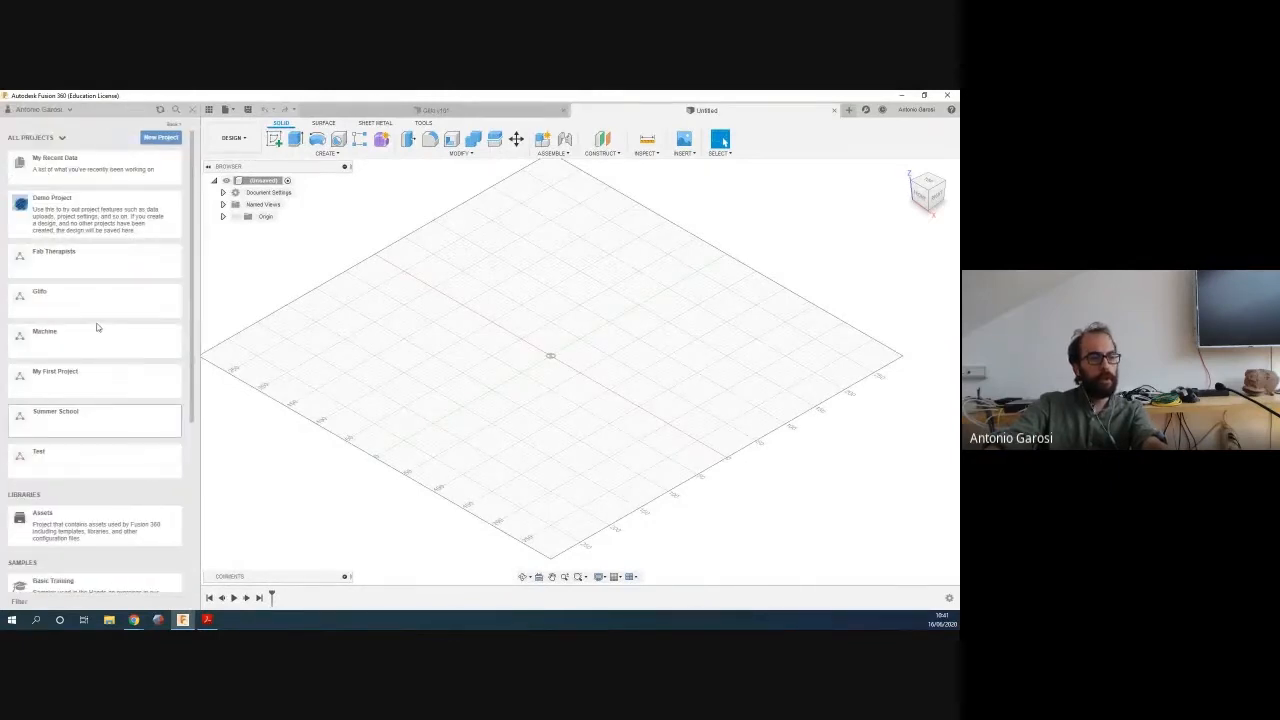
Browse the list of projects and samples, open the Summer School project, and hide the project data
{"action": "scroll", "coordinate": [100, 335], "scroll_direction": "down", "scroll_amount": 3}
{"action": "scroll", "coordinate": [110, 345], "scroll_direction": "up", "scroll_amount": 3}
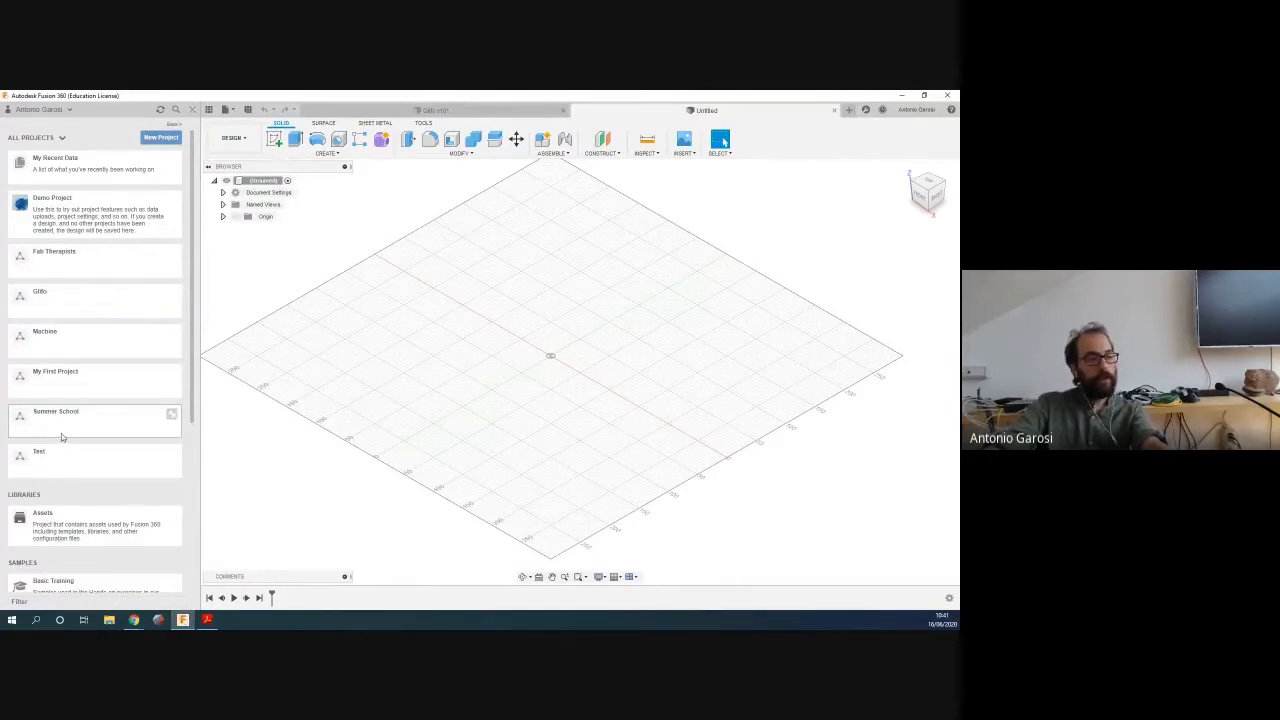
{"action": "scroll", "coordinate": [62, 444], "scroll_direction": "down", "scroll_amount": 3}
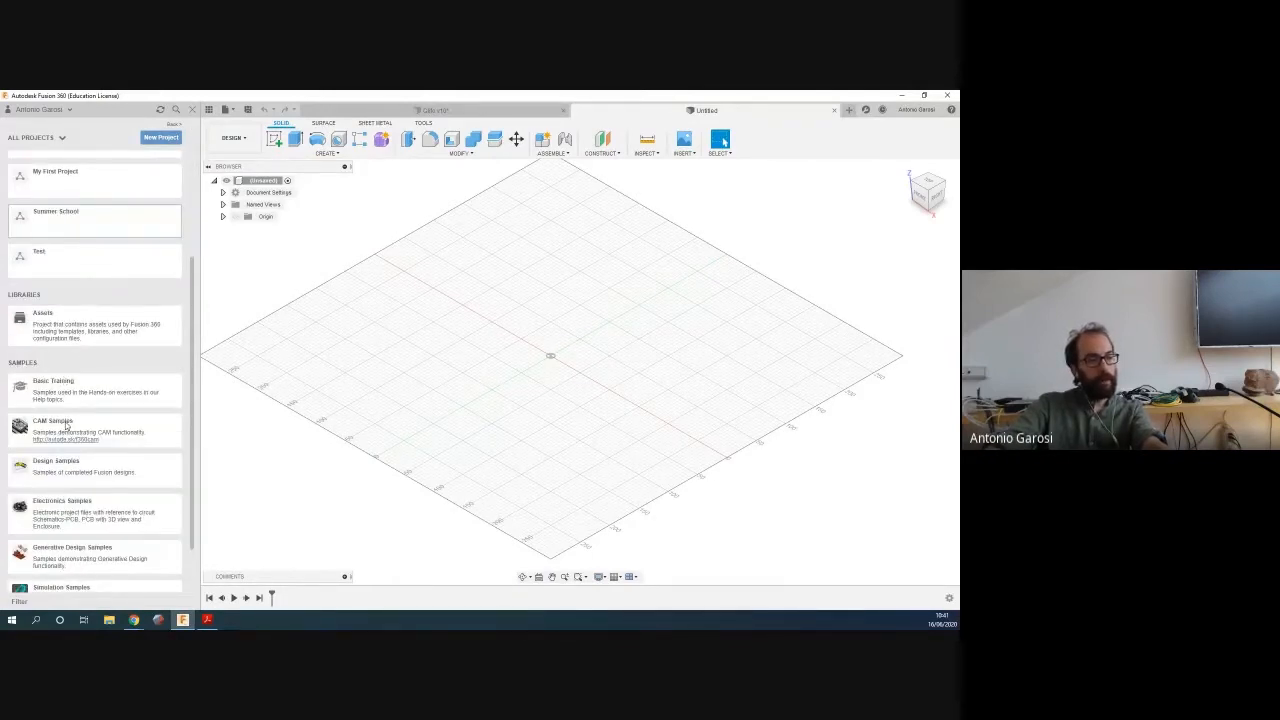
{"action": "scroll", "coordinate": [66, 427], "scroll_direction": "down", "scroll_amount": 1}
{"action": "scroll", "coordinate": [66, 424], "scroll_direction": "up", "scroll_amount": 4}
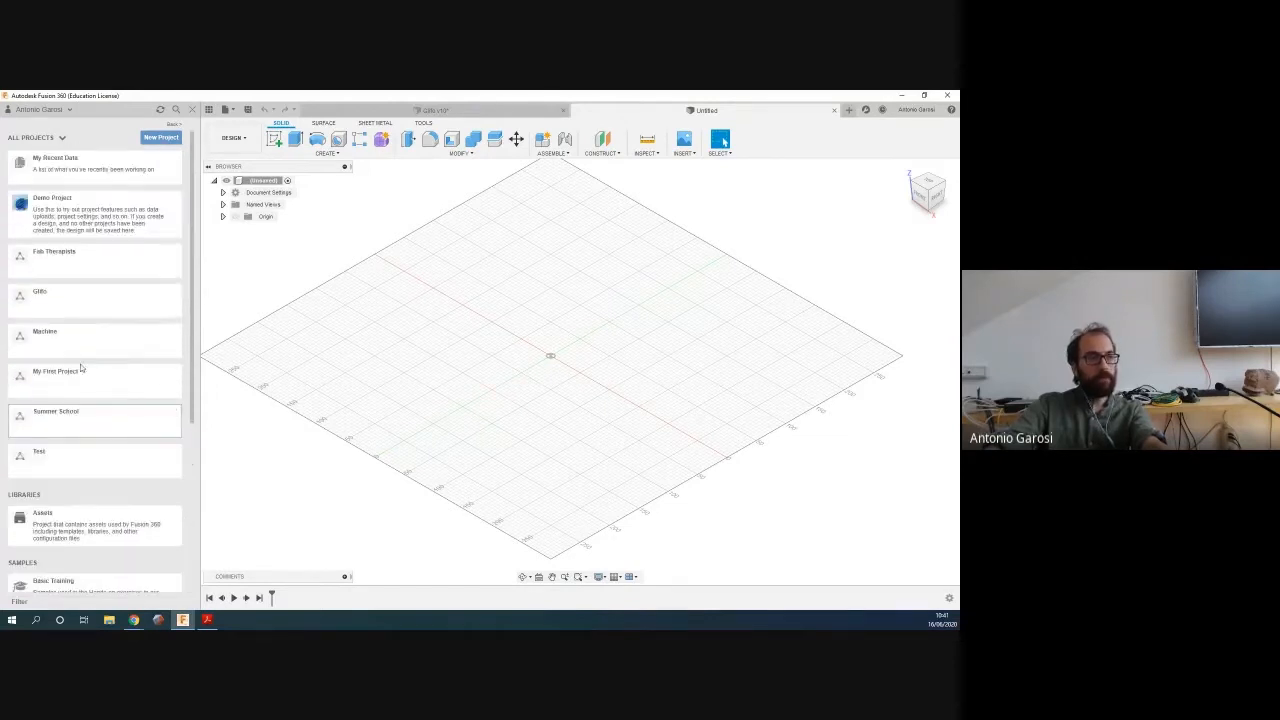
{"action": "left_click", "coordinate": [192, 109]}
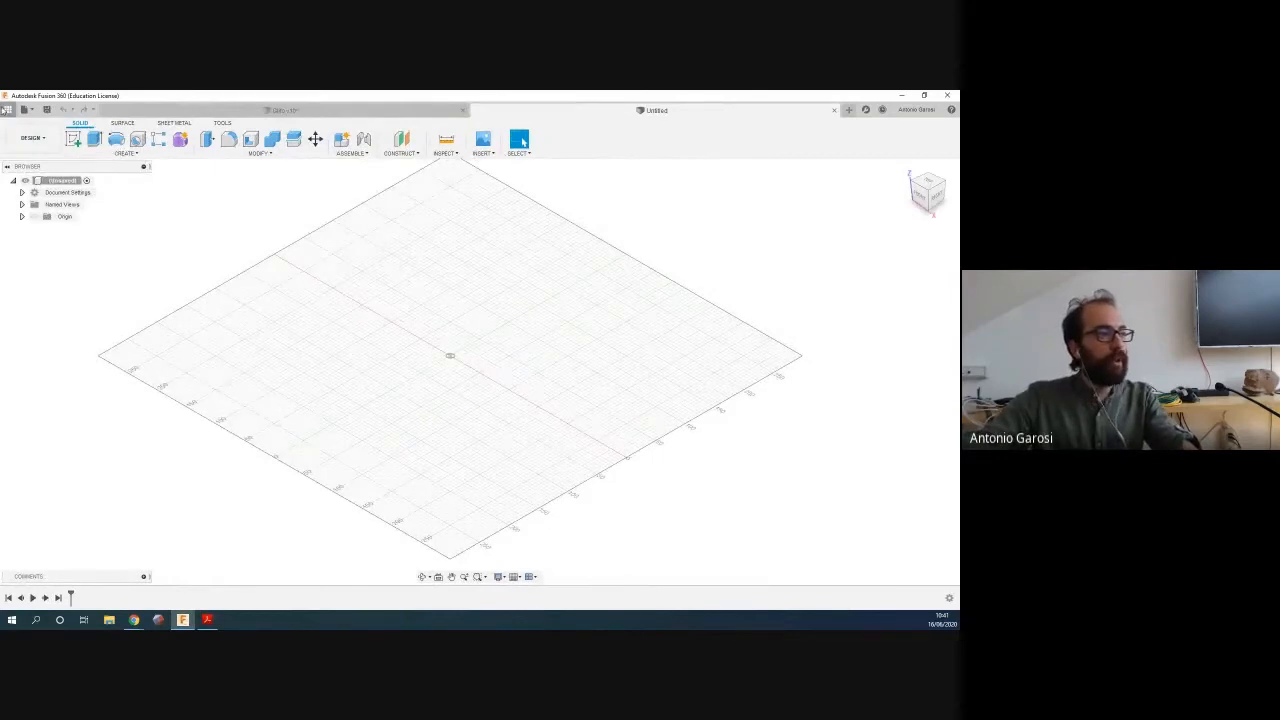
{"action": "left_click", "coordinate": [8, 109]}
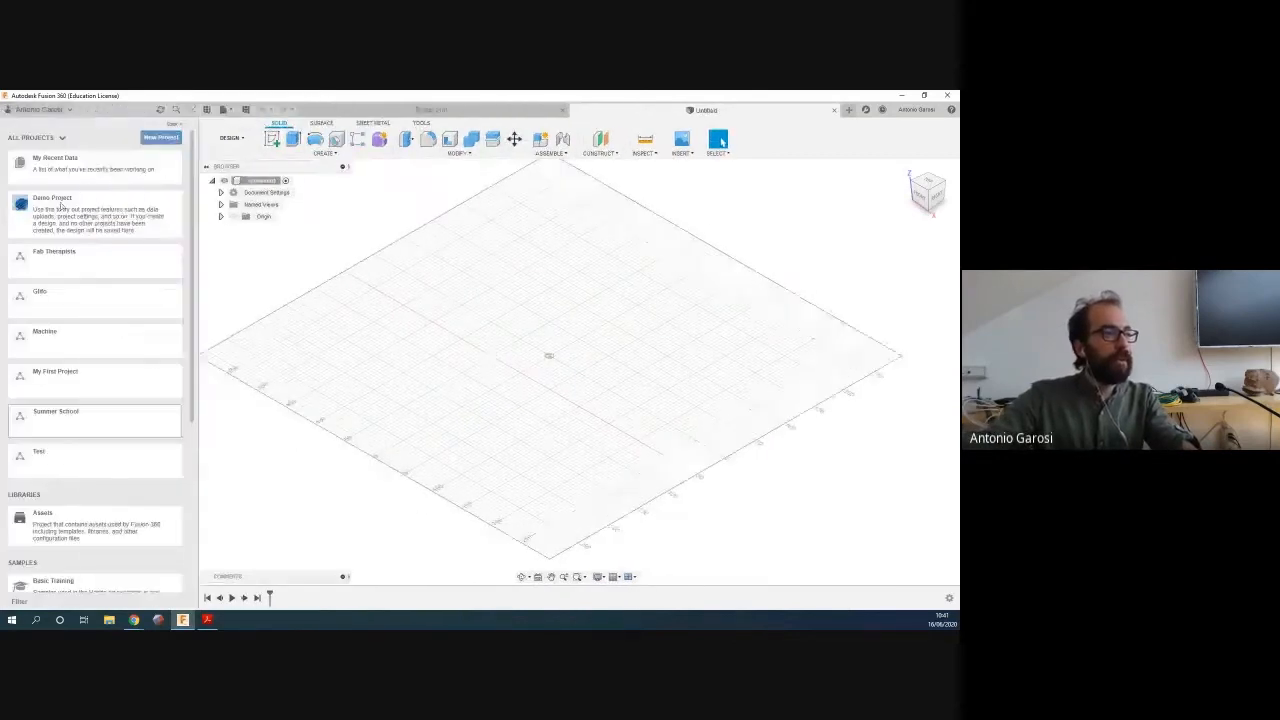
{"action": "left_click", "coordinate": [54, 420]}
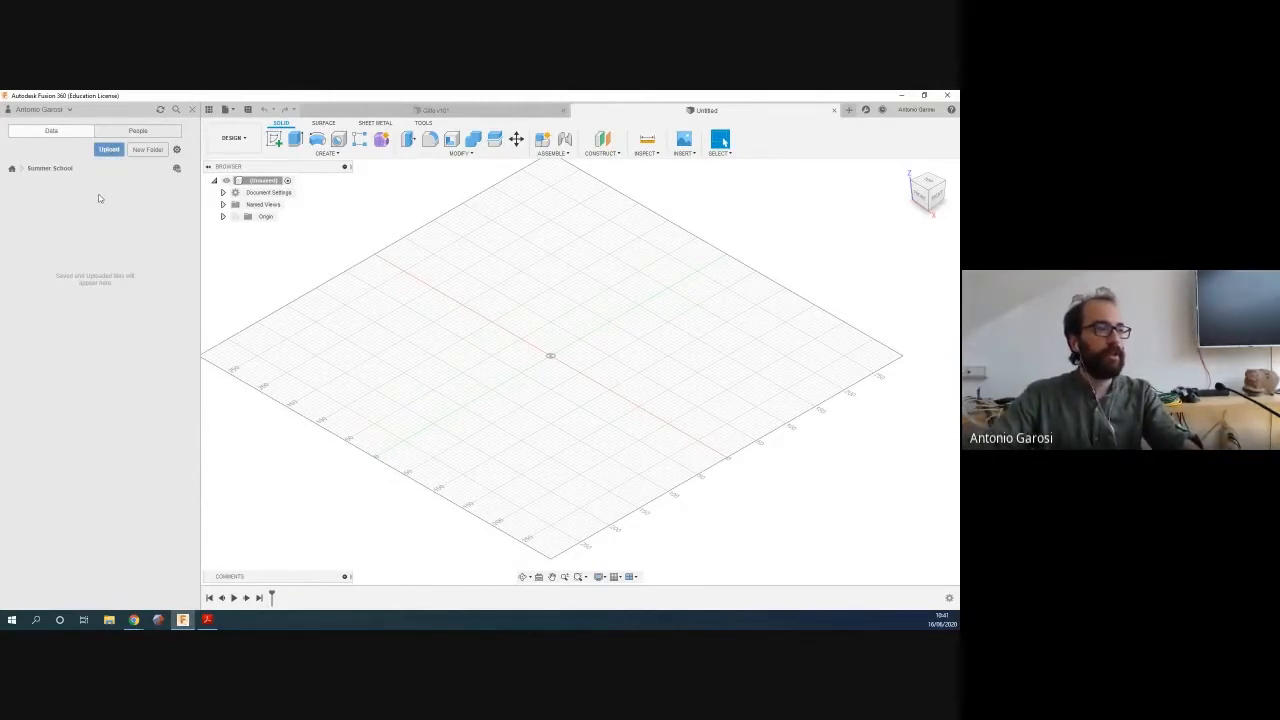
{"action": "left_click", "coordinate": [207, 111]}
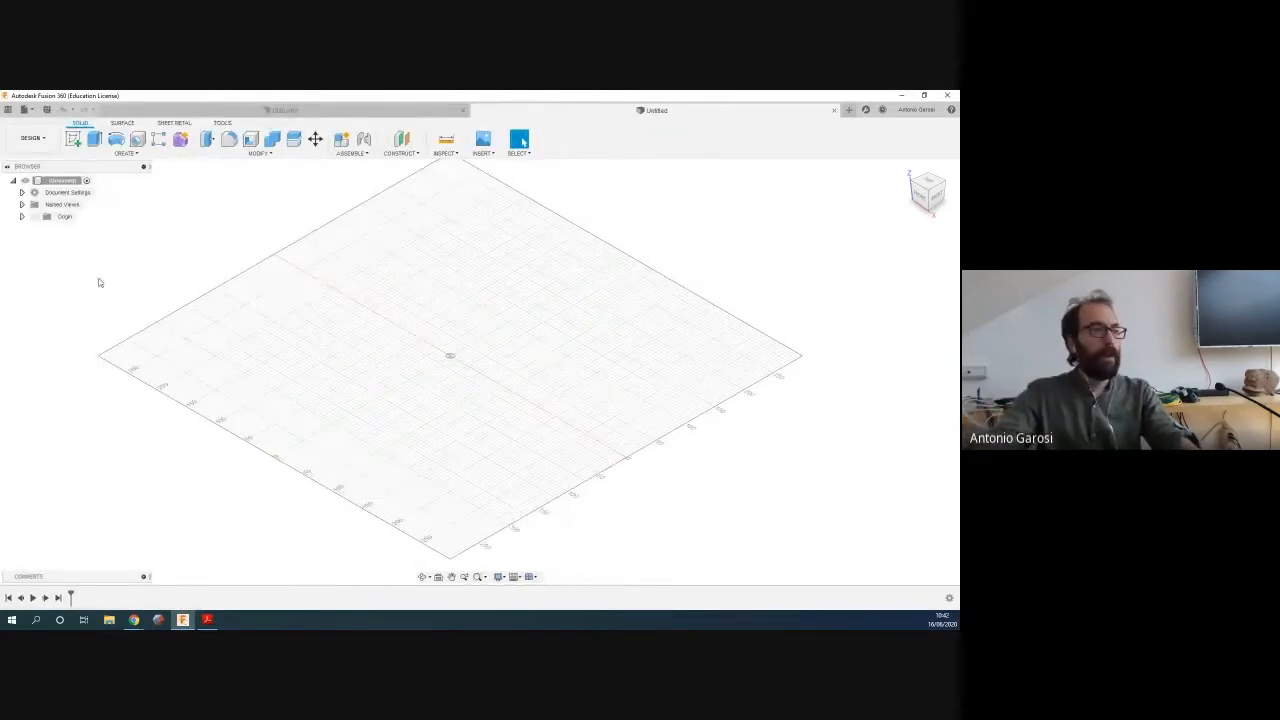
Examine the list of available workspaces while staying in the Design workspace
{"action": "left_click", "coordinate": [52, 132]}
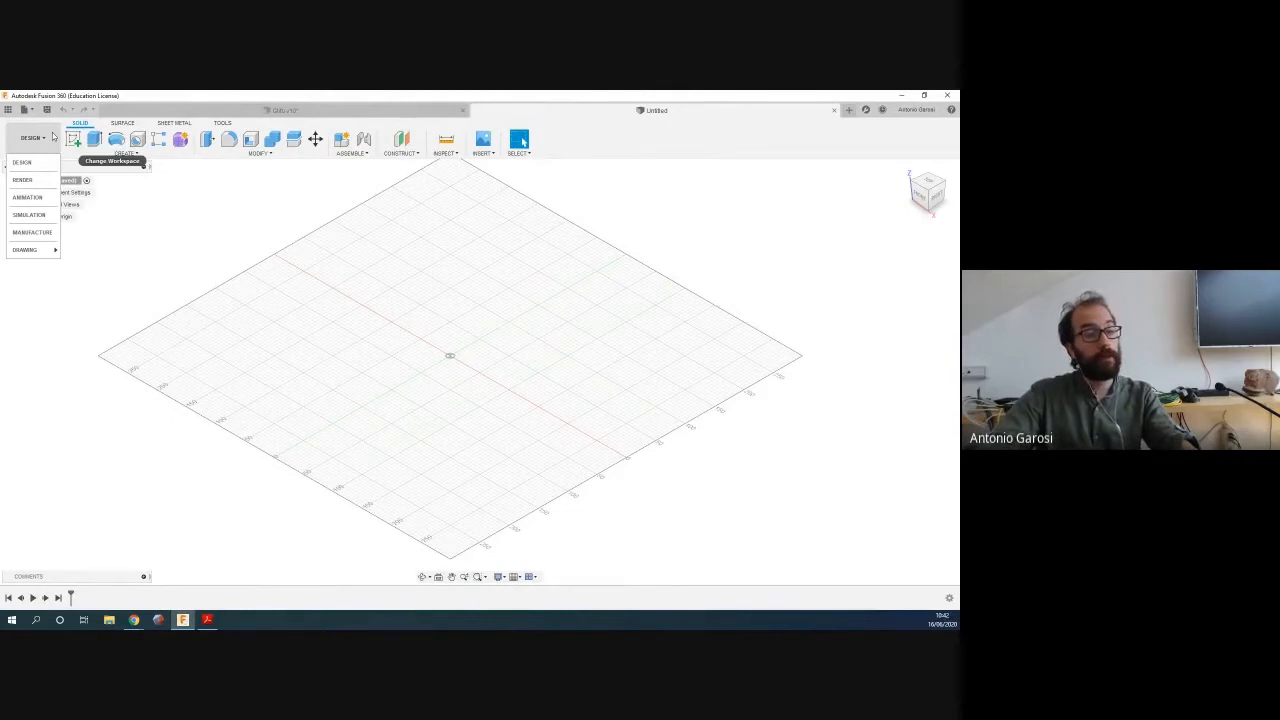
{"action": "mouse_move", "coordinate": [46, 255]}
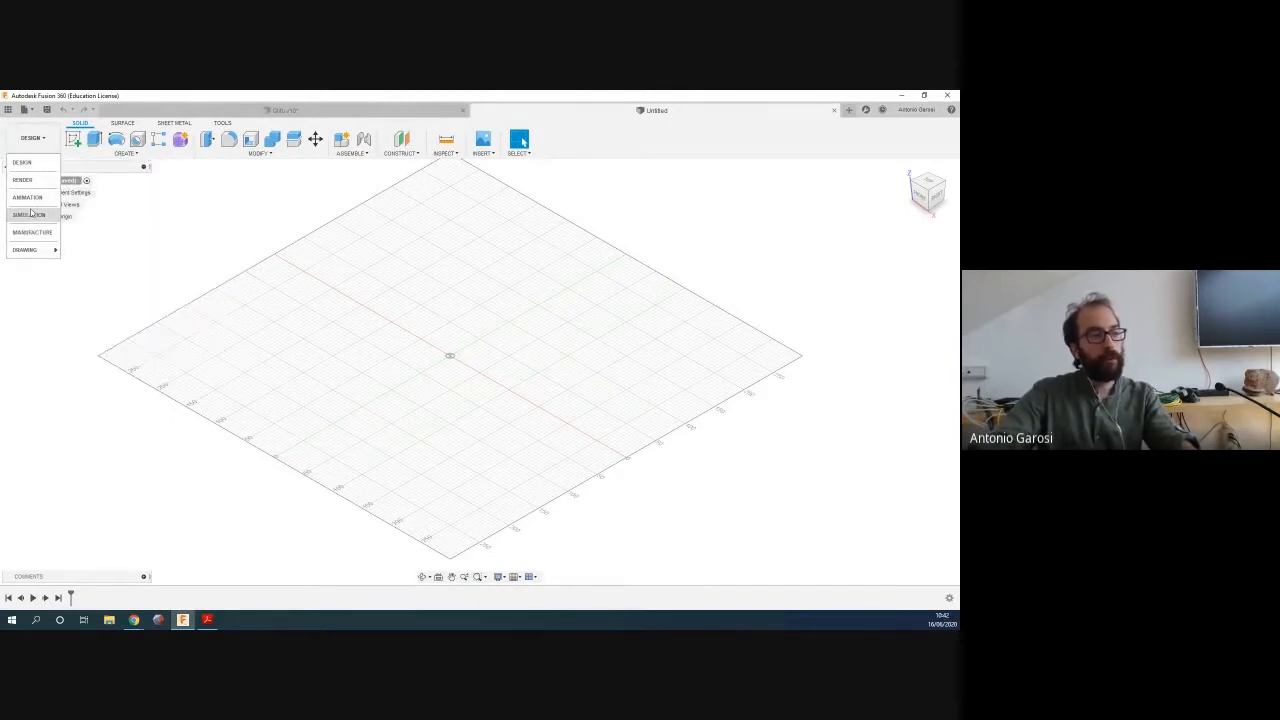
{"action": "left_click", "coordinate": [41, 140]}
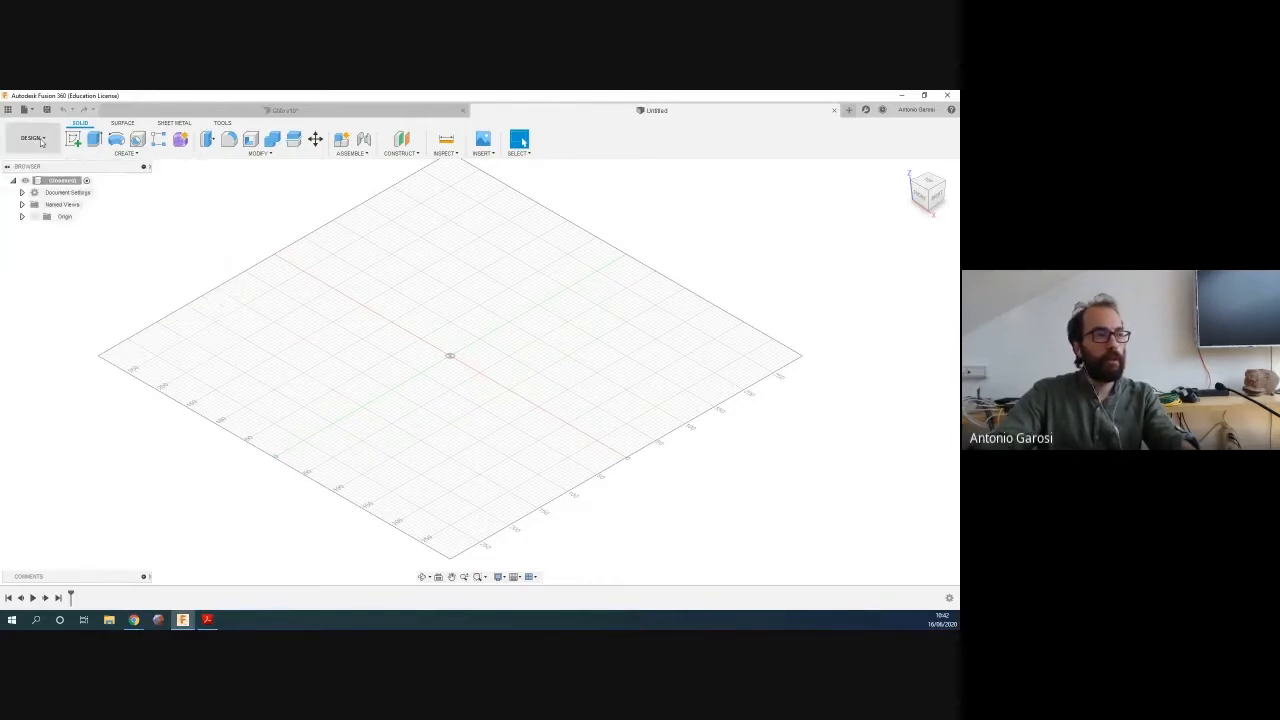
{"action": "left_click", "coordinate": [32, 138]}
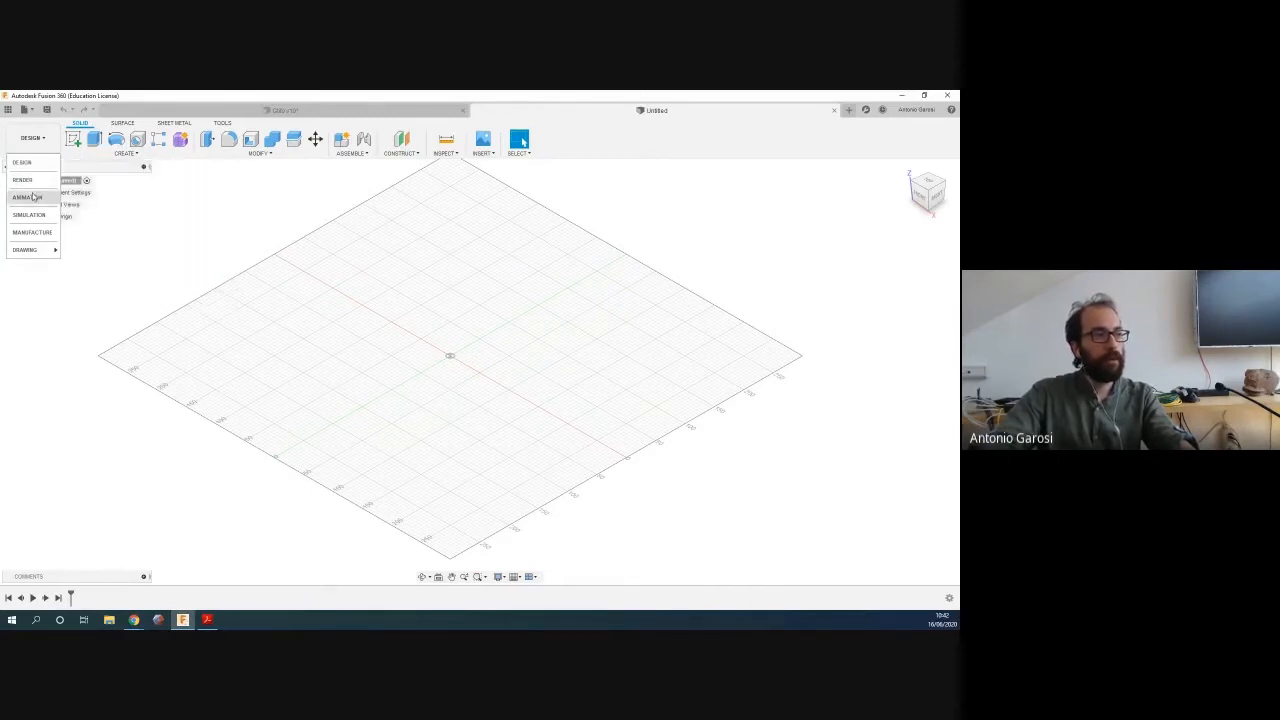
{"action": "left_click", "coordinate": [105, 327]}
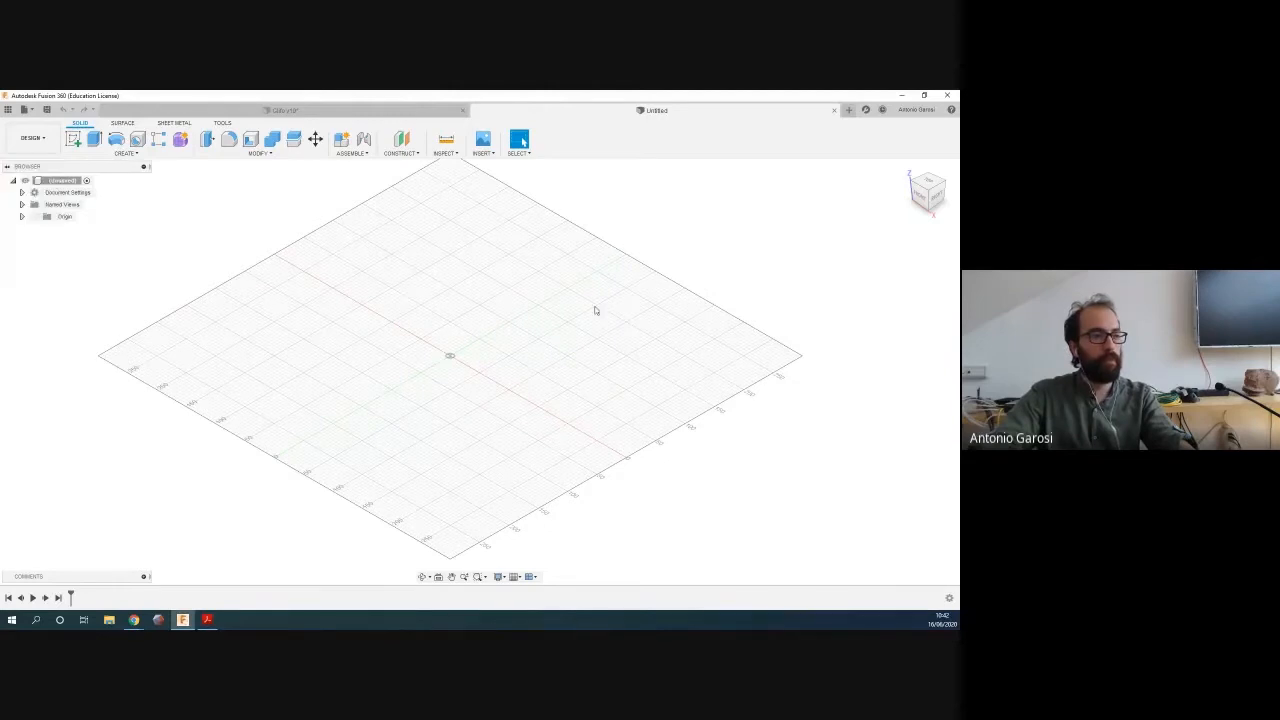
Look through the Surface, Sheet Metal and Tools command sets and return to the Solid commands
{"action": "middle_click_drag", "start_coordinate": [616, 317], "coordinate": [395, 311], "text": "shift"}
{"action": "scroll", "coordinate": [387, 300], "scroll_direction": "down", "scroll_amount": 1}
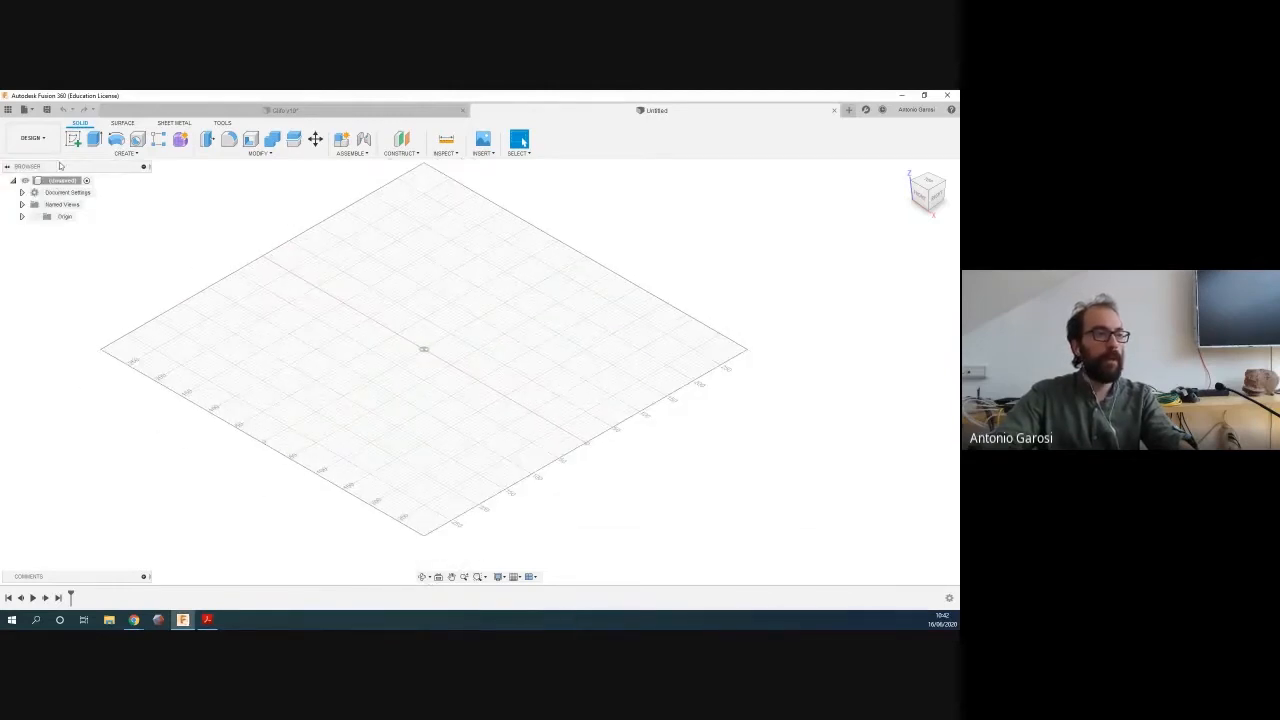
{"action": "left_click", "coordinate": [116, 138]}
{"action": "left_click", "coordinate": [122, 122]}
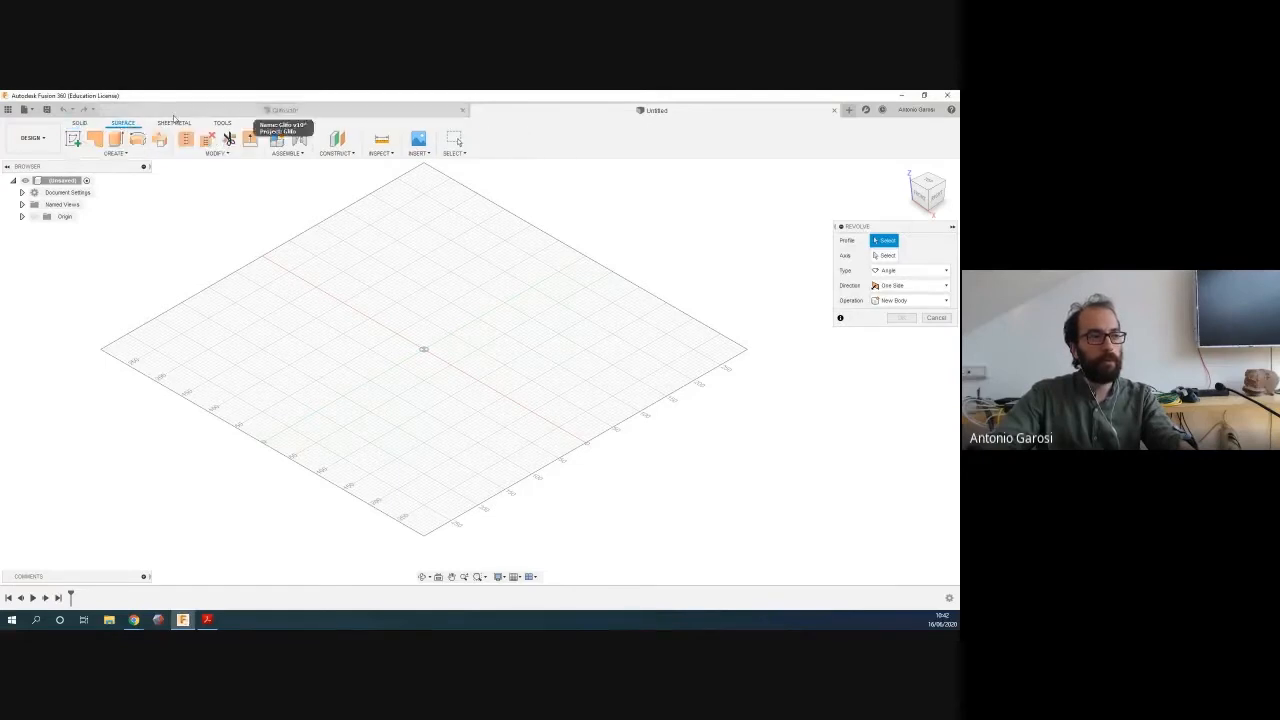
{"action": "left_click", "coordinate": [174, 122]}
{"action": "left_click", "coordinate": [225, 124]}
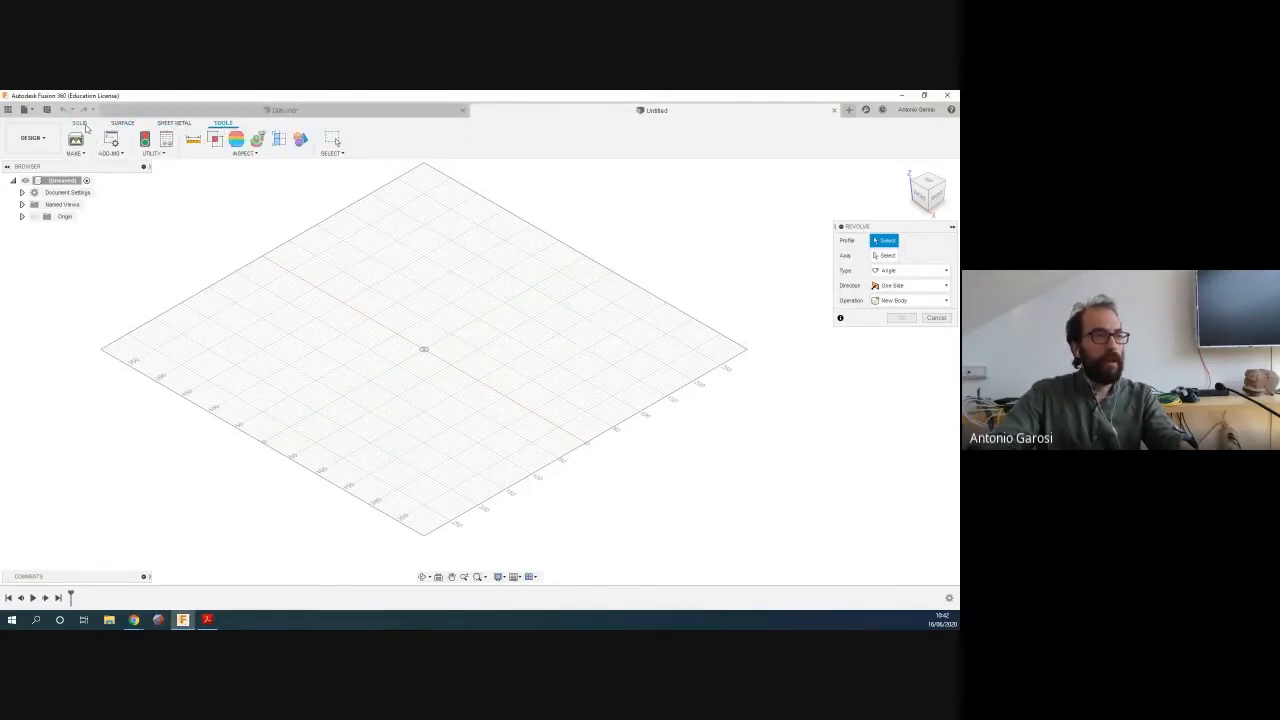
{"action": "left_click", "coordinate": [81, 123]}
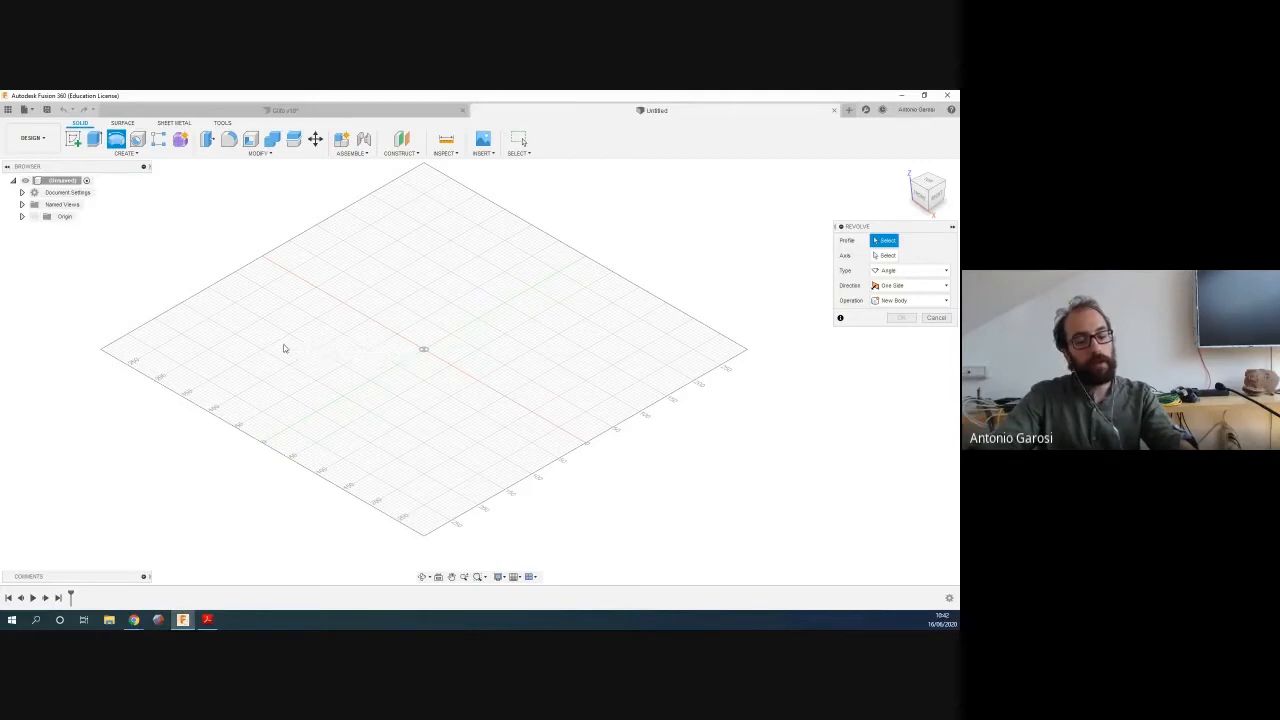
Inspect the document's origin elements and named views, showing the Front view and returning to the Home view
{"action": "left_click", "coordinate": [21, 217]}
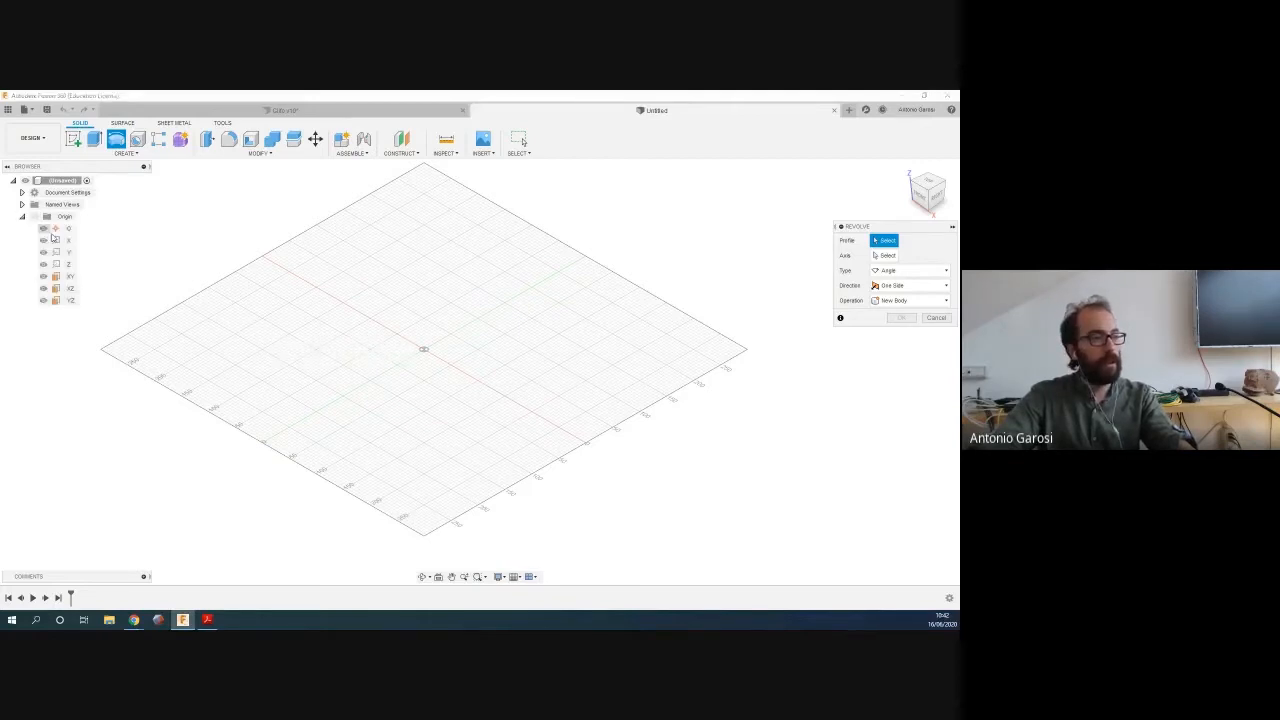
{"action": "left_click", "coordinate": [22, 204]}
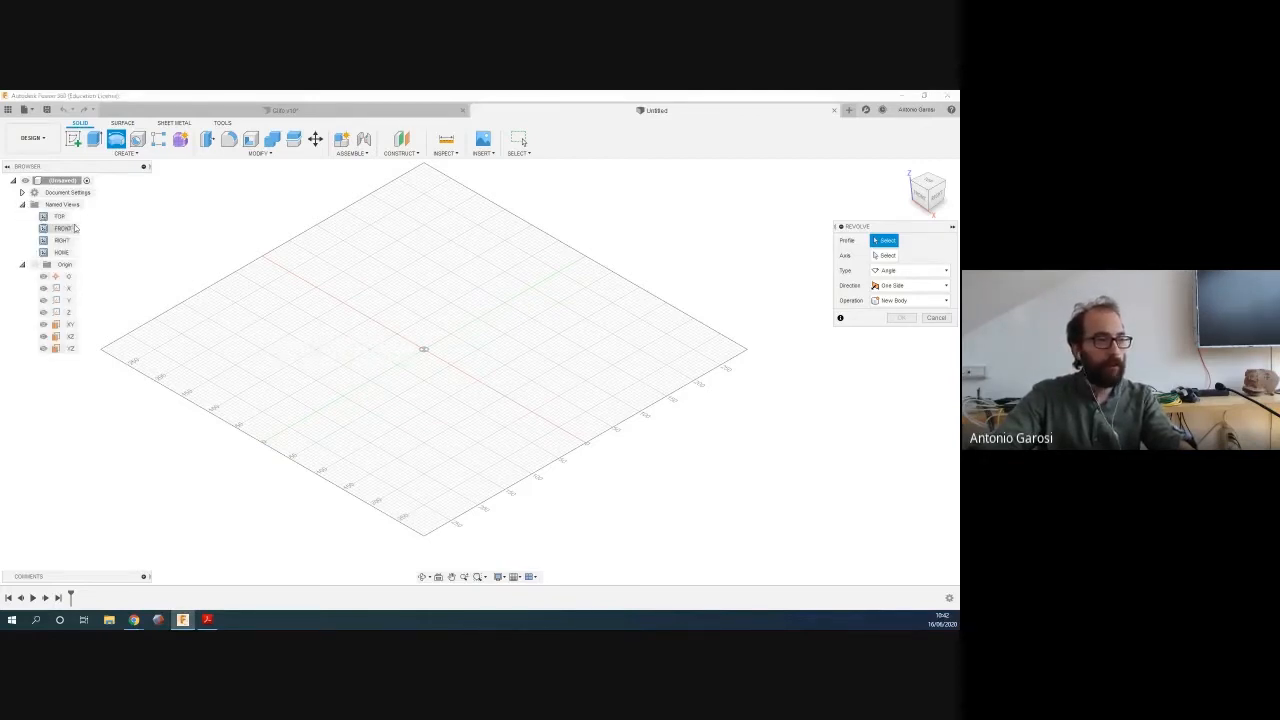
{"action": "double_click", "coordinate": [62, 252]}
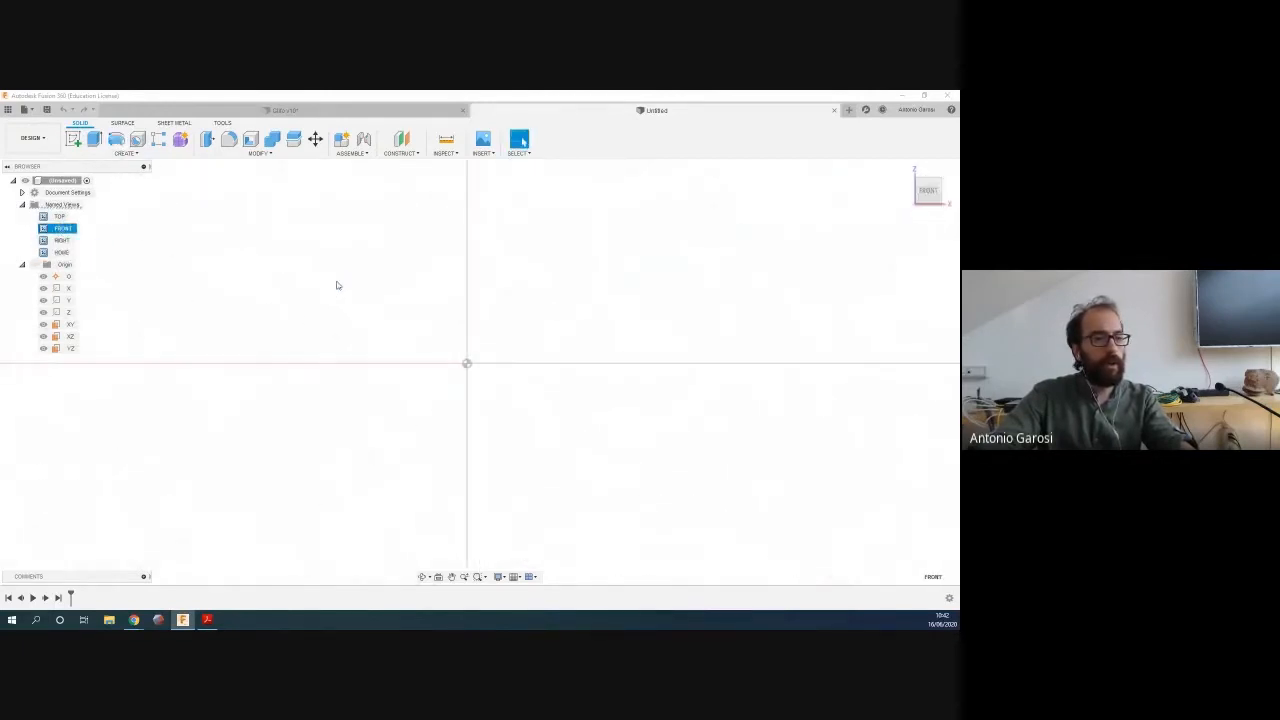
{"action": "double_click", "coordinate": [61, 253]}
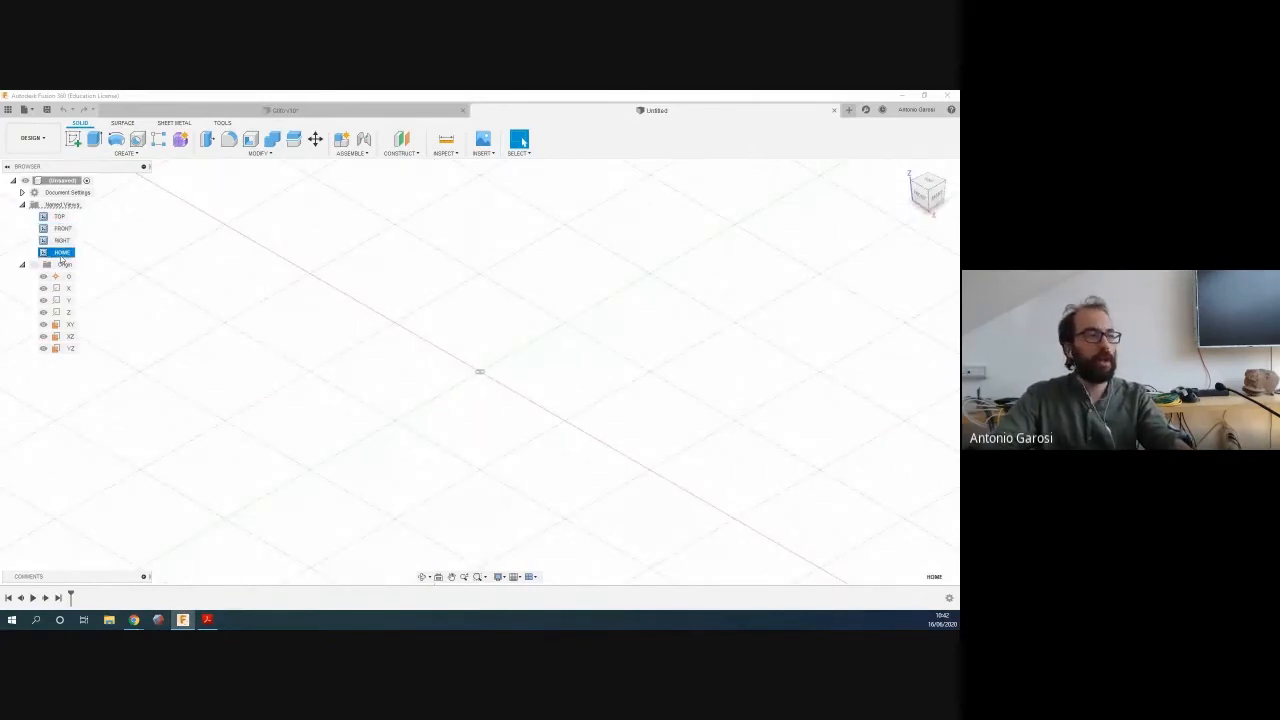
{"action": "left_click", "coordinate": [22, 205]}
{"action": "left_click", "coordinate": [22, 217]}
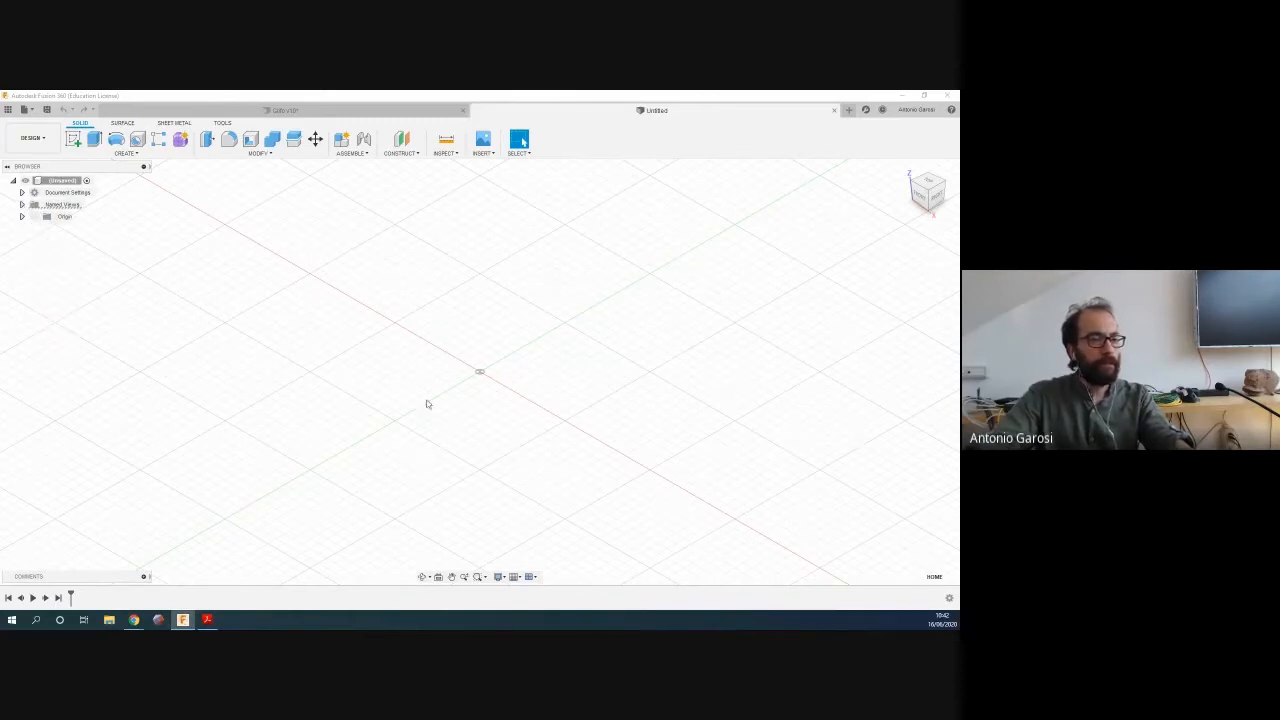
Turn the view with the view cube to look from the top, and return to the home orientation
{"action": "mouse_move", "coordinate": [928, 186]}
{"action": "left_mouse_down"}
{"action": "mouse_move", "coordinate": [908, 208]}
{"action": "mouse_move", "coordinate": [890, 186]}
{"action": "mouse_move", "coordinate": [949, 194]}
{"action": "mouse_move", "coordinate": [933, 195]}
{"action": "left_mouse_up"}
{"action": "left_click", "coordinate": [928, 190]}
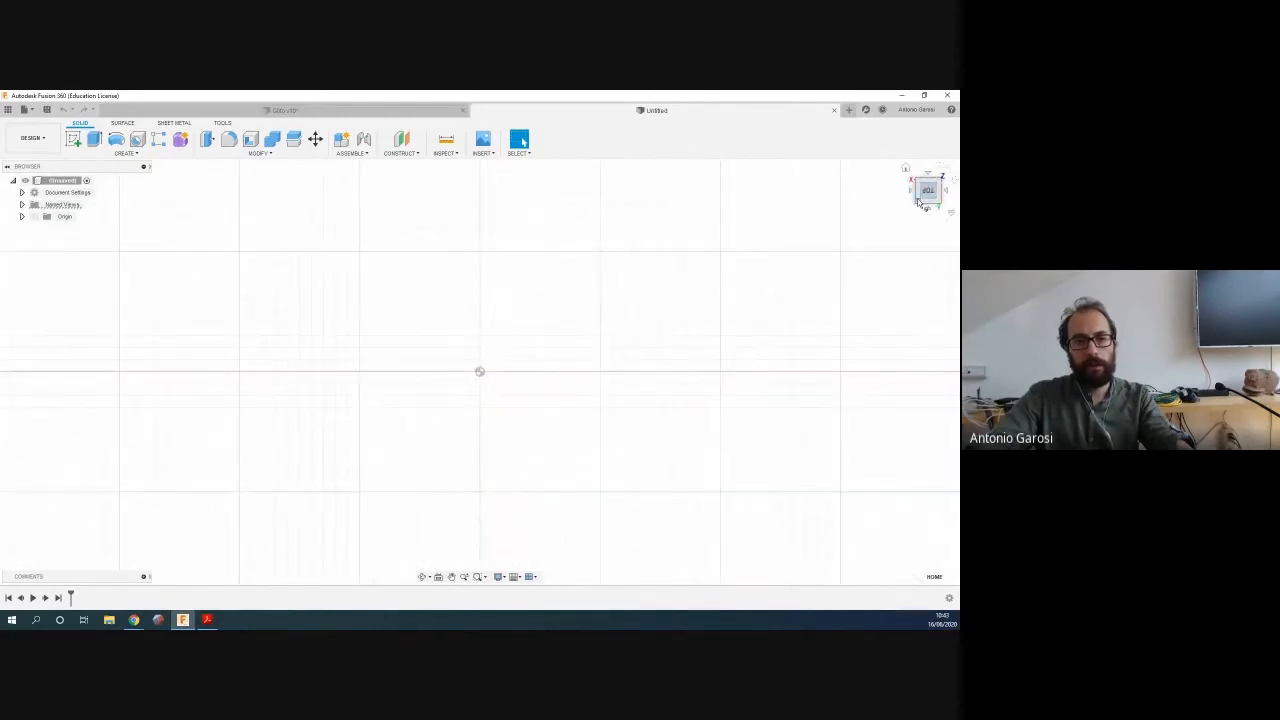
{"action": "mouse_move", "coordinate": [917, 200]}
{"action": "left_mouse_down"}
{"action": "mouse_move", "coordinate": [933, 178]}
{"action": "mouse_move", "coordinate": [941, 203]}
{"action": "left_mouse_up"}
{"action": "left_click", "coordinate": [927, 188]}
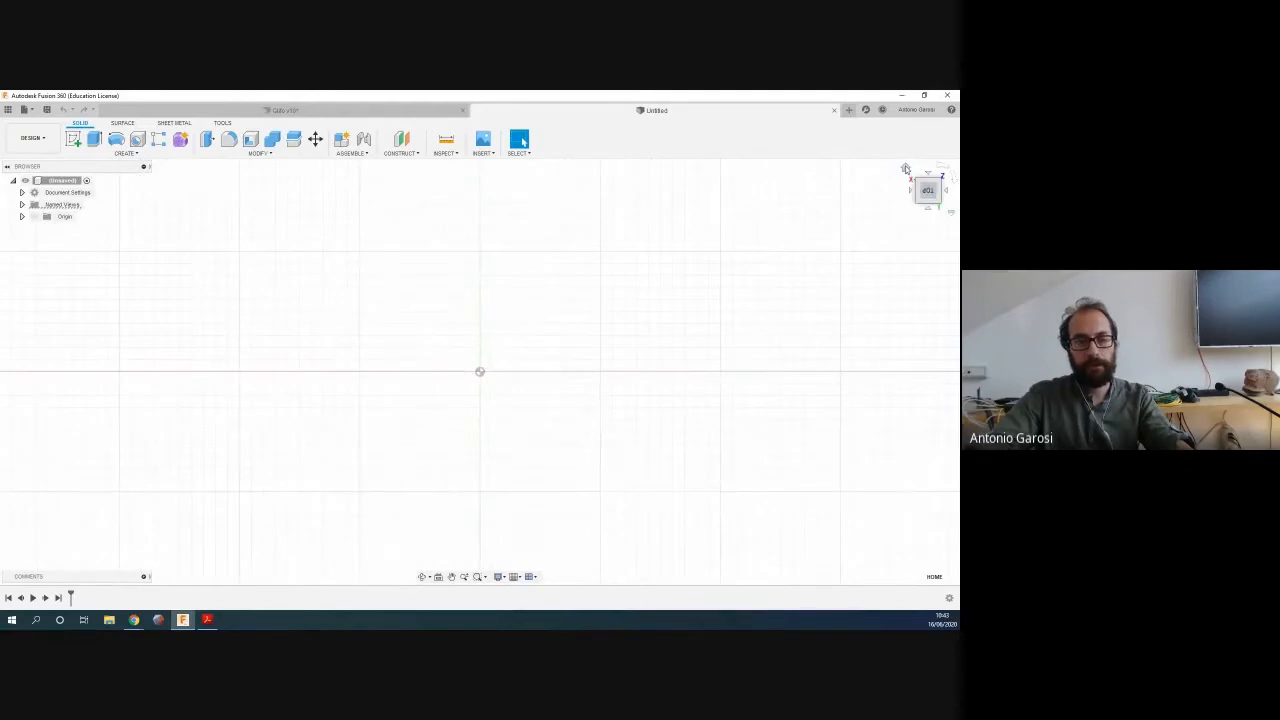
{"action": "left_click", "coordinate": [908, 167]}
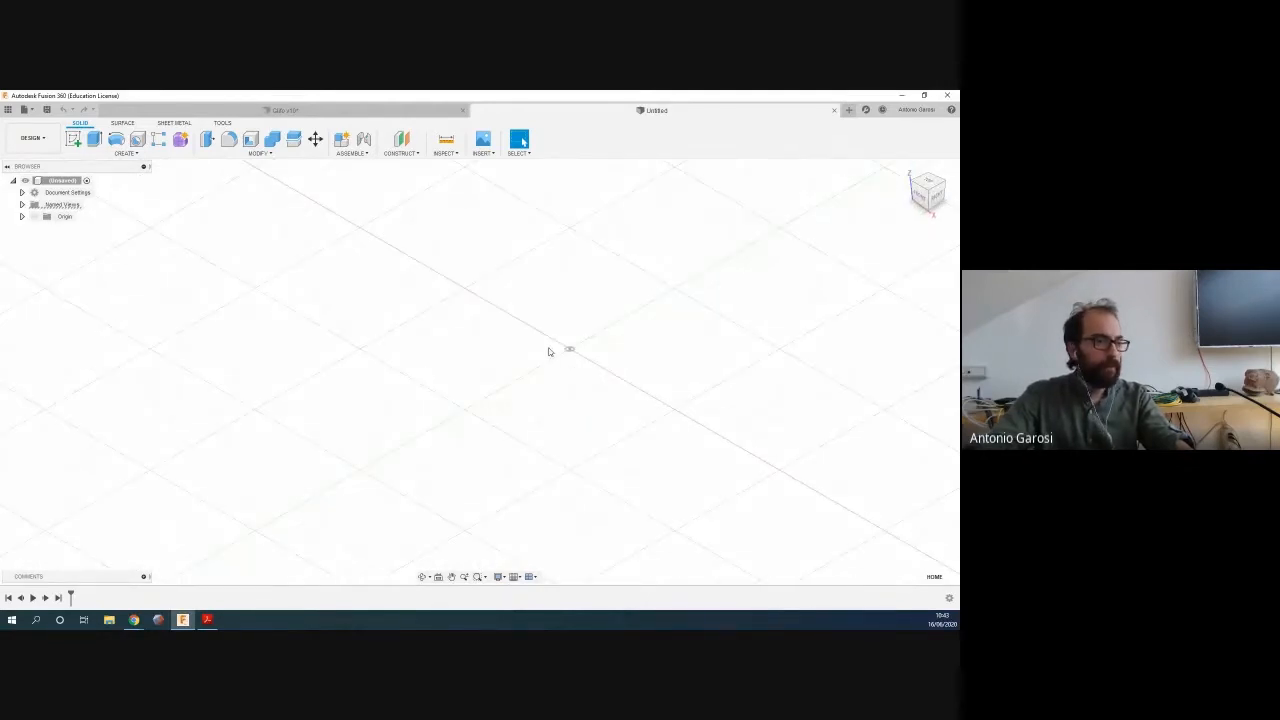
{"action": "scroll", "coordinate": [551, 351], "scroll_direction": "up", "scroll_amount": 3}
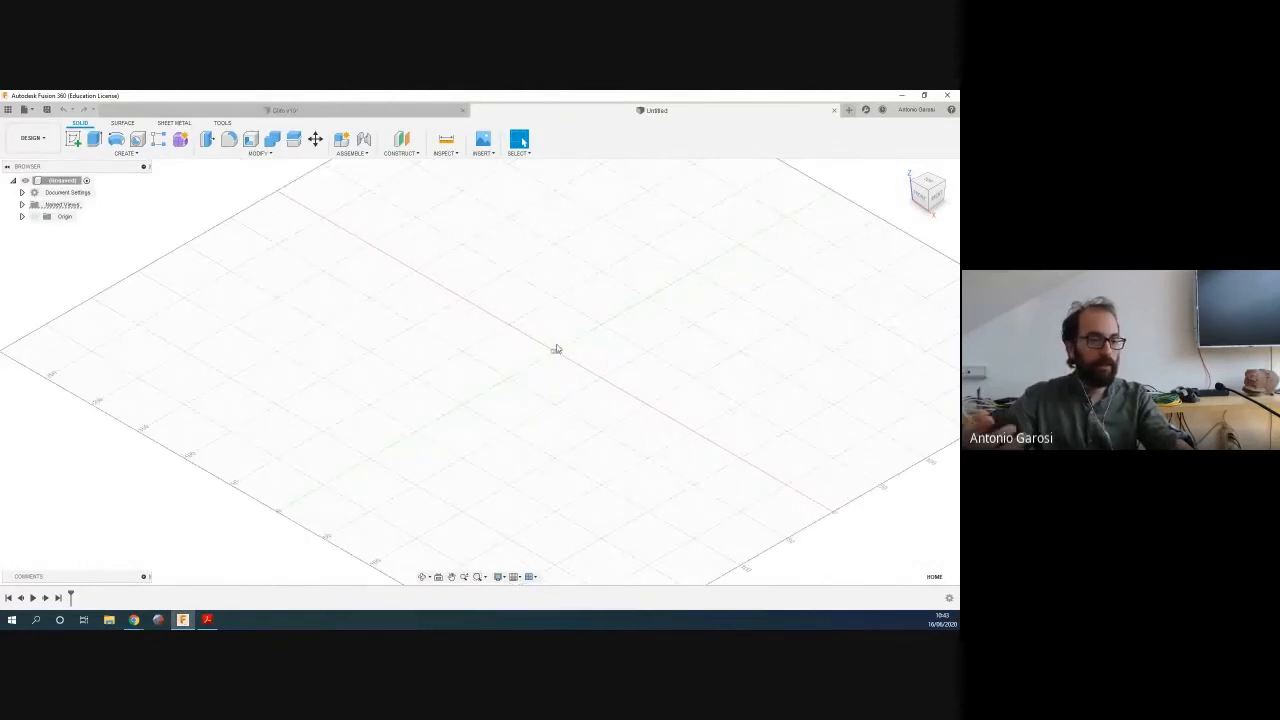
{"action": "scroll", "coordinate": [557, 349], "scroll_direction": "down", "scroll_amount": 2}
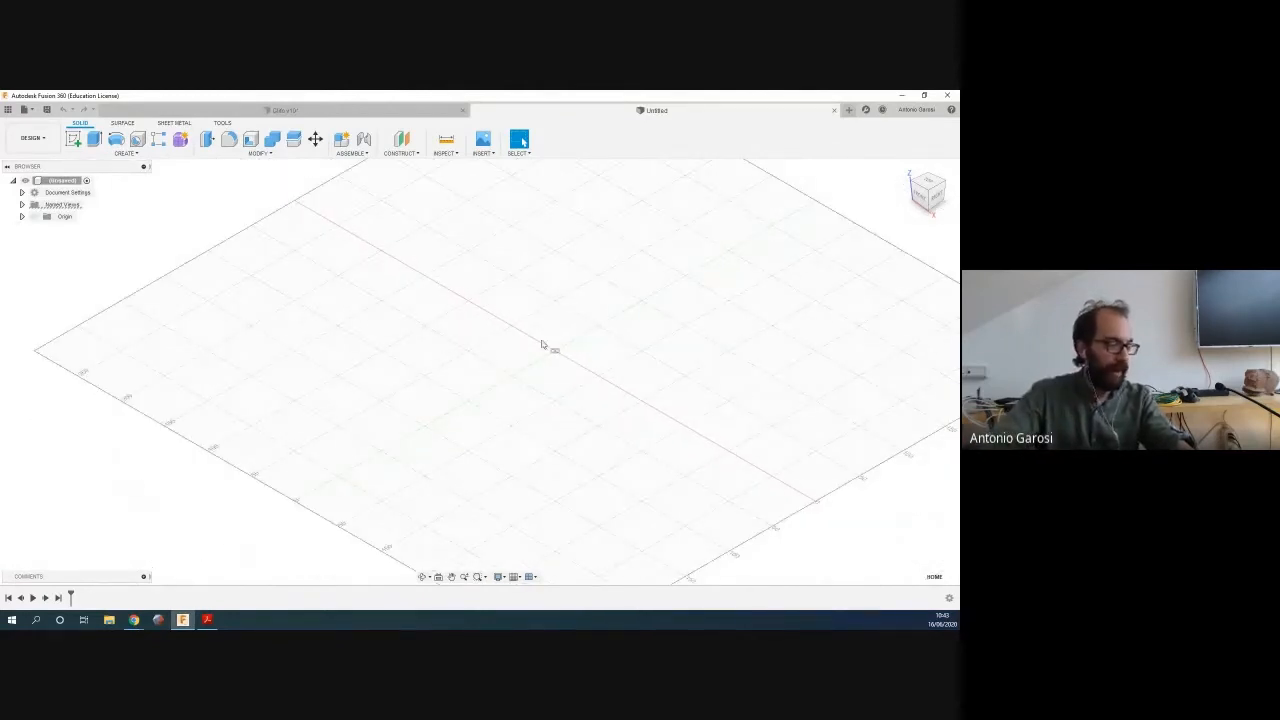
Try out the Orbit and Pan navigation tools on the empty canvas
{"action": "left_click", "coordinate": [424, 577]}
{"action": "left_click", "coordinate": [429, 579]}
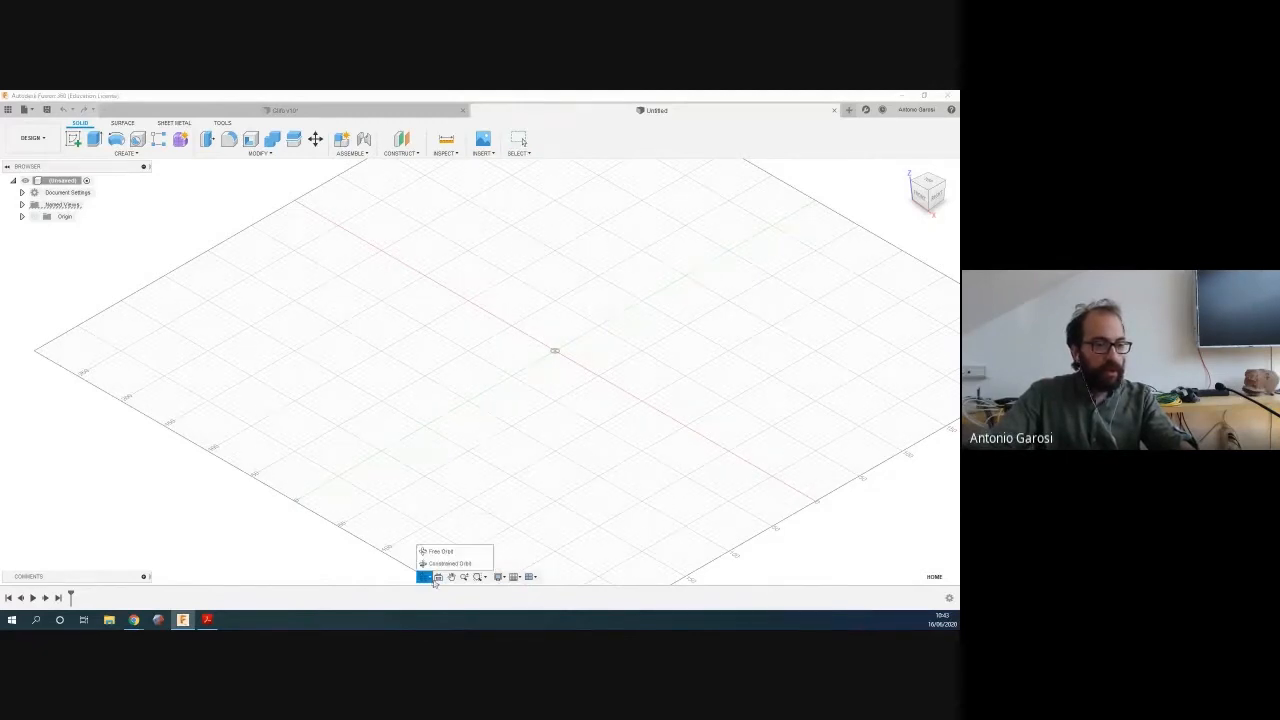
{"action": "left_click_drag", "start_coordinate": [526, 480], "coordinate": [471, 371]}
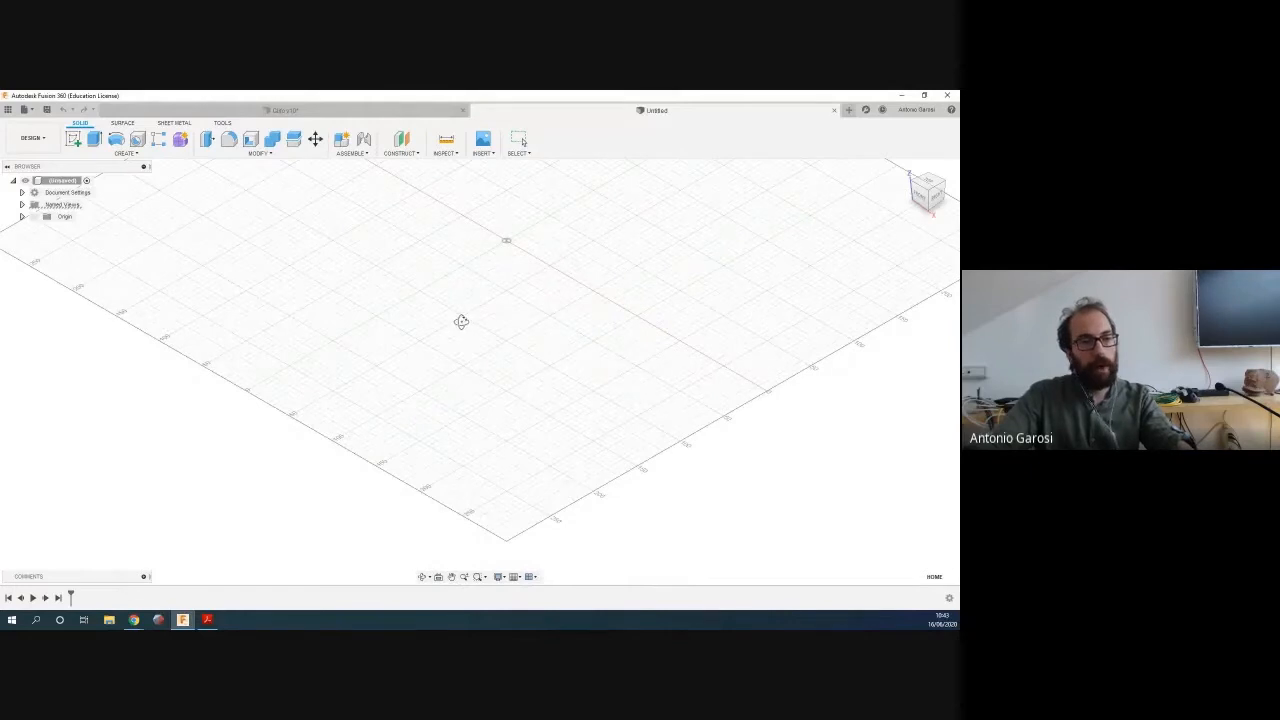
{"action": "left_click", "coordinate": [452, 577]}
{"action": "left_click_drag", "start_coordinate": [519, 259], "coordinate": [434, 309]}
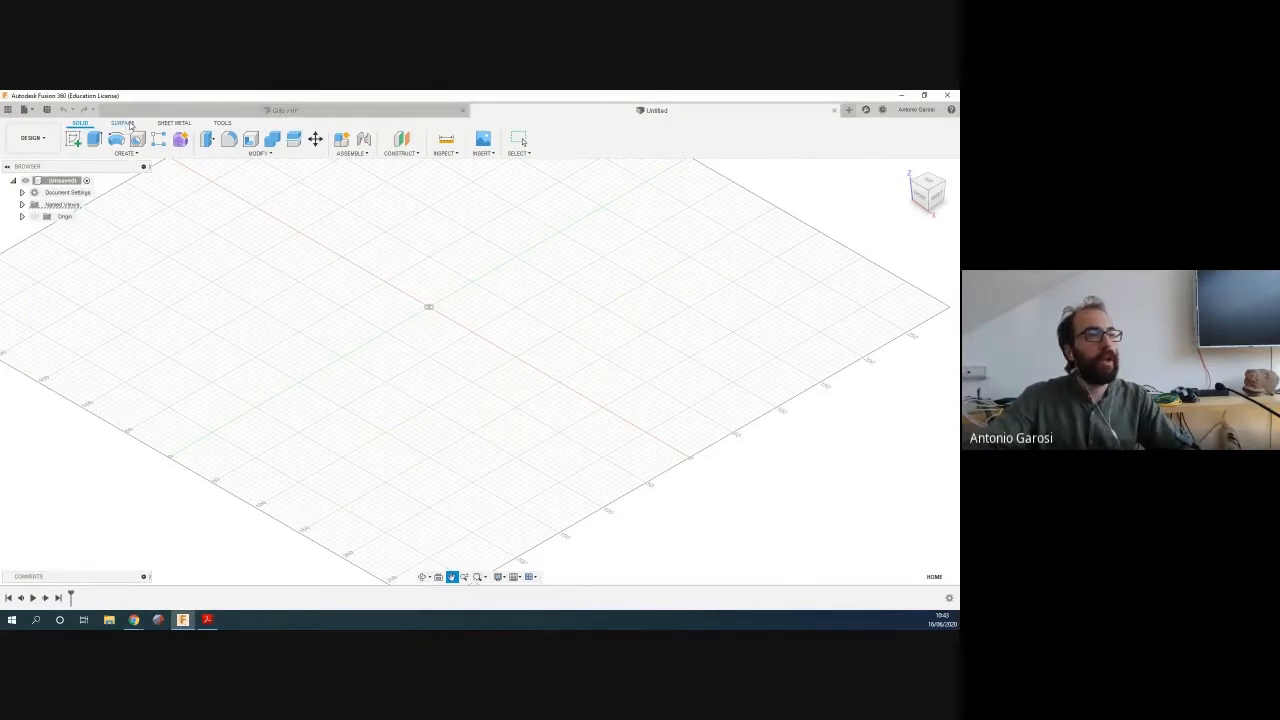
Review the Surface, Sheet Metal and Tools command sets once more, finishing on the Solid commands
{"action": "left_click", "coordinate": [130, 124]}
{"action": "left_click", "coordinate": [174, 123]}
{"action": "left_click", "coordinate": [222, 123]}
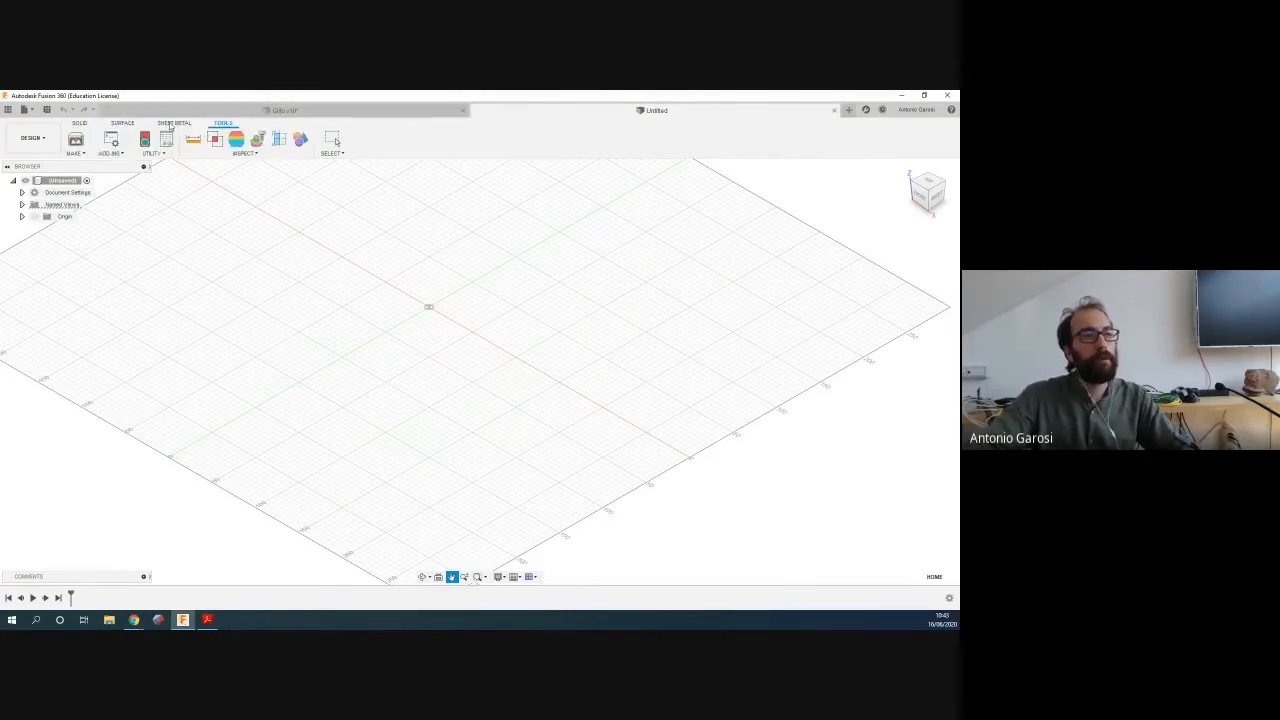
{"action": "left_click", "coordinate": [172, 124]}
{"action": "left_click", "coordinate": [124, 124]}
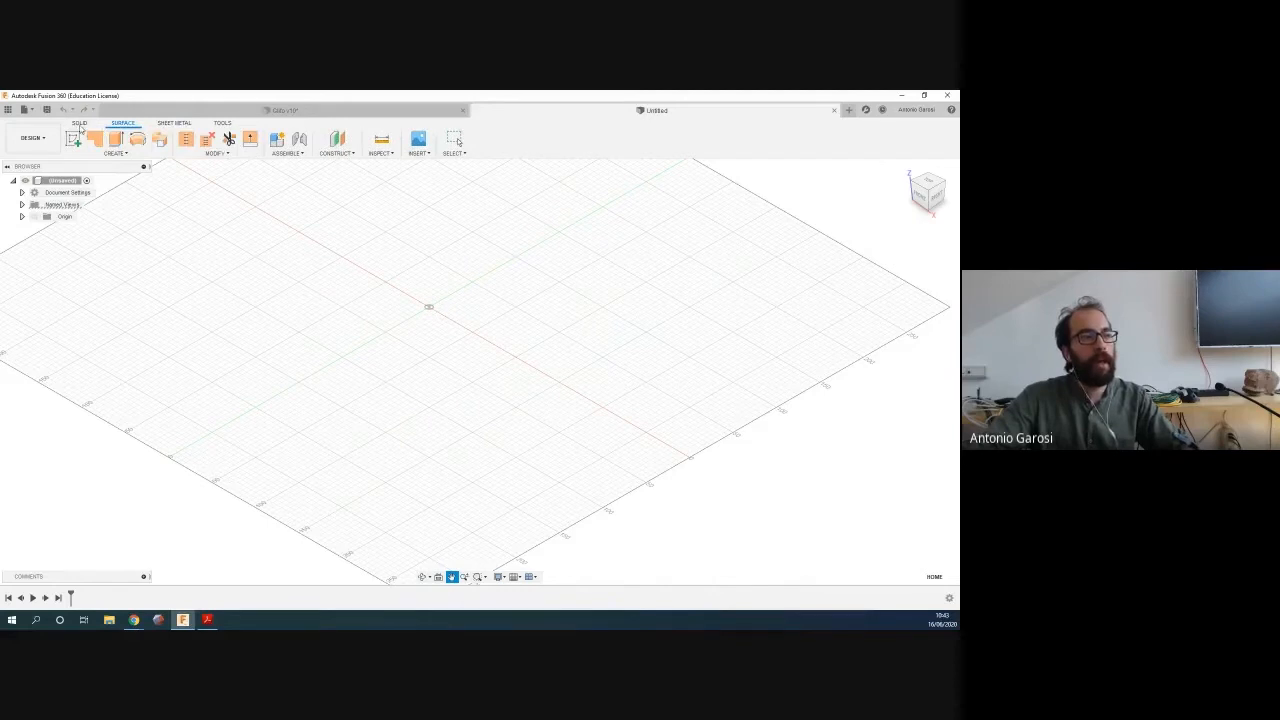
{"action": "left_click", "coordinate": [80, 124]}
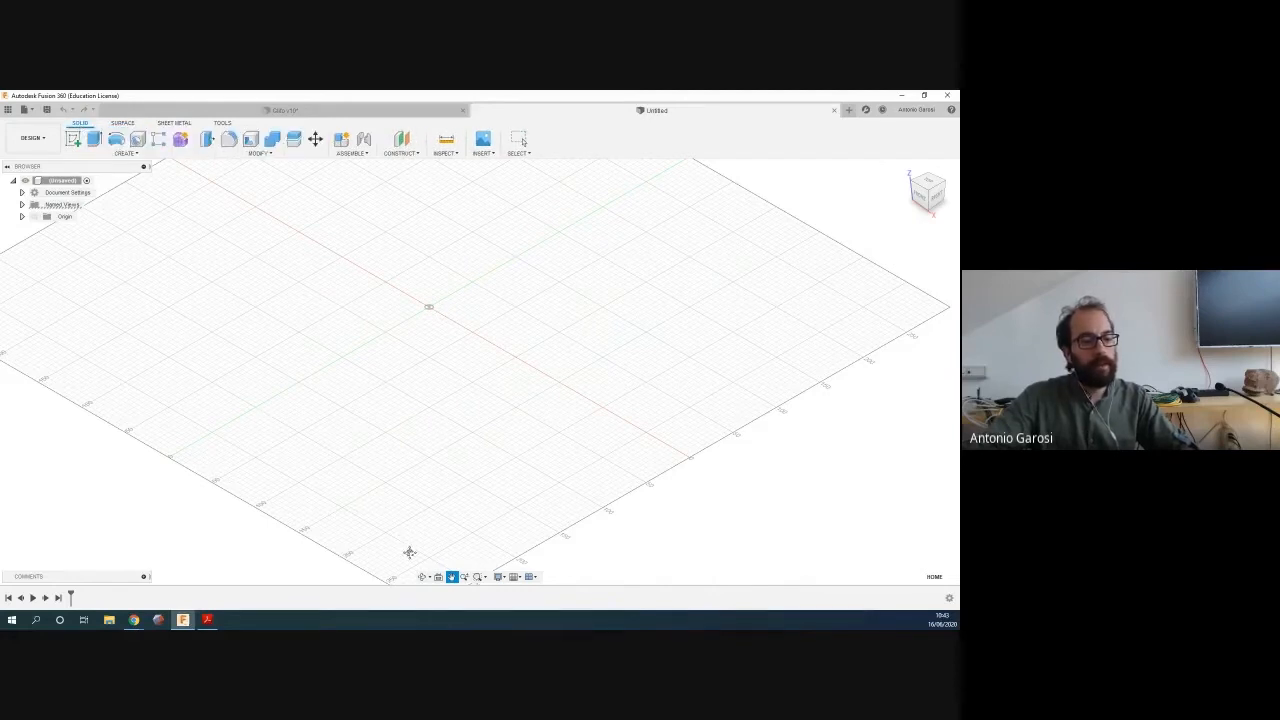
Show the canvas in multiple viewports and switch back to a single view
{"action": "left_click", "coordinate": [534, 579]}
{"action": "left_click", "coordinate": [553, 591]}
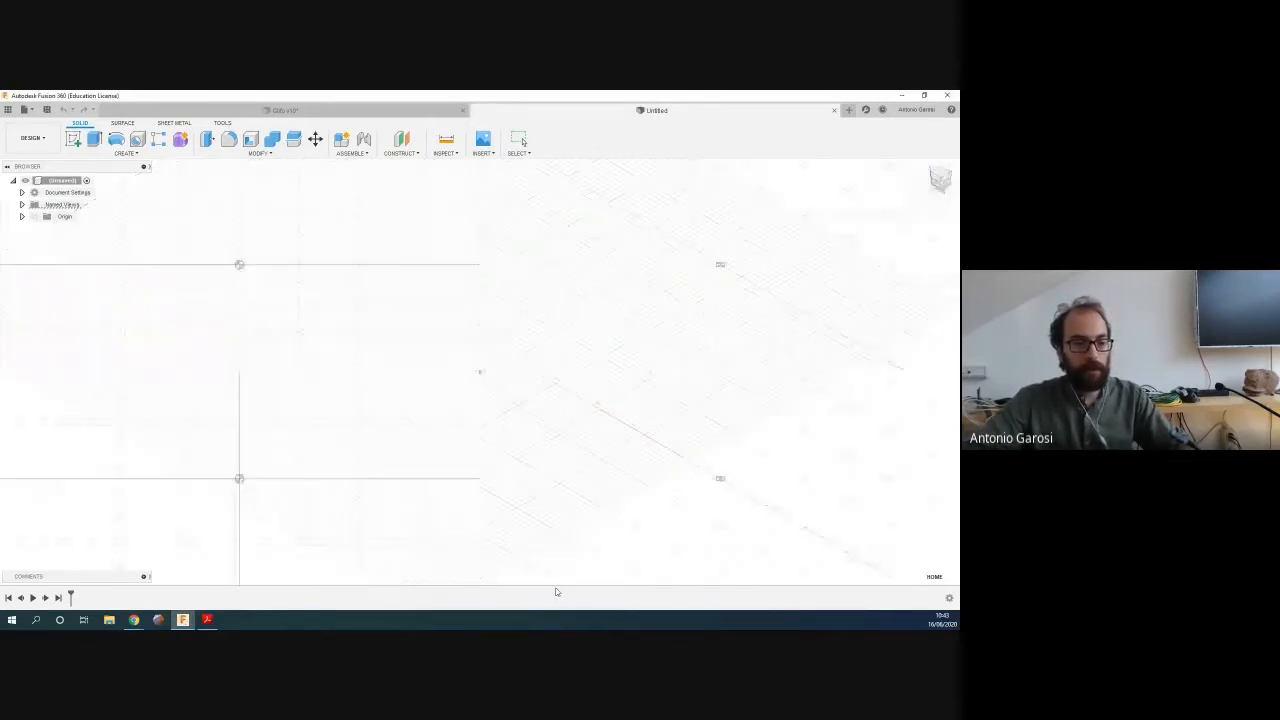
{"action": "left_click", "coordinate": [525, 392]}
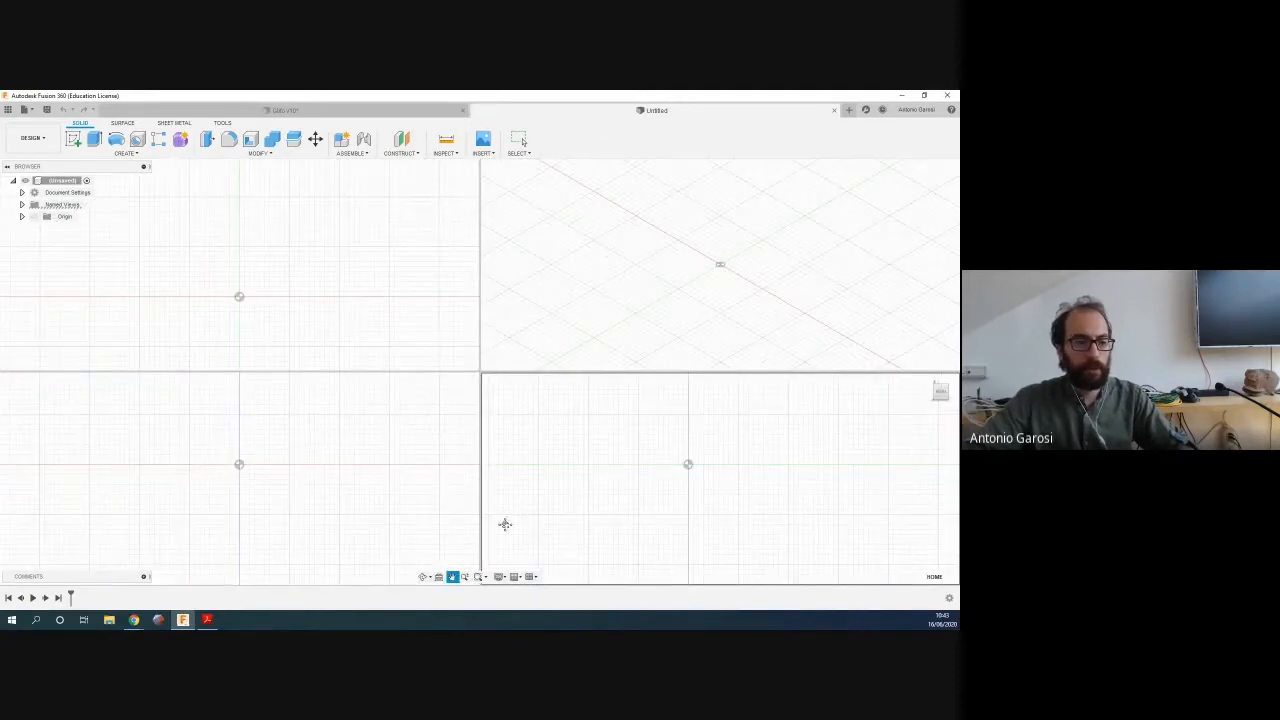
{"action": "left_click", "coordinate": [531, 577]}
{"action": "left_click", "coordinate": [548, 564]}
{"action": "left_click", "coordinate": [531, 577]}
{"action": "left_click", "coordinate": [551, 552]}
Review the grid and snap options and the available display settings for the canvas
{"action": "left_click", "coordinate": [516, 577]}
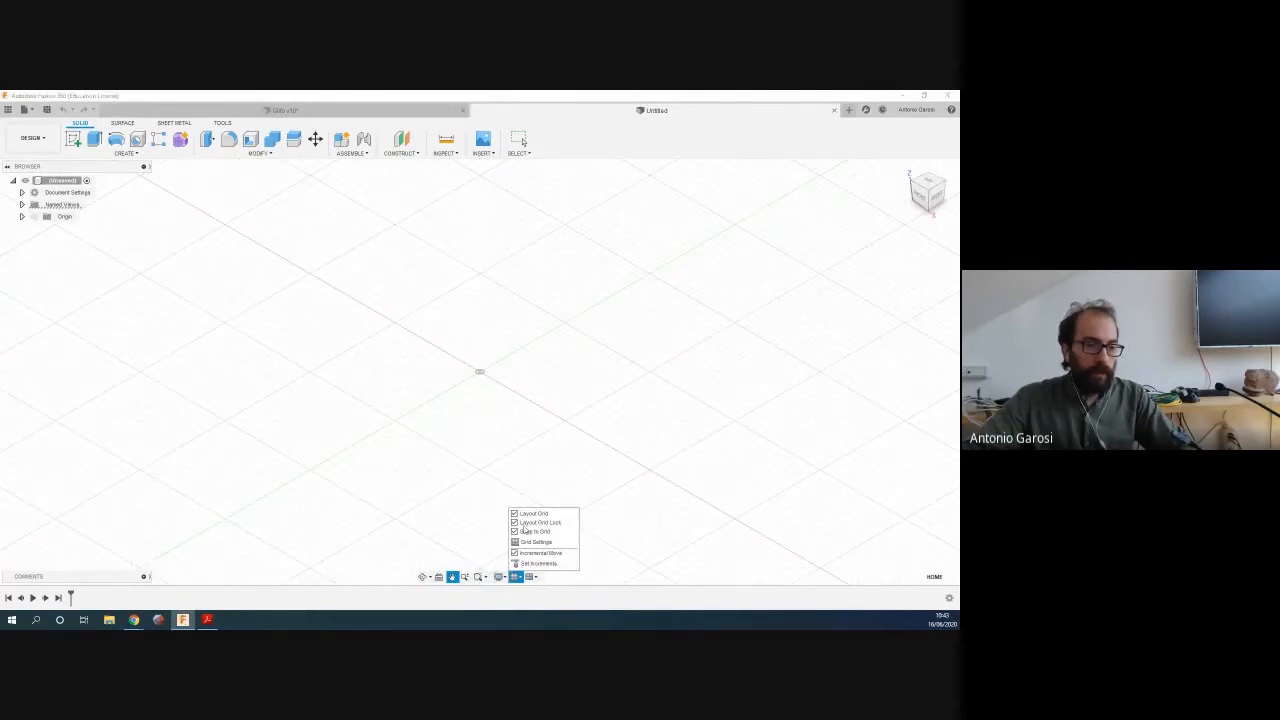
{"action": "left_click", "coordinate": [486, 550]}
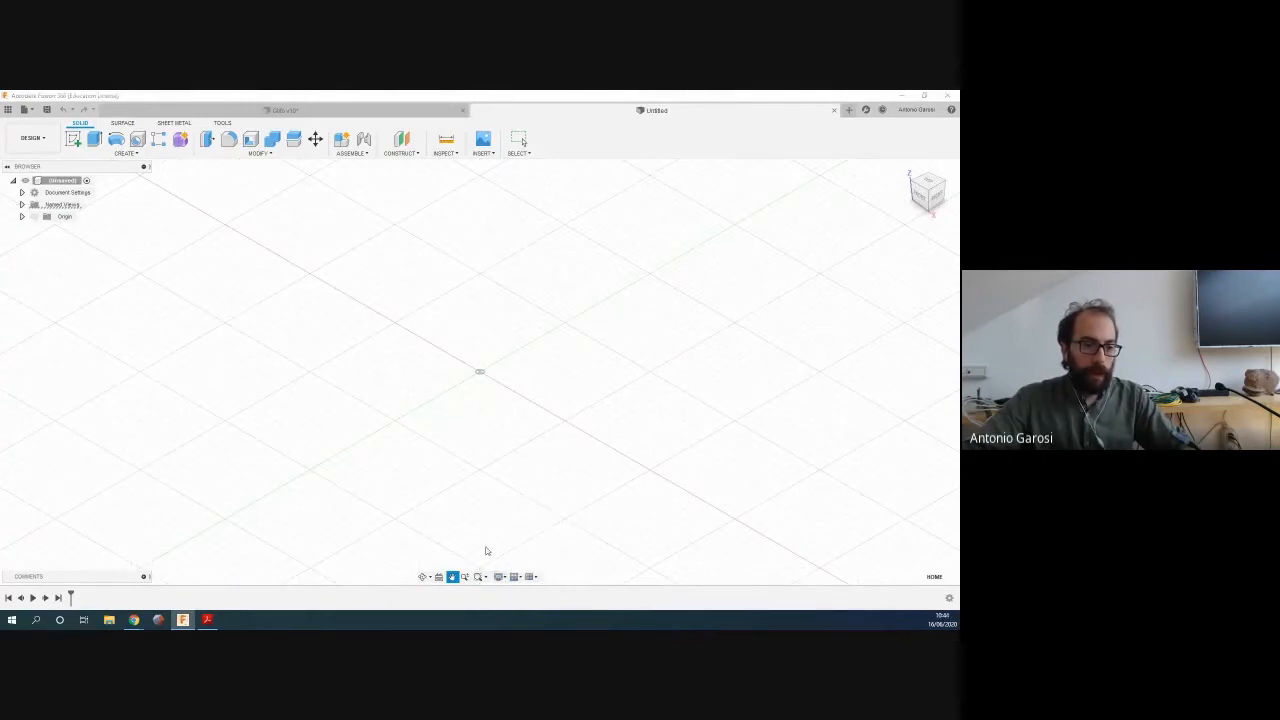
{"action": "left_click", "coordinate": [499, 577]}
{"action": "mouse_move", "coordinate": [519, 497]}
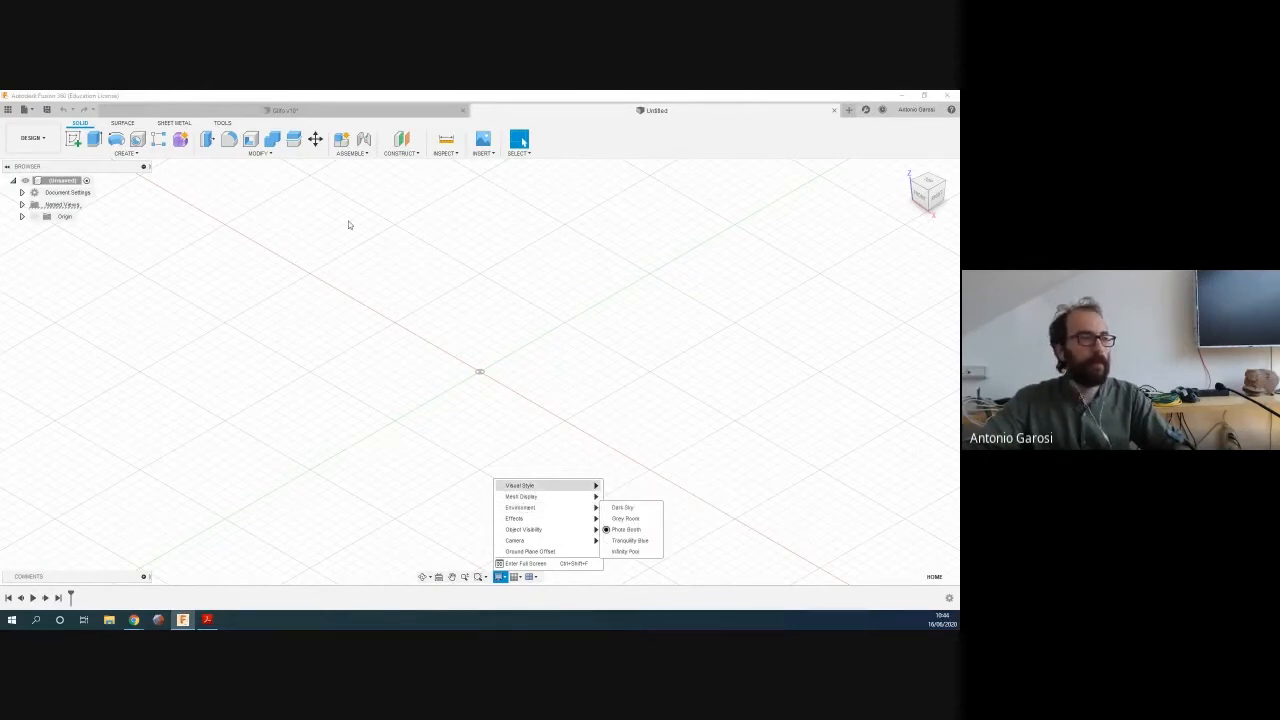
Create a box near the origin on the ground plane, 30 mm long, 40 mm wide and 40 mm high, as a new body
{"action": "left_click", "coordinate": [125, 153]}
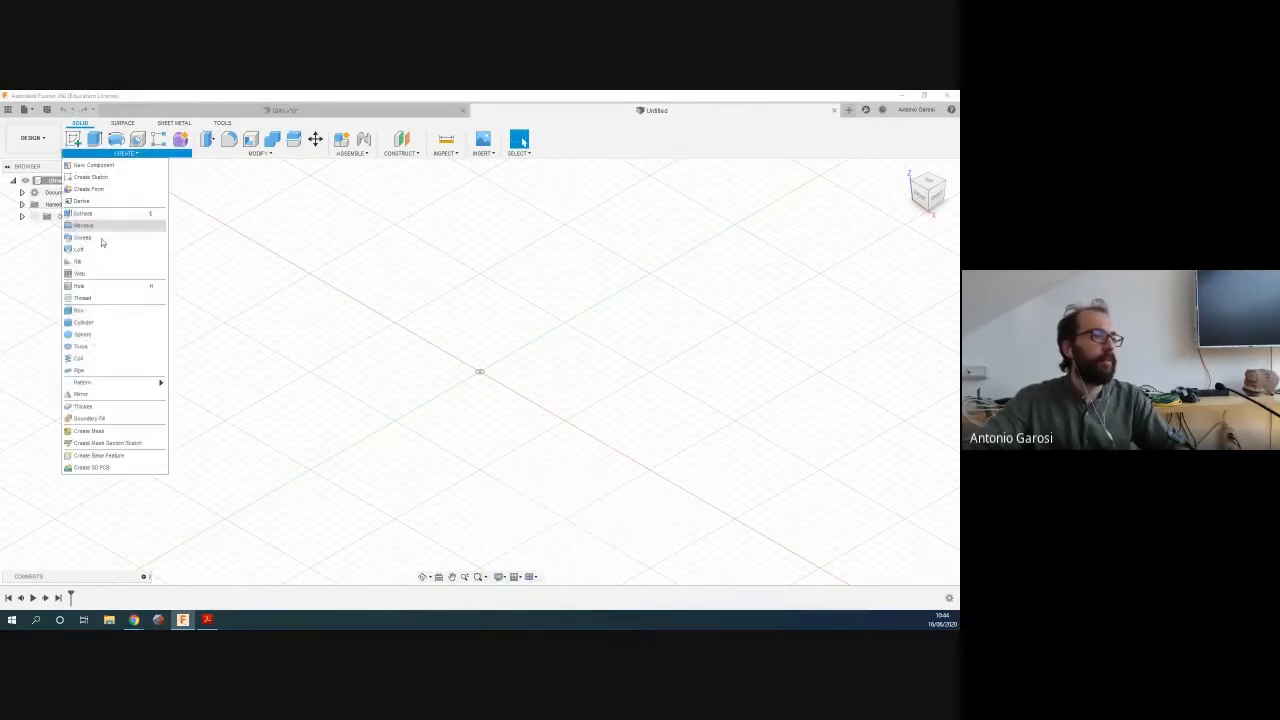
{"action": "left_click", "coordinate": [79, 310]}
{"action": "left_click", "coordinate": [524, 374]}
{"action": "left_click", "coordinate": [599, 401]}
{"action": "left_click", "coordinate": [481, 410]}
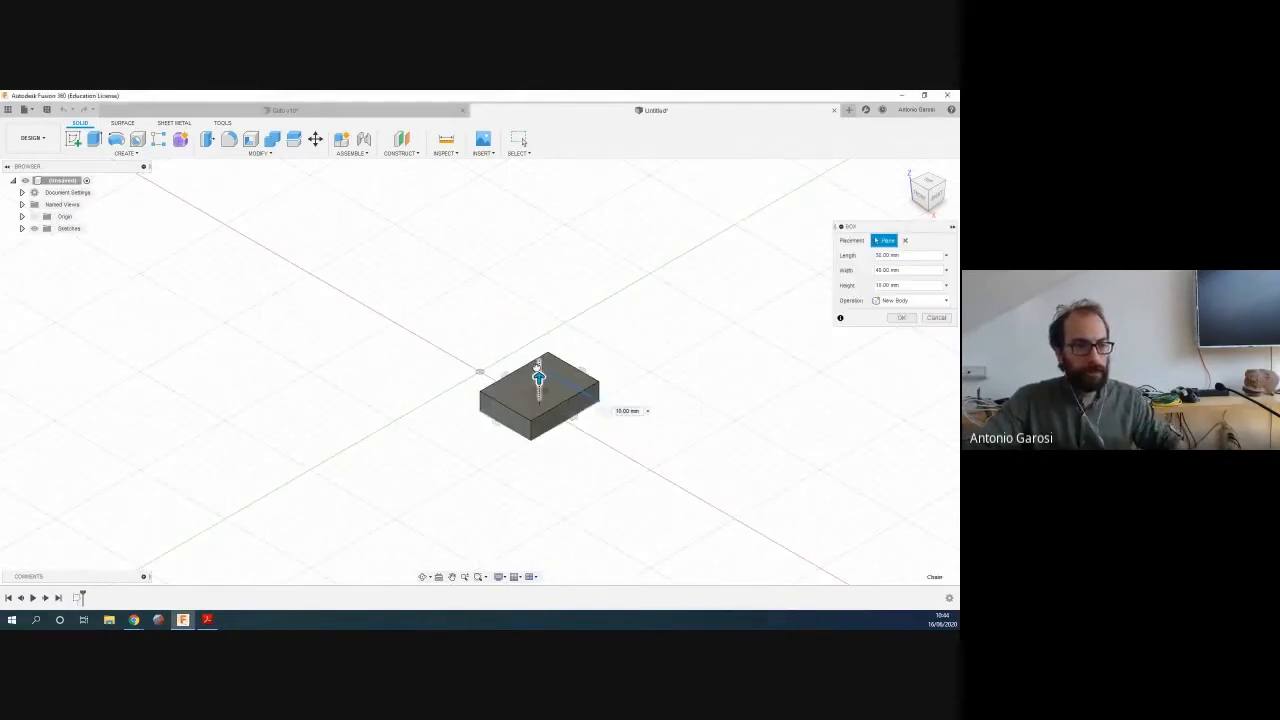
{"action": "type", "text": "40"}
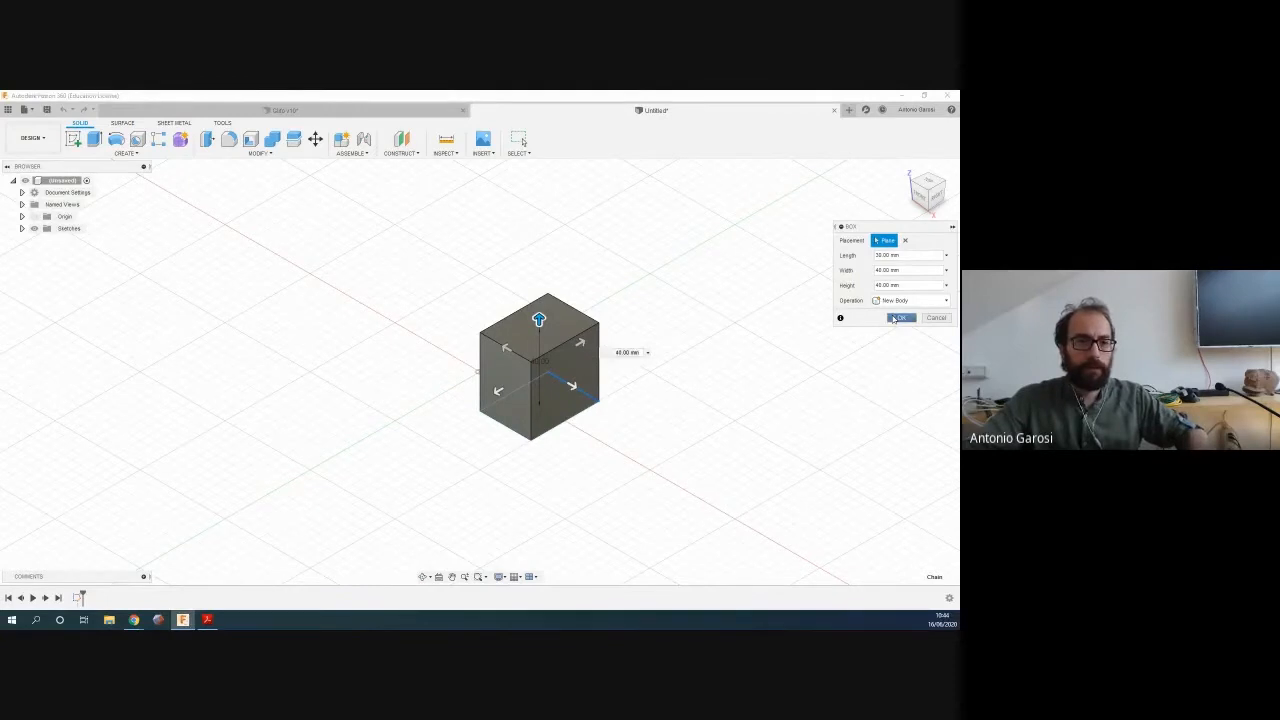
{"action": "left_click", "coordinate": [898, 317]}
Switch the visual style to Wireframe, then to Wireframe with Hidden Edges
{"action": "left_click", "coordinate": [516, 577]}
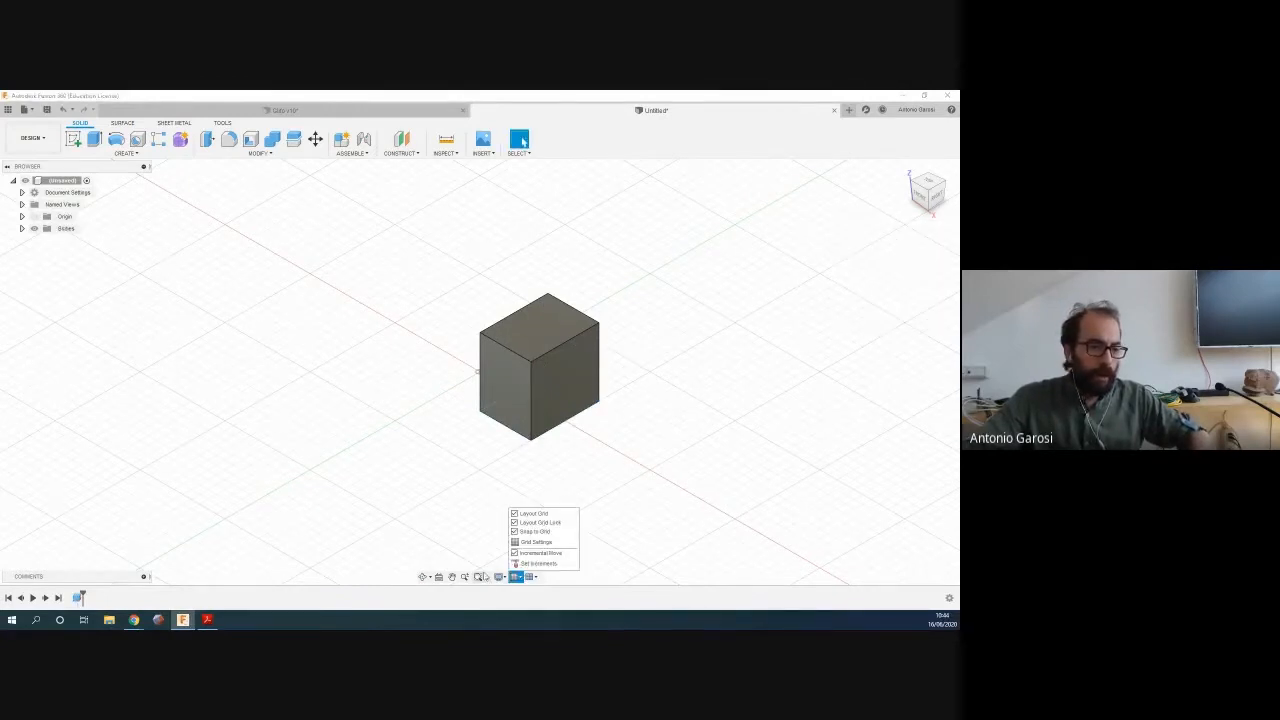
{"action": "left_click", "coordinate": [500, 577]}
{"action": "mouse_move", "coordinate": [552, 485]}
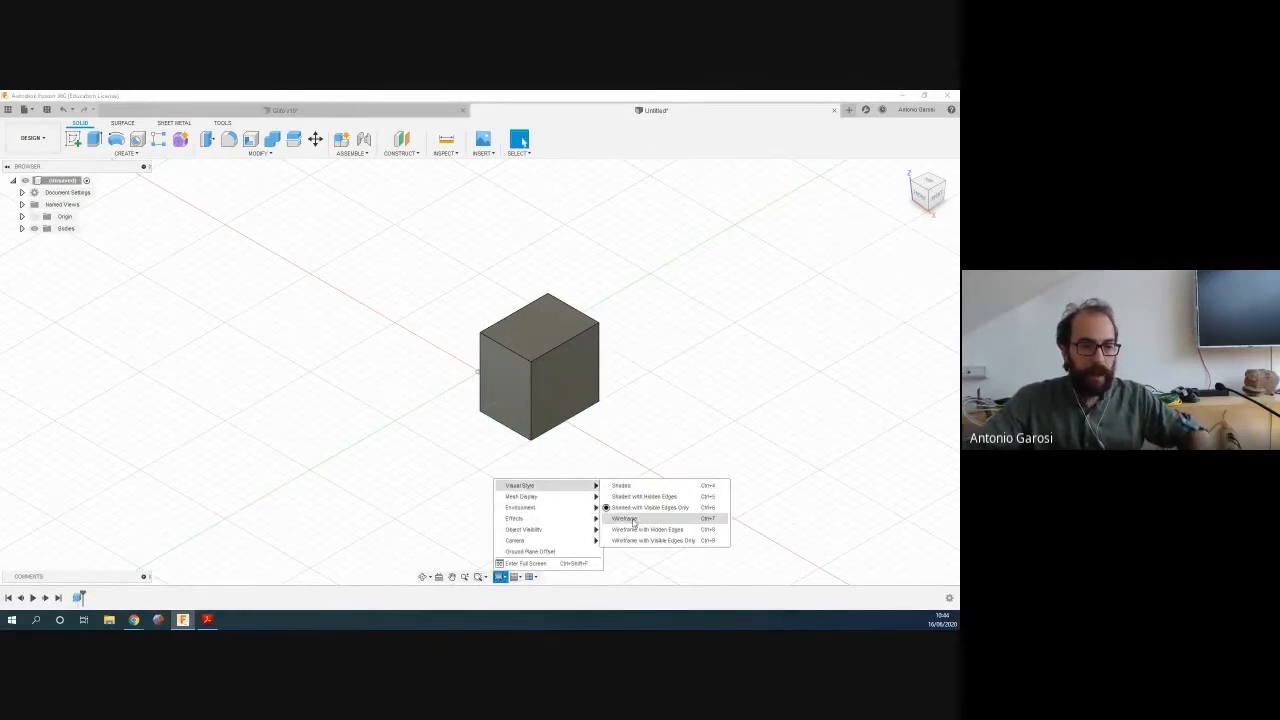
{"action": "left_click", "coordinate": [647, 529]}
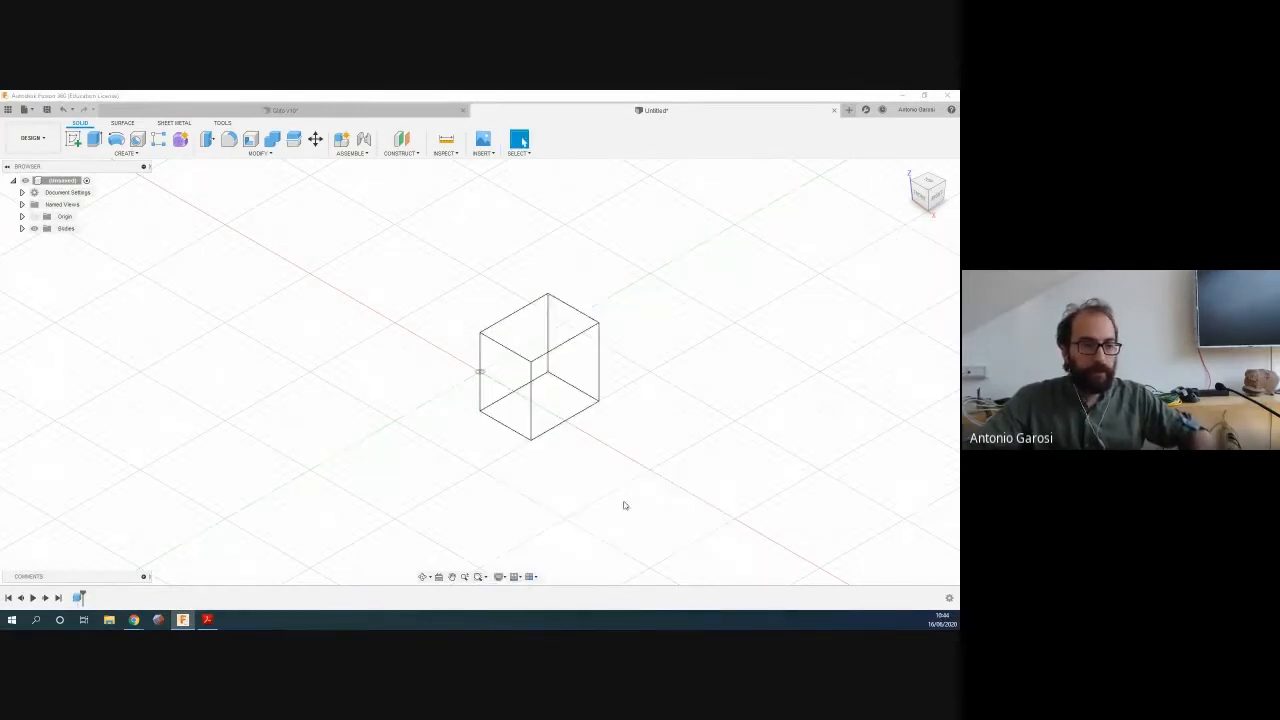
{"action": "left_click", "coordinate": [500, 577]}
{"action": "mouse_move", "coordinate": [545, 485]}
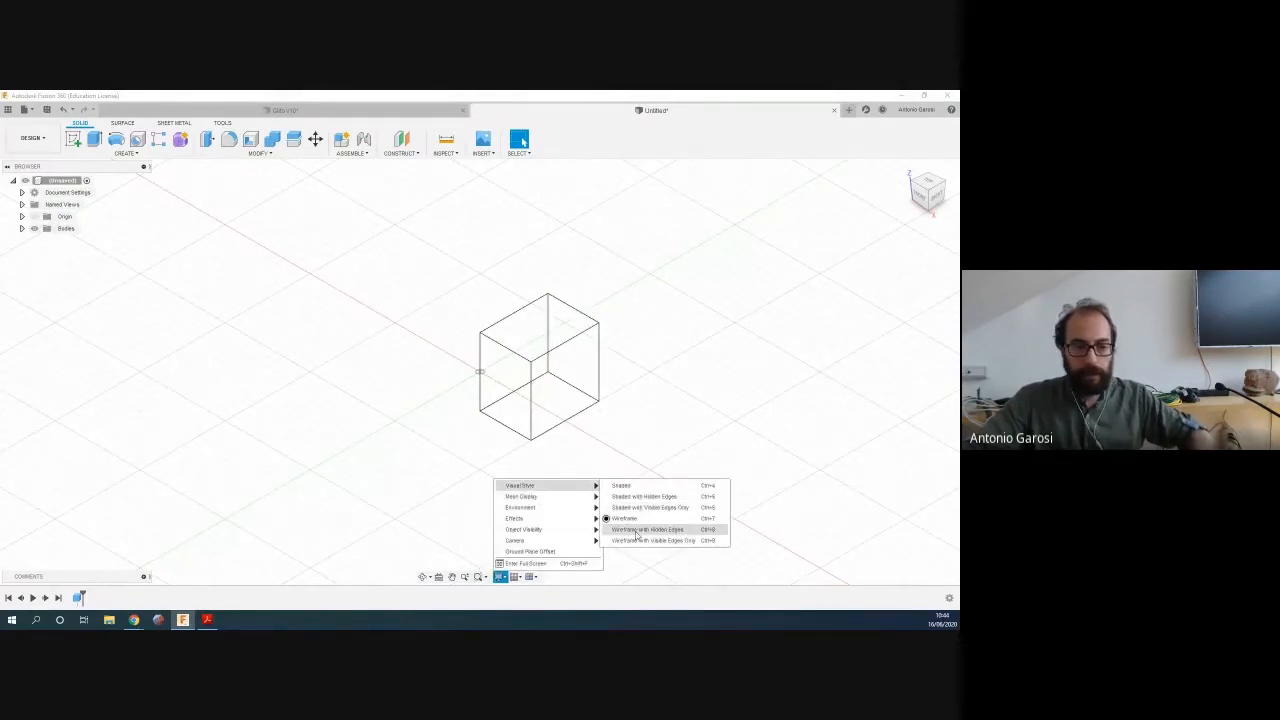
{"action": "left_click", "coordinate": [636, 530]}
Review the display effects options and window-select the whole box
{"action": "left_click", "coordinate": [500, 577]}
{"action": "mouse_move", "coordinate": [572, 496]}
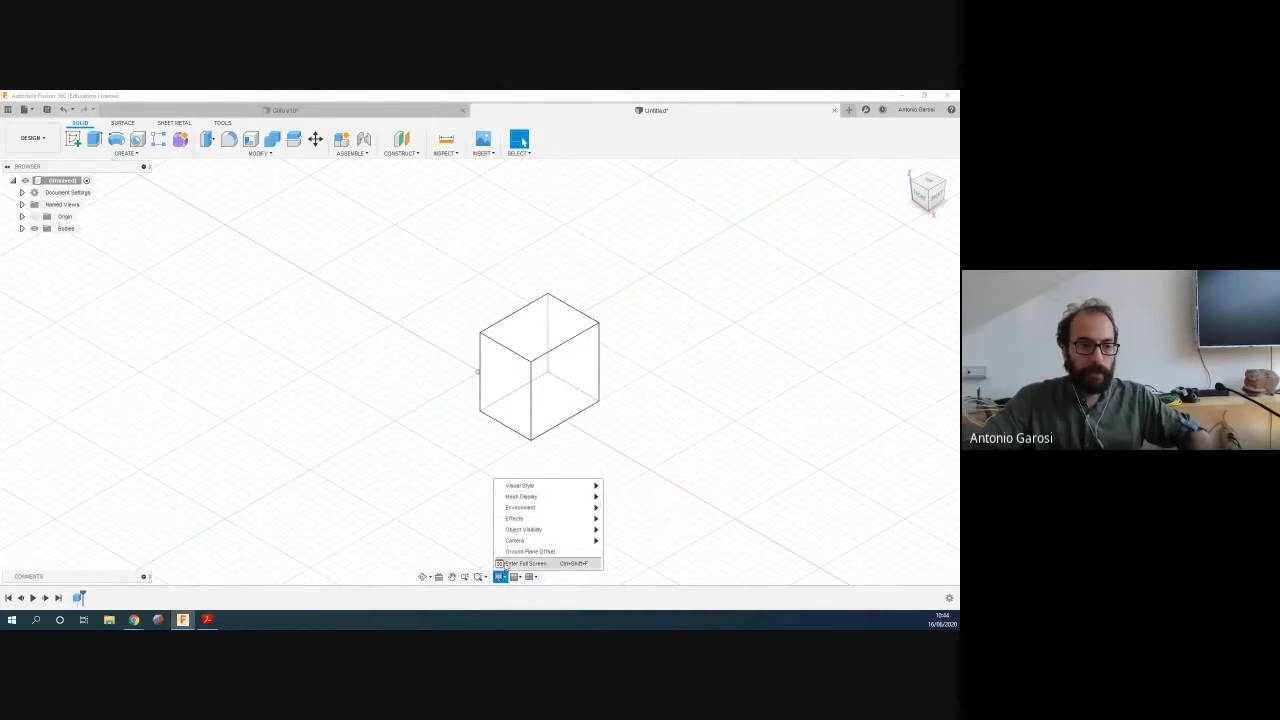
{"action": "mouse_move", "coordinate": [595, 518]}
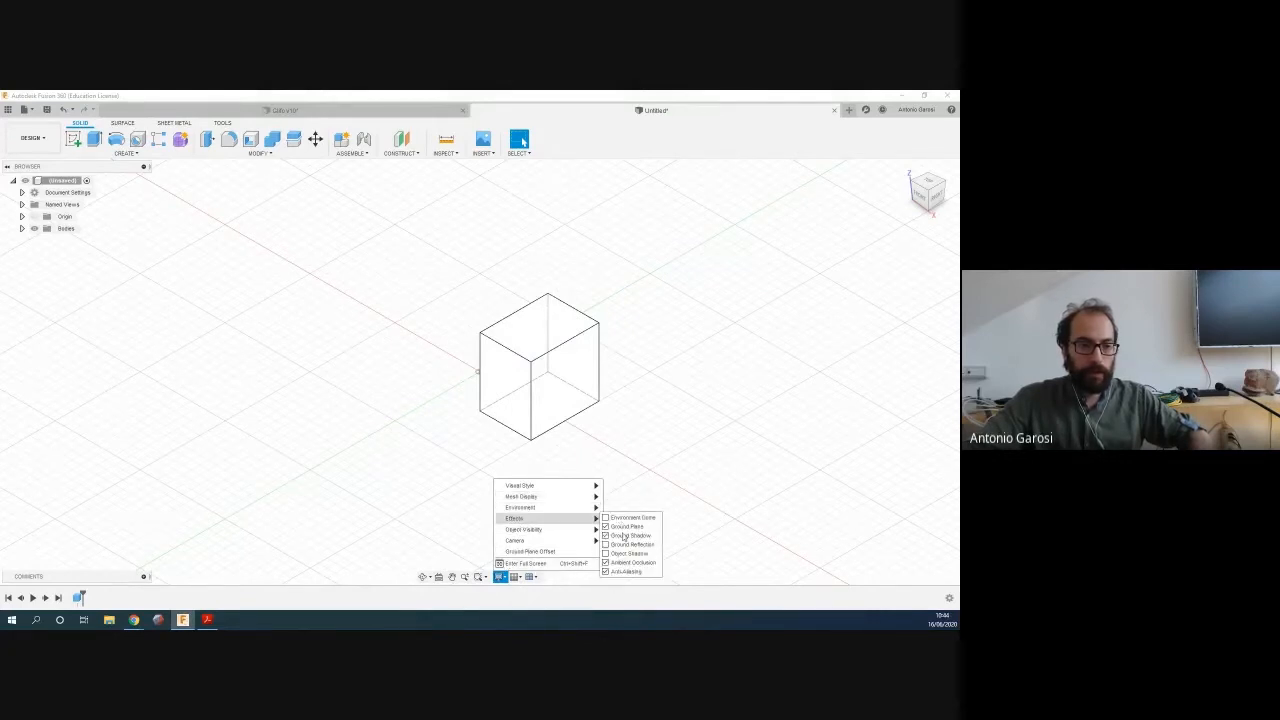
{"action": "left_click", "coordinate": [496, 455]}
{"action": "left_click_drag", "start_coordinate": [429, 237], "coordinate": [662, 501]}
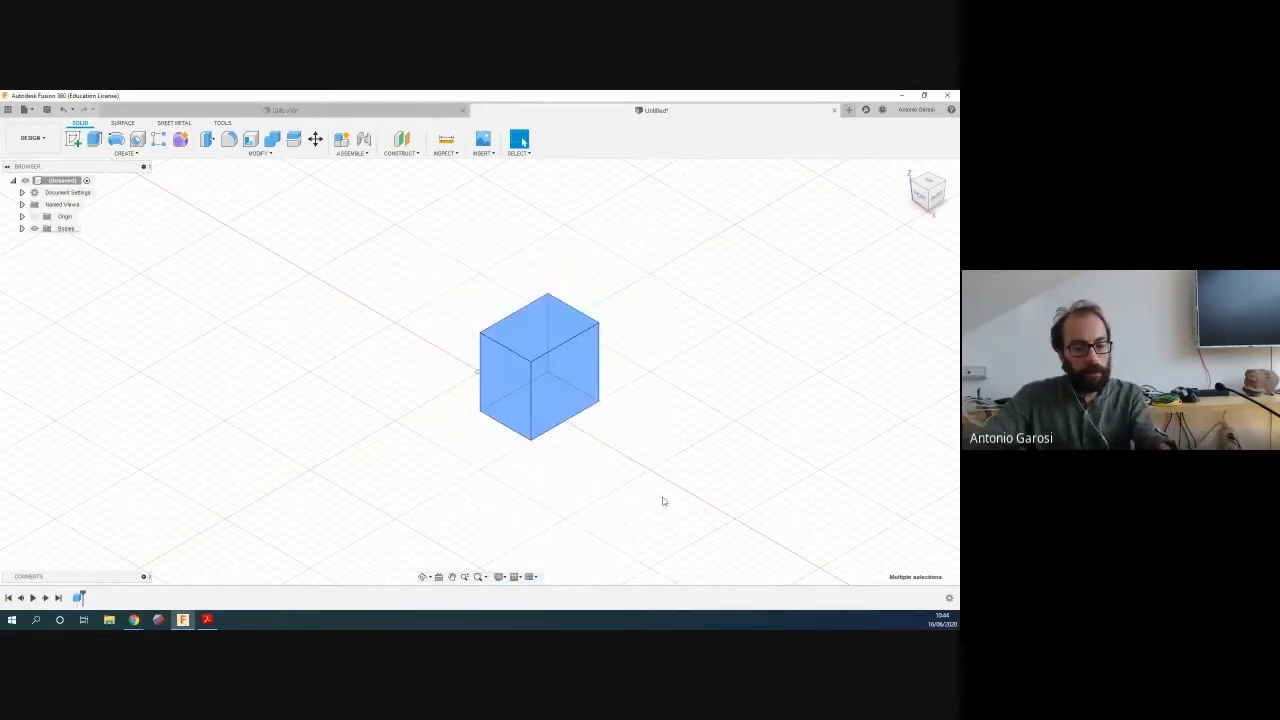
Set the visual style to Shaded with Hidden Edges, and check the box's selection highlighting before clearing the selection
{"action": "left_click", "coordinate": [499, 577]}
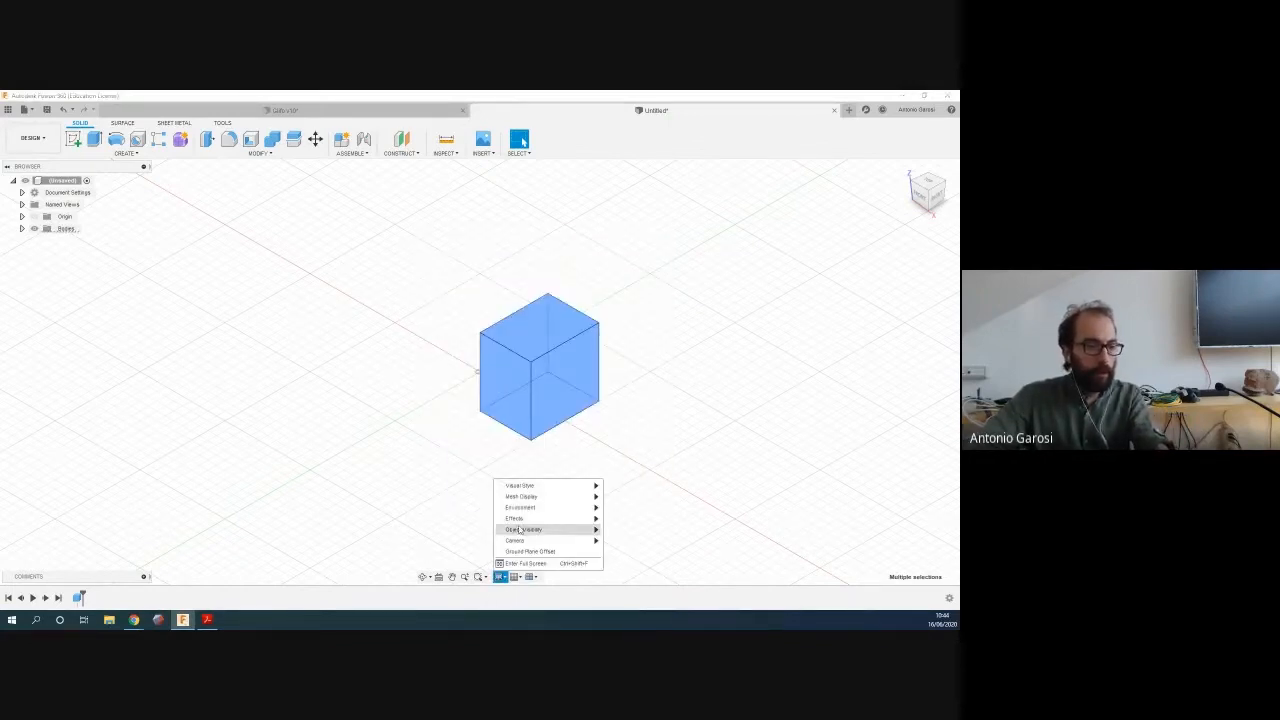
{"action": "mouse_move", "coordinate": [523, 486]}
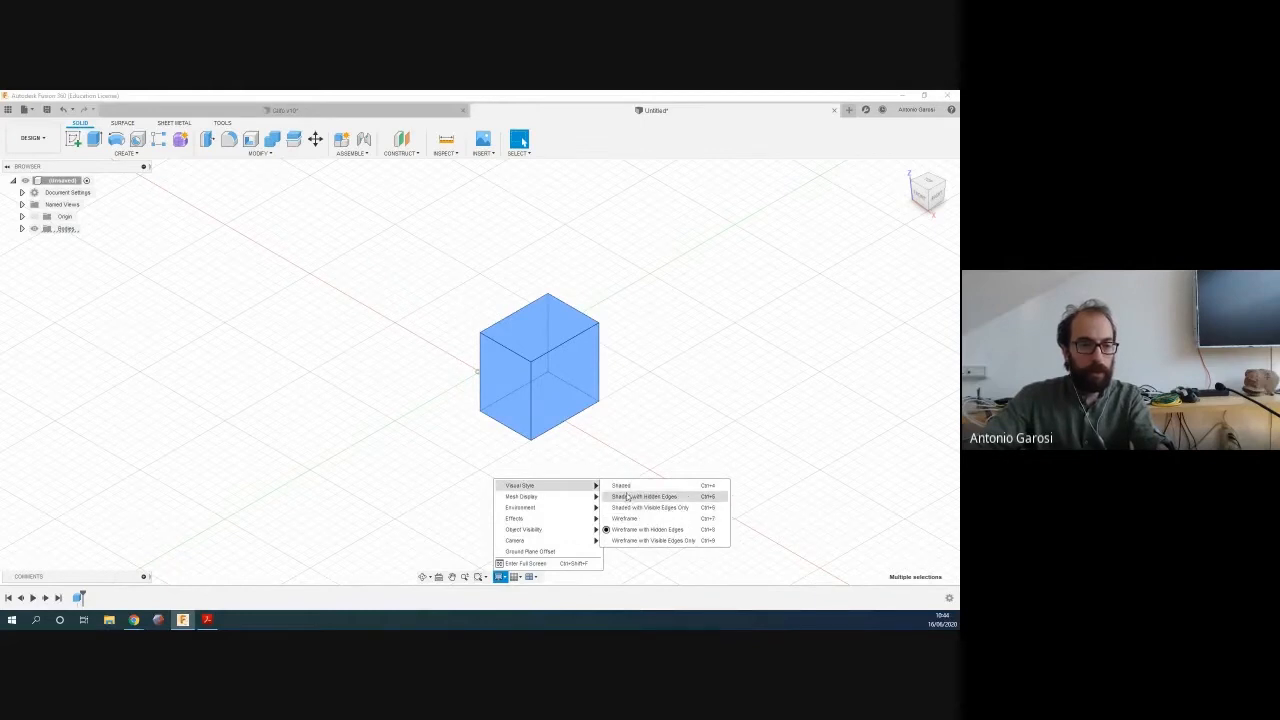
{"action": "left_click", "coordinate": [633, 498]}
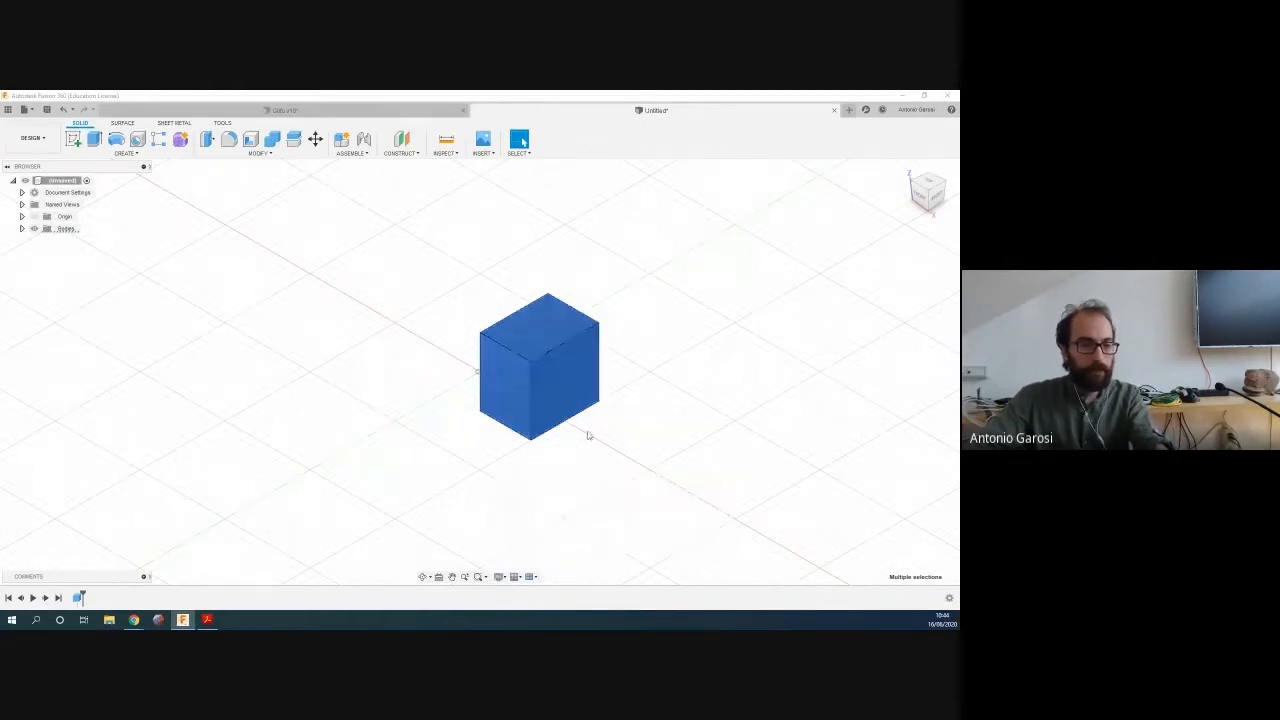
{"action": "mouse_move", "coordinate": [408, 222]}
{"action": "left_mouse_down"}
{"action": "mouse_move", "coordinate": [571, 394]}
{"action": "mouse_move", "coordinate": [687, 489]}
{"action": "left_mouse_up"}
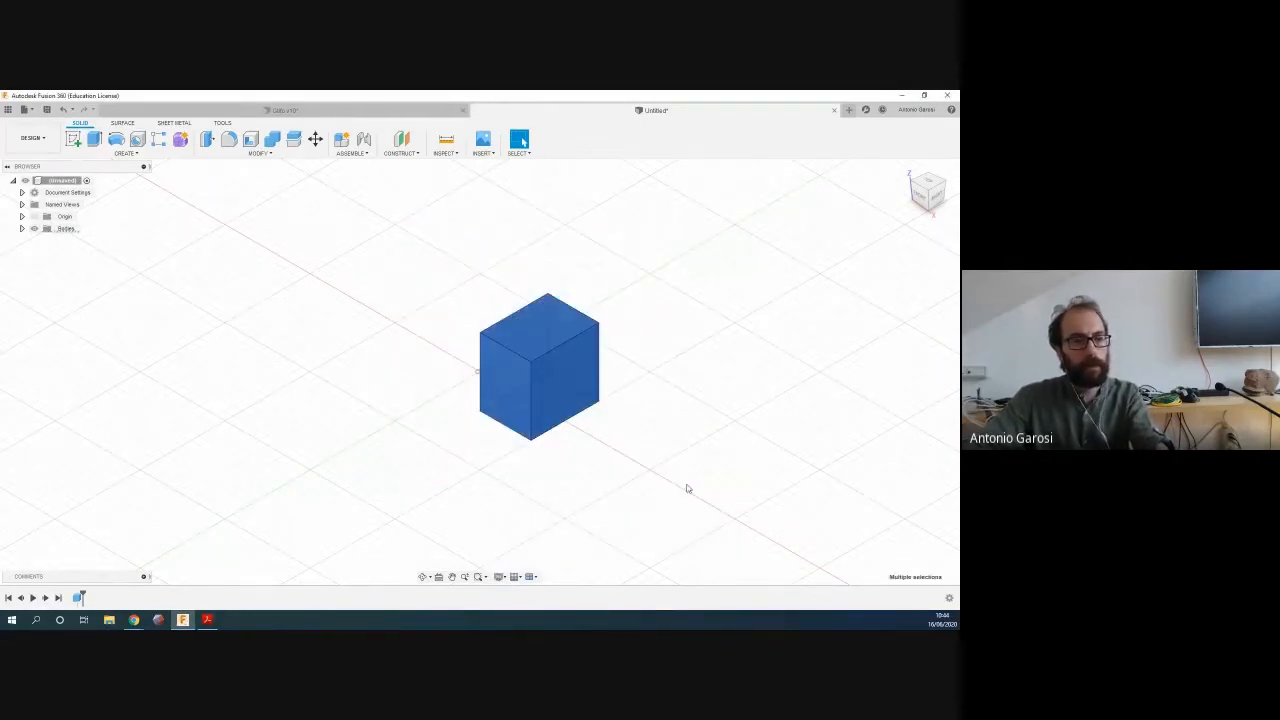
{"action": "left_click_drag", "start_coordinate": [366, 203], "coordinate": [465, 265]}
{"action": "left_click", "coordinate": [396, 266]}
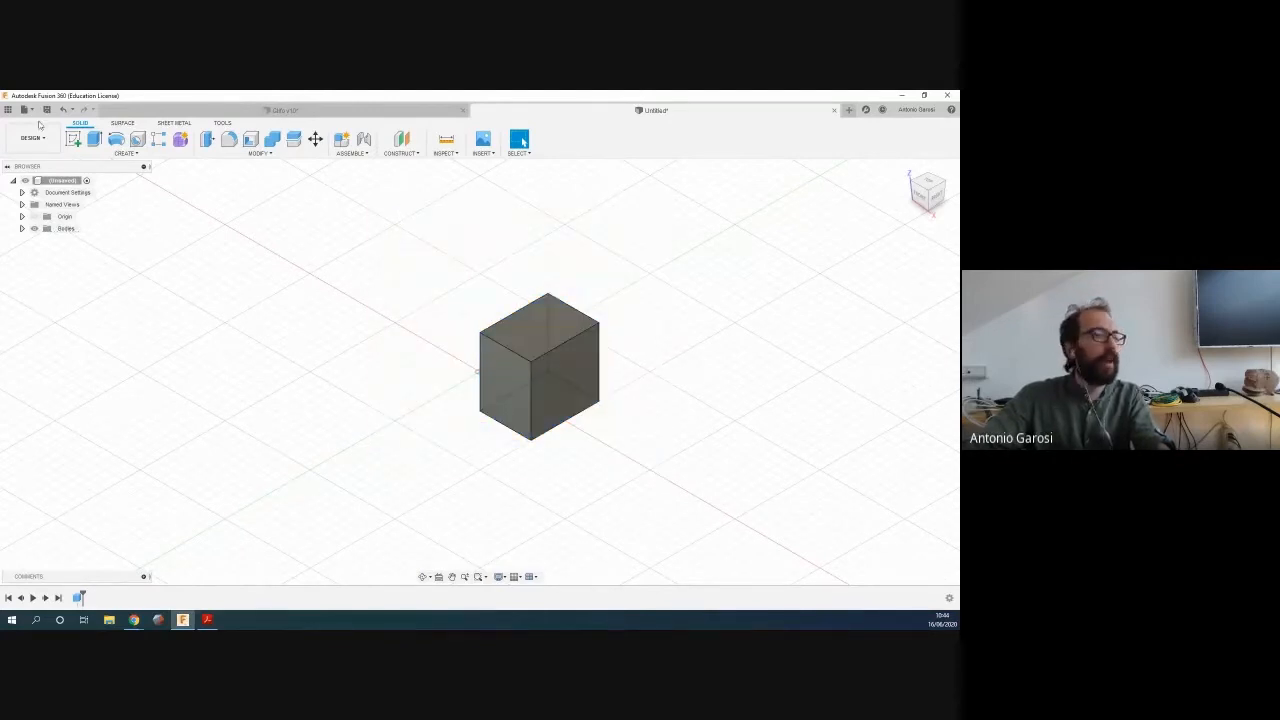
Create a second box beside the first as a new body, about 22 by 22 mm at the base and 70 mm high
{"action": "left_click", "coordinate": [94, 139]}
{"action": "left_click", "coordinate": [120, 154]}
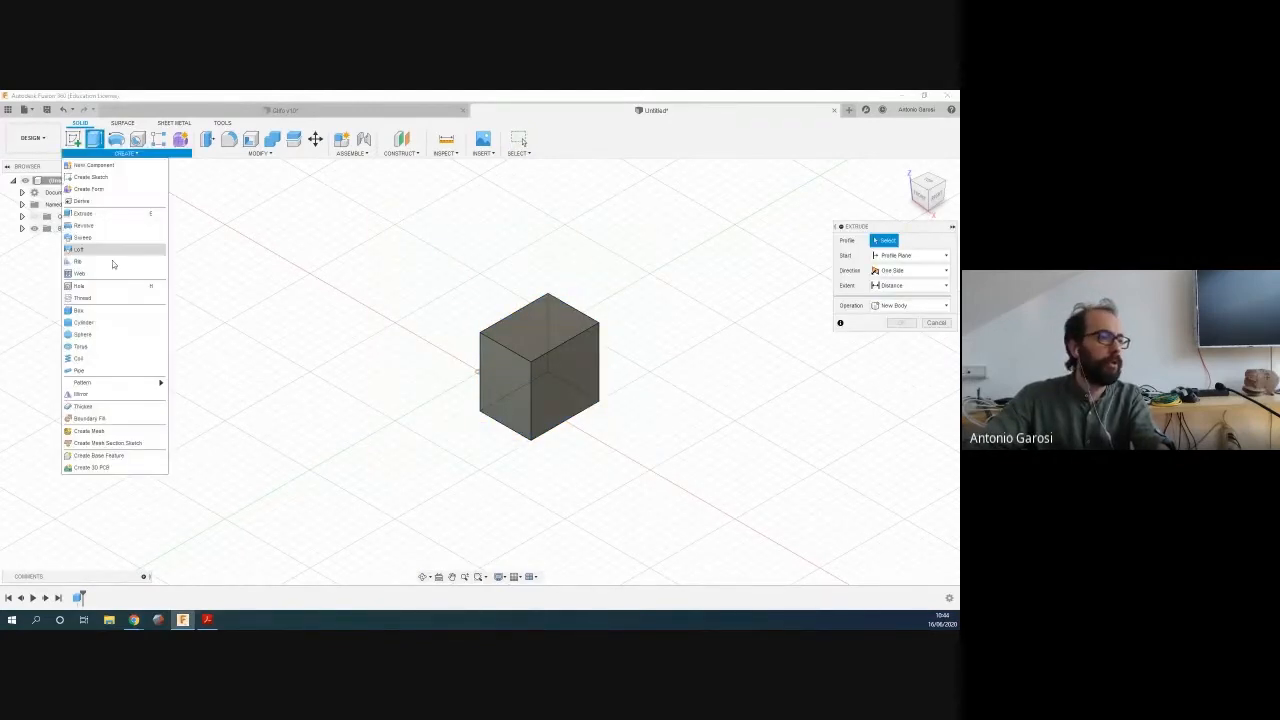
{"action": "left_click", "coordinate": [111, 313]}
{"action": "left_click", "coordinate": [378, 411]}
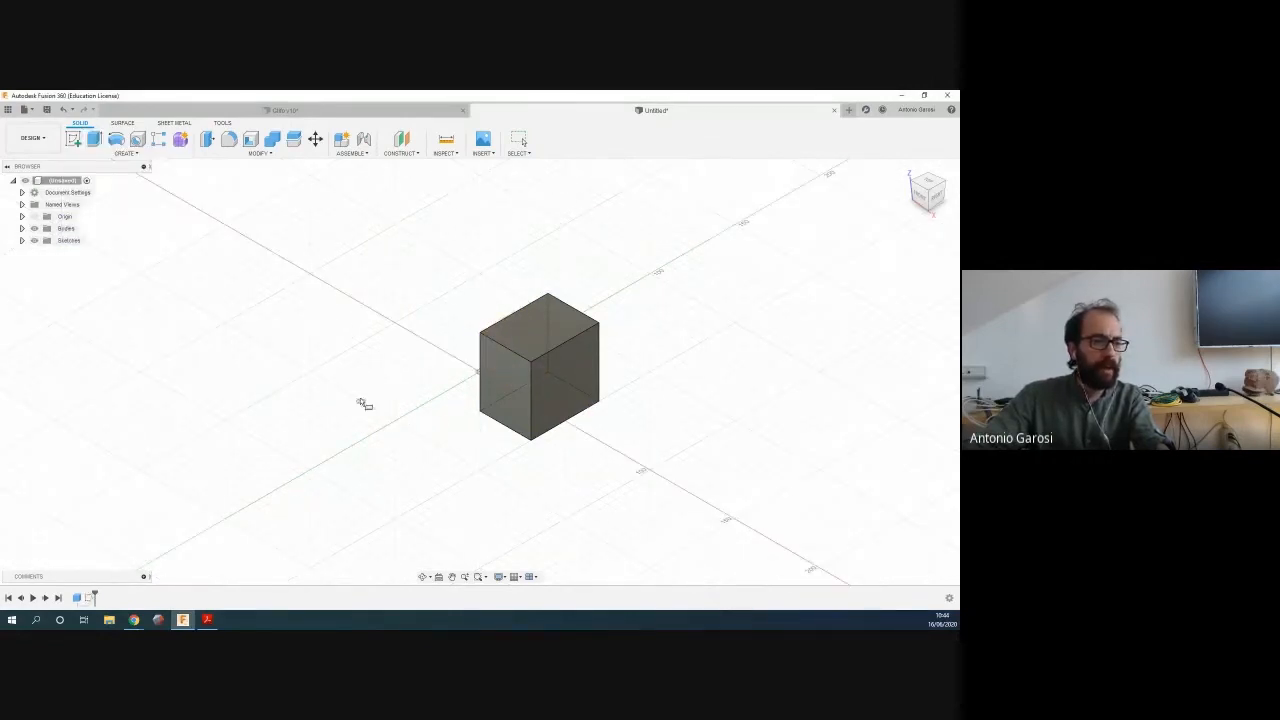
{"action": "left_click", "coordinate": [343, 394]}
{"action": "left_click", "coordinate": [408, 393]}
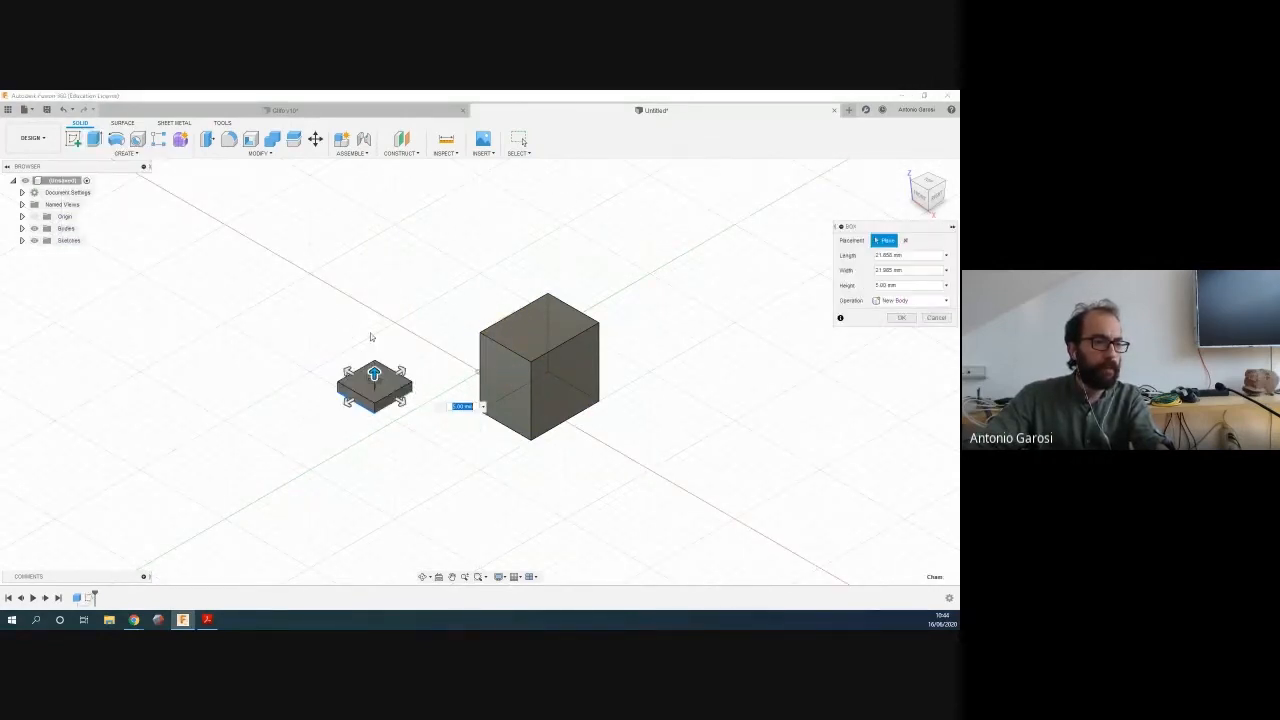
{"action": "left_click_drag", "start_coordinate": [374, 368], "coordinate": [374, 246]}
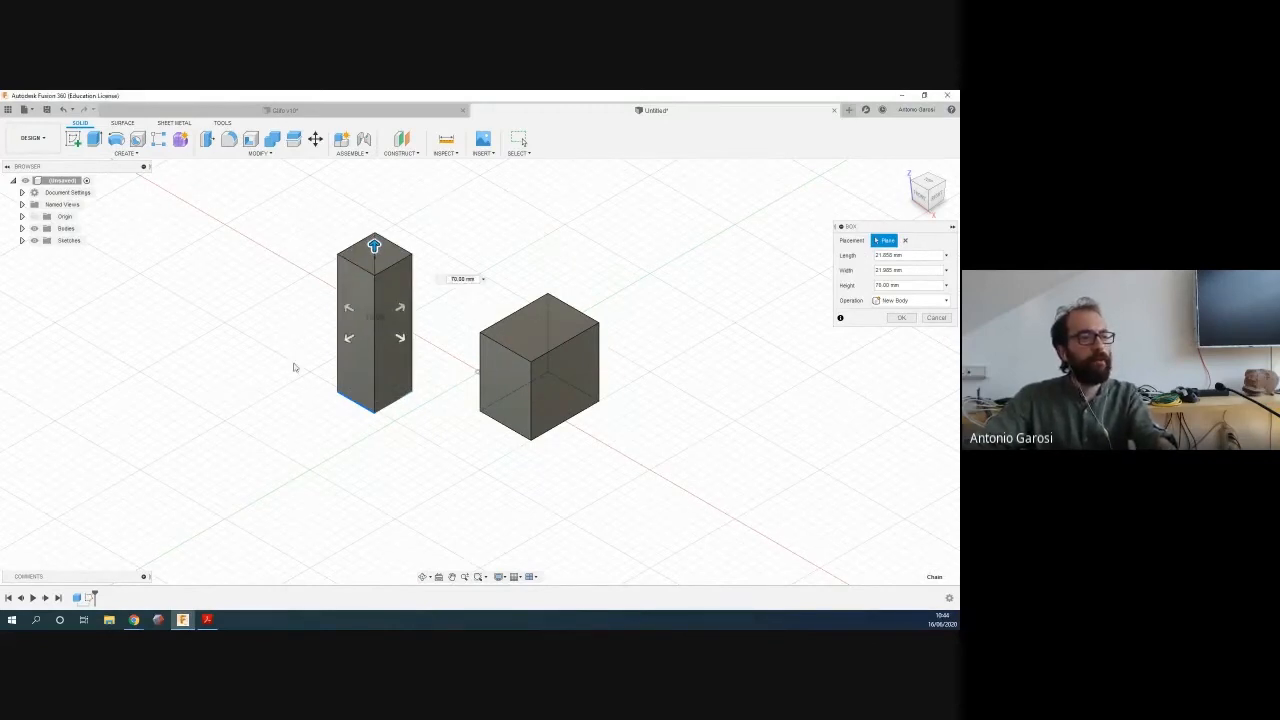
{"action": "left_click", "coordinate": [903, 318]}
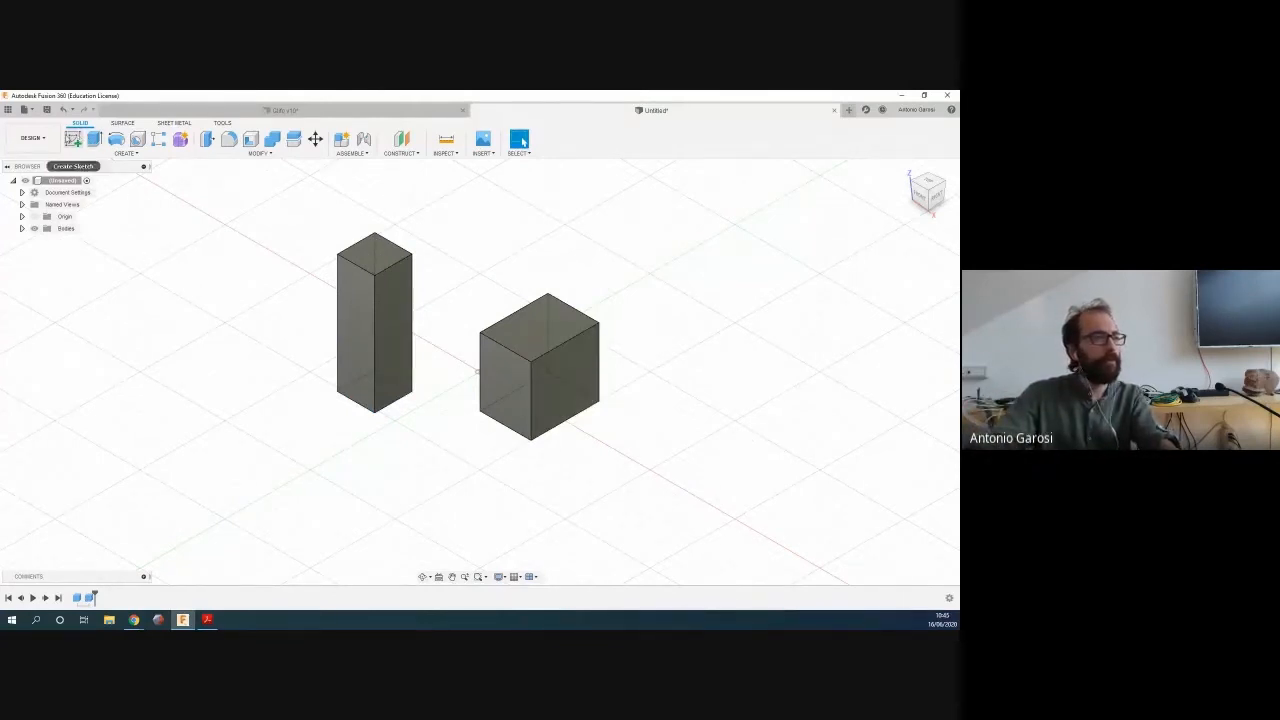
Compare window and crossing selections on the two boxes, clearing the selection between tries
{"action": "left_click_drag", "start_coordinate": [187, 239], "coordinate": [293, 366]}
{"action": "left_click_drag", "start_coordinate": [726, 245], "coordinate": [563, 425]}
{"action": "left_click_drag", "start_coordinate": [673, 208], "coordinate": [398, 386]}
{"action": "left_click", "coordinate": [655, 264]}
{"action": "left_click_drag", "start_coordinate": [640, 263], "coordinate": [530, 395]}
{"action": "left_click", "coordinate": [727, 337]}
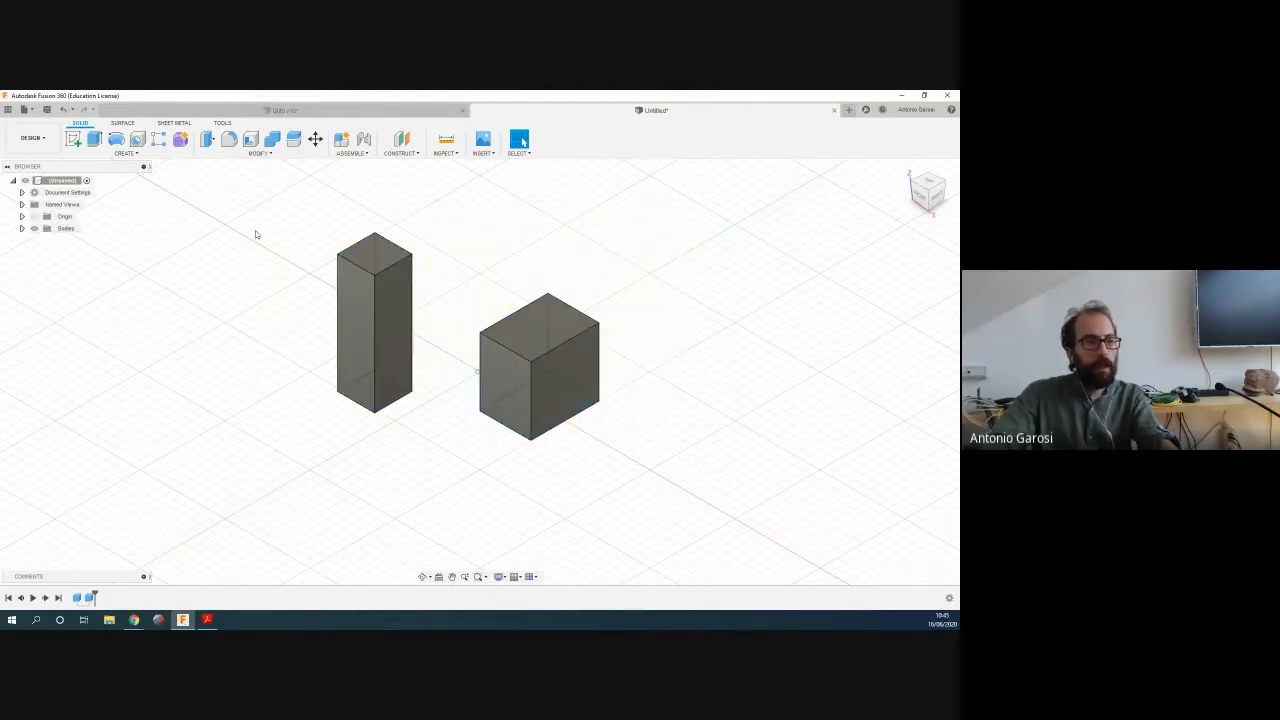
{"action": "left_click_drag", "start_coordinate": [242, 196], "coordinate": [543, 471]}
{"action": "left_click", "coordinate": [302, 194]}
{"action": "left_click_drag", "start_coordinate": [302, 194], "coordinate": [543, 471]}
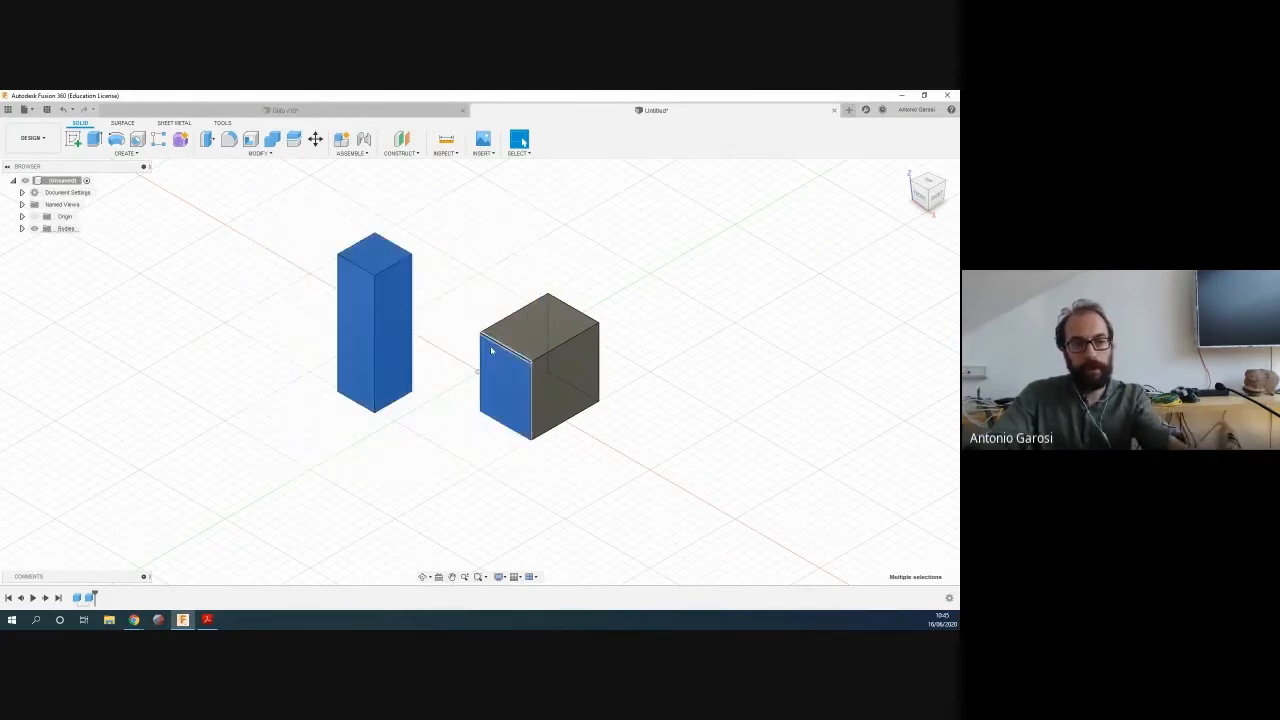
{"action": "left_click", "coordinate": [460, 200]}
{"action": "left_click_drag", "start_coordinate": [321, 218], "coordinate": [502, 458]}
{"action": "left_click", "coordinate": [479, 238]}
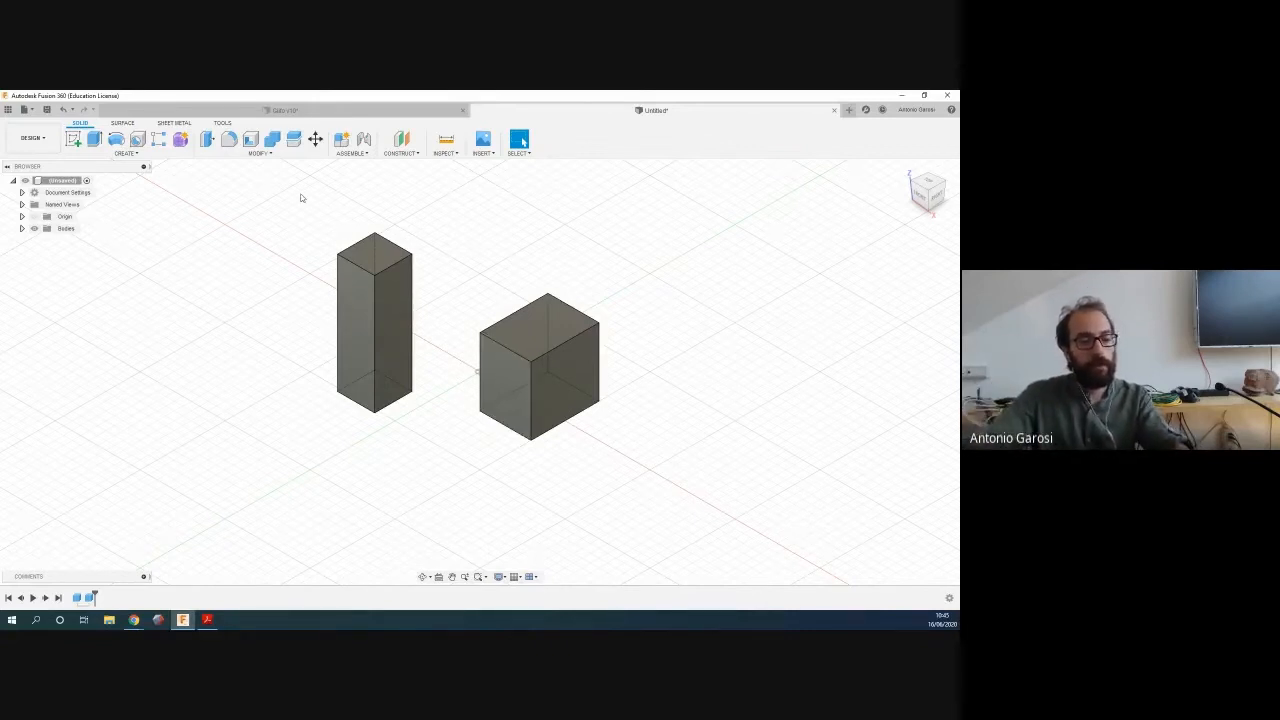
Select both boxes together and delete them
{"action": "left_click_drag", "start_coordinate": [277, 201], "coordinate": [659, 480]}
{"action": "key", "text": "Delete"}
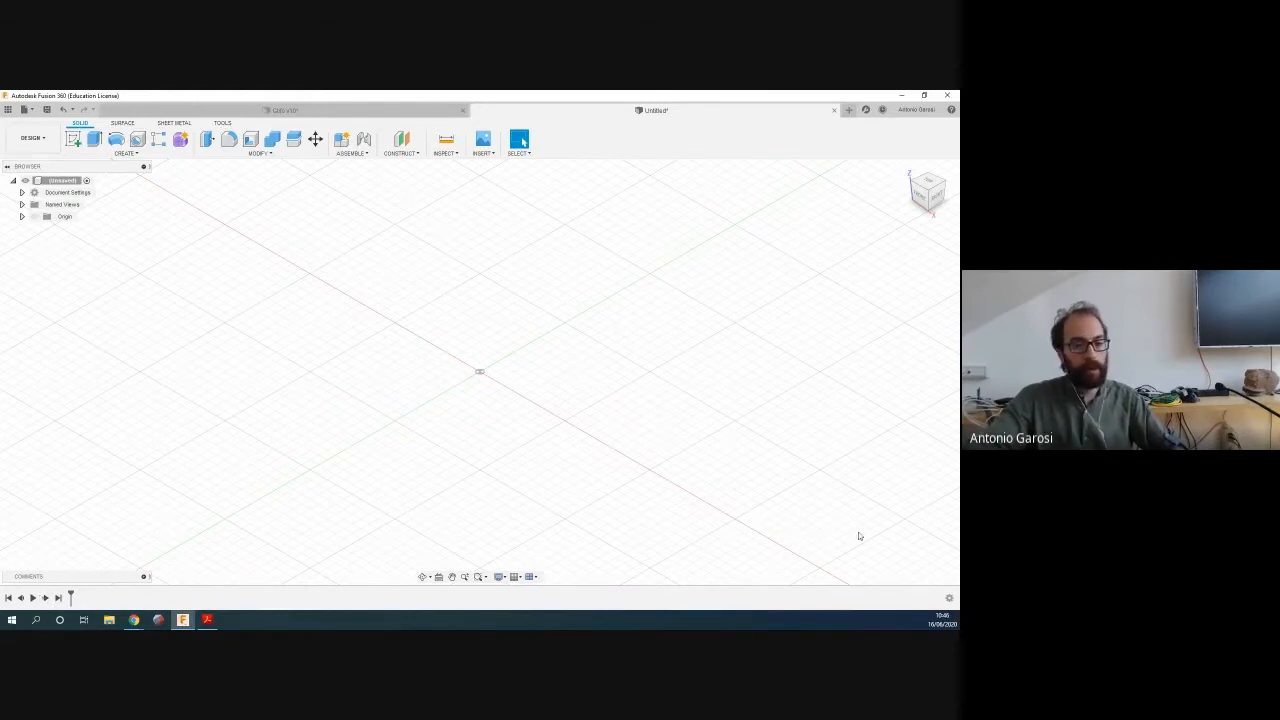
Examine the timeline settings, including the option not to capture design history, without changing them
{"action": "left_click", "coordinate": [949, 599]}
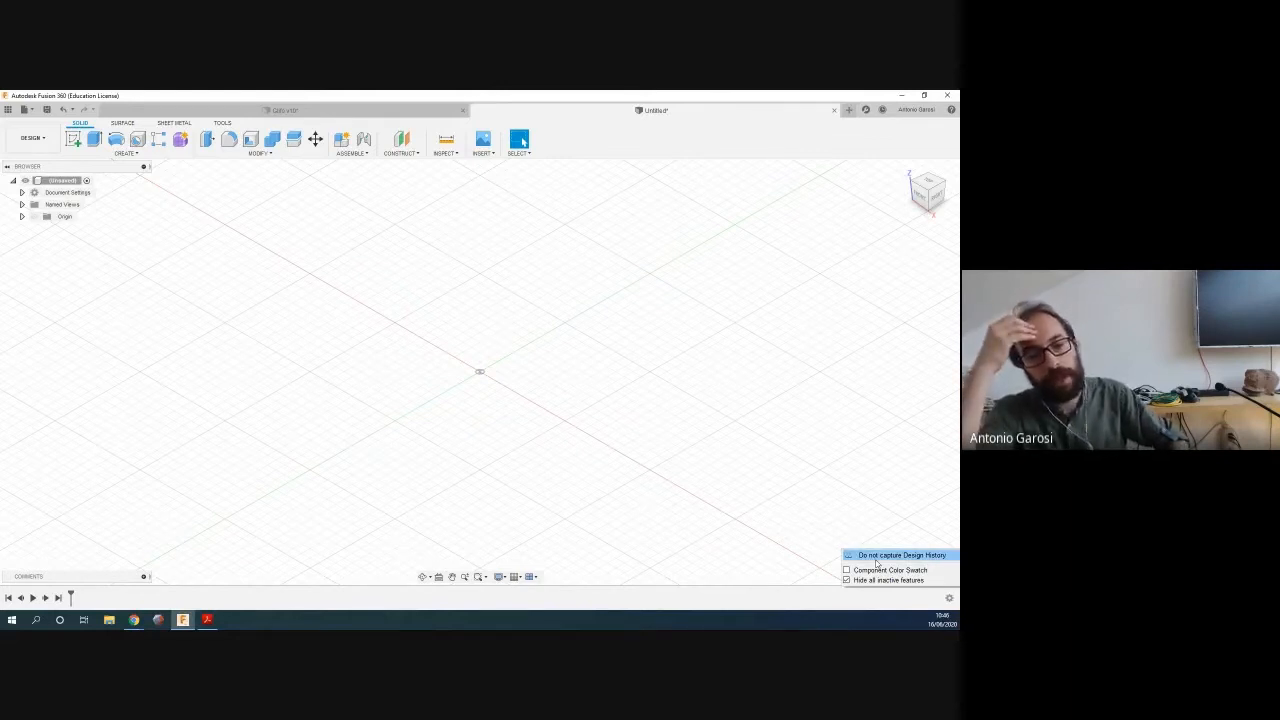
{"action": "left_click", "coordinate": [848, 500]}
{"action": "left_click", "coordinate": [949, 597]}
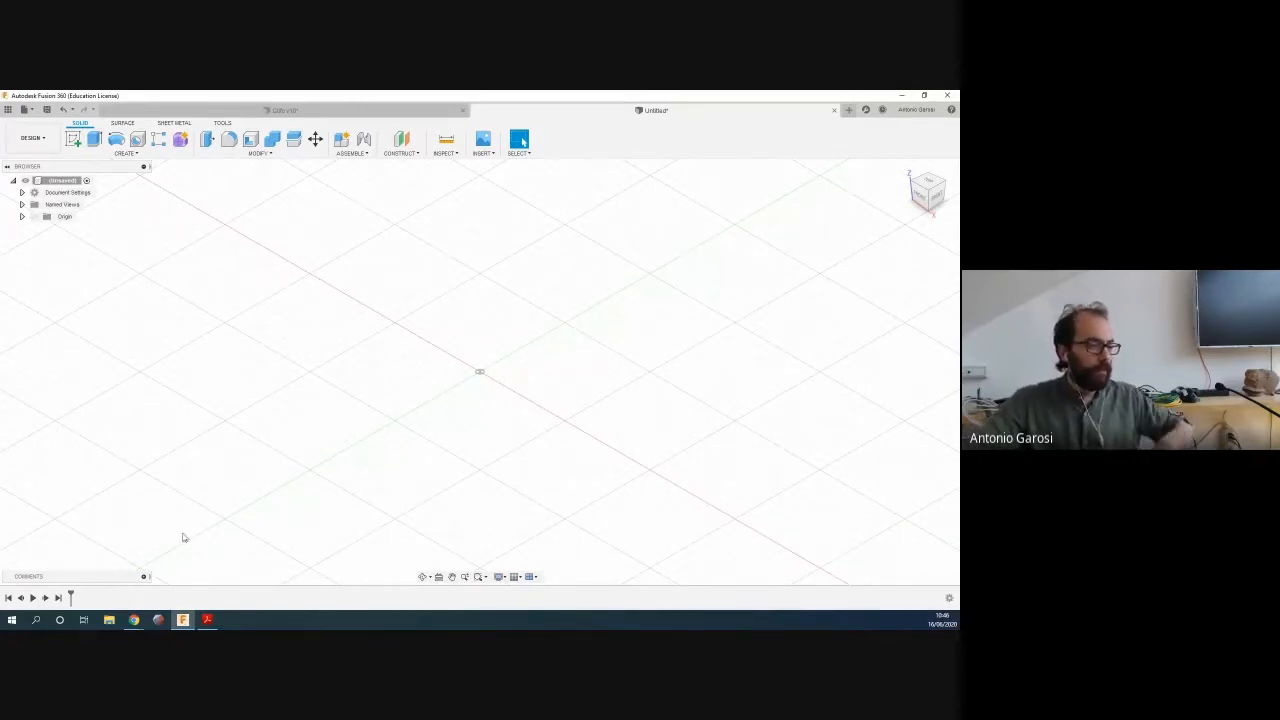
Switch to the lecture PDF in Acrobat Reader, review the Key Concepts slide on Objects, and return to Fusion 360
{"action": "left_click", "coordinate": [205, 620]}
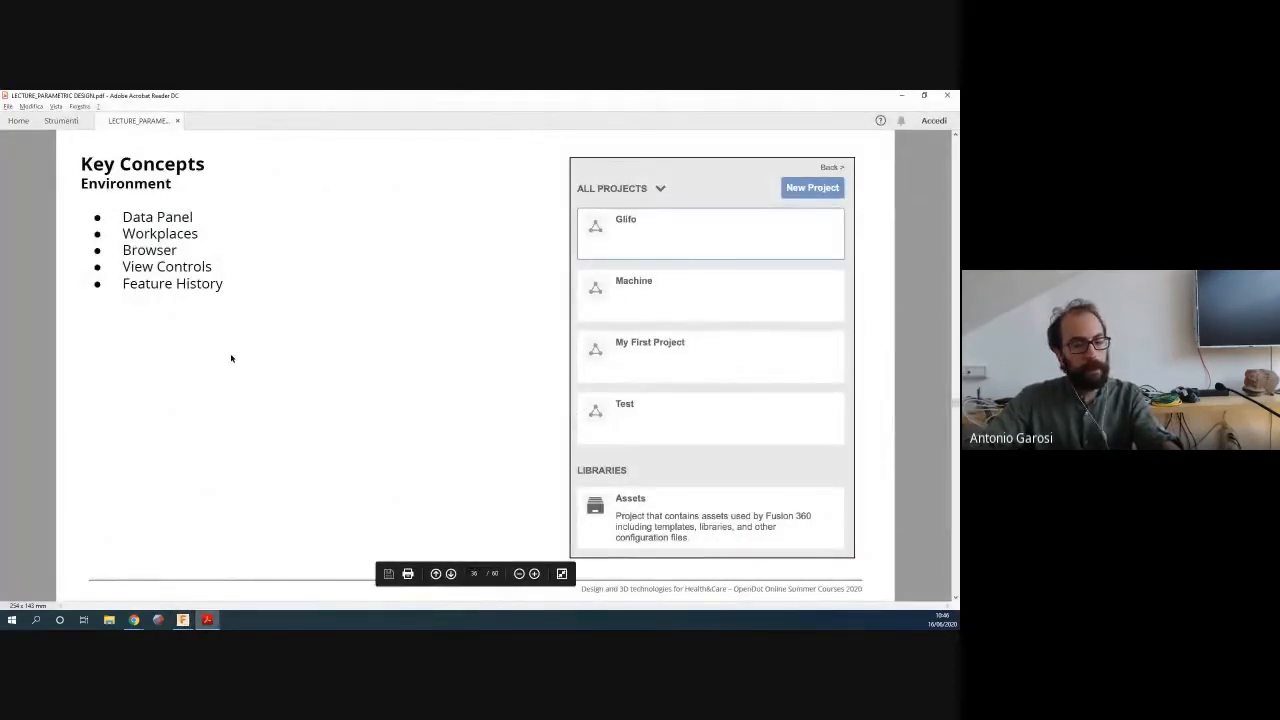
{"action": "key", "text": "Right"}
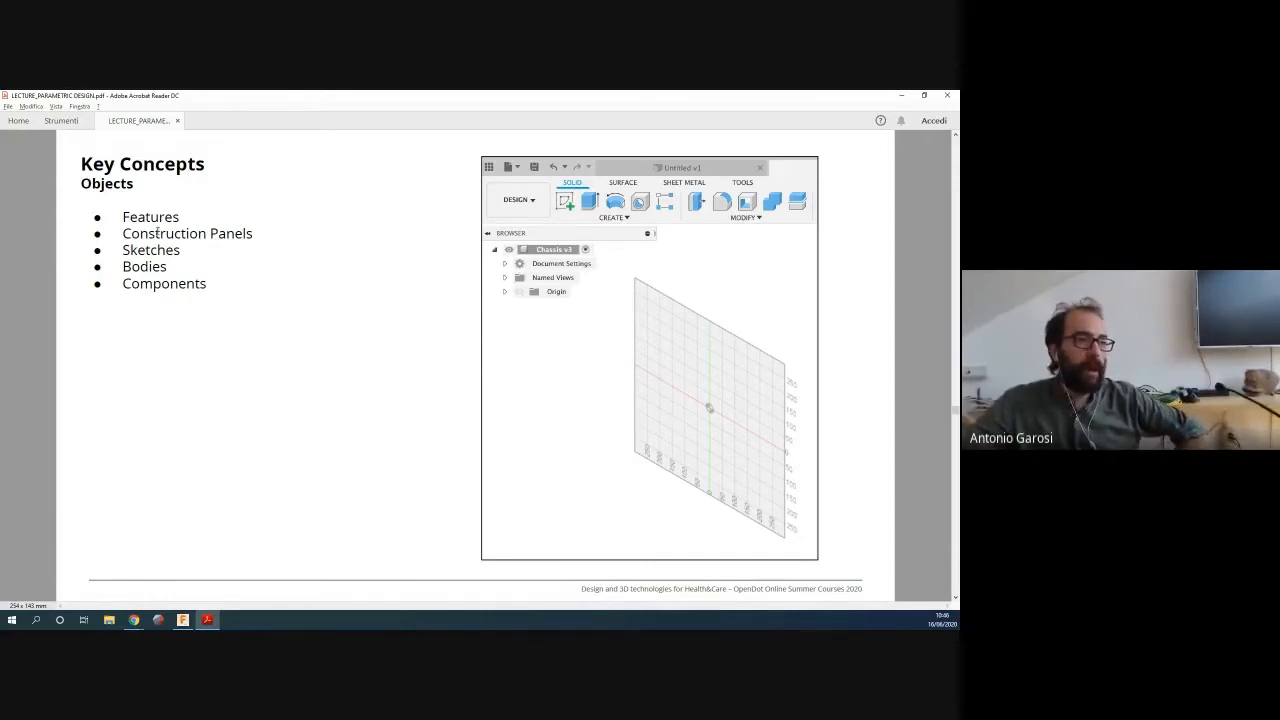
{"action": "left_click_drag", "start_coordinate": [180, 216], "coordinate": [121, 217]}
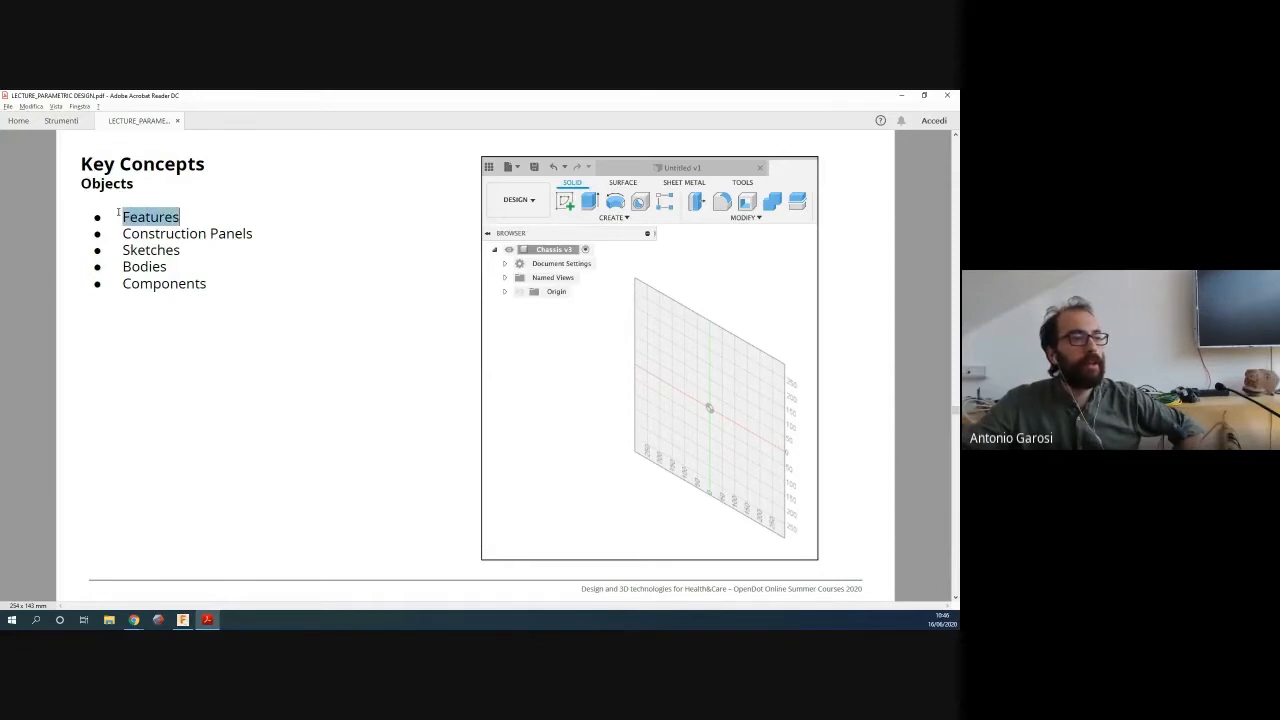
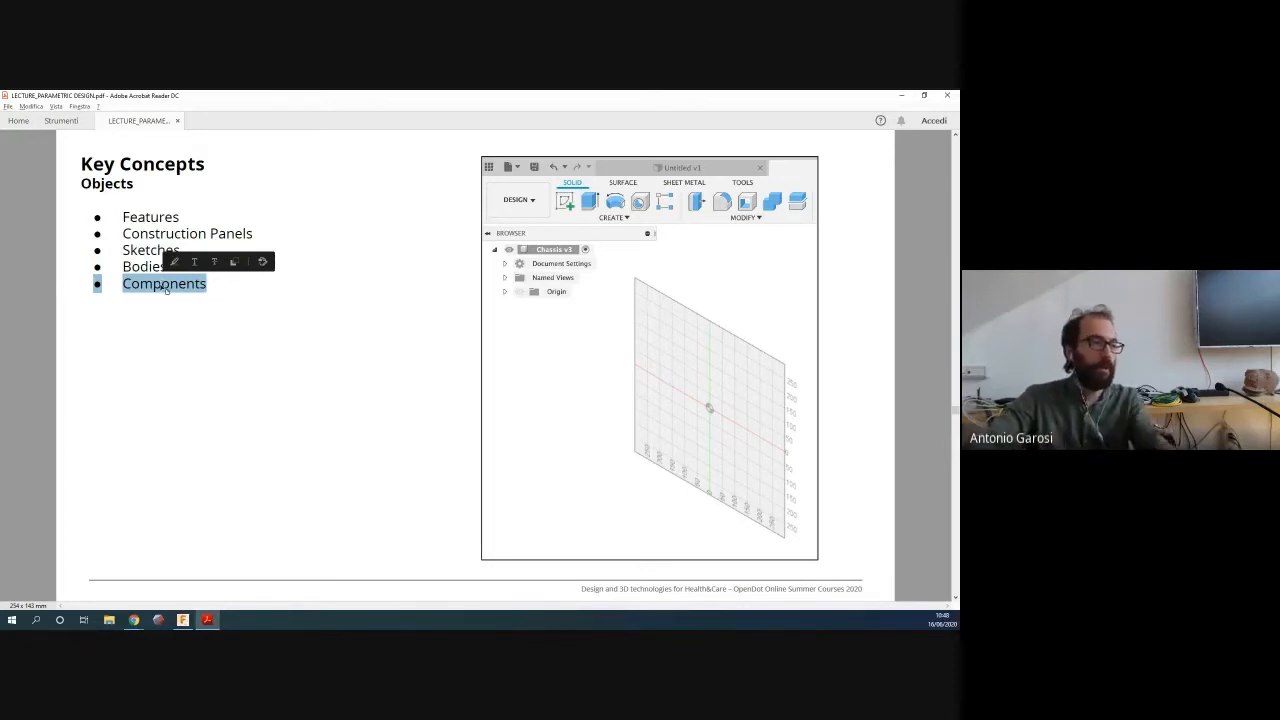
{"action": "left_click", "coordinate": [197, 297]}
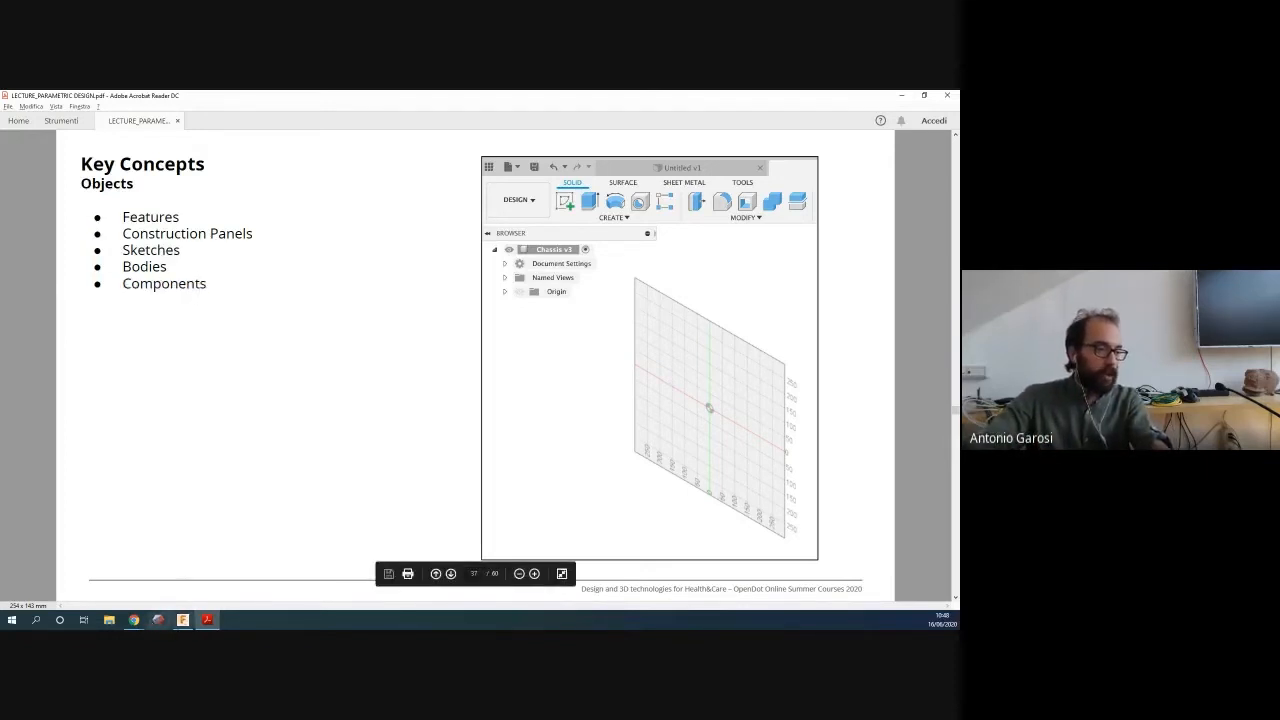
{"action": "left_click", "coordinate": [182, 620]}
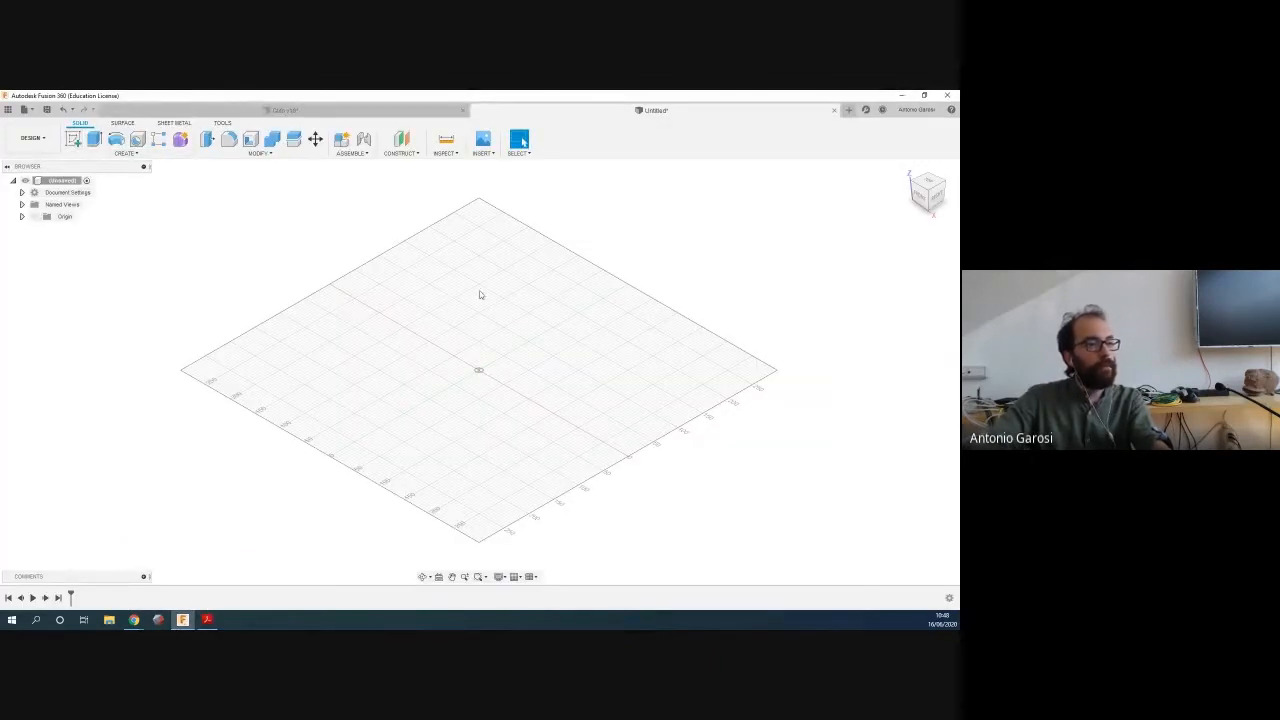
Start a sketch on the horizontal ground plane and draw a two-point rectangle about 100 by 50 mm, above and right of the origin
{"action": "left_click", "coordinate": [73, 139]}
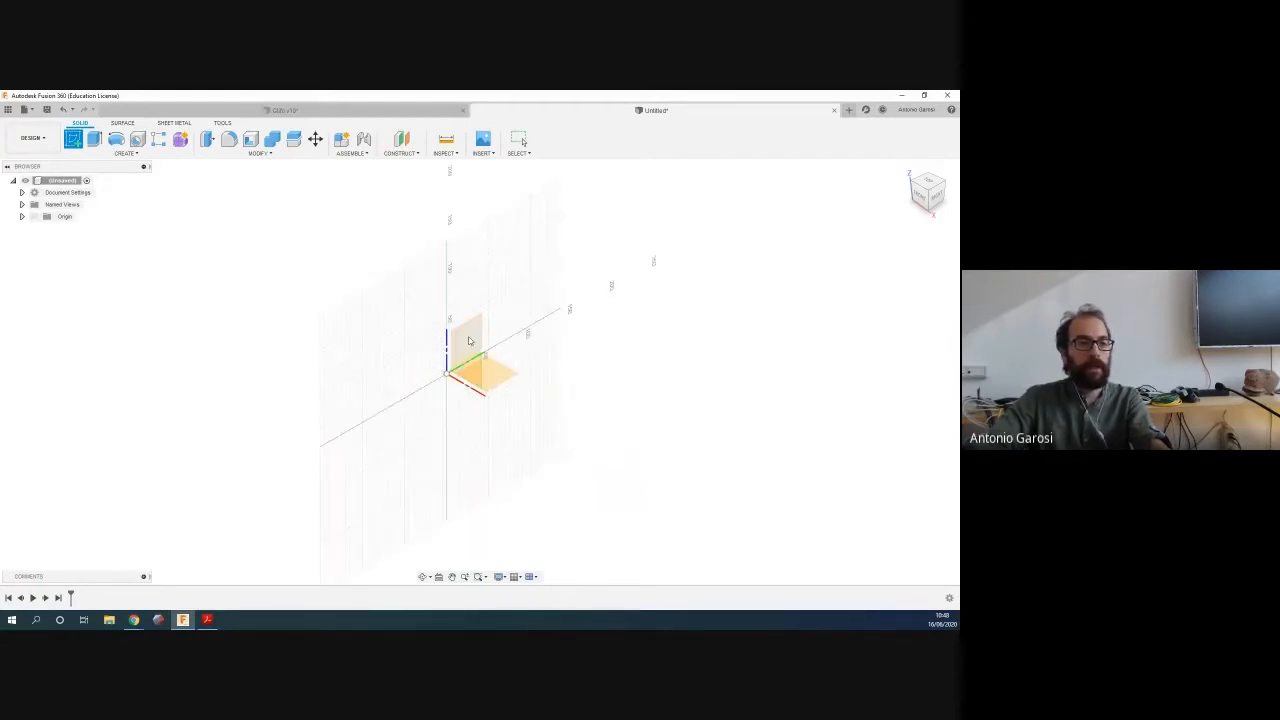
{"action": "left_click", "coordinate": [490, 362]}
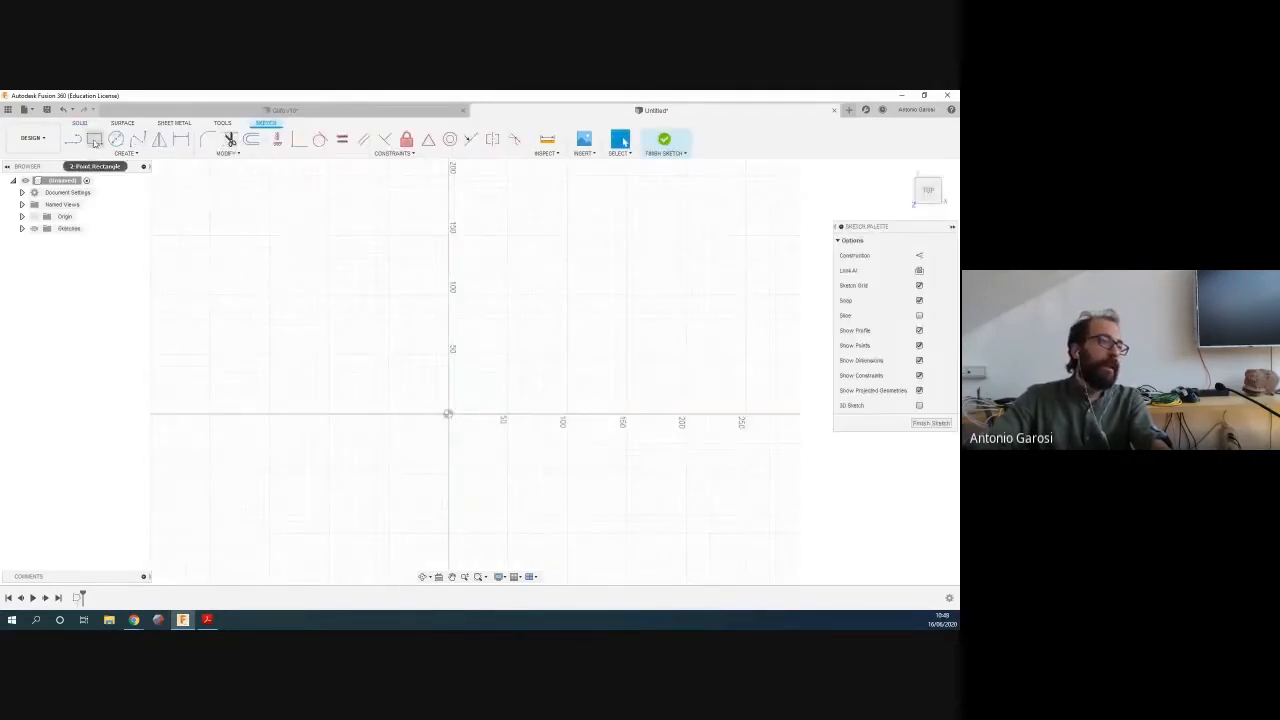
{"action": "left_click", "coordinate": [93, 142]}
{"action": "left_click", "coordinate": [520, 277]}
{"action": "left_click", "coordinate": [639, 336]}
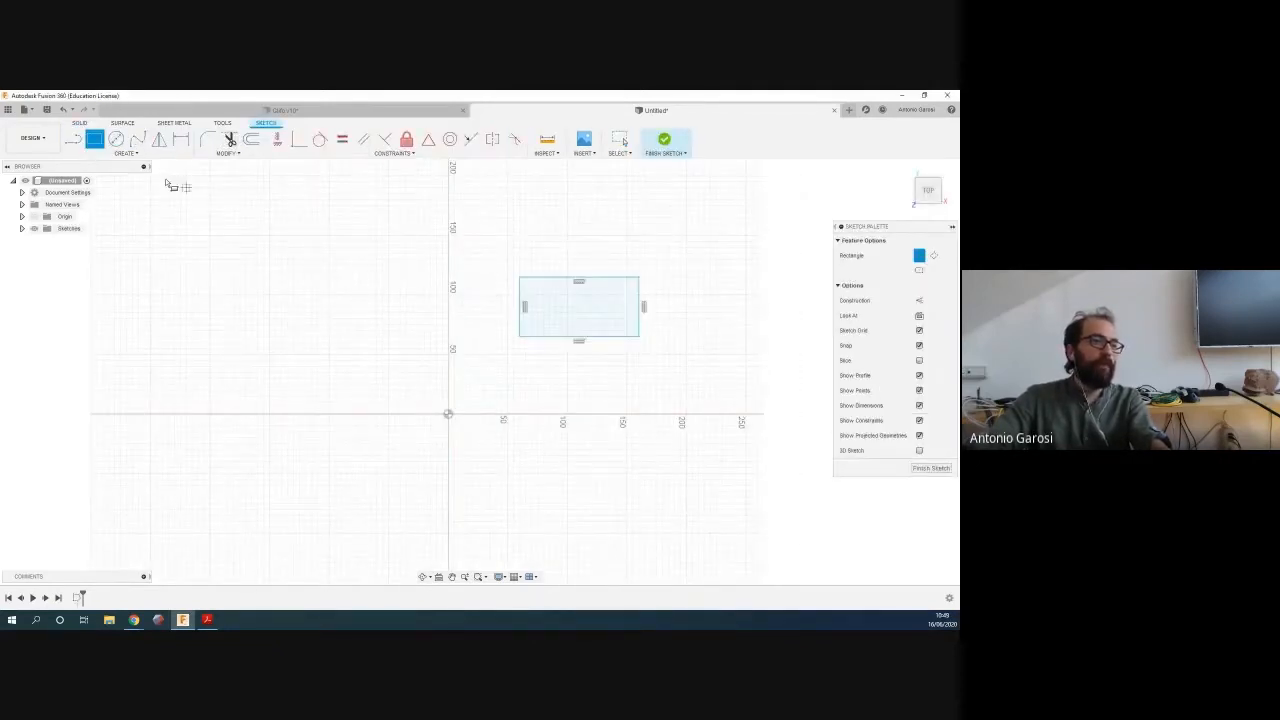
Draw a circle about 140 mm in diameter, above and left of the origin
{"action": "left_click", "coordinate": [116, 139]}
{"action": "left_click", "coordinate": [340, 271]}
{"action": "left_click", "coordinate": [400, 330]}
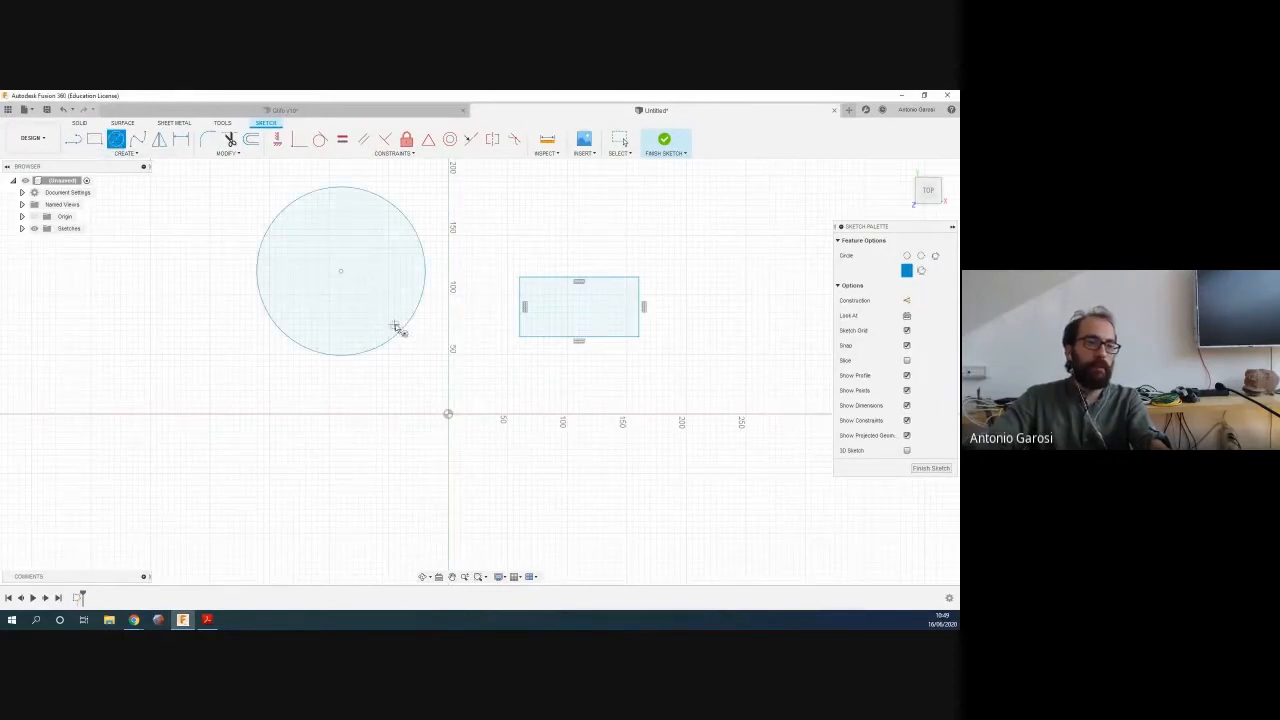
{"action": "left_click", "coordinate": [137, 139]}
{"action": "left_click", "coordinate": [204, 366]}
{"action": "left_click", "coordinate": [227, 337]}
{"action": "left_click", "coordinate": [263, 378]}
{"action": "left_click", "coordinate": [317, 402]}
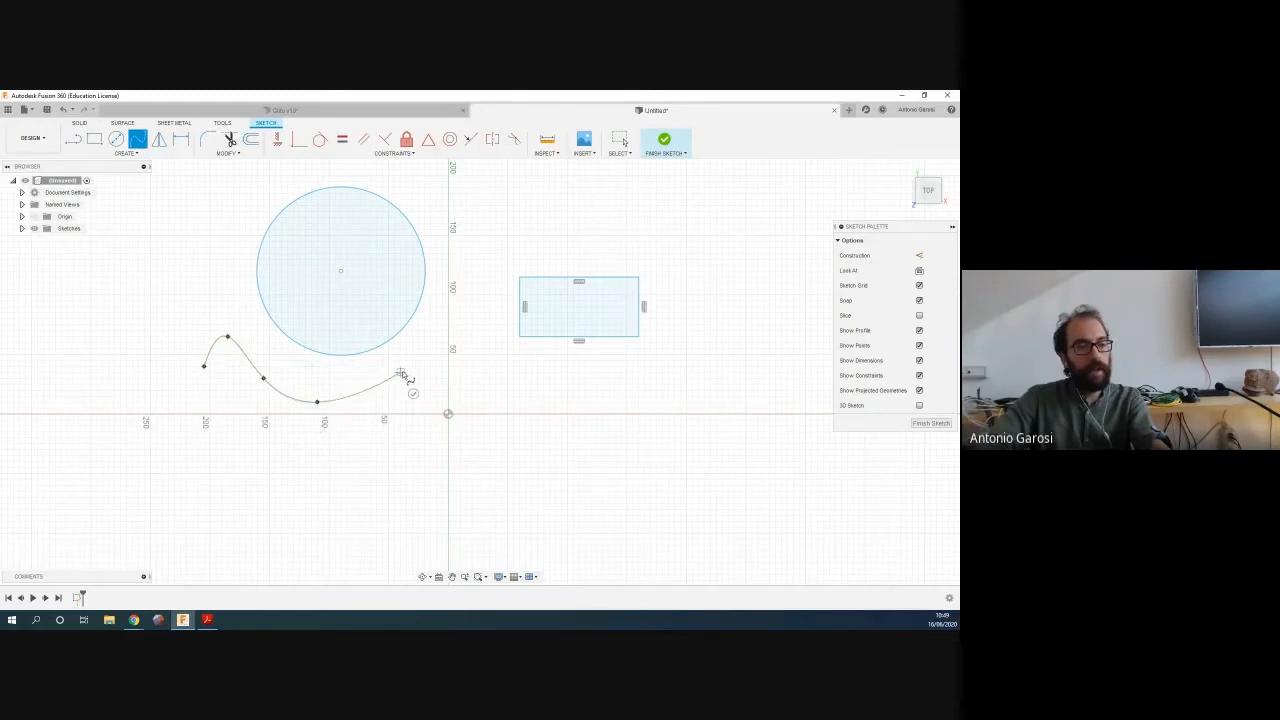
{"action": "left_click", "coordinate": [400, 372]}
{"action": "left_click", "coordinate": [471, 389]}
{"action": "left_click", "coordinate": [543, 431]}
{"action": "left_click", "coordinate": [615, 372]}
{"action": "left_click", "coordinate": [674, 390]}
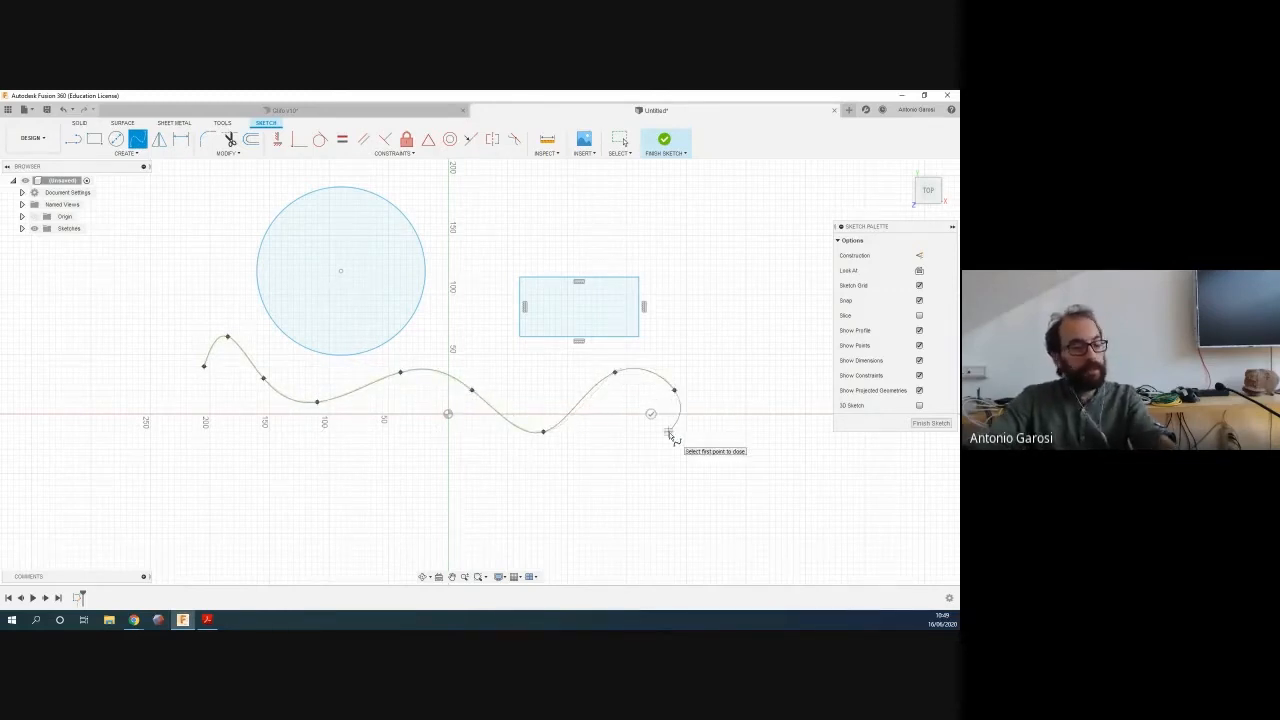
{"action": "key", "text": "Escape"}
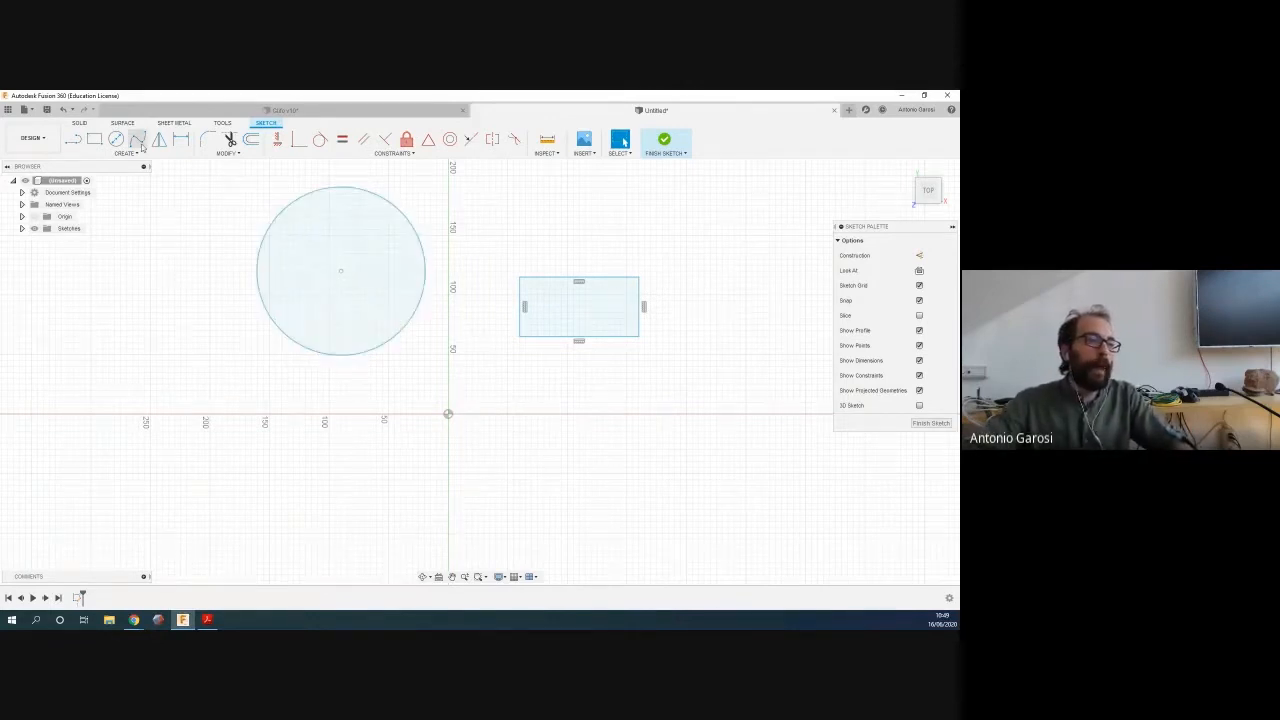
Draw a two-point rectangle about 80 by 50 mm, below and left of the circle
{"action": "left_click", "coordinate": [74, 143]}
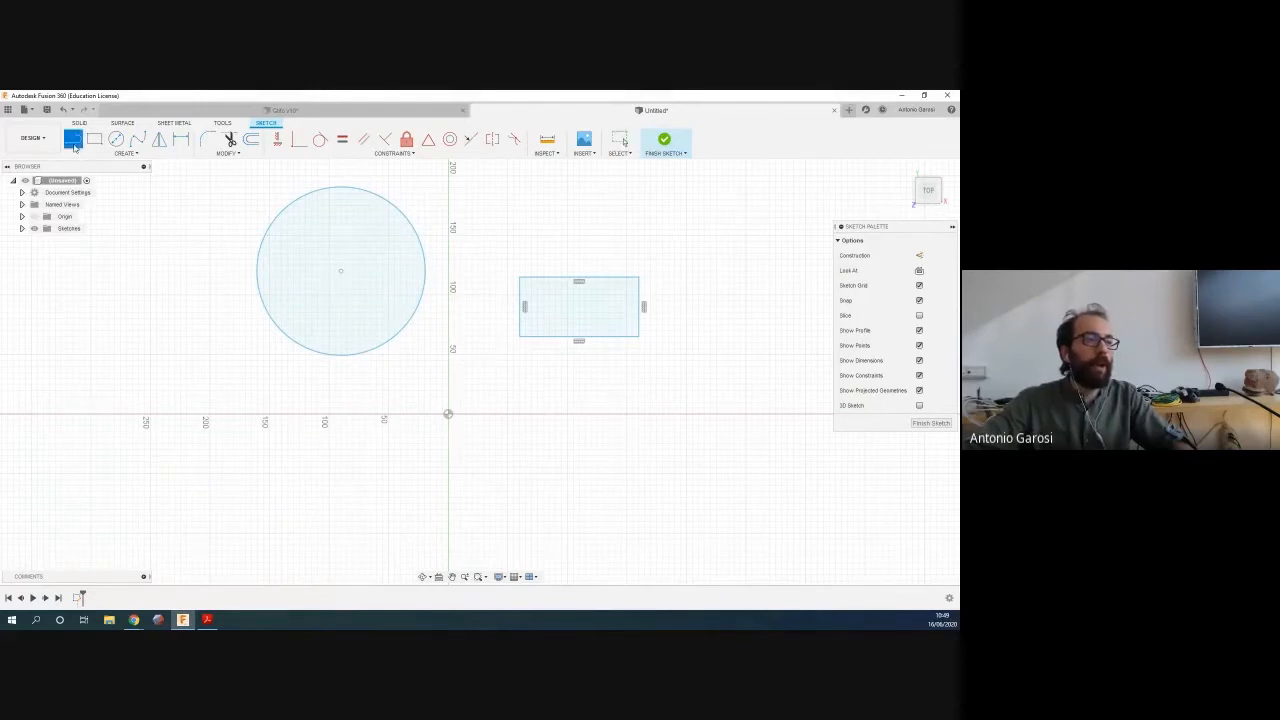
{"action": "left_click", "coordinate": [125, 153]}
{"action": "mouse_move", "coordinate": [118, 178]}
{"action": "mouse_move", "coordinate": [119, 212]}
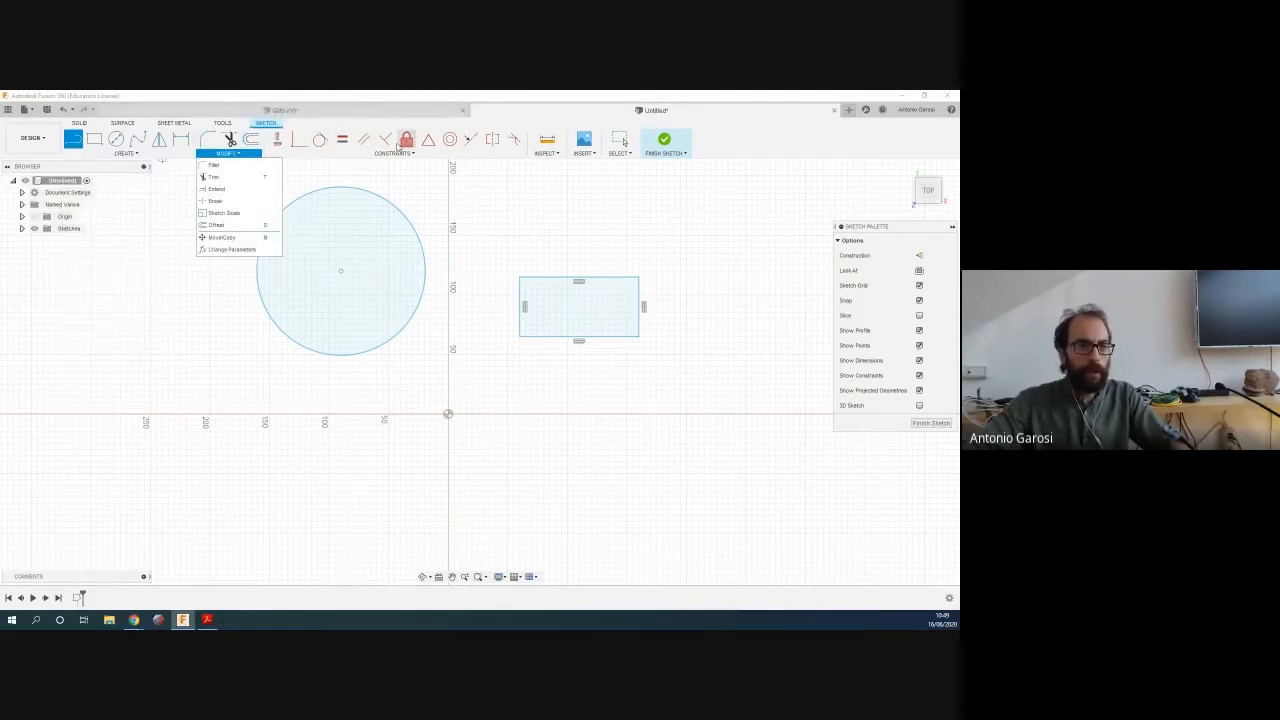
{"action": "mouse_move", "coordinate": [90, 155]}
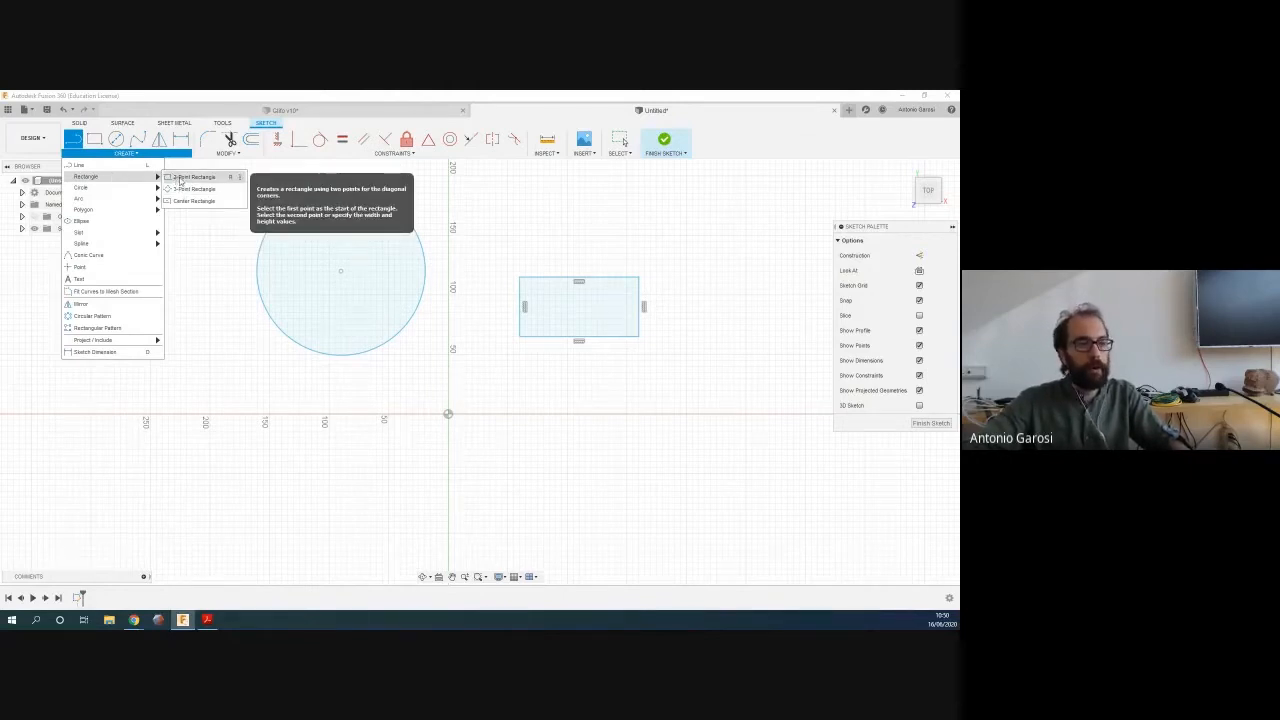
{"action": "left_click", "coordinate": [190, 177]}
{"action": "left_click", "coordinate": [192, 342]}
{"action": "left_click", "coordinate": [287, 402]}
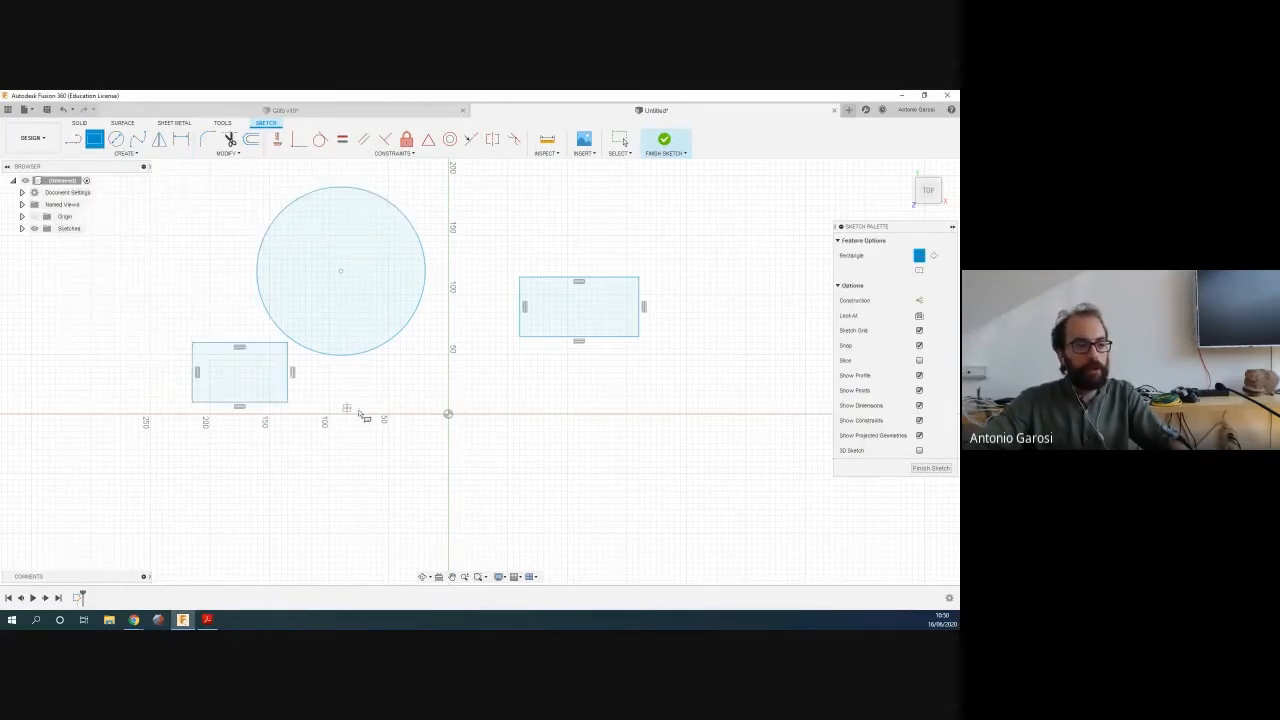
Add two more two-point rectangles: about 60 by 35 mm just below the horizontal axis, and about 55 by 15 mm at the far left
{"action": "left_click", "coordinate": [358, 443]}
{"action": "left_click", "coordinate": [431, 486]}
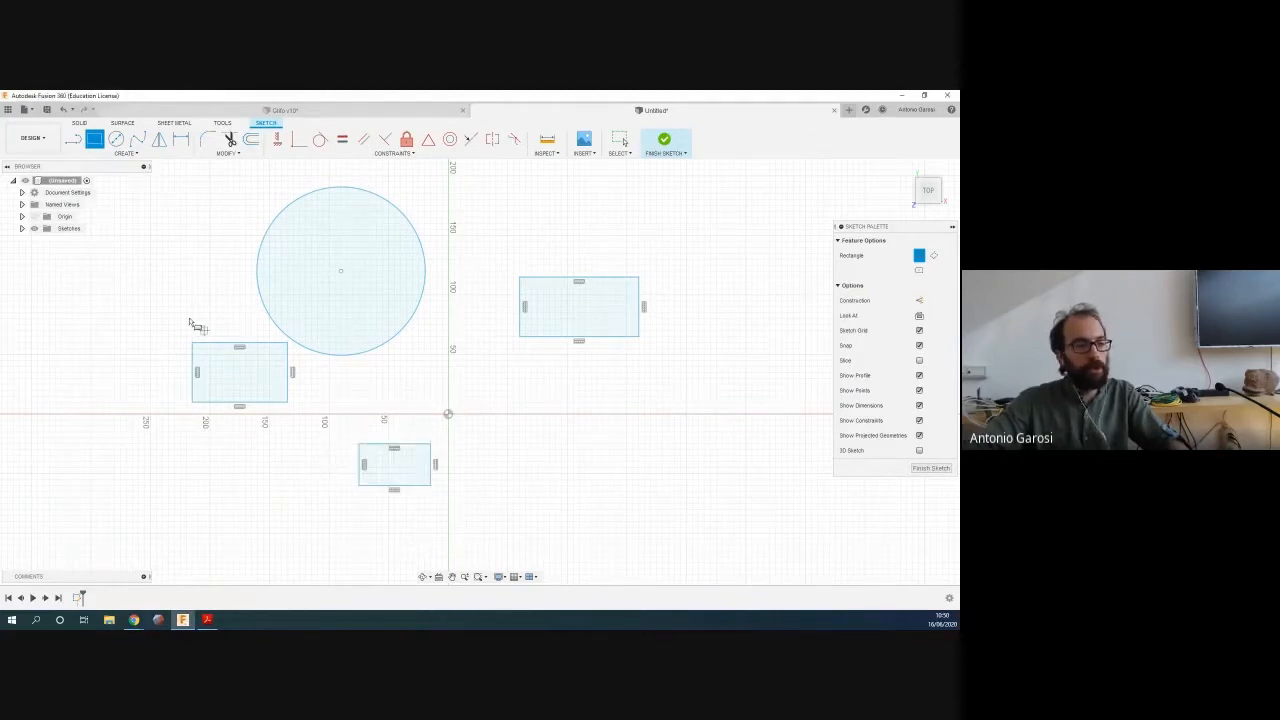
{"action": "left_click", "coordinate": [162, 314]}
{"action": "left_click", "coordinate": [229, 332]}
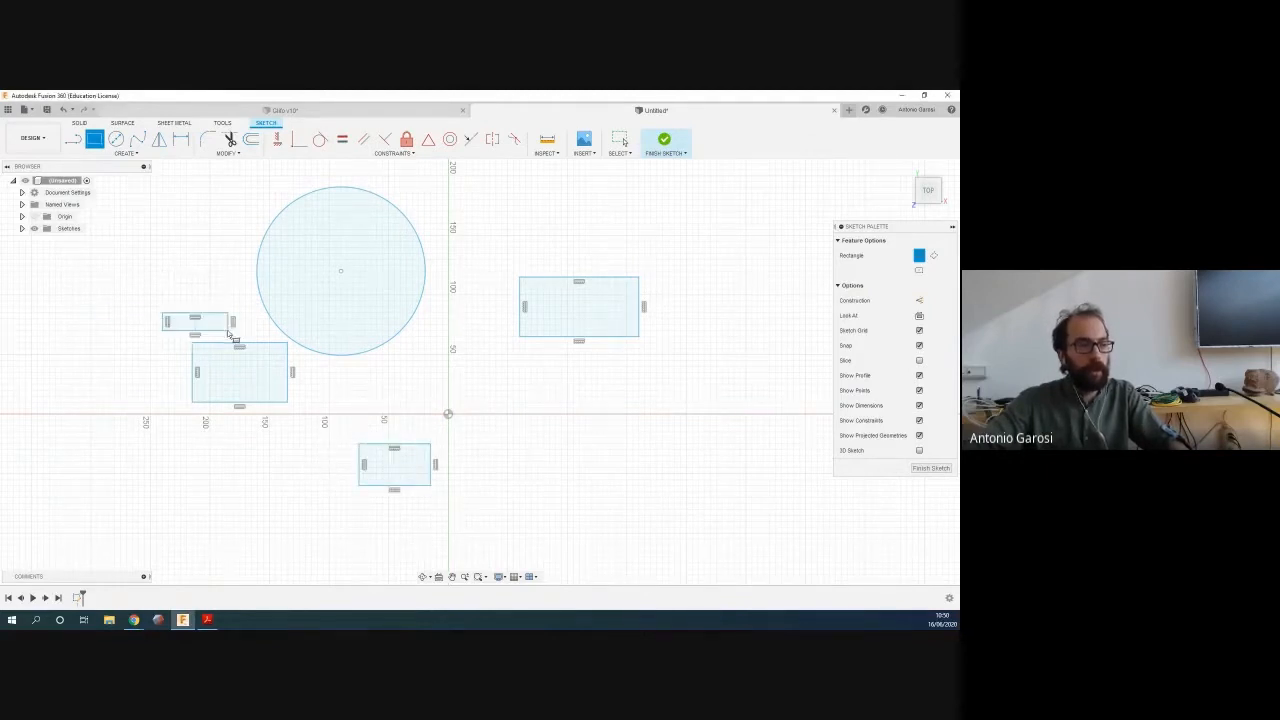
Draw a center rectangle about 160 by 90 mm with its lower-left corner at the origin, overlapping the first rectangle
{"action": "left_click", "coordinate": [124, 153]}
{"action": "mouse_move", "coordinate": [101, 180]}
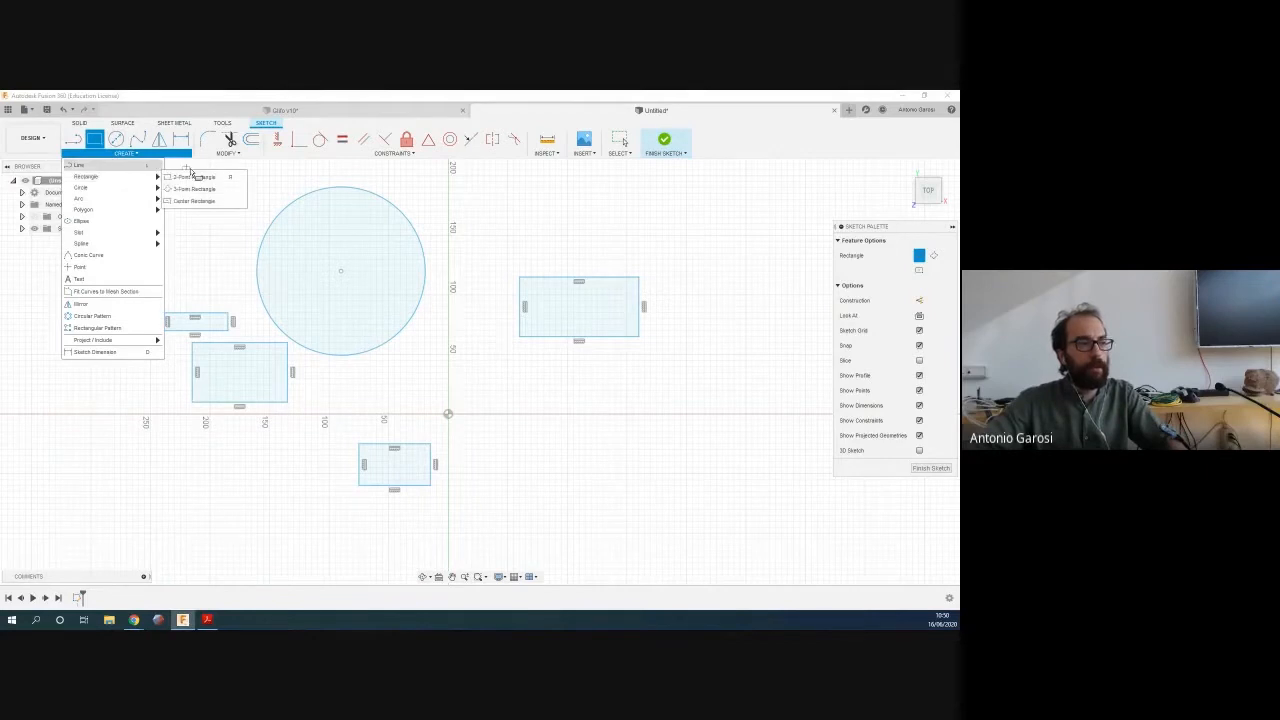
{"action": "left_click", "coordinate": [194, 201]}
{"action": "left_click", "coordinate": [543, 360]}
{"action": "left_click", "coordinate": [630, 411]}
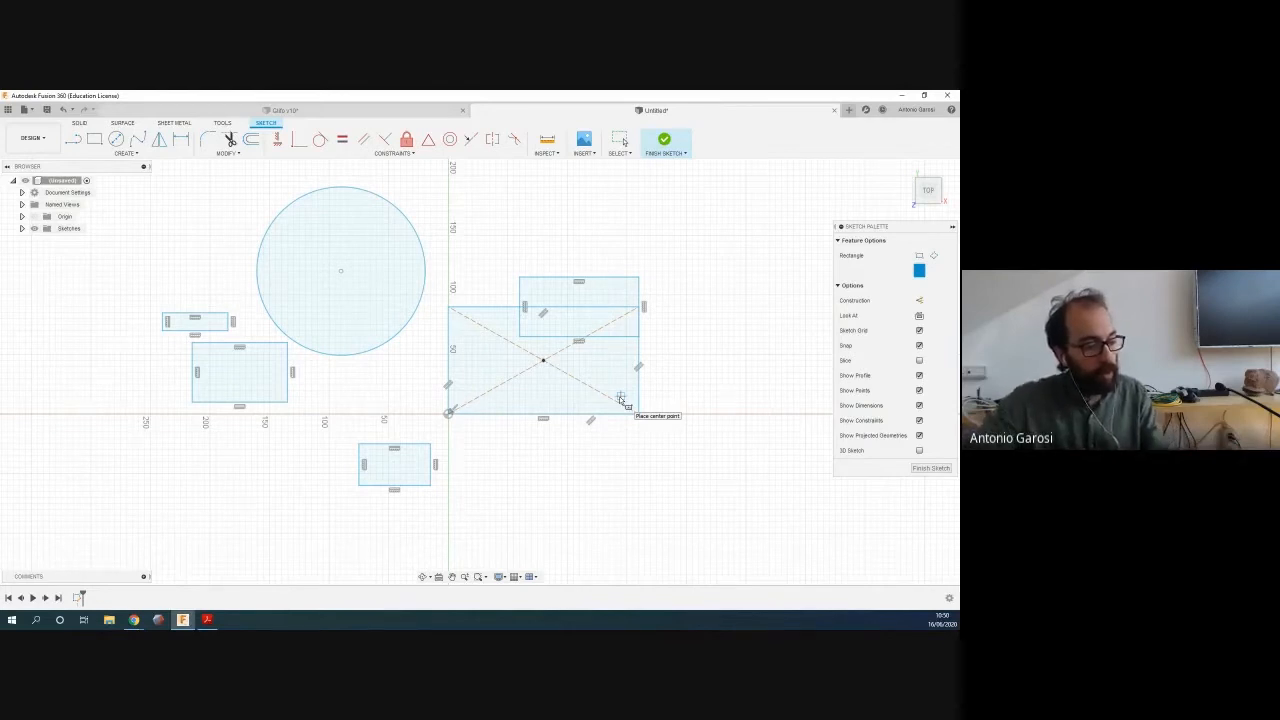
Leave the rectangle command and undo the center rectangle and the last two two-point rectangles
{"action": "key", "text": "Escape"}
{"action": "key", "text": "ctrl+z"}
{"action": "key", "text": "ctrl+z"}
{"action": "key", "text": "ctrl+z"}
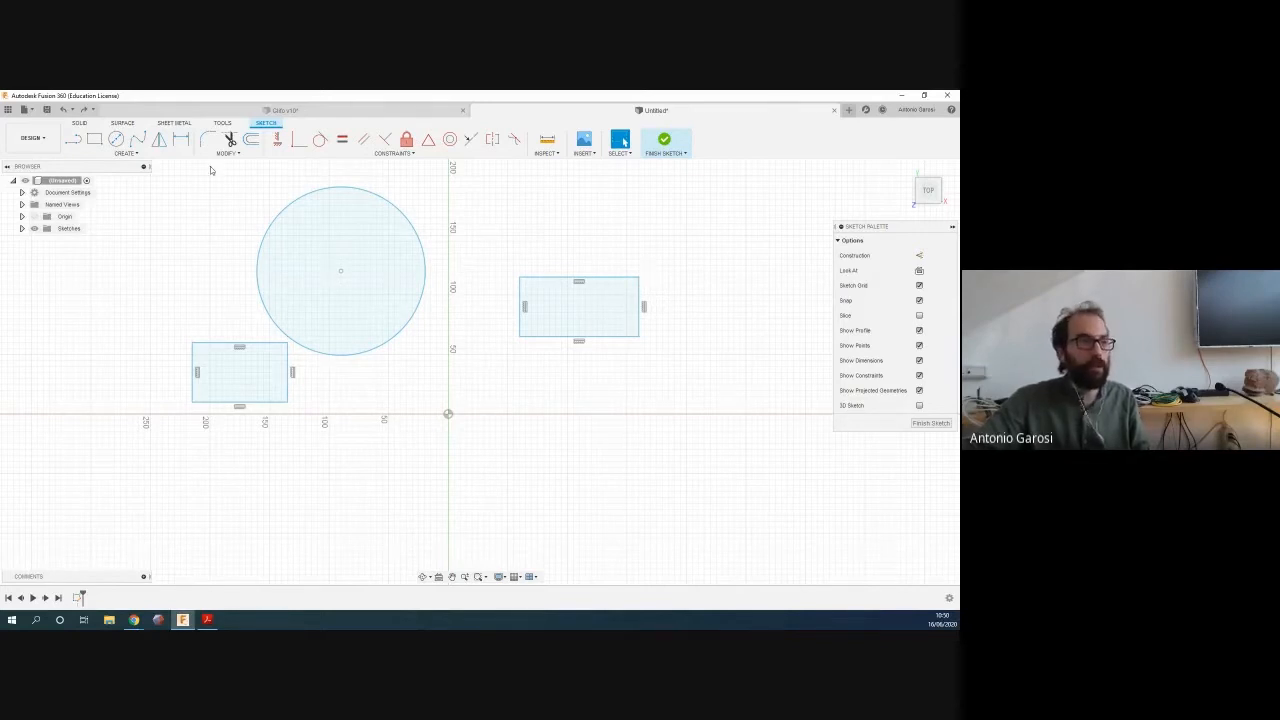
{"action": "left_click", "coordinate": [223, 153]}
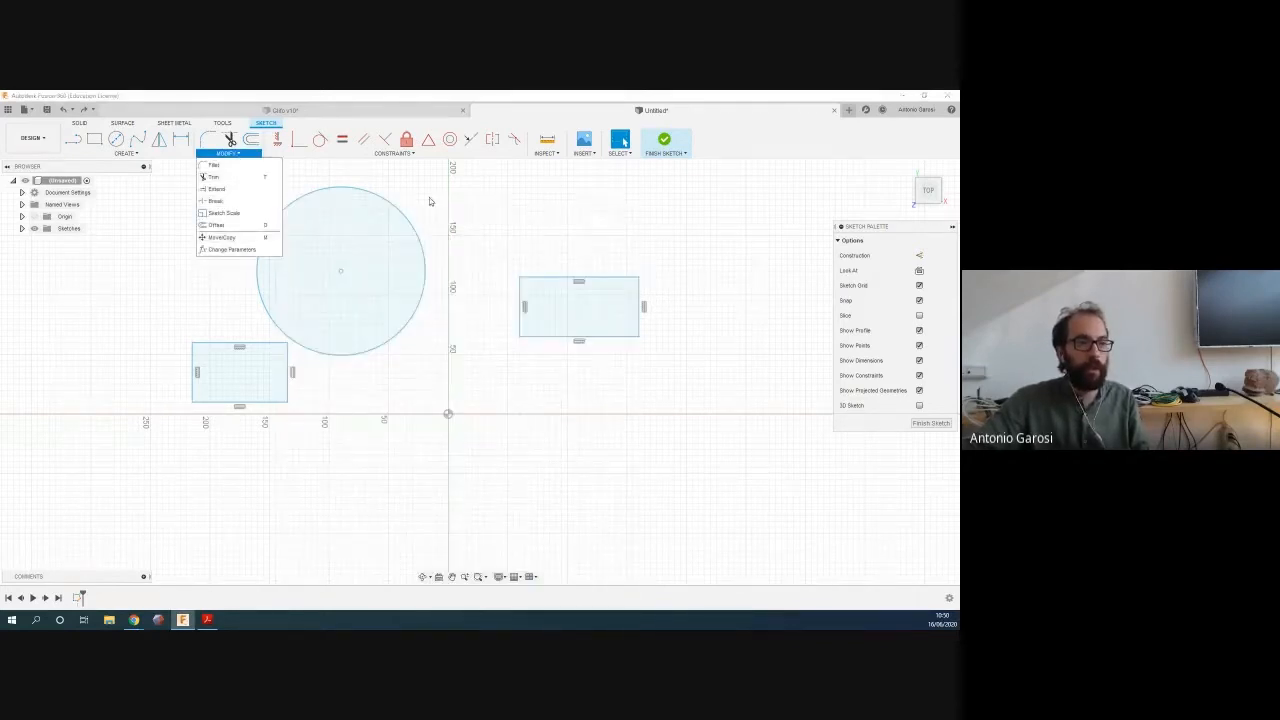
{"action": "left_click", "coordinate": [490, 184]}
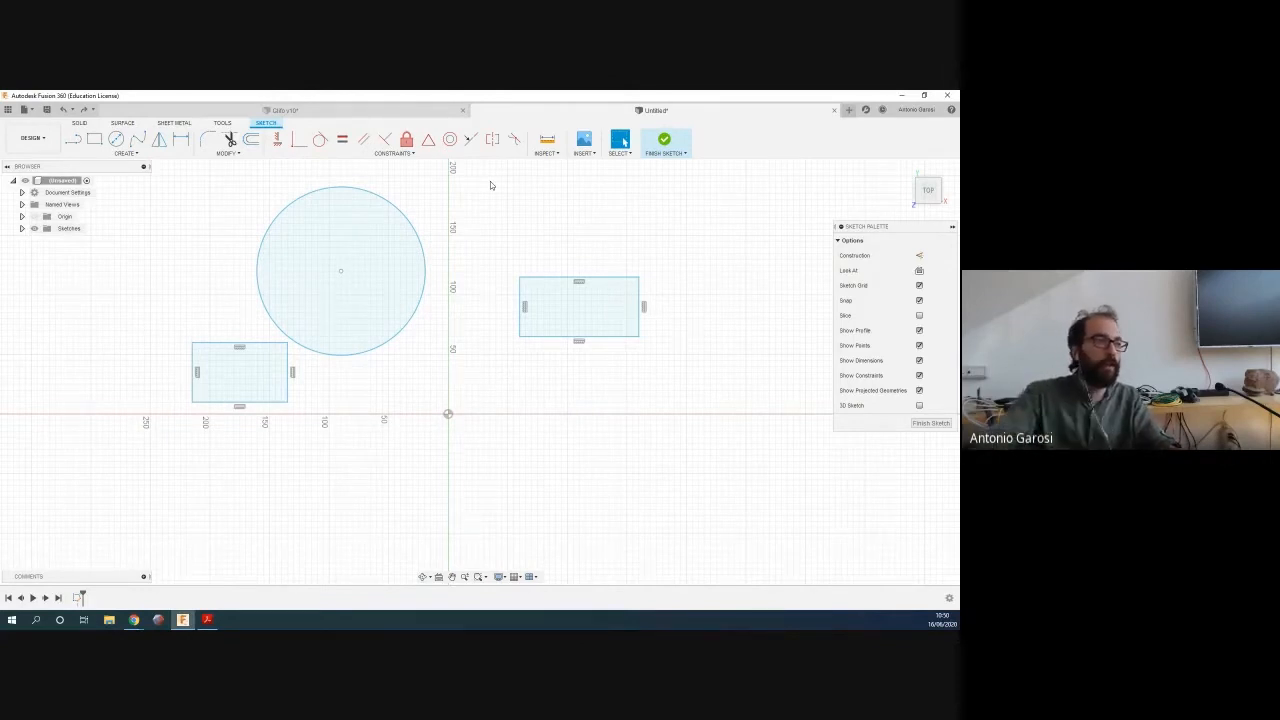
{"action": "left_click", "coordinate": [136, 154]}
{"action": "mouse_move", "coordinate": [110, 199]}
{"action": "left_click", "coordinate": [183, 211]}
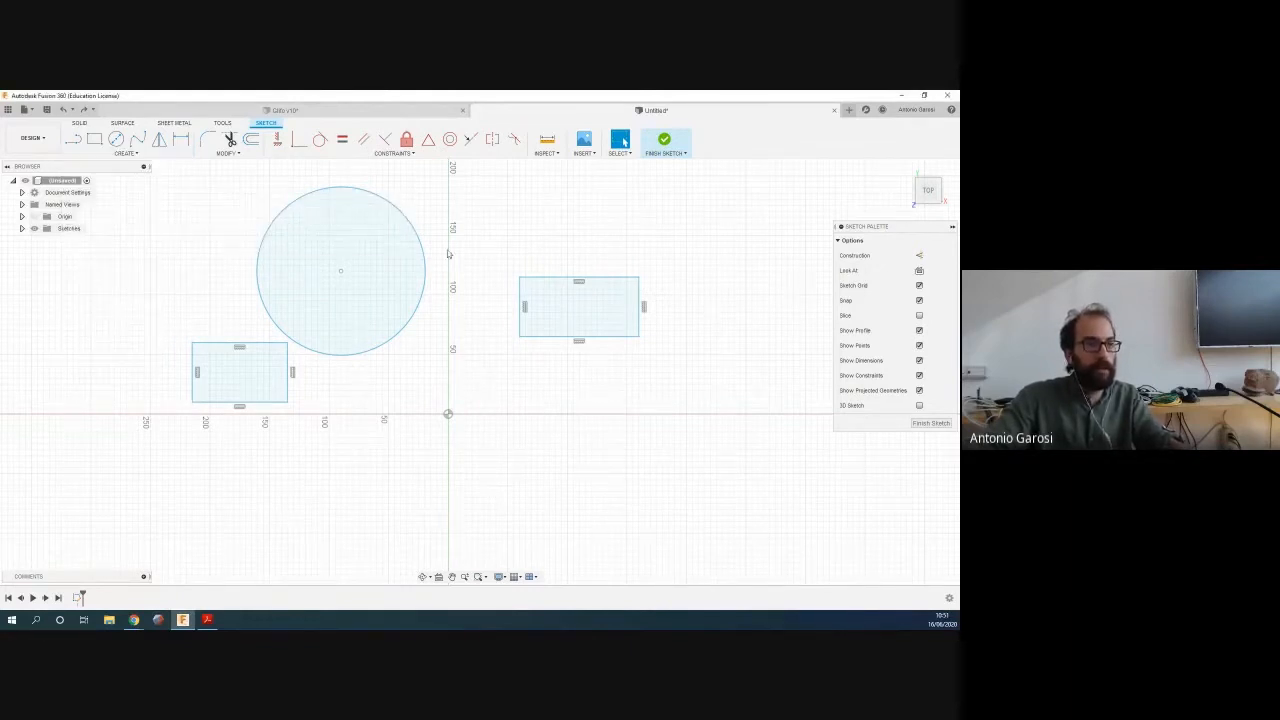
Search the sketch shortcuts for "arc" and draw a center point arc of about 75 mm radius below the right-hand rectangle
{"action": "type", "text": "sw"}
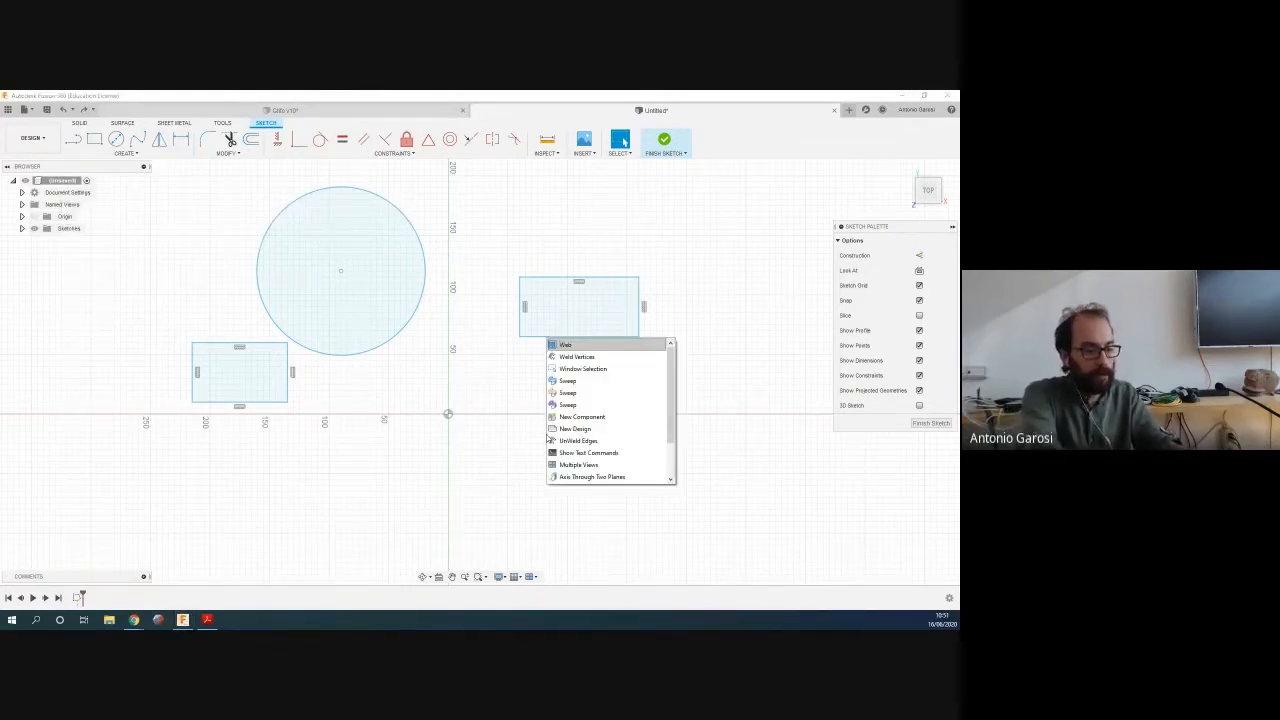
{"action": "type", "text": "arc"}
{"action": "key", "text": "BackSpace"}
{"action": "key", "text": "BackSpace"}
{"action": "key", "text": "BackSpace"}
{"action": "key", "text": "BackSpace"}
{"action": "type", "text": "arc"}
{"action": "key", "text": "Down"}
{"action": "key", "text": "Down"}
{"action": "key", "text": "Up"}
{"action": "key", "text": "Up"}
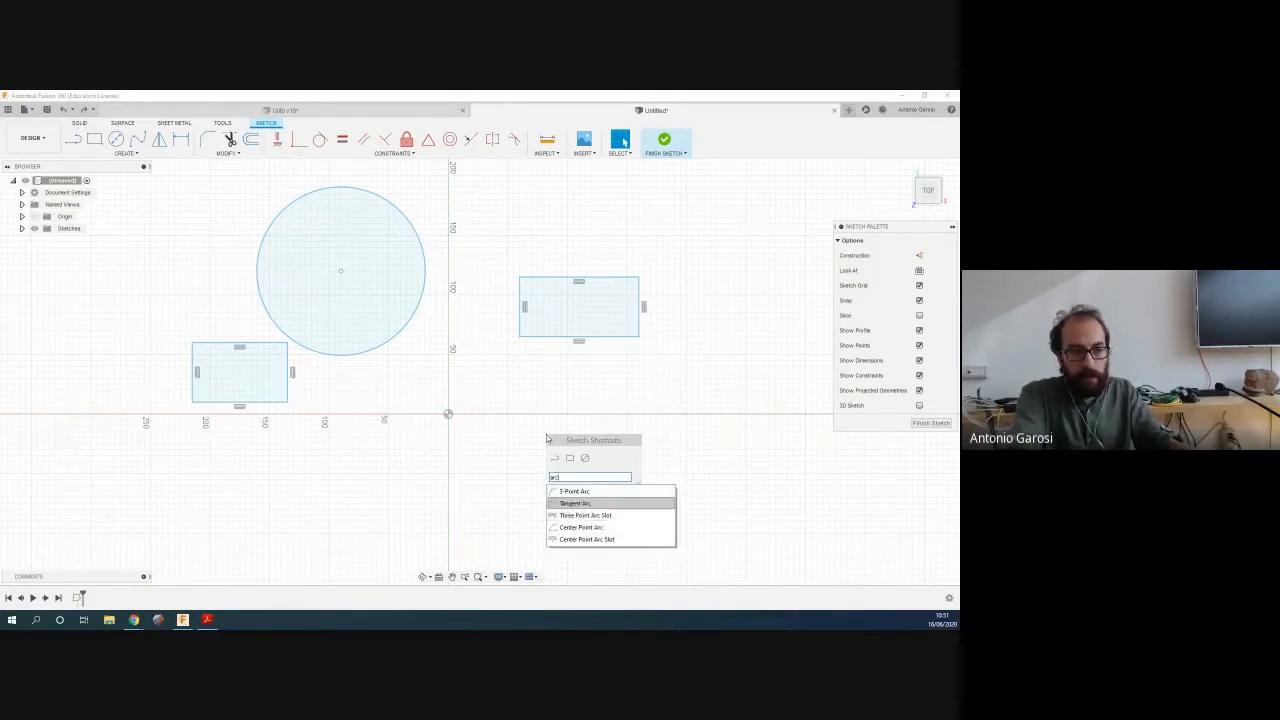
{"action": "key", "text": "Return"}
{"action": "left_click", "coordinate": [556, 431]}
{"action": "left_click", "coordinate": [635, 383]}
{"action": "left_click", "coordinate": [657, 458]}
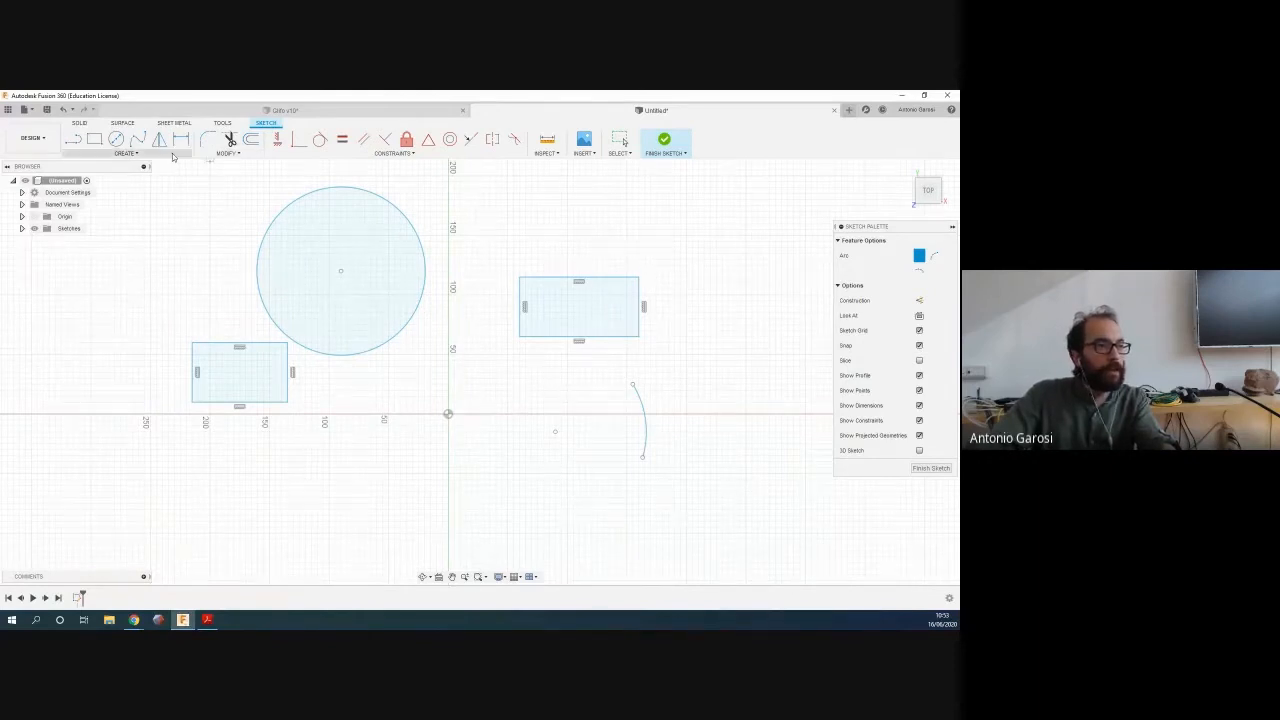
Draw a horizontal center-to-center slot below the origin, about 125 mm between centers and about 80 mm wide
{"action": "left_click", "coordinate": [128, 153]}
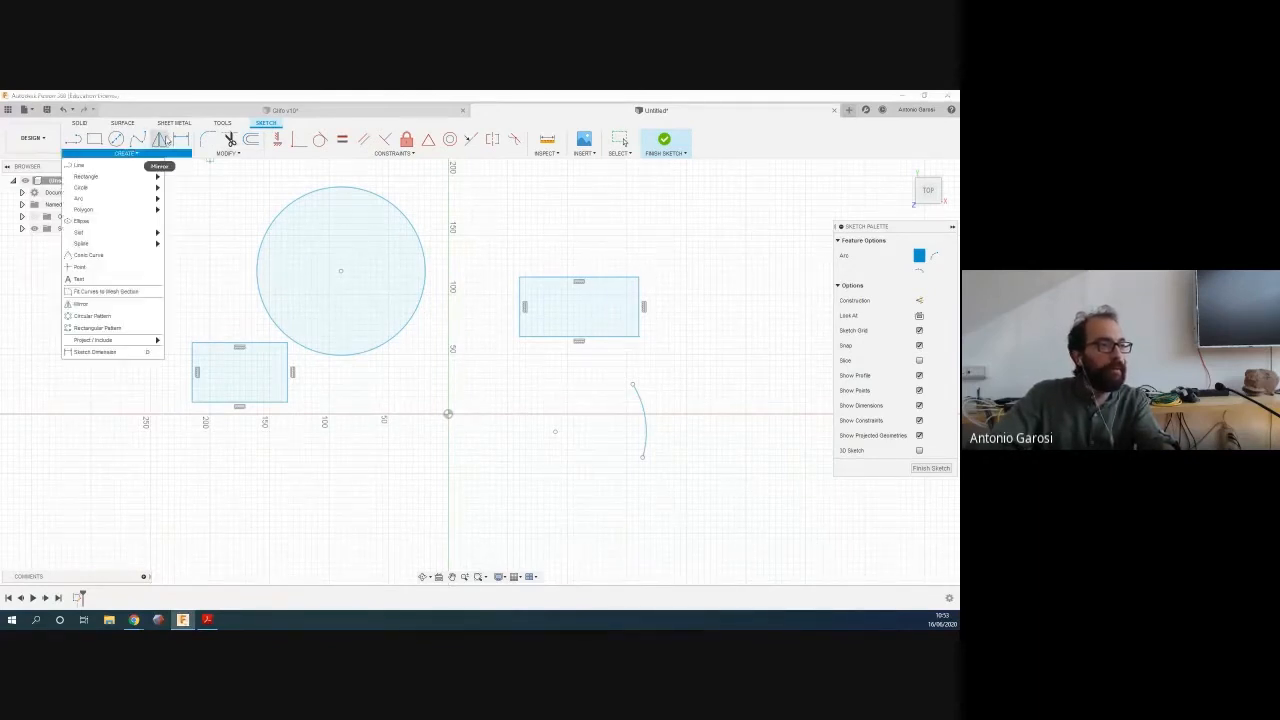
{"action": "left_click", "coordinate": [125, 226]}
{"action": "left_click", "coordinate": [140, 154]}
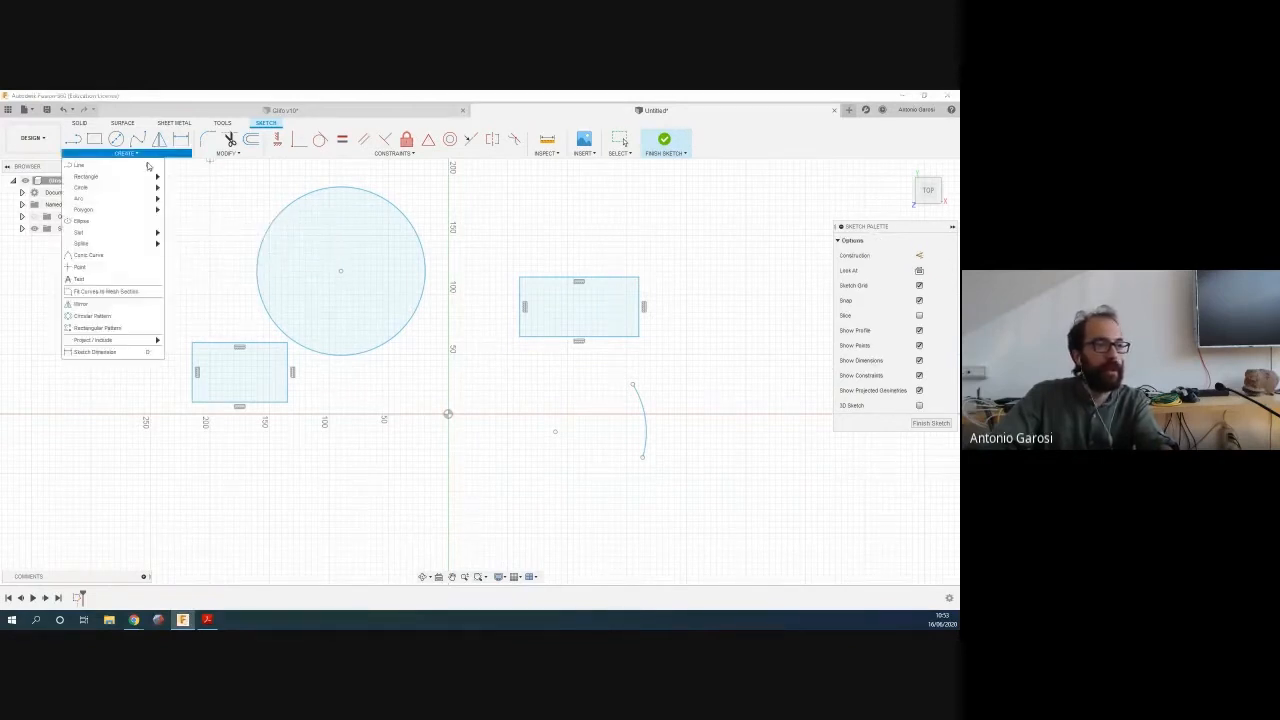
{"action": "mouse_move", "coordinate": [150, 232]}
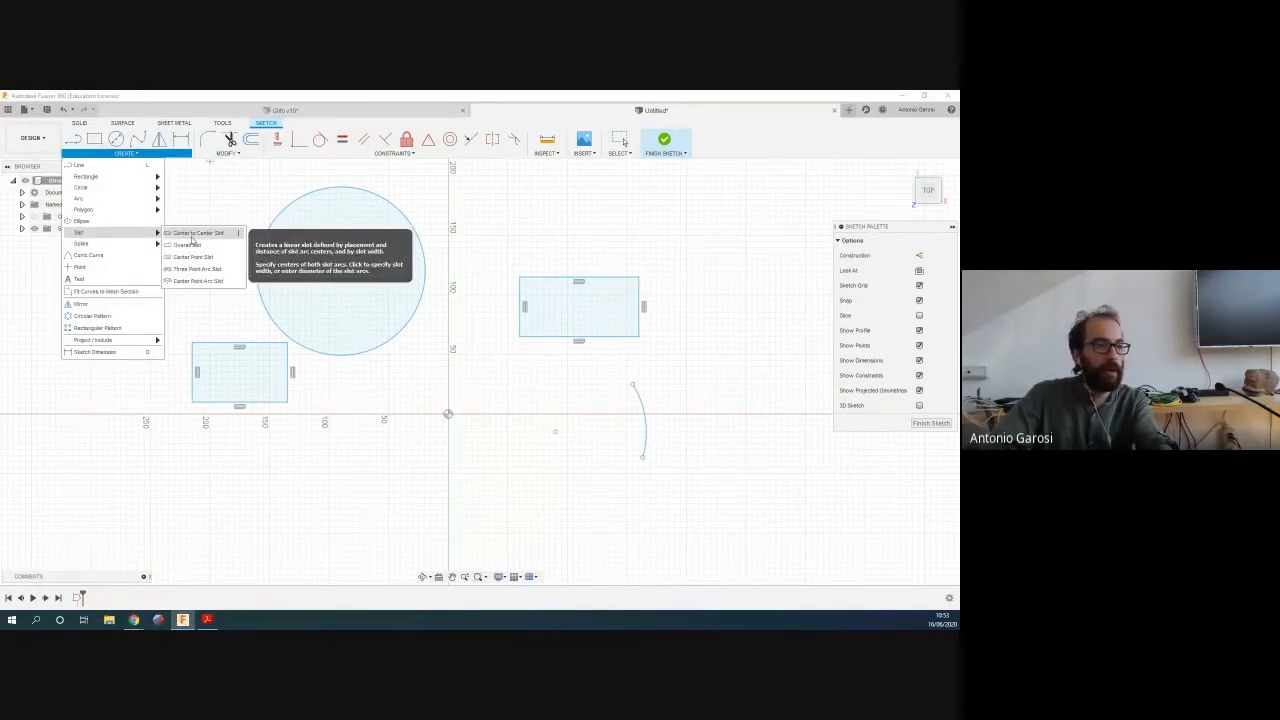
{"action": "left_click", "coordinate": [192, 234]}
{"action": "left_click", "coordinate": [365, 486]}
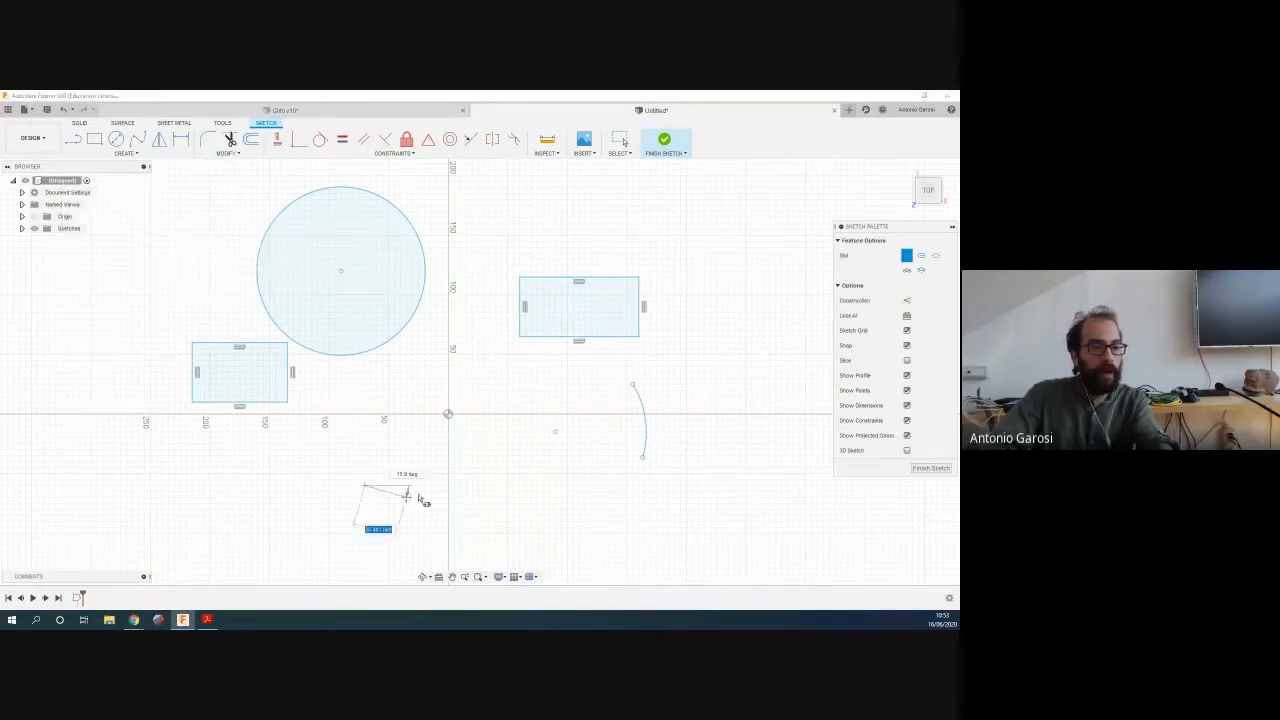
{"action": "left_click", "coordinate": [515, 486]}
{"action": "left_click", "coordinate": [527, 438]}
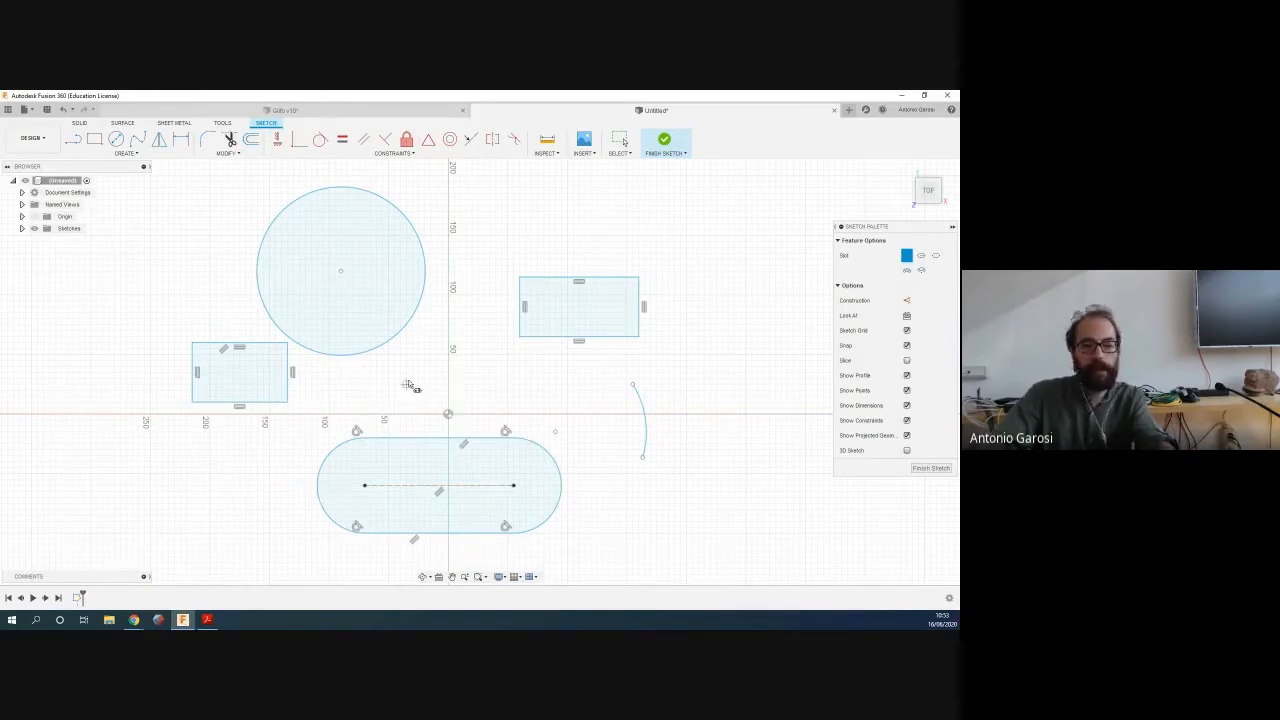
Draw a second, slightly tilted center-to-center slot beyond the upper right rectangle, about 70 mm between centers and about 80 mm wide
{"action": "left_click", "coordinate": [692, 241]}
{"action": "left_click", "coordinate": [775, 253]}
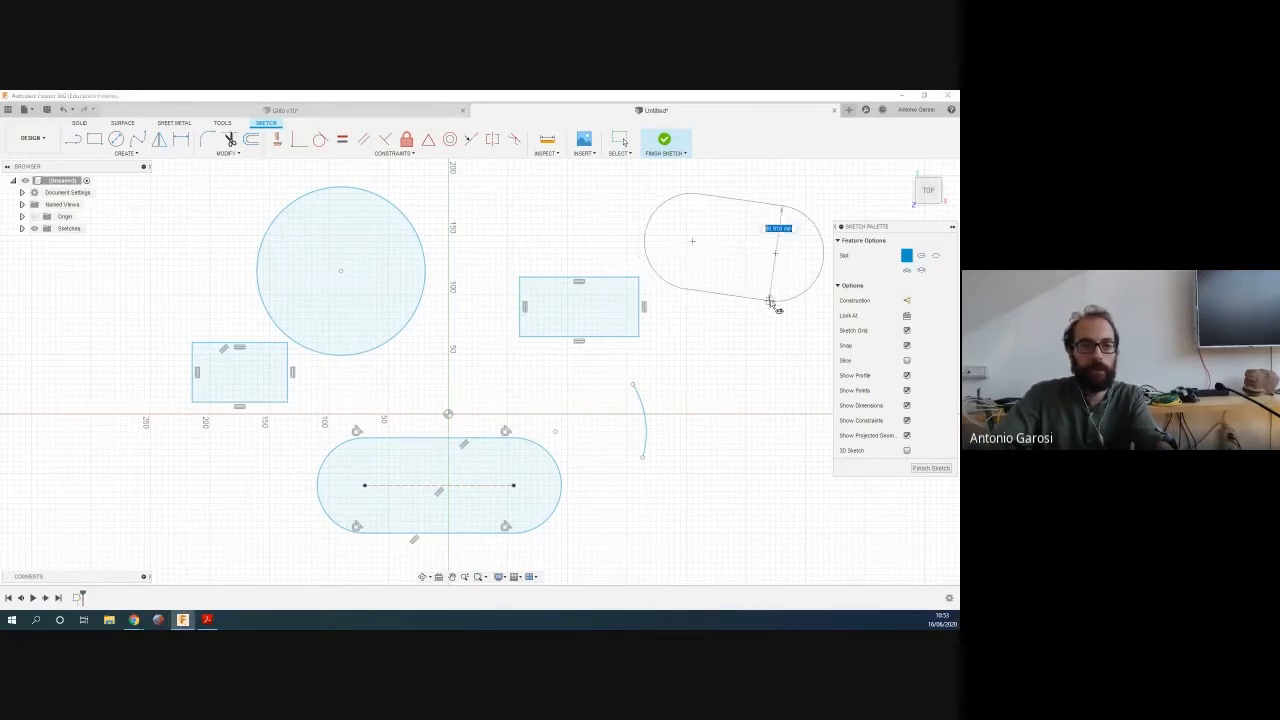
{"action": "left_click", "coordinate": [806, 312]}
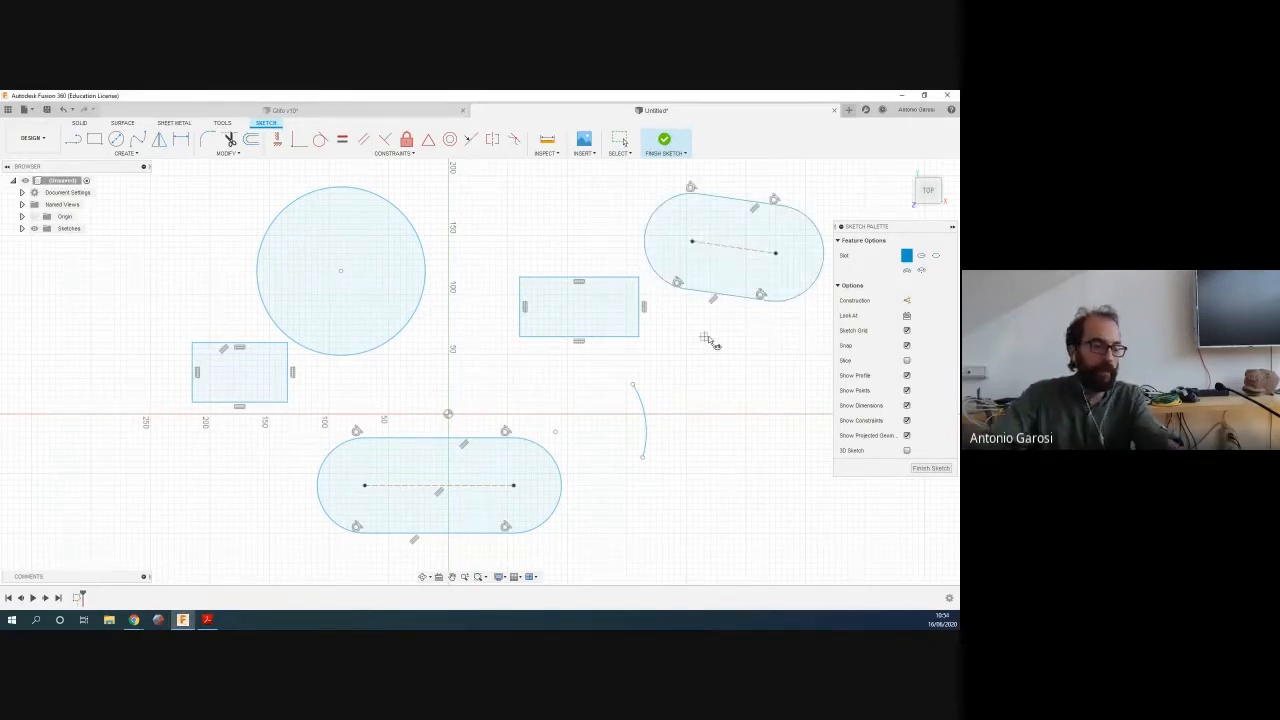
Place two sketch points in the gap between the circle and the right-hand rectangle
{"action": "left_click", "coordinate": [135, 155]}
{"action": "mouse_move", "coordinate": [127, 246]}
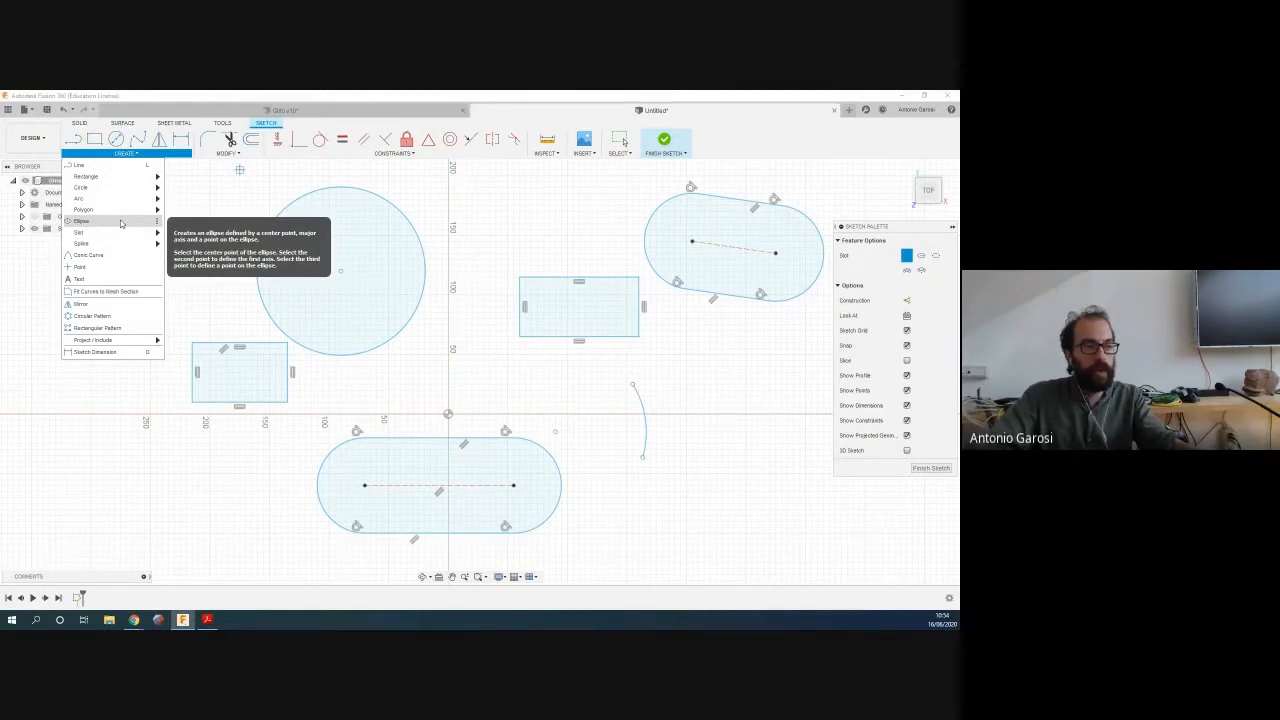
{"action": "left_click", "coordinate": [91, 268]}
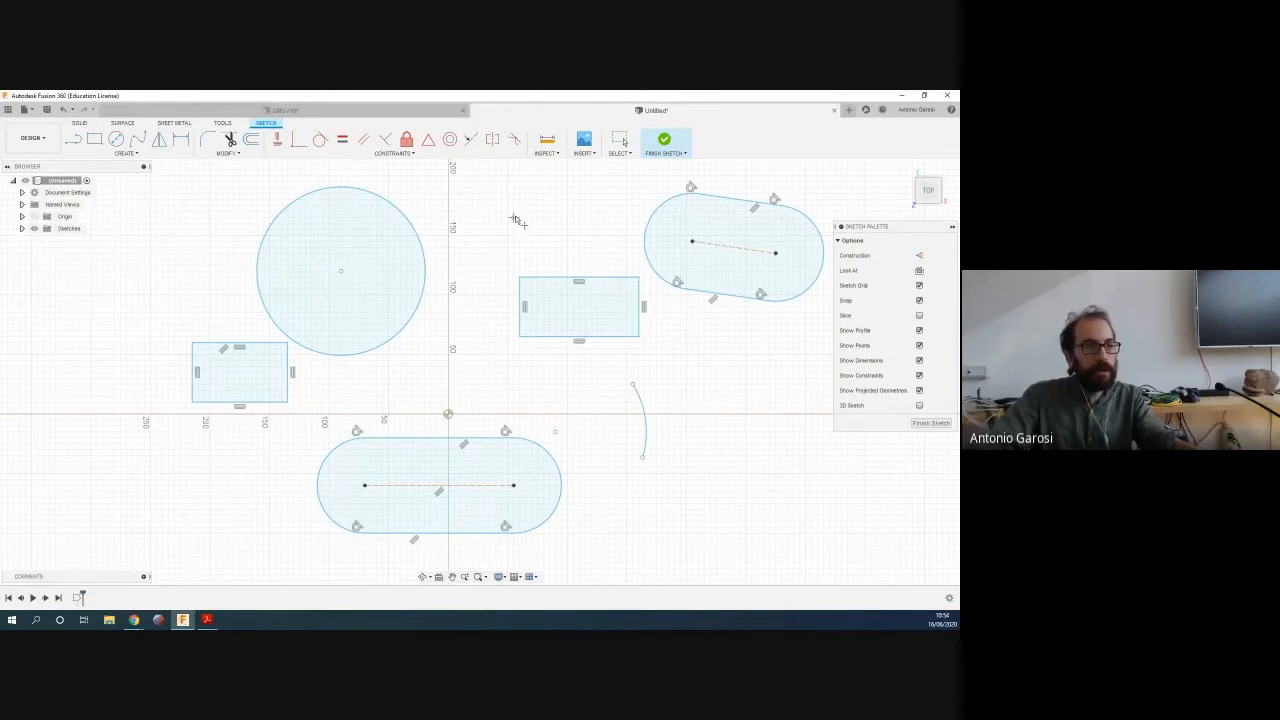
{"action": "left_click", "coordinate": [484, 270]}
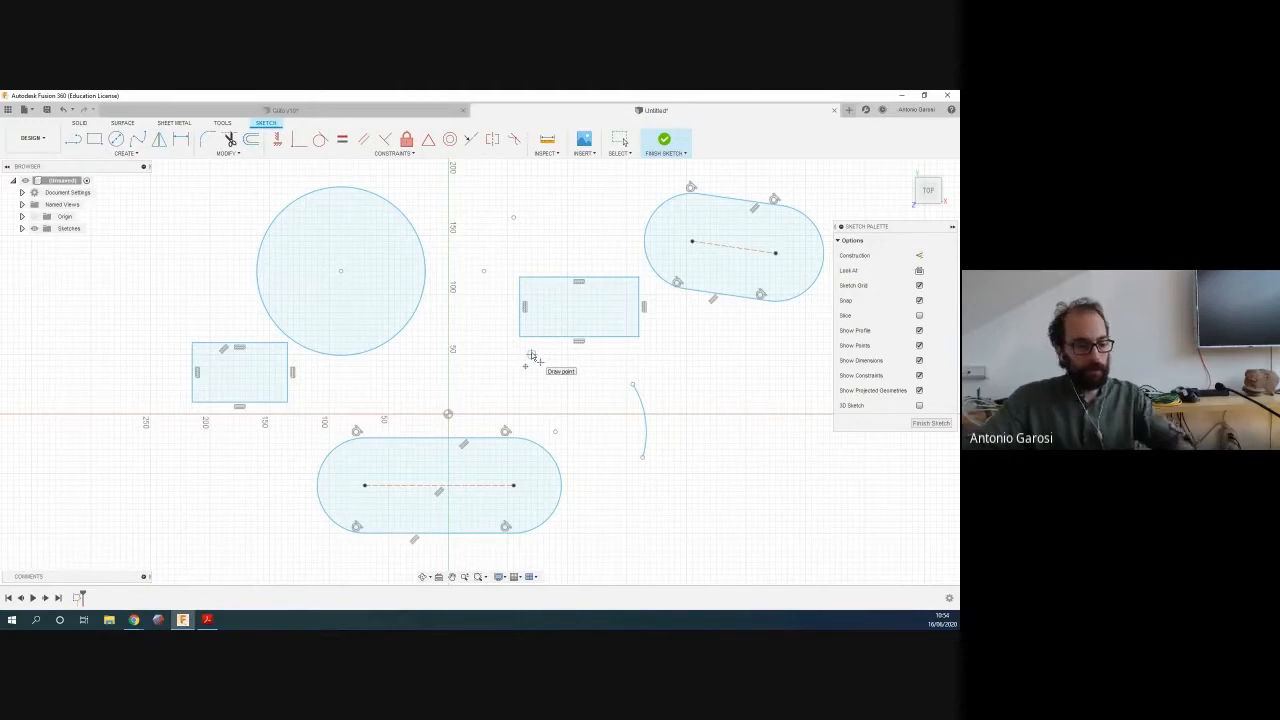
{"action": "left_click", "coordinate": [131, 153]}
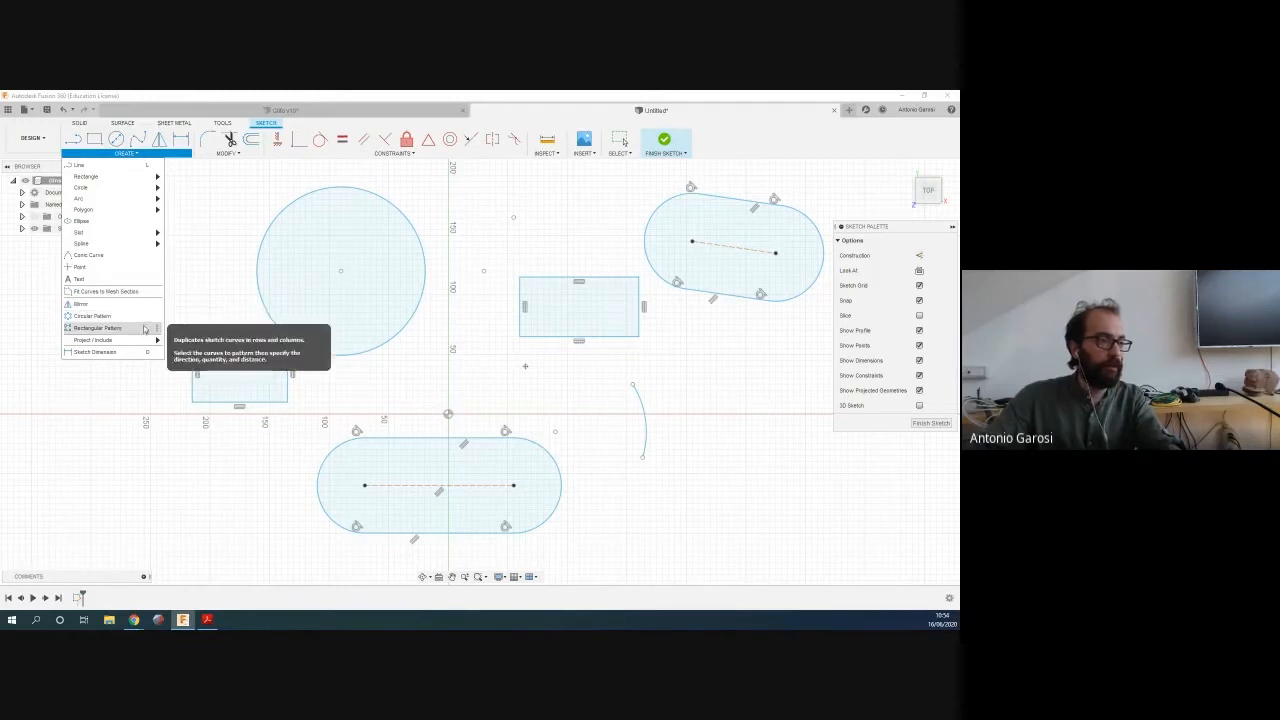
{"action": "left_click", "coordinate": [242, 203]}
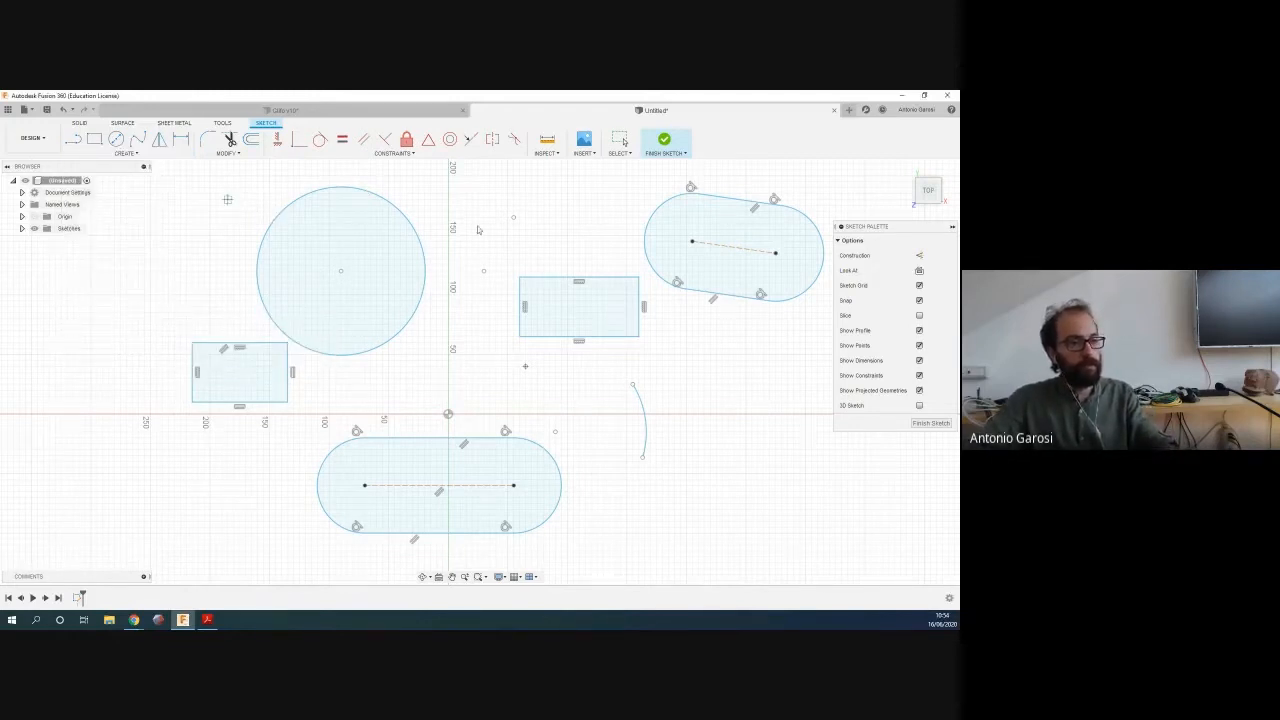
Undo the last sketch edit, then select all remaining sketch geometry and delete it
{"action": "key", "text": "ctrl+z"}
{"action": "scroll", "coordinate": [484, 220], "scroll_direction": "down", "scroll_amount": 3}
{"action": "scroll", "coordinate": [484, 217], "scroll_direction": "down", "scroll_amount": 1}
{"action": "left_click_drag", "start_coordinate": [271, 209], "coordinate": [654, 434]}
{"action": "key", "text": "Delete"}
{"action": "left_click_drag", "start_coordinate": [323, 169], "coordinate": [637, 339]}
{"action": "key", "text": "Delete"}
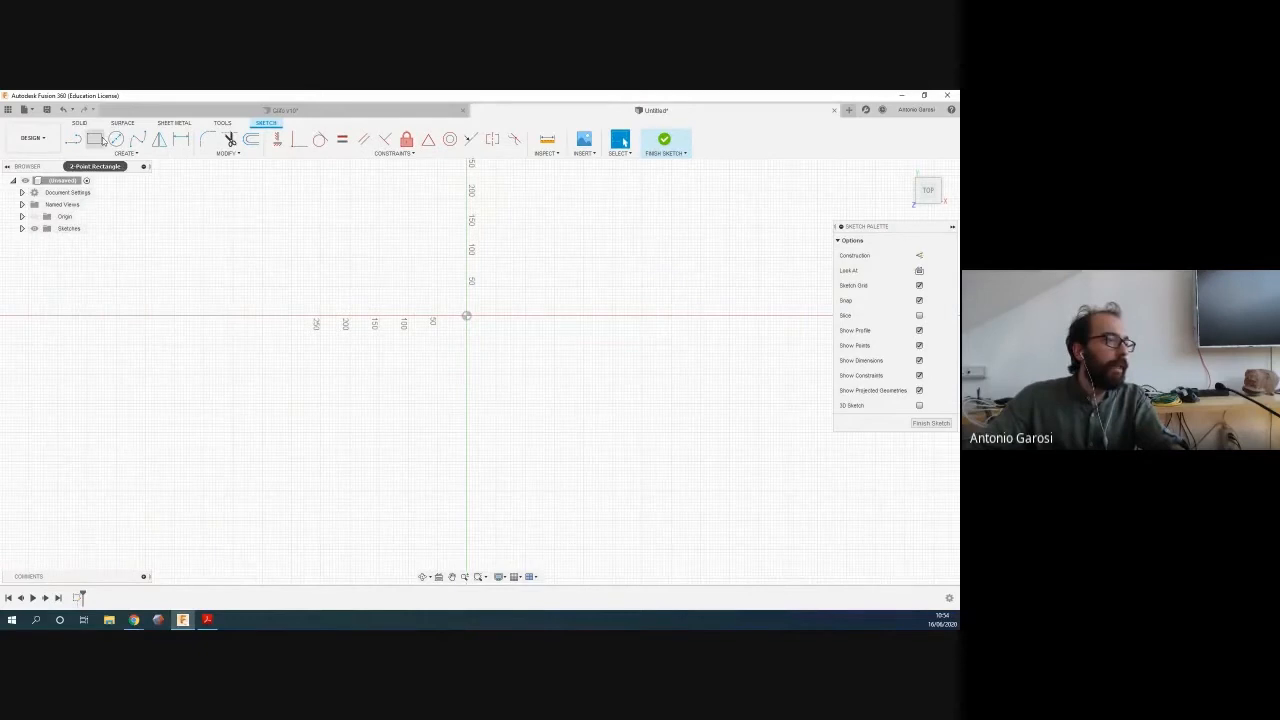
{"action": "left_click", "coordinate": [100, 140]}
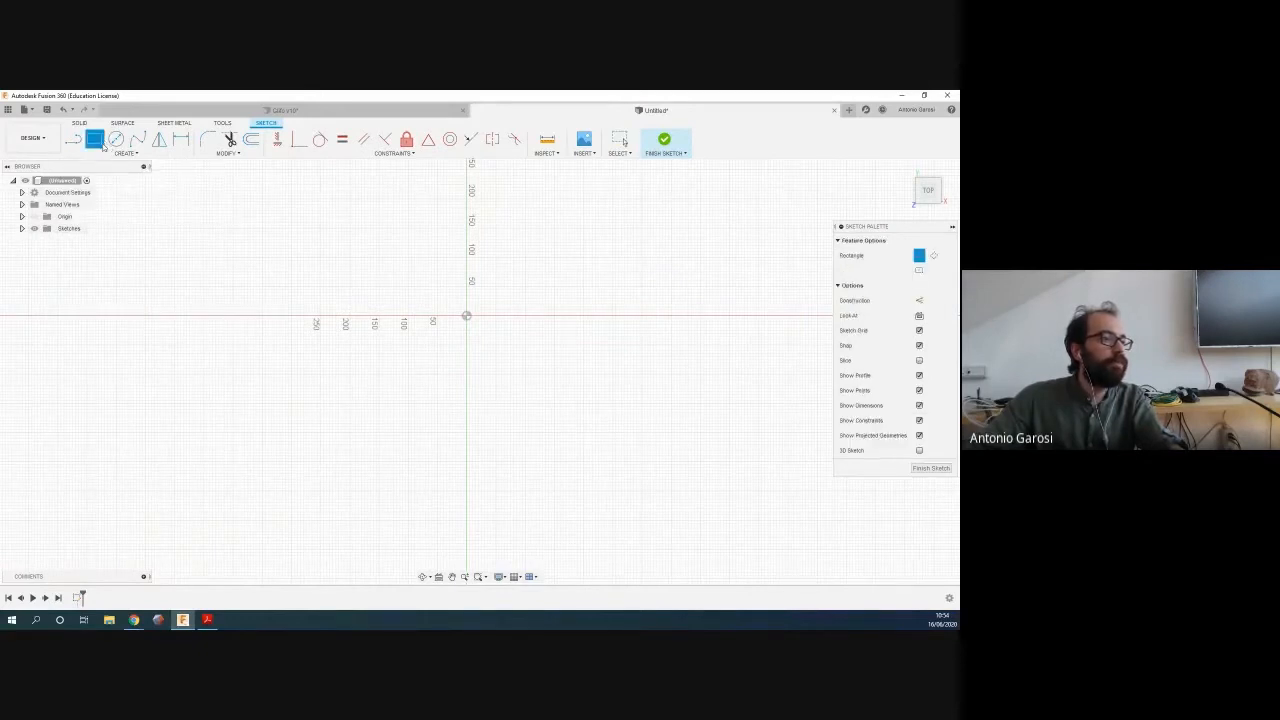
{"action": "key", "text": "l"}
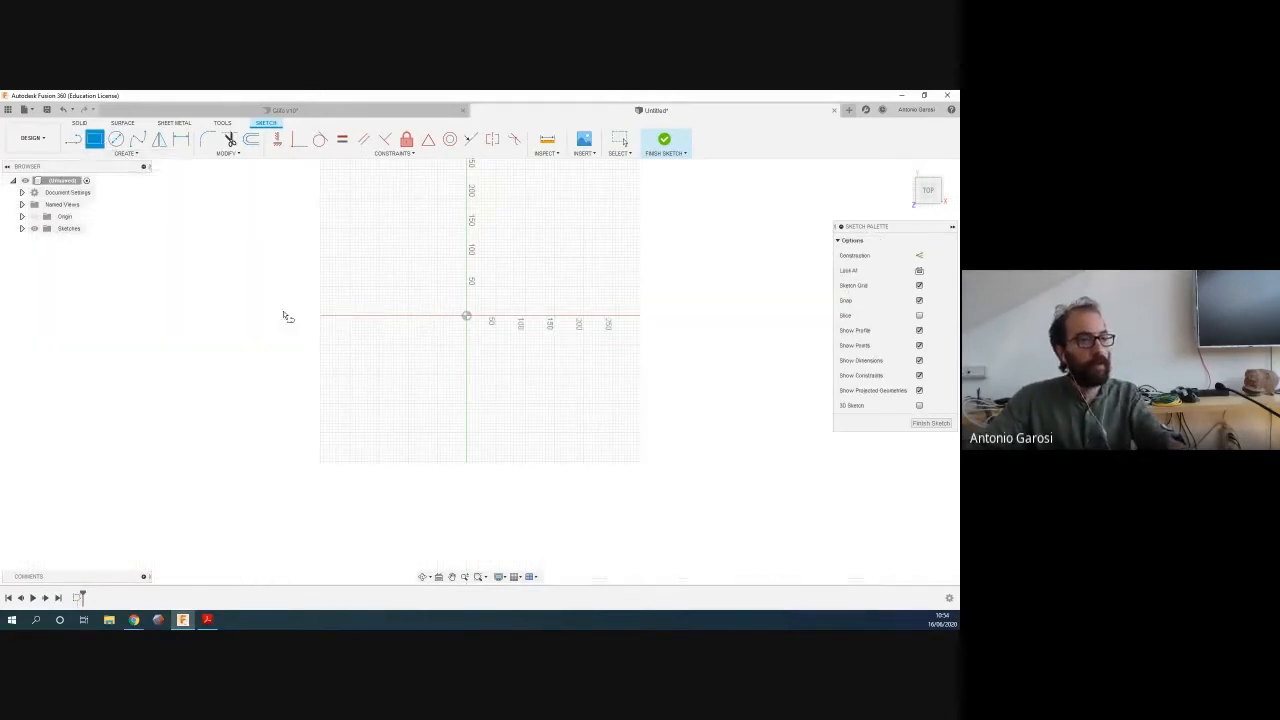
{"action": "key", "text": "Escape"}
Draw a vertical line about 195 mm long left of the origin and a horizontal line about 220 mm long crossing it
{"action": "left_click", "coordinate": [76, 139]}
{"action": "left_click", "coordinate": [386, 238]}
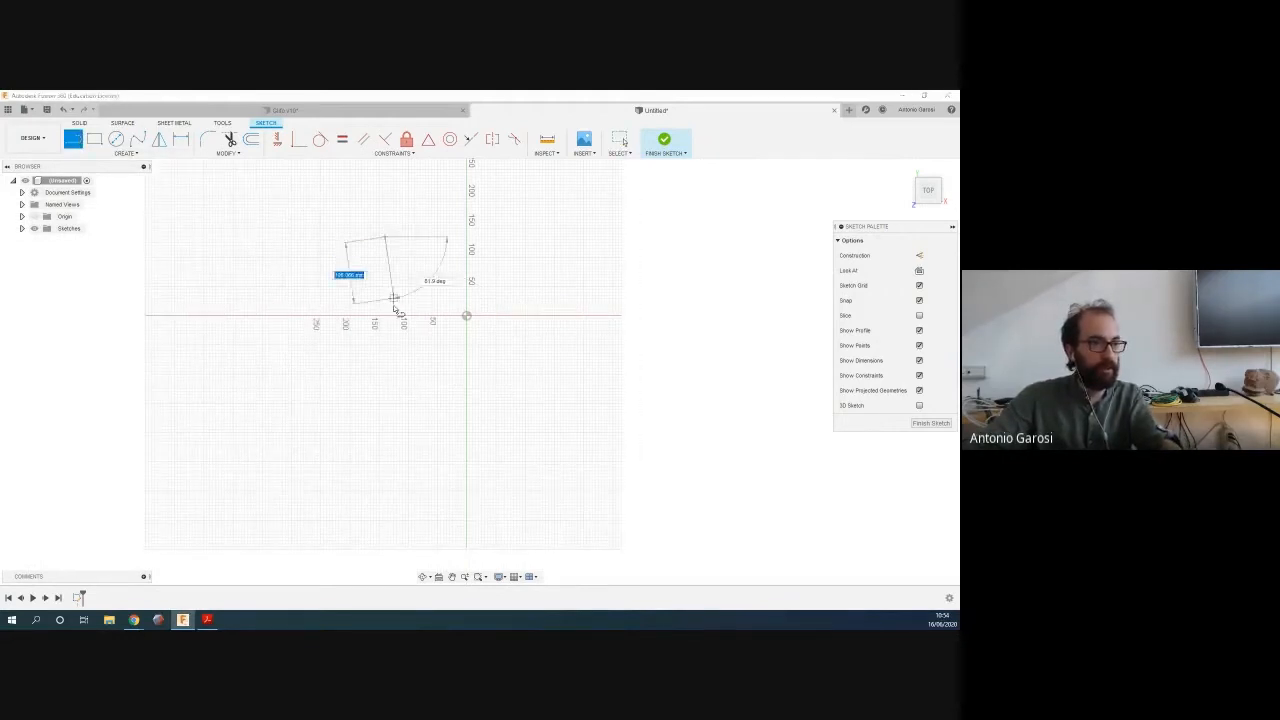
{"action": "left_click", "coordinate": [386, 350]}
{"action": "key", "text": "Escape"}
{"action": "left_click", "coordinate": [326, 280]}
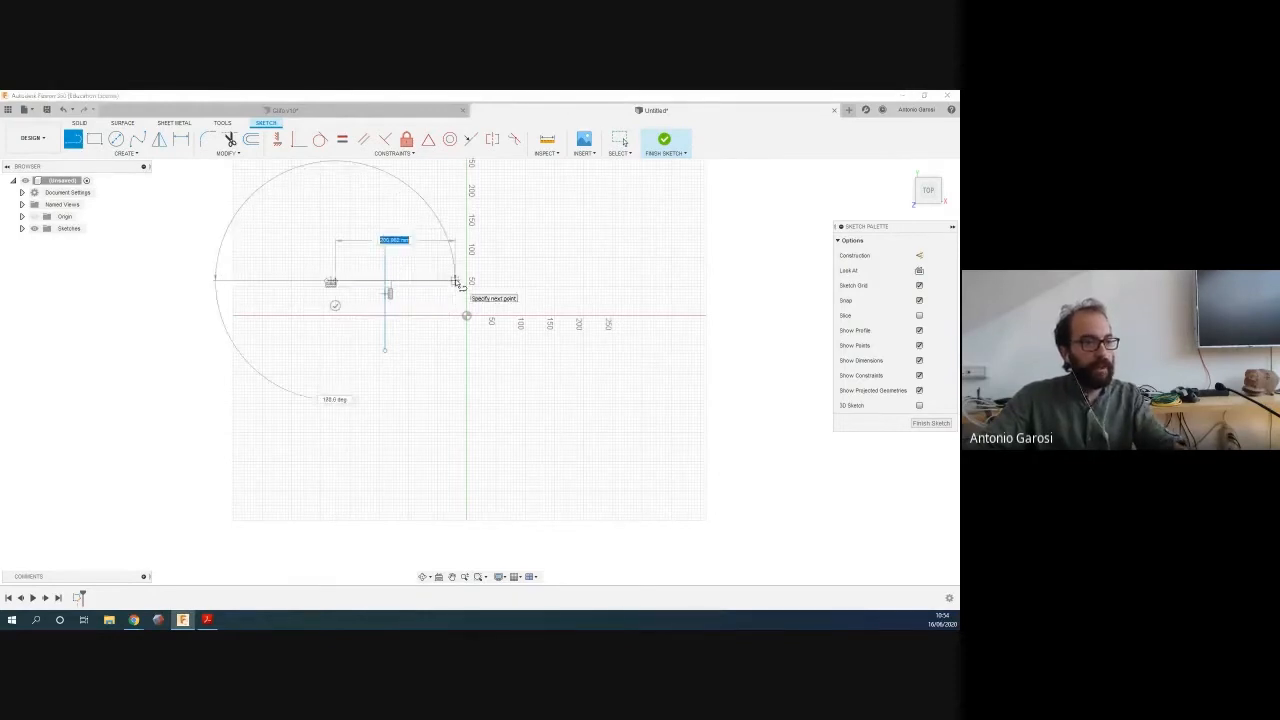
{"action": "left_click", "coordinate": [455, 280]}
{"action": "key", "text": "Escape"}
{"action": "scroll", "coordinate": [398, 250], "scroll_direction": "up", "scroll_amount": 3}
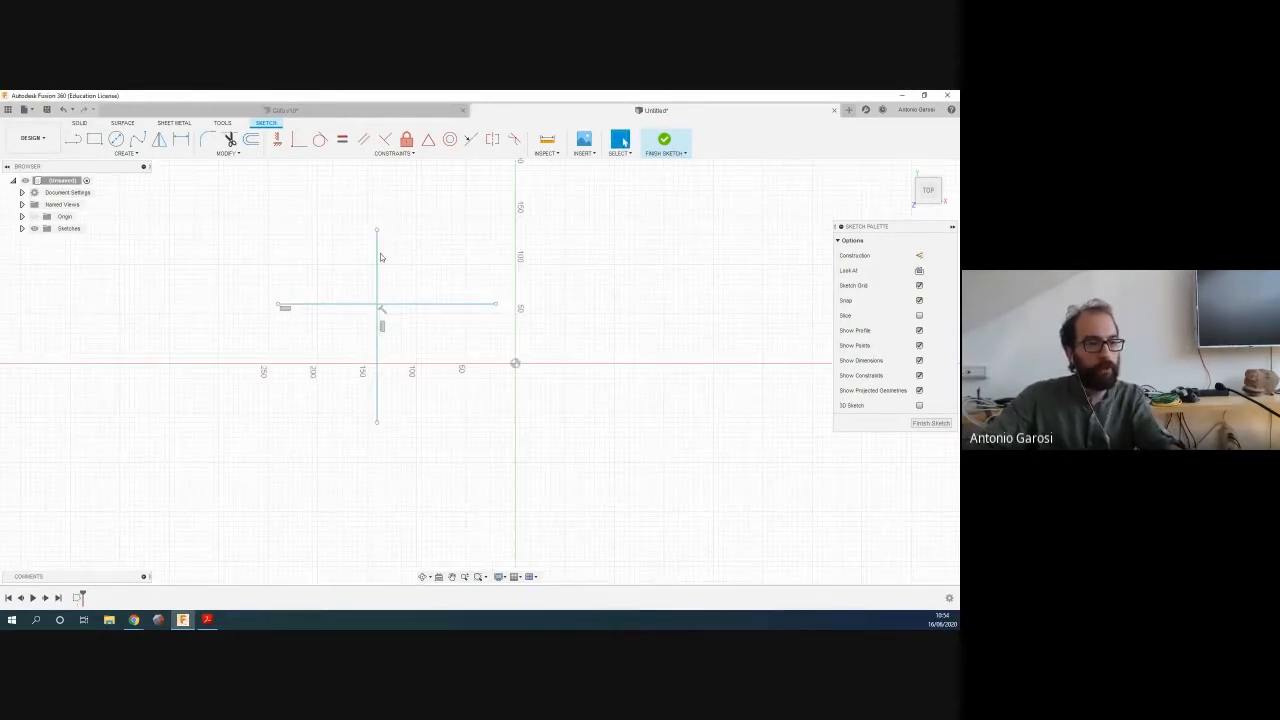
{"action": "left_click", "coordinate": [378, 258]}
{"action": "left_click", "coordinate": [430, 257]}
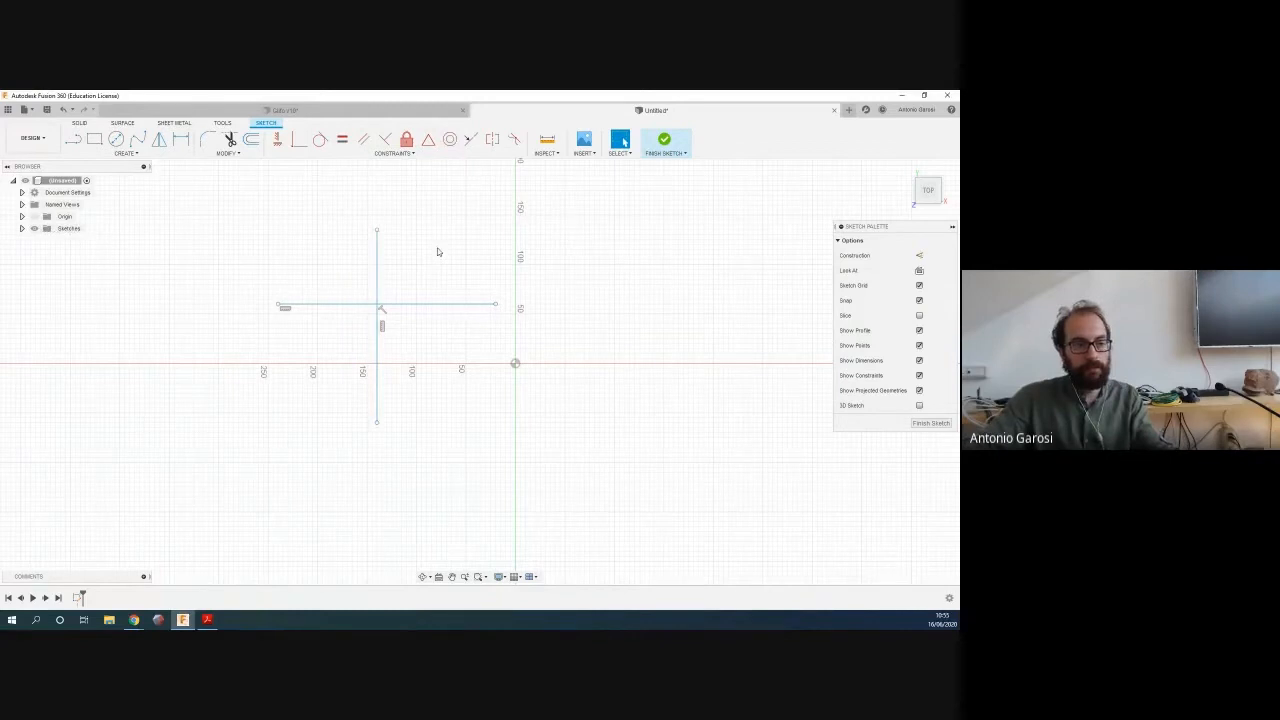
Draw a two-point rectangle about 145 by 80 mm above and right of the origin, and finish the sketch
{"action": "left_click", "coordinate": [94, 139]}
{"action": "left_click", "coordinate": [582, 226]}
{"action": "left_click", "coordinate": [723, 304]}
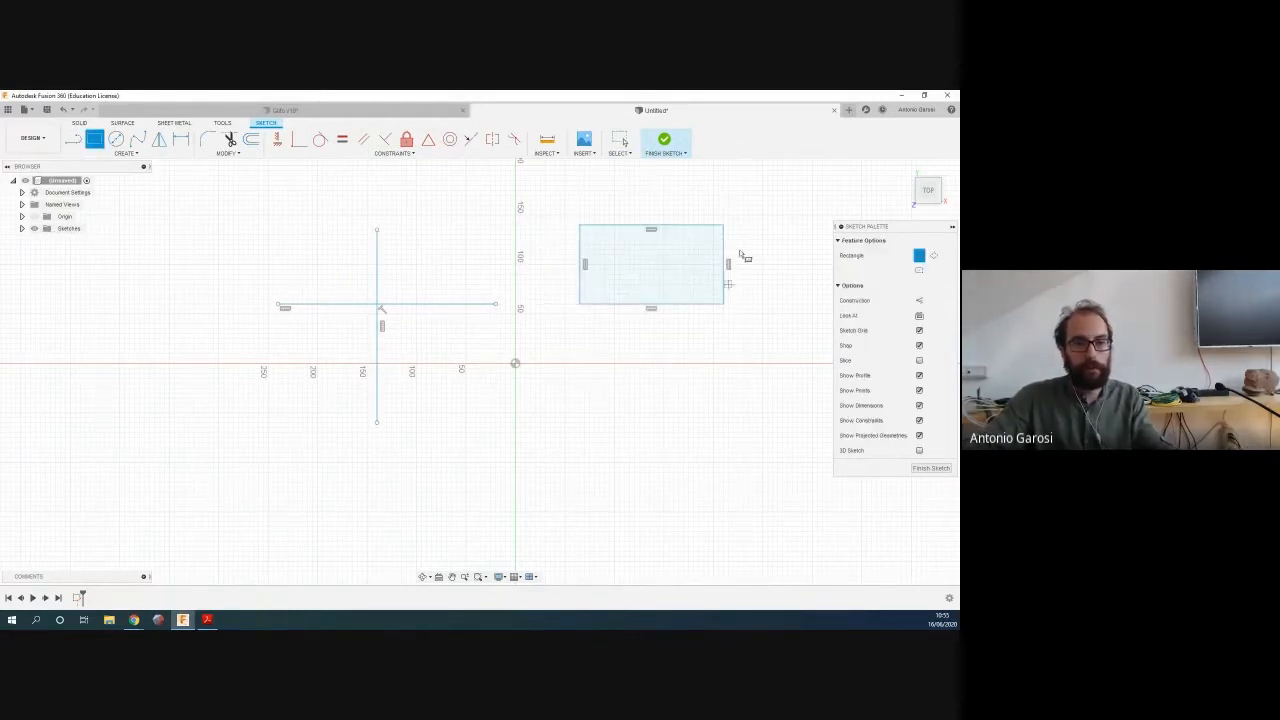
{"action": "left_click", "coordinate": [664, 139]}
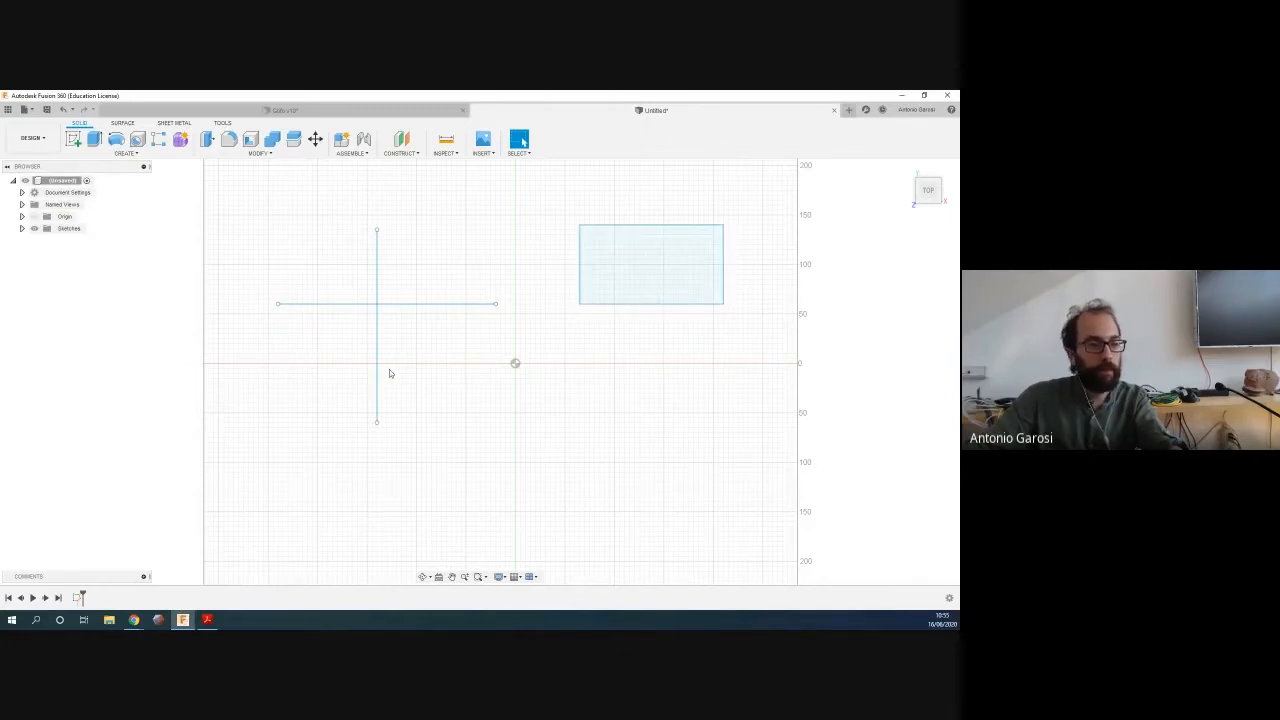
Reopen the sketch for editing and convert the vertical line to construction geometry
{"action": "double_click", "coordinate": [80, 596]}
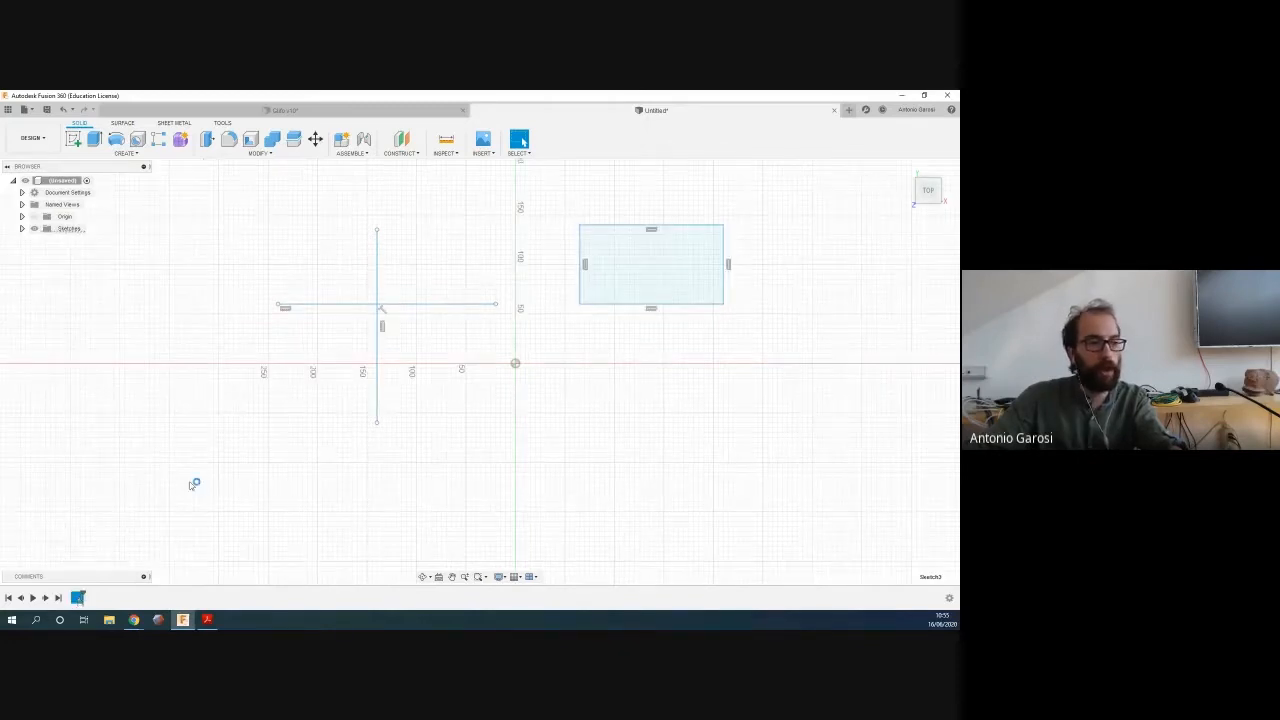
{"action": "left_click", "coordinate": [375, 284]}
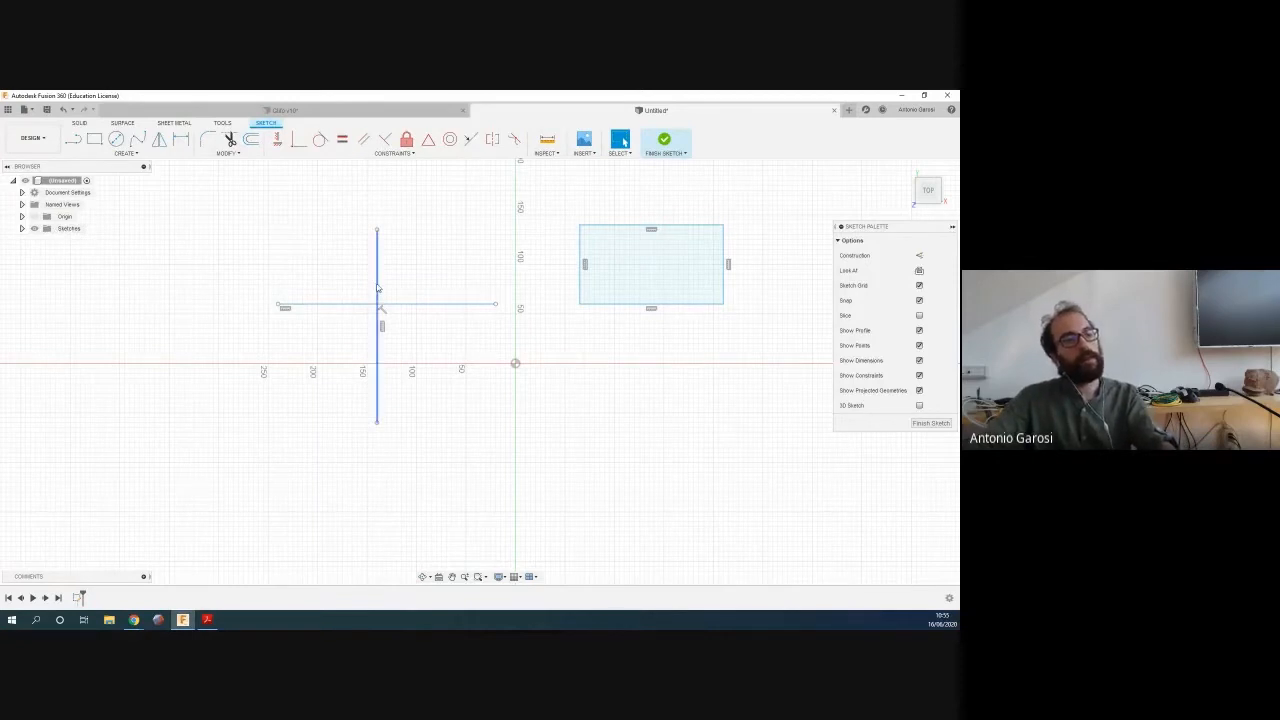
{"action": "left_click", "coordinate": [919, 255]}
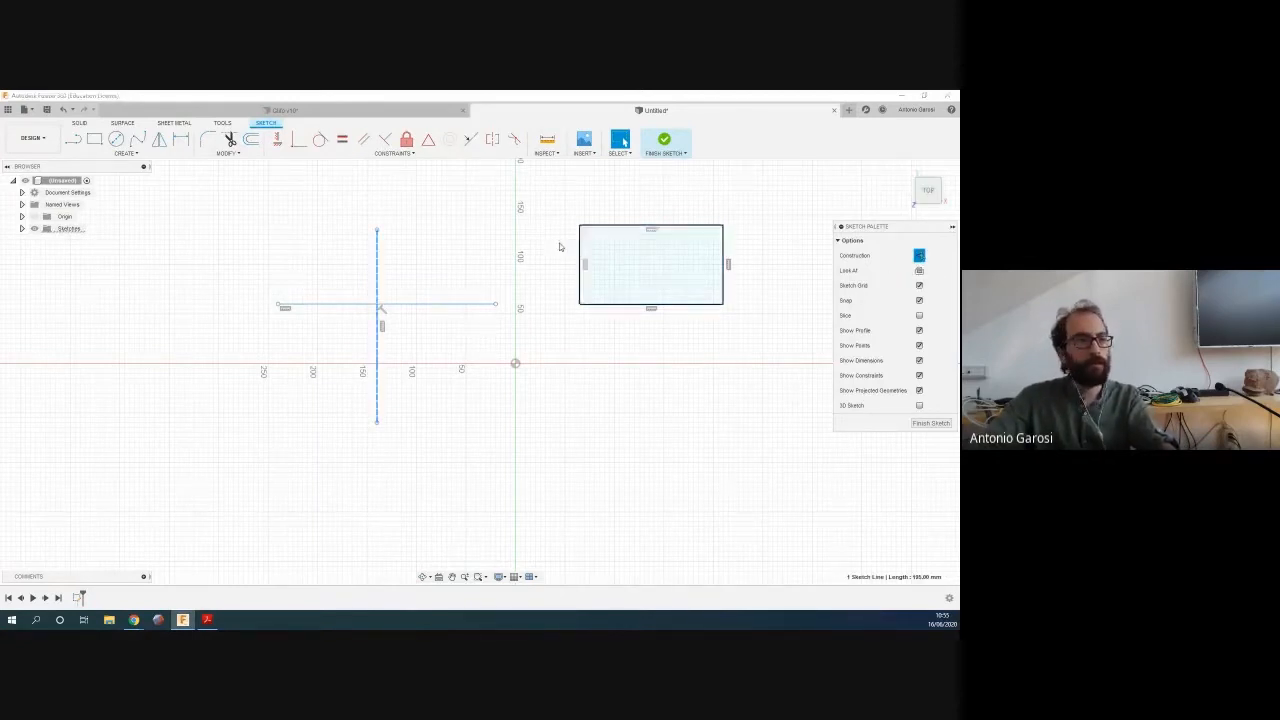
{"action": "left_click", "coordinate": [125, 153]}
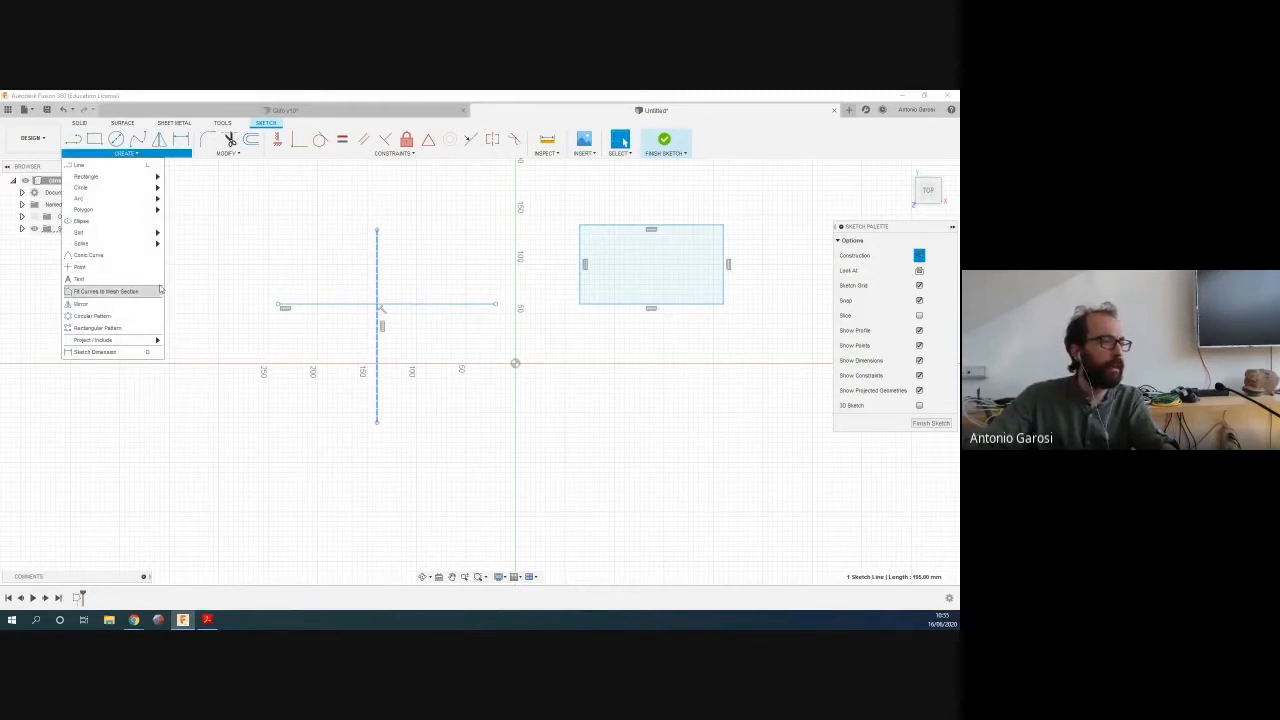
{"action": "left_click", "coordinate": [225, 224]}
{"action": "scroll", "coordinate": [380, 258], "scroll_direction": "up", "scroll_amount": 3}
{"action": "scroll", "coordinate": [379, 258], "scroll_direction": "up", "scroll_amount": 2}
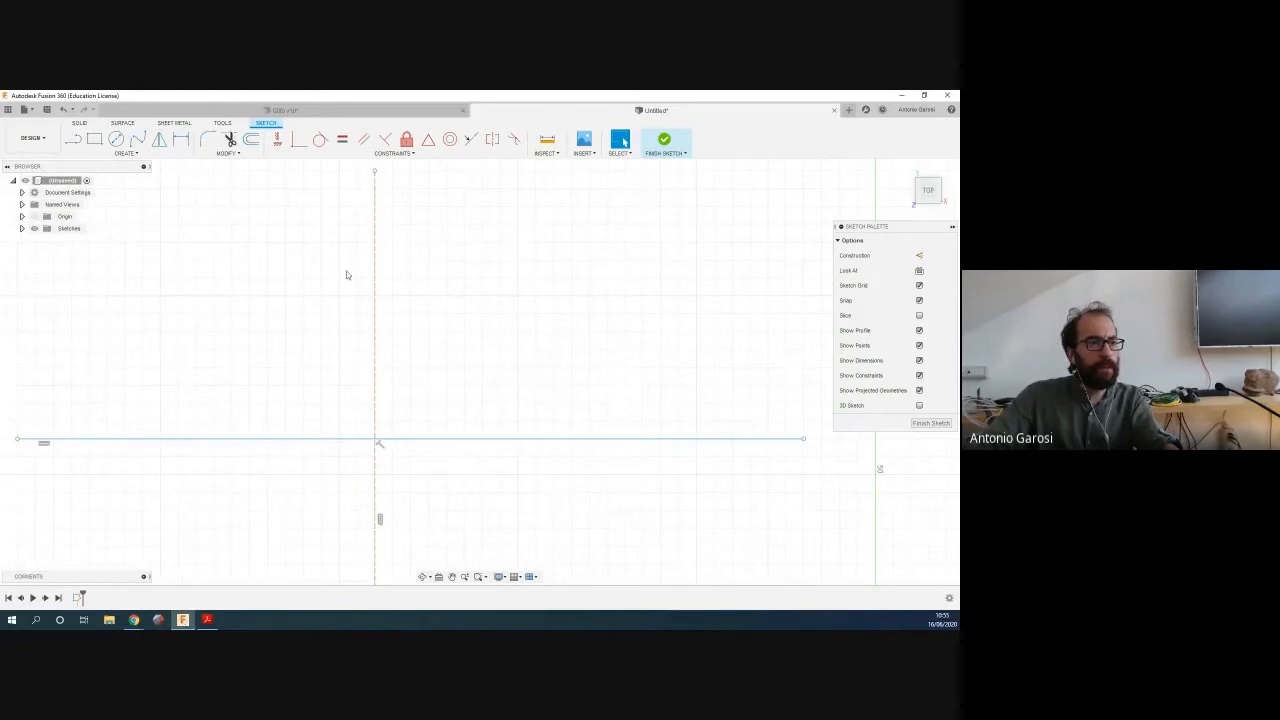
{"action": "scroll", "coordinate": [378, 265], "scroll_direction": "up", "scroll_amount": 2}
{"action": "scroll", "coordinate": [390, 274], "scroll_direction": "down", "scroll_amount": 5}
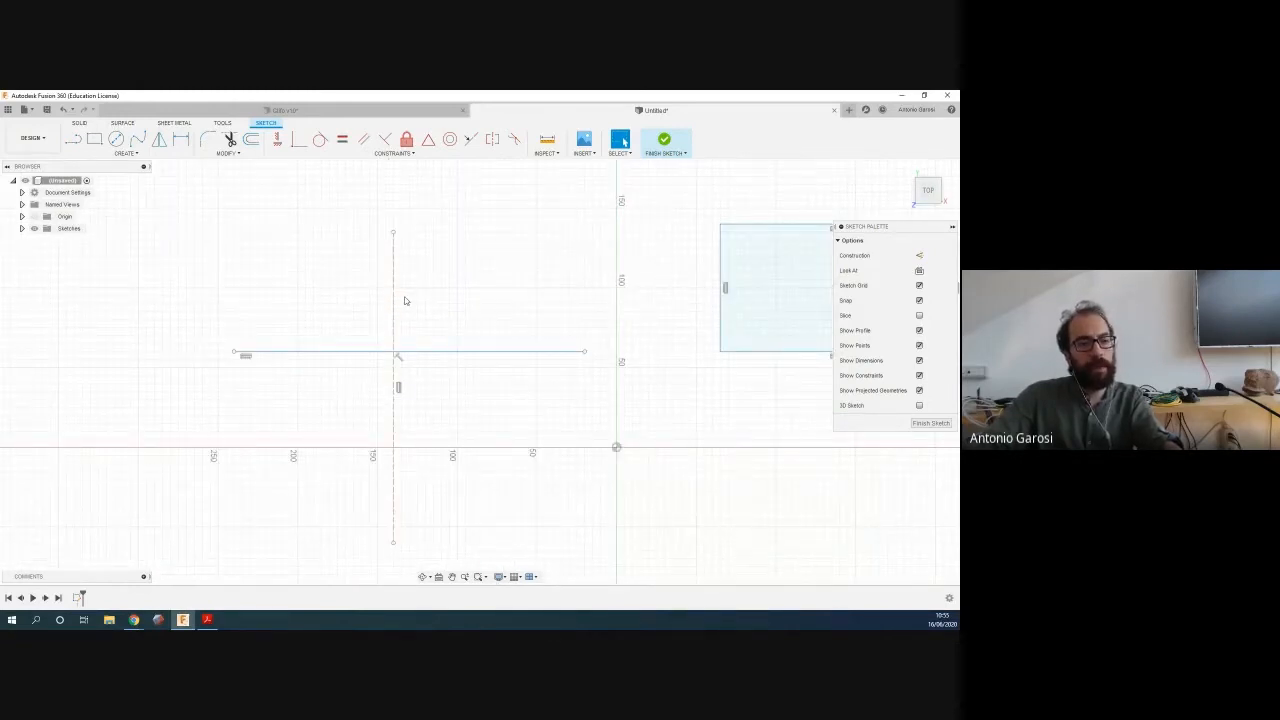
Delete the vertical construction line and the horizontal line it crosses
{"action": "scroll", "coordinate": [405, 301], "scroll_direction": "down", "scroll_amount": 1}
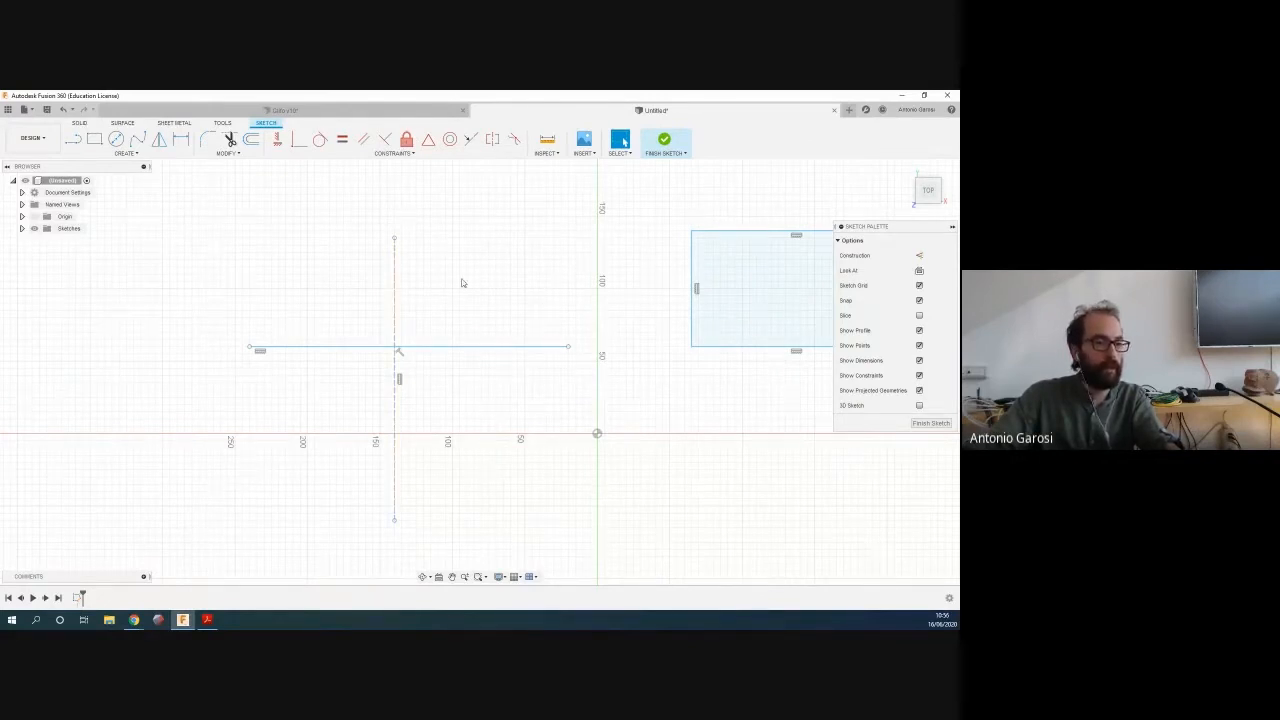
{"action": "scroll", "coordinate": [462, 278], "scroll_direction": "down", "scroll_amount": 2}
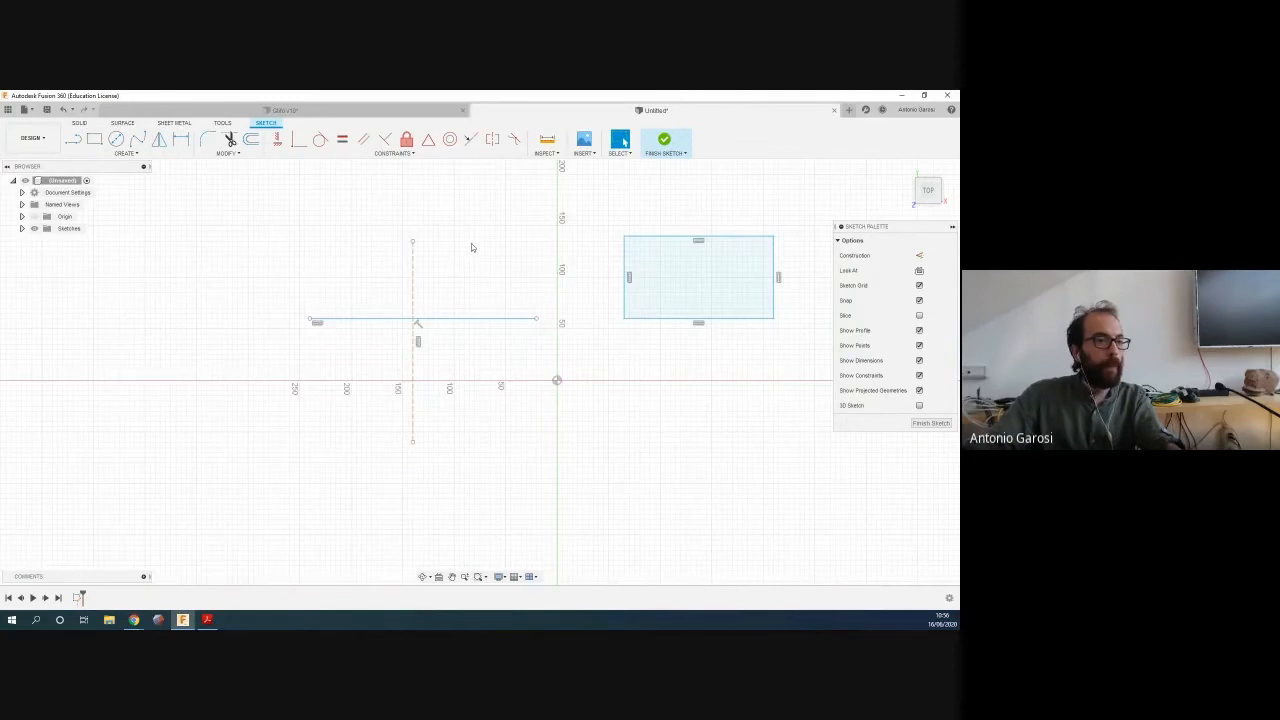
{"action": "left_click", "coordinate": [409, 271]}
{"action": "key", "text": "Delete"}
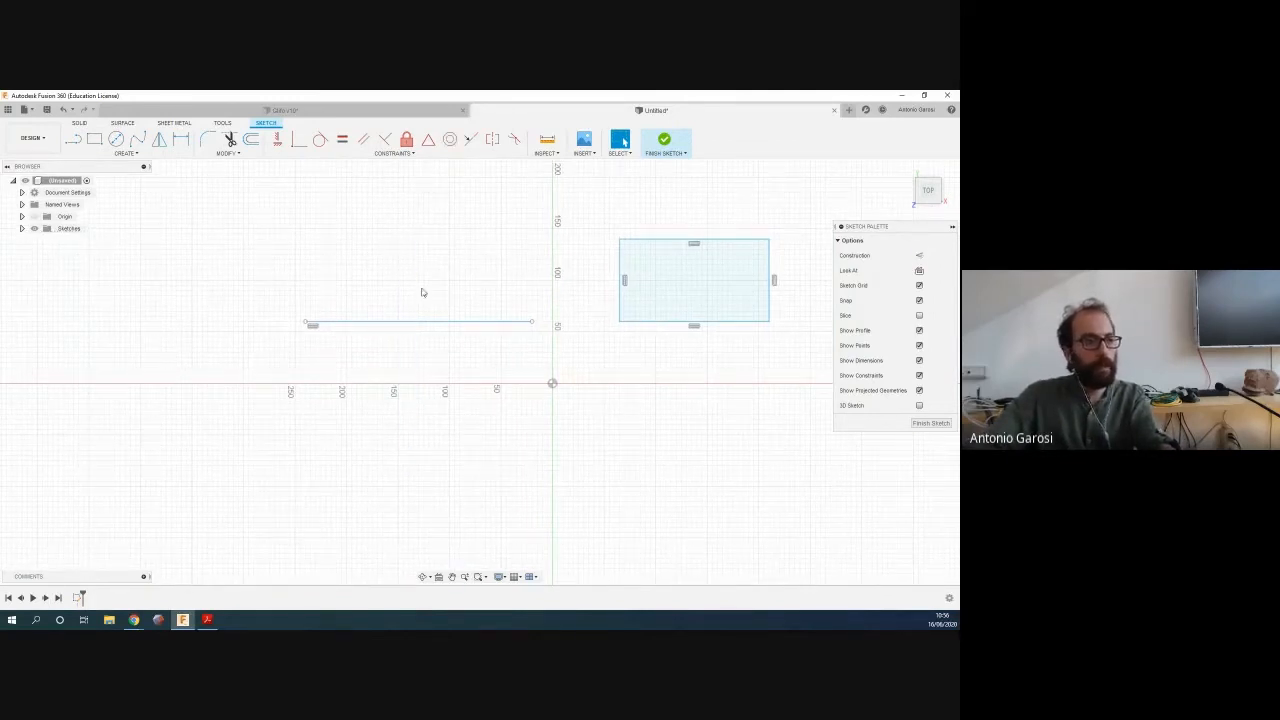
{"action": "left_click", "coordinate": [430, 321]}
{"action": "key", "text": "Delete"}
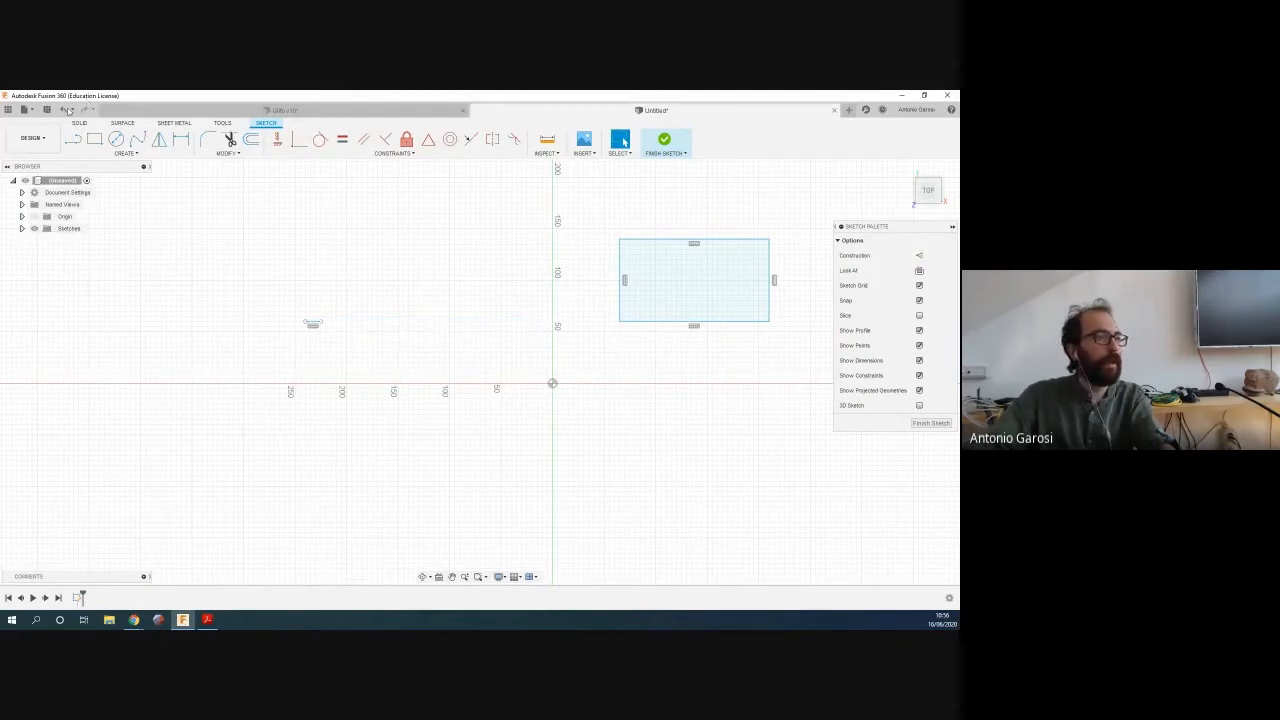
Place a sketch point left of the origin, slightly above the horizontal axis
{"action": "left_click", "coordinate": [118, 152]}
{"action": "left_click", "coordinate": [125, 269]}
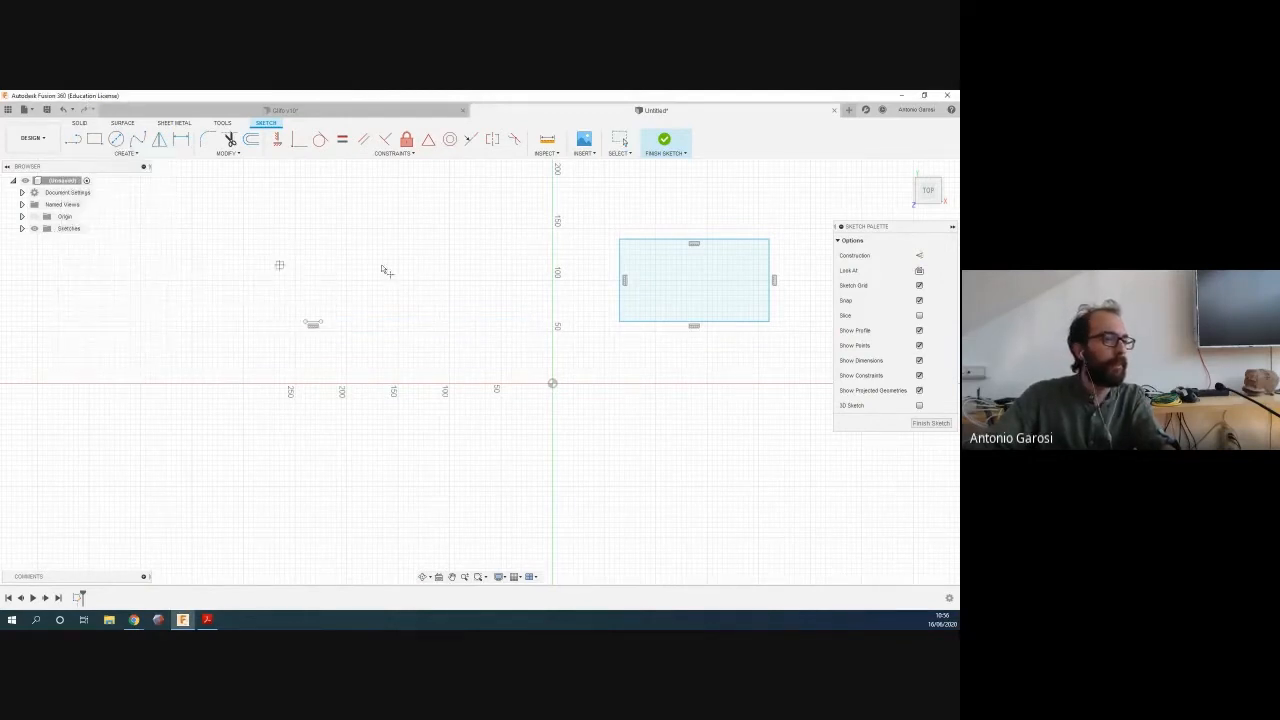
{"action": "left_click", "coordinate": [435, 338]}
{"action": "scroll", "coordinate": [476, 212], "scroll_direction": "down", "scroll_amount": 3}
{"action": "key", "text": "Escape"}
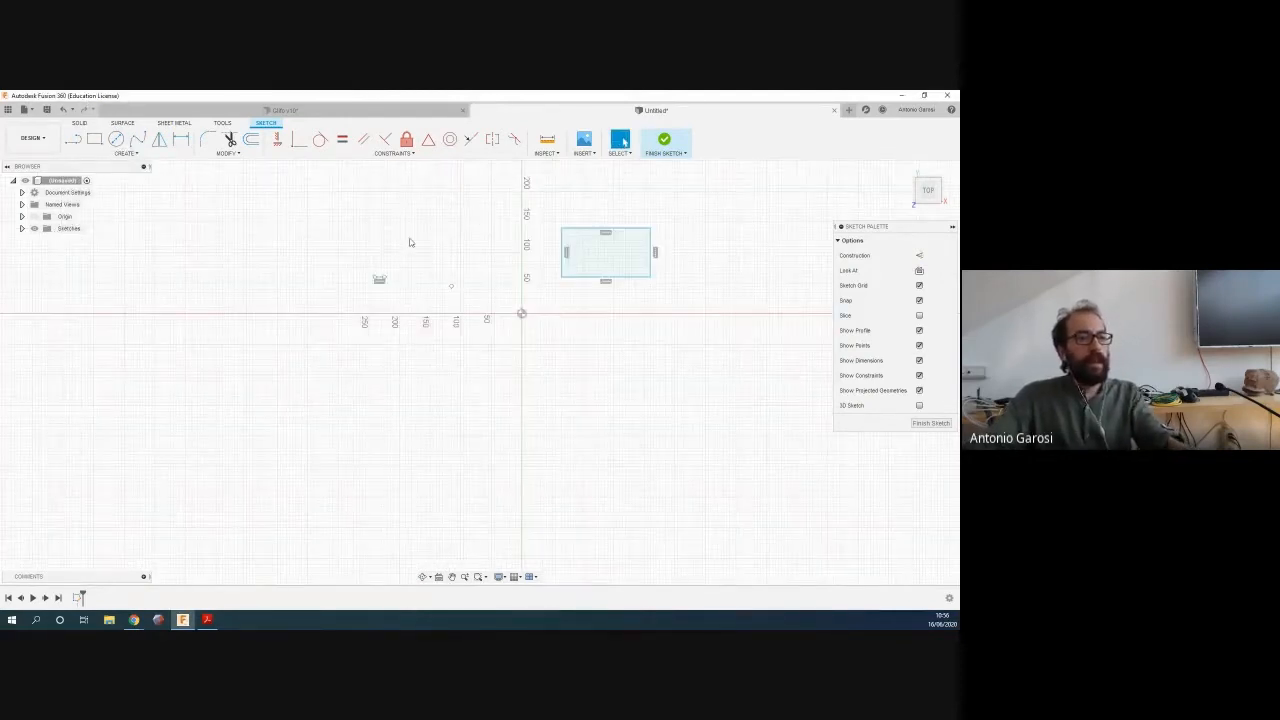
Delete the short leftover horizontal line segment left of the sketch point
{"action": "left_click_drag", "start_coordinate": [363, 259], "coordinate": [402, 293]}
{"action": "key", "text": "Delete"}
{"action": "scroll", "coordinate": [524, 240], "scroll_direction": "up", "scroll_amount": 2}
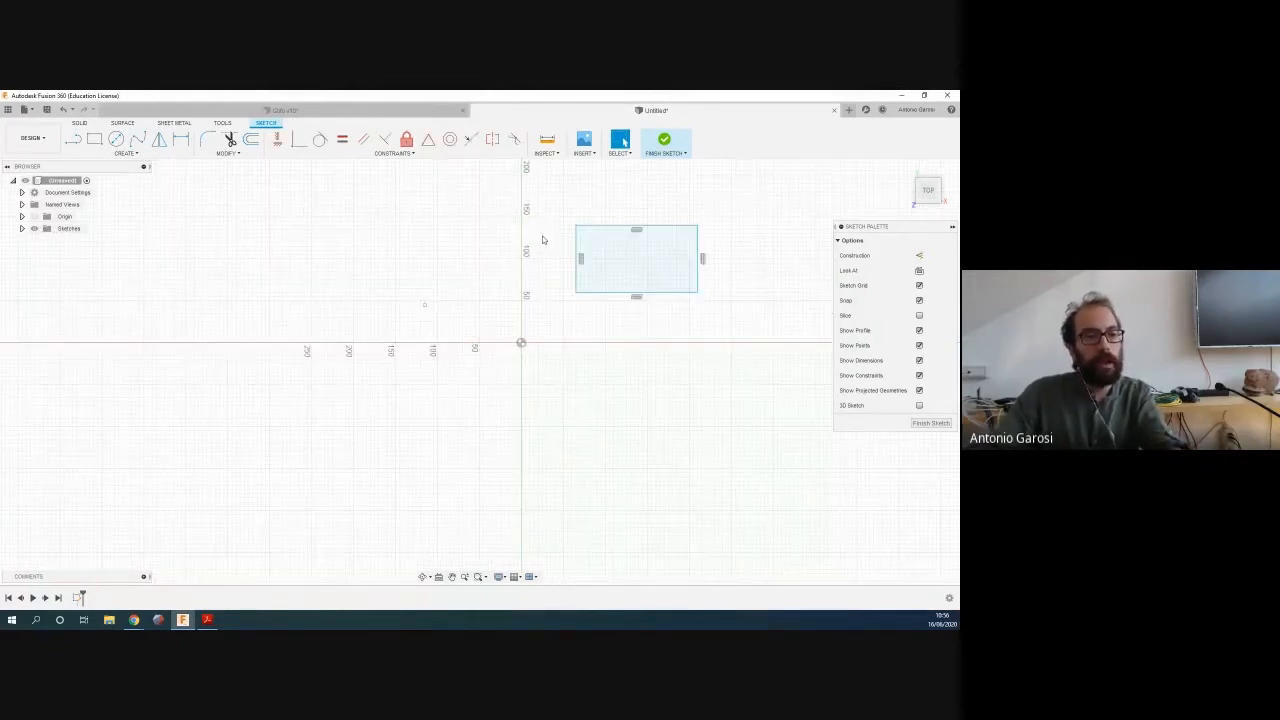
Set up a circular pattern of the whole rectangle with the sketch point as its center
{"action": "left_click", "coordinate": [125, 153]}
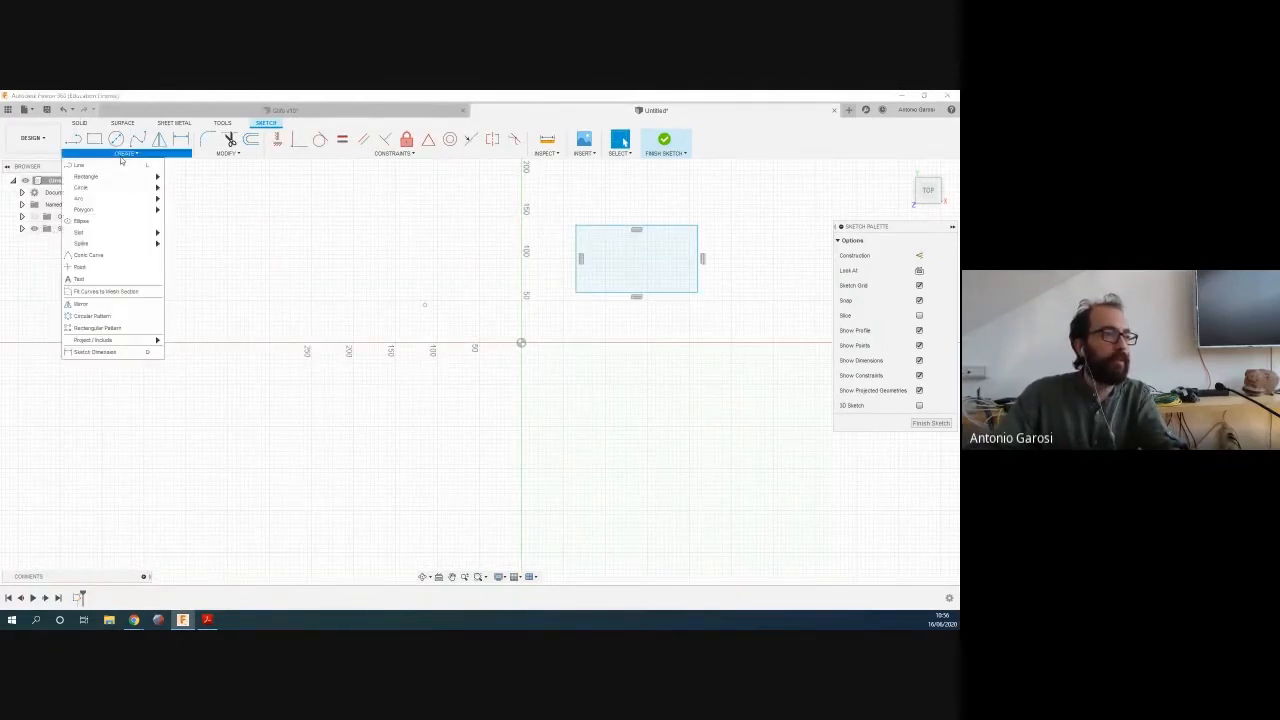
{"action": "left_click", "coordinate": [92, 315]}
{"action": "scroll", "coordinate": [549, 233], "scroll_direction": "down", "scroll_amount": 3}
{"action": "left_click_drag", "start_coordinate": [549, 212], "coordinate": [676, 308]}
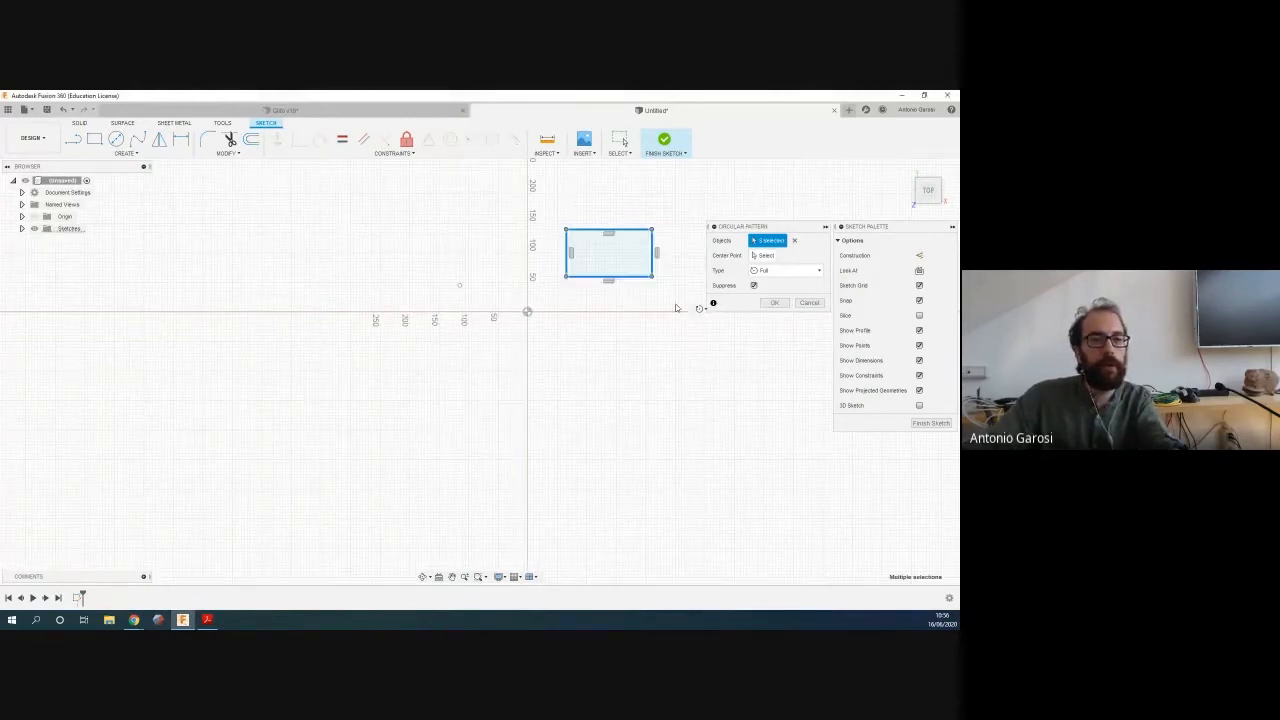
{"action": "left_click", "coordinate": [756, 255]}
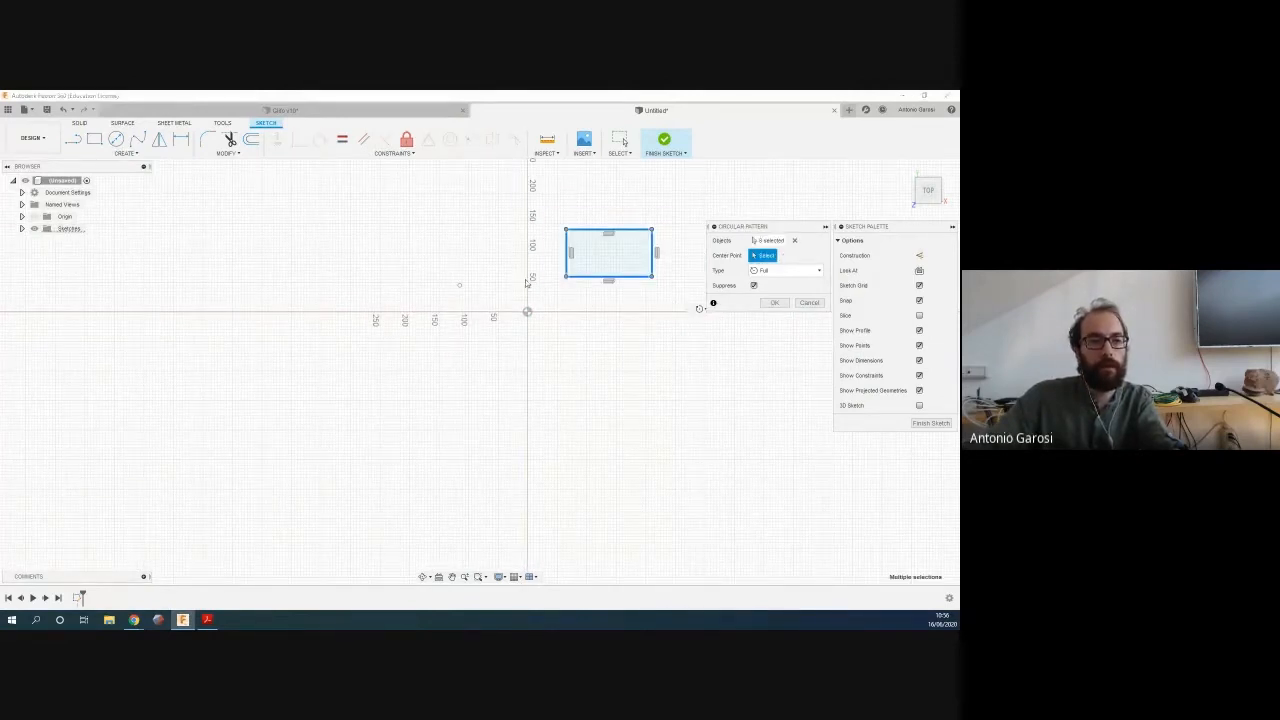
{"action": "left_click", "coordinate": [460, 288]}
{"action": "scroll", "coordinate": [468, 203], "scroll_direction": "down", "scroll_amount": 3}
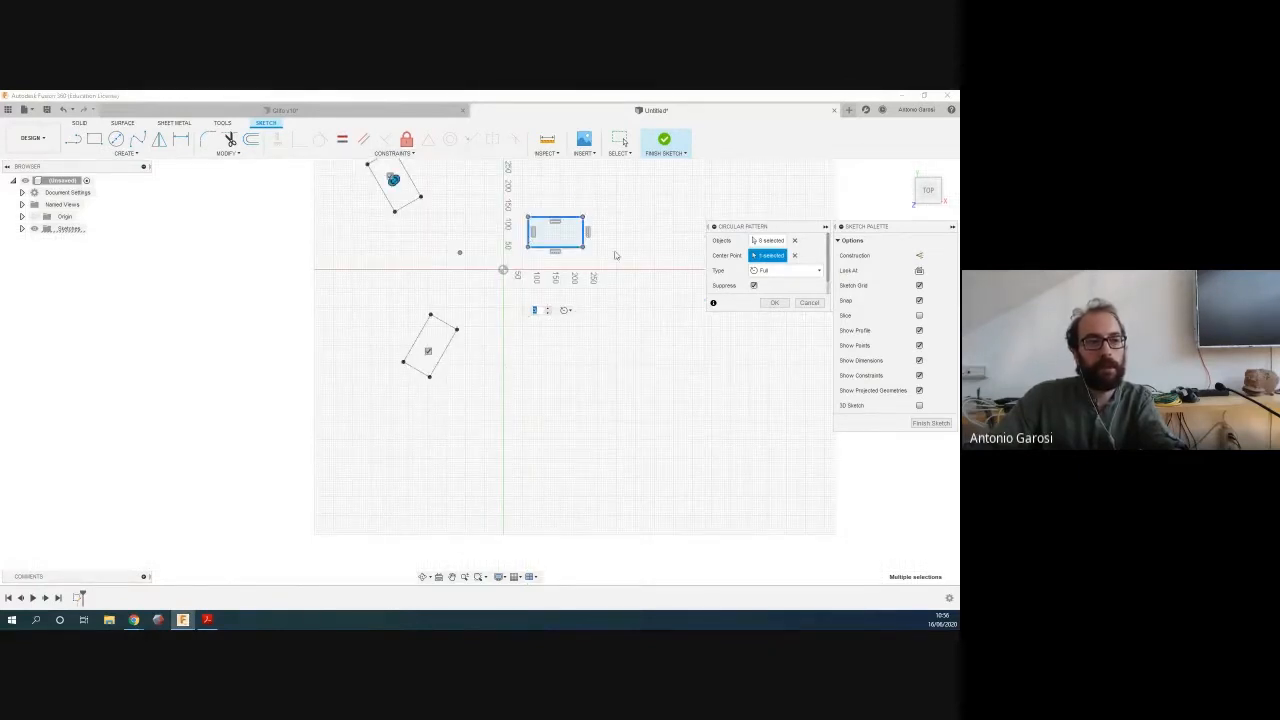
Keep the circular pattern type at Full, and suppress and restore the lower rectangle instance
{"action": "left_click", "coordinate": [765, 270]}
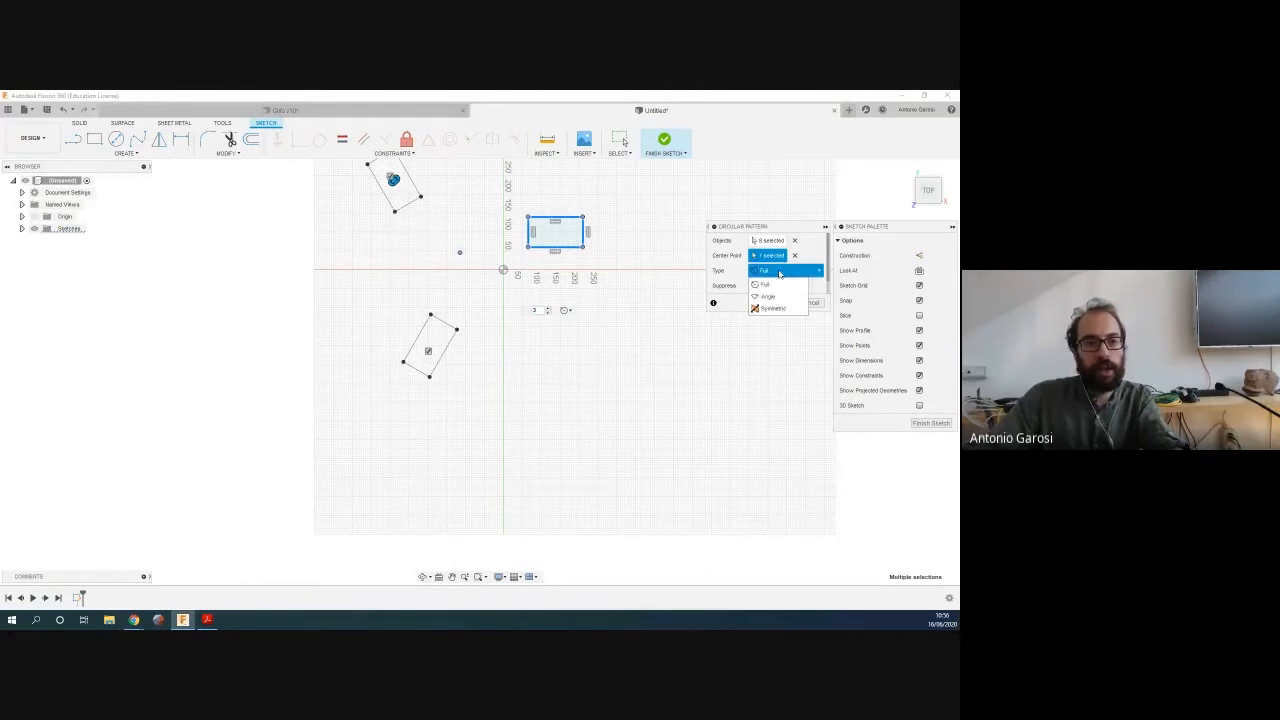
{"action": "left_click", "coordinate": [758, 286]}
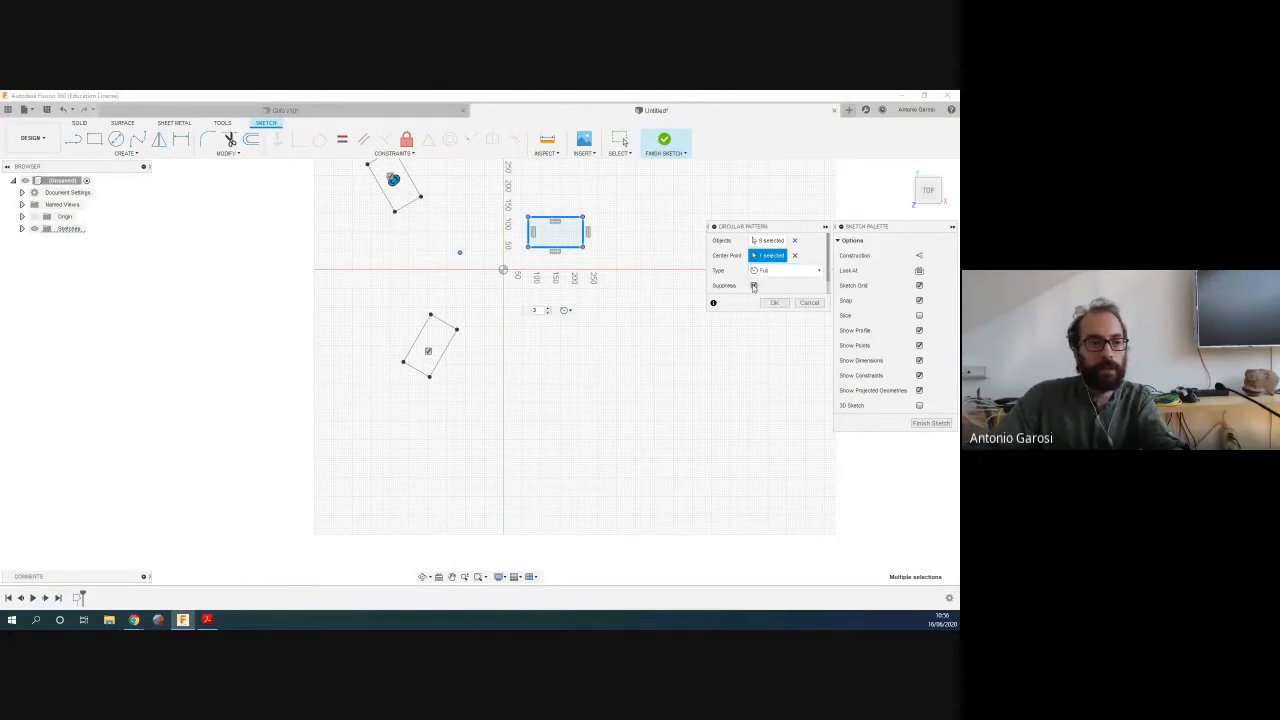
{"action": "left_click", "coordinate": [428, 351]}
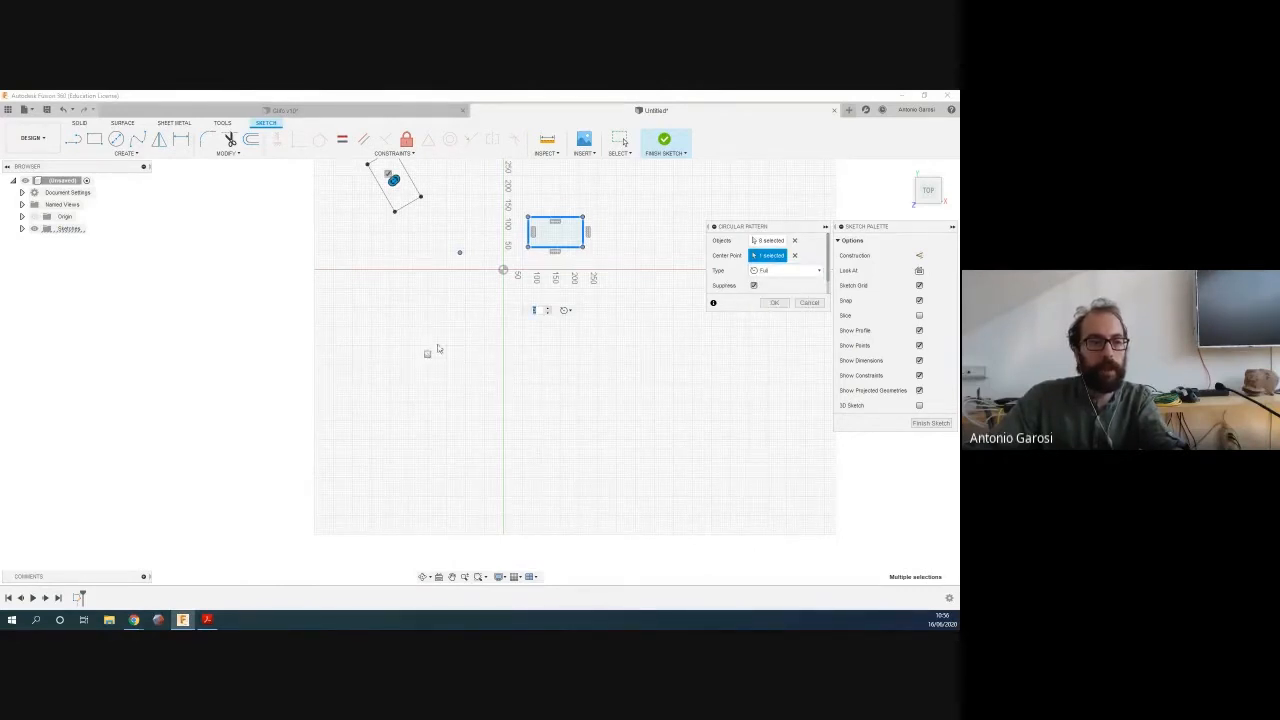
{"action": "left_click", "coordinate": [427, 353]}
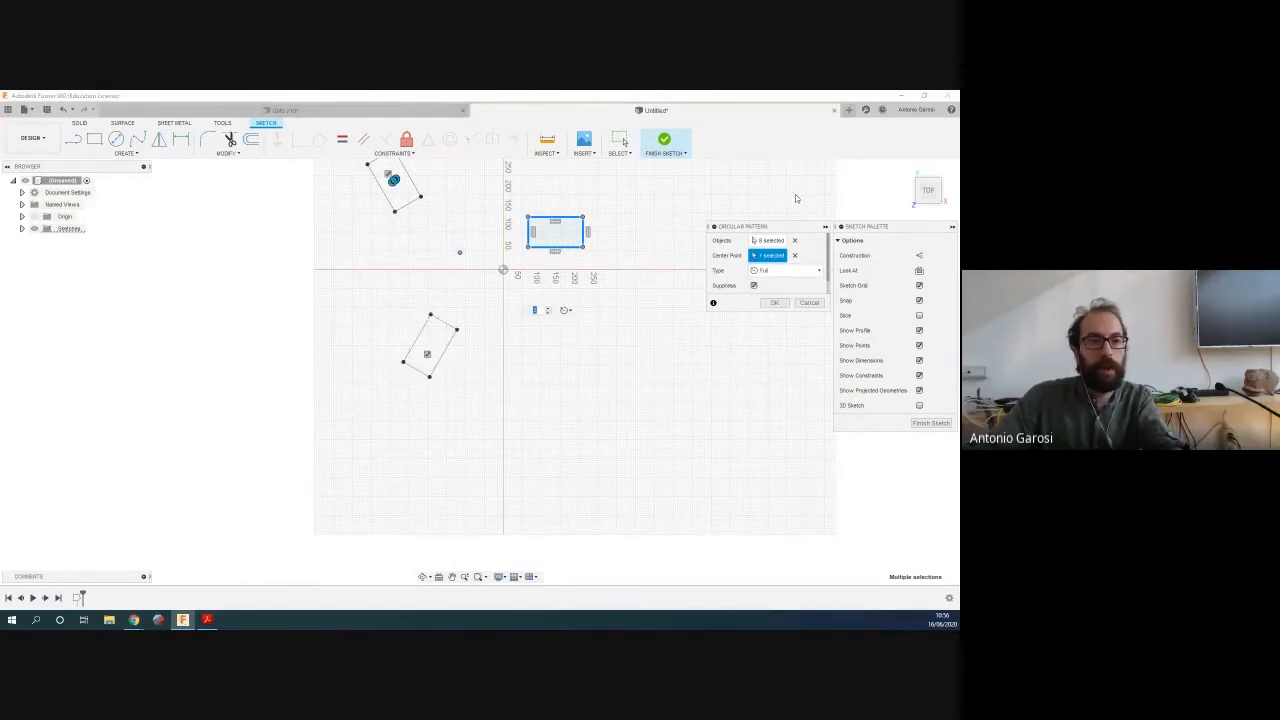
{"action": "left_click", "coordinate": [780, 271]}
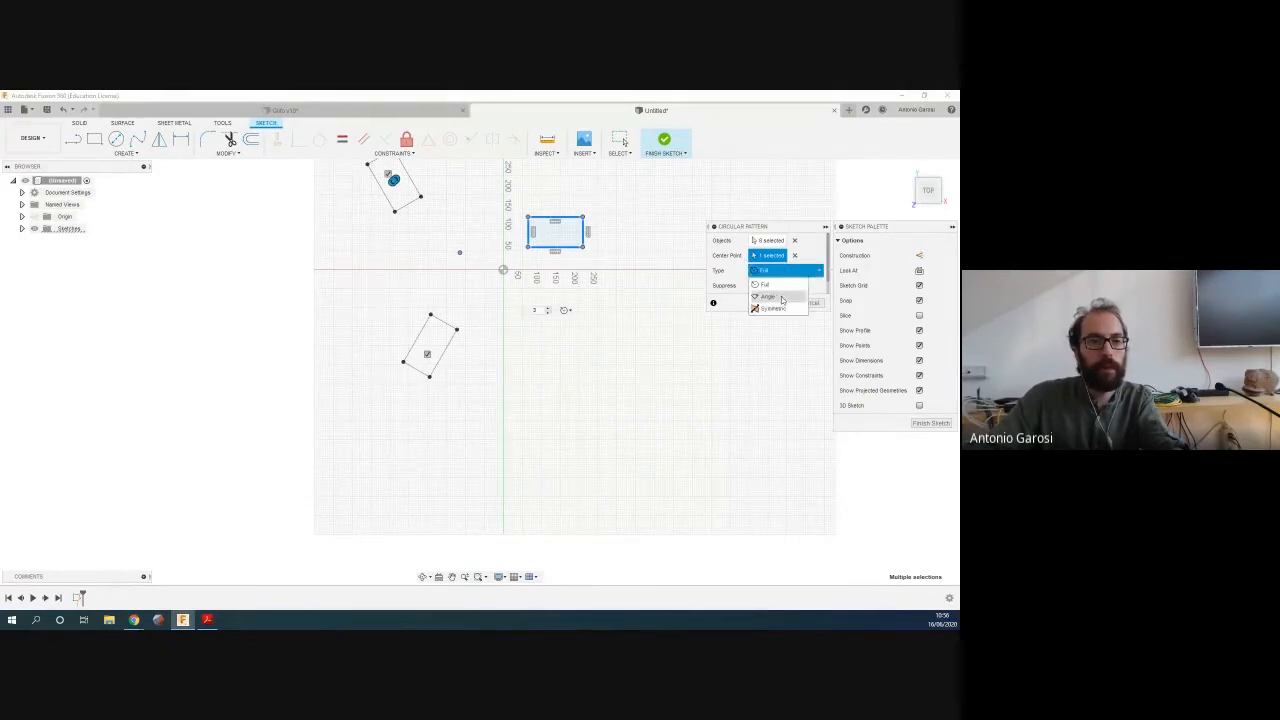
{"action": "left_click", "coordinate": [722, 271]}
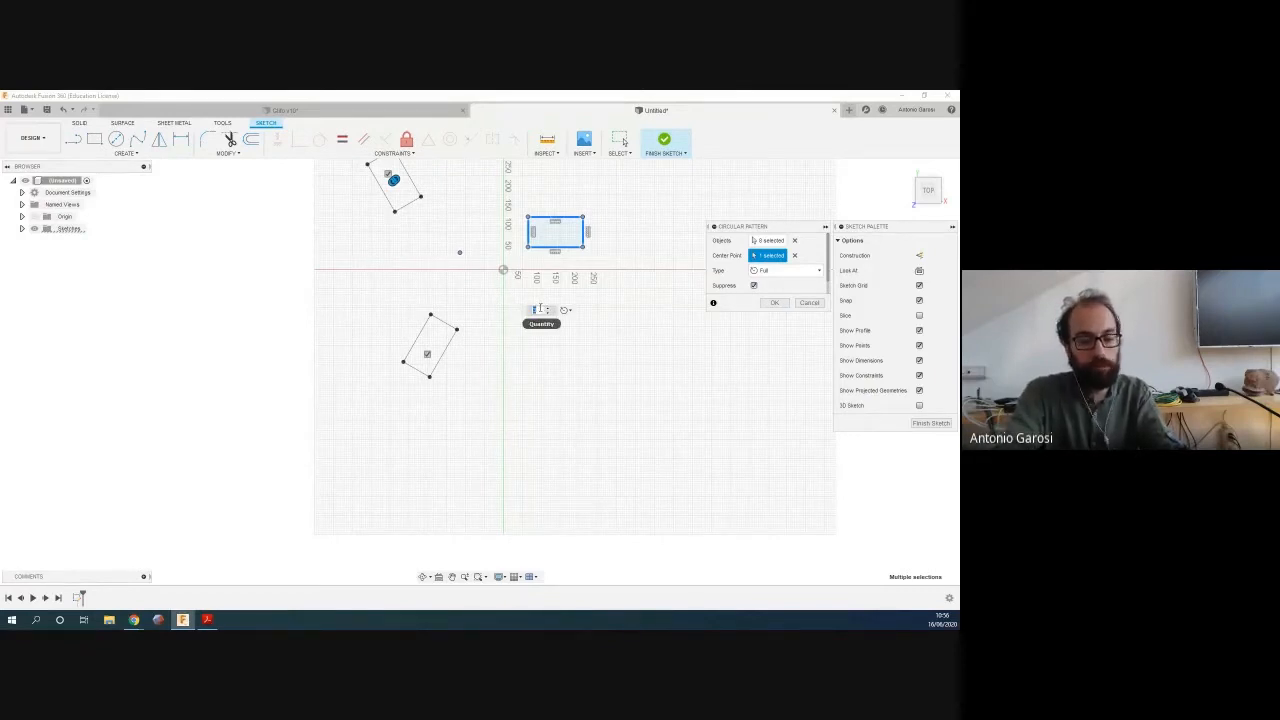
Create the circular pattern with a quantity of 5, and undo it
{"action": "key", "text": "Return"}
{"action": "scroll", "coordinate": [371, 176], "scroll_direction": "up", "scroll_amount": 2}
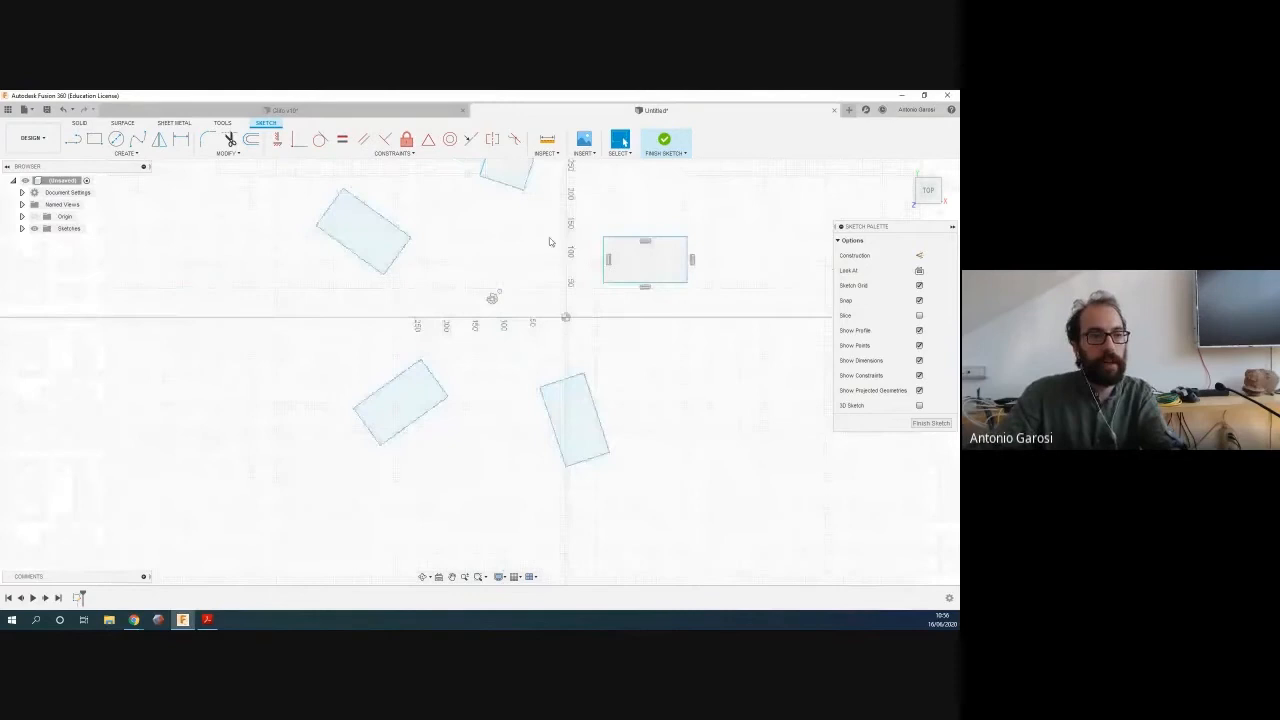
{"action": "scroll", "coordinate": [554, 242], "scroll_direction": "down", "scroll_amount": 3}
{"action": "middle_click_drag", "start_coordinate": [541, 289], "coordinate": [524, 334]}
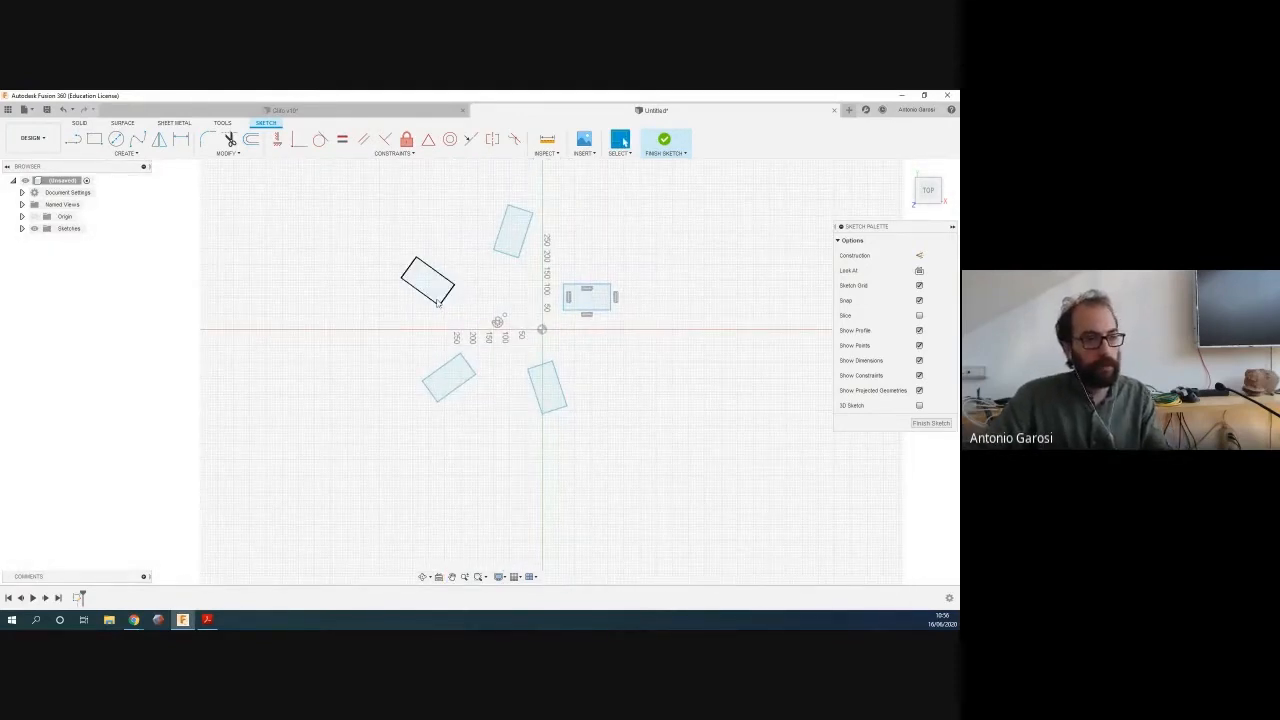
{"action": "key", "text": "ctrl+z"}
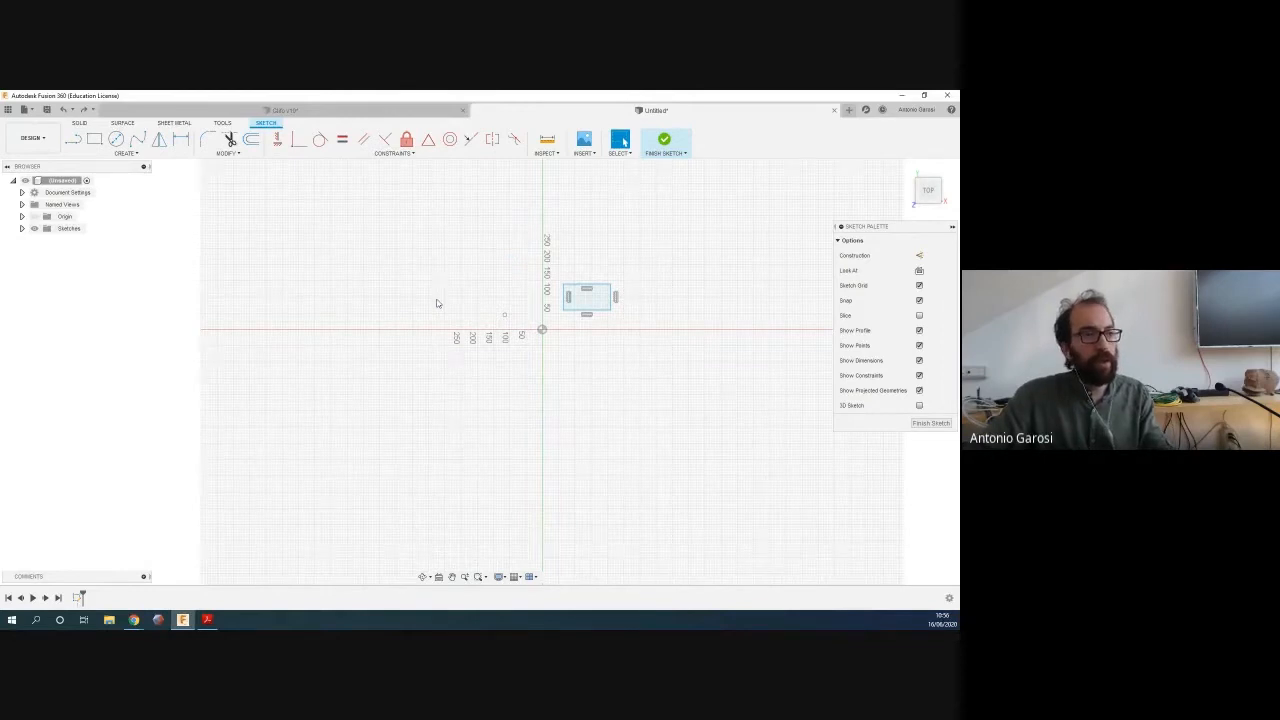
Set up a rectangular pattern of the whole rectangle, ready for its directions and spacing
{"action": "left_click", "coordinate": [124, 153]}
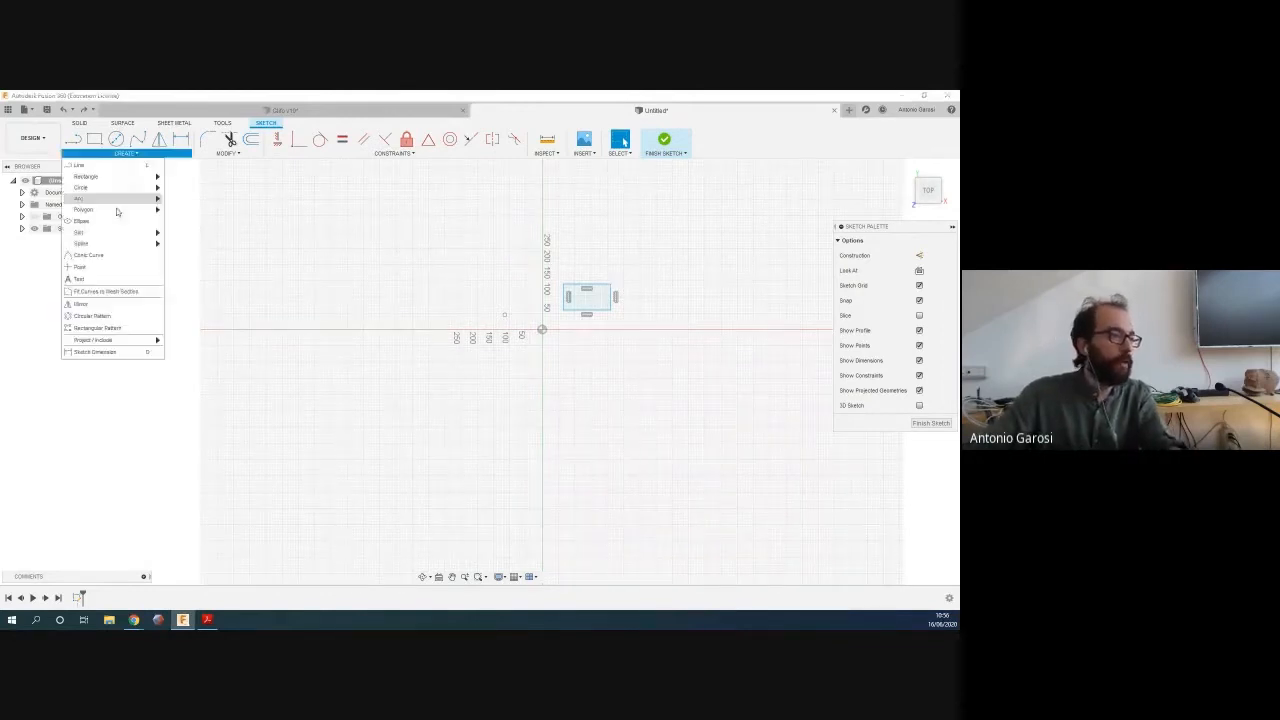
{"action": "left_click", "coordinate": [120, 329]}
{"action": "middle_click_drag", "start_coordinate": [609, 265], "coordinate": [395, 316]}
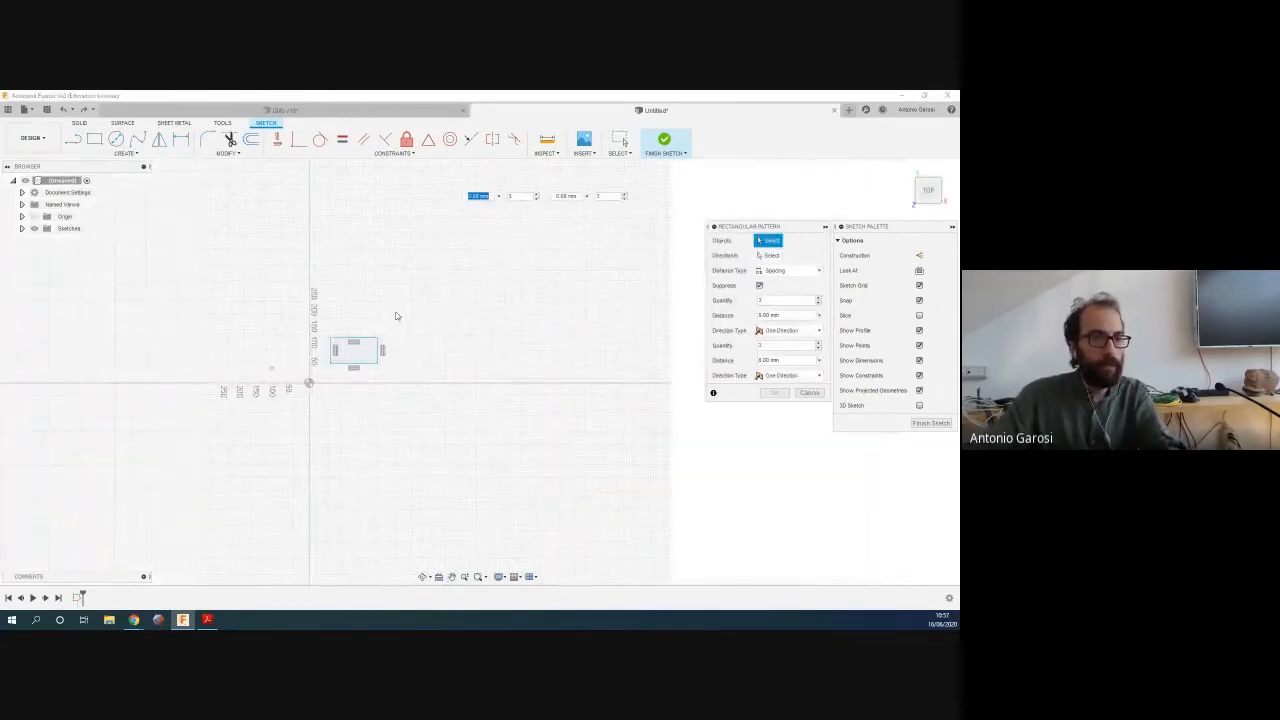
{"action": "left_click_drag", "start_coordinate": [320, 329], "coordinate": [412, 384]}
{"action": "left_click", "coordinate": [770, 255]}
{"action": "scroll", "coordinate": [360, 340], "scroll_direction": "up", "scroll_amount": 1}
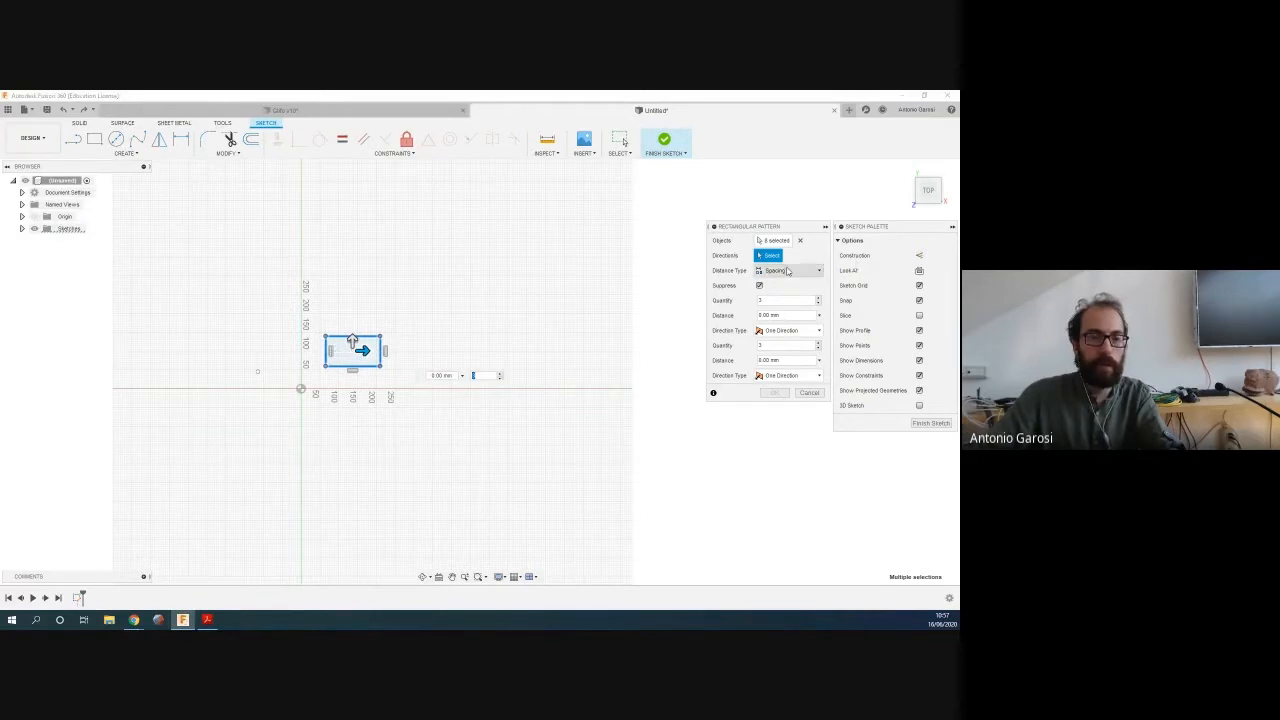
Try horizontal spacings of 10 mm and 50 mm for the rectangular pattern, keeping a quantity of 3
{"action": "left_click_drag", "start_coordinate": [770, 299], "coordinate": [725, 303]}
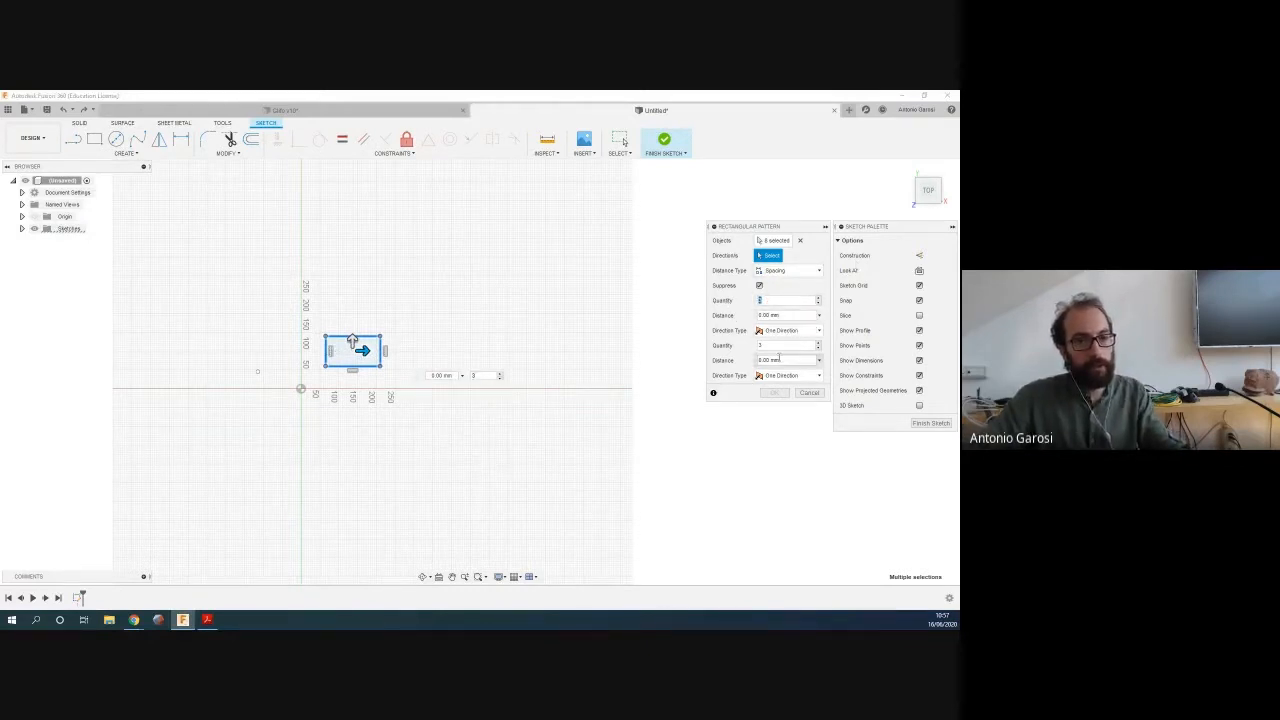
{"action": "left_click", "coordinate": [800, 316]}
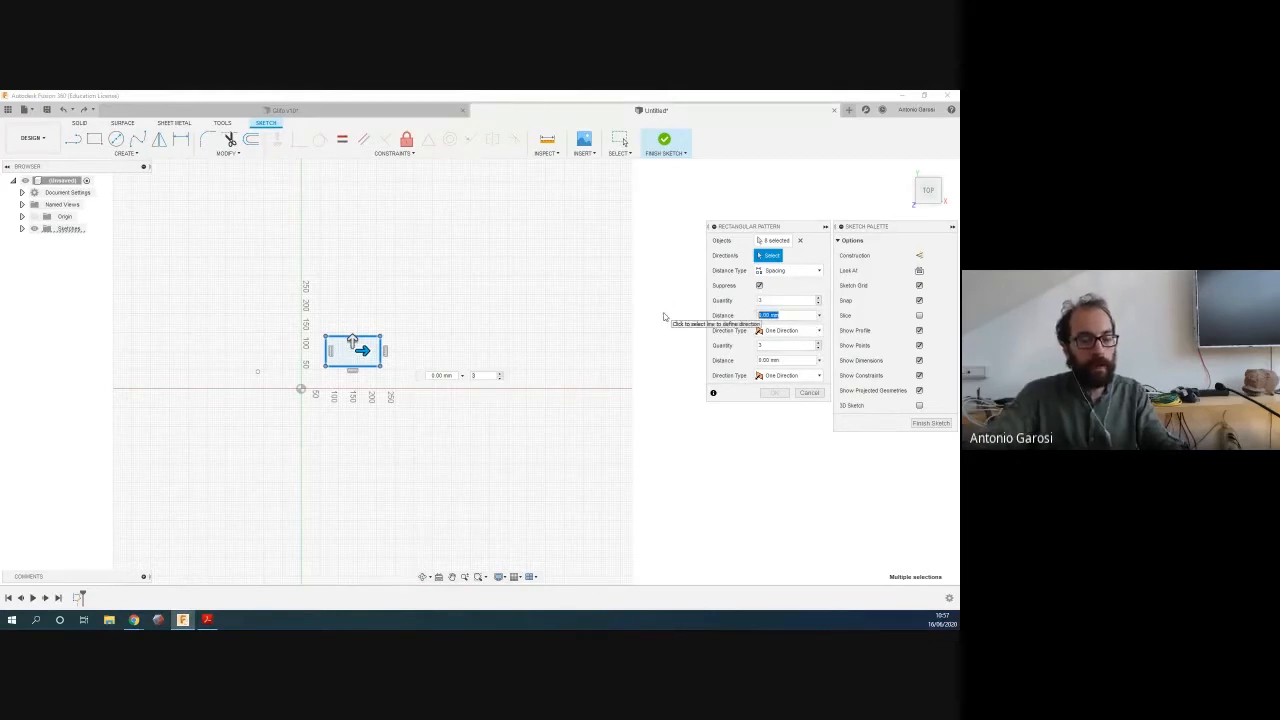
{"action": "type", "text": "10"}
{"action": "key", "text": "Tab"}
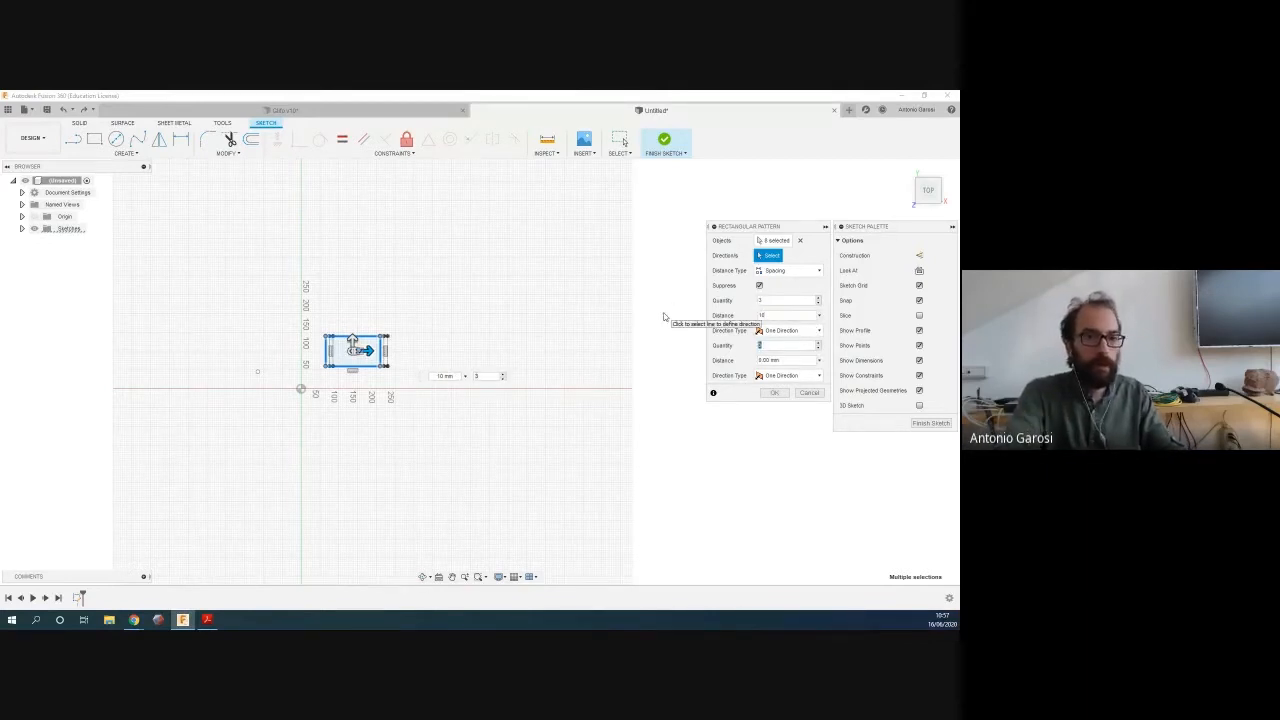
{"action": "double_click", "coordinate": [783, 315]}
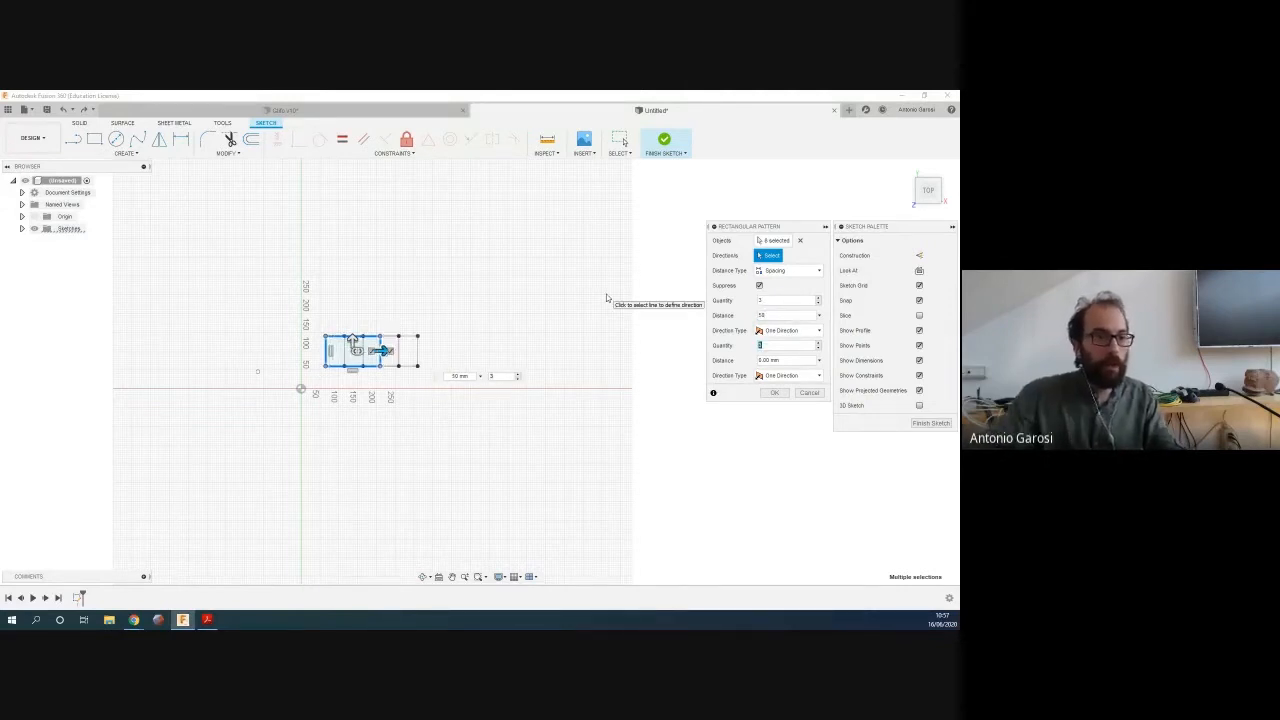
Set the vertical and horizontal pattern spacing to 100 mm each and create the rectangular pattern
{"action": "left_click", "coordinate": [789, 345]}
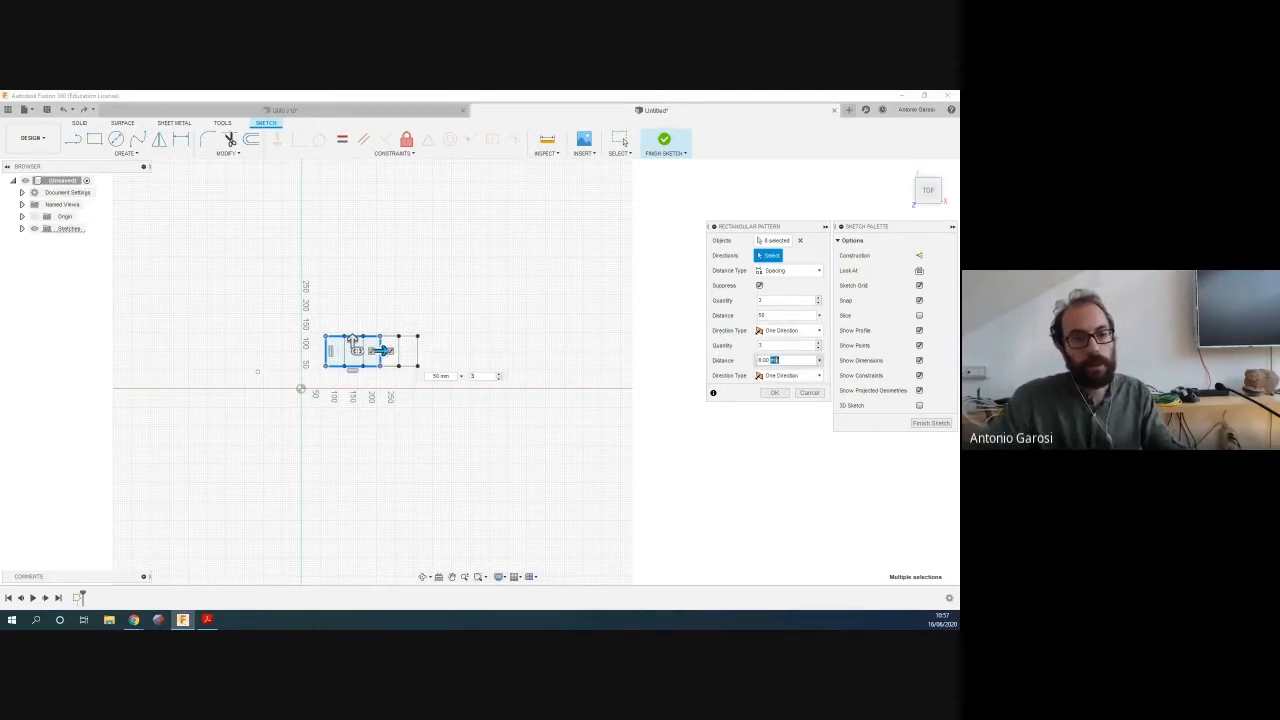
{"action": "left_click", "coordinate": [768, 360]}
{"action": "type", "text": "100"}
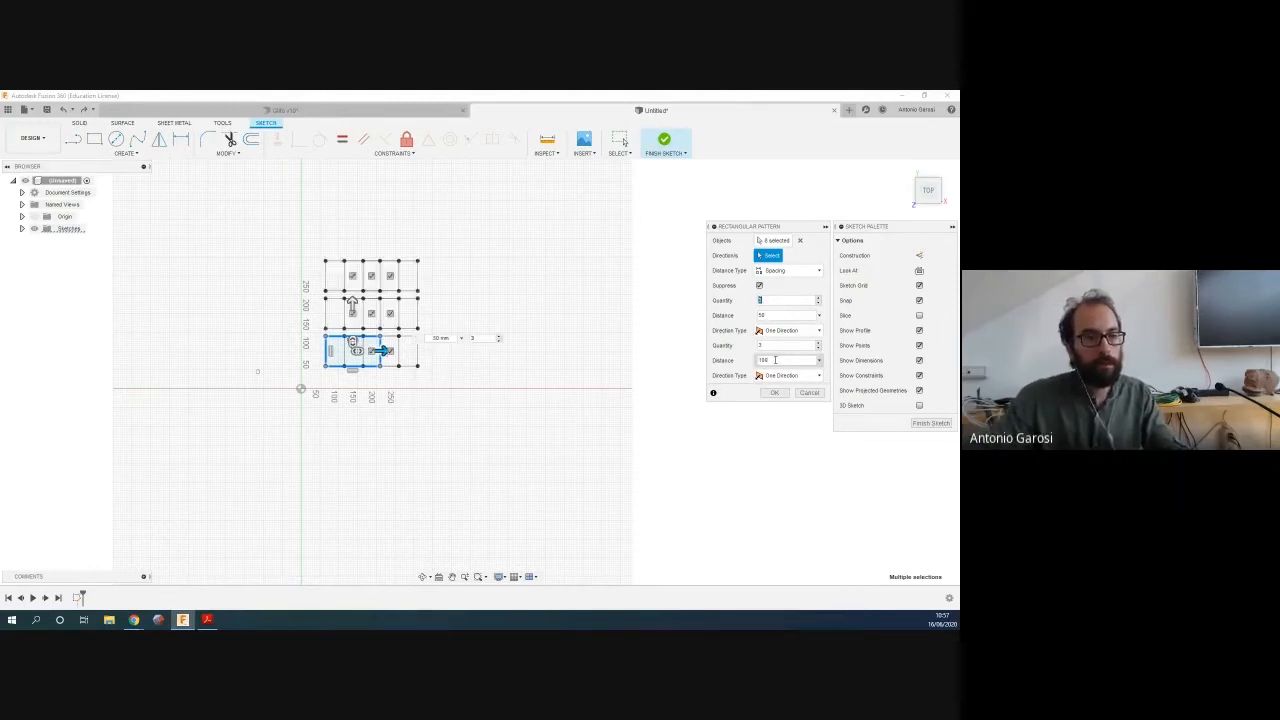
{"action": "left_click", "coordinate": [768, 315]}
{"action": "double_click", "coordinate": [769, 315]}
{"action": "type", "text": "80"}
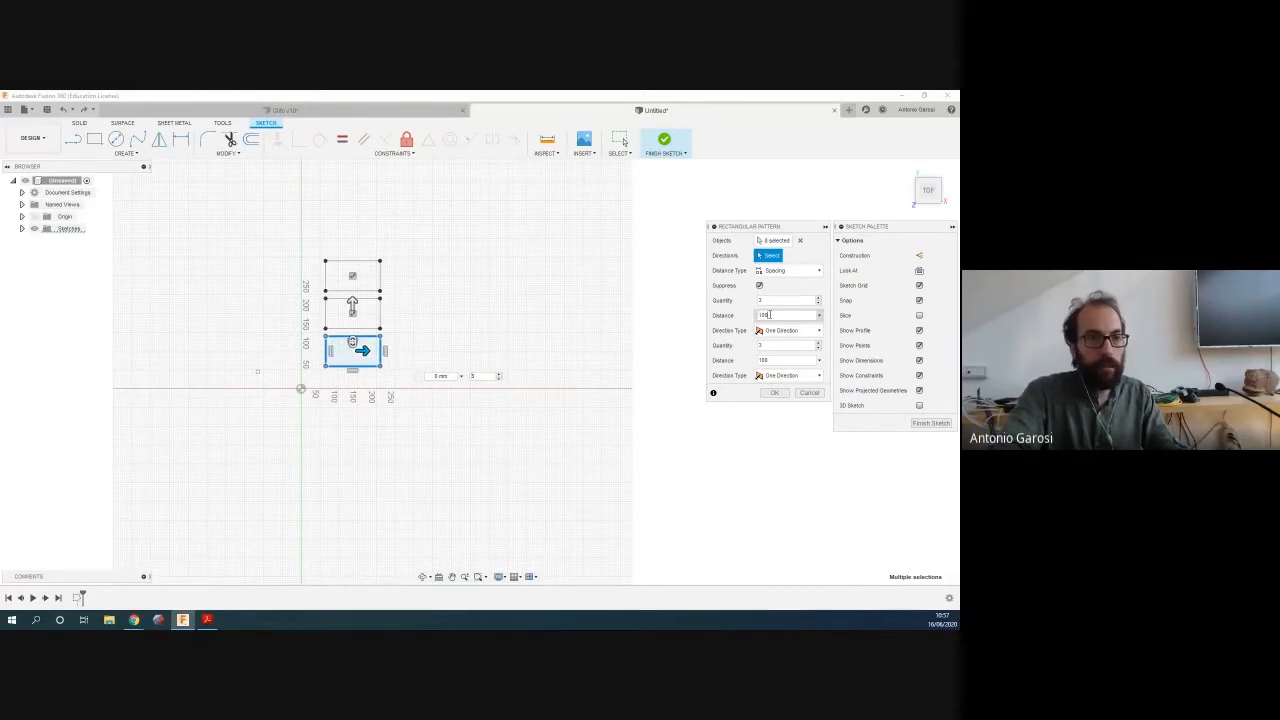
{"action": "key", "text": "Return"}
Reopen the rectangular pattern for editing, and switch its distance type to Extent and back to Spacing
{"action": "double_click", "coordinate": [374, 356]}
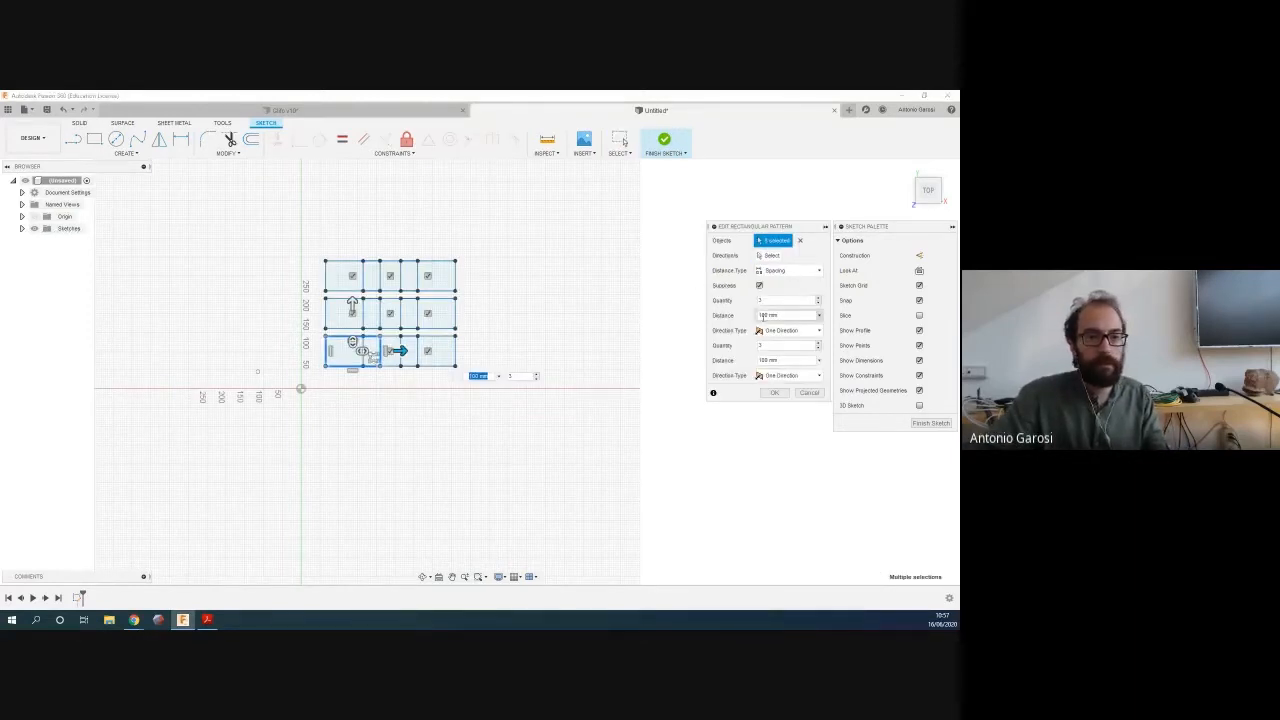
{"action": "left_click", "coordinate": [769, 271]}
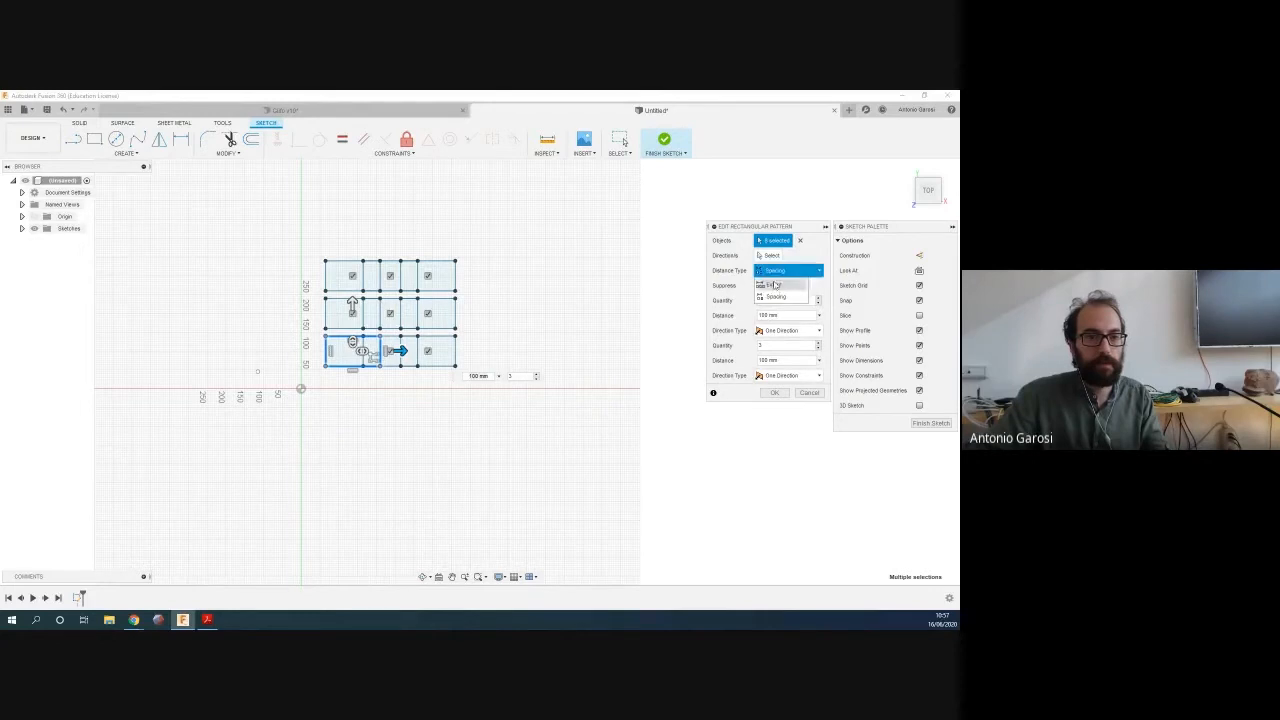
{"action": "left_click", "coordinate": [772, 285]}
{"action": "left_click", "coordinate": [785, 271]}
{"action": "left_click", "coordinate": [778, 297]}
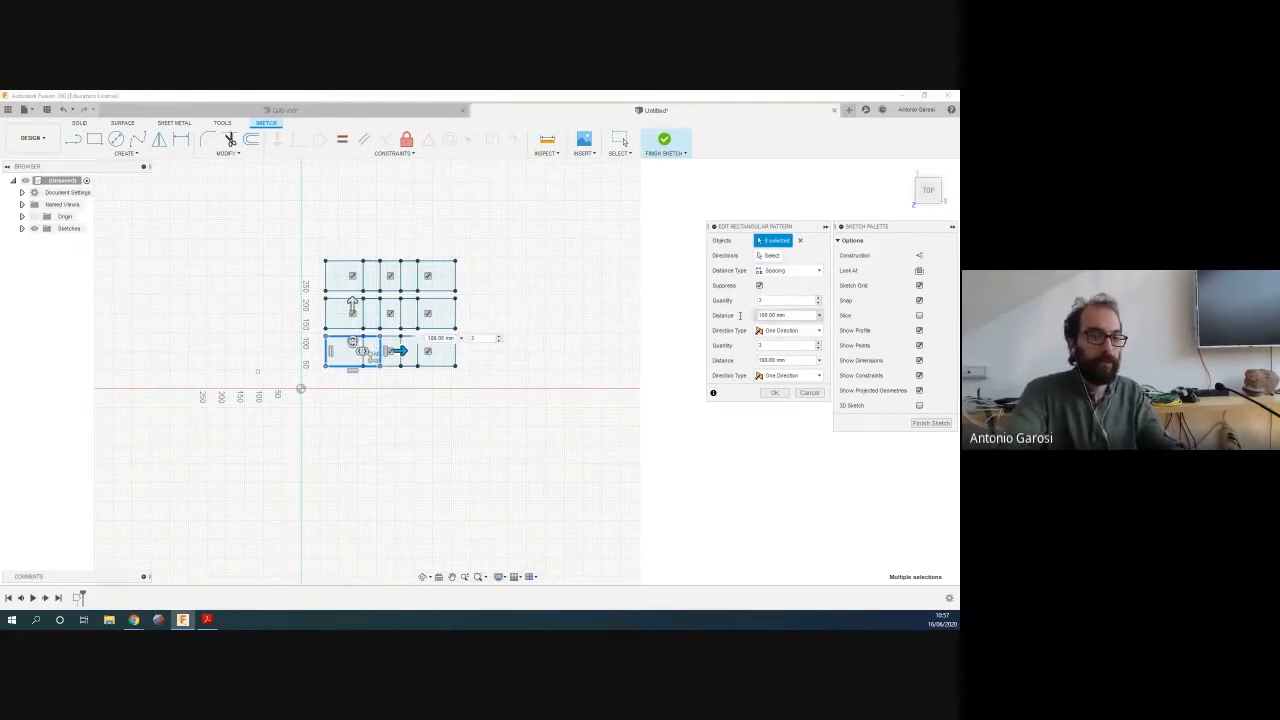
Try a horizontal pattern spacing of 150 mm, set it to 200 mm, and confirm the edited pattern
{"action": "type", "text": "150"}
{"action": "key", "text": "Tab"}
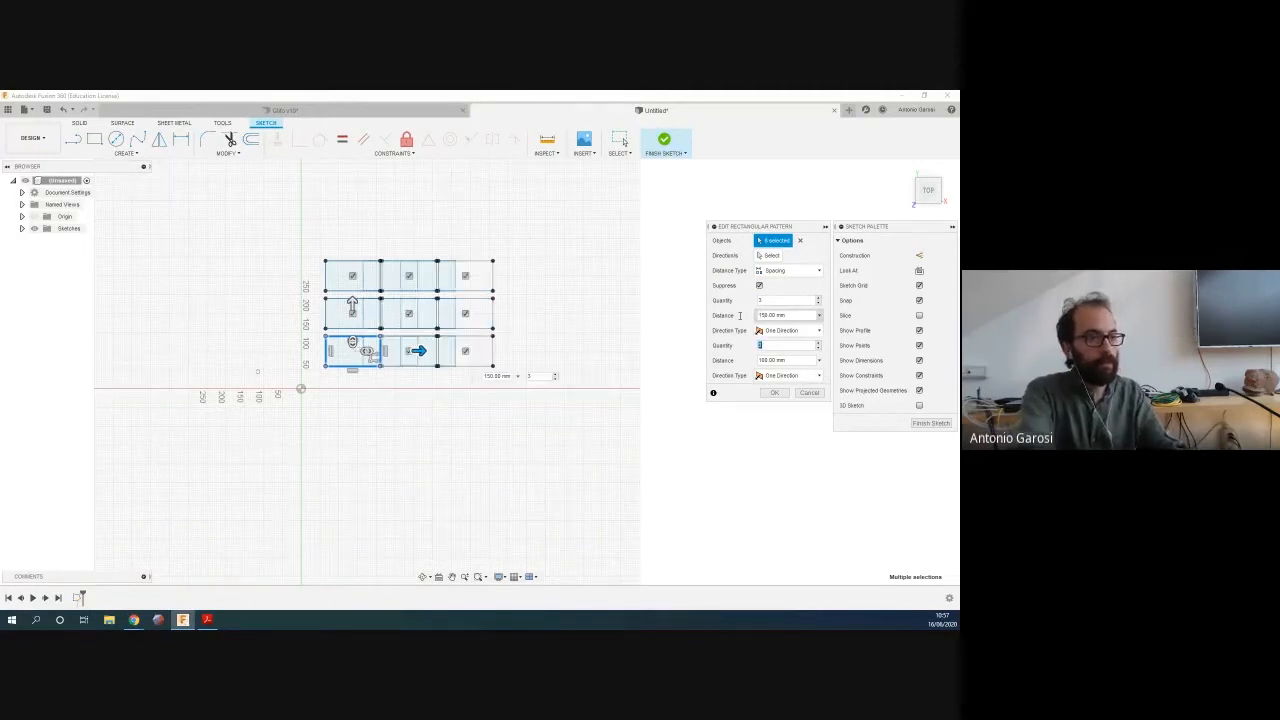
{"action": "left_click", "coordinate": [779, 315]}
{"action": "double_click", "coordinate": [771, 315]}
{"action": "type", "text": "200"}
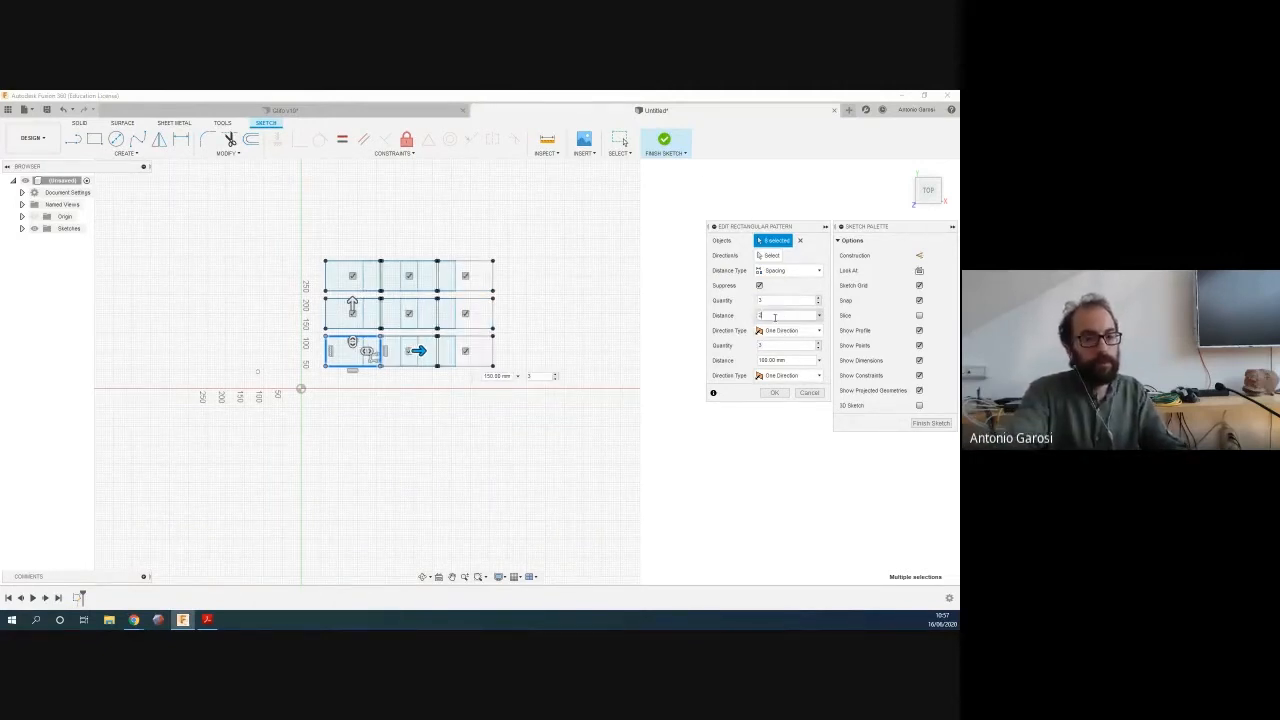
{"action": "key", "text": "Return"}
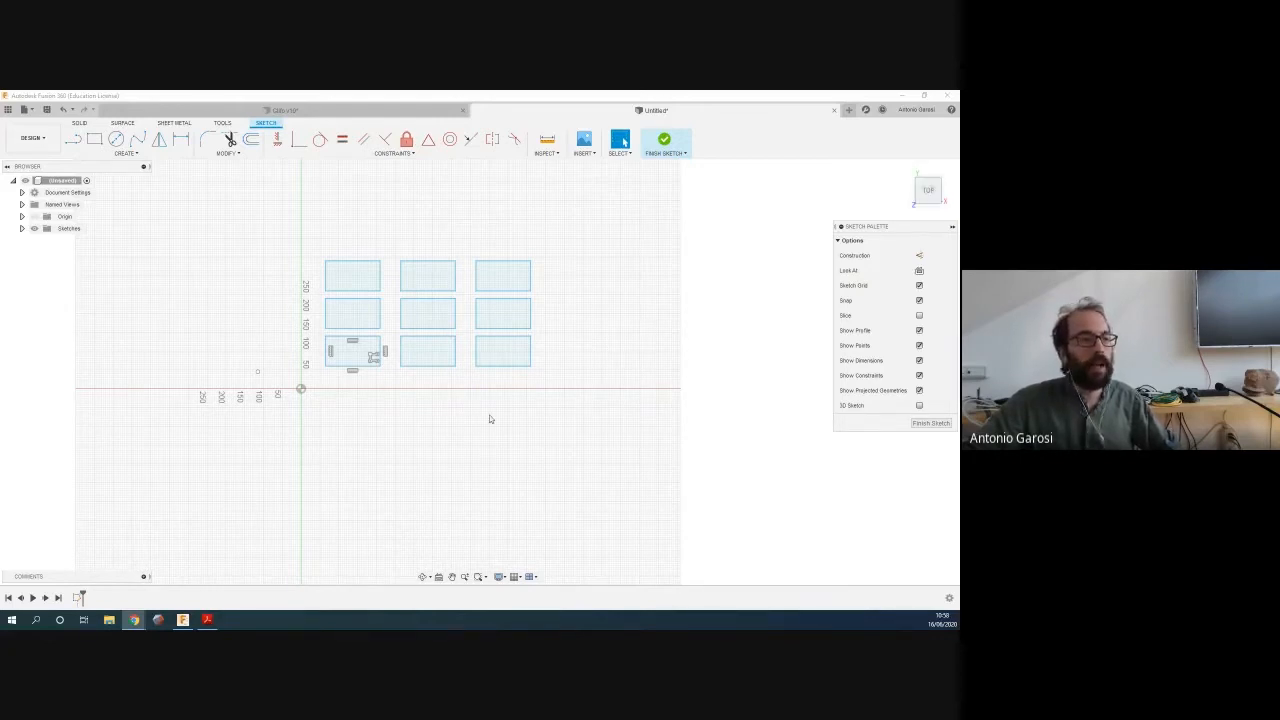
Draw a center-diameter circle above the grid of rectangles
{"action": "scroll", "coordinate": [449, 420], "scroll_direction": "up", "scroll_amount": 2}
{"action": "scroll", "coordinate": [446, 420], "scroll_direction": "down", "scroll_amount": 5}
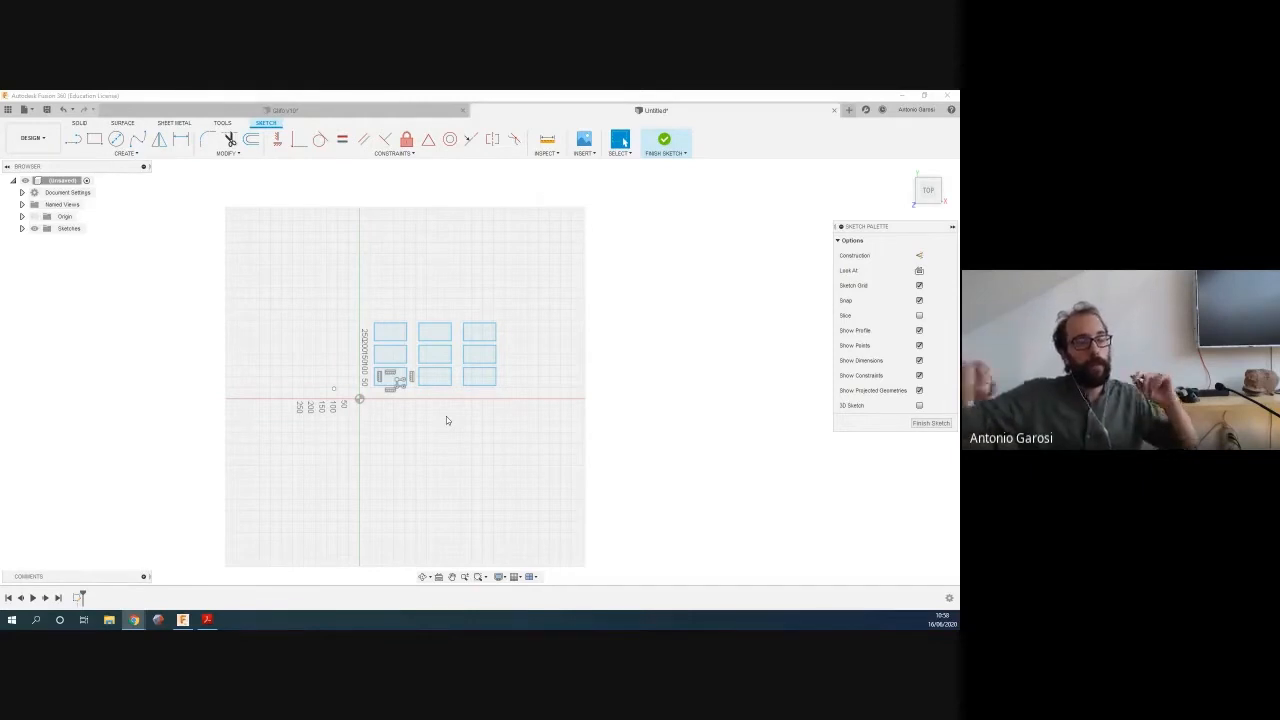
{"action": "left_click", "coordinate": [479, 333]}
{"action": "left_click", "coordinate": [453, 283]}
{"action": "left_click", "coordinate": [116, 139]}
{"action": "left_click", "coordinate": [404, 233]}
{"action": "left_click", "coordinate": [442, 249]}
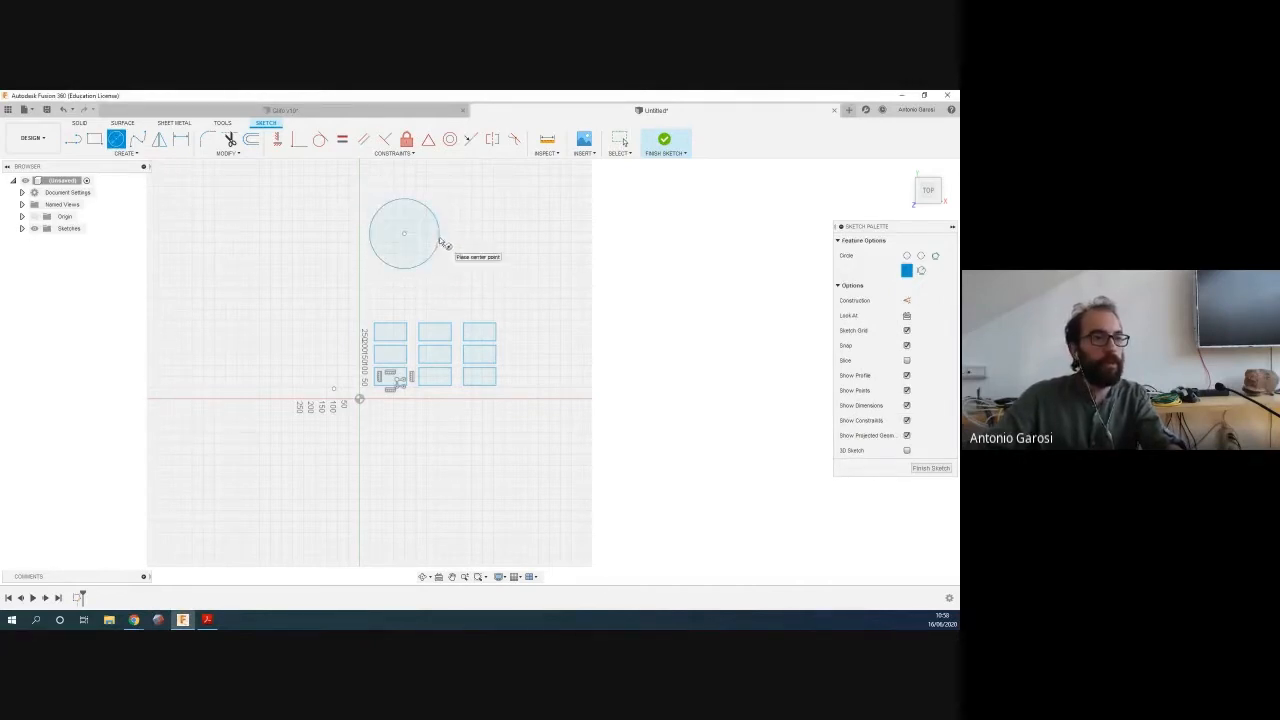
{"action": "key", "text": "Escape"}
Delete the patterned rectangles and the sketch point, leaving only the circle, and finish the sketch
{"action": "left_click_drag", "start_coordinate": [320, 296], "coordinate": [540, 436]}
{"action": "key", "text": "Delete"}
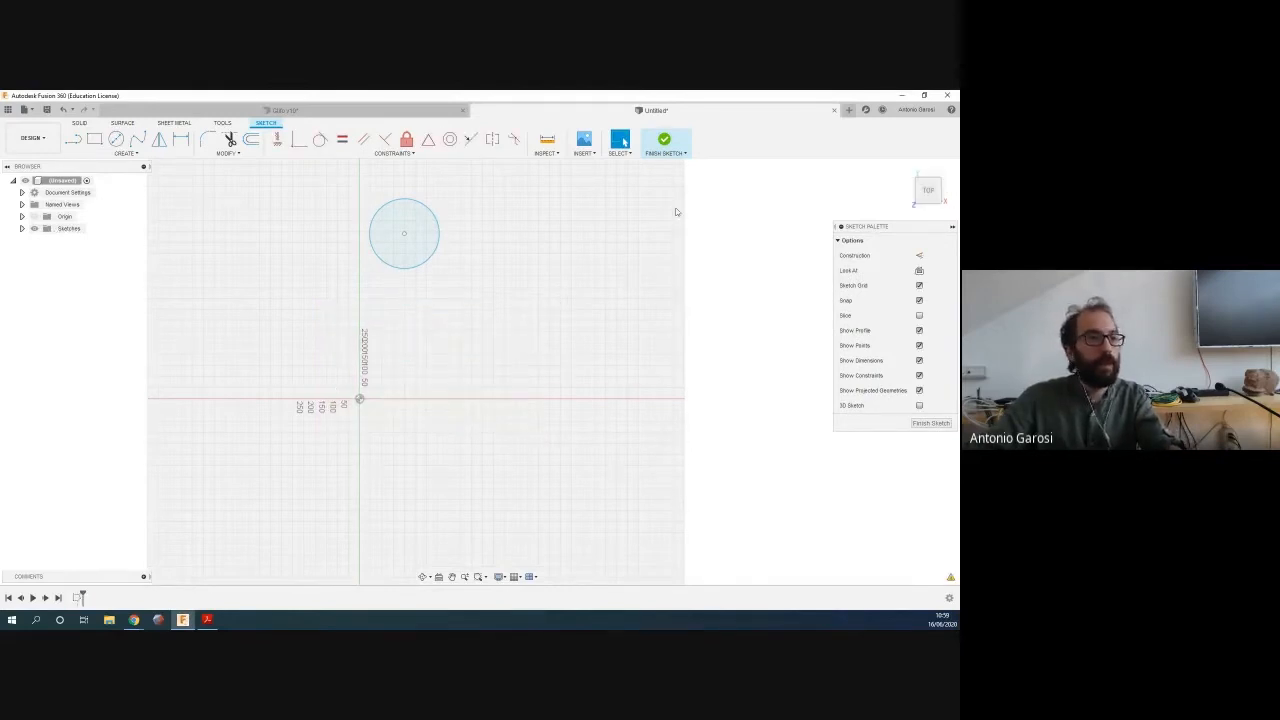
{"action": "left_click", "coordinate": [664, 139]}
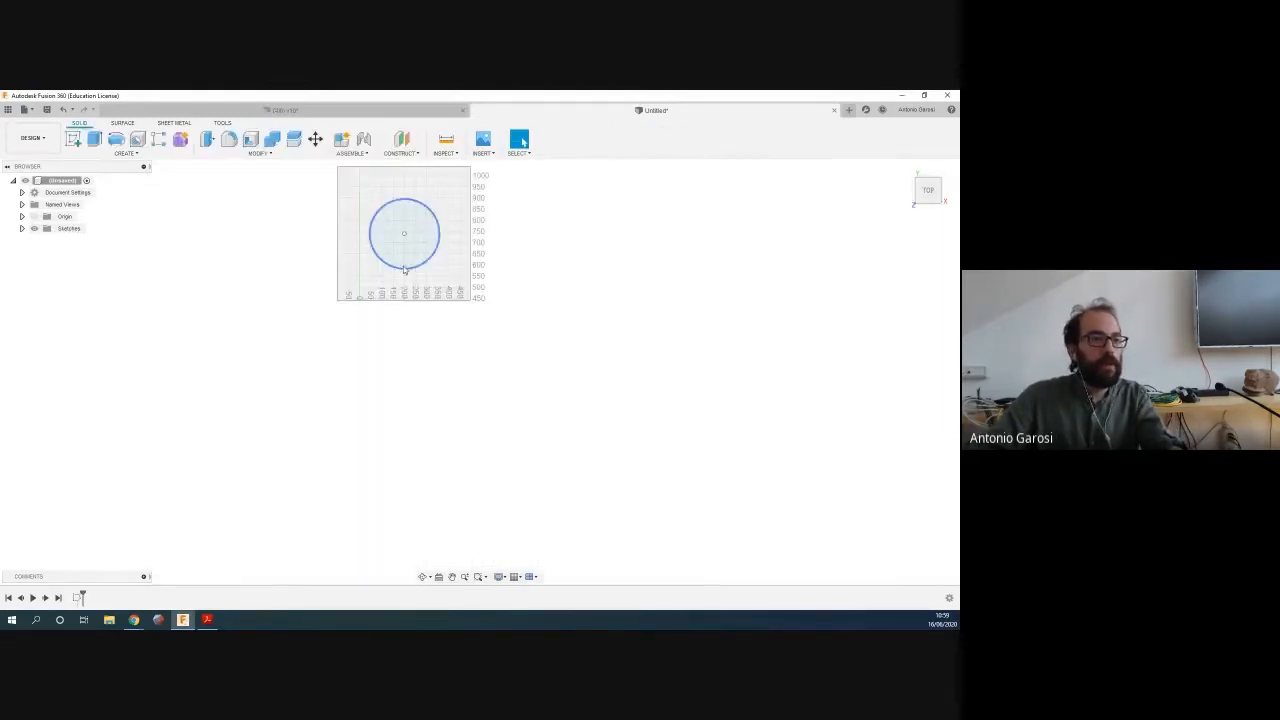
Extrude the circle 10 mm to one side as a new body
{"action": "left_click", "coordinate": [97, 140]}
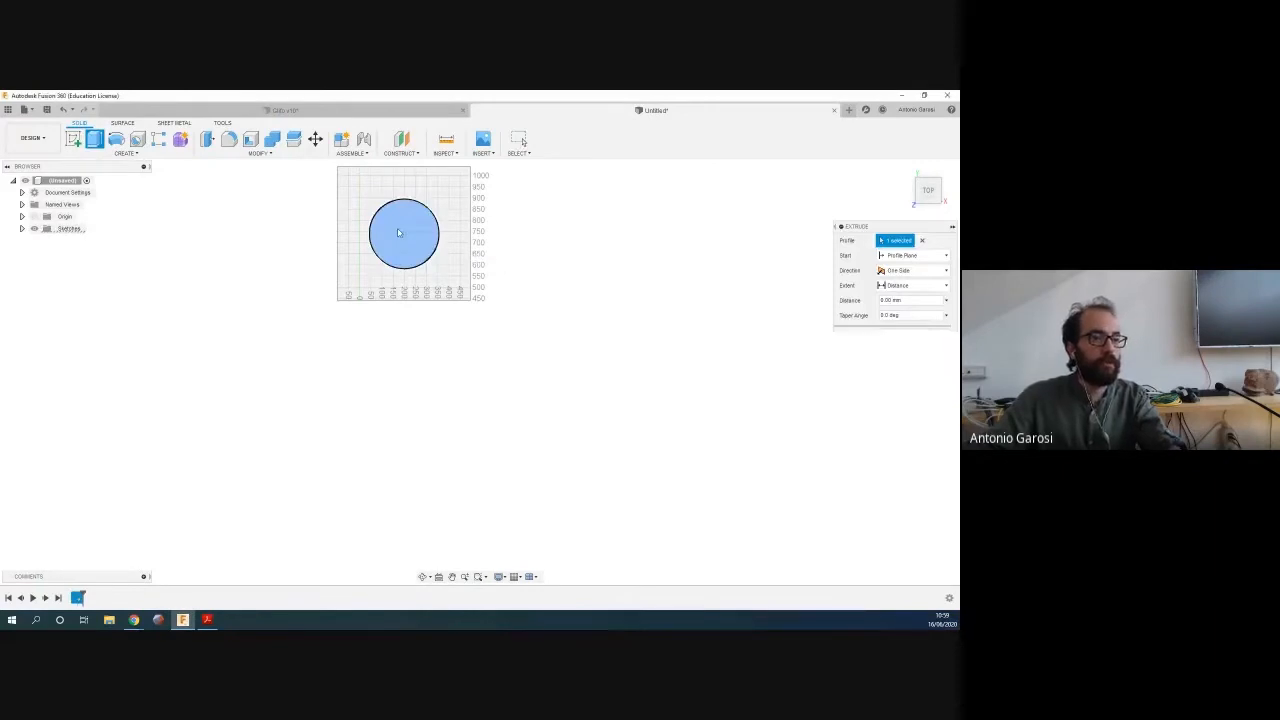
{"action": "left_click", "coordinate": [449, 380]}
{"action": "middle_click_drag", "start_coordinate": [449, 380], "coordinate": [429, 326], "text": "shift"}
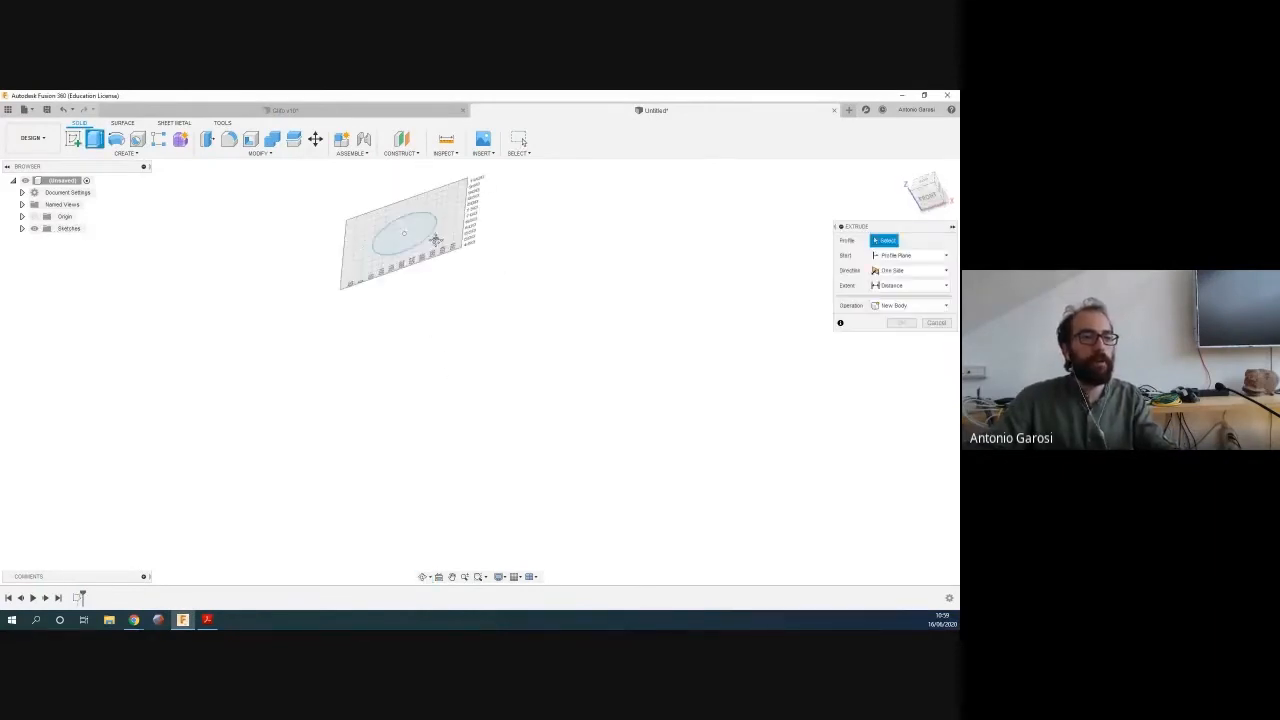
{"action": "middle_click_drag", "start_coordinate": [434, 240], "coordinate": [463, 414]}
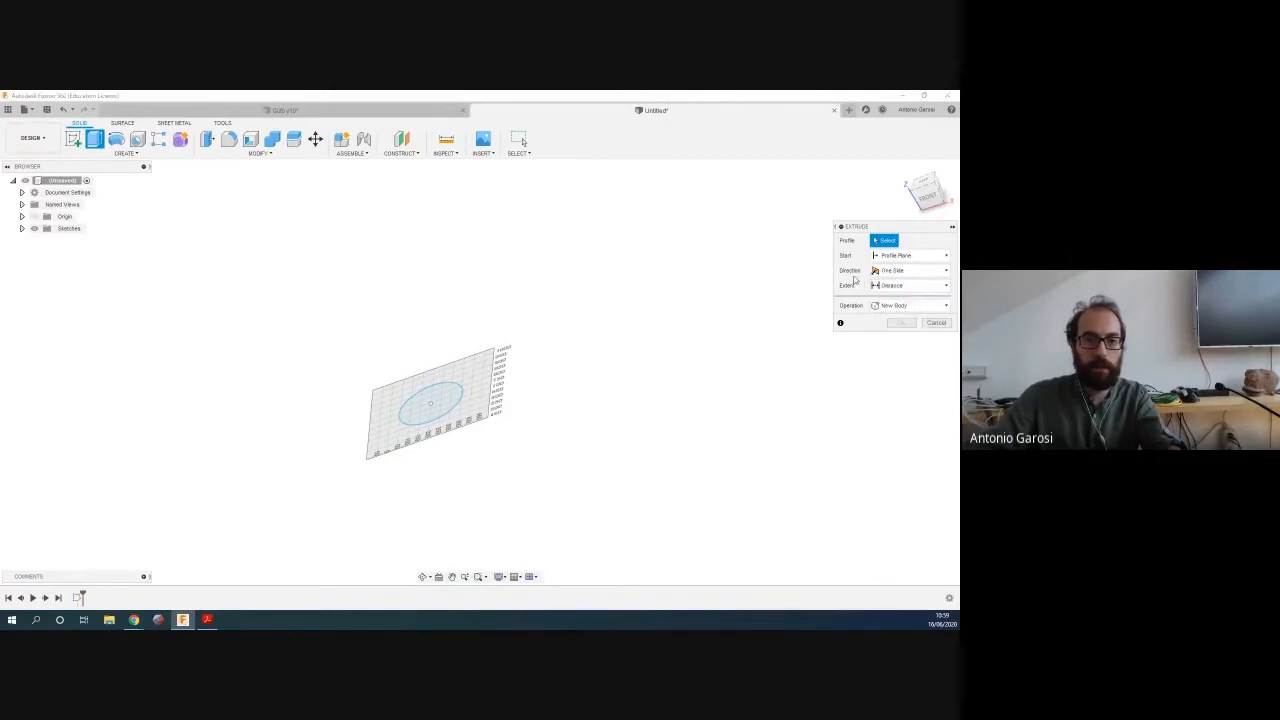
{"action": "left_click", "coordinate": [440, 402]}
{"action": "left_click_drag", "start_coordinate": [915, 301], "coordinate": [823, 311]}
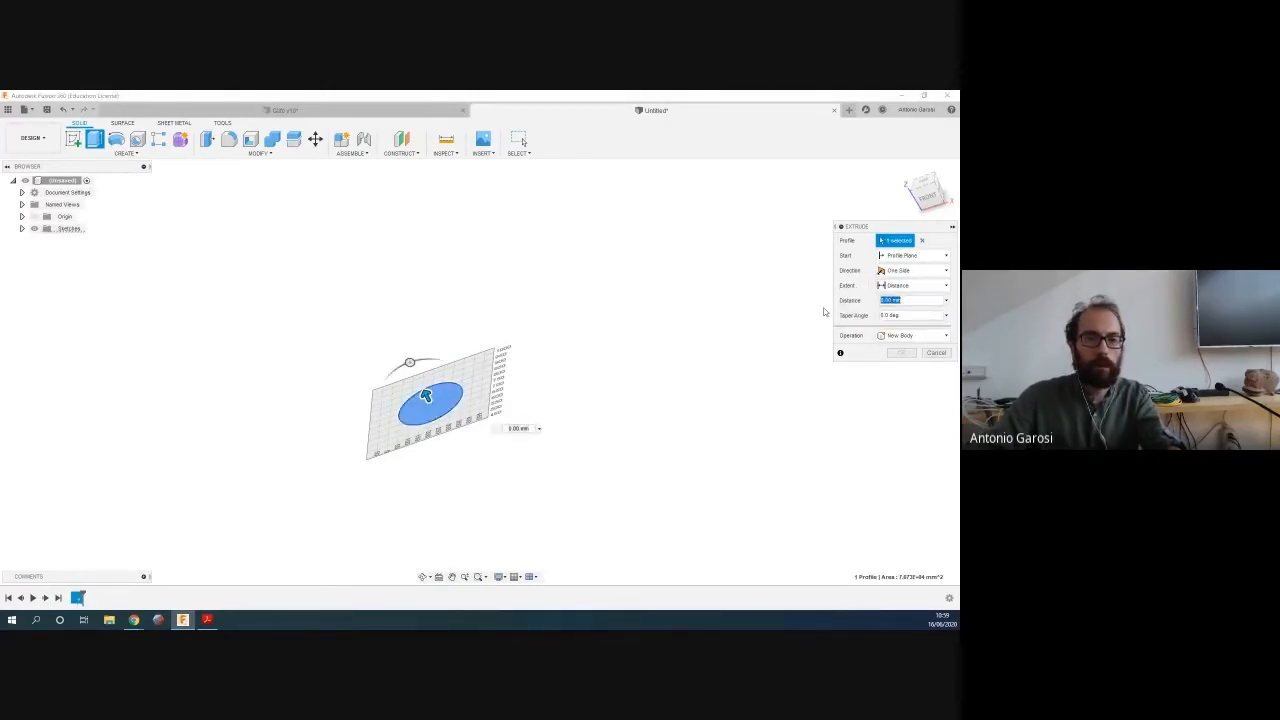
{"action": "type", "text": "10"}
{"action": "key", "text": "Return"}
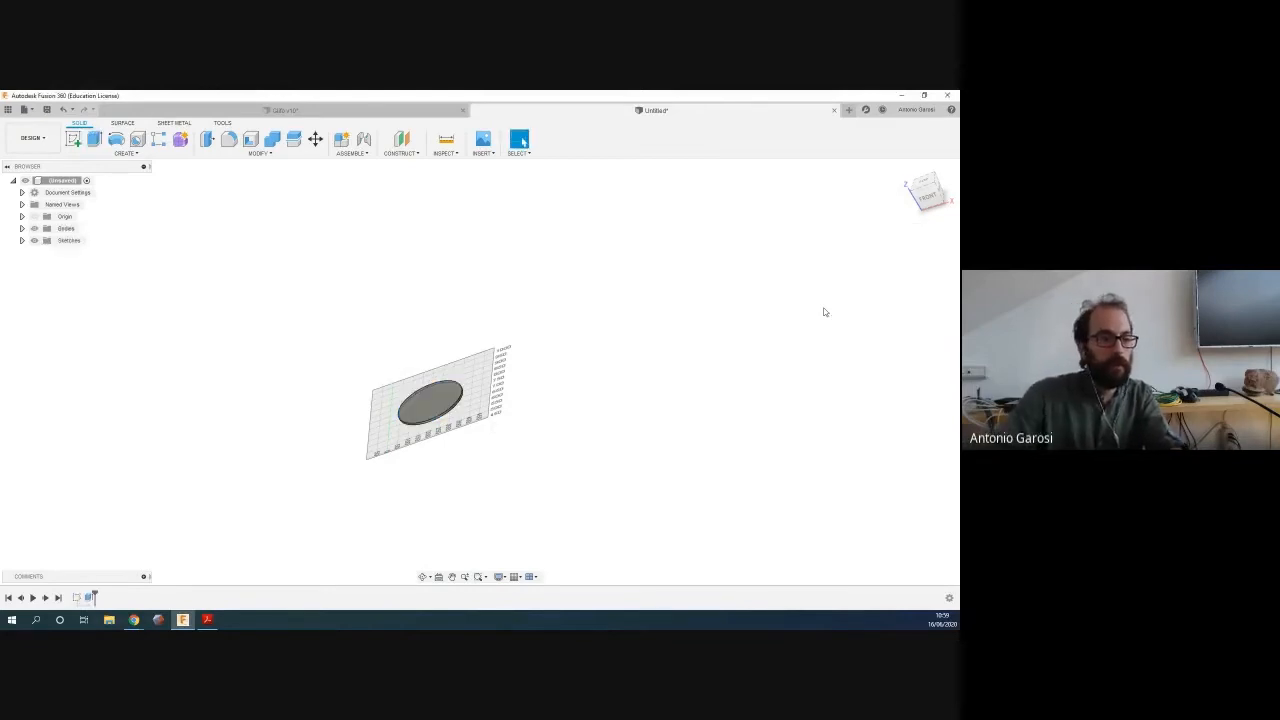
Edit the disc's extrusion feature from the design history and increase its distance to make a thicker cylinder
{"action": "left_click", "coordinate": [89, 597]}
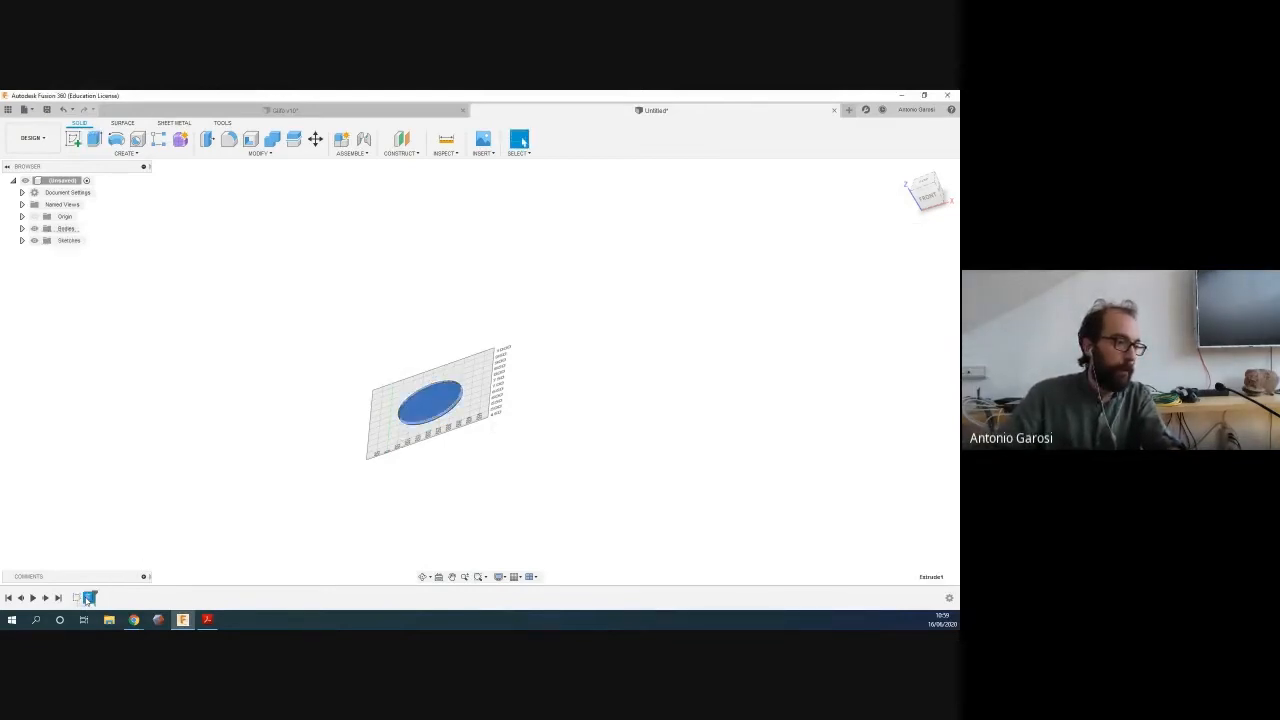
{"action": "right_click", "coordinate": [89, 597]}
{"action": "left_click", "coordinate": [113, 497]}
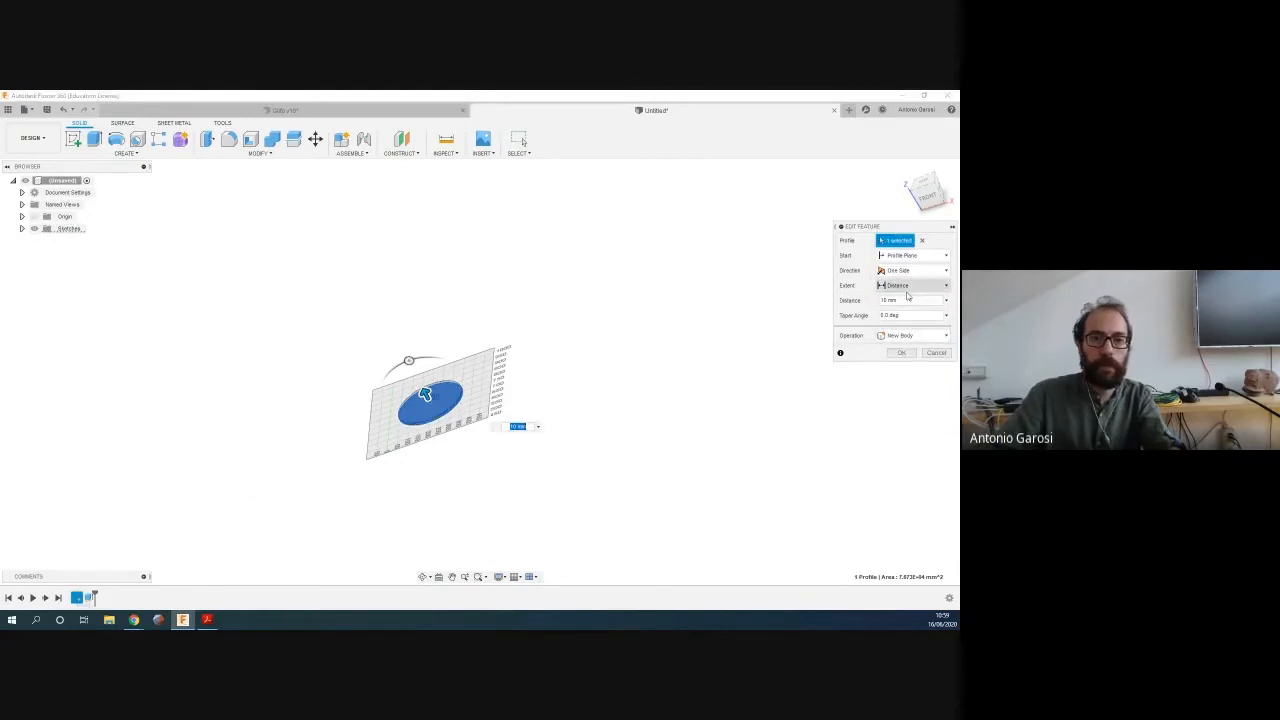
{"action": "key", "text": "Return"}
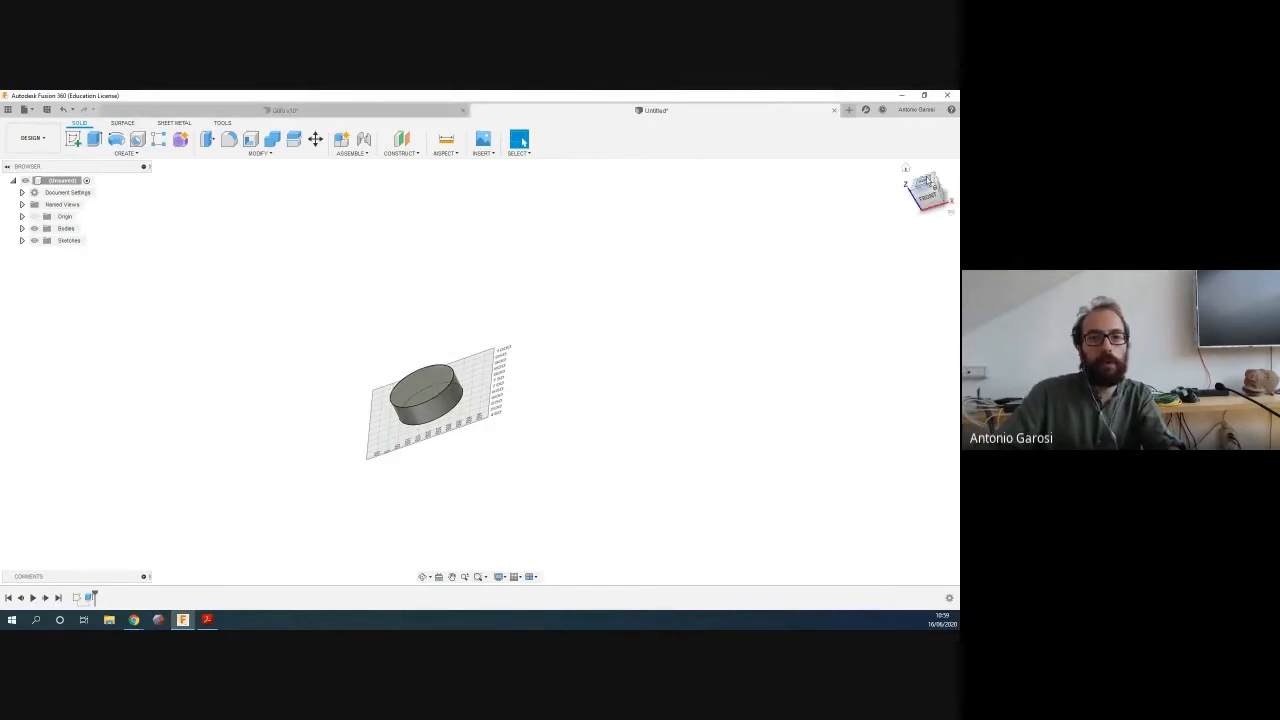
Start a sketch on the vertical front plane, draw a circle beside and above the cylinder, and finish the sketch
{"action": "left_click", "coordinate": [73, 139]}
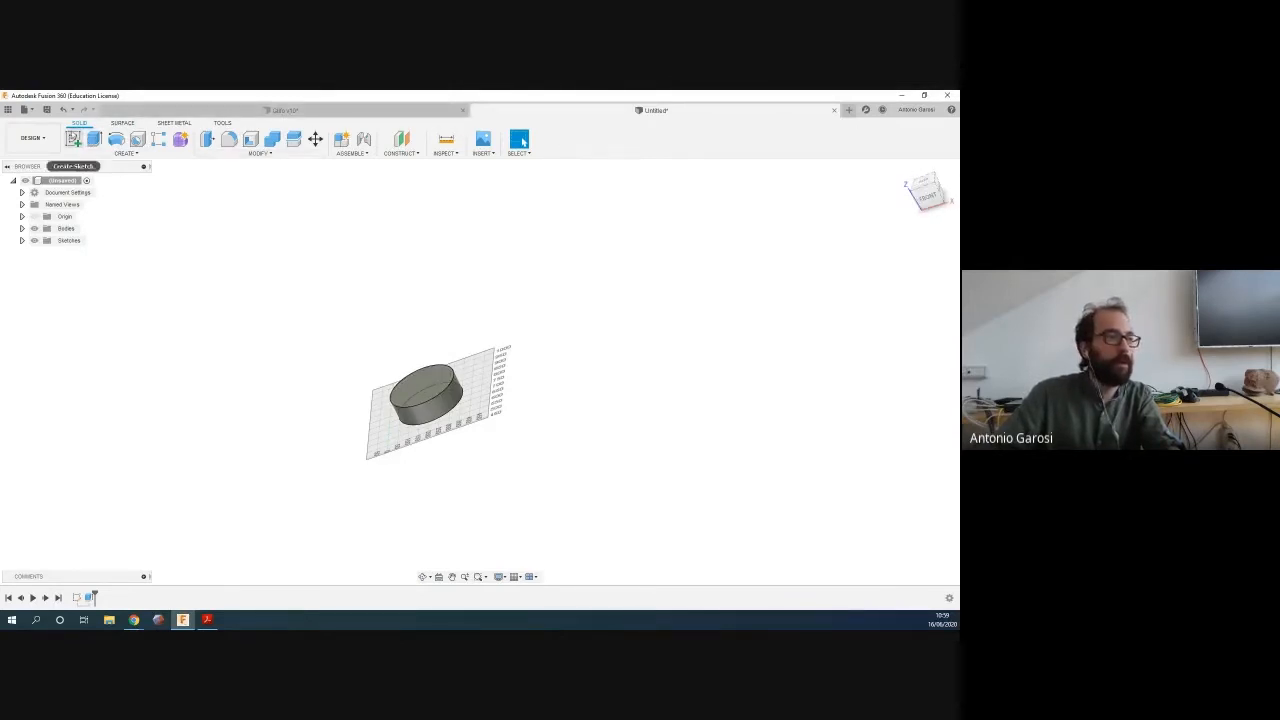
{"action": "left_click", "coordinate": [405, 468]}
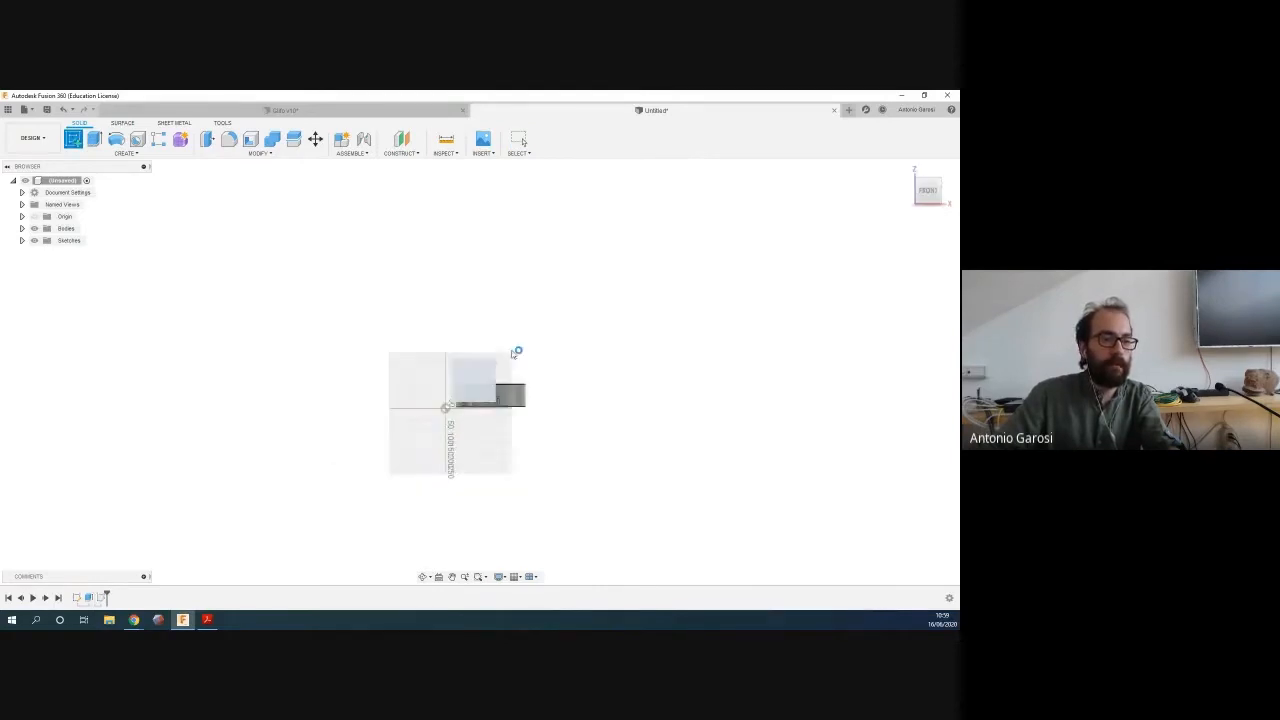
{"action": "mouse_move", "coordinate": [610, 355]}
{"action": "middle_mouse_down", "text": "shift"}
{"action": "mouse_move", "coordinate": [475, 374]}
{"action": "mouse_move", "coordinate": [455, 360]}
{"action": "middle_mouse_up", "text": "shift"}
{"action": "left_click", "coordinate": [116, 139]}
{"action": "left_click", "coordinate": [343, 366]}
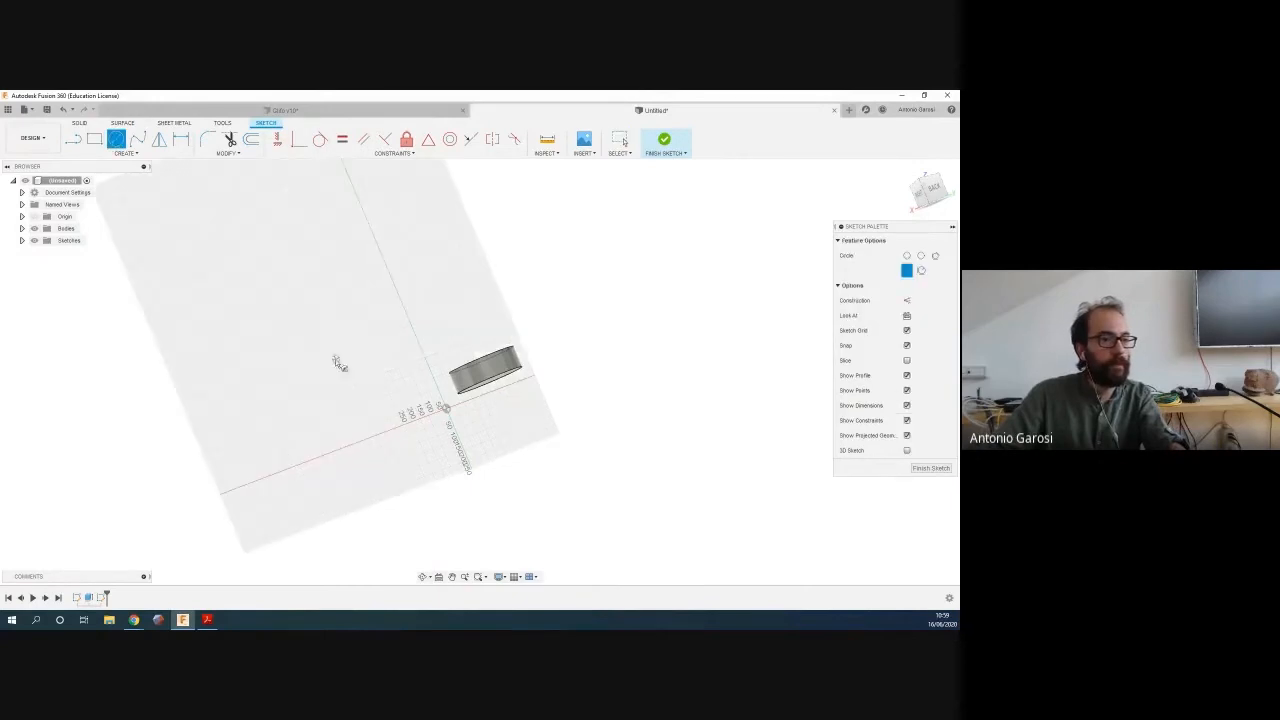
{"action": "left_click", "coordinate": [386, 391]}
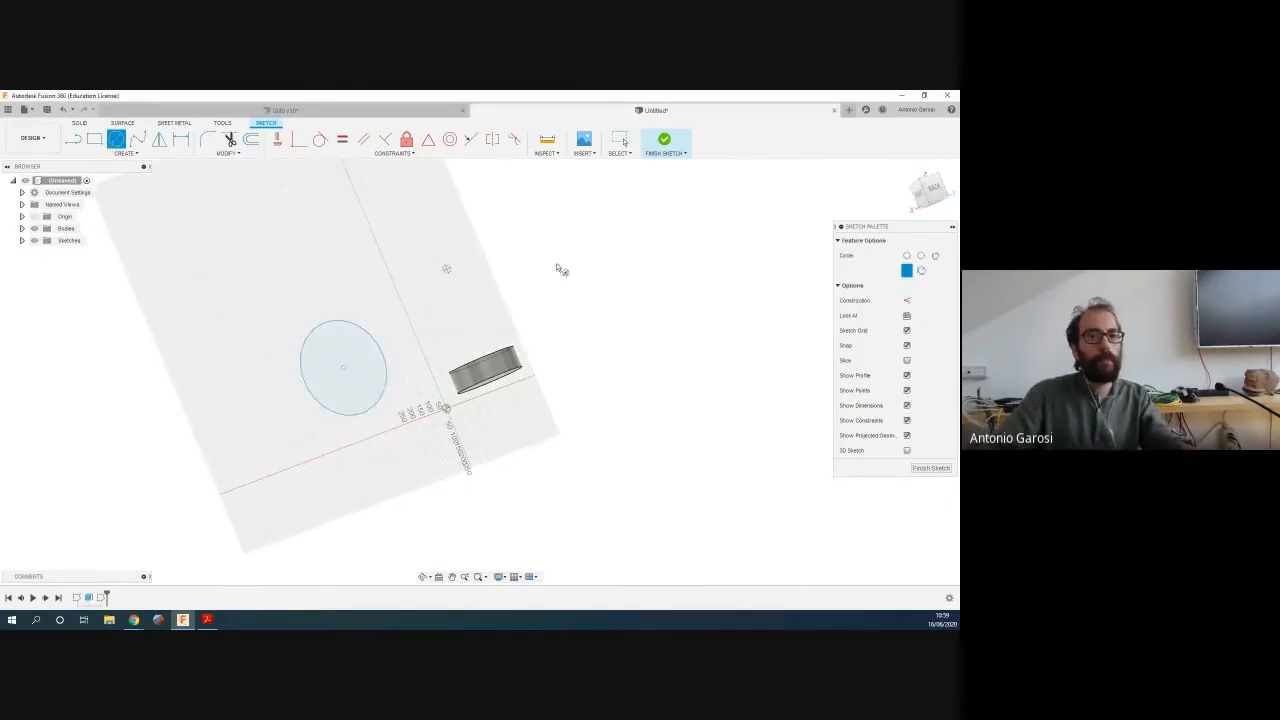
{"action": "left_click", "coordinate": [664, 139]}
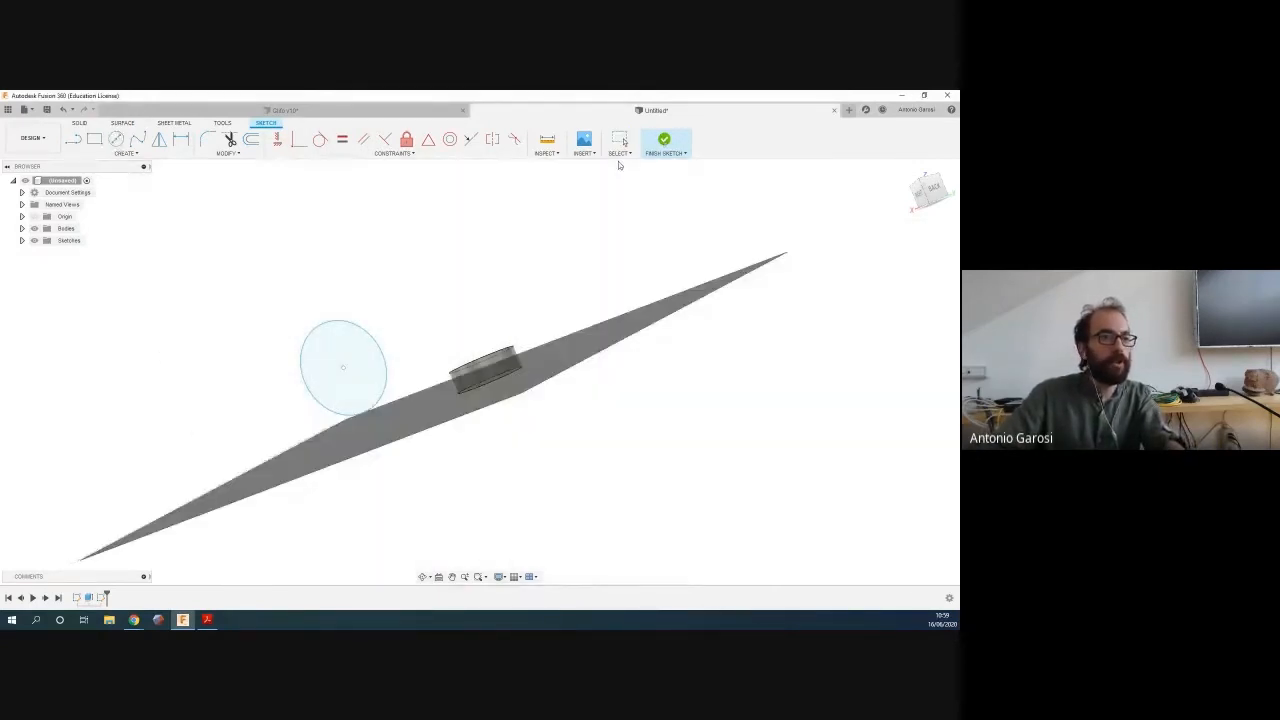
Extrude the circle on the vertical plane as a new body, and undo the extrusion to return to its sketch
{"action": "left_click", "coordinate": [94, 139]}
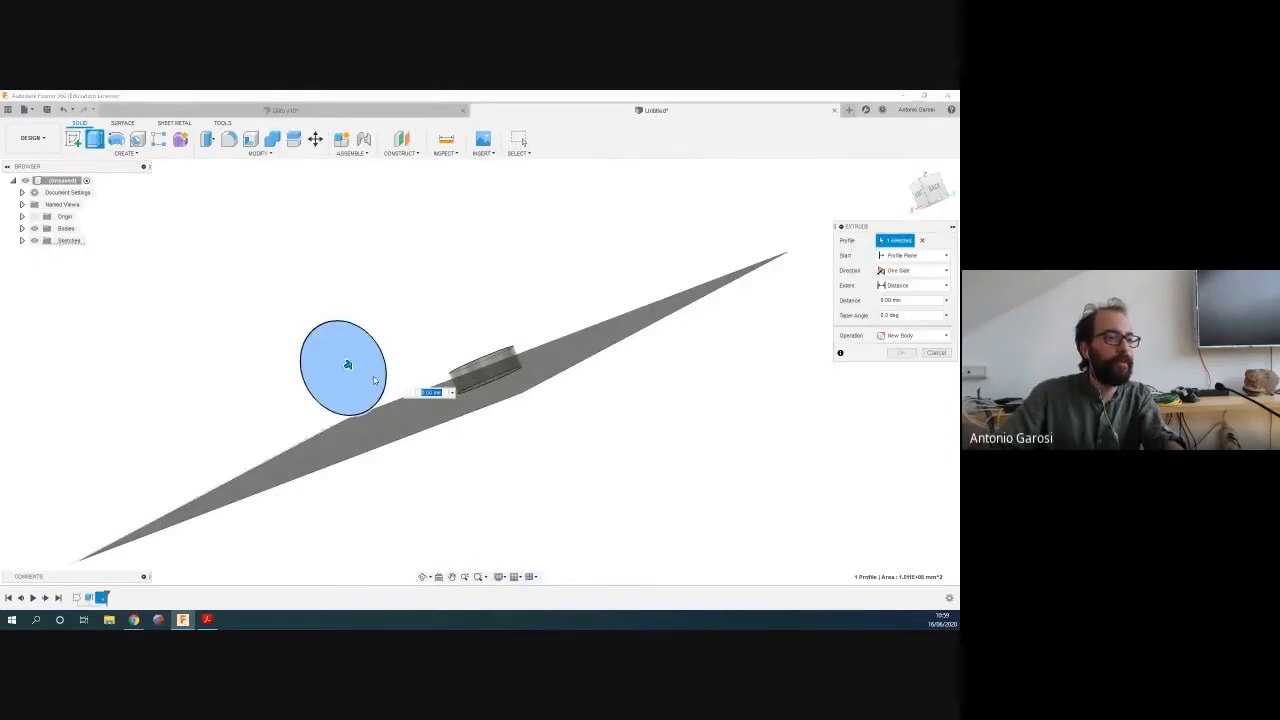
{"action": "left_click_drag", "start_coordinate": [347, 364], "coordinate": [384, 345]}
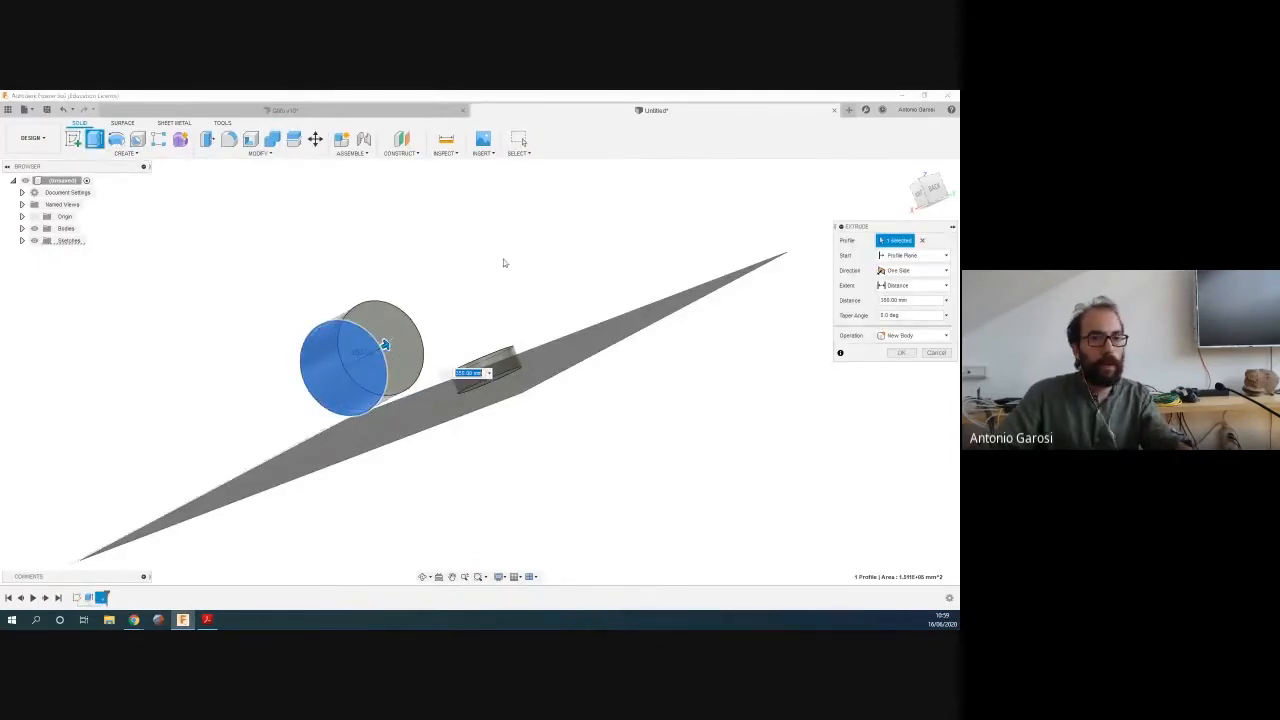
{"action": "left_click", "coordinate": [905, 355]}
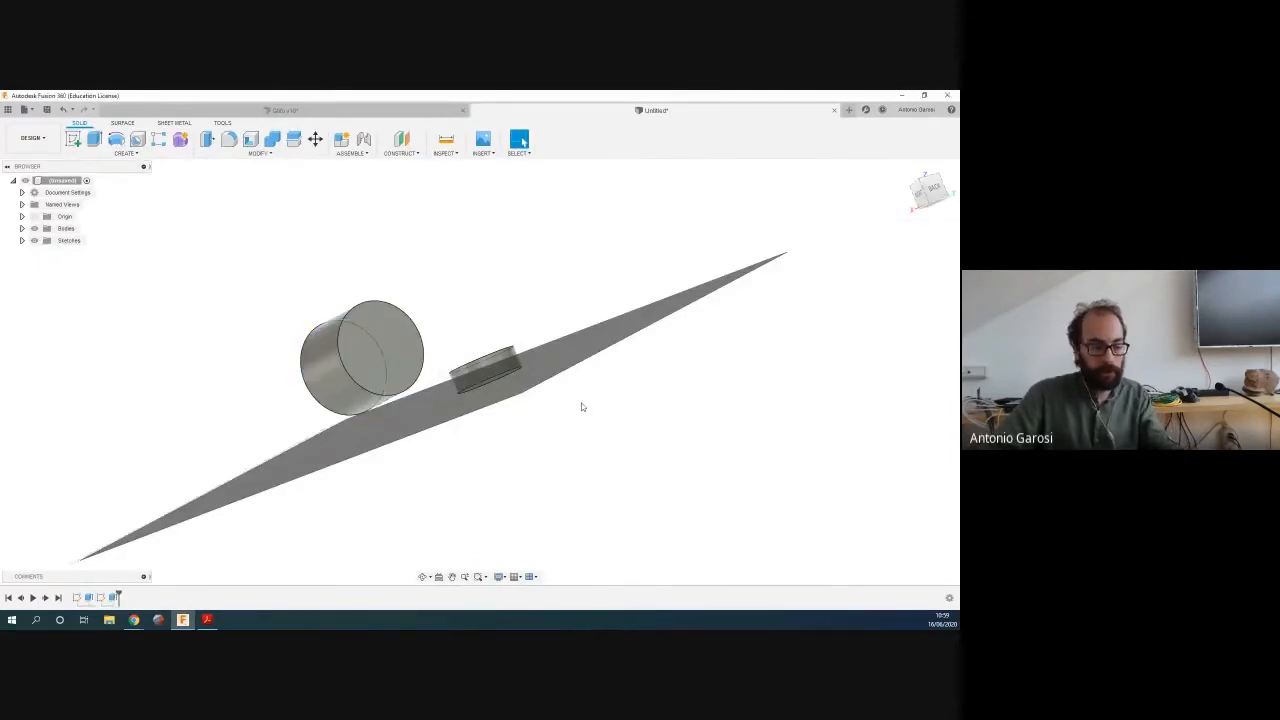
{"action": "middle_click_drag", "start_coordinate": [577, 388], "coordinate": [607, 386], "text": "shift"}
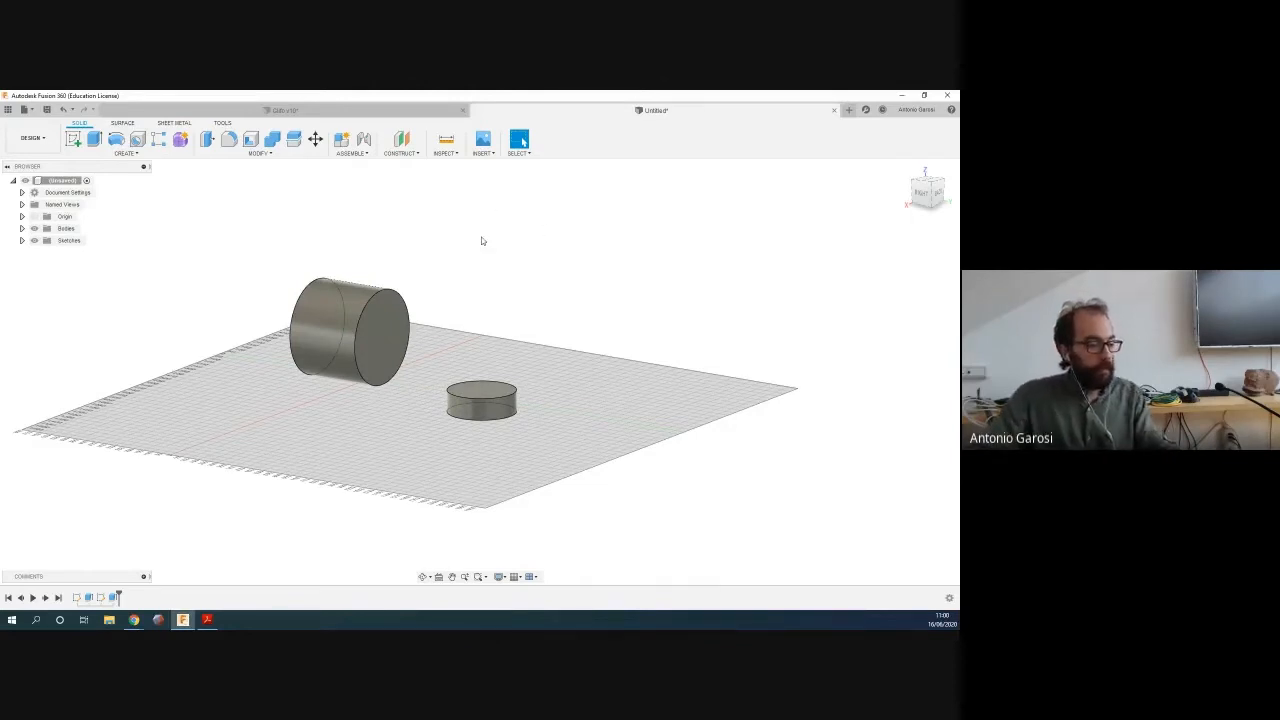
{"action": "key", "text": "ctrl+z"}
{"action": "key", "text": "ctrl+z"}
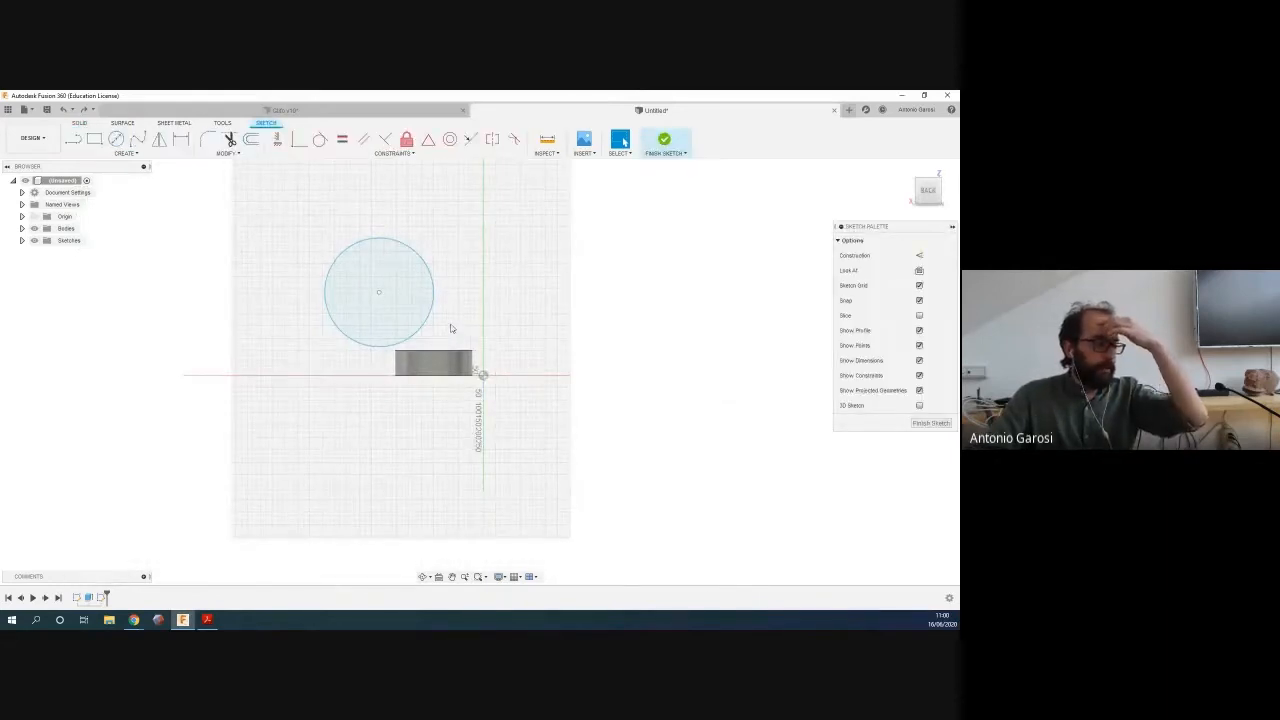
Try to delete the cylinder's extrusion and the second sketch together from the design history while the sketch is open
{"action": "left_click", "coordinate": [97, 596]}
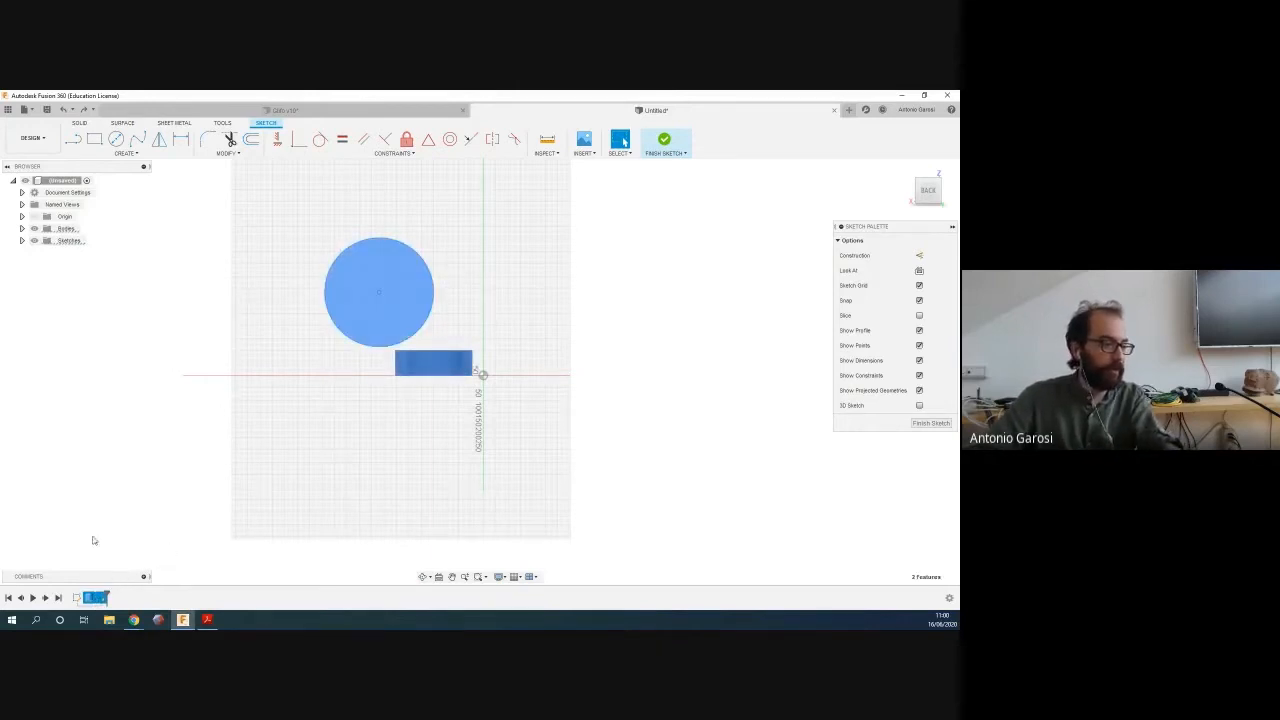
{"action": "left_click", "coordinate": [249, 420]}
{"action": "left_click", "coordinate": [87, 596]}
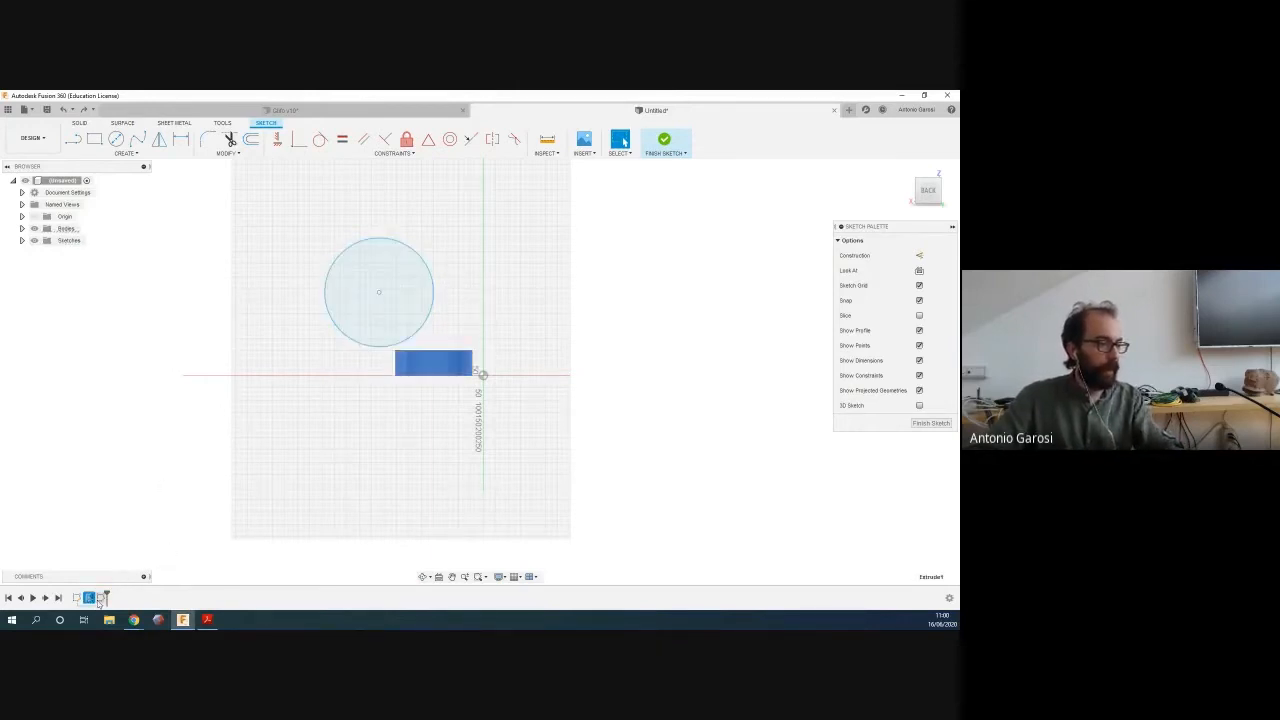
{"action": "left_click", "coordinate": [103, 596], "text": "shift"}
{"action": "right_click", "coordinate": [101, 598]}
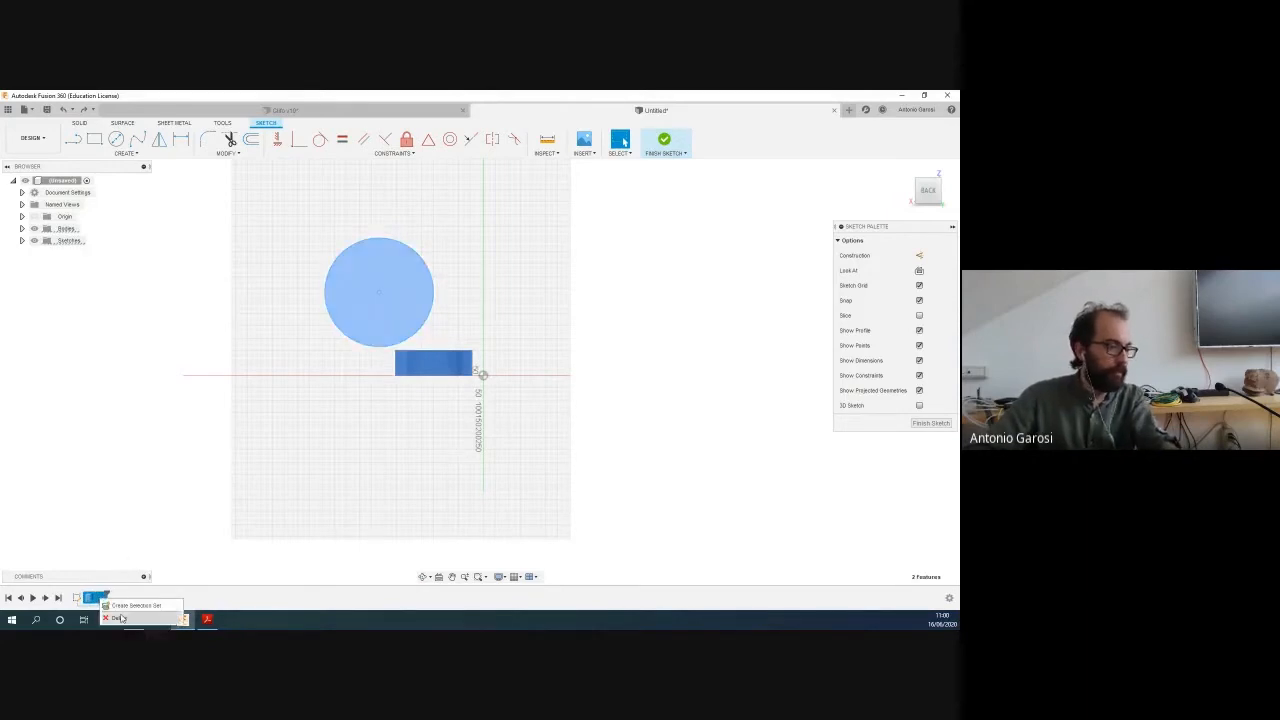
{"action": "left_click", "coordinate": [120, 617]}
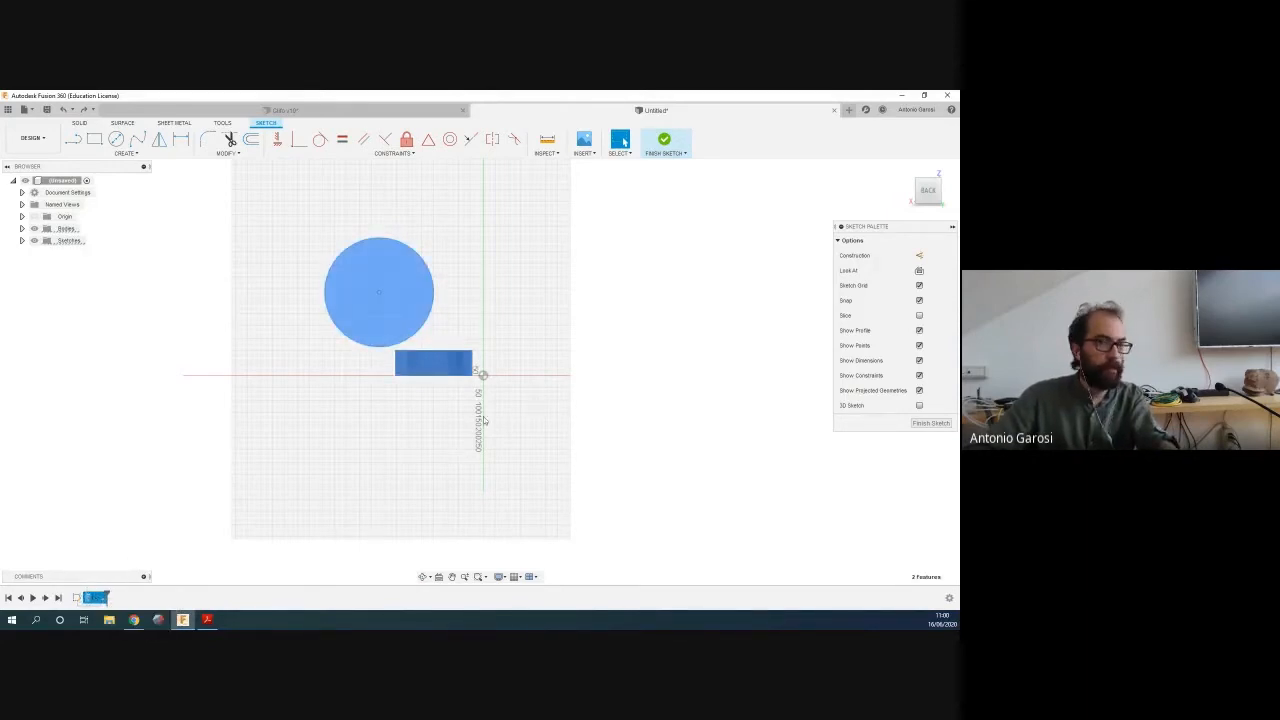
Finish the open sketch and delete the second sketch and the cylinder's extrusion from the design history
{"action": "left_click", "coordinate": [664, 141]}
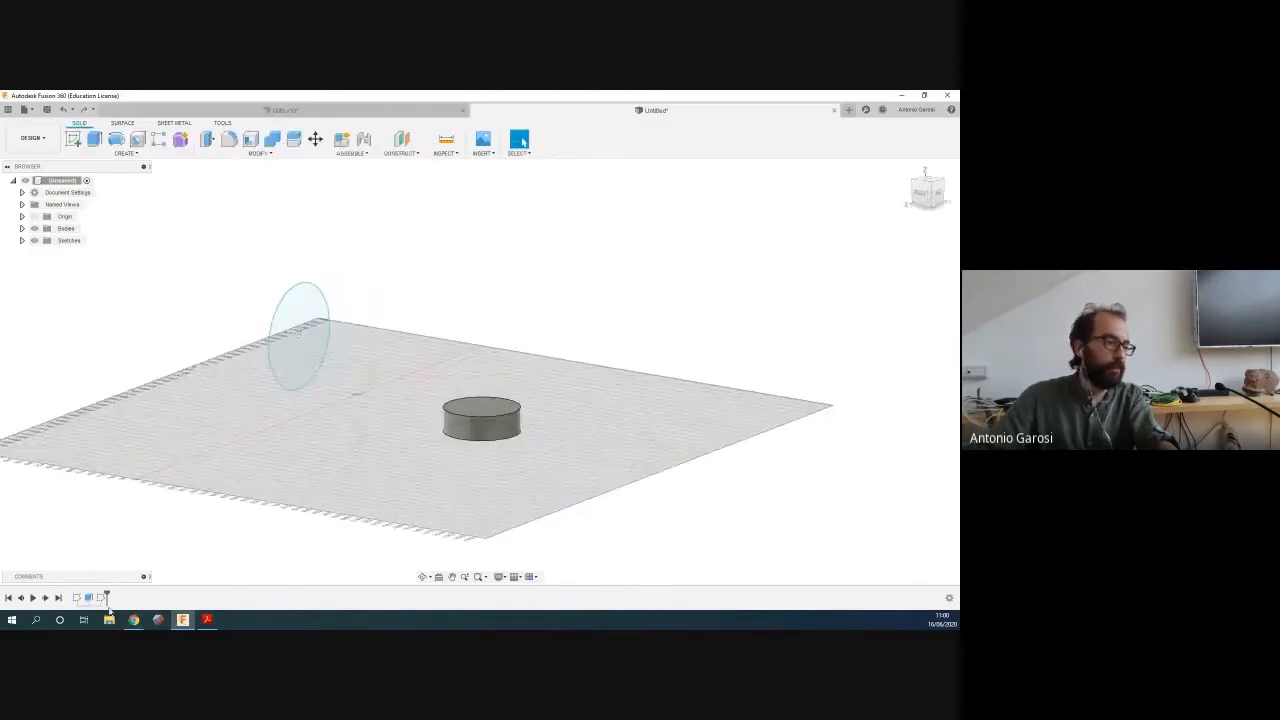
{"action": "left_click", "coordinate": [102, 598]}
{"action": "key", "text": "Delete"}
{"action": "left_click", "coordinate": [88, 599]}
{"action": "key", "text": "Delete"}
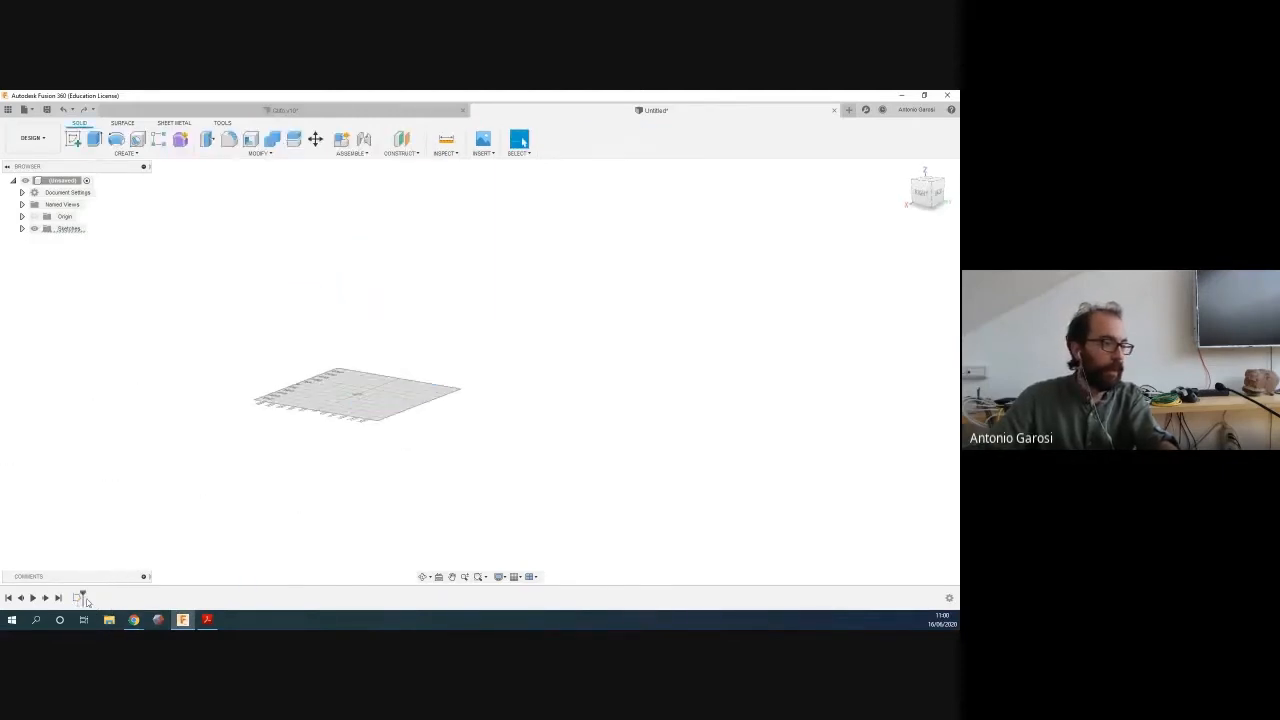
Open the remaining circle sketch for editing and look through the available sketch creation tools
{"action": "double_click", "coordinate": [79, 598]}
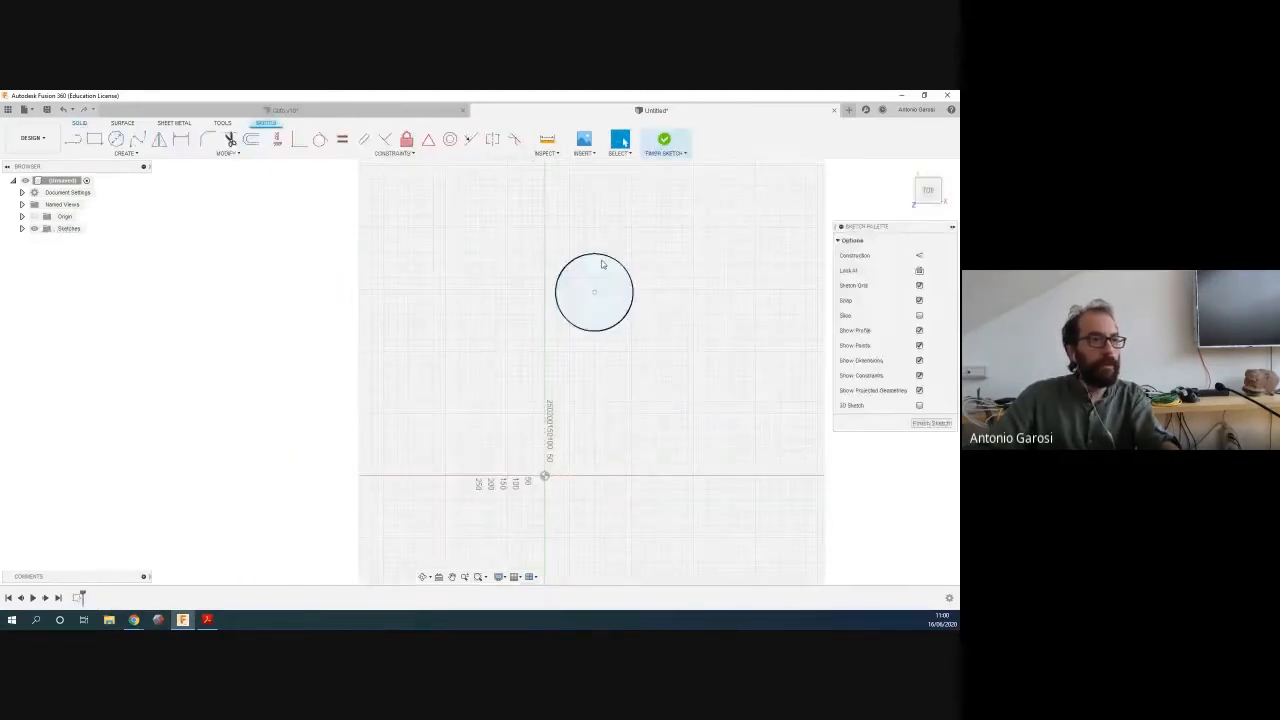
{"action": "left_click", "coordinate": [128, 154]}
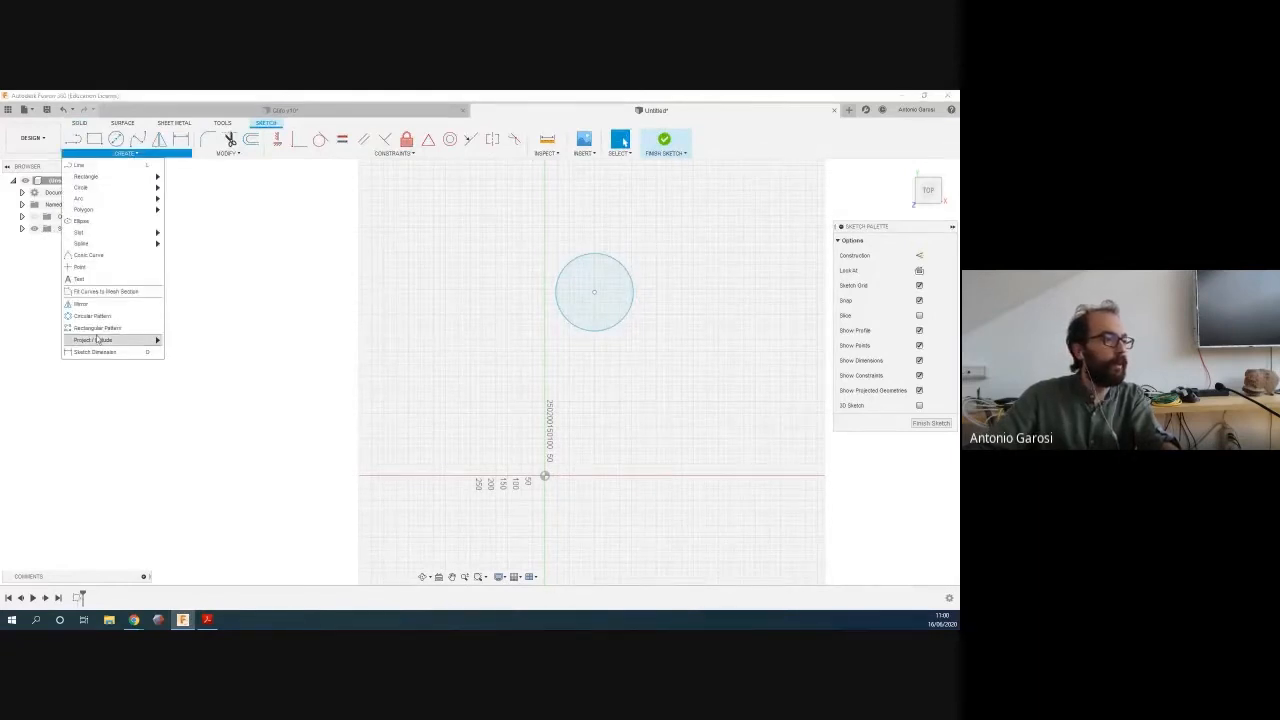
{"action": "mouse_move", "coordinate": [101, 342]}
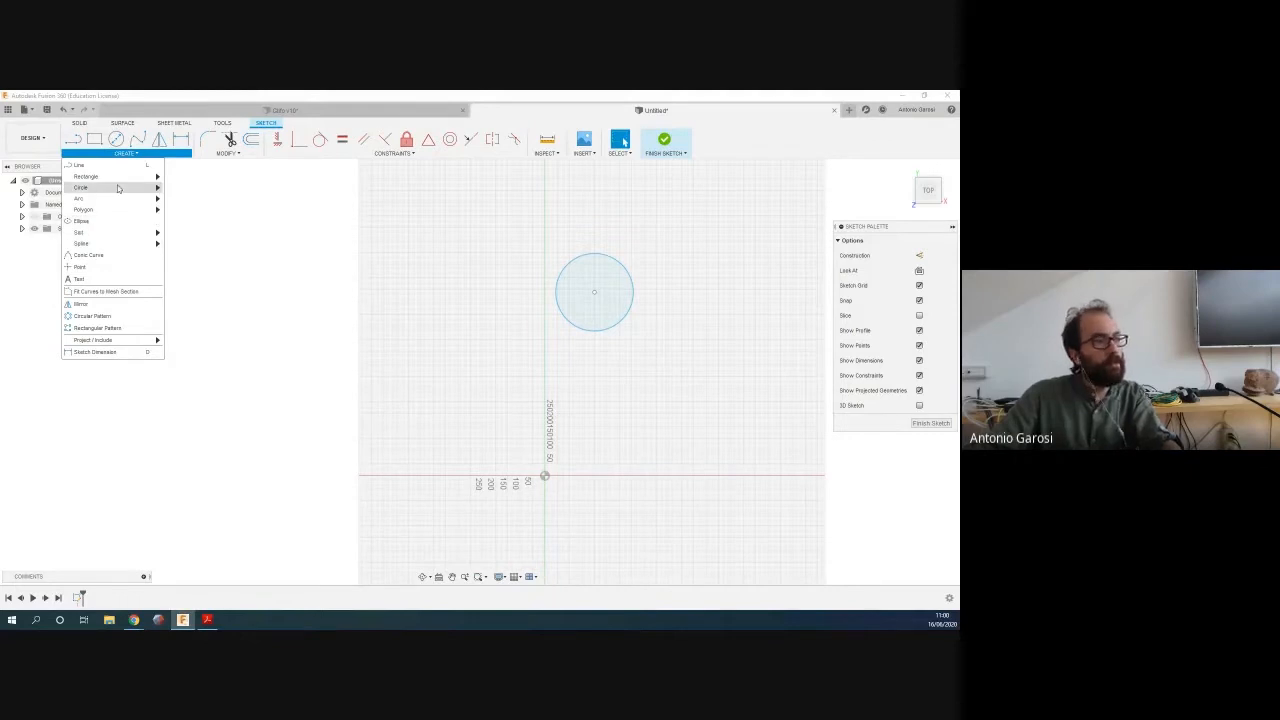
{"action": "mouse_move", "coordinate": [118, 246]}
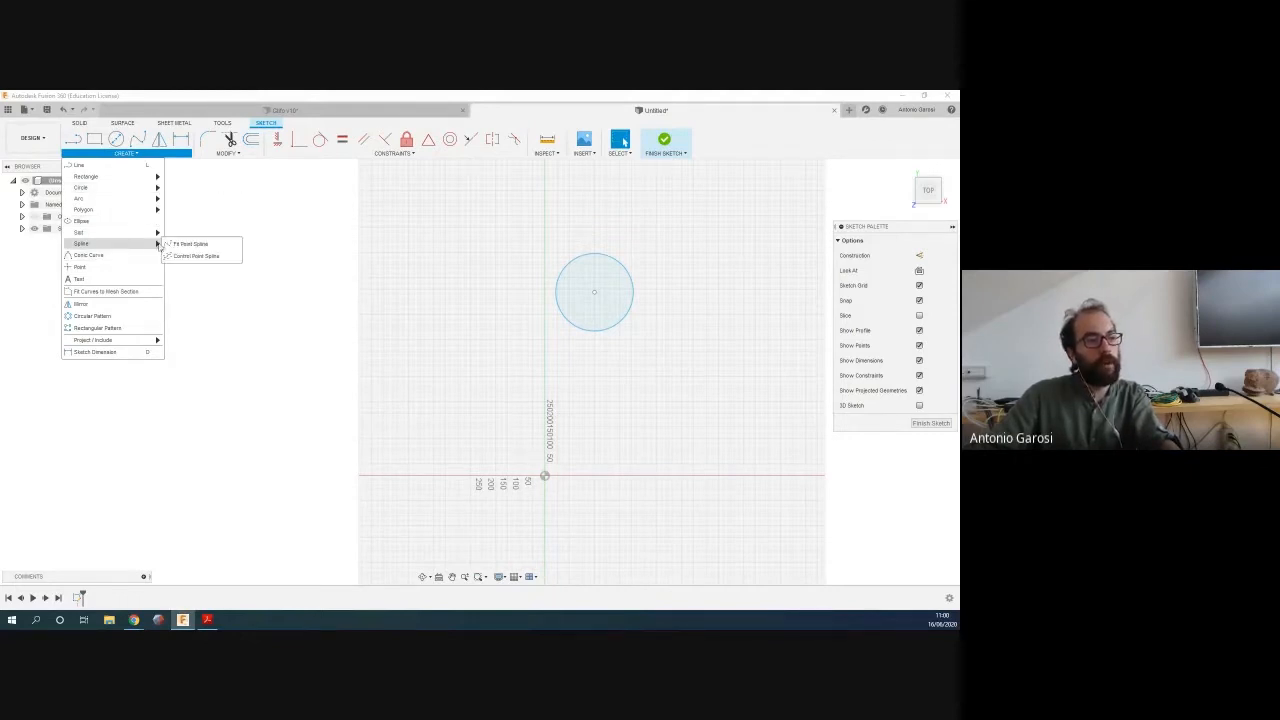
Draw an open fit point spline beside the circle and reshape it by moving its last two points
{"action": "left_click", "coordinate": [188, 244]}
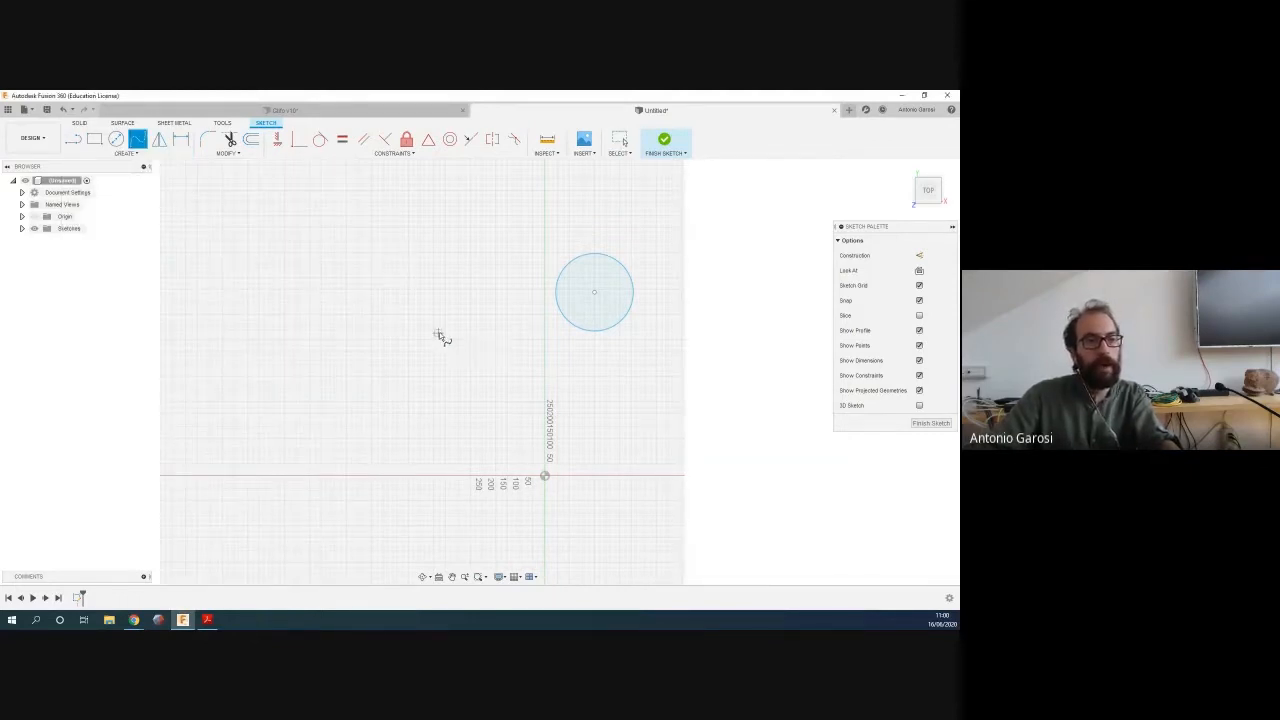
{"action": "middle_click_drag", "start_coordinate": [440, 337], "coordinate": [323, 394]}
{"action": "left_click", "coordinate": [263, 378]}
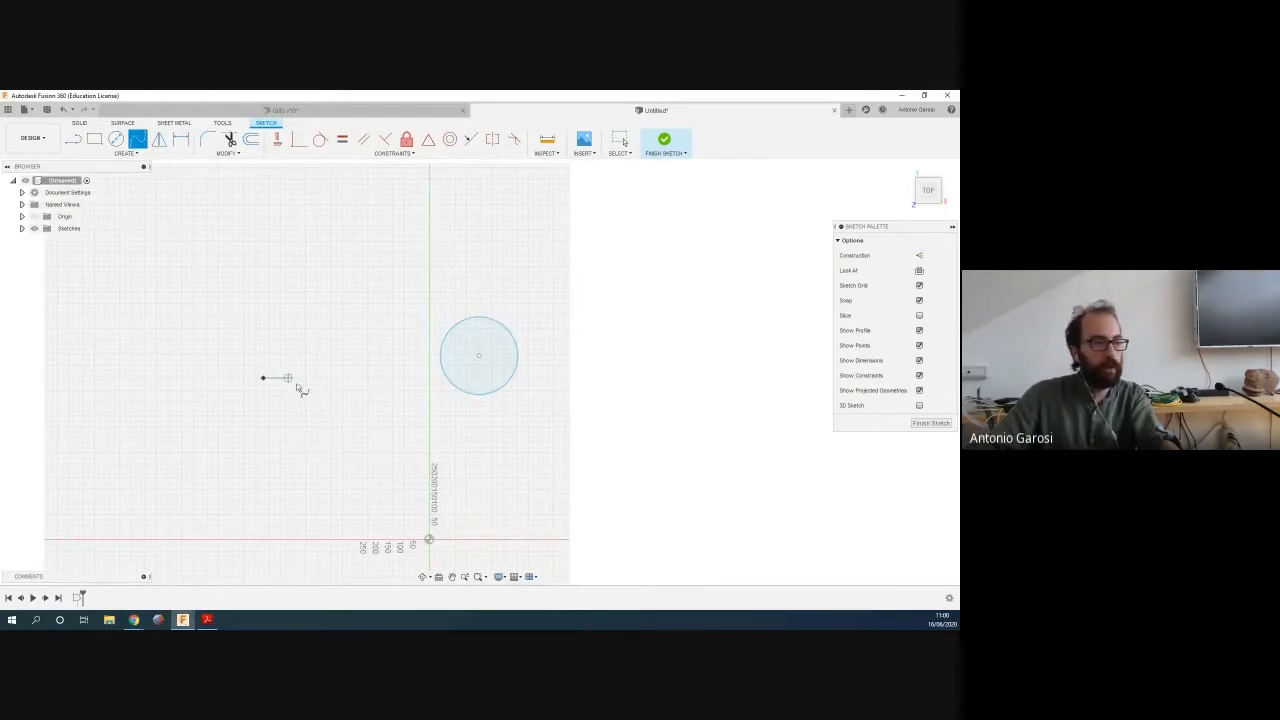
{"action": "left_click", "coordinate": [305, 353]}
{"action": "left_click", "coordinate": [377, 362]}
{"action": "left_click", "coordinate": [428, 423]}
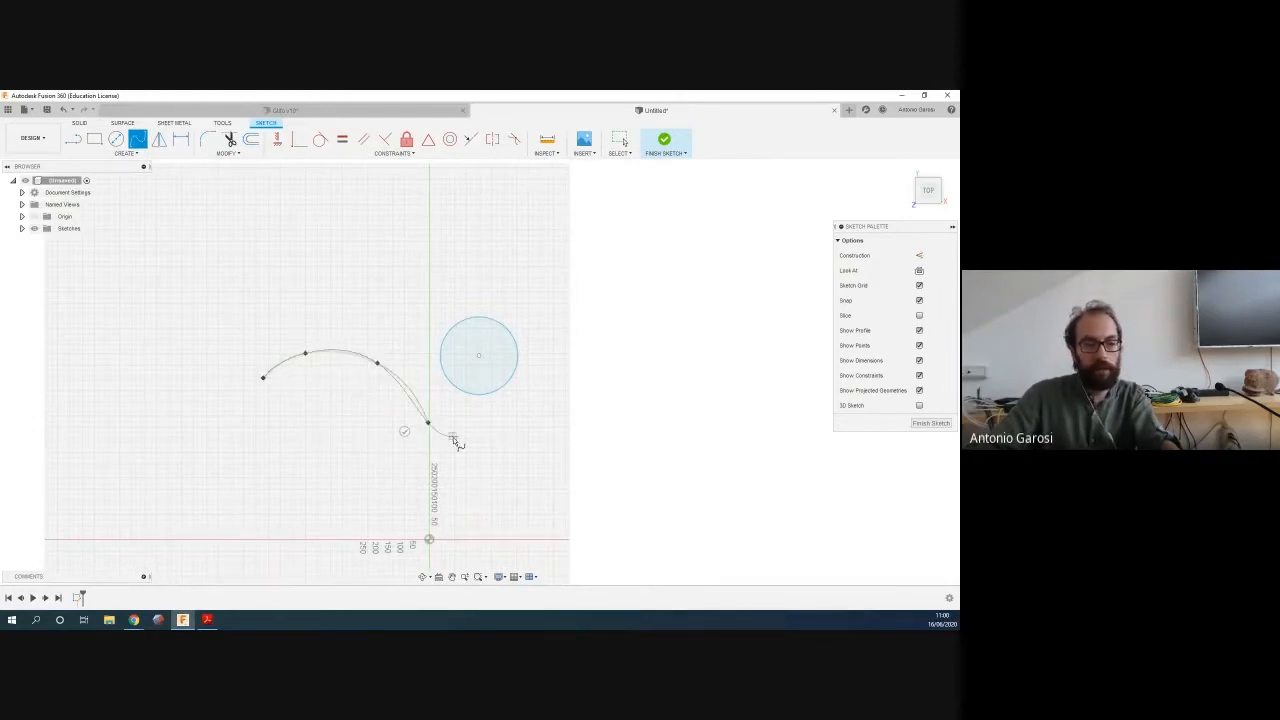
{"action": "left_click", "coordinate": [357, 511]}
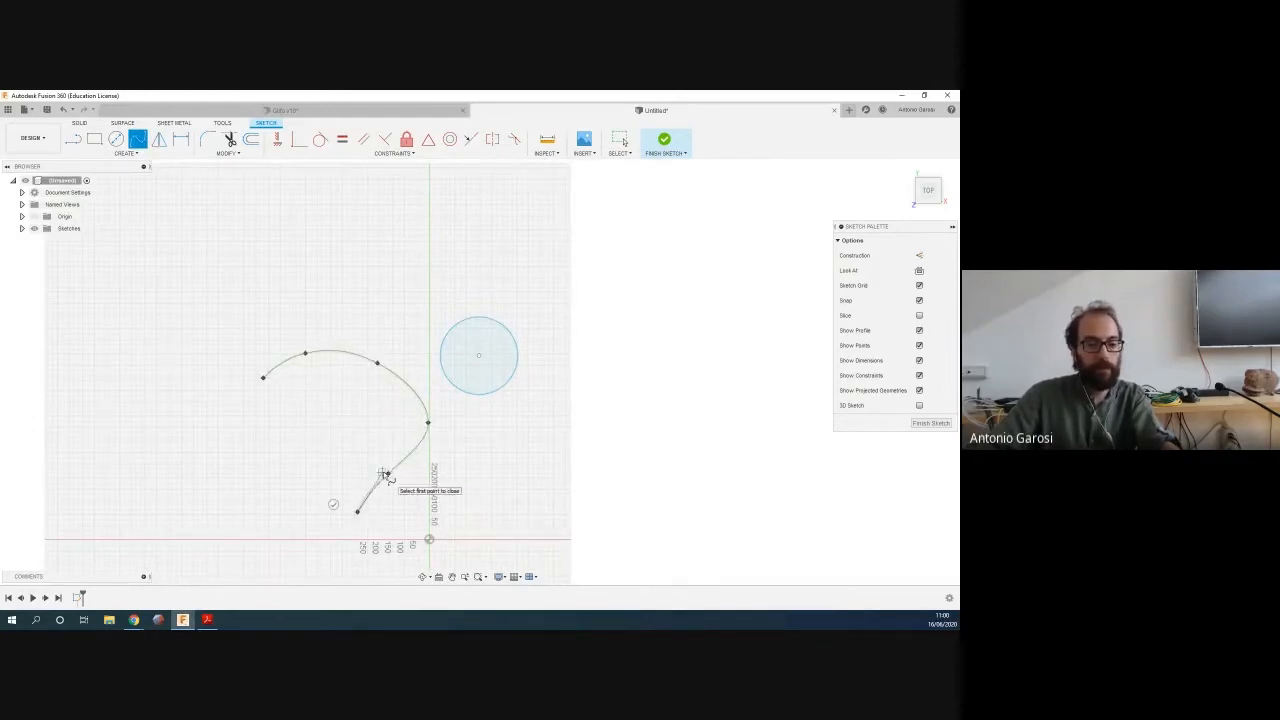
{"action": "key", "text": "Escape"}
{"action": "left_click_drag", "start_coordinate": [363, 495], "coordinate": [434, 512]}
{"action": "left_click_drag", "start_coordinate": [354, 514], "coordinate": [296, 487]}
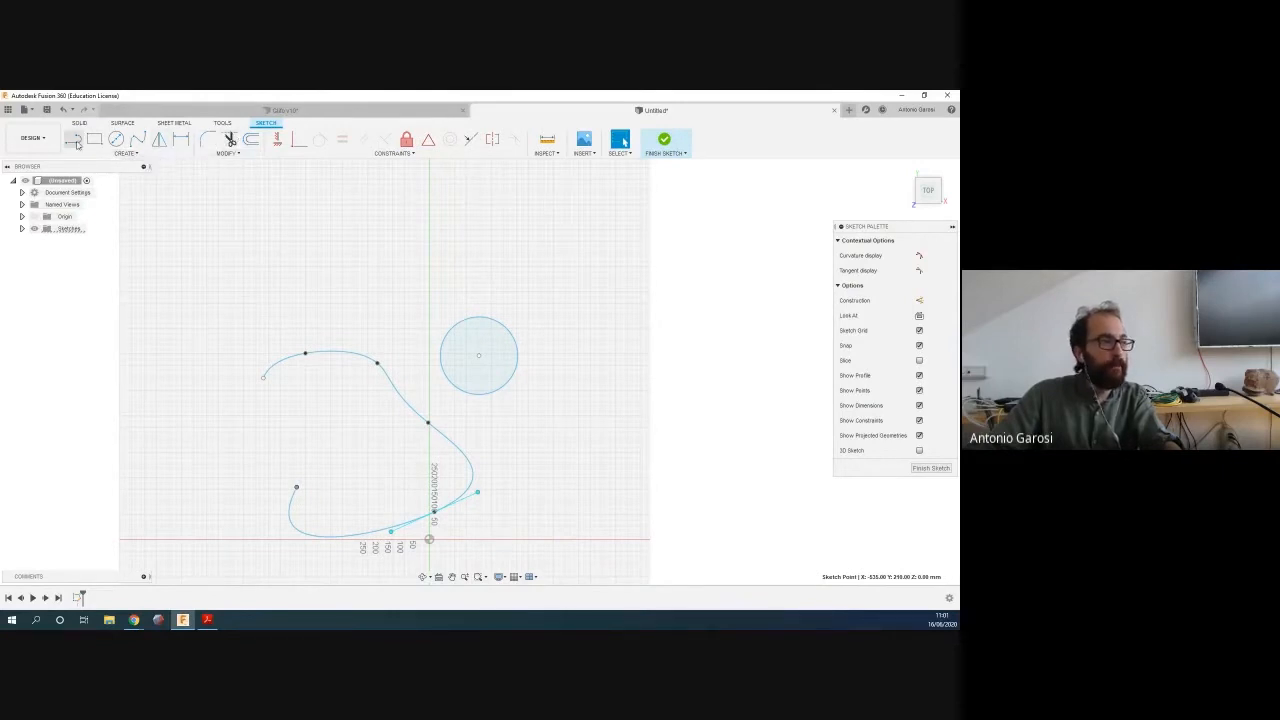
Draw a vertical line about 420 mm long above the spline
{"action": "key", "text": "l"}
{"action": "left_click", "coordinate": [375, 197]}
{"action": "left_click", "coordinate": [375, 298]}
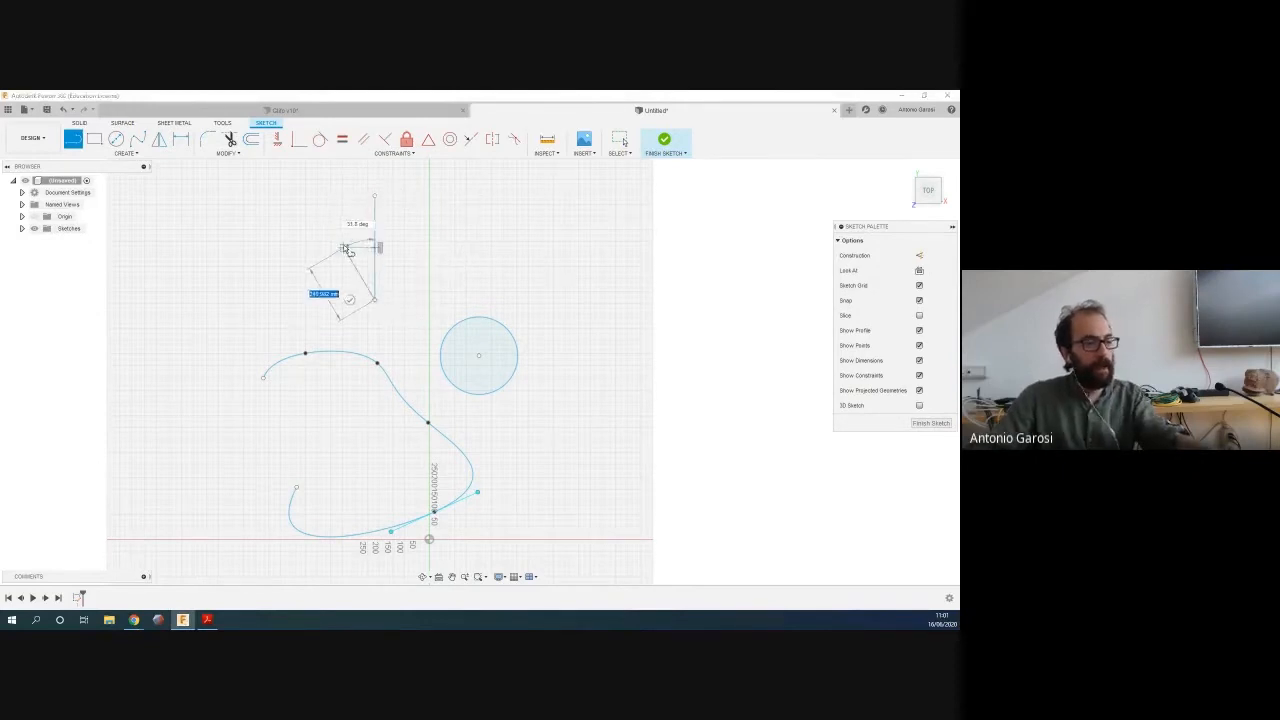
{"action": "key", "text": "Escape"}
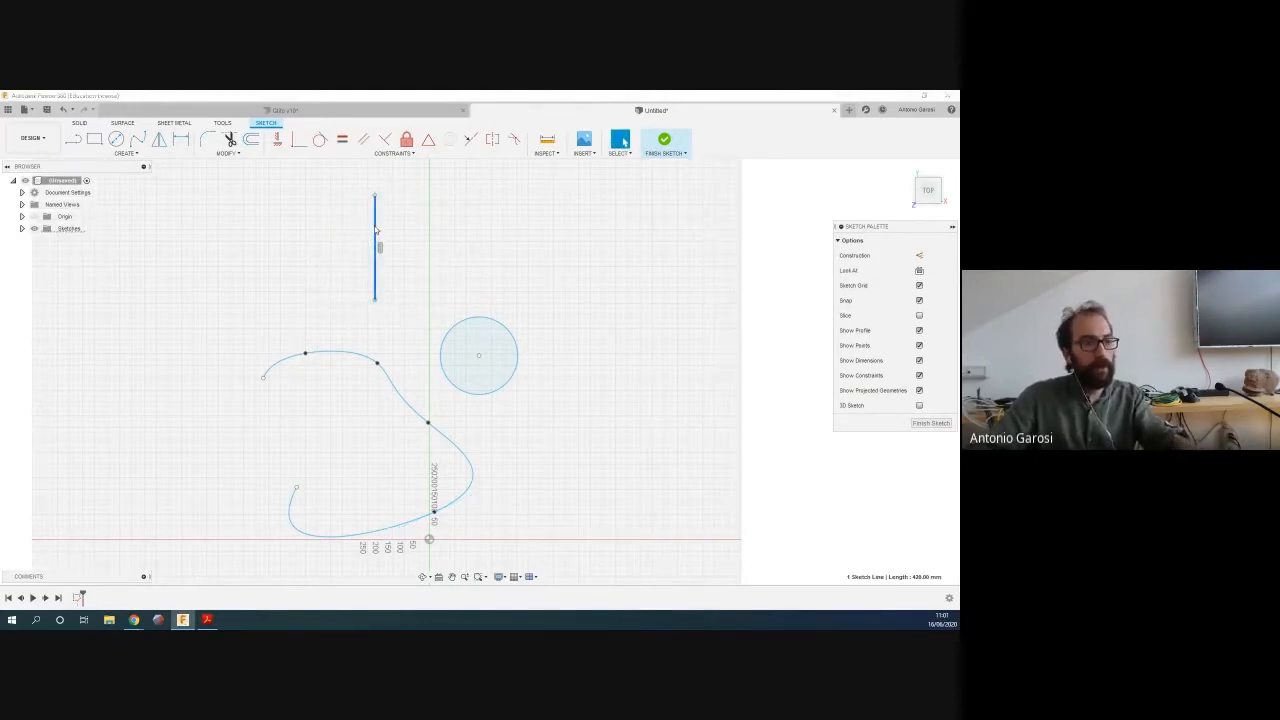
Convert the vertical line above the spline into a construction line
{"action": "key", "text": "m"}
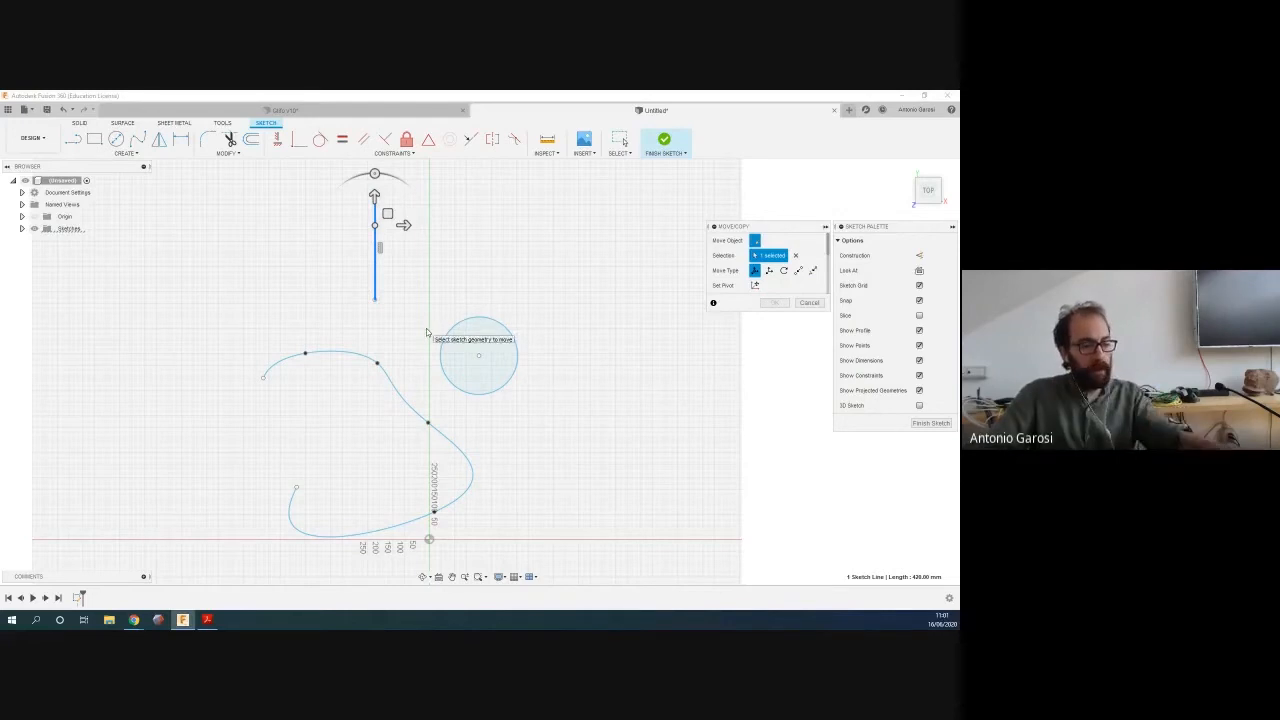
{"action": "key", "text": "Escape"}
{"action": "left_click", "coordinate": [375, 212]}
{"action": "key", "text": "x"}
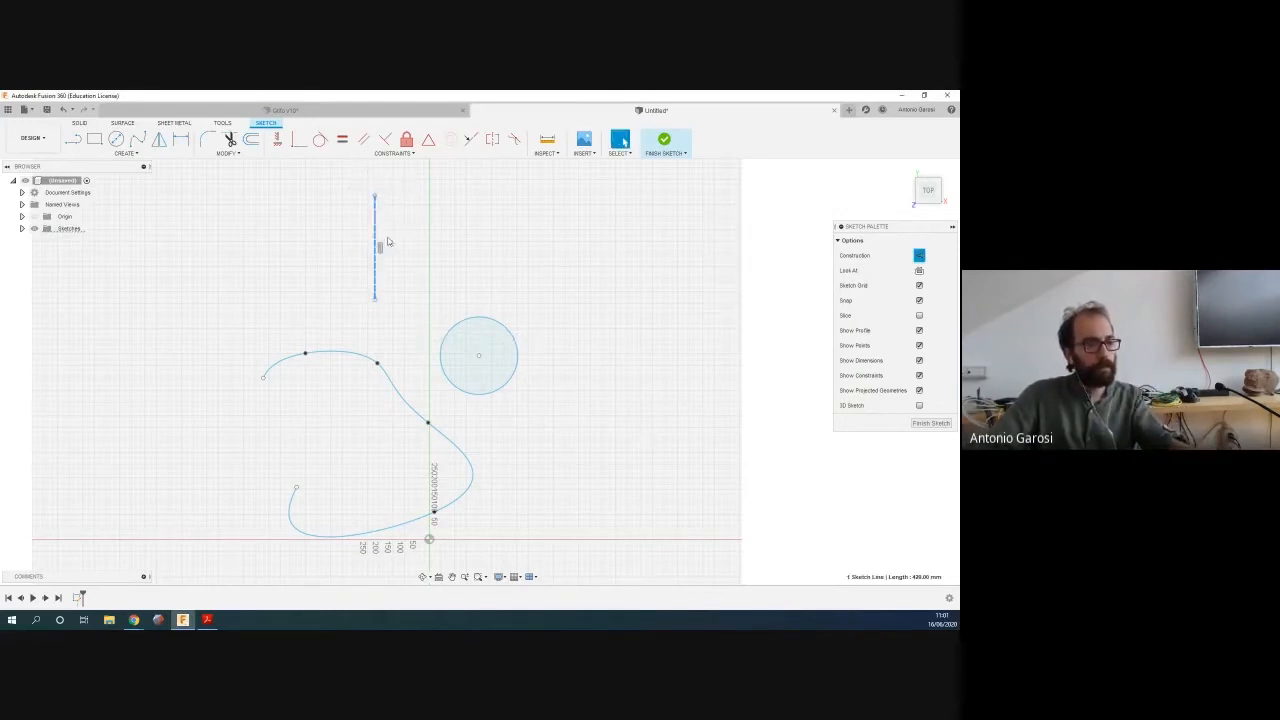
{"action": "scroll", "coordinate": [395, 217], "scroll_direction": "down", "scroll_amount": 1}
{"action": "scroll", "coordinate": [377, 214], "scroll_direction": "up", "scroll_amount": 4}
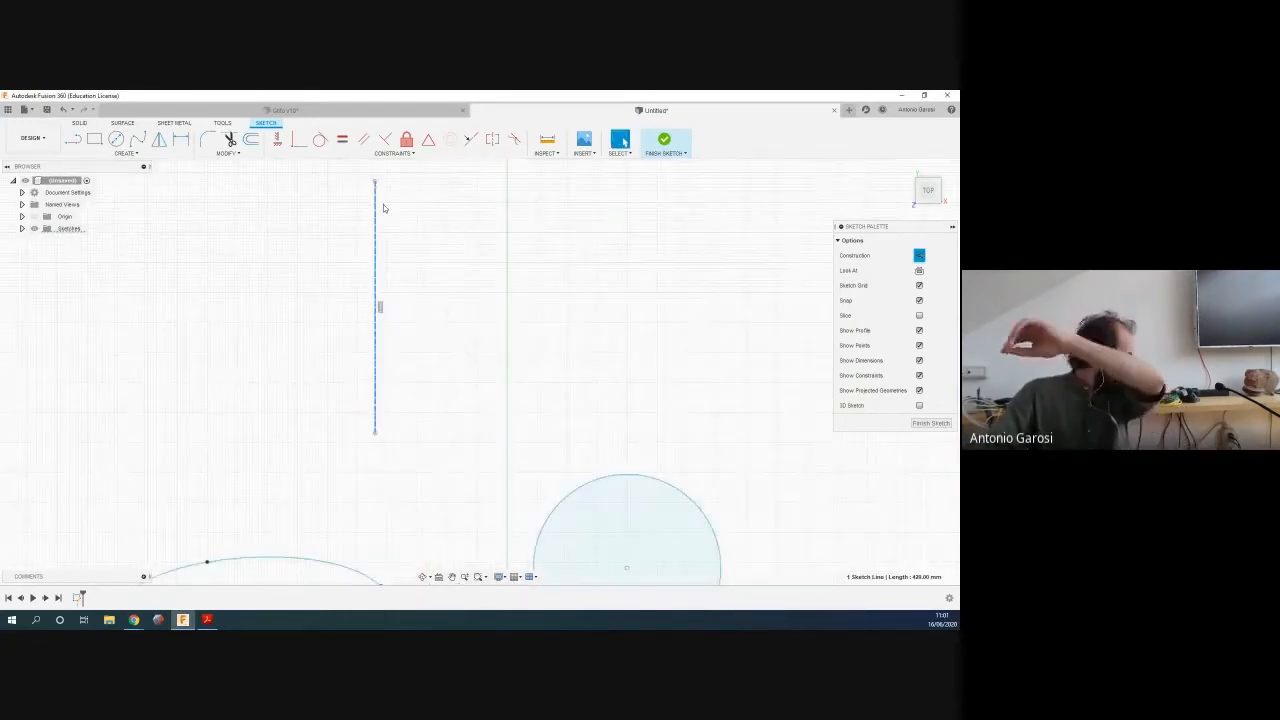
{"action": "middle_click_drag", "start_coordinate": [441, 206], "coordinate": [394, 255]}
{"action": "left_click", "coordinate": [300, 277]}
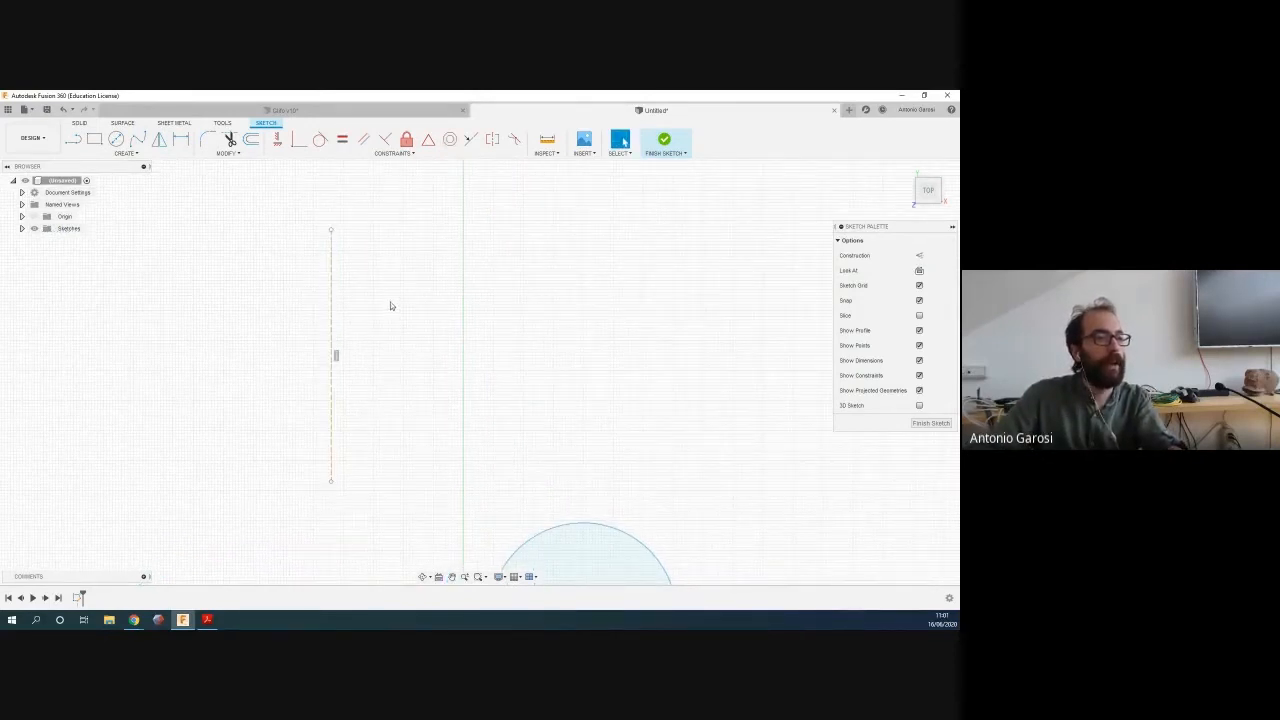
Draw a stepped half profile with two slanted edges to the right of the construction line, with both ends on that line
{"action": "left_click", "coordinate": [73, 139]}
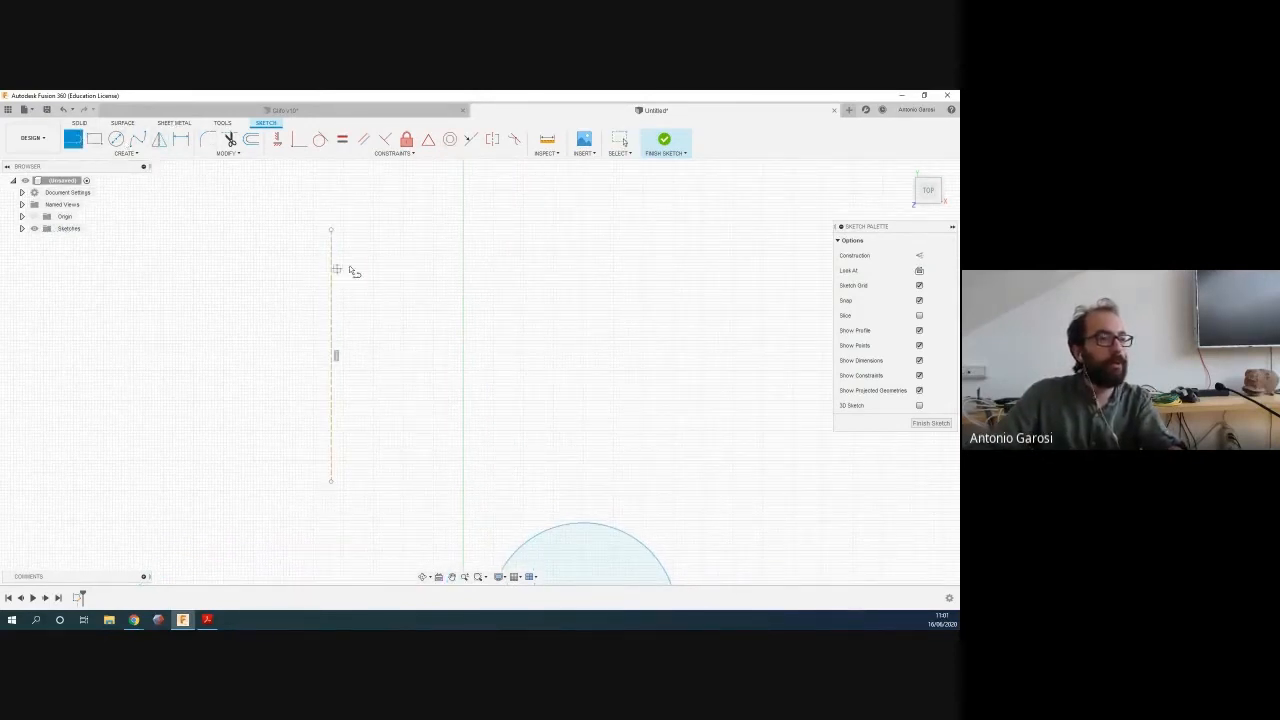
{"action": "left_click", "coordinate": [340, 253]}
{"action": "left_click", "coordinate": [422, 253]}
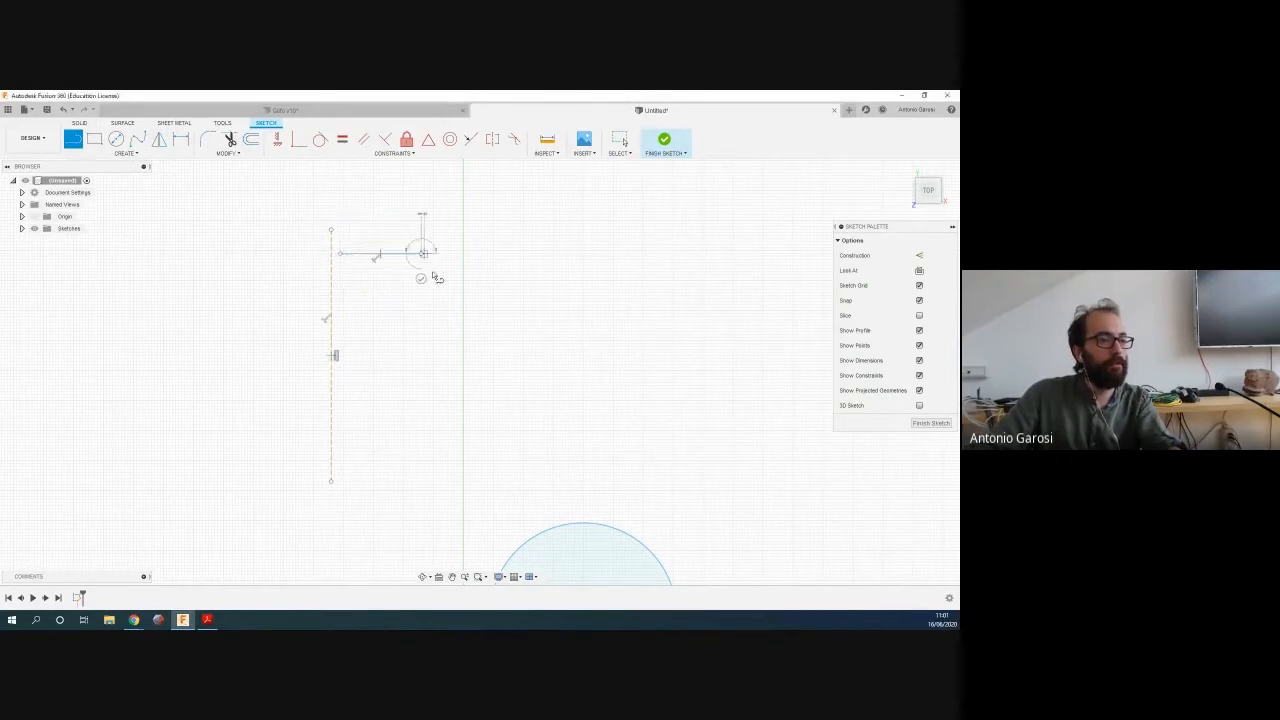
{"action": "left_click", "coordinate": [445, 342]}
{"action": "left_click", "coordinate": [365, 342]}
{"action": "left_click", "coordinate": [380, 396]}
{"action": "left_click", "coordinate": [468, 396]}
{"action": "left_click", "coordinate": [468, 475]}
{"action": "left_click", "coordinate": [331, 475]}
{"action": "key", "text": "Escape"}
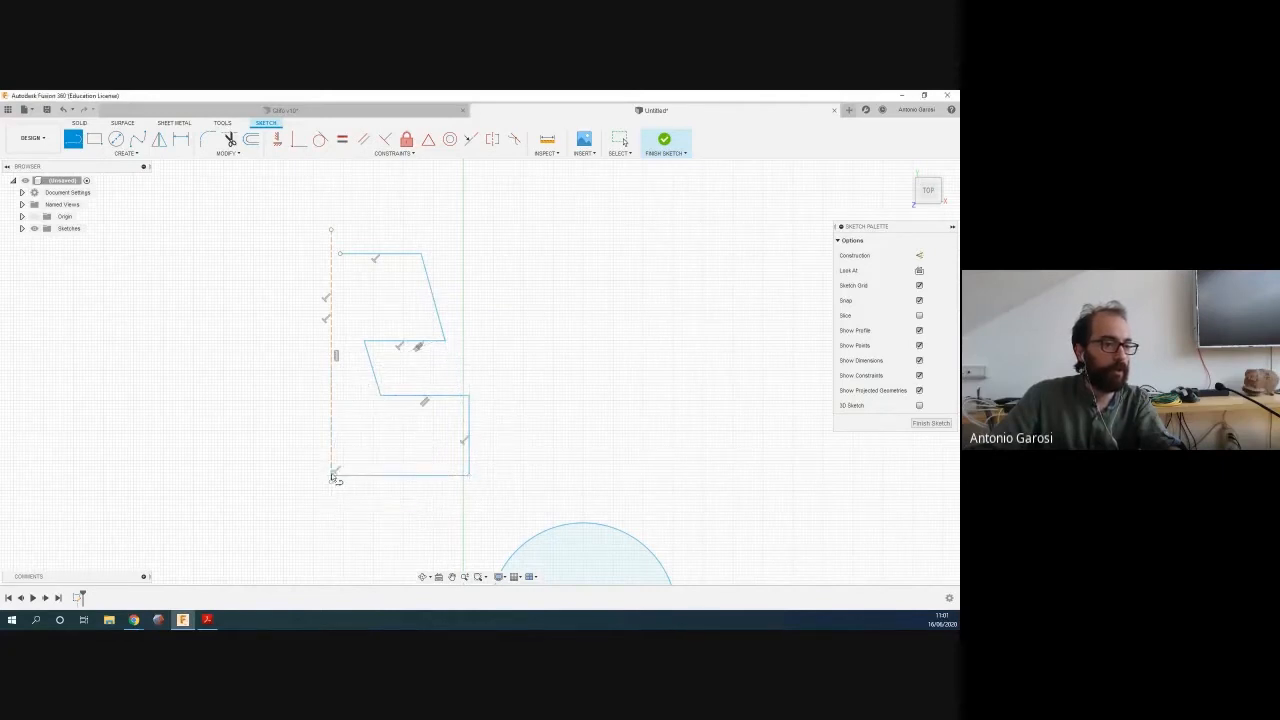
{"action": "key", "text": "Escape"}
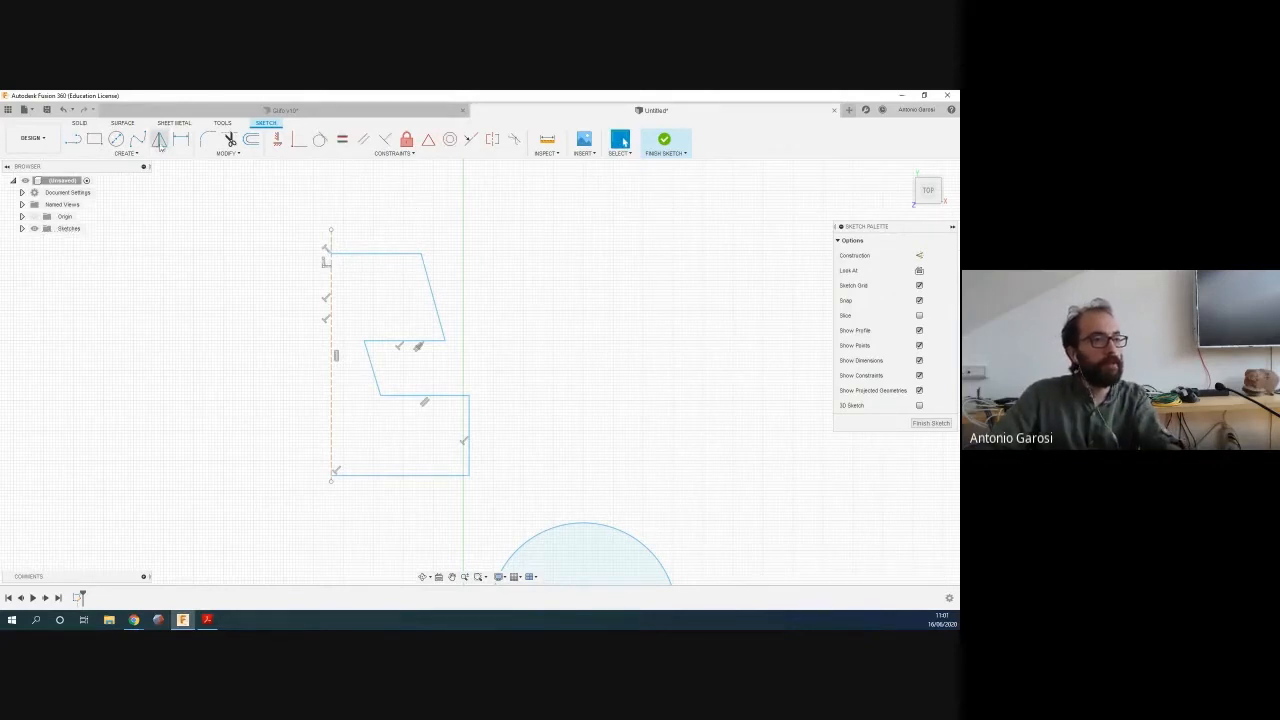
Mirror the half profile across the construction line and move its slanted edges outward to reshape both halves
{"action": "left_click", "coordinate": [159, 141]}
{"action": "left_click_drag", "start_coordinate": [532, 190], "coordinate": [348, 507]}
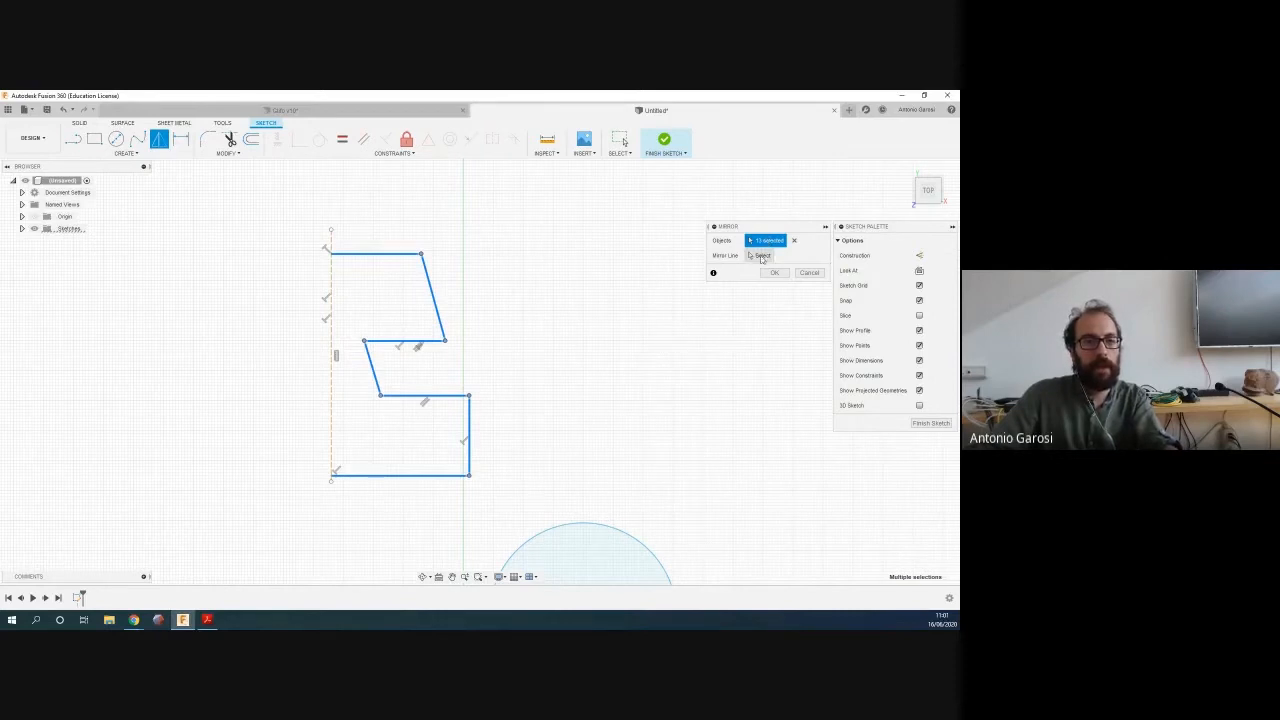
{"action": "left_click", "coordinate": [761, 257]}
{"action": "left_click", "coordinate": [332, 318]}
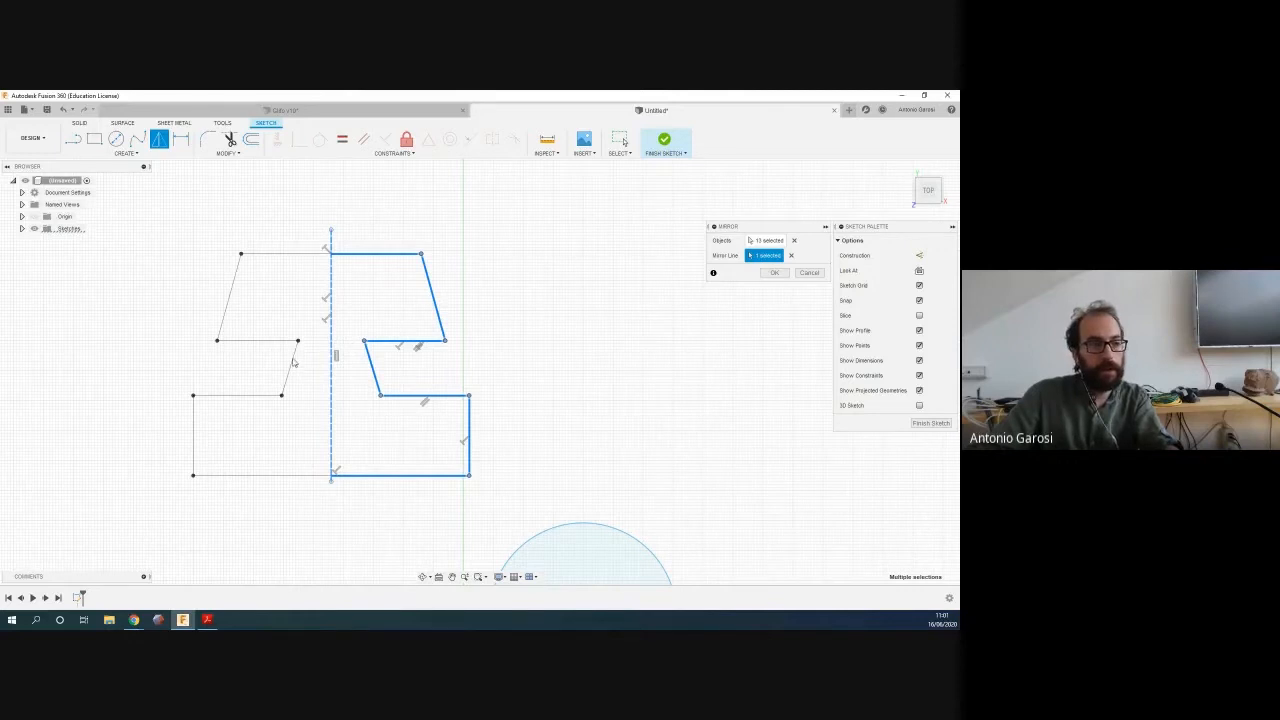
{"action": "left_click", "coordinate": [777, 274]}
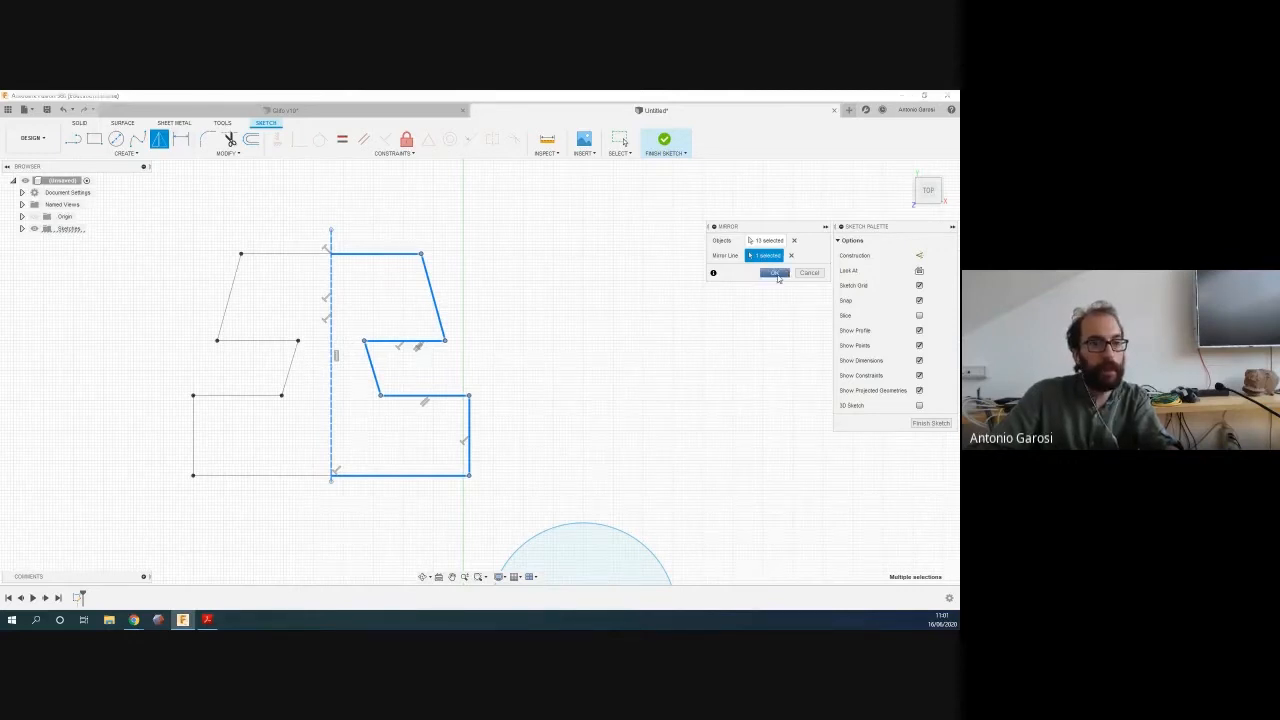
{"action": "mouse_move", "coordinate": [427, 370]}
{"action": "left_mouse_down"}
{"action": "mouse_move", "coordinate": [358, 370]}
{"action": "mouse_move", "coordinate": [385, 370]}
{"action": "left_mouse_up"}
{"action": "mouse_move", "coordinate": [432, 298]}
{"action": "left_mouse_down"}
{"action": "mouse_move", "coordinate": [503, 298]}
{"action": "mouse_move", "coordinate": [451, 296]}
{"action": "left_mouse_up"}
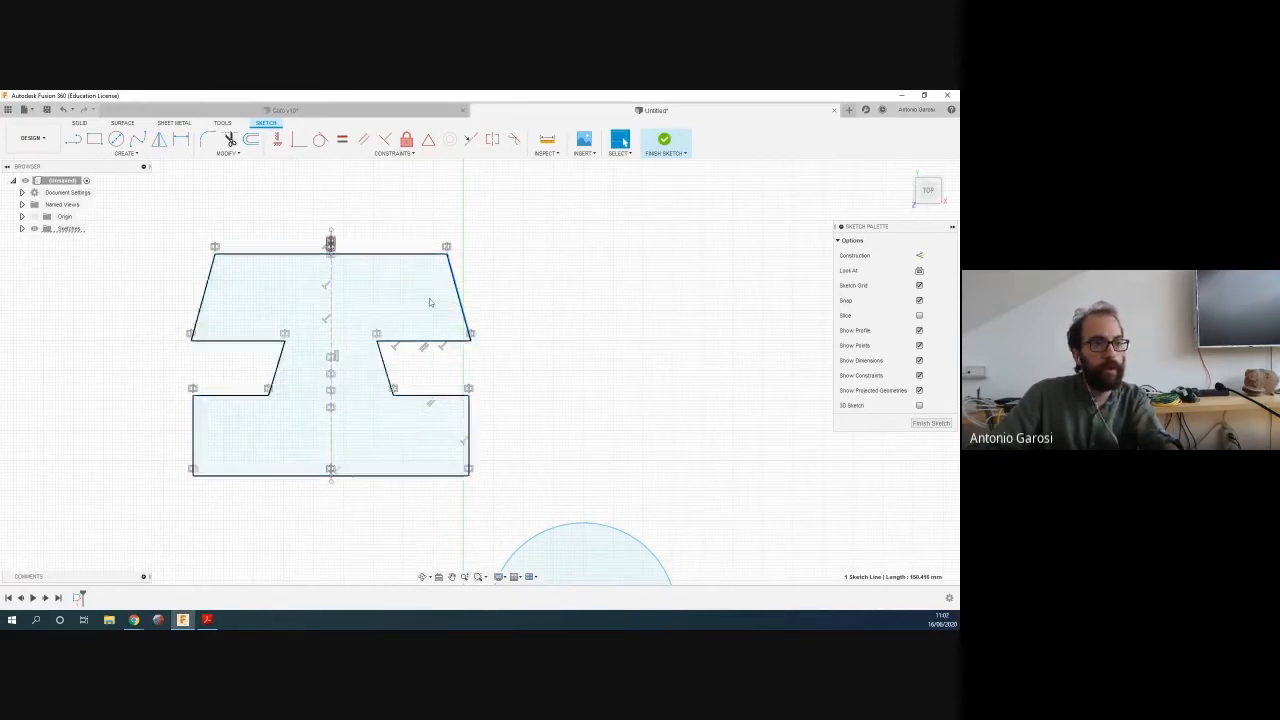
Make the upper block's right slanted edge vertical with a Horizontal/Vertical constraint and move the block's top edge back up
{"action": "left_click", "coordinate": [409, 154]}
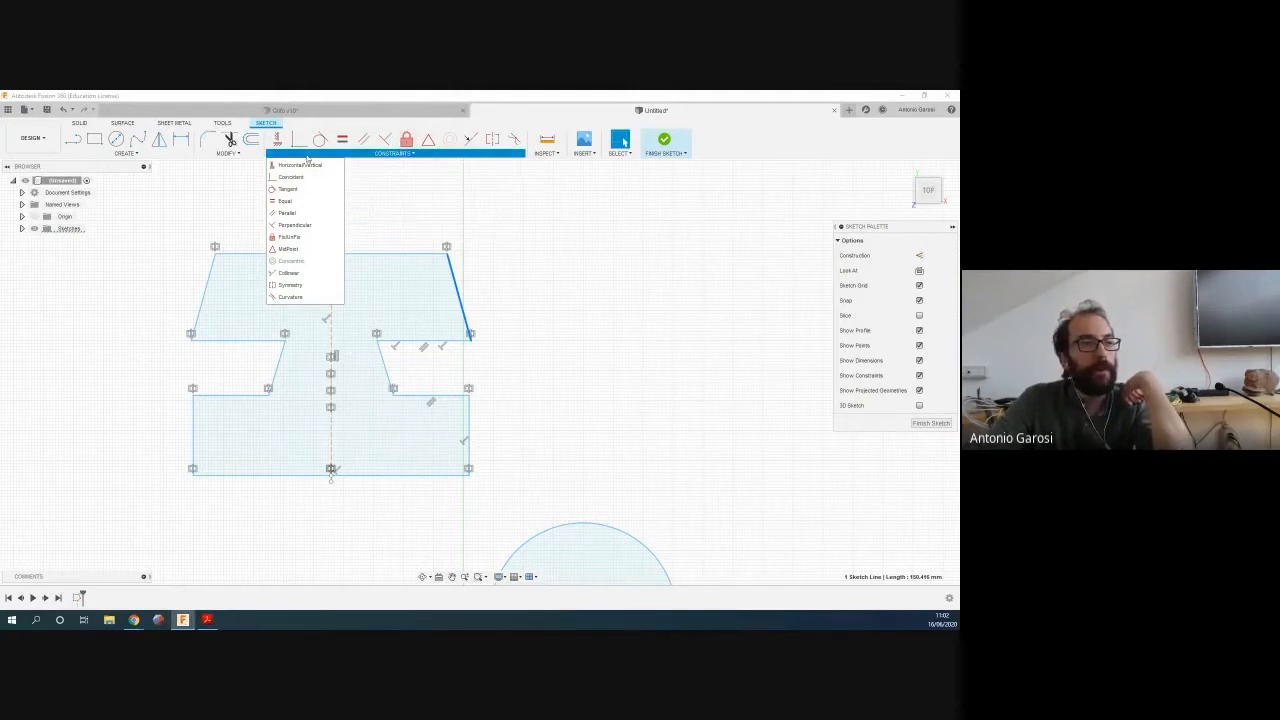
{"action": "left_click", "coordinate": [497, 245]}
{"action": "left_click", "coordinate": [459, 292]}
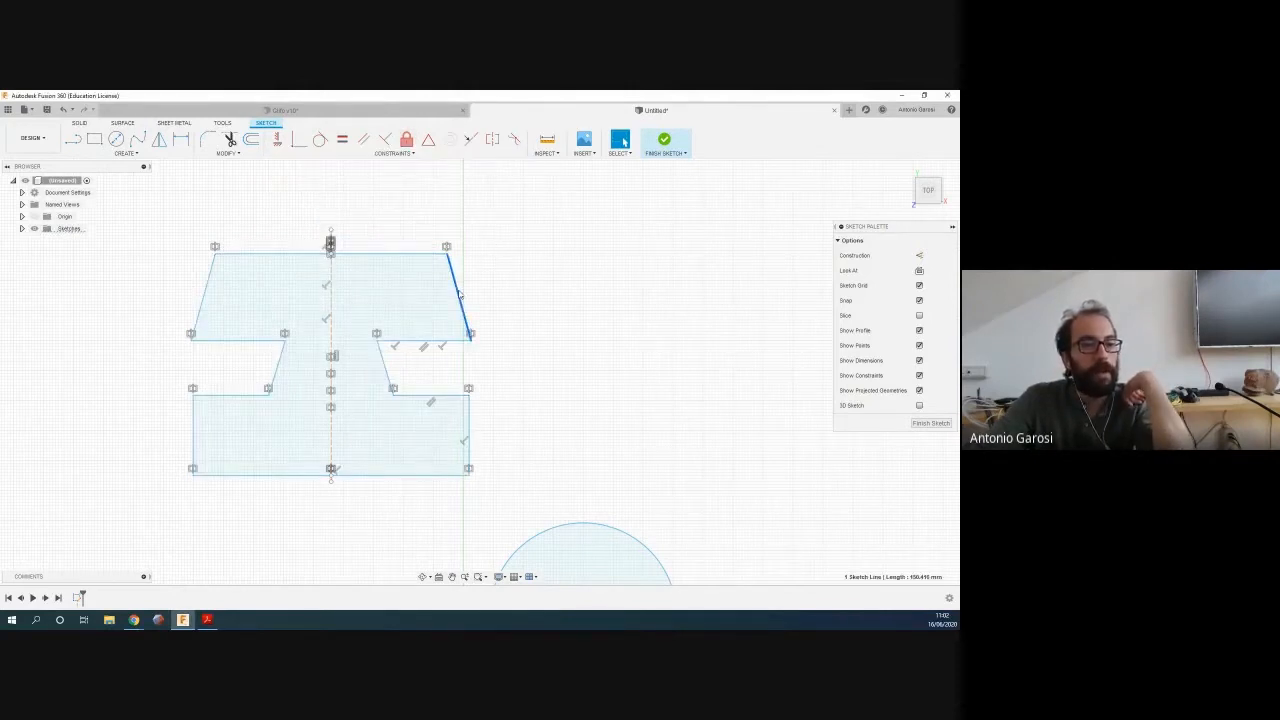
{"action": "left_click", "coordinate": [278, 140]}
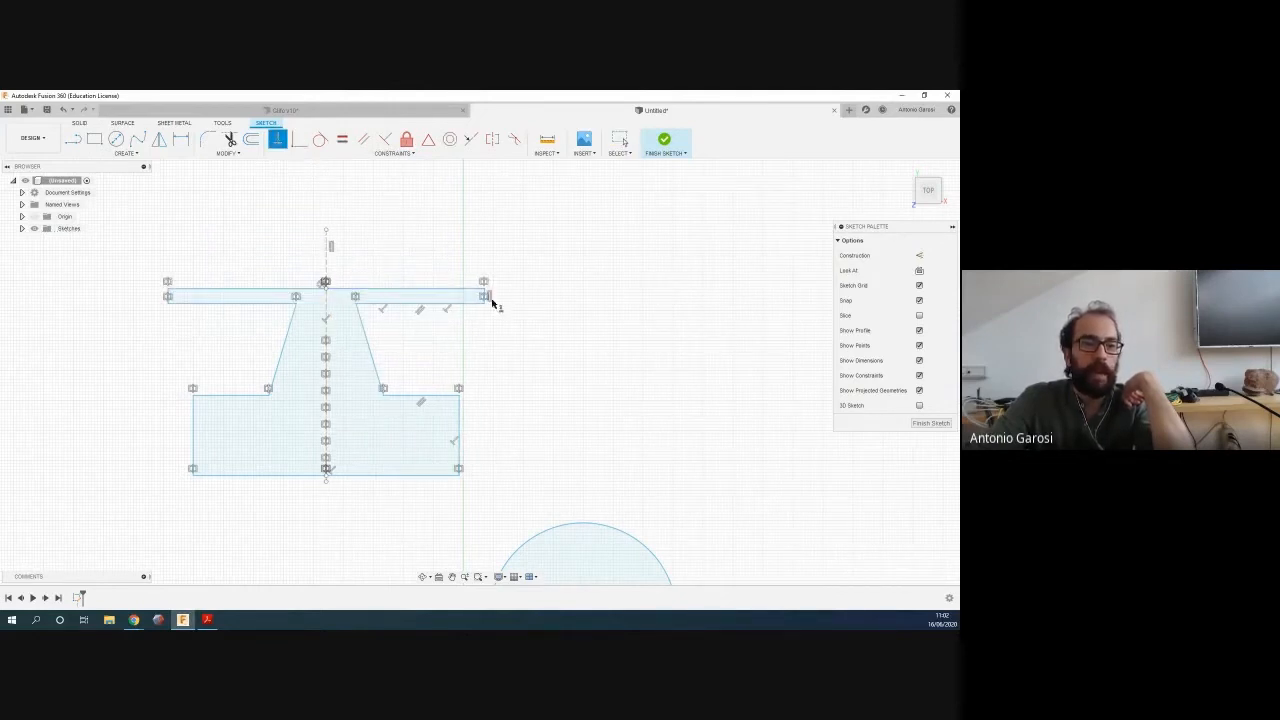
{"action": "scroll", "coordinate": [484, 298], "scroll_direction": "down", "scroll_amount": 2}
{"action": "scroll", "coordinate": [430, 294], "scroll_direction": "up", "scroll_amount": 4}
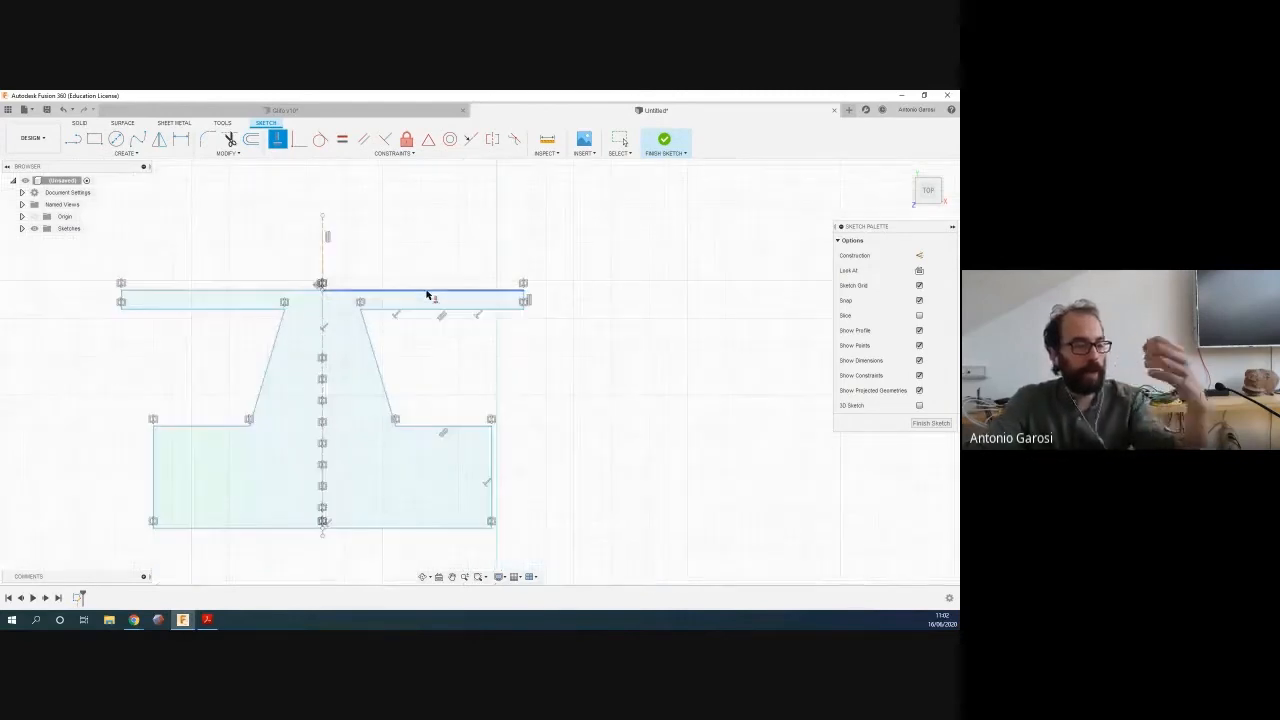
{"action": "key", "text": "Escape"}
{"action": "key", "text": "ctrl+z"}
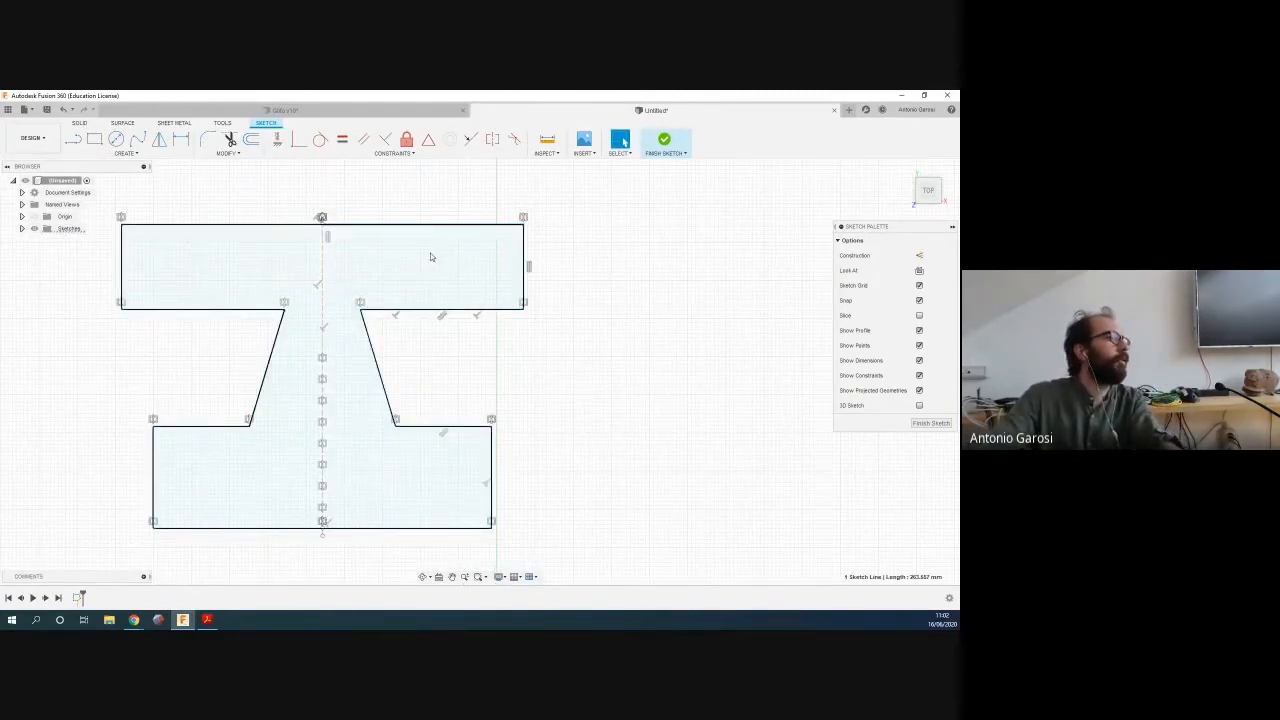
Narrow the mirrored profile's upper block, and delete the right edge's vertical constraint to pull its top corner outward
{"action": "mouse_move", "coordinate": [523, 265]}
{"action": "left_mouse_down"}
{"action": "mouse_move", "coordinate": [449, 220]}
{"action": "mouse_move", "coordinate": [430, 250]}
{"action": "mouse_move", "coordinate": [514, 194]}
{"action": "mouse_move", "coordinate": [483, 243]}
{"action": "left_mouse_up"}
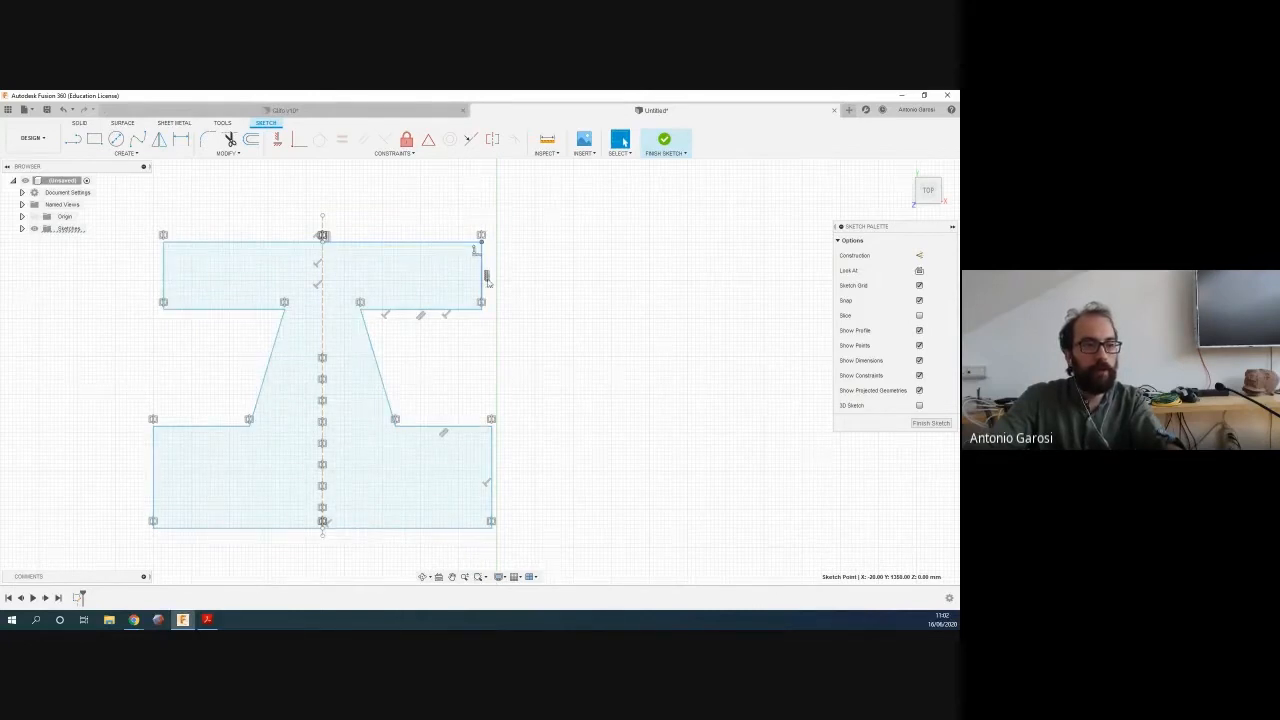
{"action": "scroll", "coordinate": [486, 279], "scroll_direction": "up", "scroll_amount": 3}
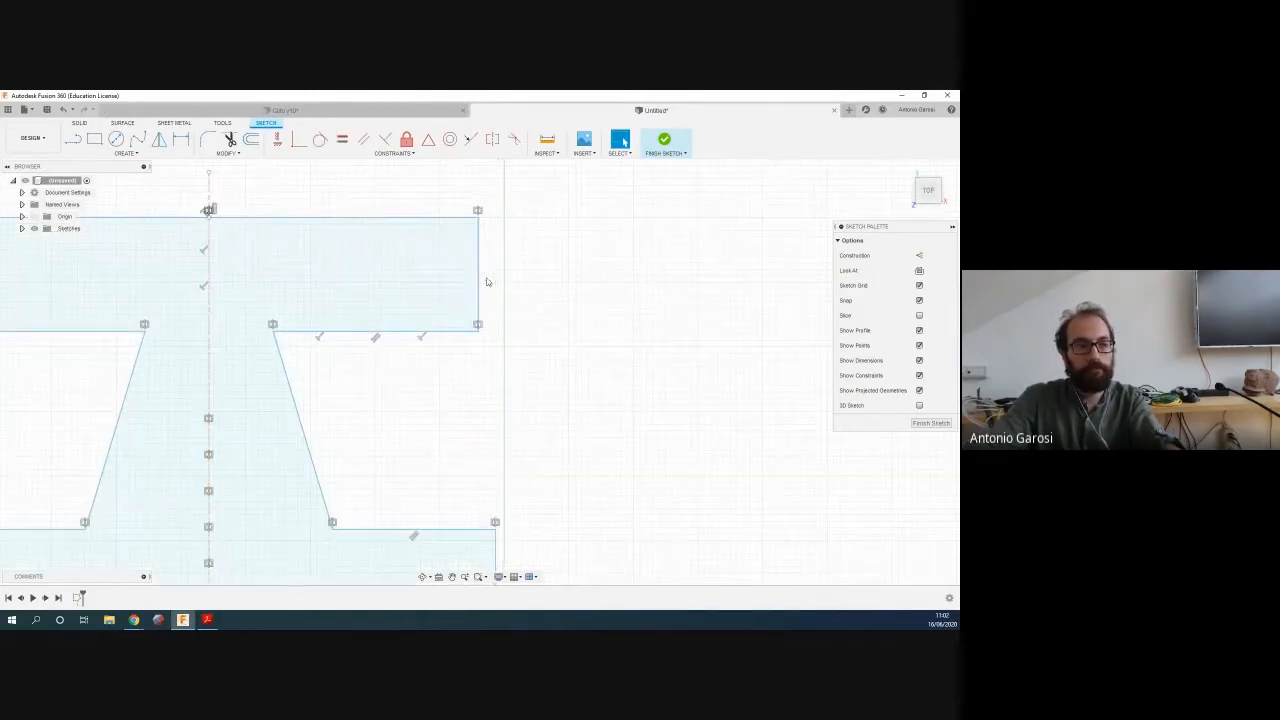
{"action": "left_click", "coordinate": [478, 224]}
{"action": "left_click_drag", "start_coordinate": [478, 219], "coordinate": [529, 230]}
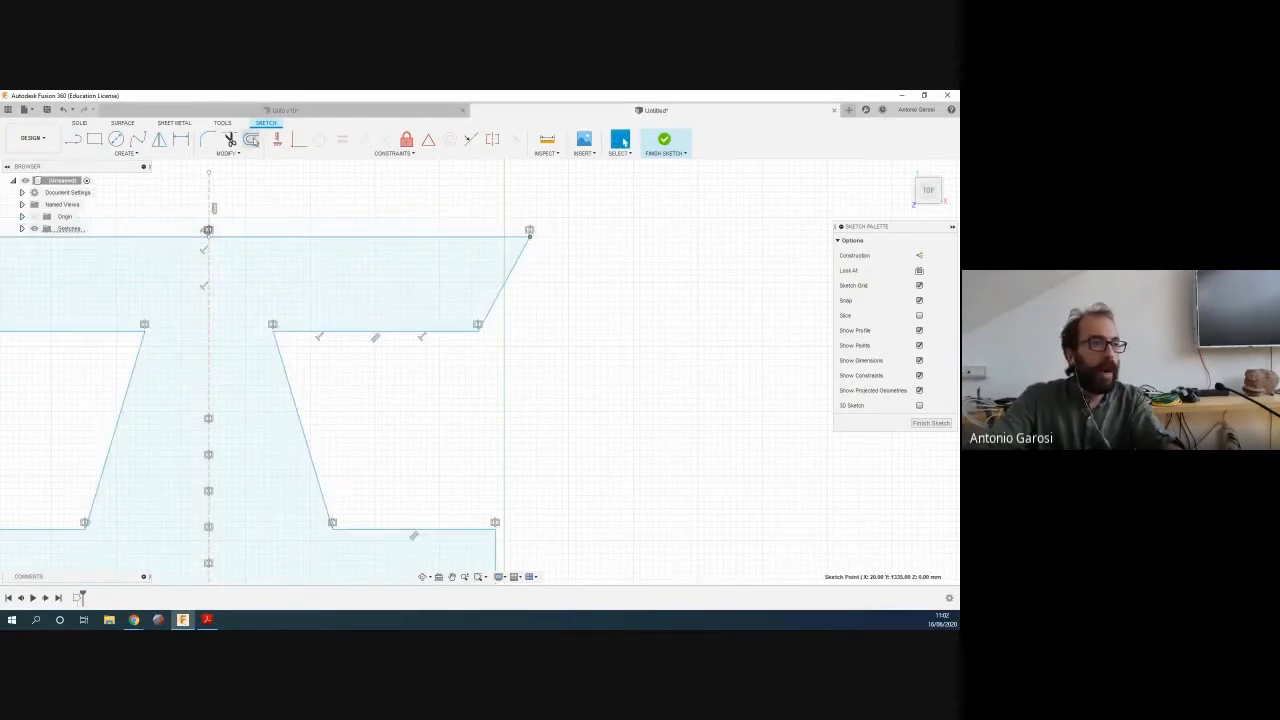
{"action": "left_click", "coordinate": [336, 219]}
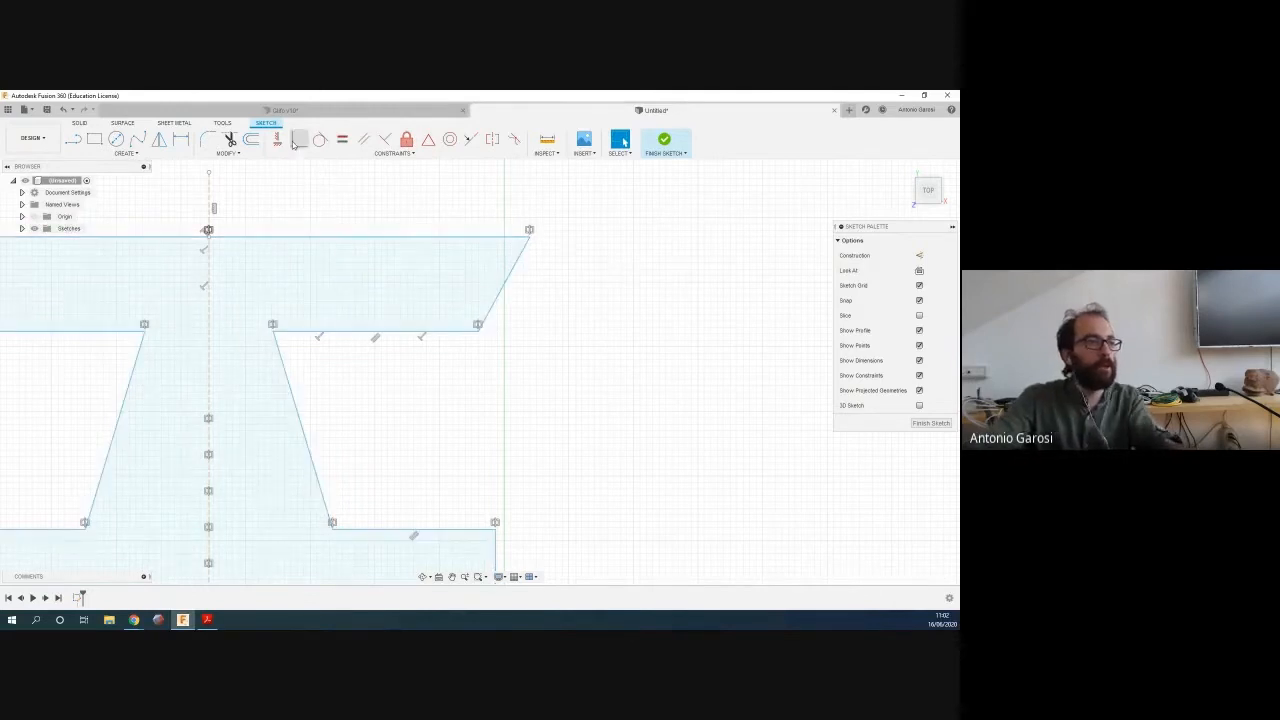
Attach the circle's center to the profile's bottom-right corner with a Coincident constraint
{"action": "scroll", "coordinate": [440, 280], "scroll_direction": "down", "scroll_amount": 6}
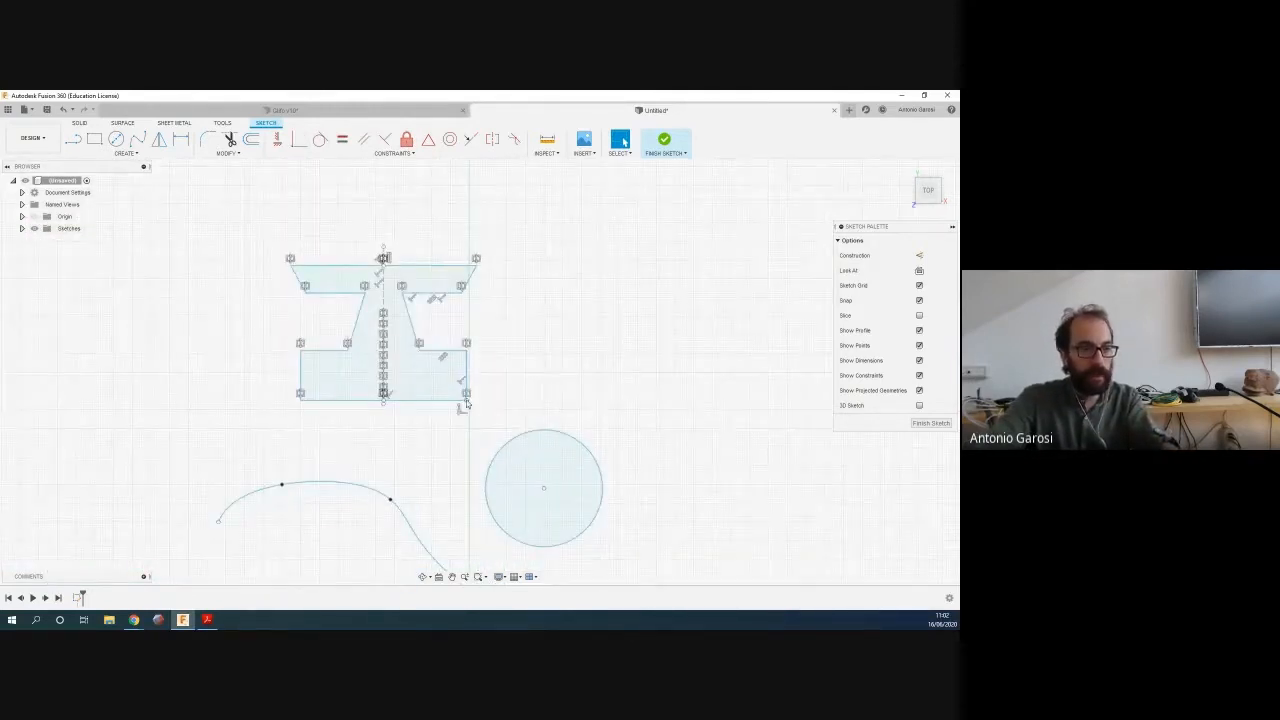
{"action": "left_click", "coordinate": [434, 396]}
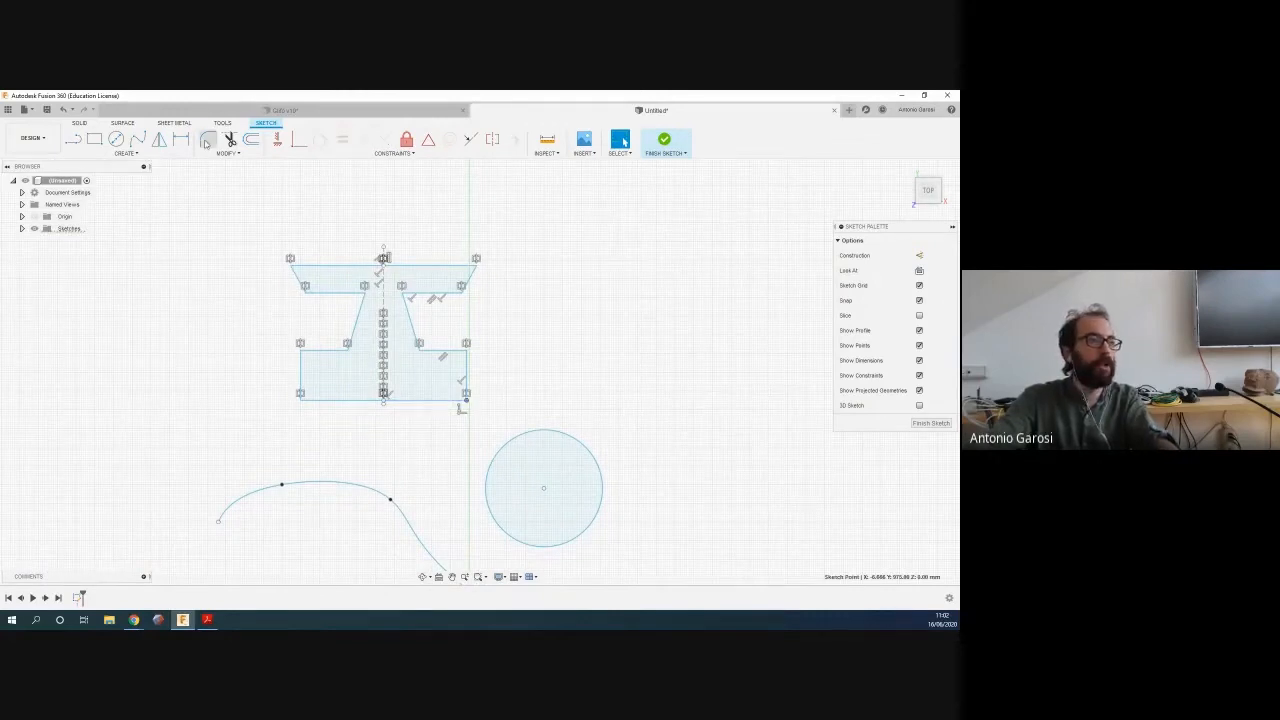
{"action": "left_click", "coordinate": [297, 140]}
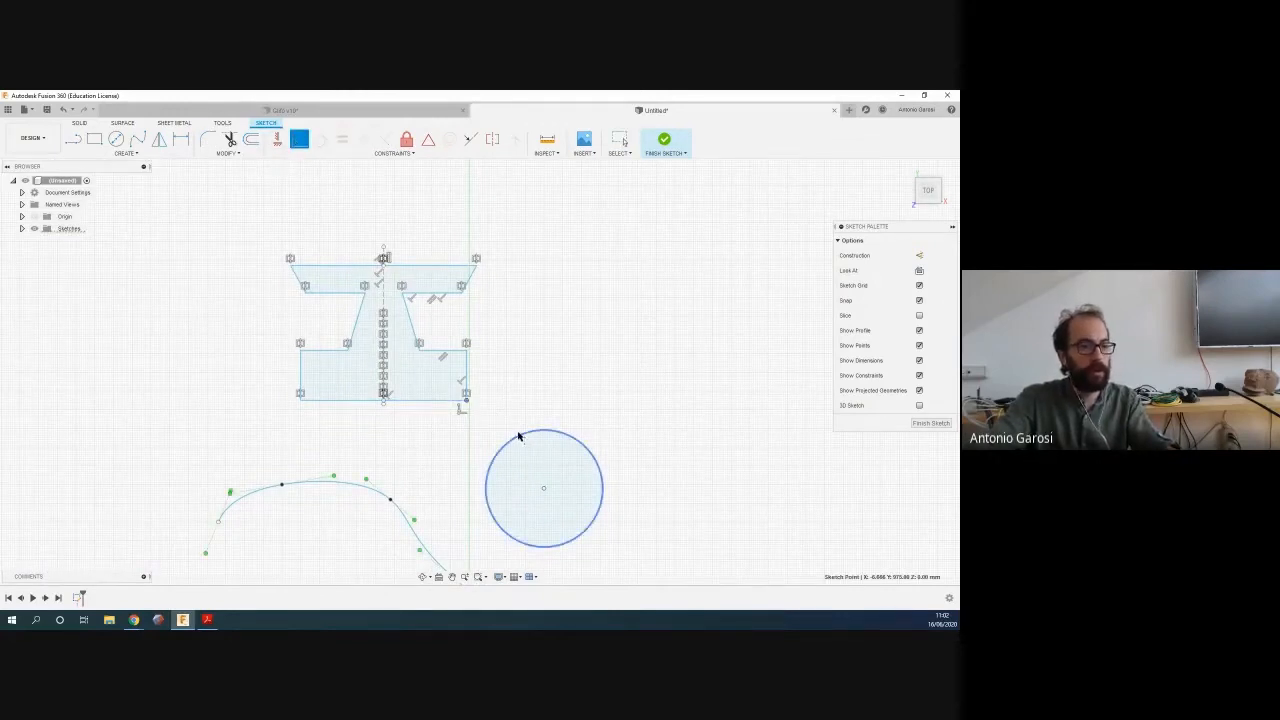
{"action": "left_click", "coordinate": [545, 491]}
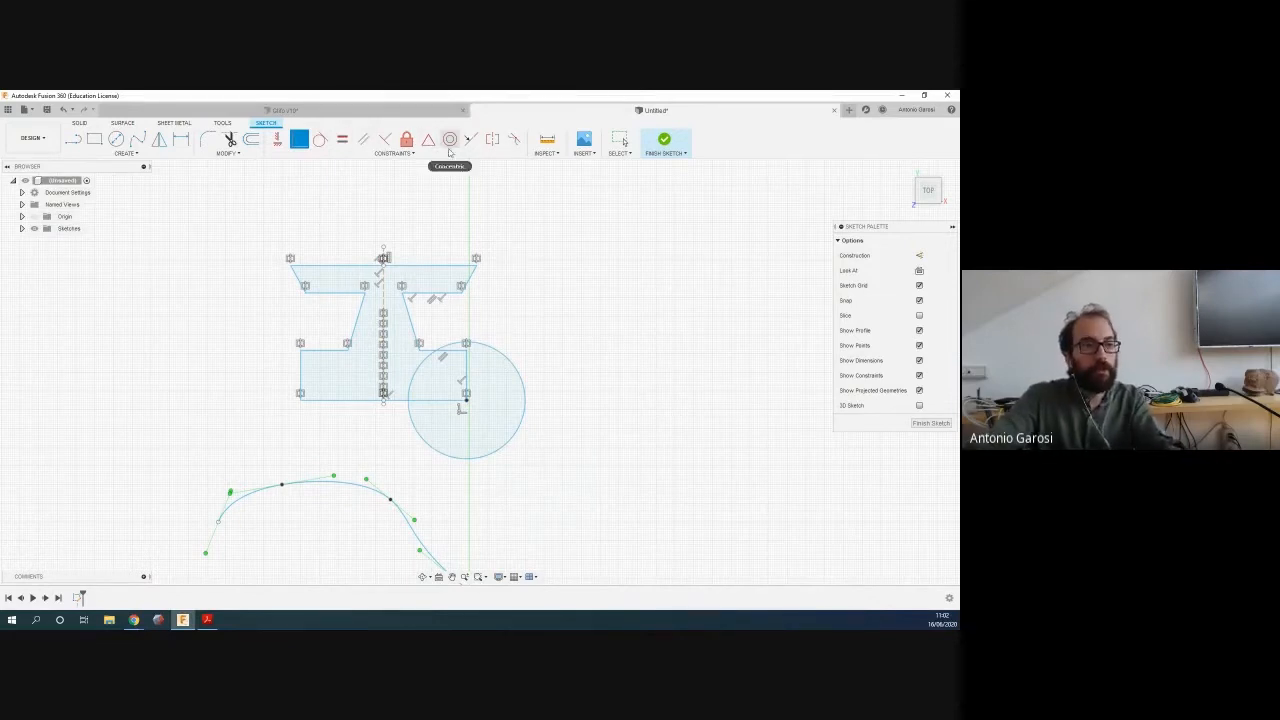
{"action": "left_click", "coordinate": [321, 140]}
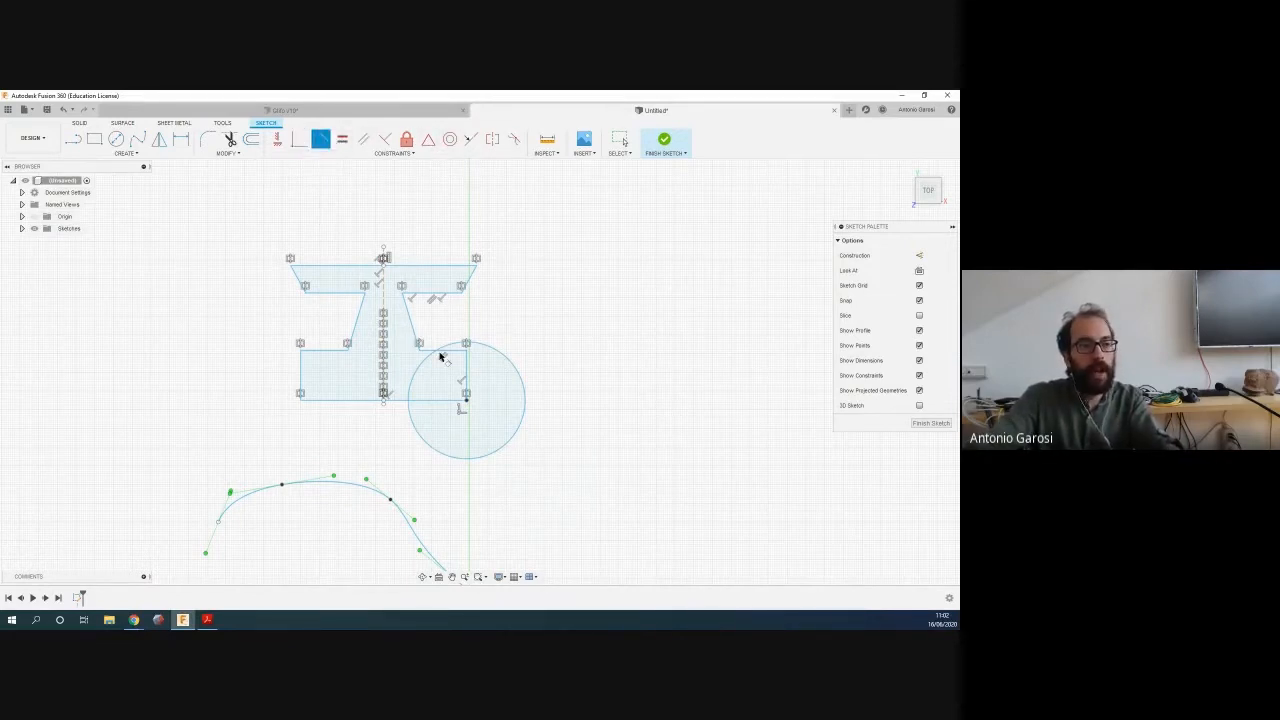
{"action": "key", "text": "Escape"}
Draw two separate center-diameter circles side by side in the empty area to the right of the mirrored profile
{"action": "middle_click_drag", "start_coordinate": [549, 289], "coordinate": [362, 300]}
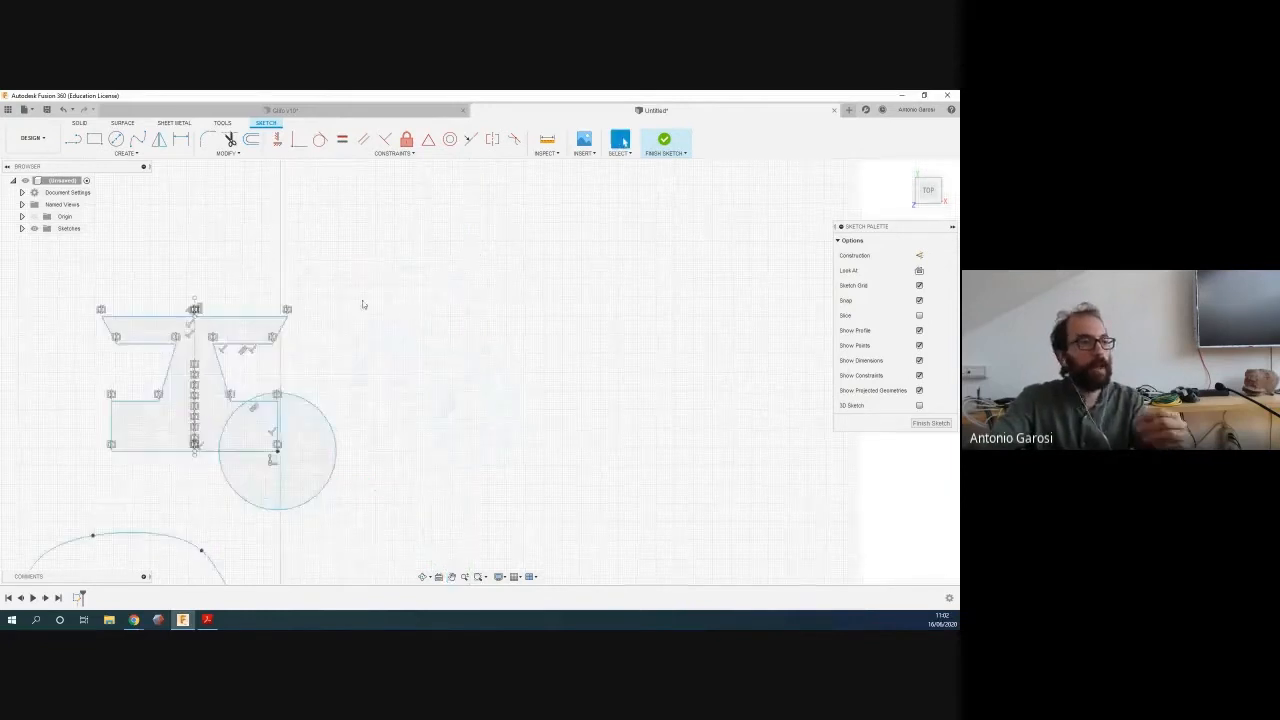
{"action": "left_click", "coordinate": [116, 139]}
{"action": "left_click", "coordinate": [424, 260]}
{"action": "left_click", "coordinate": [474, 287]}
{"action": "left_click", "coordinate": [116, 139]}
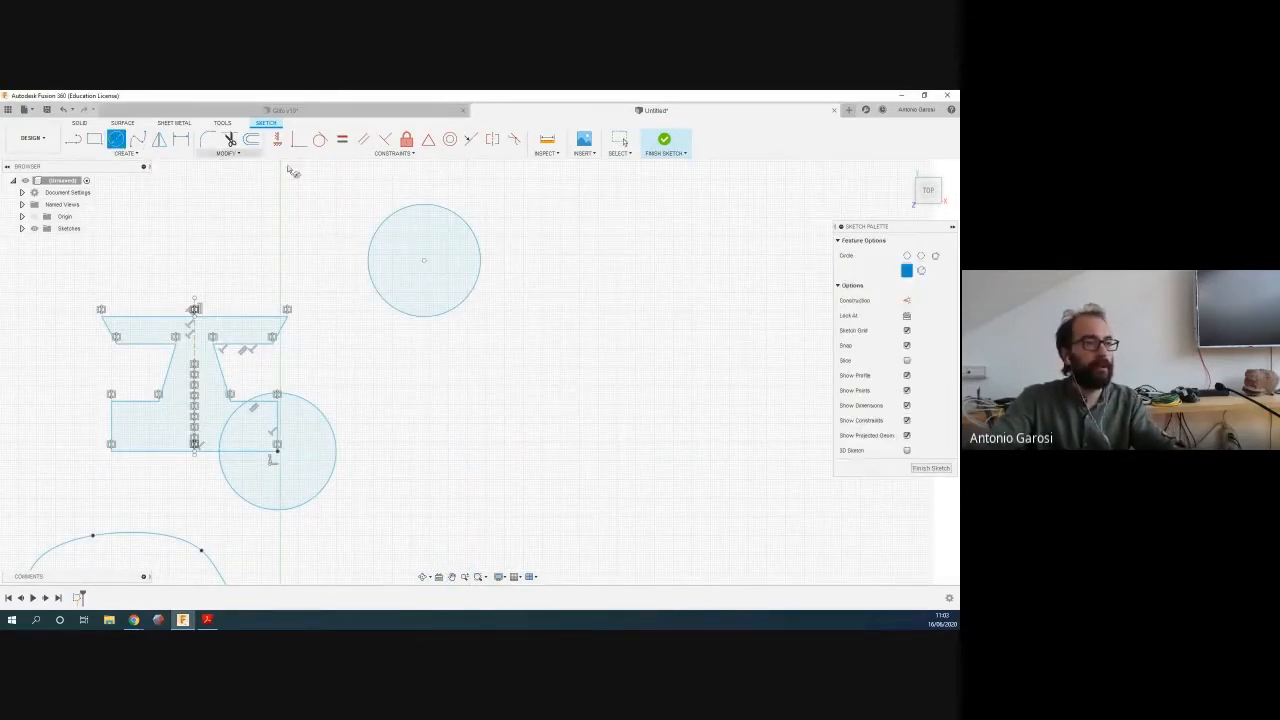
{"action": "left_click", "coordinate": [568, 221]}
{"action": "left_click", "coordinate": [605, 248]}
Draw a third circle above the larger of the two new circles and delete it
{"action": "middle_click_drag", "start_coordinate": [537, 241], "coordinate": [560, 410]}
{"action": "scroll", "coordinate": [143, 215], "scroll_direction": "down", "scroll_amount": 1}
{"action": "left_click", "coordinate": [434, 287]}
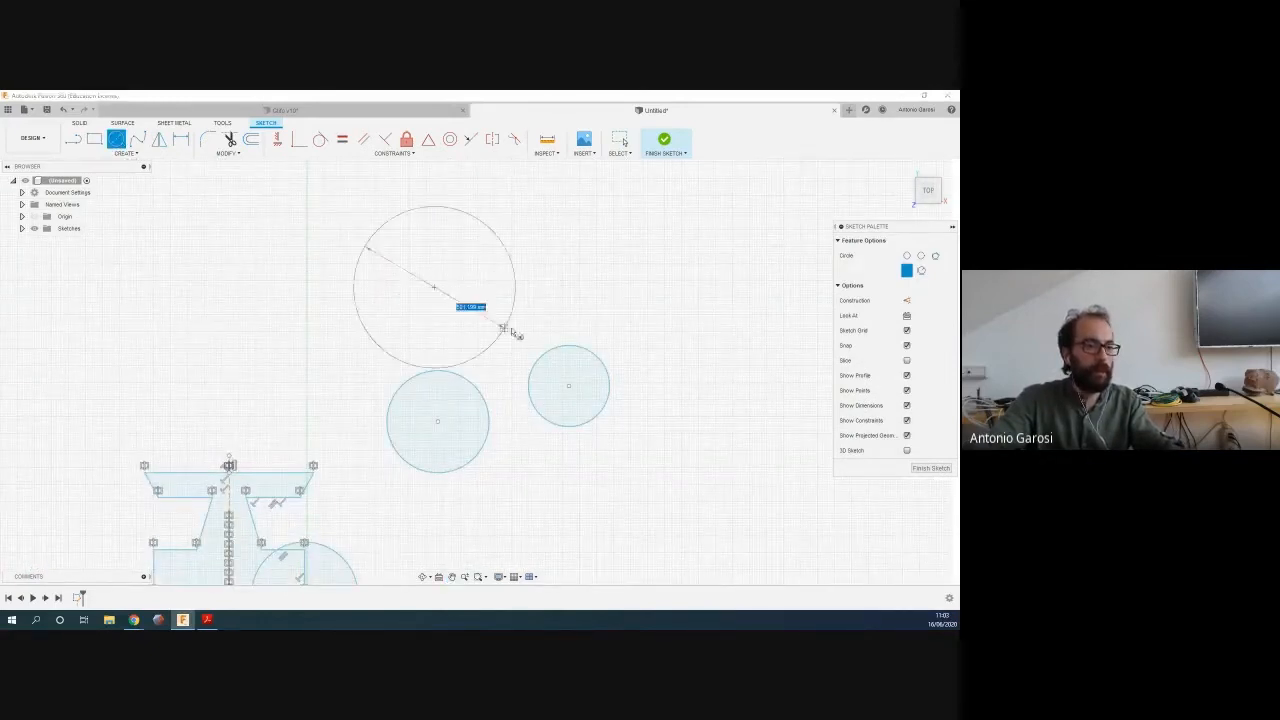
{"action": "left_click", "coordinate": [480, 305]}
{"action": "key", "text": "Escape"}
{"action": "left_click", "coordinate": [298, 141]}
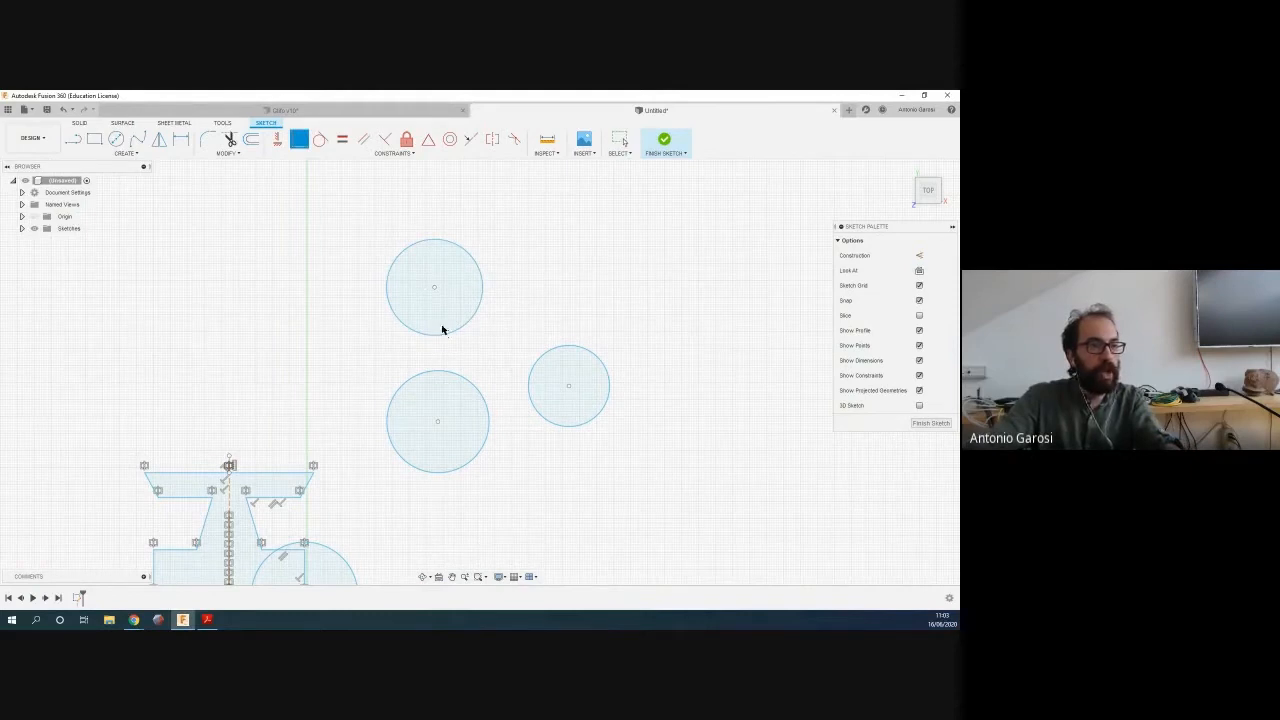
{"action": "left_click", "coordinate": [443, 334]}
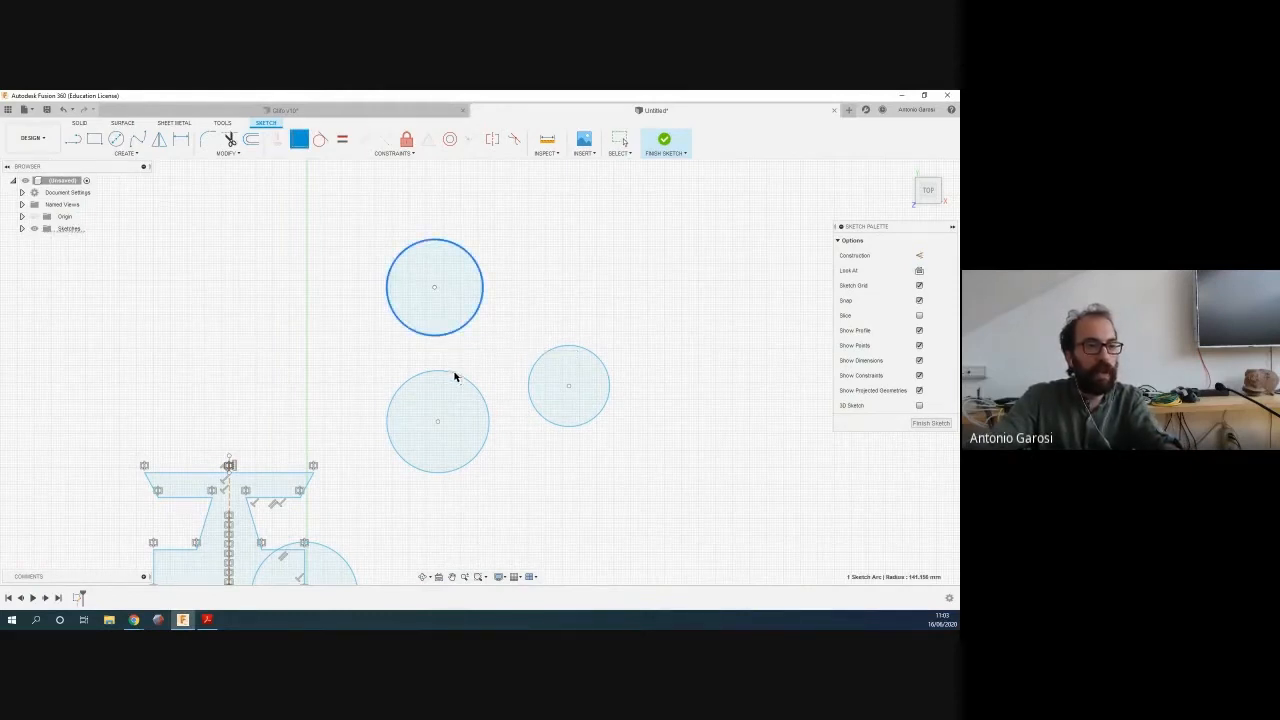
{"action": "key", "text": "Escape"}
{"action": "left_click", "coordinate": [394, 263]}
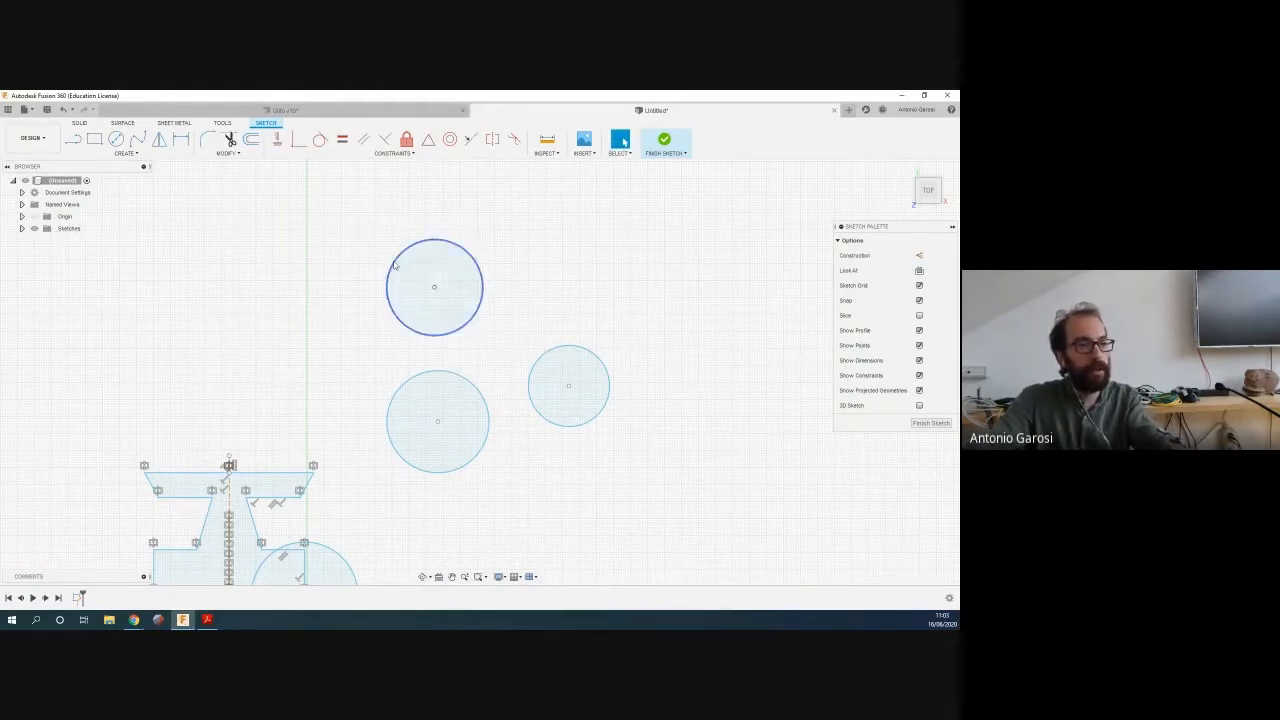
{"action": "key", "text": "Delete"}
Draw a 3-point circle between the two new circles so that it overlaps both of them
{"action": "left_click", "coordinate": [125, 153]}
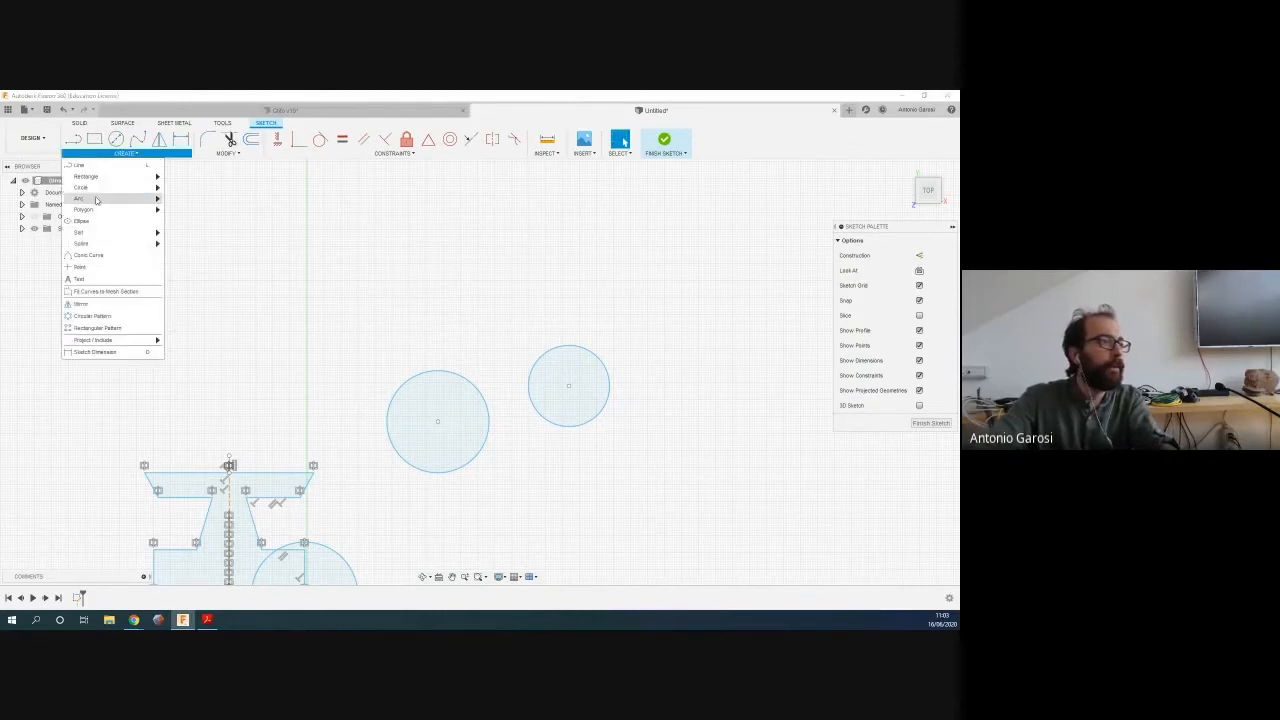
{"action": "mouse_move", "coordinate": [97, 188]}
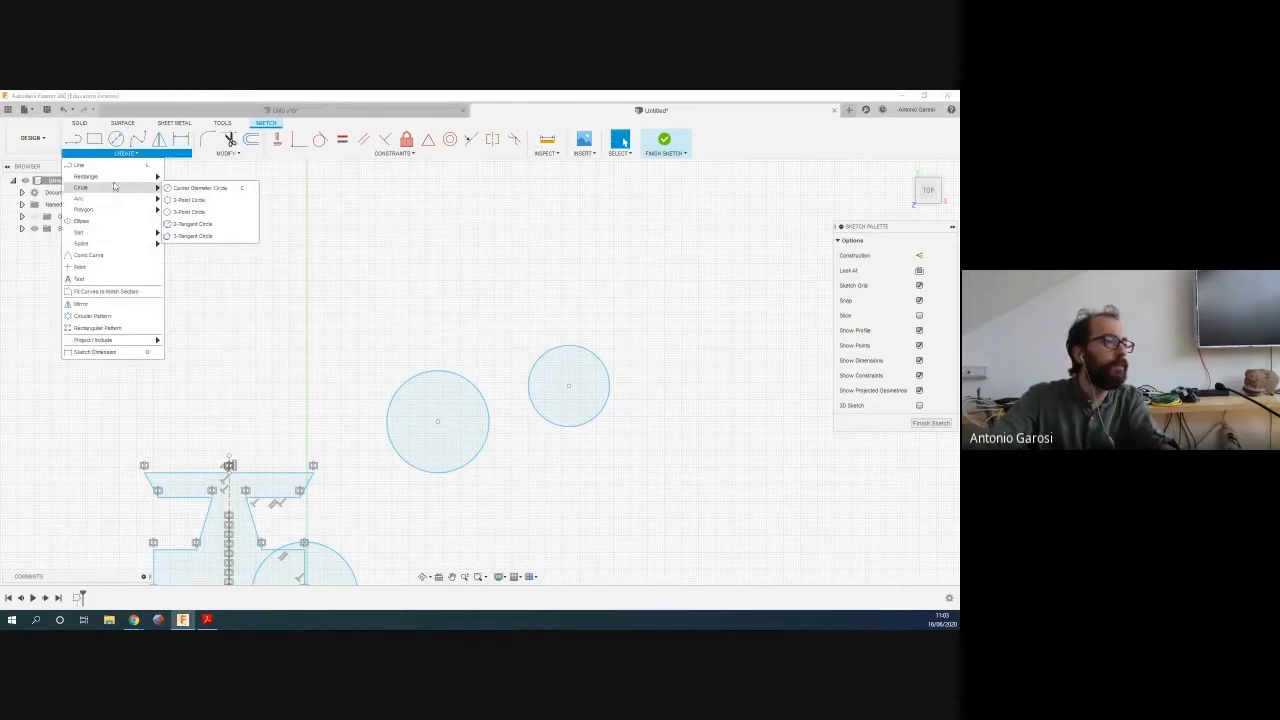
{"action": "left_click", "coordinate": [215, 198]}
{"action": "left_click", "coordinate": [556, 358]}
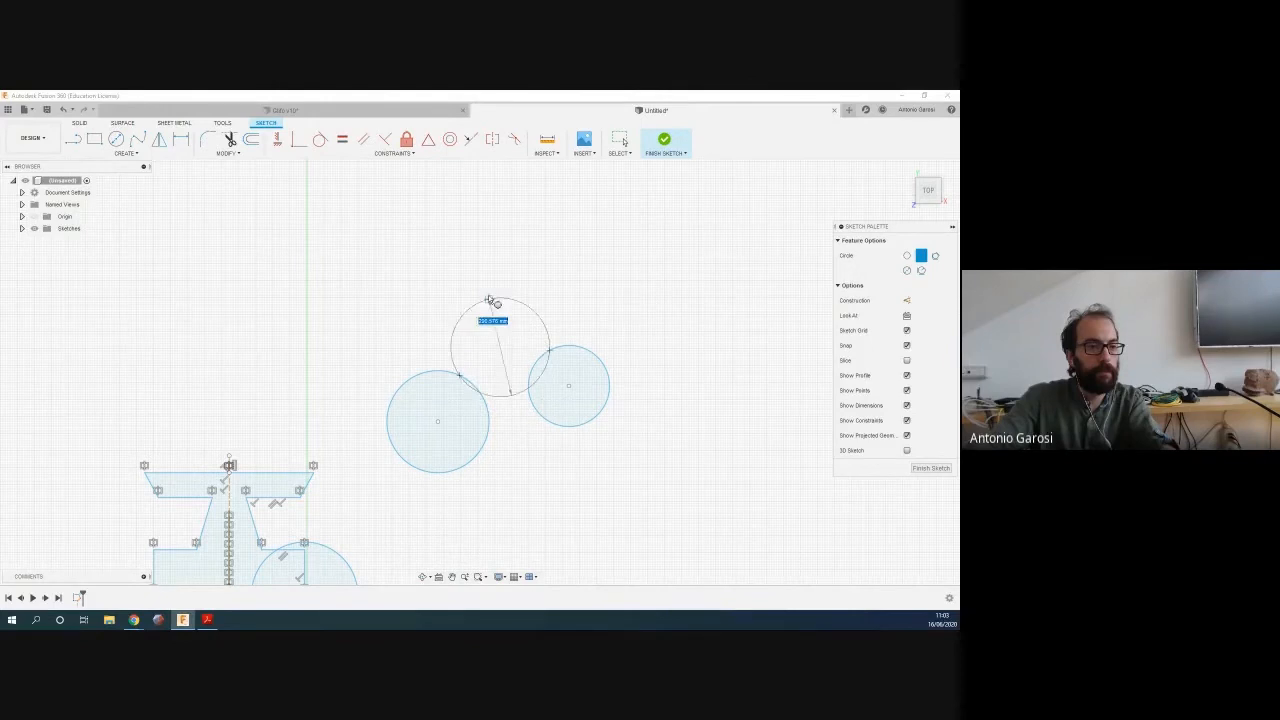
{"action": "left_click", "coordinate": [478, 348]}
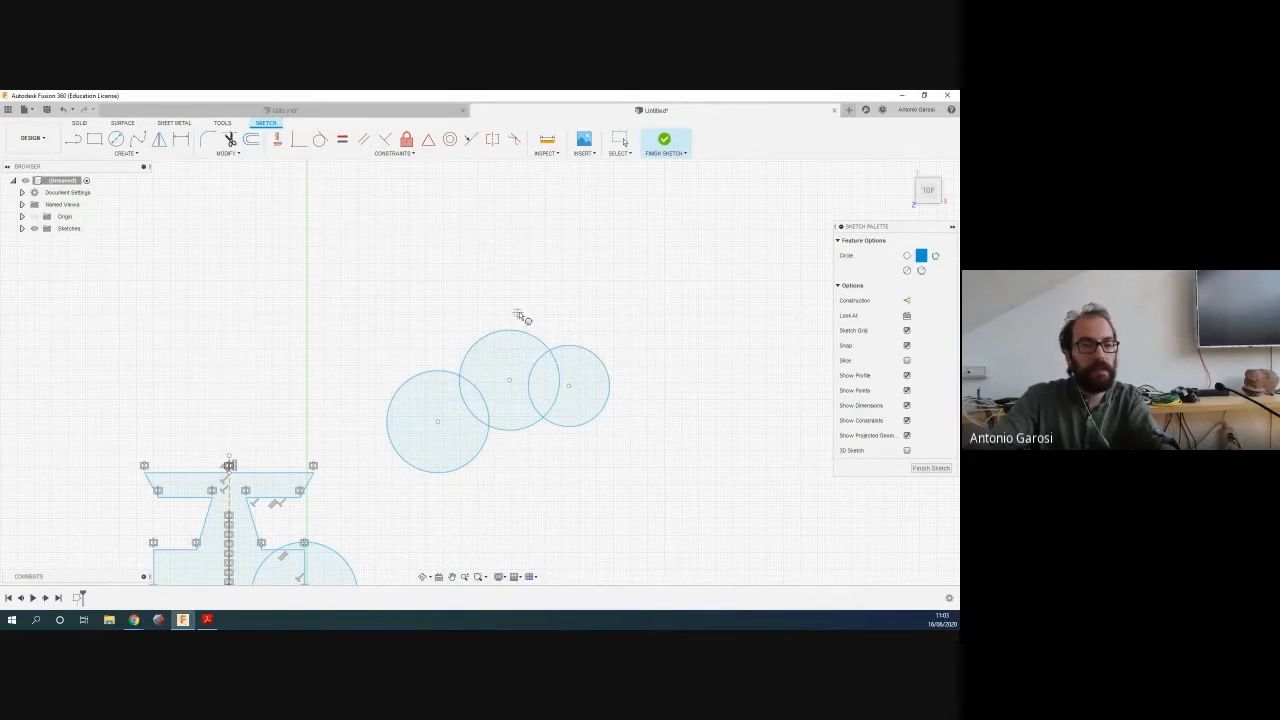
Make the middle circle tangent to both neighbouring circles with Tangent constraints
{"action": "left_click", "coordinate": [320, 139]}
{"action": "left_click", "coordinate": [447, 372]}
{"action": "left_click", "coordinate": [462, 370]}
{"action": "left_click", "coordinate": [524, 343]}
{"action": "left_click", "coordinate": [540, 358]}
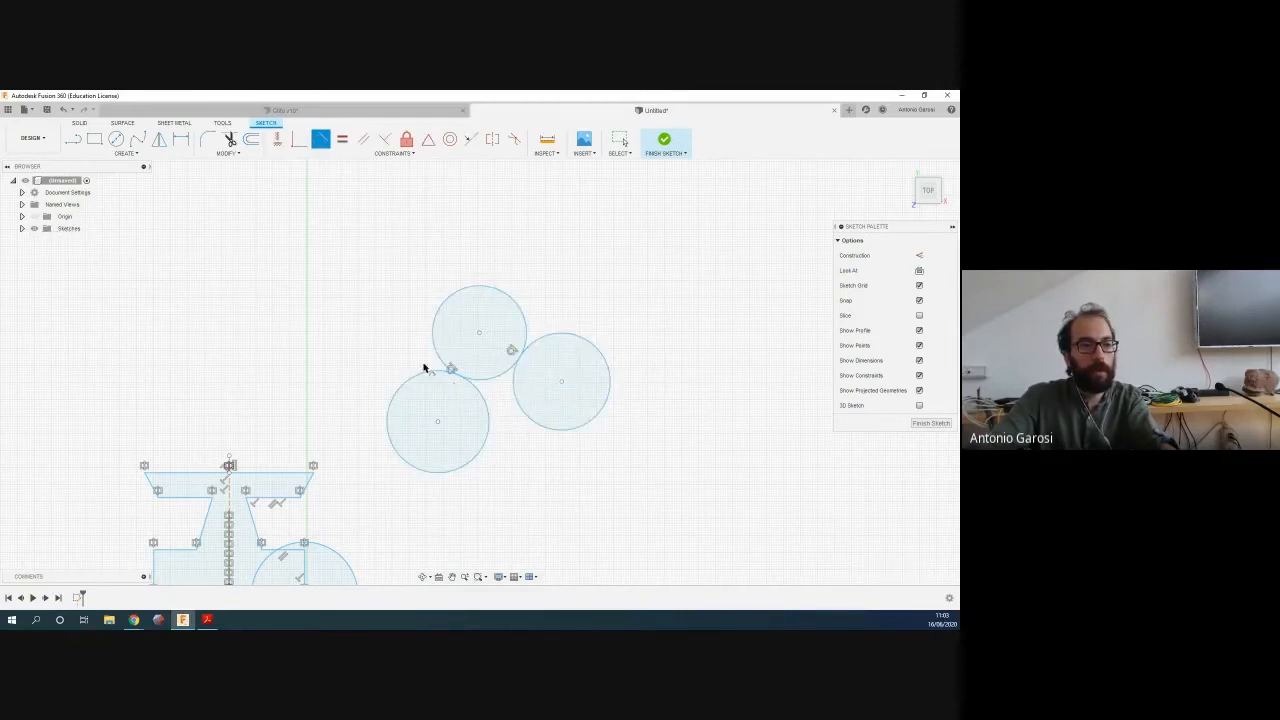
Trim away the outer part of the middle circle, leaving only the lower arc that connects its two neighbours
{"action": "left_click", "coordinate": [230, 140]}
{"action": "key", "text": "Escape"}
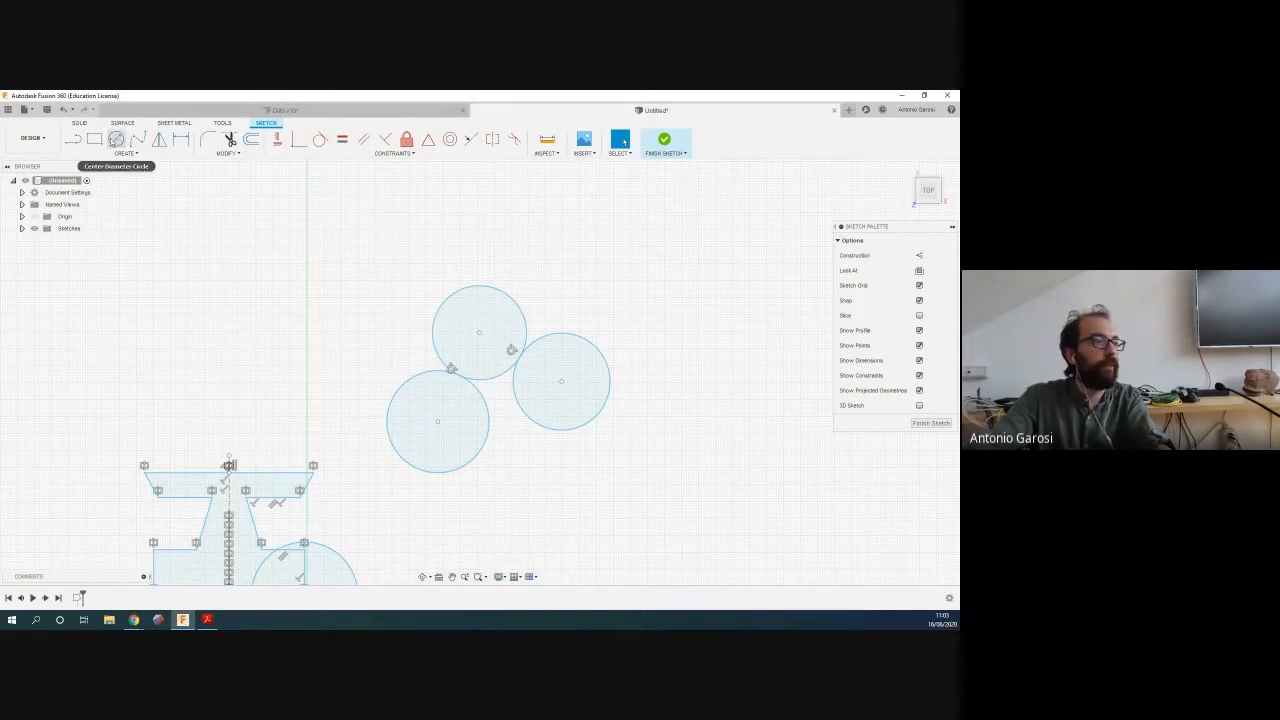
{"action": "left_click", "coordinate": [485, 297]}
Trim away the circles on both ends of the connecting arc, and undo both trims
{"action": "left_click", "coordinate": [429, 372]}
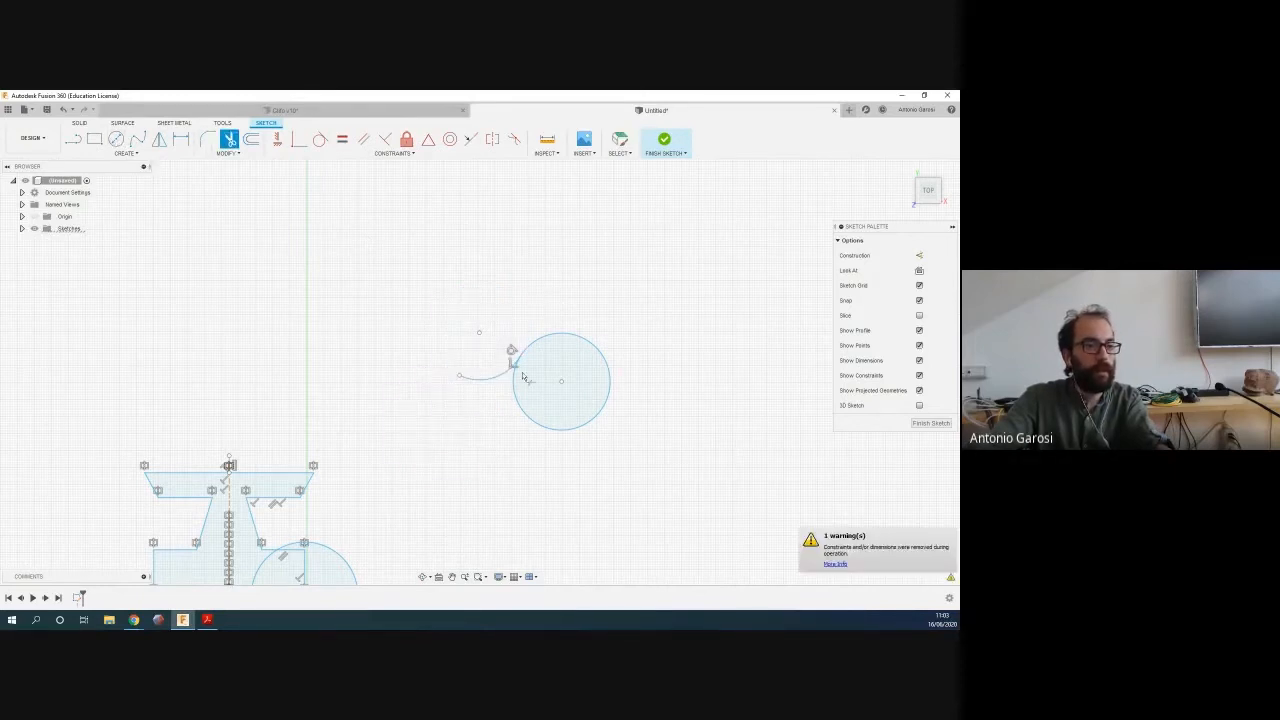
{"action": "left_click", "coordinate": [558, 336]}
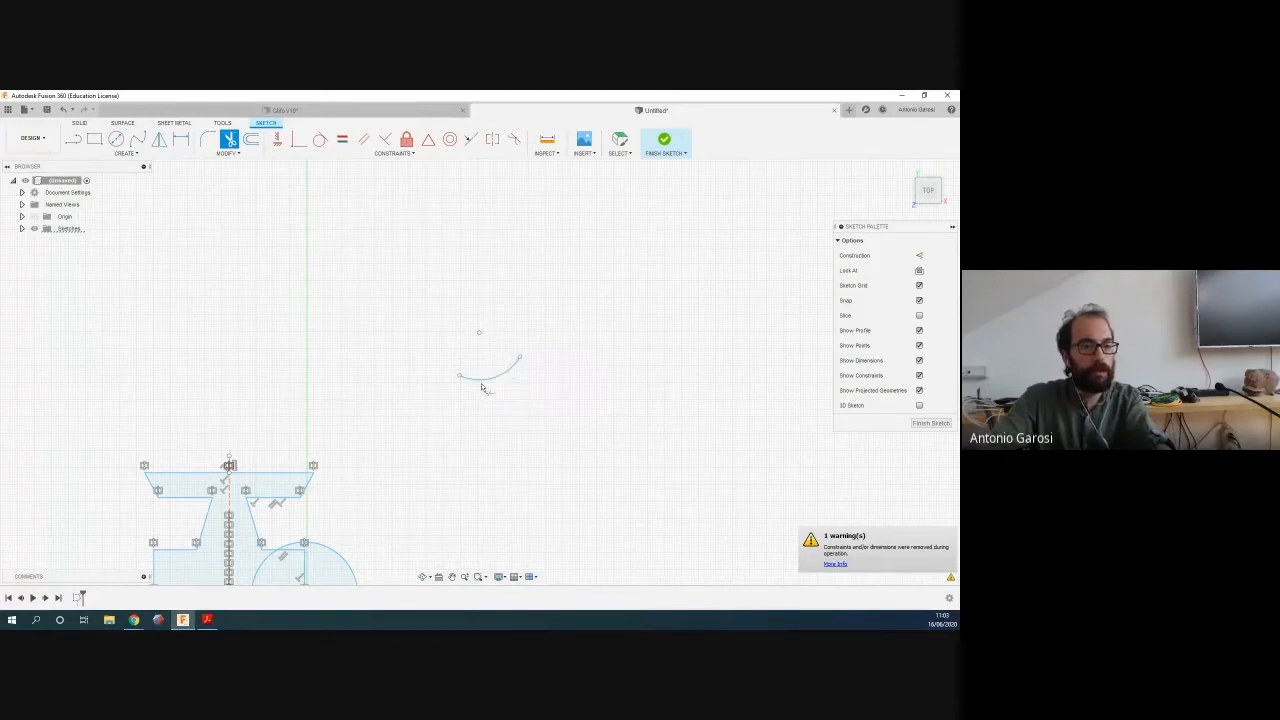
{"action": "key", "text": "ctrl+z"}
{"action": "key", "text": "ctrl+z"}
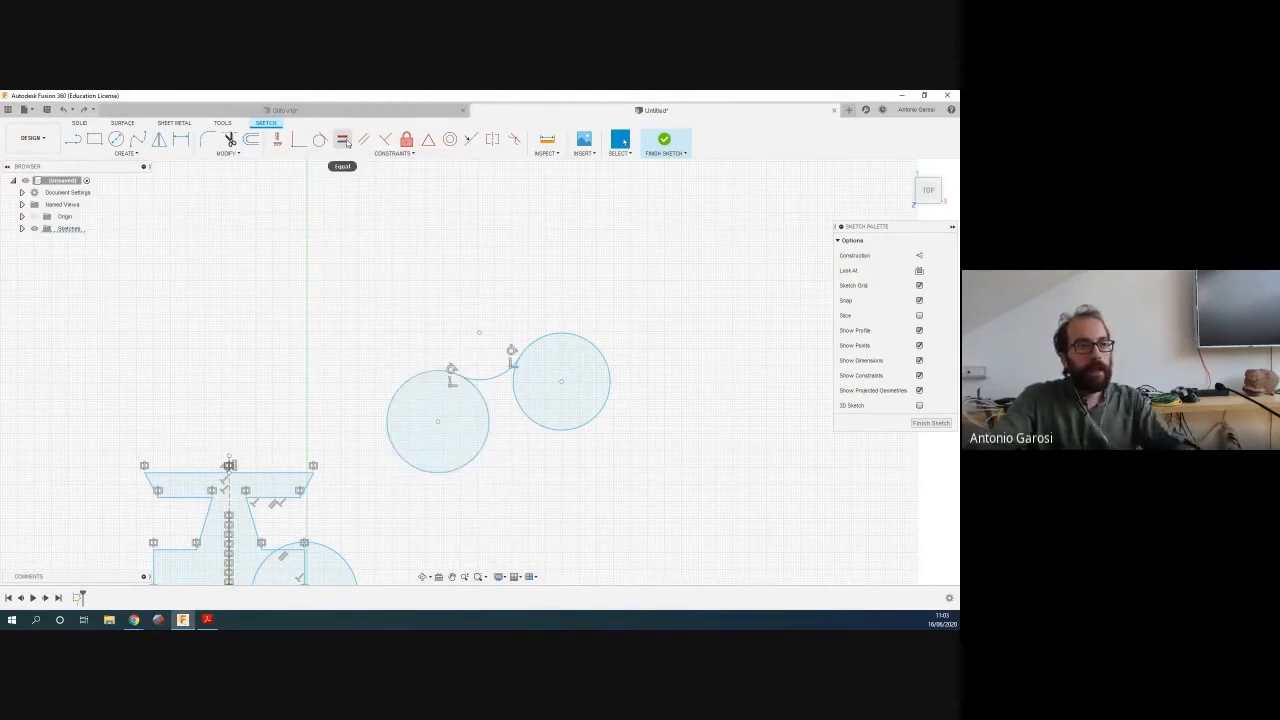
Draw a horizontal line above the mirrored profile and continue it with a short slanted line going down from its right end
{"action": "left_click", "coordinate": [72, 139]}
{"action": "left_click", "coordinate": [222, 260]}
{"action": "left_click", "coordinate": [290, 260]}
{"action": "left_click", "coordinate": [297, 304]}
{"action": "key", "text": "Escape"}
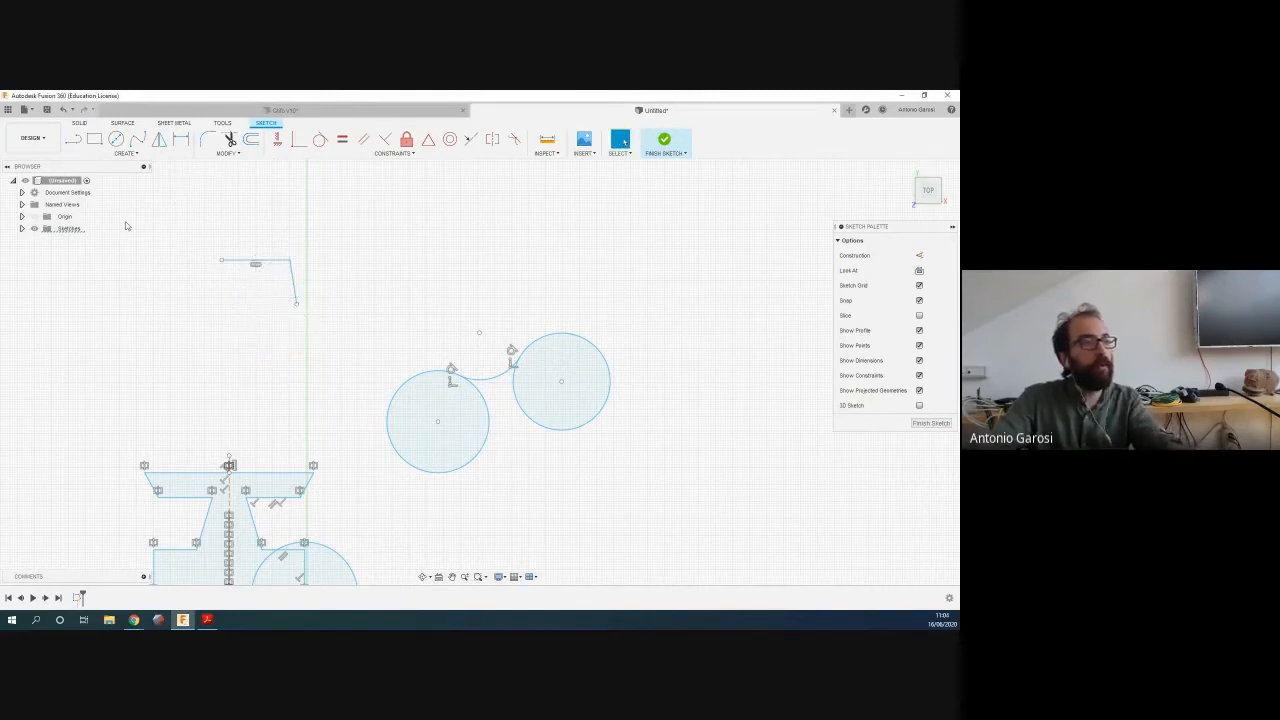
Draw a two-point rectangle about 180 mm wide and 110 mm high above the circles
{"action": "left_click", "coordinate": [94, 139]}
{"action": "left_click", "coordinate": [367, 232]}
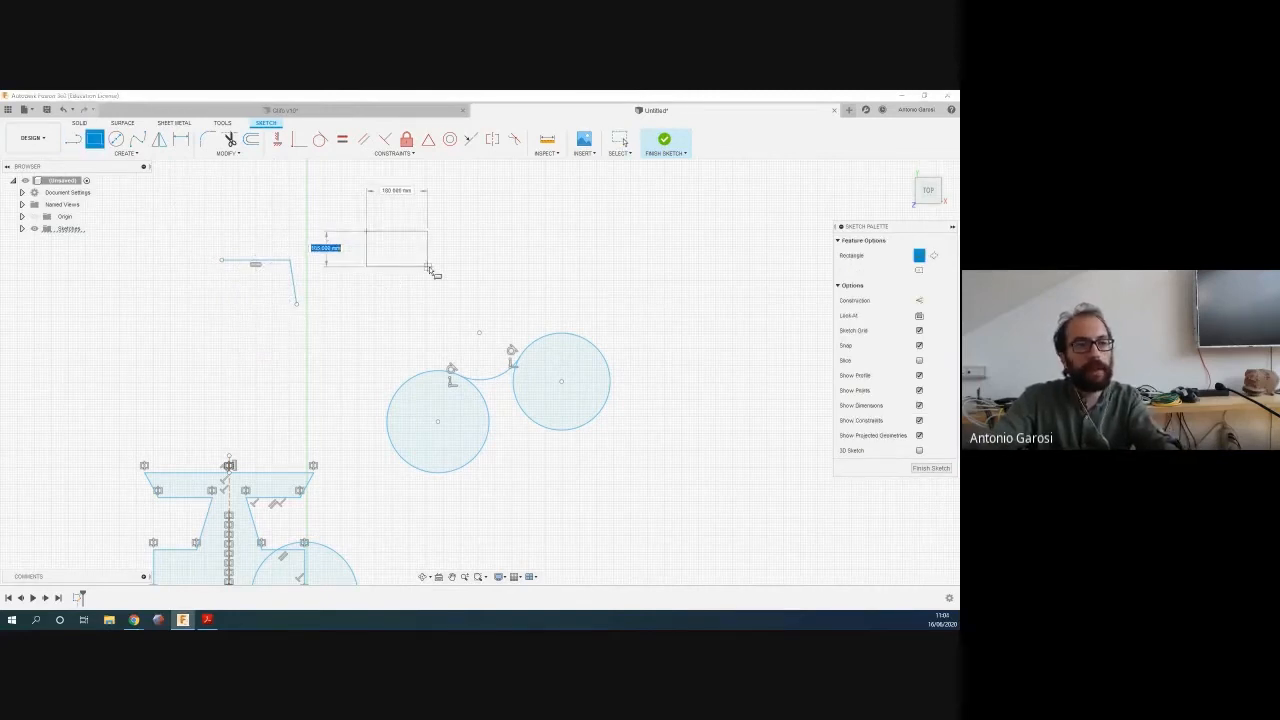
{"action": "left_click", "coordinate": [430, 269]}
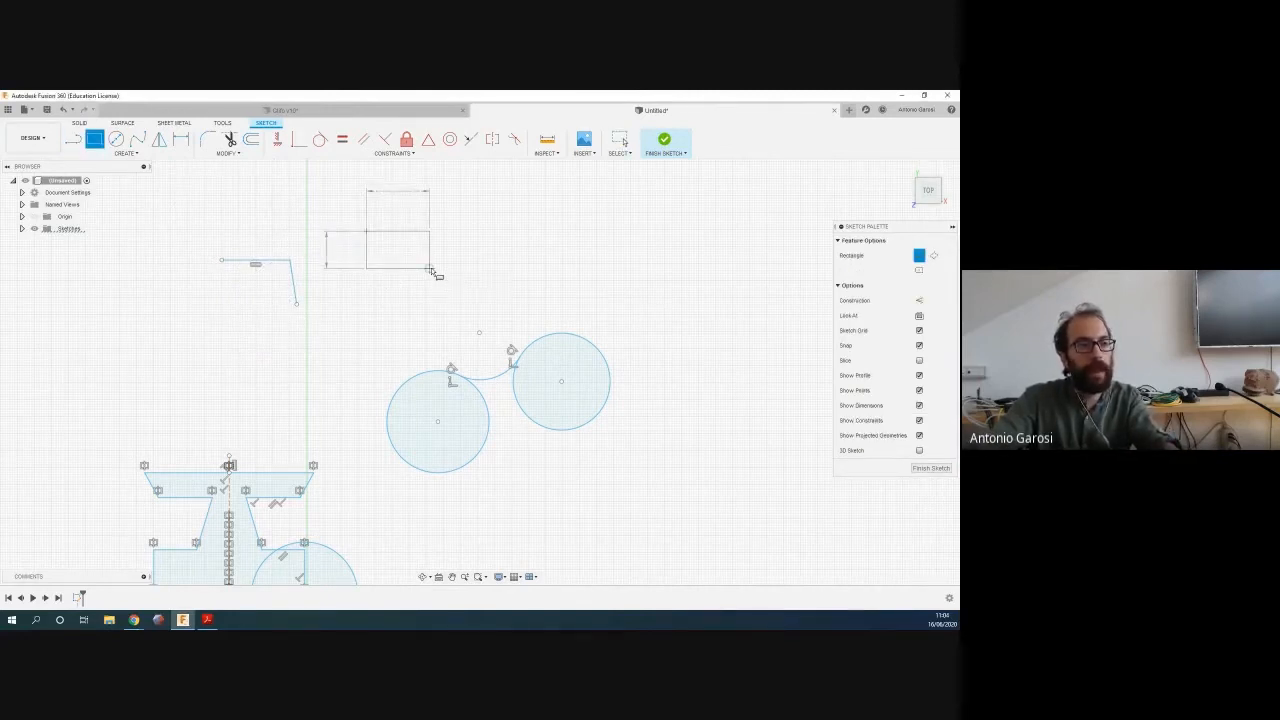
{"action": "scroll", "coordinate": [397, 236], "scroll_direction": "down", "scroll_amount": 3}
{"action": "scroll", "coordinate": [397, 220], "scroll_direction": "up", "scroll_amount": 6}
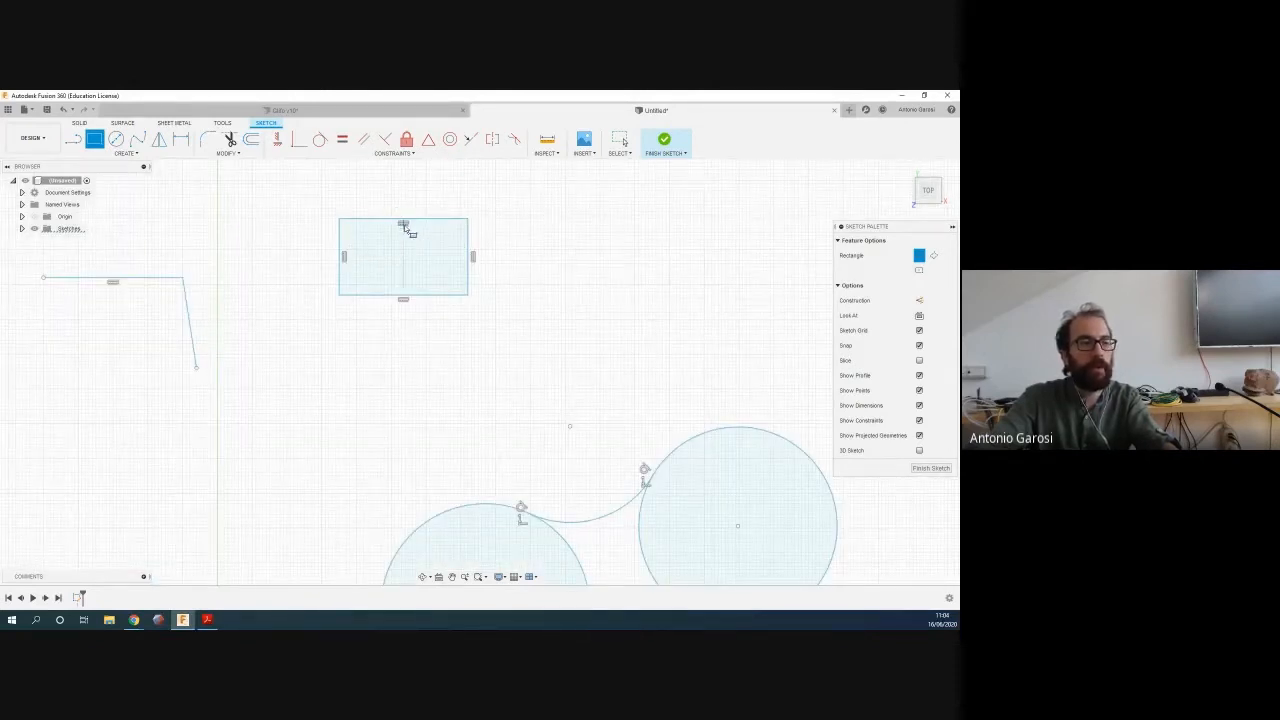
{"action": "scroll", "coordinate": [403, 222], "scroll_direction": "up", "scroll_amount": 3}
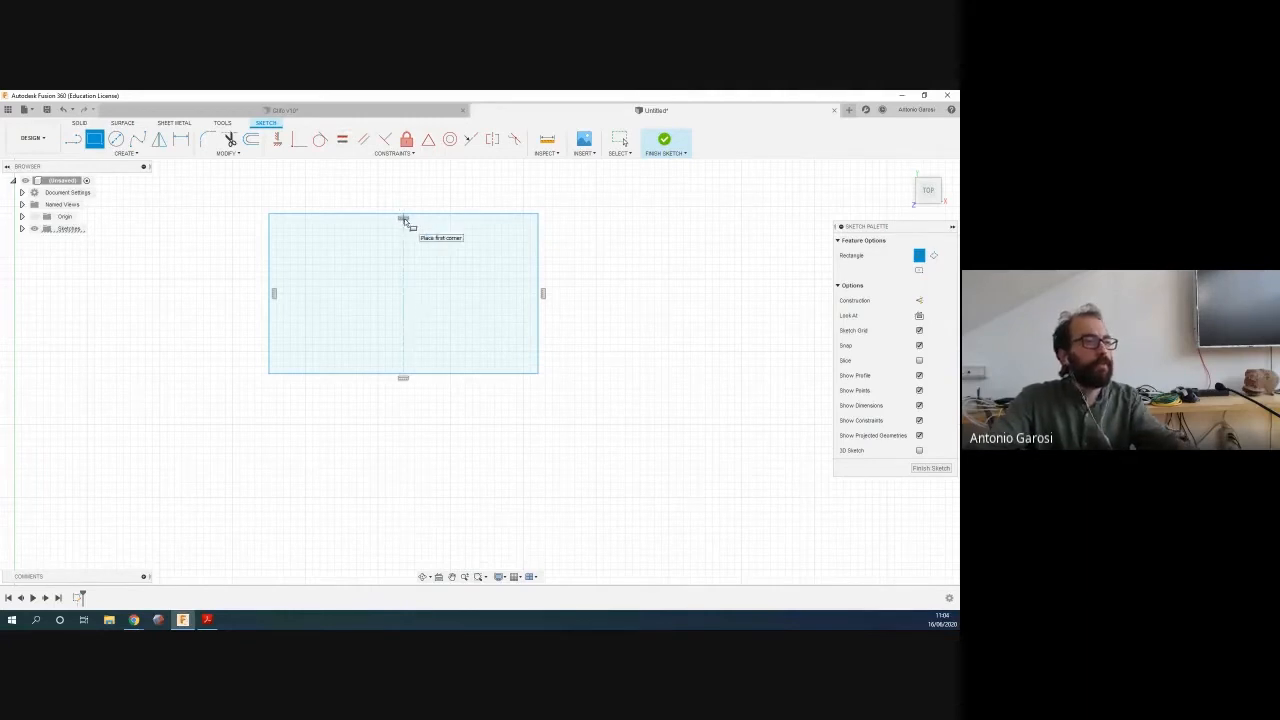
{"action": "key", "text": "Escape"}
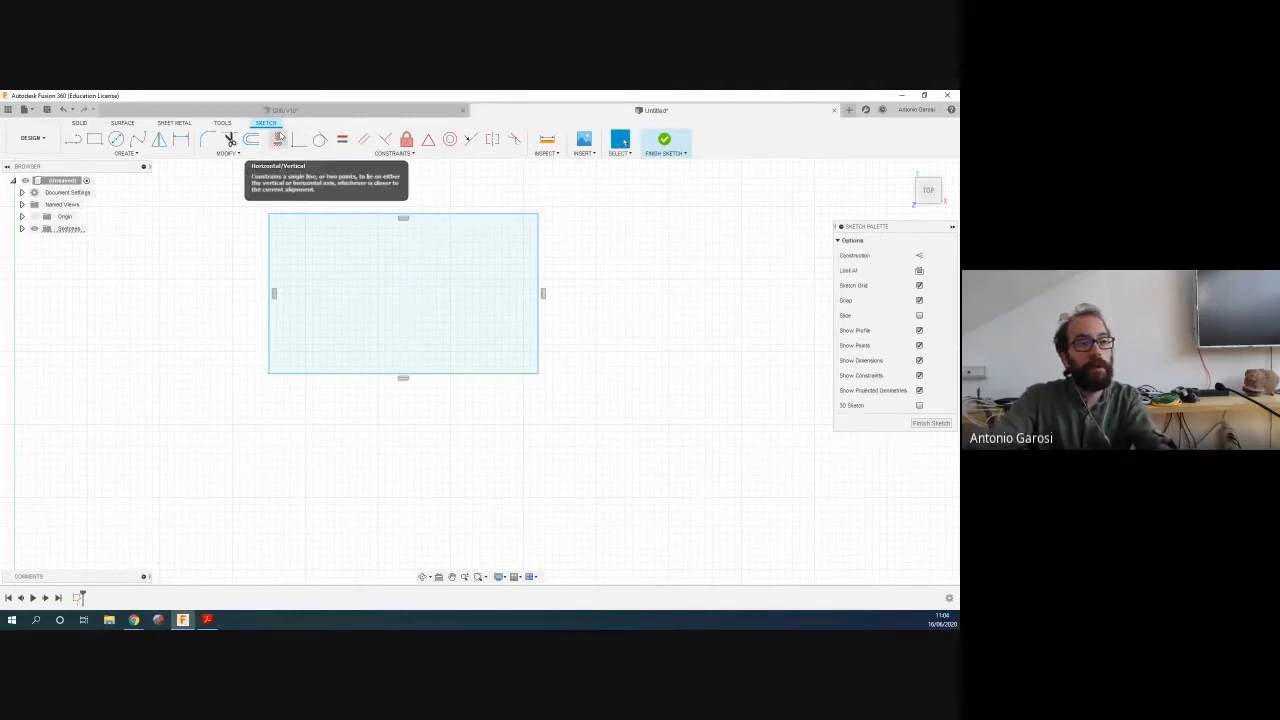
Try to apply an Equal constraint to the rectangle's top and bottom edges
{"action": "scroll", "coordinate": [520, 276], "scroll_direction": "down", "scroll_amount": 3}
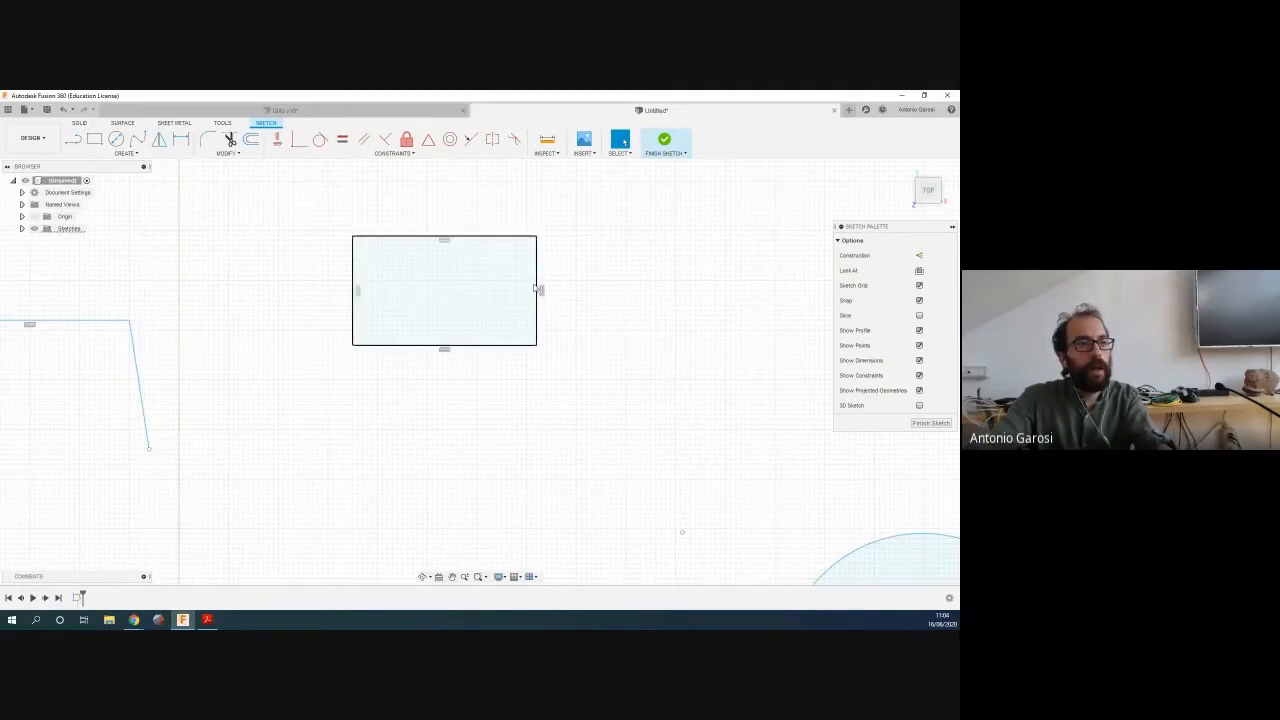
{"action": "left_click", "coordinate": [342, 139]}
{"action": "left_click", "coordinate": [415, 237]}
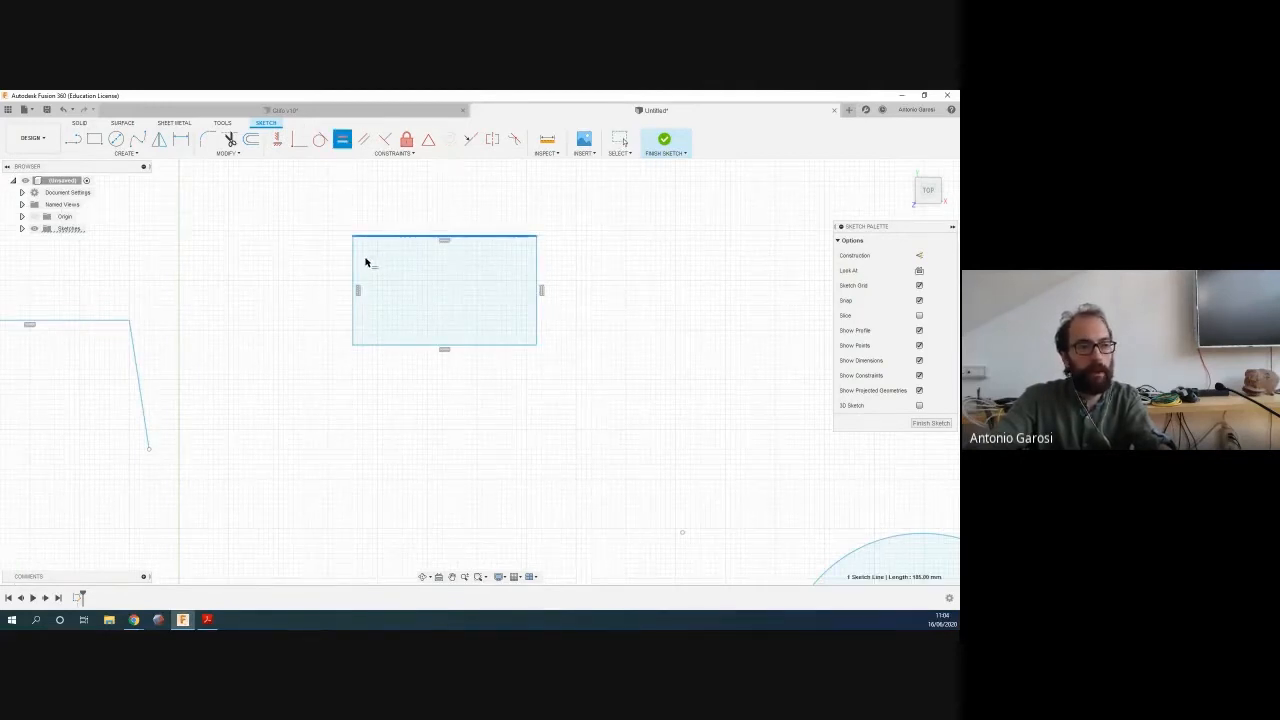
{"action": "left_click", "coordinate": [408, 345]}
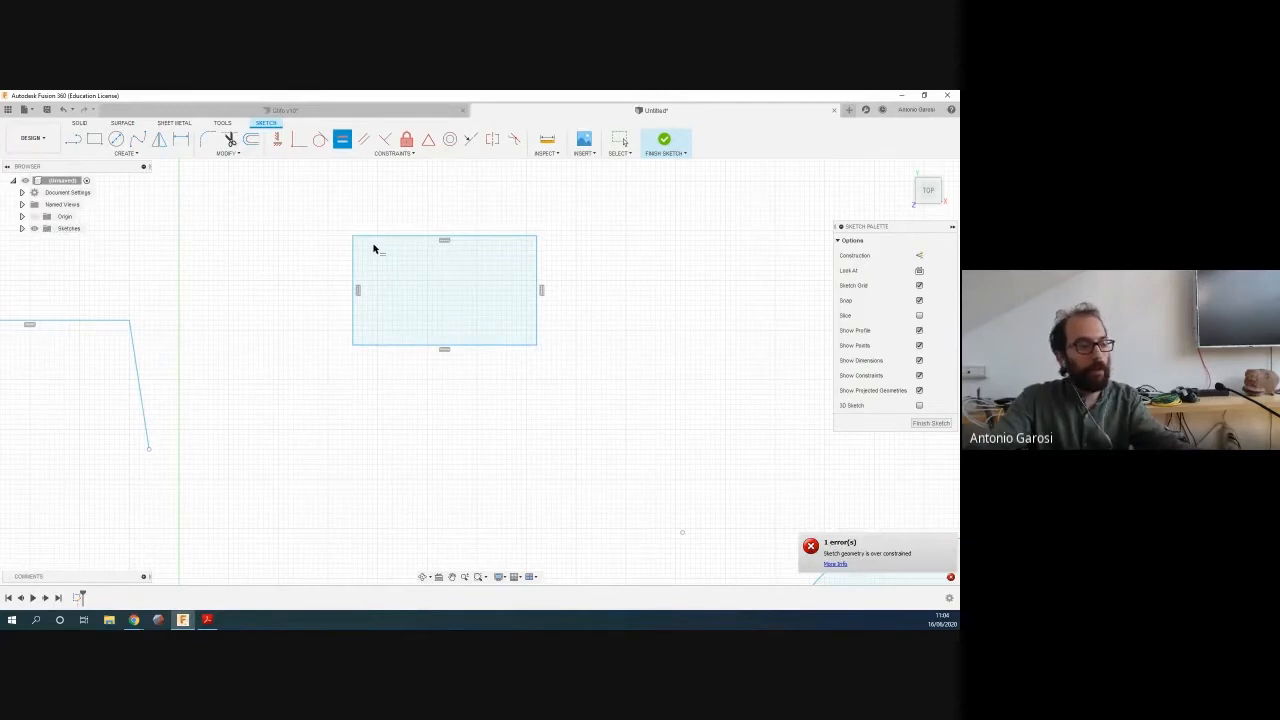
{"action": "key", "text": "Escape"}
{"action": "left_click", "coordinate": [343, 140]}
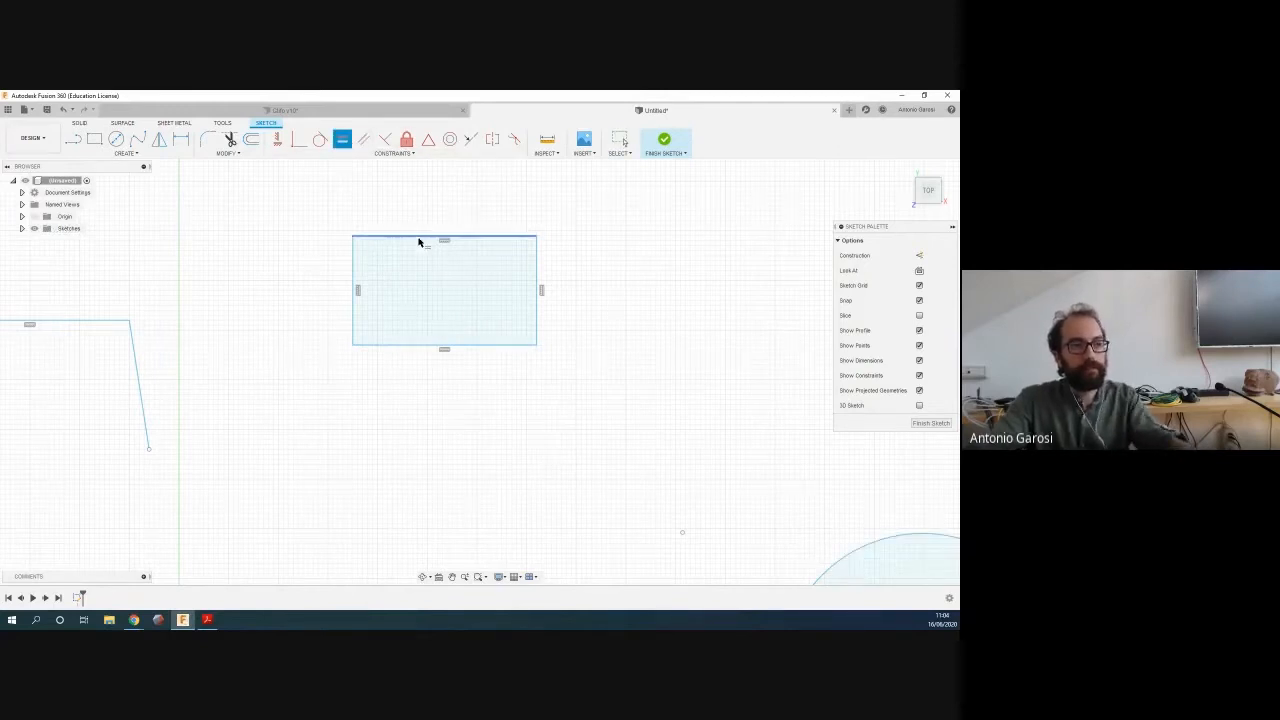
{"action": "left_click", "coordinate": [423, 239]}
{"action": "left_click", "coordinate": [432, 348]}
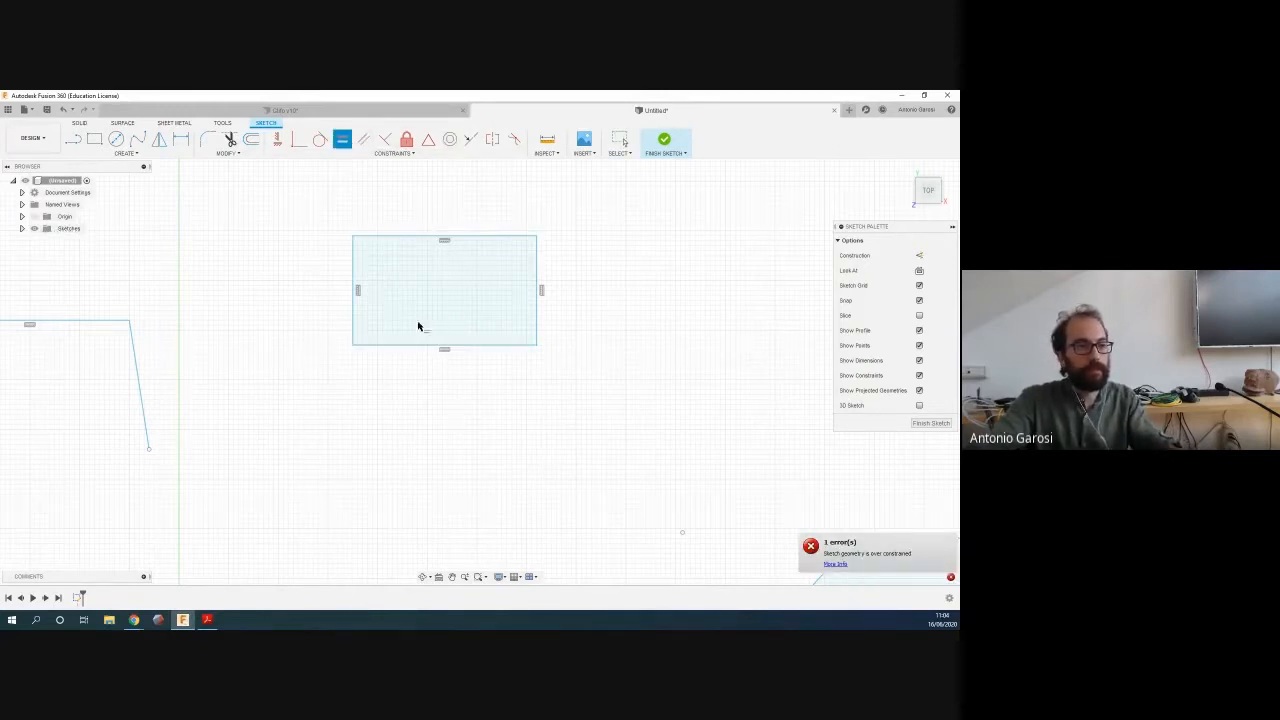
{"action": "key", "text": "Escape"}
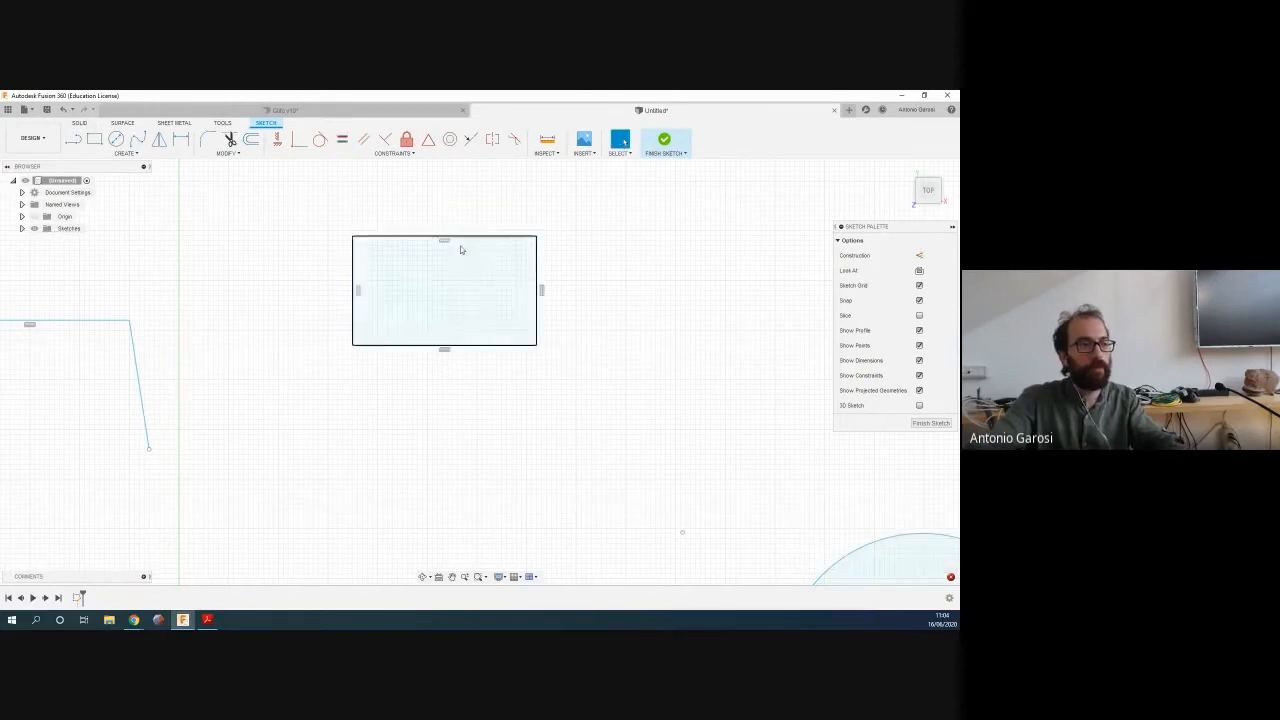
{"action": "left_click", "coordinate": [422, 345]}
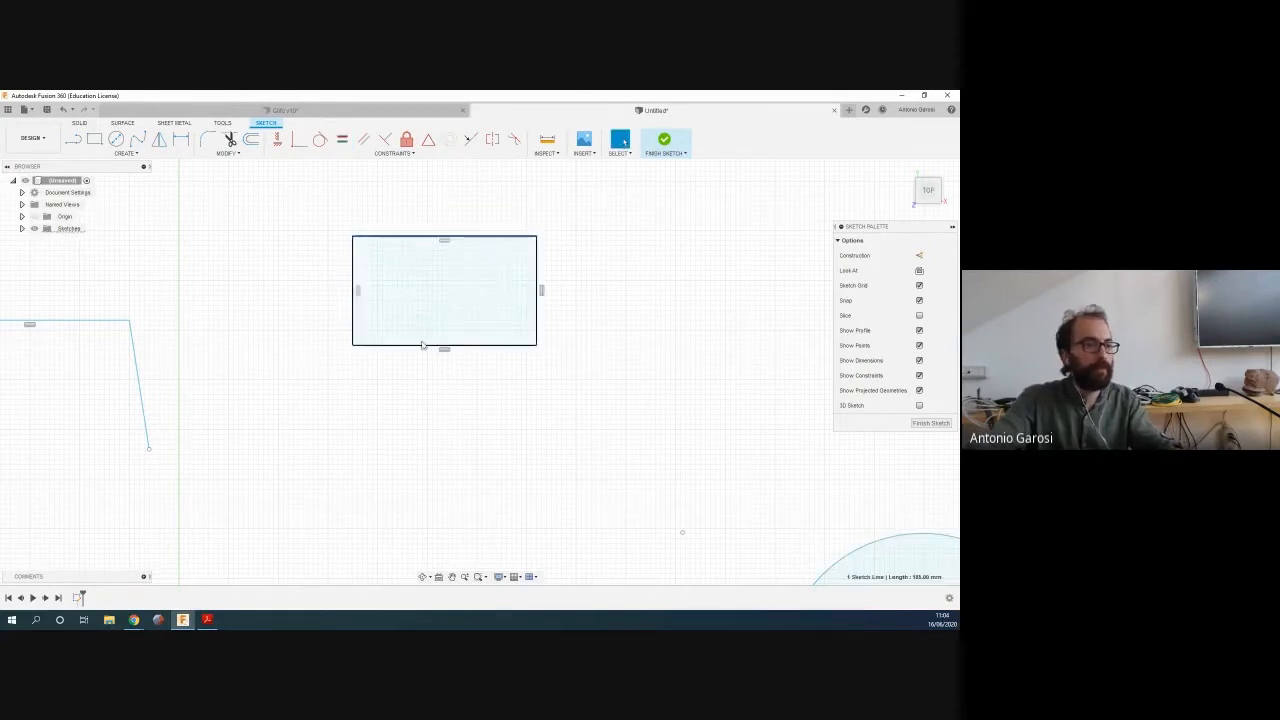
{"action": "left_click", "coordinate": [343, 140]}
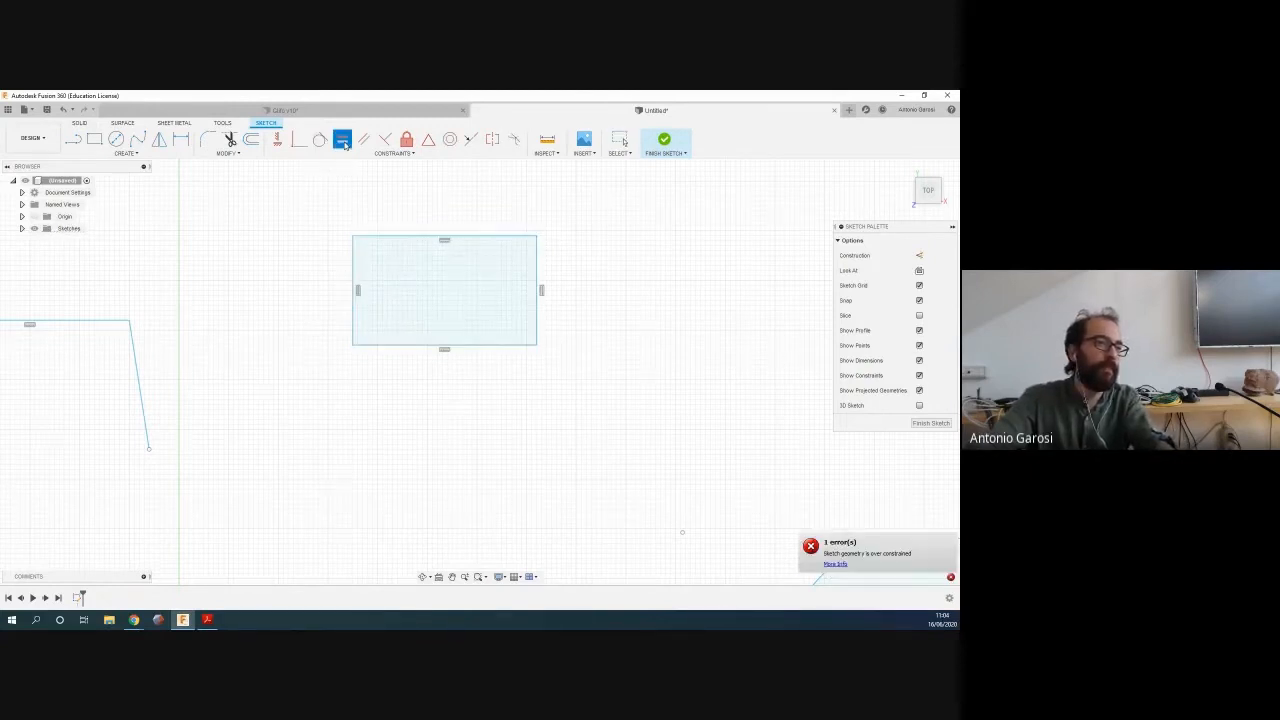
{"action": "left_click", "coordinate": [837, 563]}
{"action": "left_click", "coordinate": [932, 554]}
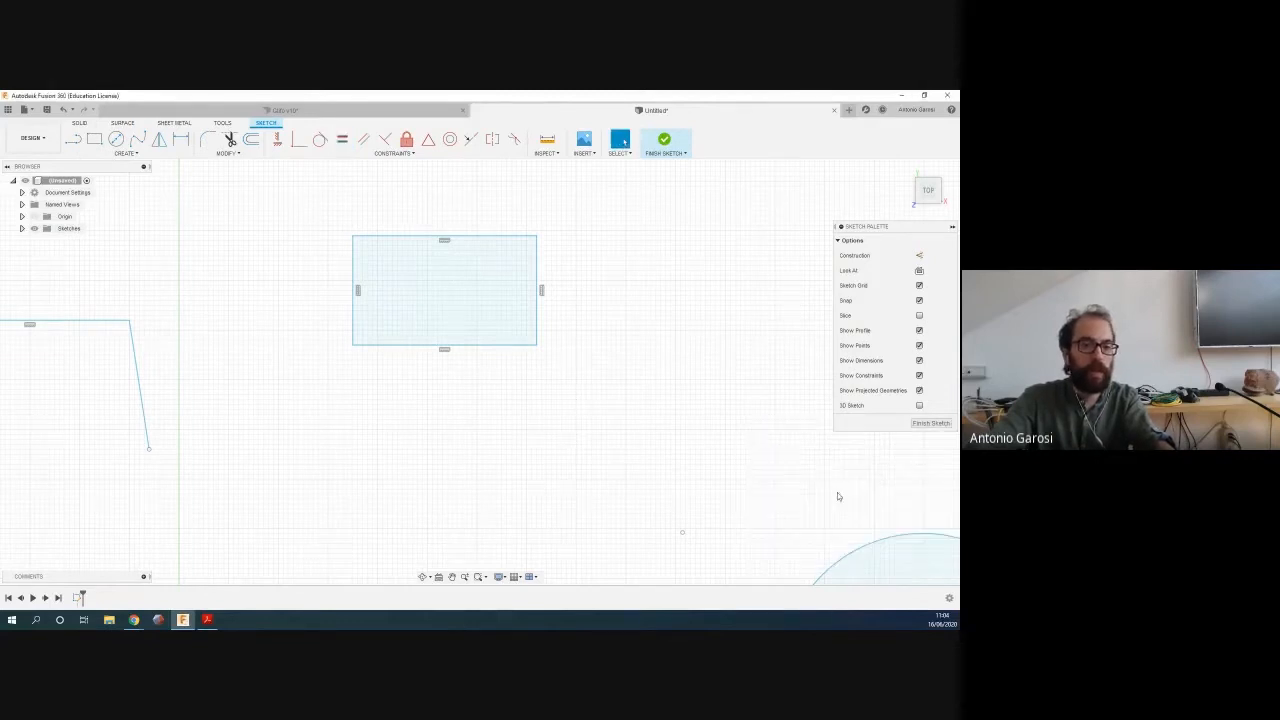
Delete the rectangle and draw a smaller, nearly square two-point rectangle in its place
{"action": "left_click_drag", "start_coordinate": [333, 211], "coordinate": [621, 381]}
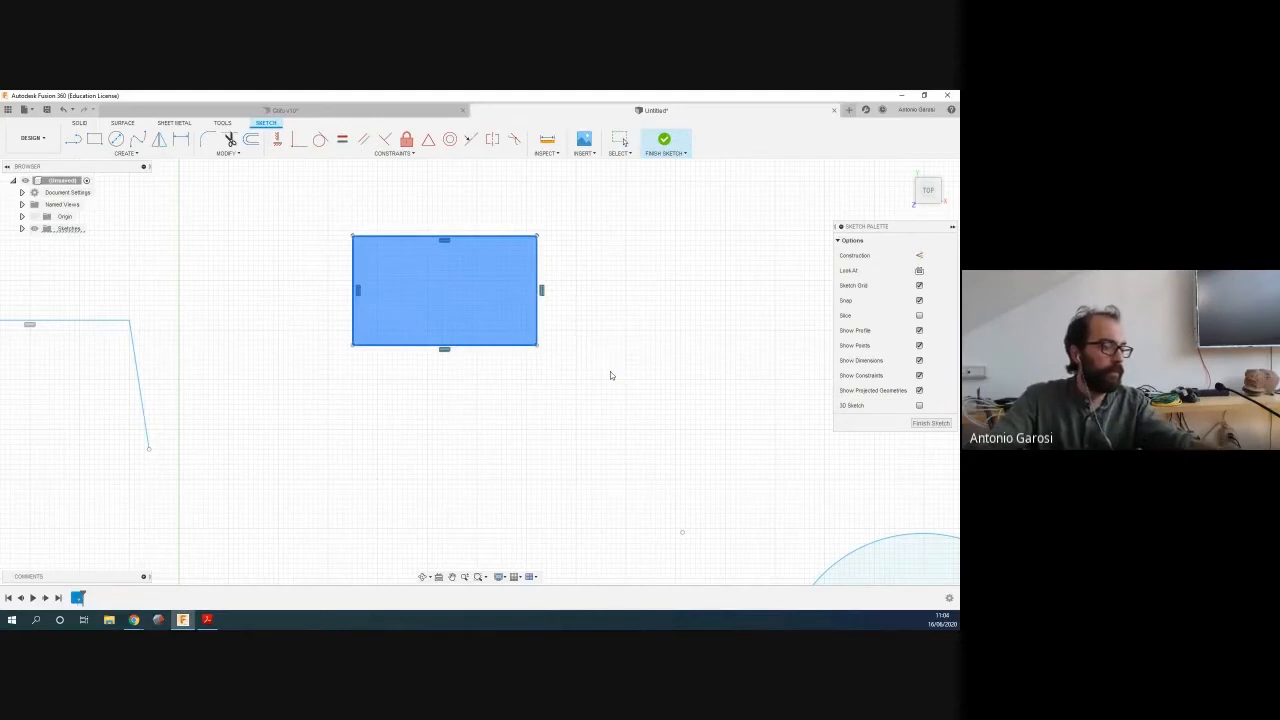
{"action": "key", "text": "Delete"}
{"action": "left_click", "coordinate": [94, 139]}
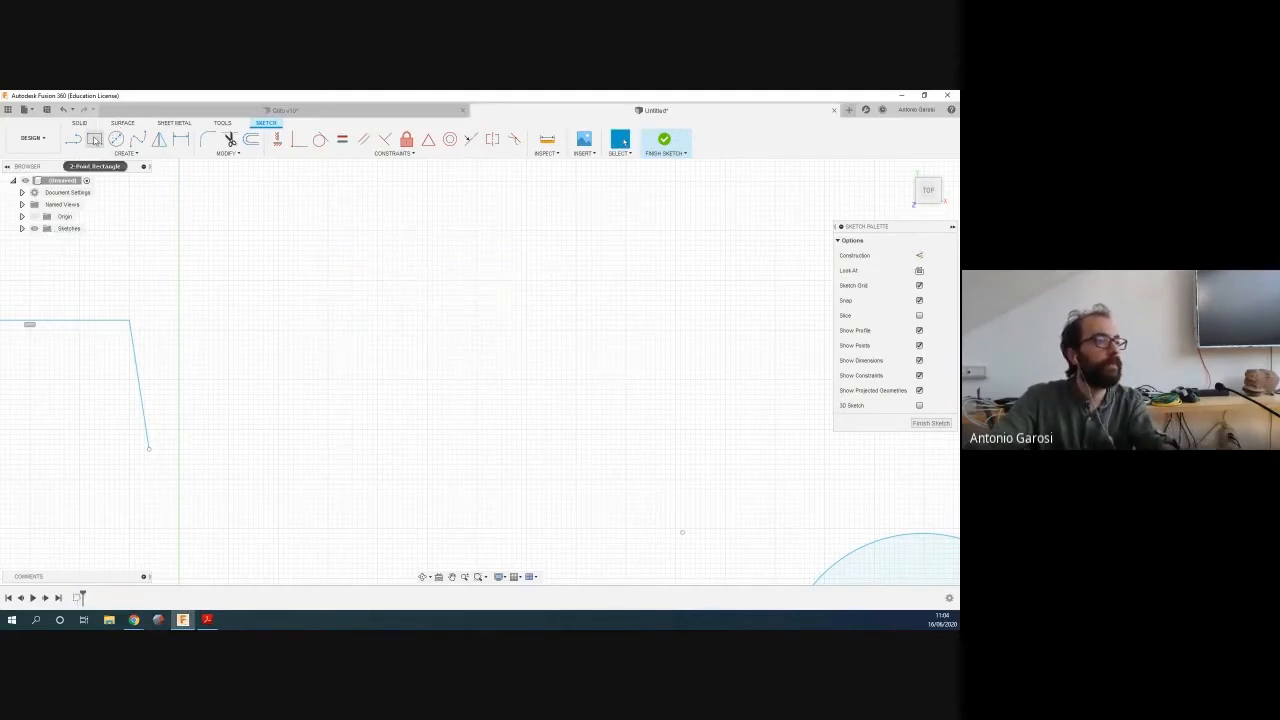
{"action": "left_click", "coordinate": [408, 243]}
{"action": "left_click", "coordinate": [481, 310]}
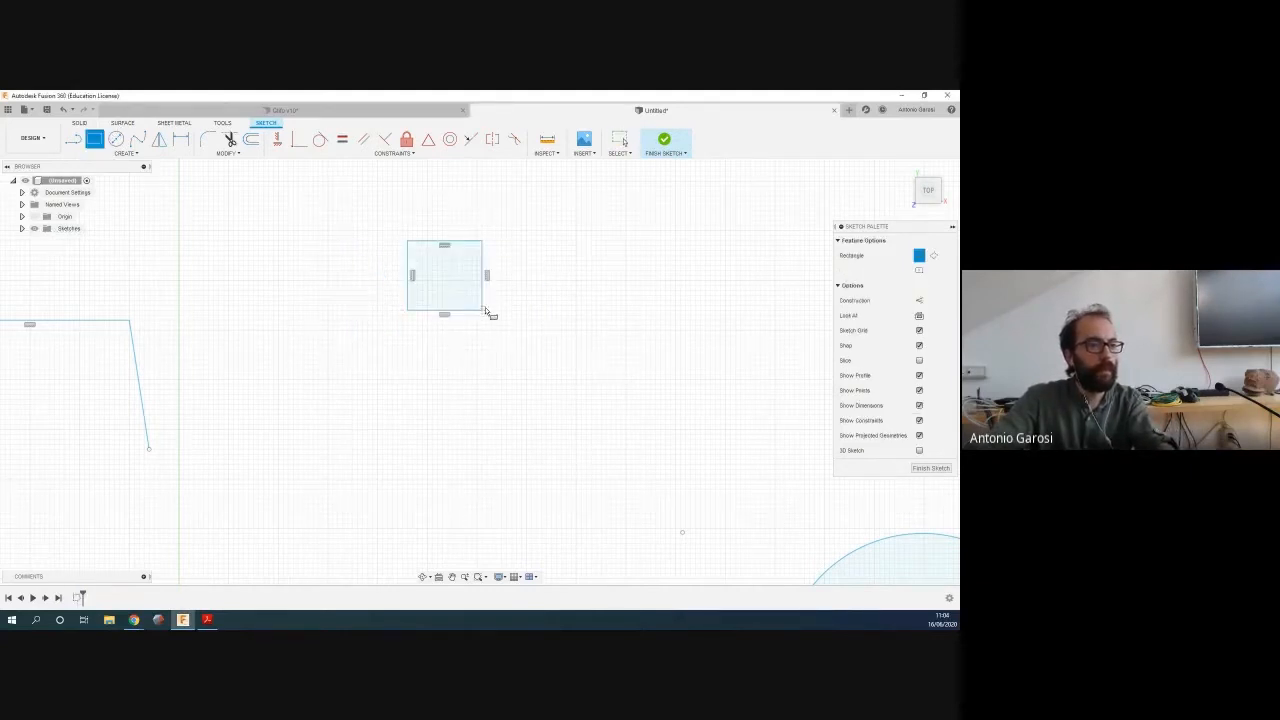
Try to apply an Equal constraint to the small rectangle's left and right edges, and undo the rectangle
{"action": "left_click", "coordinate": [342, 139]}
{"action": "left_click", "coordinate": [407, 258]}
{"action": "left_click", "coordinate": [482, 262]}
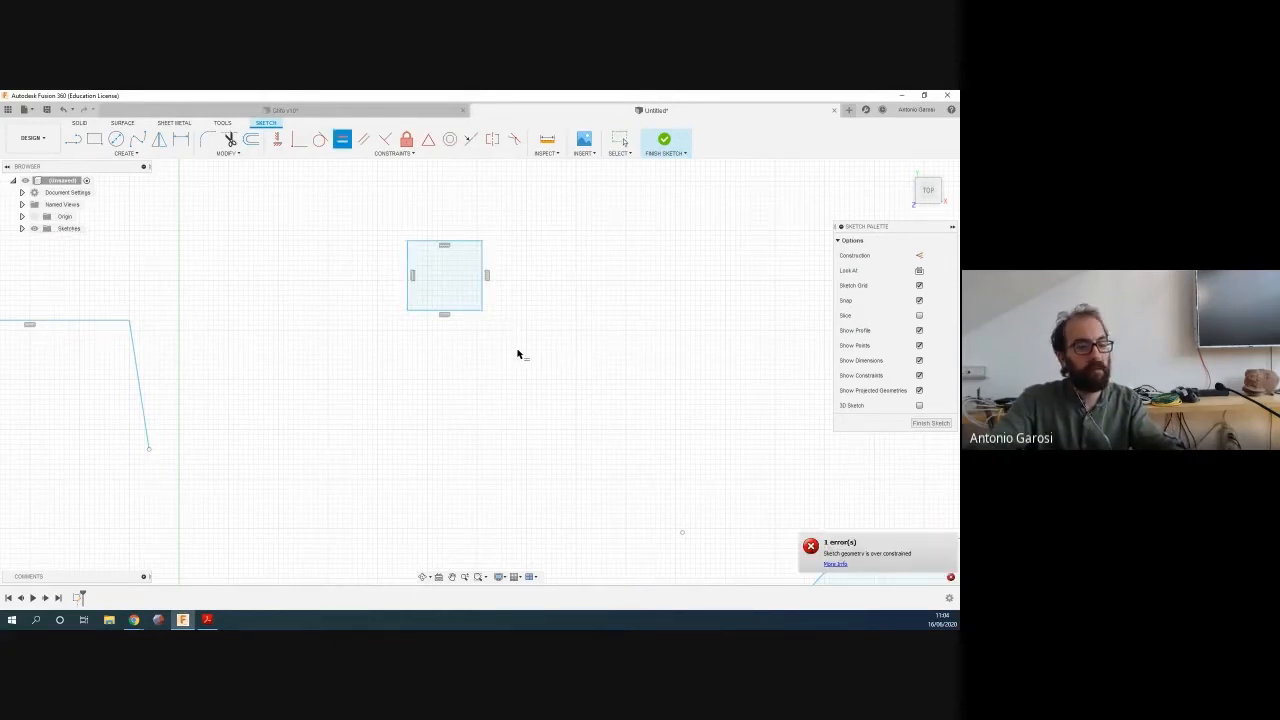
{"action": "key", "text": "Escape"}
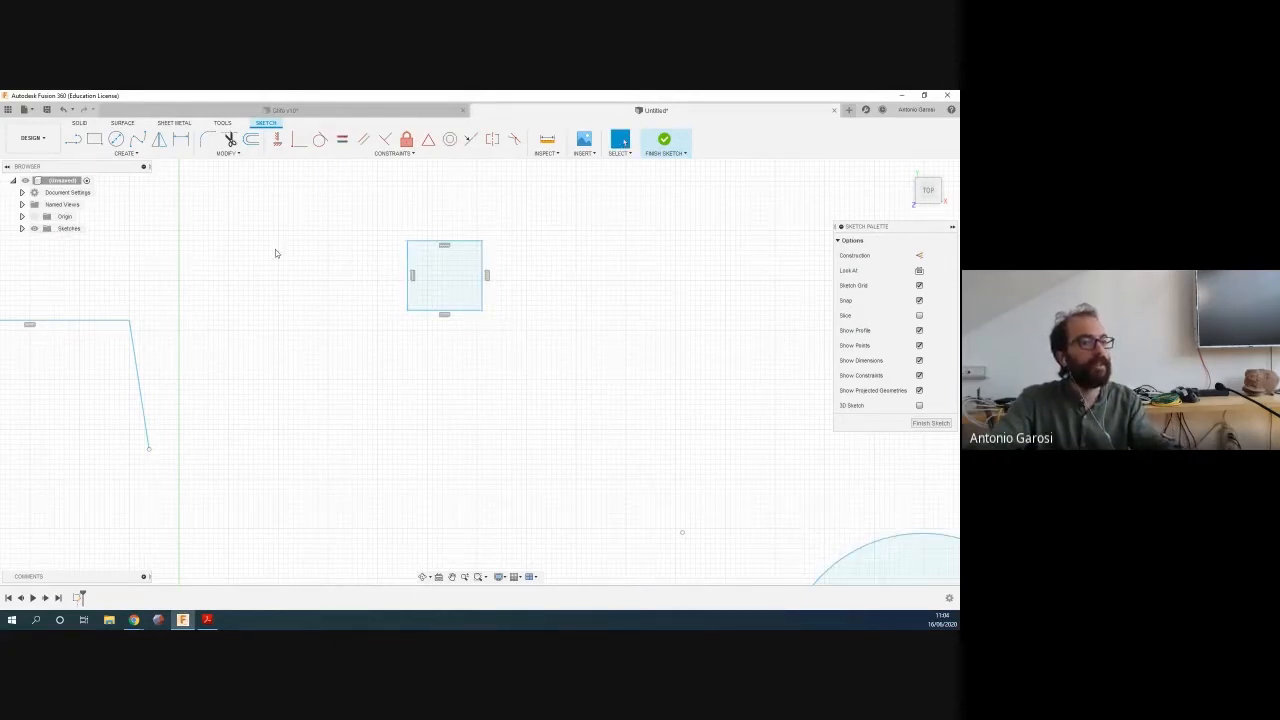
{"action": "key", "text": "ctrl+z"}
Draw a four-sided outline from single lines, with a slightly slanted bottom edge and an open upper-left corner
{"action": "left_click", "coordinate": [73, 138]}
{"action": "left_click", "coordinate": [349, 237]}
{"action": "left_click", "coordinate": [349, 326]}
{"action": "left_click", "coordinate": [472, 328]}
{"action": "left_click", "coordinate": [472, 233]}
{"action": "left_click", "coordinate": [348, 231]}
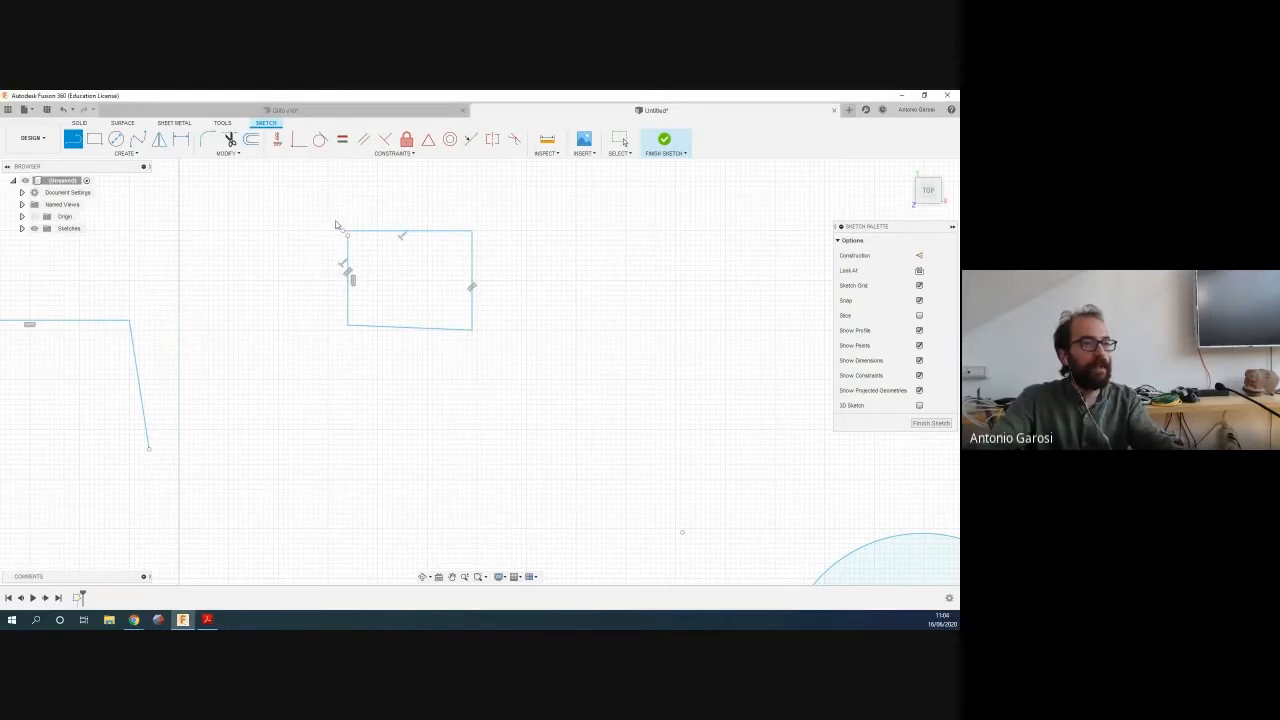
{"action": "key", "text": "Escape"}
Make the two open endpoints at the outline's upper-left corner coincident
{"action": "scroll", "coordinate": [337, 221], "scroll_direction": "down", "scroll_amount": 3}
{"action": "scroll", "coordinate": [320, 215], "scroll_direction": "up", "scroll_amount": 6}
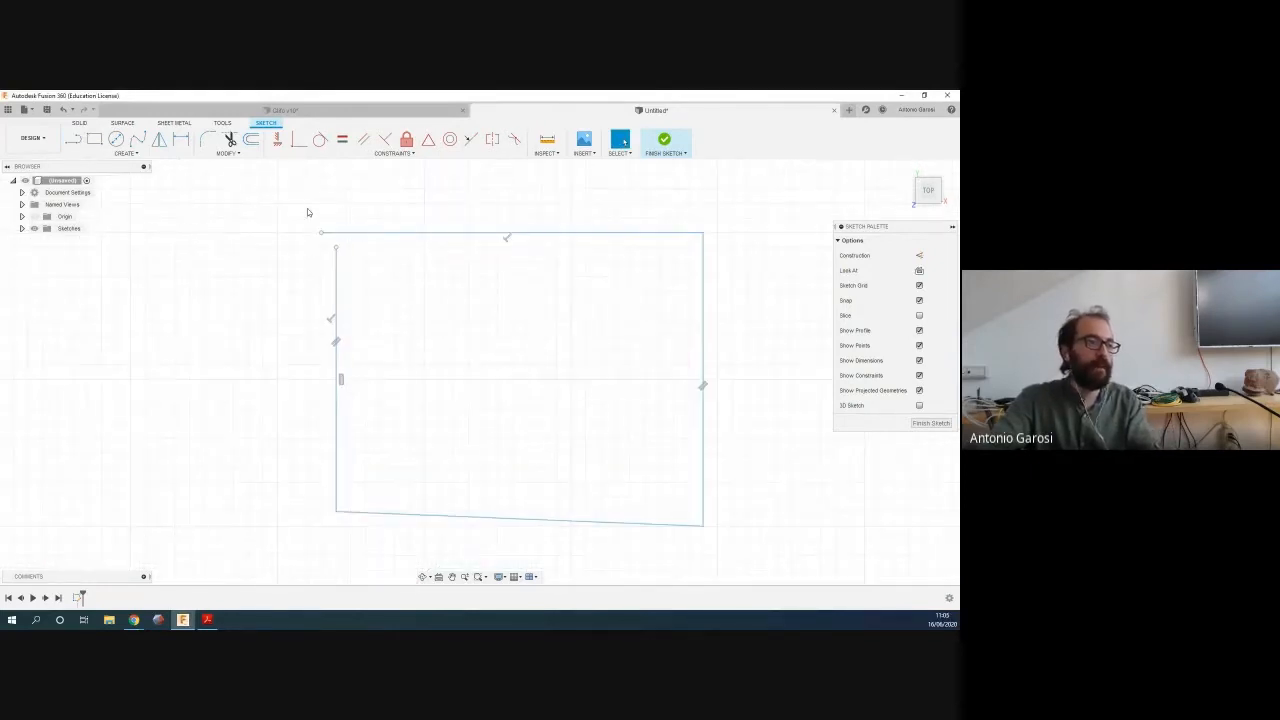
{"action": "left_click_drag", "start_coordinate": [294, 210], "coordinate": [364, 264]}
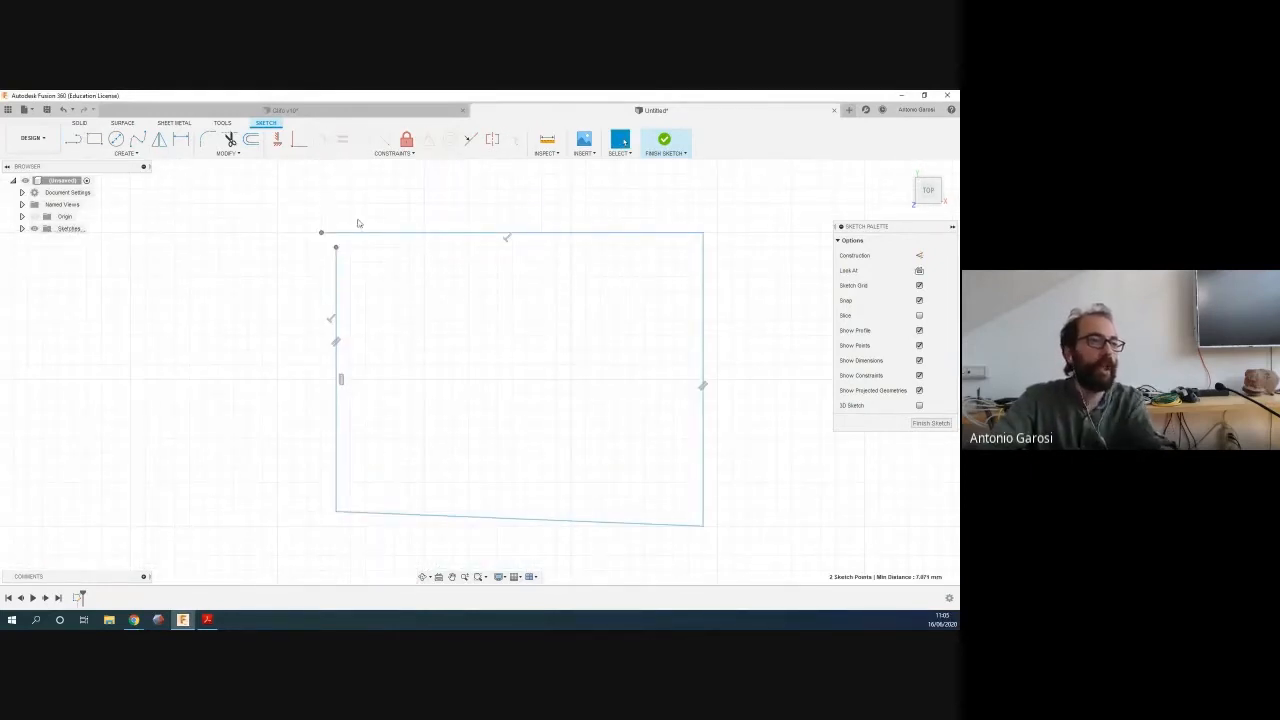
{"action": "left_click", "coordinate": [300, 140]}
Apply a Parallel constraint between the outline's slanted bottom edge and its top edge
{"action": "left_click", "coordinate": [587, 522]}
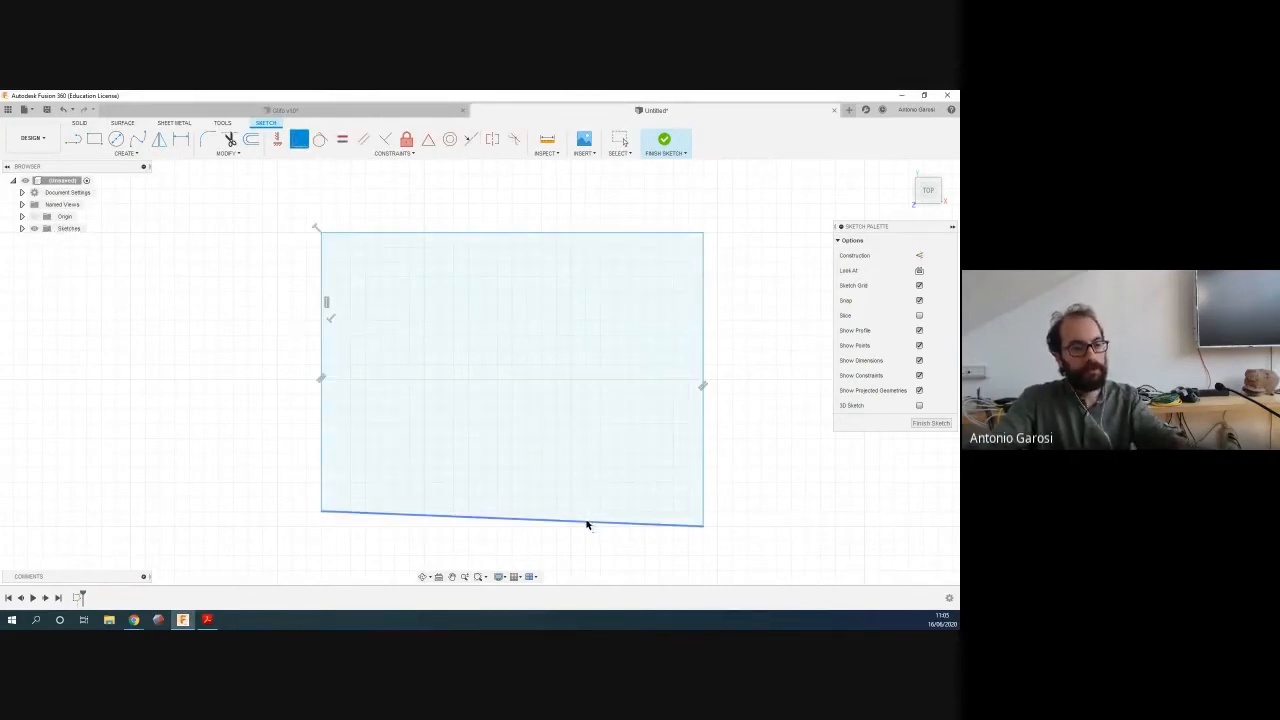
{"action": "left_click", "coordinate": [466, 232], "text": "shift"}
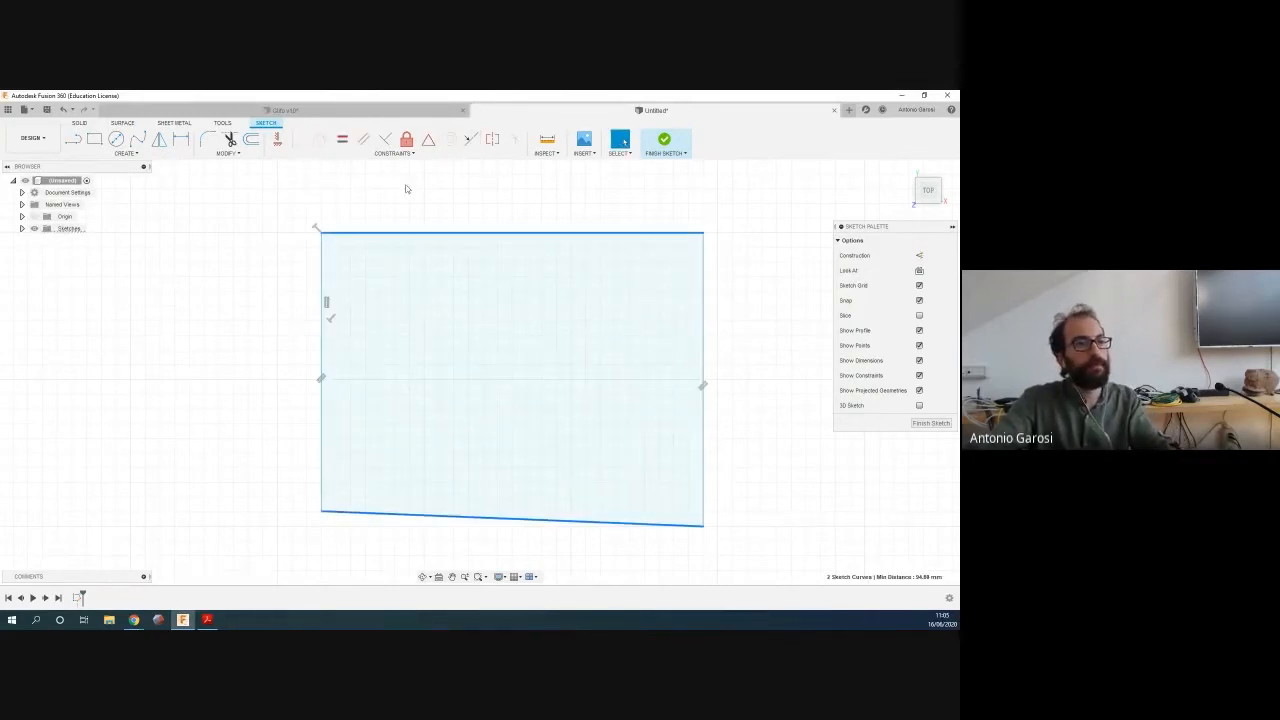
{"action": "left_click", "coordinate": [362, 140]}
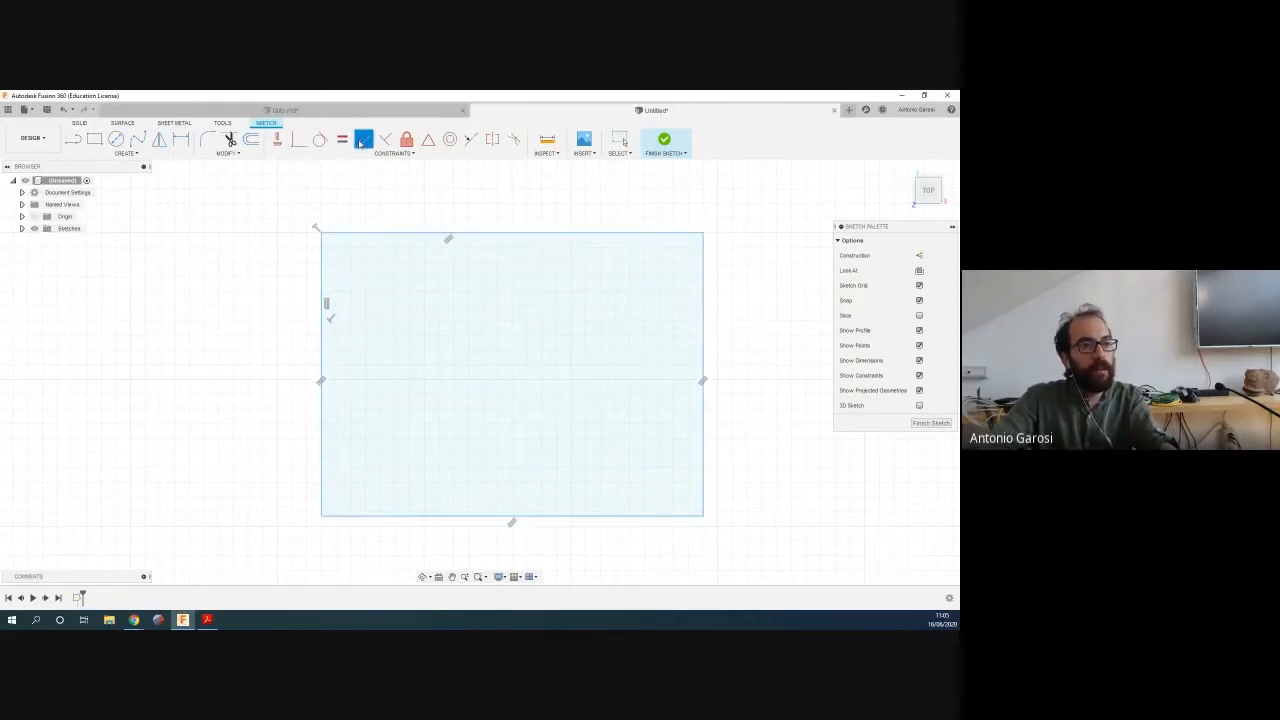
{"action": "key", "text": "Escape"}
Try to apply an Equal constraint to the outline's left and right sides
{"action": "left_click", "coordinate": [321, 335]}
{"action": "left_click", "coordinate": [704, 280], "text": "shift"}
{"action": "left_click", "coordinate": [344, 141]}
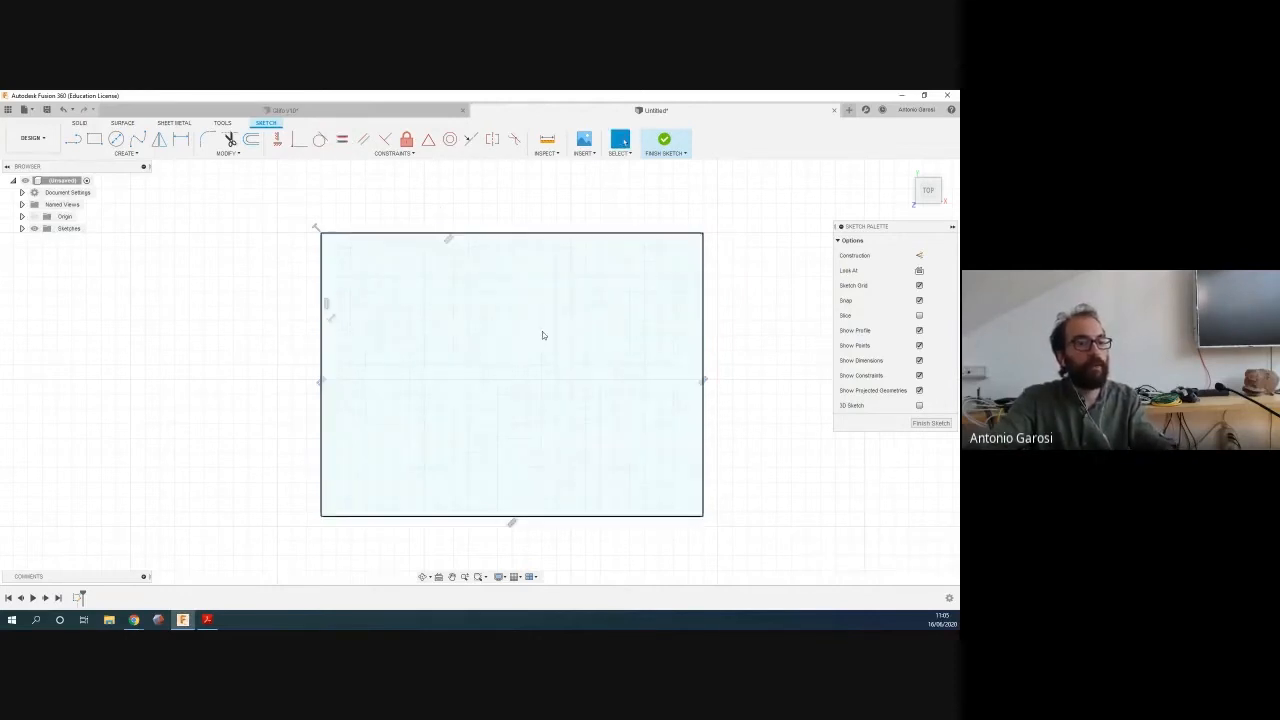
Dimension the length of the horizontal line that joins the slanted line, placing the dimension above it
{"action": "scroll", "coordinate": [542, 331], "scroll_direction": "up", "scroll_amount": 3}
{"action": "scroll", "coordinate": [546, 323], "scroll_direction": "down", "scroll_amount": 6}
{"action": "scroll", "coordinate": [545, 296], "scroll_direction": "down", "scroll_amount": 3}
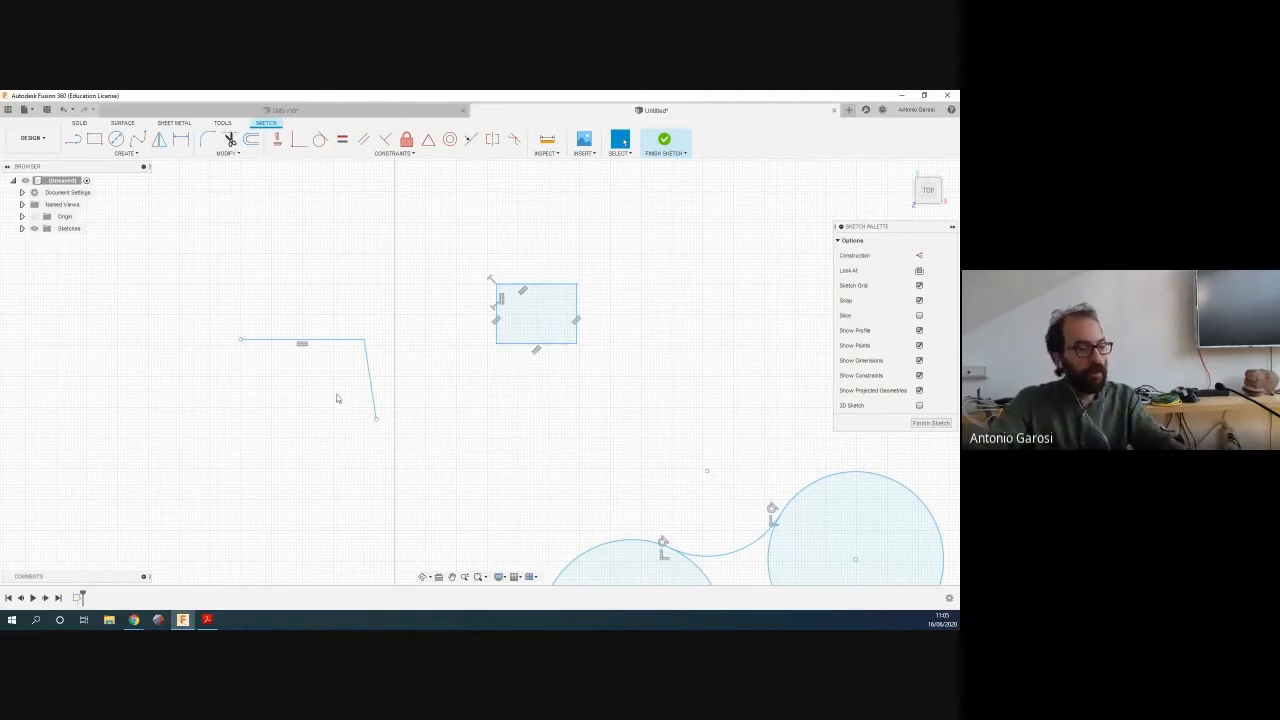
{"action": "left_click", "coordinate": [183, 141]}
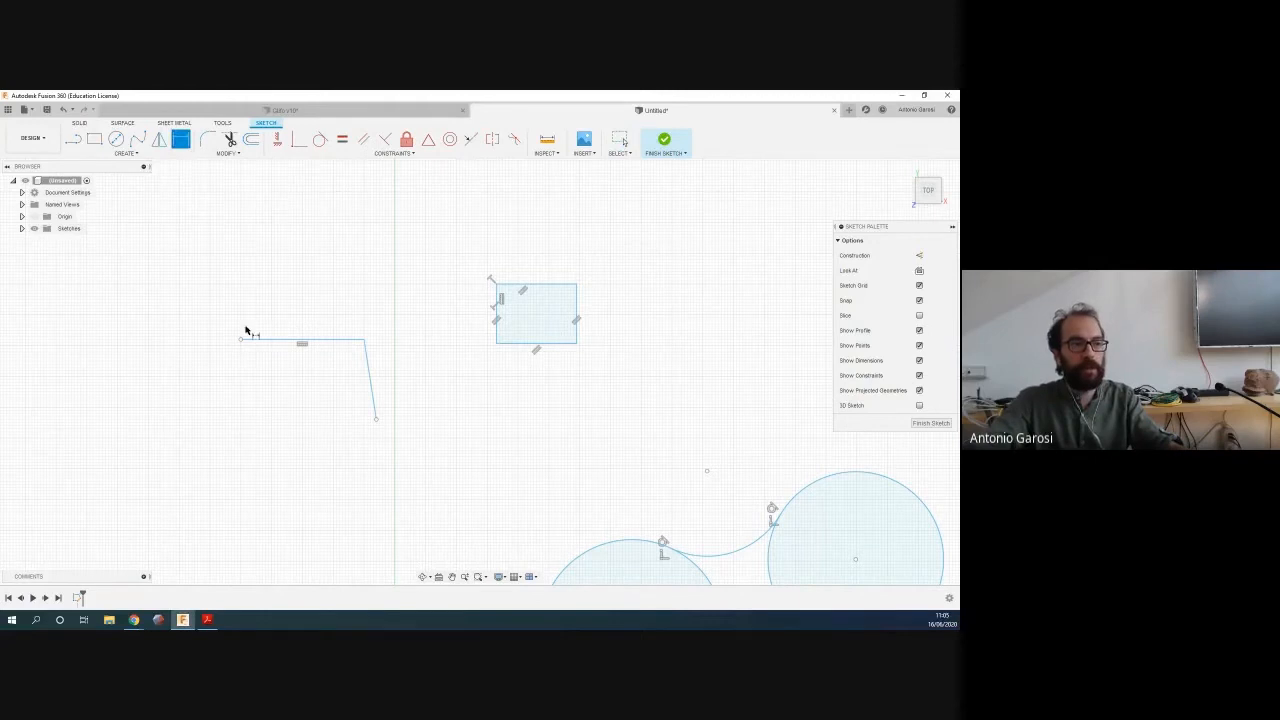
{"action": "left_click", "coordinate": [328, 340]}
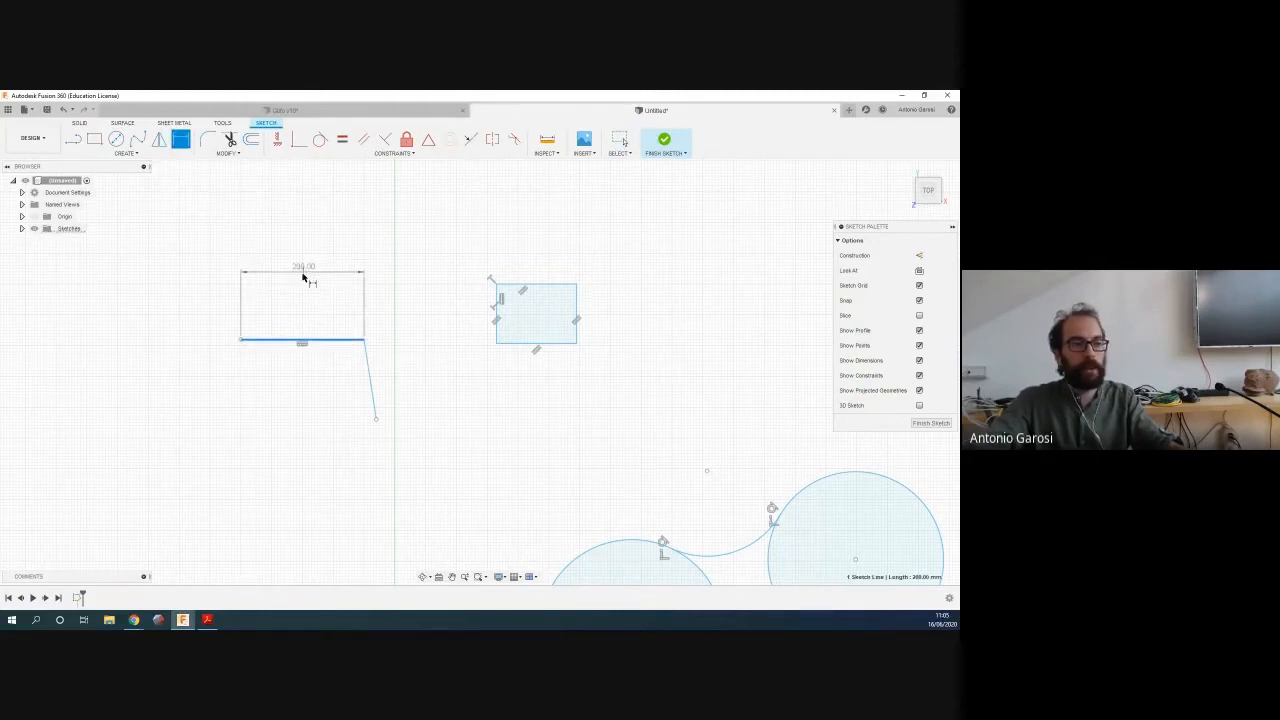
{"action": "left_click", "coordinate": [300, 284]}
{"action": "scroll", "coordinate": [300, 252], "scroll_direction": "up", "scroll_amount": 3}
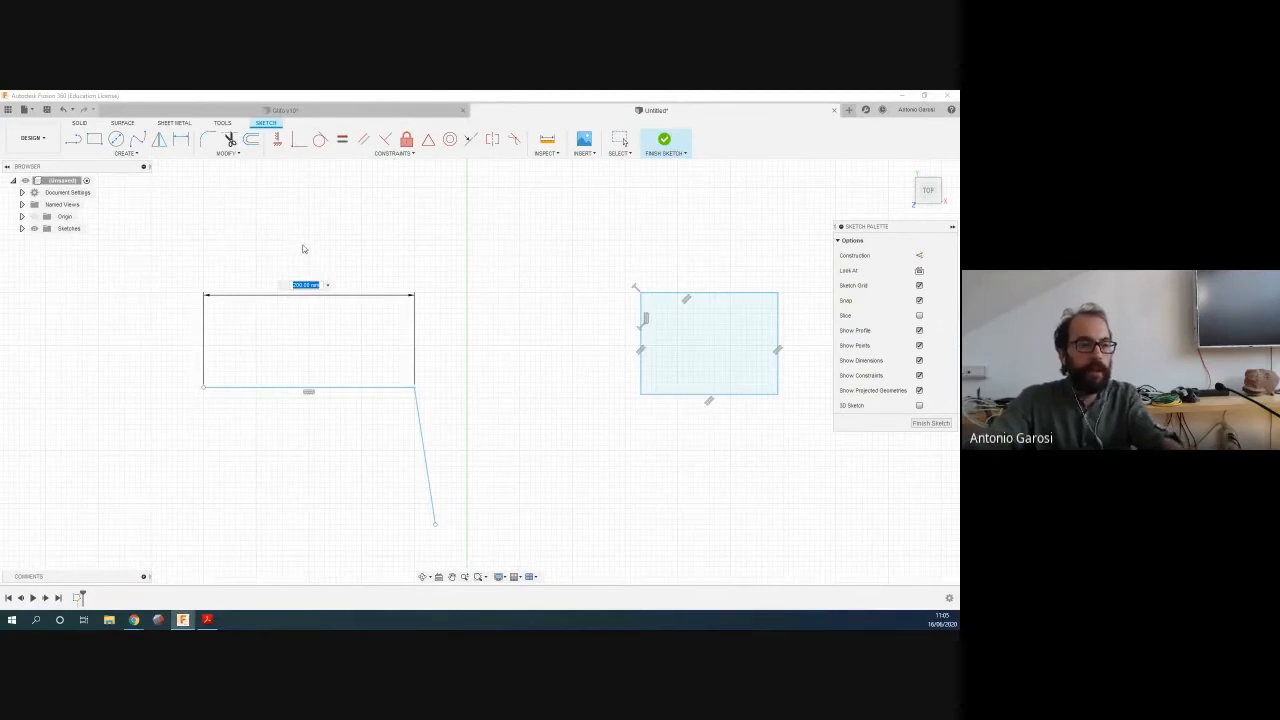
{"action": "key", "text": "Return"}
{"action": "key", "text": "Escape"}
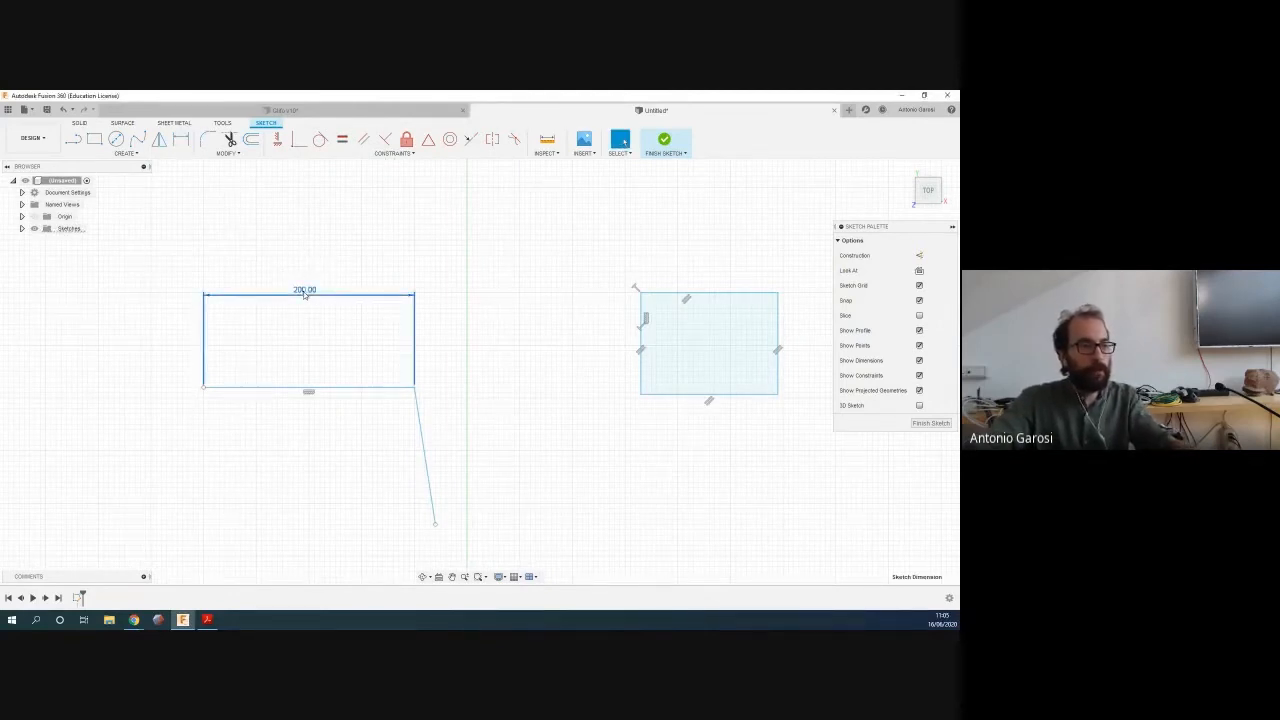
Set the horizontal line's length dimension to 100 mm
{"action": "left_click", "coordinate": [303, 291]}
{"action": "type", "text": "100"}
{"action": "key", "text": "Return"}
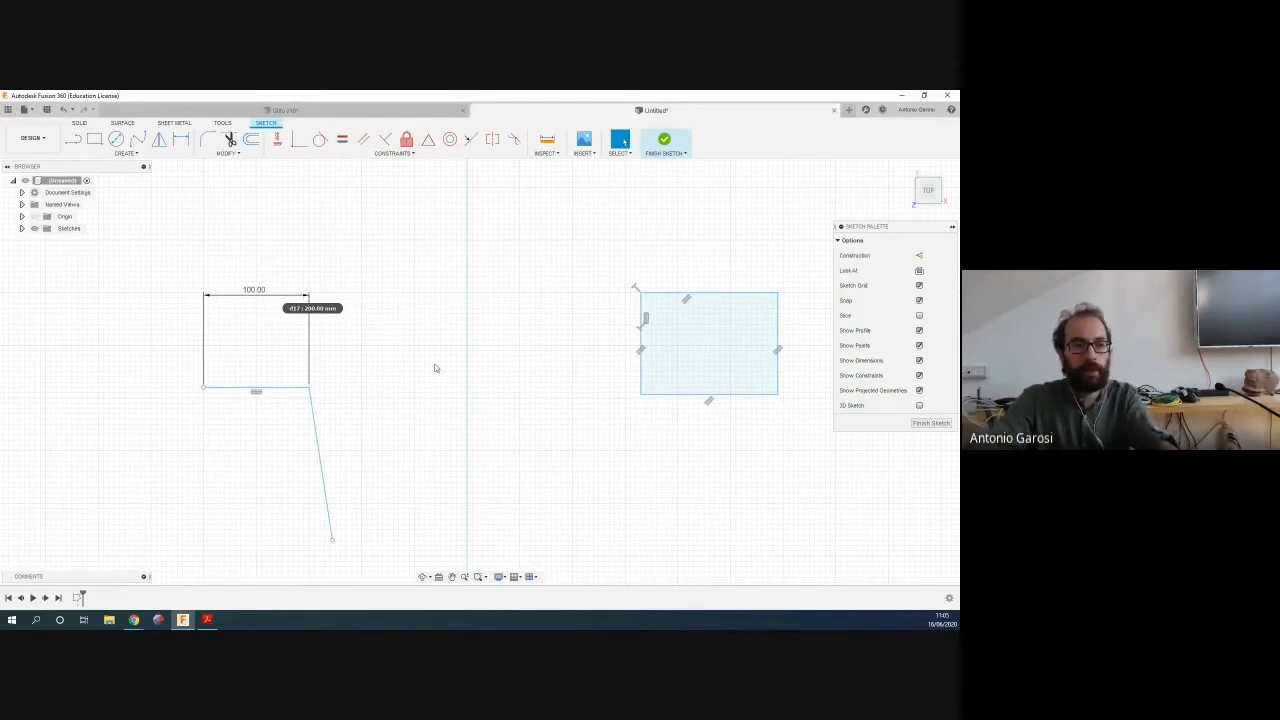
{"action": "scroll", "coordinate": [435, 368], "scroll_direction": "up", "scroll_amount": 3}
{"action": "scroll", "coordinate": [435, 368], "scroll_direction": "down", "scroll_amount": 4}
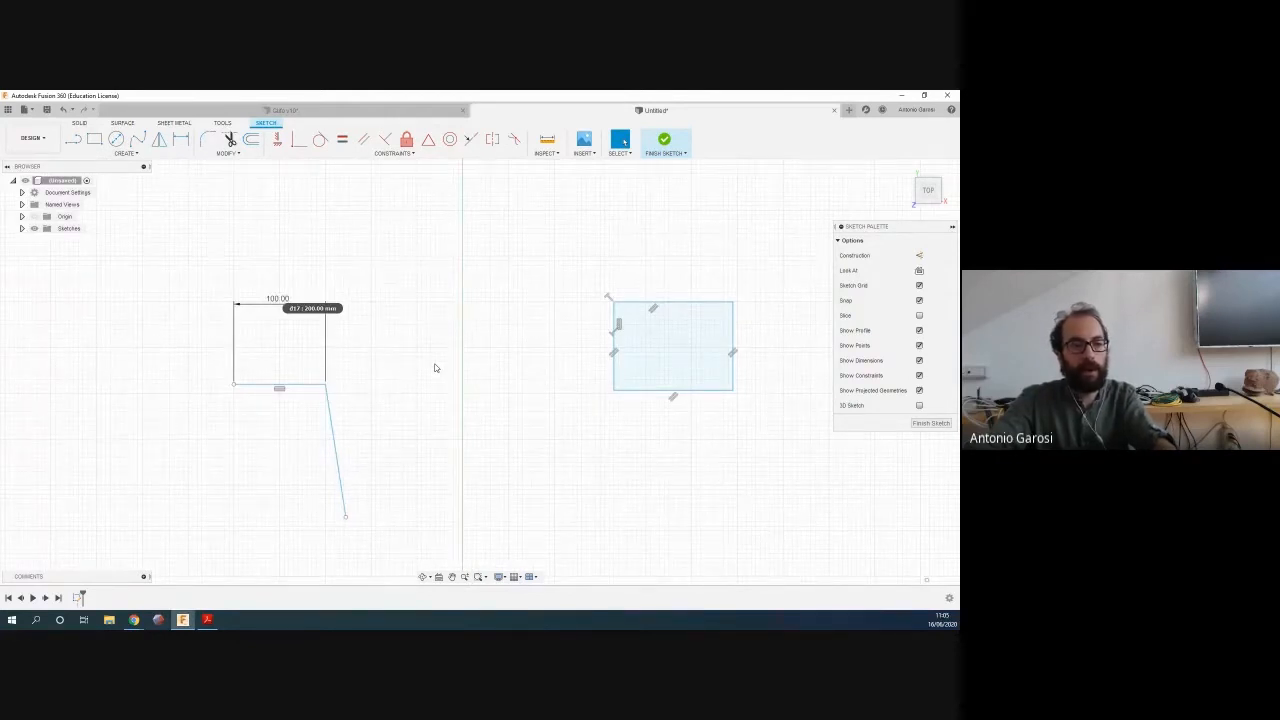
{"action": "scroll", "coordinate": [453, 354], "scroll_direction": "up", "scroll_amount": 2}
{"action": "scroll", "coordinate": [453, 354], "scroll_direction": "down", "scroll_amount": 3}
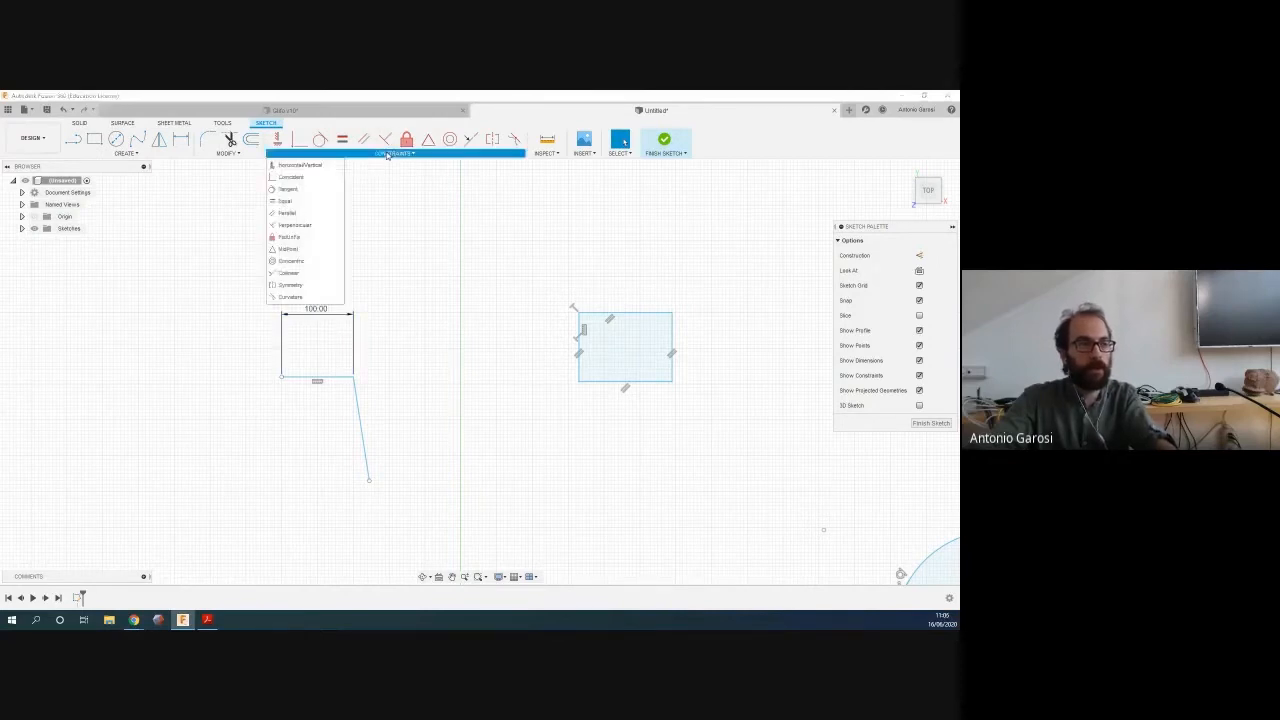
{"action": "left_click", "coordinate": [238, 153]}
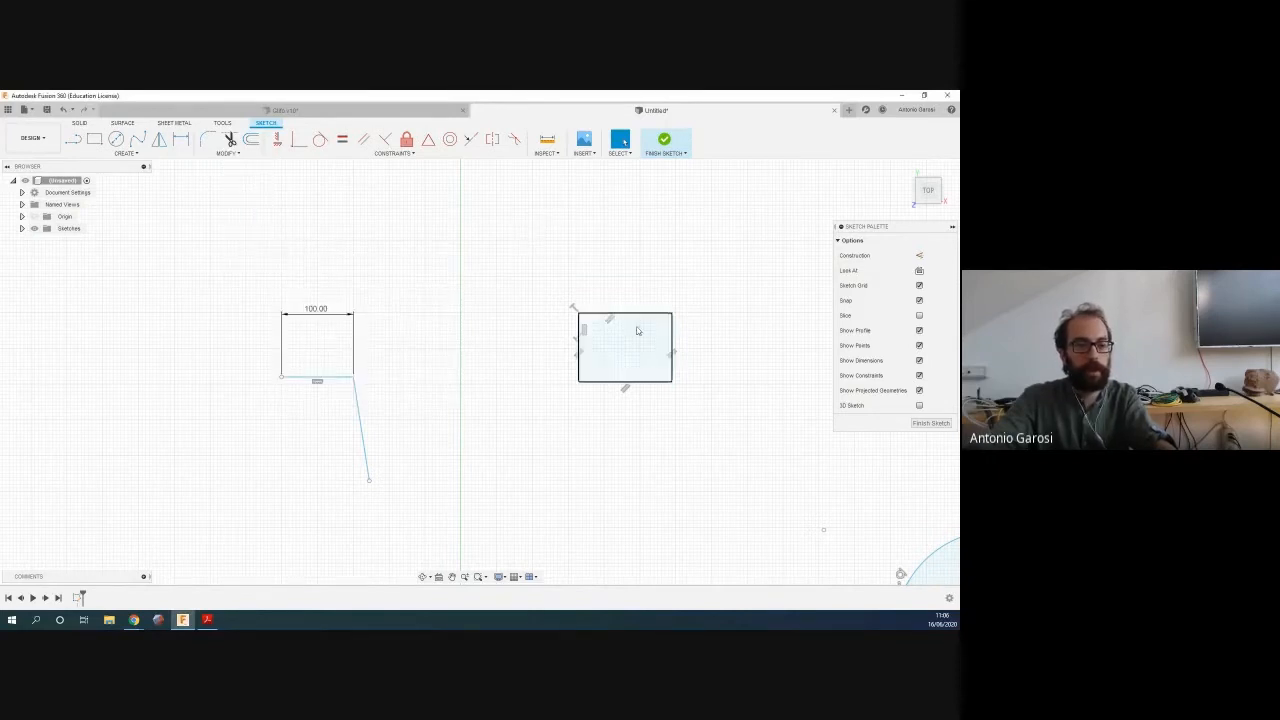
Delete the tangent arc that connects the two circles
{"action": "scroll", "coordinate": [630, 356], "scroll_direction": "up", "scroll_amount": 2}
{"action": "scroll", "coordinate": [630, 356], "scroll_direction": "down", "scroll_amount": 4}
{"action": "middle_click_drag", "start_coordinate": [682, 341], "coordinate": [437, 332]}
{"action": "scroll", "coordinate": [473, 381], "scroll_direction": "down", "scroll_amount": 3}
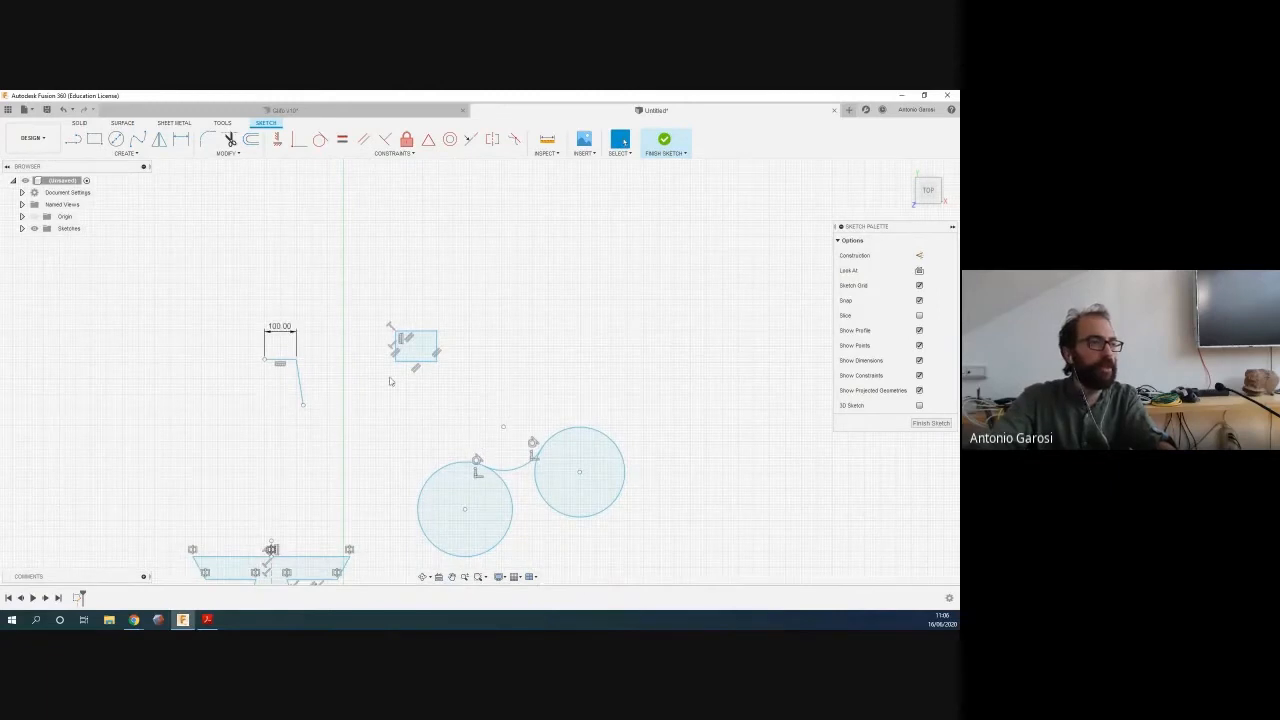
{"action": "left_click", "coordinate": [517, 476]}
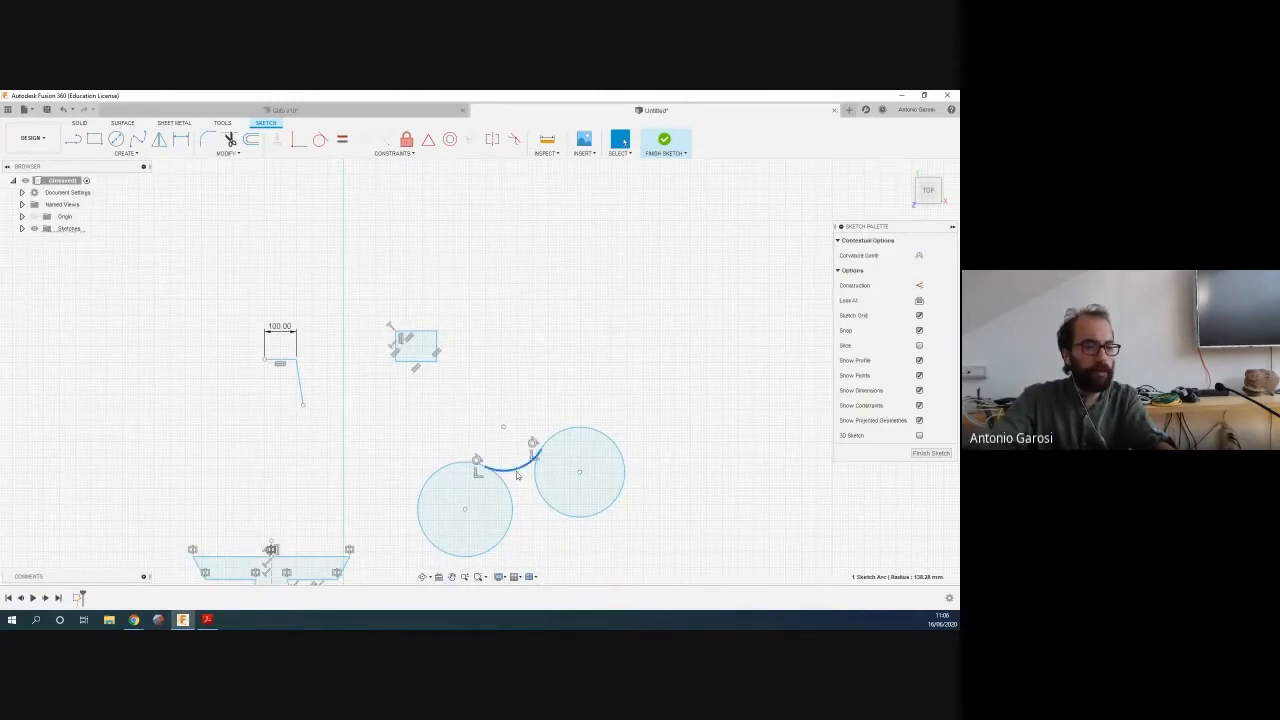
{"action": "key", "text": "Delete"}
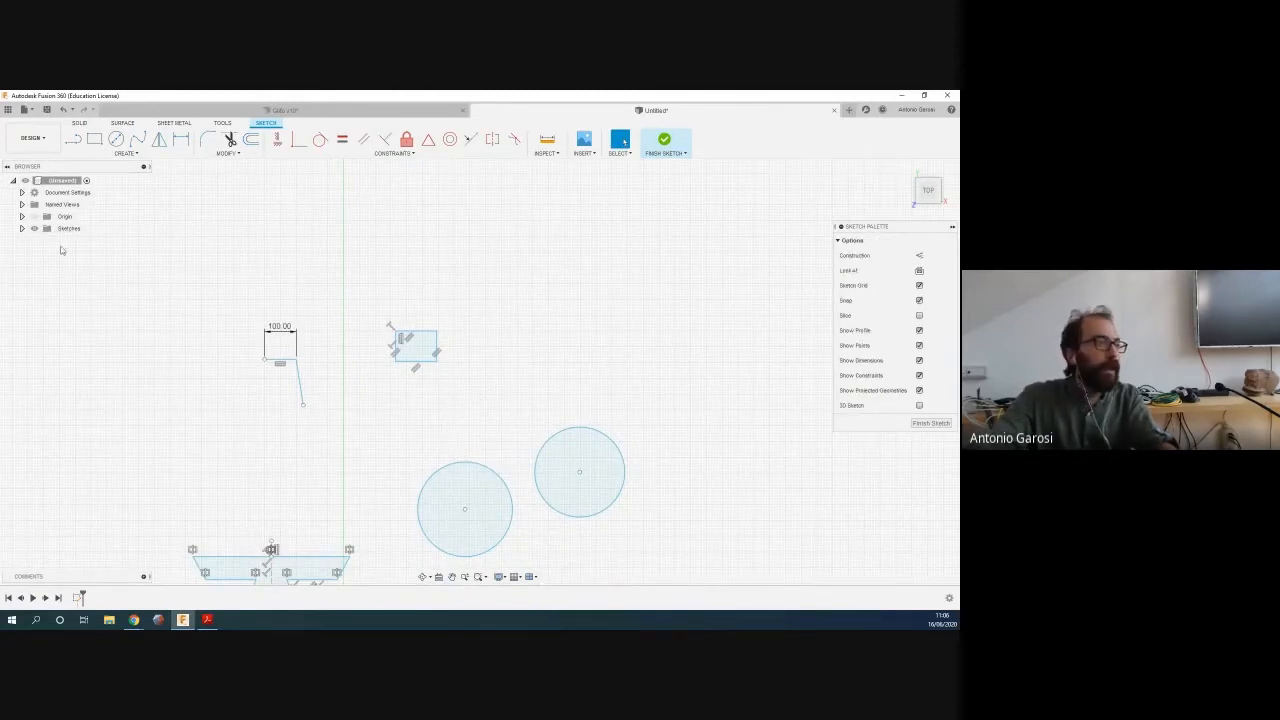
Draw an open, wavy fit-point spline through five points in the empty area above the rectangle and circles
{"action": "left_click", "coordinate": [73, 139]}
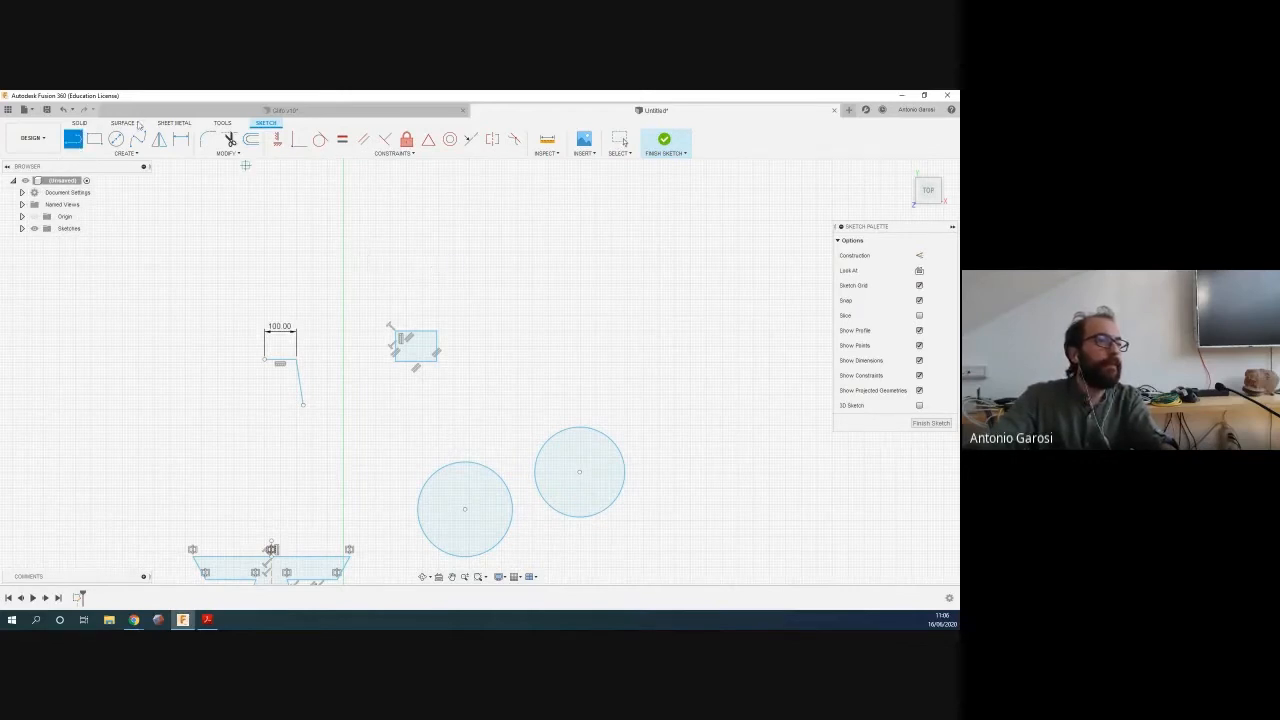
{"action": "left_click", "coordinate": [137, 139]}
{"action": "left_click", "coordinate": [476, 270]}
{"action": "left_click", "coordinate": [540, 217]}
{"action": "left_click", "coordinate": [616, 299]}
{"action": "left_click", "coordinate": [686, 277]}
{"action": "left_click", "coordinate": [802, 217]}
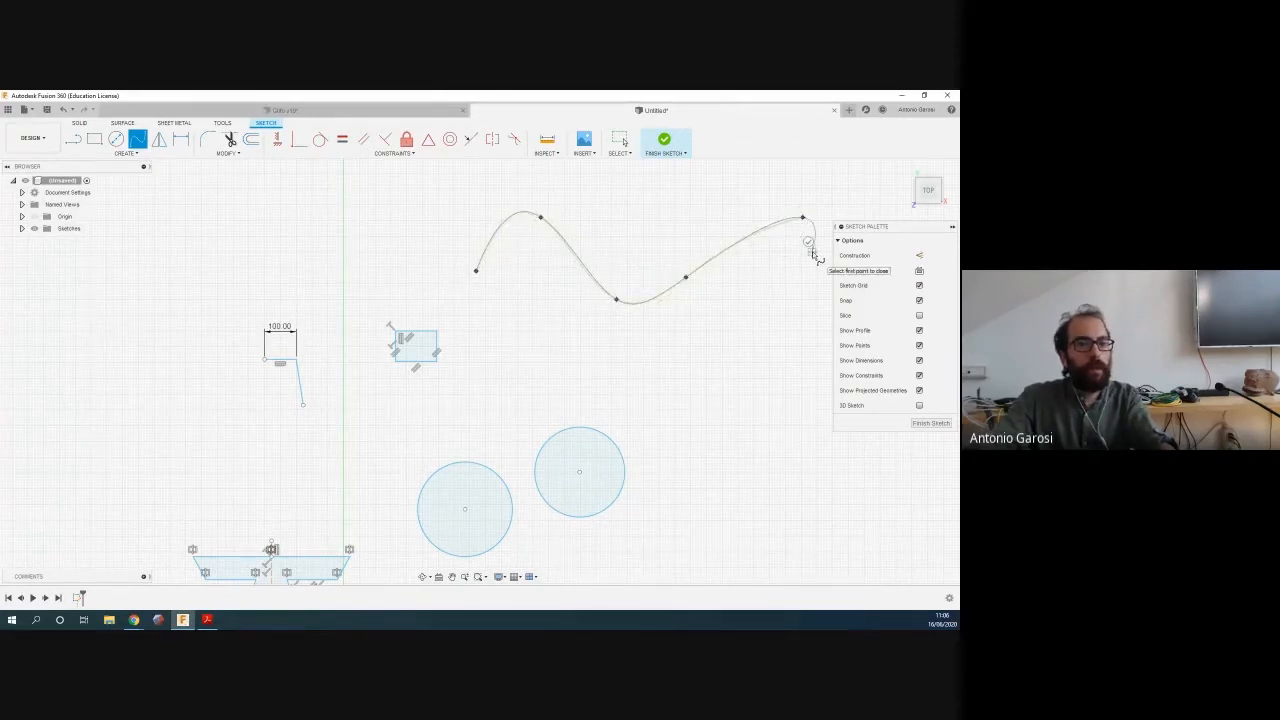
{"action": "left_click", "coordinate": [809, 243]}
Delete the 100 mm horizontal line and the slanted line joined to it
{"action": "scroll", "coordinate": [470, 305], "scroll_direction": "up", "scroll_amount": 1}
{"action": "mouse_move", "coordinate": [180, 288]}
{"action": "left_mouse_down"}
{"action": "mouse_move", "coordinate": [344, 470]}
{"action": "mouse_move", "coordinate": [334, 462]}
{"action": "left_mouse_up"}
{"action": "key", "text": "Delete"}
Delete the circle overlapping the lower-right corner of the symmetric outline
{"action": "scroll", "coordinate": [278, 456], "scroll_direction": "down", "scroll_amount": 1}
{"action": "scroll", "coordinate": [278, 456], "scroll_direction": "down", "scroll_amount": 5}
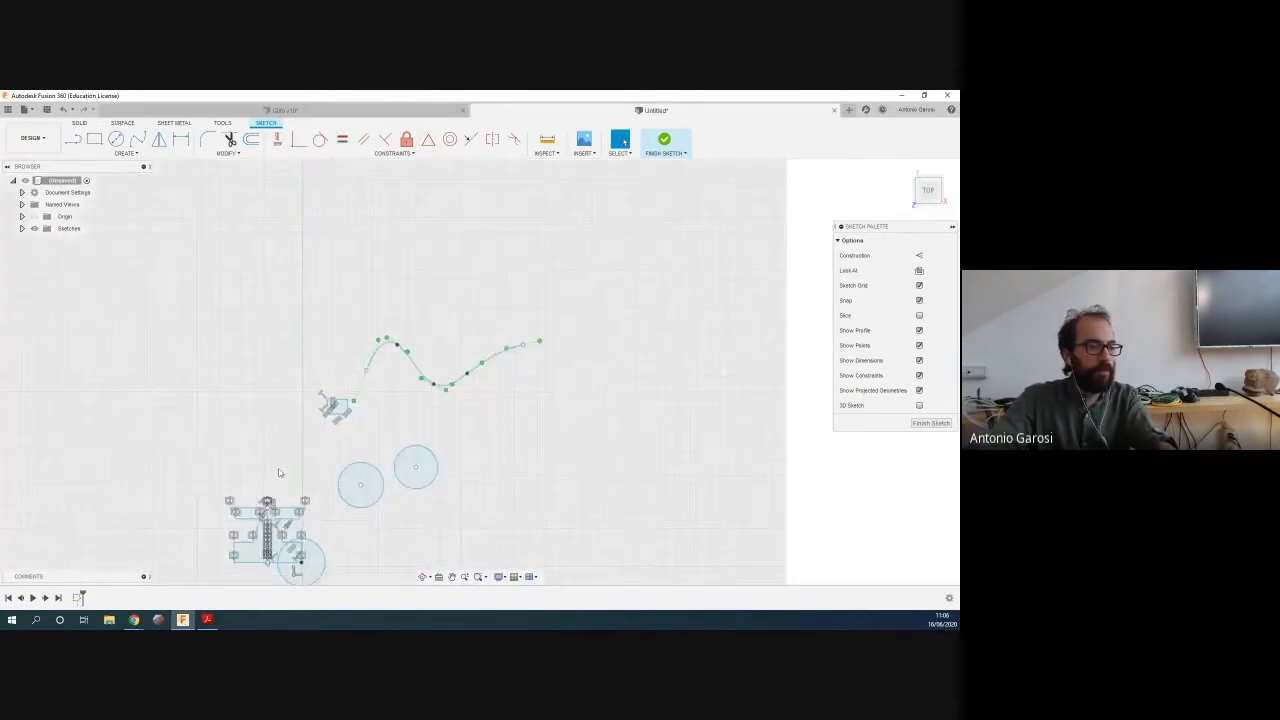
{"action": "middle_click_drag", "start_coordinate": [305, 447], "coordinate": [301, 358]}
{"action": "scroll", "coordinate": [304, 446], "scroll_direction": "down", "scroll_amount": 1}
{"action": "left_click", "coordinate": [312, 451]}
{"action": "left_click_drag", "start_coordinate": [183, 474], "coordinate": [372, 605]}
{"action": "scroll", "coordinate": [390, 454], "scroll_direction": "down", "scroll_amount": 1}
{"action": "mouse_move", "coordinate": [390, 454]}
{"action": "middle_mouse_down"}
{"action": "mouse_move", "coordinate": [406, 361]}
{"action": "mouse_move", "coordinate": [411, 454]}
{"action": "middle_mouse_up"}
{"action": "key", "text": "Delete"}
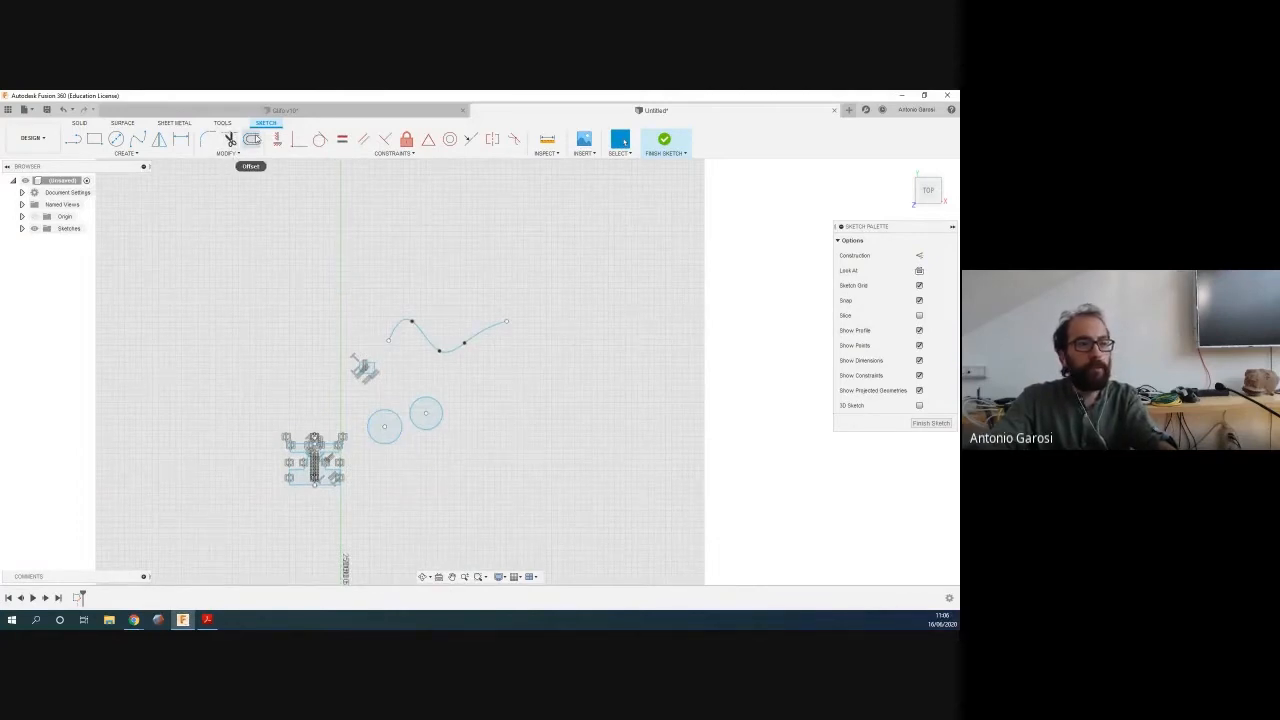
Finish the sketch and return the model to its home view
{"action": "scroll", "coordinate": [392, 267], "scroll_direction": "up", "scroll_amount": 2}
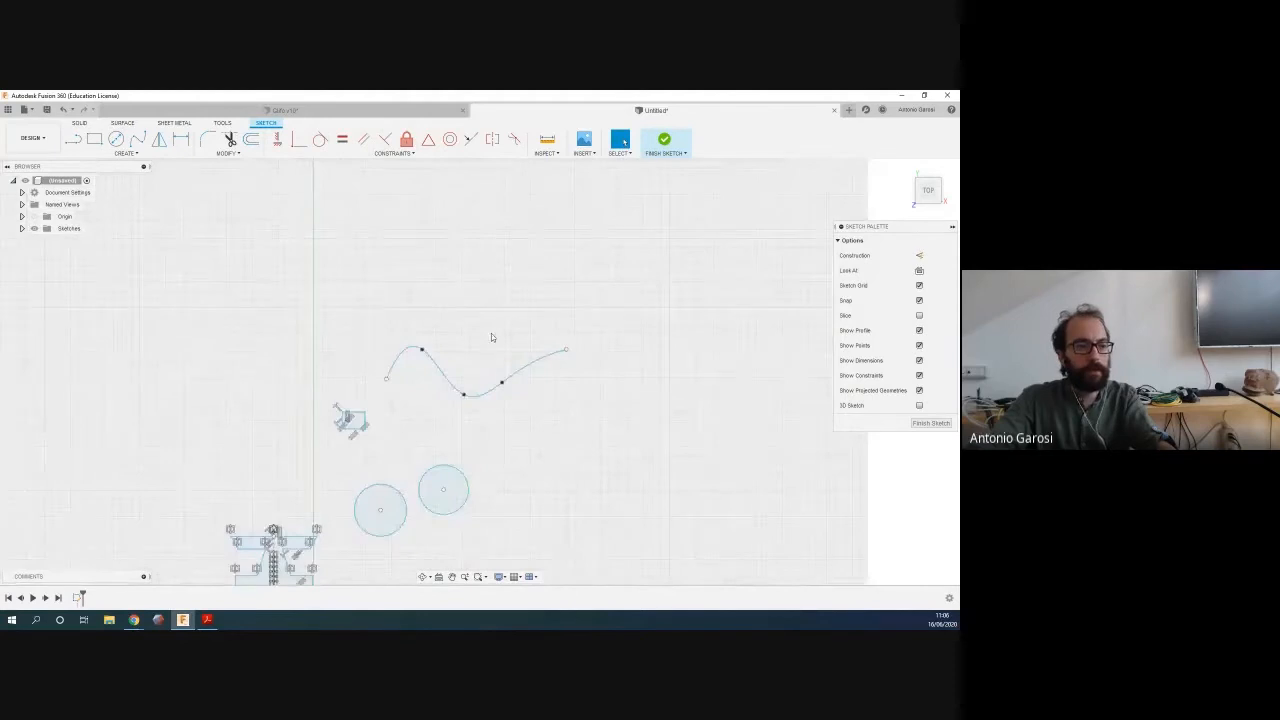
{"action": "scroll", "coordinate": [491, 337], "scroll_direction": "up", "scroll_amount": 2}
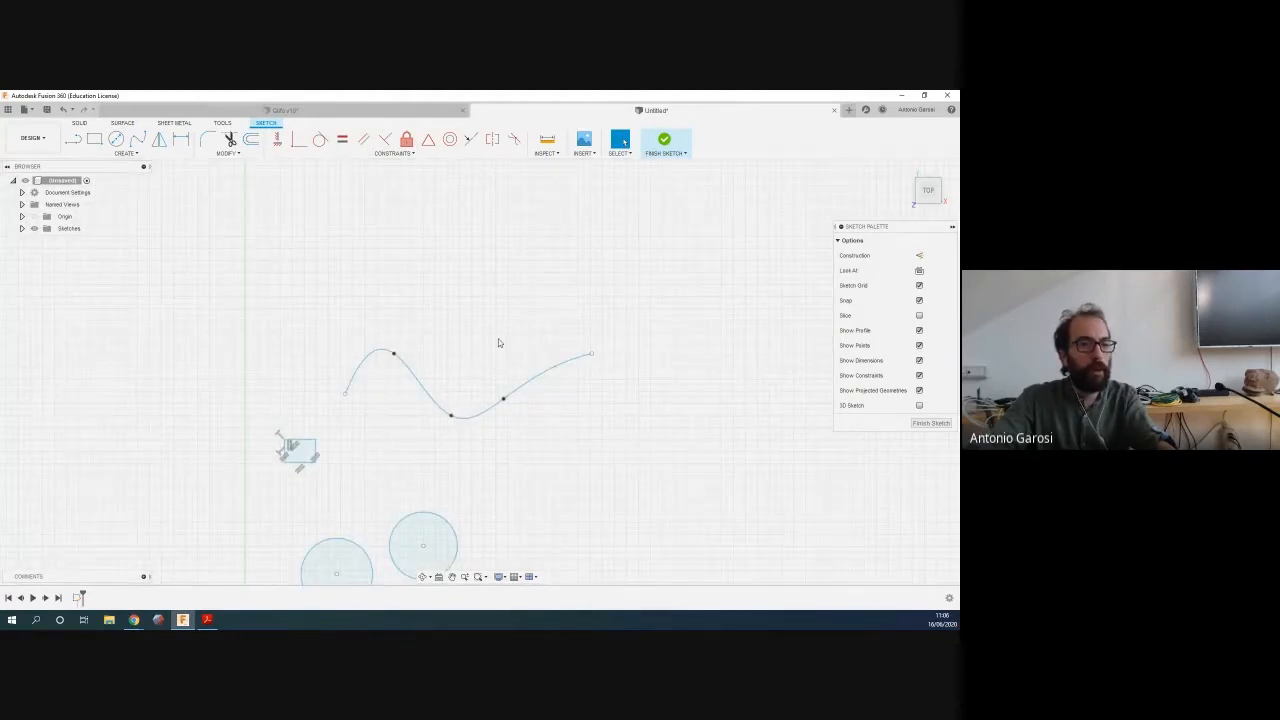
{"action": "scroll", "coordinate": [698, 290], "scroll_direction": "down", "scroll_amount": 2}
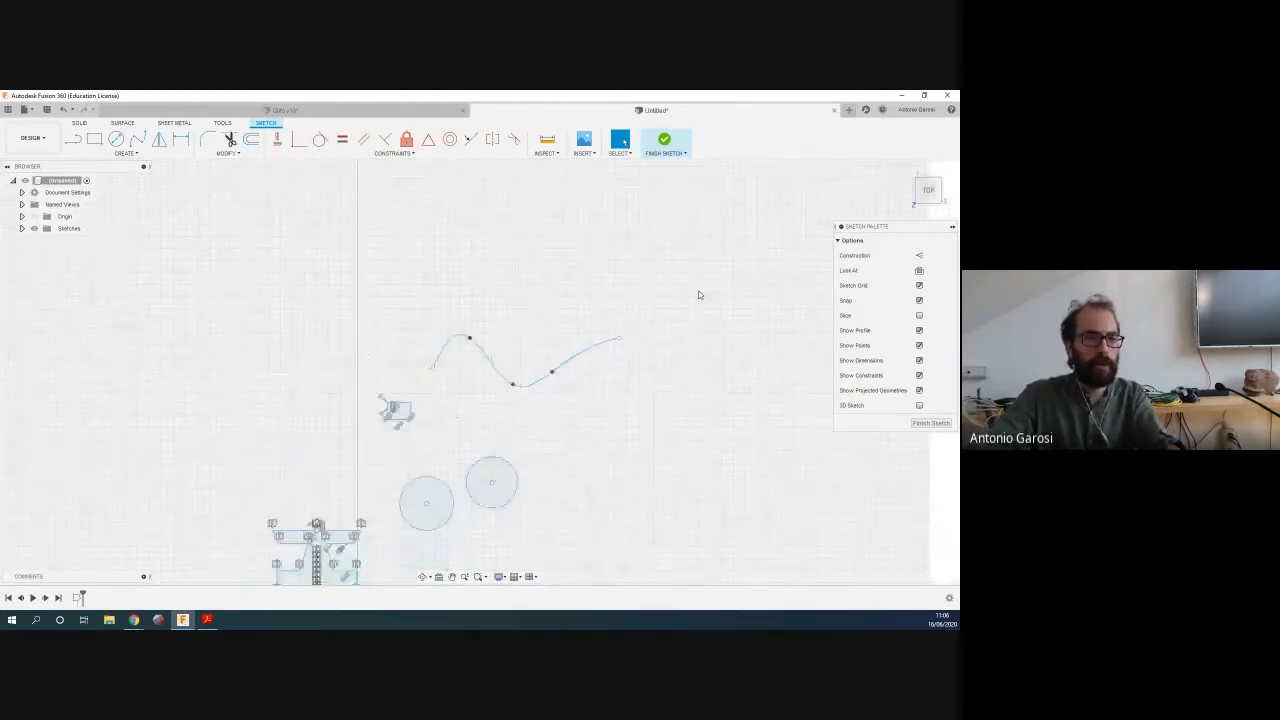
{"action": "left_click", "coordinate": [664, 140]}
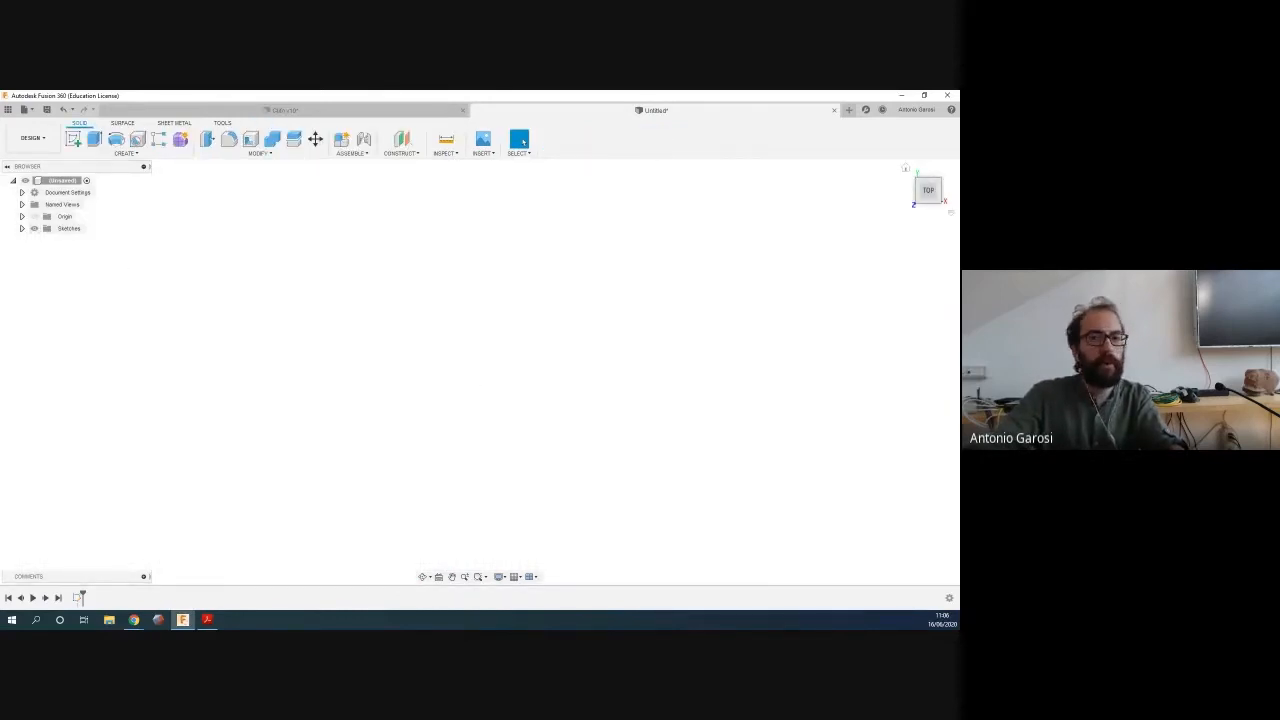
{"action": "left_click", "coordinate": [906, 166]}
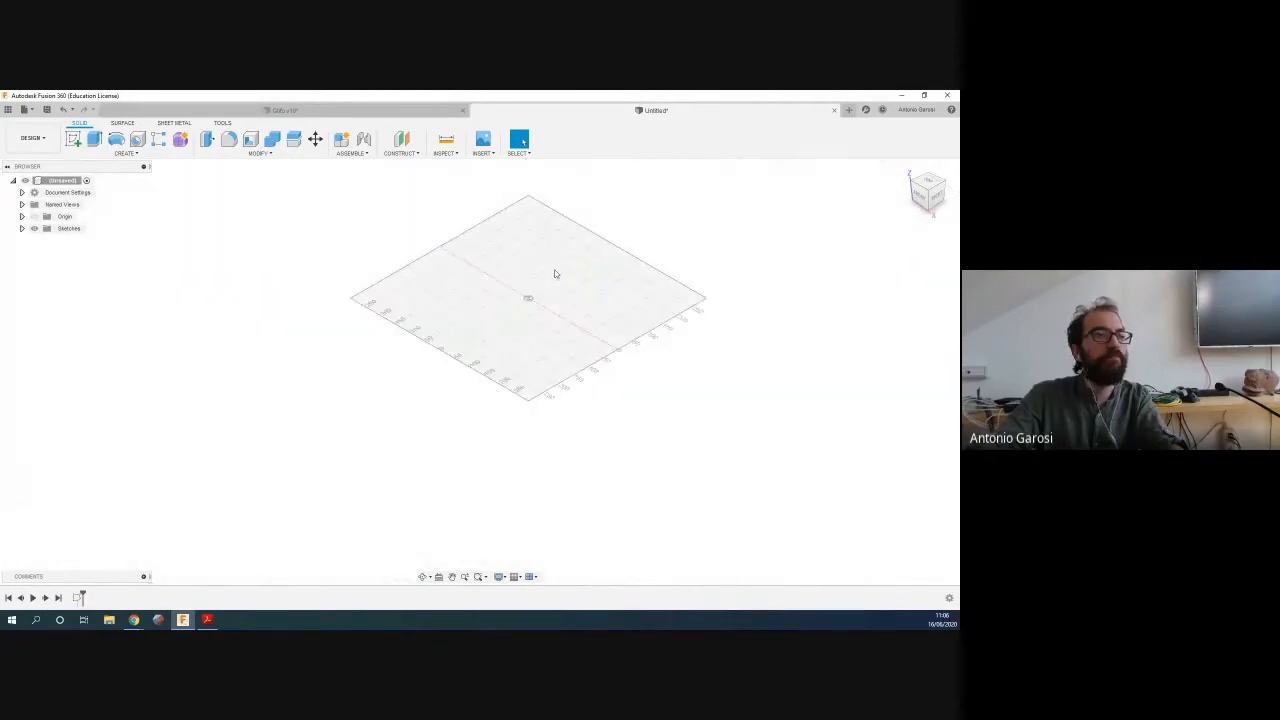
Expand the Sketches folder, toggle the sketch's visibility off and on, and bring all its profiles into view
{"action": "left_click", "coordinate": [22, 229]}
{"action": "left_click", "coordinate": [45, 242]}
{"action": "left_click", "coordinate": [44, 241]}
{"action": "scroll", "coordinate": [505, 289], "scroll_direction": "up", "scroll_amount": 3}
{"action": "scroll", "coordinate": [531, 271], "scroll_direction": "down", "scroll_amount": 5}
{"action": "middle_click_drag", "start_coordinate": [578, 305], "coordinate": [255, 467]}
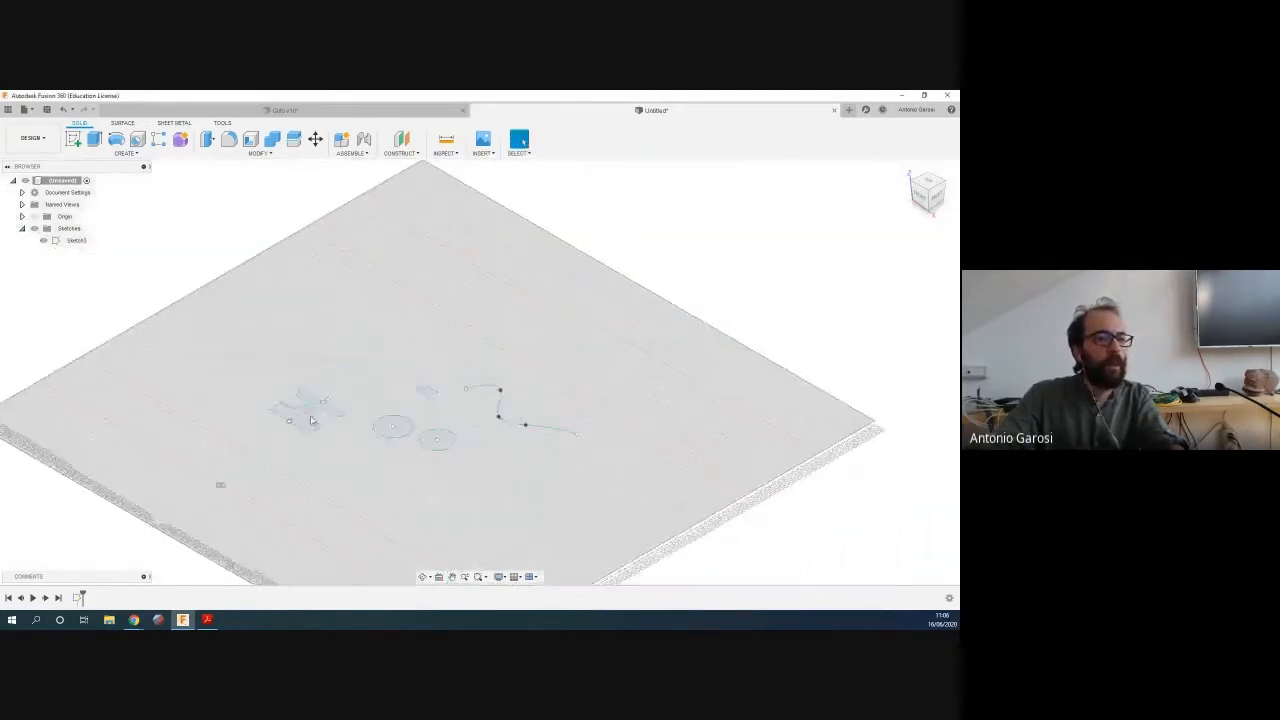
{"action": "scroll", "coordinate": [346, 406], "scroll_direction": "up", "scroll_amount": 3}
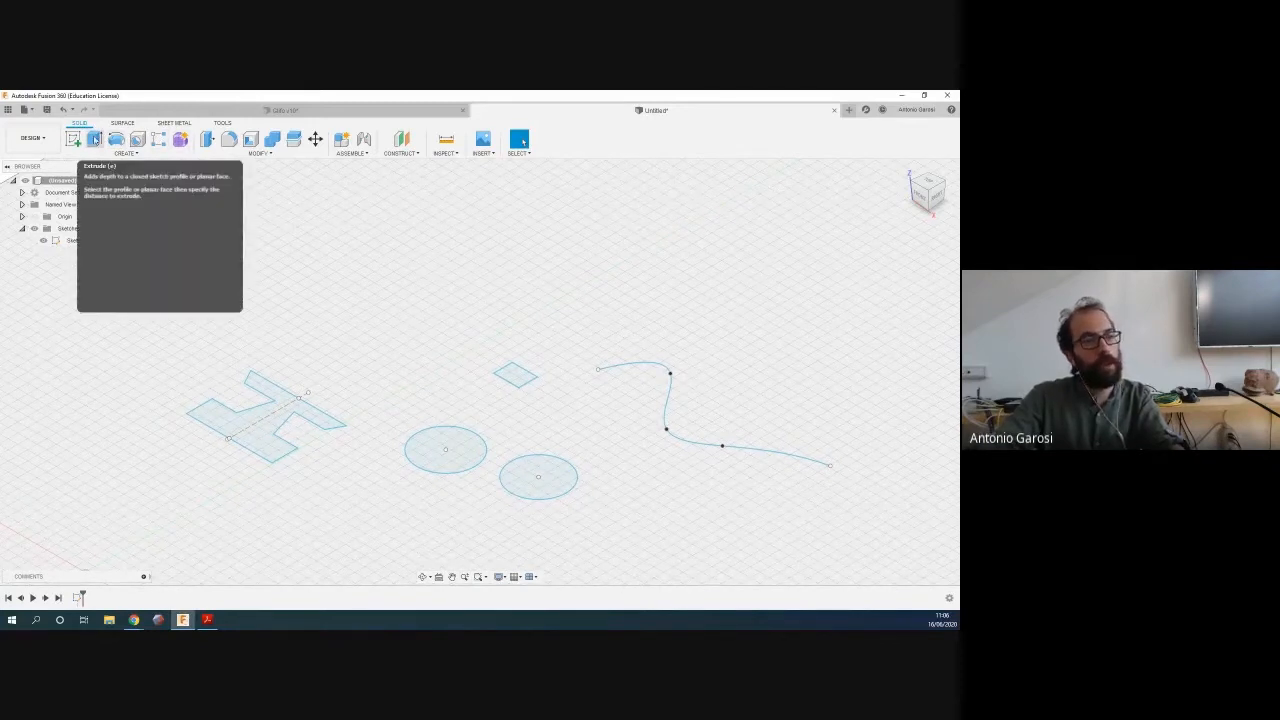
Preview a one-sided extrusion of the small rectangle, pulling it upward and setting its distance to 100 mm
{"action": "left_click", "coordinate": [95, 140]}
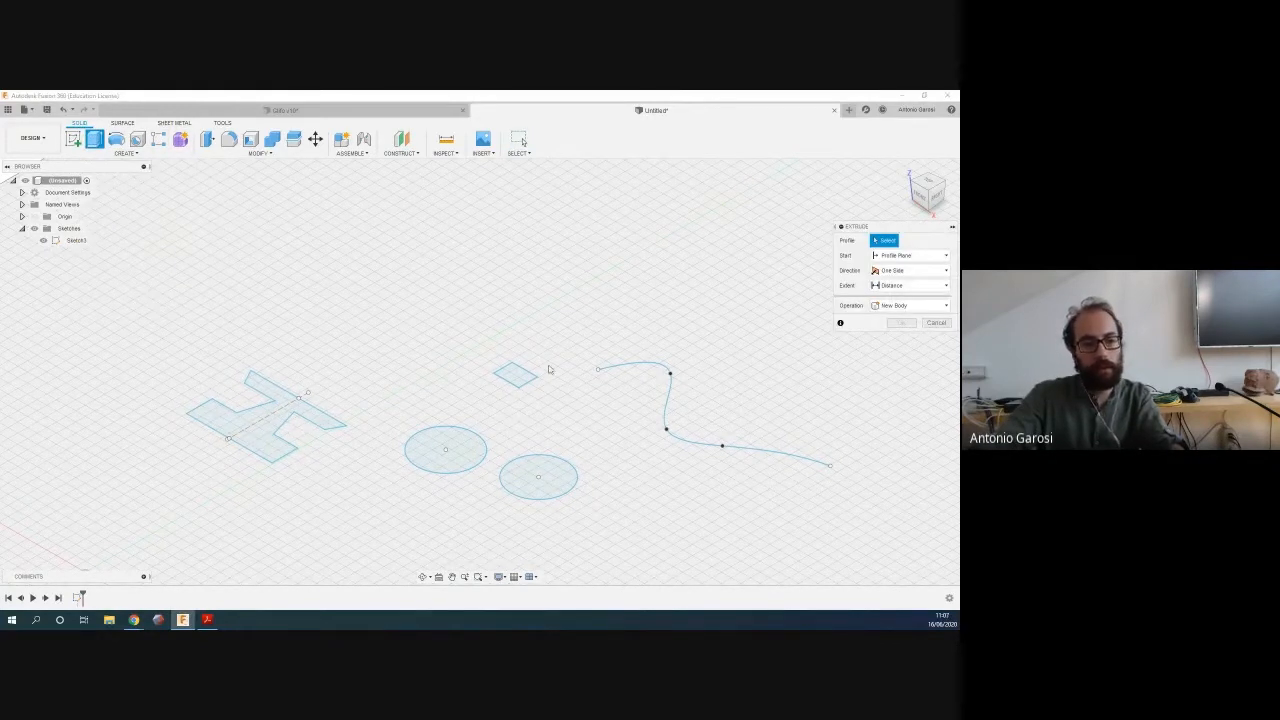
{"action": "left_click", "coordinate": [509, 376]}
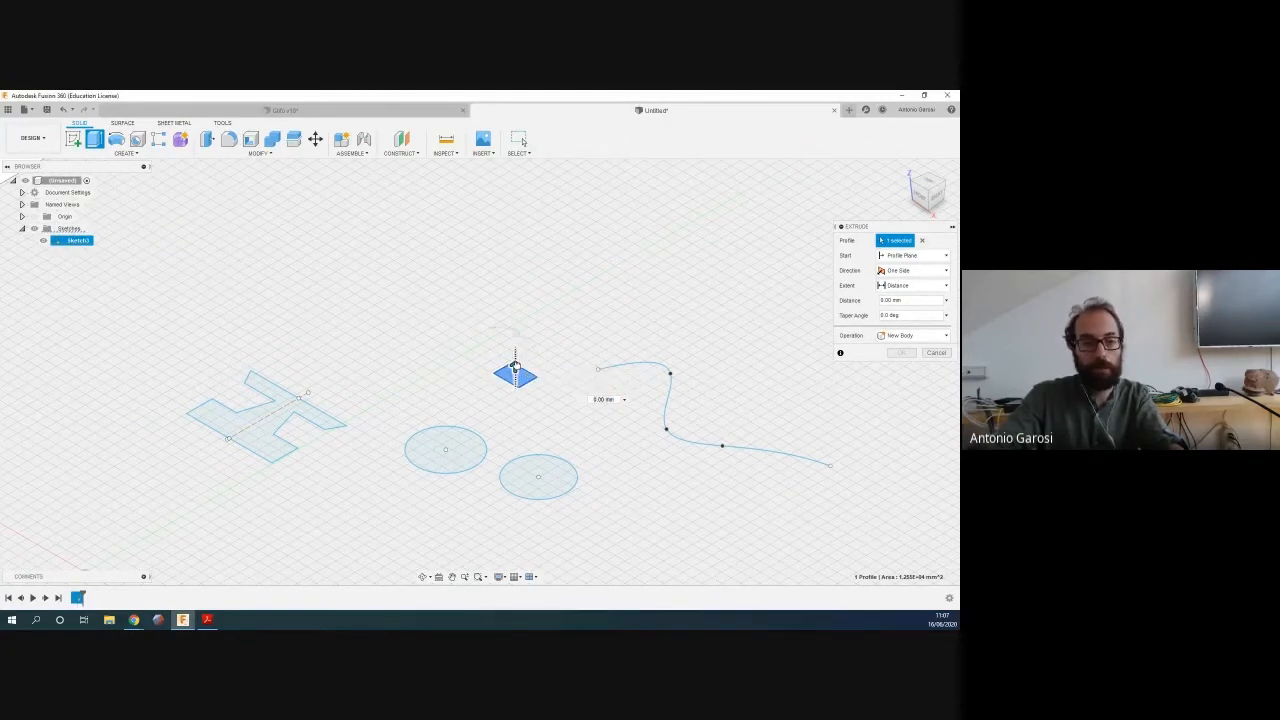
{"action": "left_click_drag", "start_coordinate": [515, 367], "coordinate": [516, 319]}
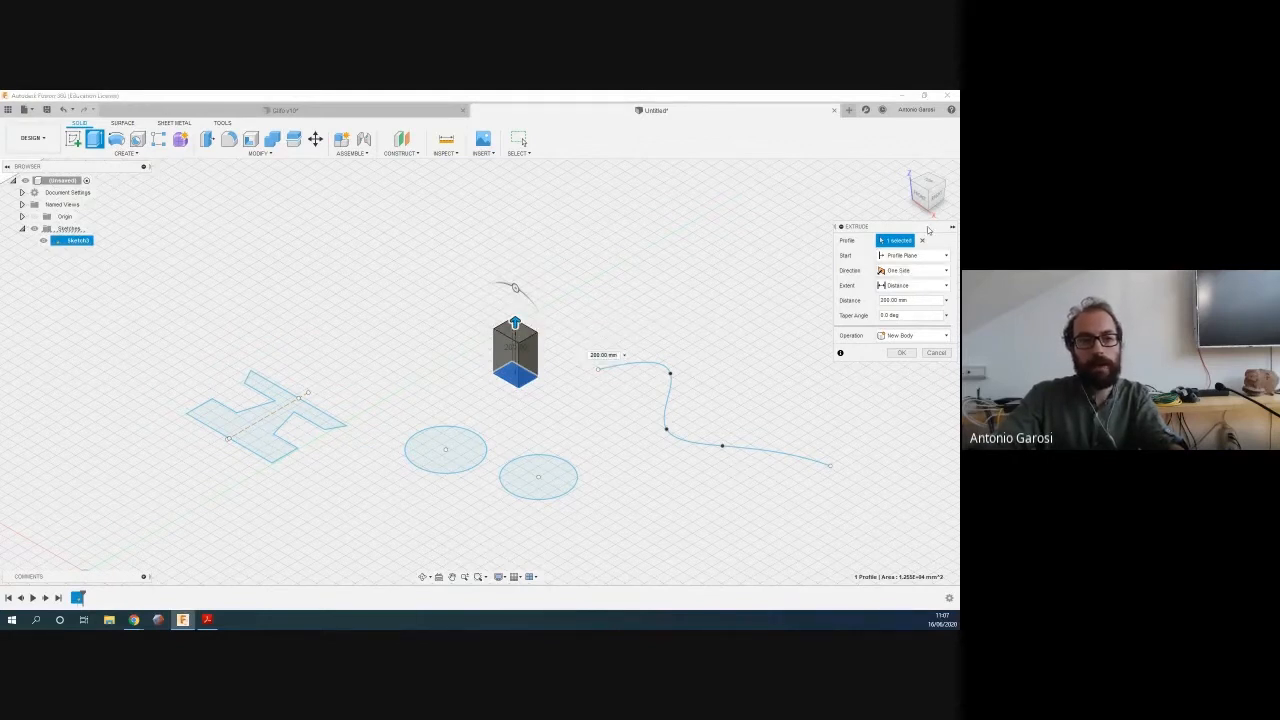
{"action": "left_click_drag", "start_coordinate": [925, 276], "coordinate": [758, 270]}
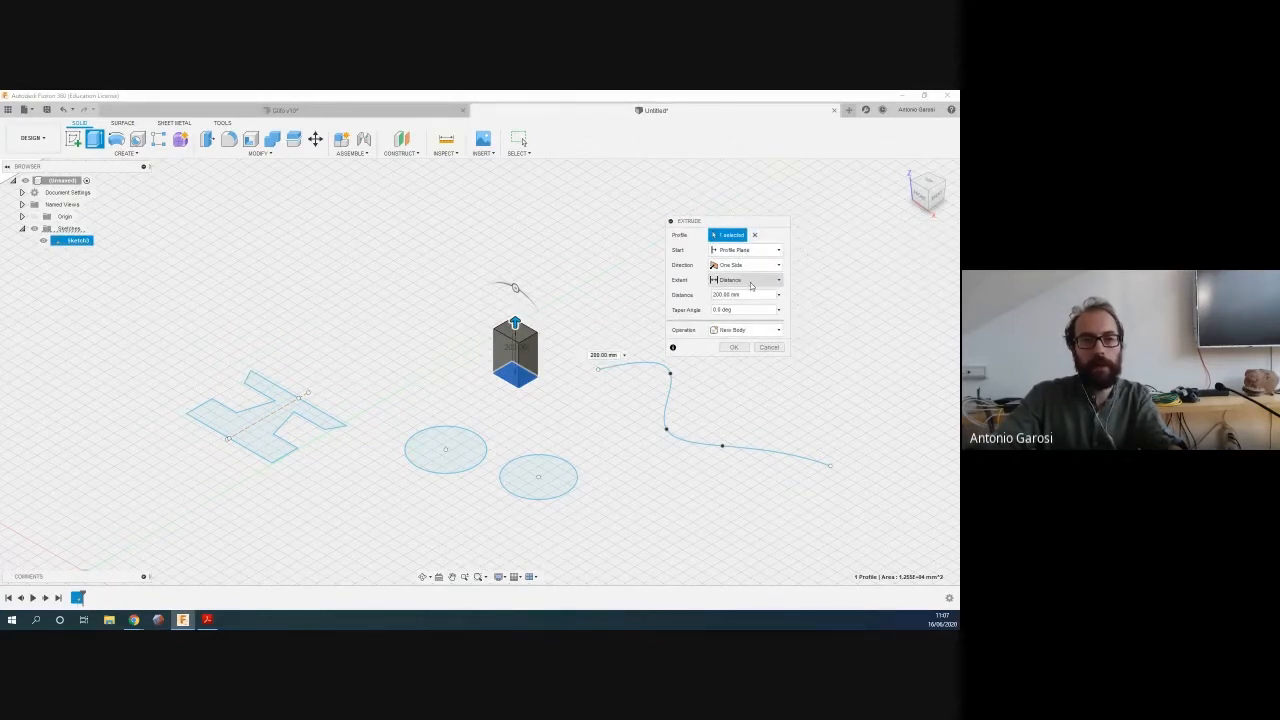
{"action": "left_click", "coordinate": [752, 293]}
{"action": "type", "text": "100"}
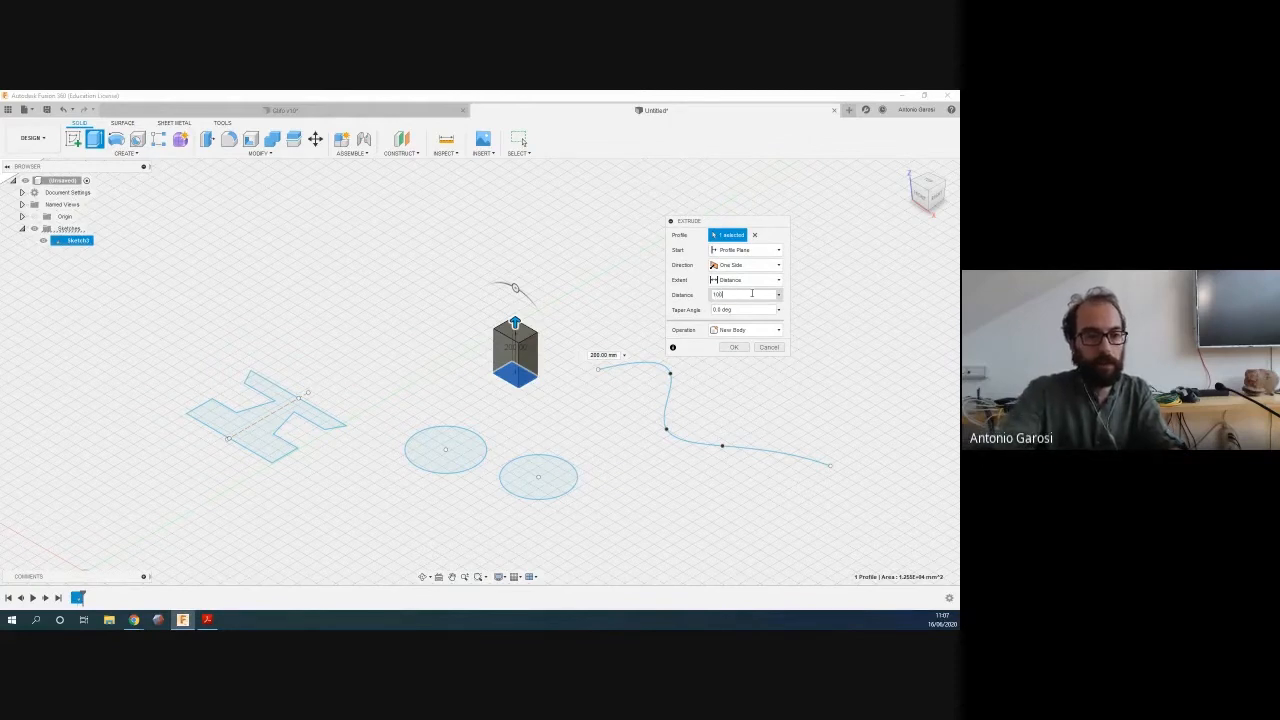
{"action": "key", "text": "Tab"}
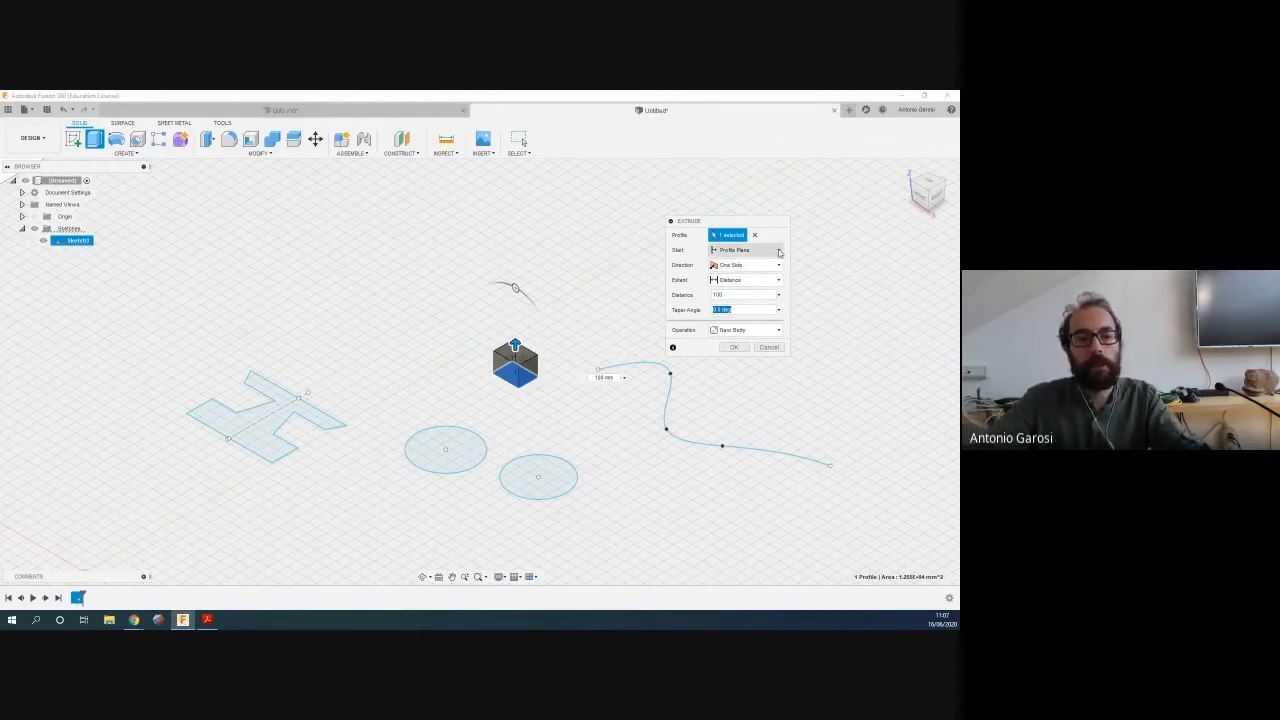
Examine the extrusion's Start, Direction and Extent options, trying Symmetric before restoring One Side
{"action": "left_click", "coordinate": [779, 252]}
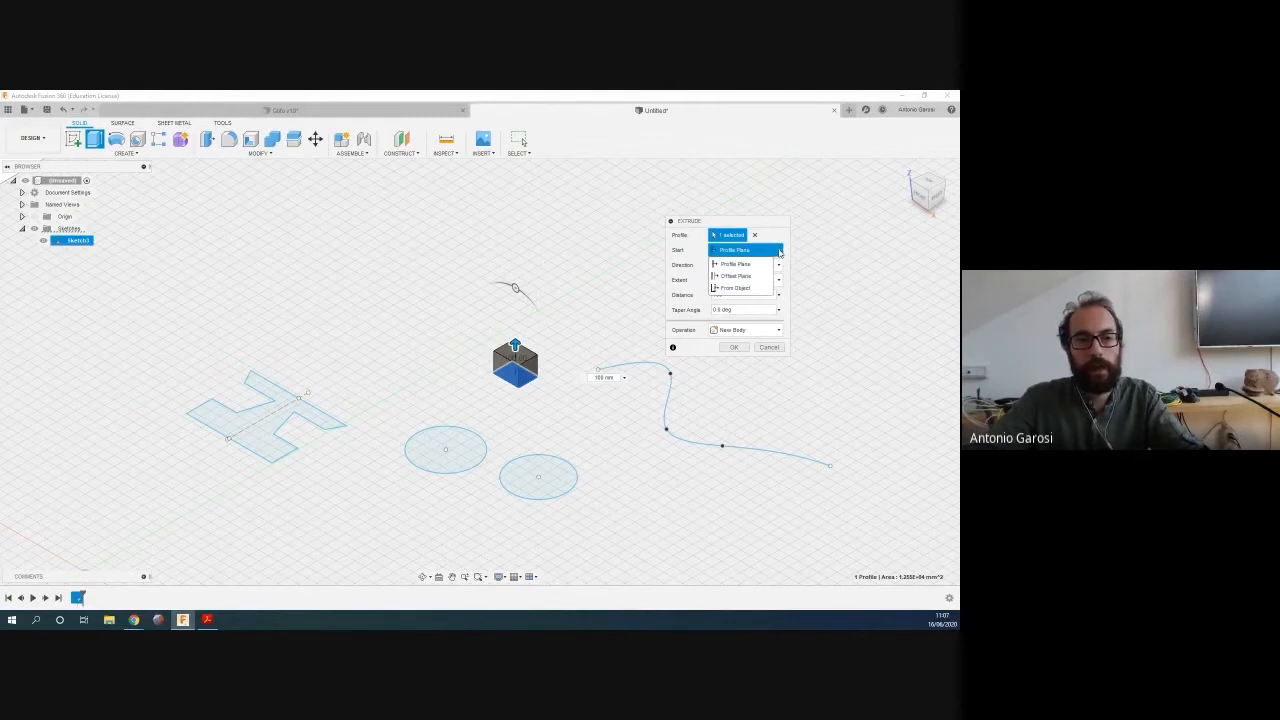
{"action": "left_click", "coordinate": [674, 268]}
{"action": "left_click", "coordinate": [745, 265]}
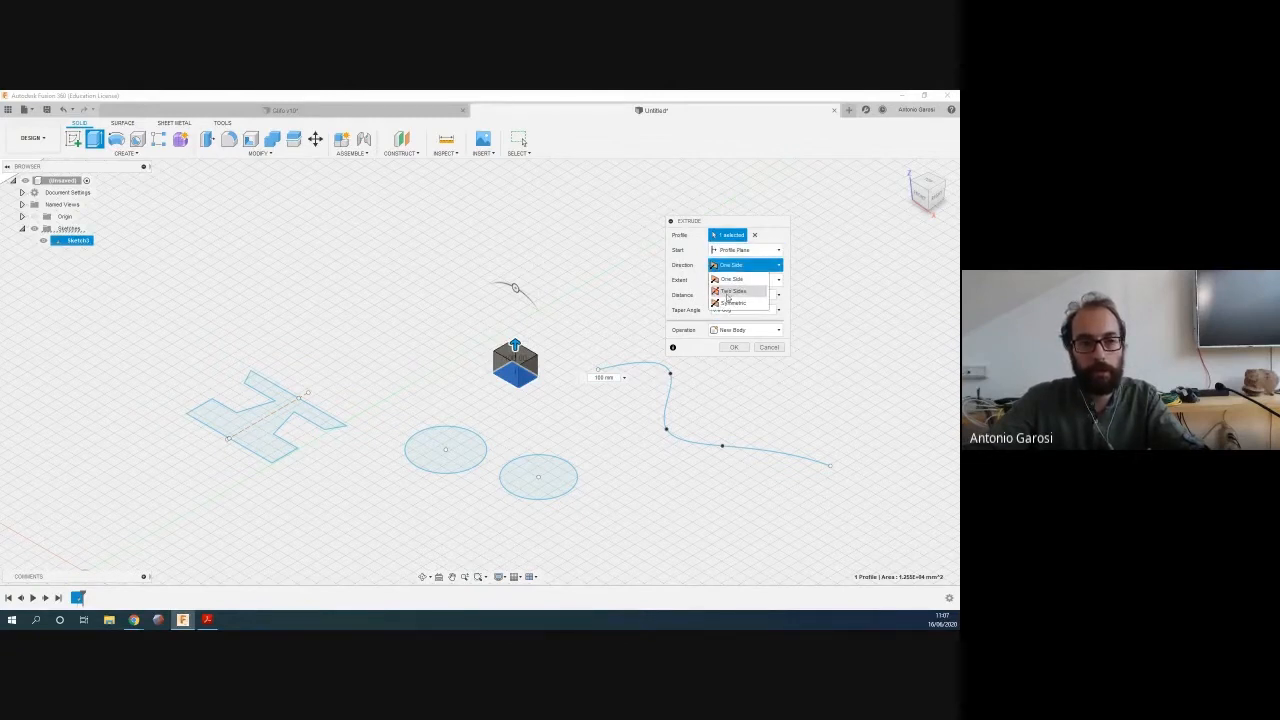
{"action": "left_click", "coordinate": [731, 302]}
{"action": "left_click", "coordinate": [743, 266]}
{"action": "left_click", "coordinate": [740, 278]}
{"action": "left_click", "coordinate": [744, 281]}
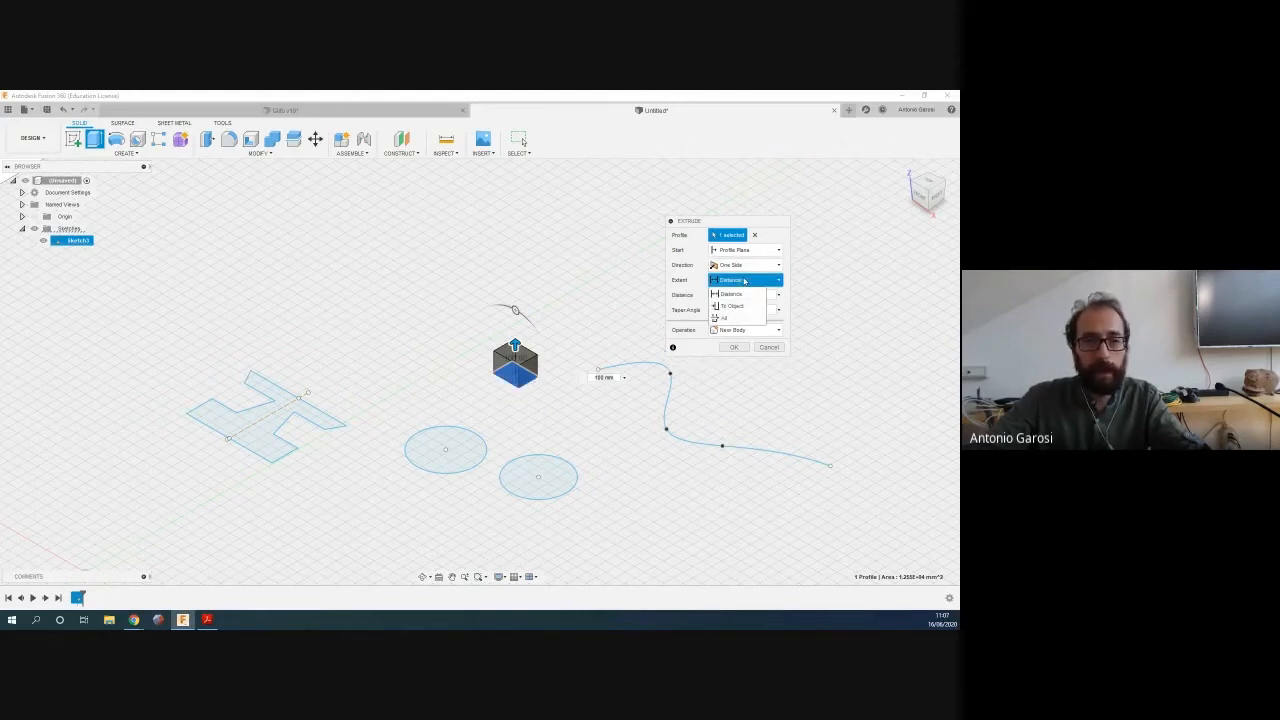
{"action": "left_click", "coordinate": [713, 281]}
{"action": "left_click", "coordinate": [714, 280]}
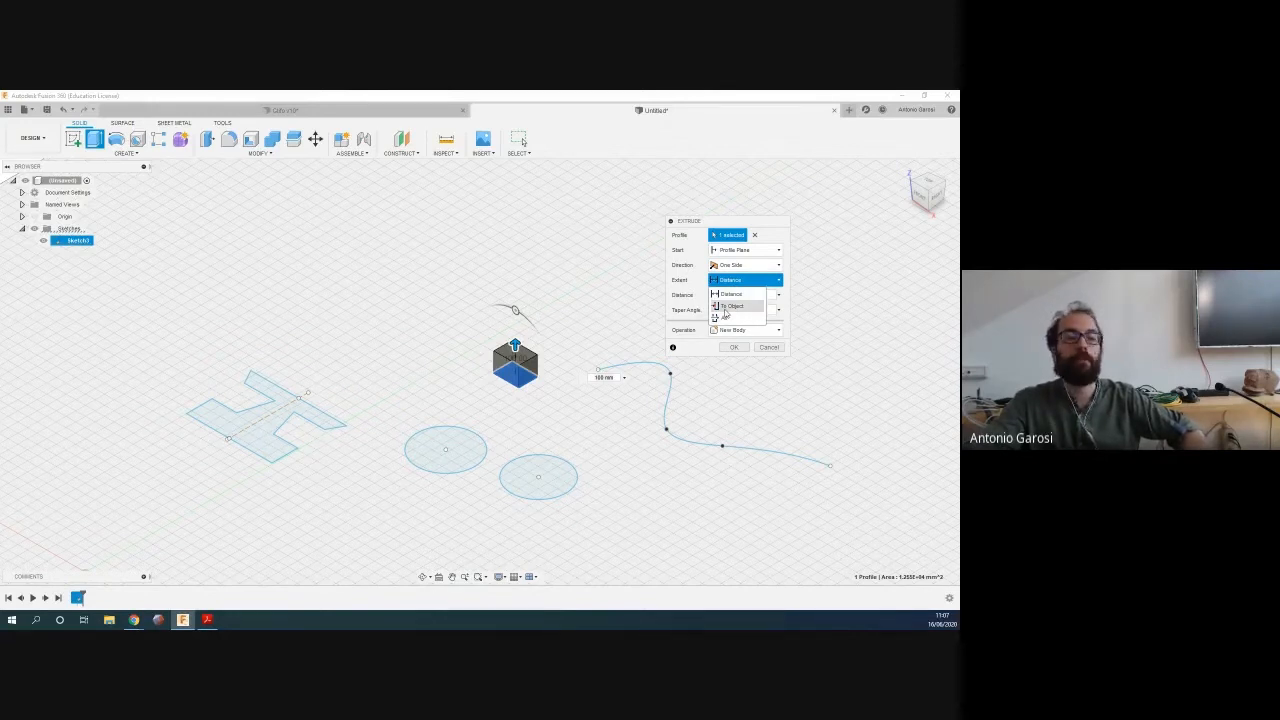
{"action": "left_click", "coordinate": [680, 299]}
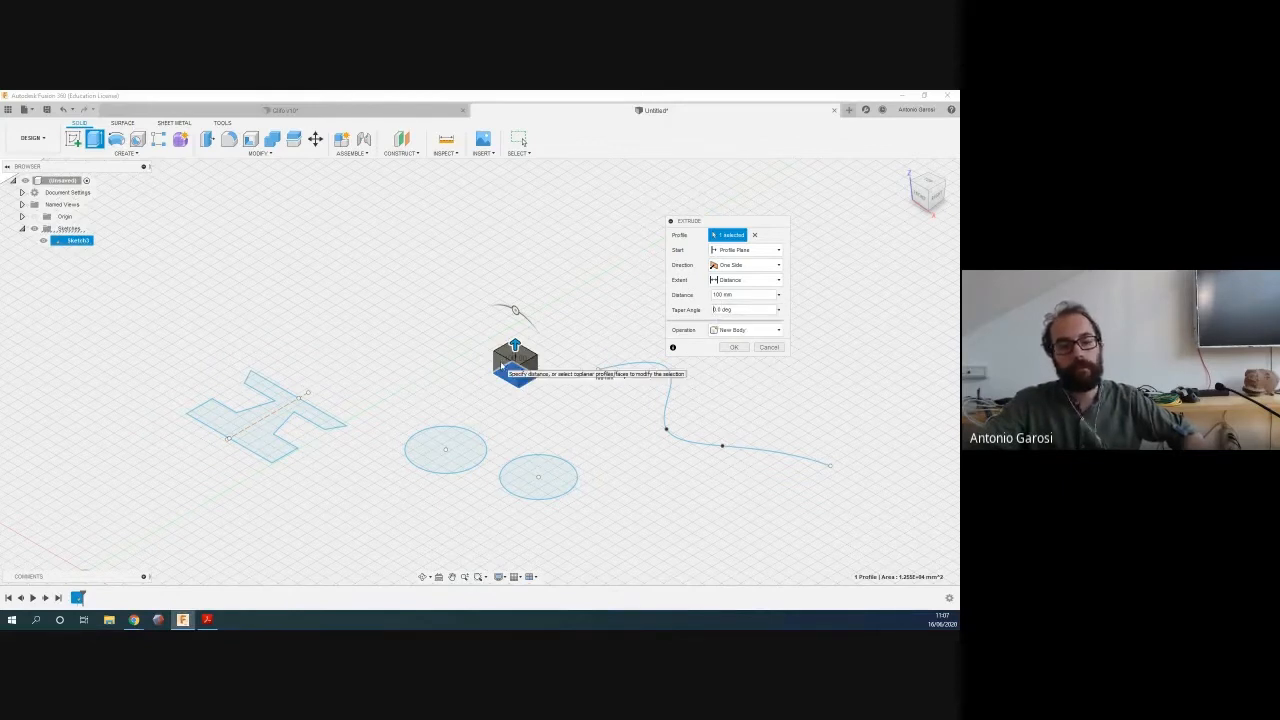
Try a taper angle of 3 degrees on the rectangle's extrusion preview, and cancel the extrusion
{"action": "scroll", "coordinate": [514, 357], "scroll_direction": "up", "scroll_amount": 5}
{"action": "left_click", "coordinate": [741, 308]}
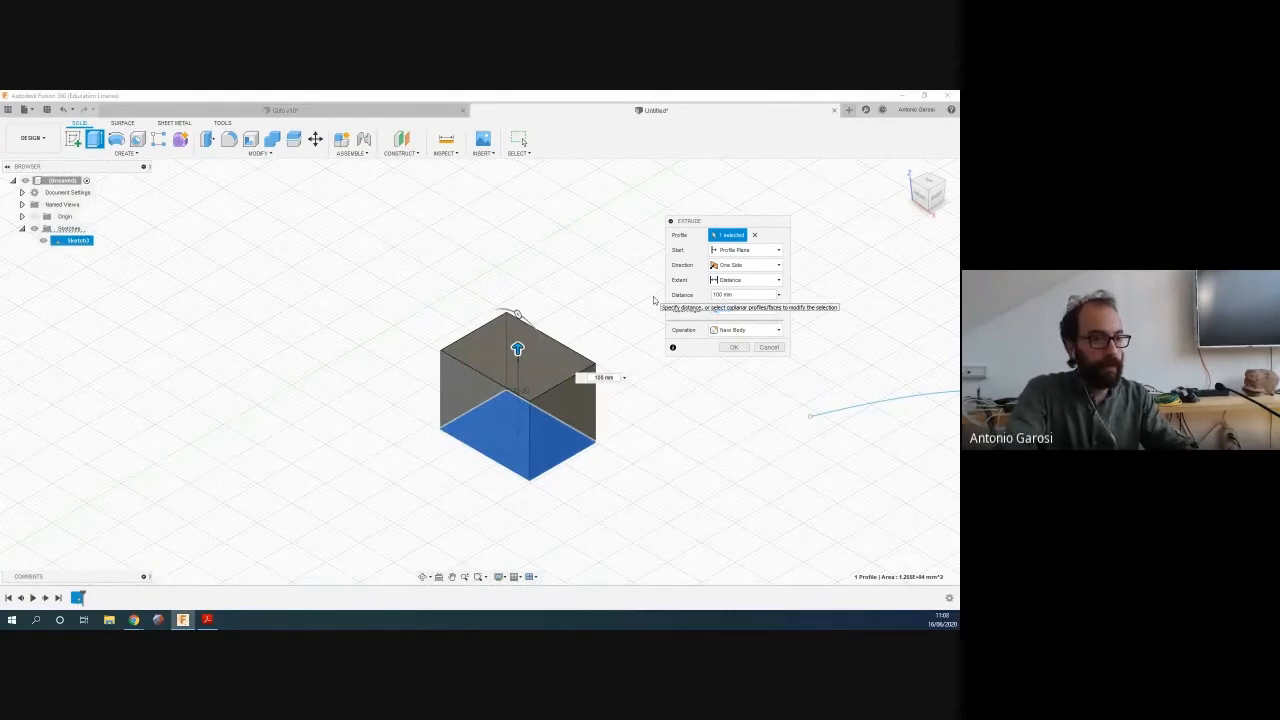
{"action": "type", "text": "3"}
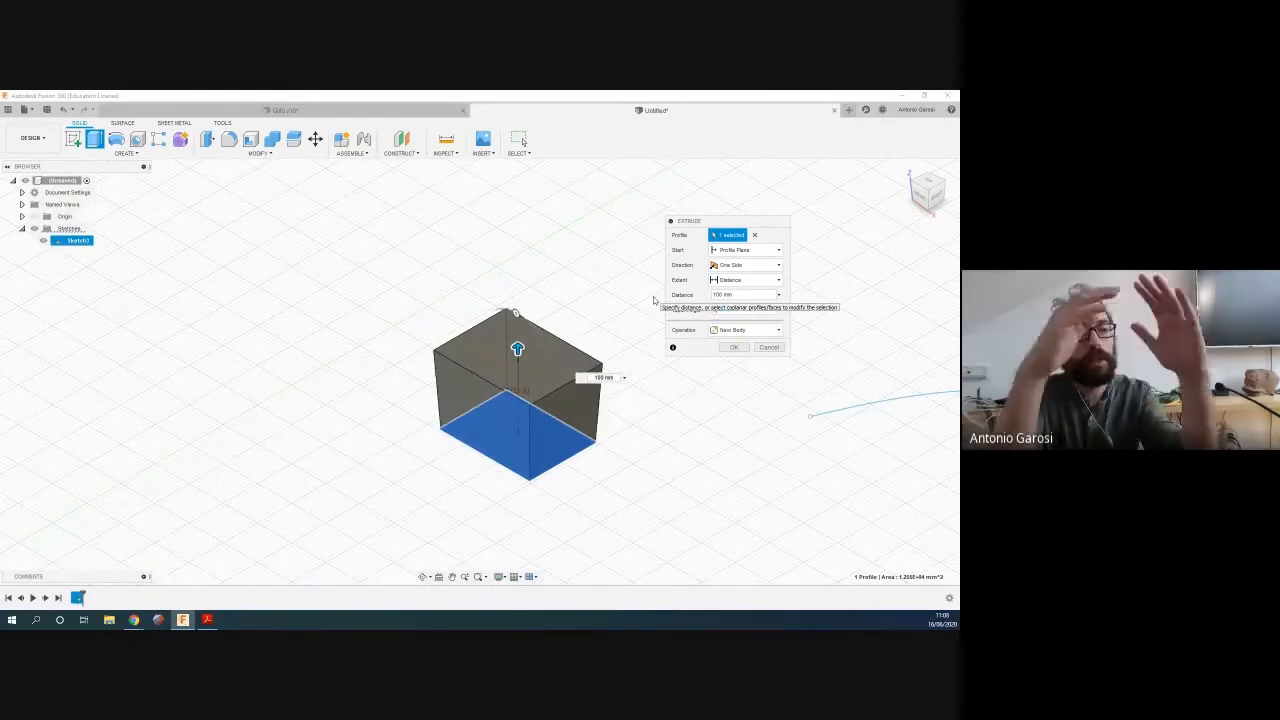
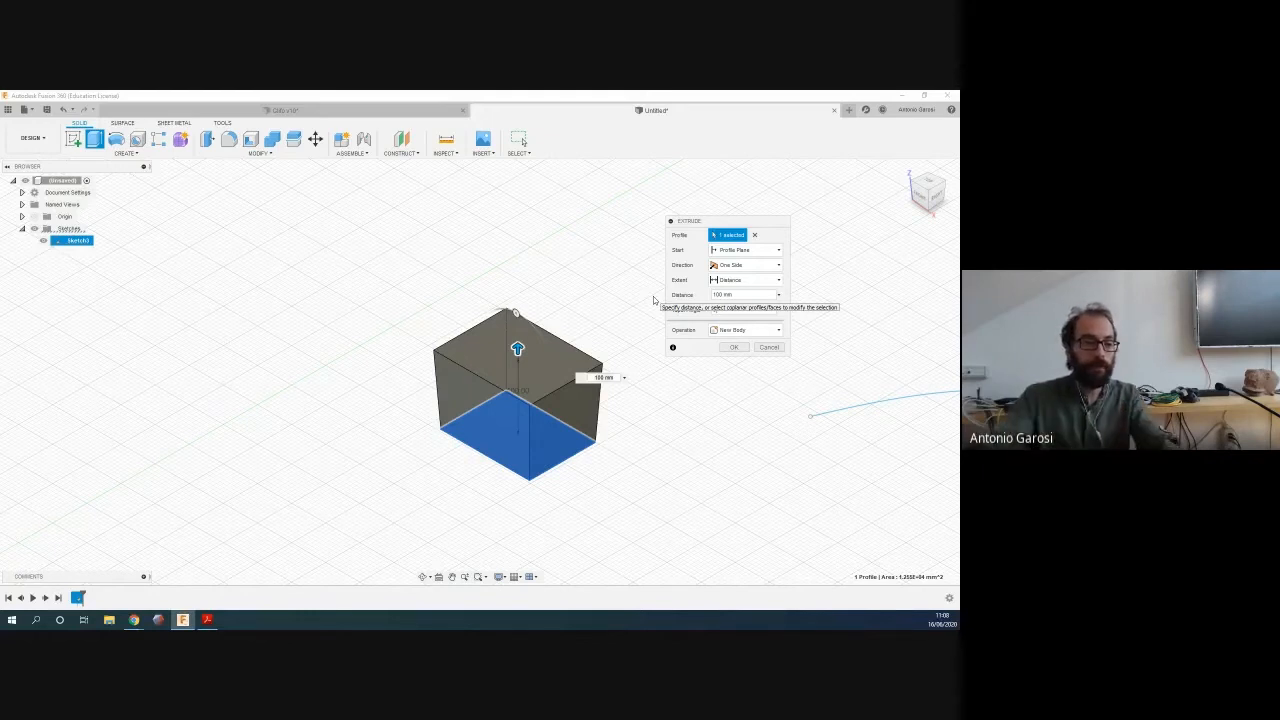
{"action": "left_click_drag", "start_coordinate": [731, 309], "coordinate": [708, 311]}
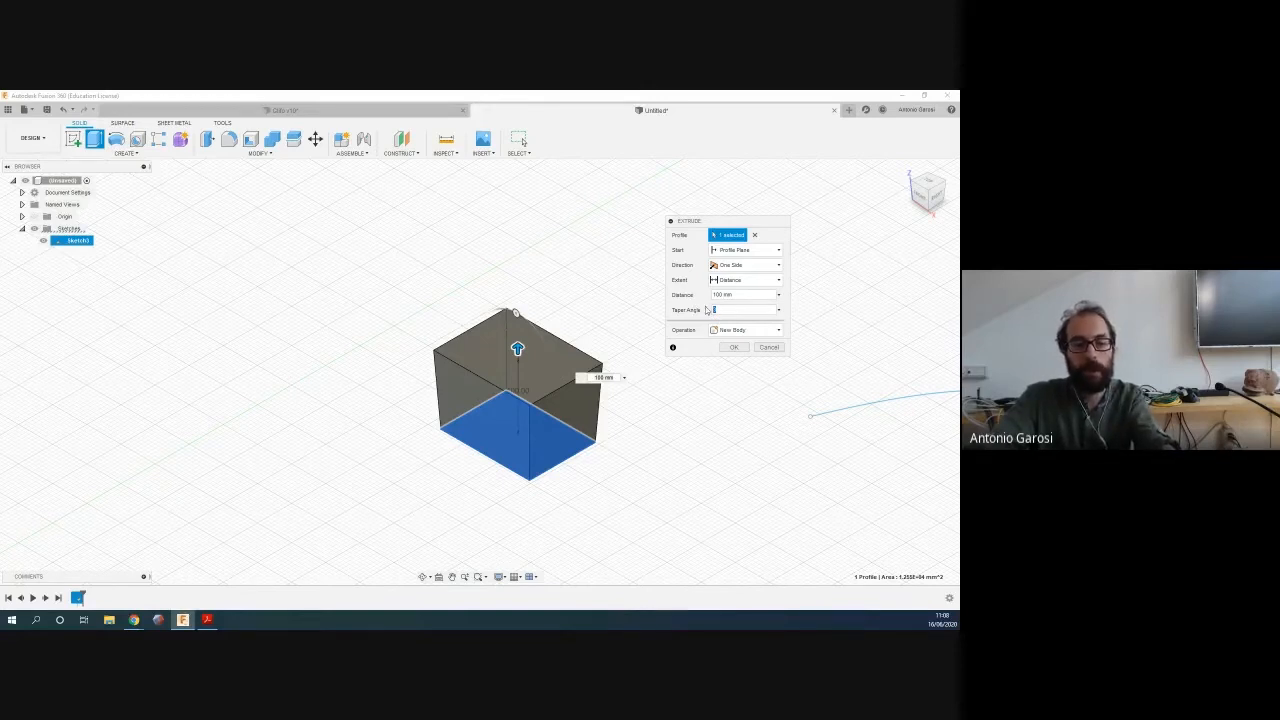
{"action": "left_click", "coordinate": [765, 347]}
{"action": "scroll", "coordinate": [583, 386], "scroll_direction": "down", "scroll_amount": 3}
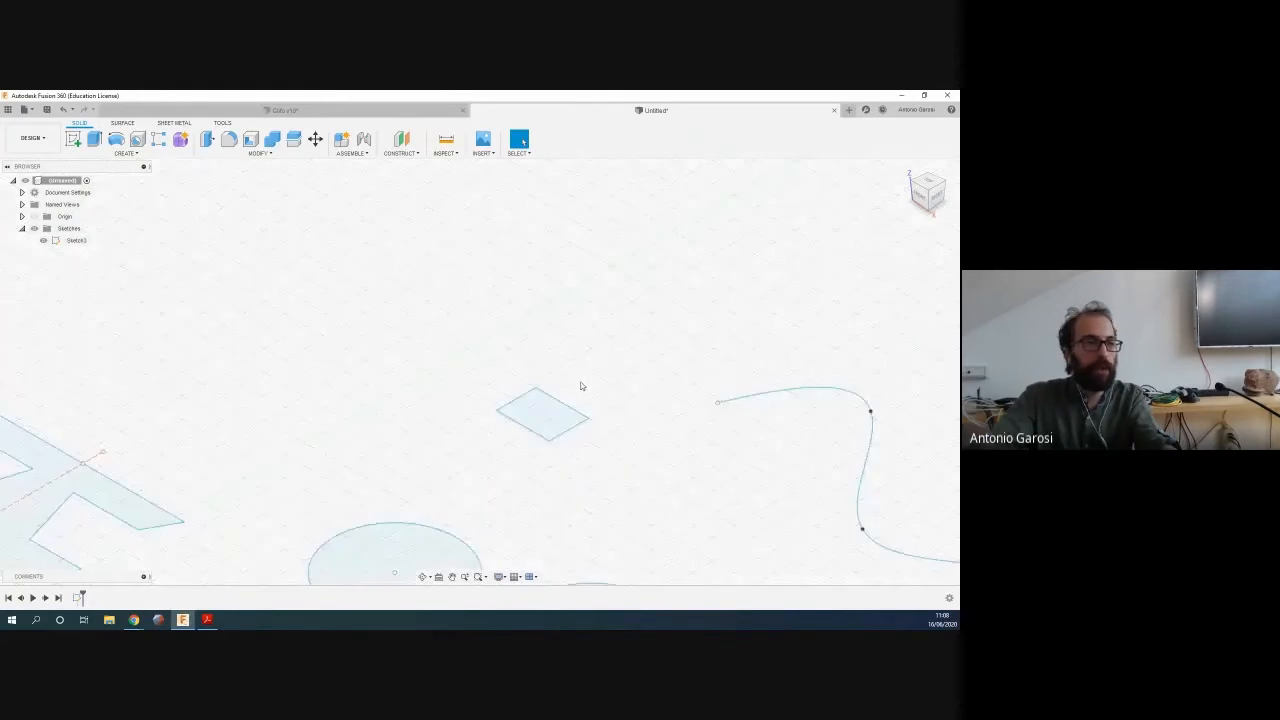
{"action": "scroll", "coordinate": [581, 386], "scroll_direction": "down", "scroll_amount": 3}
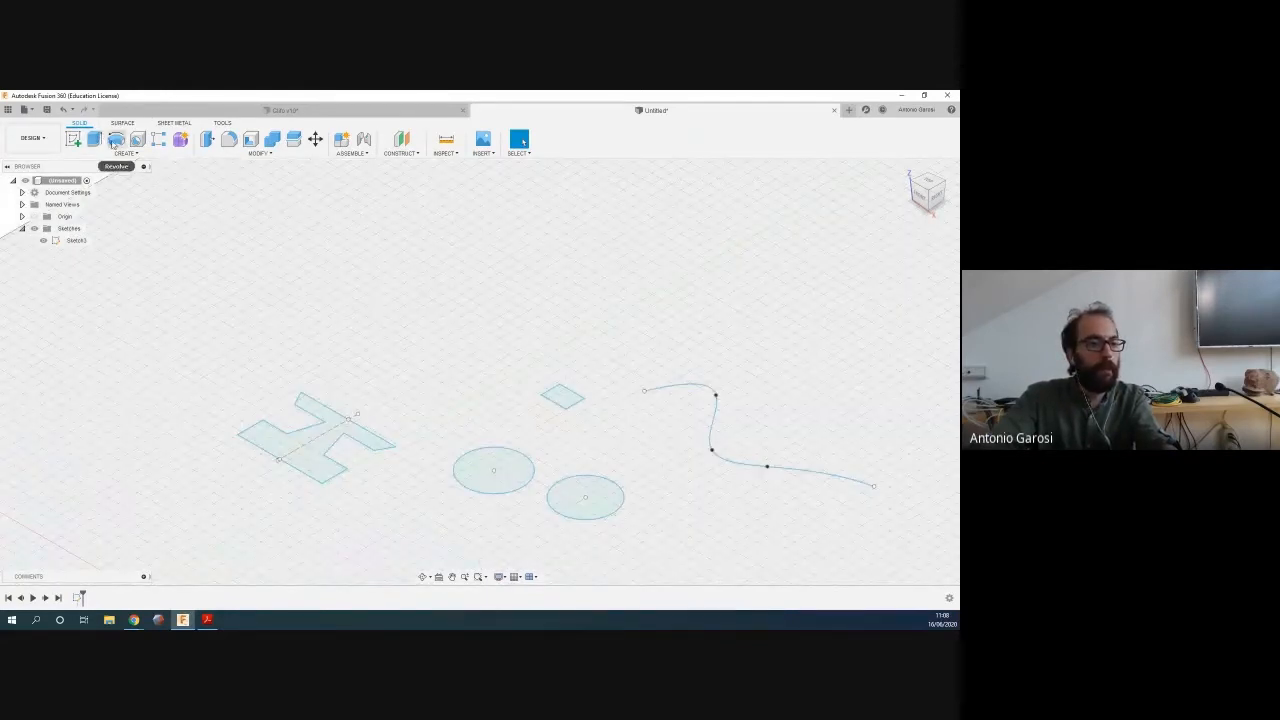
{"action": "left_click", "coordinate": [115, 141]}
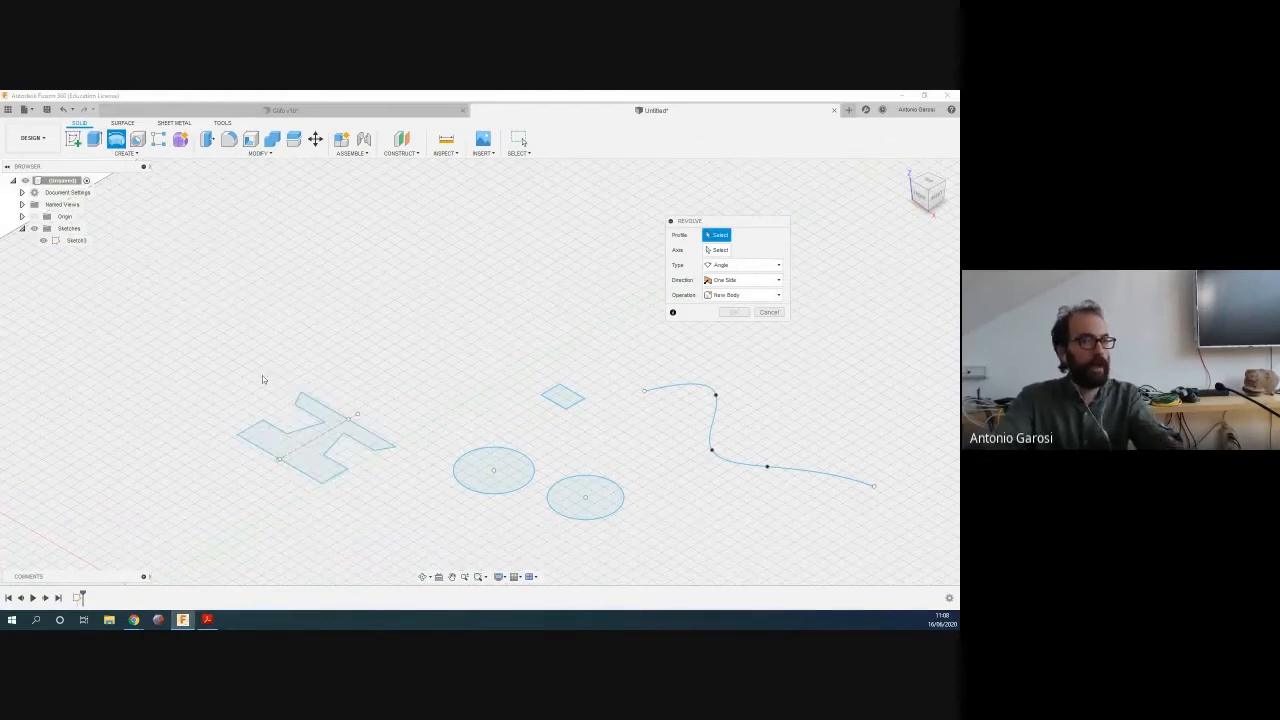
{"action": "left_click", "coordinate": [79, 598]}
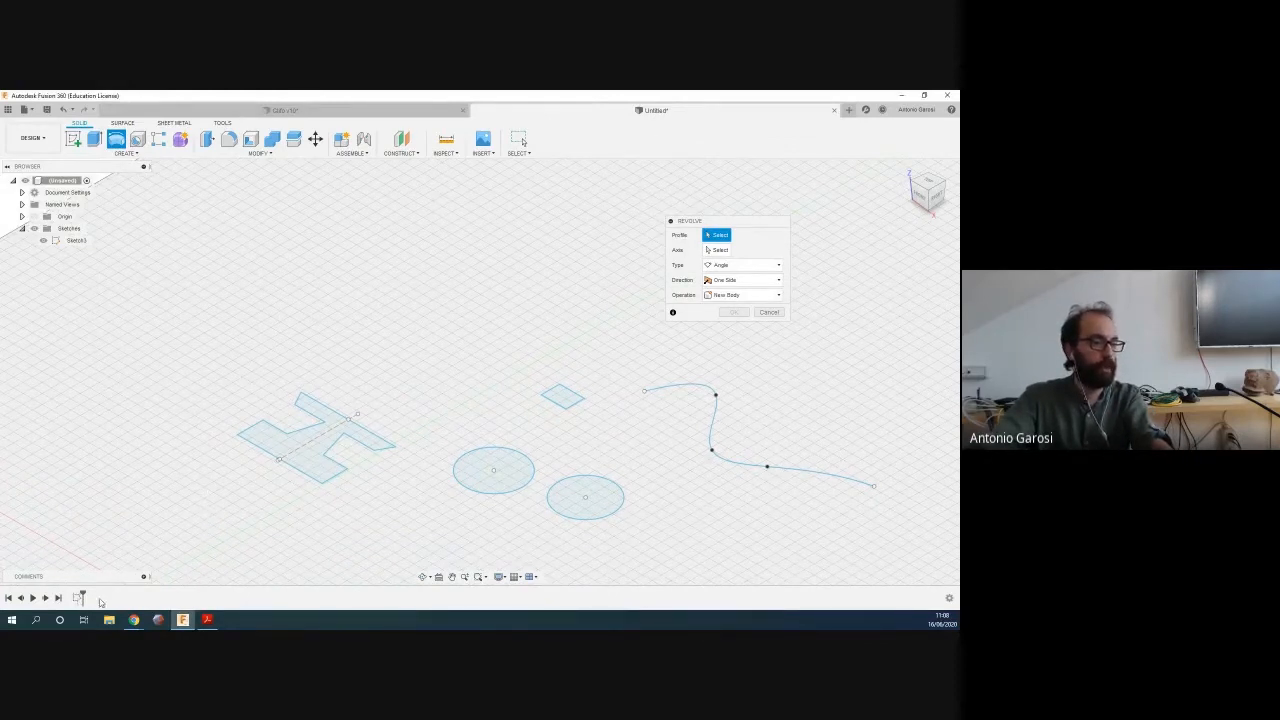
{"action": "left_click", "coordinate": [768, 312]}
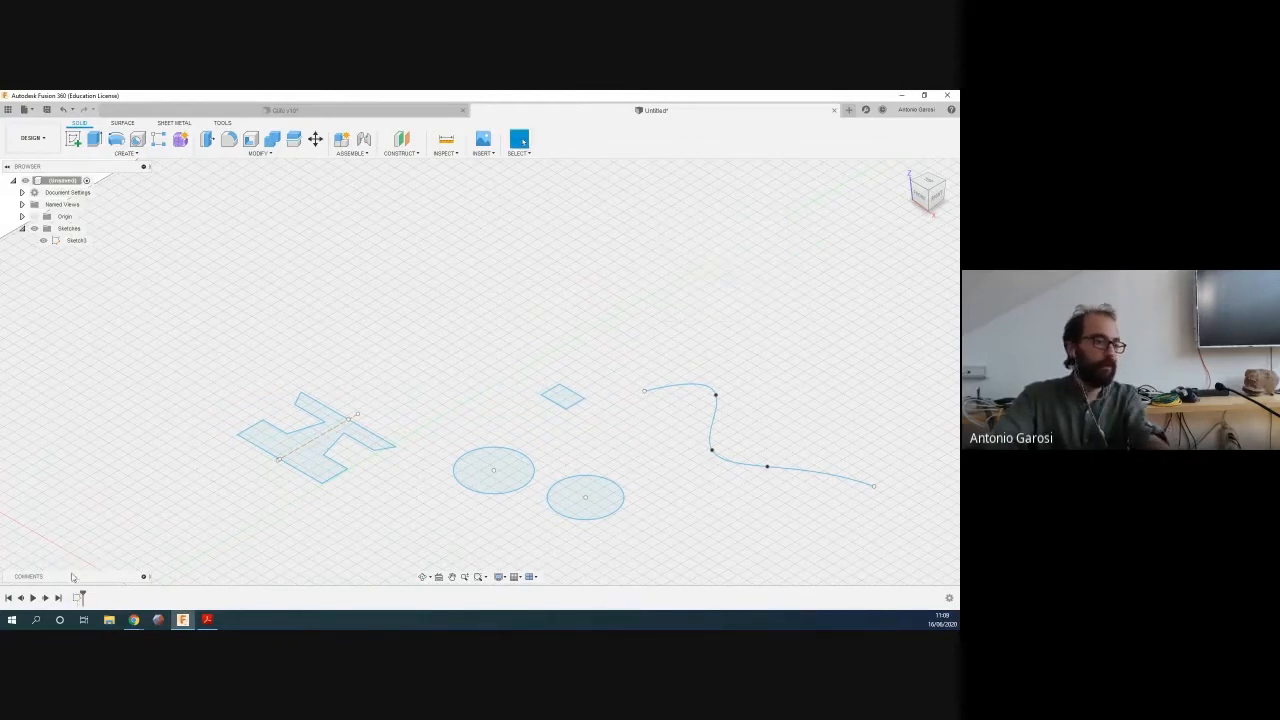
Reopen the sketch and draw a closed, seven-sided irregular line profile with a vertical left side above the symmetric outline
{"action": "right_click", "coordinate": [78, 597]}
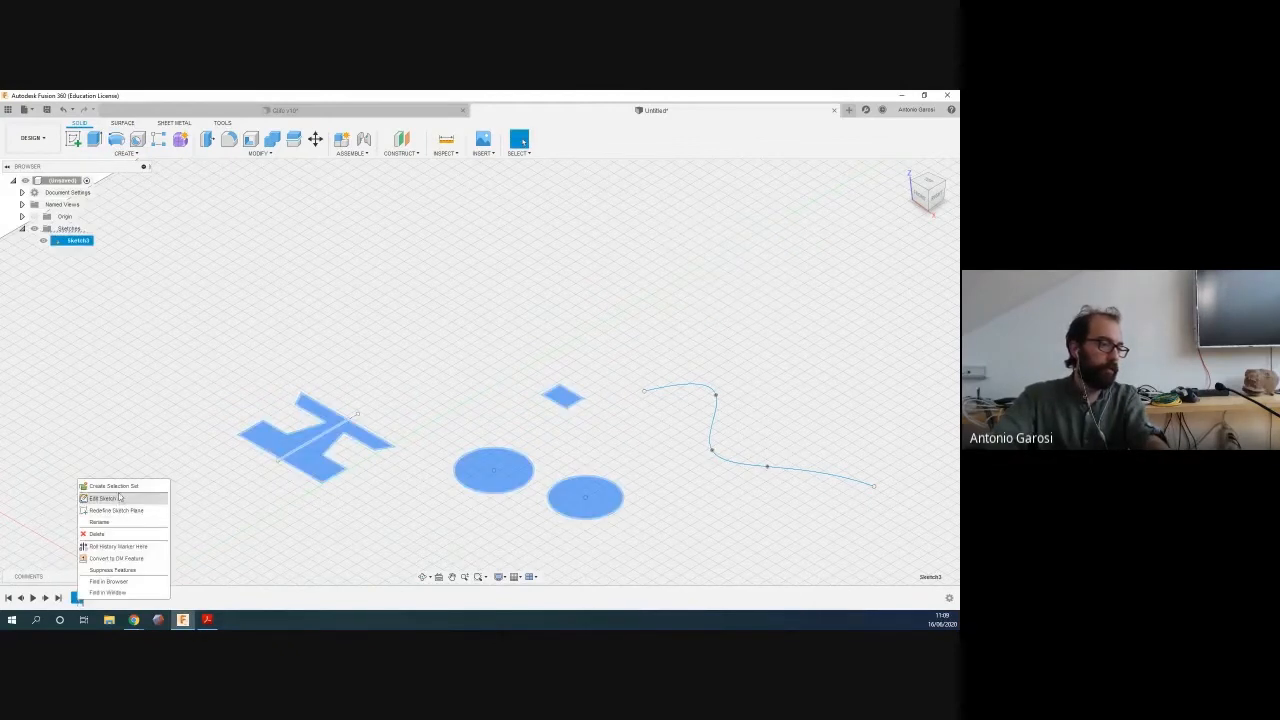
{"action": "left_click", "coordinate": [120, 497]}
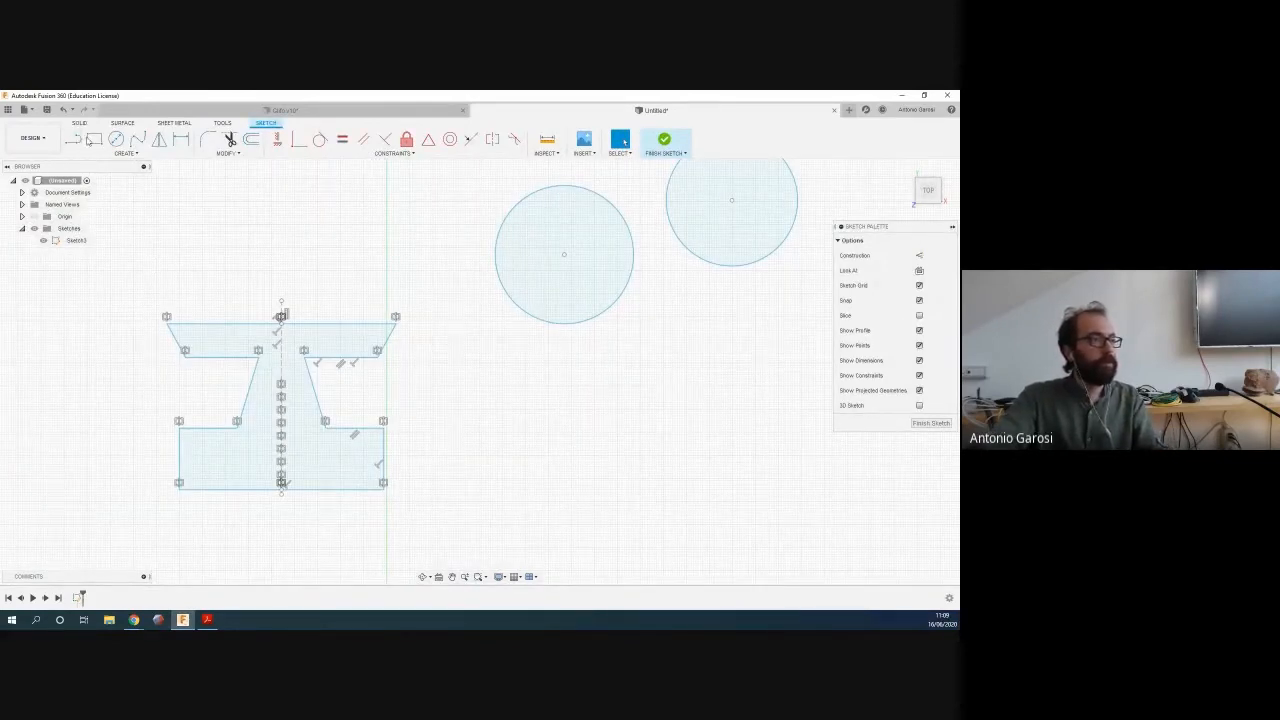
{"action": "left_click", "coordinate": [73, 139]}
{"action": "scroll", "coordinate": [298, 278], "scroll_direction": "down", "scroll_amount": 2}
{"action": "middle_click_drag", "start_coordinate": [285, 188], "coordinate": [373, 376]}
{"action": "scroll", "coordinate": [373, 376], "scroll_direction": "down", "scroll_amount": 1}
{"action": "left_click", "coordinate": [318, 387]}
{"action": "left_click", "coordinate": [318, 281]}
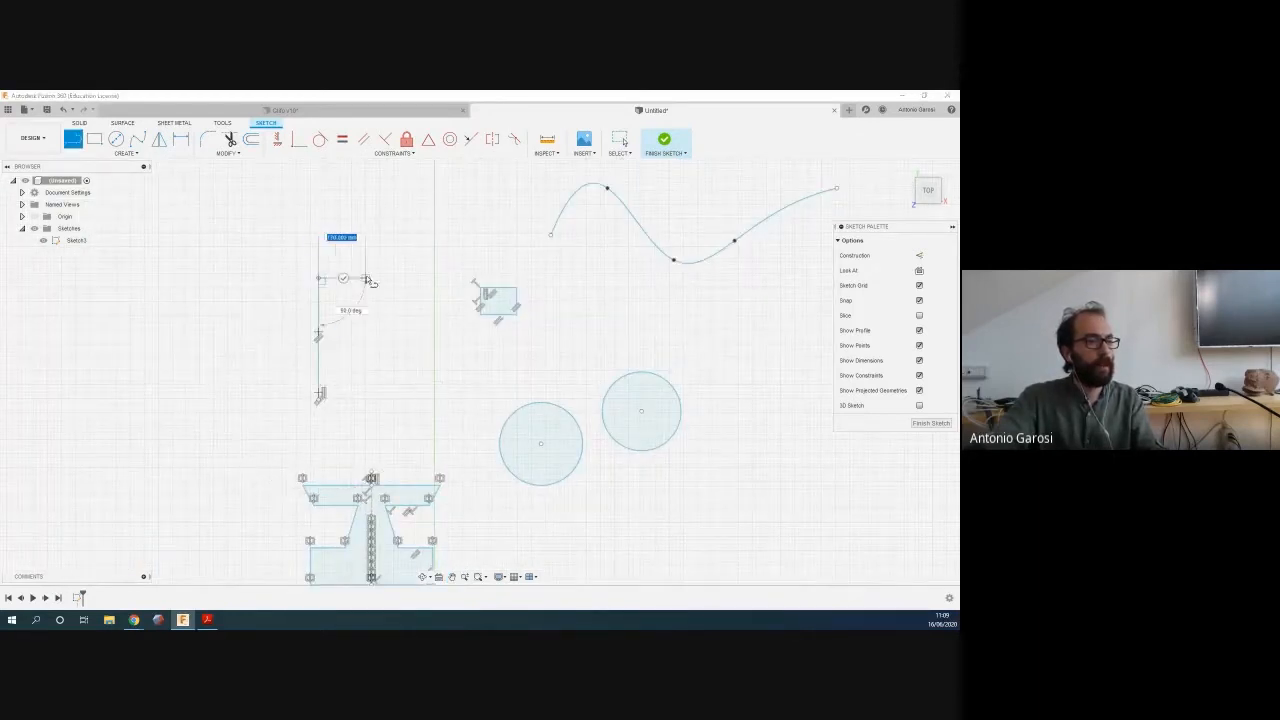
{"action": "left_click", "coordinate": [375, 277]}
{"action": "left_click", "coordinate": [387, 325]}
{"action": "left_click", "coordinate": [350, 335]}
{"action": "left_click", "coordinate": [405, 377]}
{"action": "left_click", "coordinate": [318, 377]}
{"action": "mouse_move", "coordinate": [318, 377]}
{"action": "left_mouse_down"}
{"action": "mouse_move", "coordinate": [332, 425]}
{"action": "mouse_move", "coordinate": [318, 398]}
{"action": "left_mouse_up"}
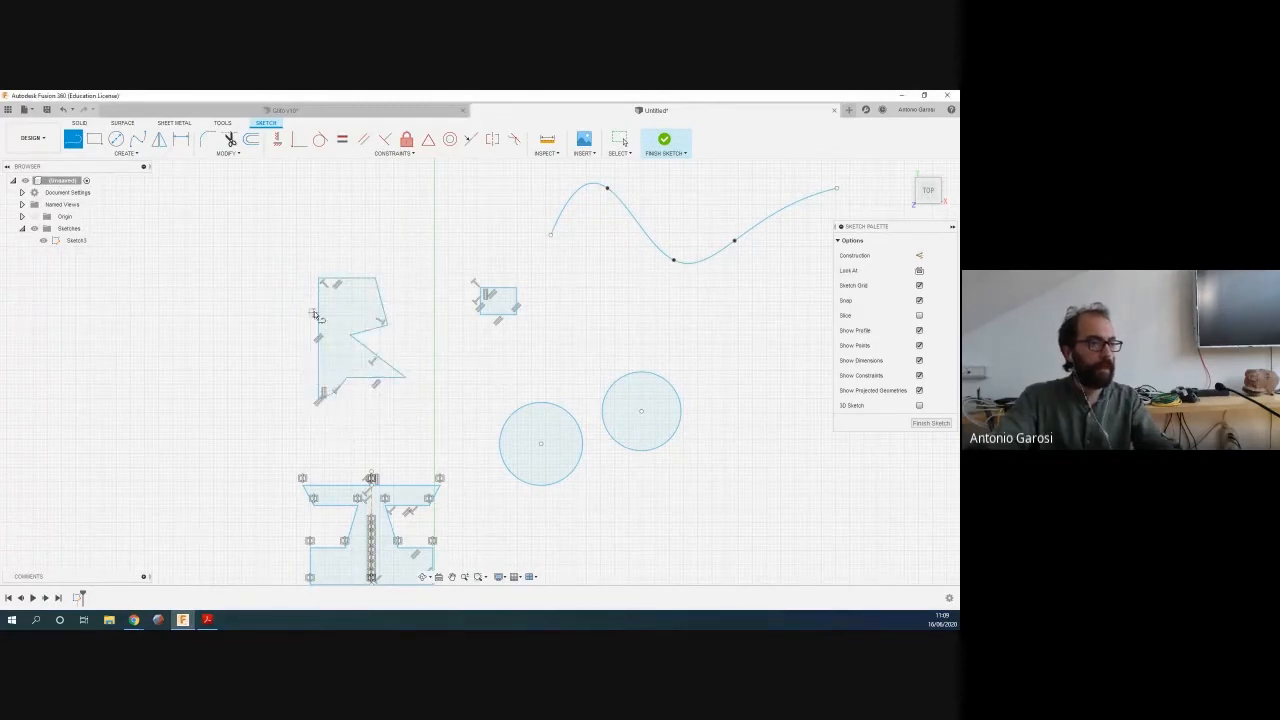
Round four corners of the irregular profile with 25 mm sketch fillets, leaving the straight vertical side sharp, and finish the sketch
{"action": "scroll", "coordinate": [318, 314], "scroll_direction": "up", "scroll_amount": 3}
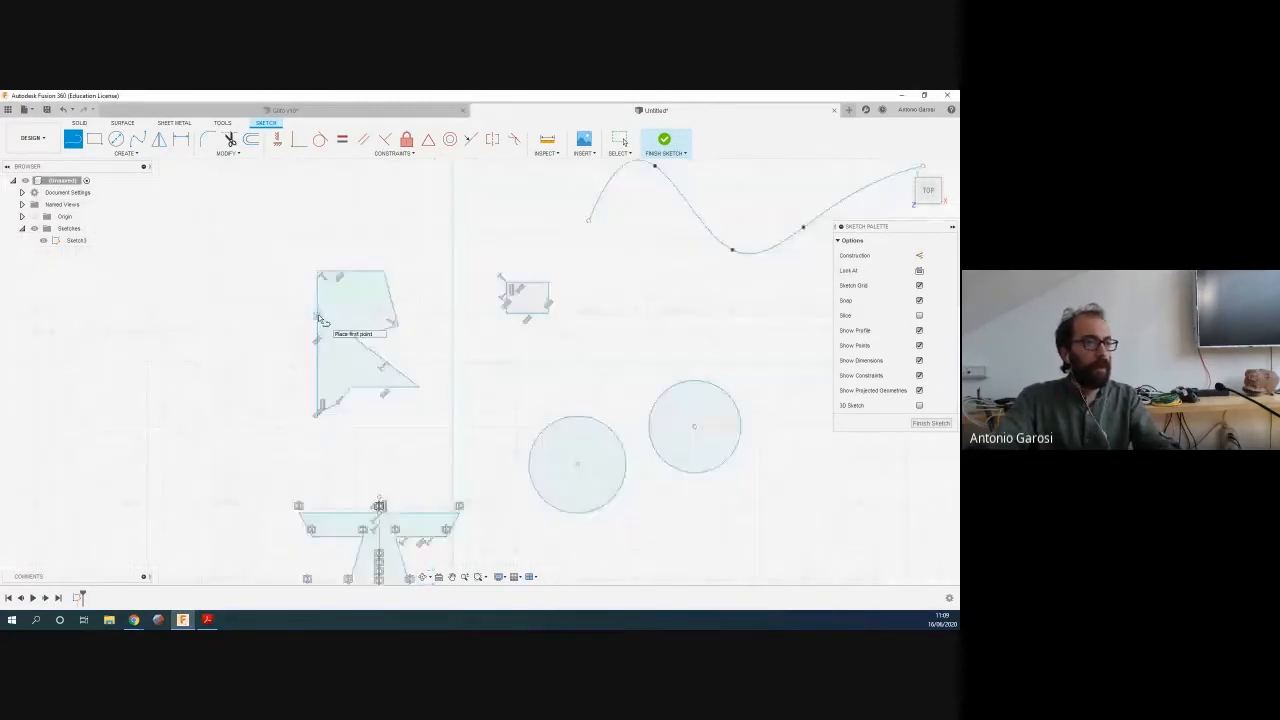
{"action": "left_click", "coordinate": [207, 140]}
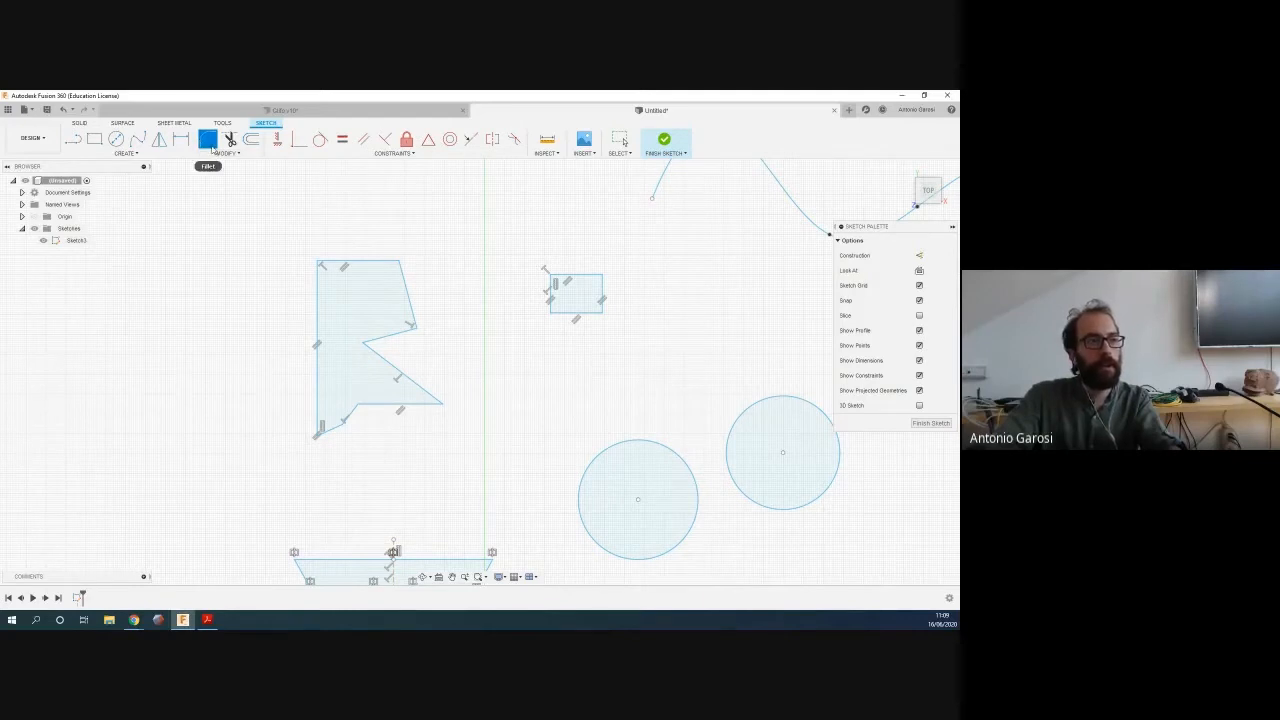
{"action": "left_click", "coordinate": [397, 265]}
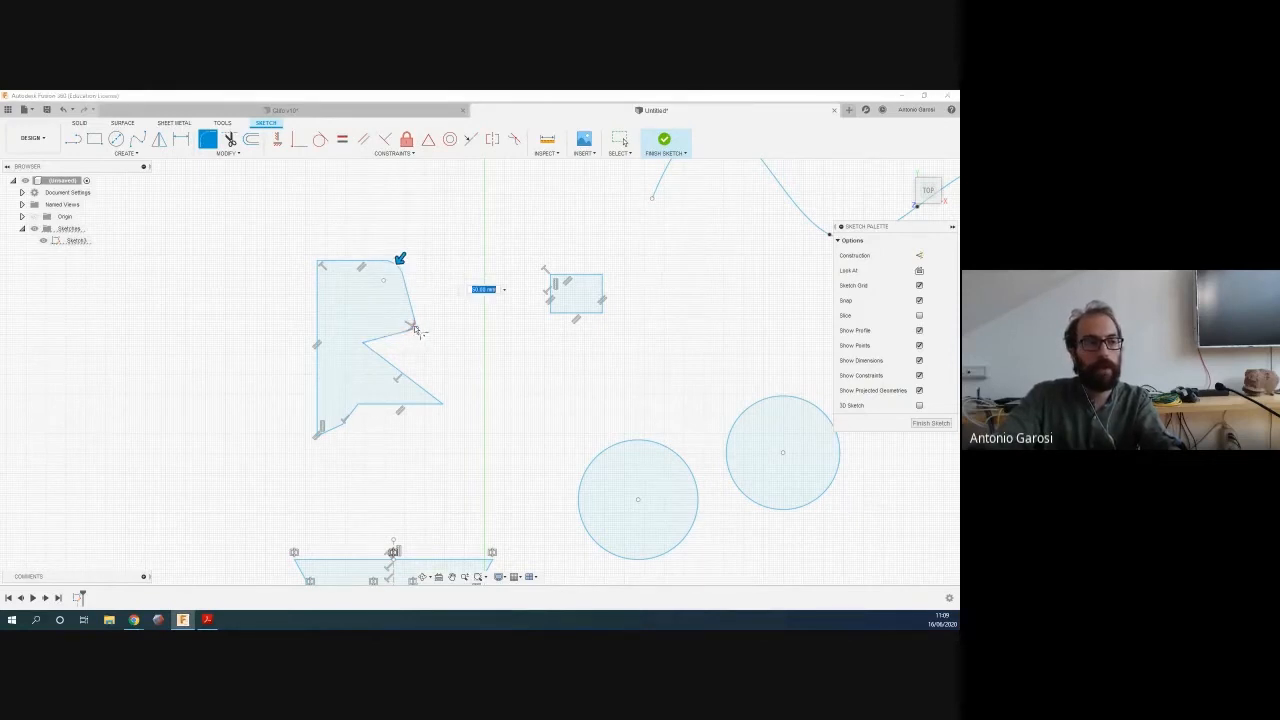
{"action": "left_click", "coordinate": [413, 328]}
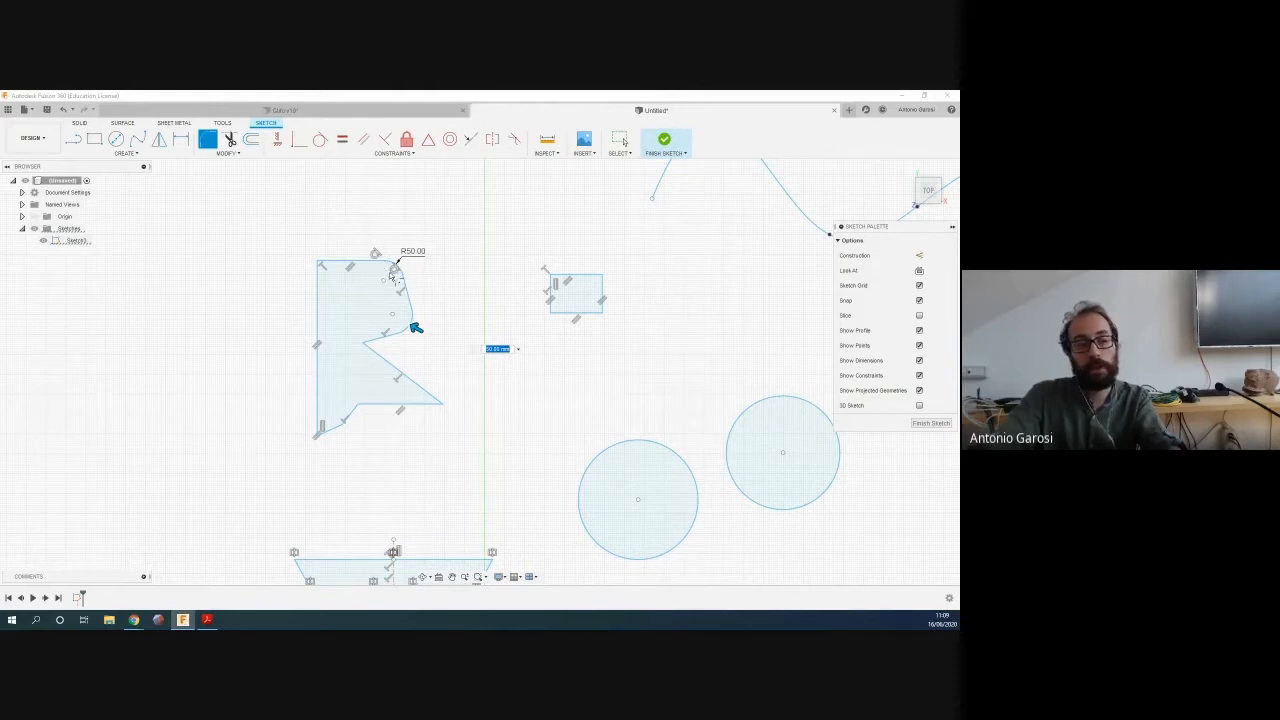
{"action": "left_click", "coordinate": [376, 353]}
{"action": "left_click", "coordinate": [385, 337]}
{"action": "left_click", "coordinate": [442, 404]}
{"action": "left_click_drag", "start_coordinate": [417, 394], "coordinate": [430, 402]}
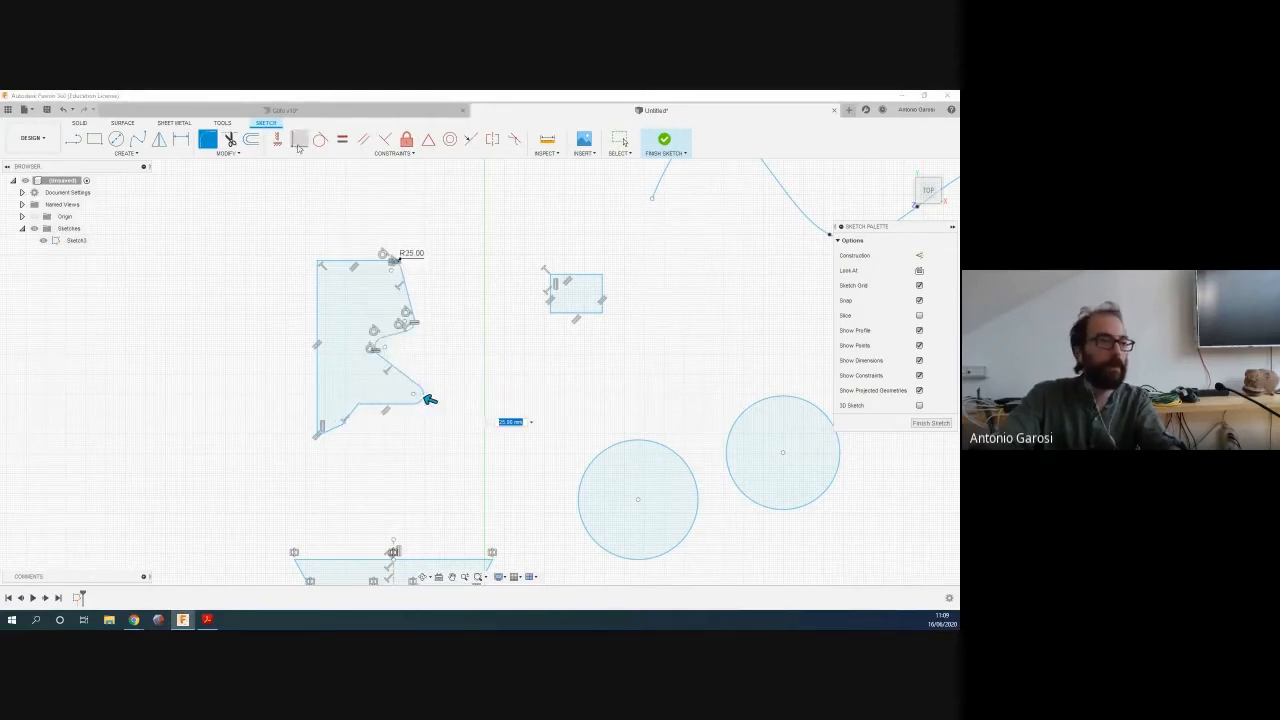
{"action": "left_click", "coordinate": [664, 139]}
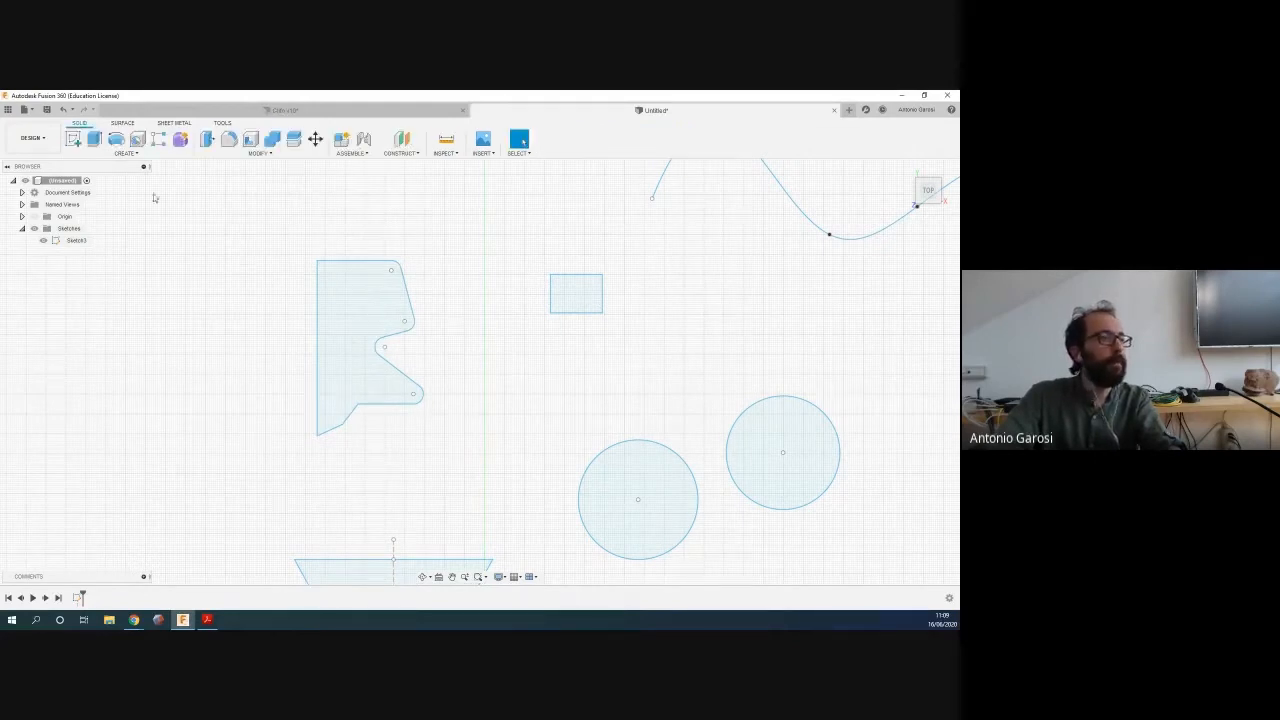
Preview a 360-degree revolve of the filleted profile about its long straight side, and cancel it
{"action": "left_click", "coordinate": [117, 141]}
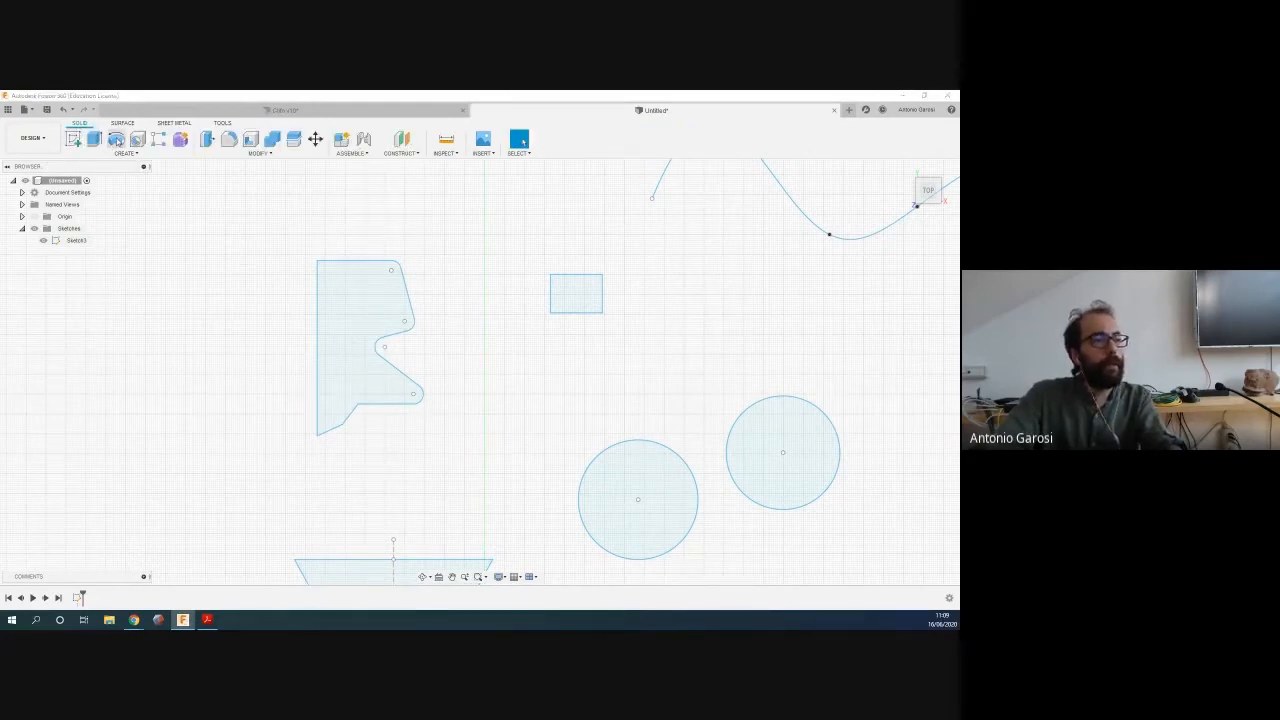
{"action": "left_click", "coordinate": [367, 299]}
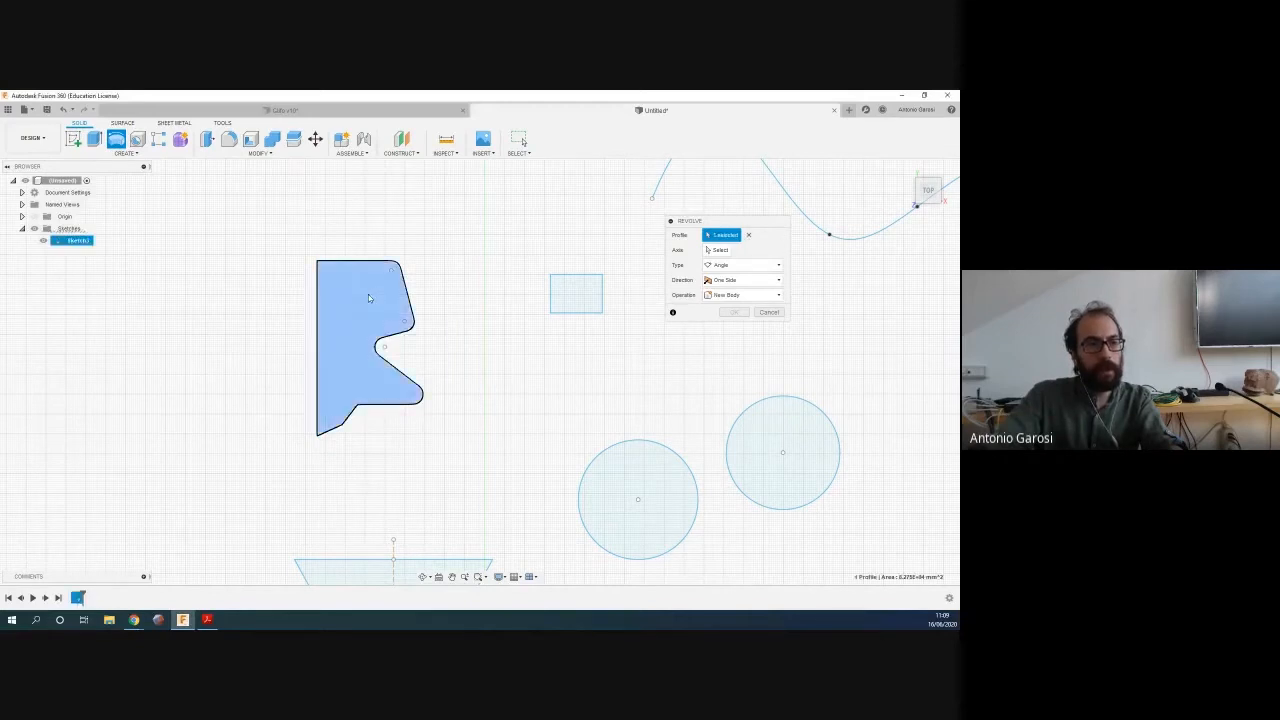
{"action": "left_click", "coordinate": [709, 249]}
{"action": "left_click", "coordinate": [318, 356]}
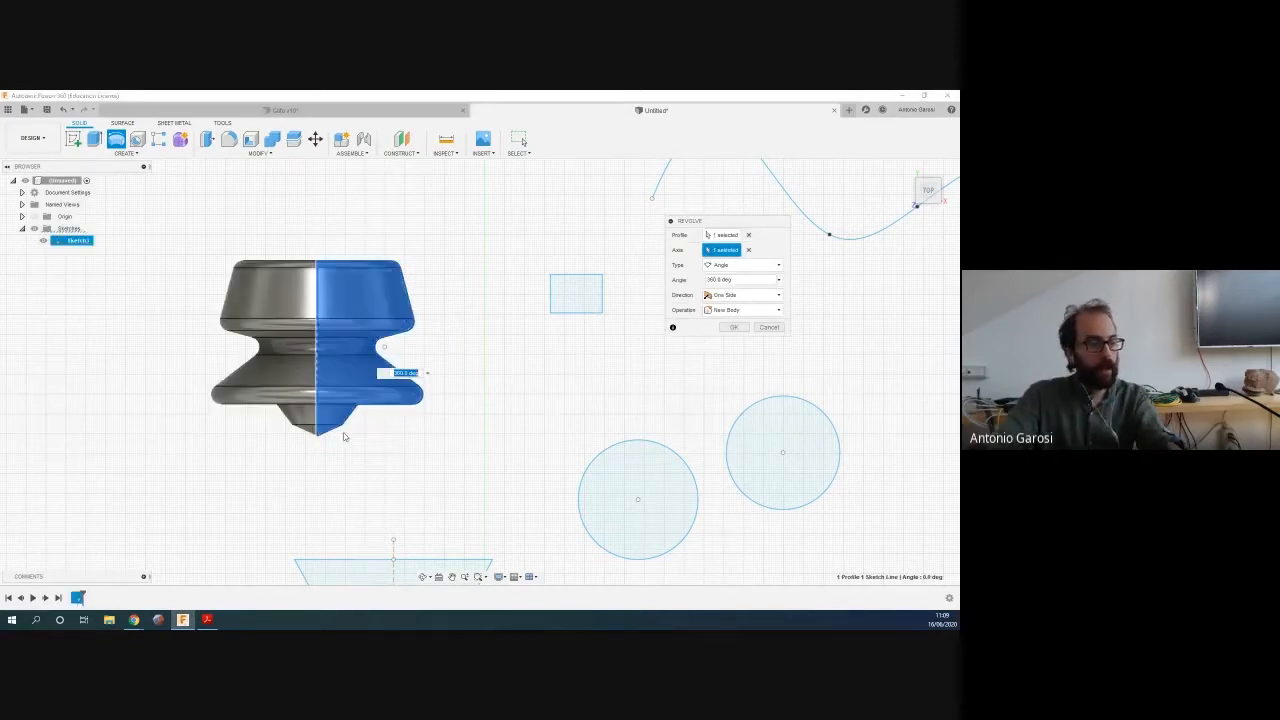
{"action": "mouse_move", "coordinate": [336, 448]}
{"action": "middle_mouse_down", "text": "shift"}
{"action": "mouse_move", "coordinate": [370, 420]}
{"action": "mouse_move", "coordinate": [406, 349]}
{"action": "mouse_move", "coordinate": [394, 411]}
{"action": "mouse_move", "coordinate": [404, 429]}
{"action": "mouse_move", "coordinate": [400, 391]}
{"action": "mouse_move", "coordinate": [420, 426]}
{"action": "mouse_move", "coordinate": [397, 416]}
{"action": "mouse_move", "coordinate": [417, 451]}
{"action": "mouse_move", "coordinate": [403, 457]}
{"action": "middle_mouse_up", "text": "shift"}
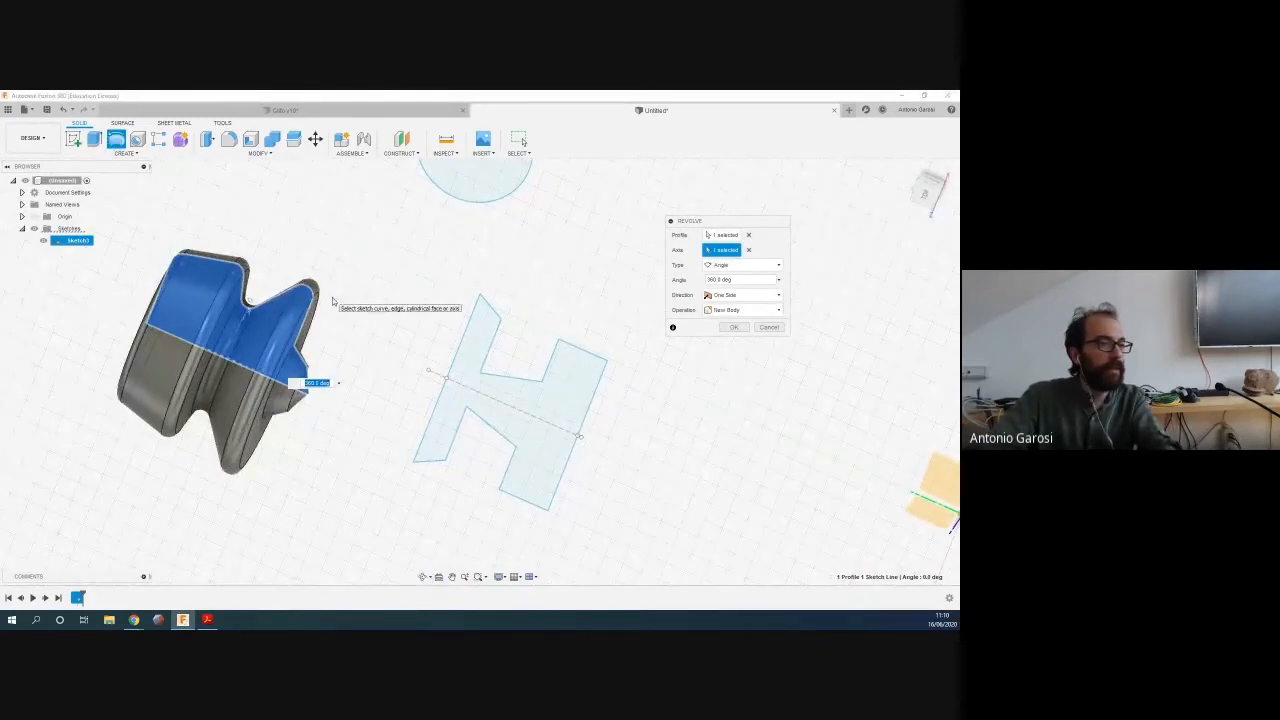
{"action": "scroll", "coordinate": [332, 301], "scroll_direction": "up", "scroll_amount": 1}
{"action": "scroll", "coordinate": [332, 301], "scroll_direction": "down", "scroll_amount": 2}
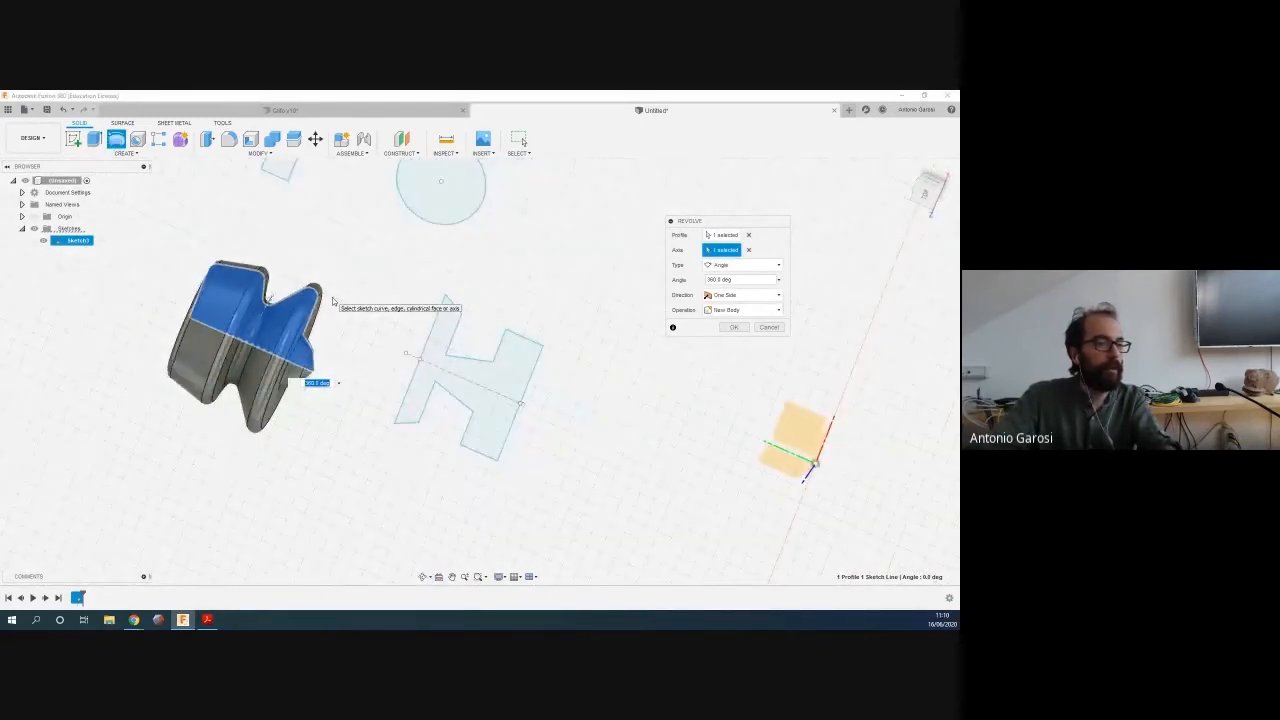
{"action": "key", "text": "Escape"}
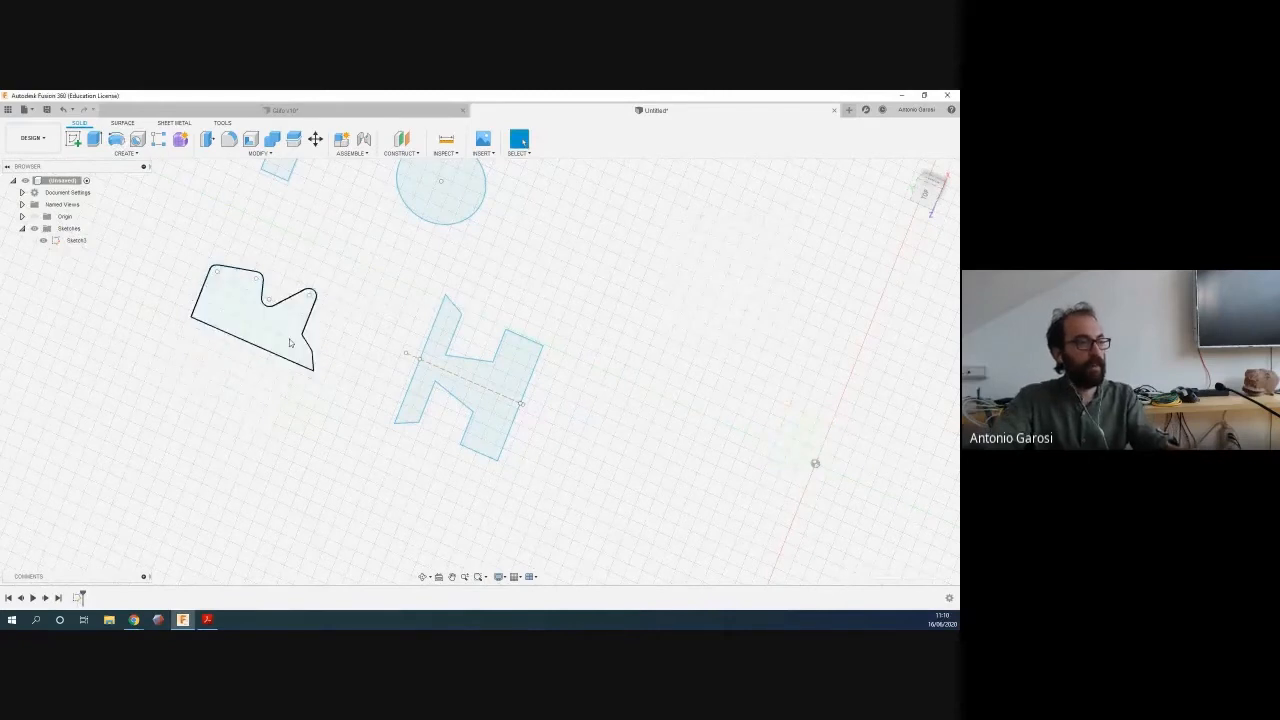
Try to revolve the filleted profile with all its geometry selected beforehand, and cancel the command
{"action": "left_click_drag", "start_coordinate": [136, 231], "coordinate": [390, 414]}
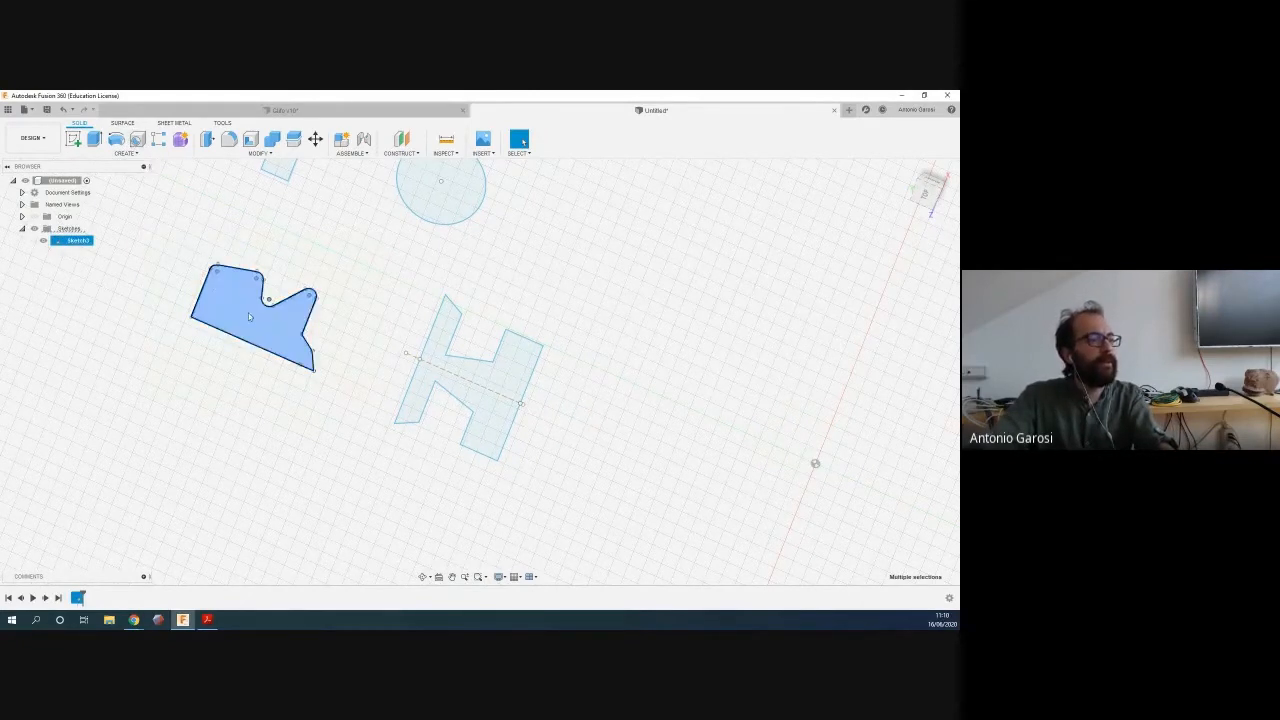
{"action": "left_click", "coordinate": [116, 139]}
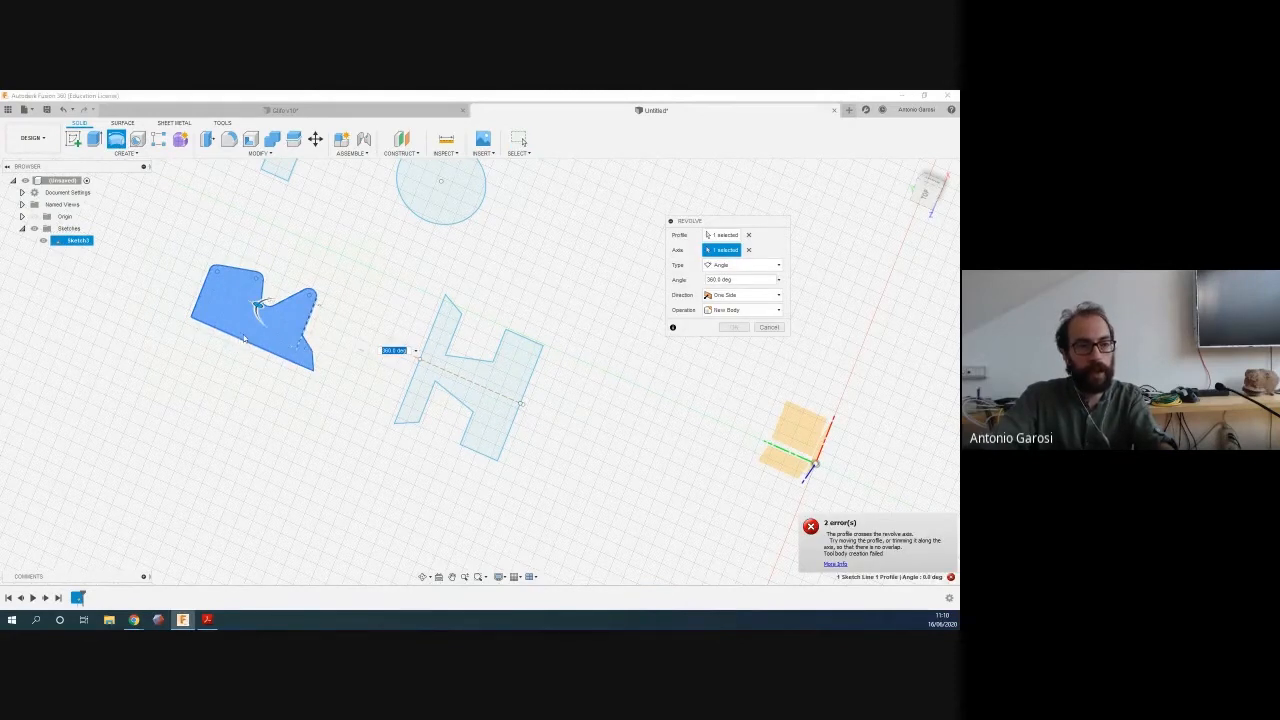
{"action": "left_click", "coordinate": [766, 328]}
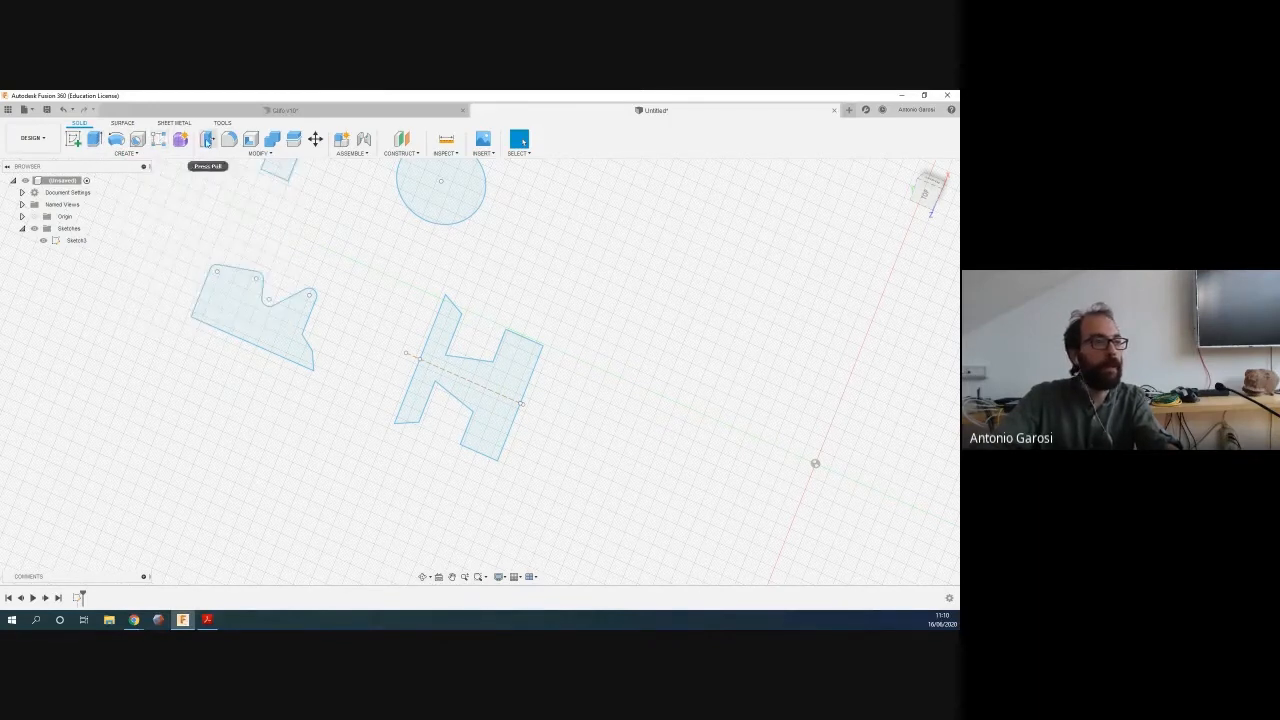
{"action": "key", "text": "e"}
{"action": "left_click", "coordinate": [250, 320]}
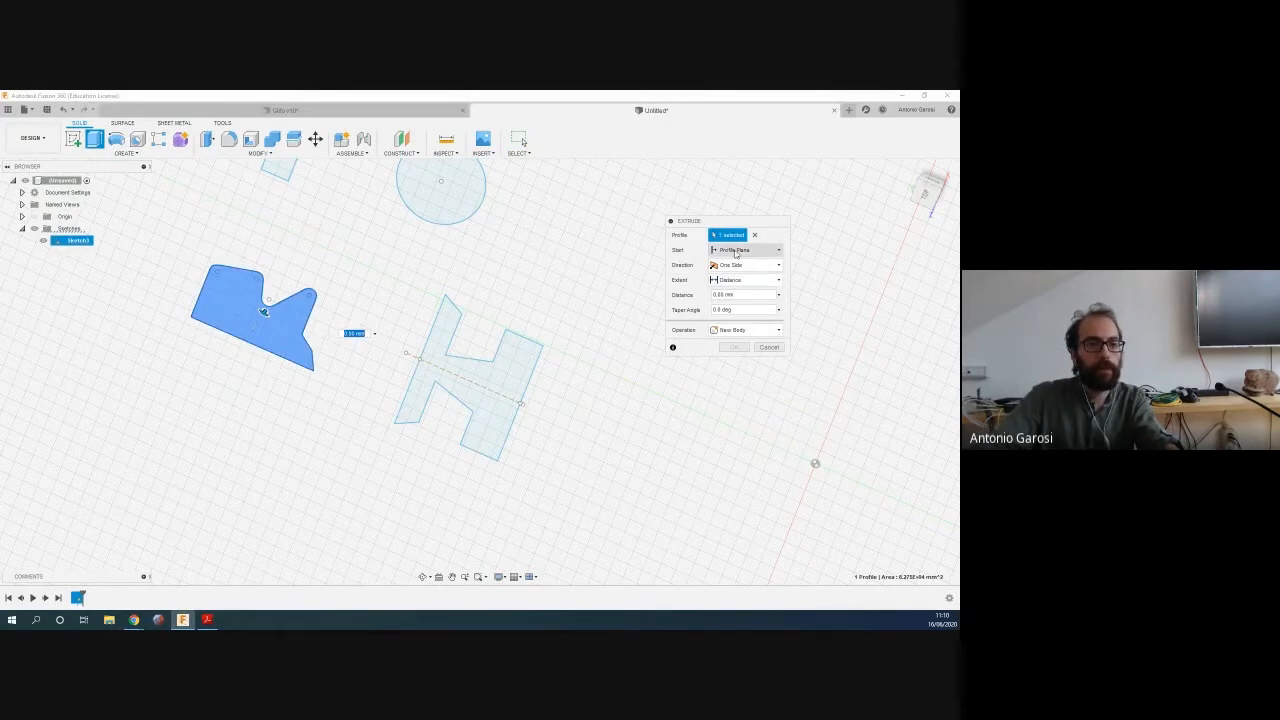
{"action": "key", "text": "Escape"}
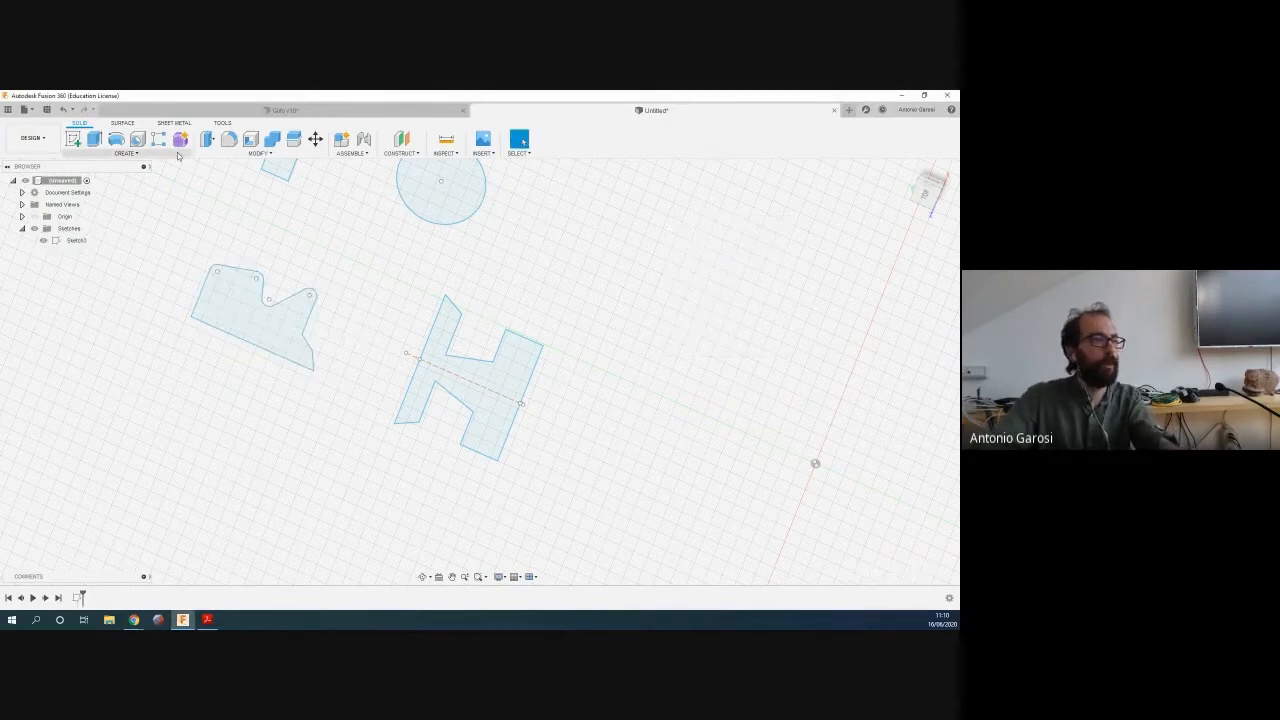
Revolve the filleted profile 360 degrees about its long straight side as a new body
{"action": "left_click", "coordinate": [116, 138]}
{"action": "left_click", "coordinate": [234, 322]}
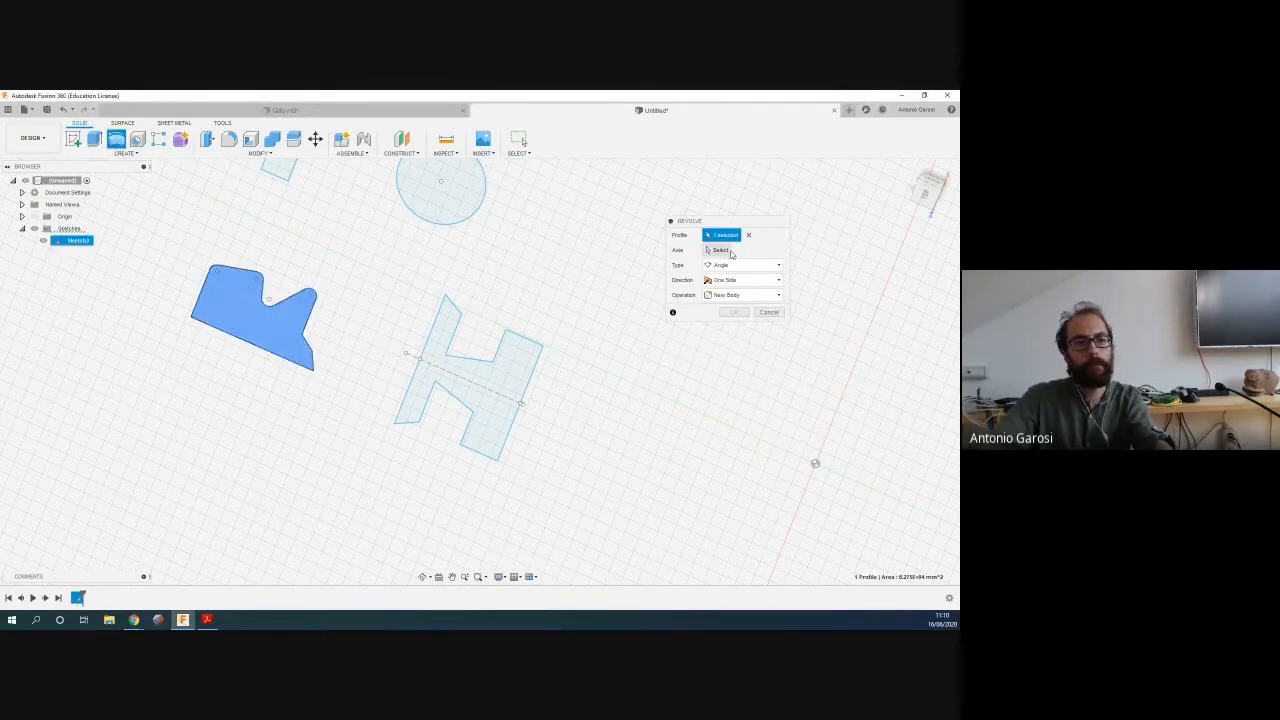
{"action": "left_click", "coordinate": [287, 362]}
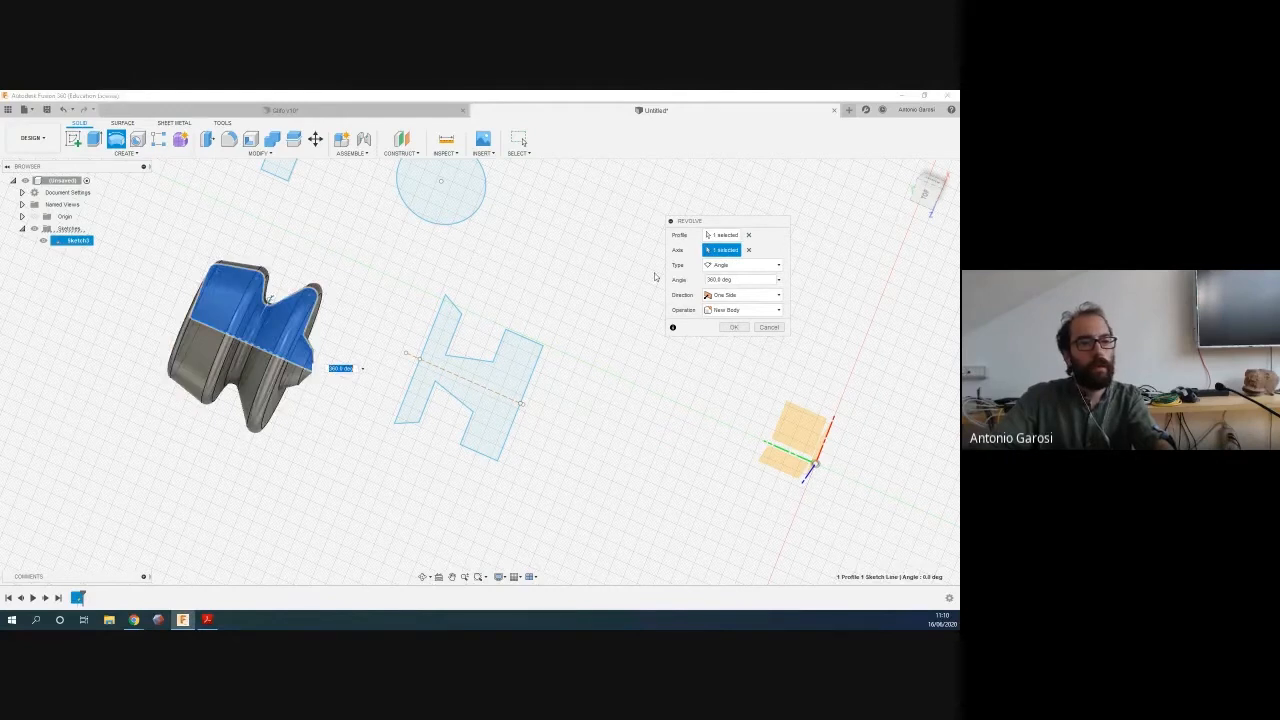
{"action": "left_click", "coordinate": [733, 327]}
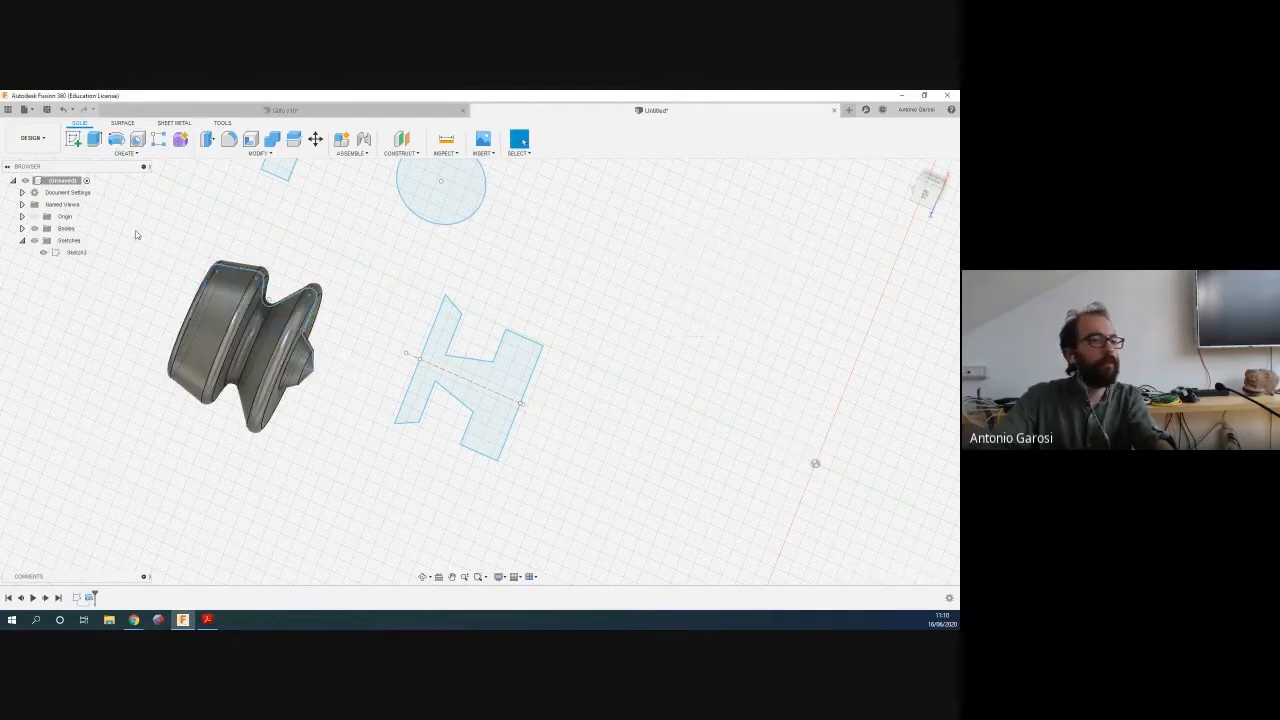
Extrude the symmetric outline 100 mm to one side as a new body
{"action": "left_click", "coordinate": [94, 138]}
{"action": "left_click", "coordinate": [466, 383]}
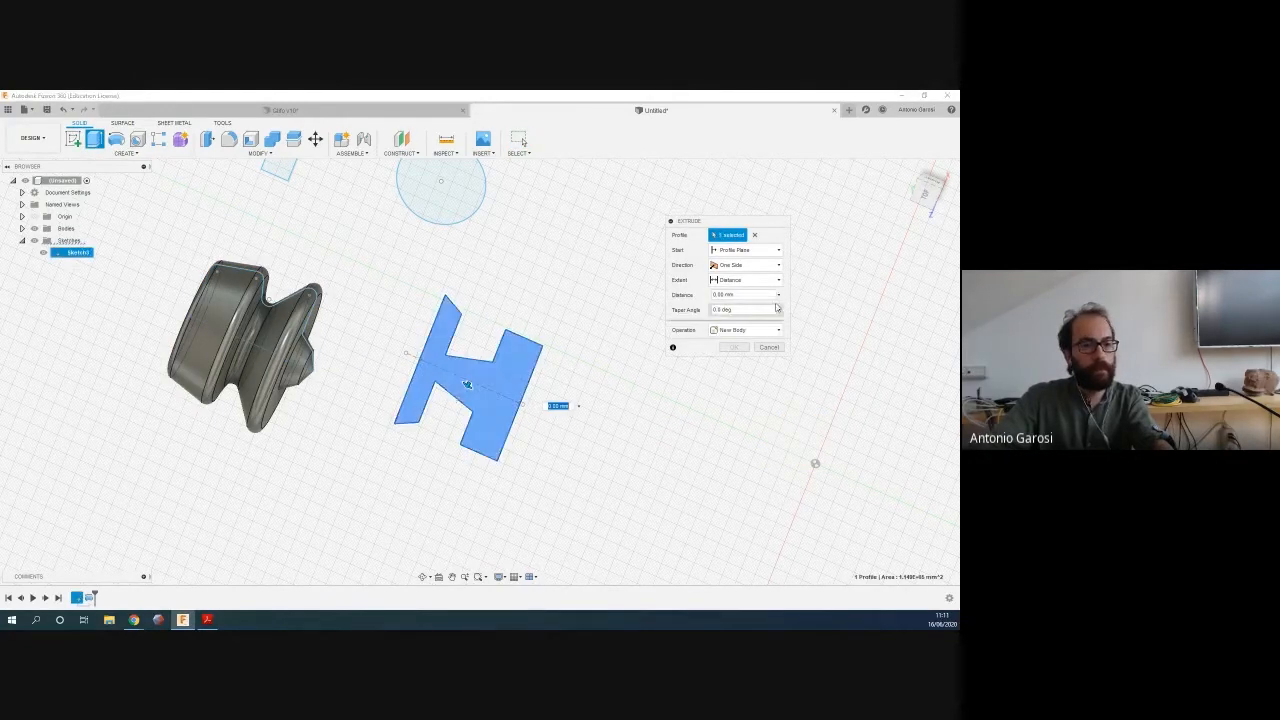
{"action": "left_click", "coordinate": [731, 295]}
{"action": "type", "text": "100"}
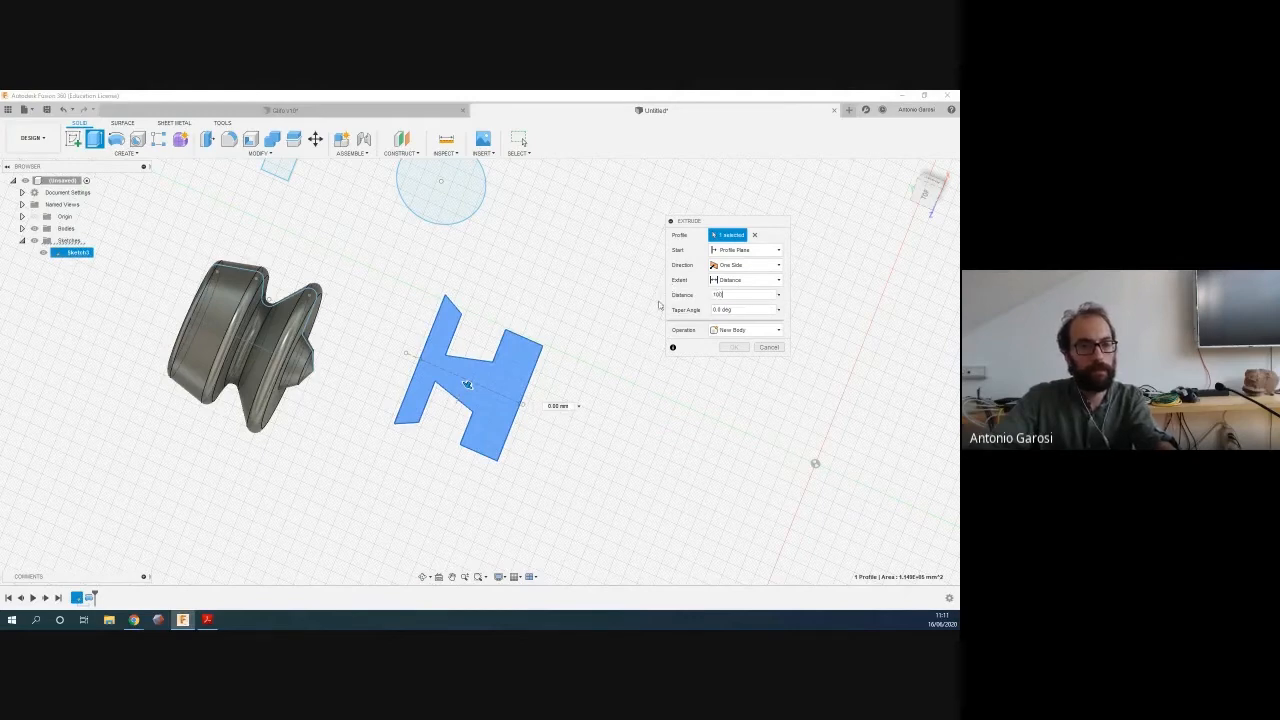
{"action": "left_click", "coordinate": [733, 347]}
Create a construction plane along the spline path, close to the endpoint nearest the small rectangle, with the Proportional distance type
{"action": "middle_click_drag", "start_coordinate": [592, 345], "coordinate": [486, 309], "text": "shift"}
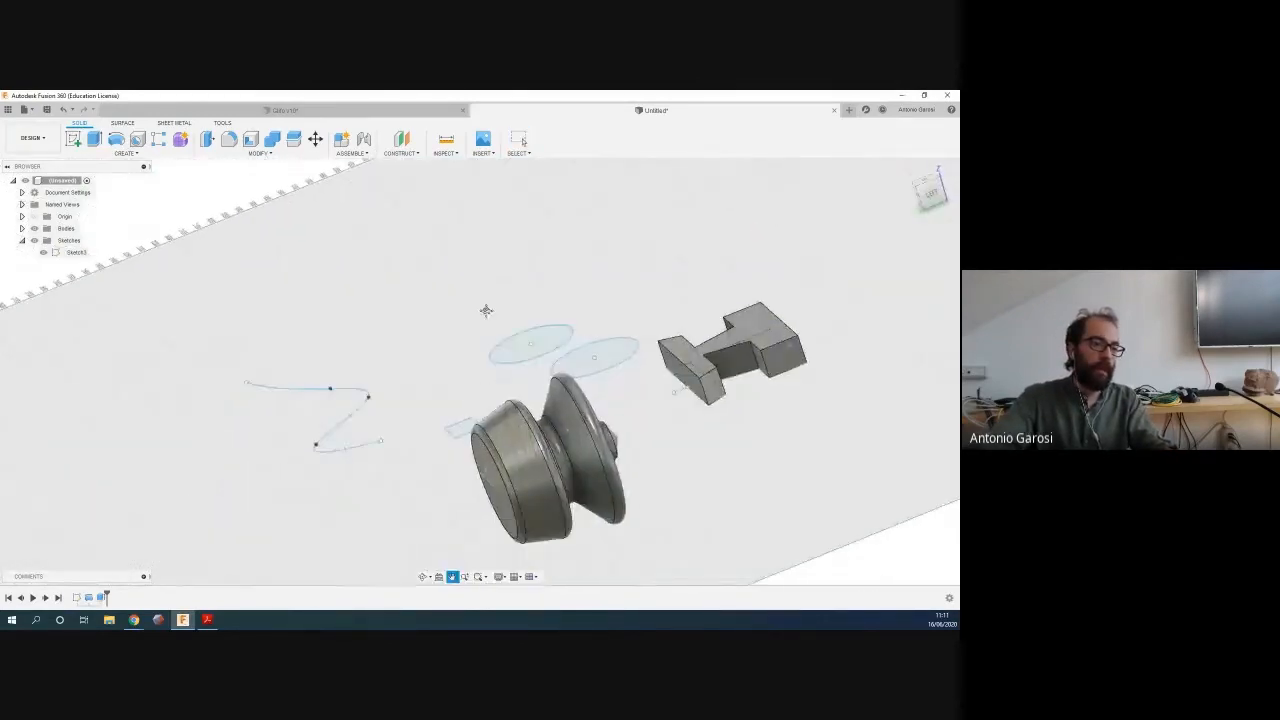
{"action": "mouse_move", "coordinate": [502, 425]}
{"action": "middle_mouse_down", "text": "shift"}
{"action": "mouse_move", "coordinate": [451, 423]}
{"action": "mouse_move", "coordinate": [463, 451]}
{"action": "mouse_move", "coordinate": [361, 398]}
{"action": "middle_mouse_up", "text": "shift"}
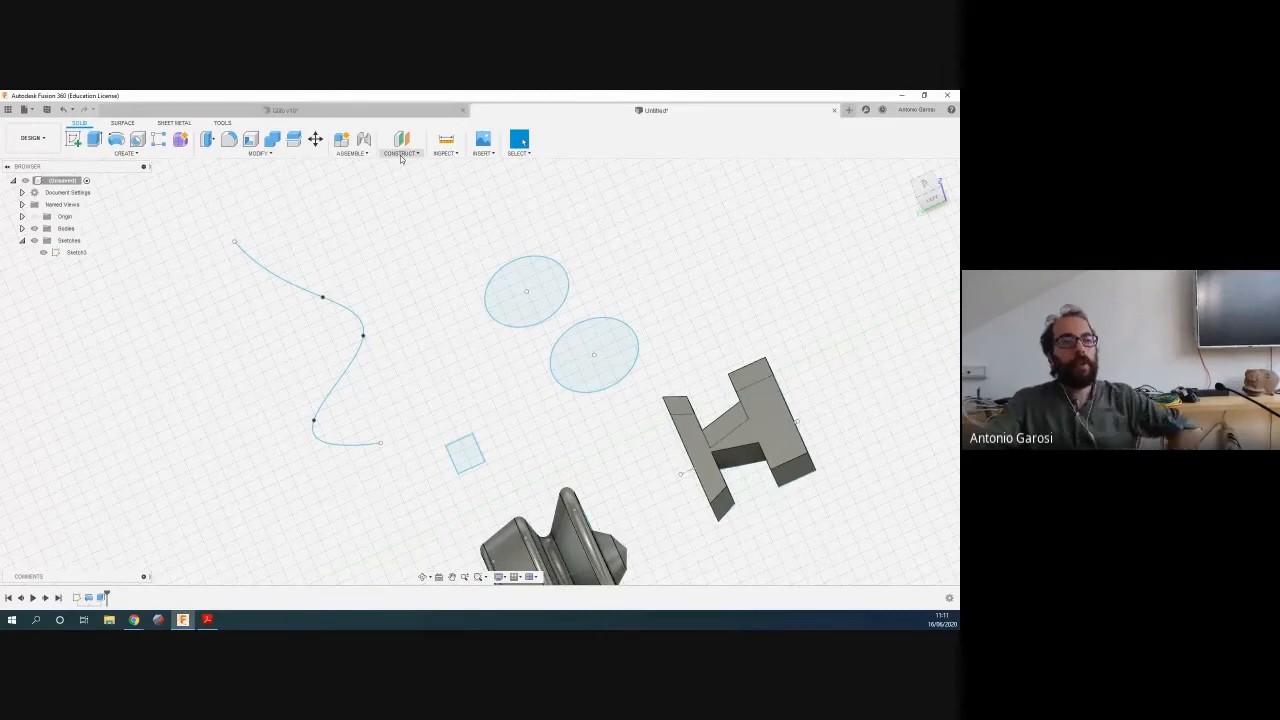
{"action": "middle_click_drag", "start_coordinate": [483, 281], "coordinate": [419, 386], "text": "shift"}
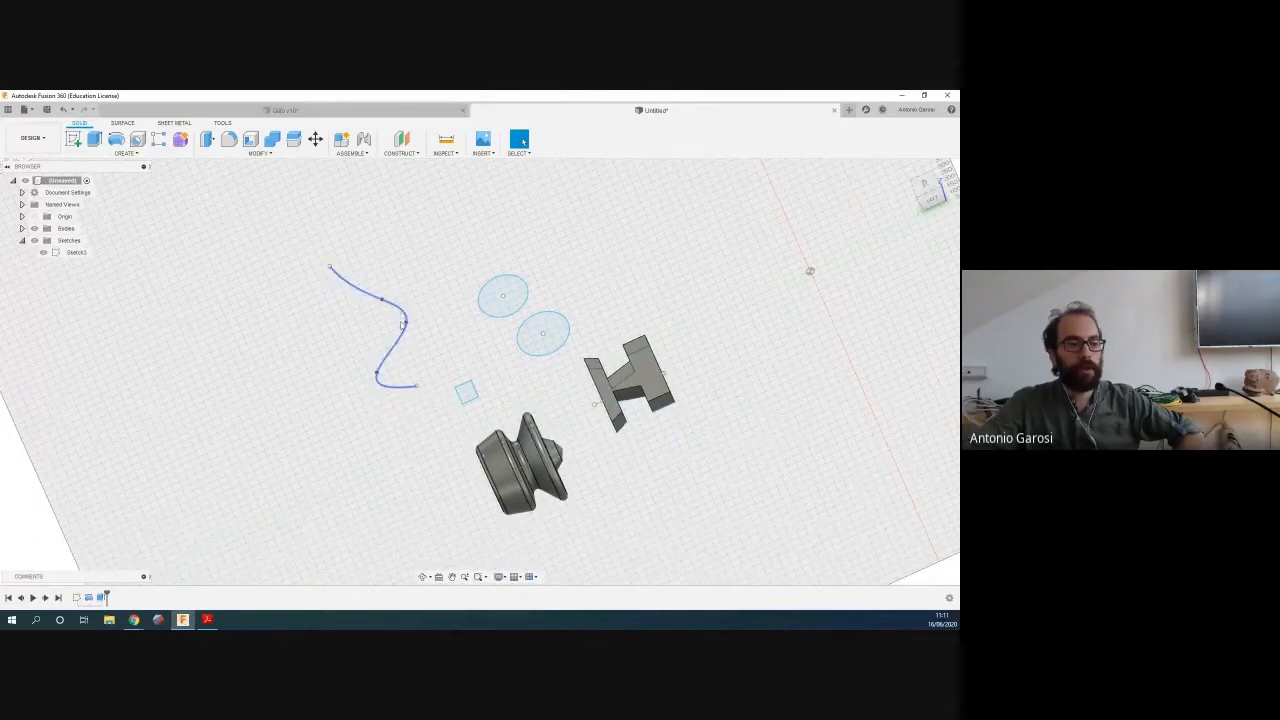
{"action": "scroll", "coordinate": [392, 329], "scroll_direction": "up", "scroll_amount": 1}
{"action": "scroll", "coordinate": [391, 331], "scroll_direction": "down", "scroll_amount": 1}
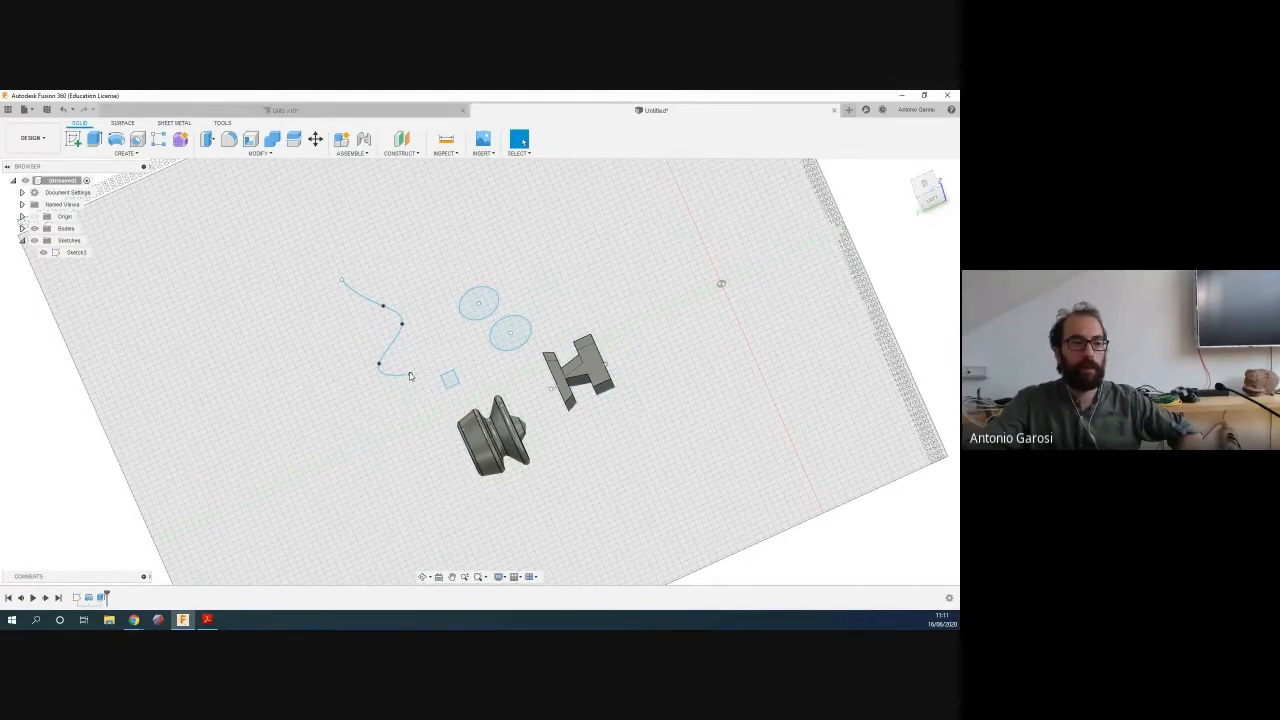
{"action": "scroll", "coordinate": [360, 238], "scroll_direction": "up", "scroll_amount": 3}
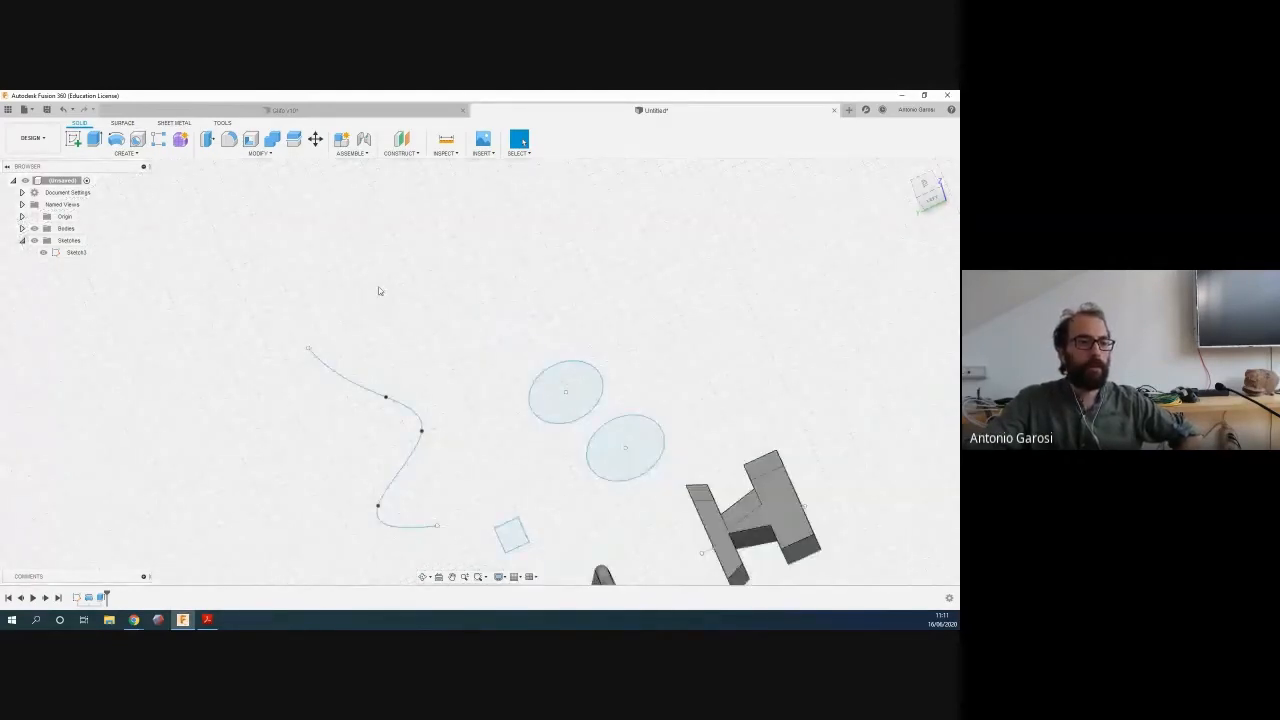
{"action": "scroll", "coordinate": [379, 291], "scroll_direction": "down", "scroll_amount": 2}
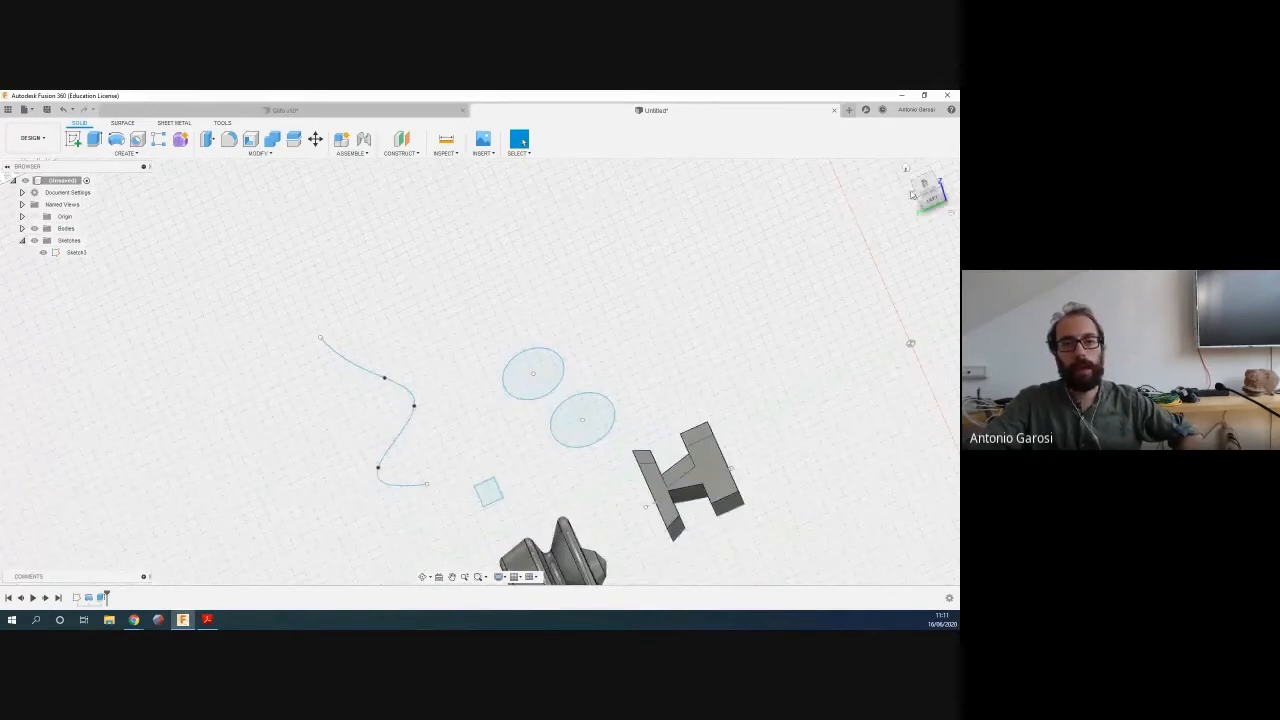
{"action": "left_click", "coordinate": [73, 139]}
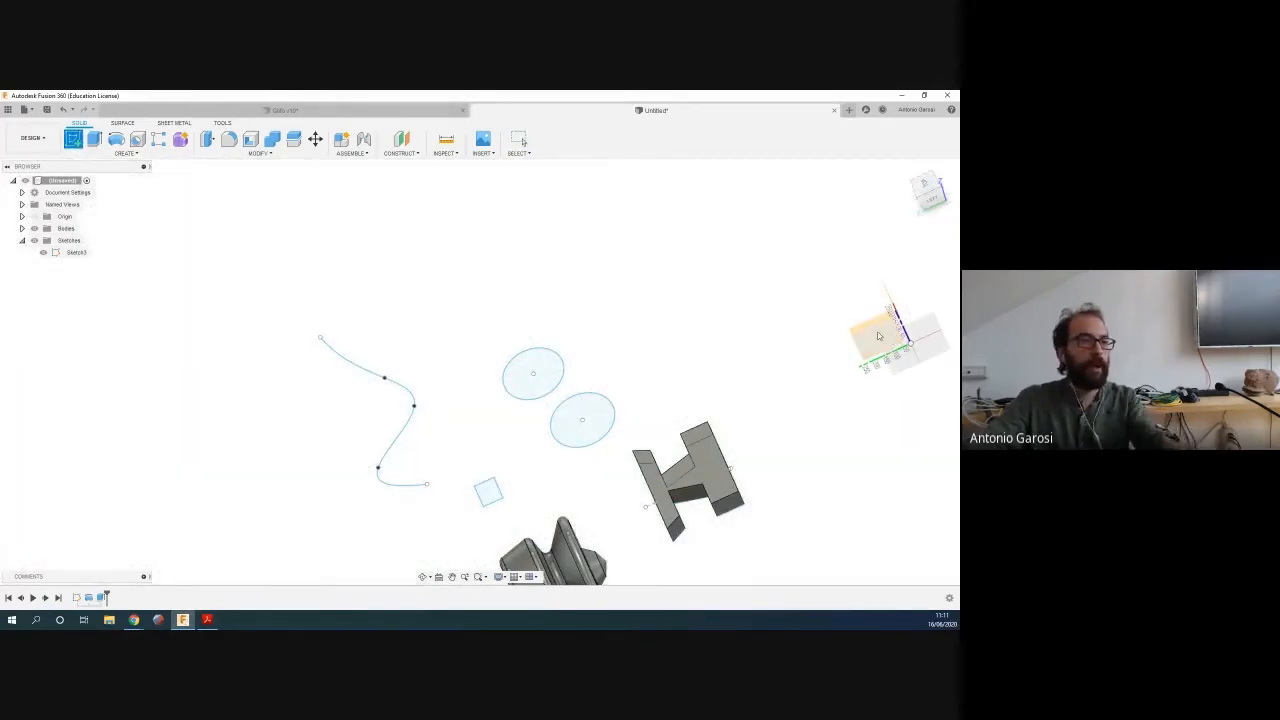
{"action": "left_click", "coordinate": [417, 153]}
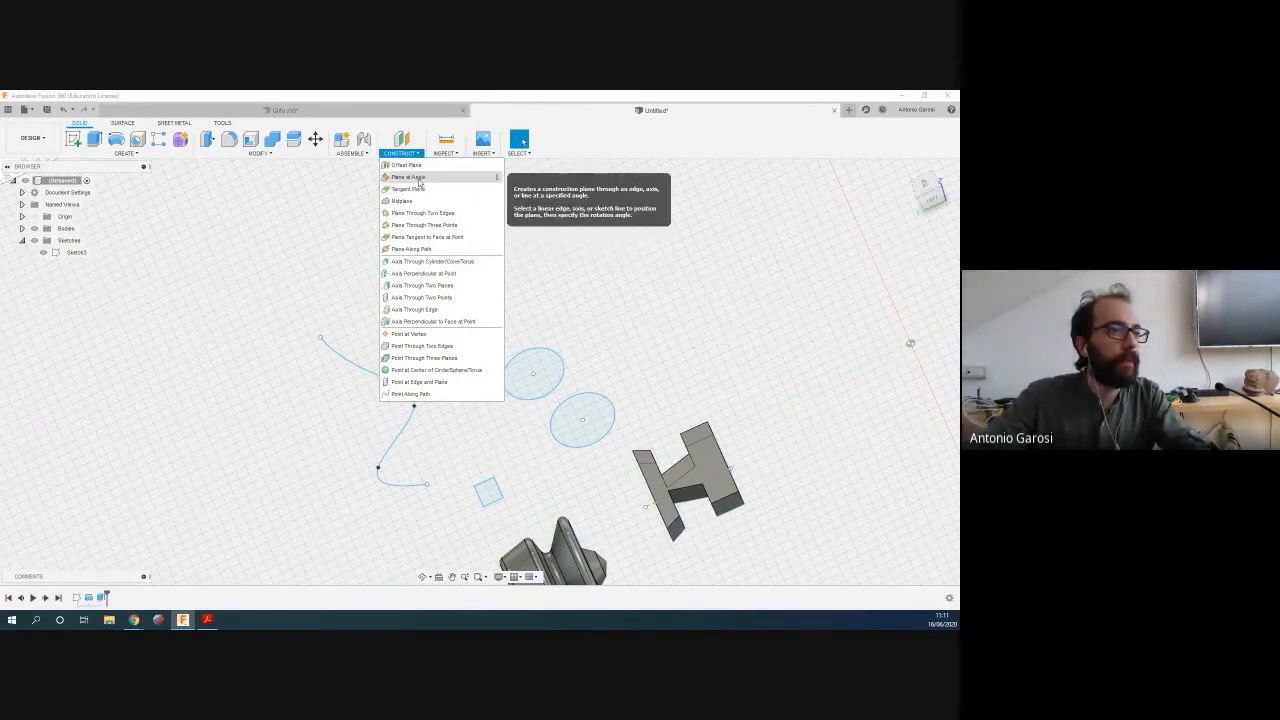
{"action": "left_click", "coordinate": [441, 249]}
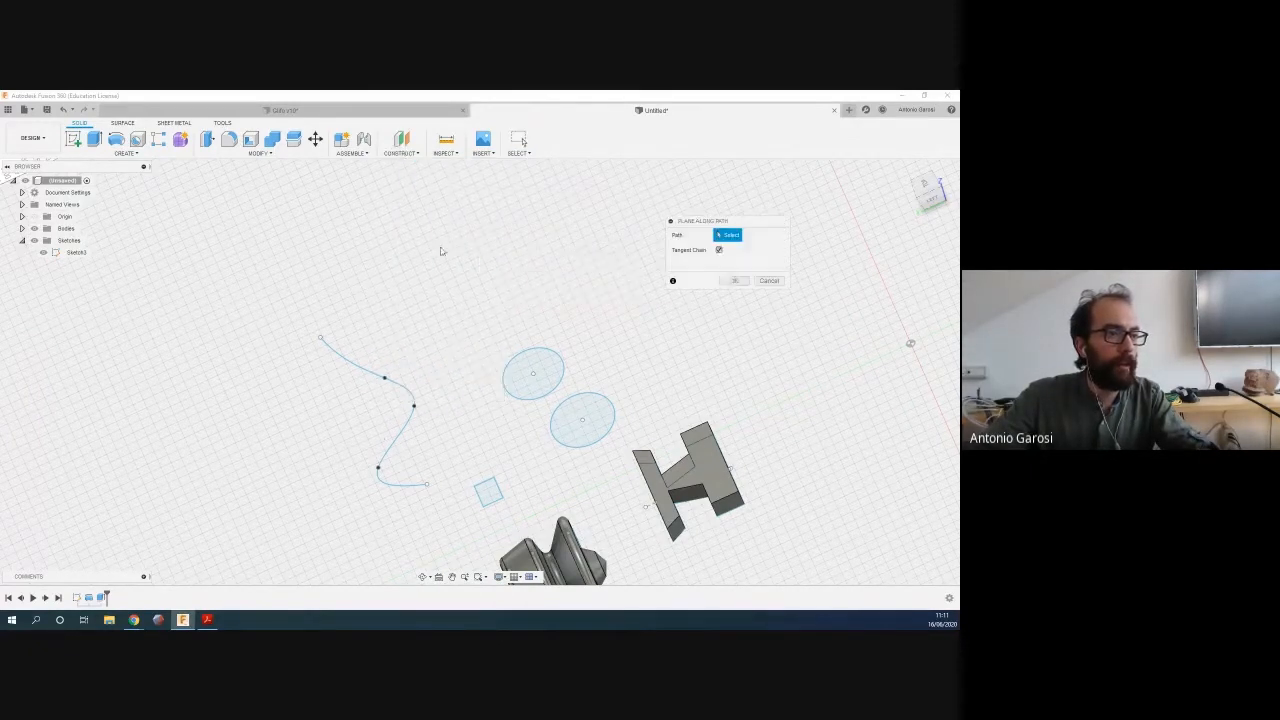
{"action": "left_click", "coordinate": [427, 486]}
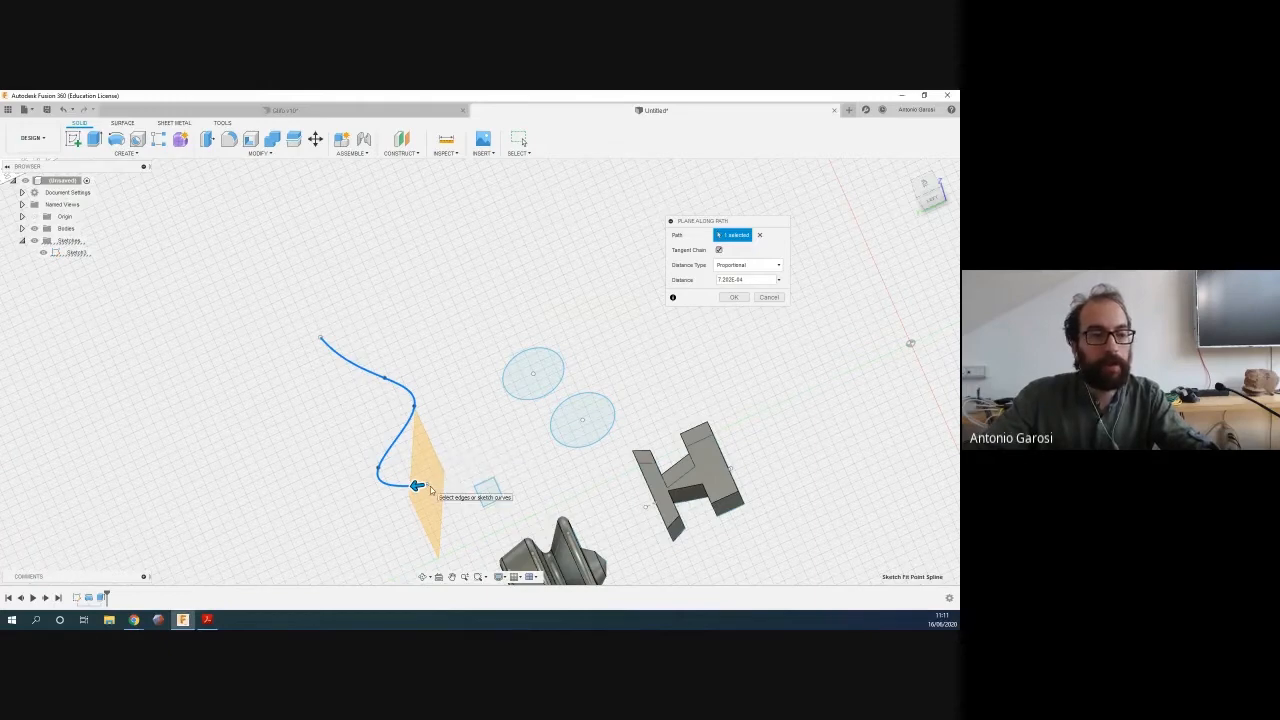
{"action": "left_click", "coordinate": [733, 297]}
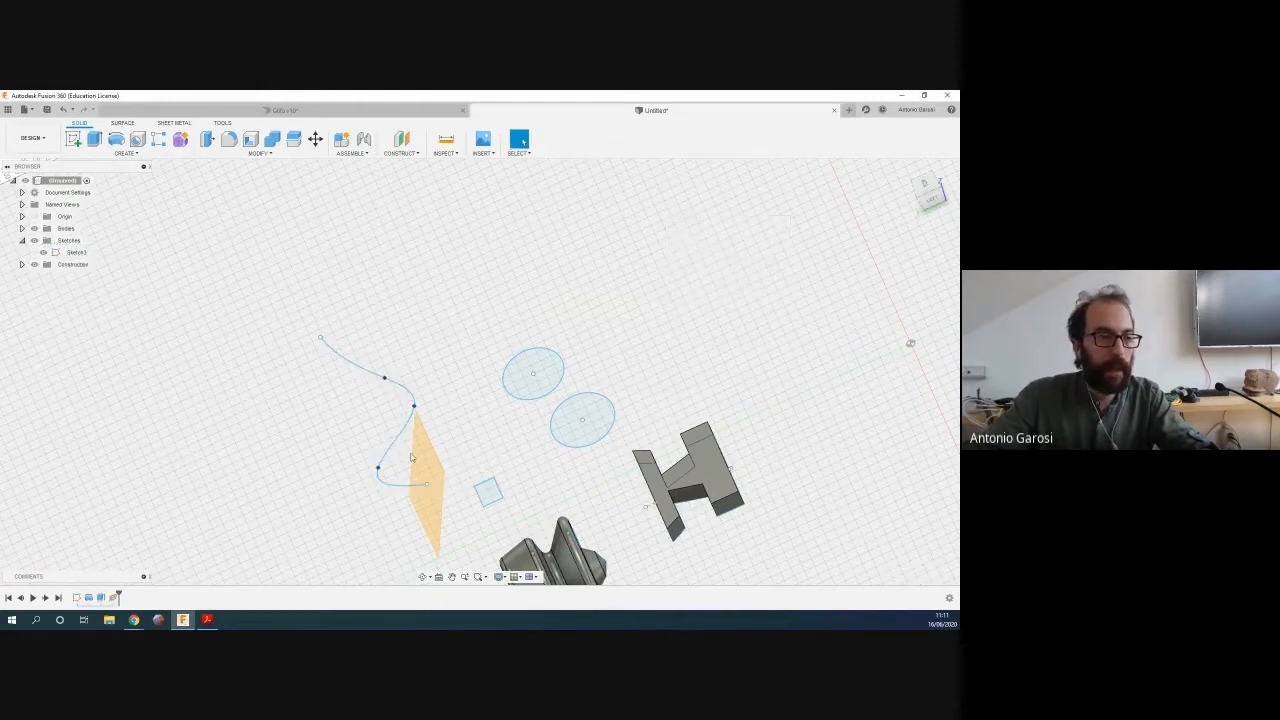
Start a sketch on the construction plane at the end of the spline and hide all the bodies
{"action": "middle_click_drag", "start_coordinate": [288, 579], "coordinate": [337, 557], "text": "shift"}
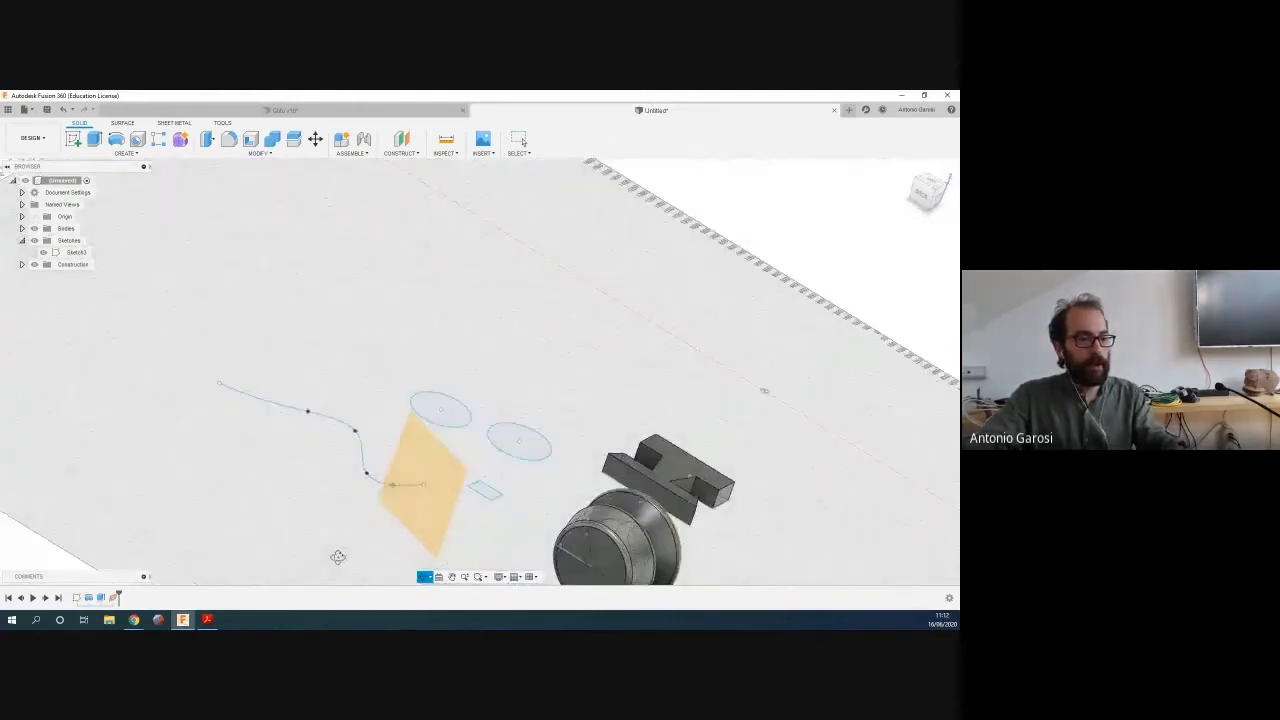
{"action": "left_click", "coordinate": [73, 138]}
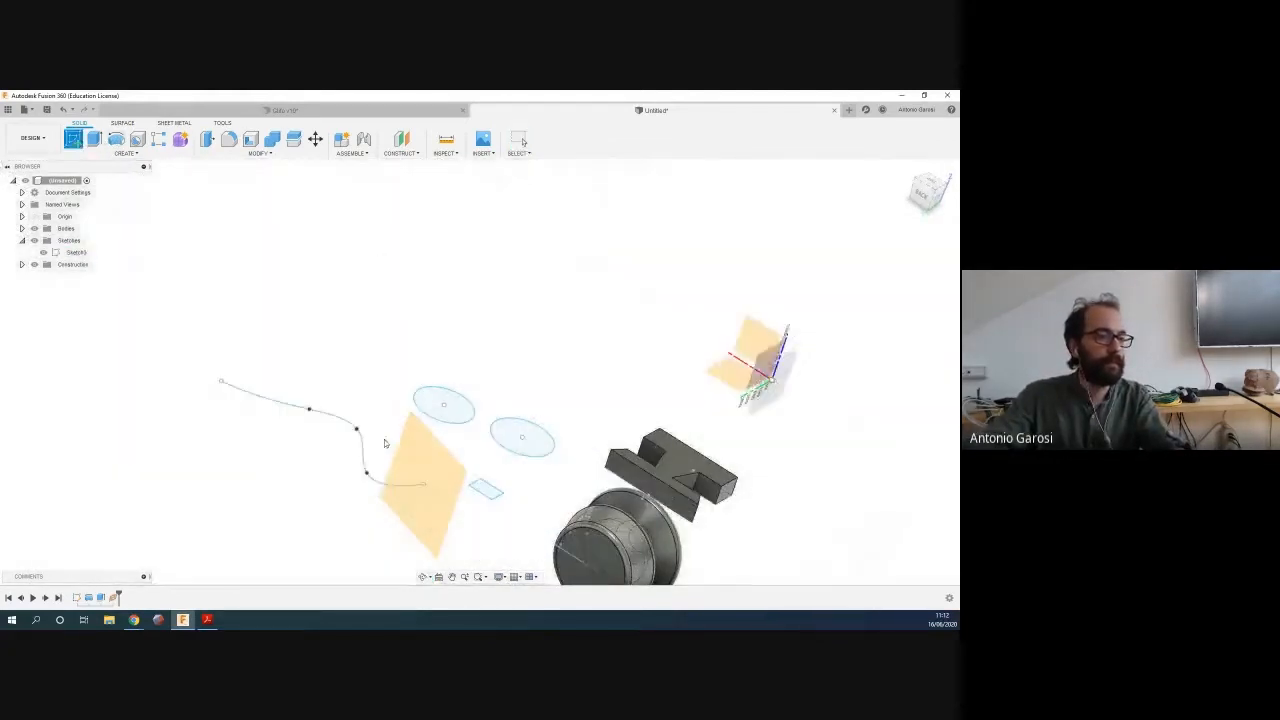
{"action": "left_click", "coordinate": [428, 478]}
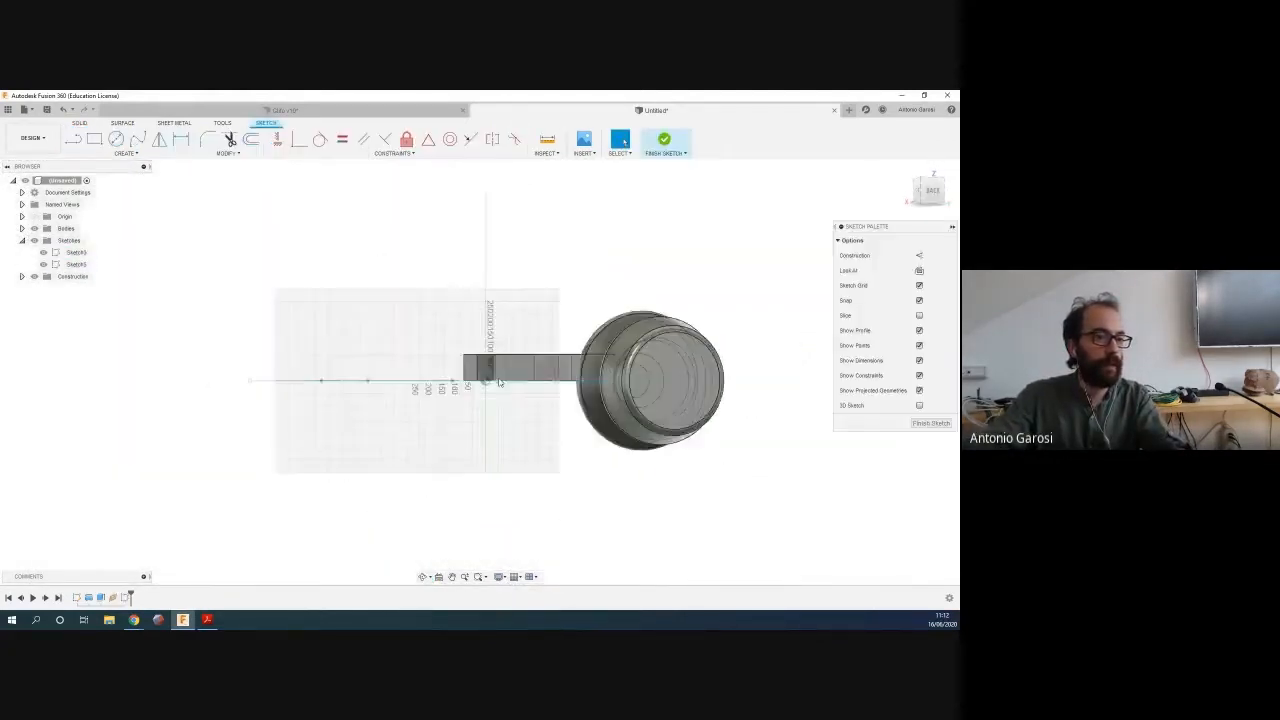
{"action": "middle_click_drag", "start_coordinate": [506, 486], "coordinate": [494, 497], "text": "shift"}
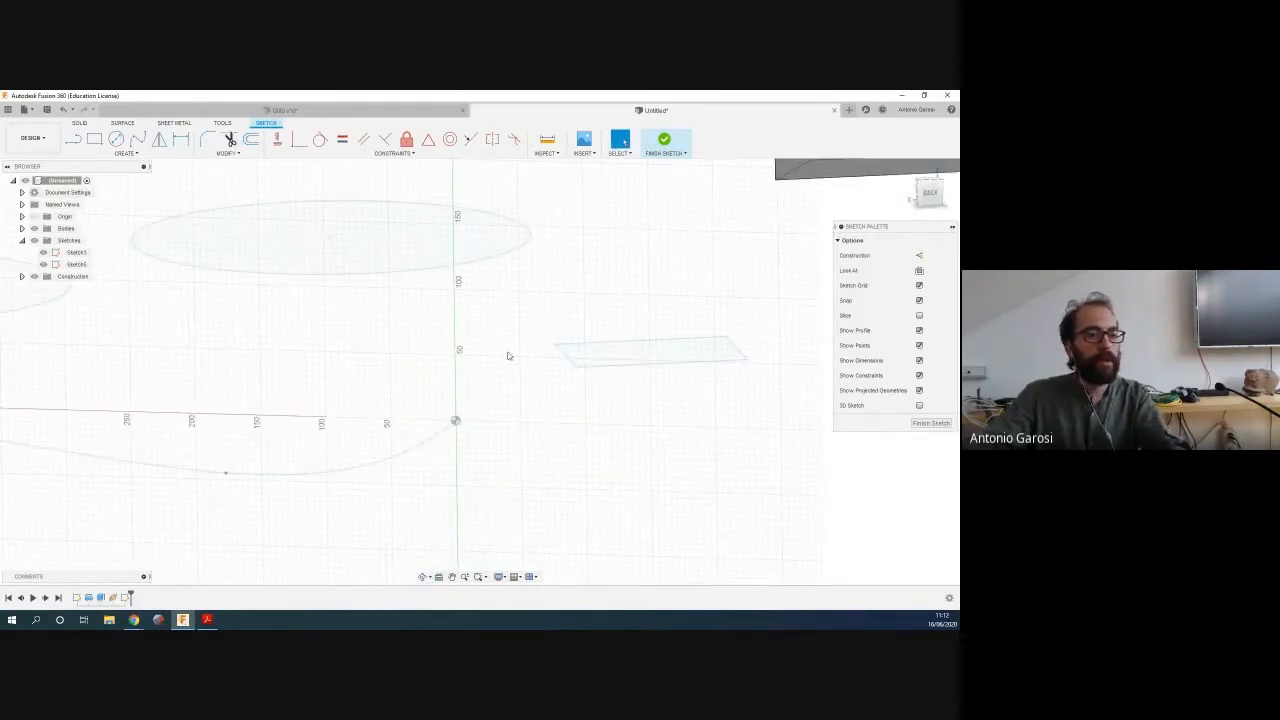
{"action": "left_click", "coordinate": [929, 192]}
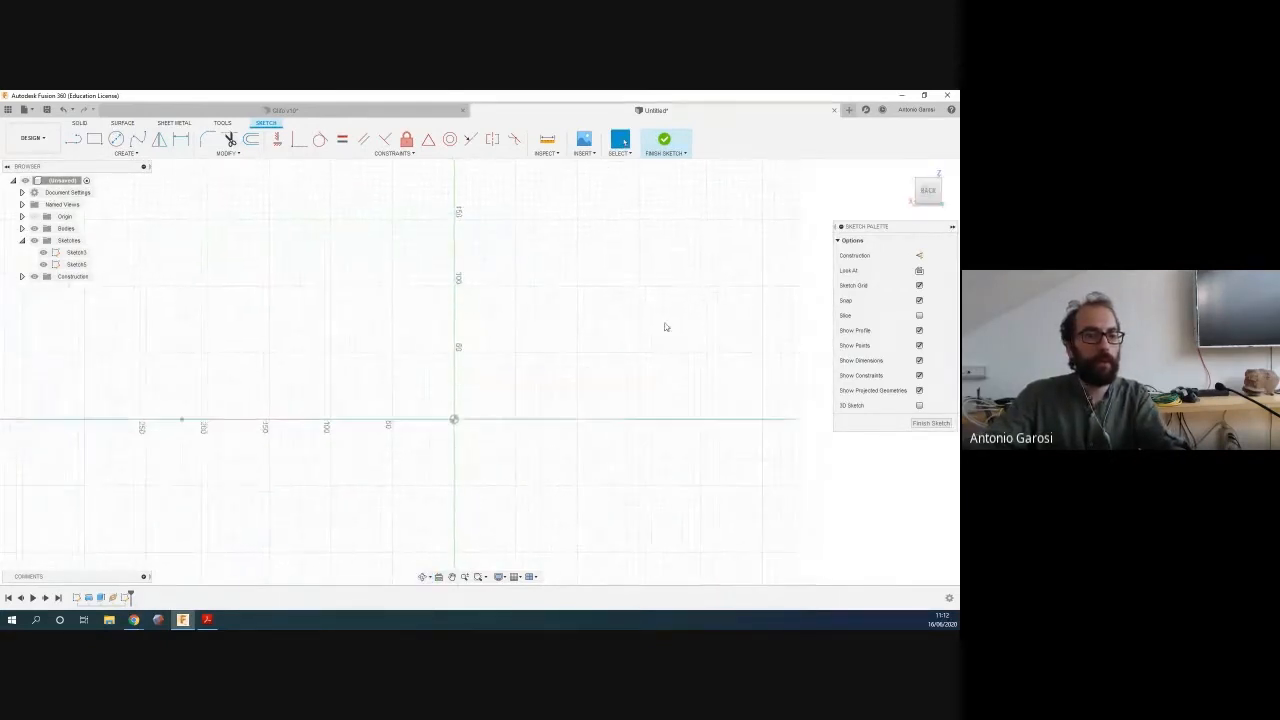
{"action": "mouse_move", "coordinate": [657, 357]}
{"action": "middle_mouse_down", "text": "shift"}
{"action": "mouse_move", "coordinate": [666, 371]}
{"action": "mouse_move", "coordinate": [674, 357]}
{"action": "mouse_move", "coordinate": [648, 378]}
{"action": "middle_mouse_up", "text": "shift"}
{"action": "scroll", "coordinate": [648, 378], "scroll_direction": "down", "scroll_amount": 5}
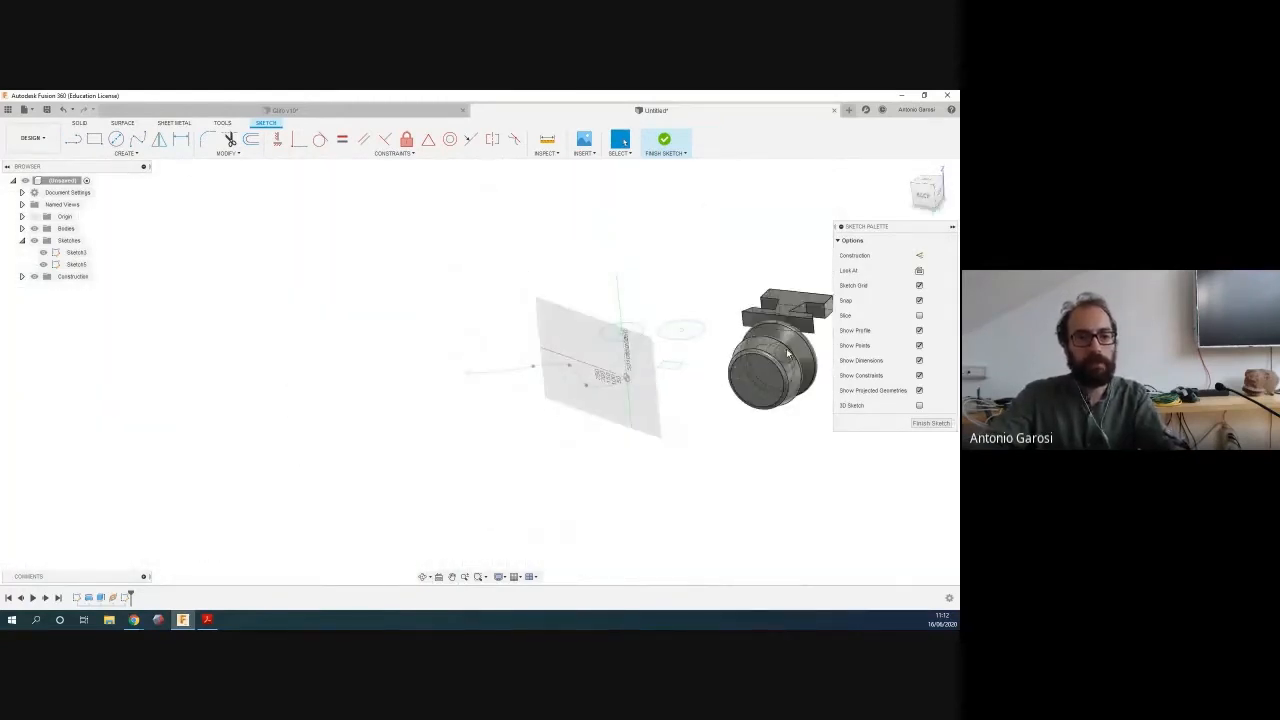
{"action": "left_click", "coordinate": [922, 196]}
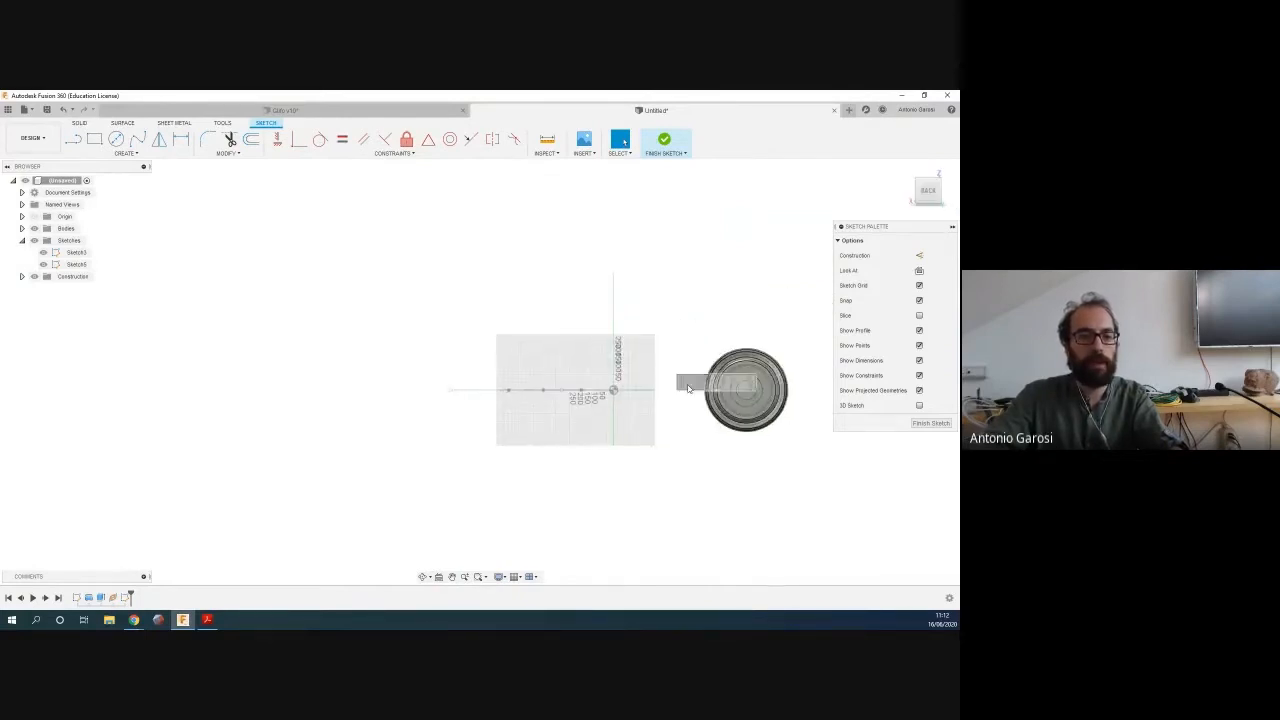
{"action": "left_click", "coordinate": [34, 229]}
{"action": "left_click", "coordinate": [34, 229]}
{"action": "left_click", "coordinate": [34, 229]}
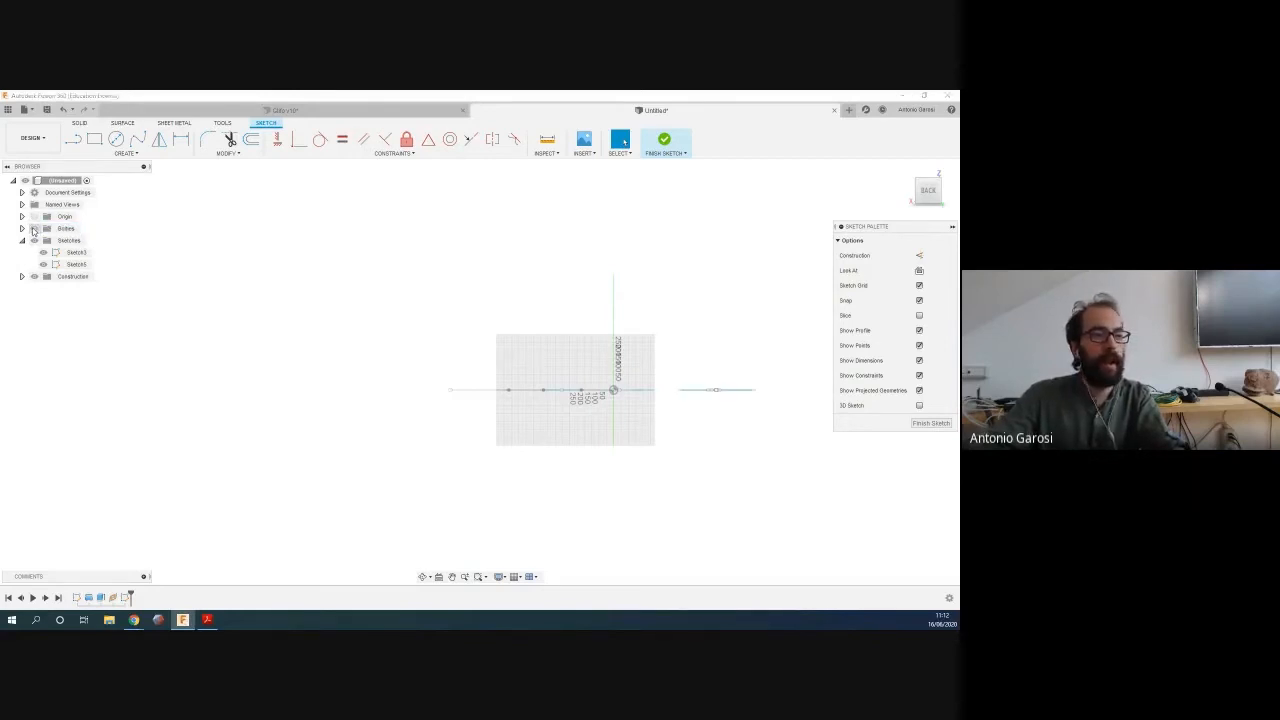
Sketch a center rectangle centred on the spline's endpoint and finish the sketch
{"action": "scroll", "coordinate": [626, 389], "scroll_direction": "up", "scroll_amount": 5}
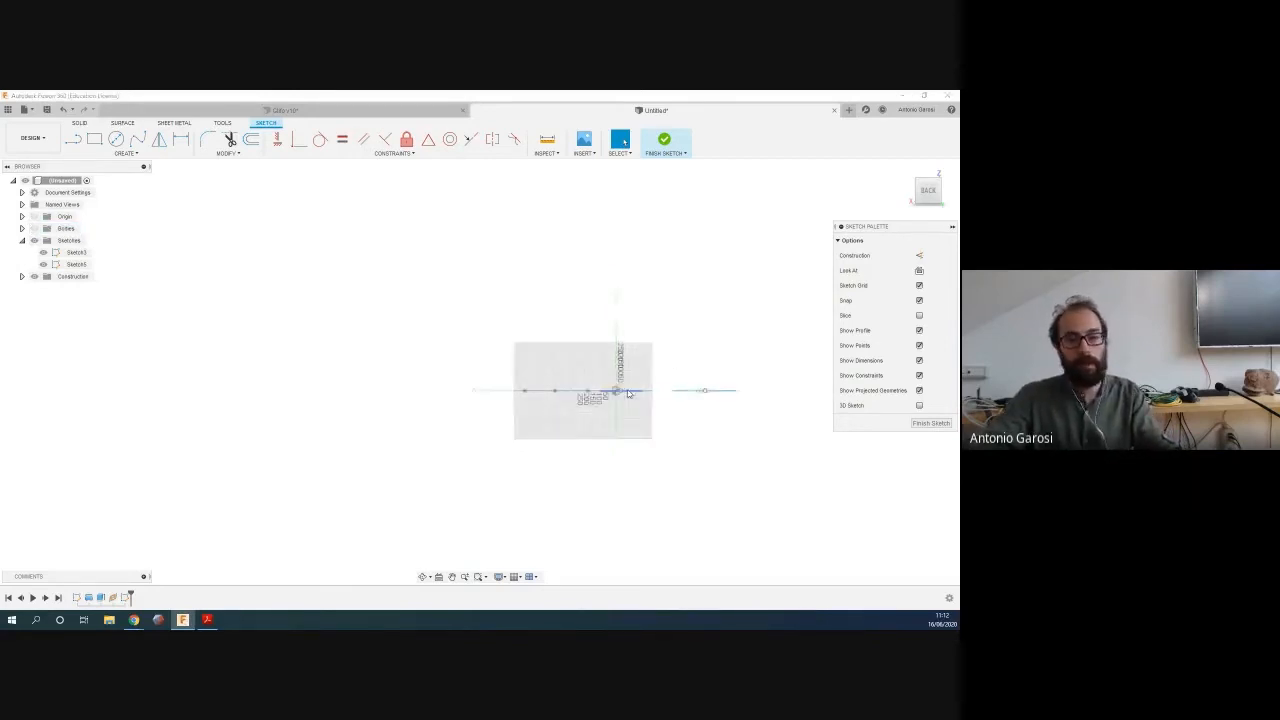
{"action": "scroll", "coordinate": [620, 375], "scroll_direction": "up", "scroll_amount": 3}
{"action": "middle_click_drag", "start_coordinate": [606, 377], "coordinate": [557, 419], "text": "shift"}
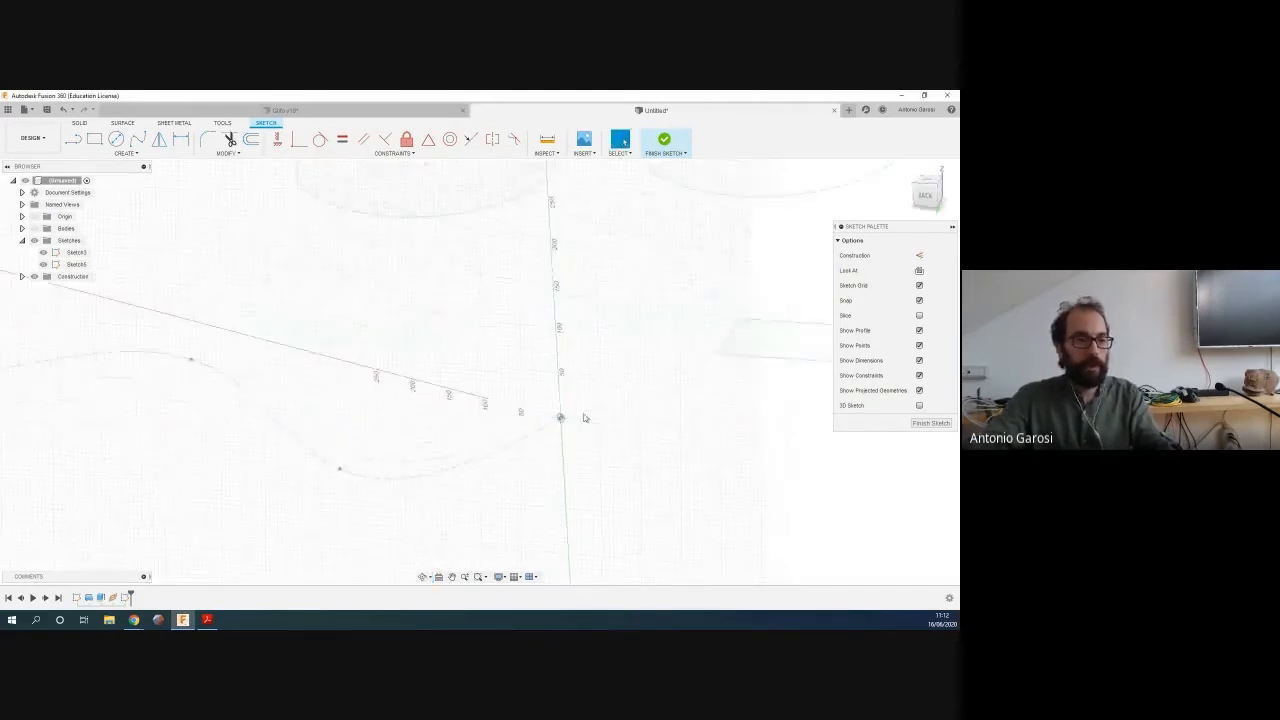
{"action": "left_click", "coordinate": [125, 153]}
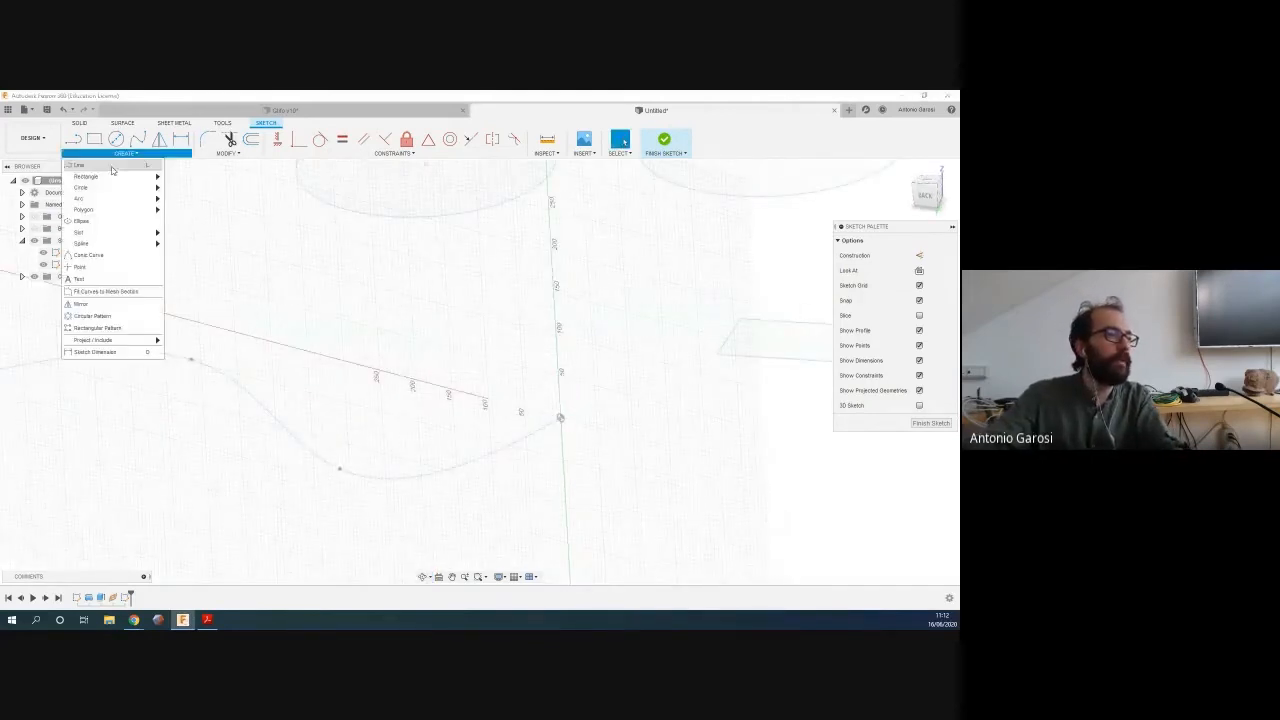
{"action": "mouse_move", "coordinate": [100, 176]}
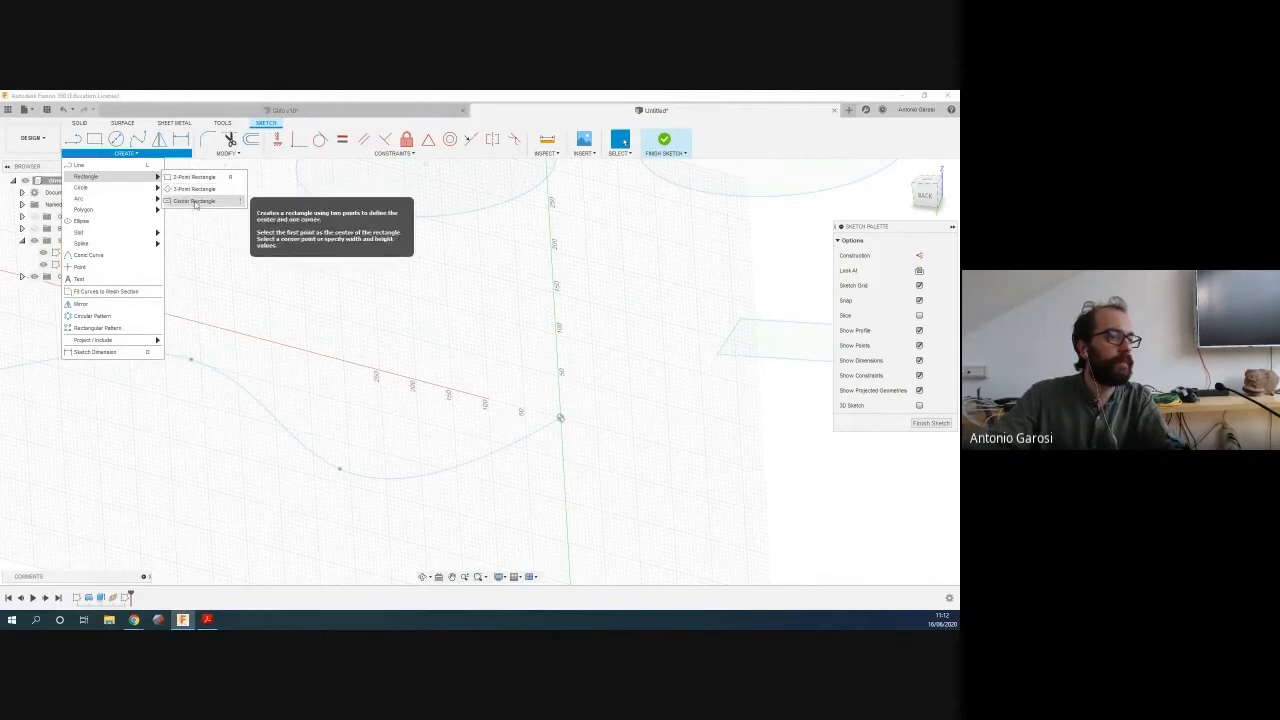
{"action": "left_click", "coordinate": [190, 183]}
{"action": "left_click", "coordinate": [560, 417]}
{"action": "left_click", "coordinate": [595, 392]}
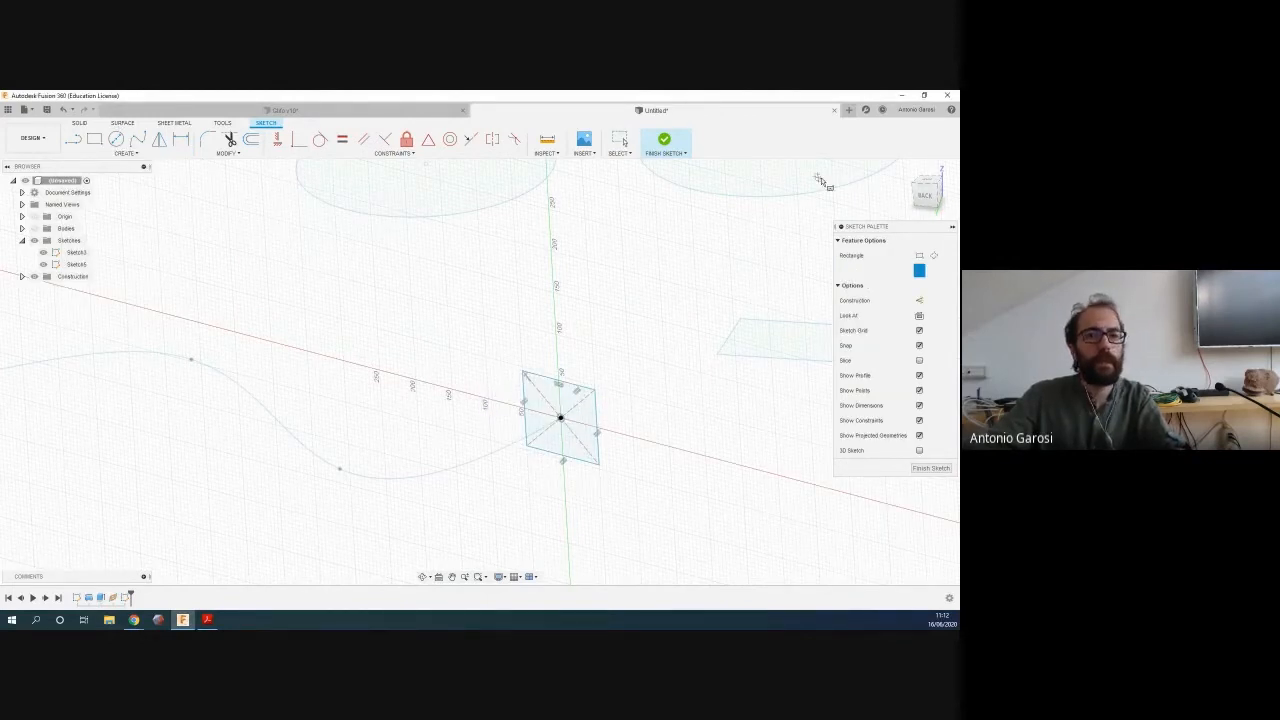
{"action": "left_click", "coordinate": [930, 467]}
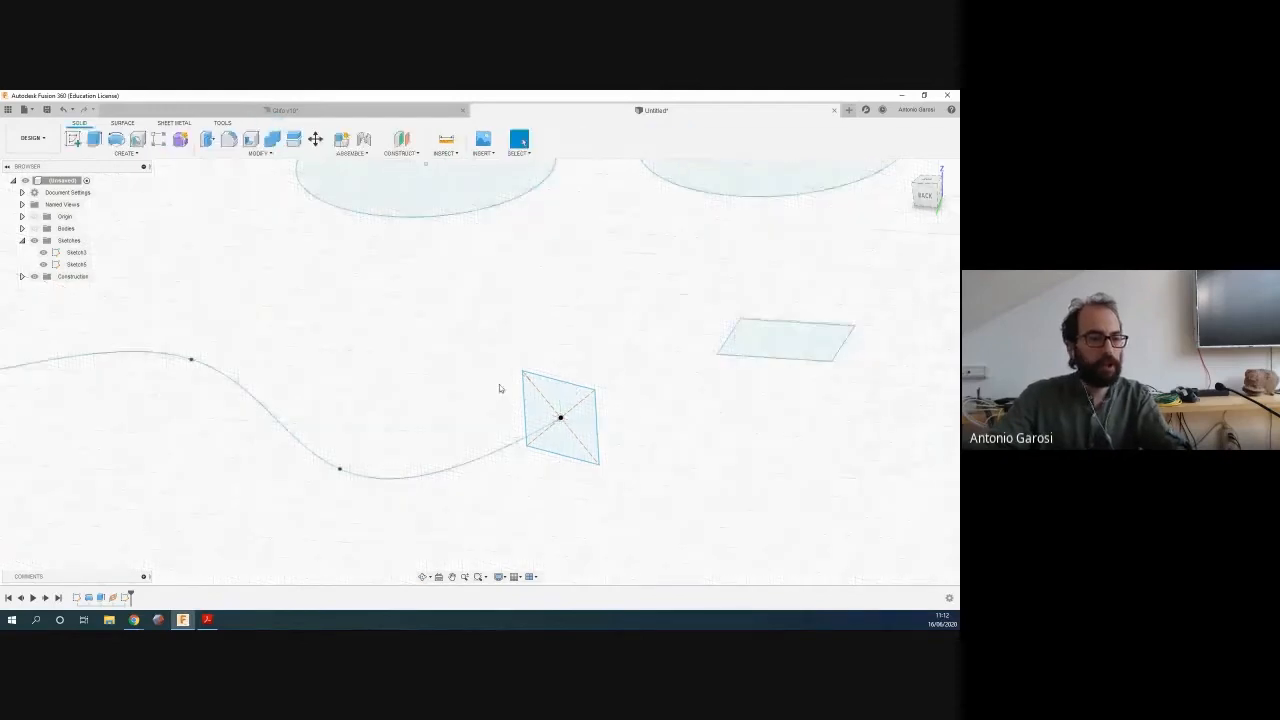
Sweep the rectangle along the whole spline as a new body with Perpendicular orientation, and show the bodies again
{"action": "scroll", "coordinate": [501, 340], "scroll_direction": "down", "scroll_amount": 1}
{"action": "middle_click_drag", "start_coordinate": [595, 416], "coordinate": [550, 450], "text": "shift"}
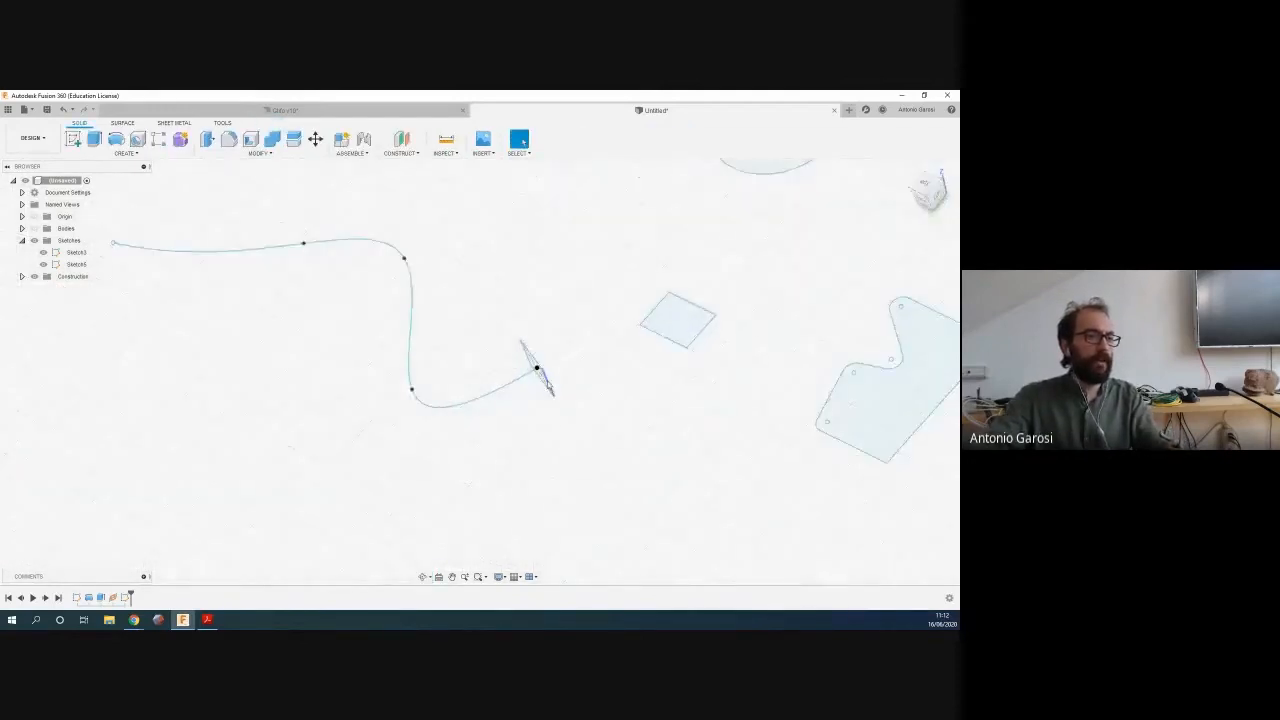
{"action": "scroll", "coordinate": [540, 355], "scroll_direction": "down", "scroll_amount": 3}
{"action": "scroll", "coordinate": [537, 360], "scroll_direction": "down", "scroll_amount": 2}
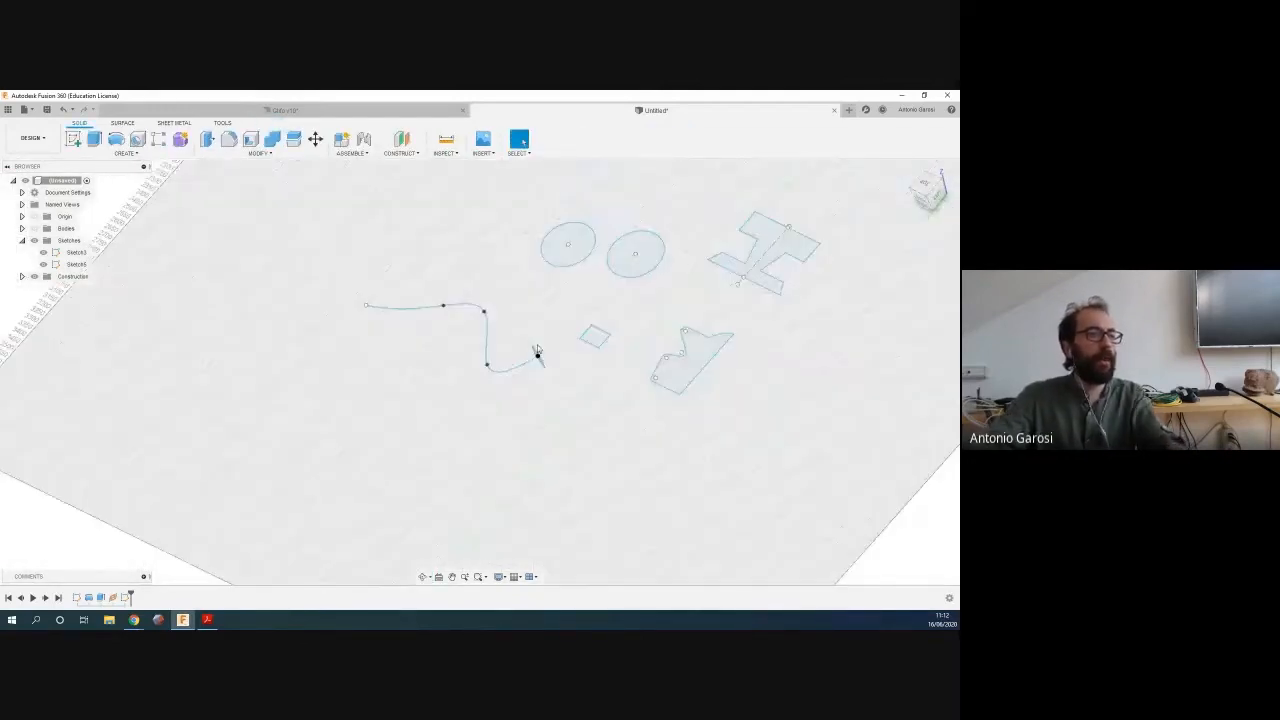
{"action": "left_click", "coordinate": [135, 153]}
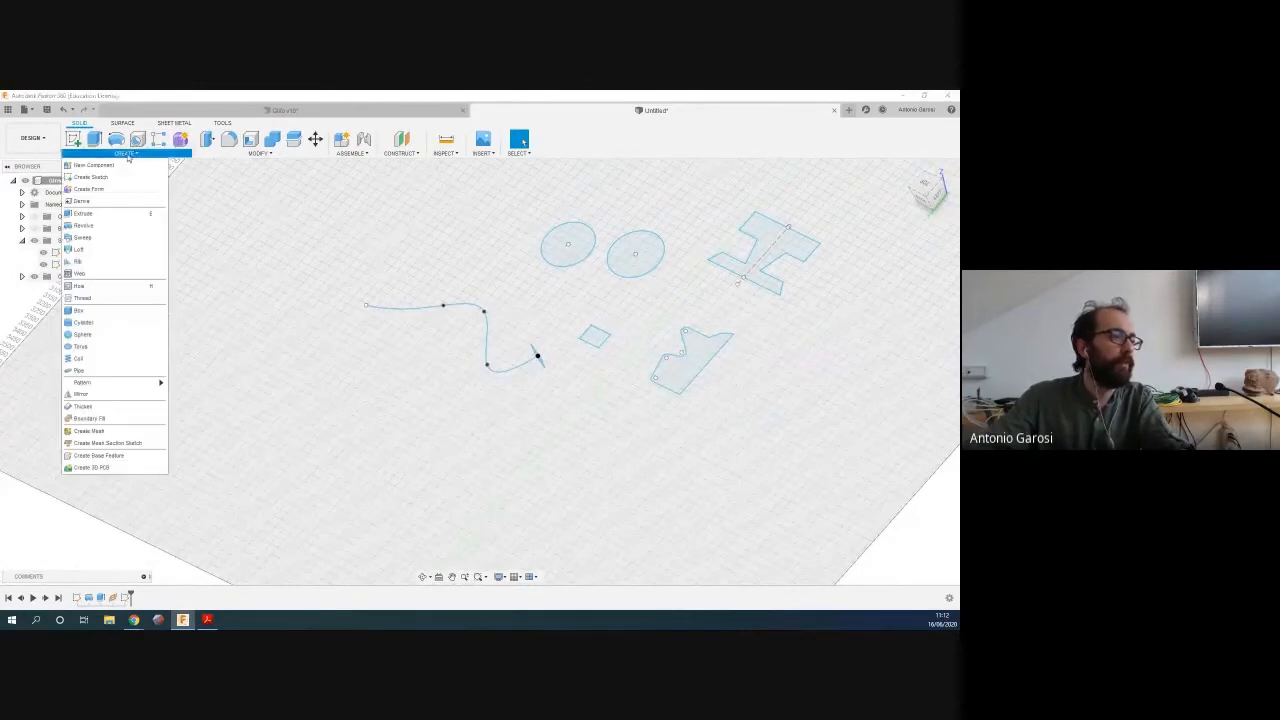
{"action": "left_click", "coordinate": [82, 237]}
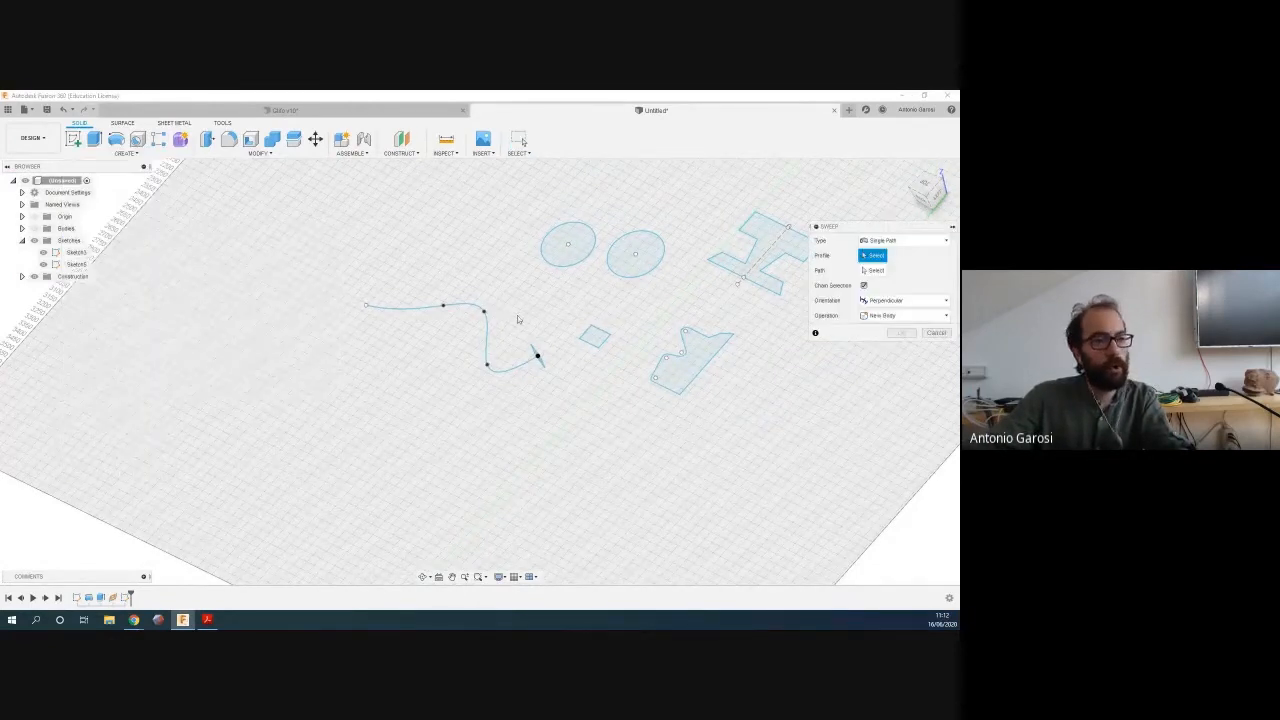
{"action": "scroll", "coordinate": [537, 357], "scroll_direction": "up", "scroll_amount": 2}
{"action": "left_click", "coordinate": [535, 376]}
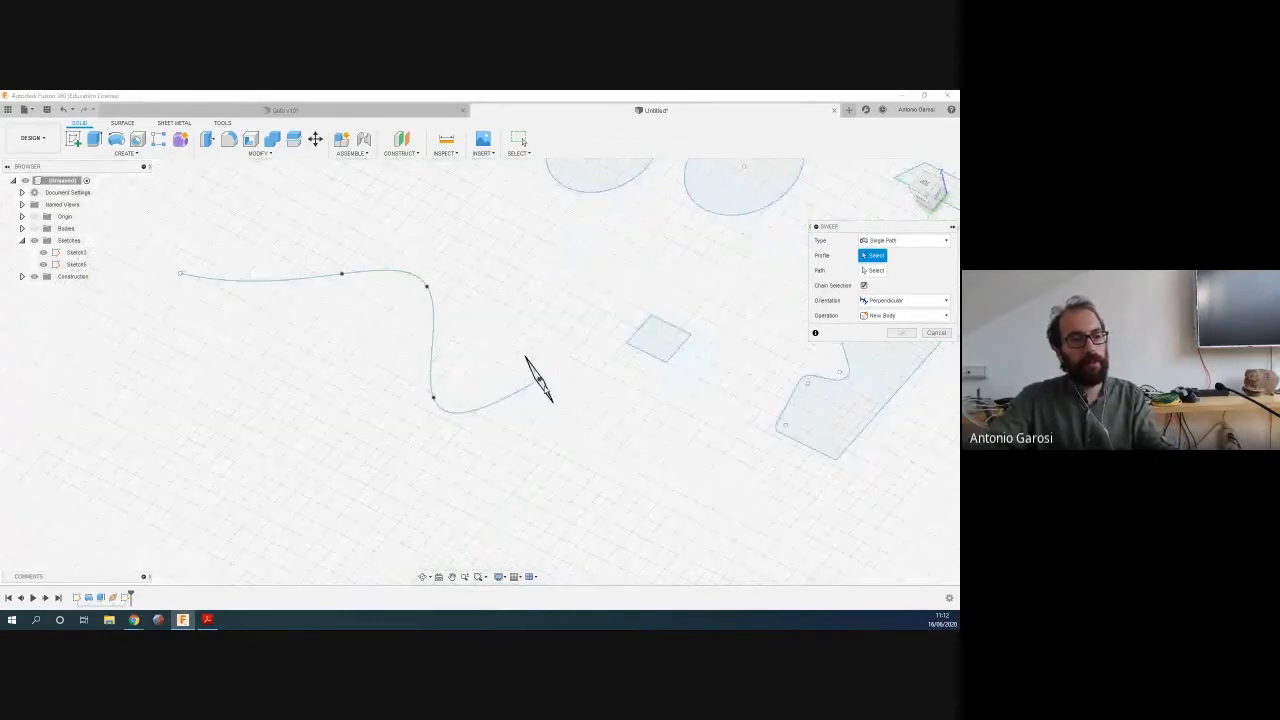
{"action": "left_click", "coordinate": [876, 270]}
{"action": "left_click", "coordinate": [511, 401]}
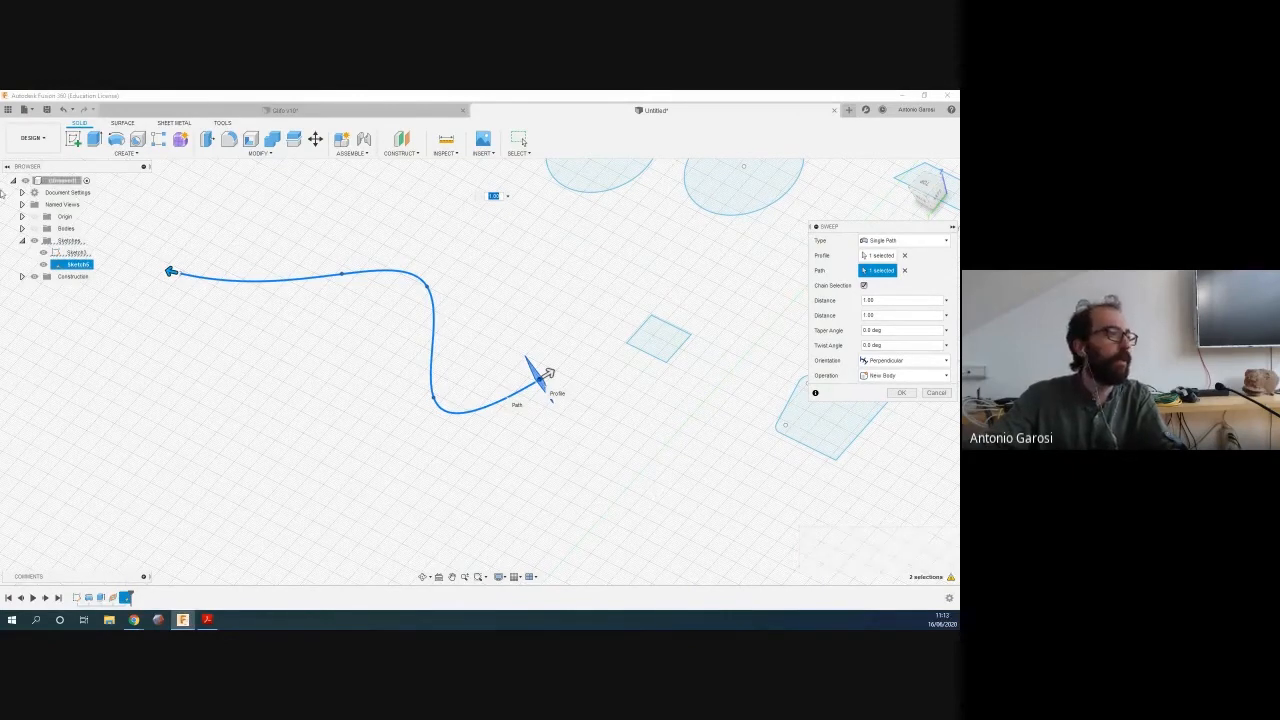
{"action": "left_click", "coordinate": [35, 228]}
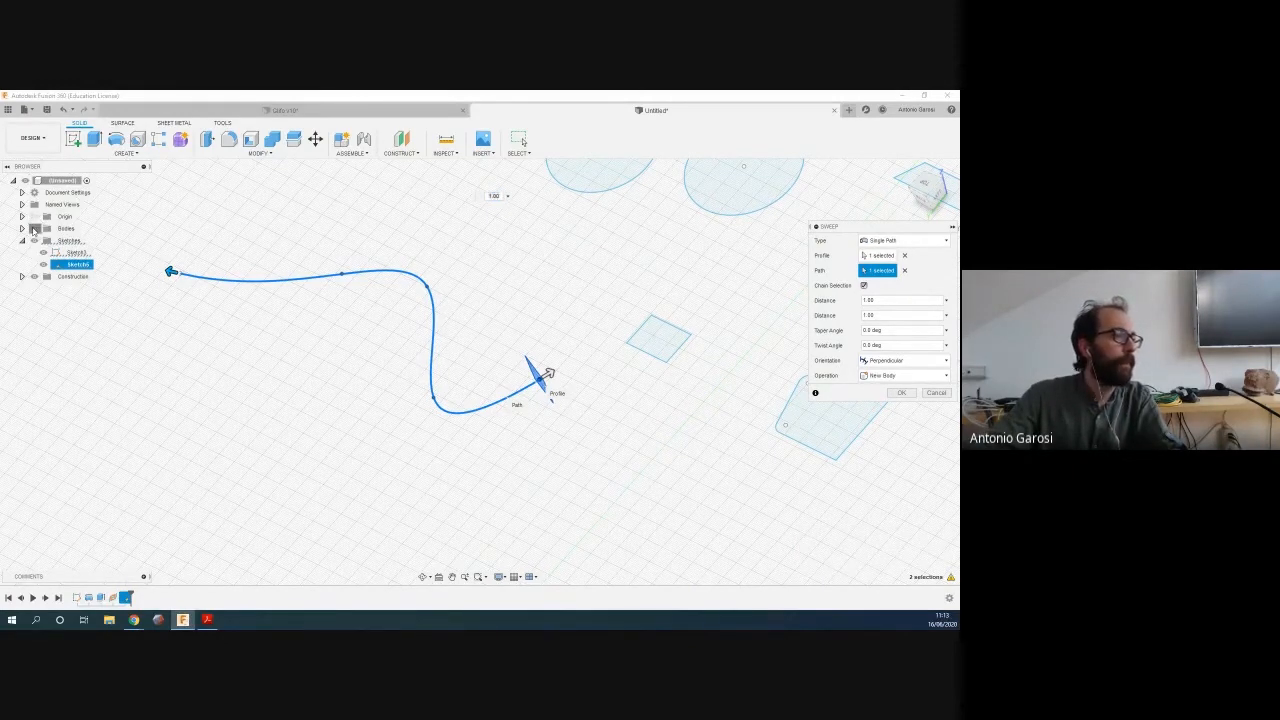
{"action": "scroll", "coordinate": [497, 280], "scroll_direction": "up", "scroll_amount": 2}
{"action": "scroll", "coordinate": [497, 280], "scroll_direction": "down", "scroll_amount": 3}
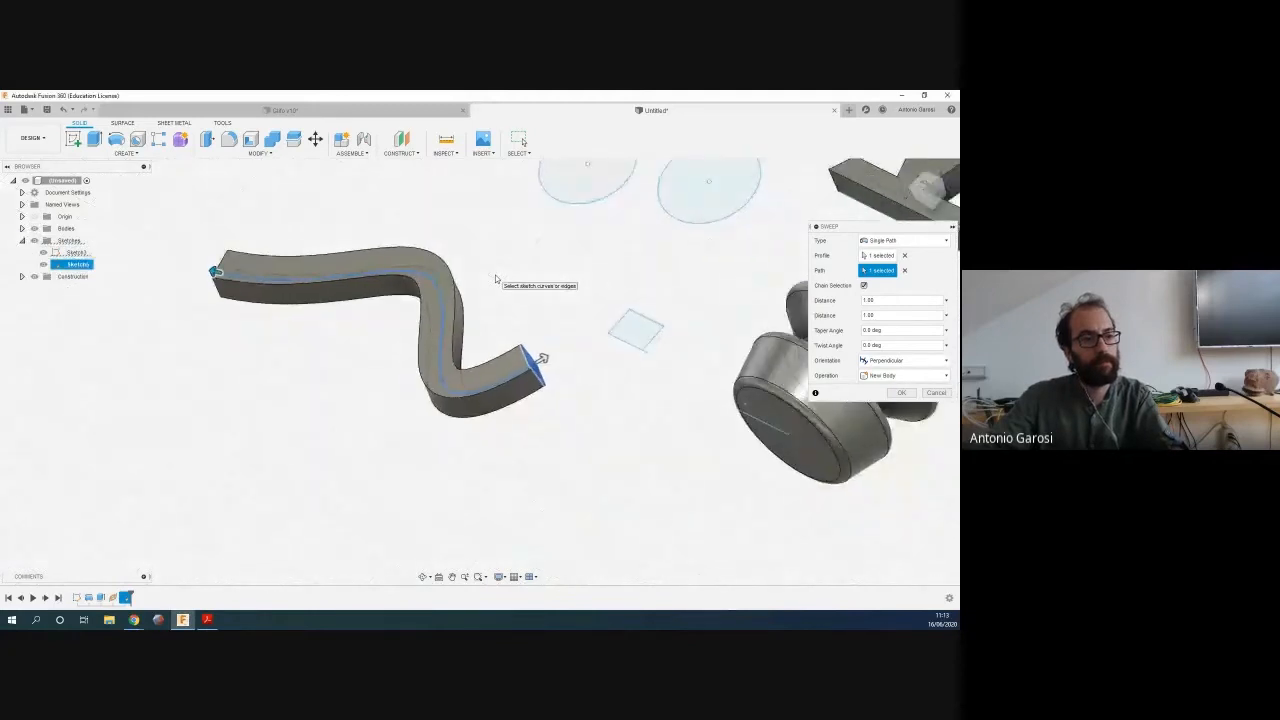
{"action": "middle_click_drag", "start_coordinate": [571, 345], "coordinate": [617, 409], "text": "shift"}
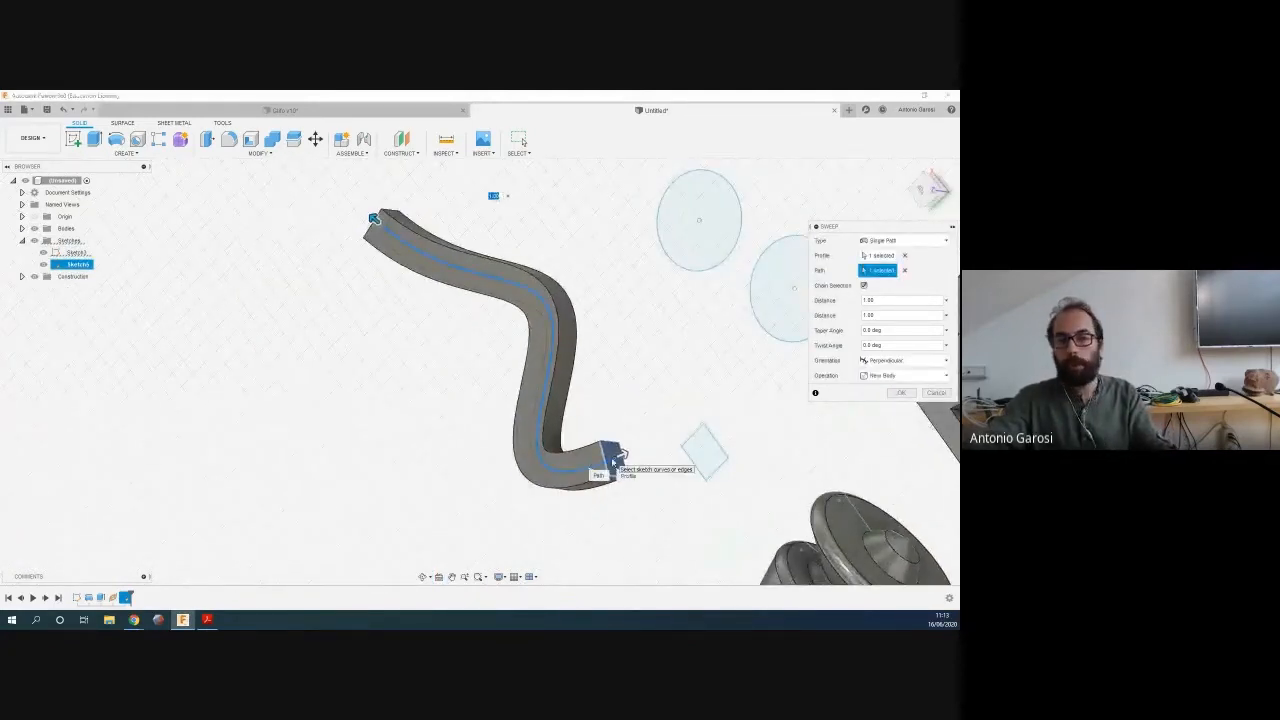
{"action": "mouse_move", "coordinate": [615, 460]}
{"action": "middle_mouse_down", "text": "shift"}
{"action": "mouse_move", "coordinate": [684, 353]}
{"action": "mouse_move", "coordinate": [622, 451]}
{"action": "middle_mouse_up", "text": "shift"}
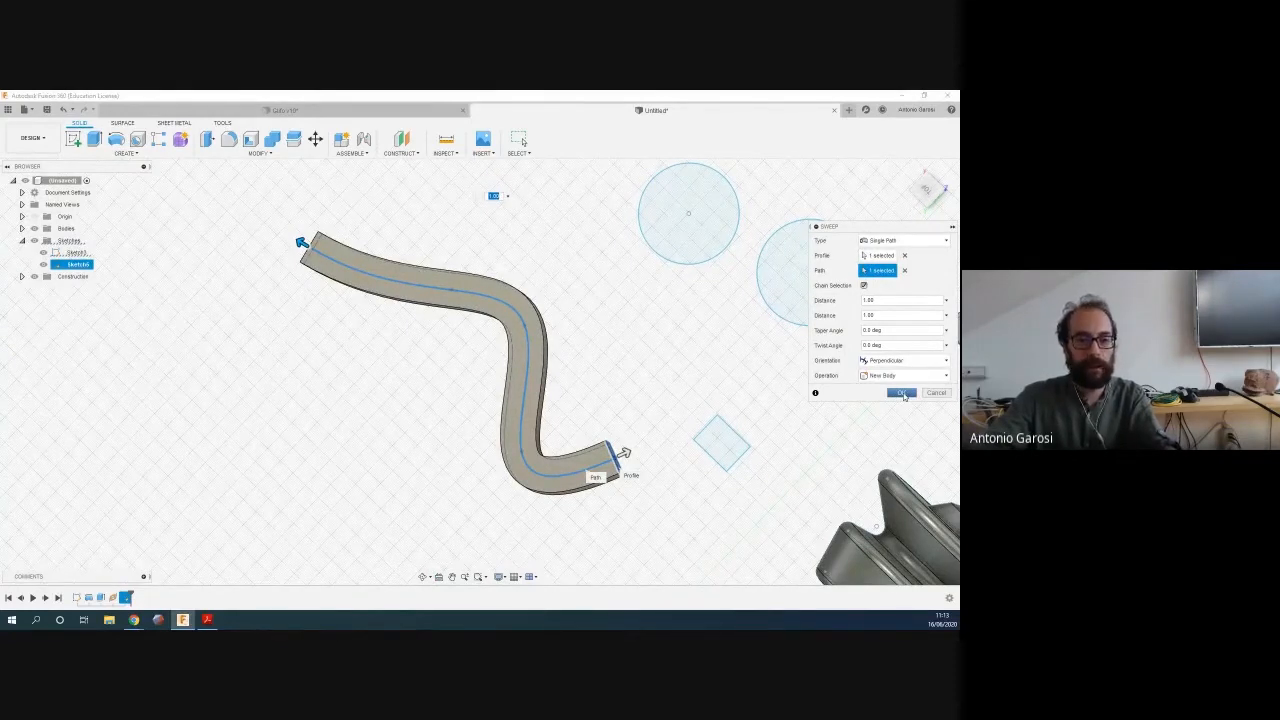
{"action": "left_click", "coordinate": [903, 394]}
Fillet the long edge between the swept body's upper face and its exposed side face with a 5 mm radius
{"action": "scroll", "coordinate": [700, 349], "scroll_direction": "up", "scroll_amount": 3}
{"action": "scroll", "coordinate": [705, 334], "scroll_direction": "down", "scroll_amount": 6}
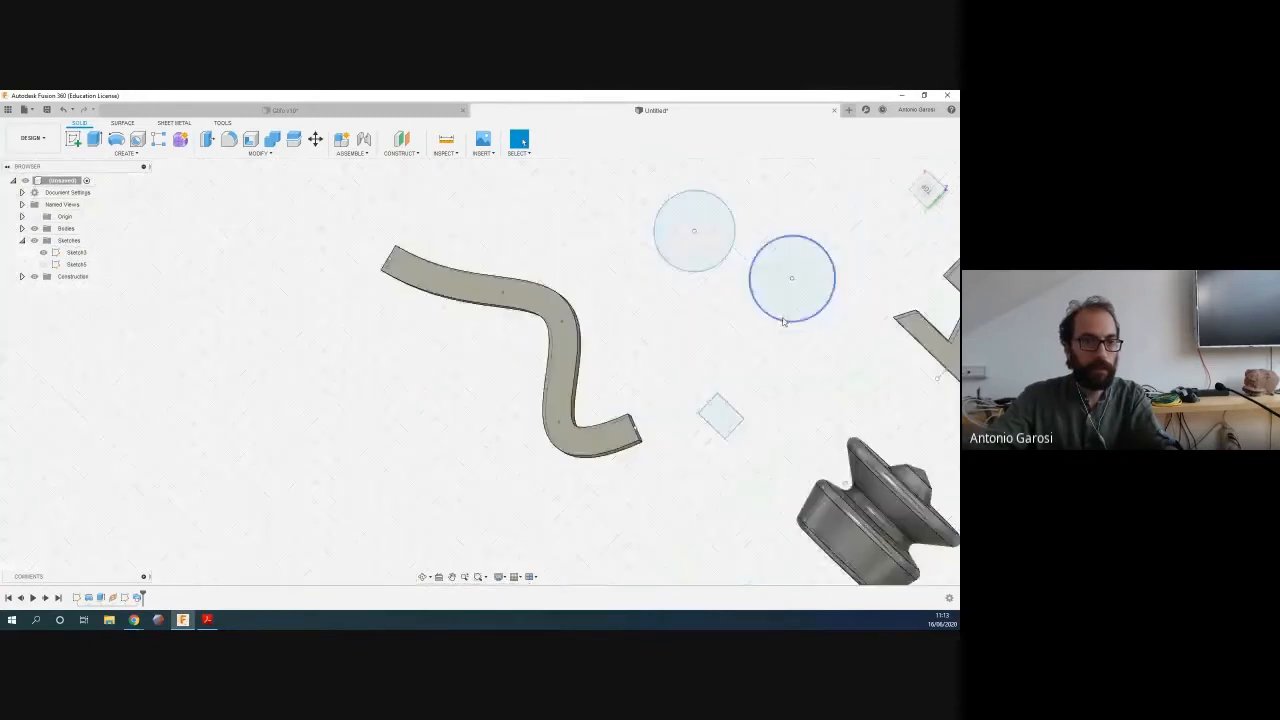
{"action": "scroll", "coordinate": [795, 341], "scroll_direction": "down", "scroll_amount": 1}
{"action": "middle_click_drag", "start_coordinate": [795, 341], "coordinate": [577, 337]}
{"action": "middle_click_drag", "start_coordinate": [562, 437], "coordinate": [374, 223], "text": "shift"}
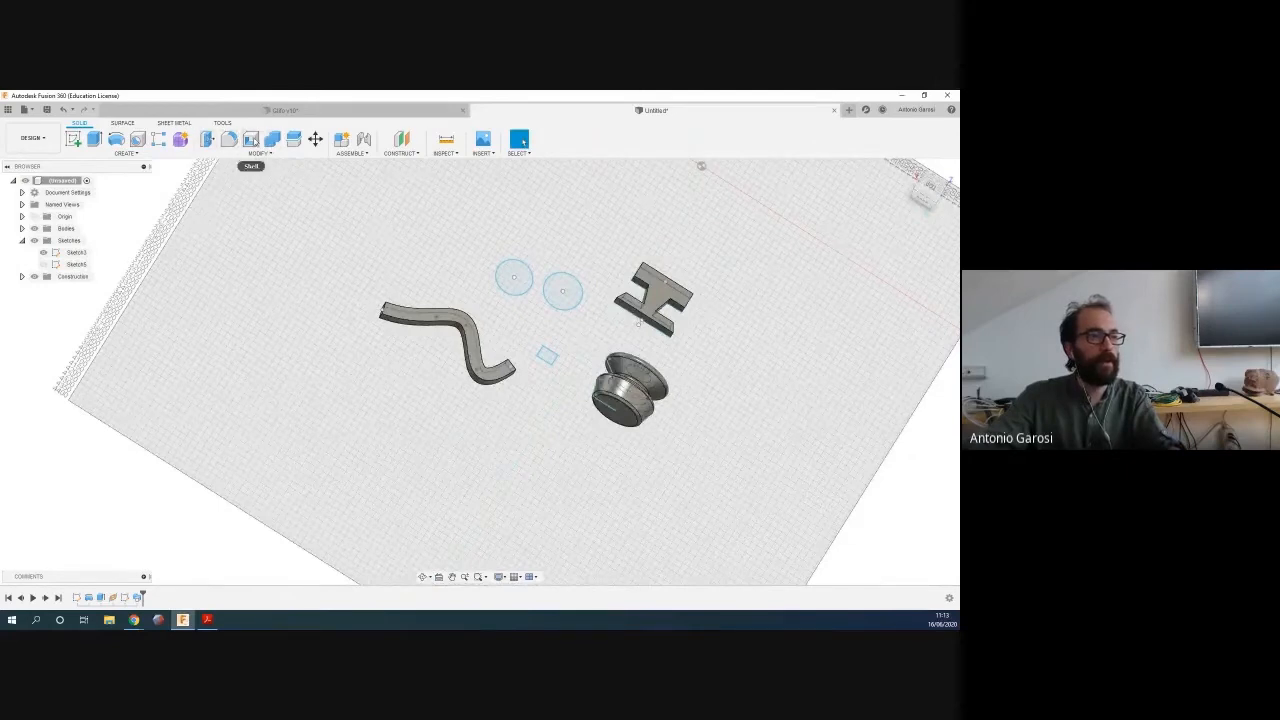
{"action": "left_click", "coordinate": [258, 153]}
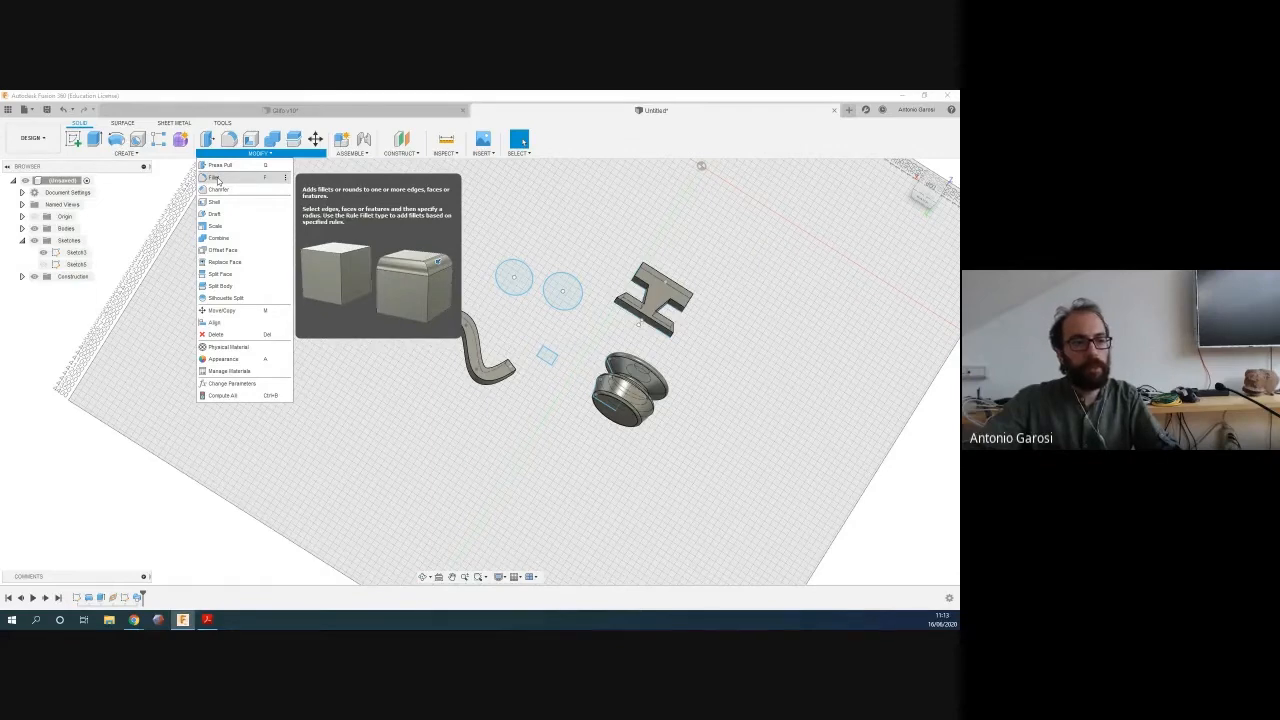
{"action": "left_click", "coordinate": [217, 180]}
{"action": "scroll", "coordinate": [422, 328], "scroll_direction": "down", "scroll_amount": 3}
{"action": "scroll", "coordinate": [422, 328], "scroll_direction": "up", "scroll_amount": 8}
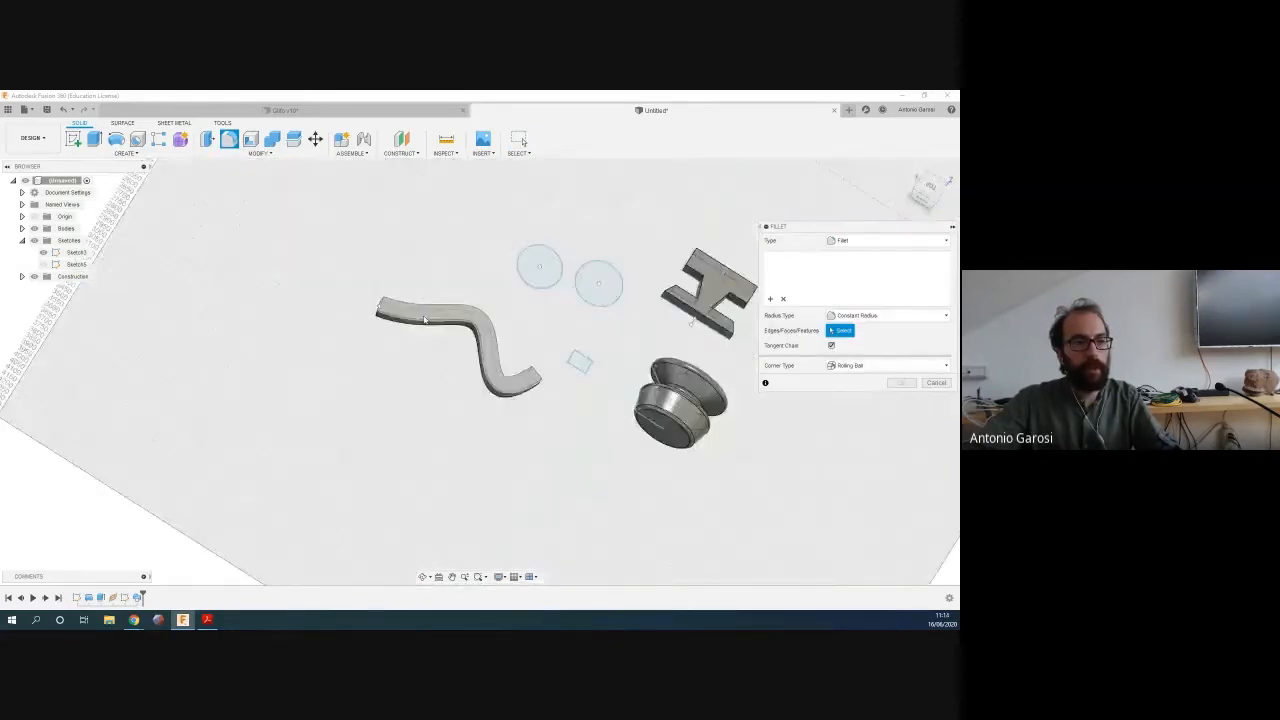
{"action": "left_click", "coordinate": [422, 328]}
{"action": "scroll", "coordinate": [424, 330], "scroll_direction": "up", "scroll_amount": 4}
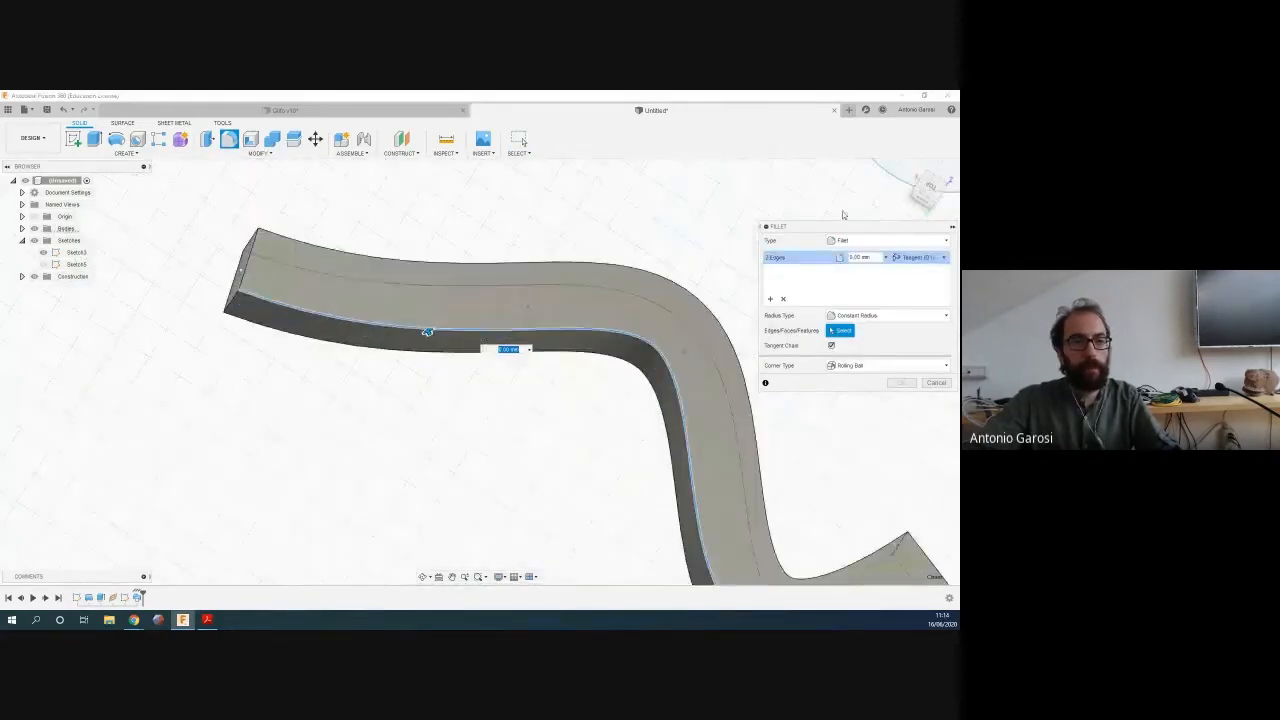
{"action": "left_click", "coordinate": [870, 257]}
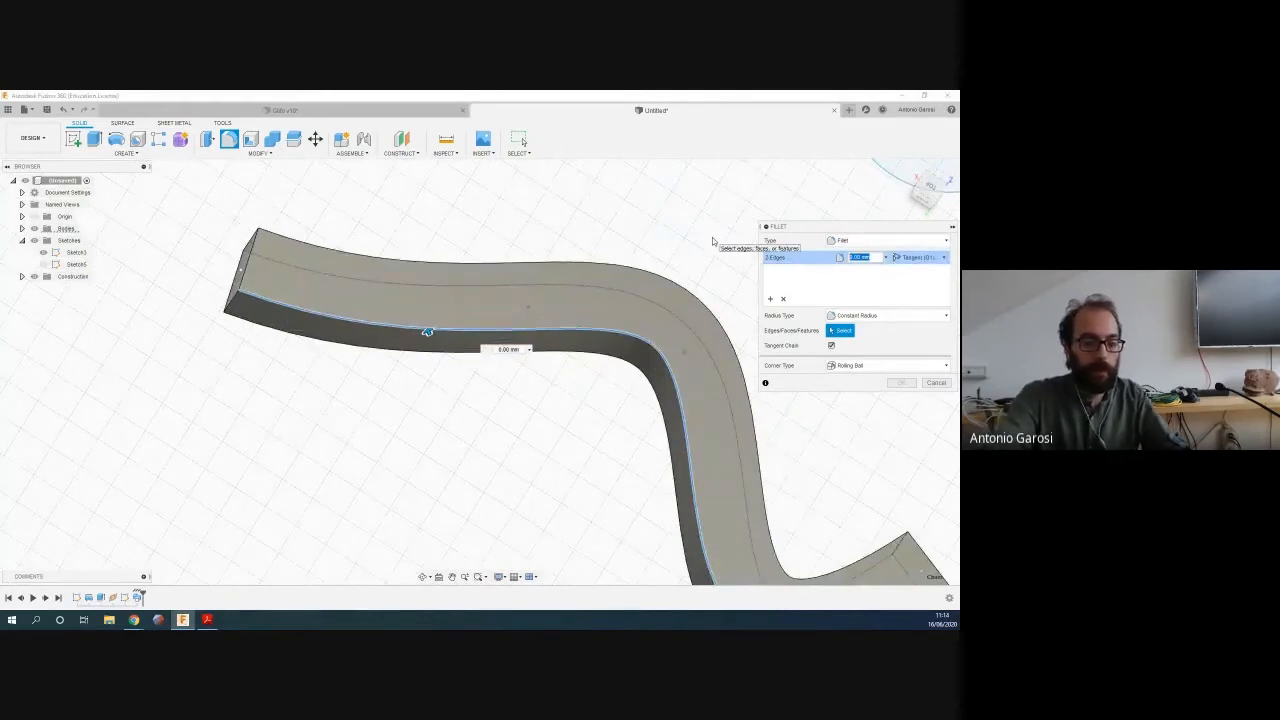
{"action": "type", "text": "5"}
{"action": "key", "text": "Return"}
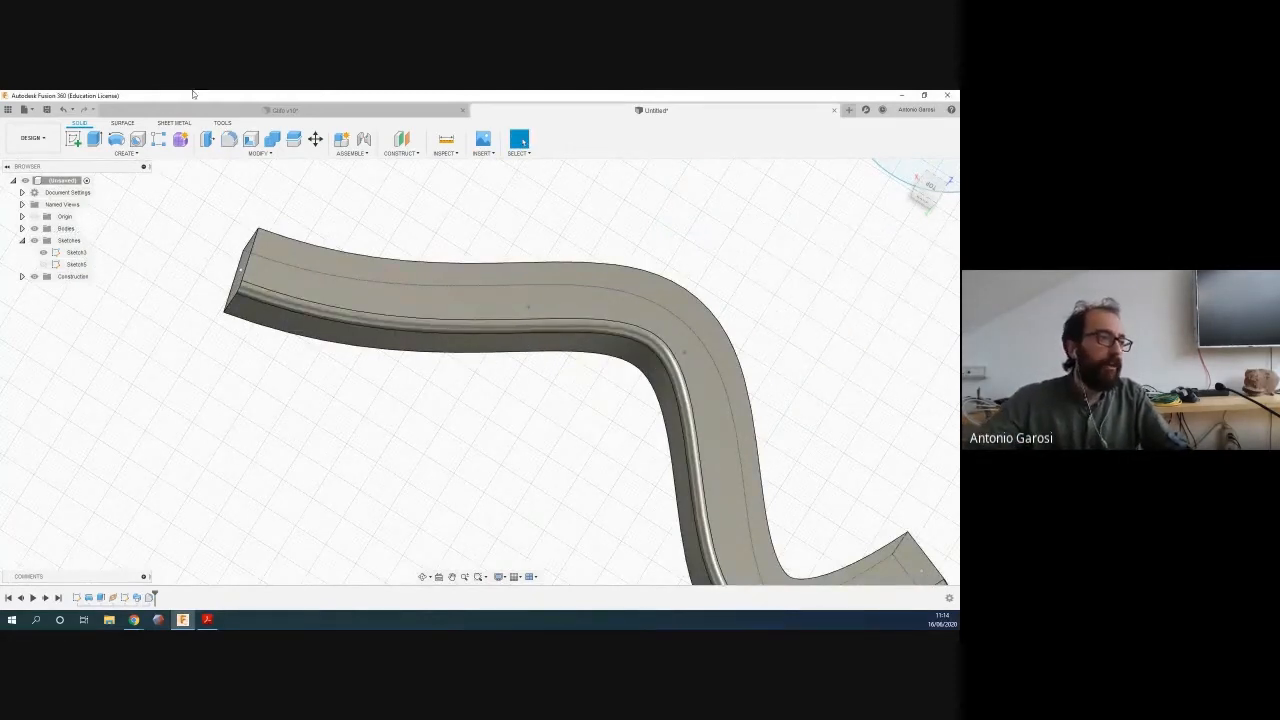
Chamfer the swept body's other long upper edge, opposite the filleted one, with the Equal distance type
{"action": "left_click", "coordinate": [259, 153]}
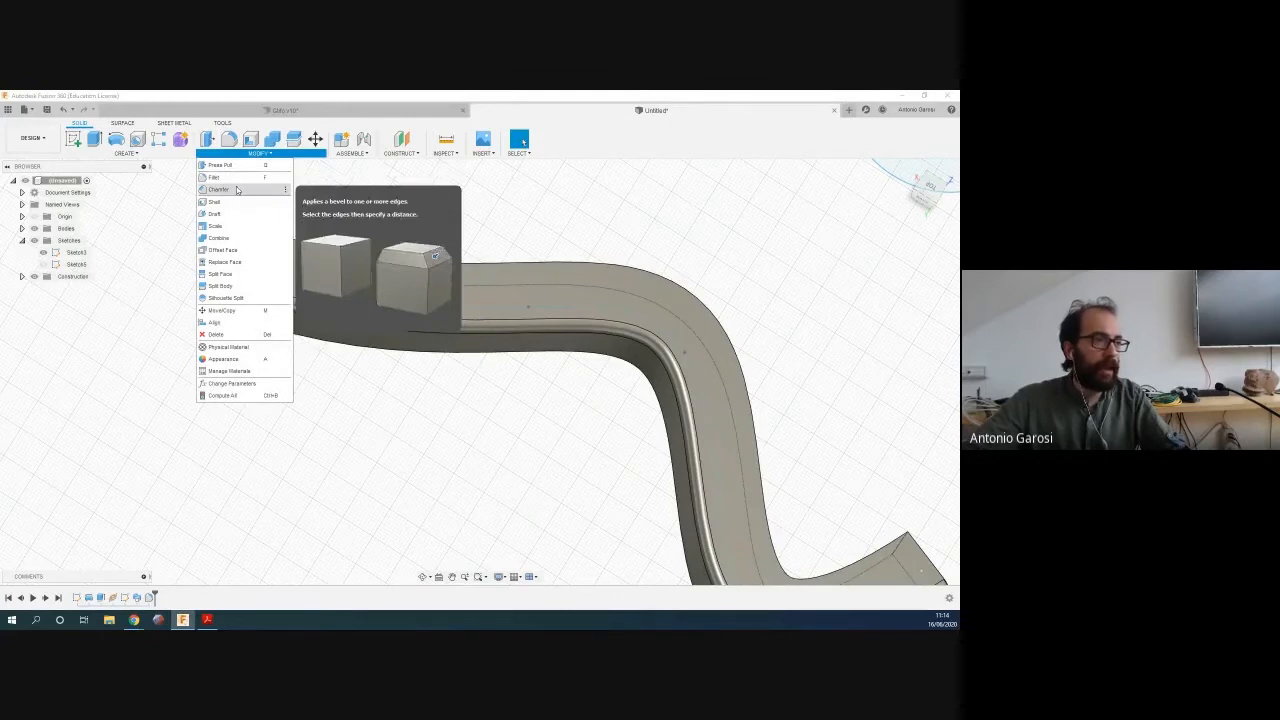
{"action": "left_click", "coordinate": [219, 189]}
{"action": "left_click", "coordinate": [427, 262]}
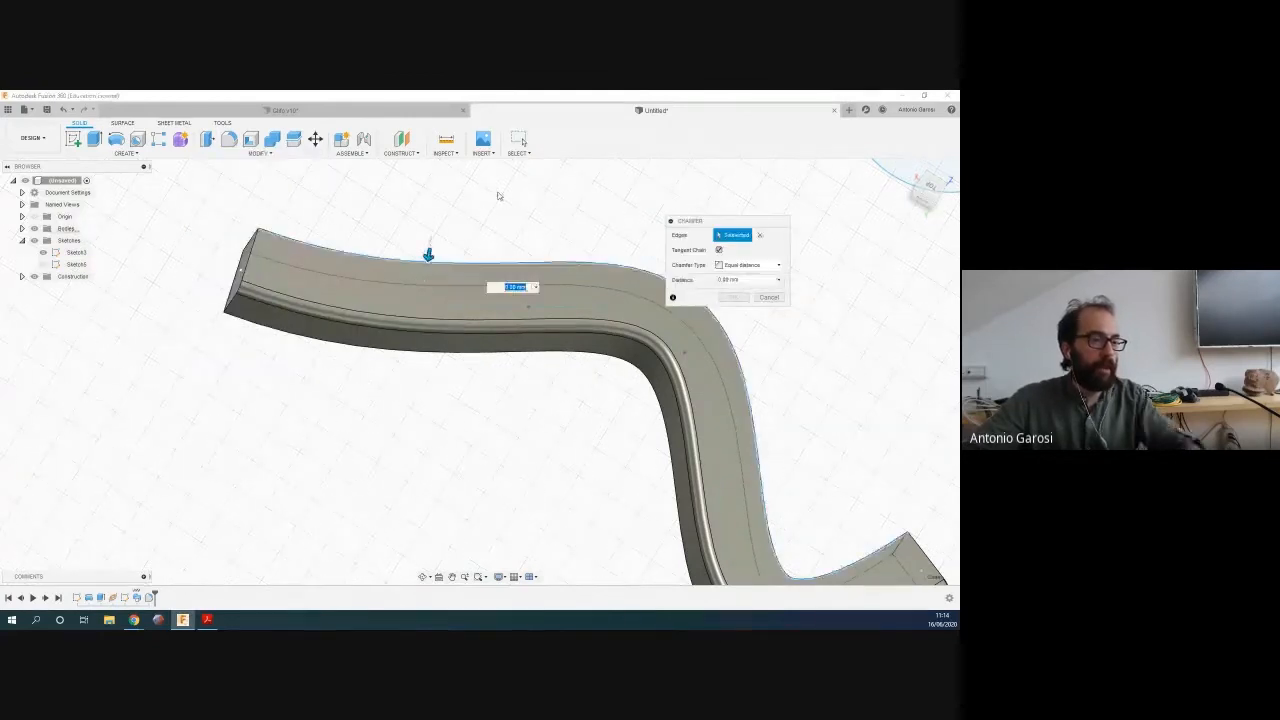
Chamfer the selected long edge chain of the swept S-shaped body with an equal distance of 2 mm
{"action": "middle_click_drag", "start_coordinate": [518, 242], "coordinate": [532, 298], "text": "shift"}
{"action": "left_click", "coordinate": [738, 279]}
{"action": "left_click_drag", "start_coordinate": [738, 279], "coordinate": [675, 277]}
{"action": "type", "text": "2"}
{"action": "key", "text": "Return"}
{"action": "scroll", "coordinate": [238, 268], "scroll_direction": "down", "scroll_amount": 2}
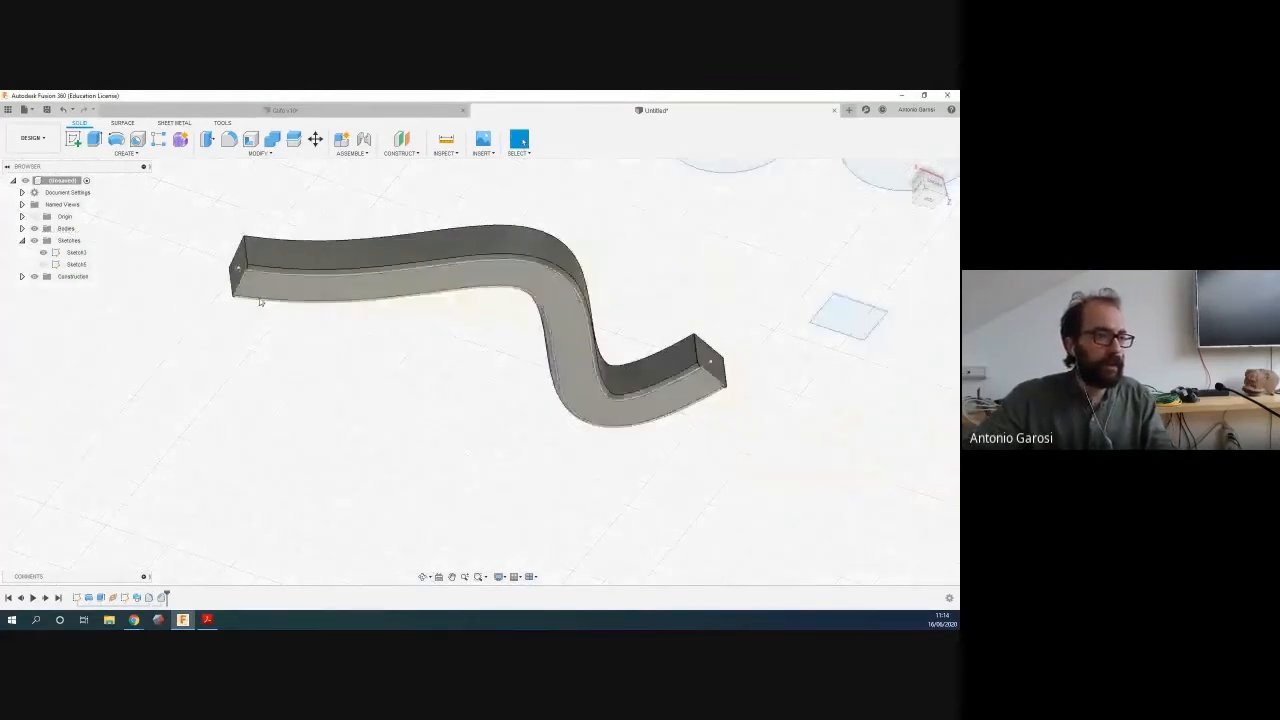
{"action": "left_click", "coordinate": [921, 180]}
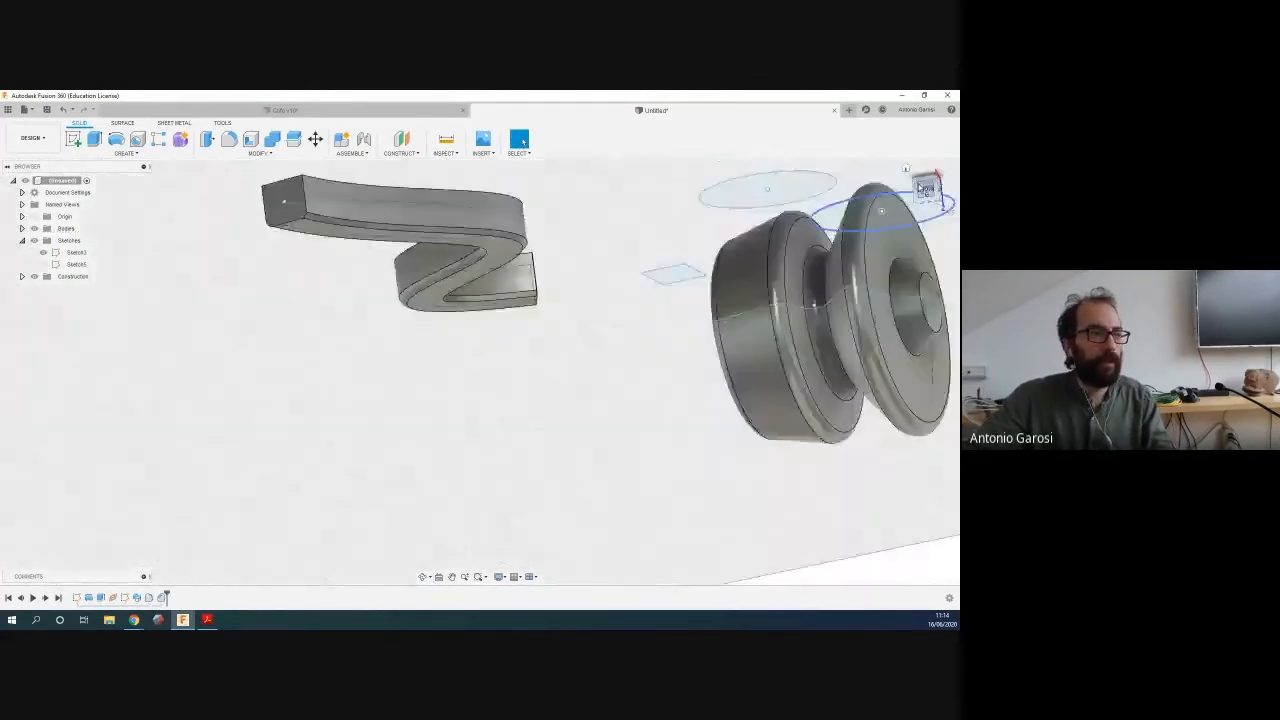
{"action": "scroll", "coordinate": [443, 185], "scroll_direction": "up", "scroll_amount": 5}
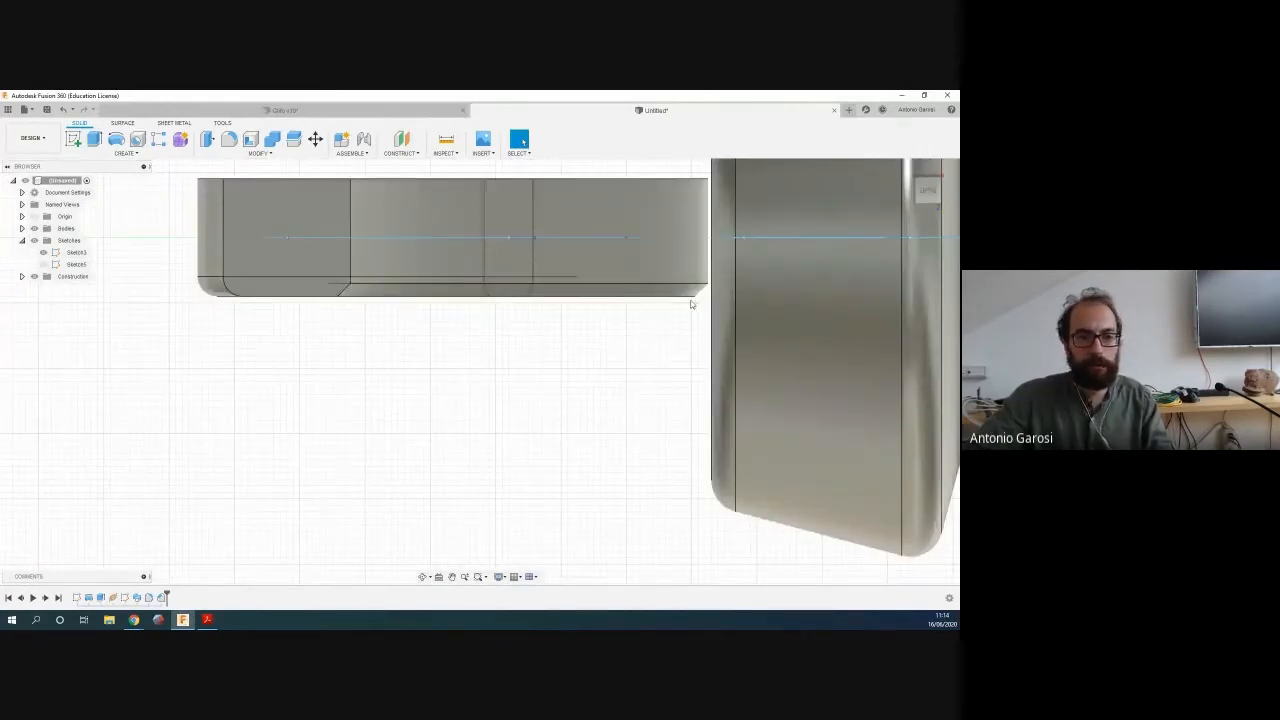
{"action": "scroll", "coordinate": [529, 439], "scroll_direction": "up", "scroll_amount": 1}
{"action": "scroll", "coordinate": [528, 390], "scroll_direction": "down", "scroll_amount": 3}
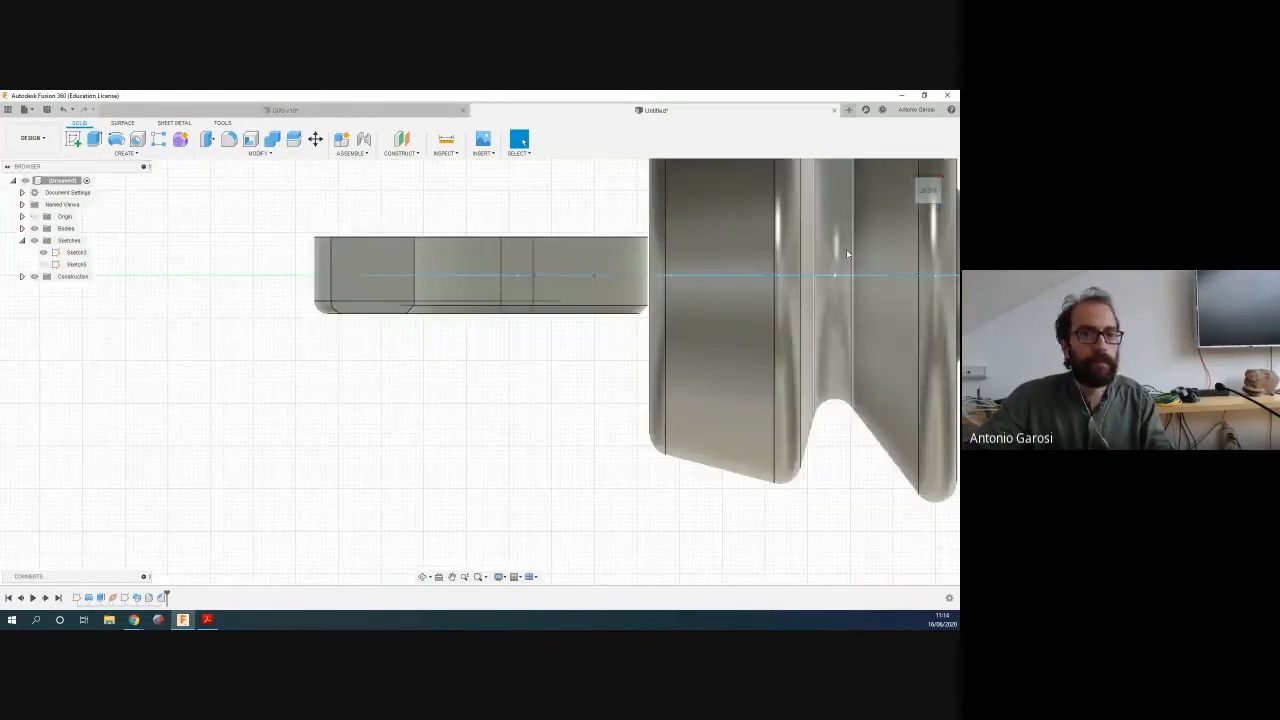
{"action": "left_click", "coordinate": [904, 168]}
{"action": "left_click", "coordinate": [906, 168]}
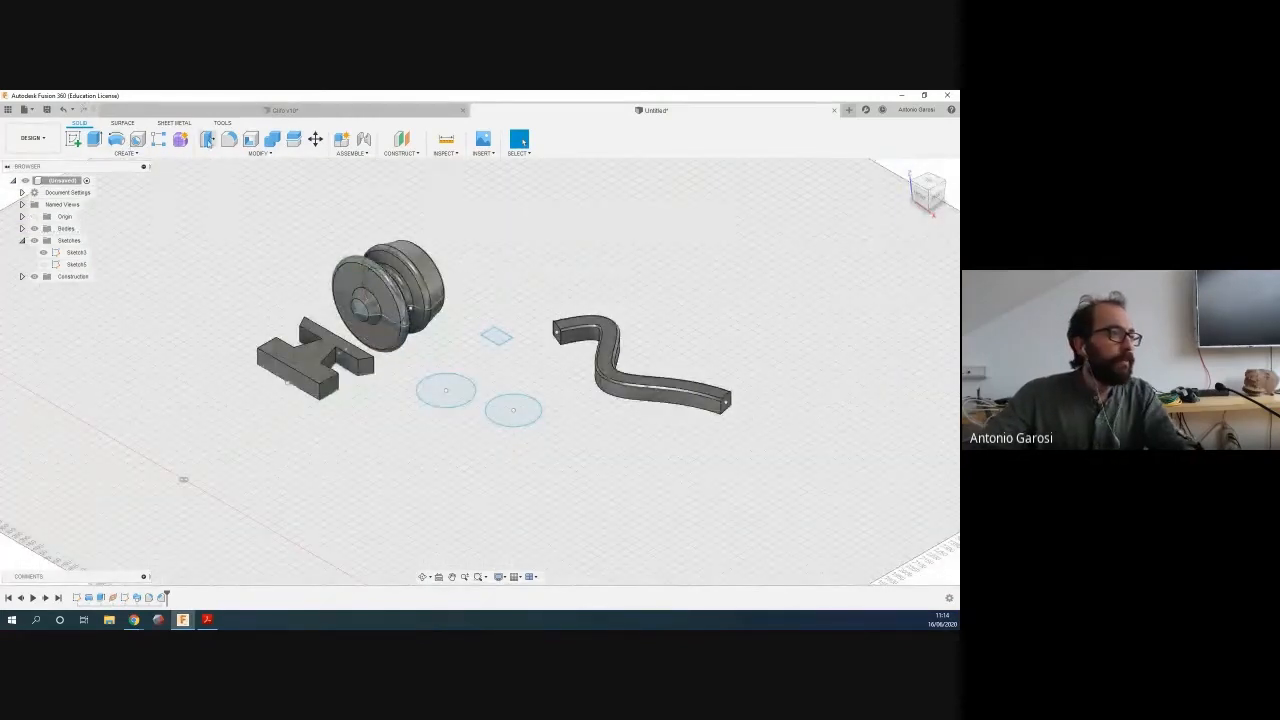
{"action": "left_click", "coordinate": [273, 140]}
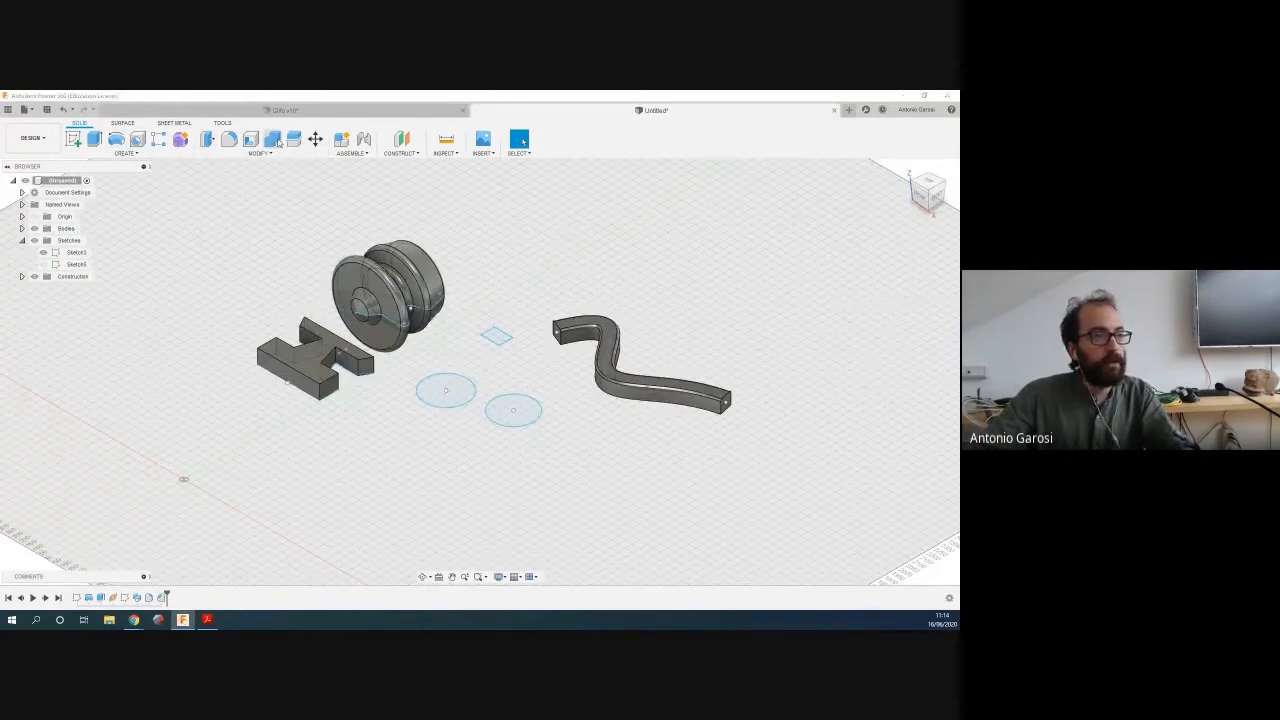
{"action": "left_click_drag", "start_coordinate": [748, 222], "coordinate": [901, 238]}
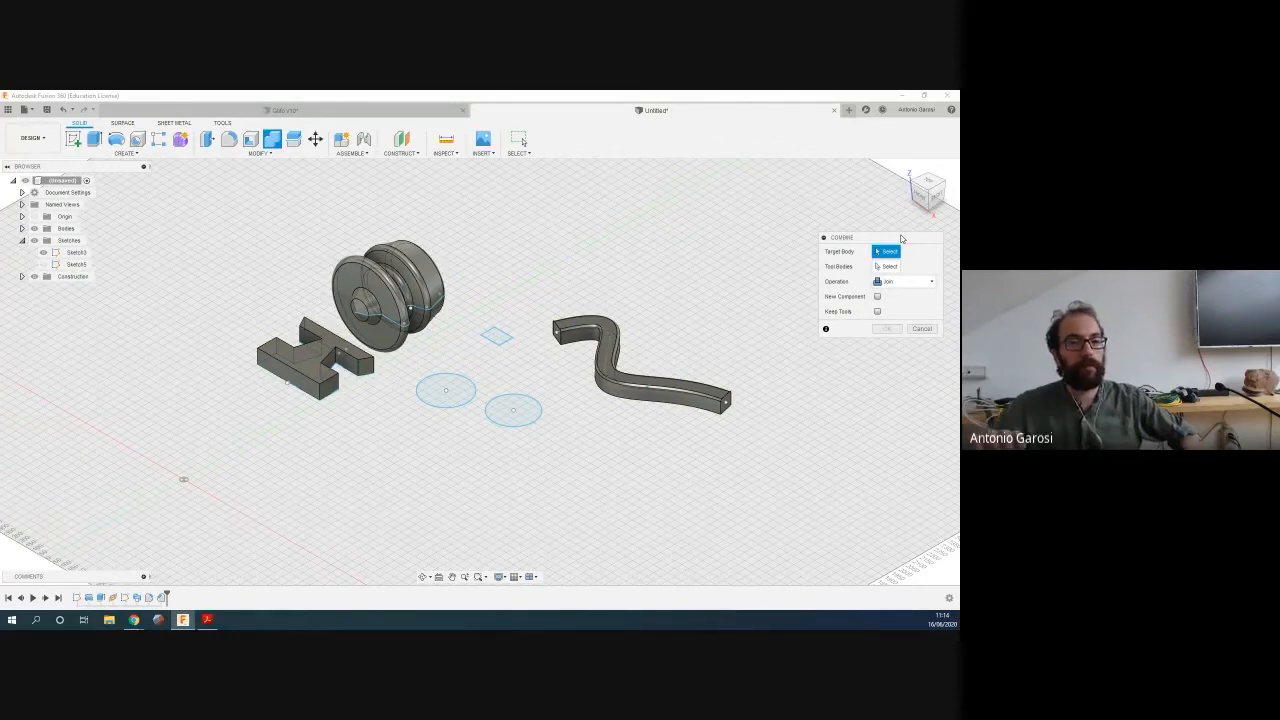
{"action": "key", "text": "Escape"}
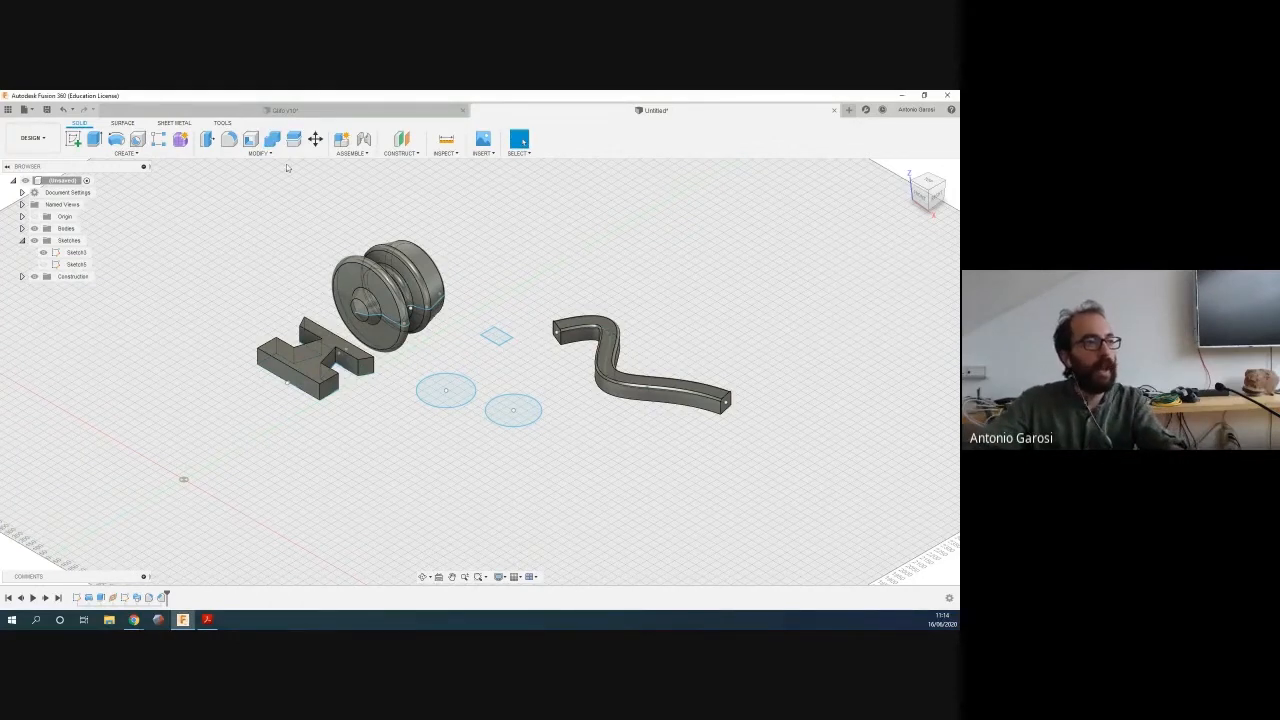
{"action": "left_click", "coordinate": [258, 153]}
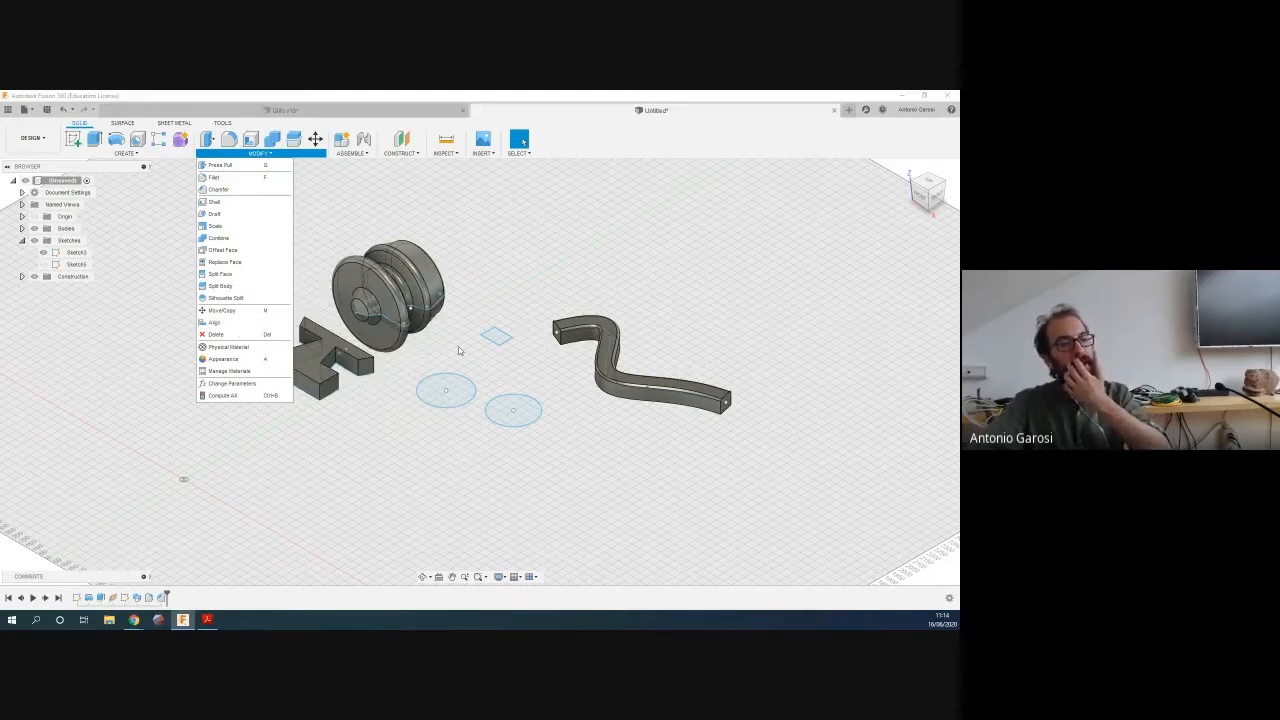
{"action": "left_click", "coordinate": [219, 238]}
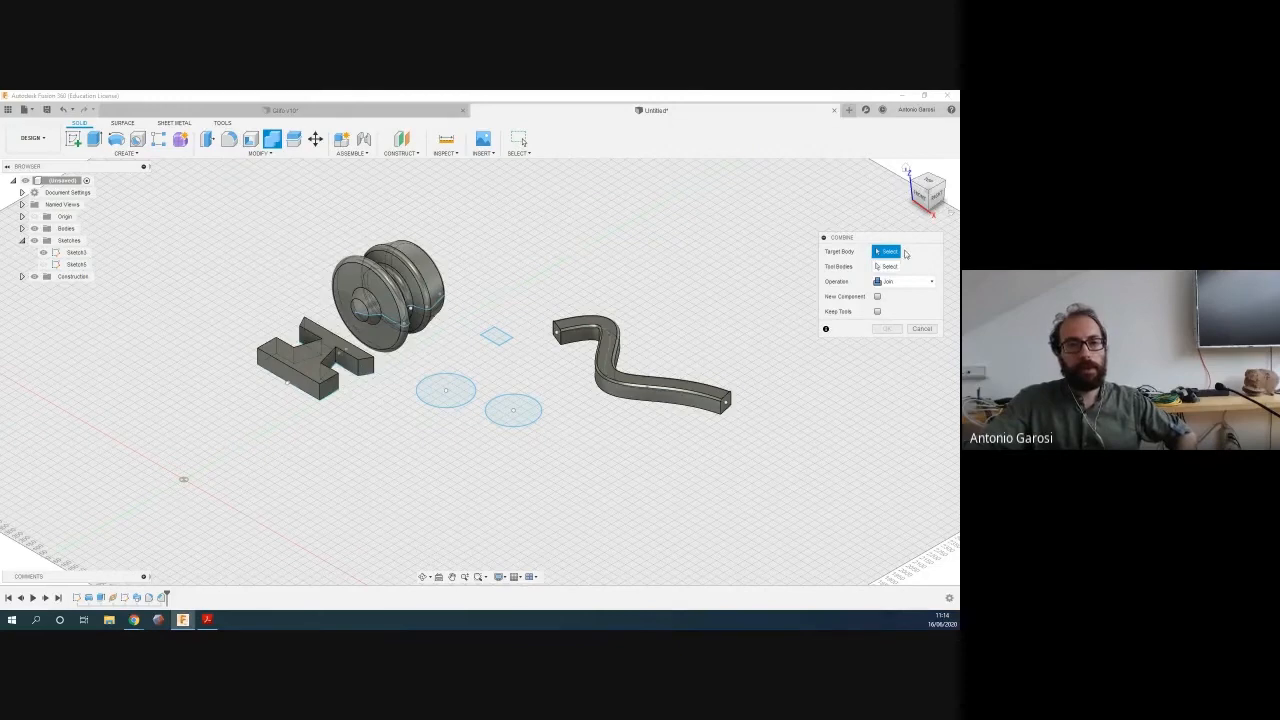
{"action": "scroll", "coordinate": [375, 284], "scroll_direction": "up", "scroll_amount": 5}
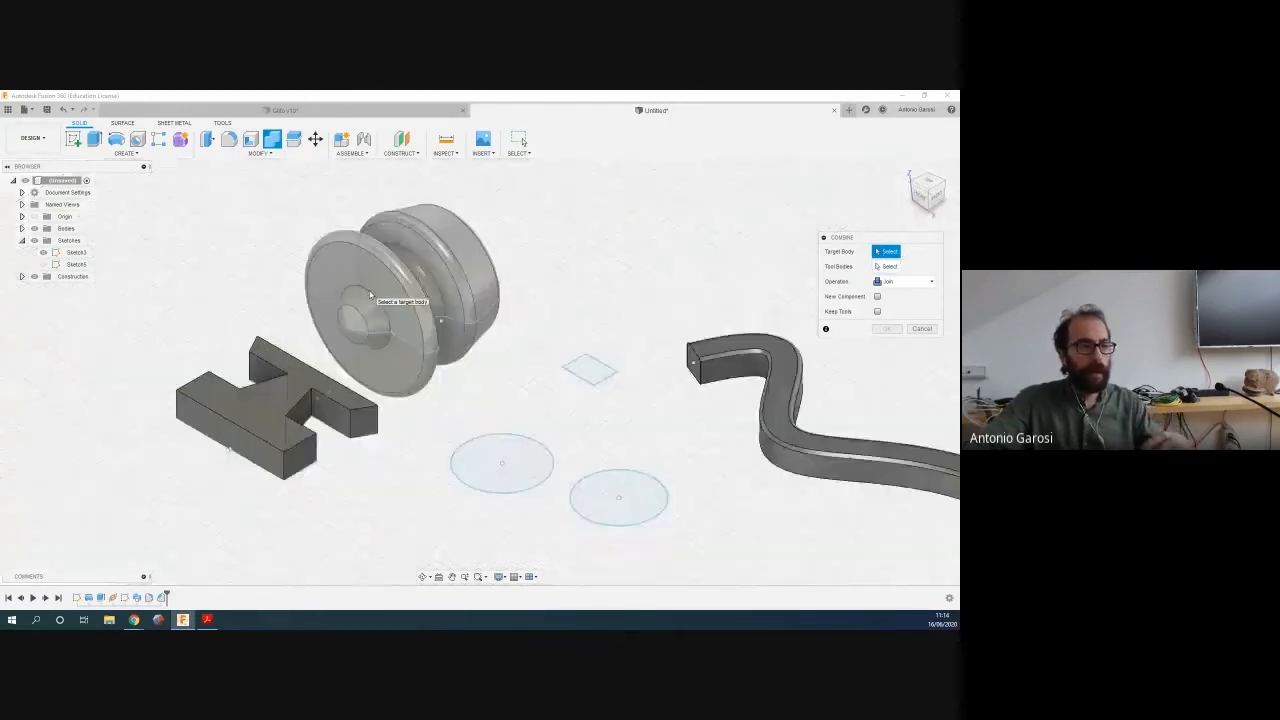
{"action": "scroll", "coordinate": [370, 283], "scroll_direction": "down", "scroll_amount": 5}
{"action": "key", "text": "Escape"}
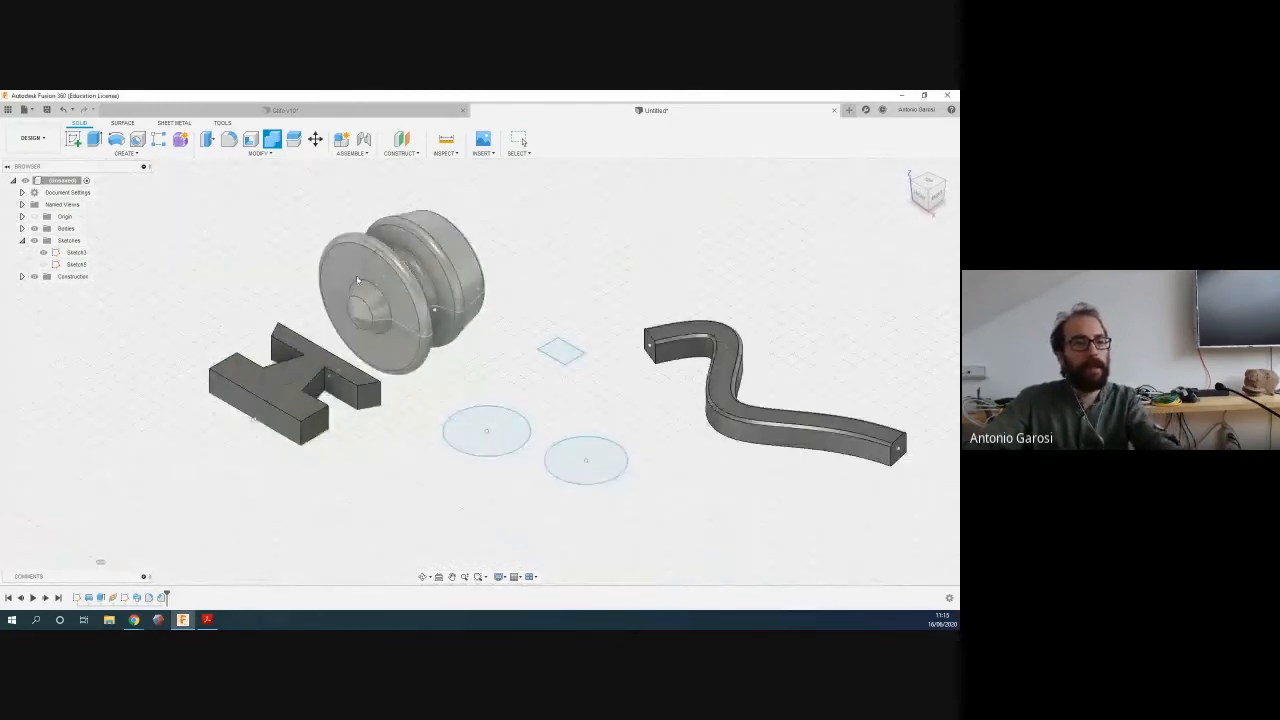
{"action": "scroll", "coordinate": [364, 273], "scroll_direction": "up", "scroll_amount": 3}
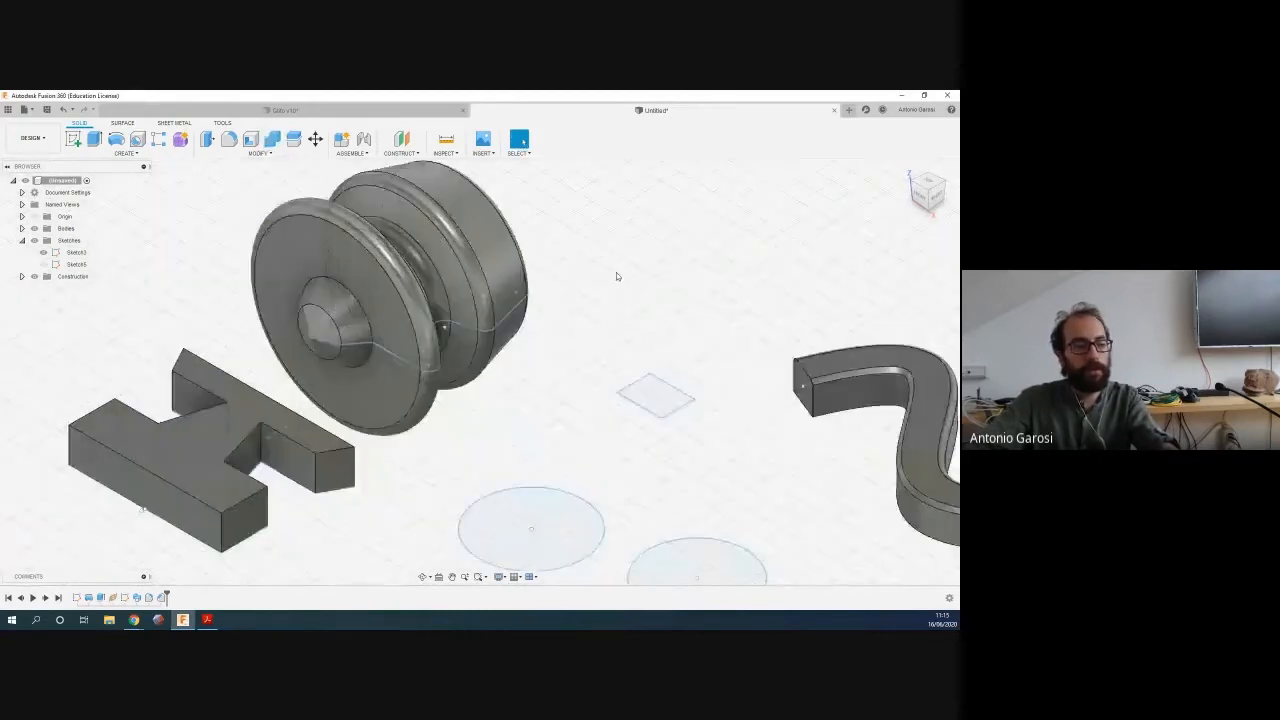
{"action": "scroll", "coordinate": [616, 276], "scroll_direction": "down", "scroll_amount": 3}
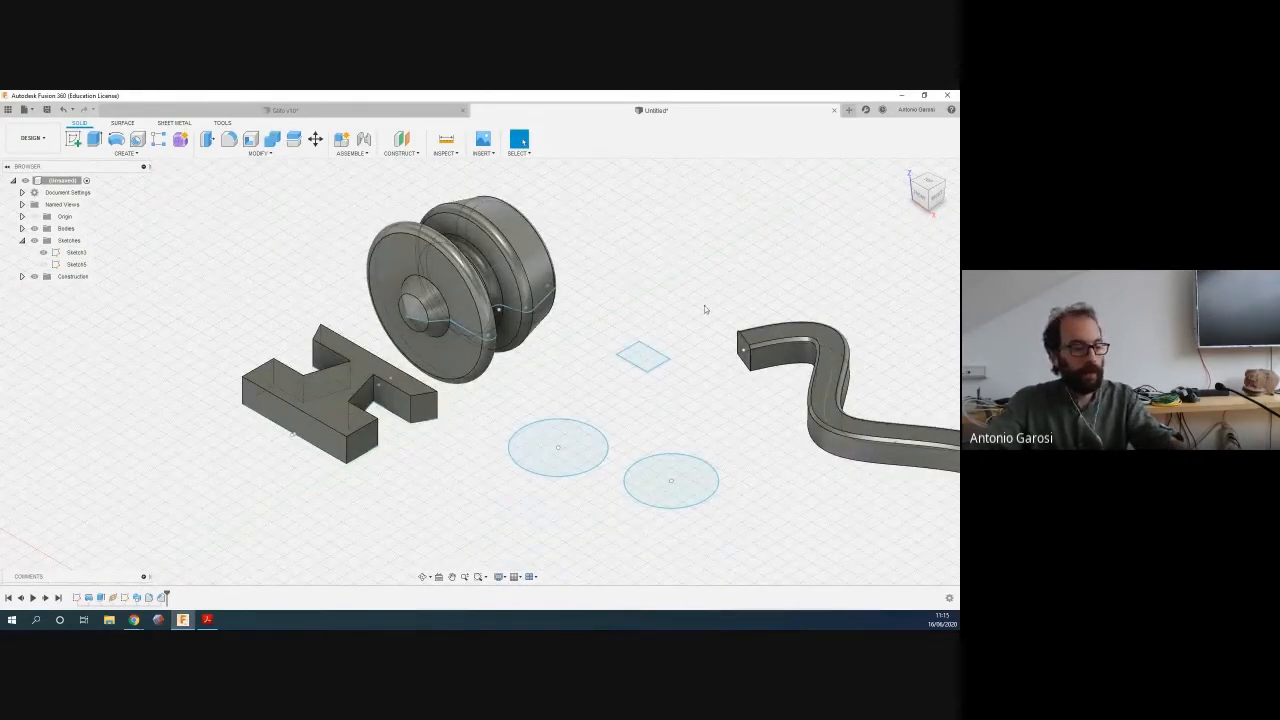
{"action": "scroll", "coordinate": [717, 303], "scroll_direction": "up", "scroll_amount": 2}
{"action": "scroll", "coordinate": [717, 303], "scroll_direction": "down", "scroll_amount": 4}
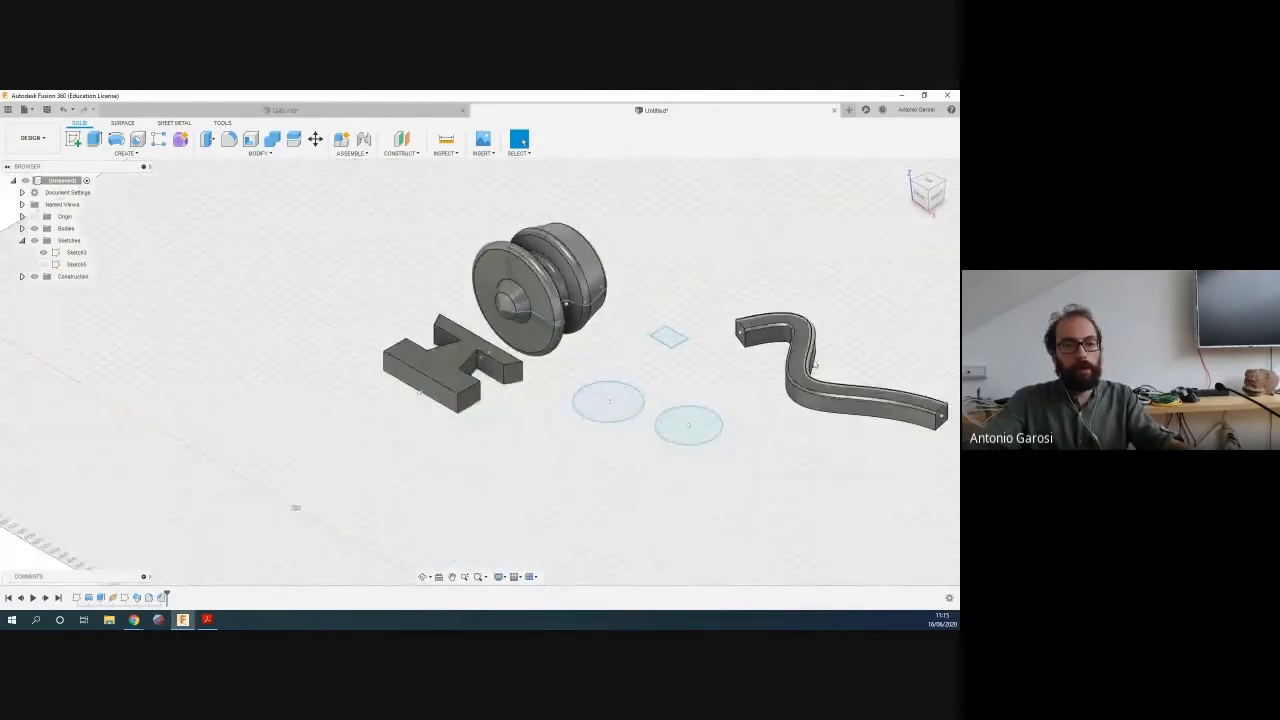
Start a Move/Copy of bodies and select the swept S-shaped body as the object to move
{"action": "middle_click_drag", "start_coordinate": [733, 245], "coordinate": [770, 226], "text": "shift"}
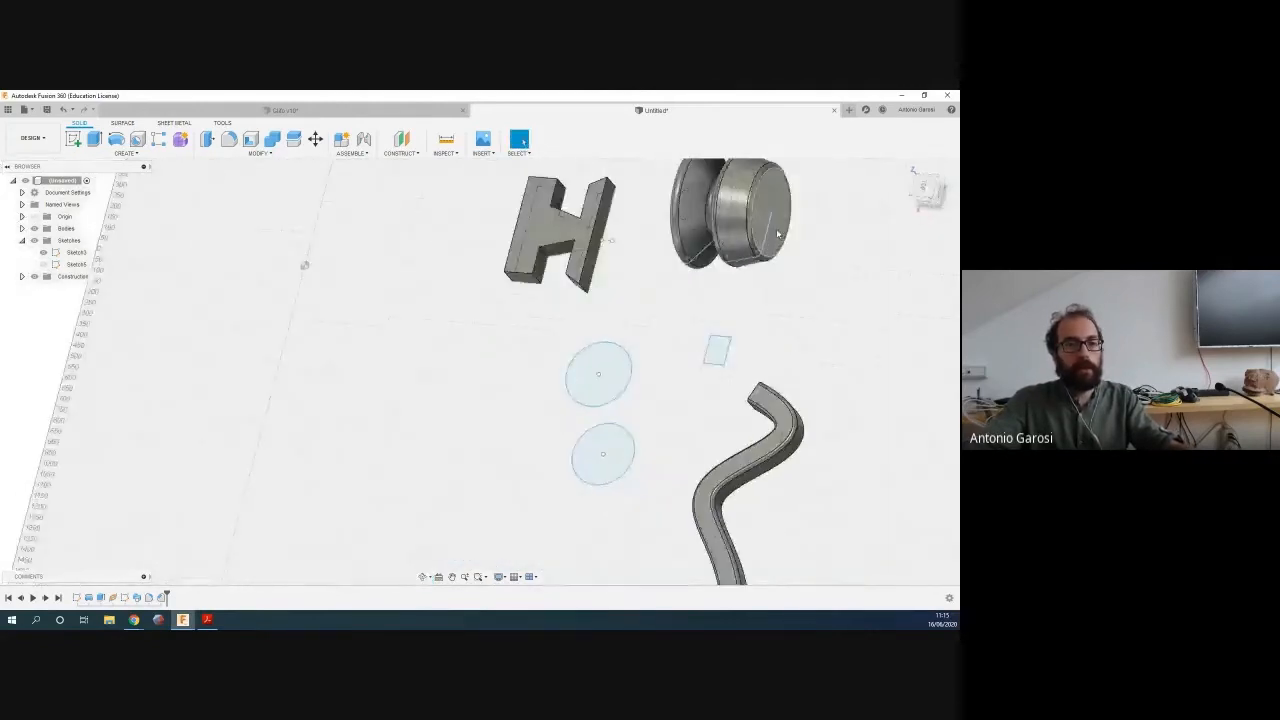
{"action": "left_click", "coordinate": [315, 139]}
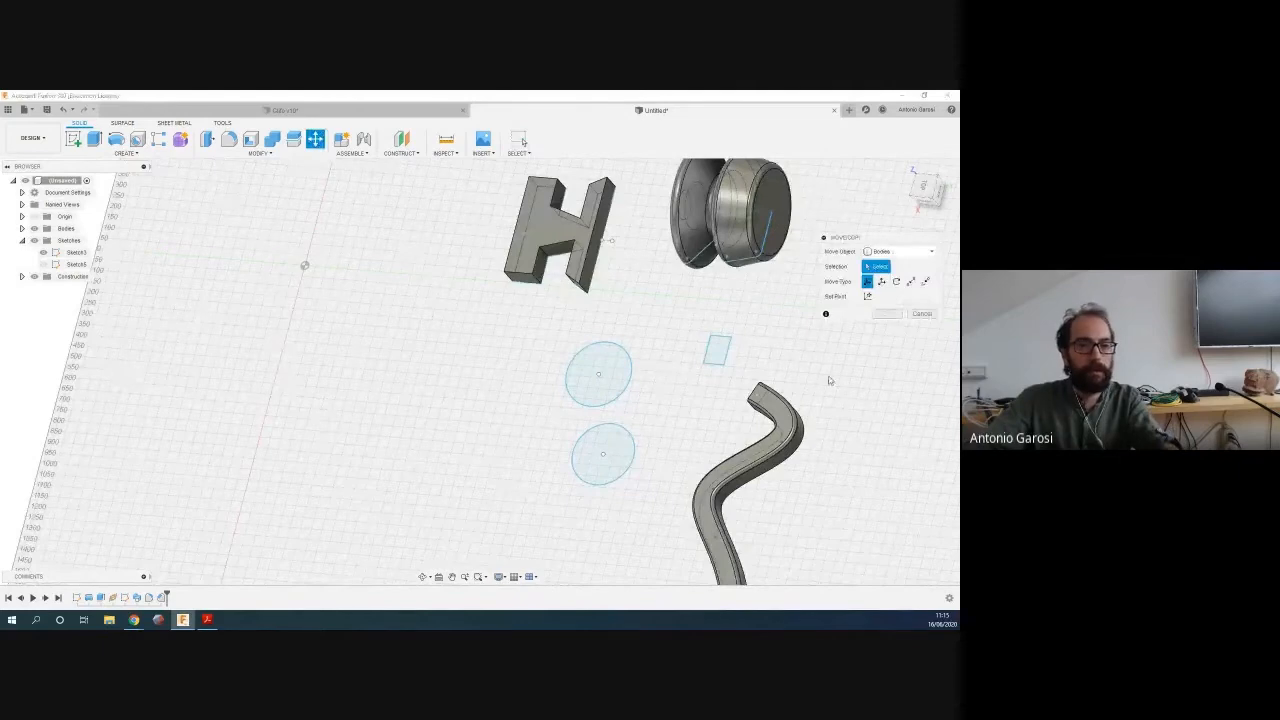
{"action": "left_click", "coordinate": [780, 408]}
{"action": "scroll", "coordinate": [755, 395], "scroll_direction": "down", "scroll_amount": 1}
{"action": "middle_click_drag", "start_coordinate": [760, 508], "coordinate": [672, 362], "text": "shift"}
{"action": "scroll", "coordinate": [688, 368], "scroll_direction": "up", "scroll_amount": 2}
{"action": "scroll", "coordinate": [686, 372], "scroll_direction": "up", "scroll_amount": 3}
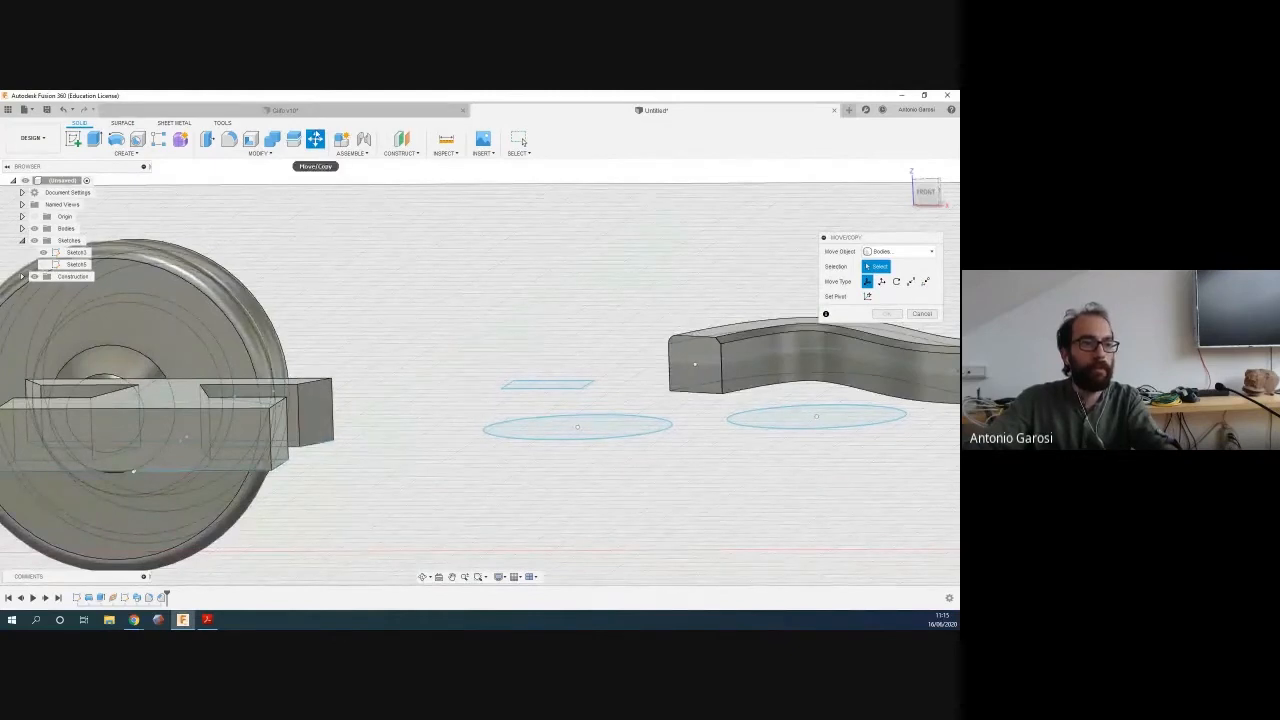
{"action": "left_click", "coordinate": [697, 361]}
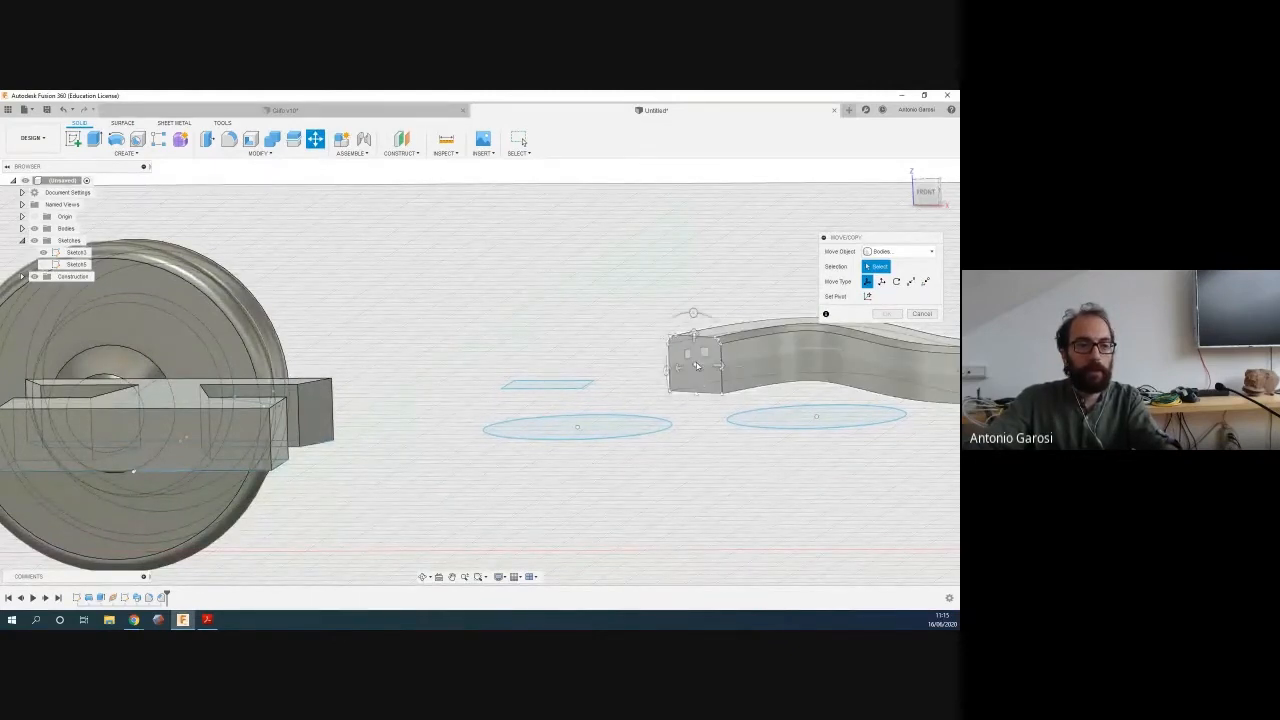
{"action": "left_click", "coordinate": [697, 366]}
{"action": "scroll", "coordinate": [380, 310], "scroll_direction": "up", "scroll_amount": 5}
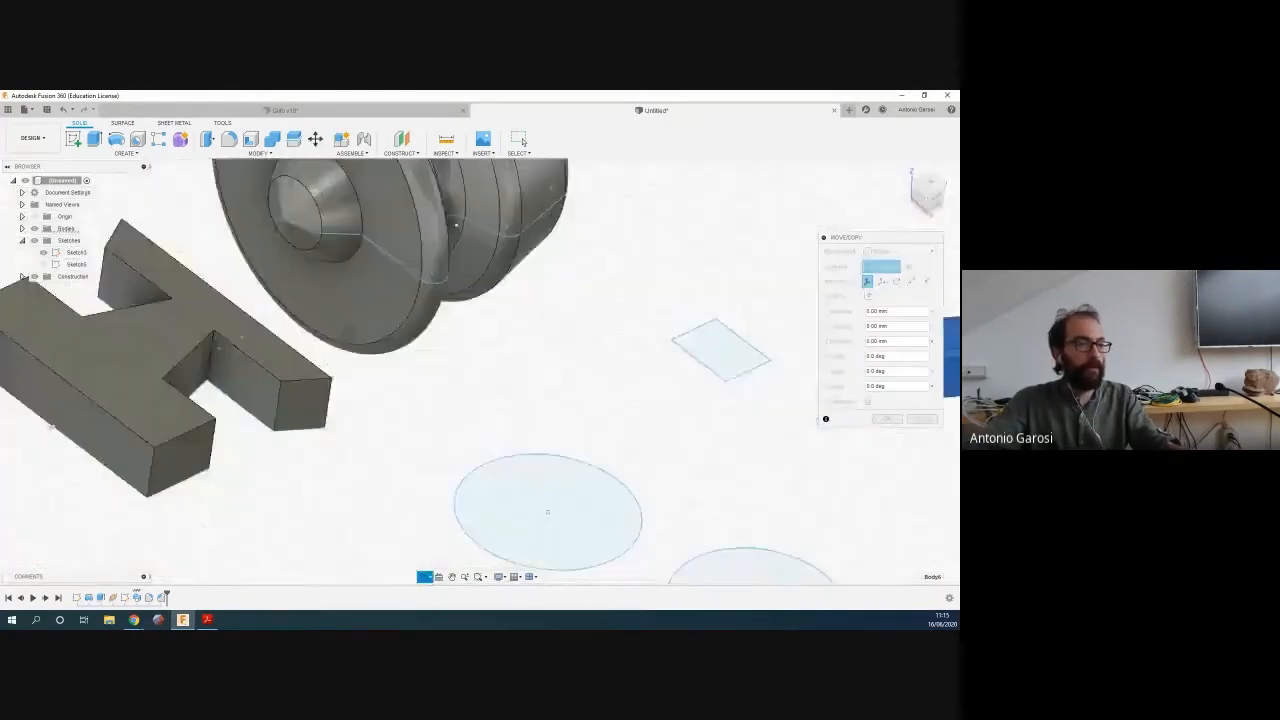
Try a point-to-point move of the swept body, from the wheel's flat face centre to the near end of the sweep path
{"action": "middle_click_drag", "start_coordinate": [522, 365], "coordinate": [209, 509]}
{"action": "middle_click_drag", "start_coordinate": [596, 361], "coordinate": [557, 374], "text": "shift"}
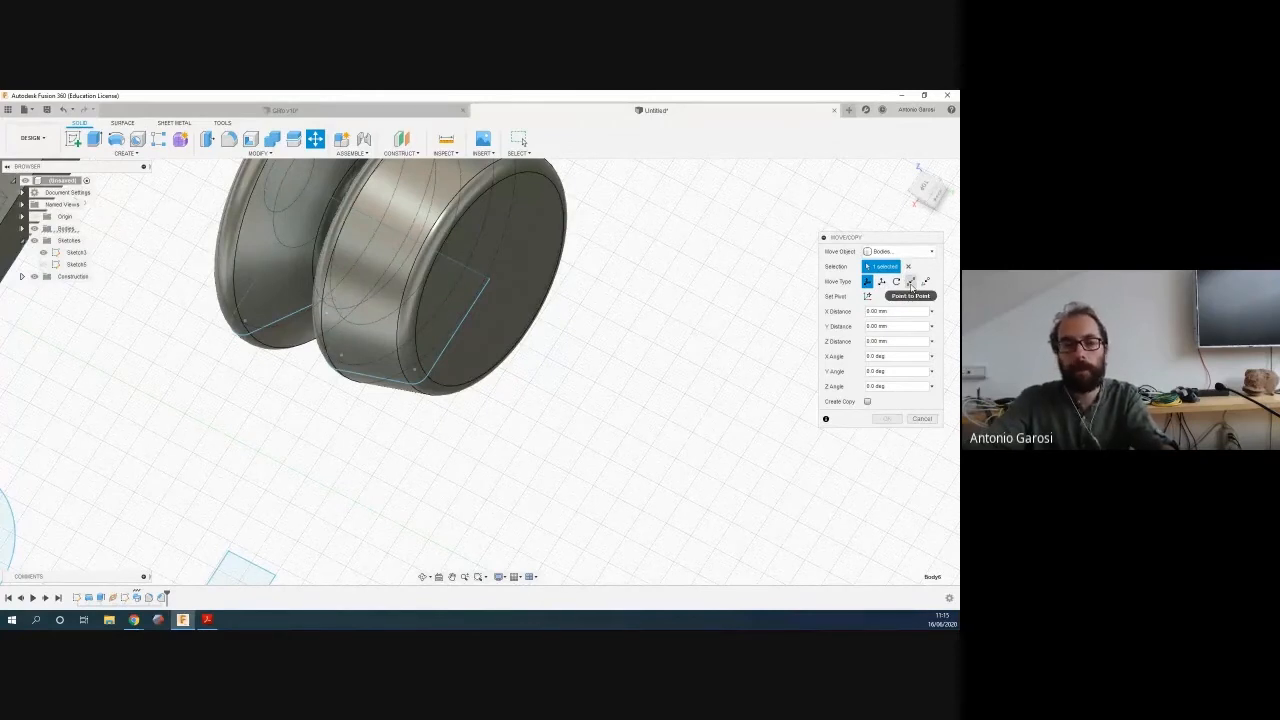
{"action": "left_click", "coordinate": [910, 282]}
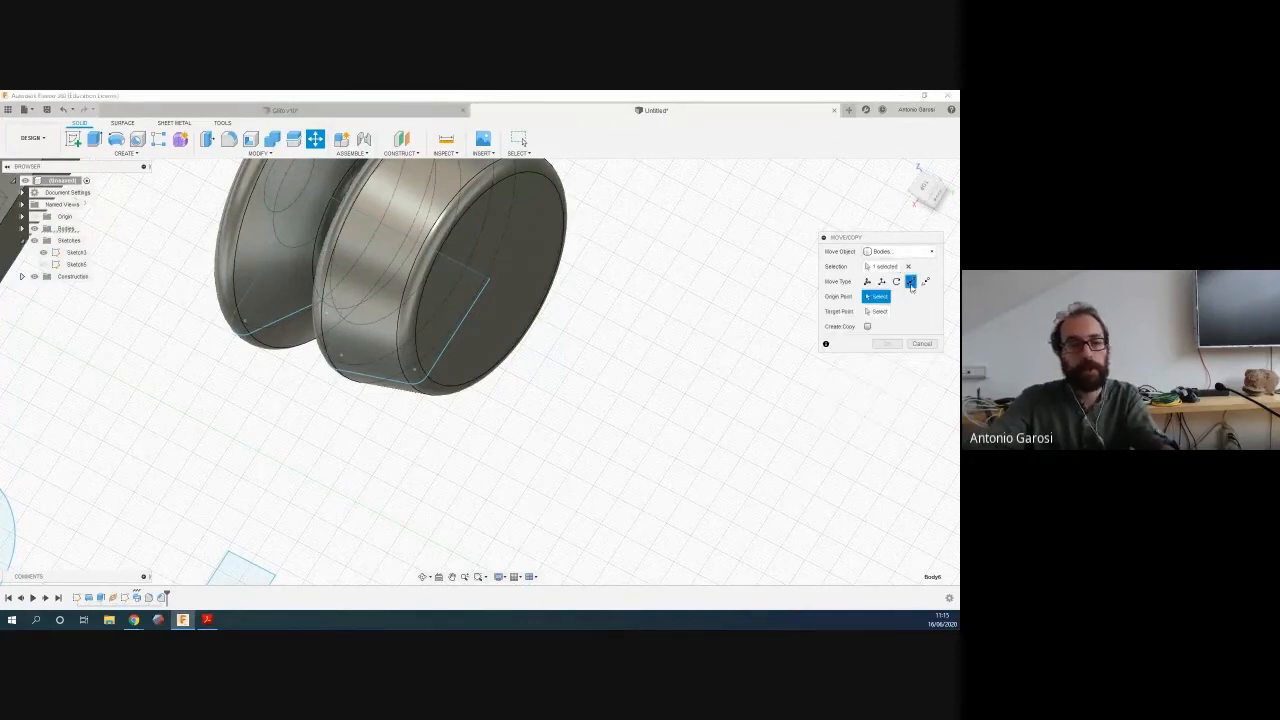
{"action": "left_click", "coordinate": [488, 282]}
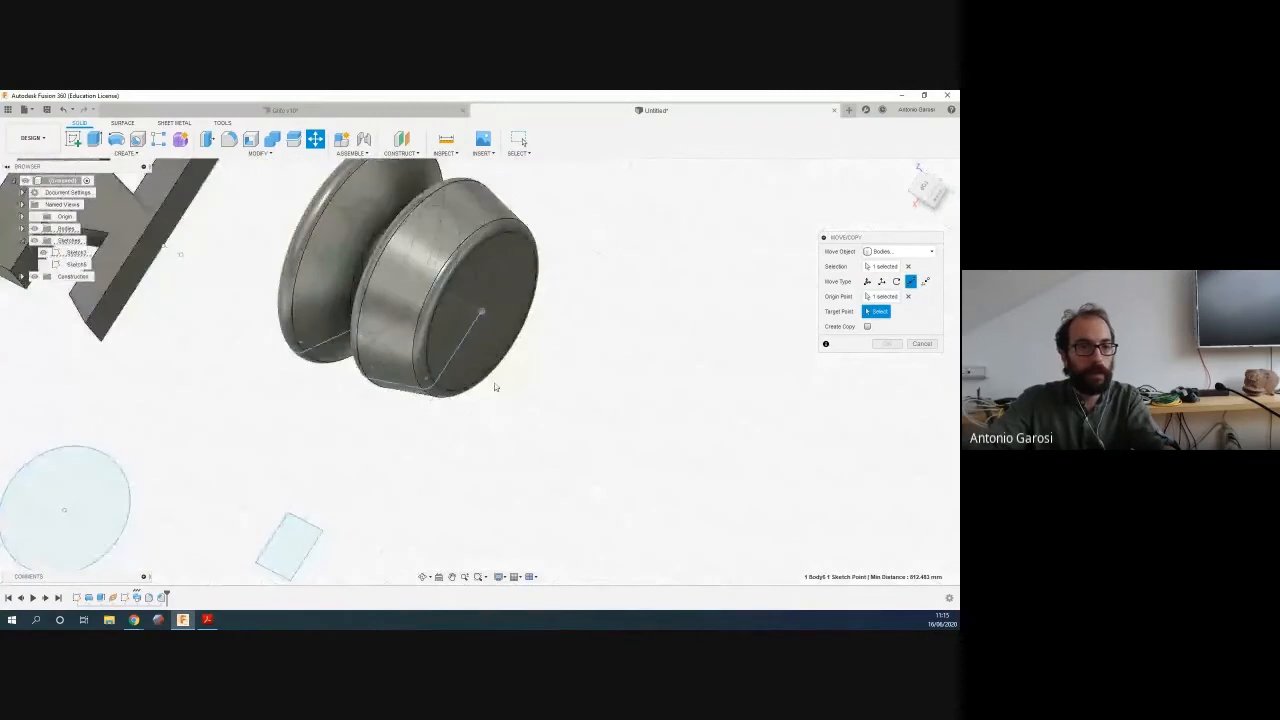
{"action": "scroll", "coordinate": [528, 431], "scroll_direction": "down", "scroll_amount": 3}
{"action": "mouse_move", "coordinate": [528, 431]}
{"action": "middle_mouse_down"}
{"action": "mouse_move", "coordinate": [456, 438]}
{"action": "mouse_move", "coordinate": [613, 309]}
{"action": "middle_mouse_up"}
{"action": "middle_click_drag", "start_coordinate": [418, 498], "coordinate": [480, 510], "text": "shift"}
{"action": "left_click", "coordinate": [414, 508]}
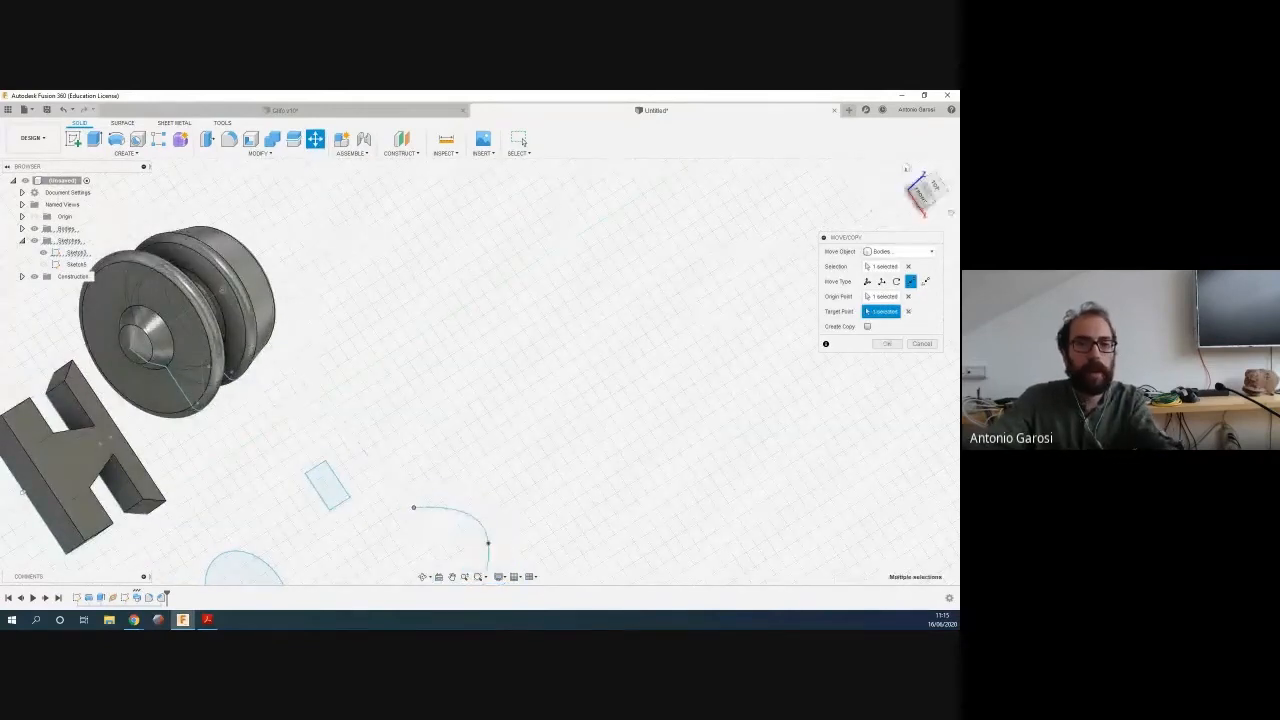
{"action": "left_click", "coordinate": [900, 258]}
{"action": "left_click", "coordinate": [900, 258]}
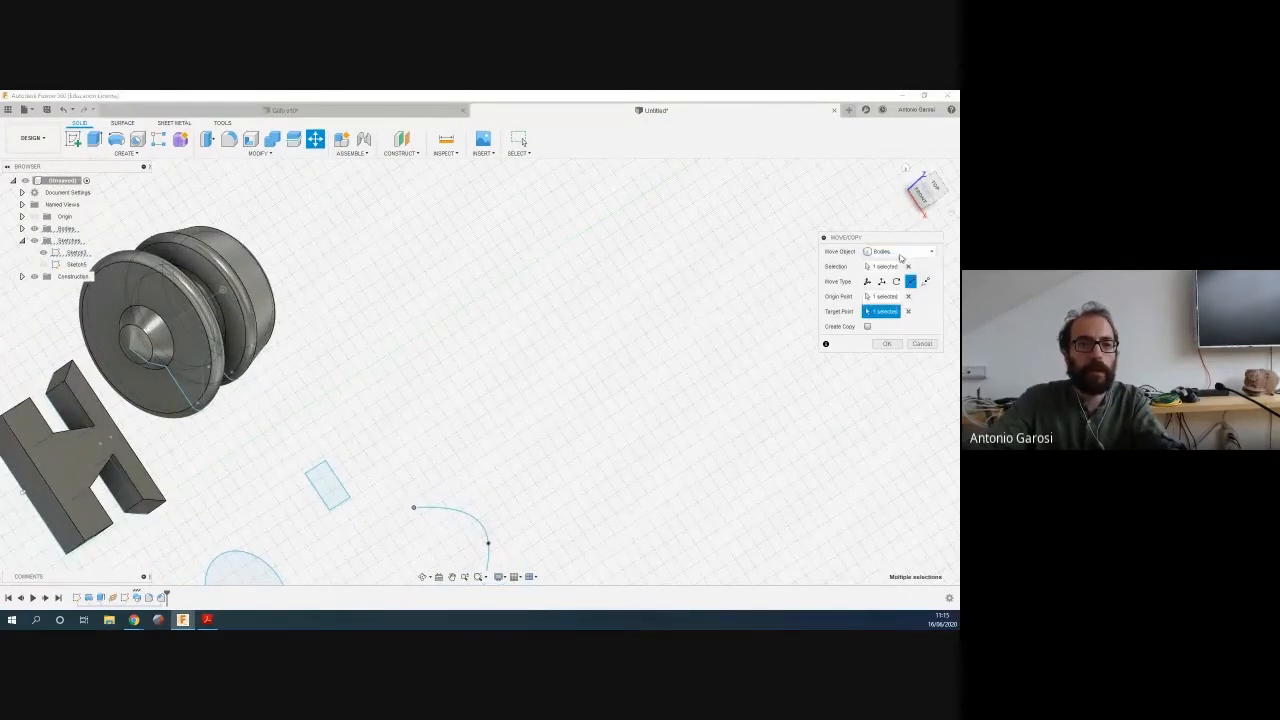
{"action": "left_click", "coordinate": [878, 267]}
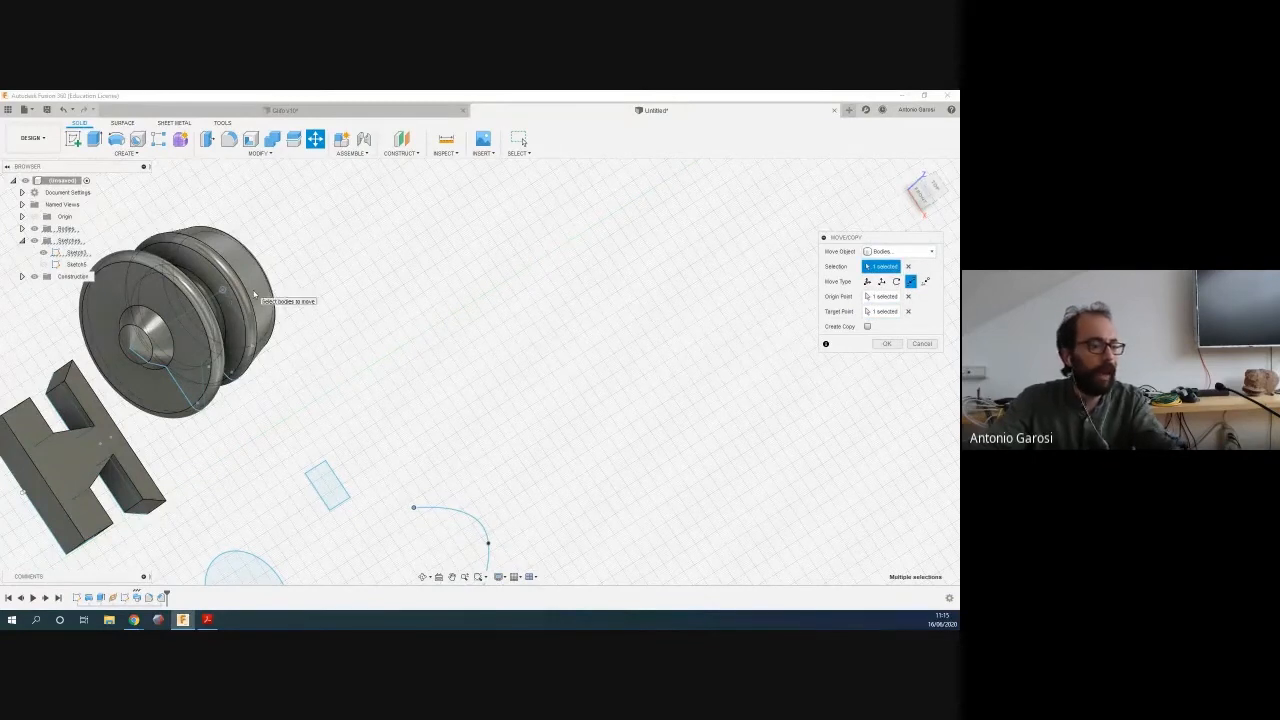
Replace the selection with the wheel-shaped body and move it point to point, from its flat face centre to the swept body's near end
{"action": "left_click", "coordinate": [908, 266]}
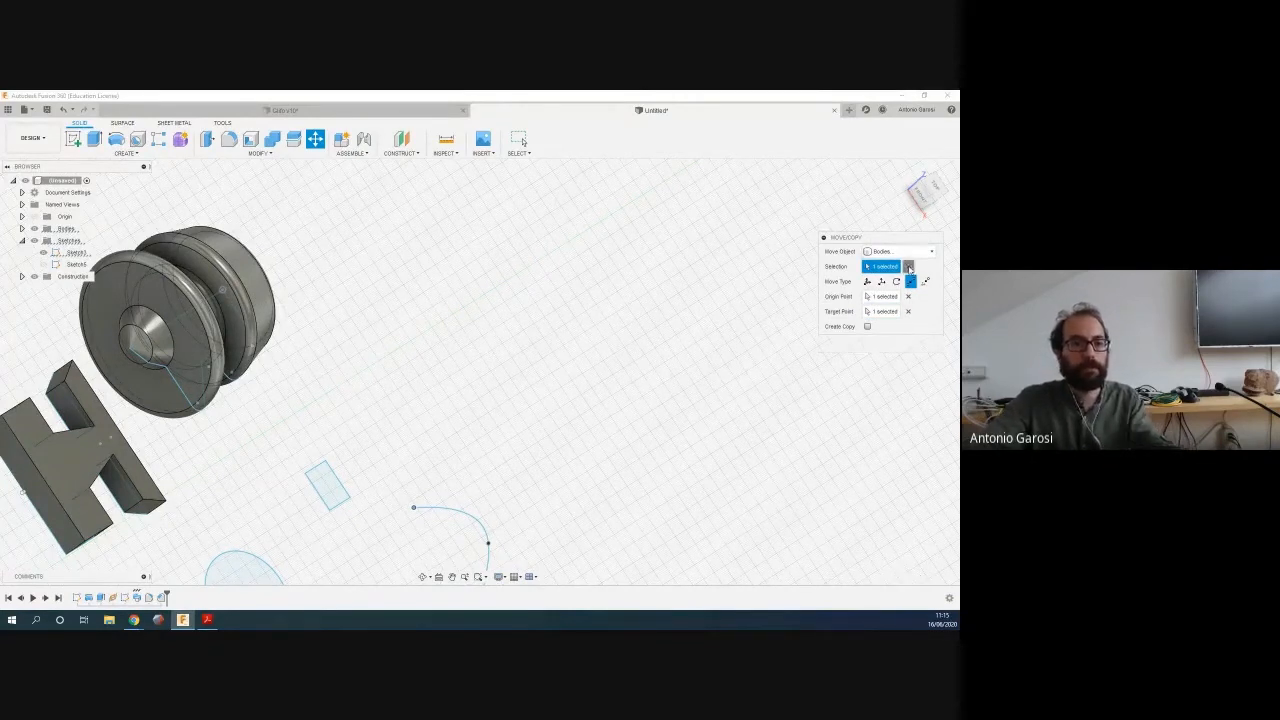
{"action": "left_click", "coordinate": [240, 274]}
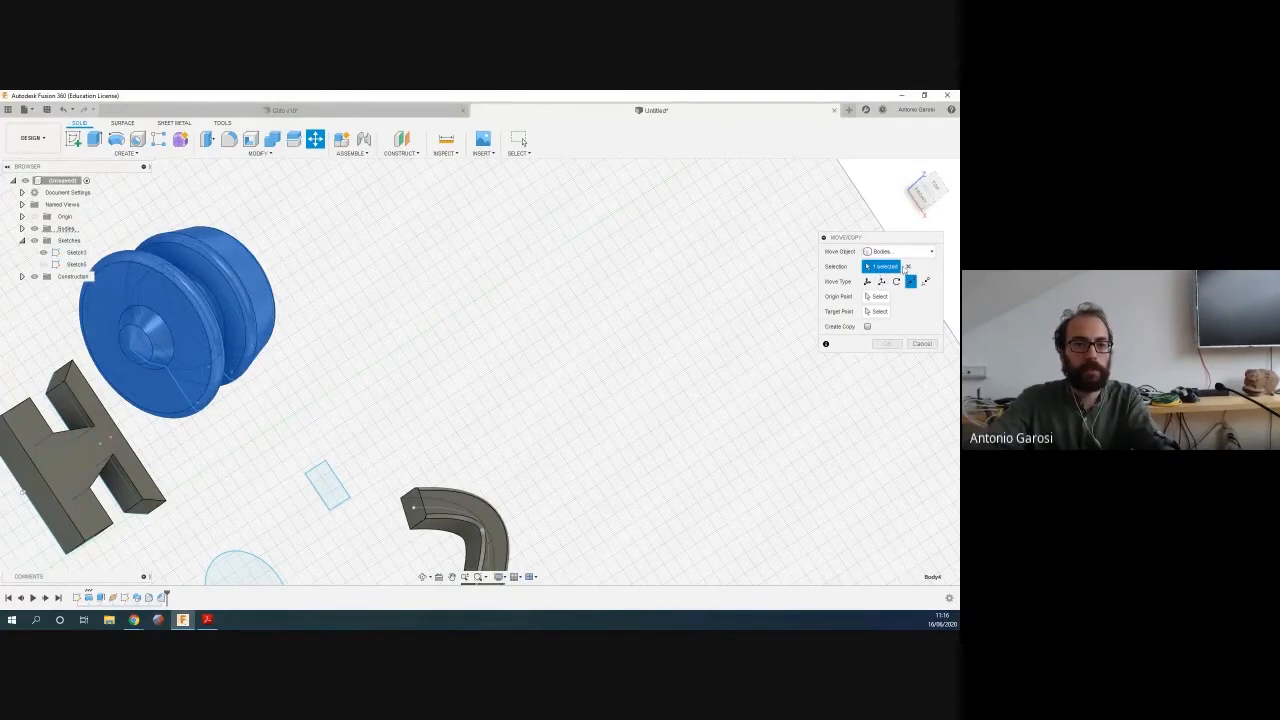
{"action": "left_click", "coordinate": [876, 297]}
{"action": "middle_click_drag", "start_coordinate": [393, 262], "coordinate": [358, 271], "text": "shift"}
{"action": "scroll", "coordinate": [350, 277], "scroll_direction": "up", "scroll_amount": 5}
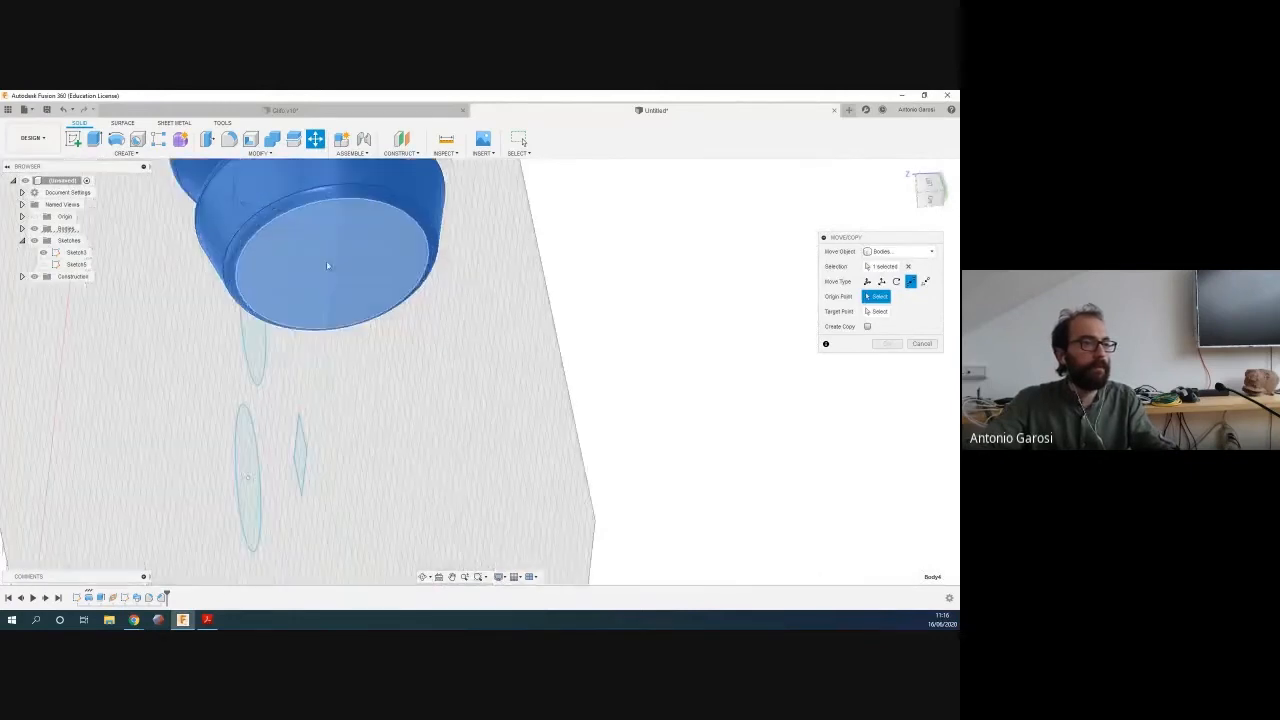
{"action": "left_click", "coordinate": [334, 266]}
{"action": "scroll", "coordinate": [341, 398], "scroll_direction": "down", "scroll_amount": 4}
{"action": "middle_click_drag", "start_coordinate": [341, 398], "coordinate": [430, 507], "text": "shift"}
{"action": "left_click", "coordinate": [430, 508]}
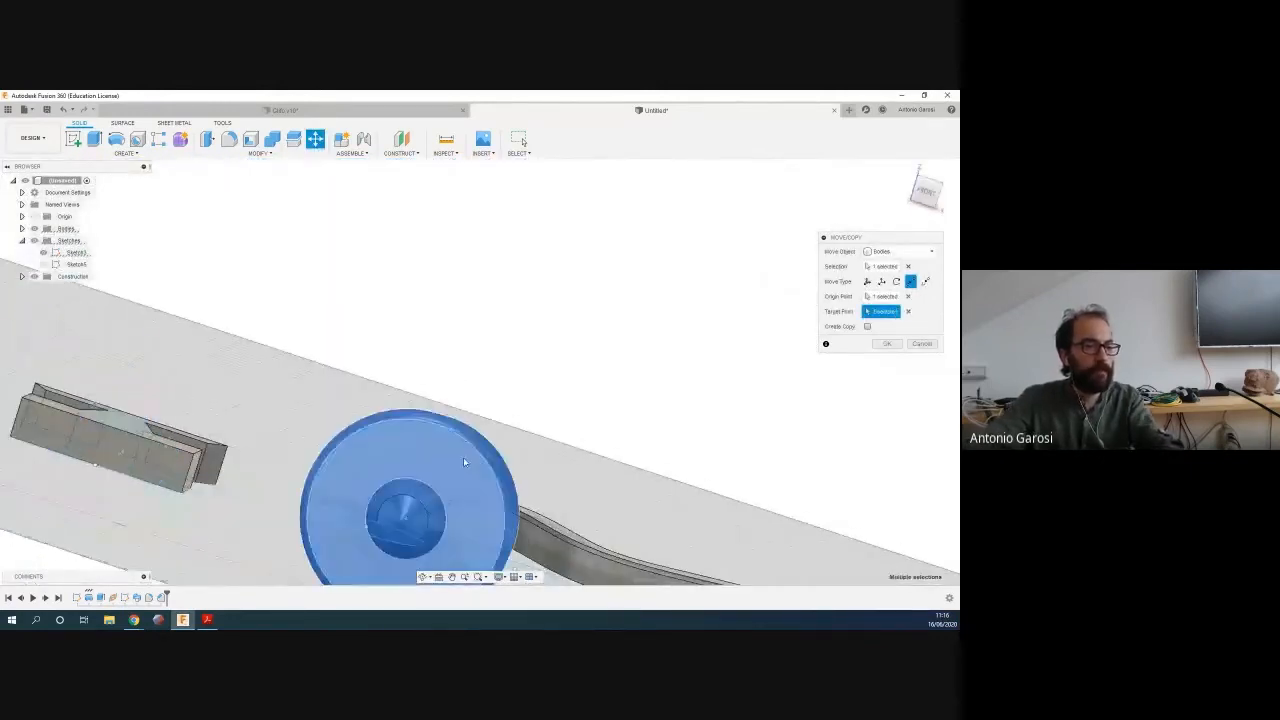
{"action": "scroll", "coordinate": [472, 460], "scroll_direction": "up", "scroll_amount": 3}
{"action": "scroll", "coordinate": [600, 478], "scroll_direction": "down", "scroll_amount": 4}
{"action": "mouse_move", "coordinate": [620, 483]}
{"action": "middle_mouse_down", "text": "shift"}
{"action": "mouse_move", "coordinate": [500, 506]}
{"action": "mouse_move", "coordinate": [540, 515]}
{"action": "middle_mouse_up", "text": "shift"}
{"action": "left_click", "coordinate": [884, 345]}
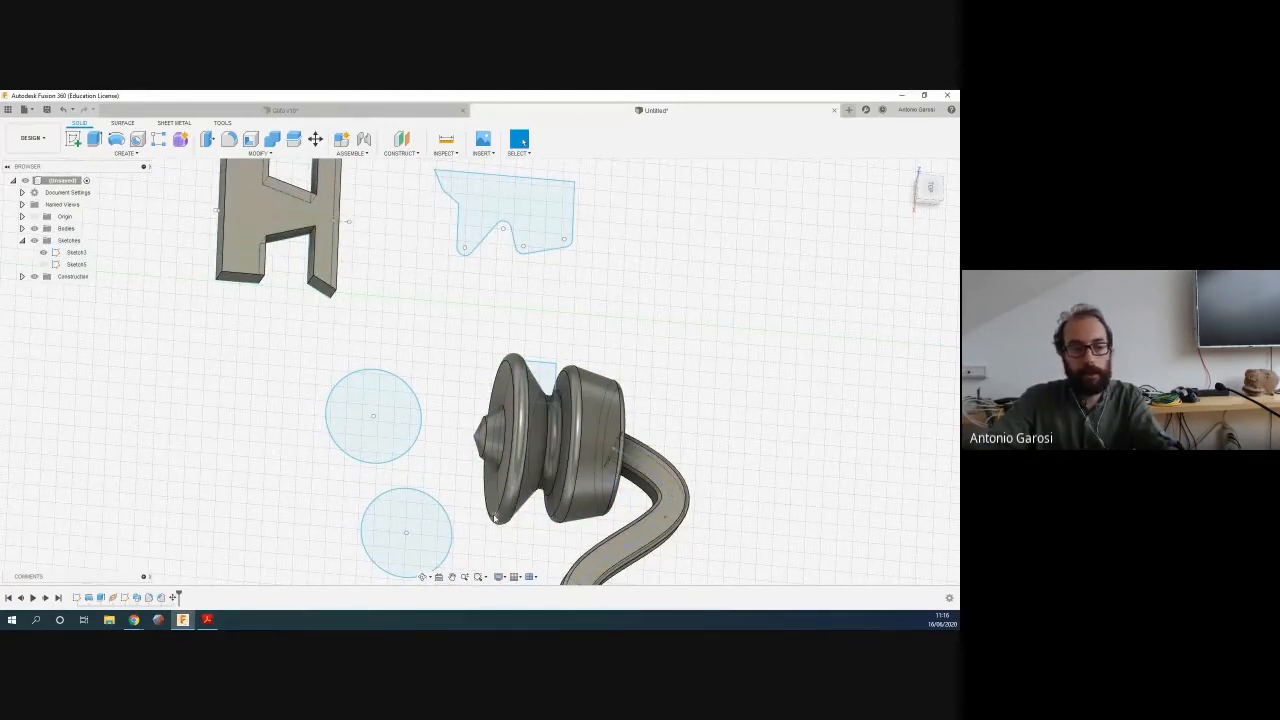
Expand the list of bodies and switch the visibility of Body6 off and on to identify it
{"action": "left_click", "coordinate": [22, 228]}
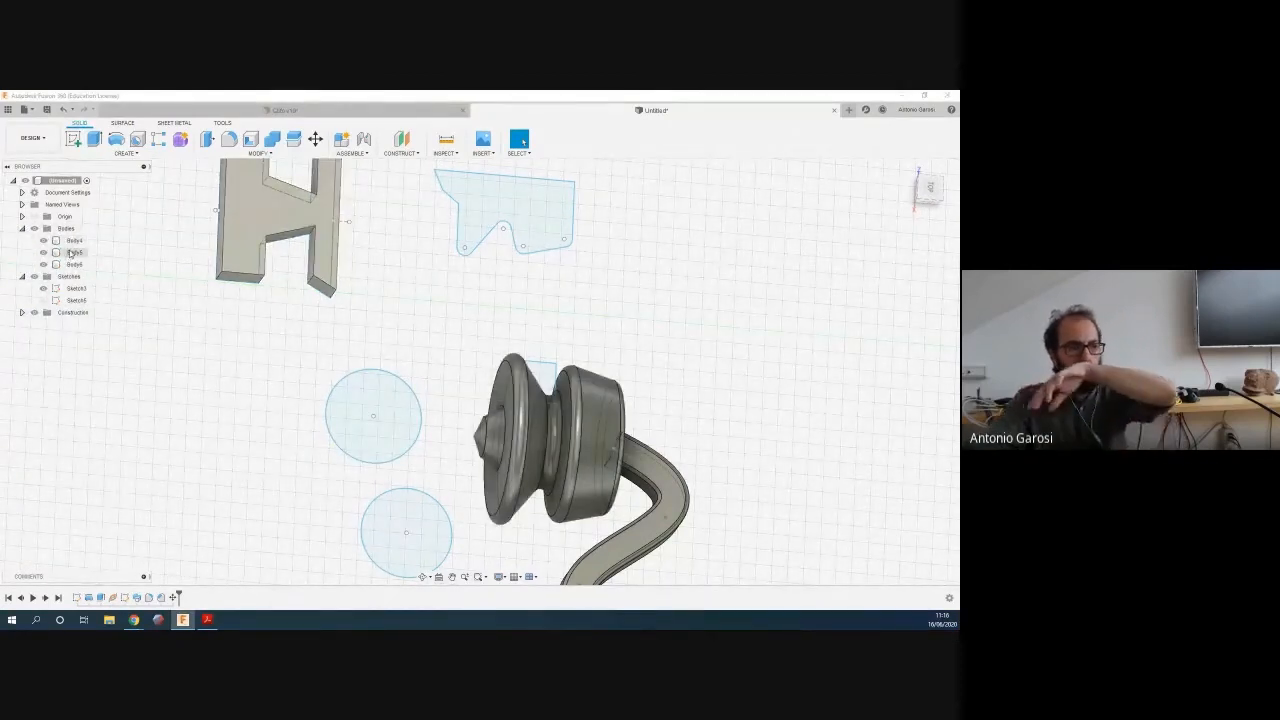
{"action": "left_click", "coordinate": [43, 264]}
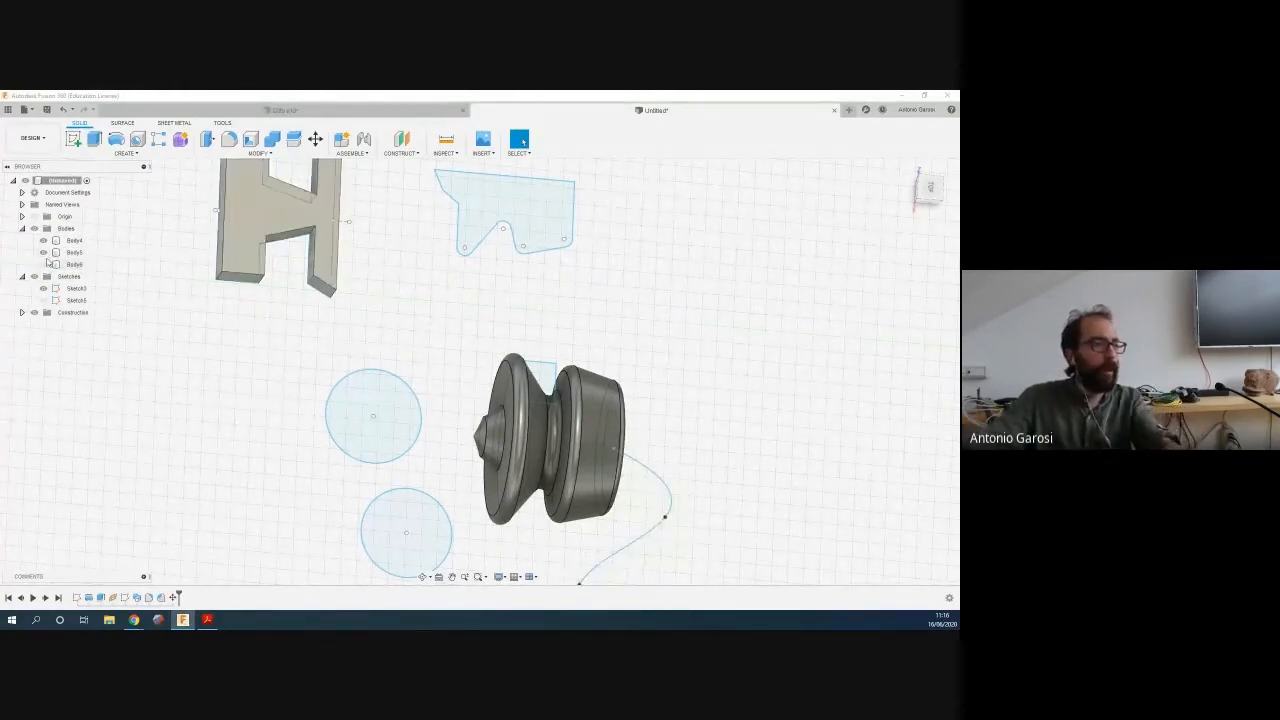
{"action": "left_click", "coordinate": [43, 264]}
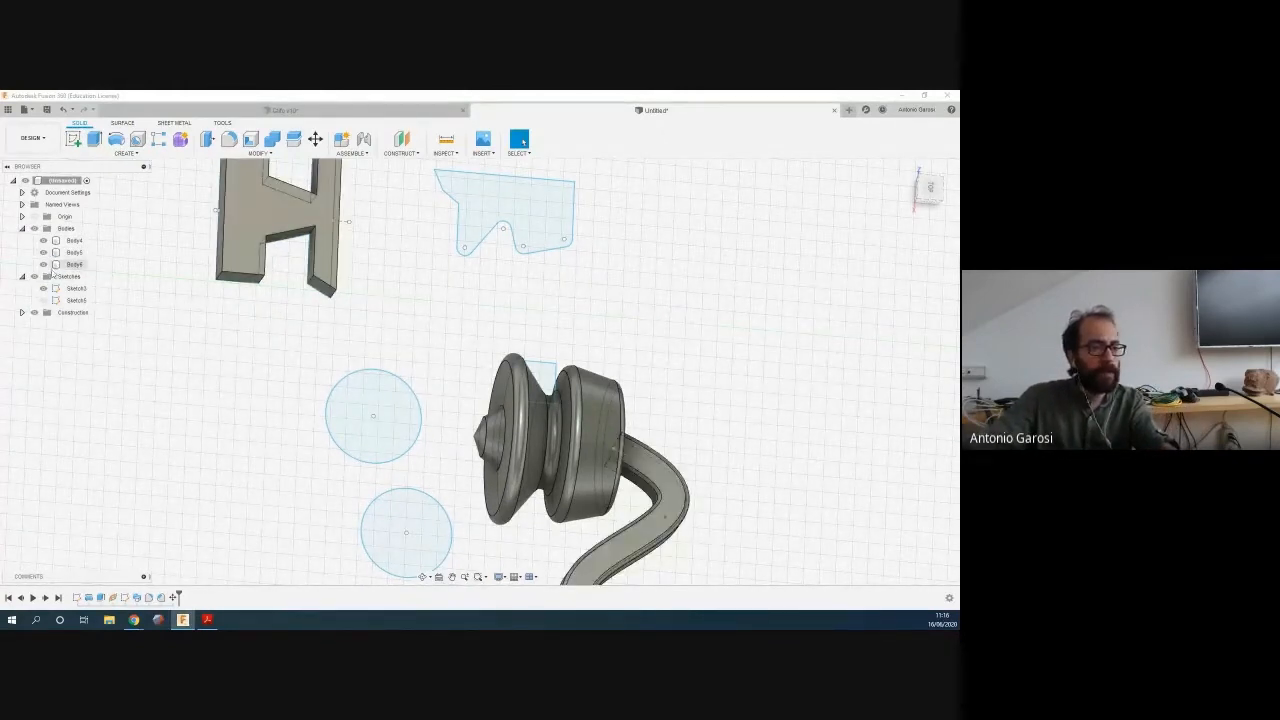
Combine the wheel-shaped body as target with the swept S-shaped body as tool, using the Join operation
{"action": "left_click", "coordinate": [272, 138]}
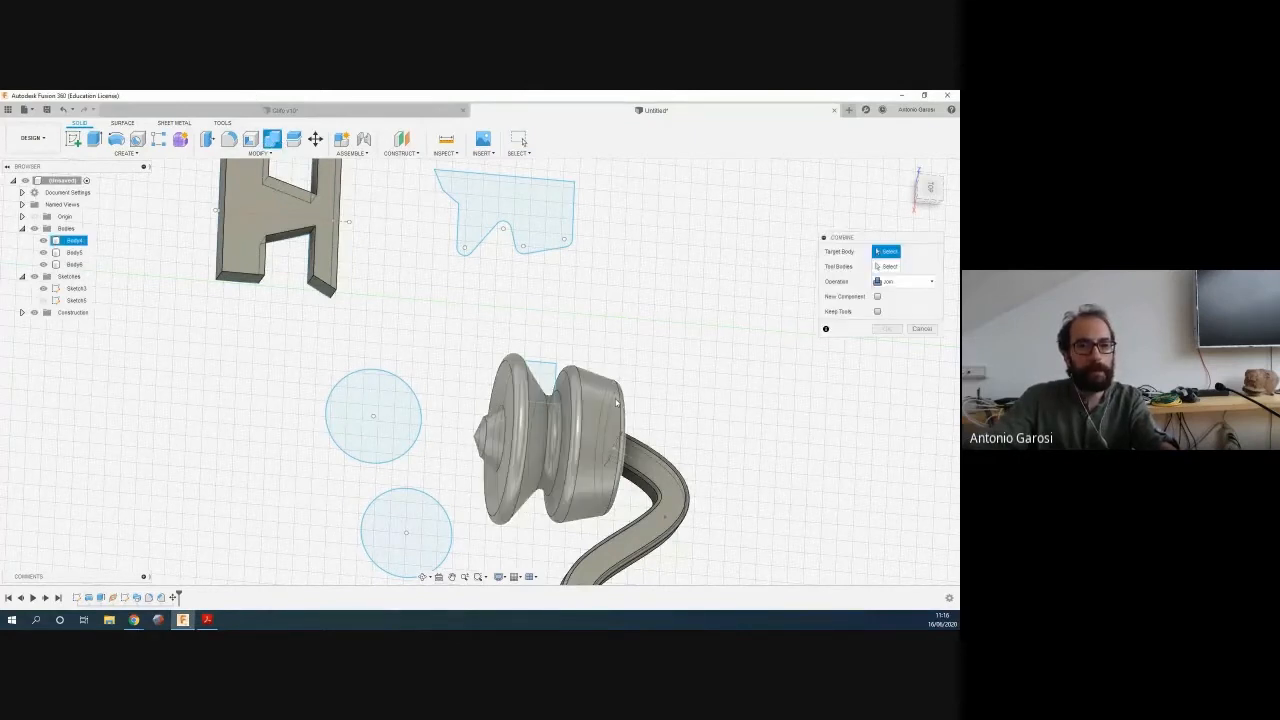
{"action": "left_click", "coordinate": [617, 403]}
{"action": "left_click", "coordinate": [663, 467]}
{"action": "left_click", "coordinate": [885, 281]}
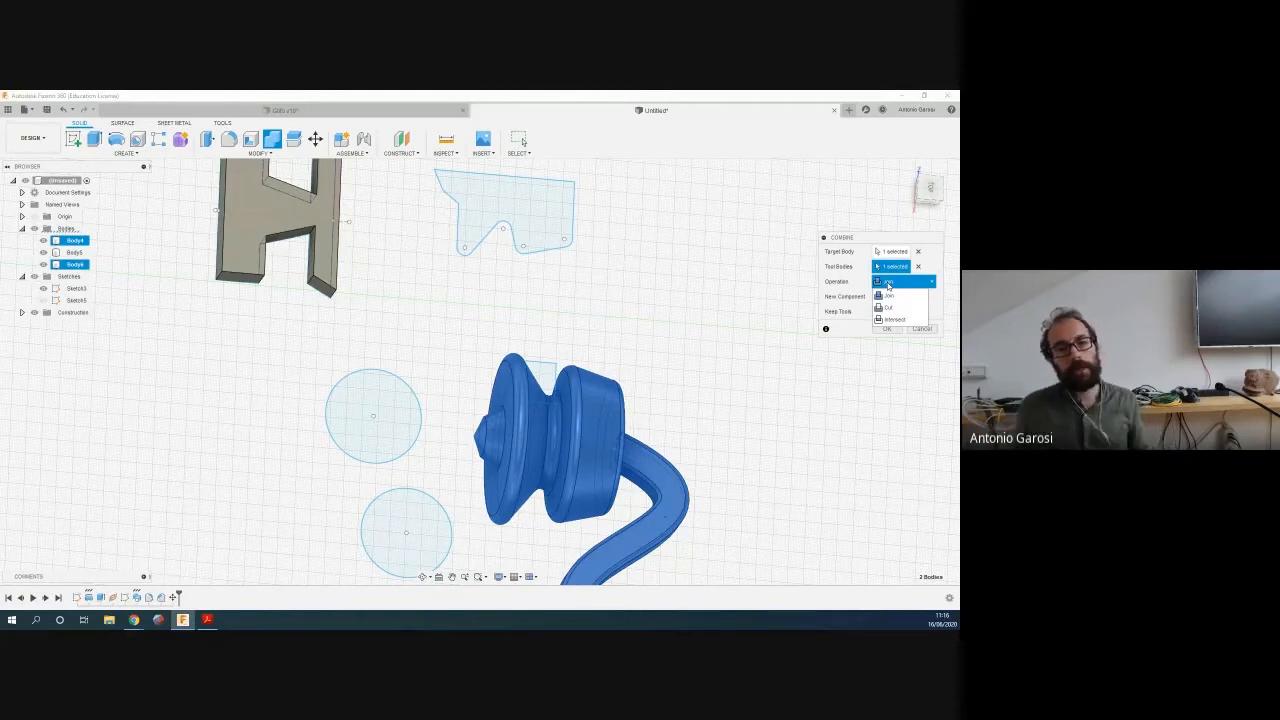
{"action": "left_click", "coordinate": [887, 285]}
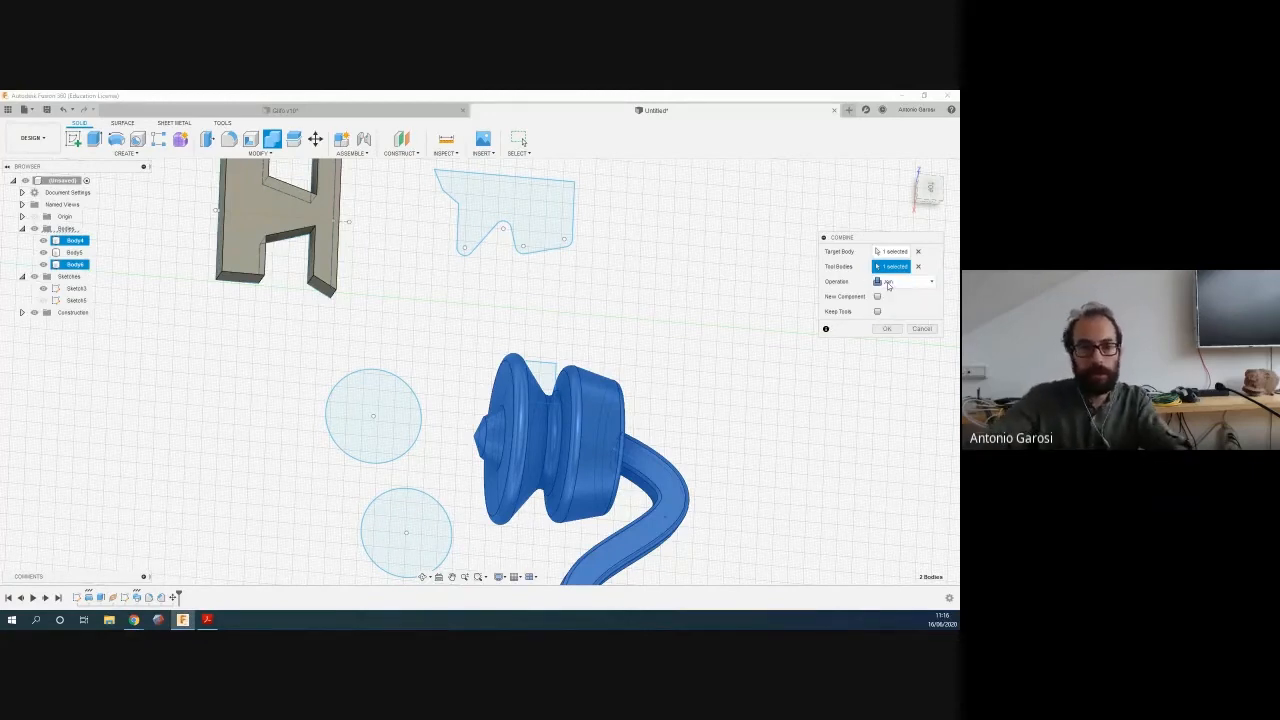
{"action": "left_click", "coordinate": [889, 333]}
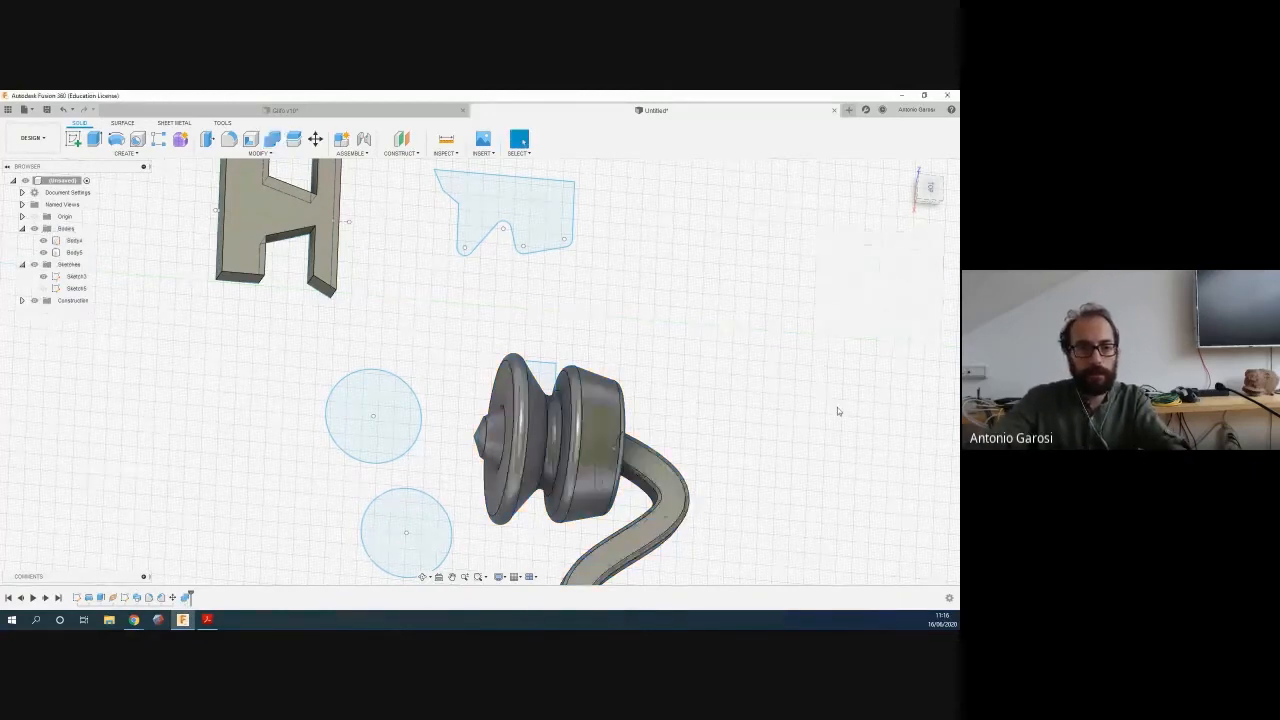
Examine the joined wheel and swept body up close, and toggle the visibility of the remaining bodies to identify them
{"action": "mouse_move", "coordinate": [423, 414]}
{"action": "middle_mouse_down", "text": "shift"}
{"action": "mouse_move", "coordinate": [491, 337]}
{"action": "mouse_move", "coordinate": [465, 355]}
{"action": "mouse_move", "coordinate": [348, 343]}
{"action": "mouse_move", "coordinate": [383, 366]}
{"action": "mouse_move", "coordinate": [500, 370]}
{"action": "middle_mouse_up", "text": "shift"}
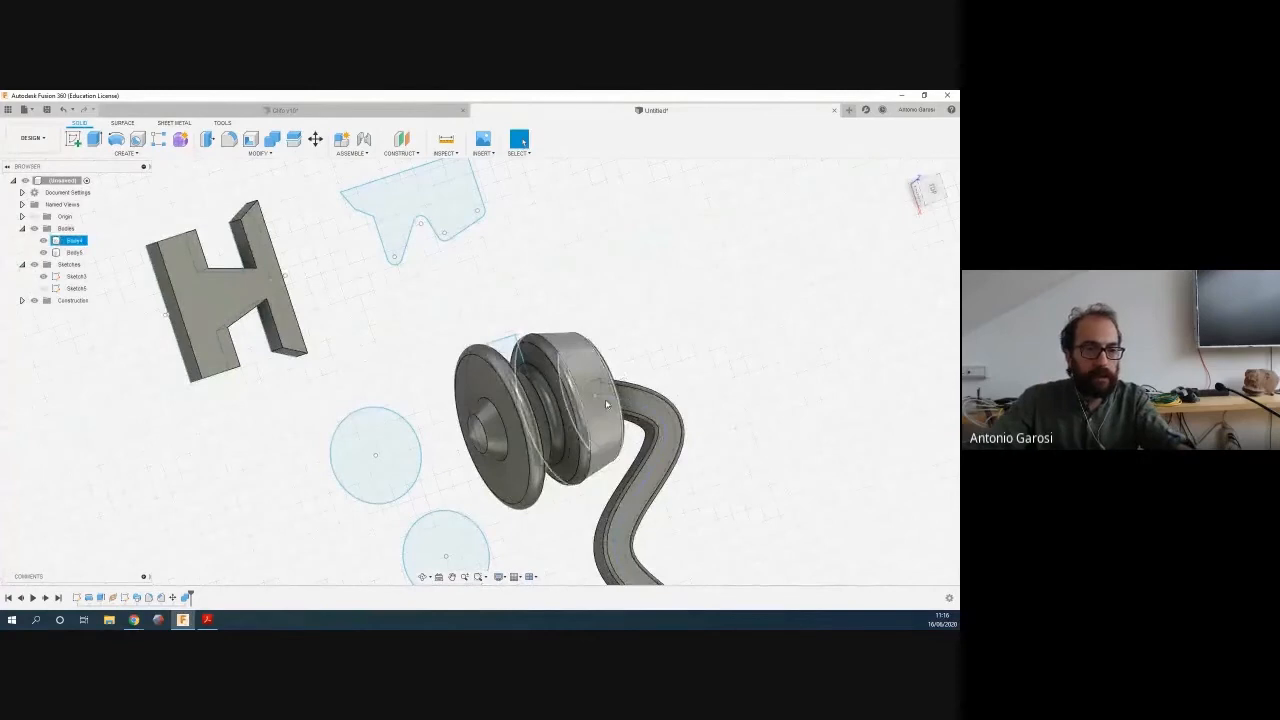
{"action": "scroll", "coordinate": [605, 399], "scroll_direction": "up", "scroll_amount": 5}
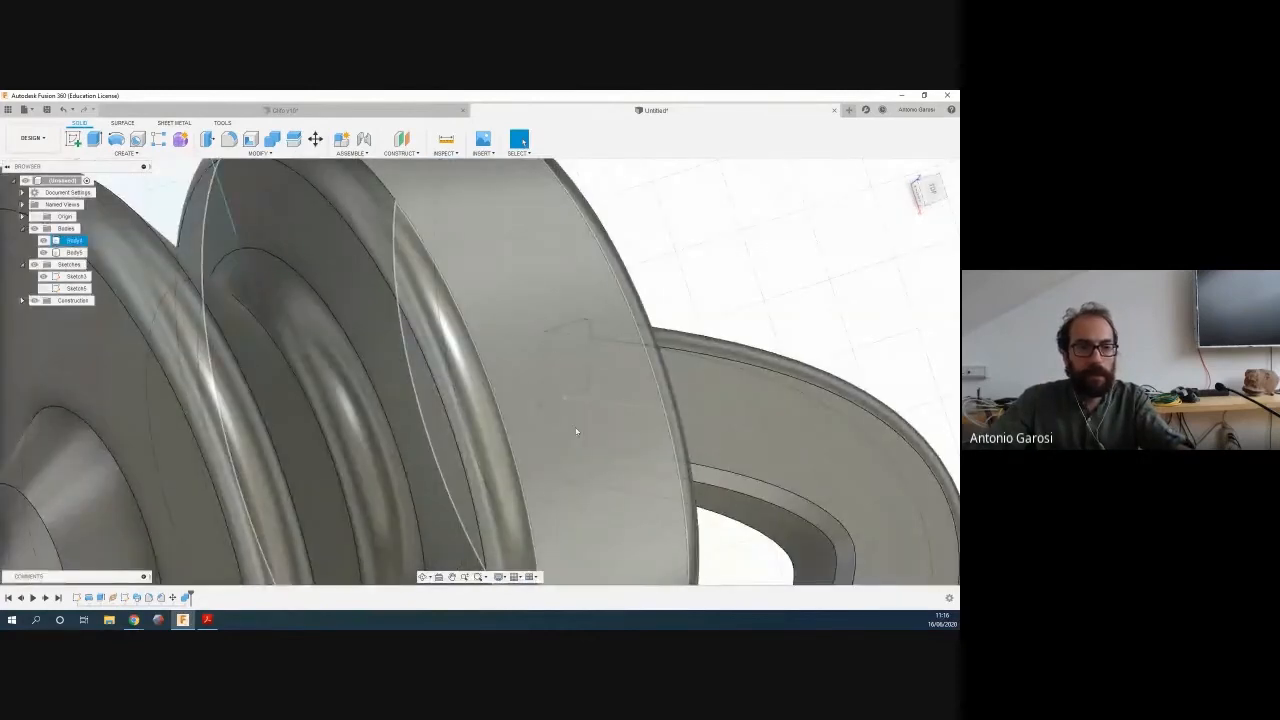
{"action": "scroll", "coordinate": [554, 405], "scroll_direction": "down", "scroll_amount": 6}
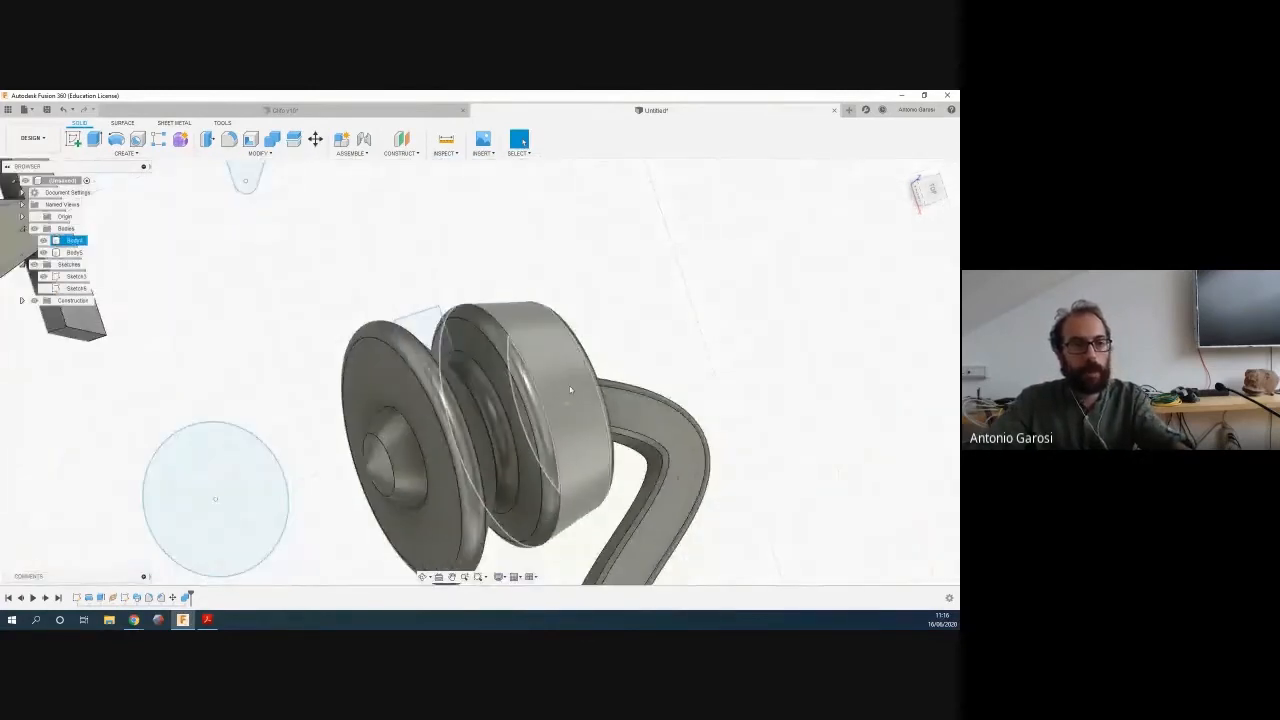
{"action": "mouse_move", "coordinate": [712, 389]}
{"action": "middle_mouse_down", "text": "shift"}
{"action": "mouse_move", "coordinate": [689, 374]}
{"action": "mouse_move", "coordinate": [687, 394]}
{"action": "middle_mouse_up", "text": "shift"}
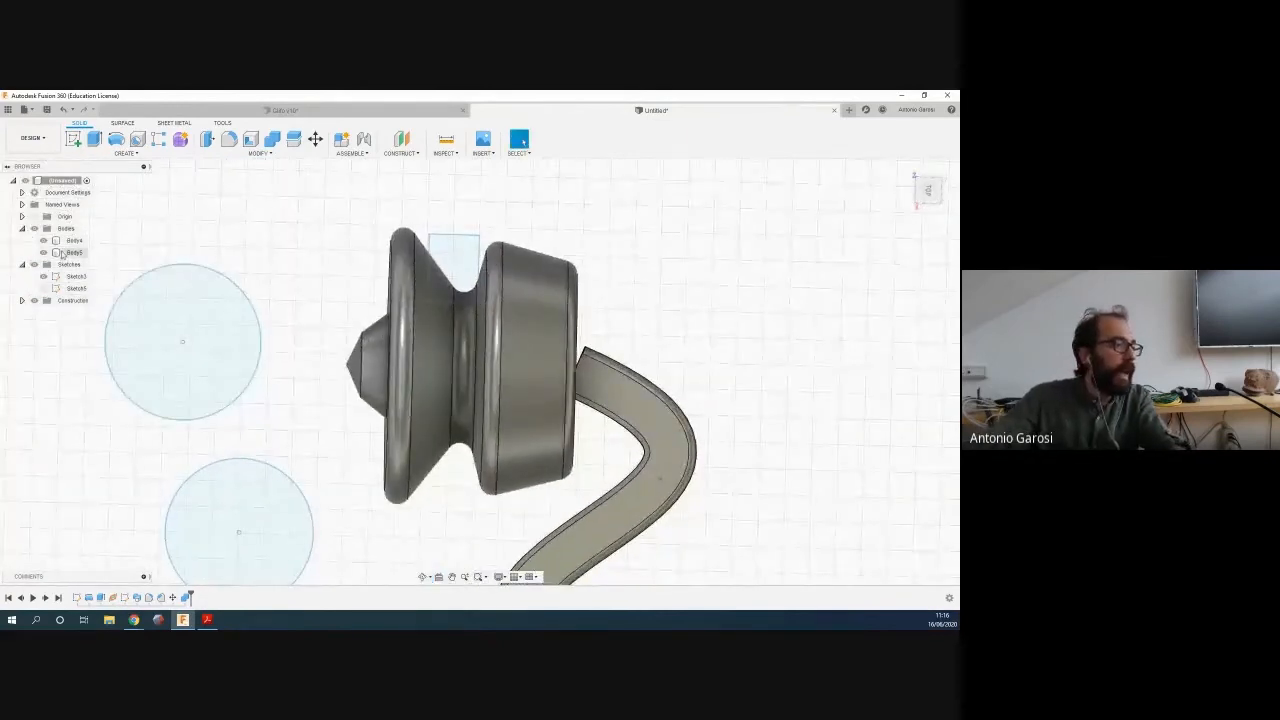
{"action": "left_click", "coordinate": [43, 253]}
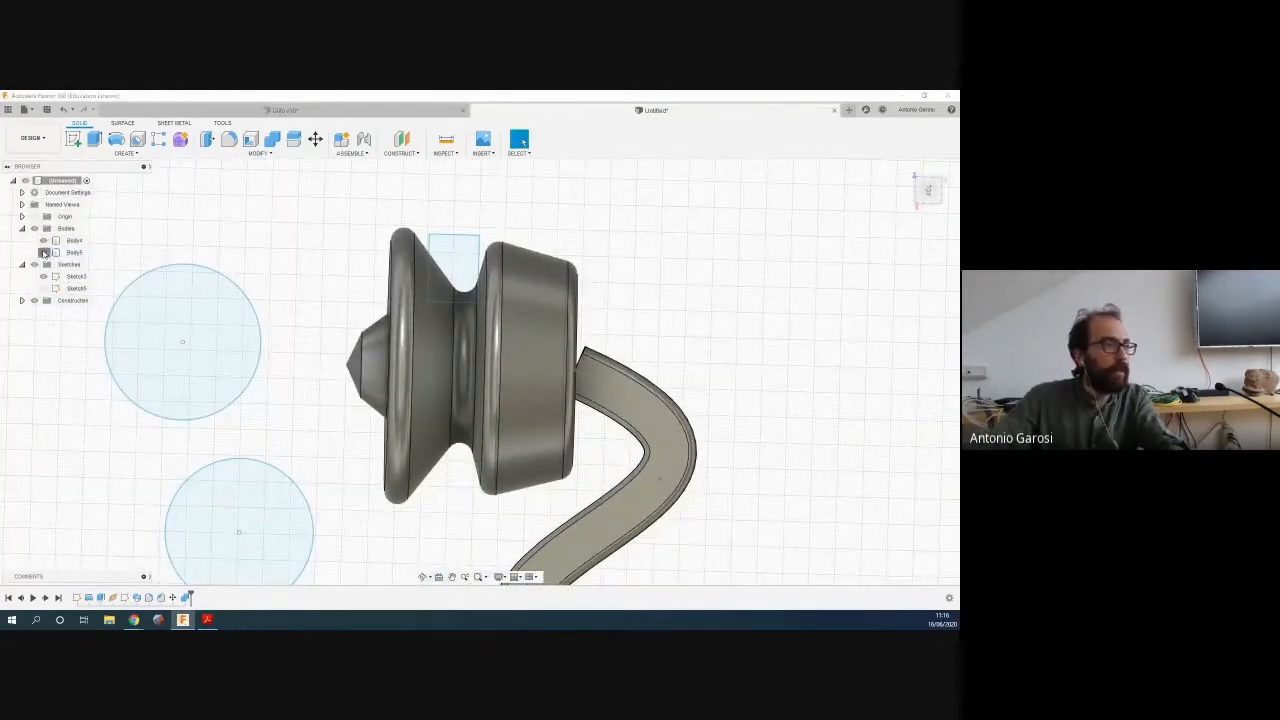
{"action": "left_click", "coordinate": [43, 241]}
{"action": "left_click", "coordinate": [43, 241]}
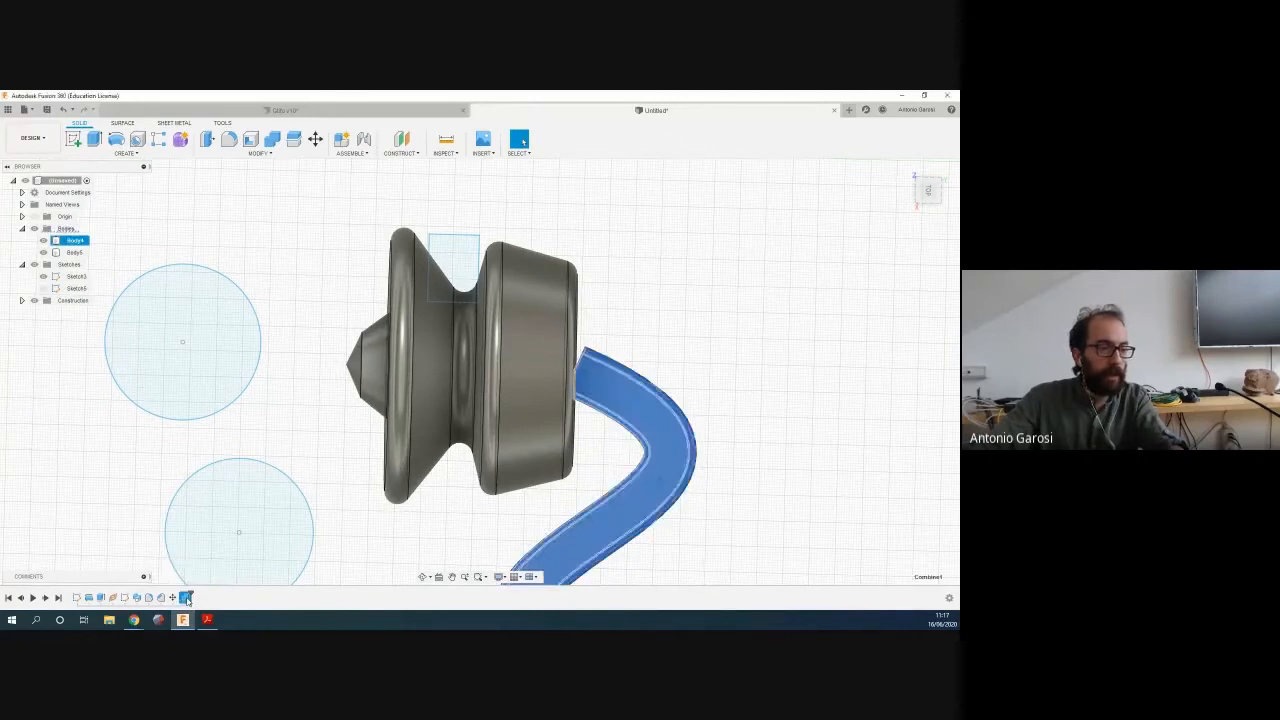
Edit the combine feature to use the Cut operation, subtracting the swept body from the wheel-shaped body
{"action": "double_click", "coordinate": [187, 597]}
{"action": "left_click", "coordinate": [907, 285]}
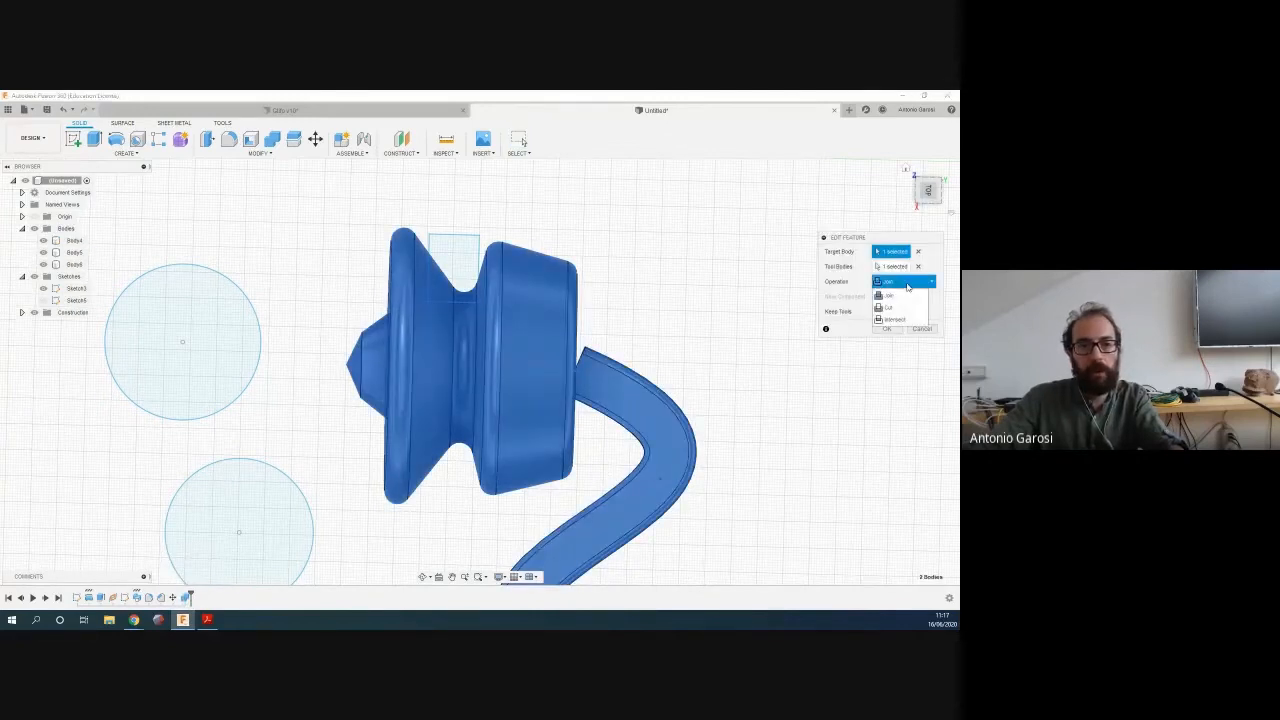
{"action": "left_click", "coordinate": [907, 307]}
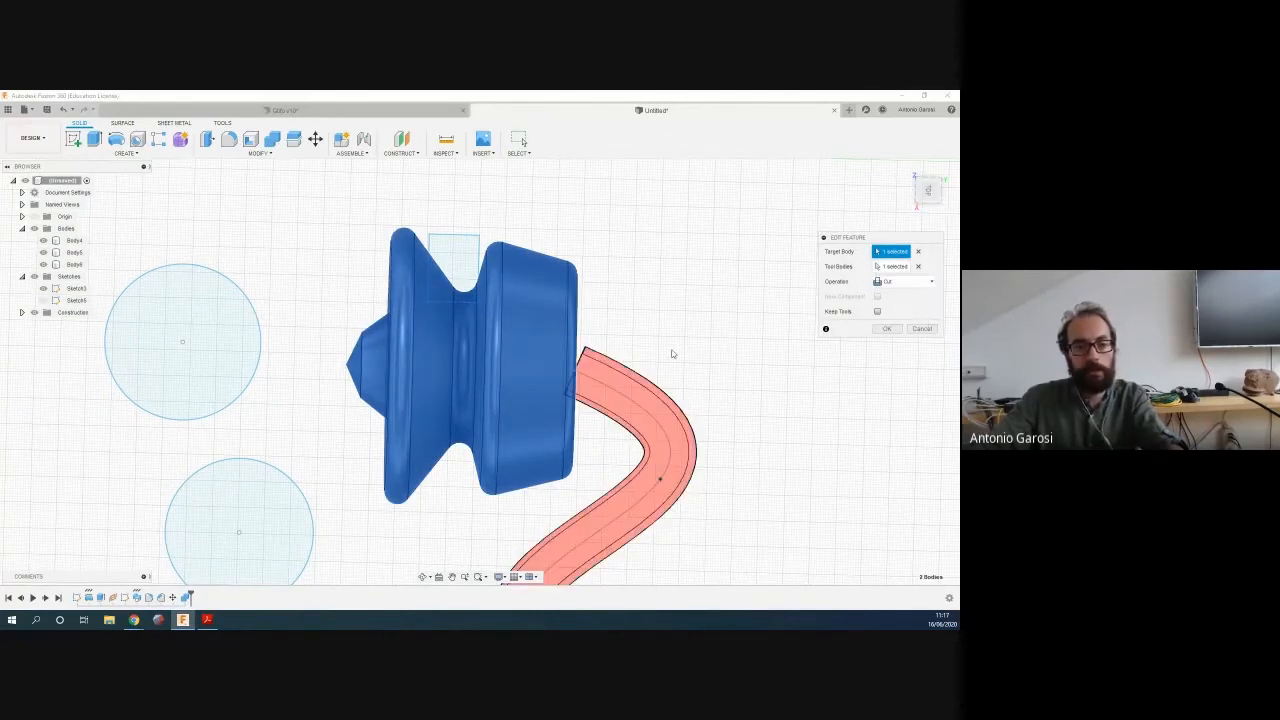
{"action": "middle_click_drag", "start_coordinate": [717, 360], "coordinate": [748, 354], "text": "shift"}
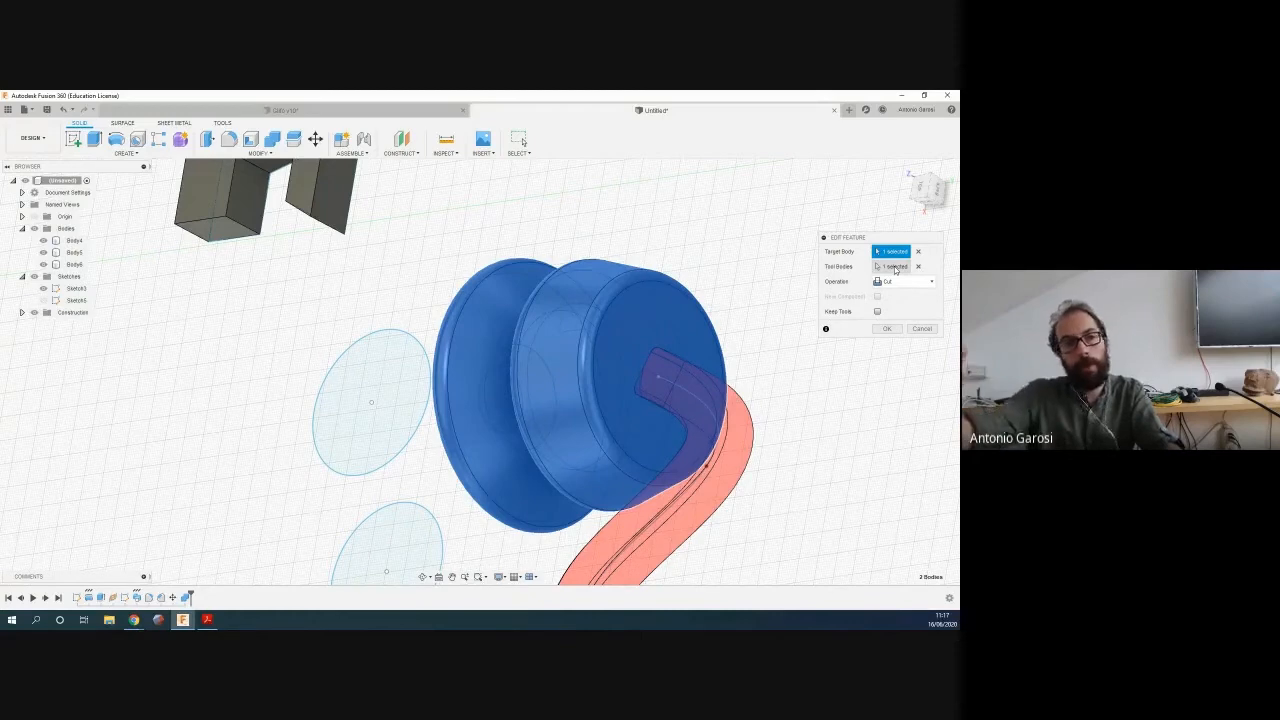
{"action": "left_click", "coordinate": [885, 329]}
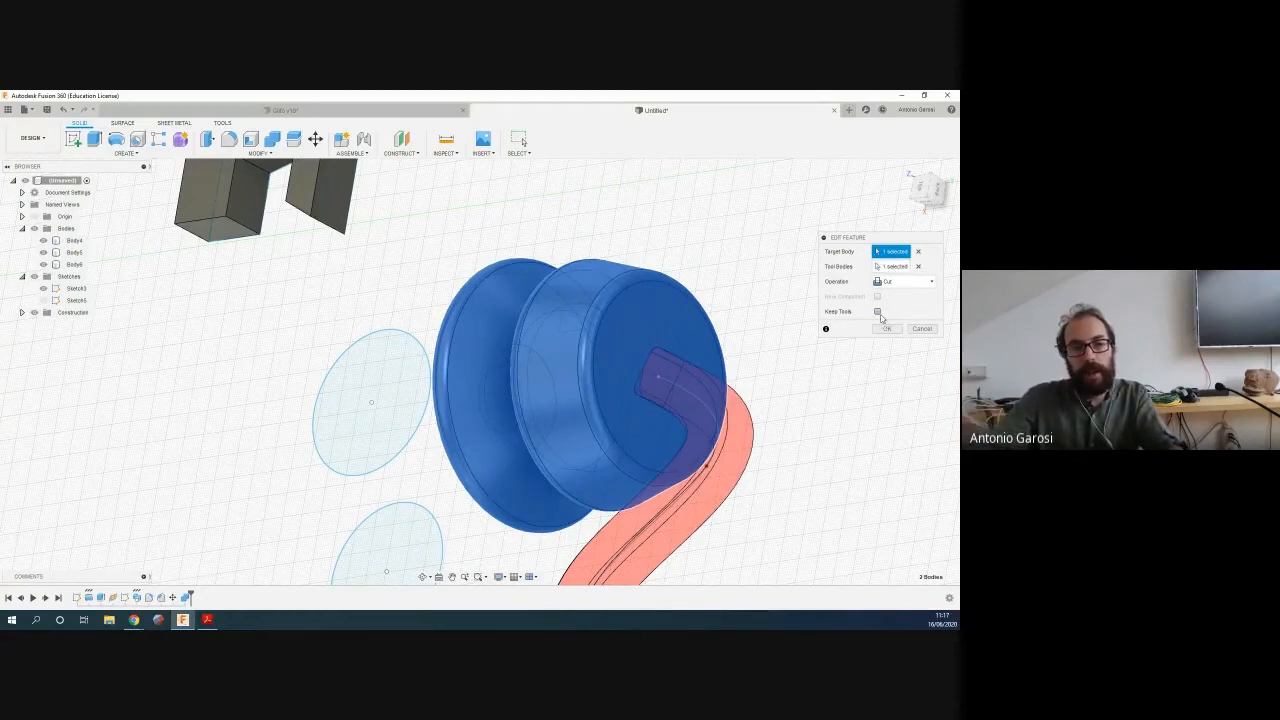
Examine the recess cut into the wheel's flat face, and view the wheel together with the surrounding bodies and sketches
{"action": "middle_click_drag", "start_coordinate": [760, 360], "coordinate": [714, 403], "text": "shift"}
{"action": "scroll", "coordinate": [652, 375], "scroll_direction": "up", "scroll_amount": 5}
{"action": "scroll", "coordinate": [673, 447], "scroll_direction": "down", "scroll_amount": 8}
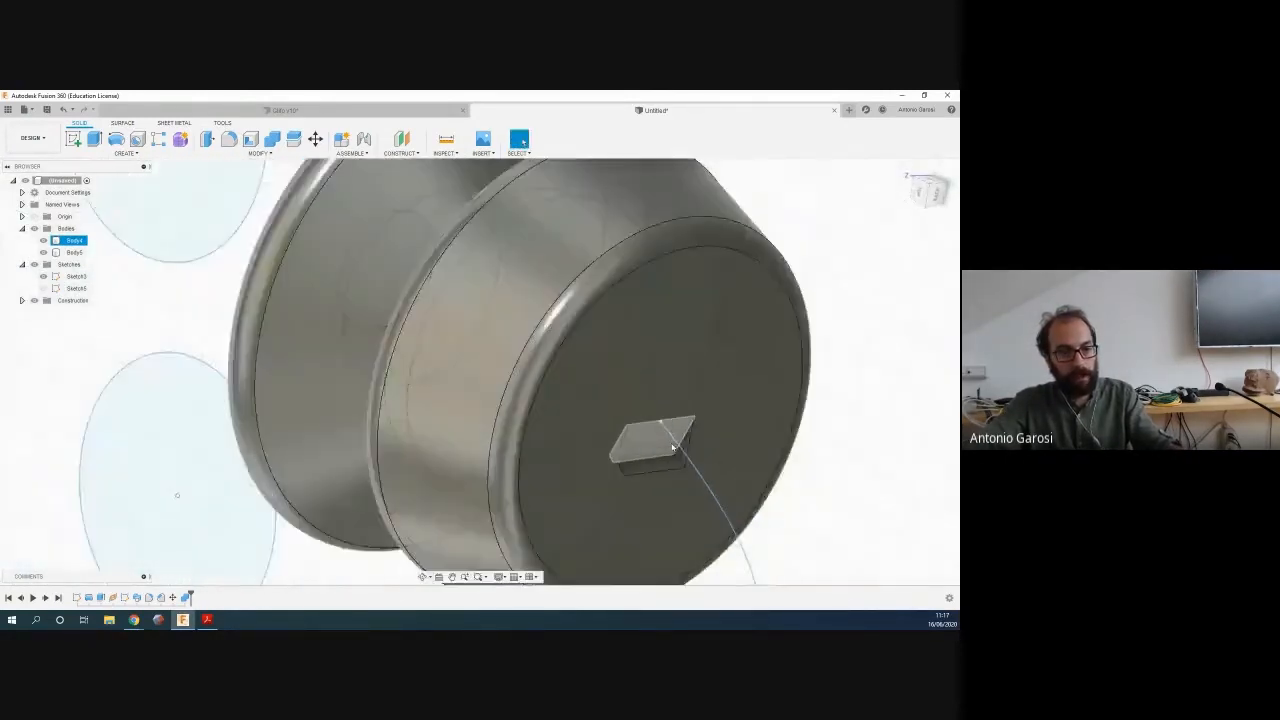
{"action": "middle_click_drag", "start_coordinate": [673, 447], "coordinate": [655, 428], "text": "shift"}
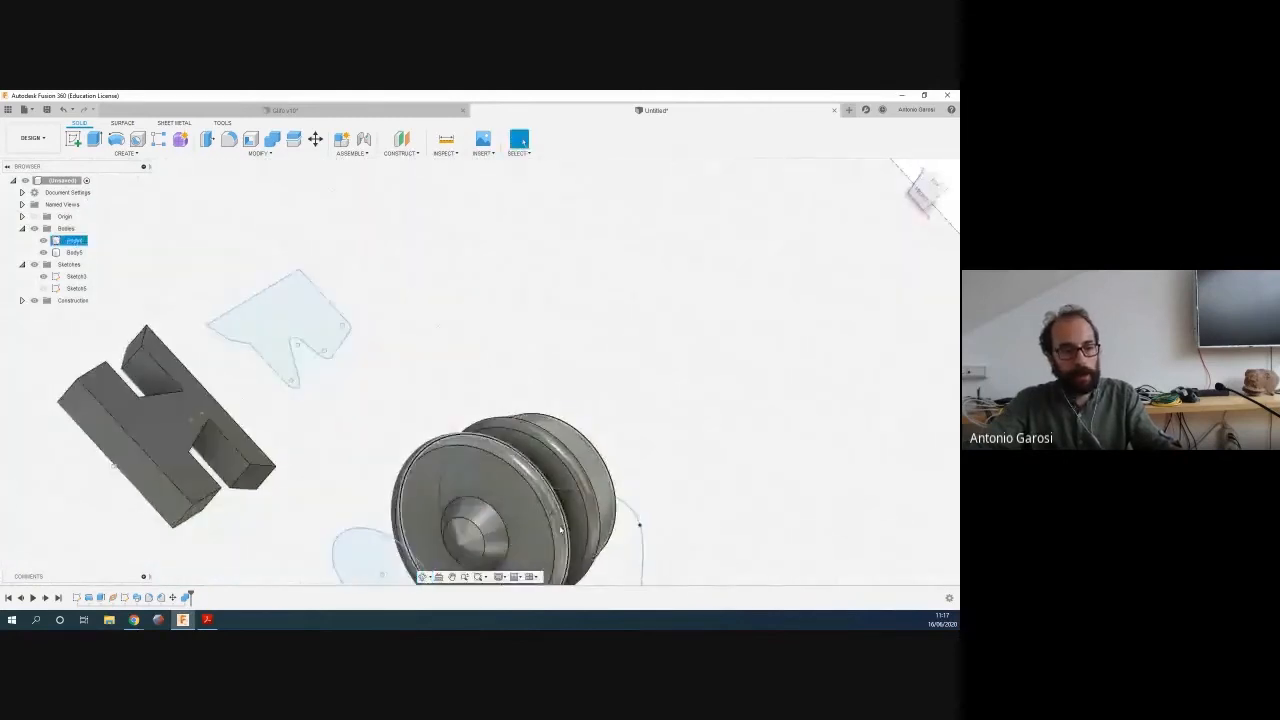
{"action": "scroll", "coordinate": [487, 390], "scroll_direction": "up", "scroll_amount": 3}
{"action": "scroll", "coordinate": [492, 420], "scroll_direction": "down", "scroll_amount": 6}
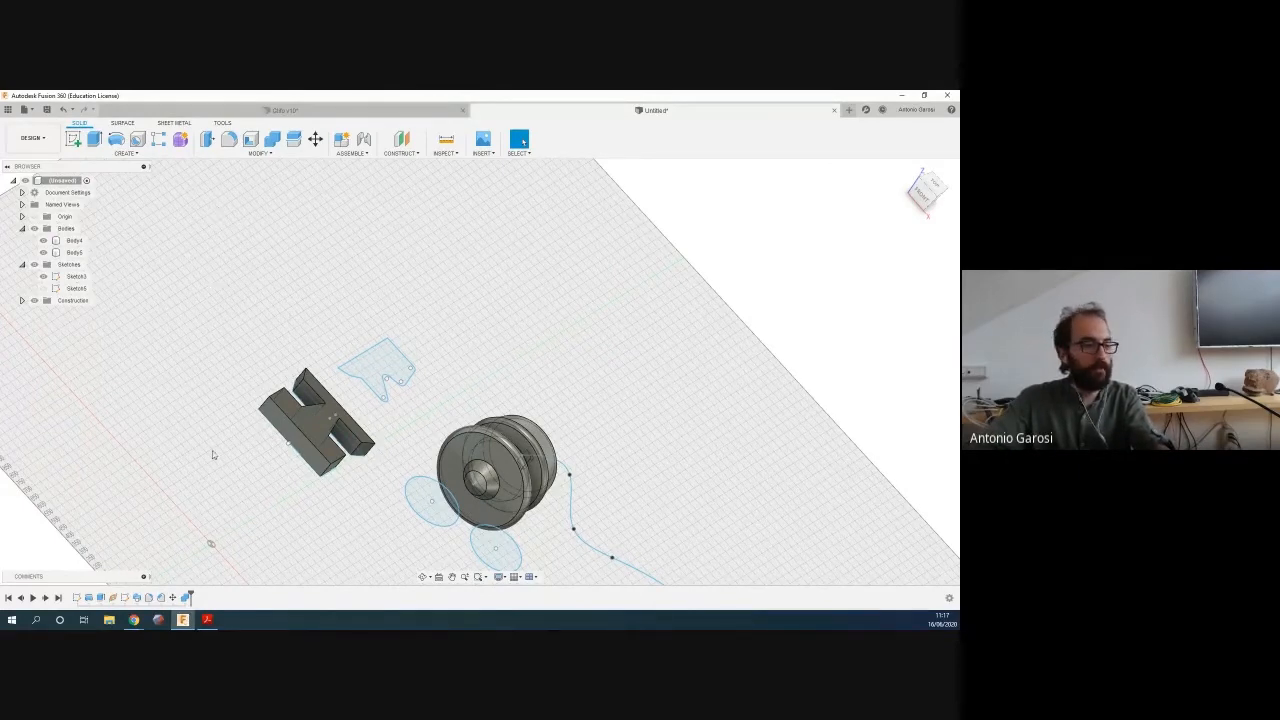
{"action": "scroll", "coordinate": [398, 410], "scroll_direction": "up", "scroll_amount": 2}
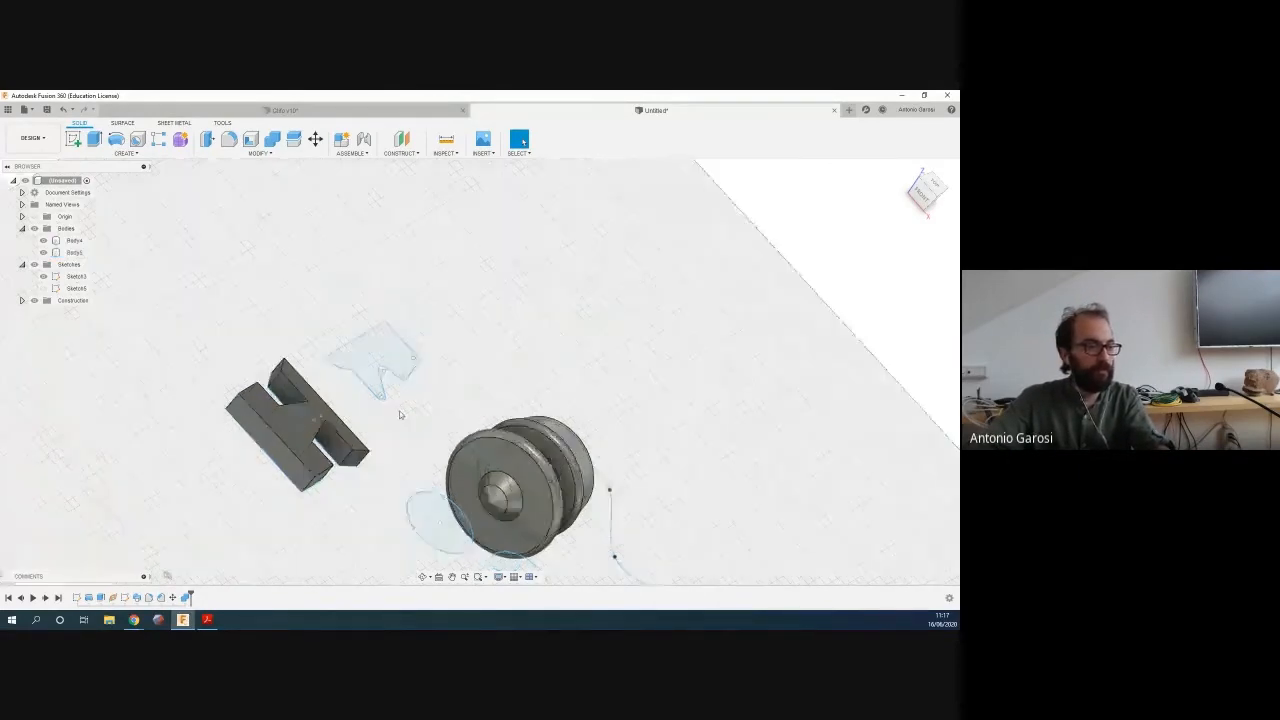
{"action": "middle_click_drag", "start_coordinate": [455, 389], "coordinate": [348, 320]}
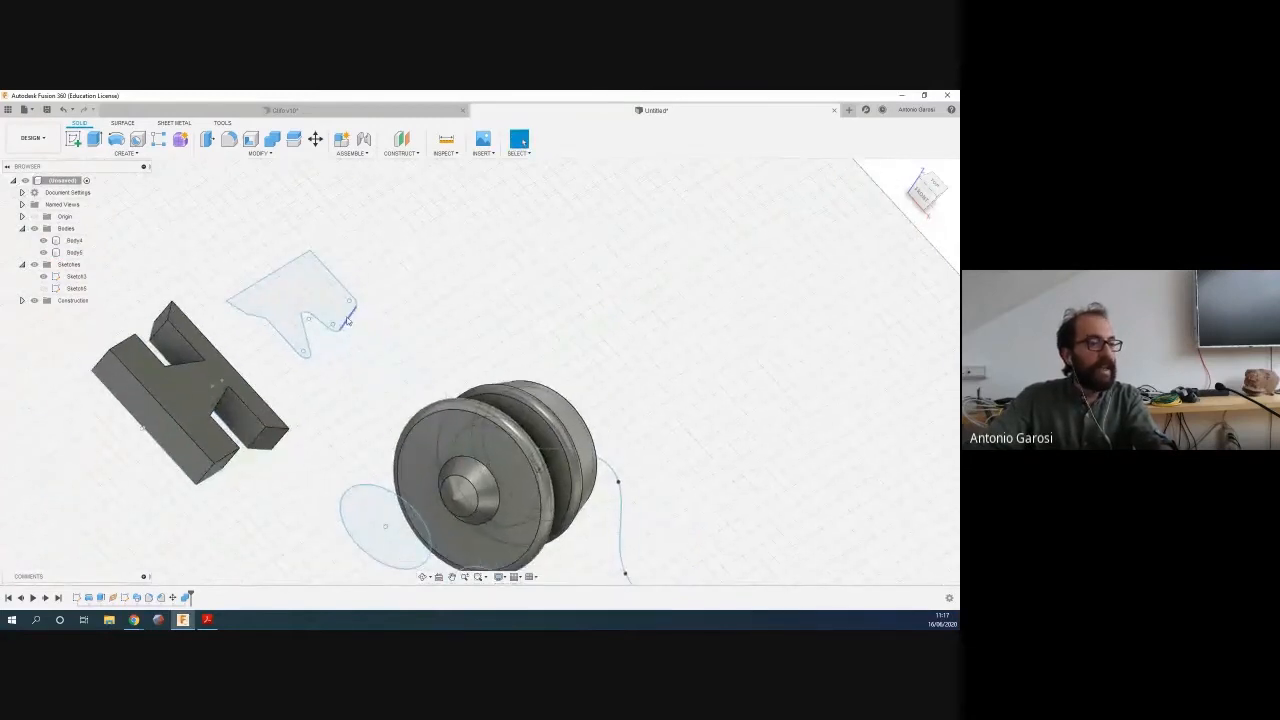
Switch to the lecture PDF in Adobe Acrobat Reader to view the Key Concepts slide, and return to the Fusion 360 model
{"action": "left_click", "coordinate": [207, 620]}
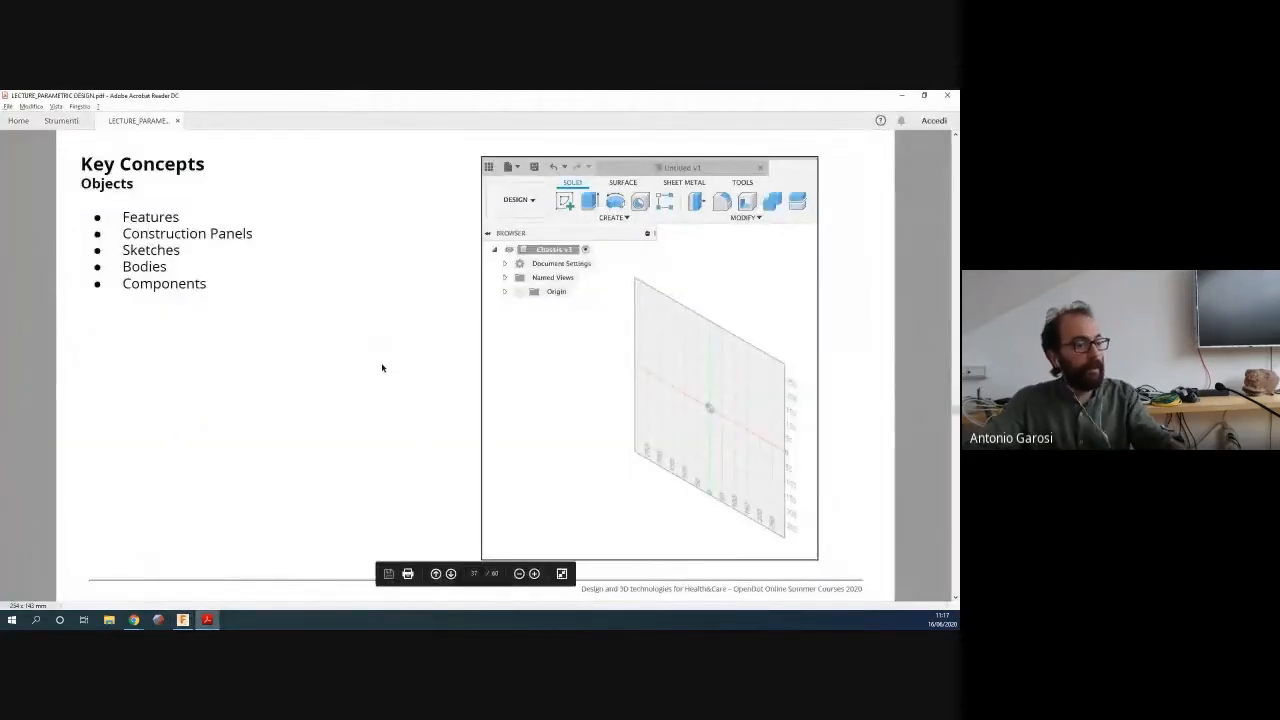
{"action": "key", "text": "alt+Tab"}
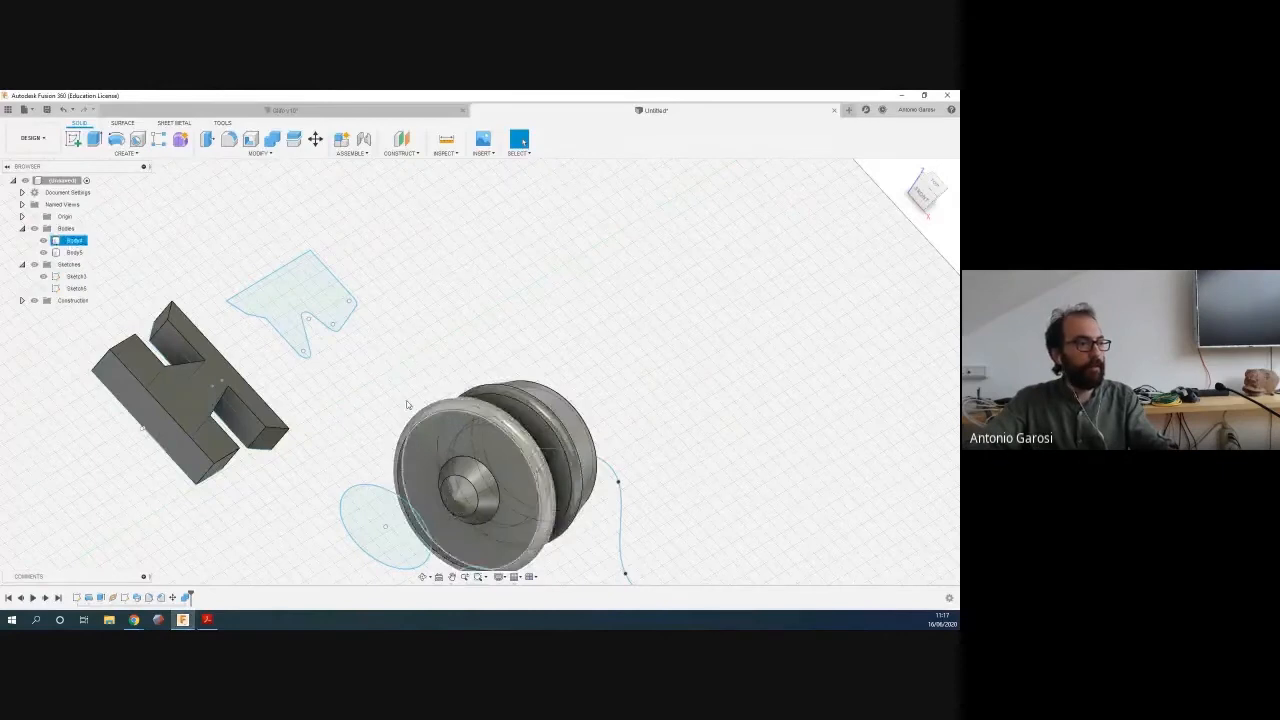
{"action": "scroll", "coordinate": [400, 387], "scroll_direction": "up", "scroll_amount": 5}
{"action": "scroll", "coordinate": [400, 387], "scroll_direction": "down", "scroll_amount": 5}
{"action": "middle_click_drag", "start_coordinate": [591, 388], "coordinate": [487, 411]}
{"action": "scroll", "coordinate": [487, 411], "scroll_direction": "down", "scroll_amount": 1}
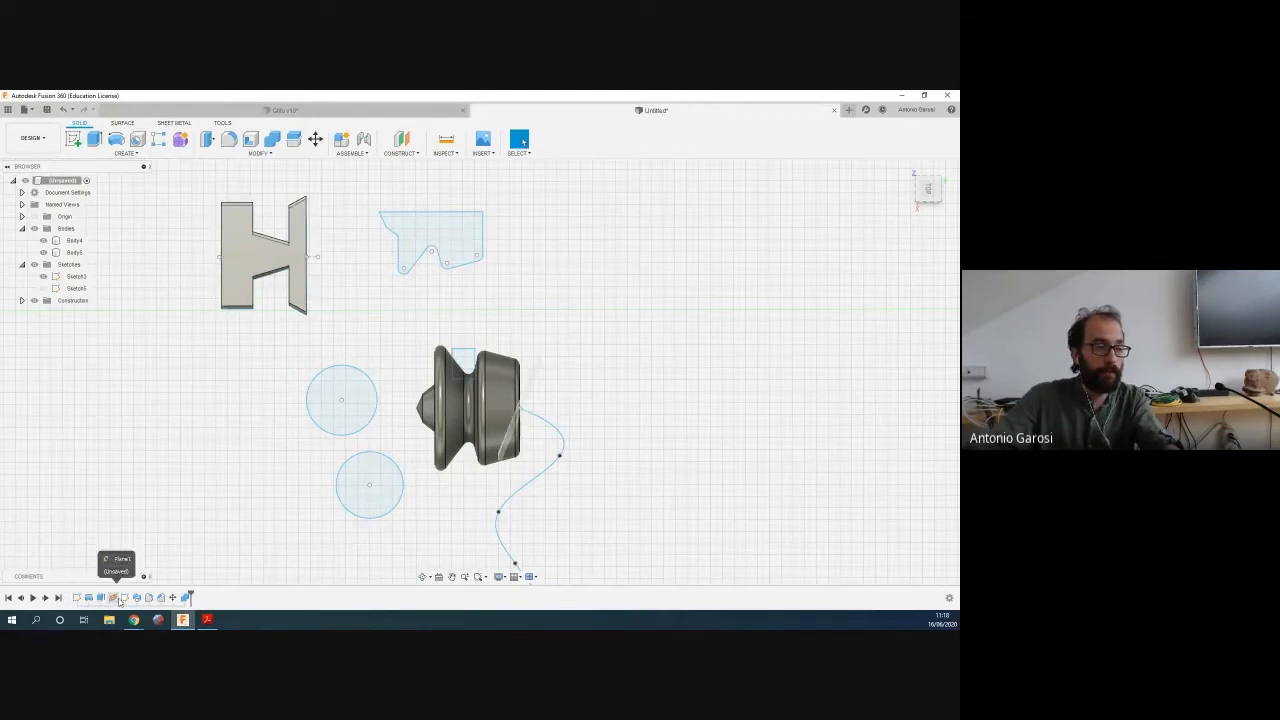
Open and close the first sketch in the design history without editing it, and toggle its visibility to show which profiles it holds
{"action": "double_click", "coordinate": [85, 597]}
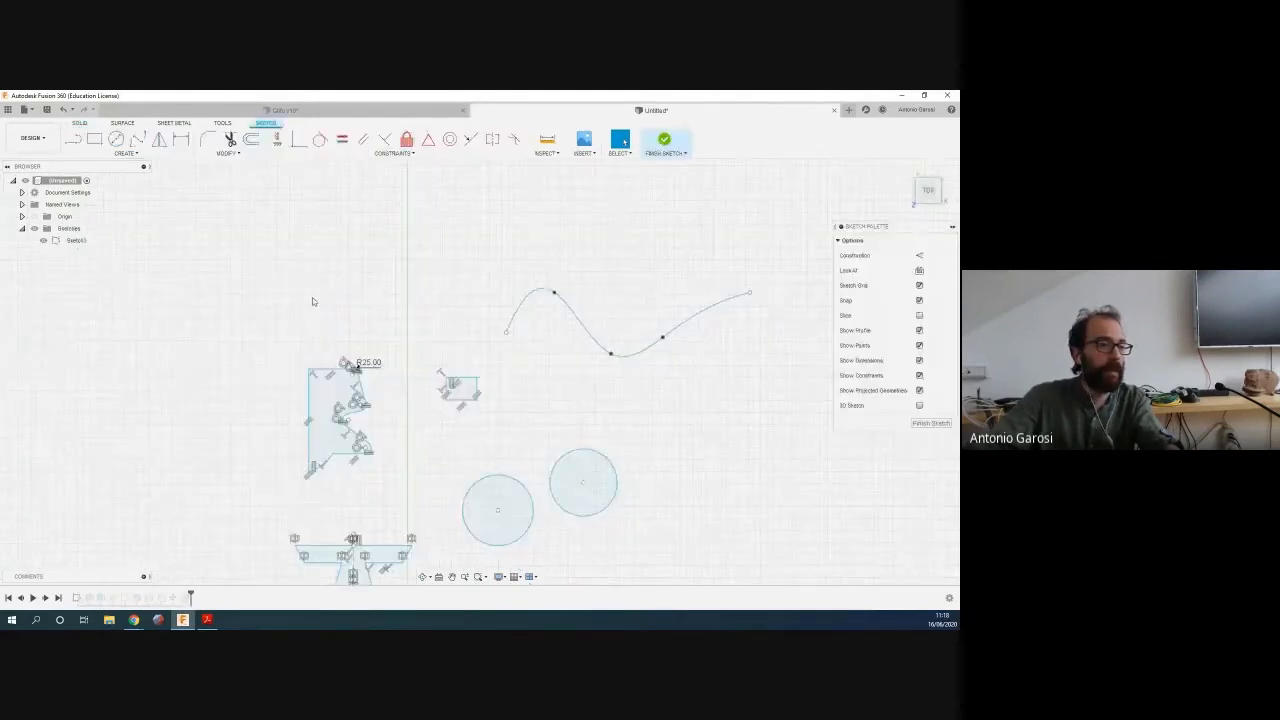
{"action": "left_click", "coordinate": [927, 422]}
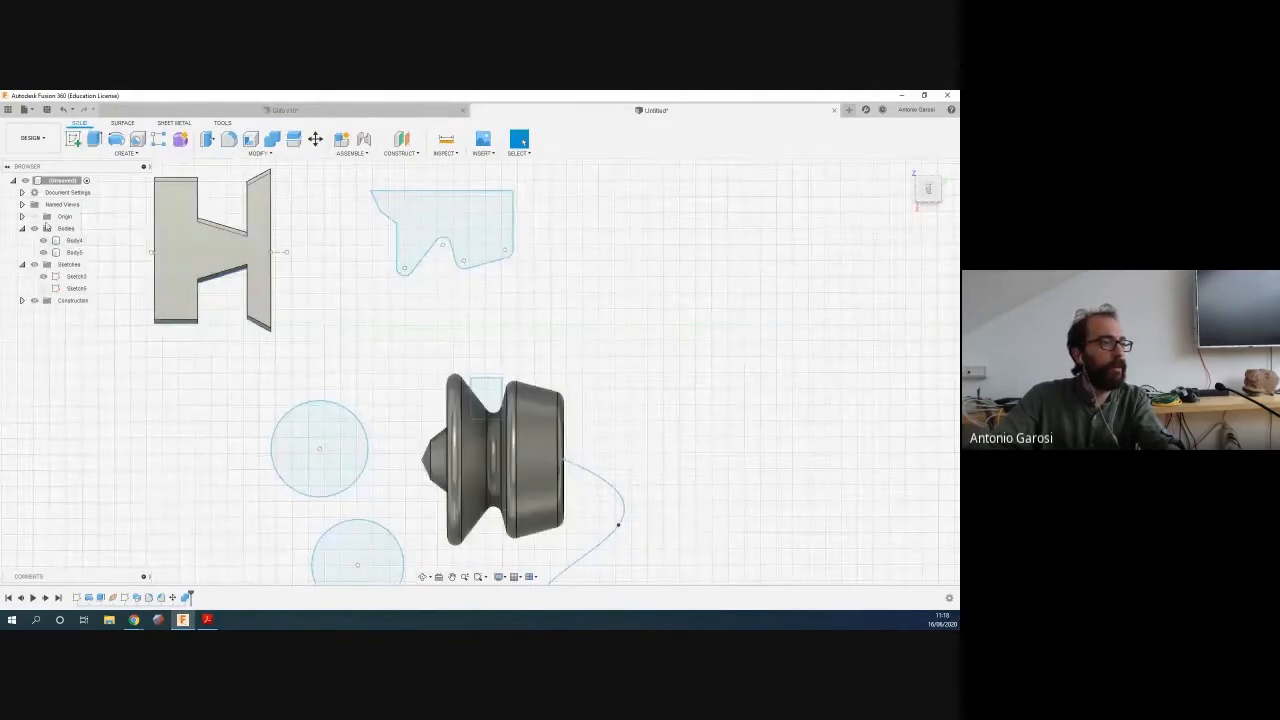
{"action": "left_click", "coordinate": [43, 276]}
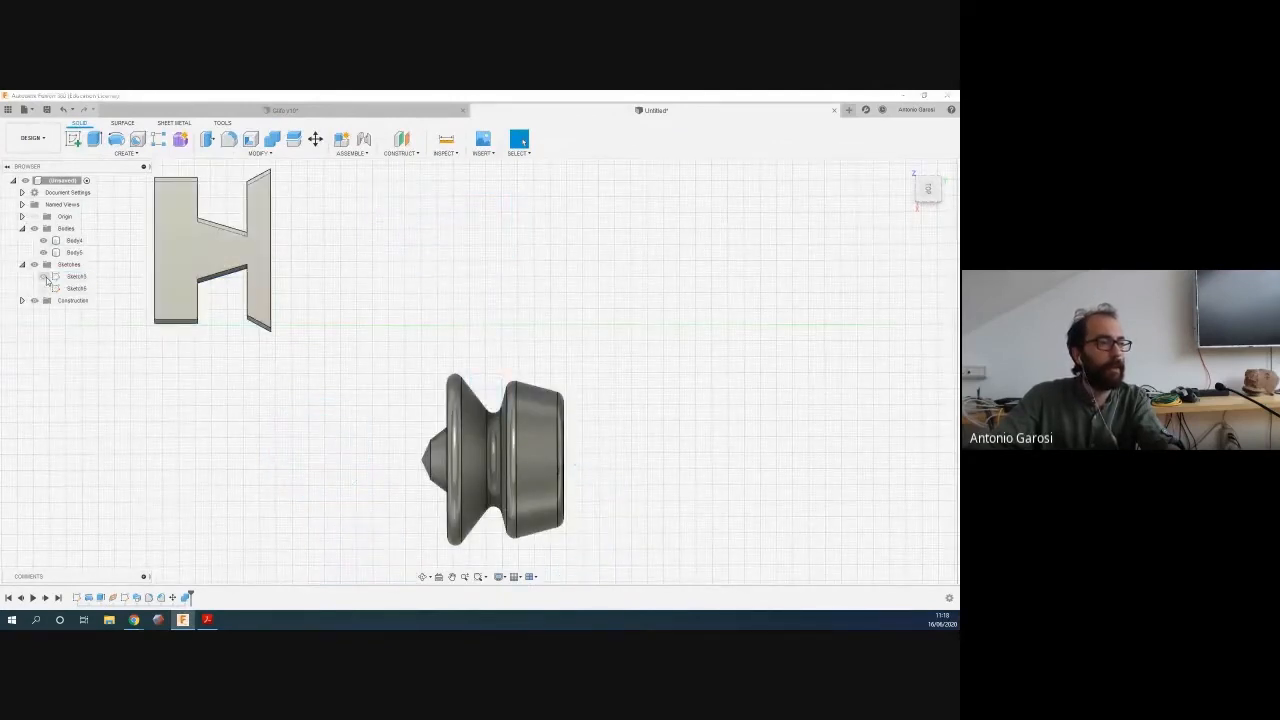
{"action": "left_click", "coordinate": [45, 278]}
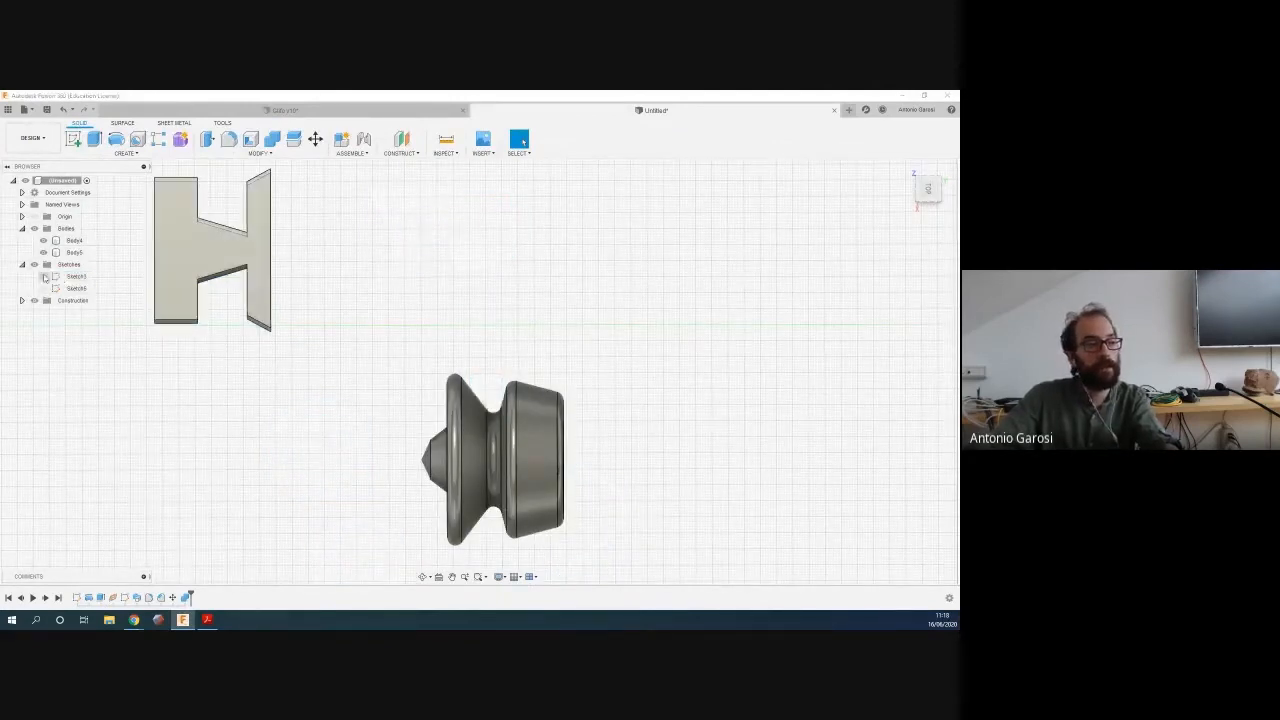
{"action": "left_click", "coordinate": [44, 277]}
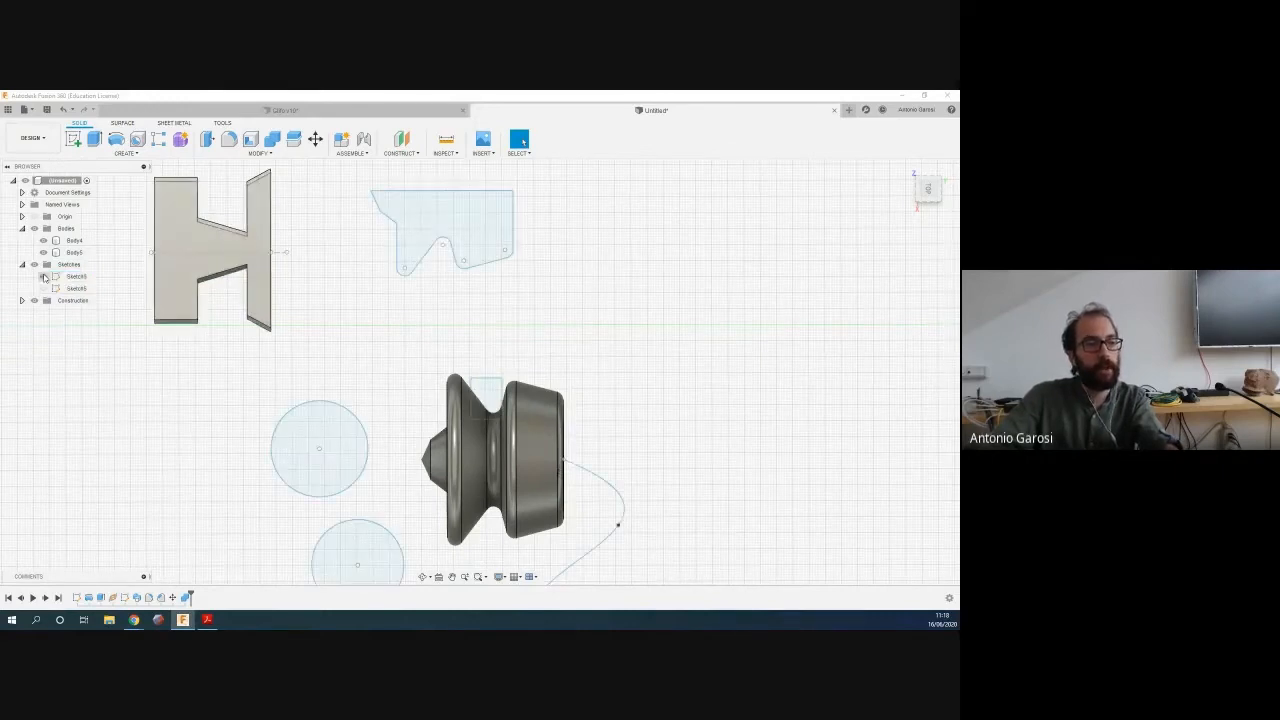
{"action": "left_click", "coordinate": [44, 277]}
{"action": "left_click", "coordinate": [44, 277]}
Extrude the two circle profiles beside the wheel by 5 mm as new bodies
{"action": "scroll", "coordinate": [369, 259], "scroll_direction": "down", "scroll_amount": 3}
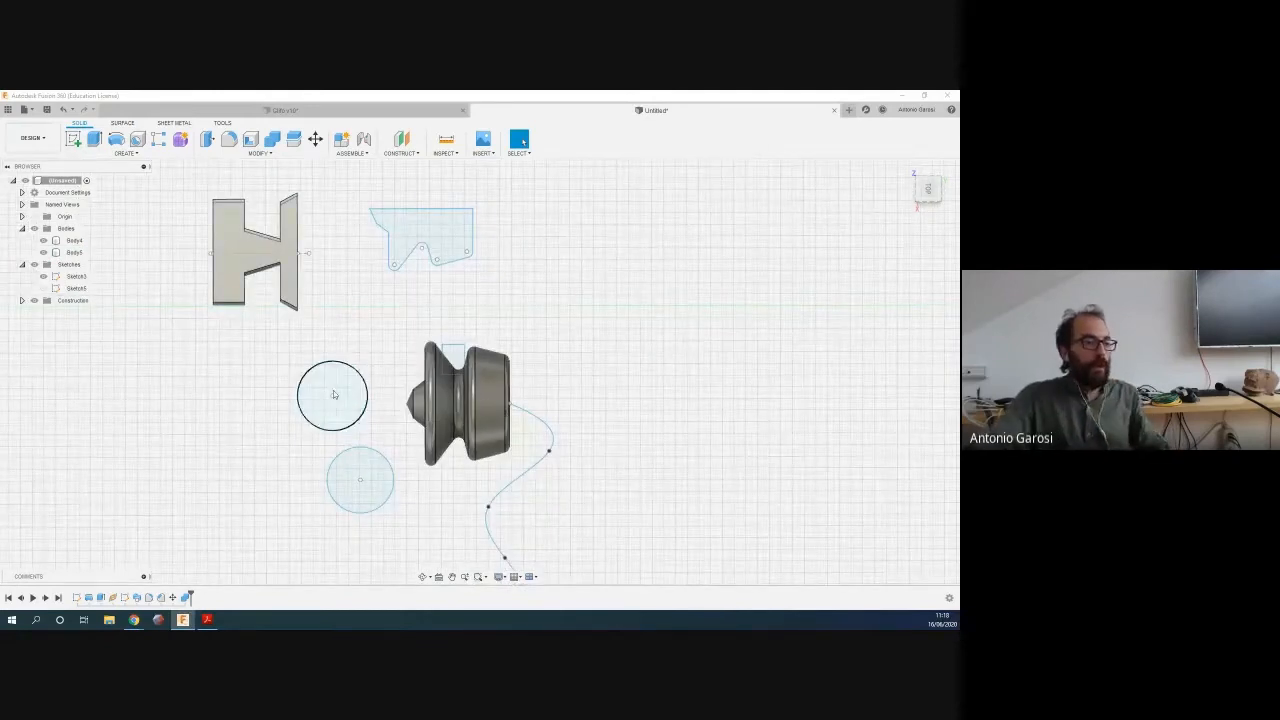
{"action": "left_click", "coordinate": [94, 139]}
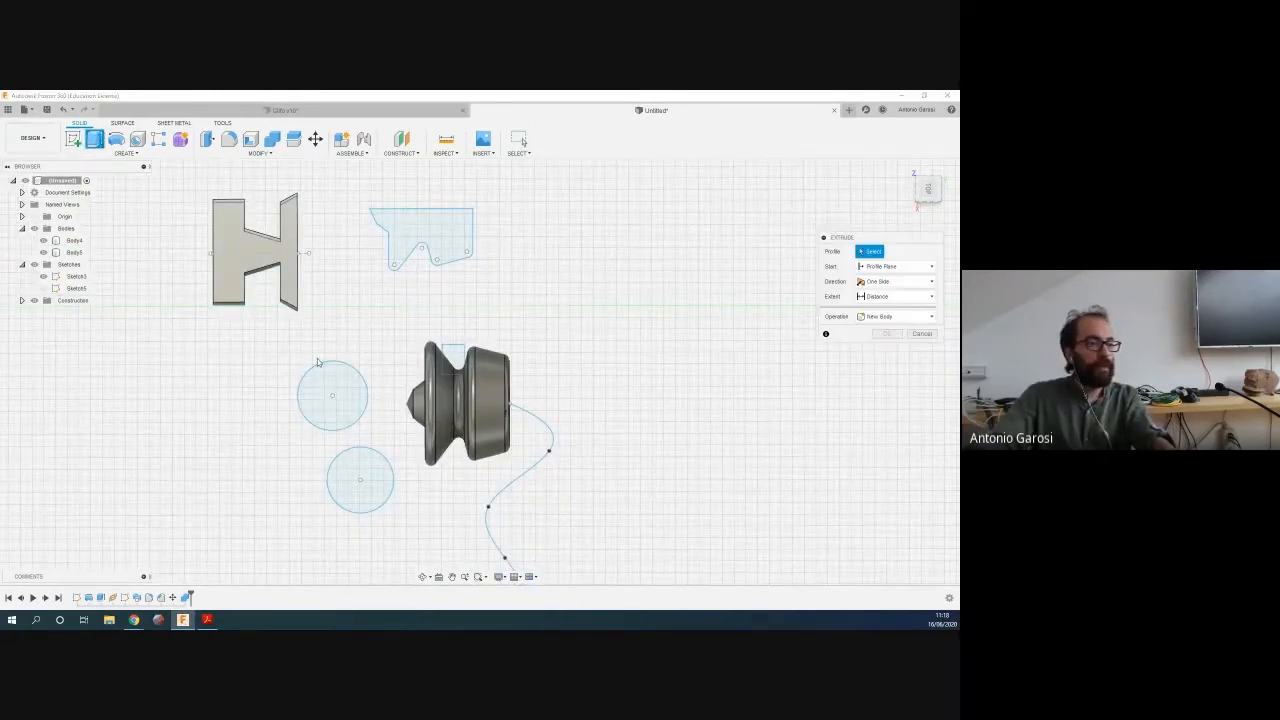
{"action": "left_click", "coordinate": [332, 395]}
{"action": "left_click", "coordinate": [360, 478]}
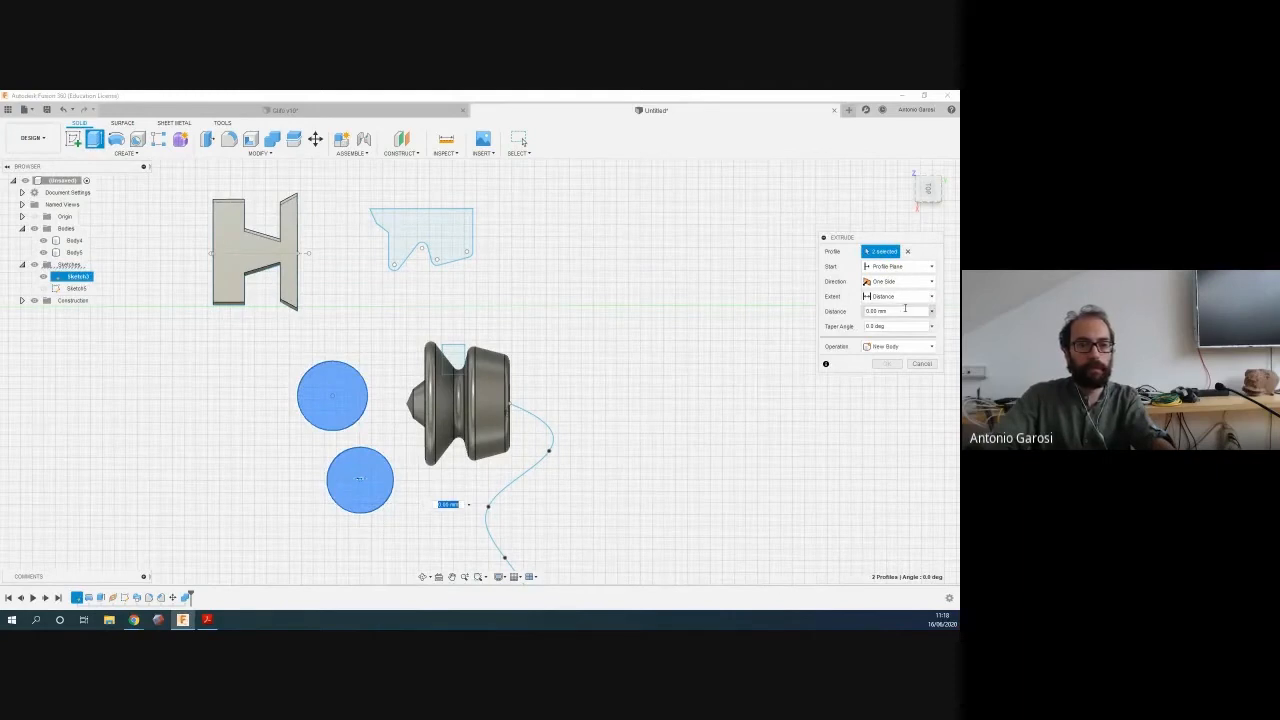
{"action": "type", "text": "5"}
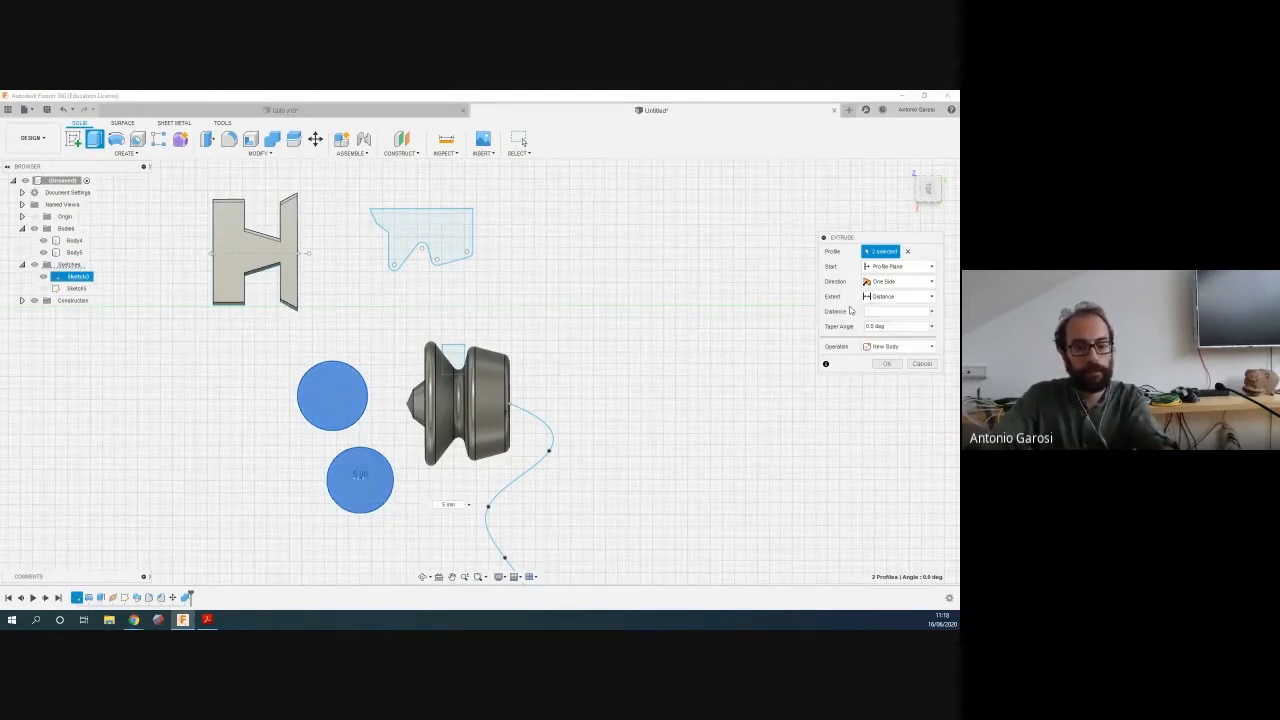
{"action": "key", "text": "Return"}
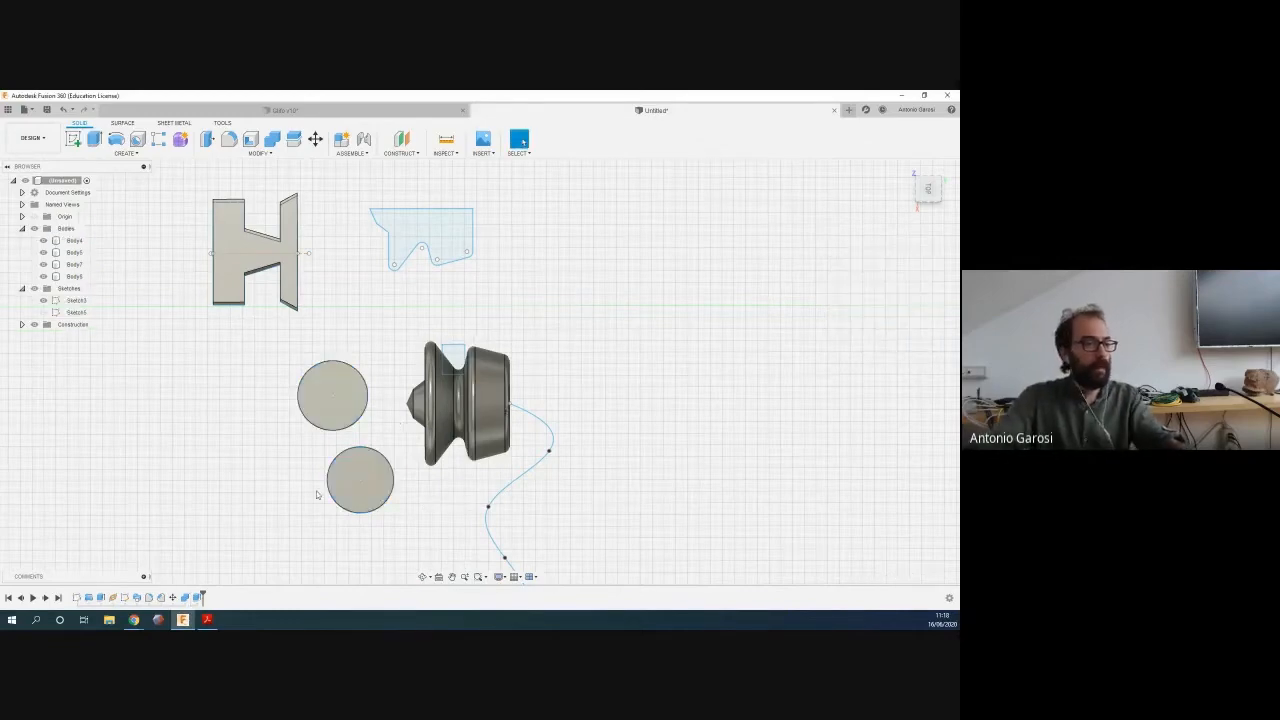
{"action": "middle_click_drag", "start_coordinate": [317, 491], "coordinate": [522, 141], "text": "shift"}
{"action": "middle_click_drag", "start_coordinate": [420, 330], "coordinate": [354, 452], "text": "shift"}
{"action": "scroll", "coordinate": [366, 432], "scroll_direction": "up", "scroll_amount": 3}
{"action": "scroll", "coordinate": [366, 430], "scroll_direction": "down", "scroll_amount": 2}
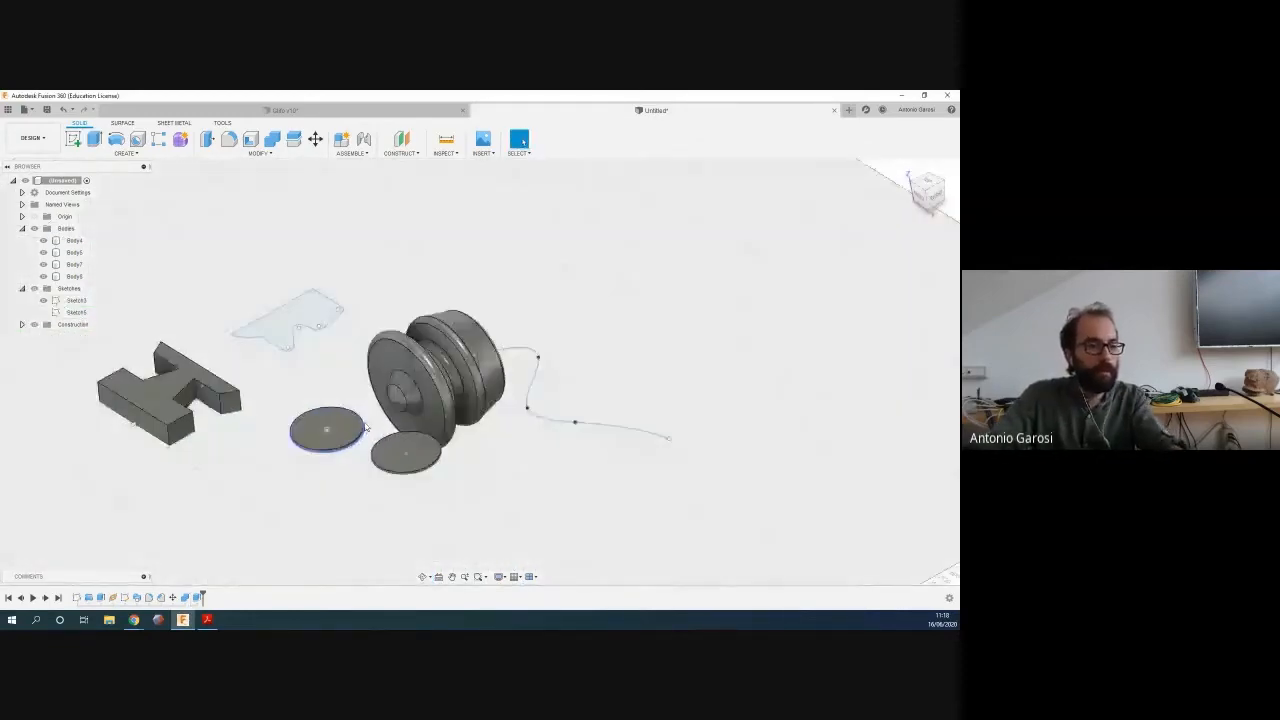
{"action": "scroll", "coordinate": [366, 424], "scroll_direction": "up", "scroll_amount": 3}
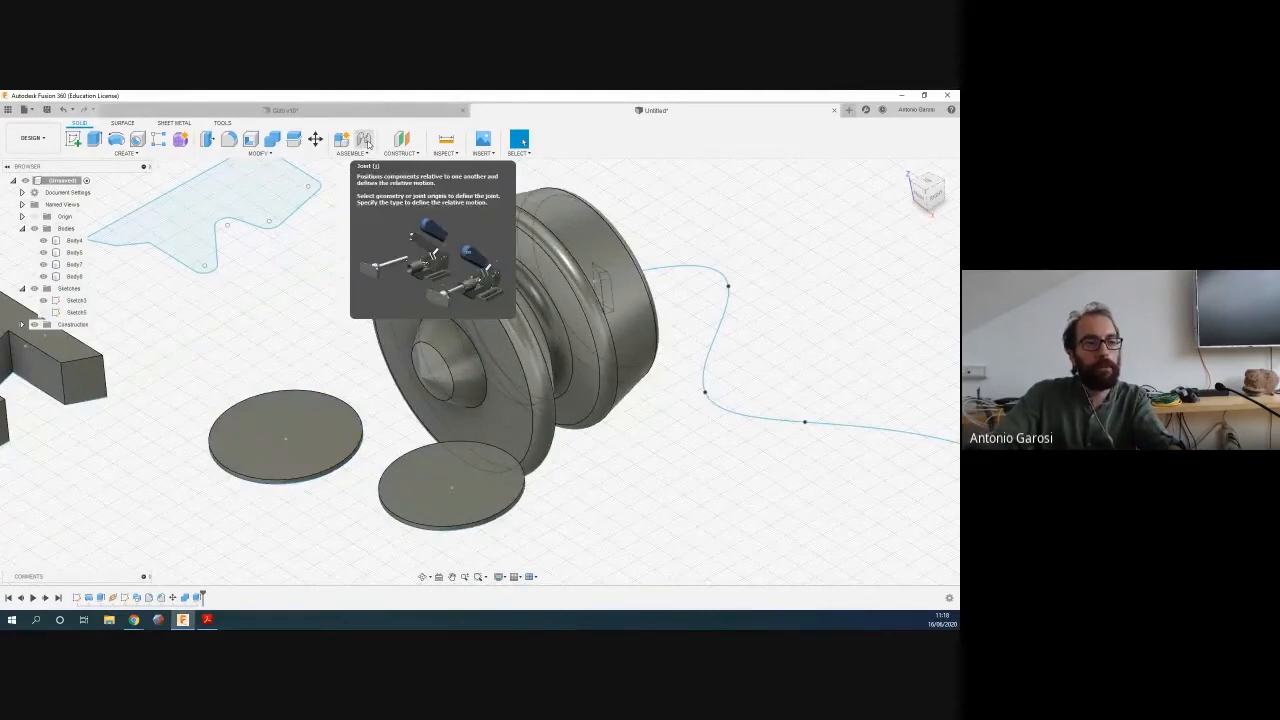
{"action": "left_click", "coordinate": [408, 470]}
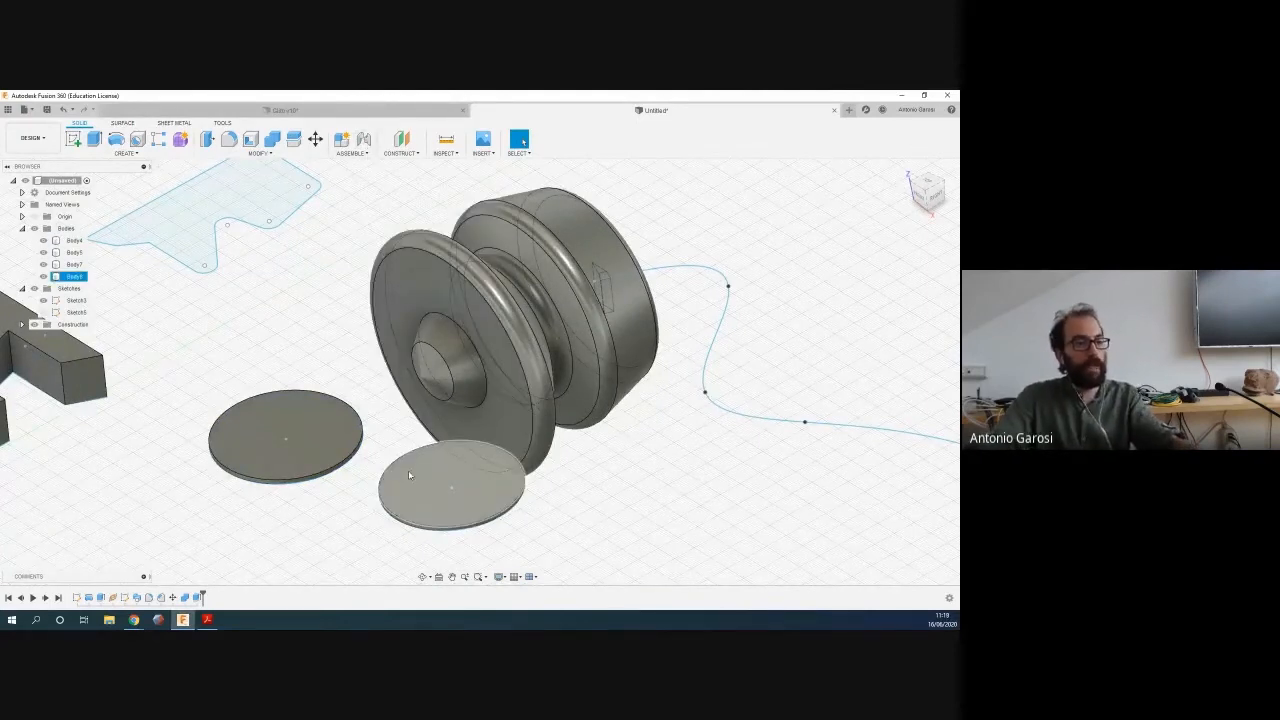
{"action": "left_click", "coordinate": [420, 478]}
{"action": "key", "text": "m"}
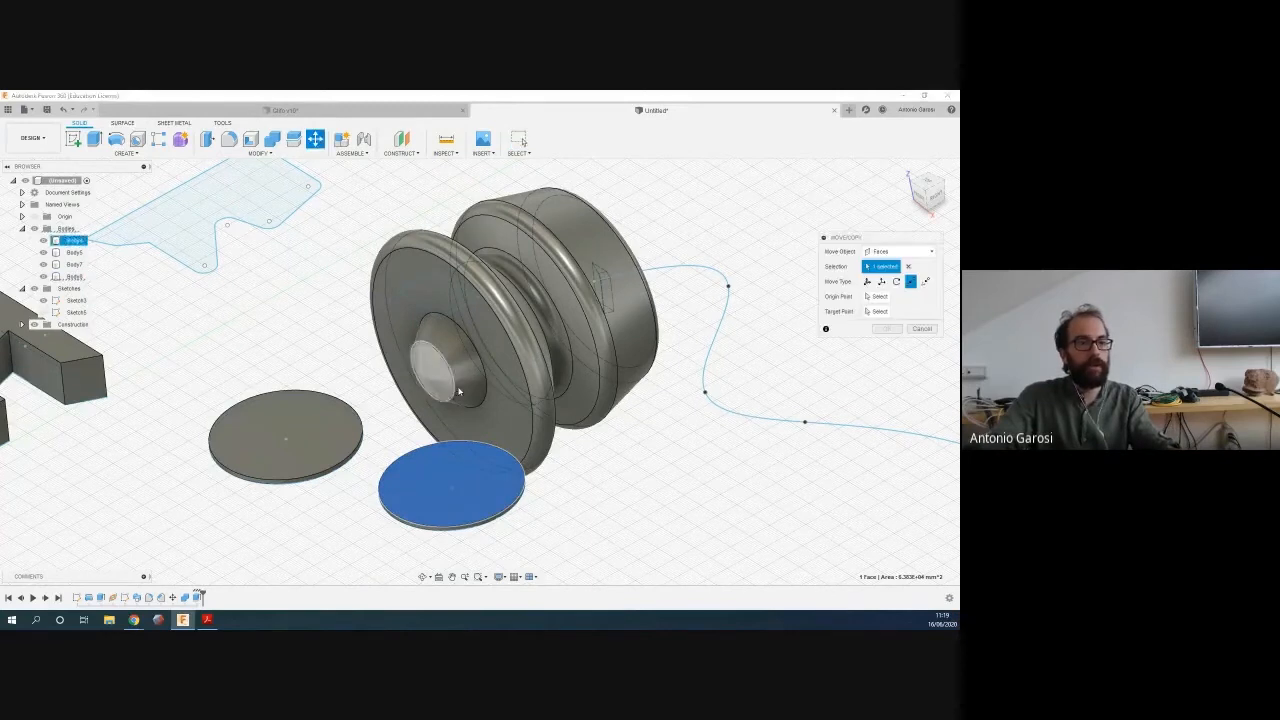
{"action": "left_click", "coordinate": [867, 281]}
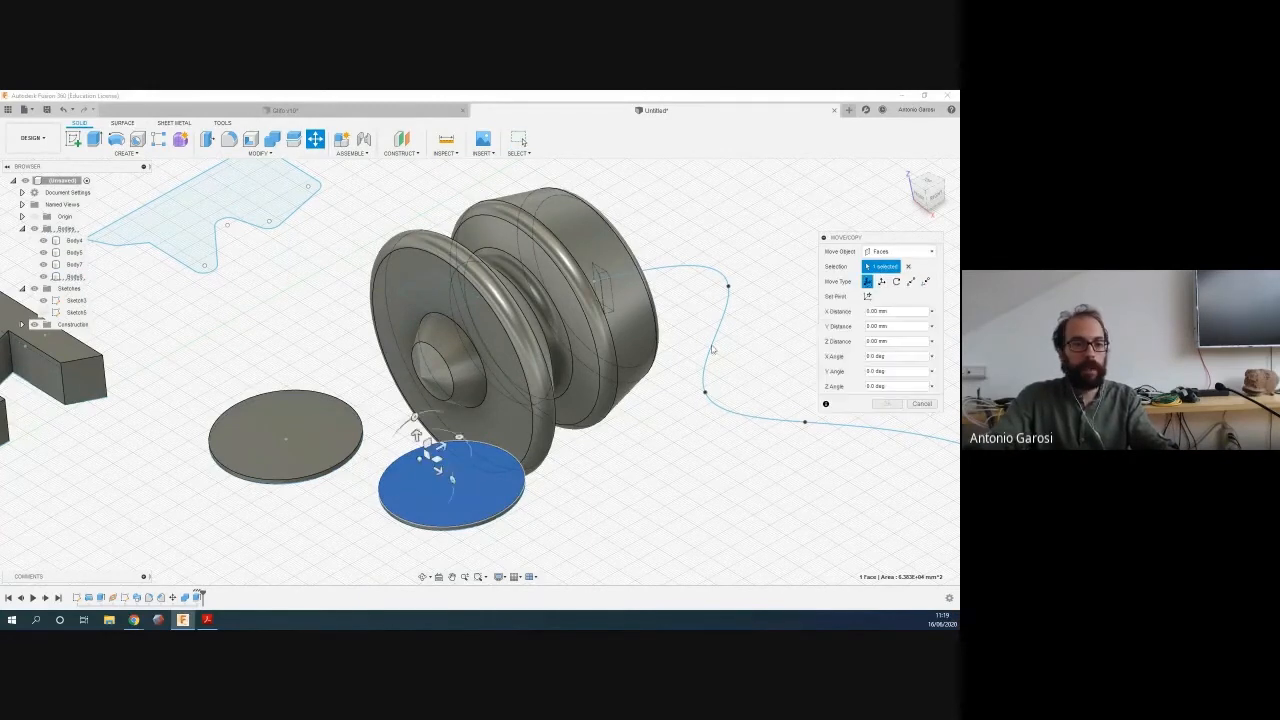
{"action": "left_click_drag", "start_coordinate": [428, 452], "coordinate": [396, 437]}
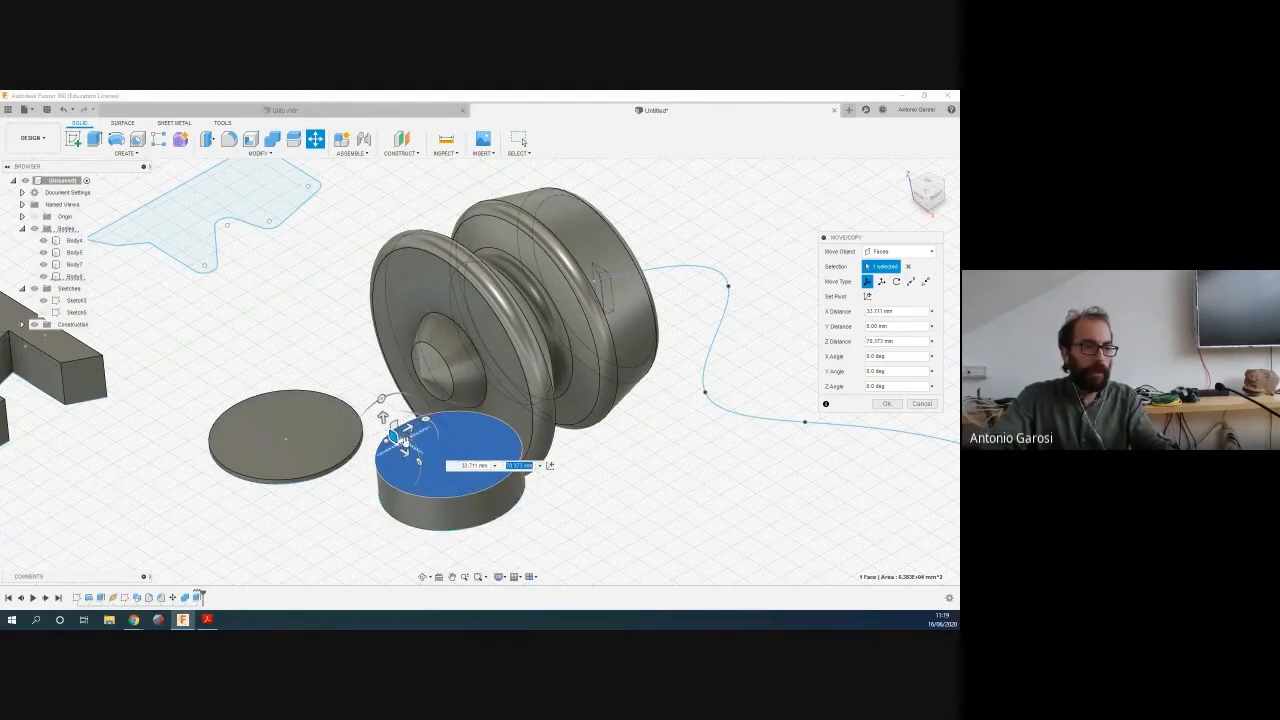
{"action": "left_click_drag", "start_coordinate": [406, 452], "coordinate": [419, 476]}
{"action": "key", "text": "Escape"}
{"action": "left_click", "coordinate": [488, 480]}
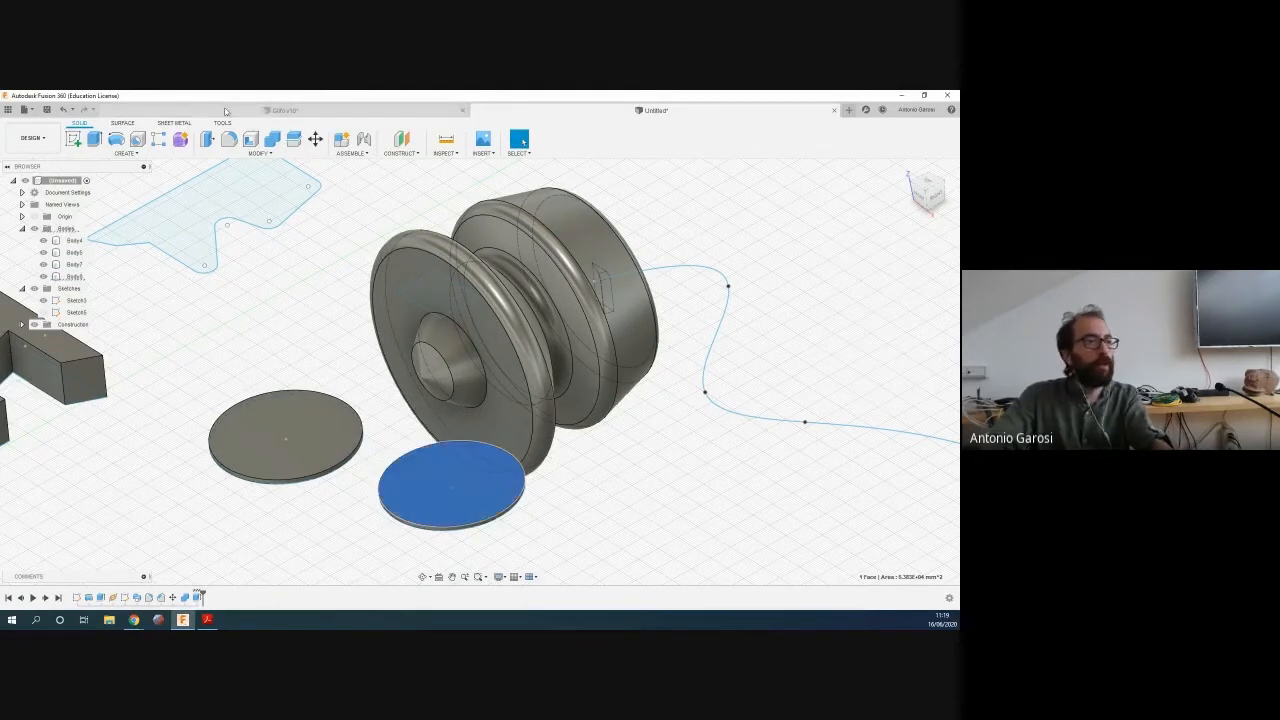
{"action": "left_click", "coordinate": [315, 139]}
{"action": "left_click", "coordinate": [867, 281]}
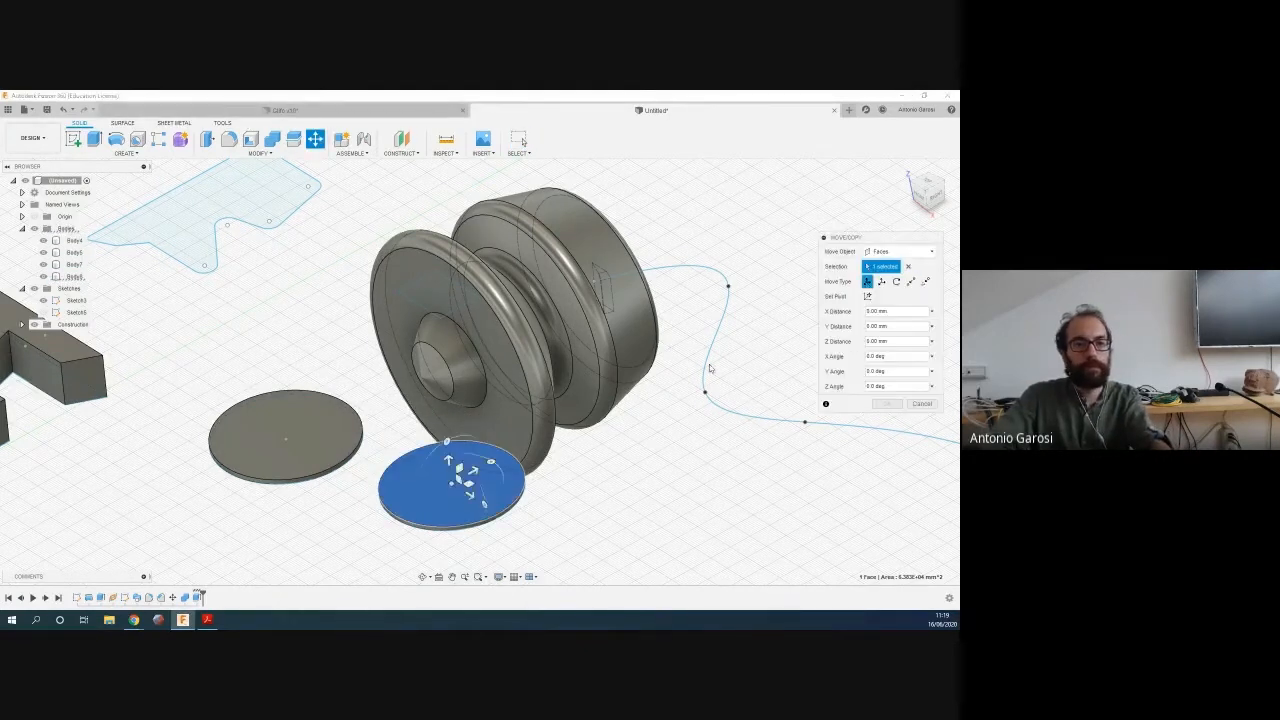
{"action": "left_click_drag", "start_coordinate": [460, 482], "coordinate": [397, 415]}
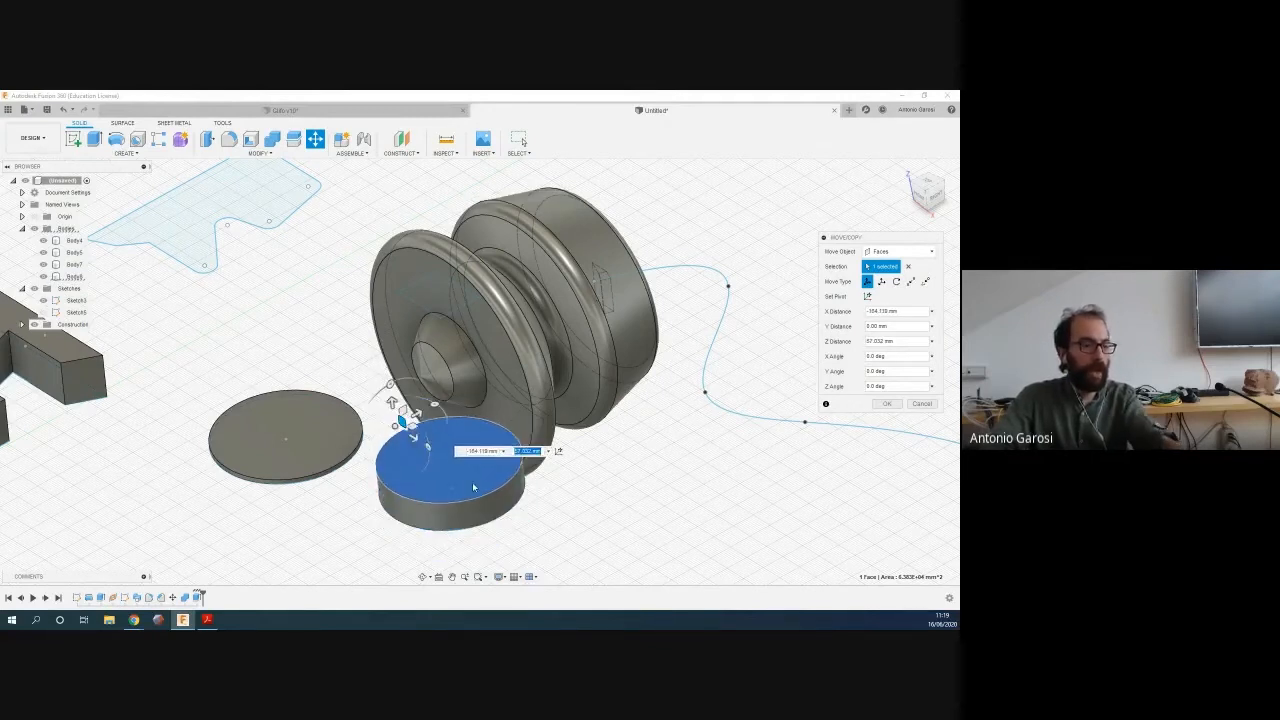
{"action": "key", "text": "Escape"}
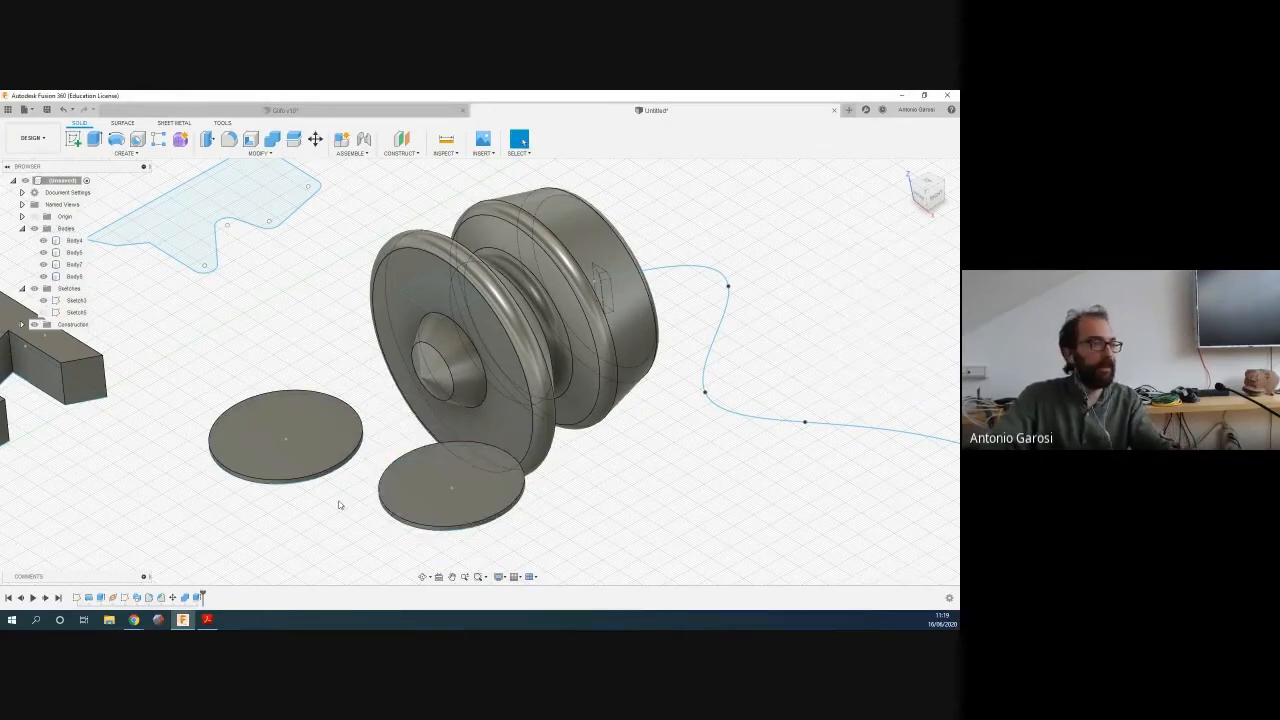
Try to move the whole disc body nearest the wheel freely within the horizontal plane, towards the other disc
{"action": "left_click", "coordinate": [74, 276]}
{"action": "left_click", "coordinate": [315, 139]}
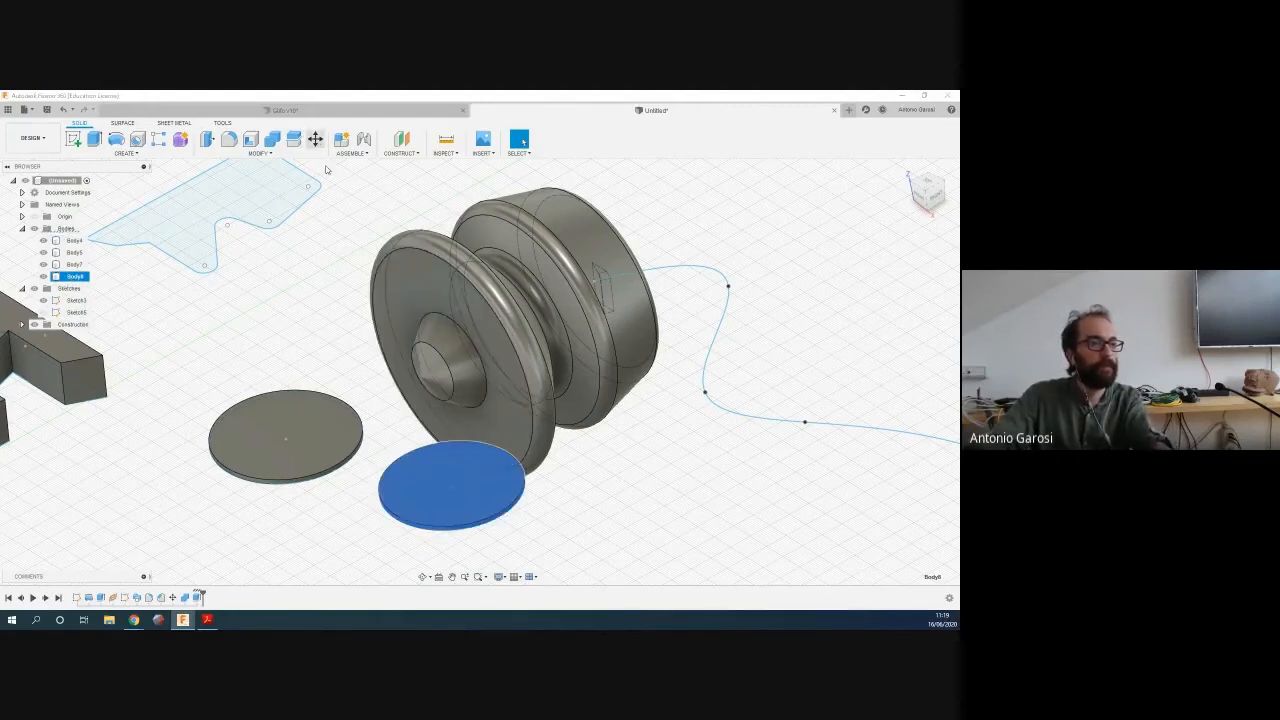
{"action": "left_click", "coordinate": [867, 281]}
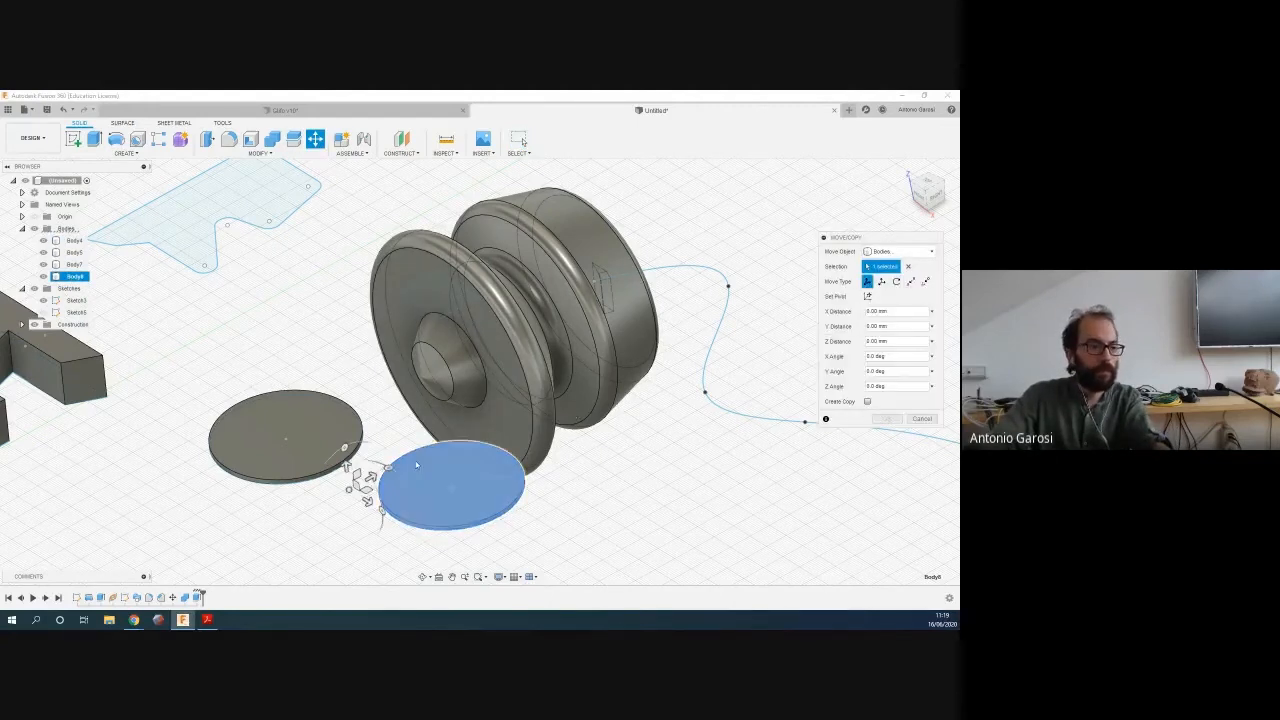
{"action": "left_click_drag", "start_coordinate": [355, 484], "coordinate": [207, 440]}
{"action": "middle_click_drag", "start_coordinate": [280, 537], "coordinate": [321, 516], "text": "shift"}
{"action": "middle_click_drag", "start_coordinate": [335, 370], "coordinate": [326, 400], "text": "shift"}
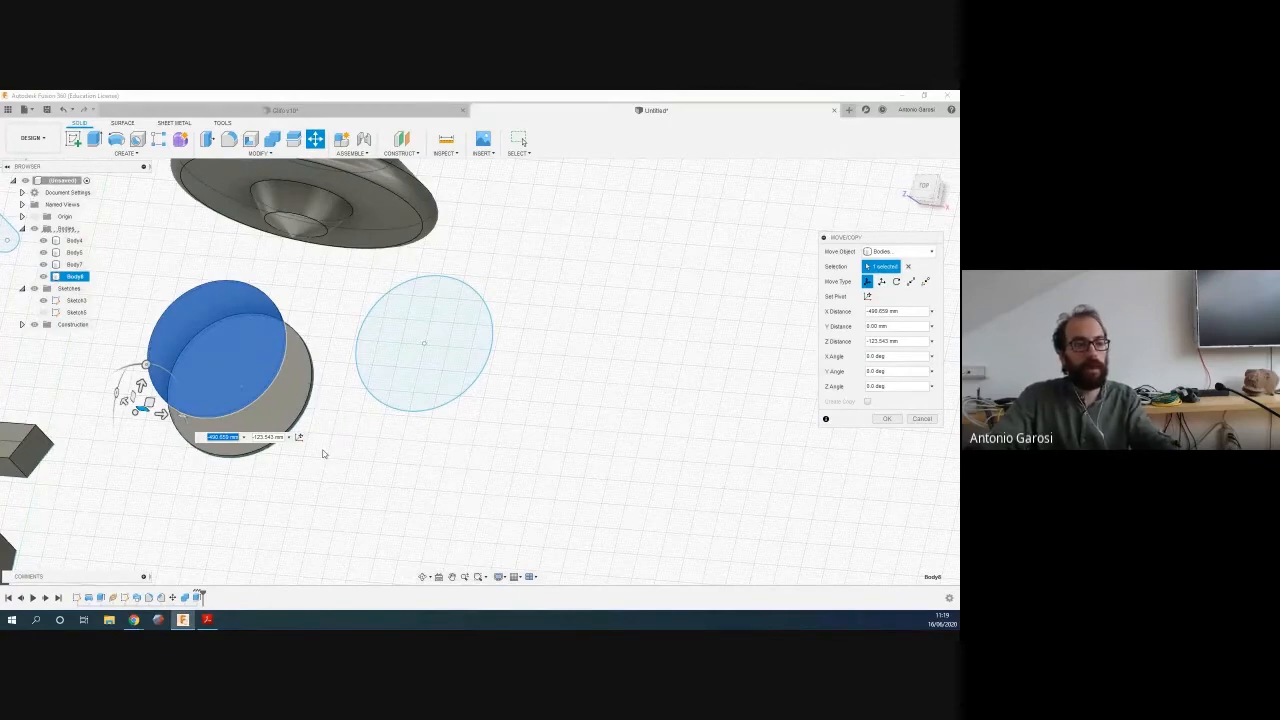
{"action": "key", "text": "Escape"}
Try the Joint command on the design, and create an empty, activated new component while the two disc faces are selected
{"action": "middle_click_drag", "start_coordinate": [286, 401], "coordinate": [285, 370], "text": "shift"}
{"action": "left_click", "coordinate": [363, 139]}
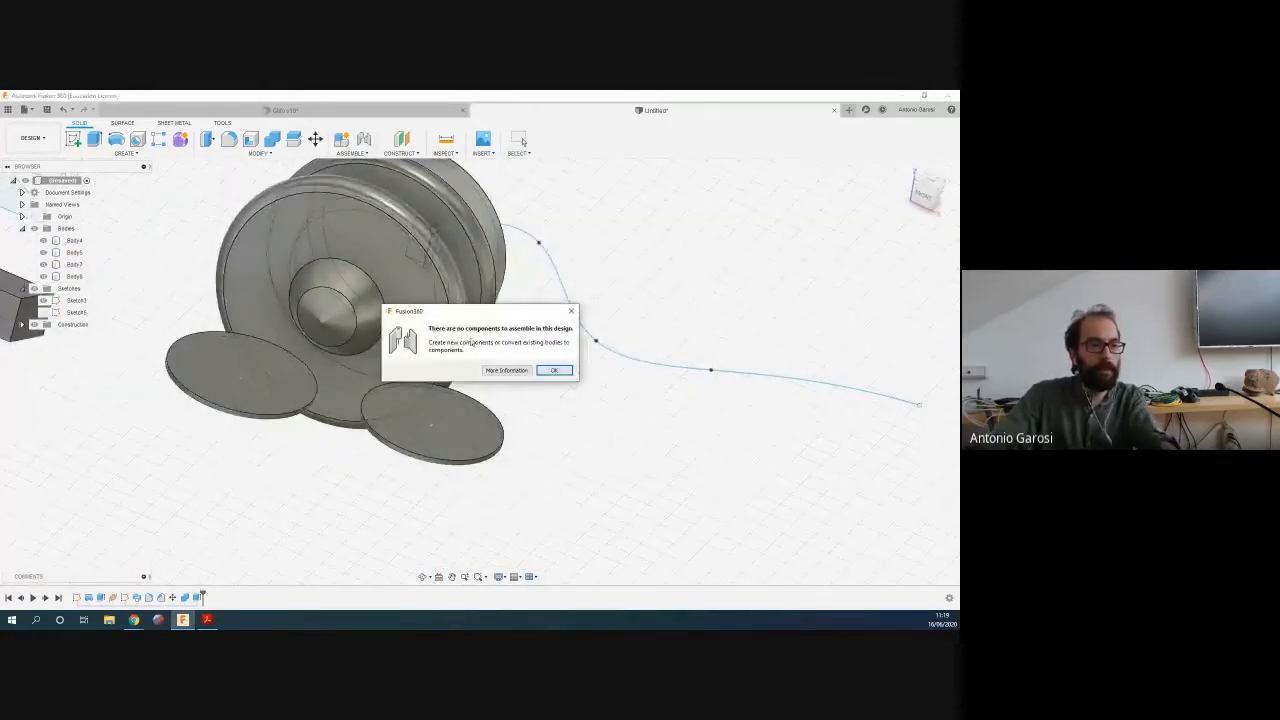
{"action": "left_click", "coordinate": [553, 371]}
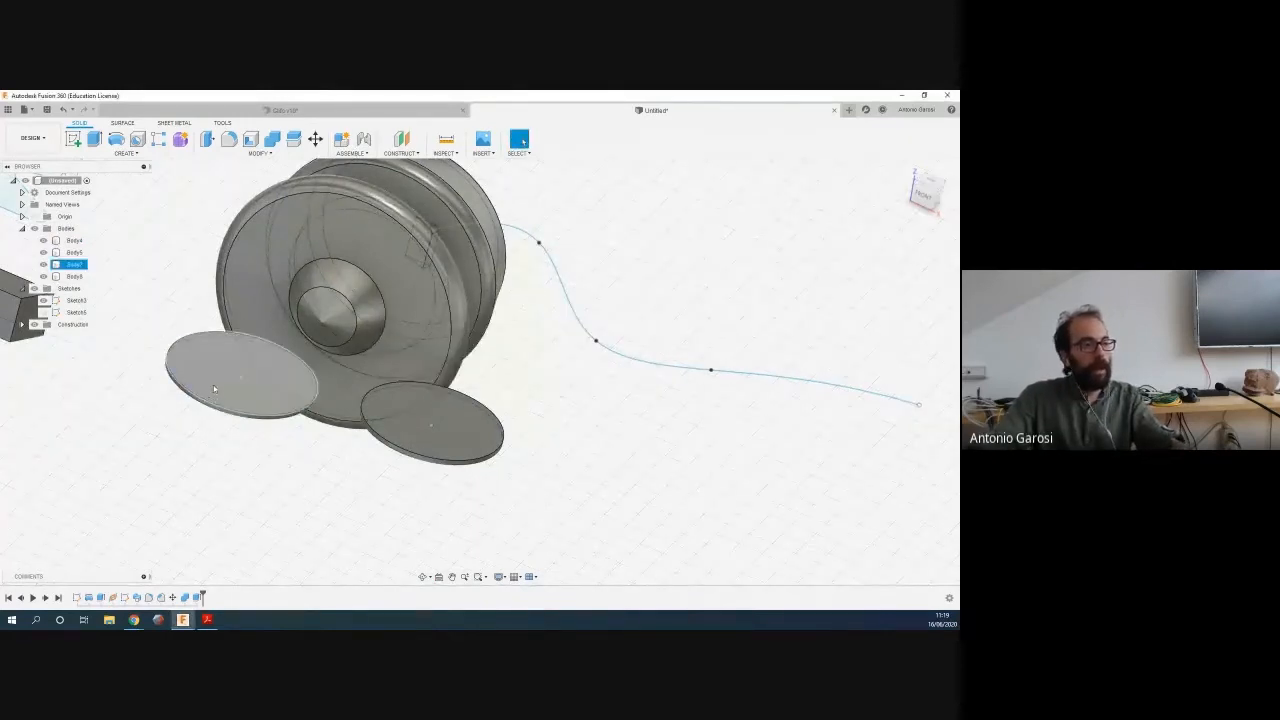
{"action": "left_click", "coordinate": [210, 386]}
{"action": "left_click", "coordinate": [443, 415], "text": "ctrl"}
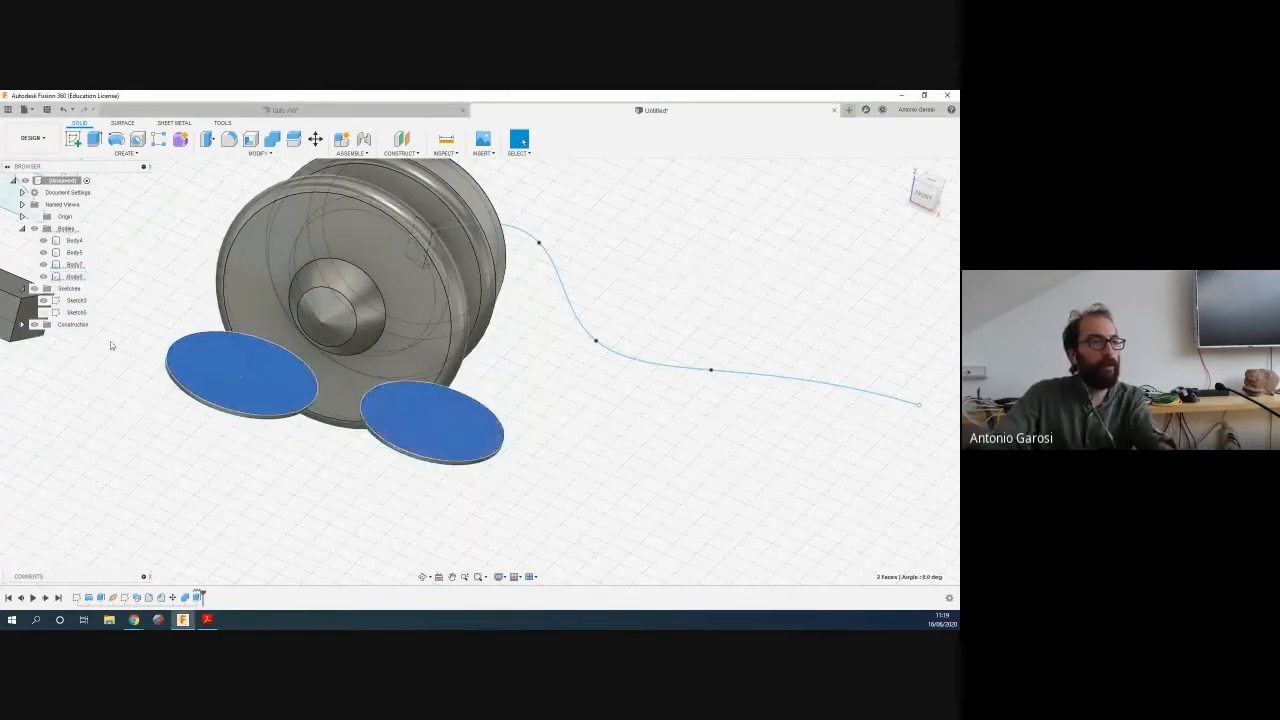
{"action": "left_click", "coordinate": [363, 155]}
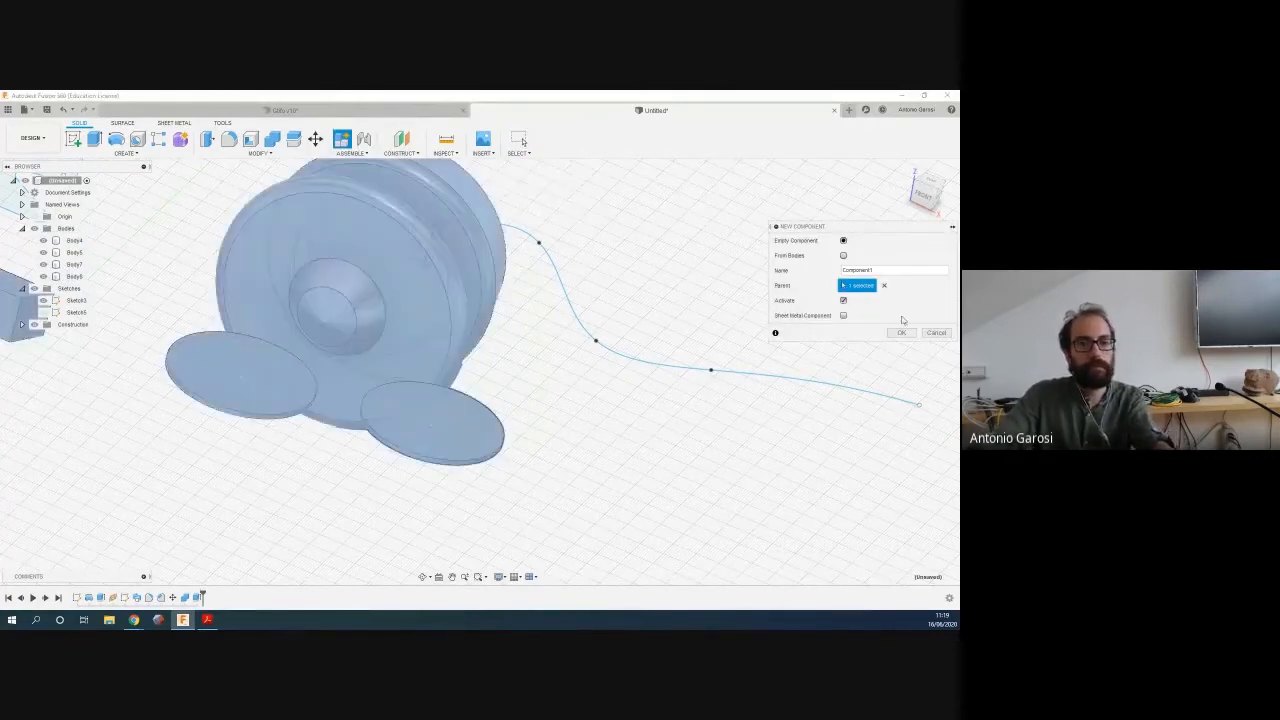
{"action": "left_click", "coordinate": [900, 332]}
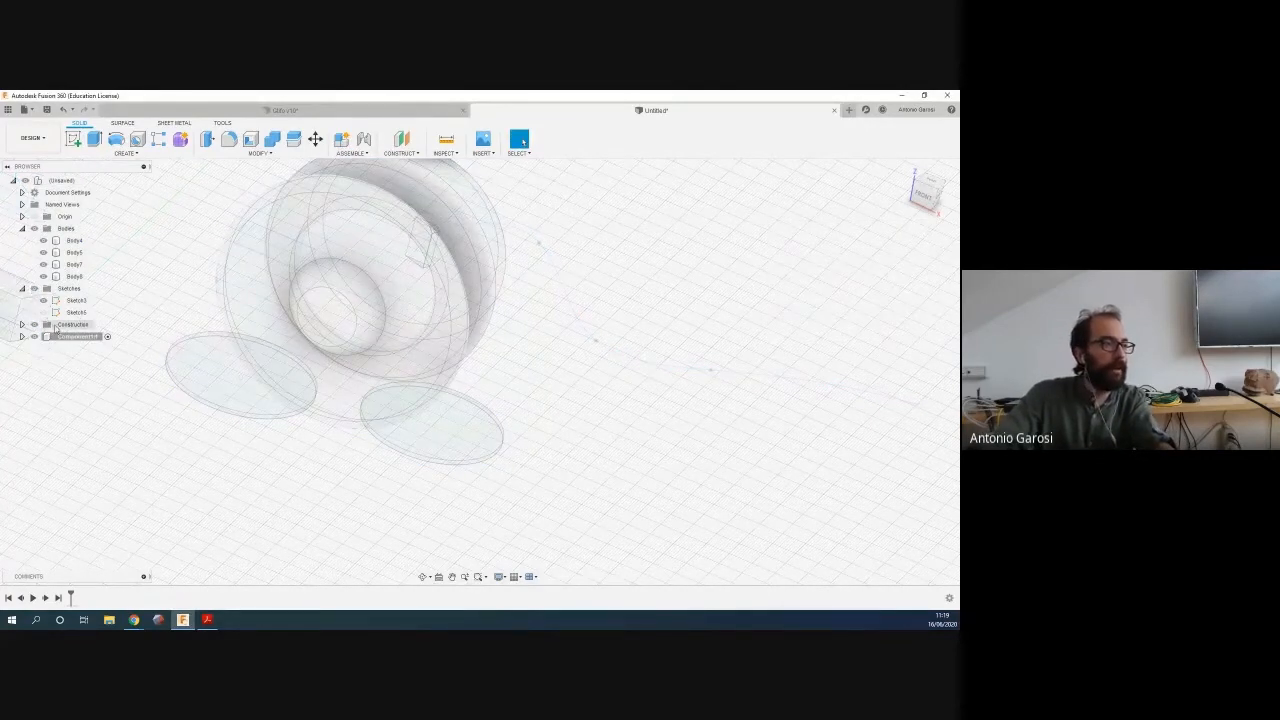
Check what the new component contains, reactivate the top-level design, and undo the component's creation
{"action": "left_click", "coordinate": [22, 336]}
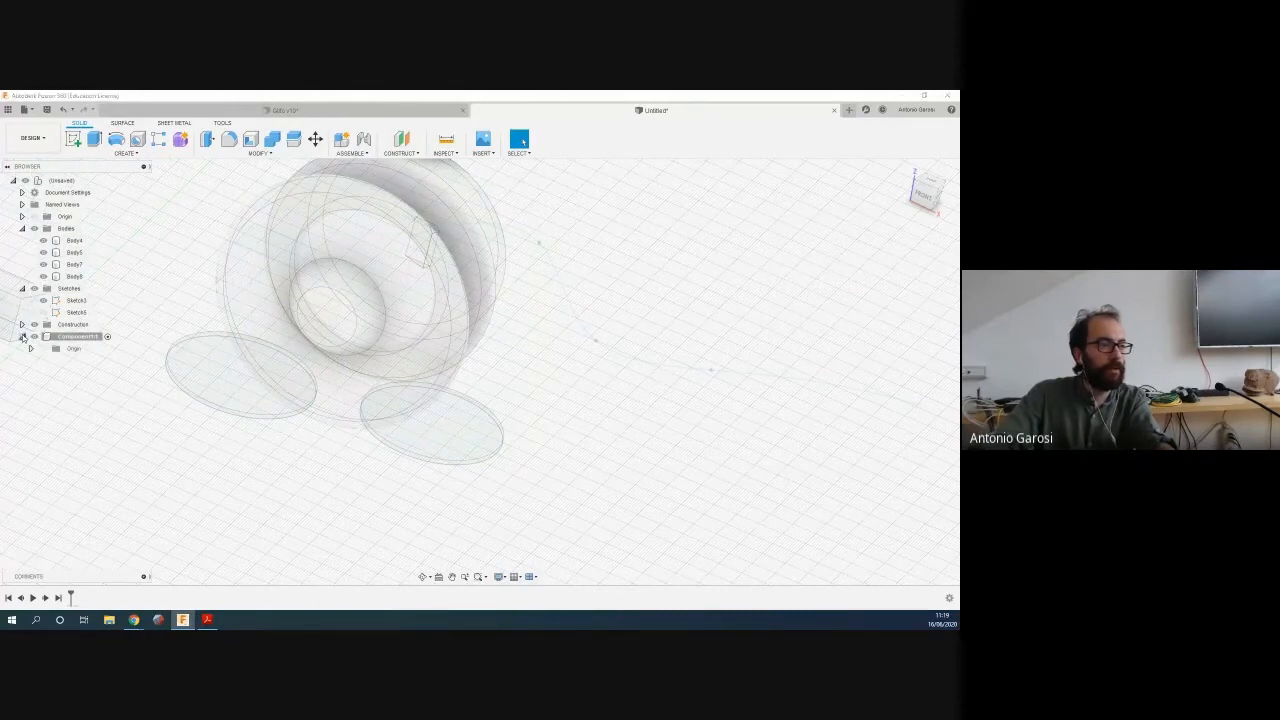
{"action": "left_click", "coordinate": [85, 181]}
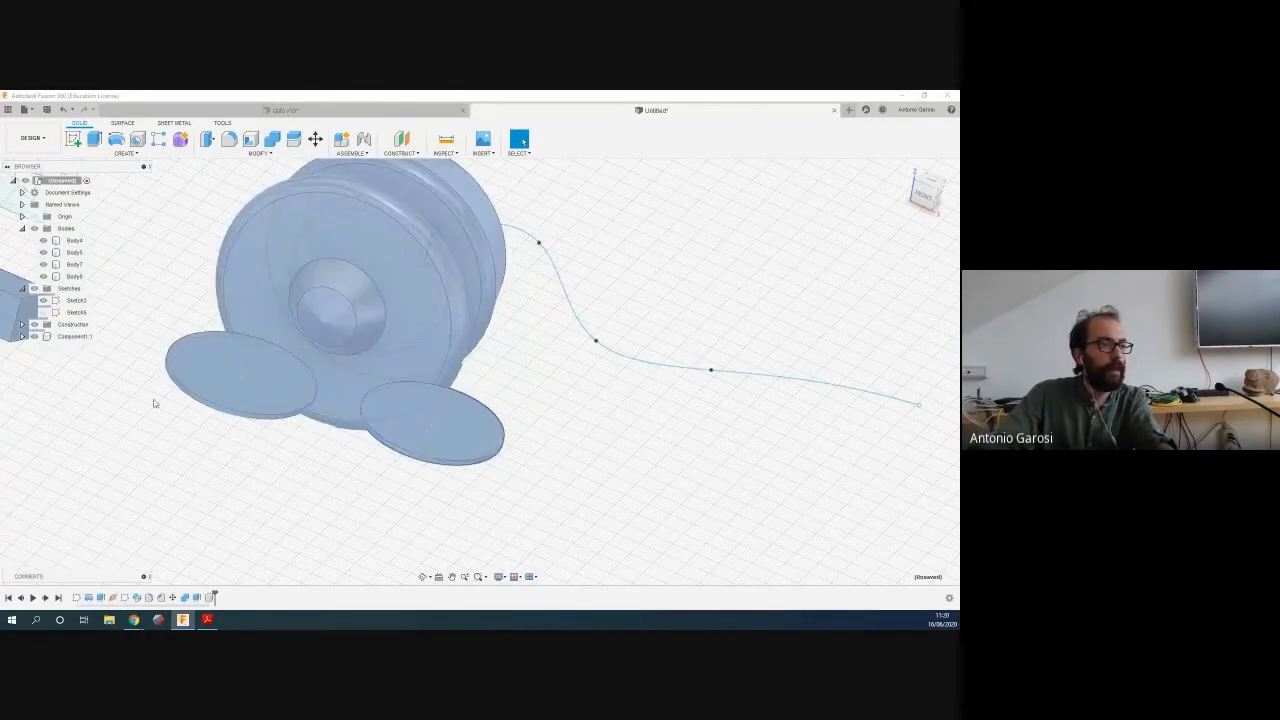
{"action": "left_click", "coordinate": [222, 385]}
{"action": "left_click", "coordinate": [114, 391]}
{"action": "left_click", "coordinate": [37, 348]}
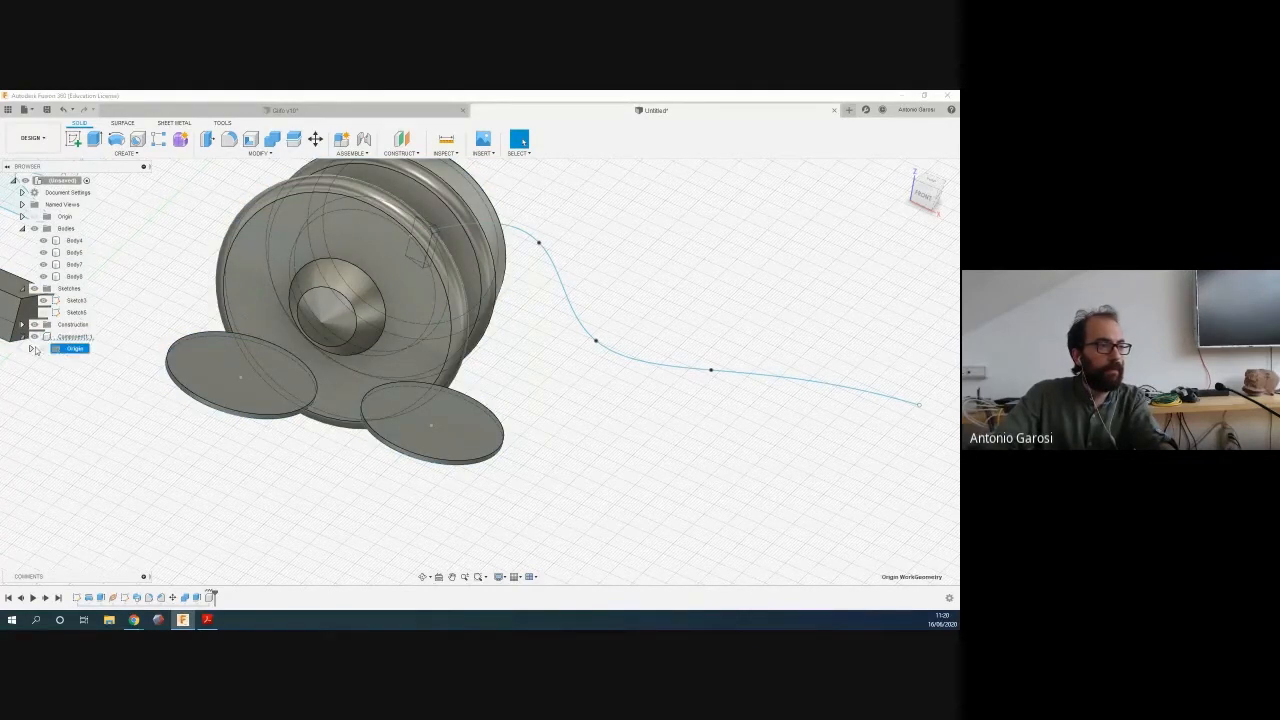
{"action": "key", "text": "ctrl+z"}
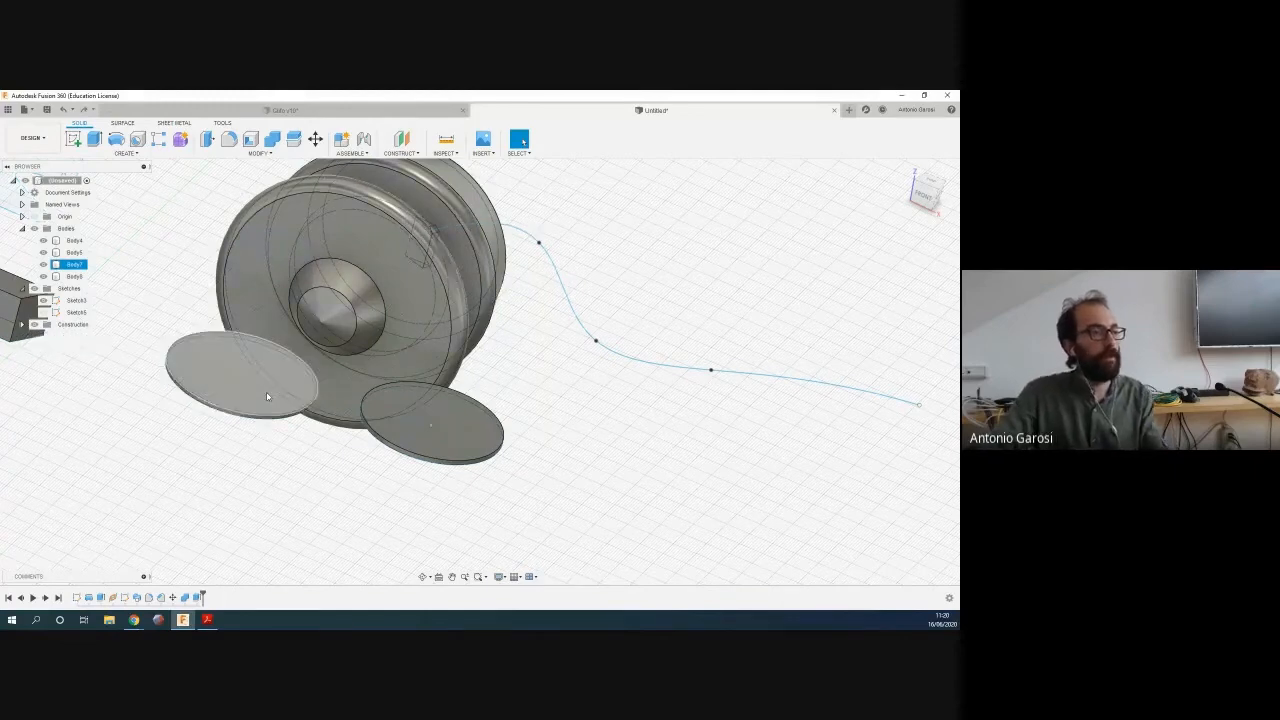
Convert the two disc bodies into separate components with New Component's From Bodies option, and check the new components' contents in the browser
{"action": "left_click", "coordinate": [365, 141]}
{"action": "key", "text": "Escape"}
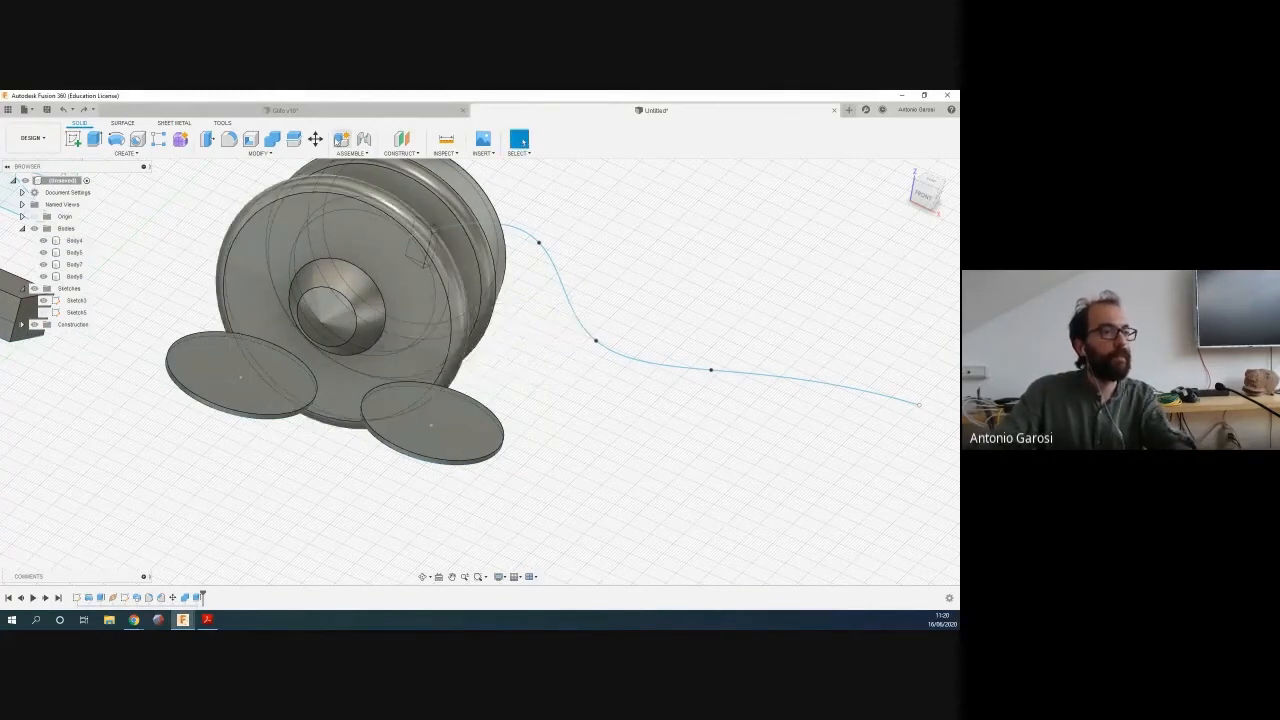
{"action": "left_click", "coordinate": [352, 153]}
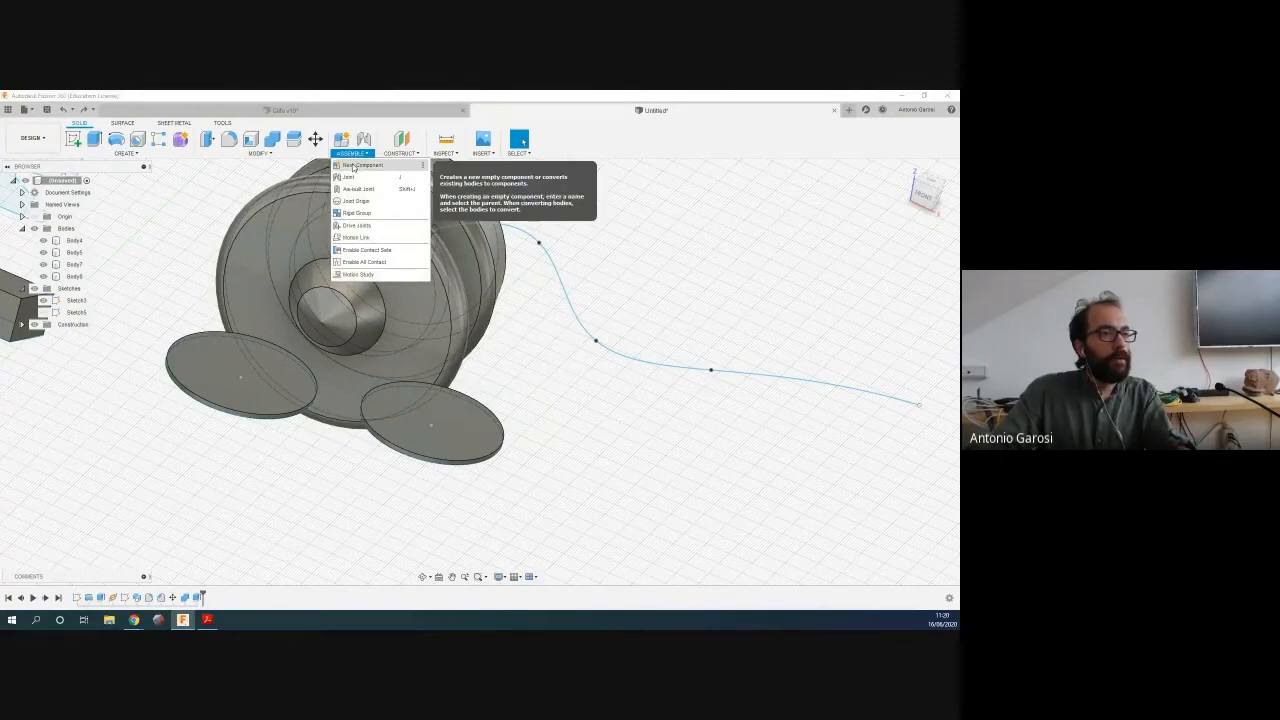
{"action": "left_click", "coordinate": [358, 165]}
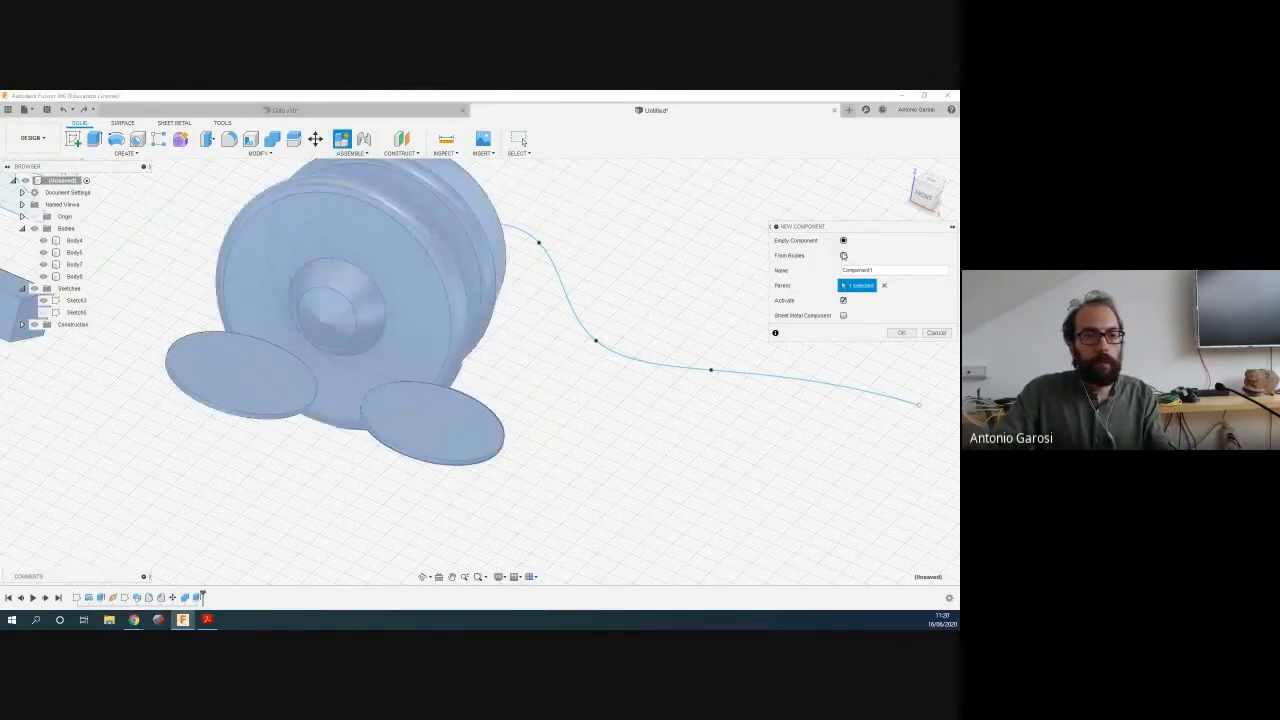
{"action": "left_click", "coordinate": [843, 255]}
{"action": "left_click", "coordinate": [240, 375]}
{"action": "left_click", "coordinate": [478, 423]}
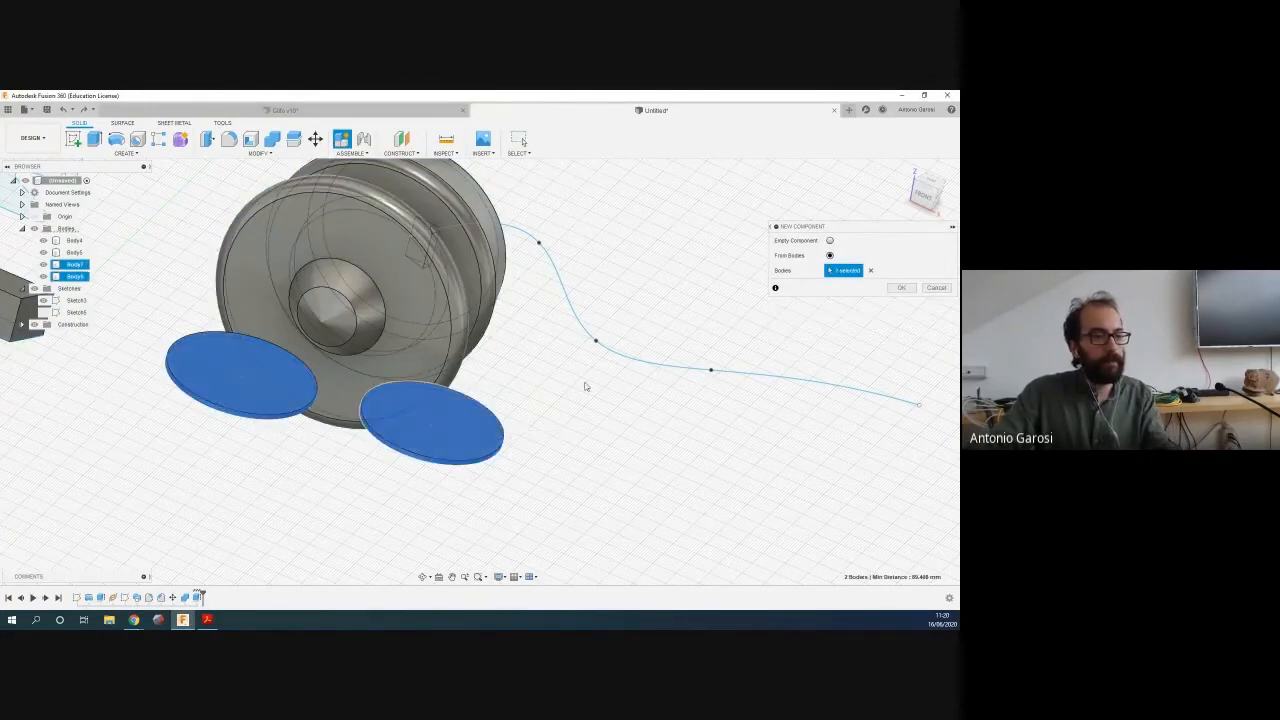
{"action": "left_click", "coordinate": [900, 288]}
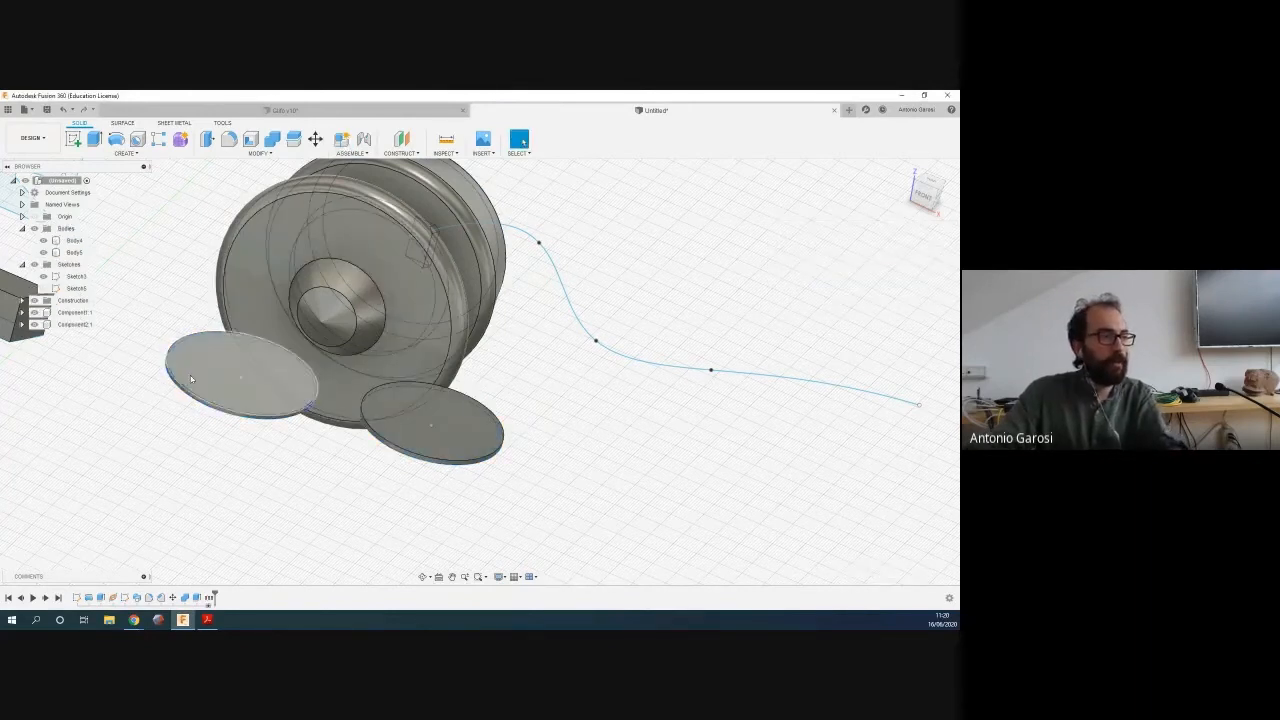
{"action": "left_click", "coordinate": [22, 313]}
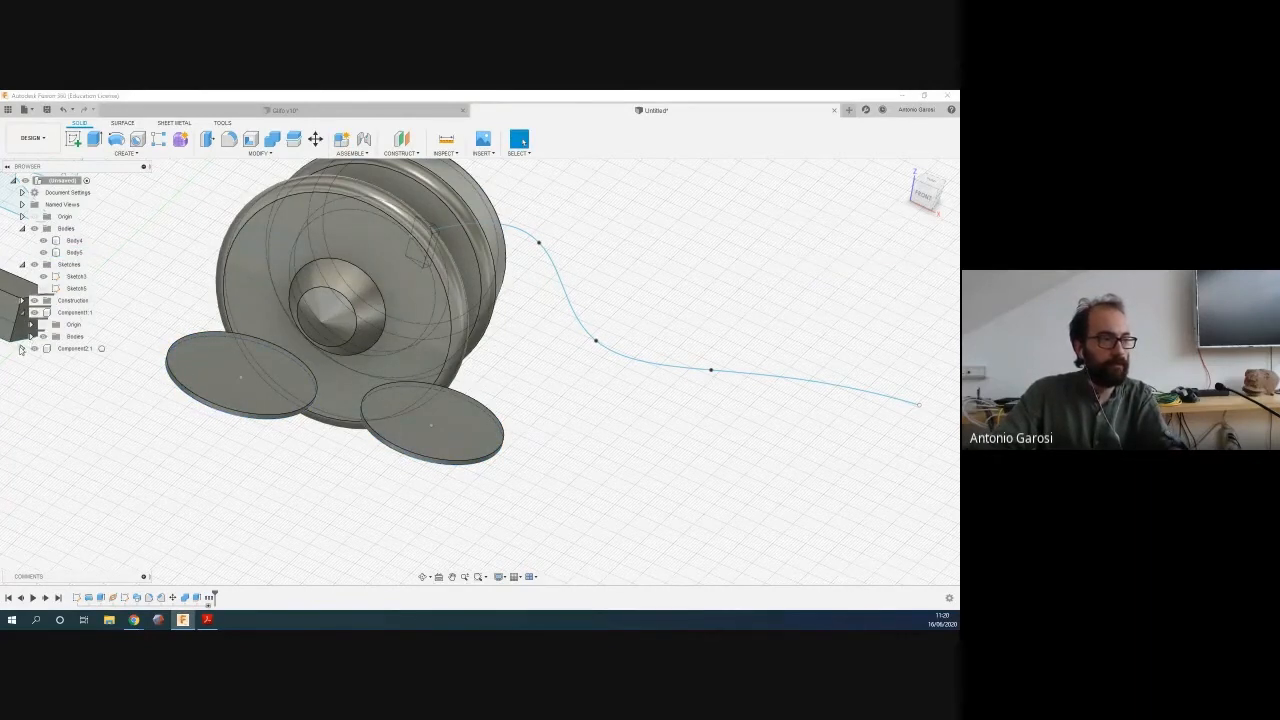
{"action": "left_click", "coordinate": [22, 348]}
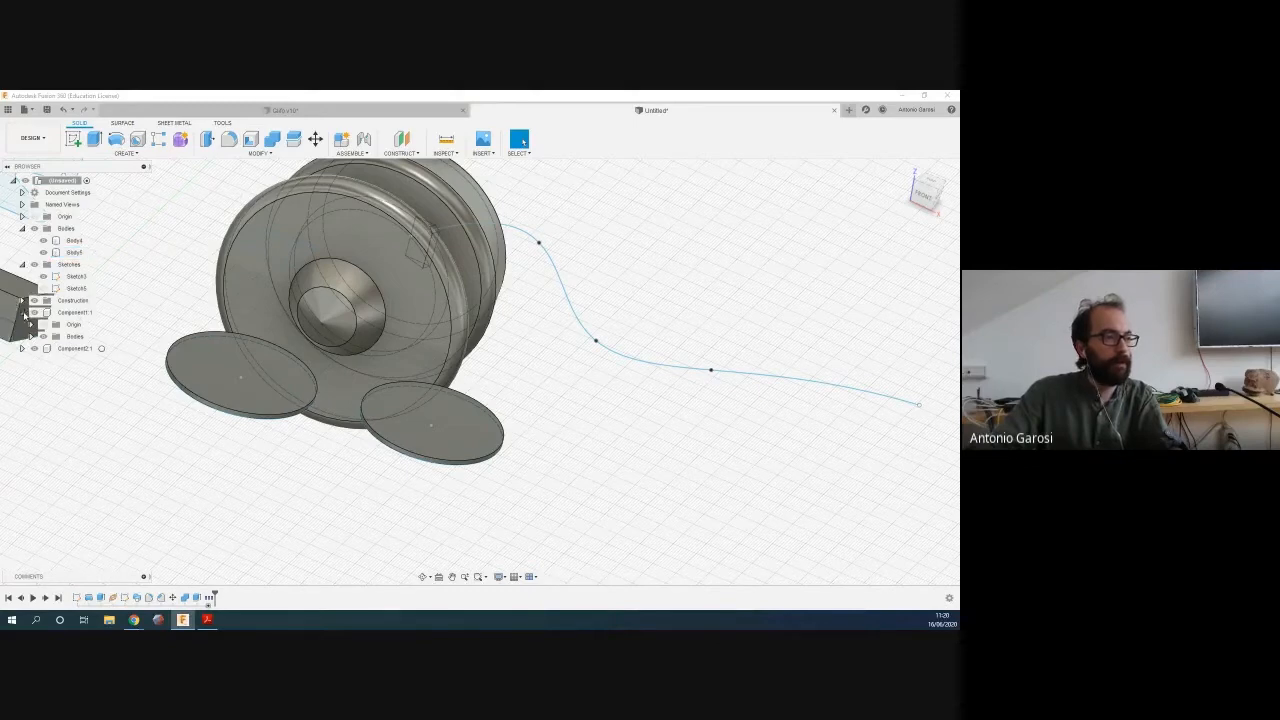
{"action": "left_click", "coordinate": [22, 312]}
Create a joint between the two disc components, snapping the first disc's face centre to the second disc's face centre, with zero angle and offsets
{"action": "key", "text": "j"}
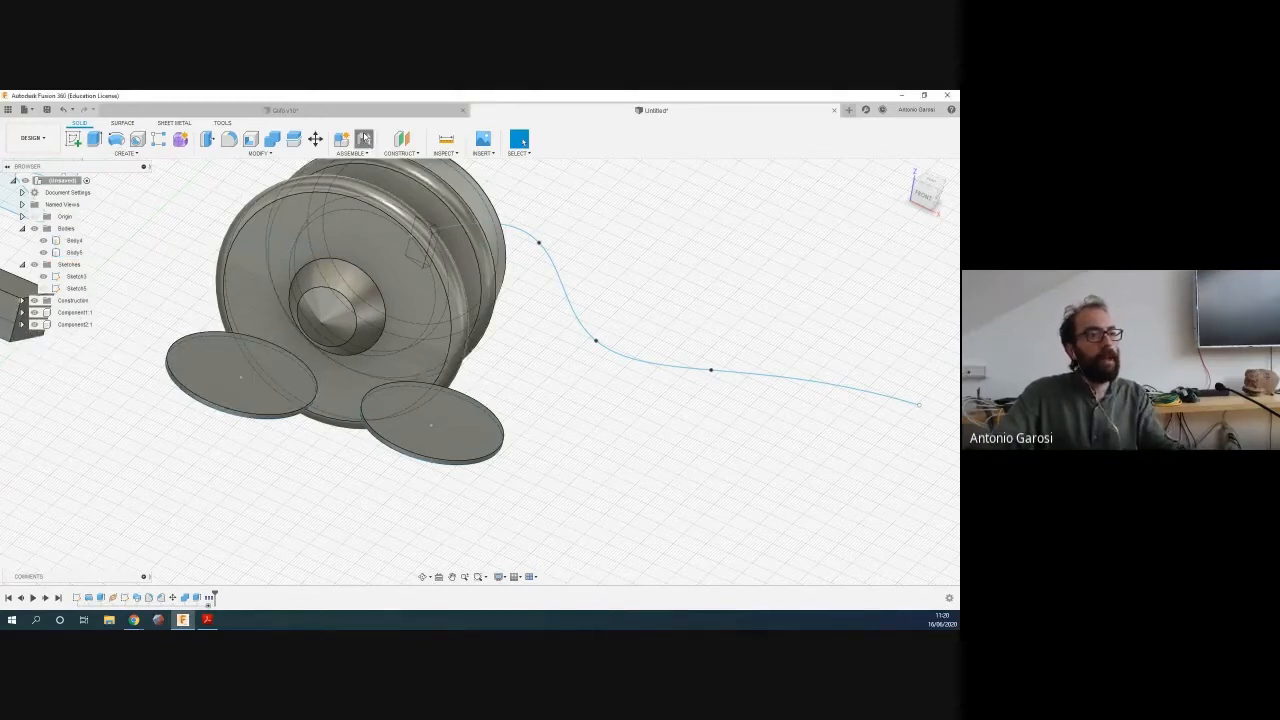
{"action": "left_click", "coordinate": [246, 376]}
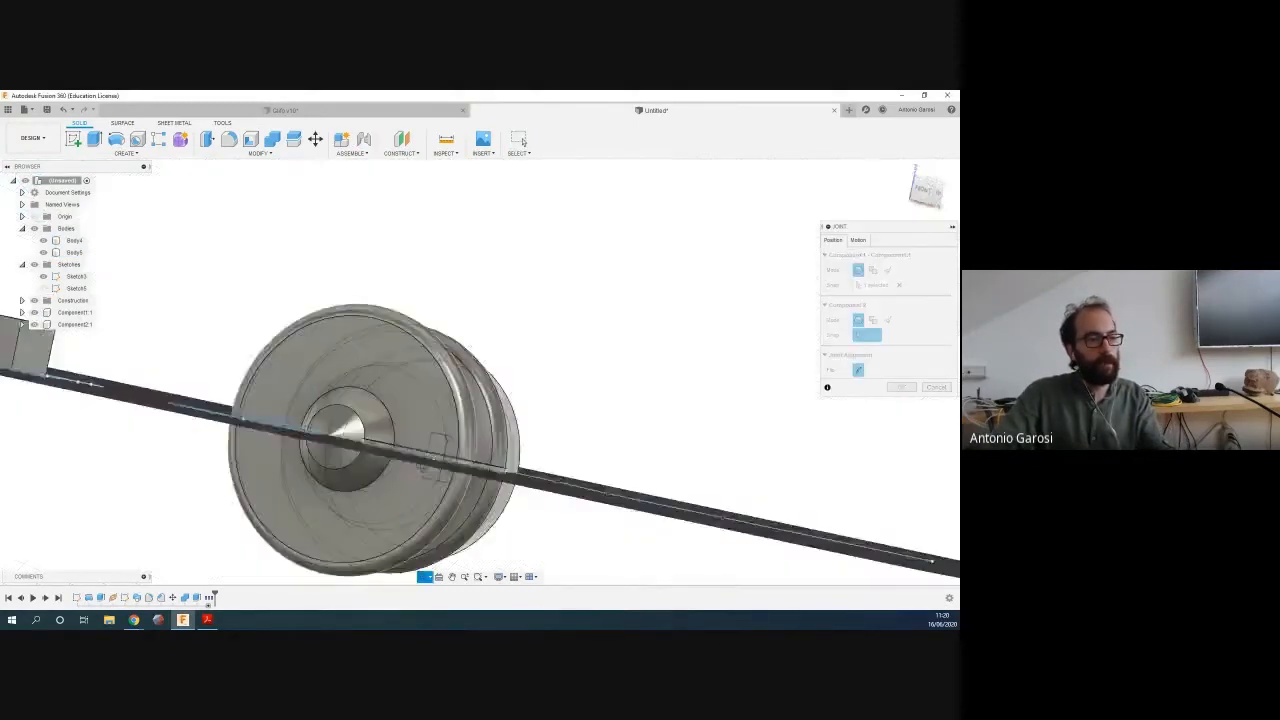
{"action": "key", "text": "ctrl+z"}
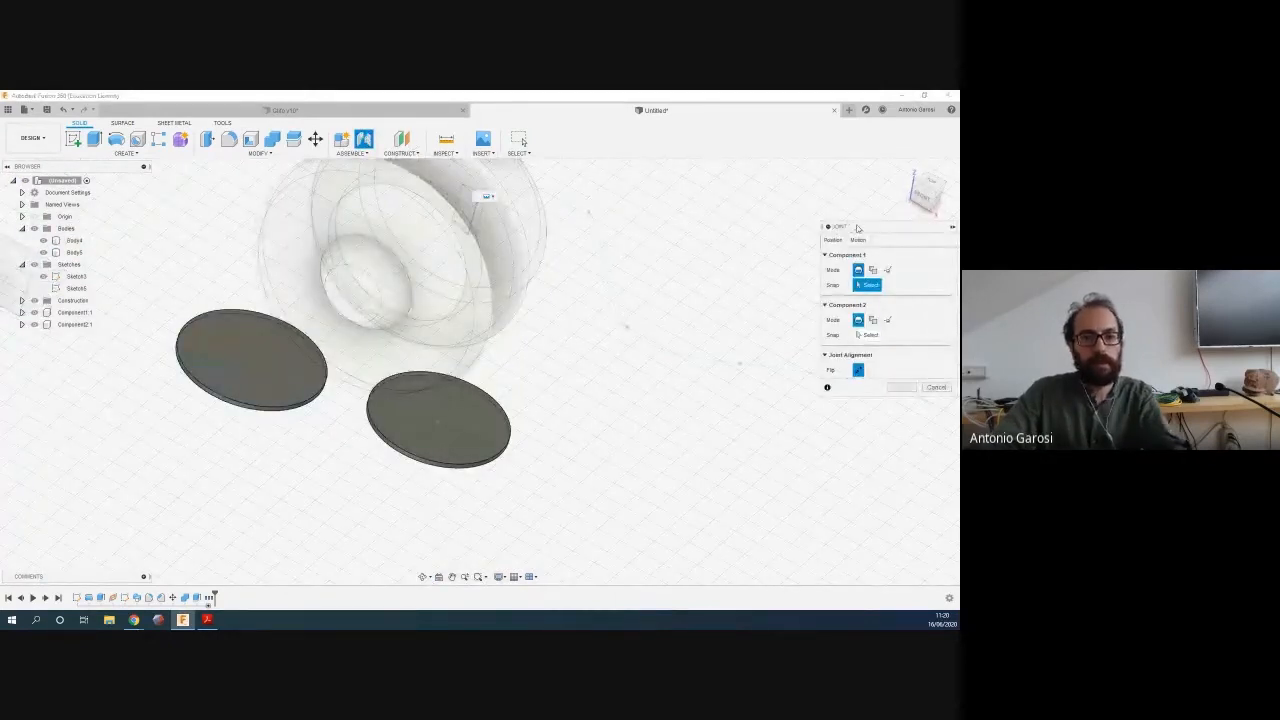
{"action": "left_click_drag", "start_coordinate": [854, 227], "coordinate": [663, 216]}
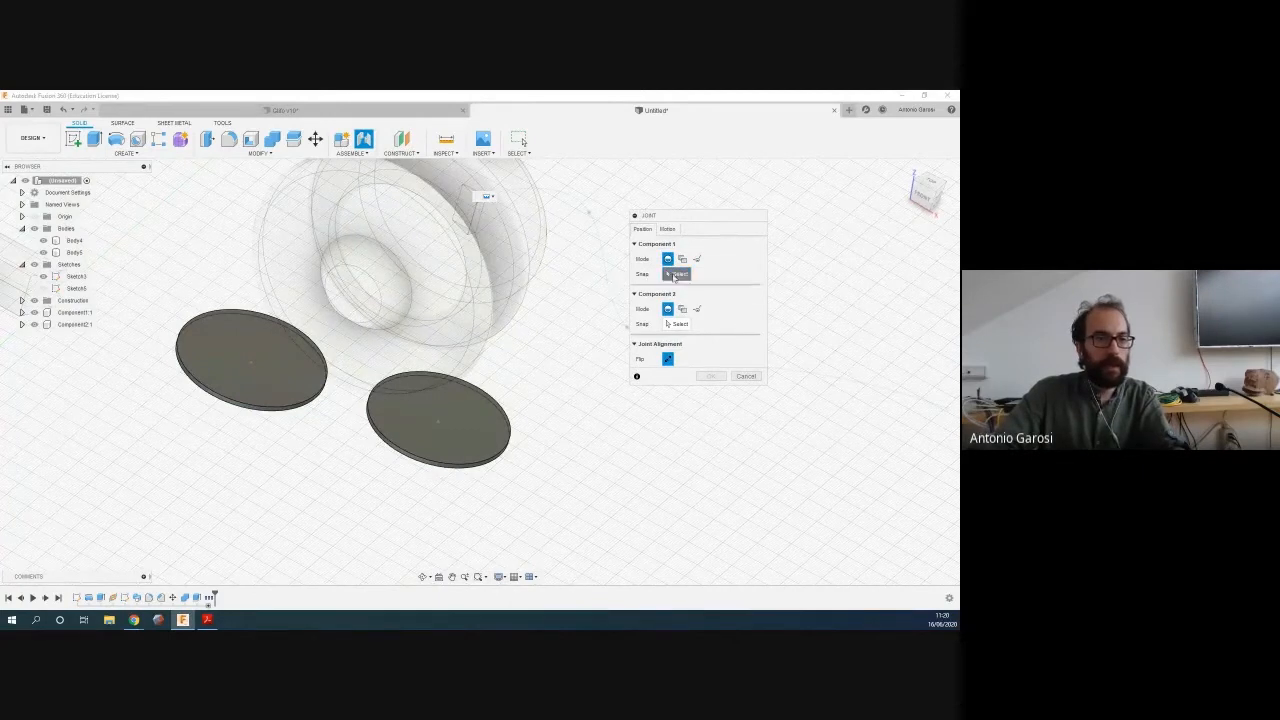
{"action": "left_click", "coordinate": [253, 363]}
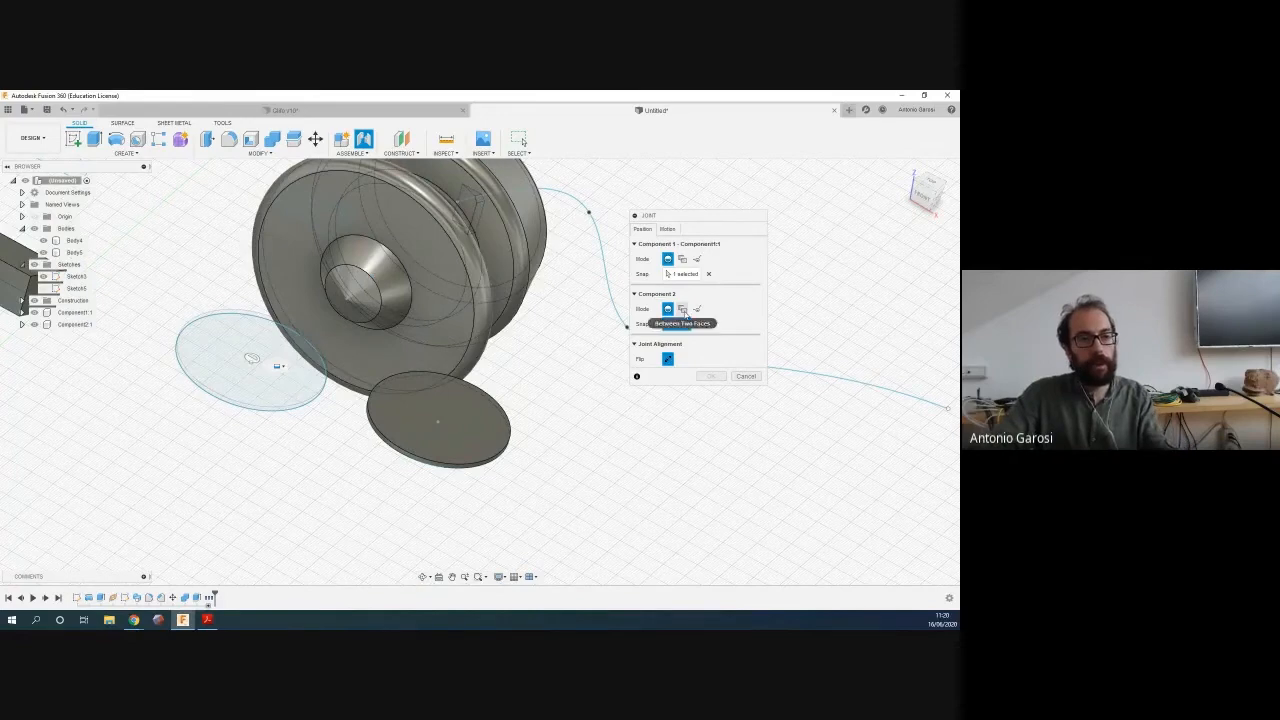
{"action": "middle_click_drag", "start_coordinate": [438, 511], "coordinate": [277, 363], "text": "shift"}
{"action": "left_click", "coordinate": [417, 517]}
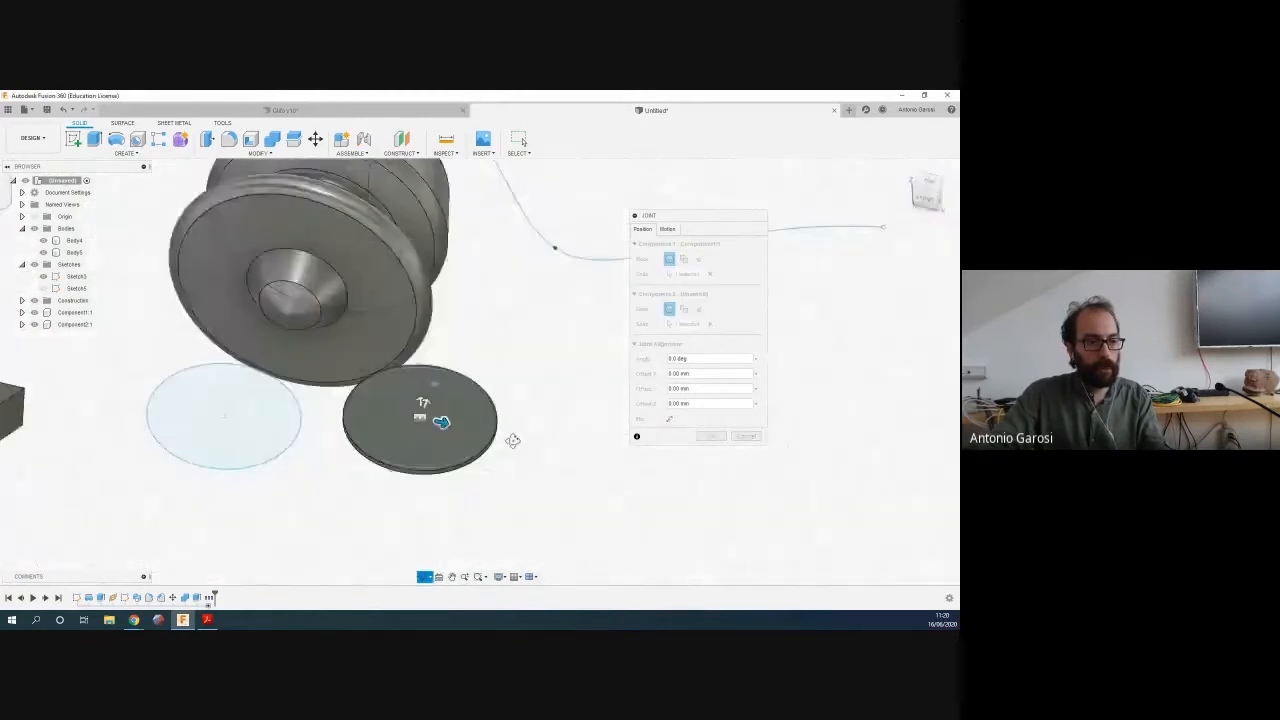
{"action": "left_click", "coordinate": [711, 436]}
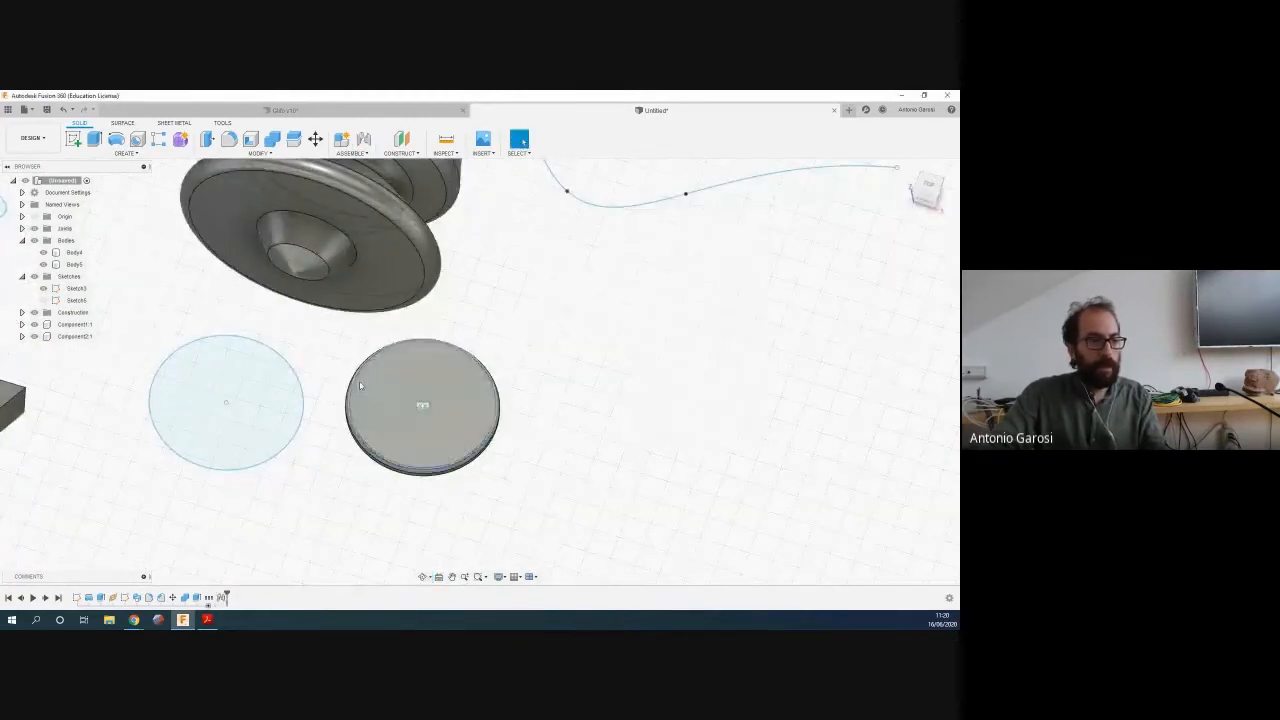
{"action": "scroll", "coordinate": [330, 420], "scroll_direction": "up", "scroll_amount": 5}
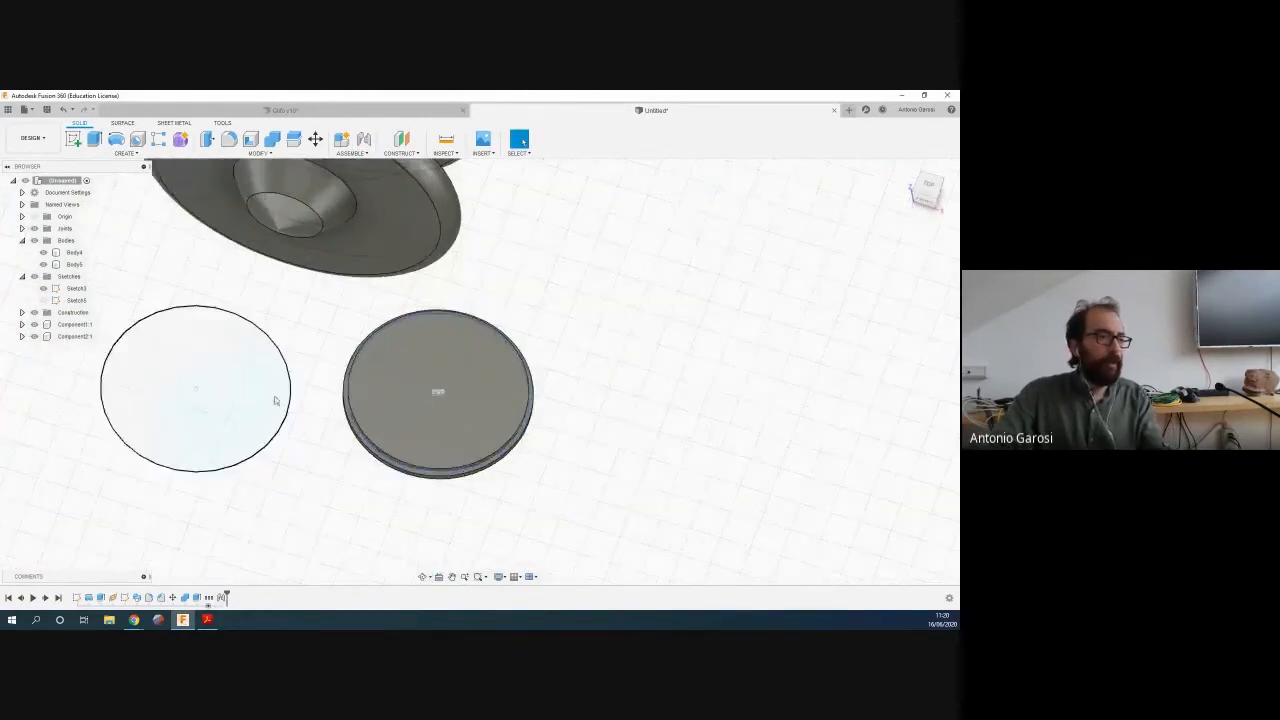
{"action": "left_click", "coordinate": [315, 139]}
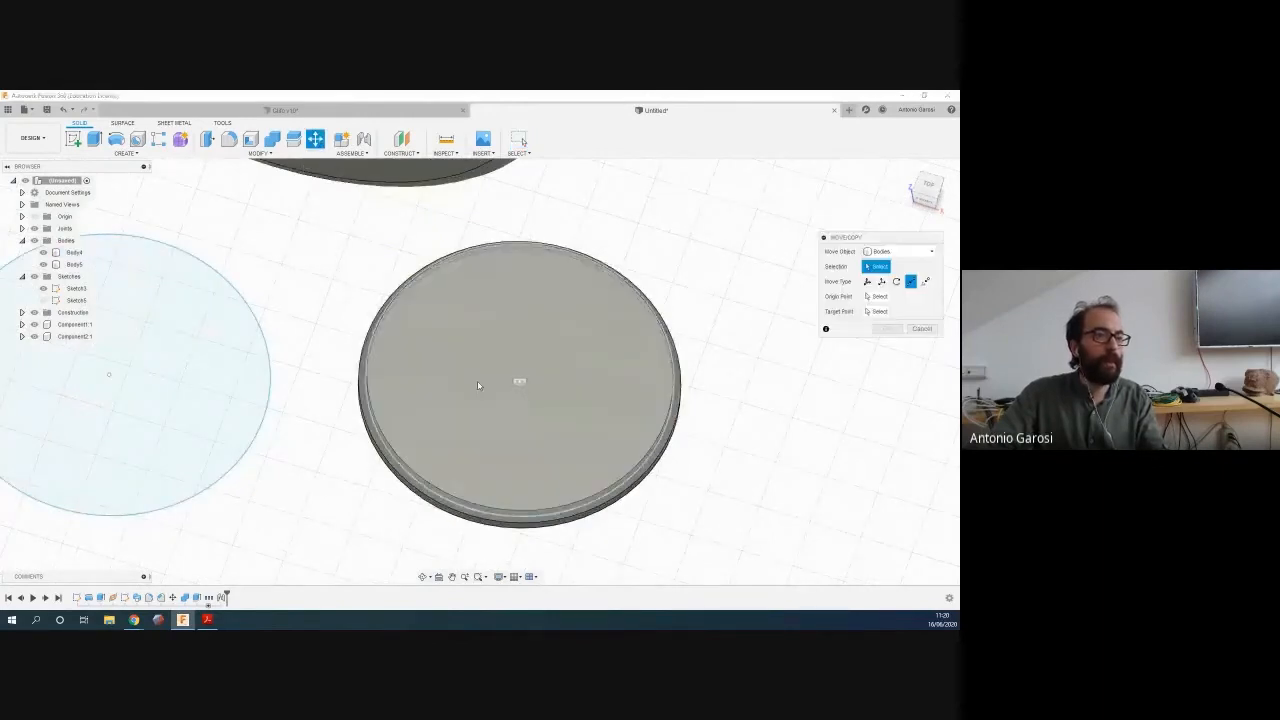
{"action": "left_click", "coordinate": [611, 414]}
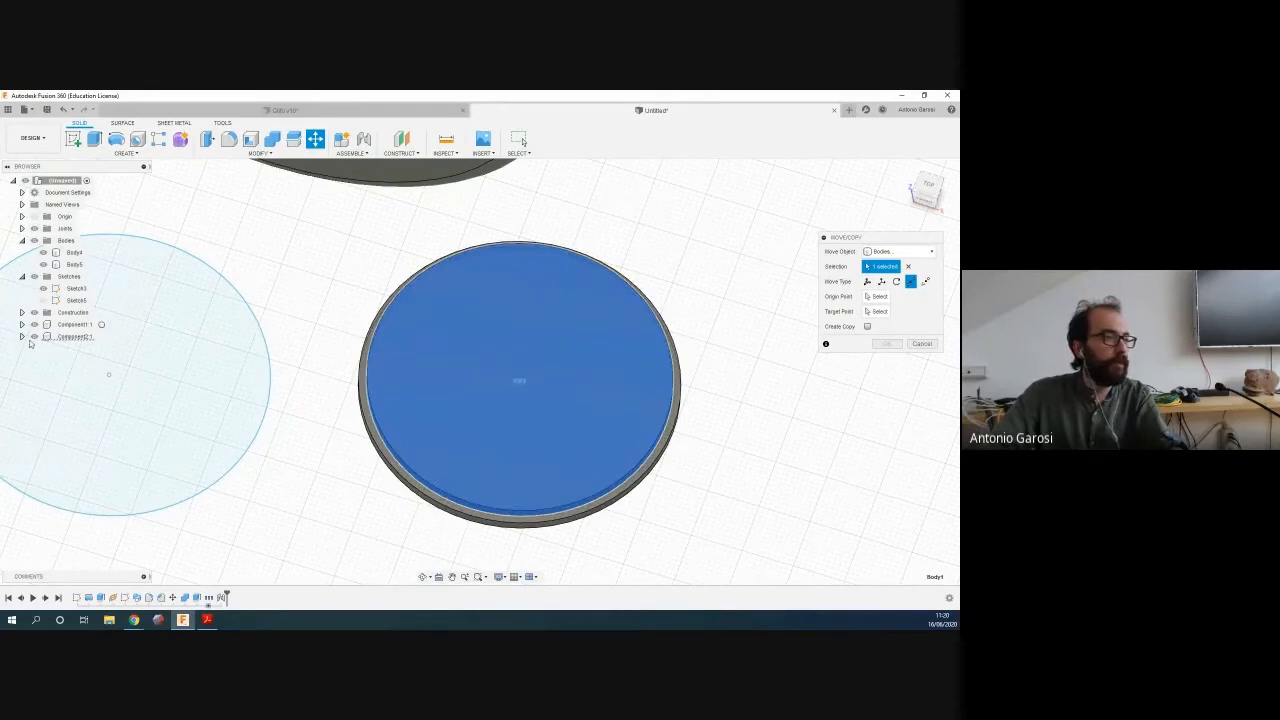
{"action": "key", "text": "Escape"}
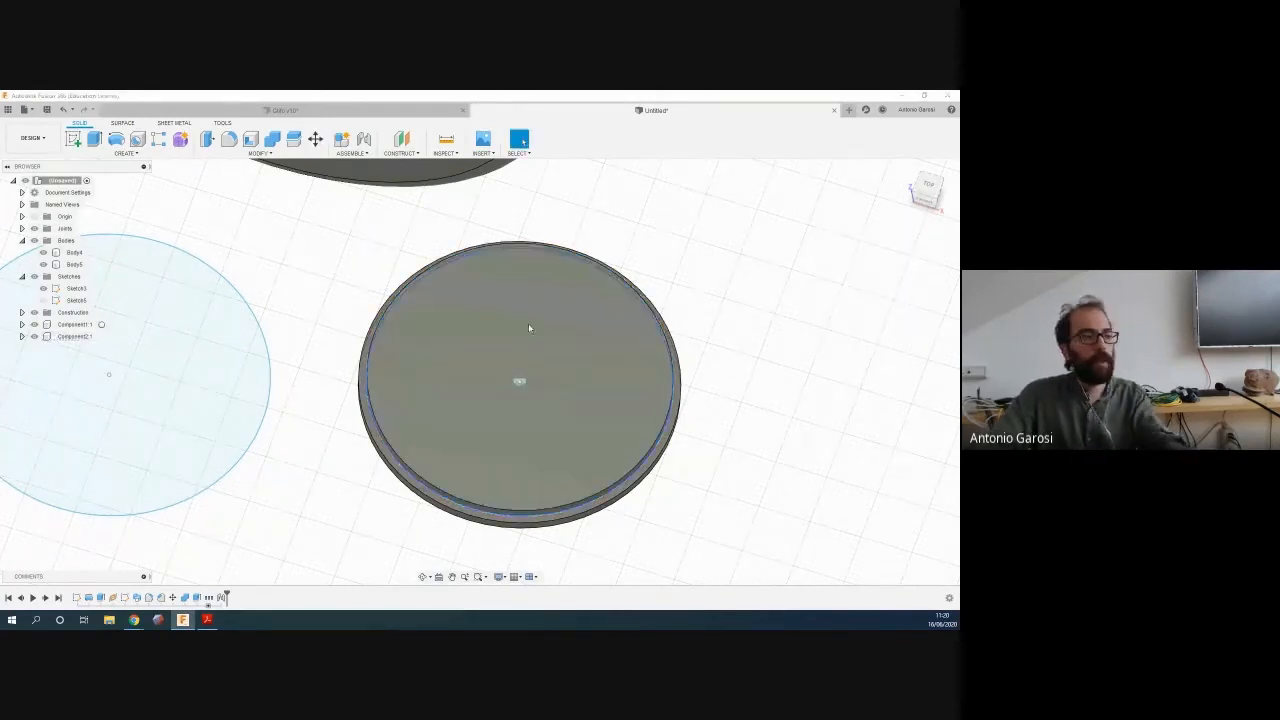
Move the Component2 disc freely across the horizontal plane, about 141 mm in X, and undo the move
{"action": "left_click", "coordinate": [76, 337]}
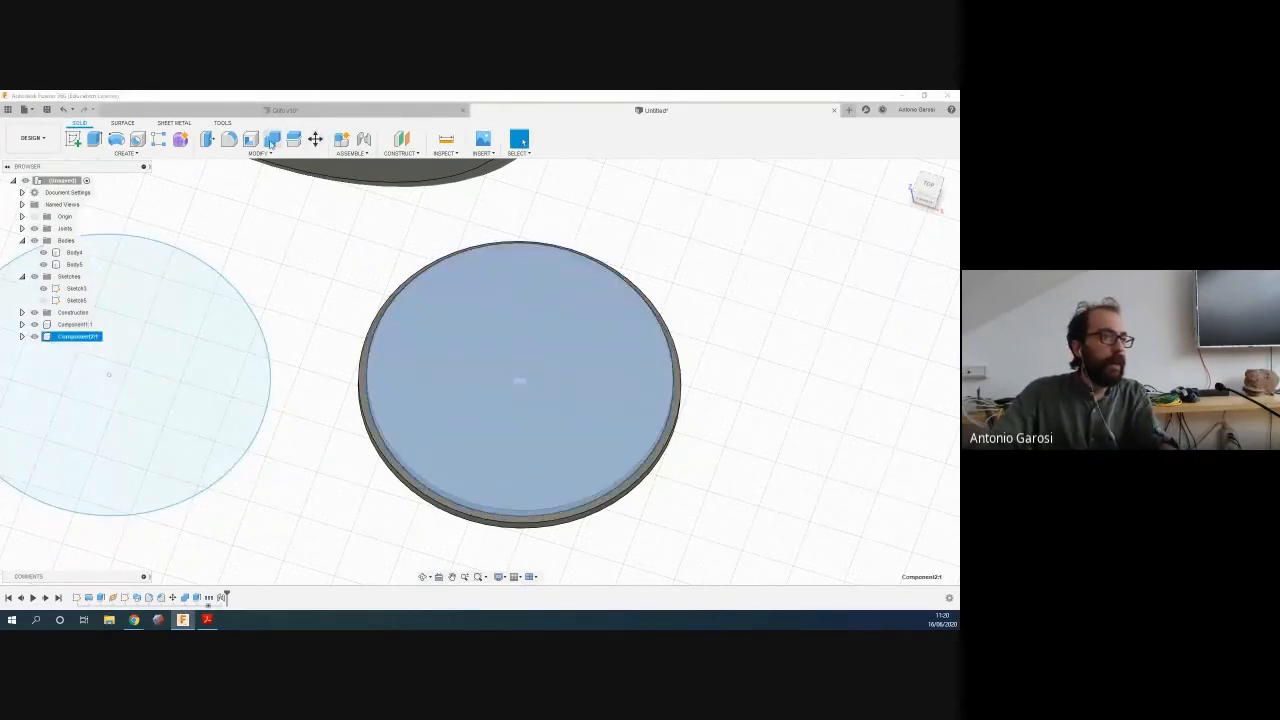
{"action": "left_click", "coordinate": [315, 139]}
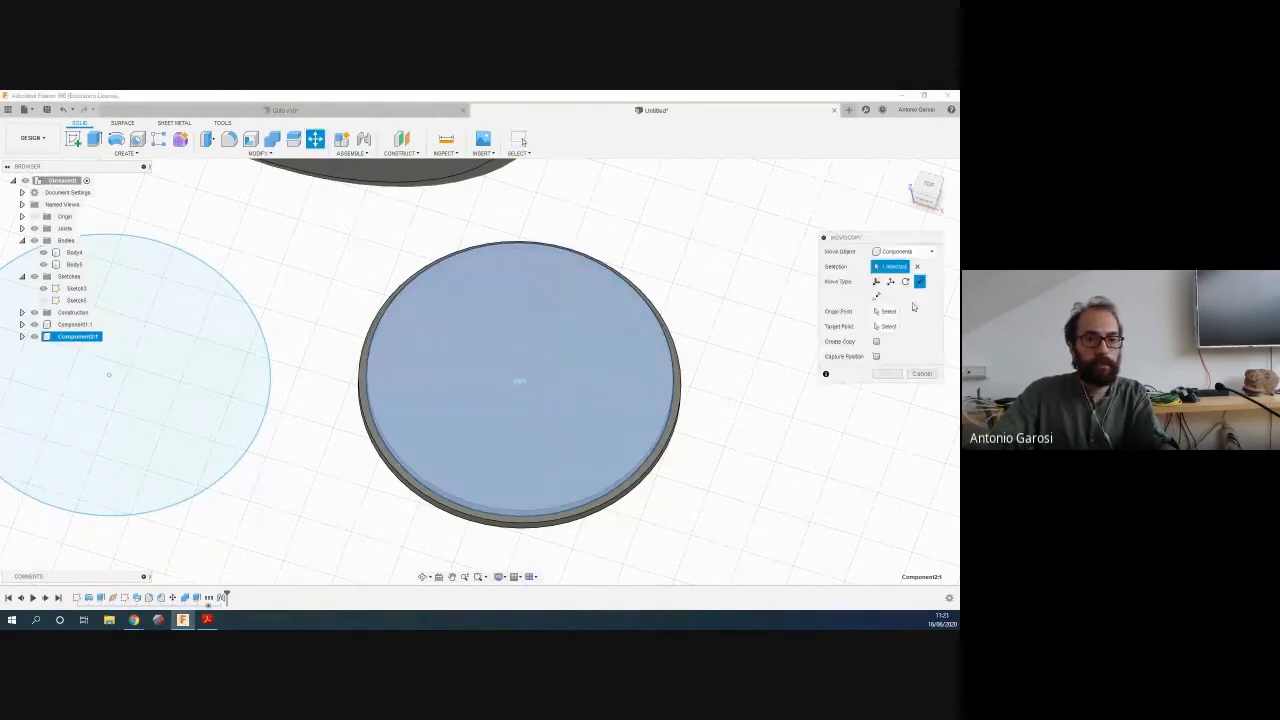
{"action": "left_click", "coordinate": [876, 282]}
{"action": "left_click_drag", "start_coordinate": [533, 374], "coordinate": [674, 363]}
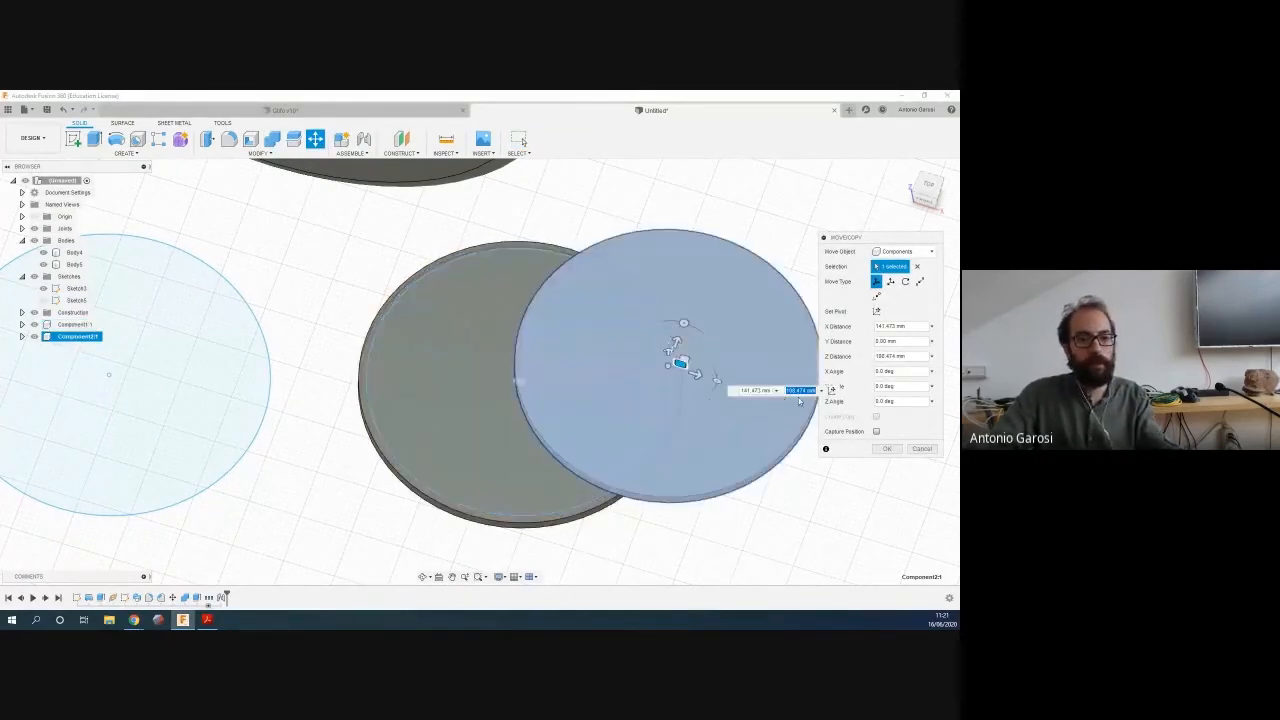
{"action": "left_click", "coordinate": [883, 450]}
{"action": "key", "text": "ctrl+z"}
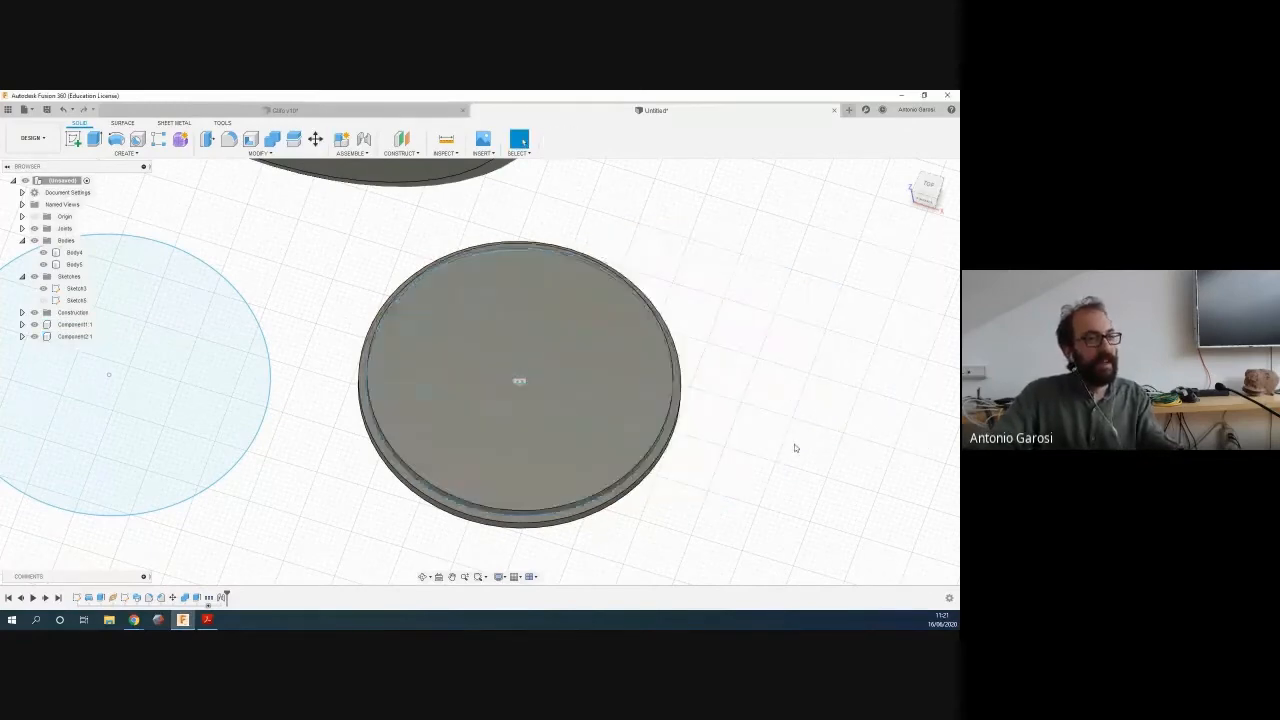
Try to move the Component2 disc sideways along X with Free Move, viewed from the front, and cancel the move
{"action": "left_click", "coordinate": [80, 336]}
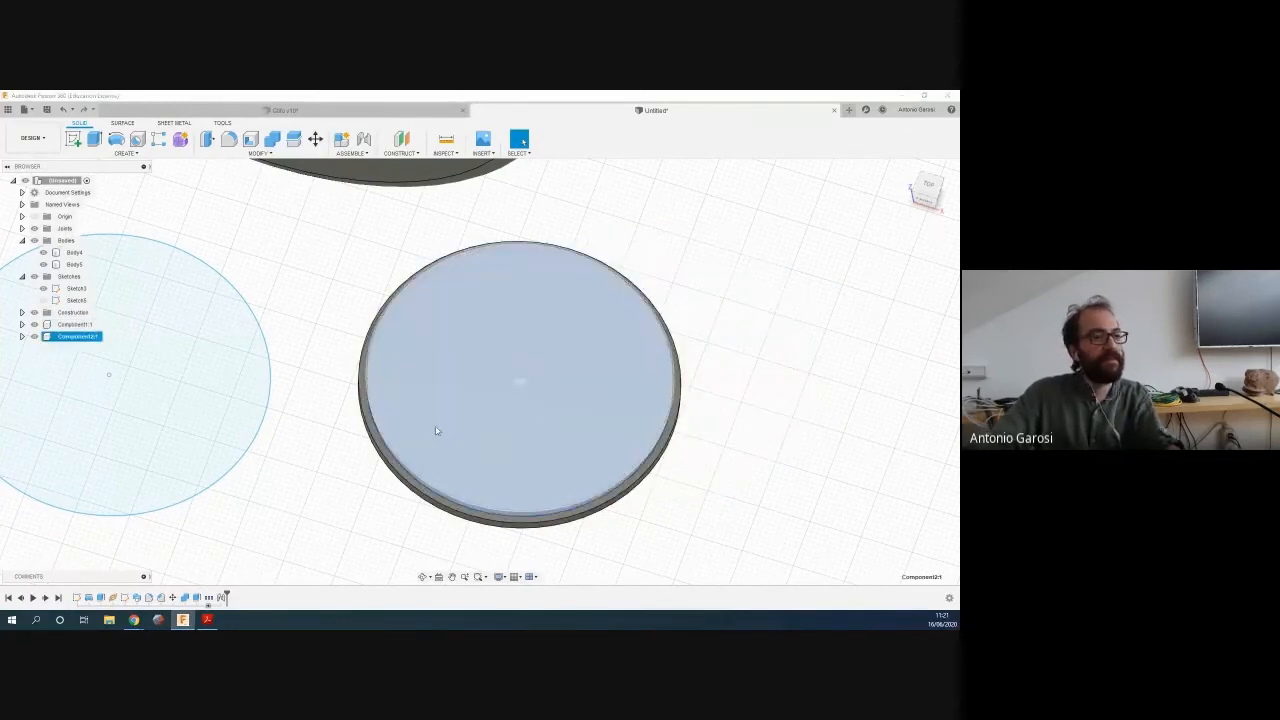
{"action": "middle_click_drag", "start_coordinate": [436, 431], "coordinate": [360, 425], "text": "shift"}
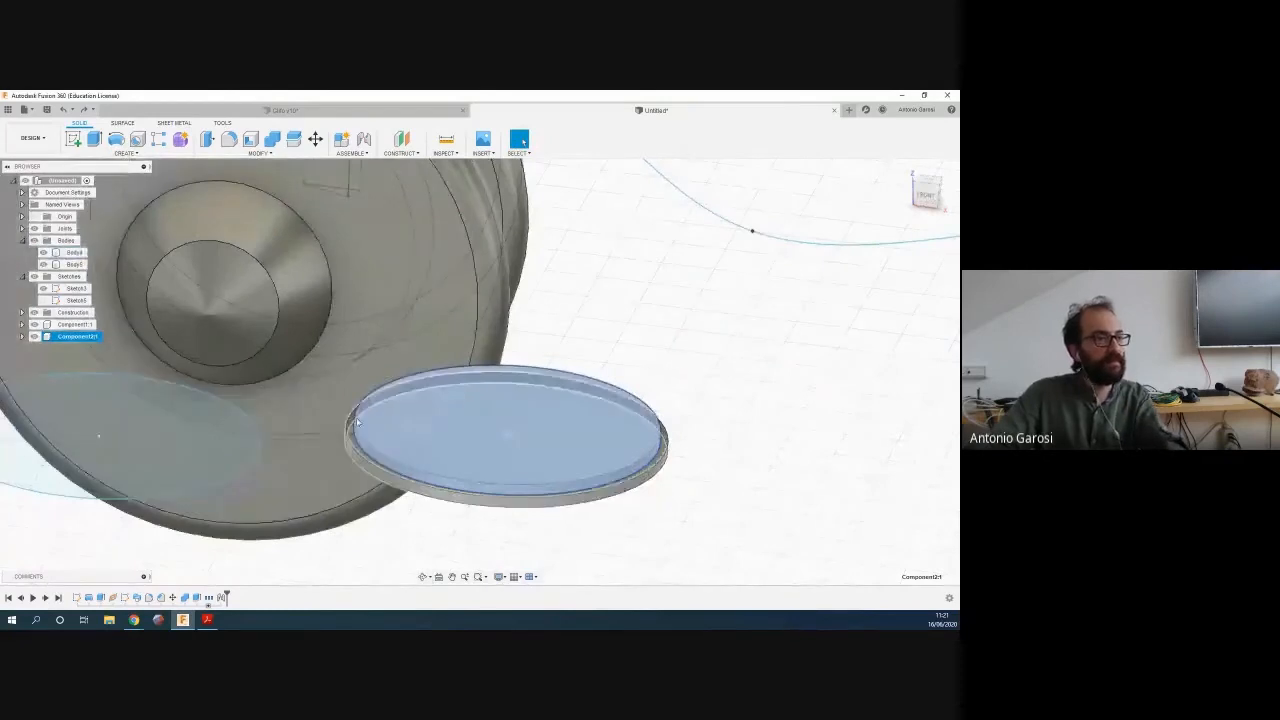
{"action": "left_click", "coordinate": [315, 139]}
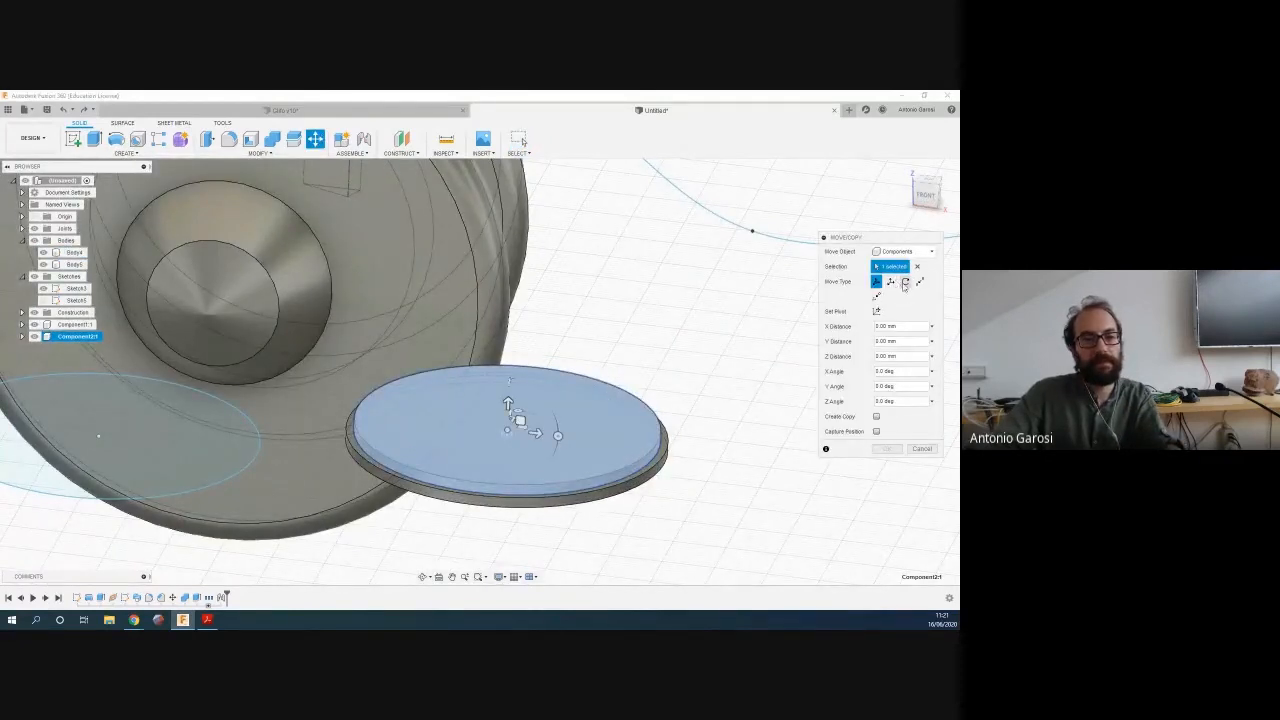
{"action": "left_click", "coordinate": [876, 283]}
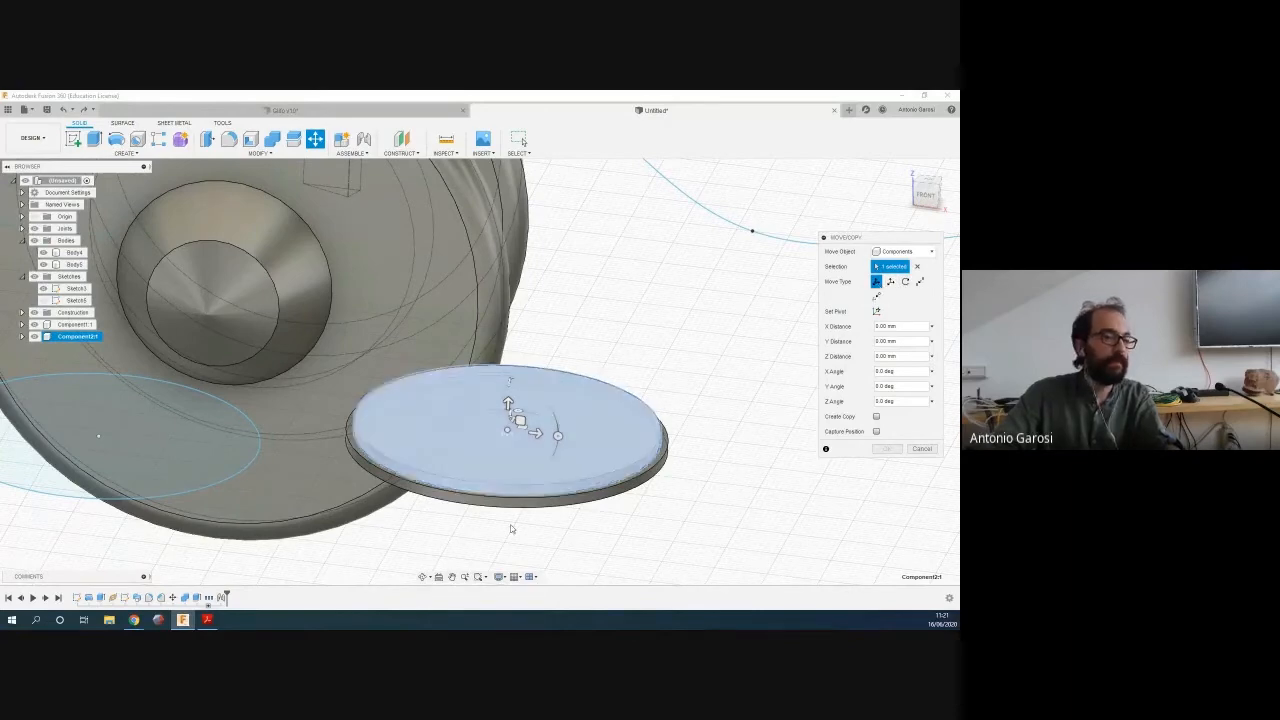
{"action": "left_click_drag", "start_coordinate": [508, 420], "coordinate": [600, 428]}
{"action": "key", "text": "Escape"}
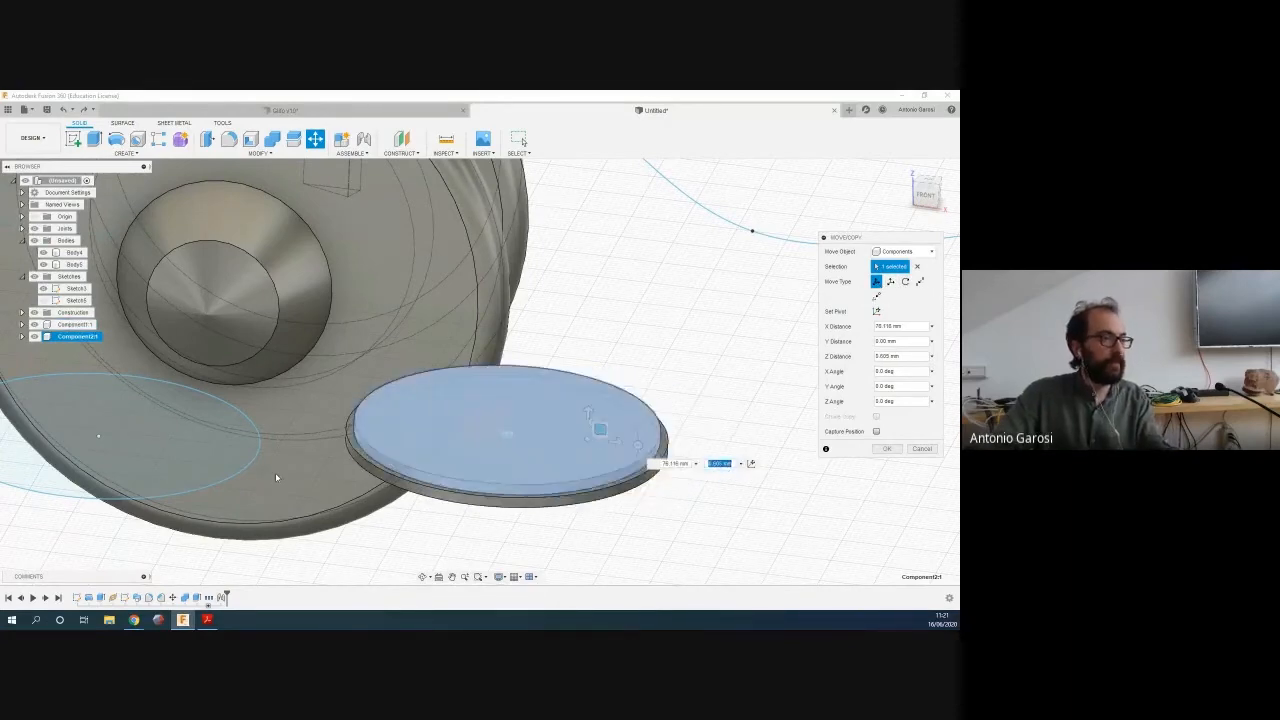
Try to move the Component1 disc sideways with Free Move, and cancel the move
{"action": "left_click", "coordinate": [68, 324]}
{"action": "key", "text": "m"}
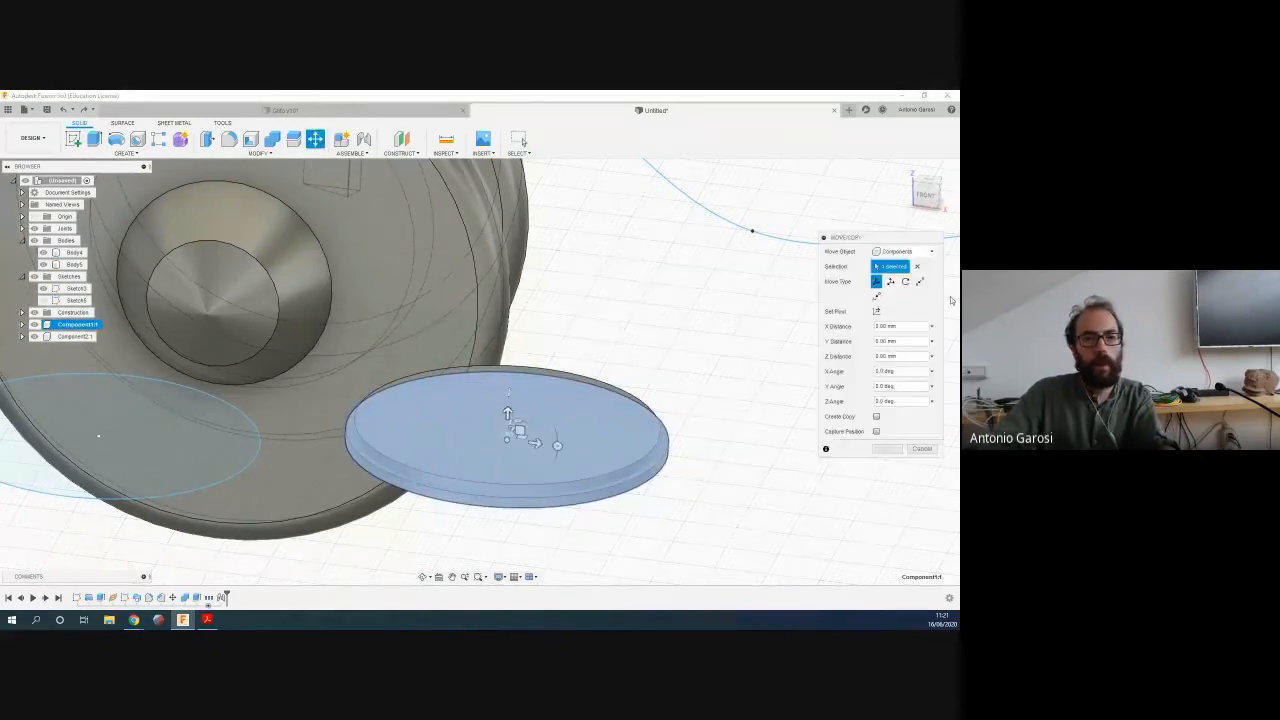
{"action": "left_click_drag", "start_coordinate": [517, 428], "coordinate": [716, 447]}
{"action": "key", "text": "Escape"}
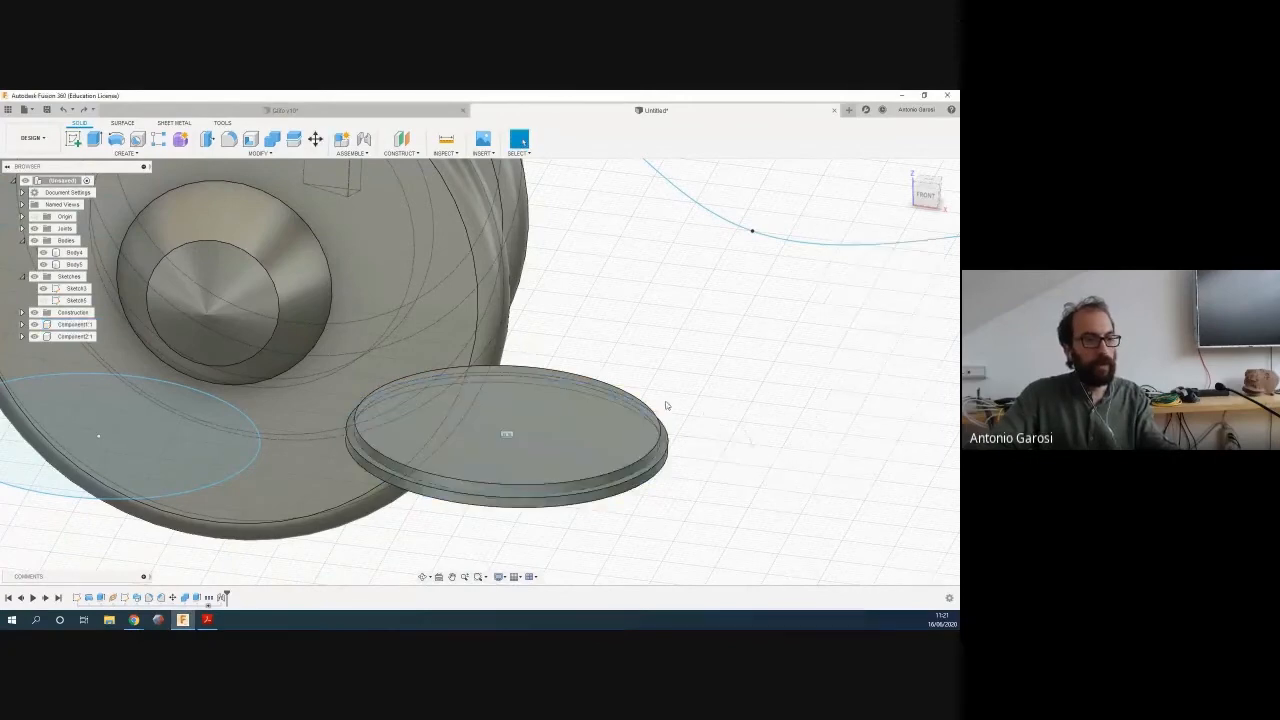
Examine the joined discs from above and at an angle, and review the available assembly commands, including contact sets
{"action": "middle_click_drag", "start_coordinate": [664, 365], "coordinate": [634, 411], "text": "shift"}
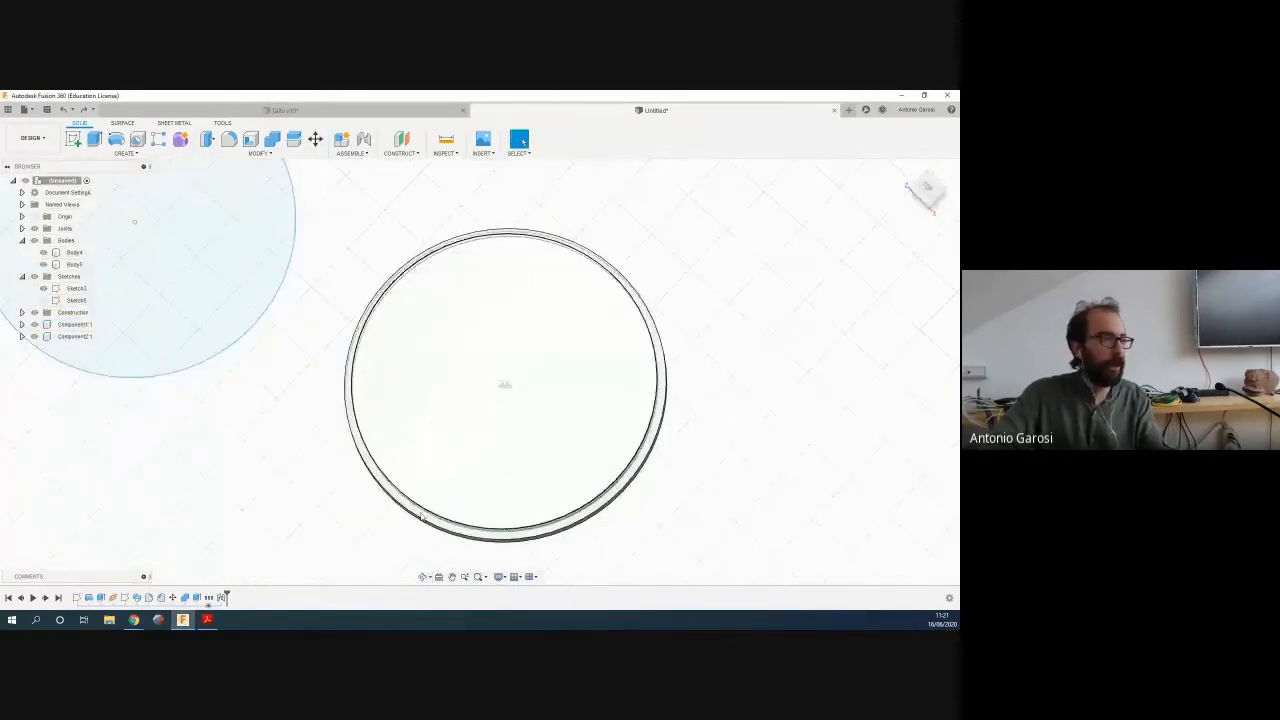
{"action": "scroll", "coordinate": [341, 460], "scroll_direction": "up", "scroll_amount": 3}
{"action": "scroll", "coordinate": [340, 460], "scroll_direction": "down", "scroll_amount": 4}
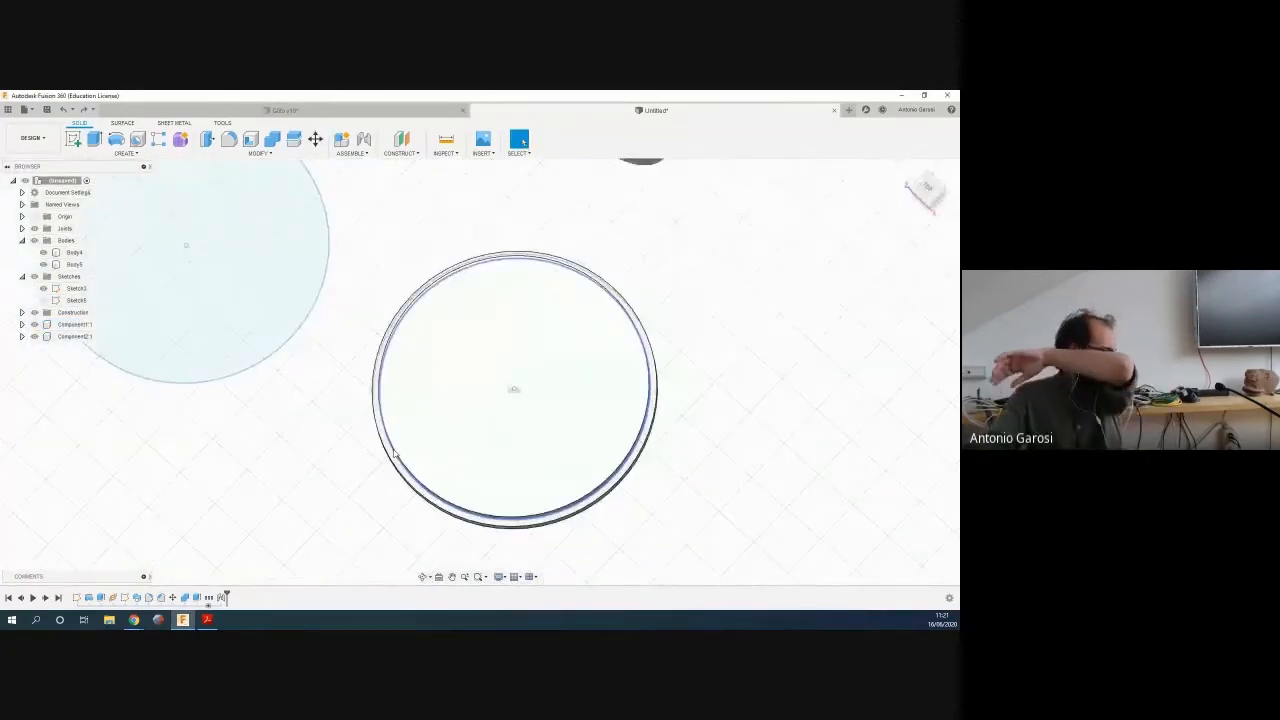
{"action": "scroll", "coordinate": [500, 474], "scroll_direction": "up", "scroll_amount": 2}
{"action": "scroll", "coordinate": [505, 467], "scroll_direction": "down", "scroll_amount": 4}
{"action": "middle_click_drag", "start_coordinate": [511, 460], "coordinate": [536, 426], "text": "shift"}
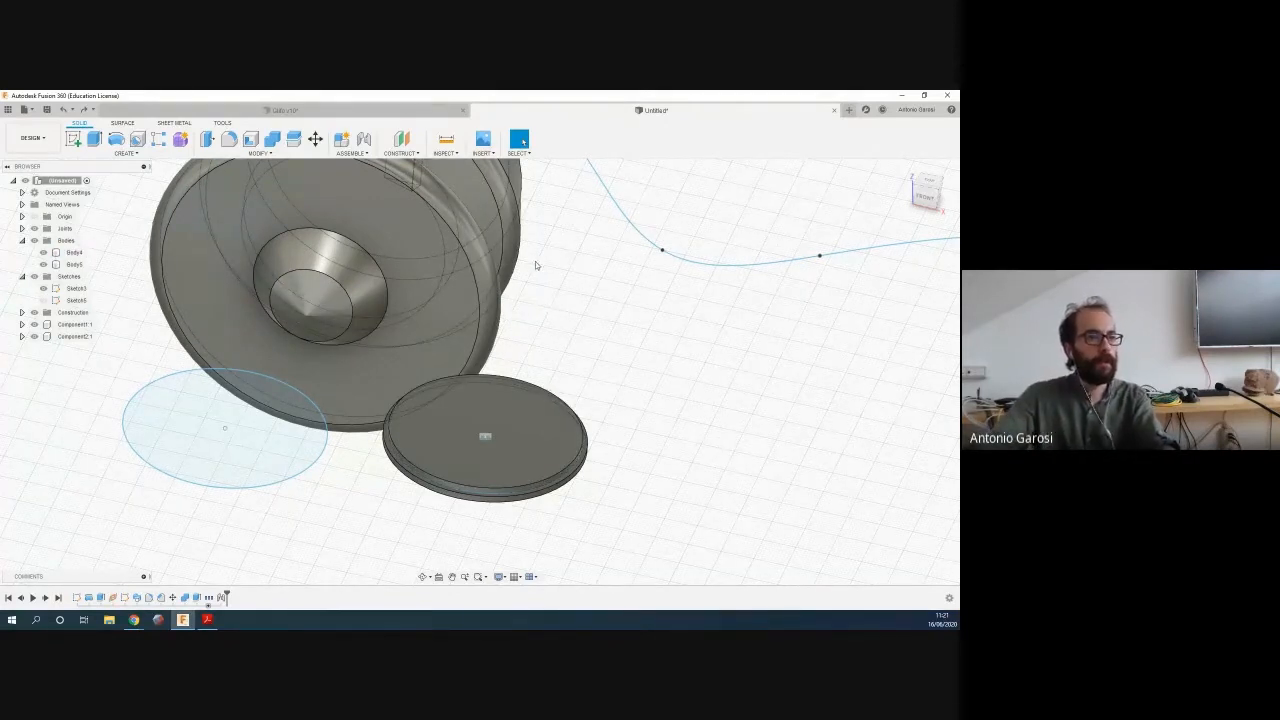
{"action": "left_click", "coordinate": [364, 153]}
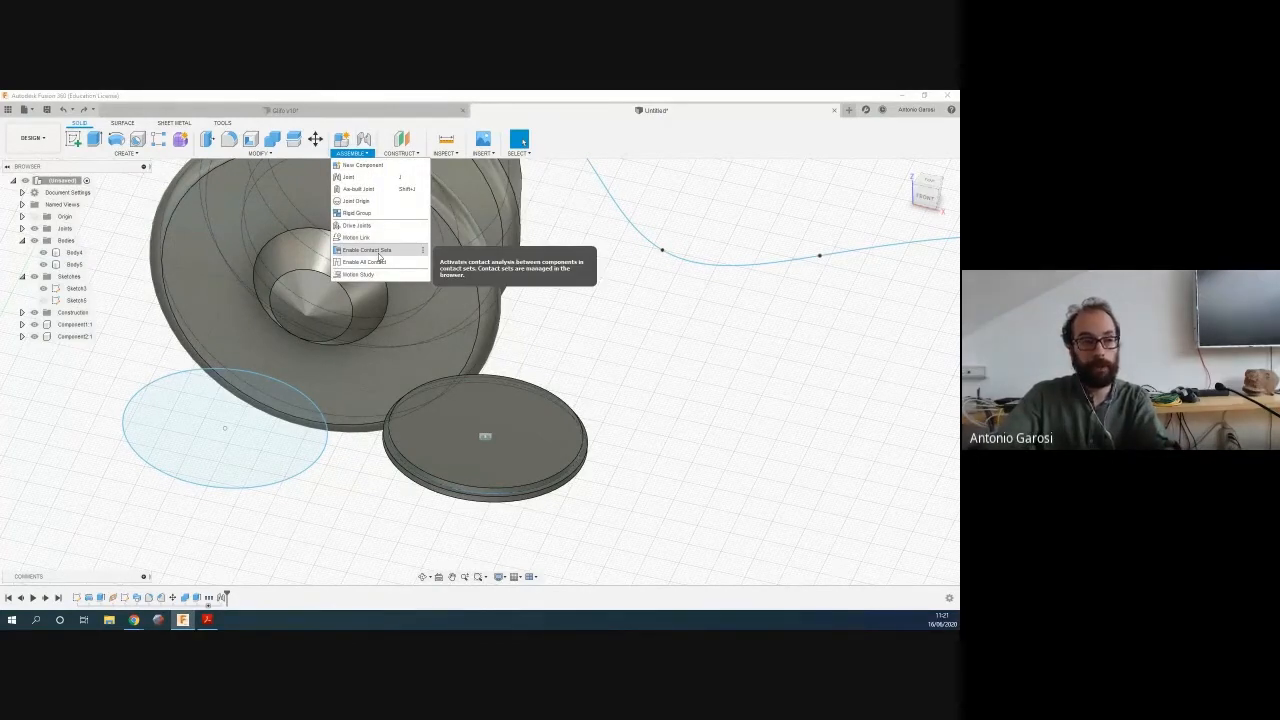
{"action": "left_click", "coordinate": [667, 303]}
{"action": "scroll", "coordinate": [592, 405], "scroll_direction": "up", "scroll_amount": 2}
{"action": "scroll", "coordinate": [589, 411], "scroll_direction": "down", "scroll_amount": 4}
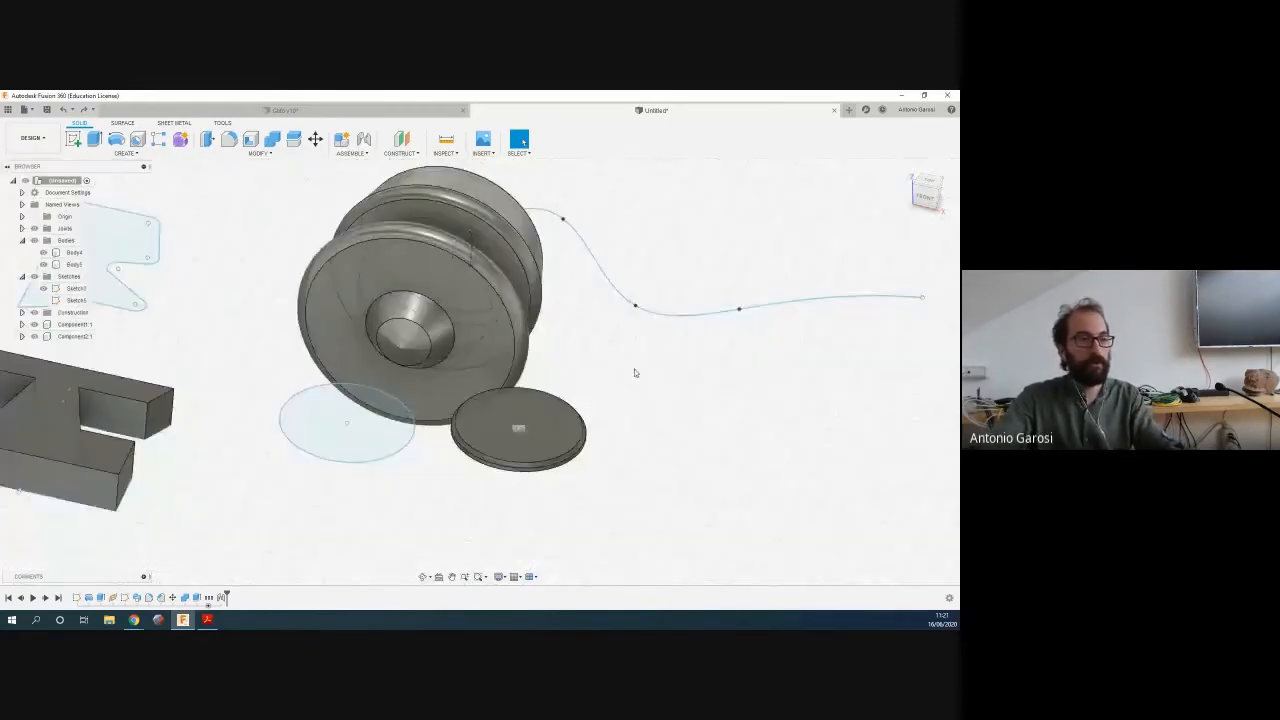
{"action": "middle_click_drag", "start_coordinate": [645, 362], "coordinate": [623, 394], "text": "shift"}
Switch to the lecture PDF in Acrobat Reader and advance past 2D Sketches and 3D Bodies to the Sculpt Modeling slide
{"action": "key", "text": "alt+Tab"}
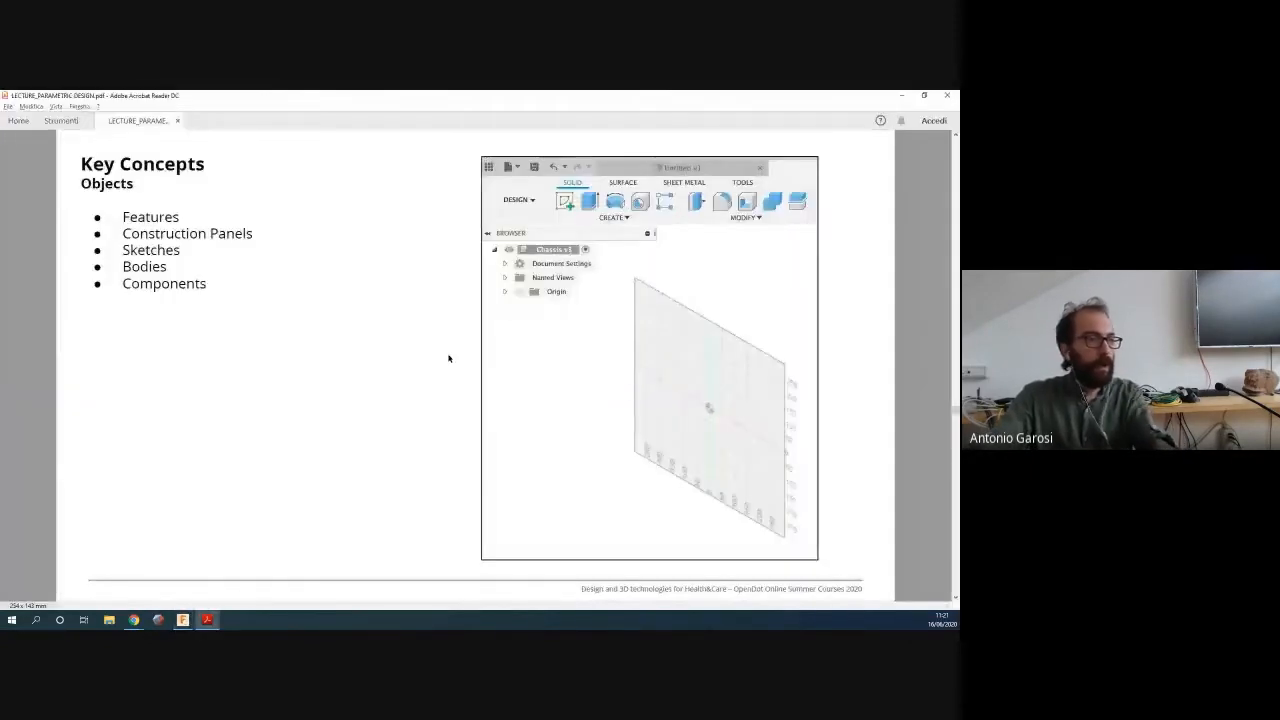
{"action": "key", "text": "Right"}
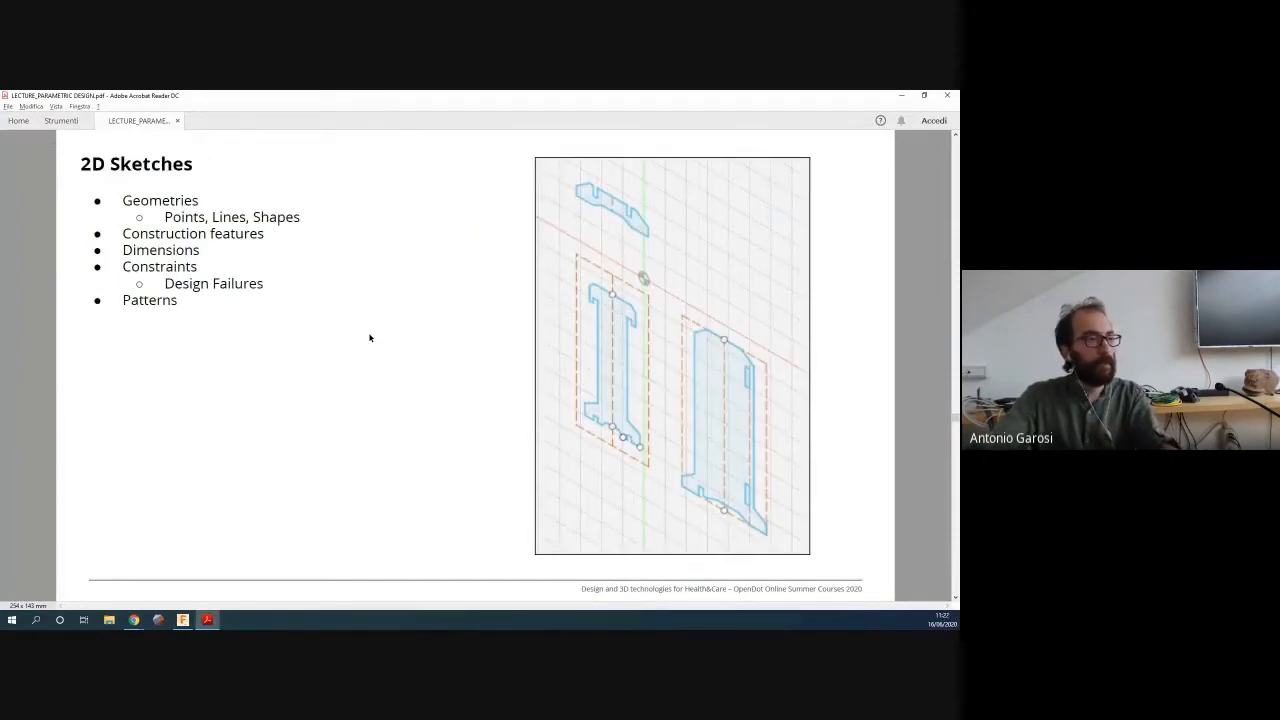
{"action": "key", "text": "Right"}
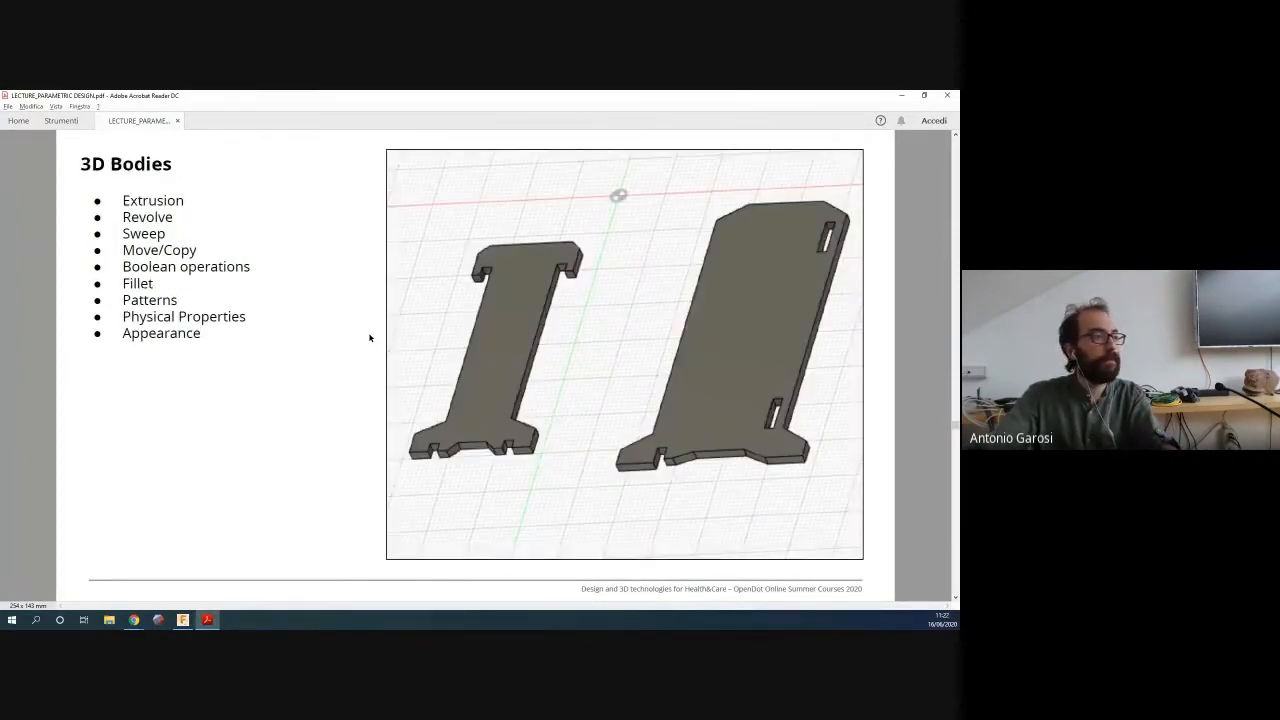
{"action": "key", "text": "Right"}
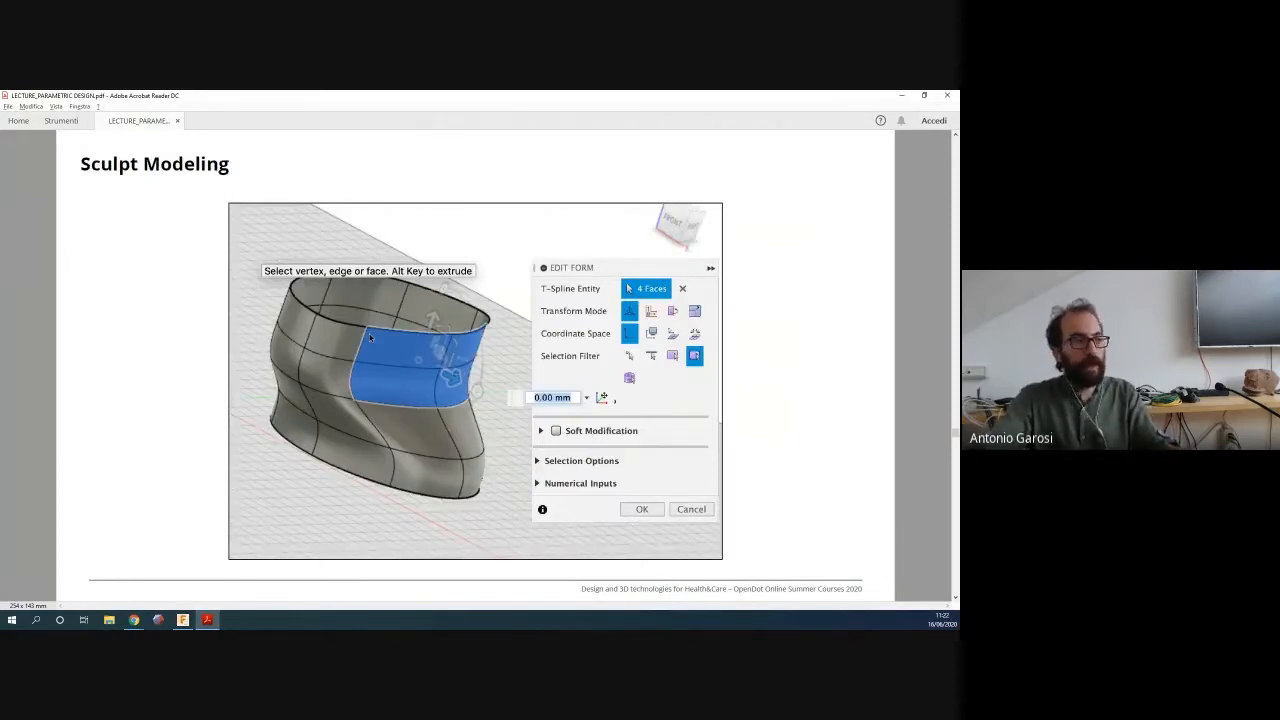
Switch back to Fusion 360 and enter Form mode to start a new sculpted form
{"action": "key", "text": "alt+Tab"}
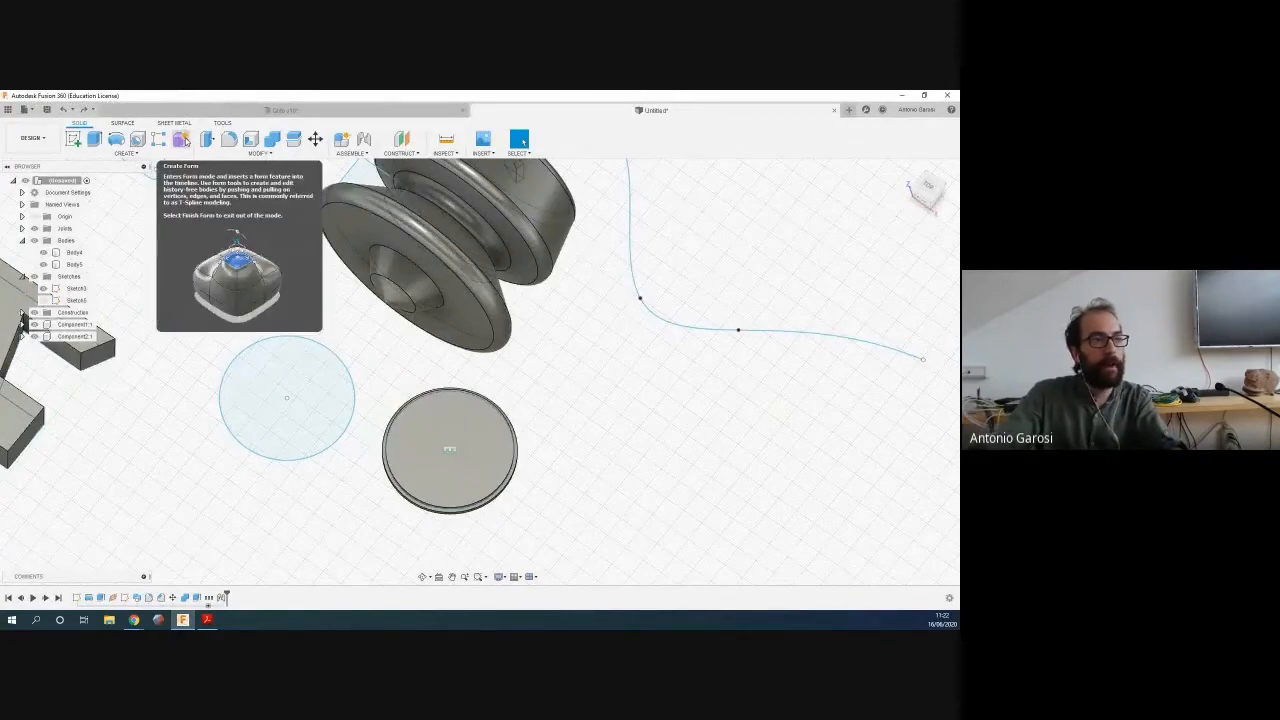
{"action": "left_click", "coordinate": [181, 140]}
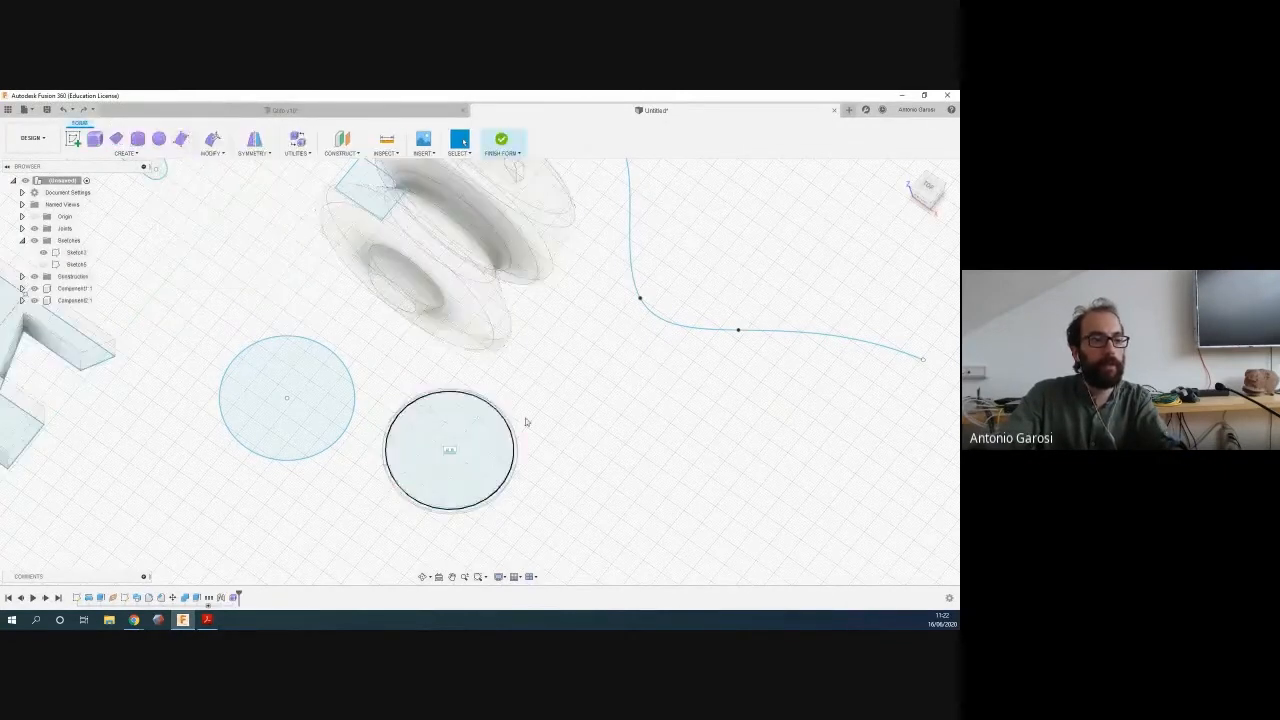
{"action": "scroll", "coordinate": [566, 415], "scroll_direction": "up", "scroll_amount": 3}
{"action": "scroll", "coordinate": [566, 400], "scroll_direction": "down", "scroll_amount": 5}
{"action": "scroll", "coordinate": [560, 396], "scroll_direction": "down", "scroll_amount": 3}
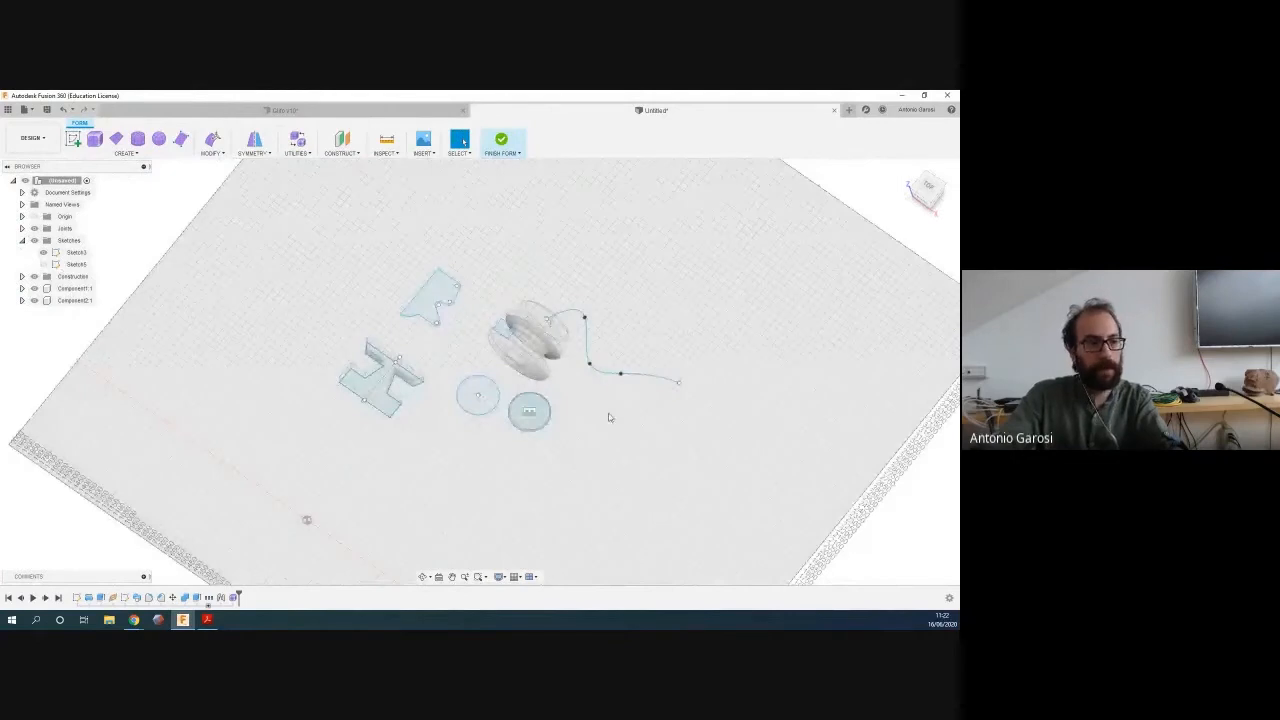
Create a form box from a centre rectangle on the horizontal plane beside the discs, about 450 mm high
{"action": "left_click", "coordinate": [94, 138]}
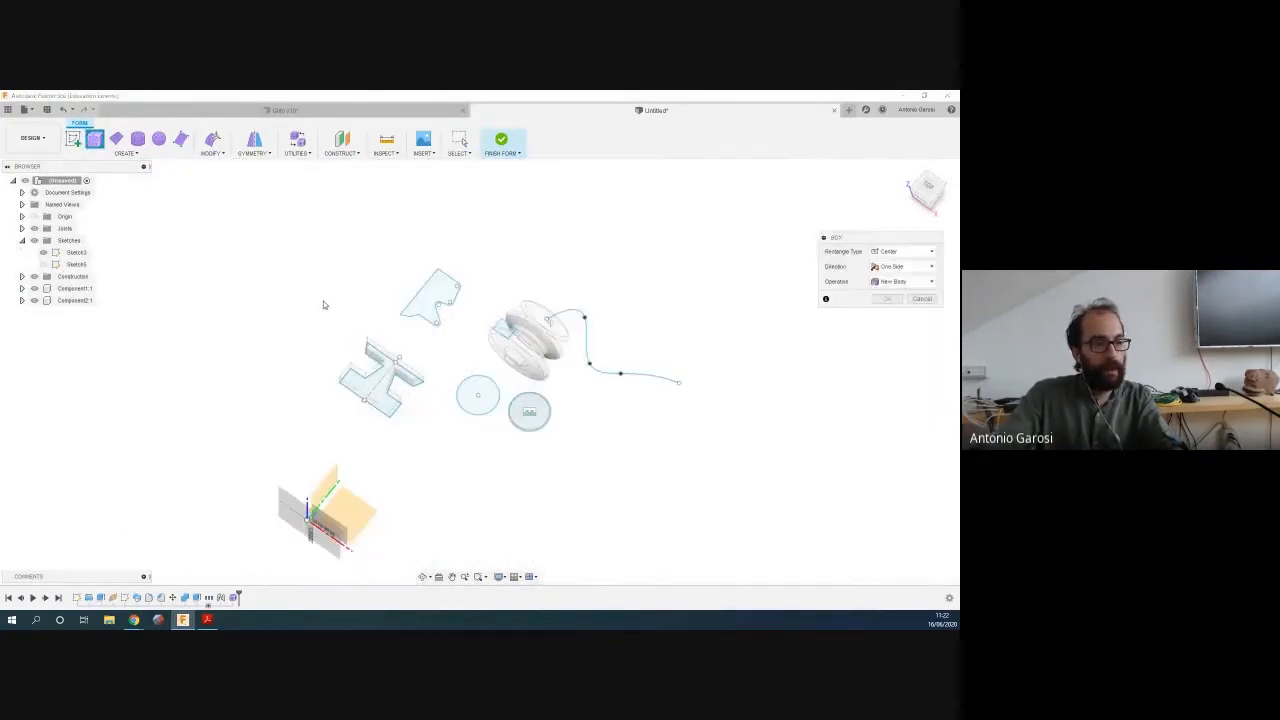
{"action": "left_click", "coordinate": [354, 508]}
{"action": "left_click", "coordinate": [508, 501]}
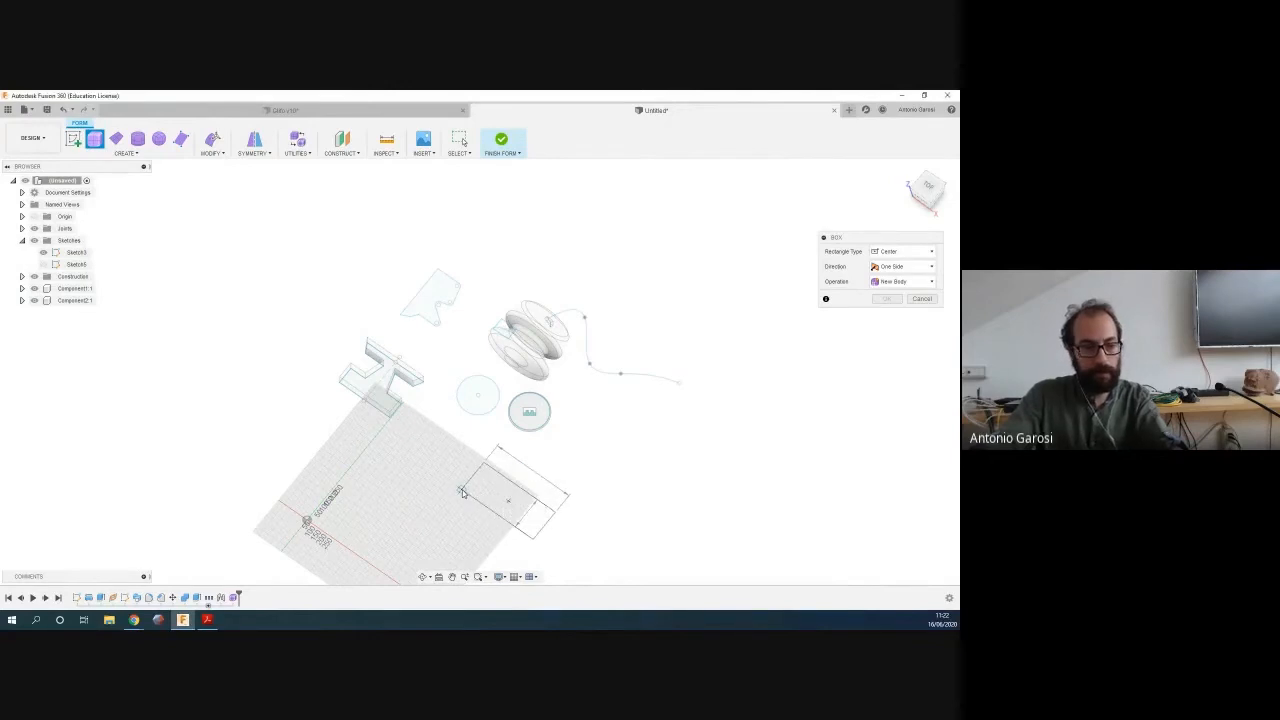
{"action": "left_click", "coordinate": [462, 493]}
{"action": "scroll", "coordinate": [609, 362], "scroll_direction": "down", "scroll_amount": 3}
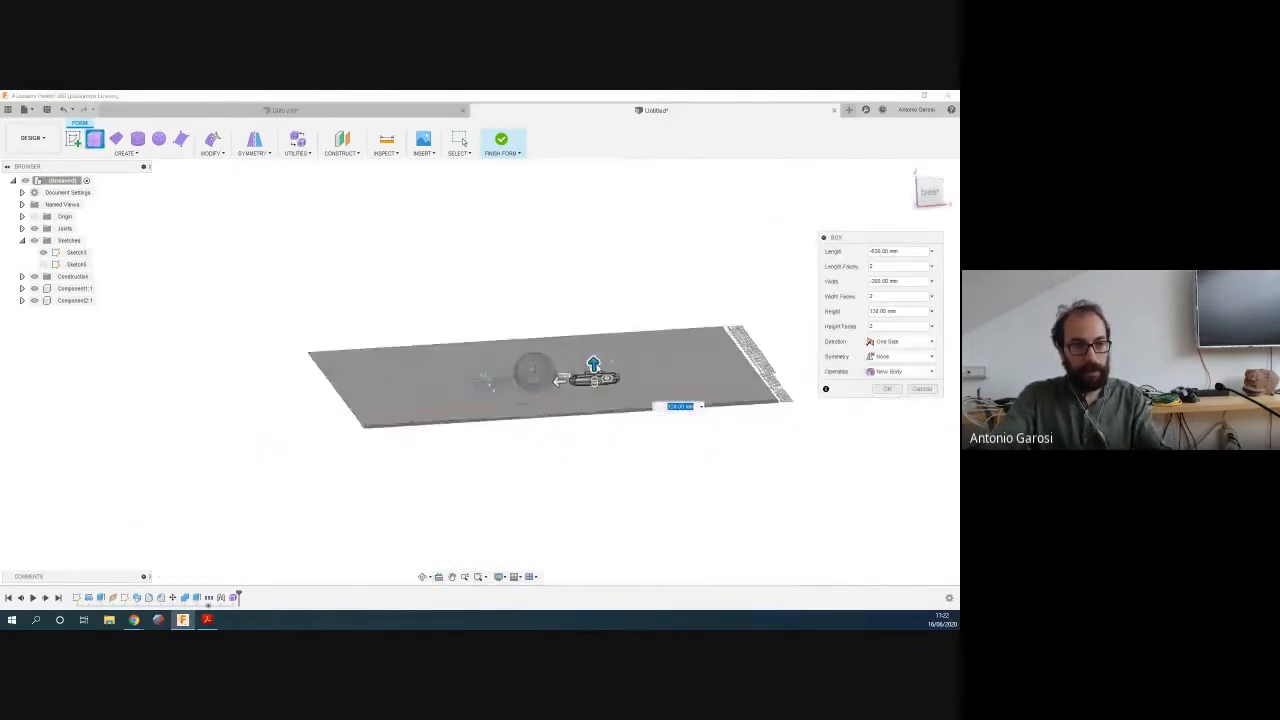
{"action": "scroll", "coordinate": [594, 366], "scroll_direction": "up", "scroll_amount": 5}
{"action": "left_click_drag", "start_coordinate": [594, 372], "coordinate": [601, 296]}
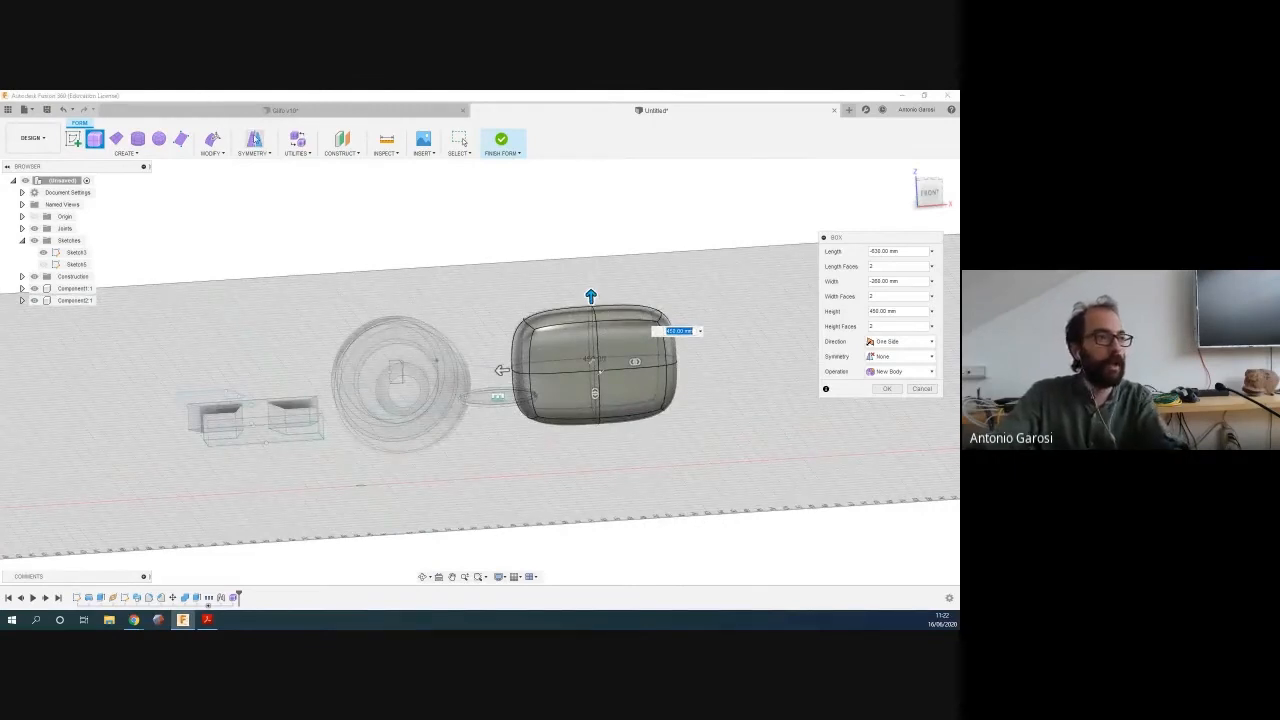
{"action": "key", "text": "Return"}
Edit the form by pulling the upper-left front face of the box outward by about 500 mm
{"action": "left_click", "coordinate": [213, 137]}
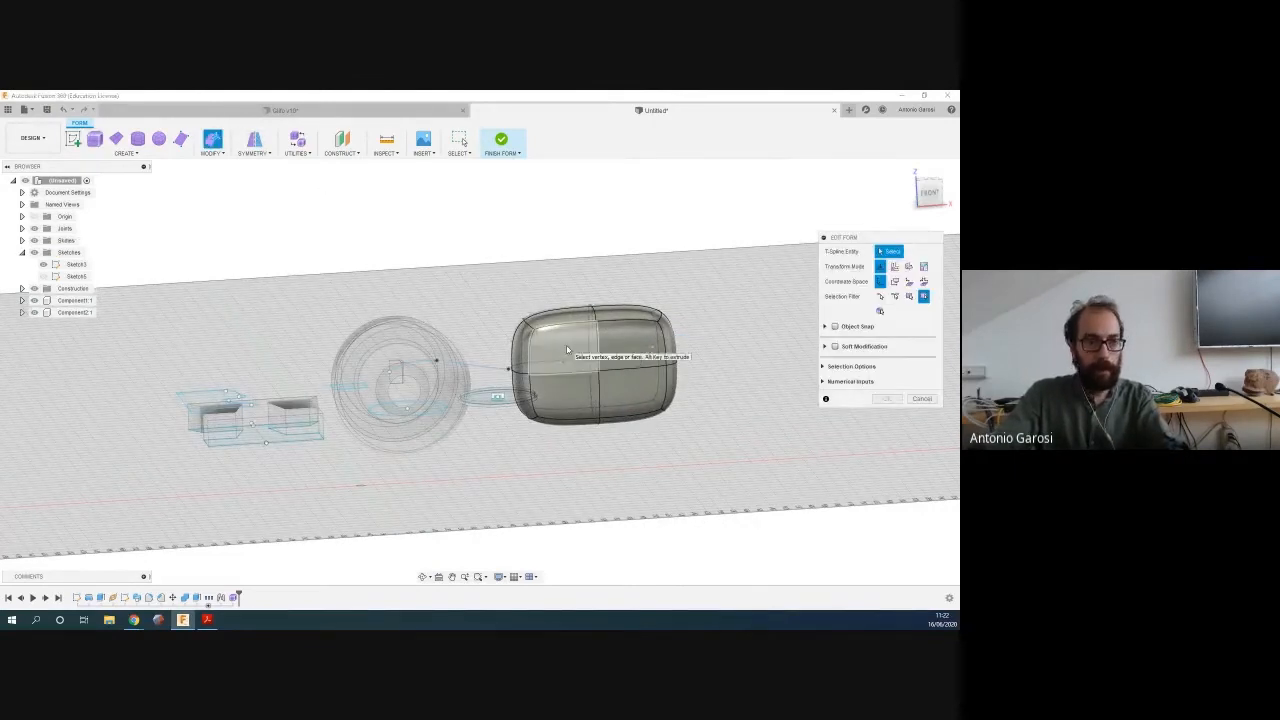
{"action": "left_click", "coordinate": [560, 345]}
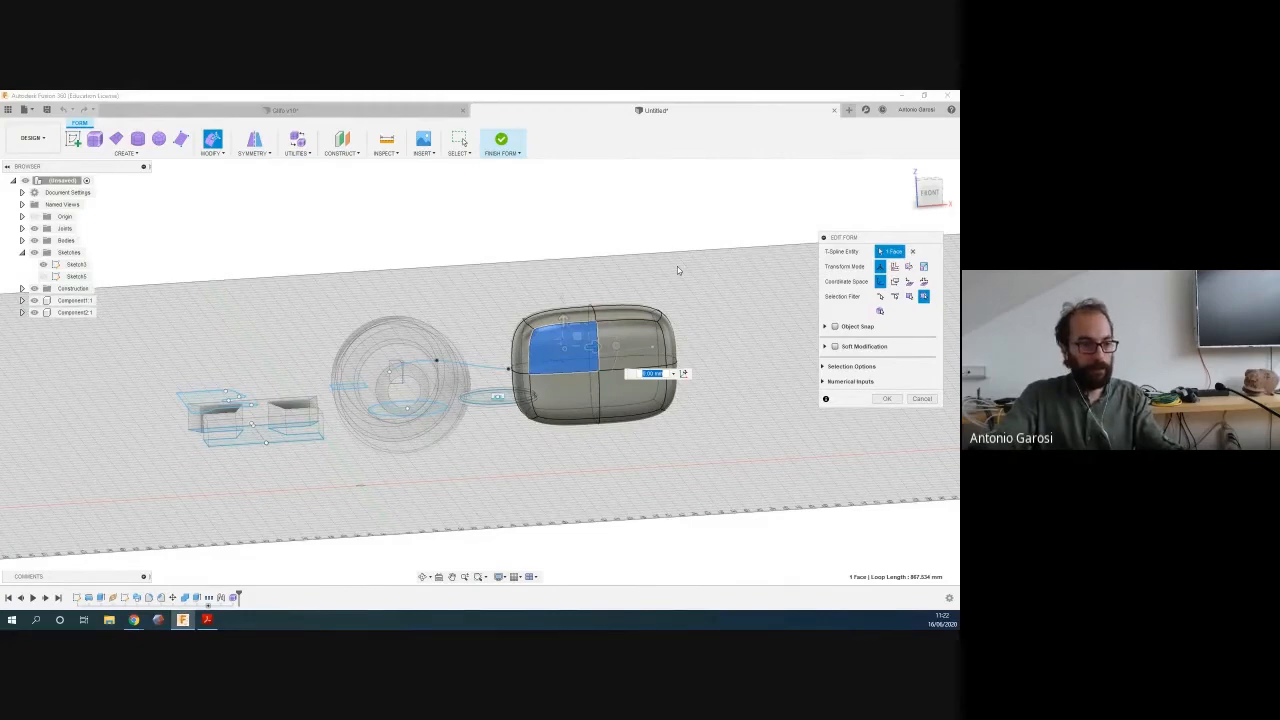
{"action": "middle_click_drag", "start_coordinate": [677, 266], "coordinate": [422, 431], "text": "shift"}
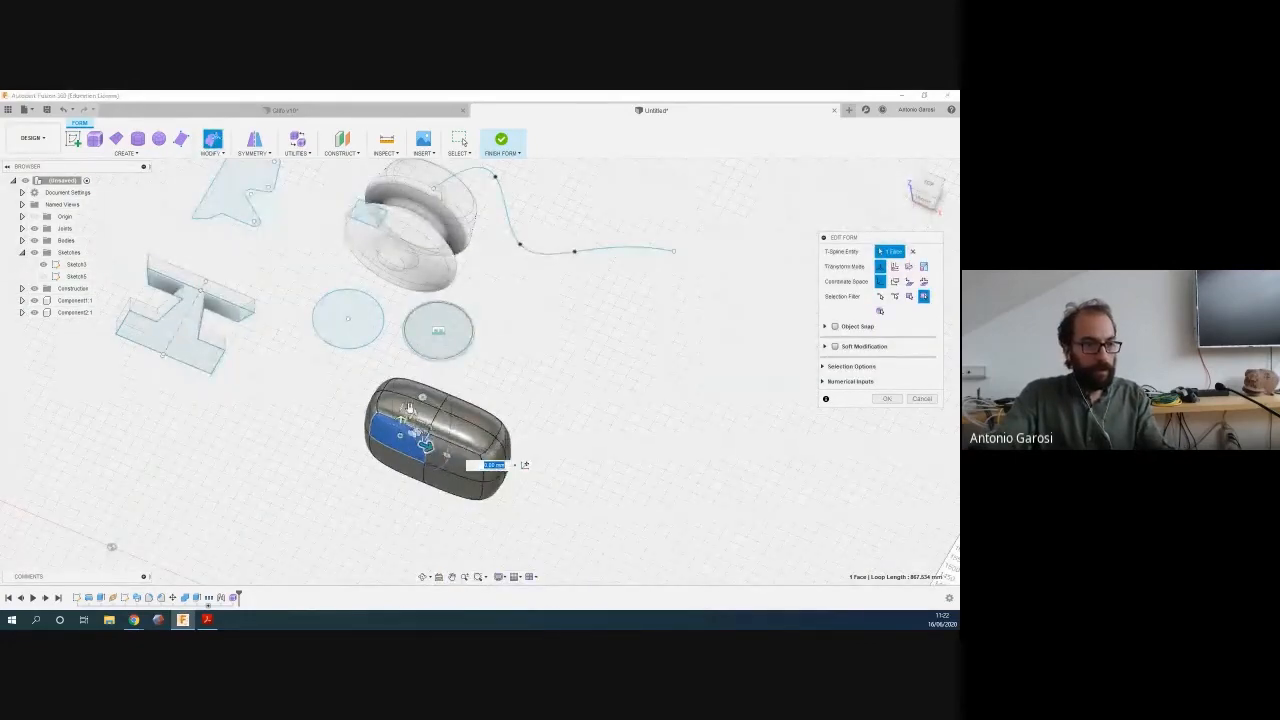
{"action": "left_click_drag", "start_coordinate": [422, 431], "coordinate": [359, 503]}
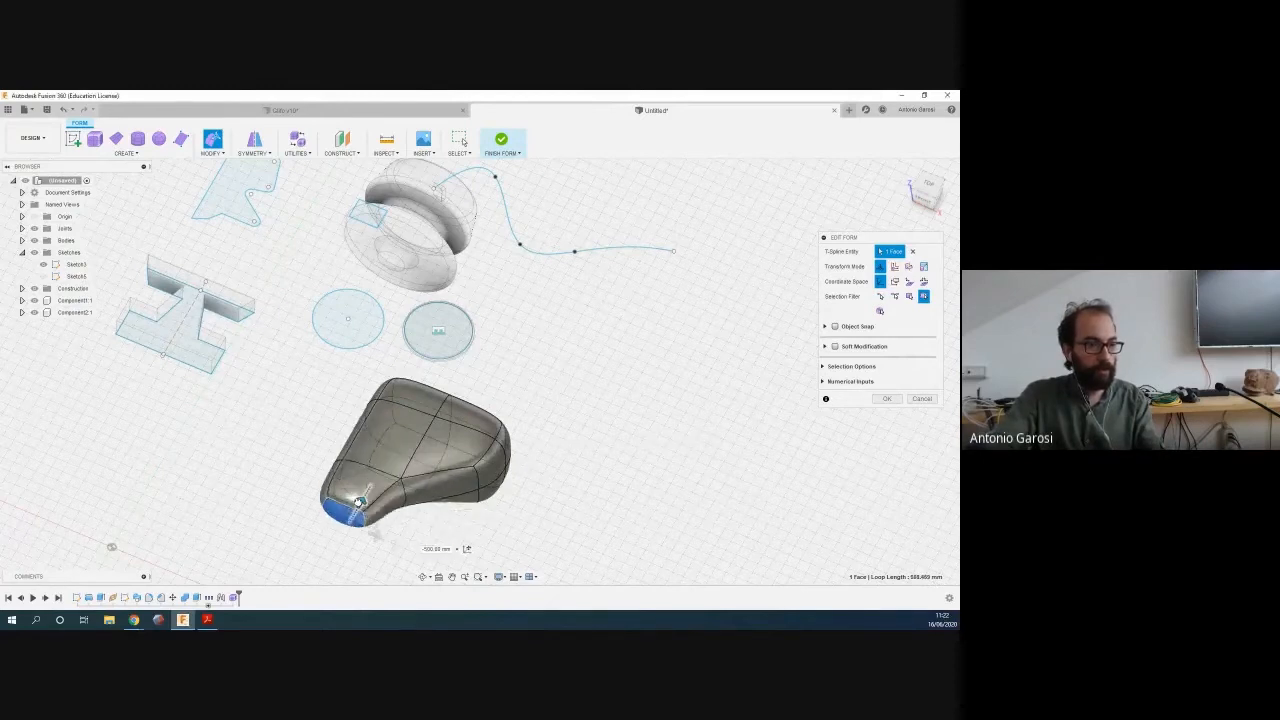
Try to pull two adjacent faces at the end of the form's protrusion sideways
{"action": "left_click", "coordinate": [391, 501]}
{"action": "left_click", "coordinate": [346, 519], "text": "shift"}
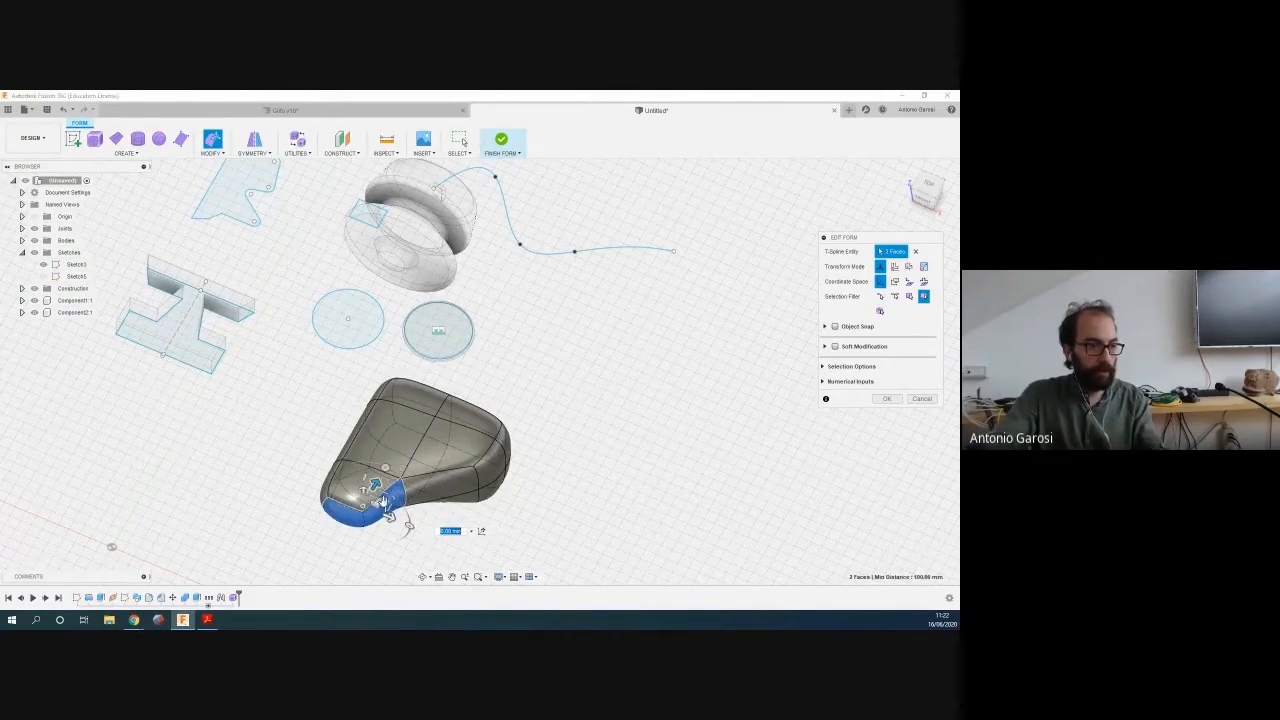
{"action": "left_click_drag", "start_coordinate": [389, 517], "coordinate": [431, 537]}
{"action": "left_click", "coordinate": [574, 463]}
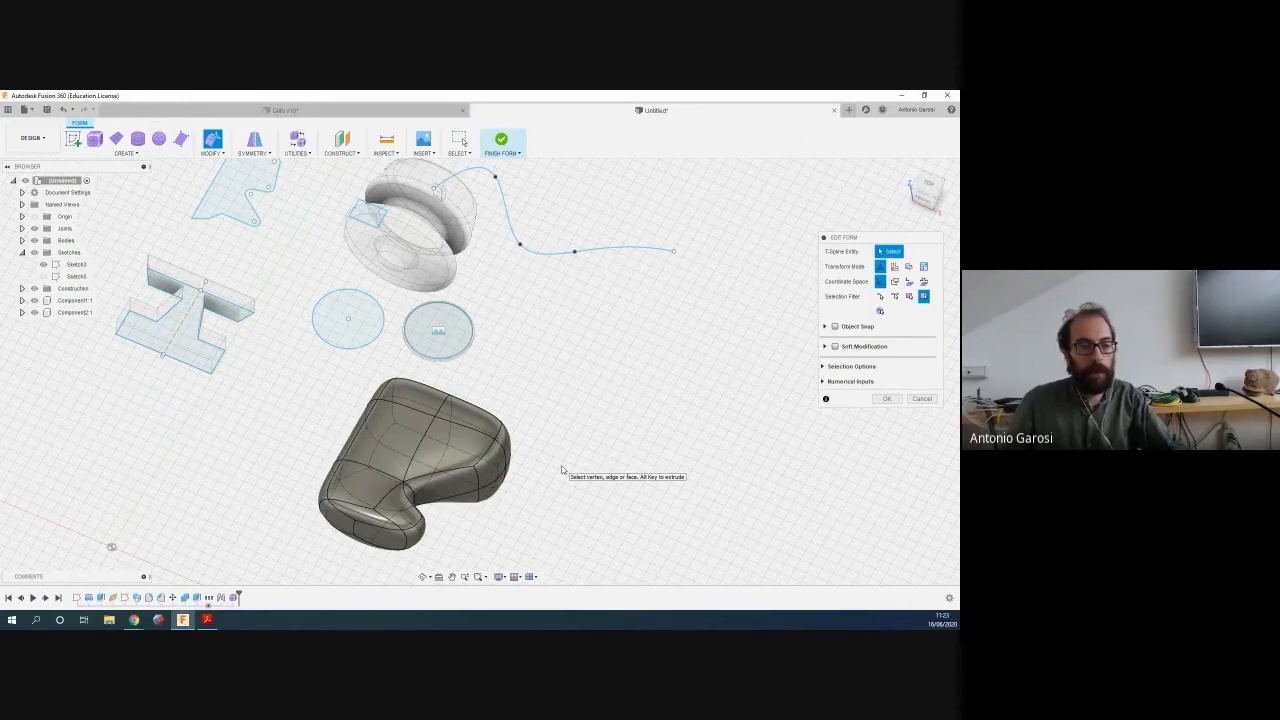
Review the available form creation commands and cancel the current form edit
{"action": "mouse_move", "coordinate": [562, 470]}
{"action": "middle_mouse_down", "text": "shift"}
{"action": "mouse_move", "coordinate": [517, 391]}
{"action": "mouse_move", "coordinate": [560, 451]}
{"action": "middle_mouse_up", "text": "shift"}
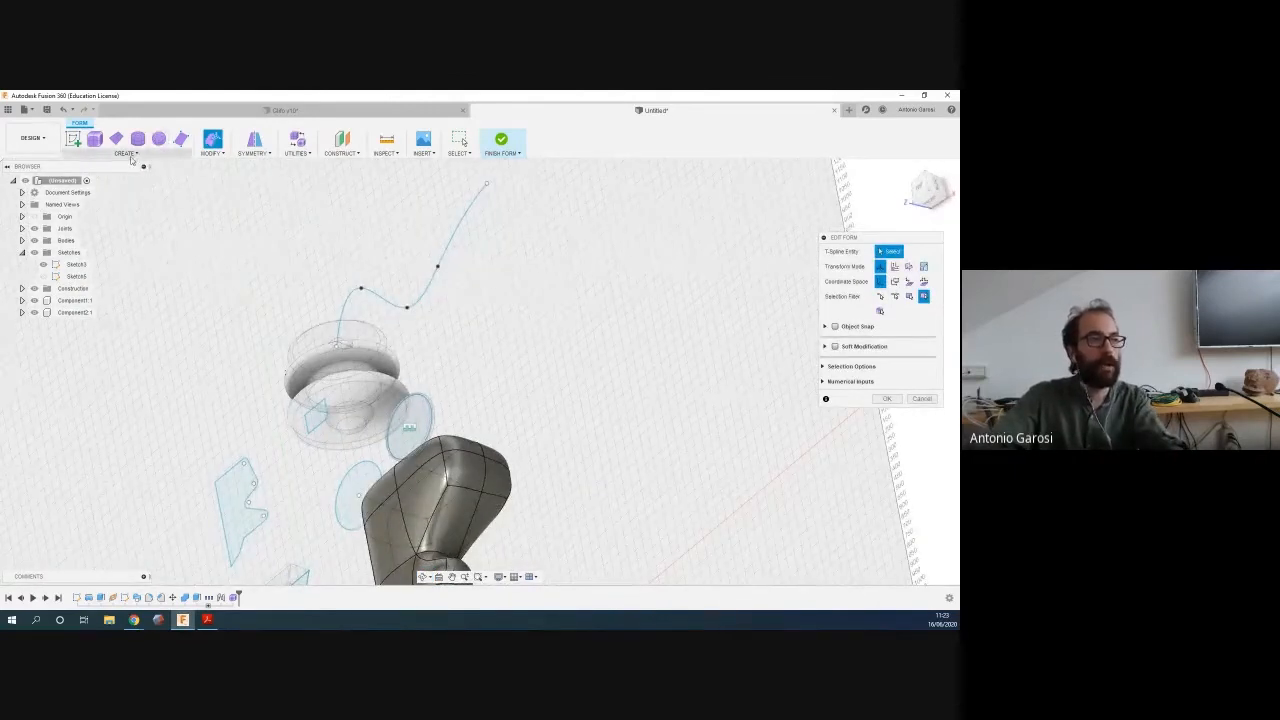
{"action": "left_click", "coordinate": [130, 156]}
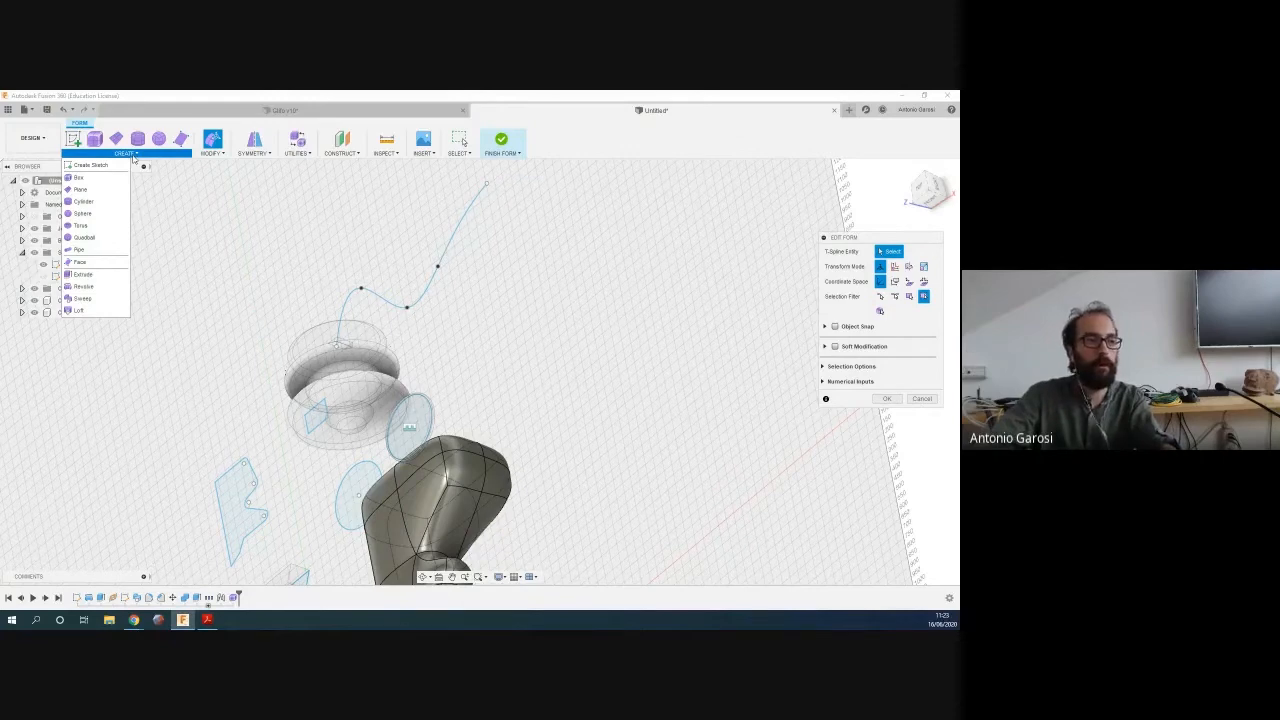
{"action": "left_click", "coordinate": [218, 190]}
{"action": "scroll", "coordinate": [597, 382], "scroll_direction": "up", "scroll_amount": 3}
{"action": "scroll", "coordinate": [597, 382], "scroll_direction": "down", "scroll_amount": 4}
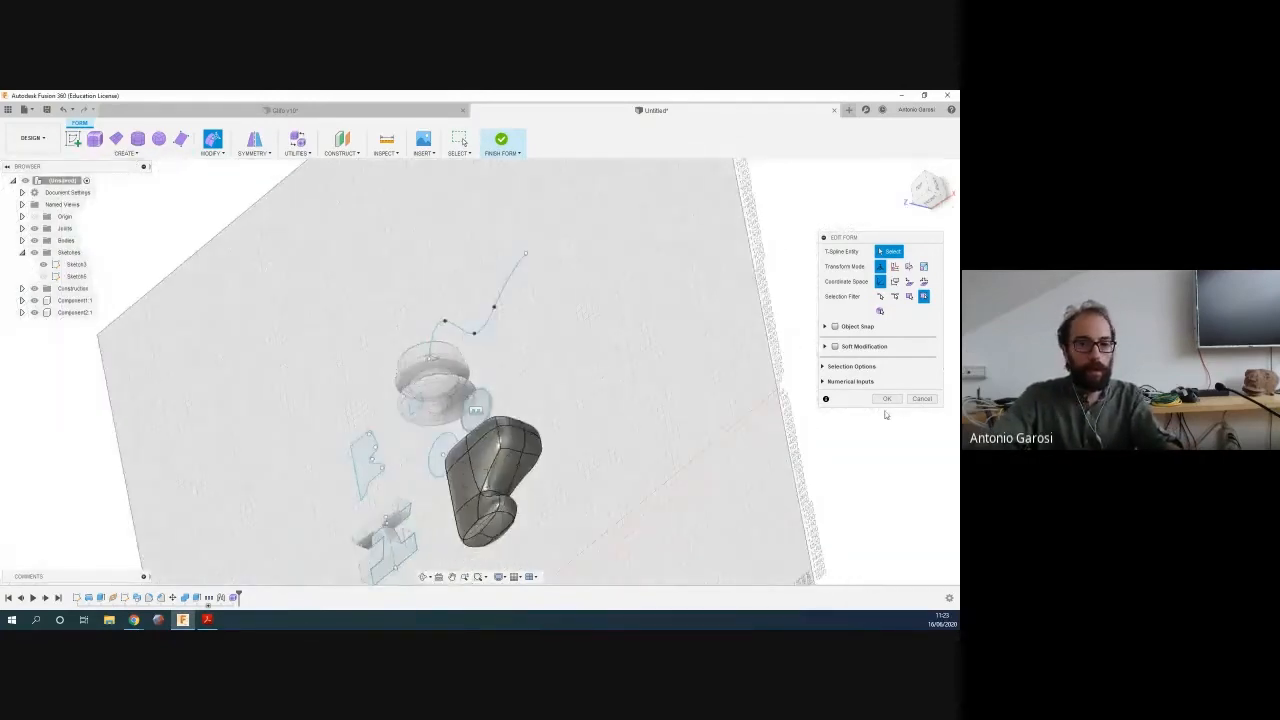
{"action": "left_click", "coordinate": [918, 399]}
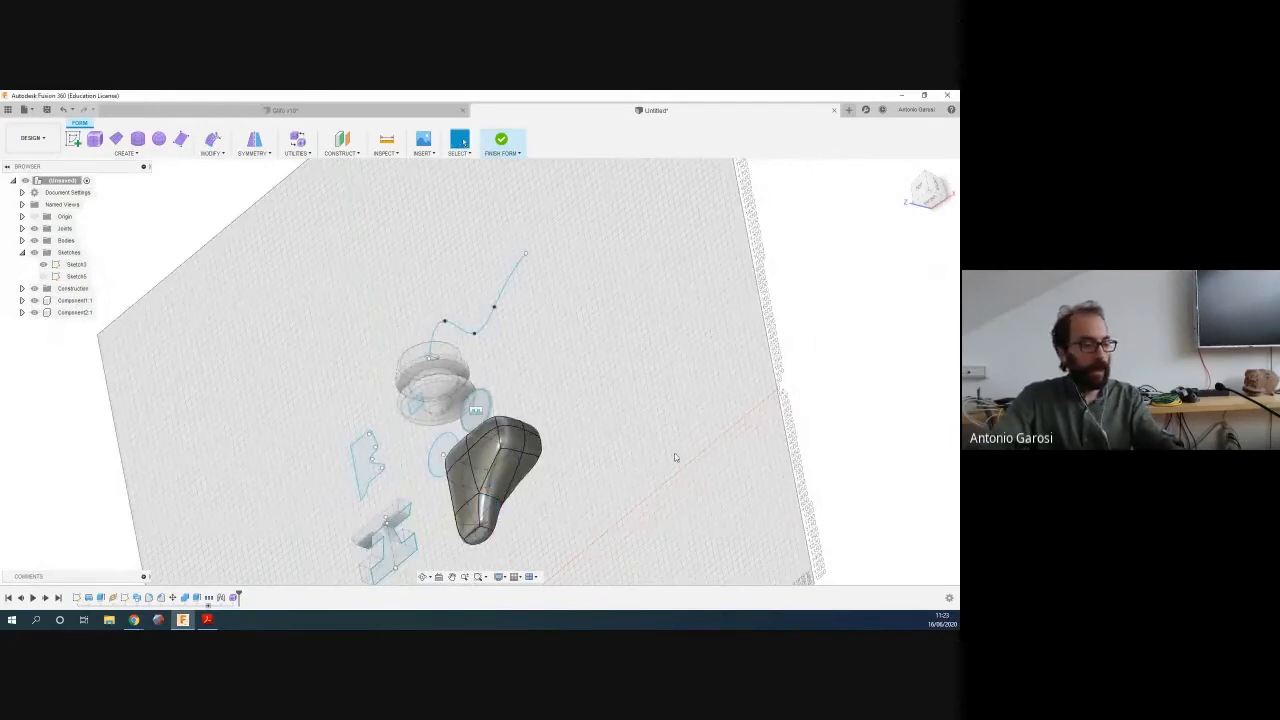
Switch to the lecture PDF in Acrobat Reader and advance past Assembly to the Feature History slide
{"action": "key", "text": "alt+Tab"}
{"action": "scroll", "coordinate": [670, 457], "scroll_direction": "down", "scroll_amount": 1}
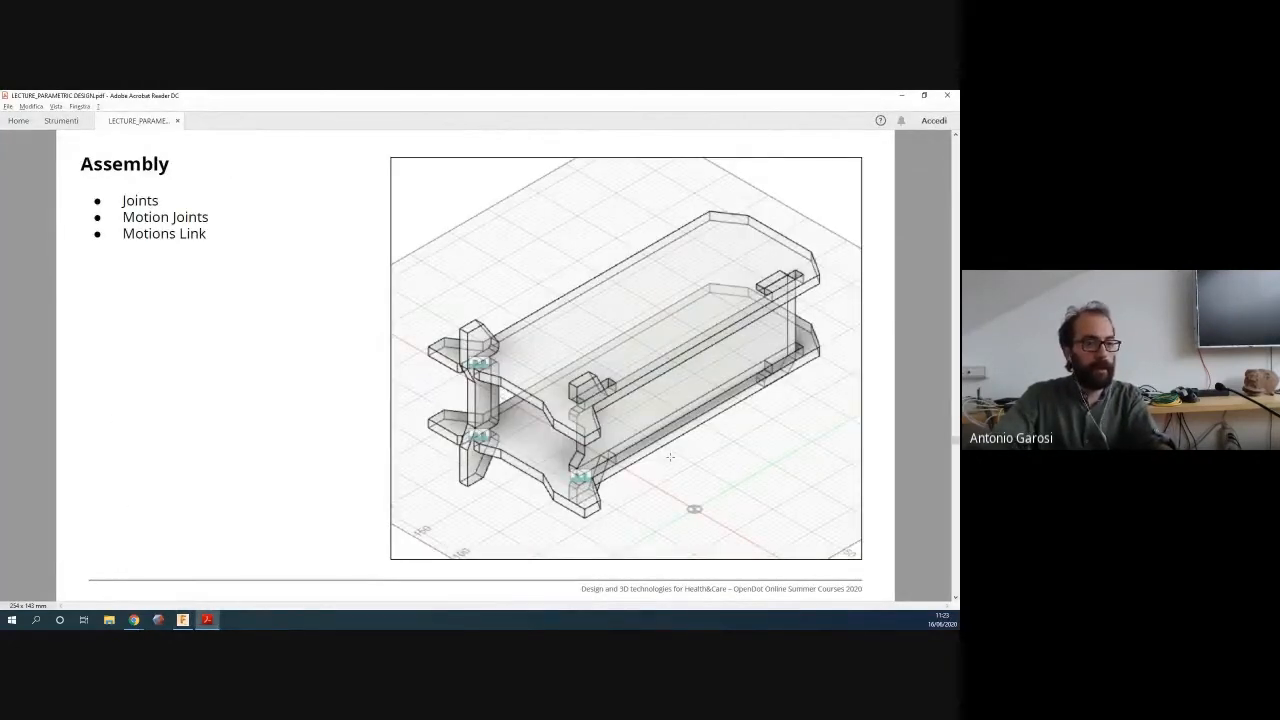
{"action": "scroll", "coordinate": [670, 457], "scroll_direction": "down", "scroll_amount": 1}
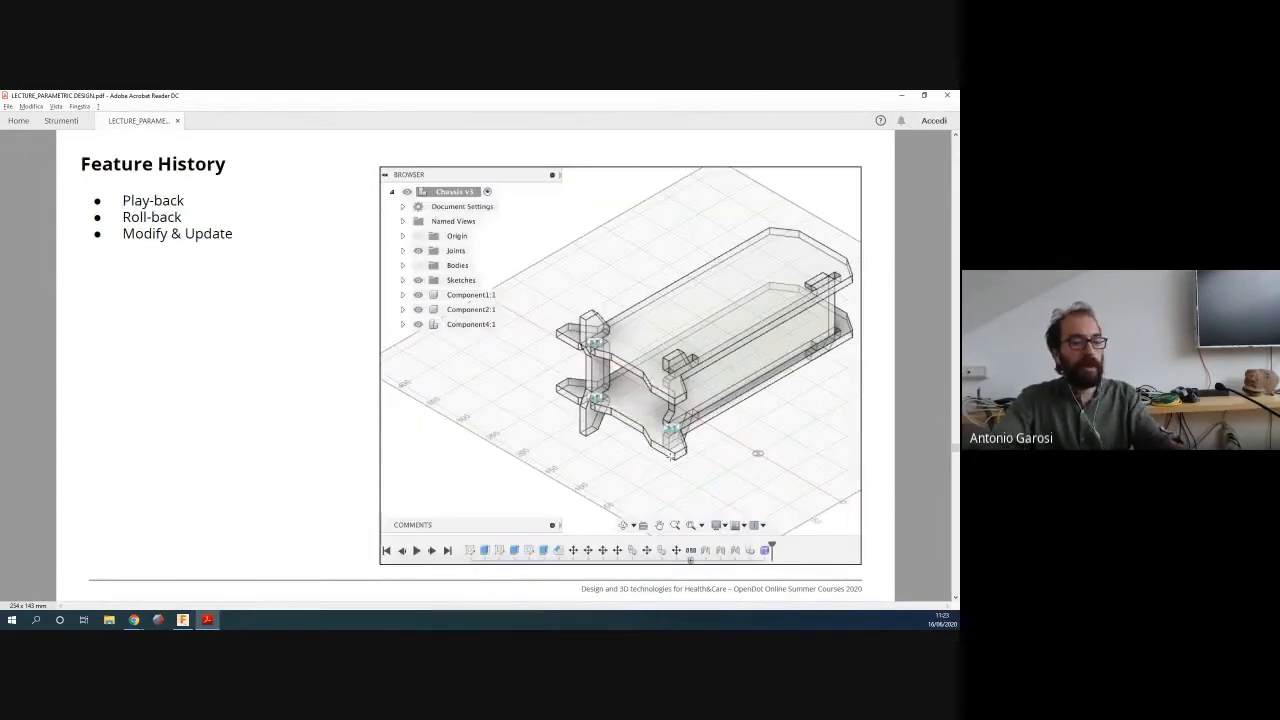
Switch back to Fusion 360 and finish the form to return to solid modeling
{"action": "key", "text": "alt+Tab"}
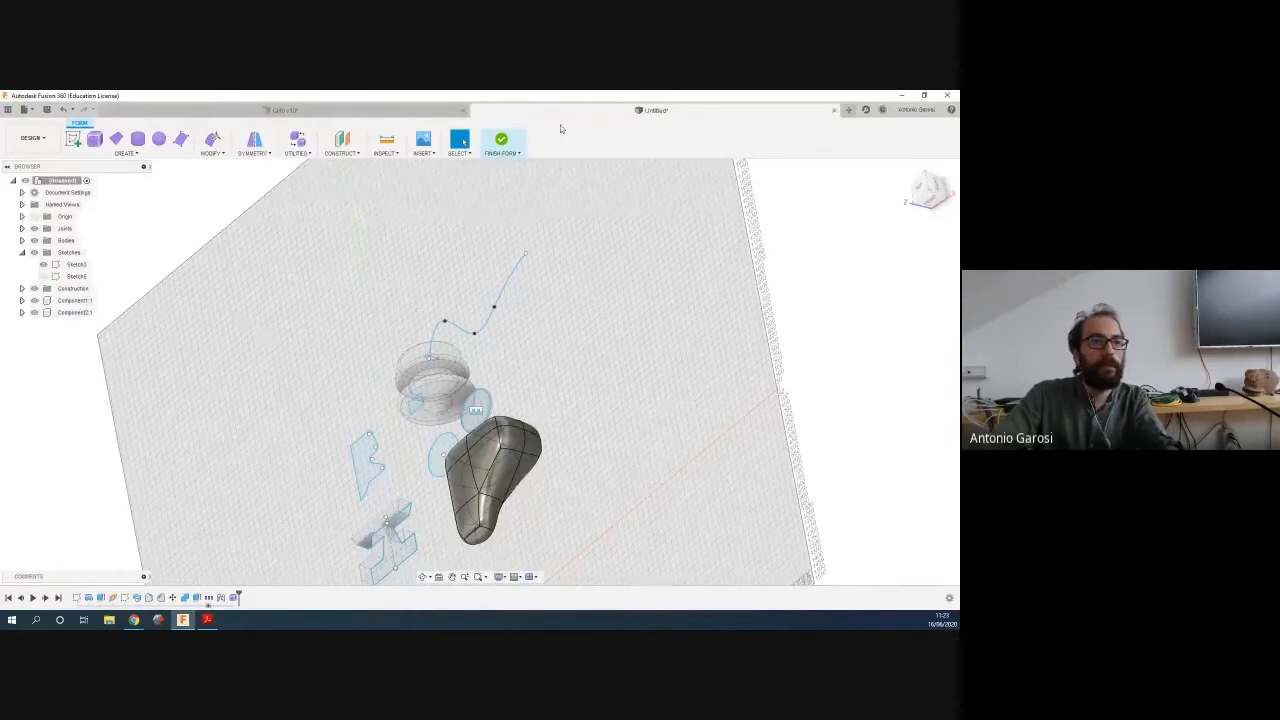
{"action": "left_click", "coordinate": [497, 139]}
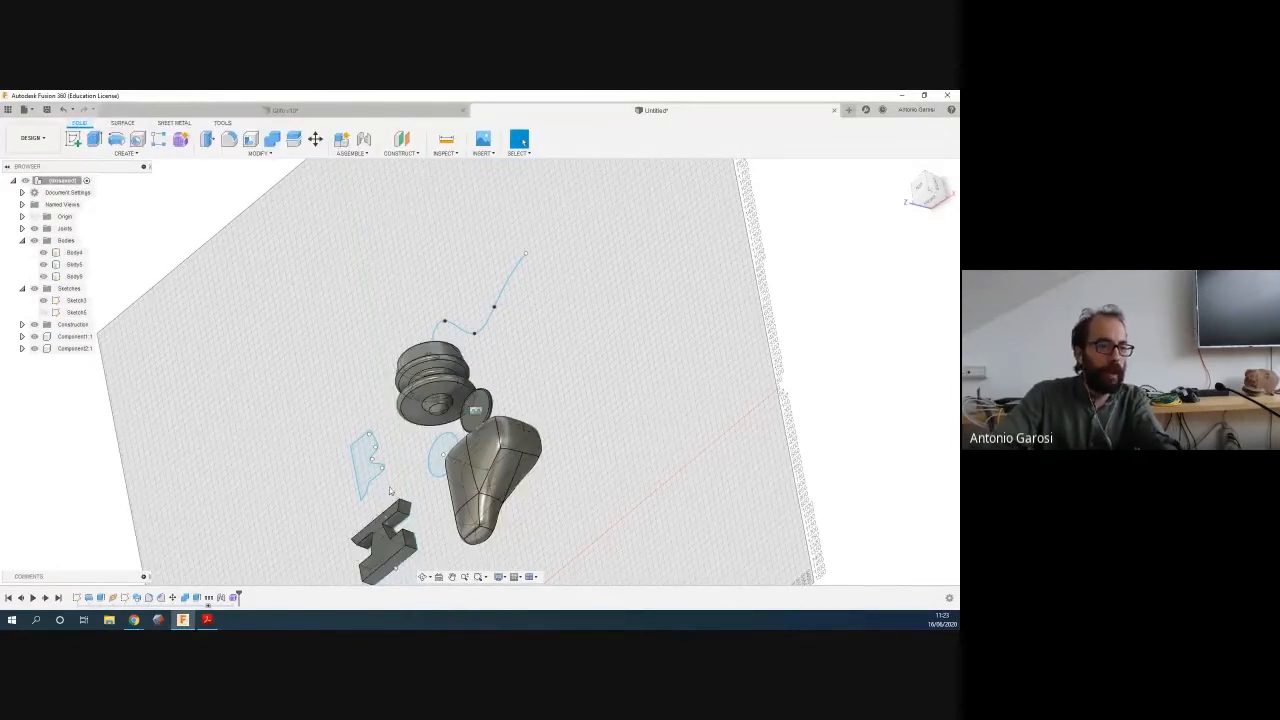
Step the design history back one feature at a time to its very beginning
{"action": "left_click", "coordinate": [21, 598]}
{"action": "left_click", "coordinate": [21, 598]}
{"action": "left_click", "coordinate": [21, 598]}
{"action": "left_click", "coordinate": [21, 598]}
{"action": "left_click", "coordinate": [21, 598]}
{"action": "left_click", "coordinate": [21, 598]}
{"action": "left_click", "coordinate": [21, 598]}
{"action": "left_click", "coordinate": [21, 598]}
{"action": "left_click", "coordinate": [21, 598]}
{"action": "left_click", "coordinate": [21, 598]}
{"action": "left_click", "coordinate": [21, 598]}
{"action": "left_click", "coordinate": [21, 598]}
{"action": "left_click", "coordinate": [21, 598]}
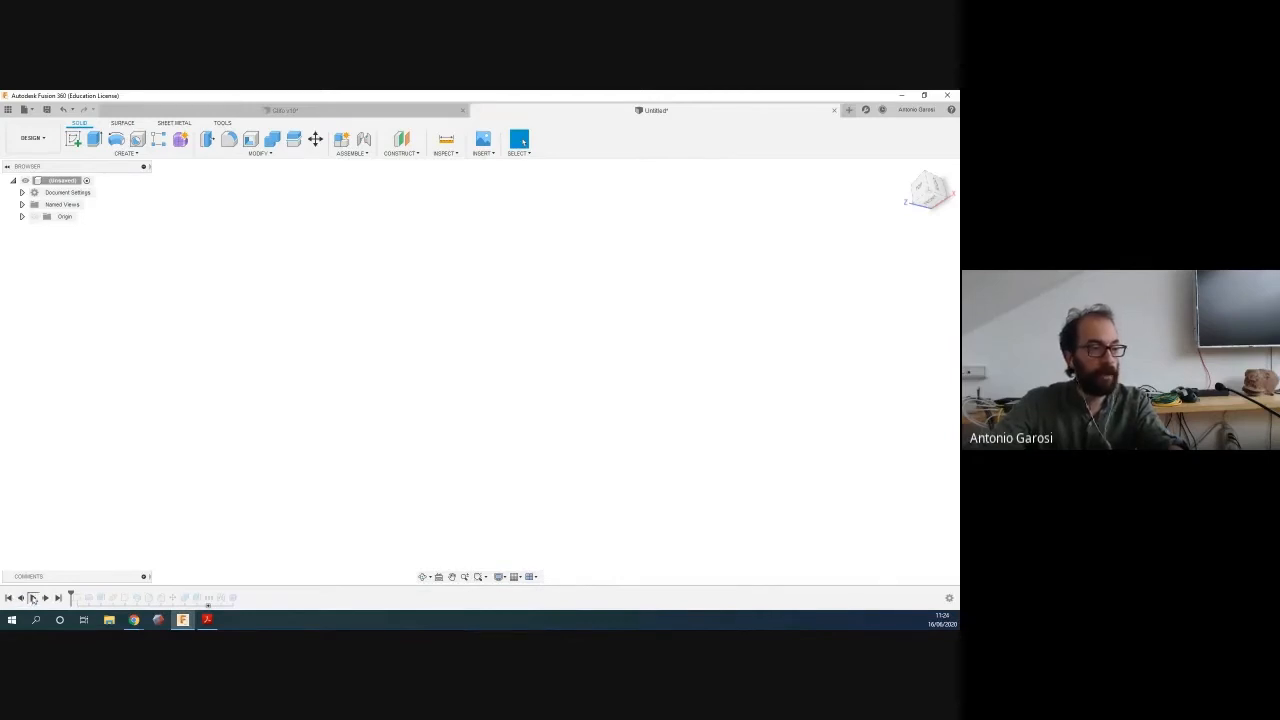
Play back the design history, and roll it forward past the sweep to examine the bodies at that stage
{"action": "left_click", "coordinate": [33, 598]}
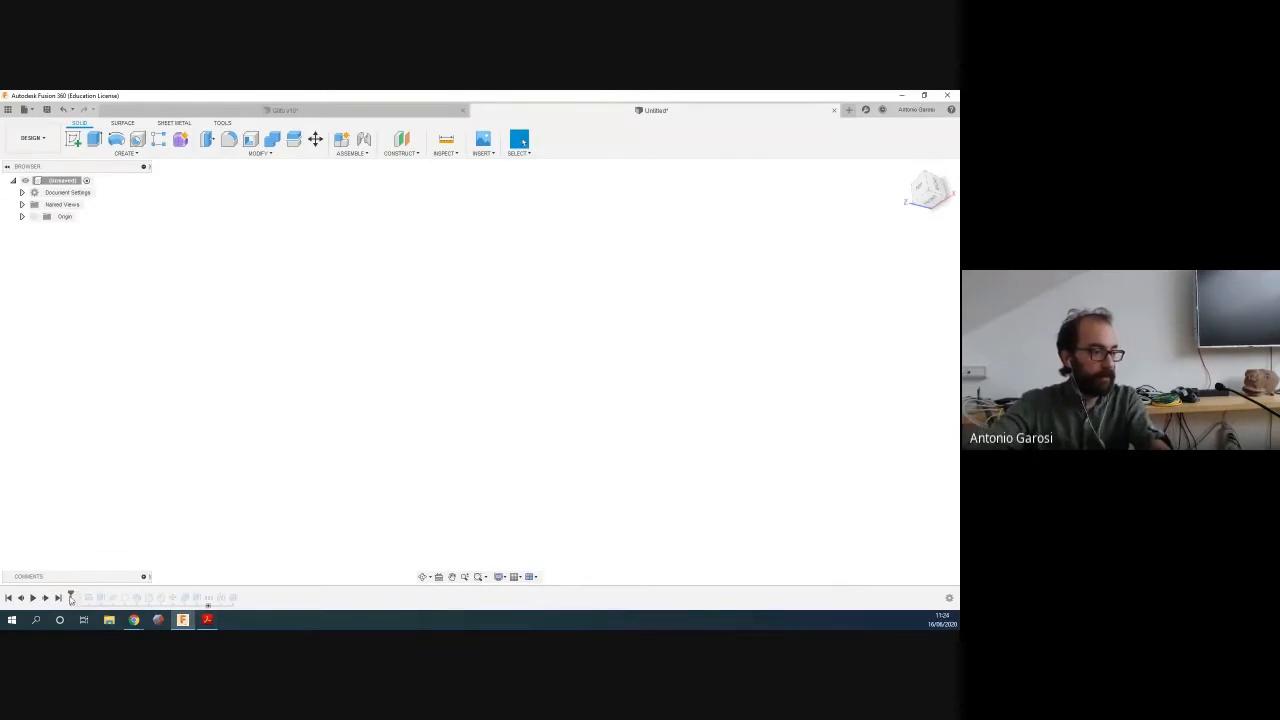
{"action": "left_click_drag", "start_coordinate": [72, 593], "coordinate": [155, 584]}
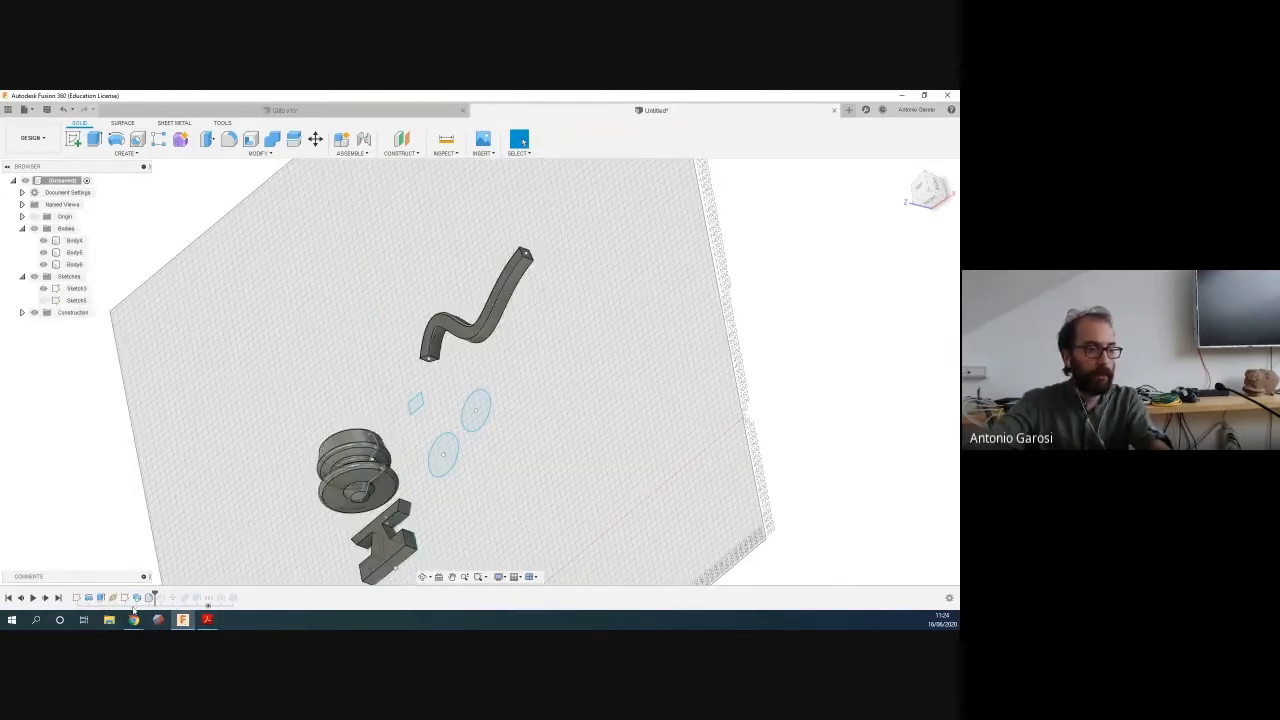
{"action": "scroll", "coordinate": [419, 318], "scroll_direction": "up", "scroll_amount": 4}
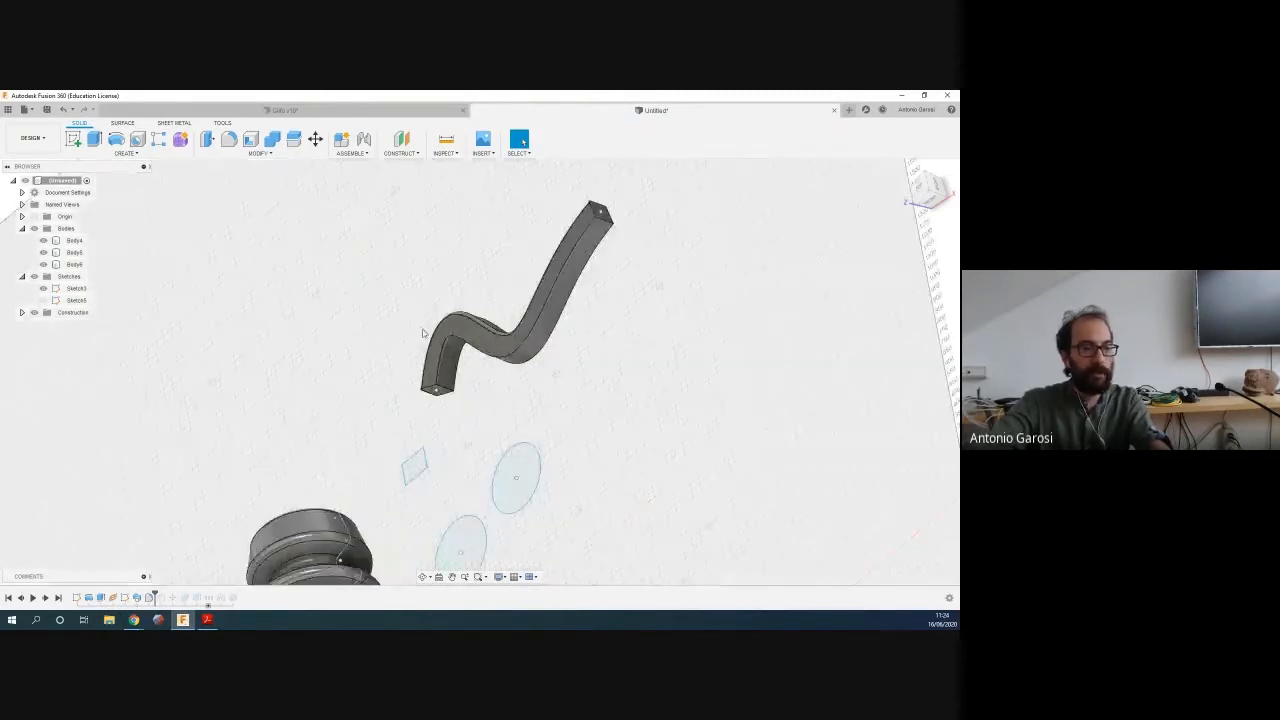
{"action": "scroll", "coordinate": [413, 438], "scroll_direction": "down", "scroll_amount": 3}
{"action": "middle_click_drag", "start_coordinate": [392, 488], "coordinate": [333, 443]}
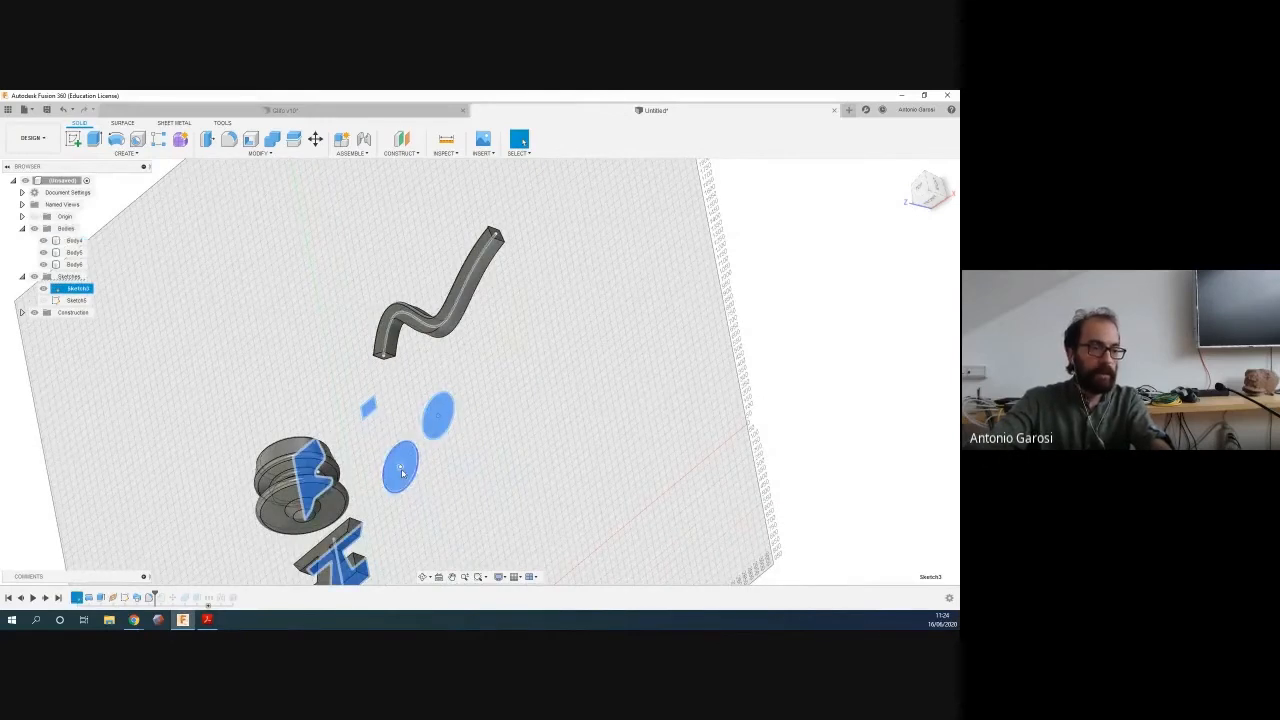
Roll the history back to just after the first sketch and open that sketch for editing
{"action": "left_click_drag", "start_coordinate": [154, 594], "coordinate": [83, 591]}
{"action": "left_click", "coordinate": [77, 597]}
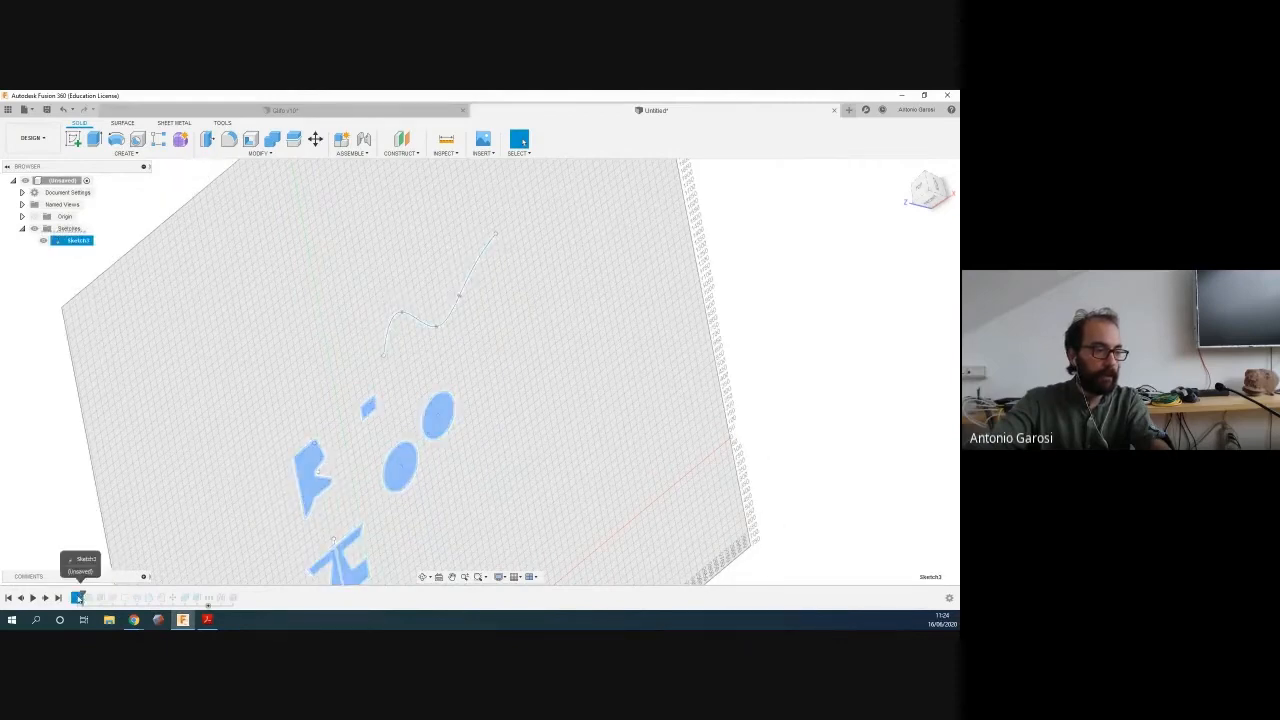
{"action": "right_click", "coordinate": [77, 597]}
{"action": "left_click", "coordinate": [103, 493]}
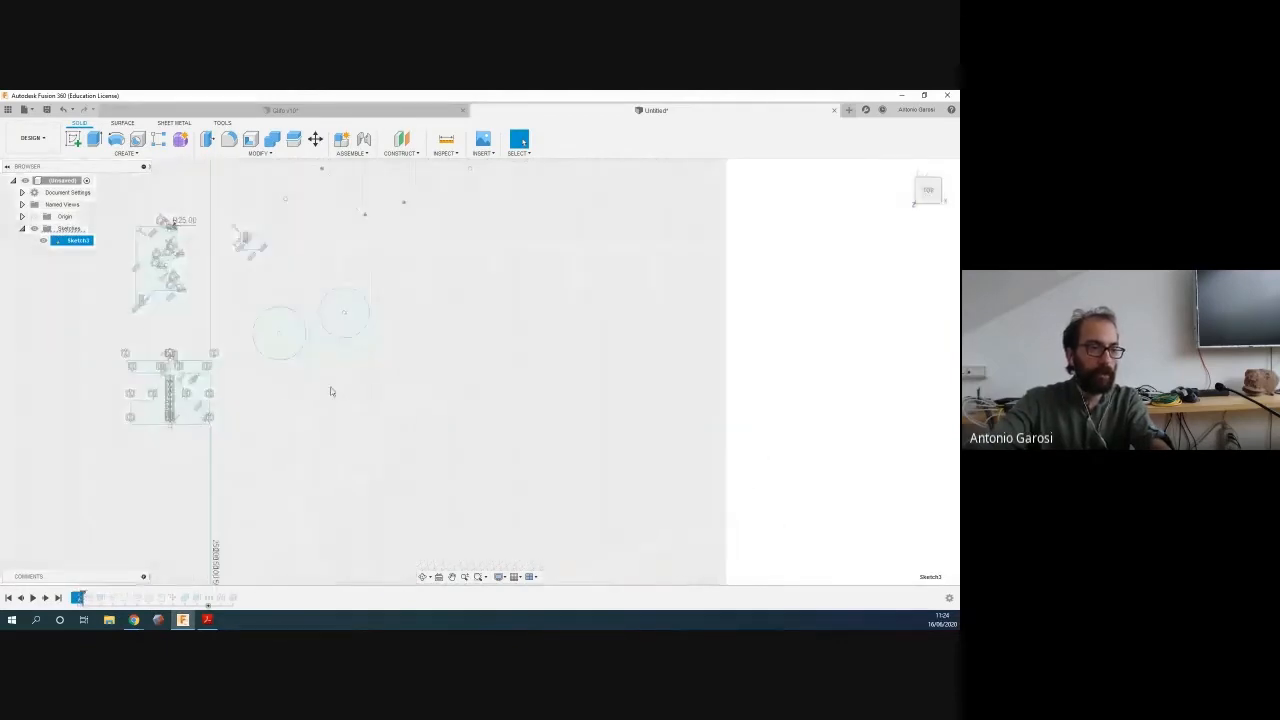
Dimension the left circle of the sketch with a diameter of 500 mm
{"action": "key", "text": "d"}
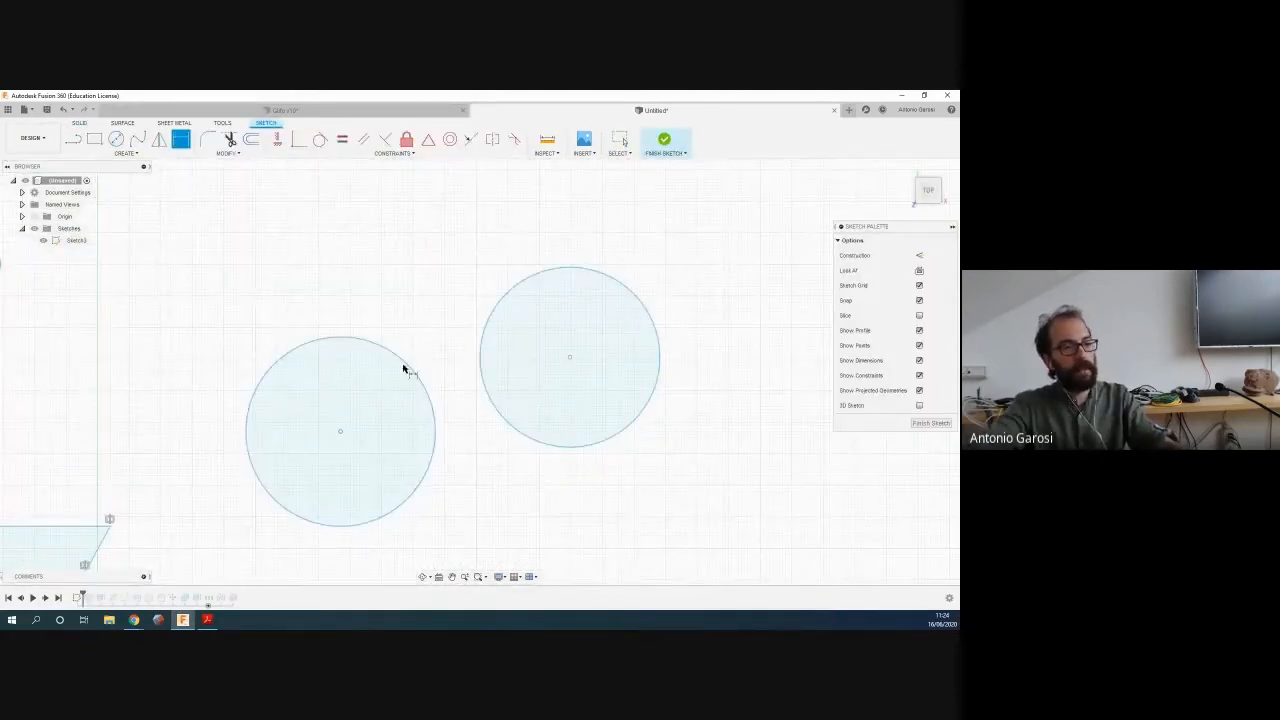
{"action": "left_click", "coordinate": [406, 363]}
{"action": "left_click", "coordinate": [372, 281]}
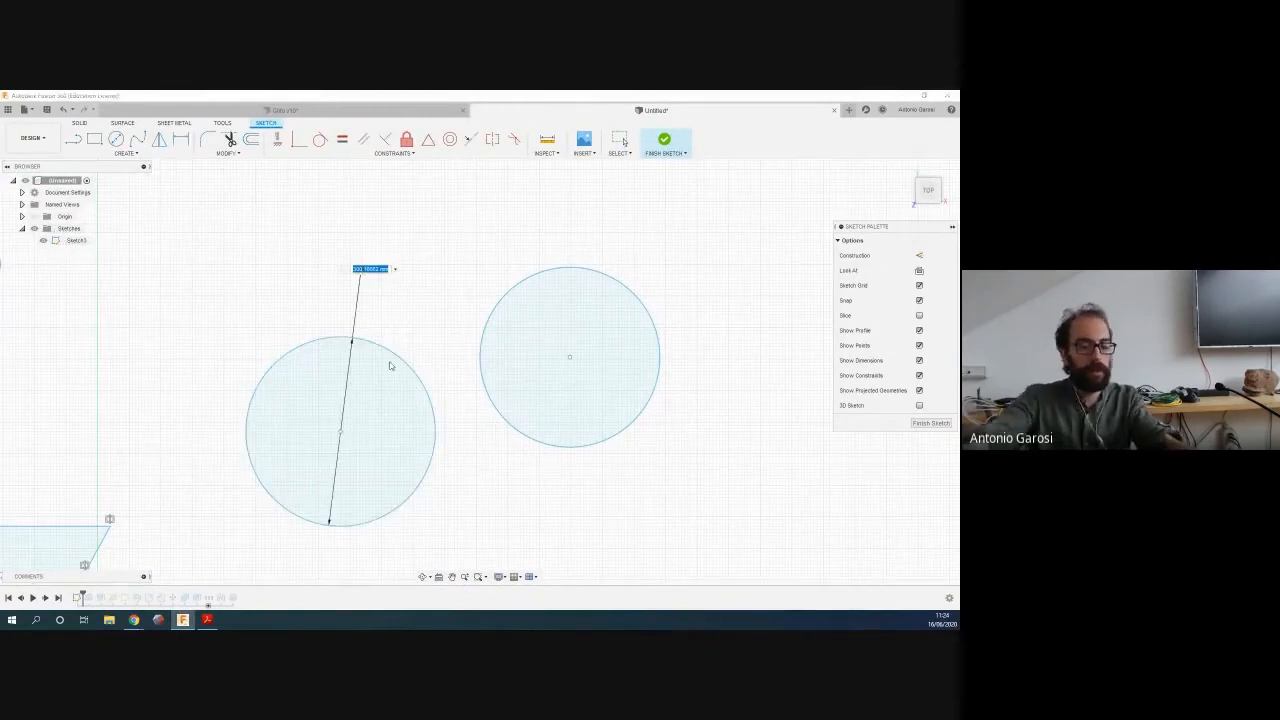
{"action": "type", "text": "500"}
{"action": "key", "text": "Return"}
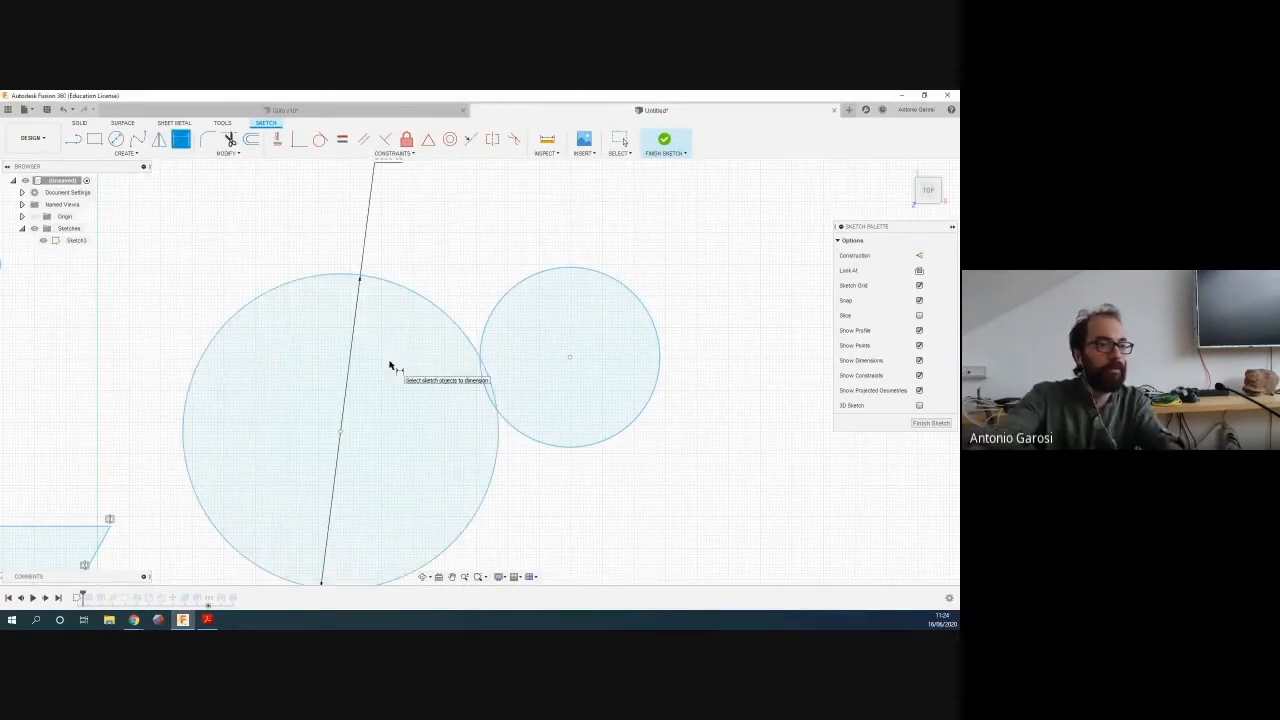
{"action": "key", "text": "Escape"}
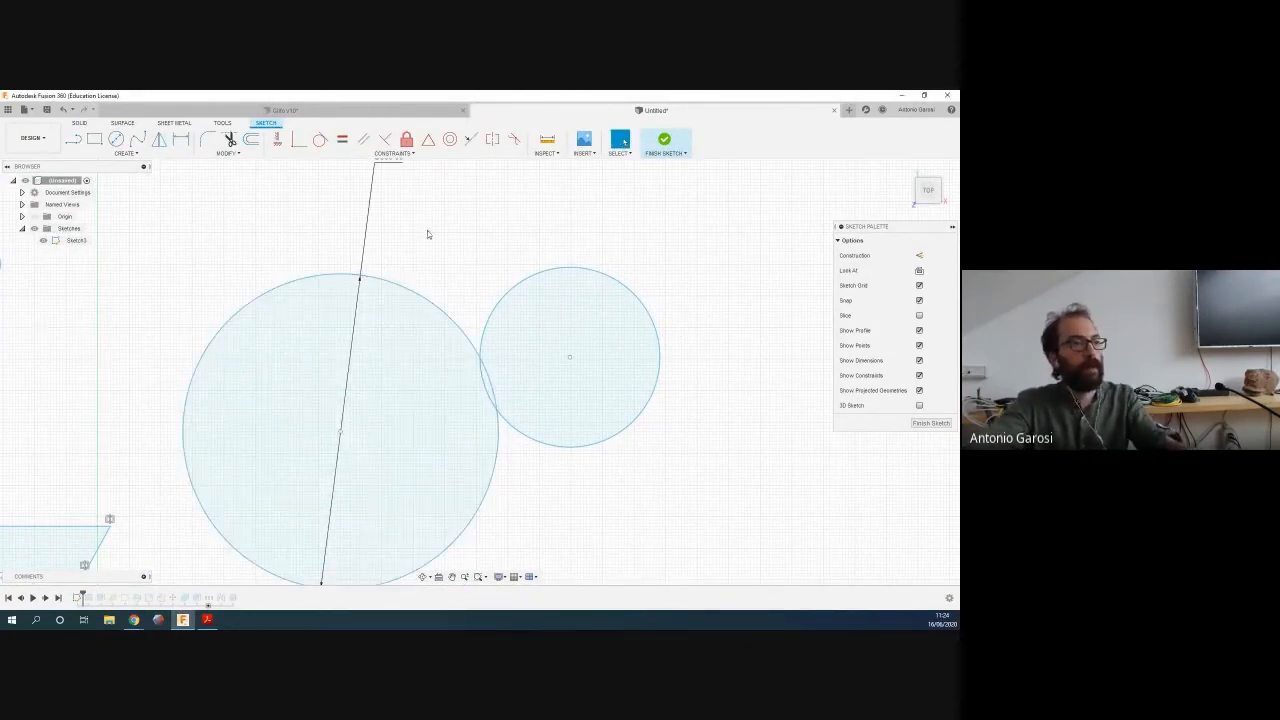
Draw a smaller concentric circle inside the right circle and finish the sketch
{"action": "left_click", "coordinate": [116, 139]}
{"action": "left_click", "coordinate": [569, 357]}
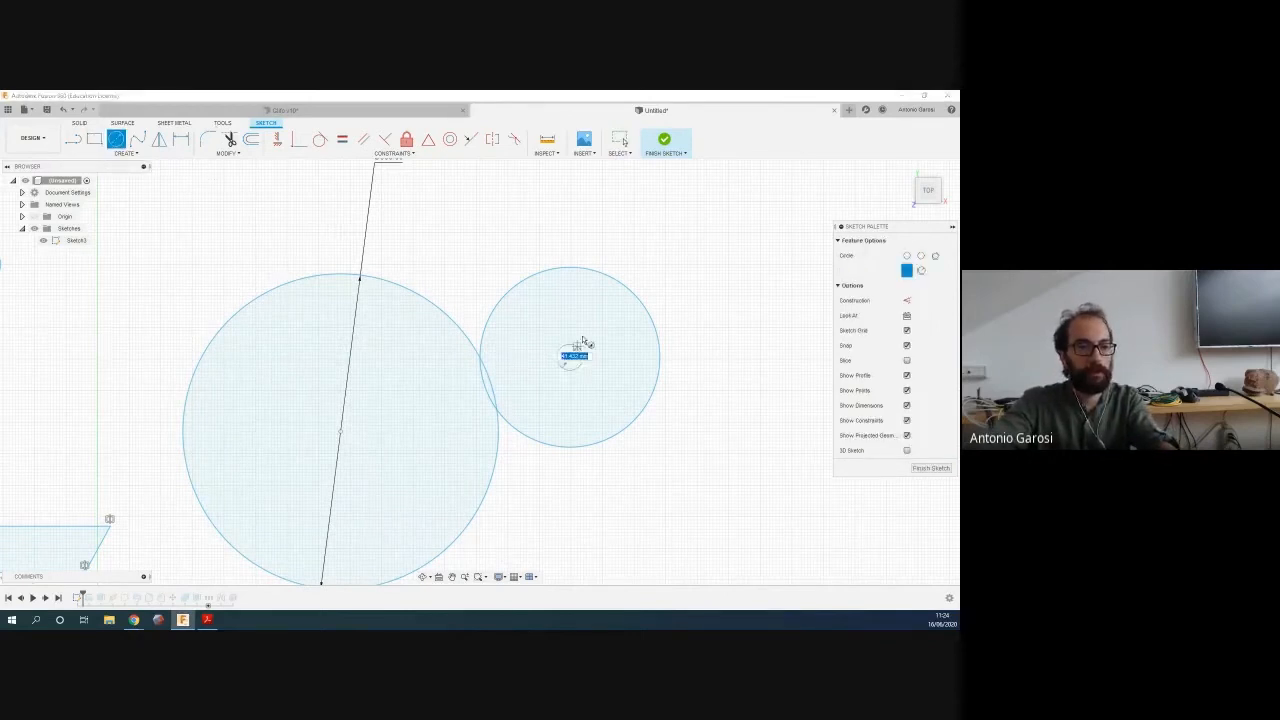
{"action": "left_click", "coordinate": [605, 325]}
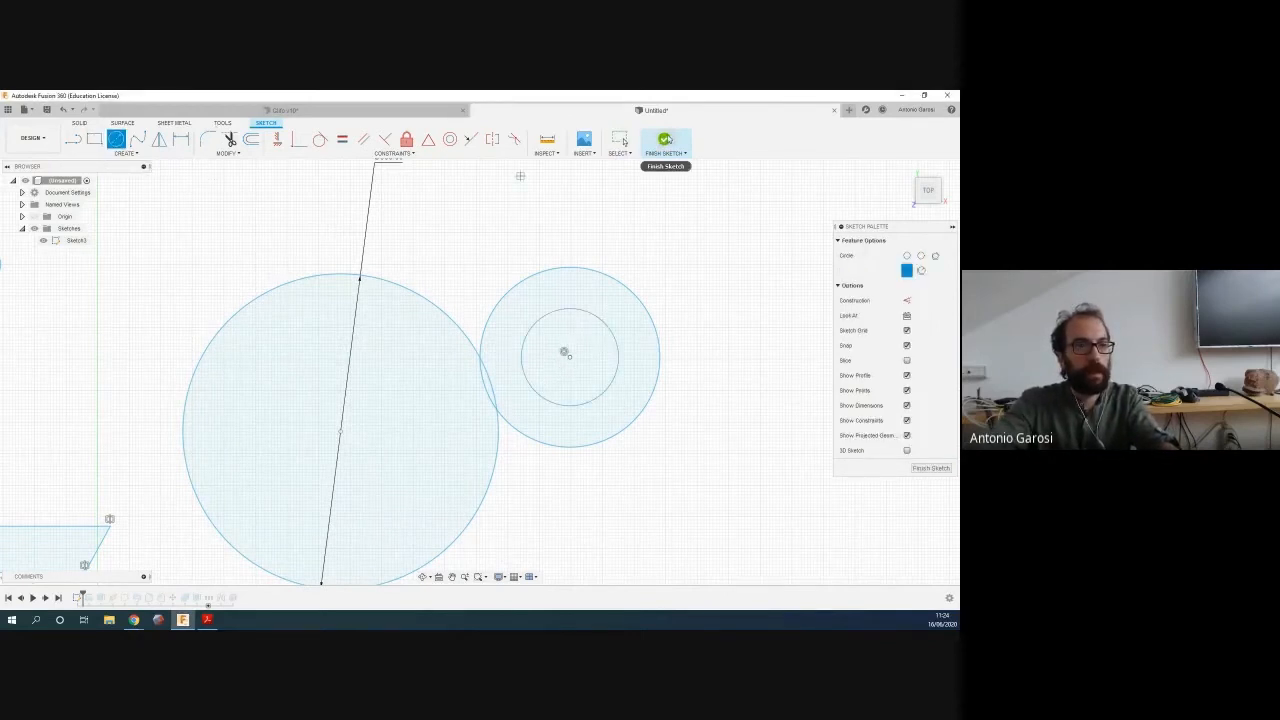
{"action": "left_click", "coordinate": [665, 139]}
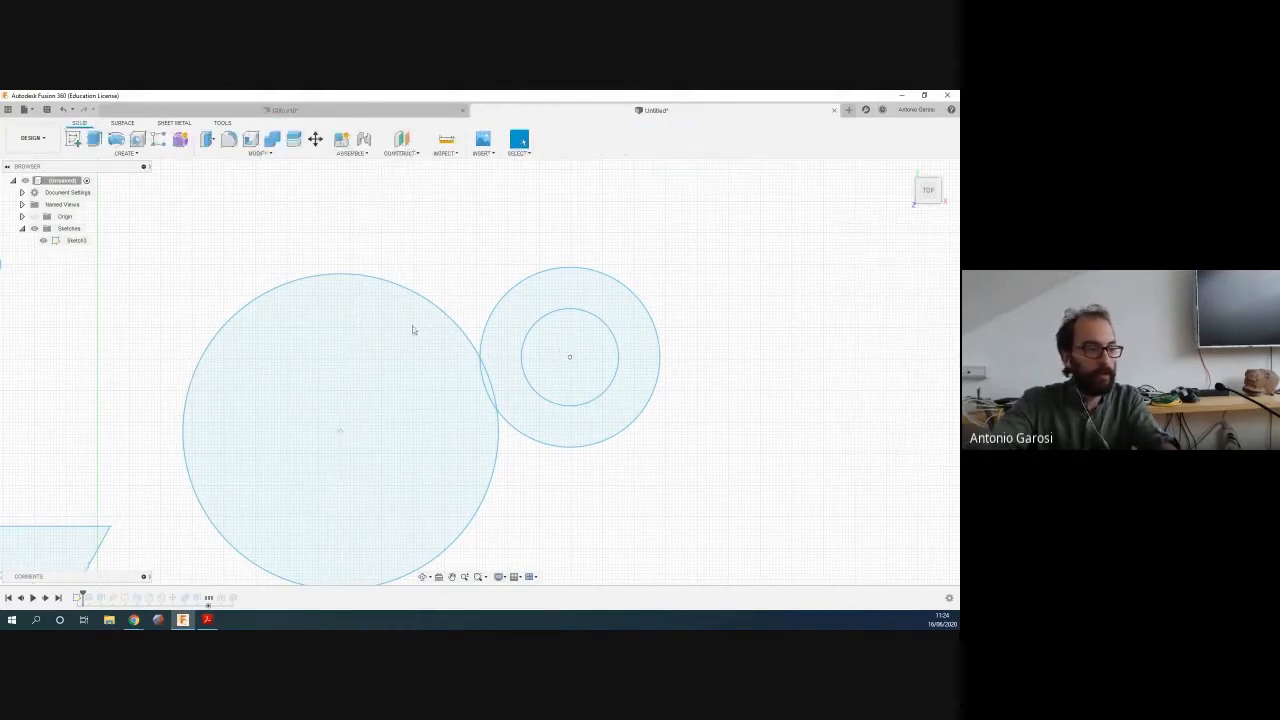
Roll the design history forward to its end and view the bodies rebuilt from the edited sketch
{"action": "scroll", "coordinate": [129, 502], "scroll_direction": "up", "scroll_amount": 3}
{"action": "scroll", "coordinate": [129, 502], "scroll_direction": "down", "scroll_amount": 5}
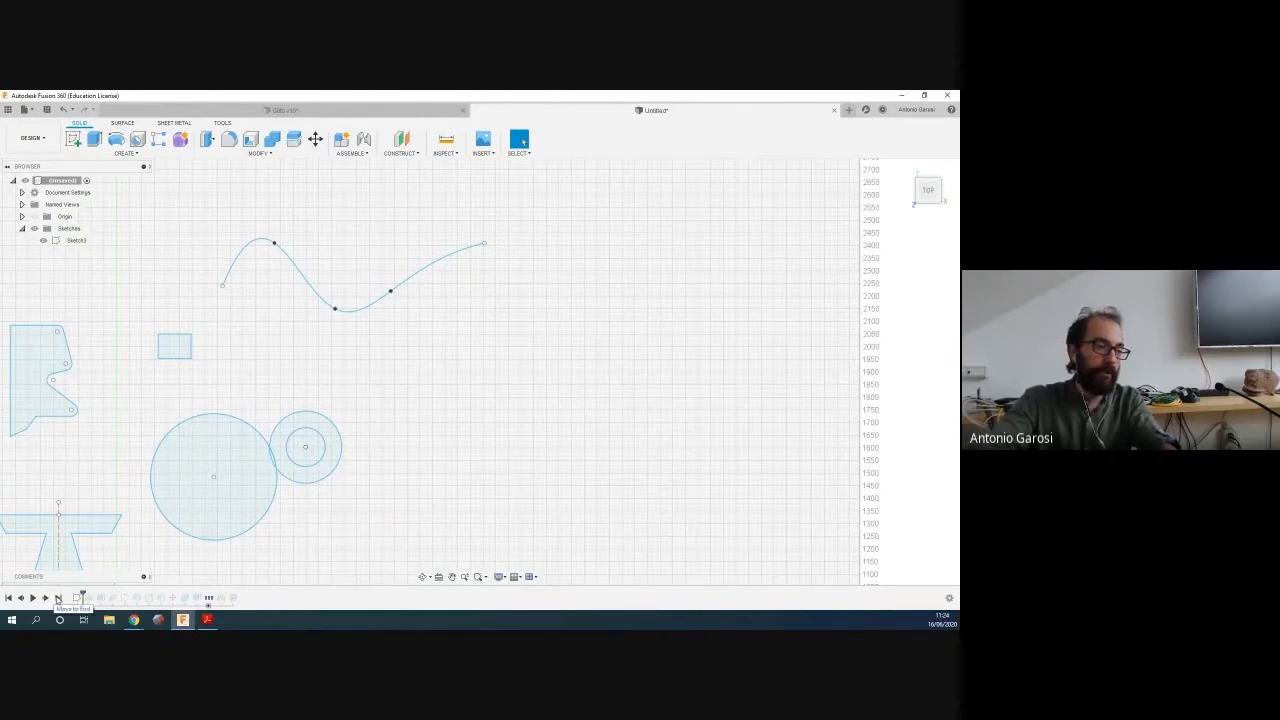
{"action": "left_click", "coordinate": [58, 598]}
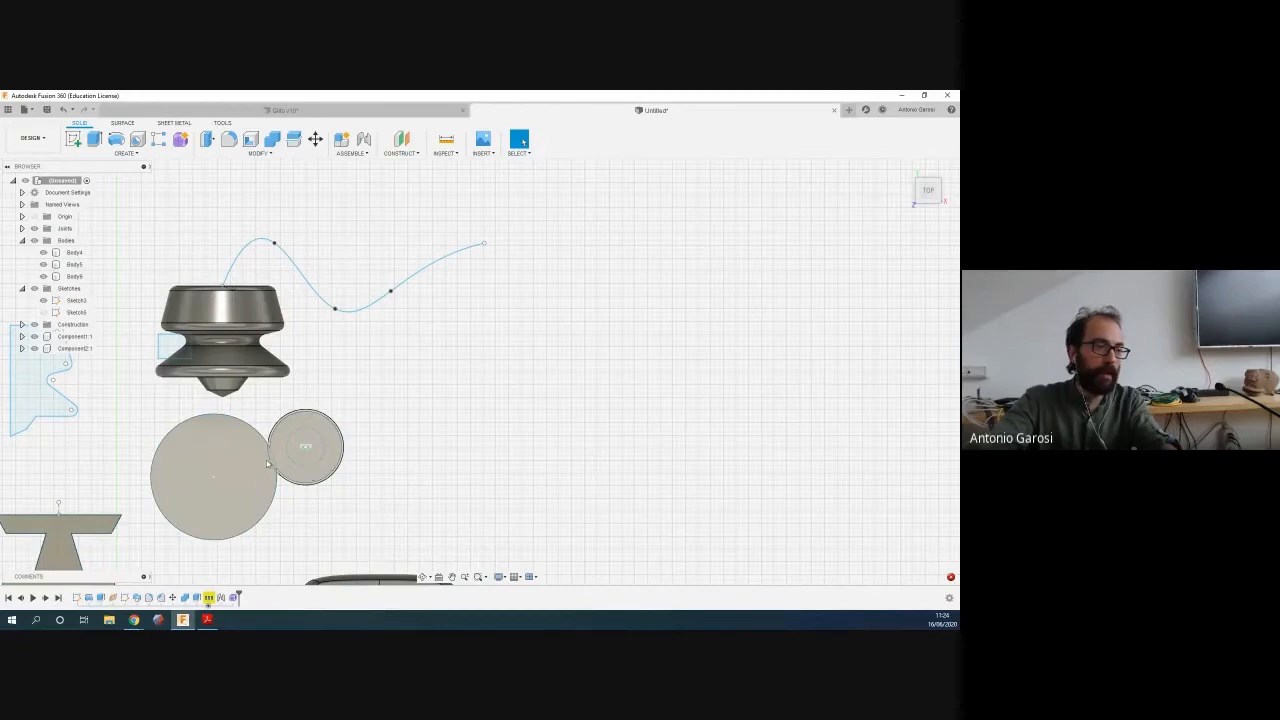
{"action": "scroll", "coordinate": [267, 463], "scroll_direction": "up", "scroll_amount": 1}
{"action": "scroll", "coordinate": [299, 428], "scroll_direction": "down", "scroll_amount": 1}
{"action": "middle_click_drag", "start_coordinate": [337, 520], "coordinate": [378, 455], "text": "shift"}
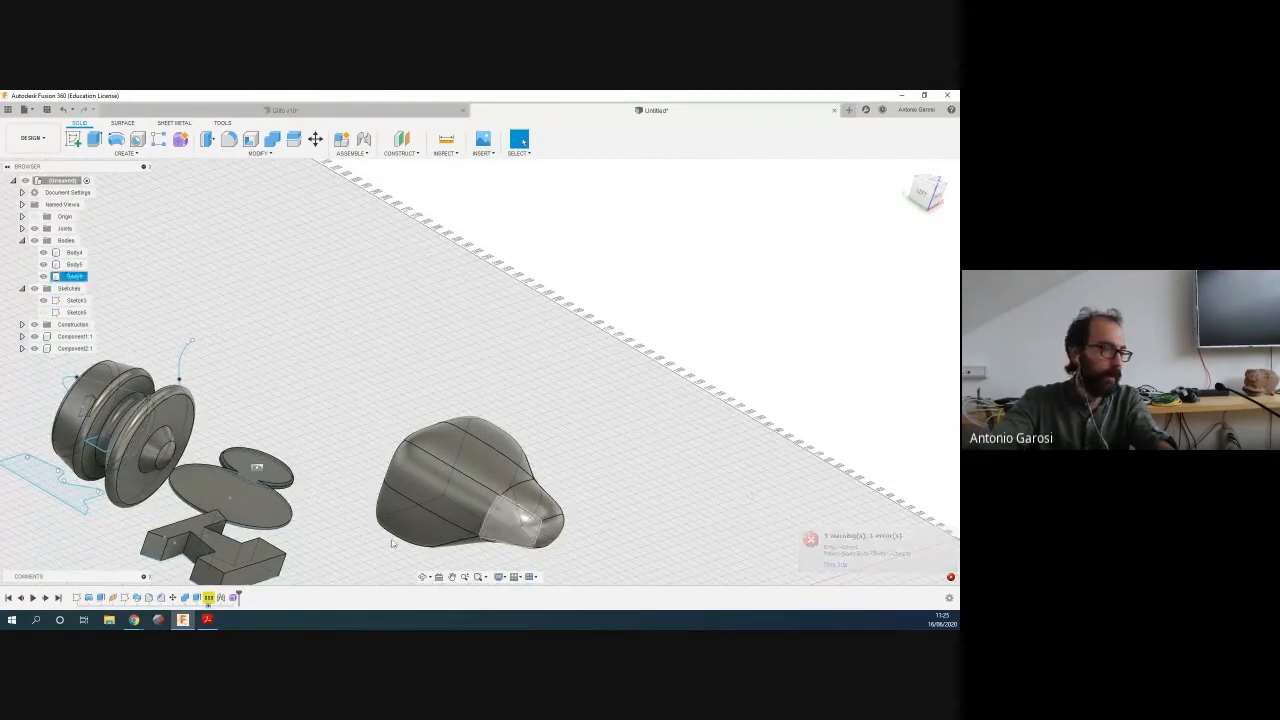
Expand the highlighted feature group in the history and examine its body-to-component feature and the affected bodies
{"action": "left_click", "coordinate": [208, 598]}
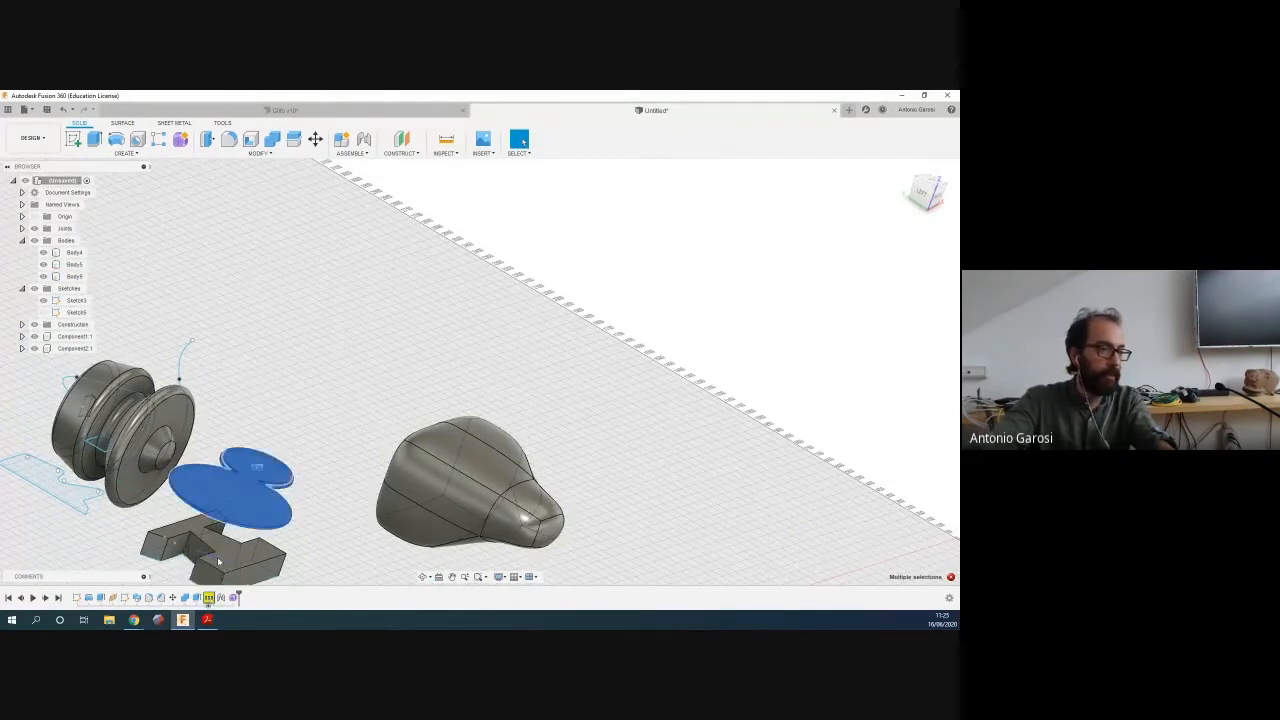
{"action": "left_click", "coordinate": [209, 604]}
{"action": "left_click", "coordinate": [209, 604]}
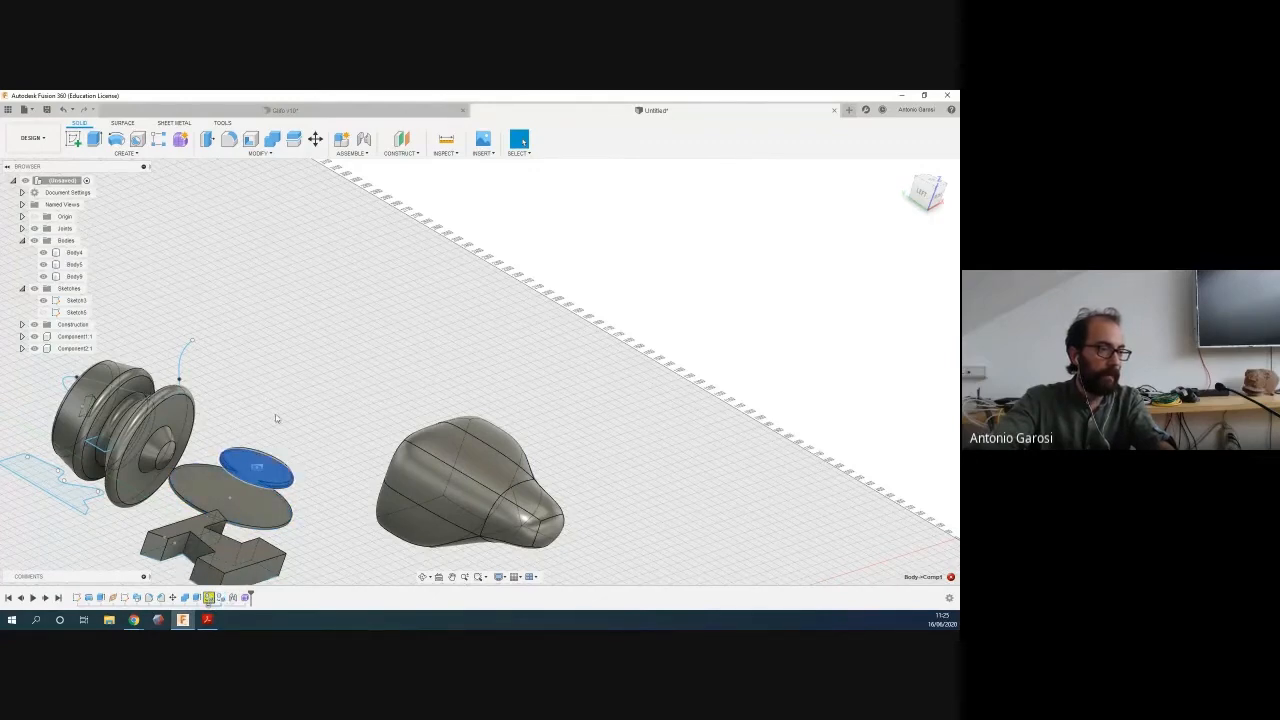
{"action": "scroll", "coordinate": [262, 452], "scroll_direction": "up", "scroll_amount": 4}
{"action": "middle_click_drag", "start_coordinate": [302, 428], "coordinate": [393, 411], "text": "shift"}
{"action": "middle_click_drag", "start_coordinate": [322, 428], "coordinate": [342, 445], "text": "shift"}
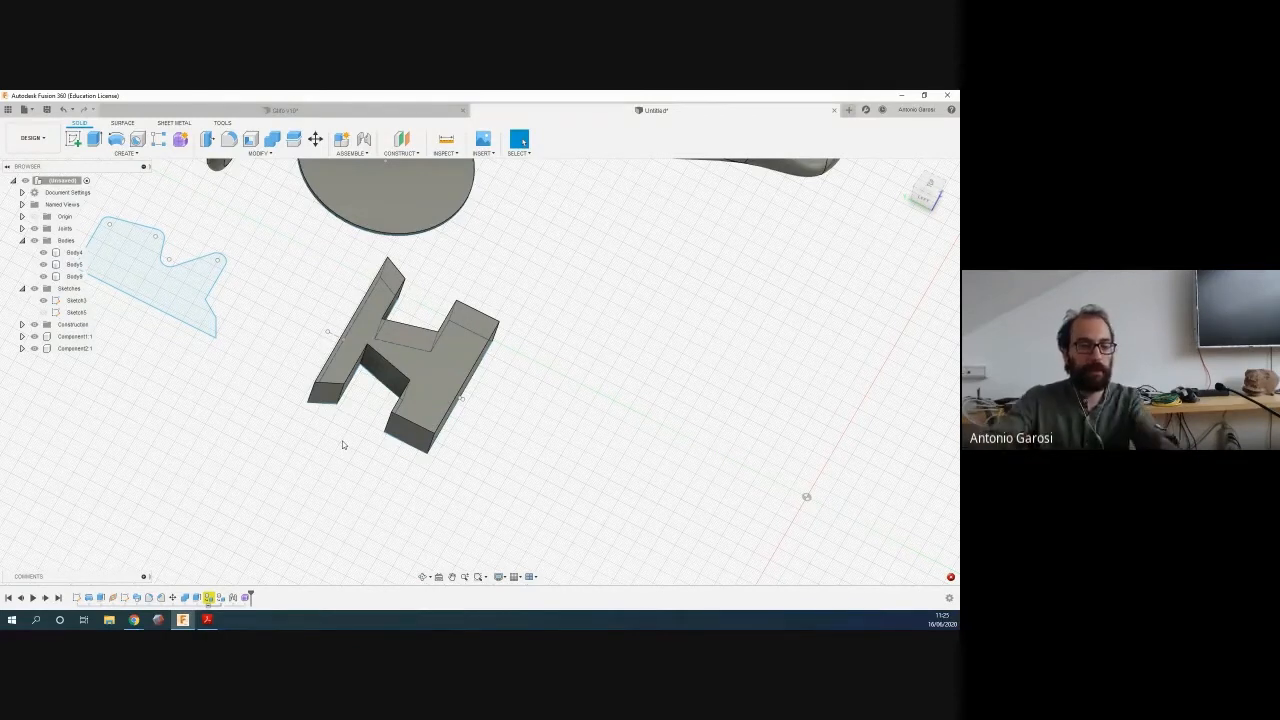
{"action": "scroll", "coordinate": [258, 345], "scroll_direction": "down", "scroll_amount": 5}
{"action": "middle_click_drag", "start_coordinate": [277, 334], "coordinate": [311, 463]}
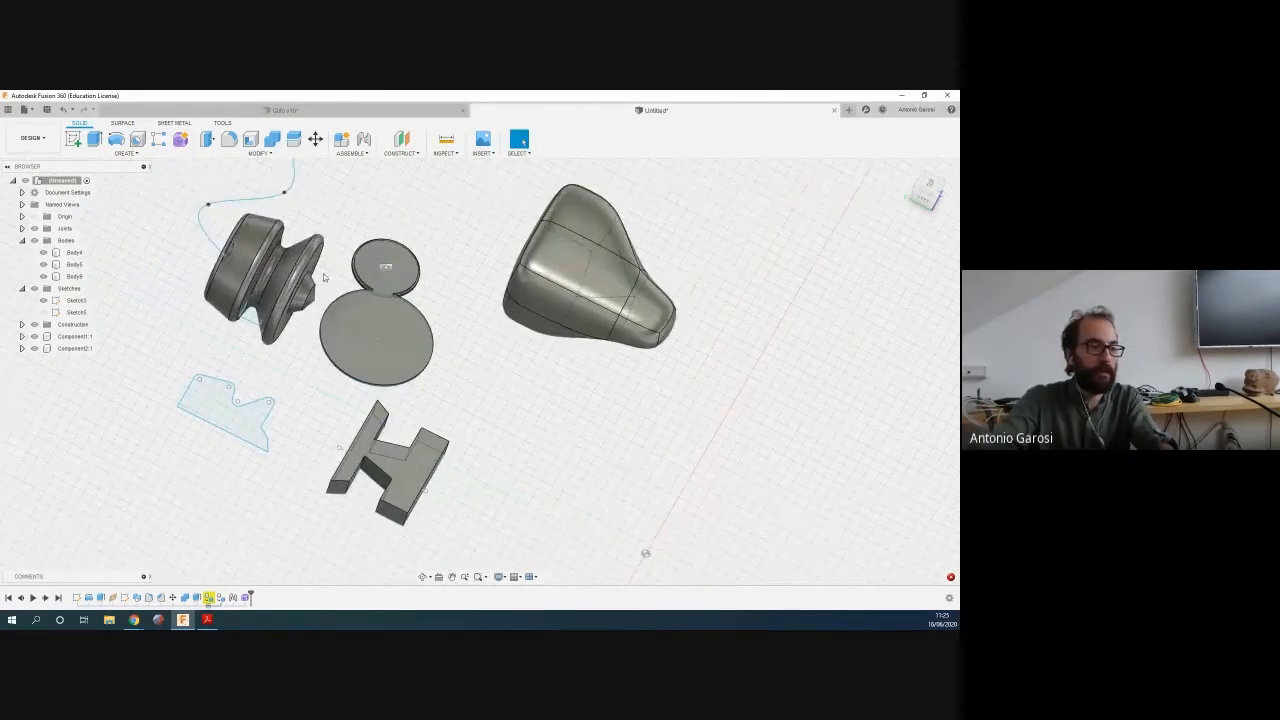
Switch to the lecture PDF in Acrobat Reader, advance to the Exporting slide, and return to Fusion 360
{"action": "left_click", "coordinate": [207, 620]}
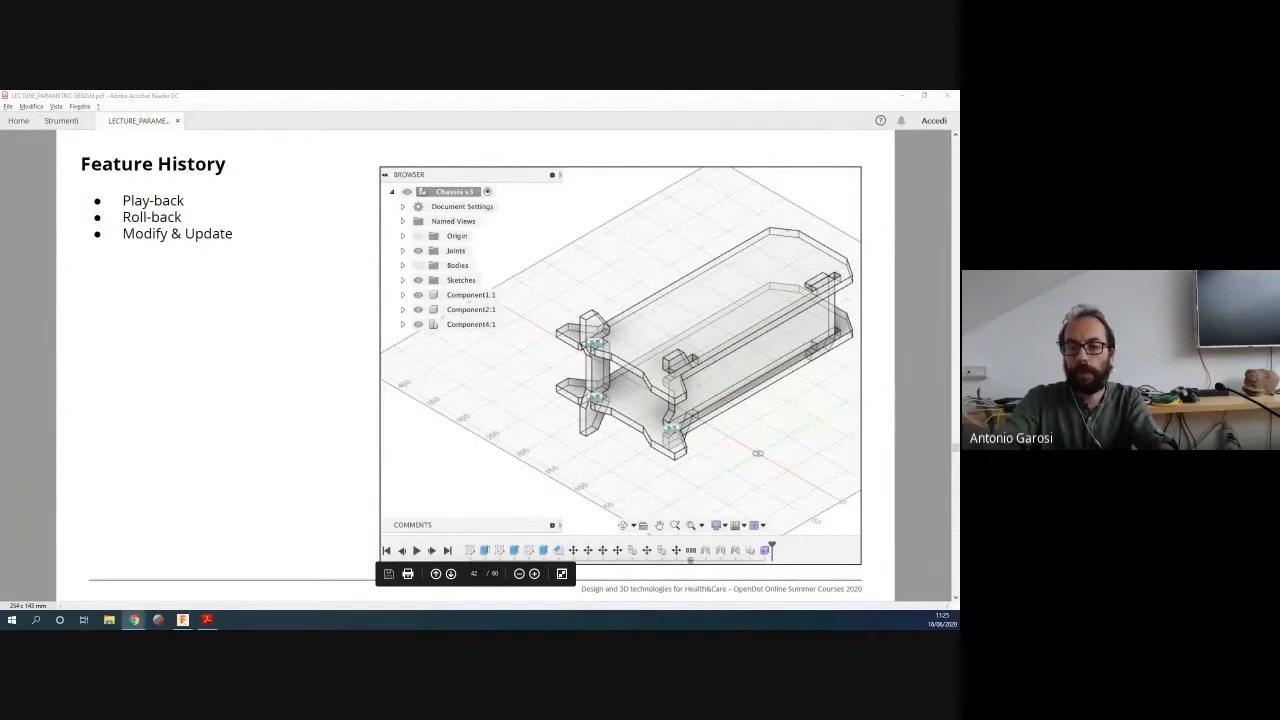
{"action": "left_click", "coordinate": [351, 277]}
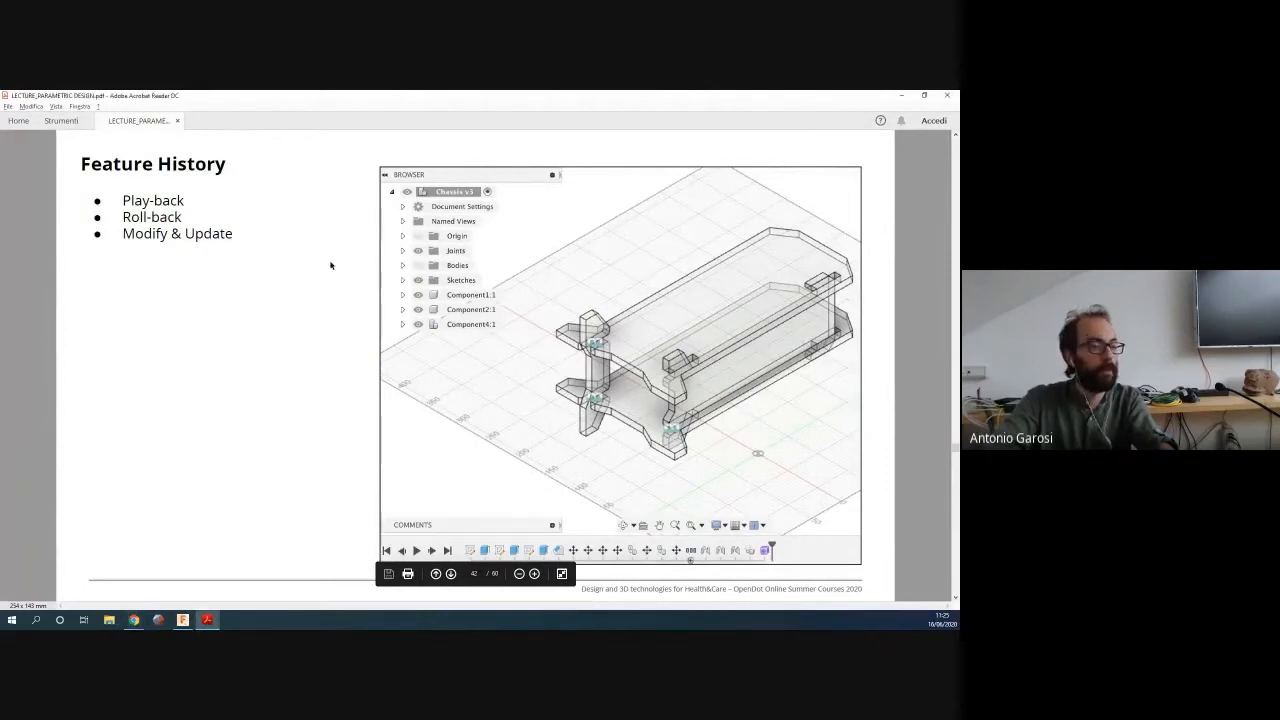
{"action": "scroll", "coordinate": [280, 456], "scroll_direction": "down", "scroll_amount": 1}
{"action": "key", "text": "alt+Tab"}
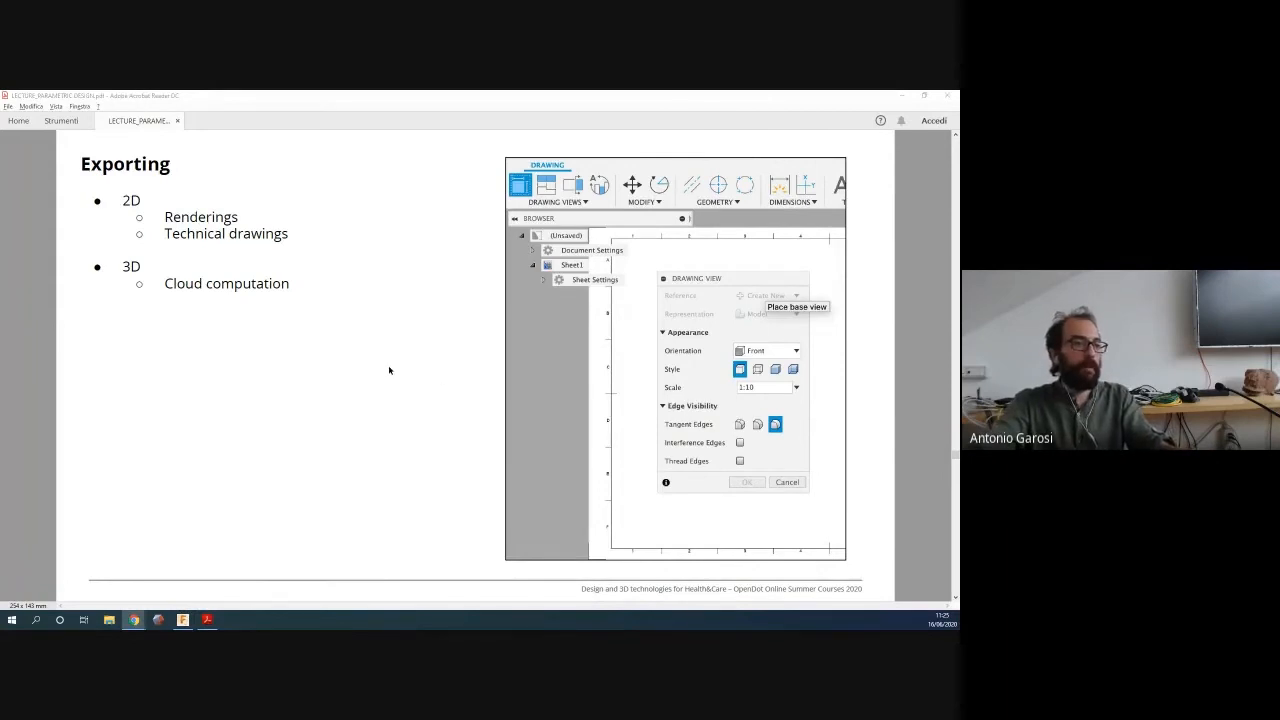
{"action": "left_click", "coordinate": [183, 620]}
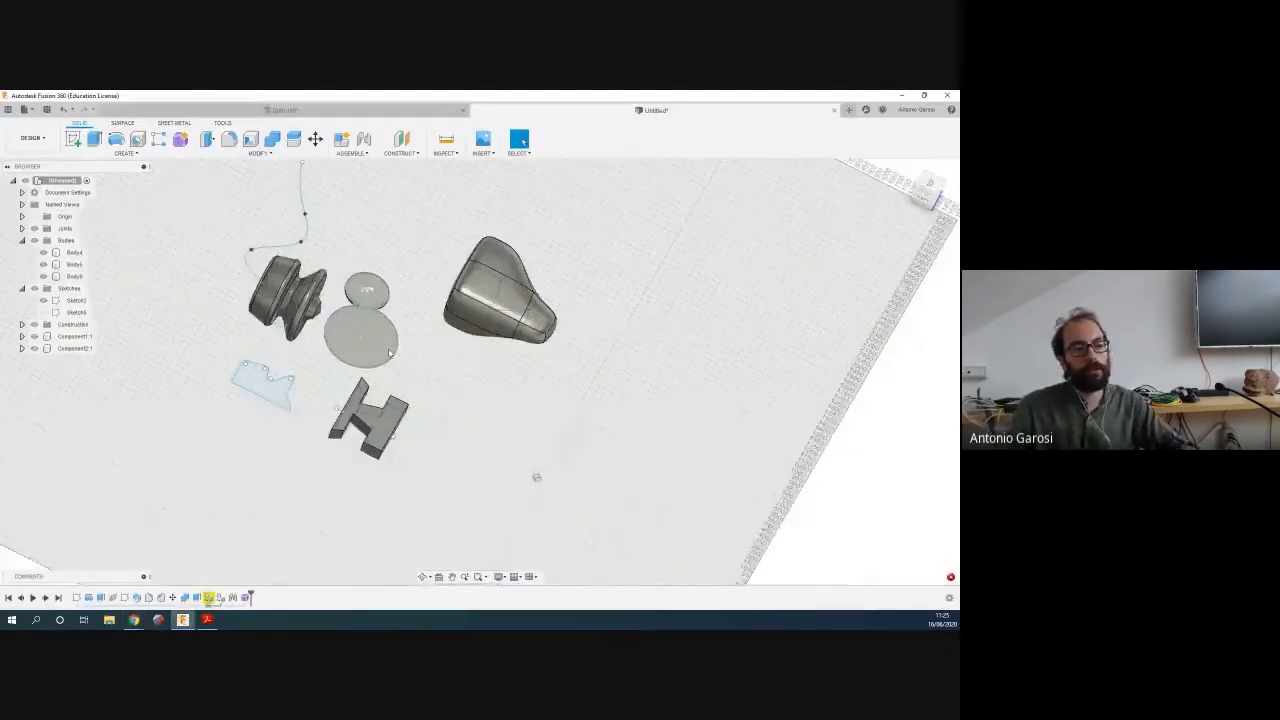
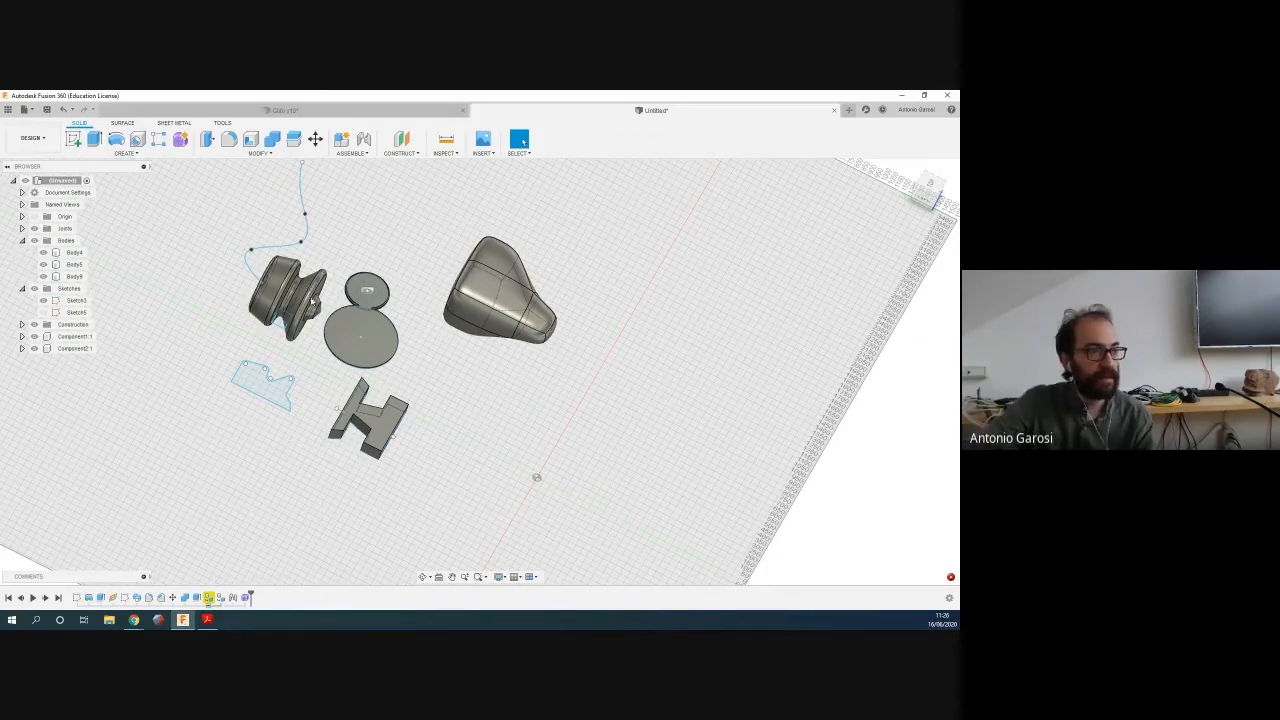
Start a drawing from the design and save the design as Untitled in the Summer School project
{"action": "scroll", "coordinate": [396, 206], "scroll_direction": "up", "scroll_amount": 3}
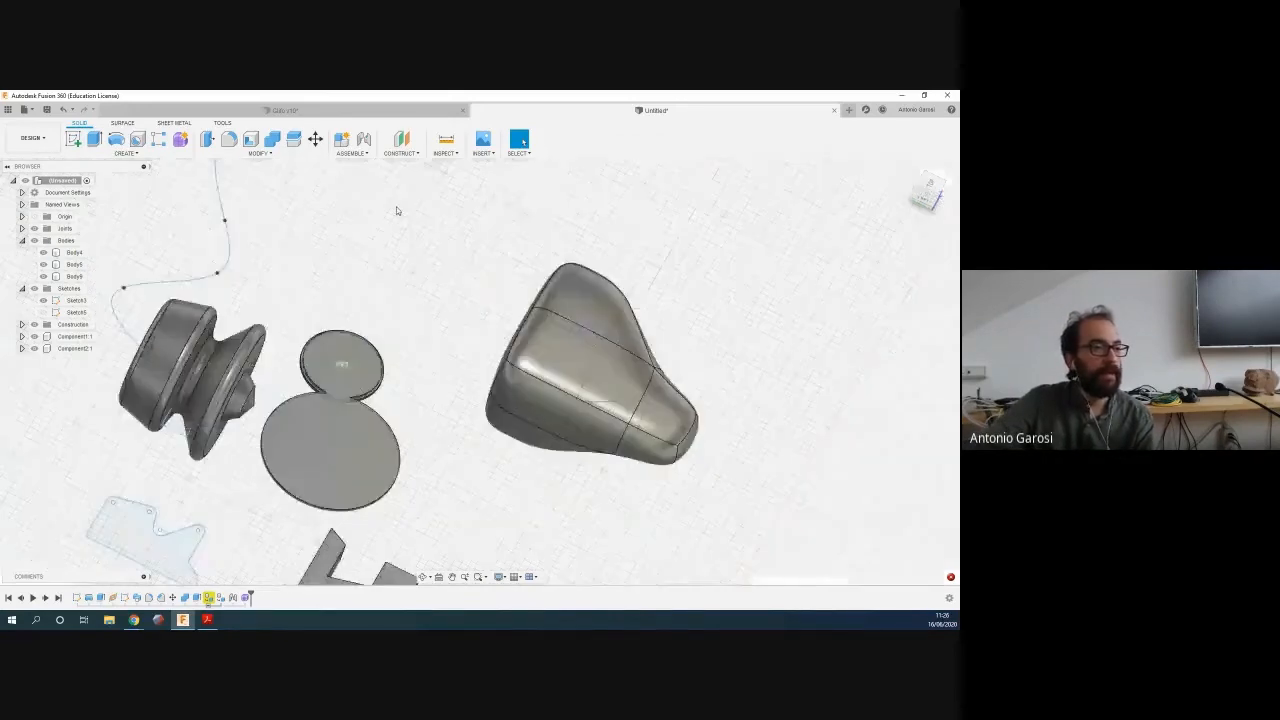
{"action": "scroll", "coordinate": [403, 229], "scroll_direction": "down", "scroll_amount": 2}
{"action": "scroll", "coordinate": [403, 229], "scroll_direction": "down", "scroll_amount": 2}
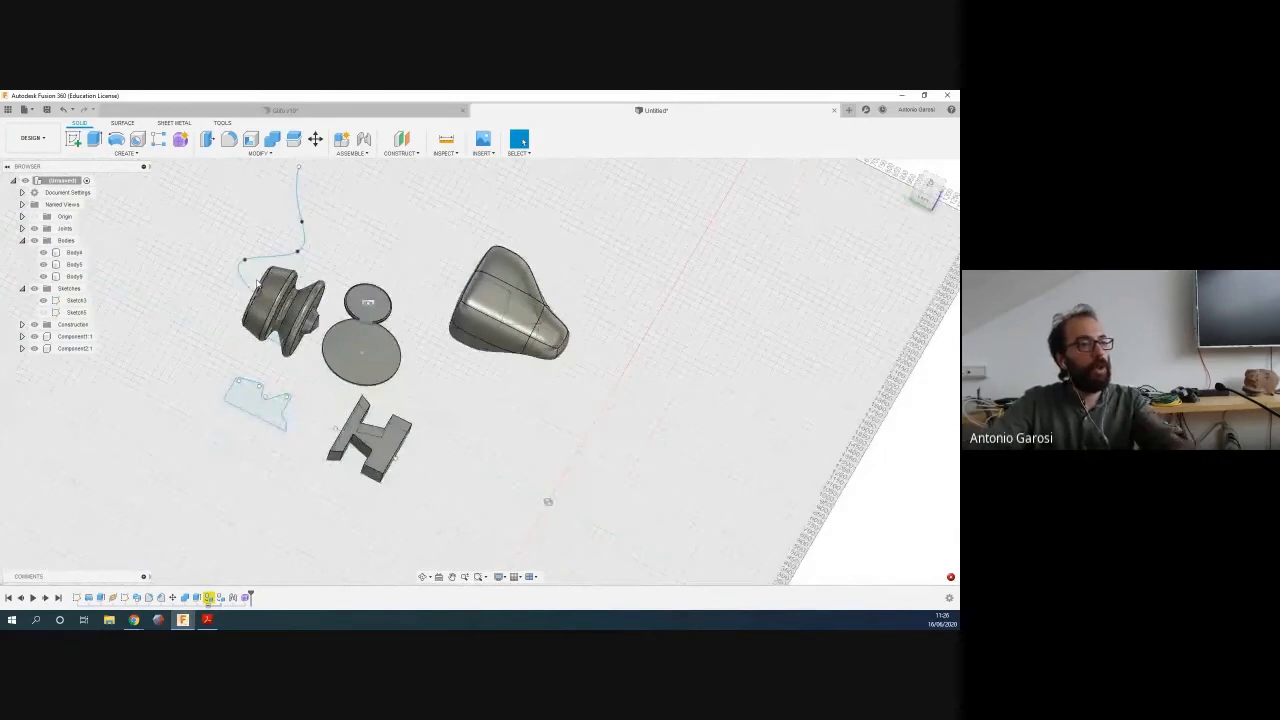
{"action": "left_click", "coordinate": [52, 147]}
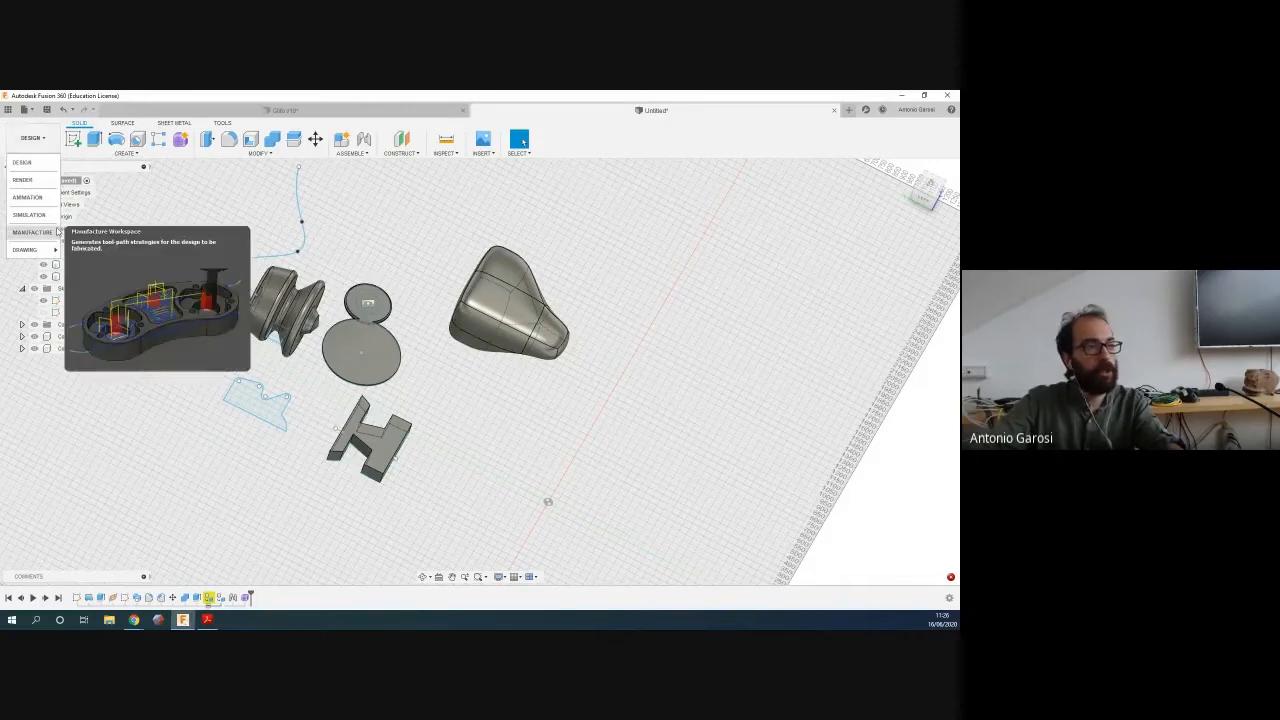
{"action": "mouse_move", "coordinate": [53, 248]}
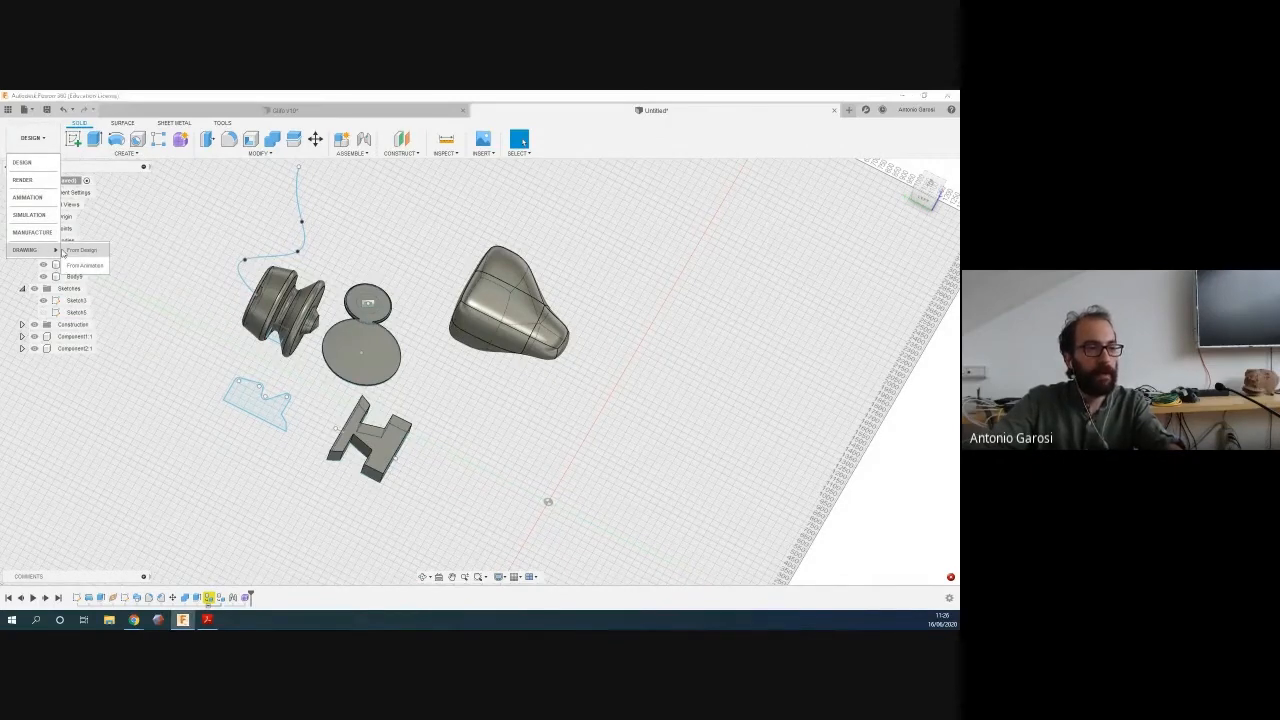
{"action": "left_click", "coordinate": [70, 250]}
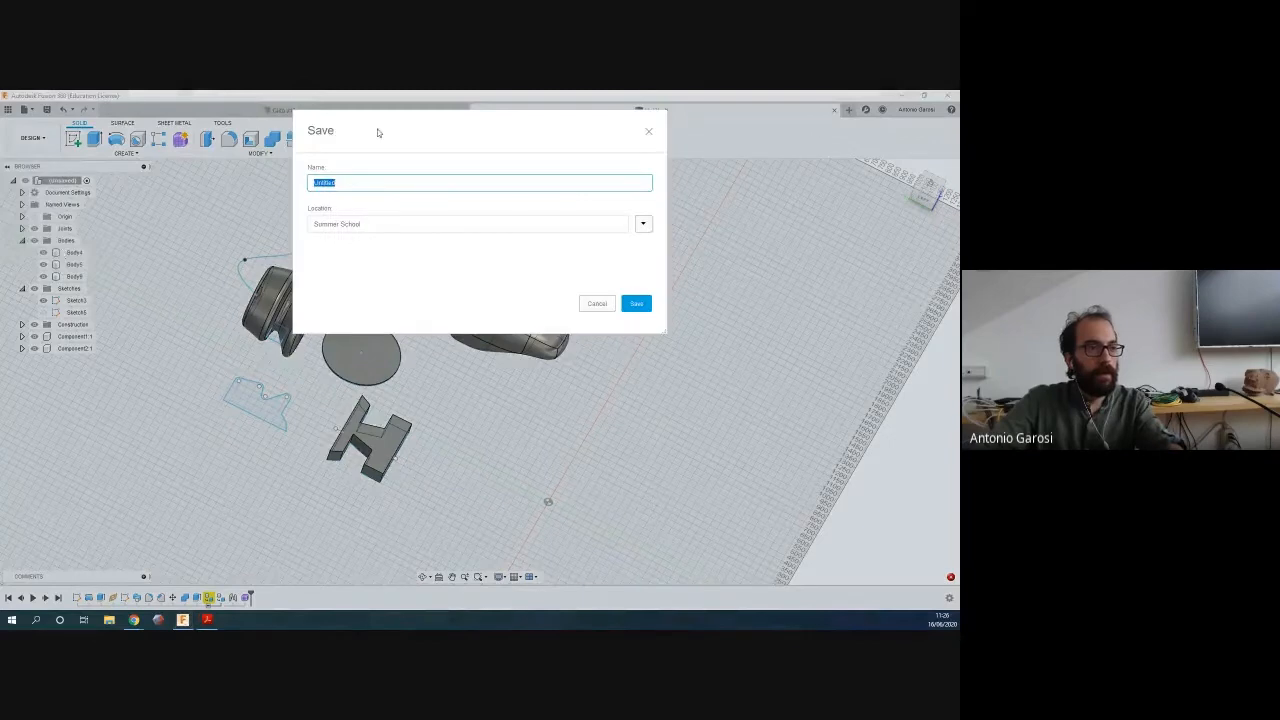
{"action": "left_click", "coordinate": [637, 304]}
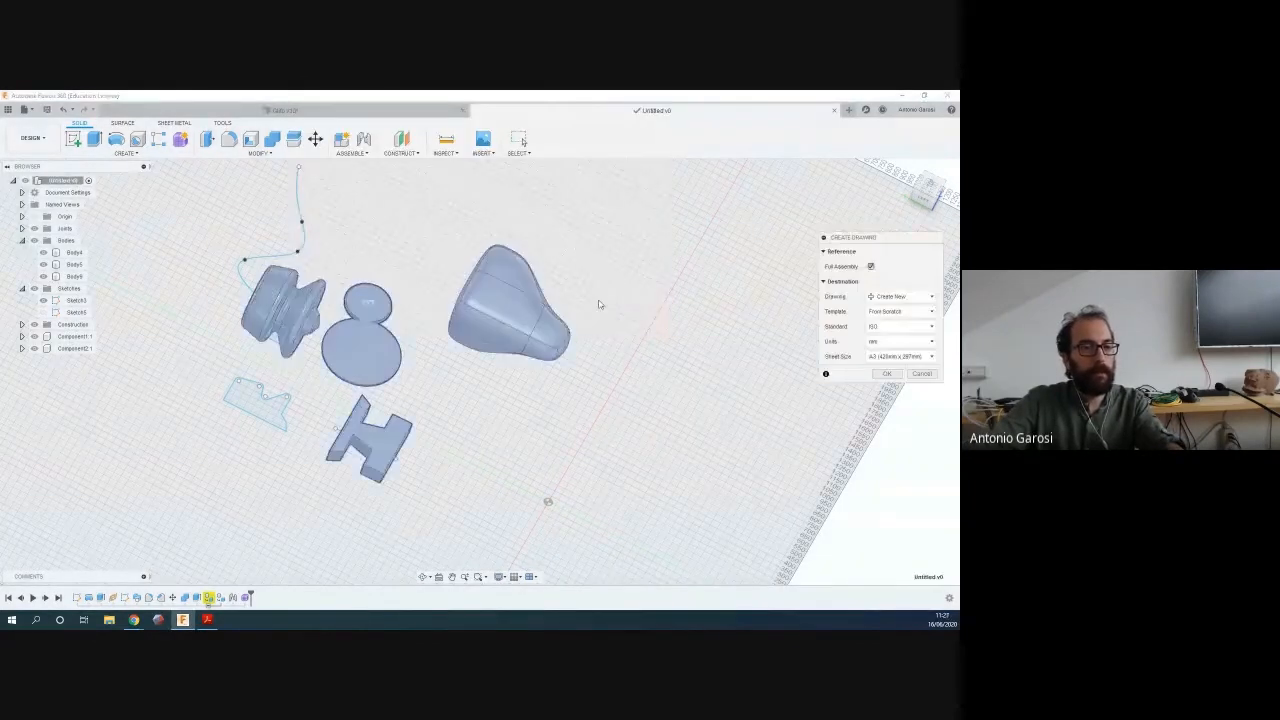
{"action": "left_click", "coordinate": [871, 267]}
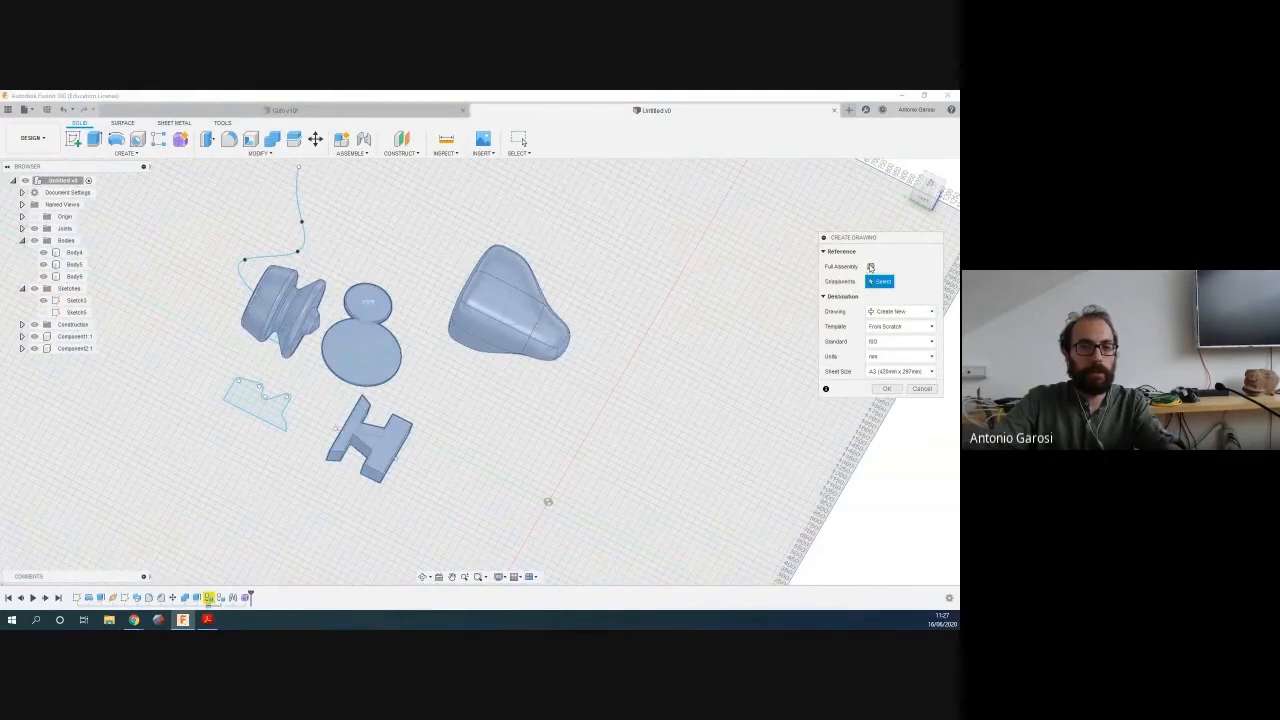
{"action": "left_click", "coordinate": [376, 438]}
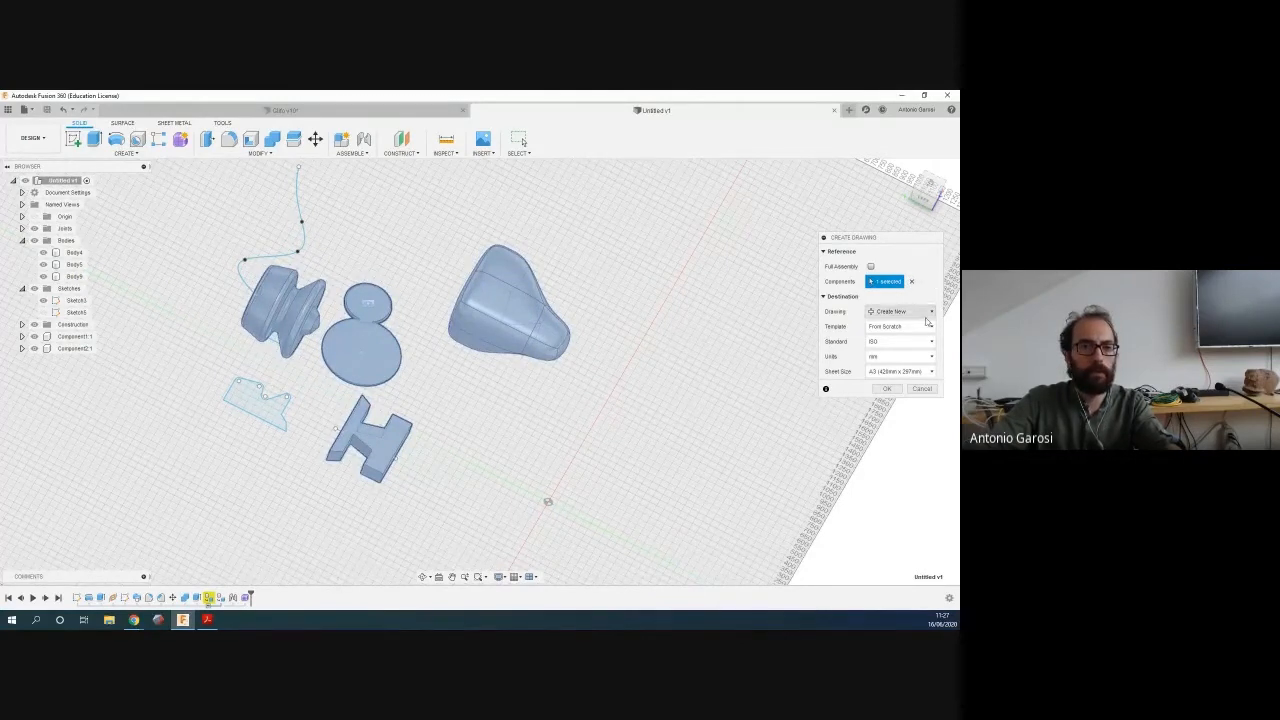
{"action": "left_click", "coordinate": [911, 281]}
{"action": "left_click", "coordinate": [925, 389]}
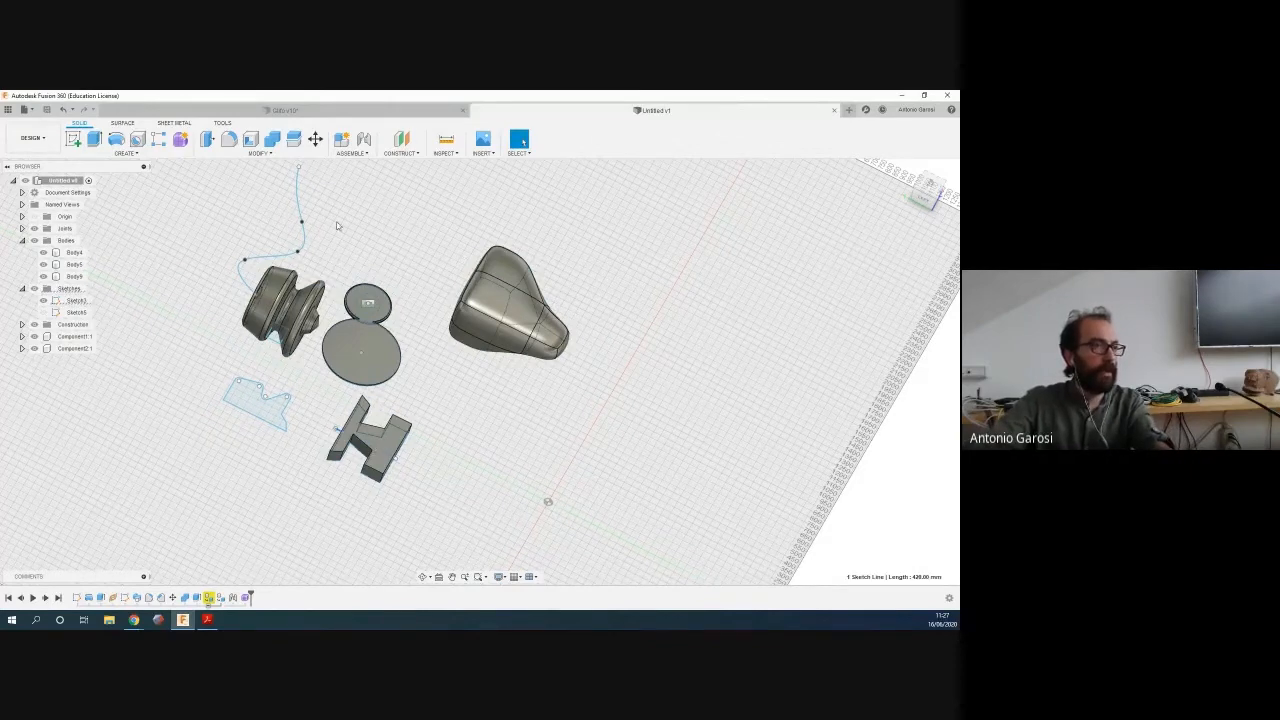
Convert the H-shaped body into a new component using the From Bodies option
{"action": "left_click", "coordinate": [351, 153]}
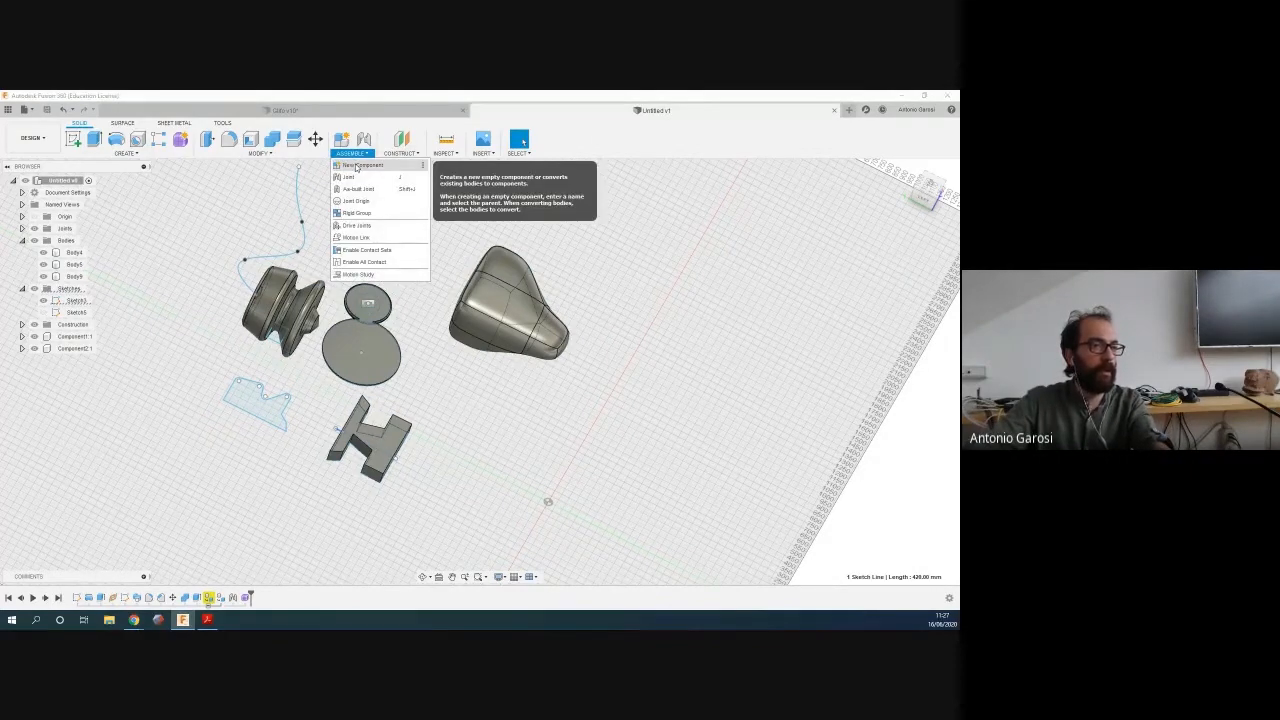
{"action": "left_click", "coordinate": [356, 166]}
{"action": "left_click", "coordinate": [829, 255]}
{"action": "left_click", "coordinate": [400, 430]}
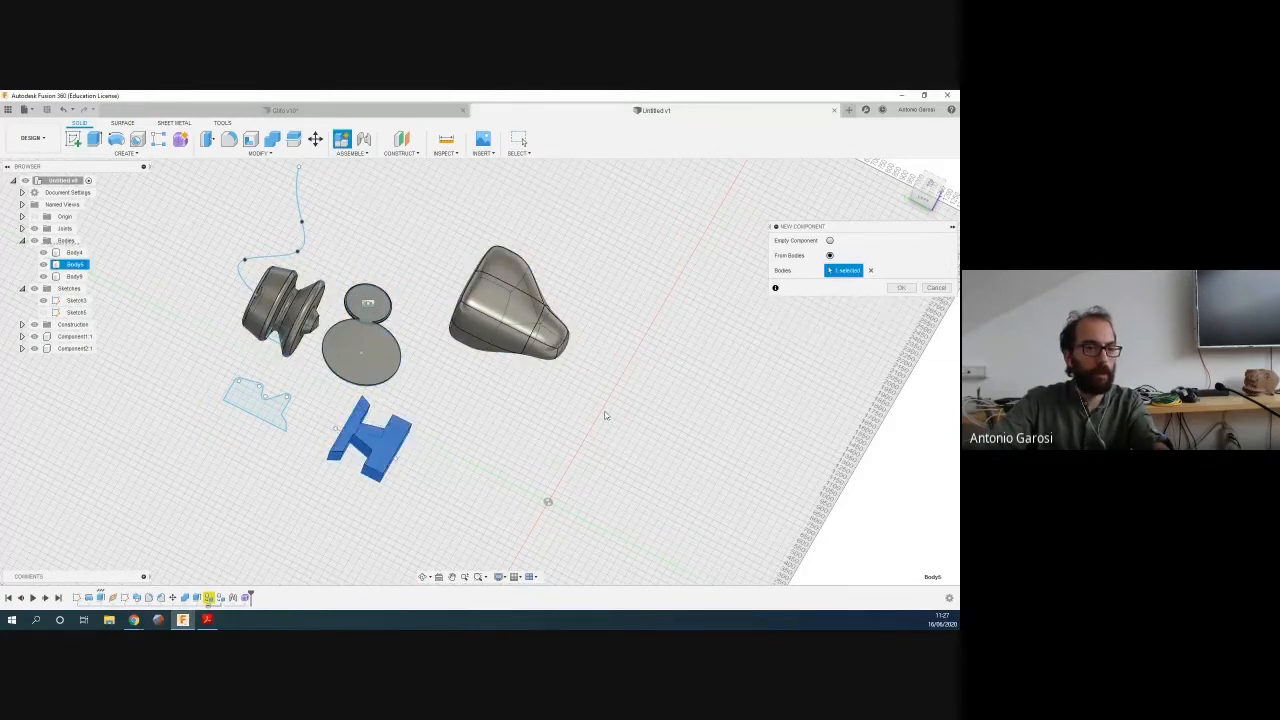
{"action": "left_click", "coordinate": [900, 287]}
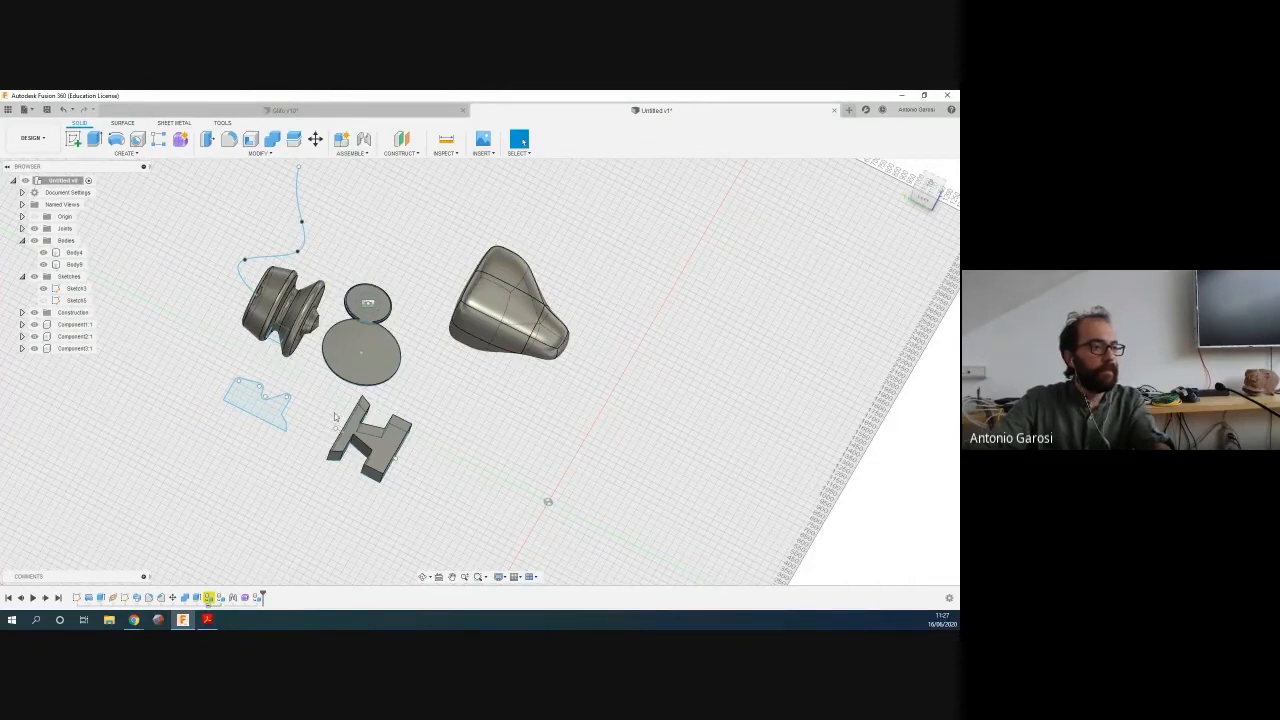
Start a drawing from the design with Full Assembly turned off and only the H-shaped component as its reference
{"action": "right_click", "coordinate": [70, 348]}
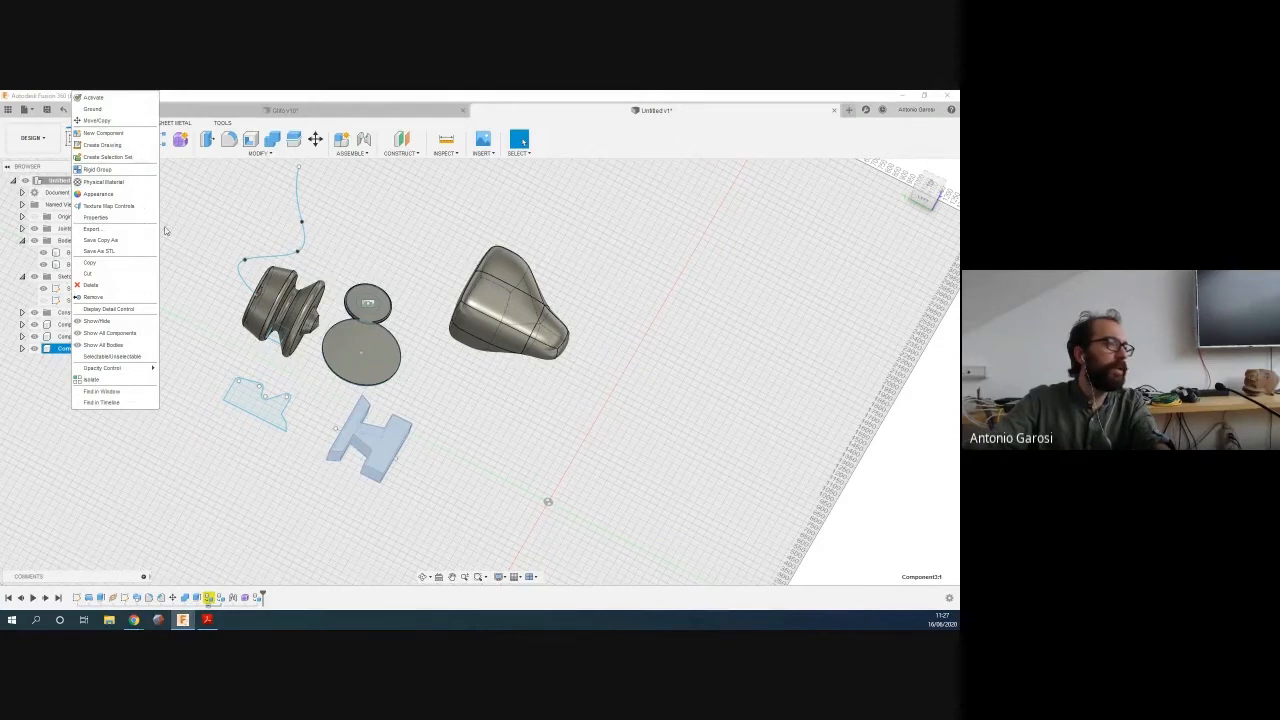
{"action": "left_click", "coordinate": [171, 220]}
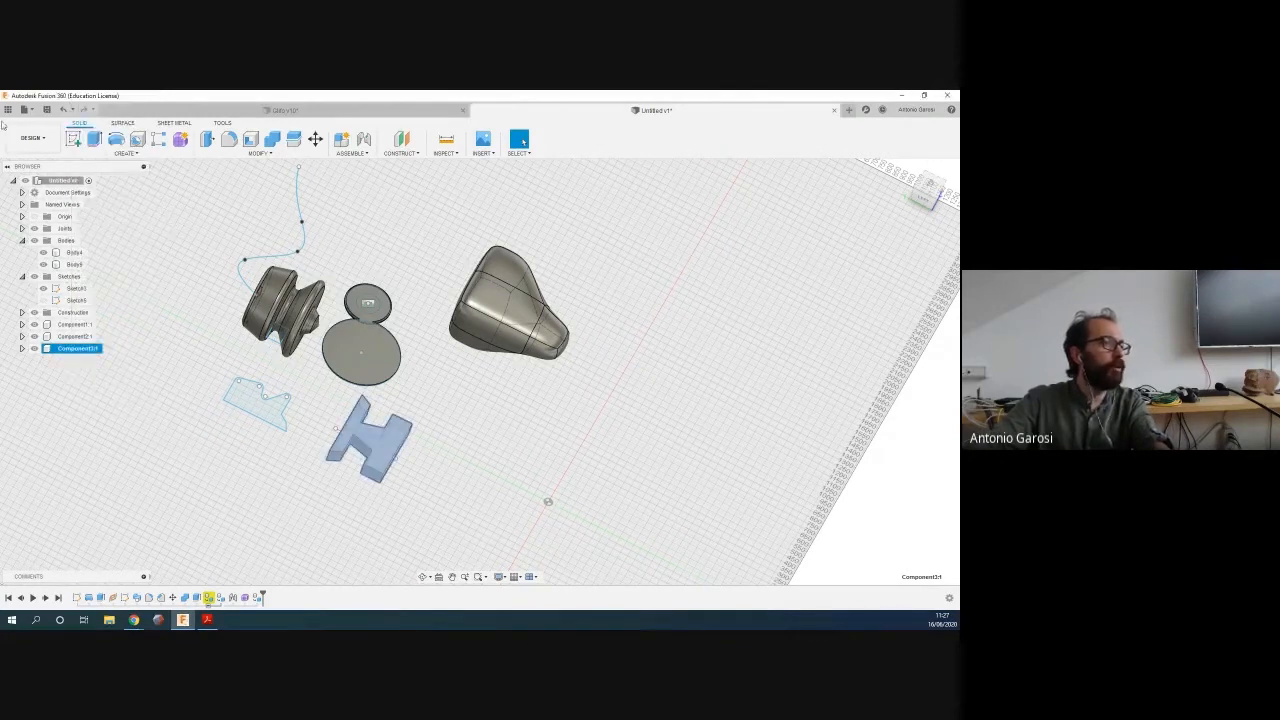
{"action": "left_click", "coordinate": [48, 143]}
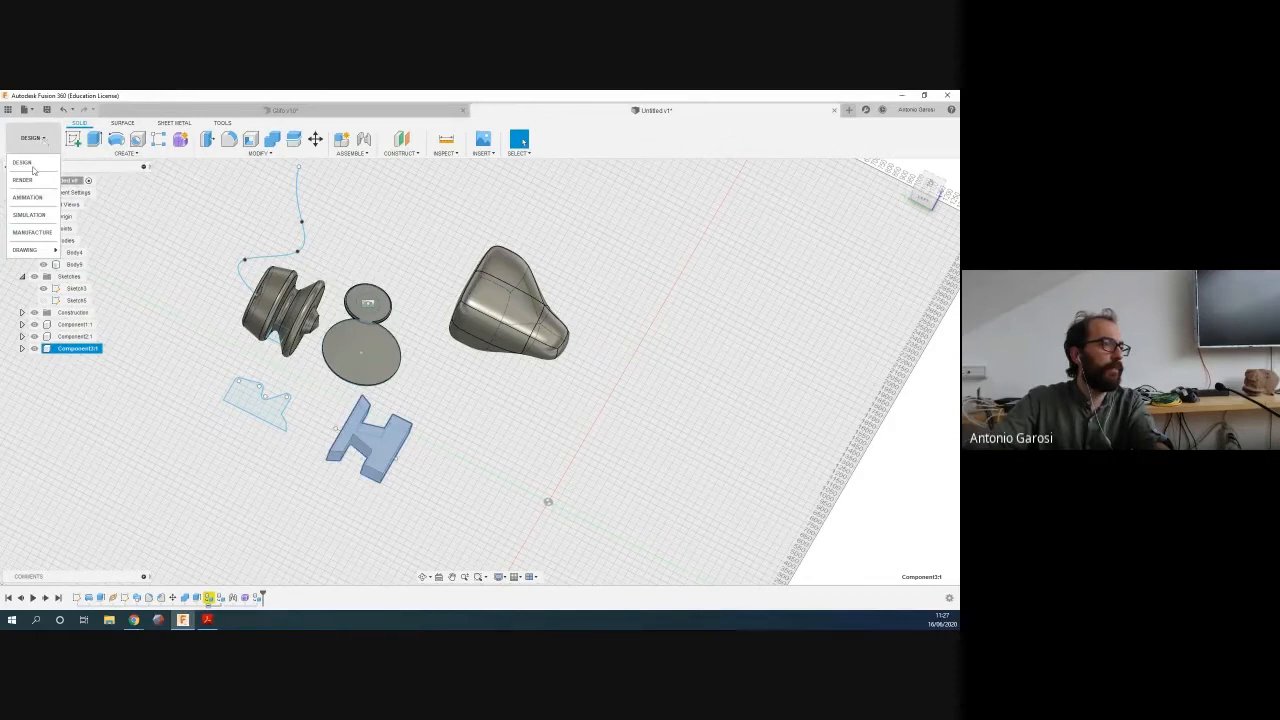
{"action": "mouse_move", "coordinate": [52, 251]}
{"action": "left_click", "coordinate": [82, 250]}
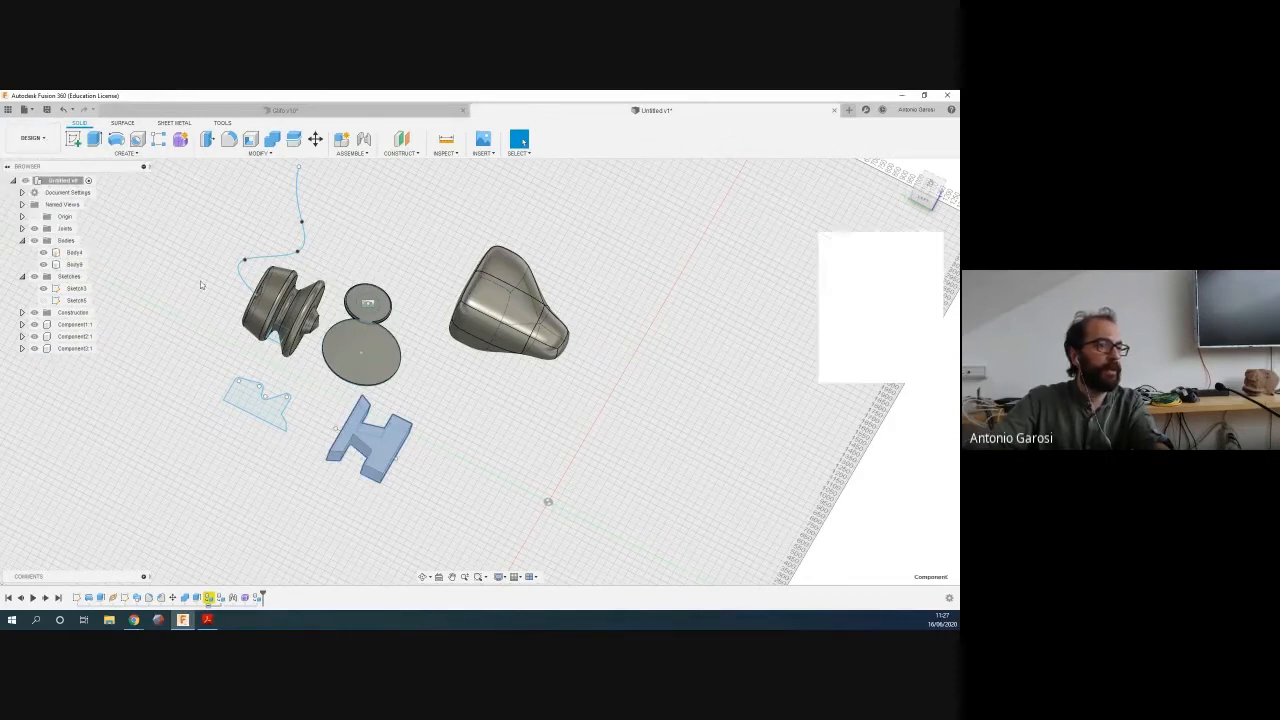
{"action": "left_click", "coordinate": [872, 266]}
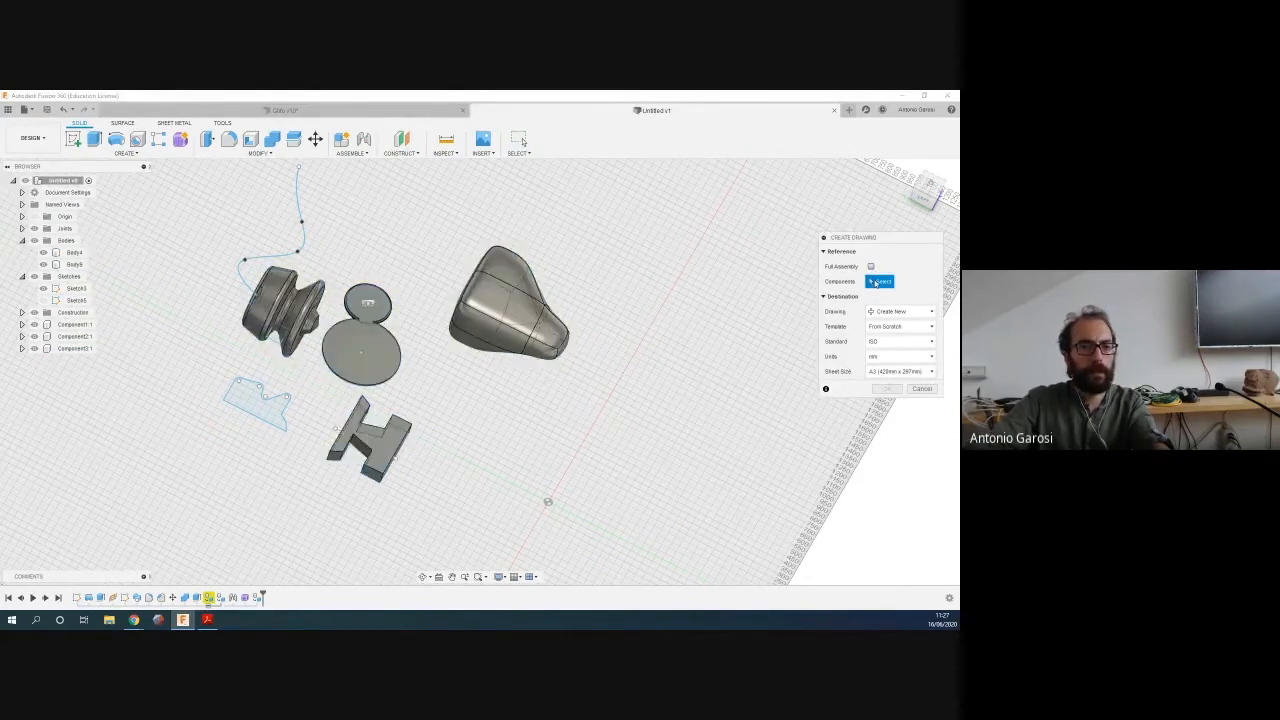
{"action": "left_click", "coordinate": [371, 453]}
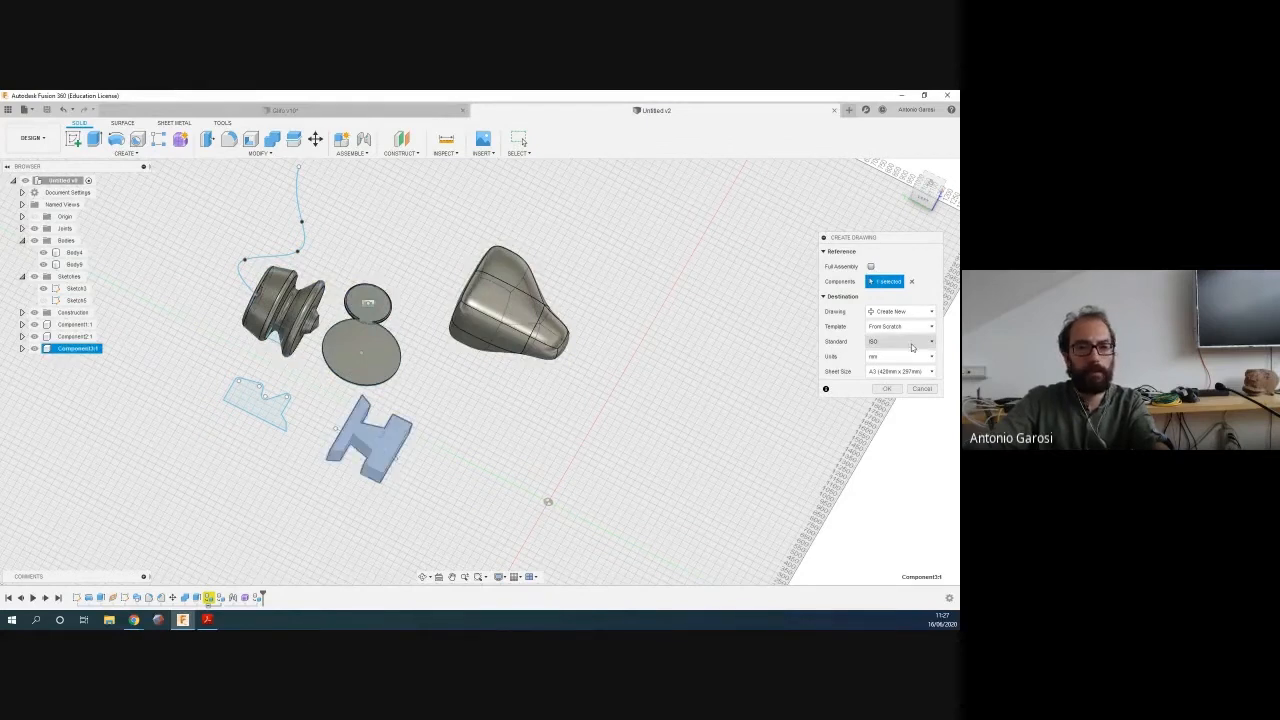
Review the destination options and create a new drawing from scratch with the ISO standard, mm units and an A3 sheet
{"action": "left_click_drag", "start_coordinate": [893, 242], "coordinate": [559, 259]}
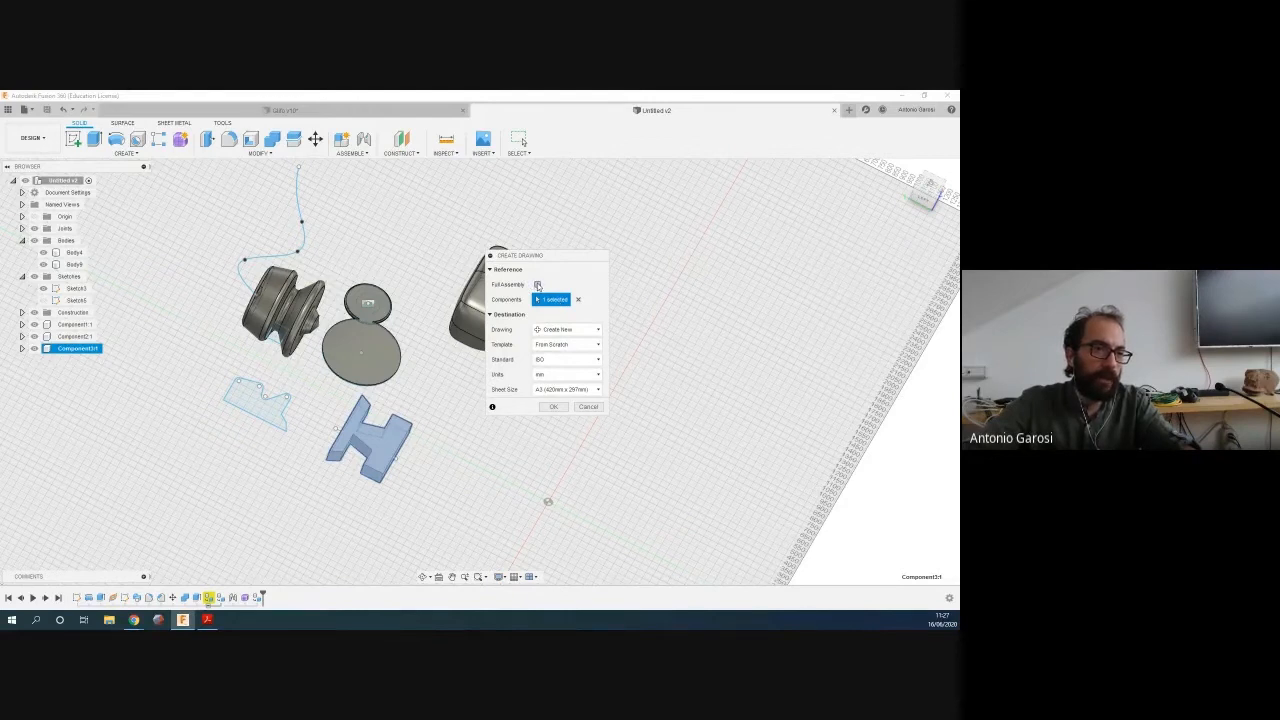
{"action": "left_click", "coordinate": [599, 331]}
{"action": "left_click", "coordinate": [599, 331]}
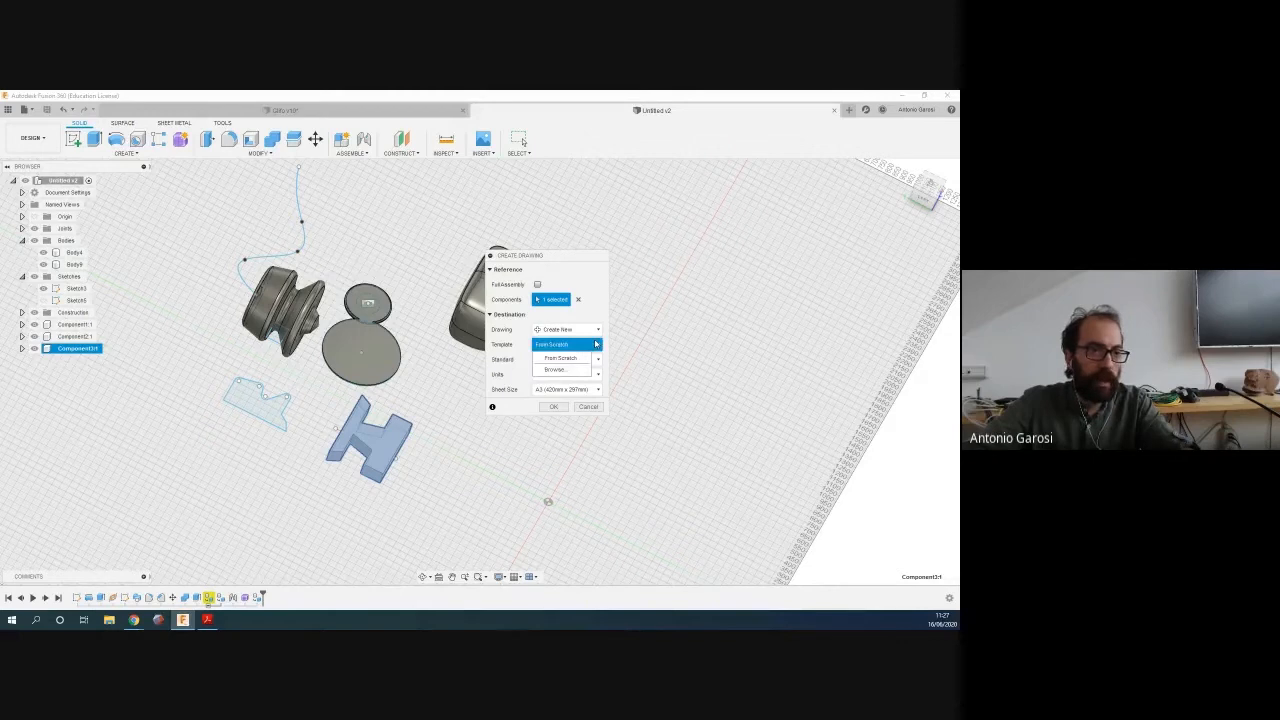
{"action": "left_click", "coordinate": [595, 363]}
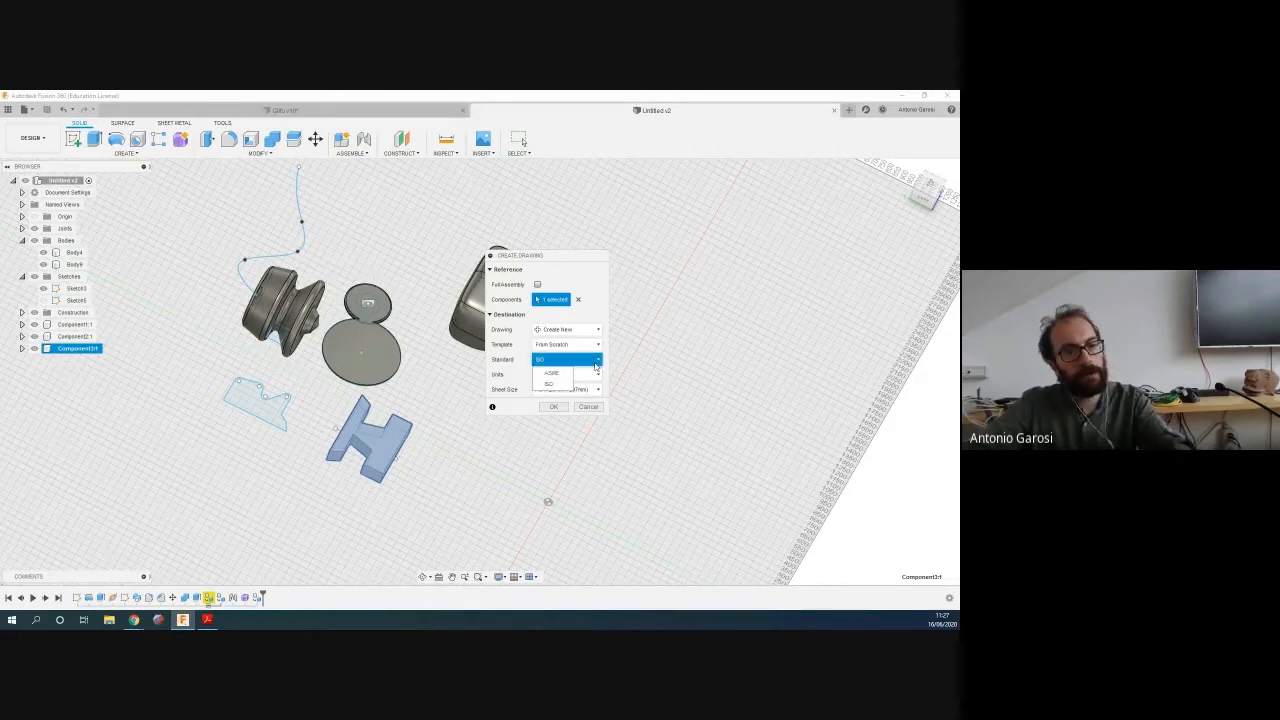
{"action": "left_click", "coordinate": [595, 366]}
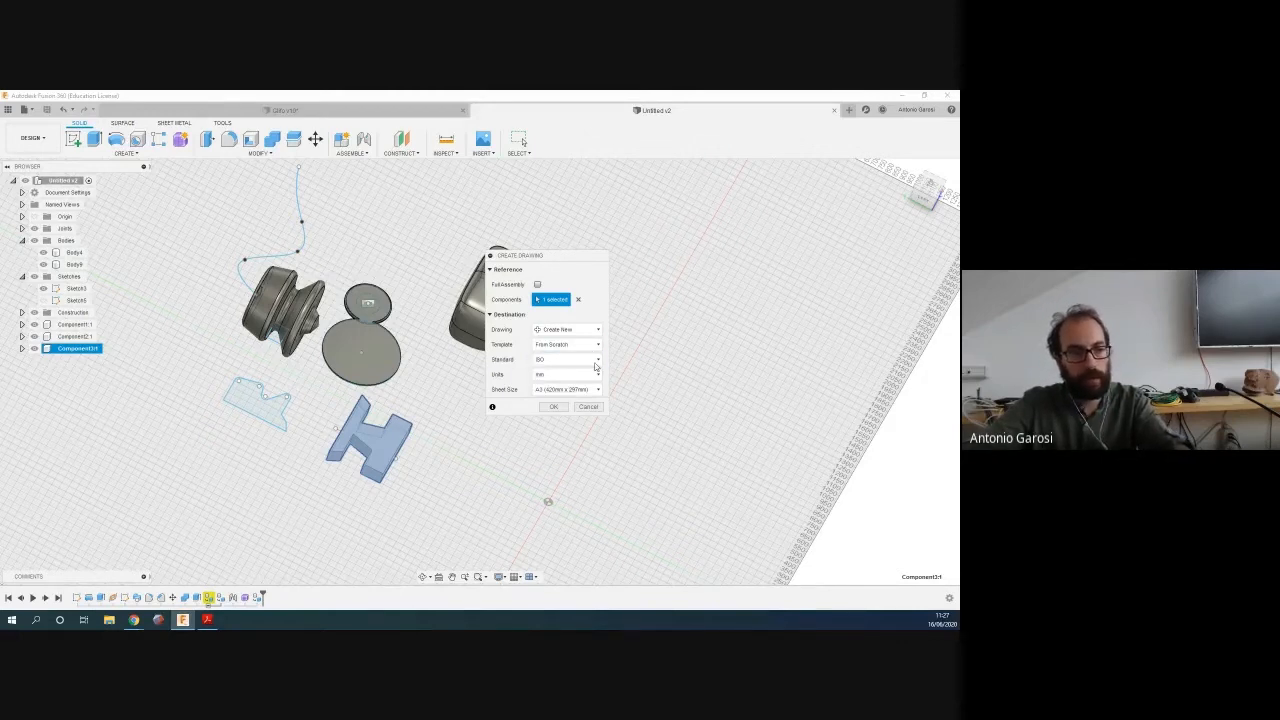
{"action": "left_click", "coordinate": [553, 407]}
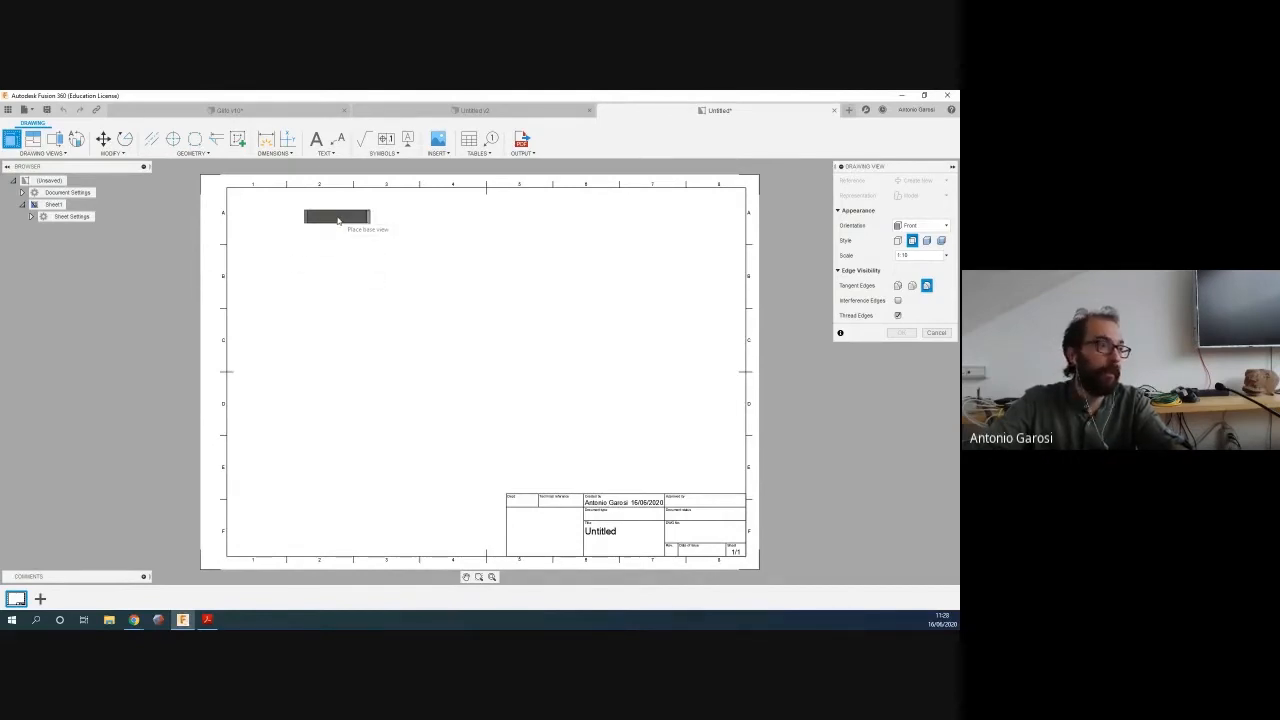
Place a base view of the H-shaped component in the sheet's upper-left area with HOME orientation and a 1:5 scale
{"action": "left_click", "coordinate": [944, 225]}
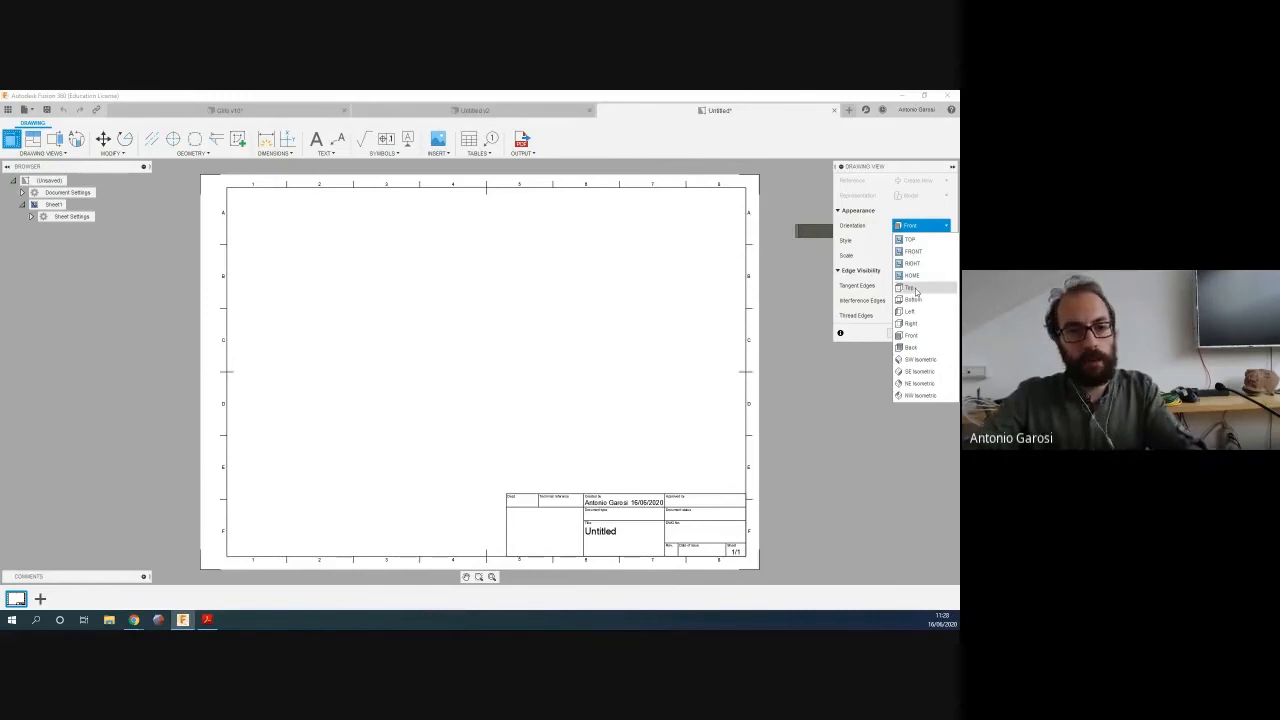
{"action": "left_click", "coordinate": [912, 275]}
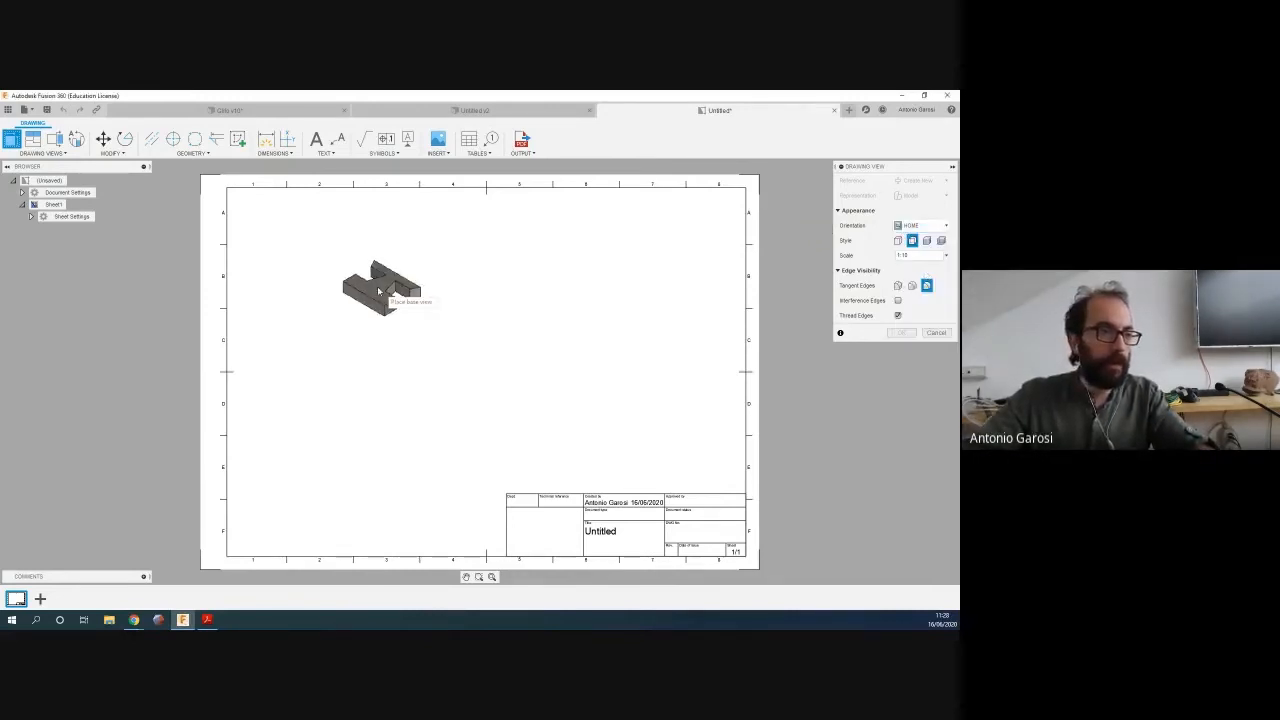
{"action": "left_click", "coordinate": [323, 251]}
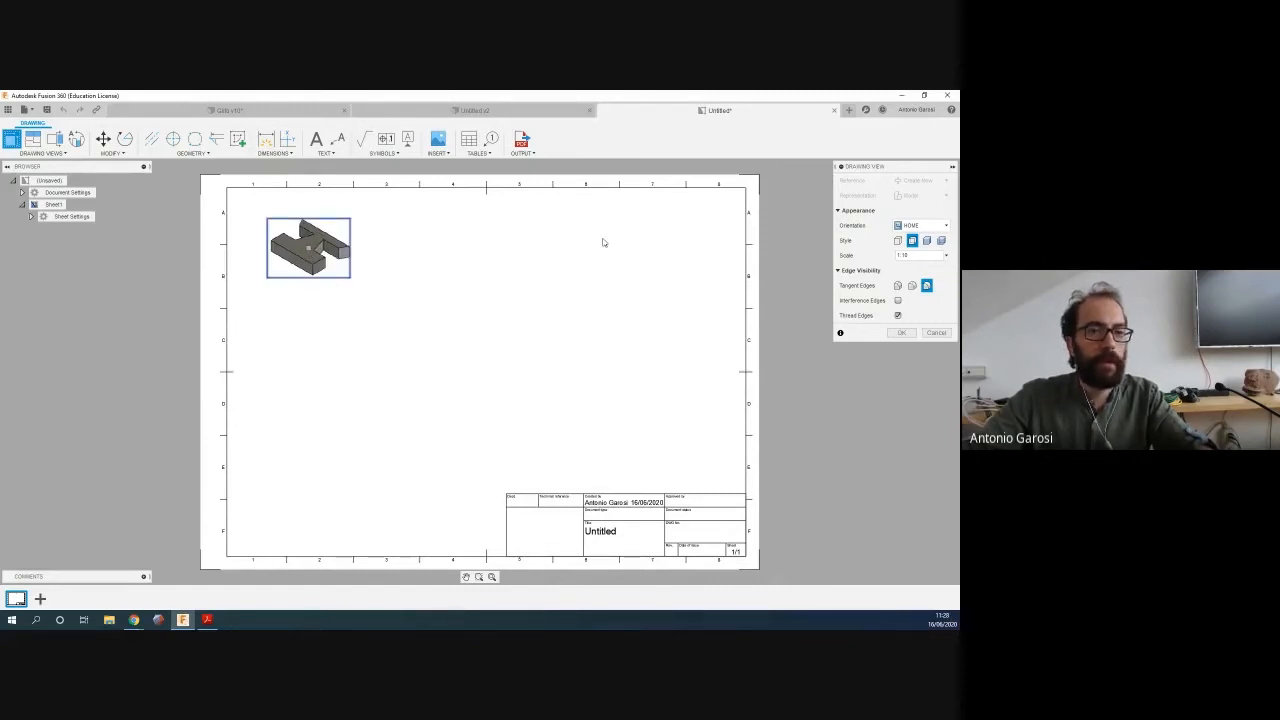
{"action": "left_click", "coordinate": [924, 256]}
{"action": "type", "text": "1"}
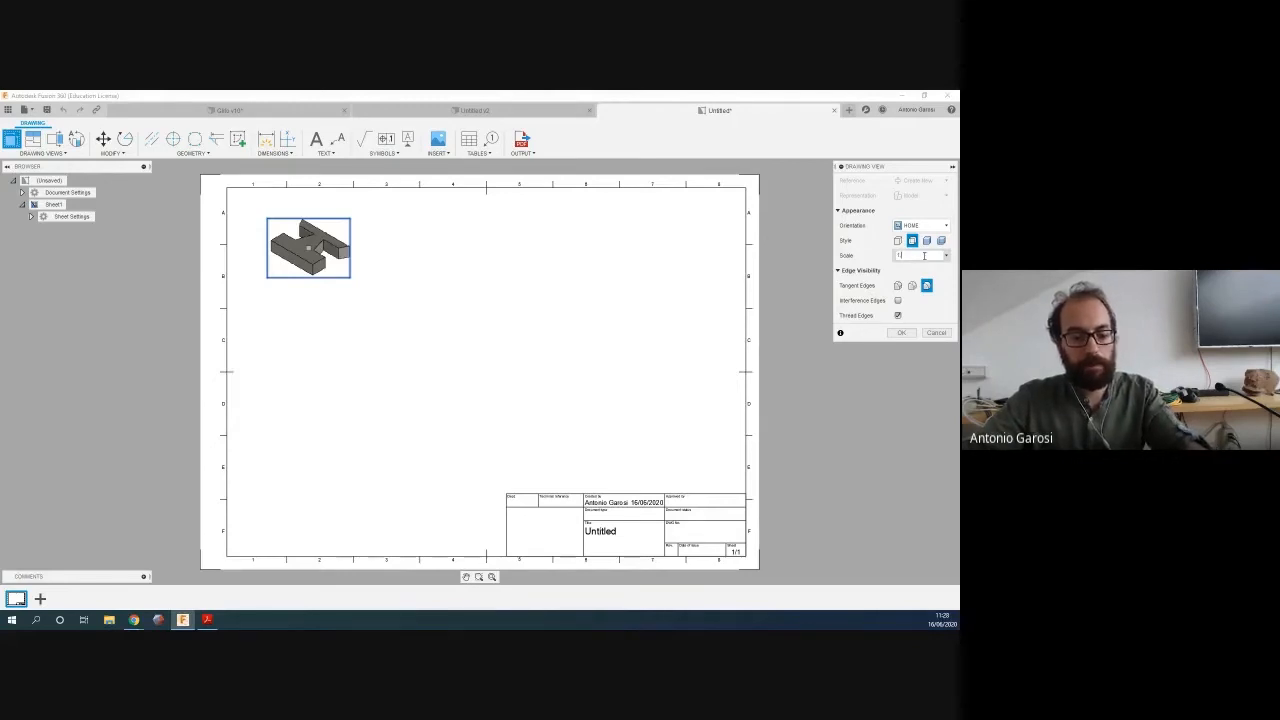
{"action": "type", "text": ":5"}
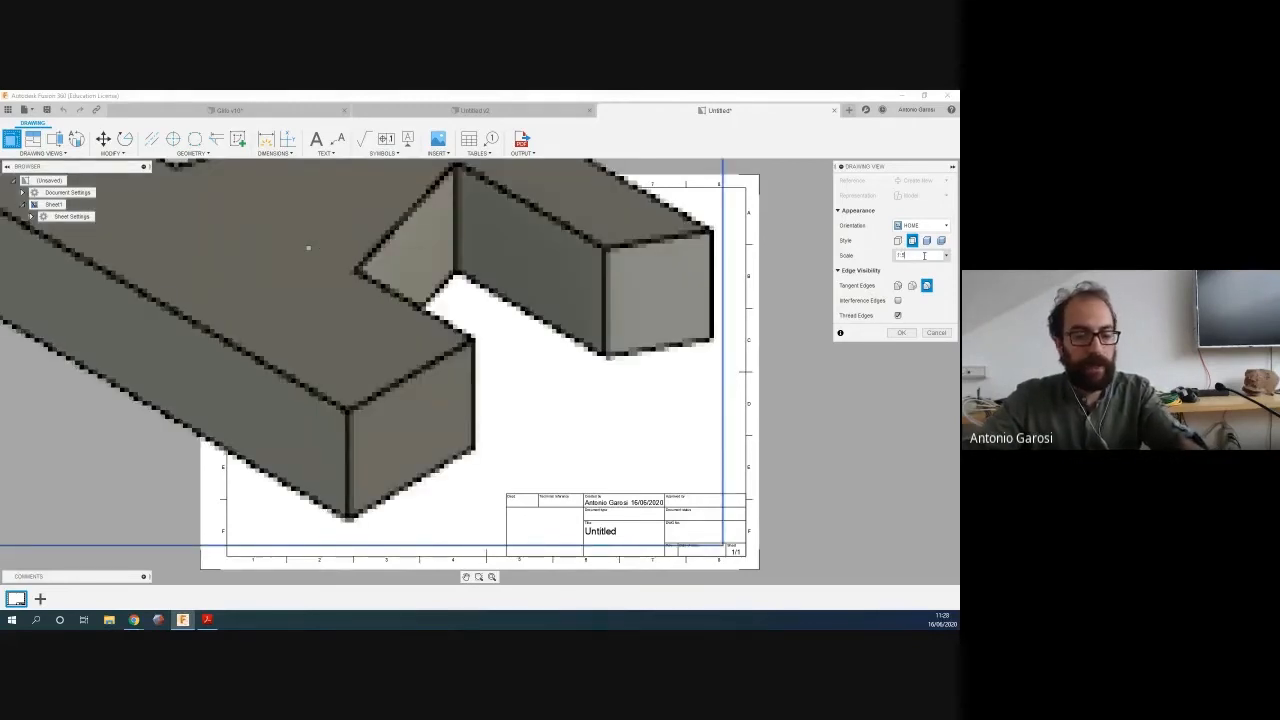
{"action": "key", "text": "Return"}
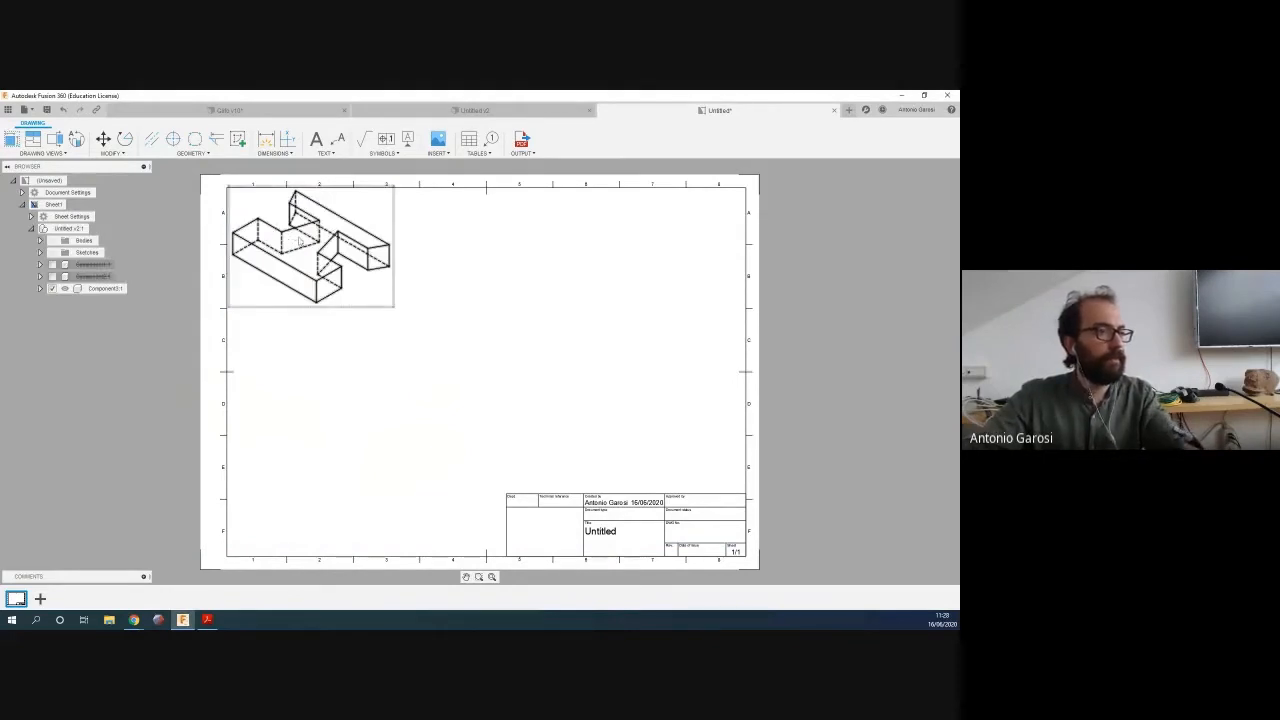
{"action": "left_click", "coordinate": [300, 242]}
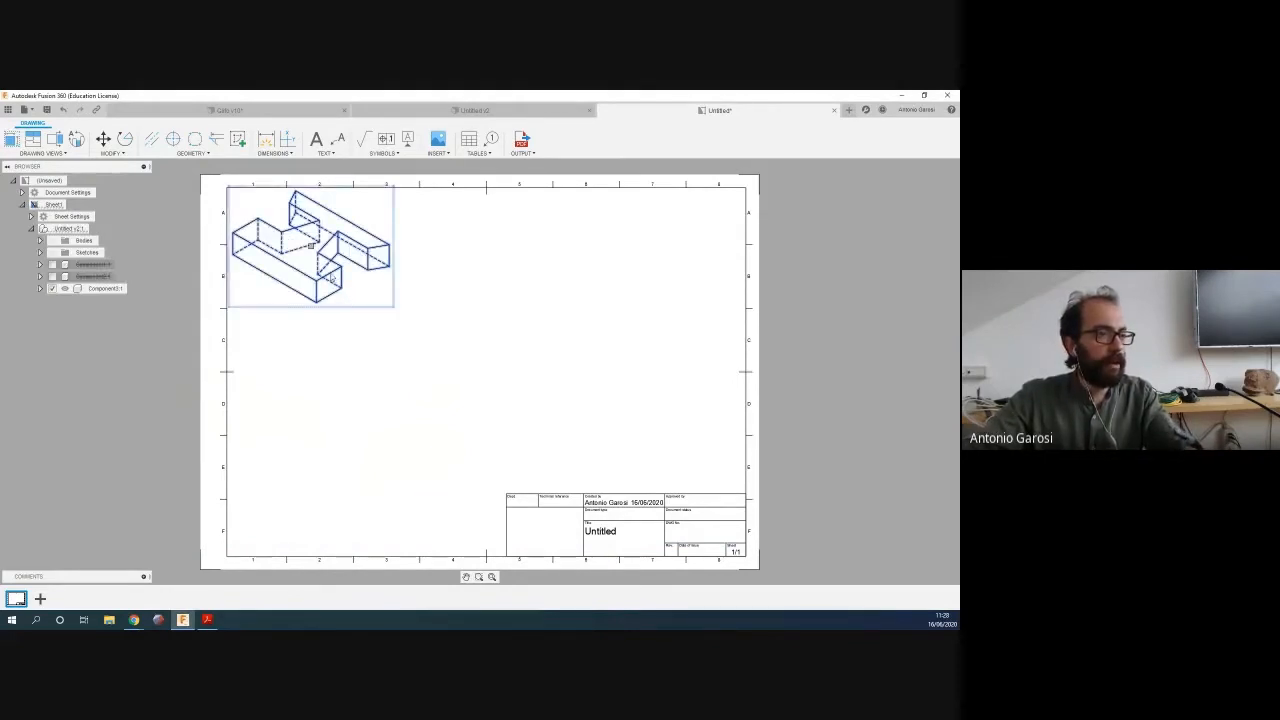
{"action": "left_click", "coordinate": [414, 334]}
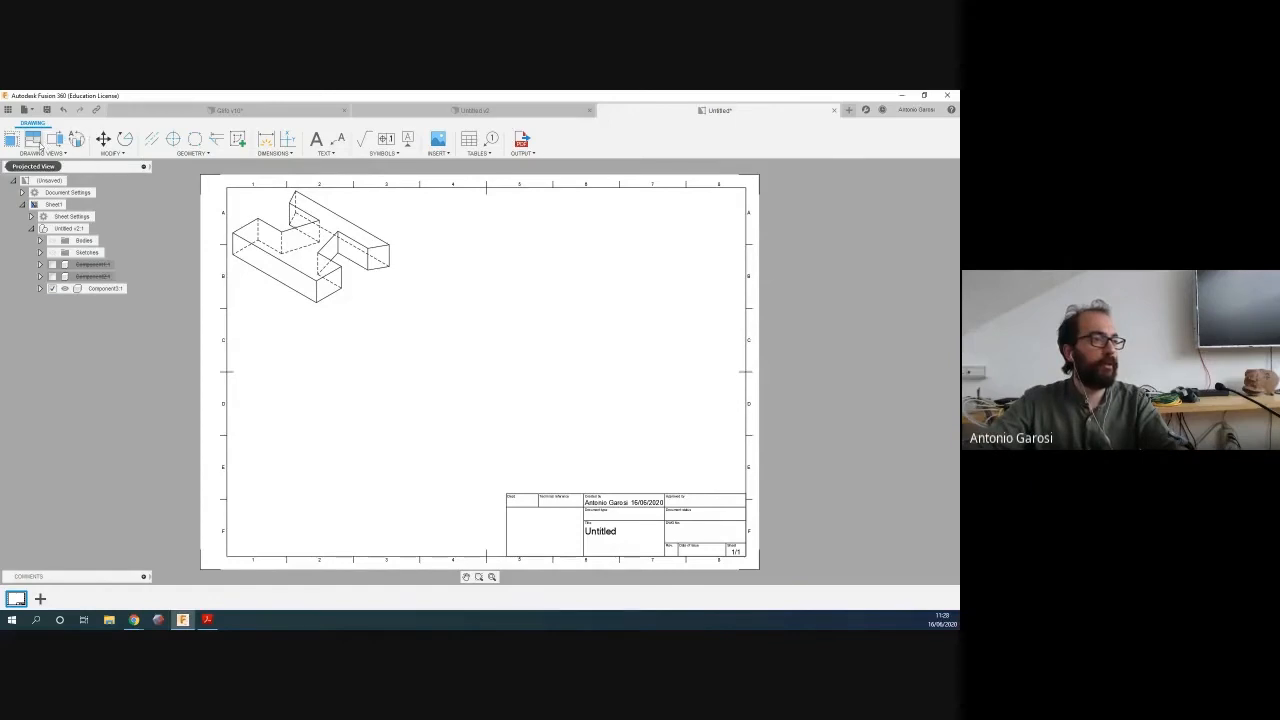
Dimension the long lower edge, the vertical corner edge and the short end edge of the H-shaped component's isometric view
{"action": "left_click", "coordinate": [266, 138]}
{"action": "left_click", "coordinate": [278, 274]}
{"action": "left_click", "coordinate": [243, 331]}
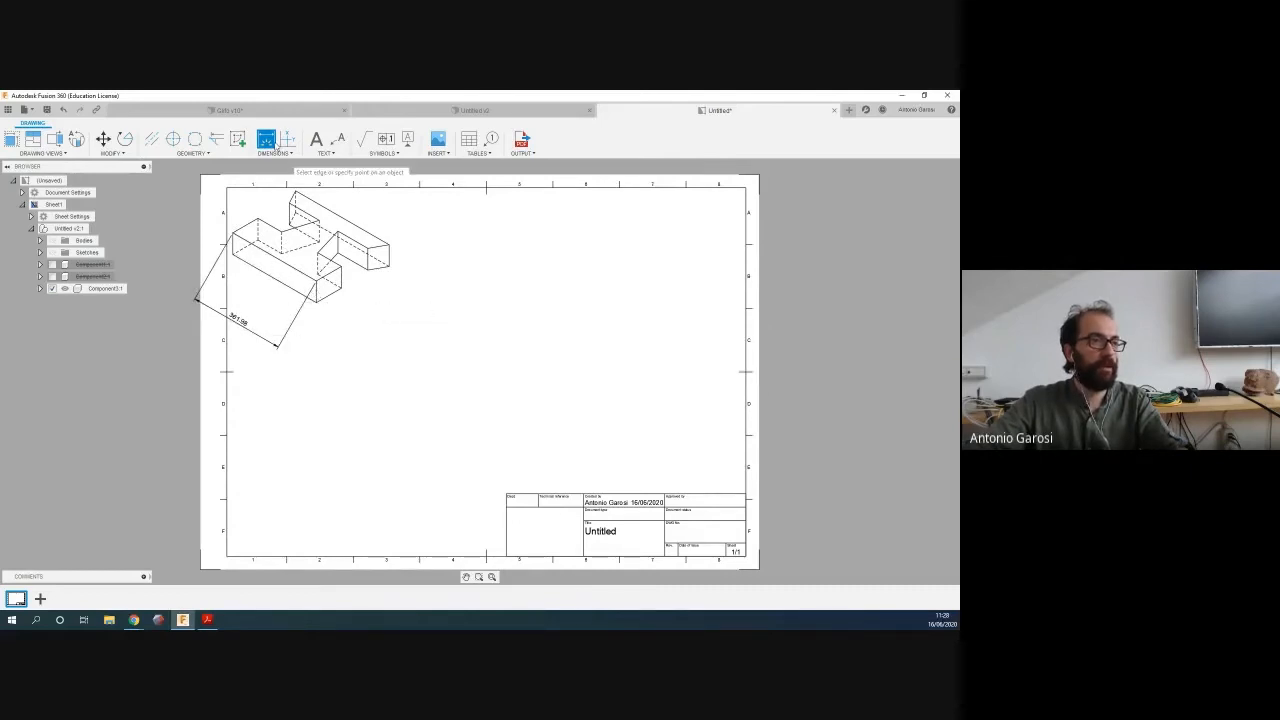
{"action": "left_click", "coordinate": [316, 281]}
{"action": "left_click", "coordinate": [316, 301]}
{"action": "left_click", "coordinate": [440, 298]}
{"action": "left_click", "coordinate": [330, 296]}
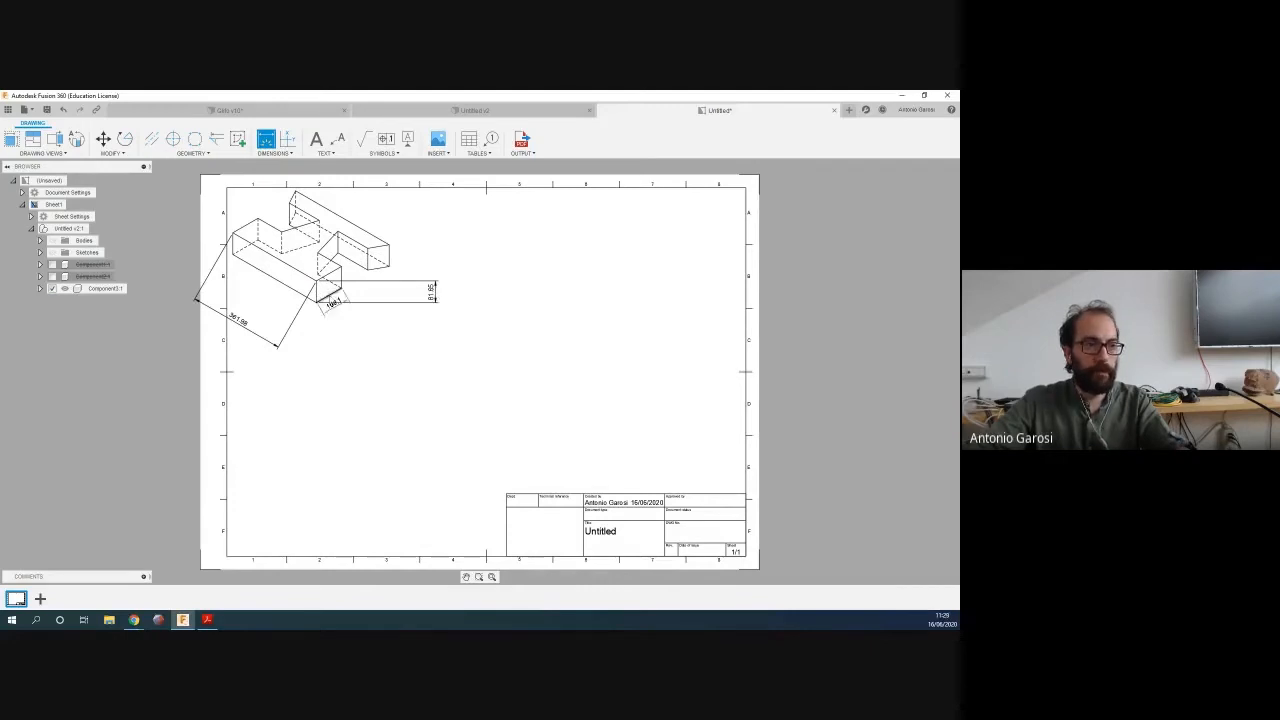
{"action": "left_click", "coordinate": [373, 362]}
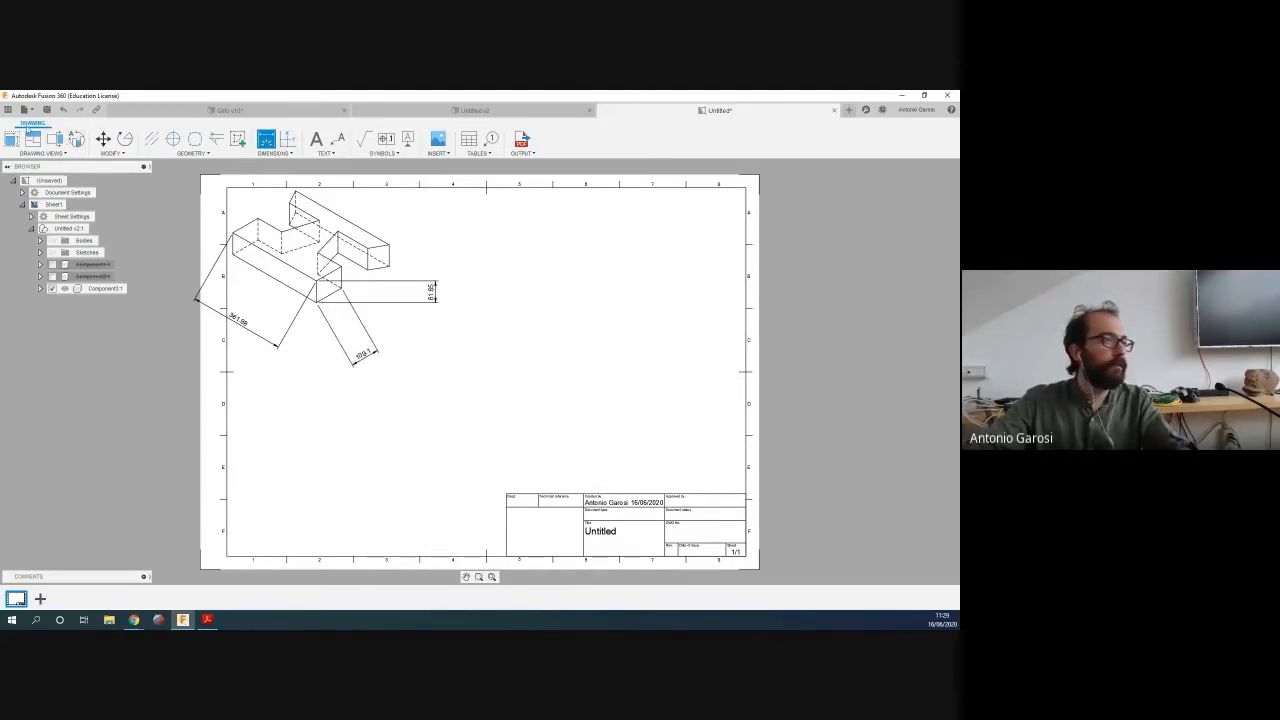
Create a projected view of the H-shaped component directly below its isometric base view
{"action": "left_click", "coordinate": [32, 137]}
{"action": "left_click", "coordinate": [290, 262]}
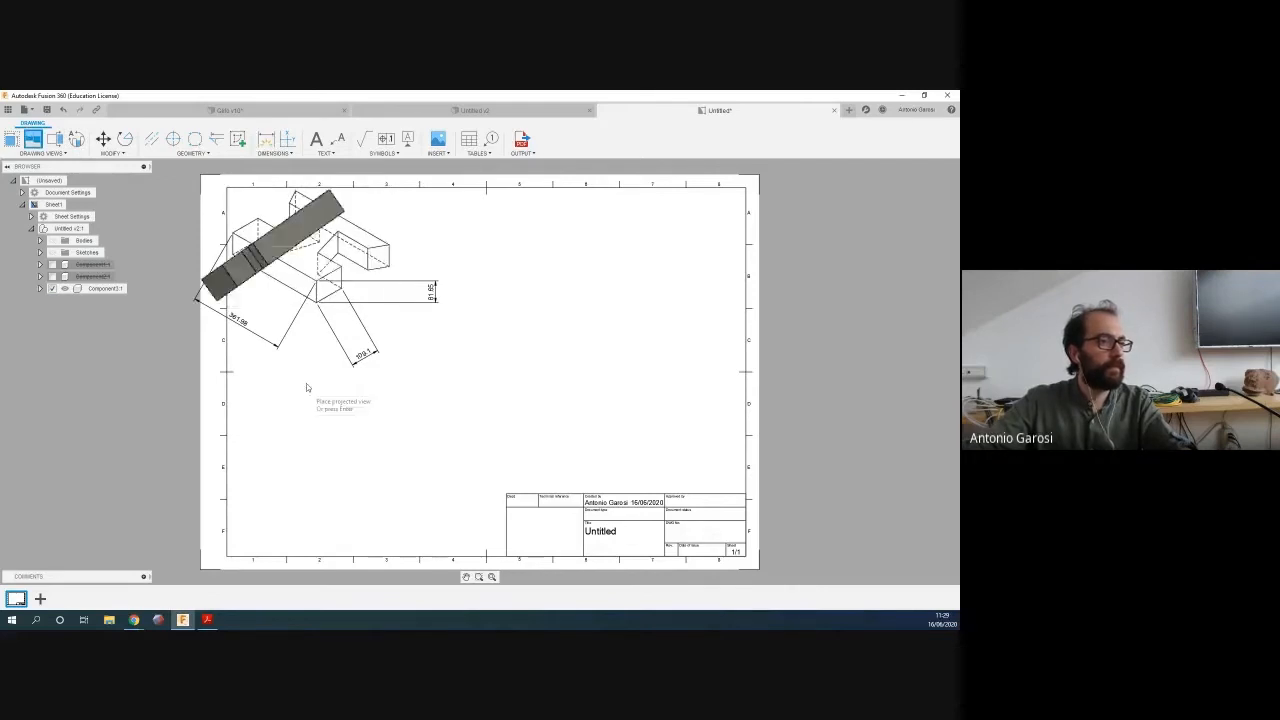
{"action": "left_click", "coordinate": [330, 440]}
{"action": "key", "text": "Return"}
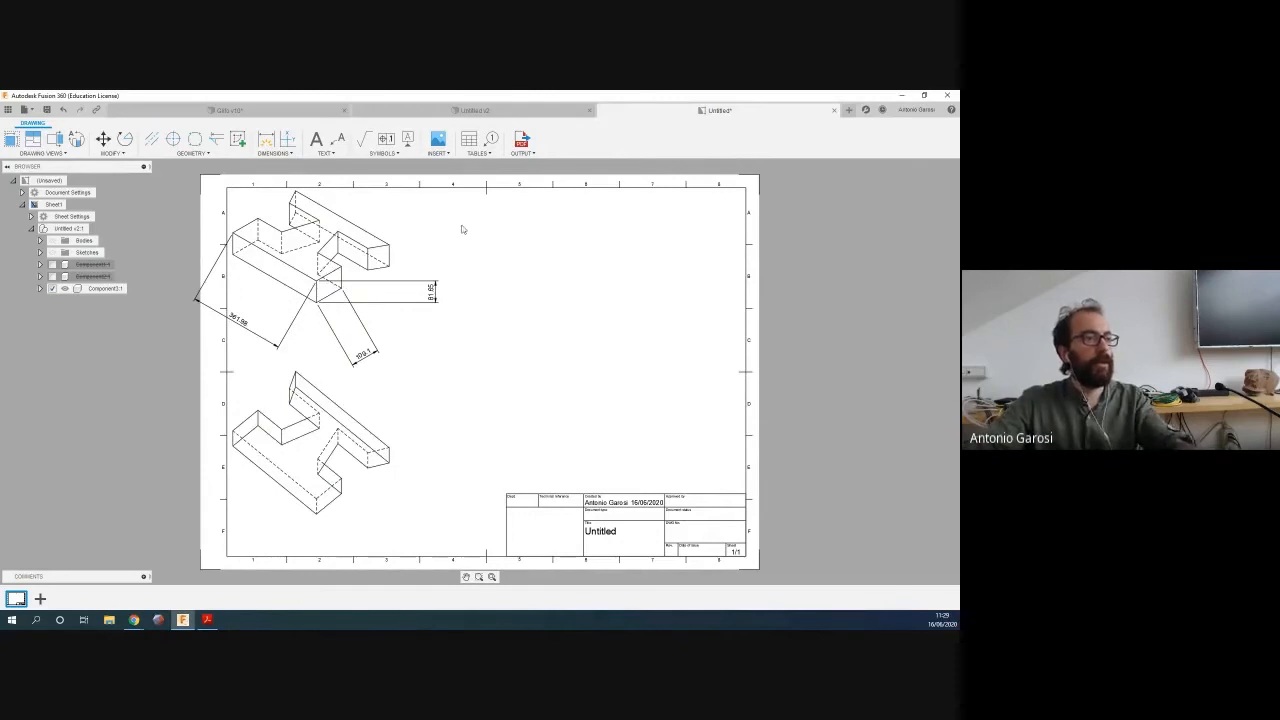
{"action": "left_click", "coordinate": [96, 289]}
{"action": "key", "text": "Escape"}
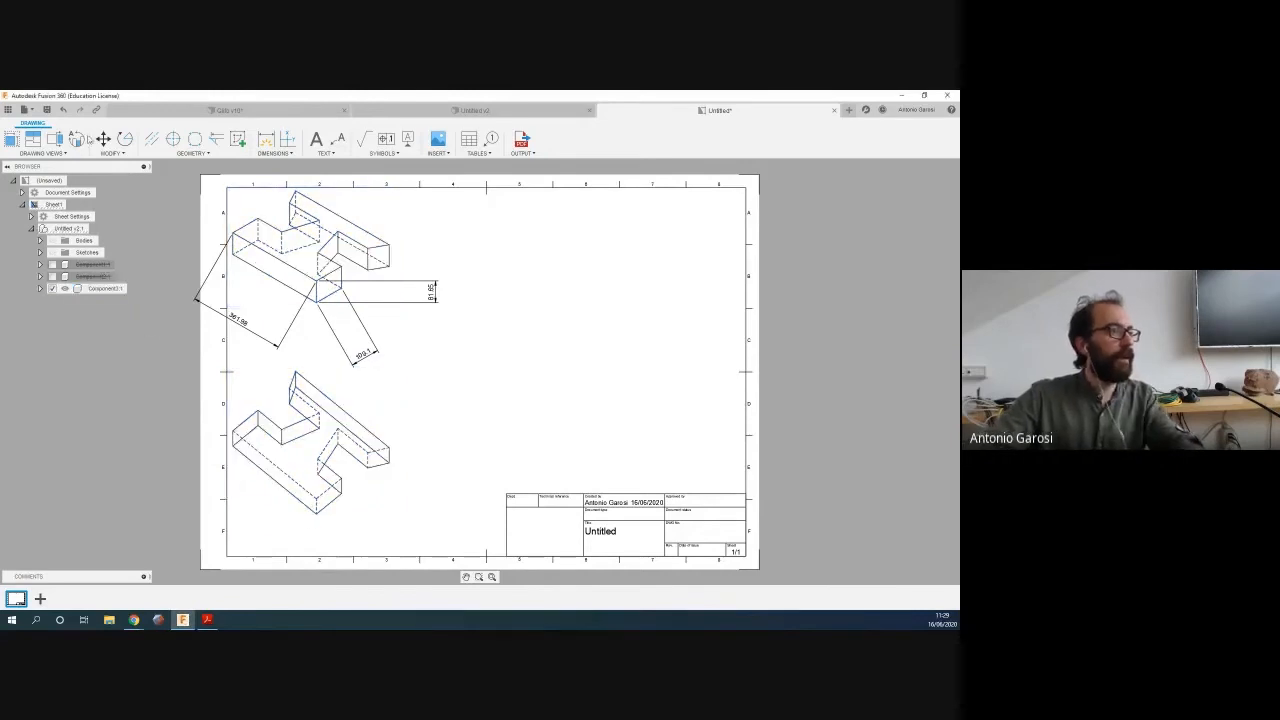
Place a second base view showing the whole design in TOP orientation on the right half of the sheet
{"action": "left_click", "coordinate": [12, 140]}
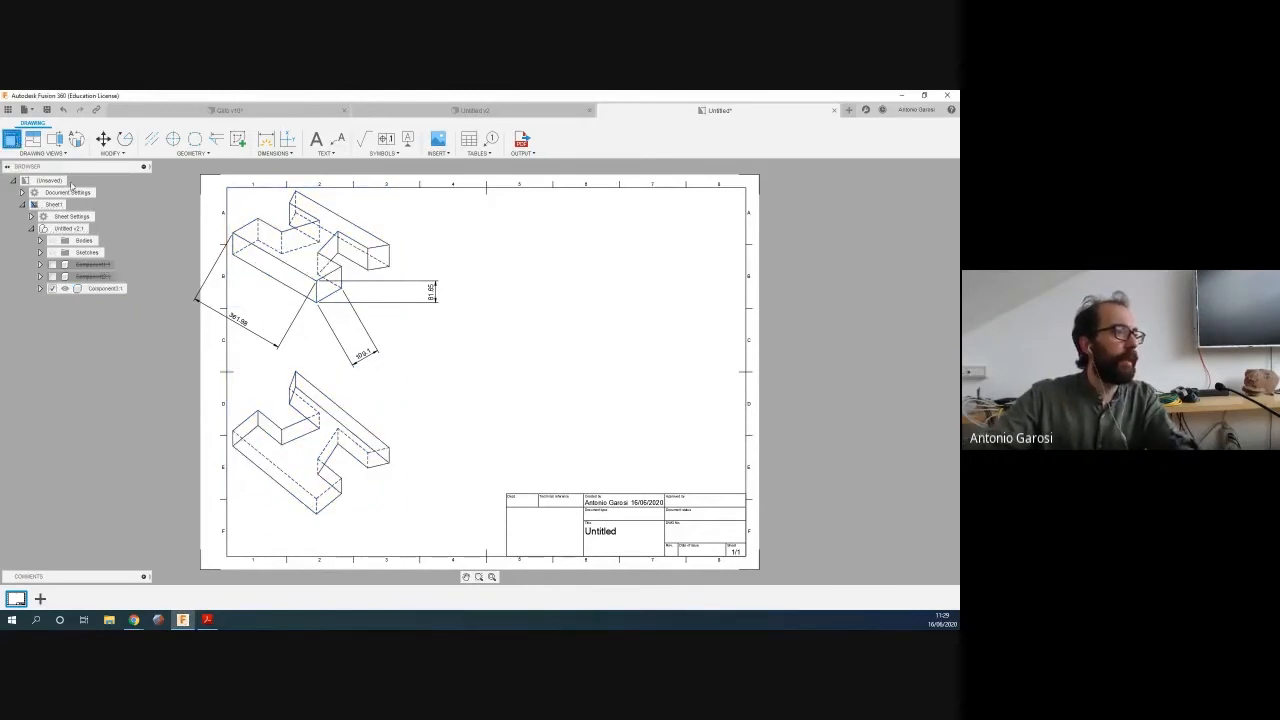
{"action": "left_click", "coordinate": [930, 198]}
{"action": "left_click", "coordinate": [926, 210]}
{"action": "left_click", "coordinate": [922, 227]}
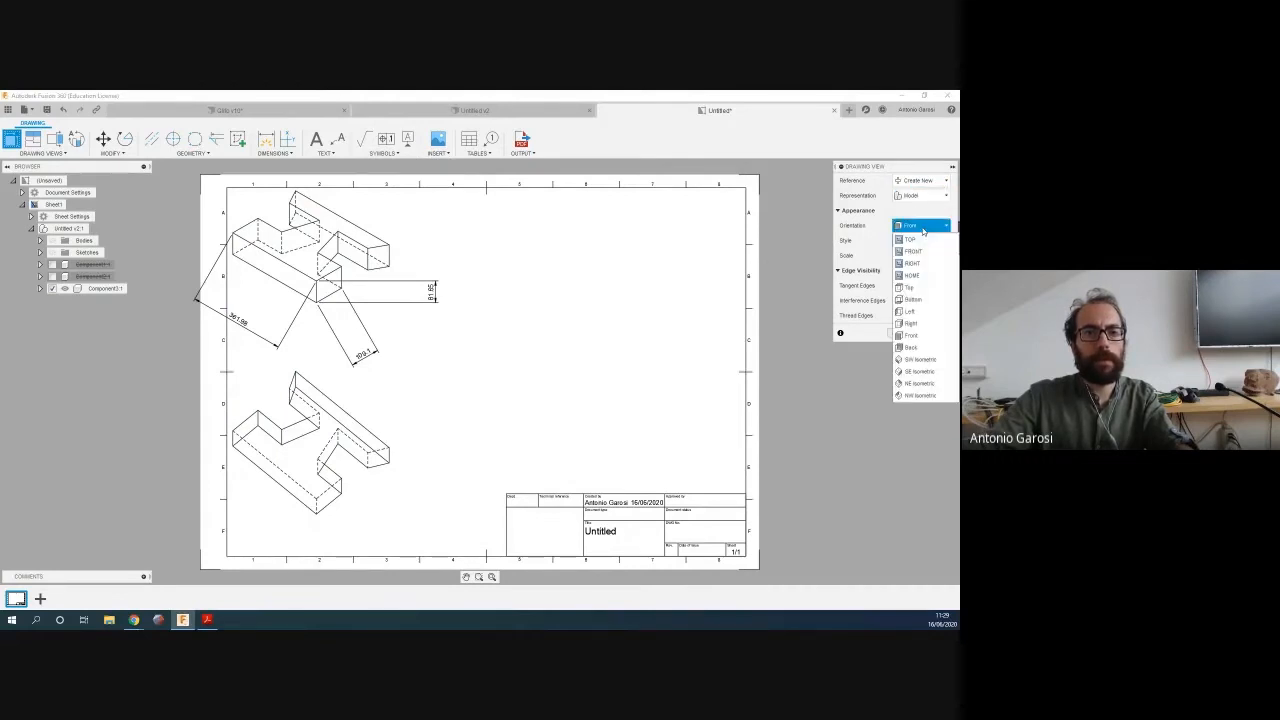
{"action": "left_click", "coordinate": [910, 239]}
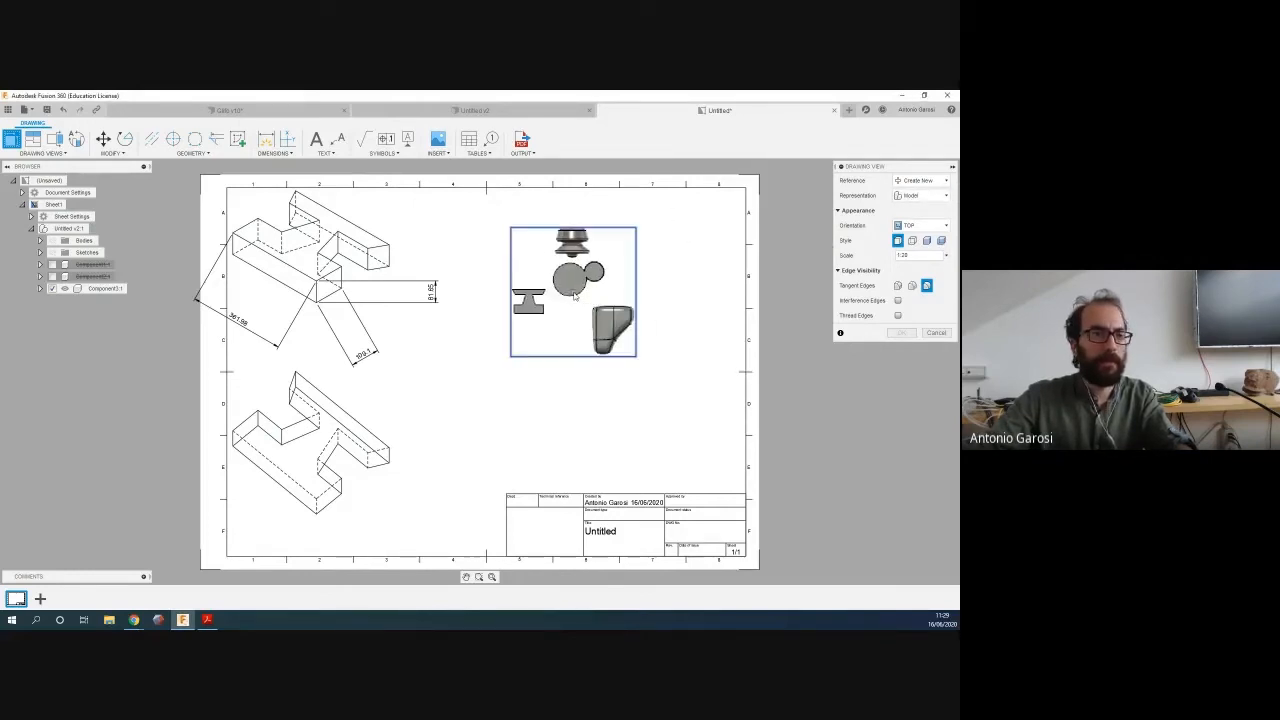
{"action": "left_click", "coordinate": [644, 287]}
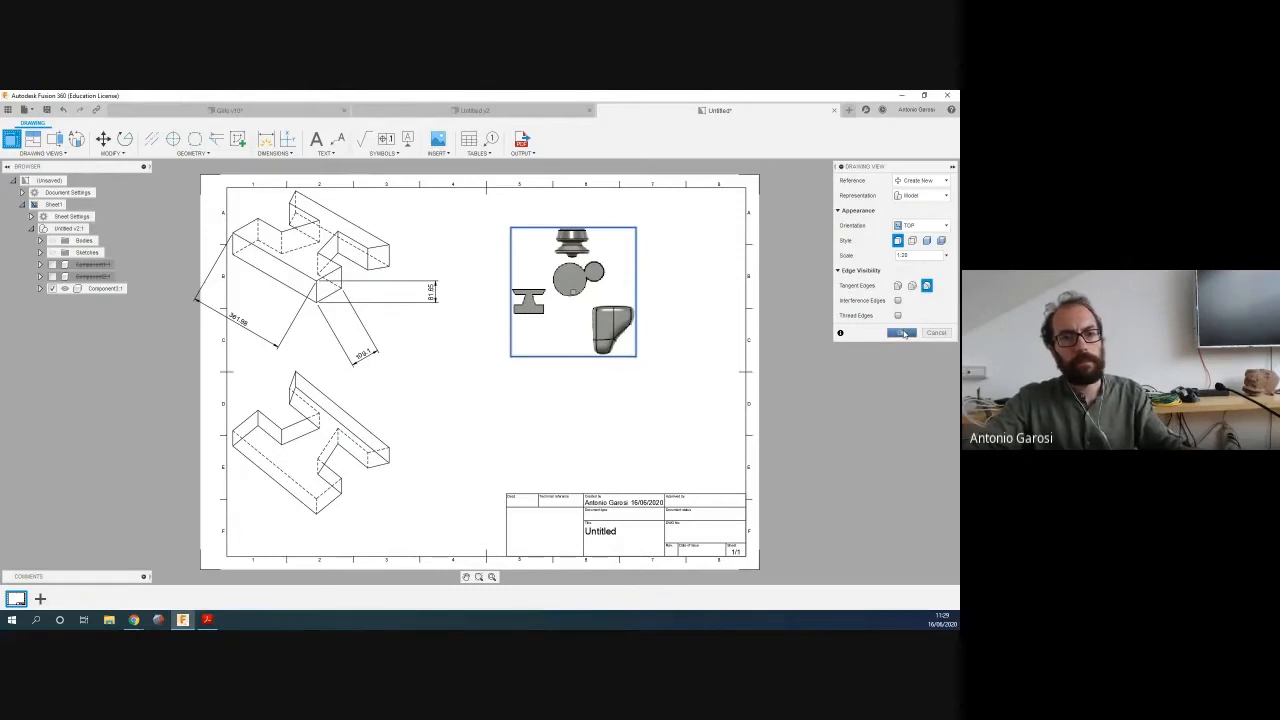
{"action": "left_click", "coordinate": [903, 333]}
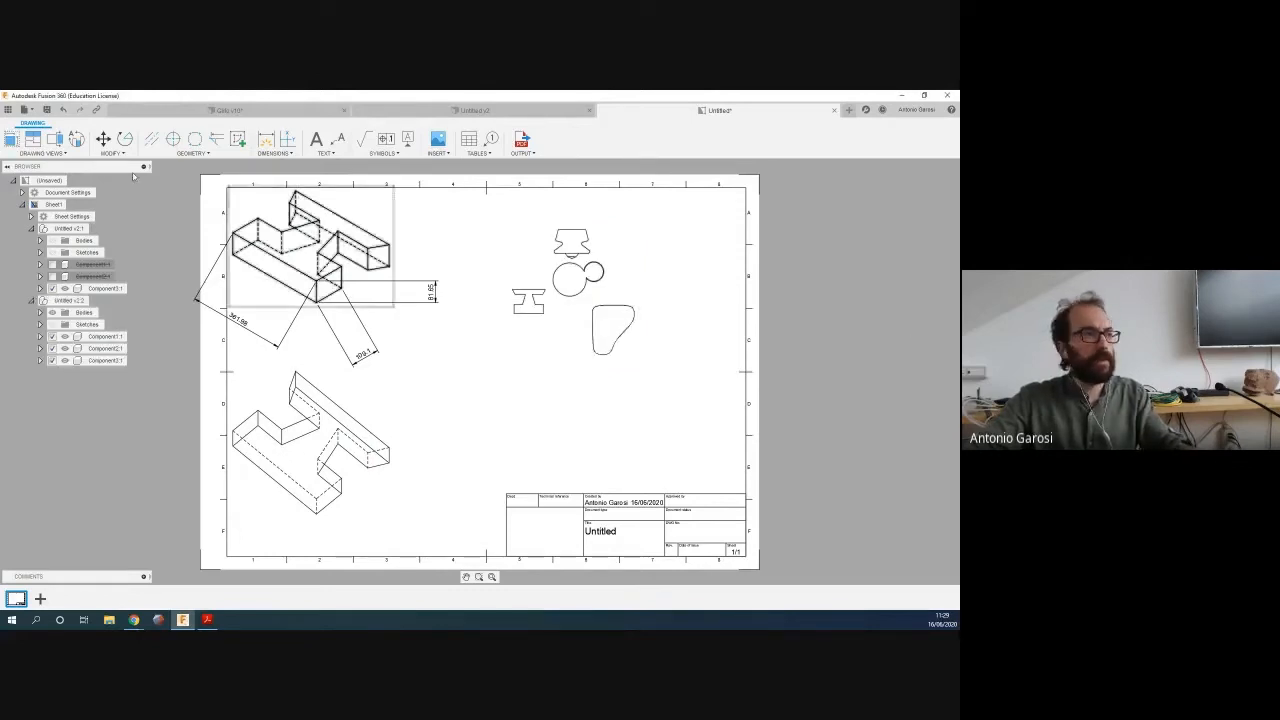
Create projected views of the whole-design top view below, to the right of and above it
{"action": "left_click", "coordinate": [32, 138]}
{"action": "left_click", "coordinate": [562, 337]}
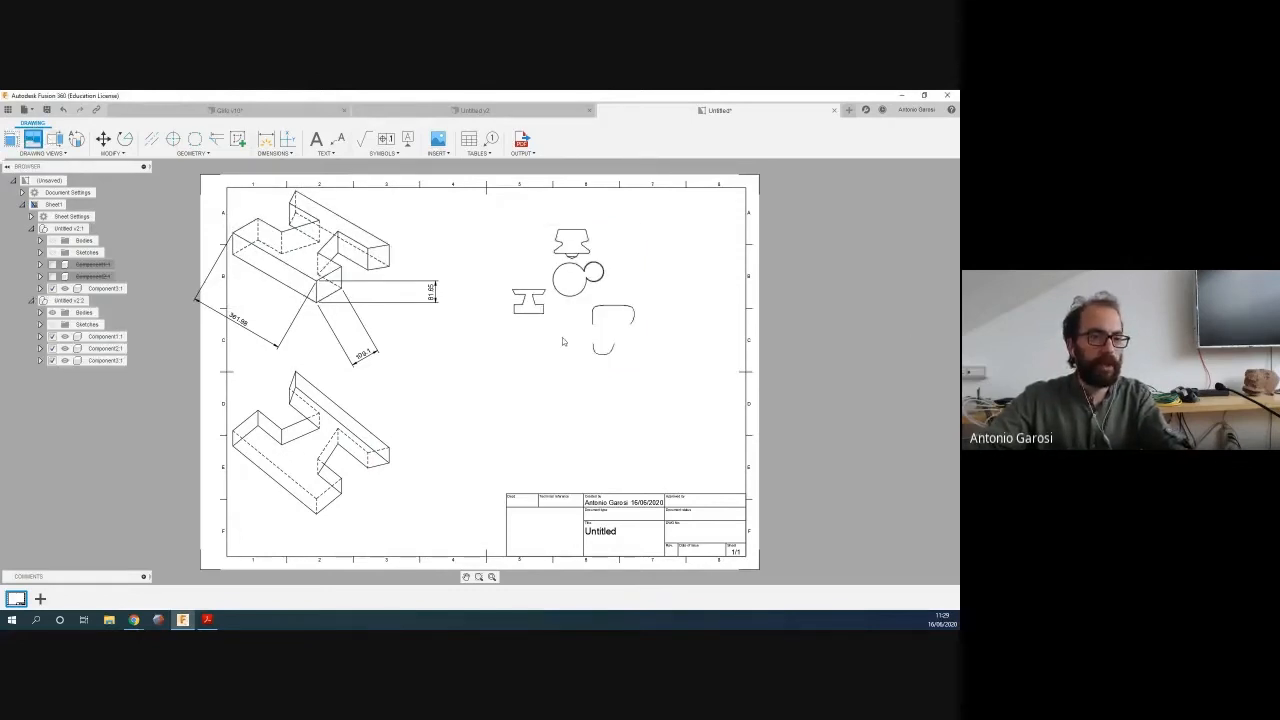
{"action": "left_click", "coordinate": [598, 421]}
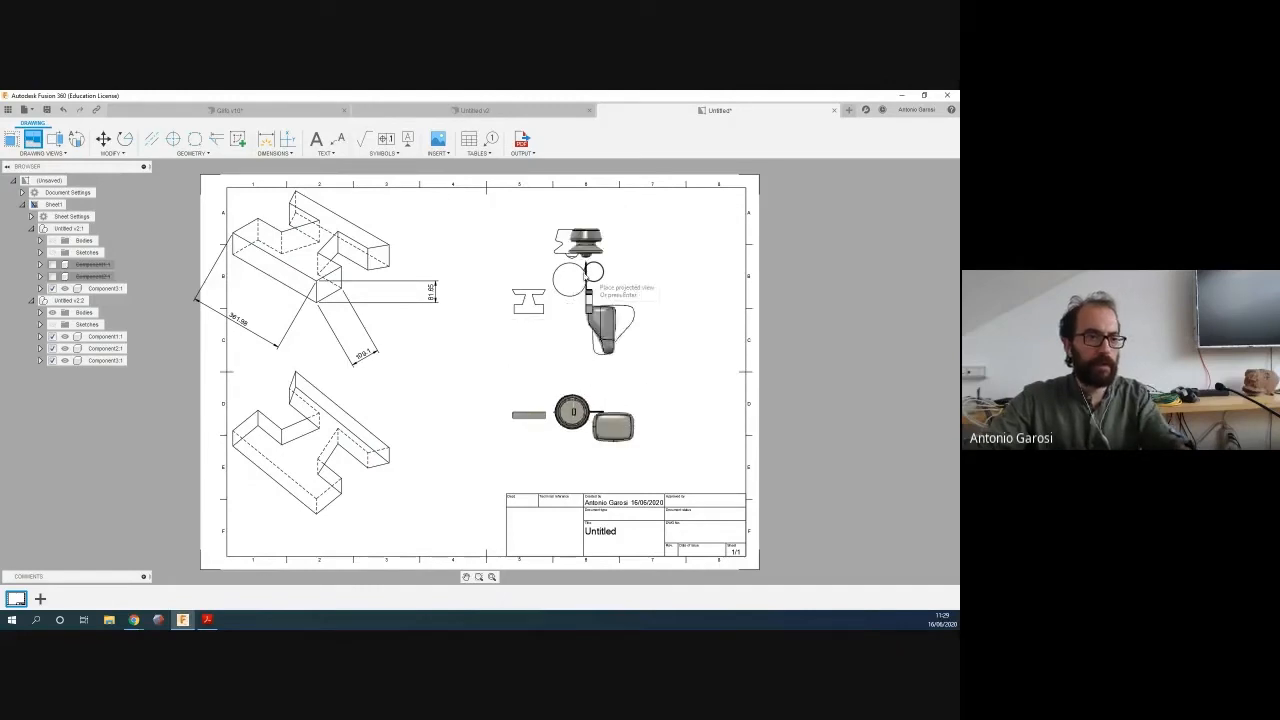
{"action": "left_click", "coordinate": [688, 298]}
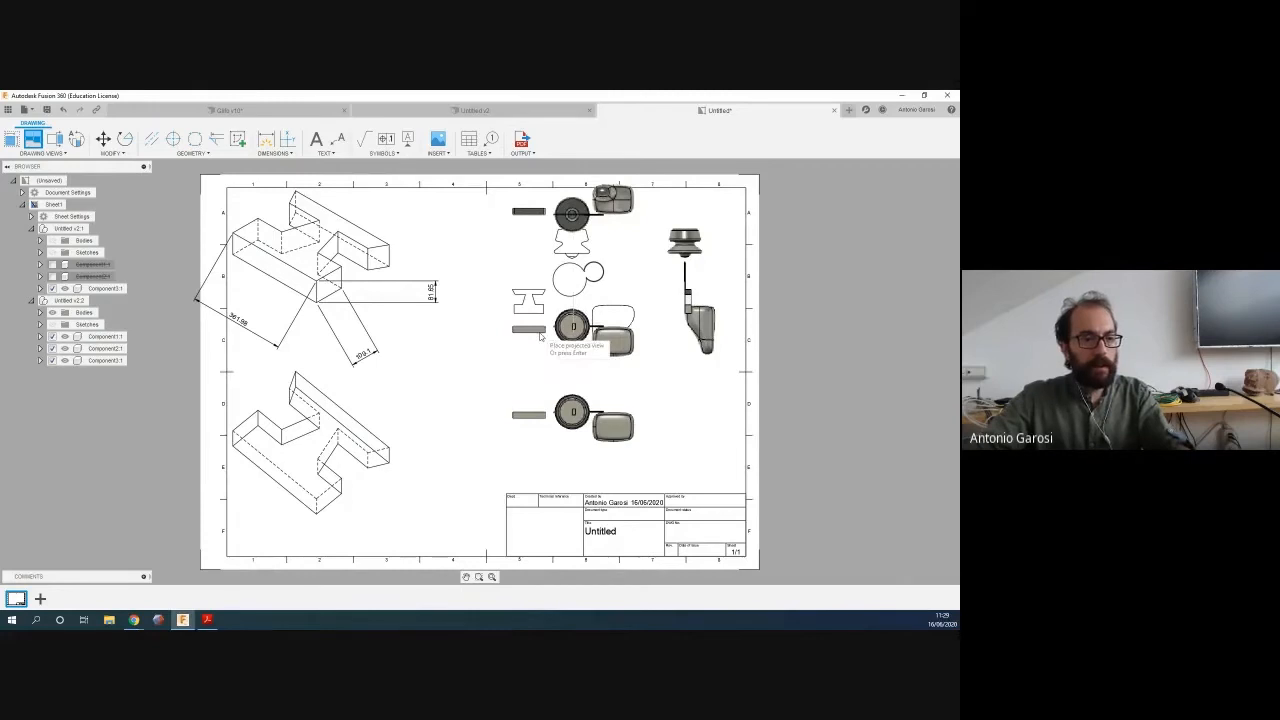
{"action": "key", "text": "Return"}
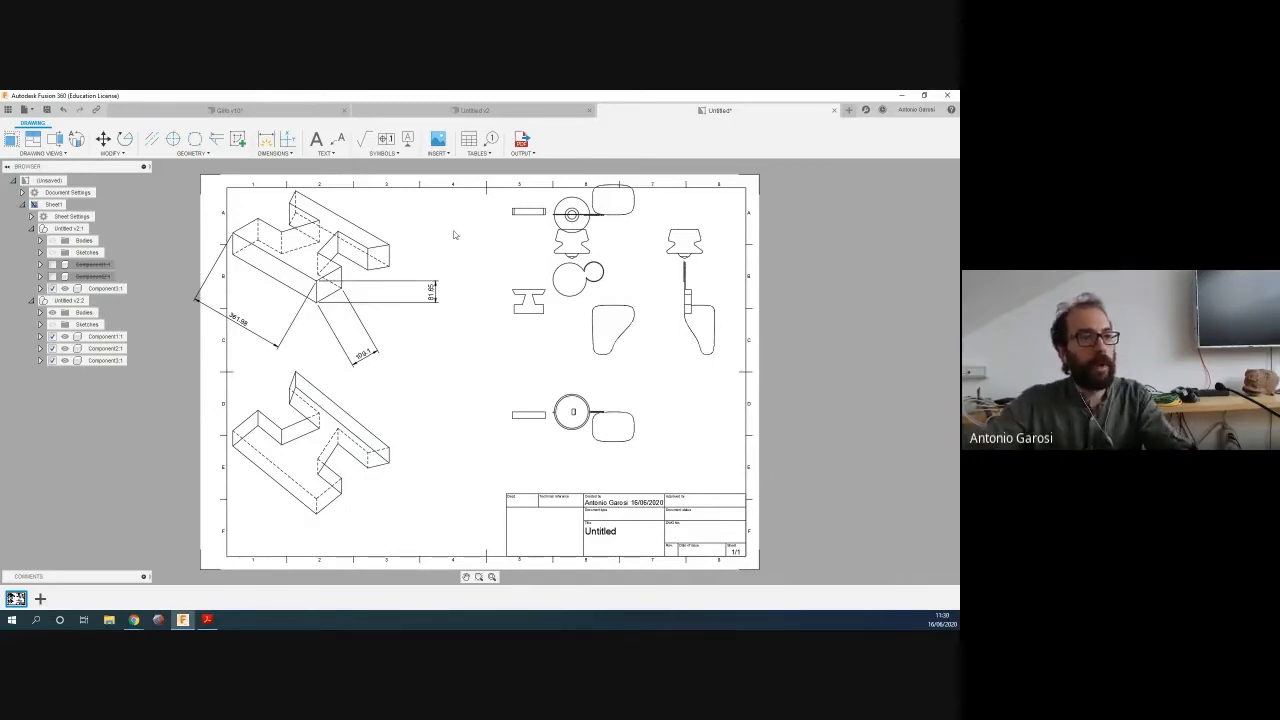
Review the drawing's output formats, including DWG, and close the drawing without saving it
{"action": "left_click", "coordinate": [523, 153]}
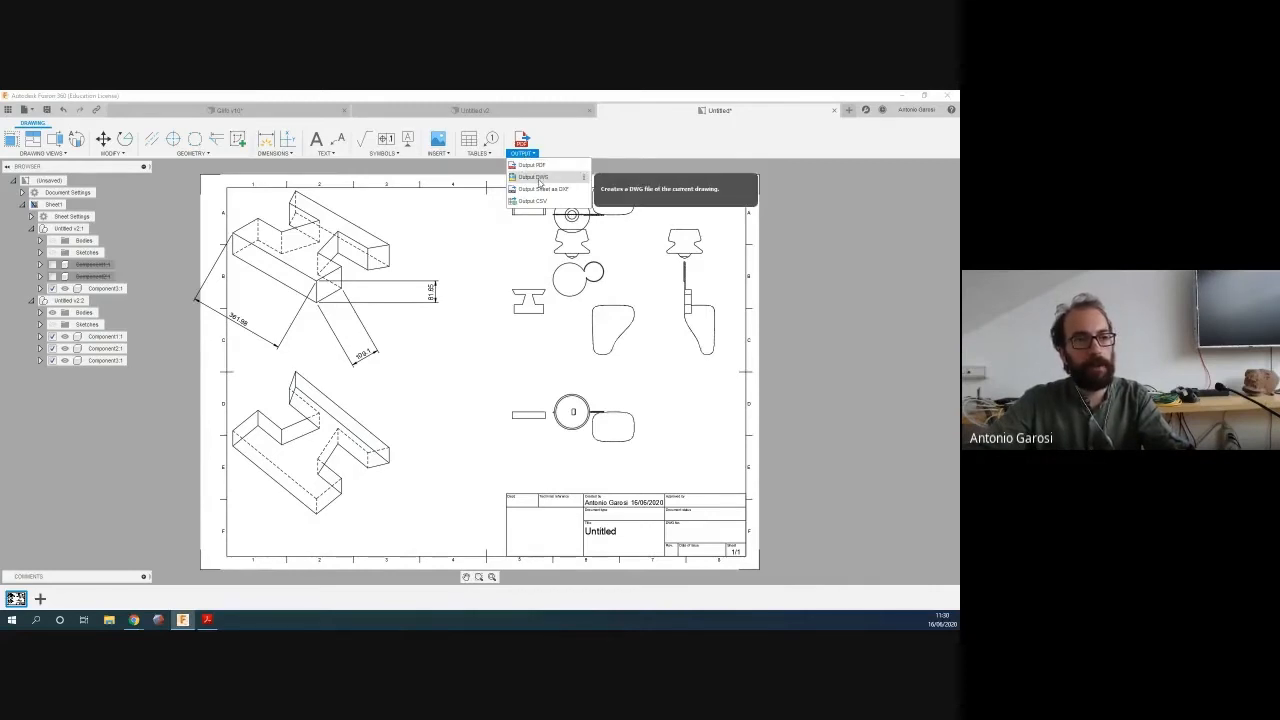
{"action": "left_click", "coordinate": [474, 257]}
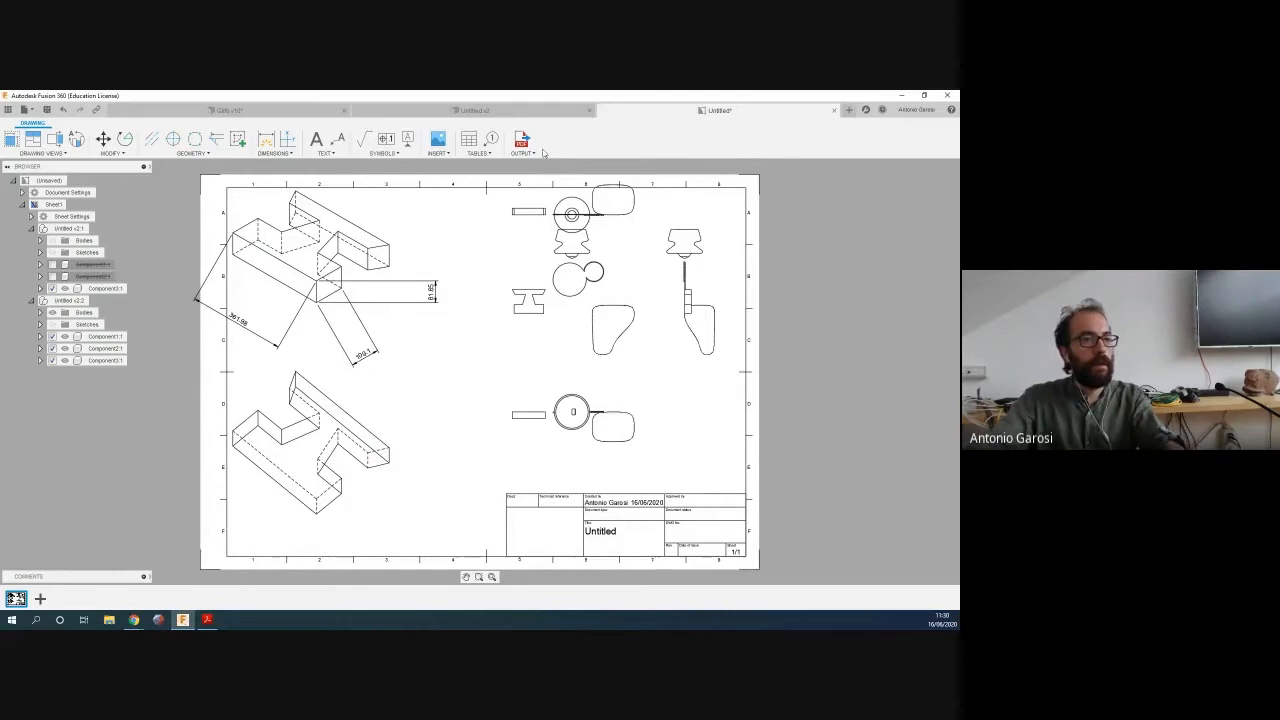
{"action": "left_click", "coordinate": [834, 110]}
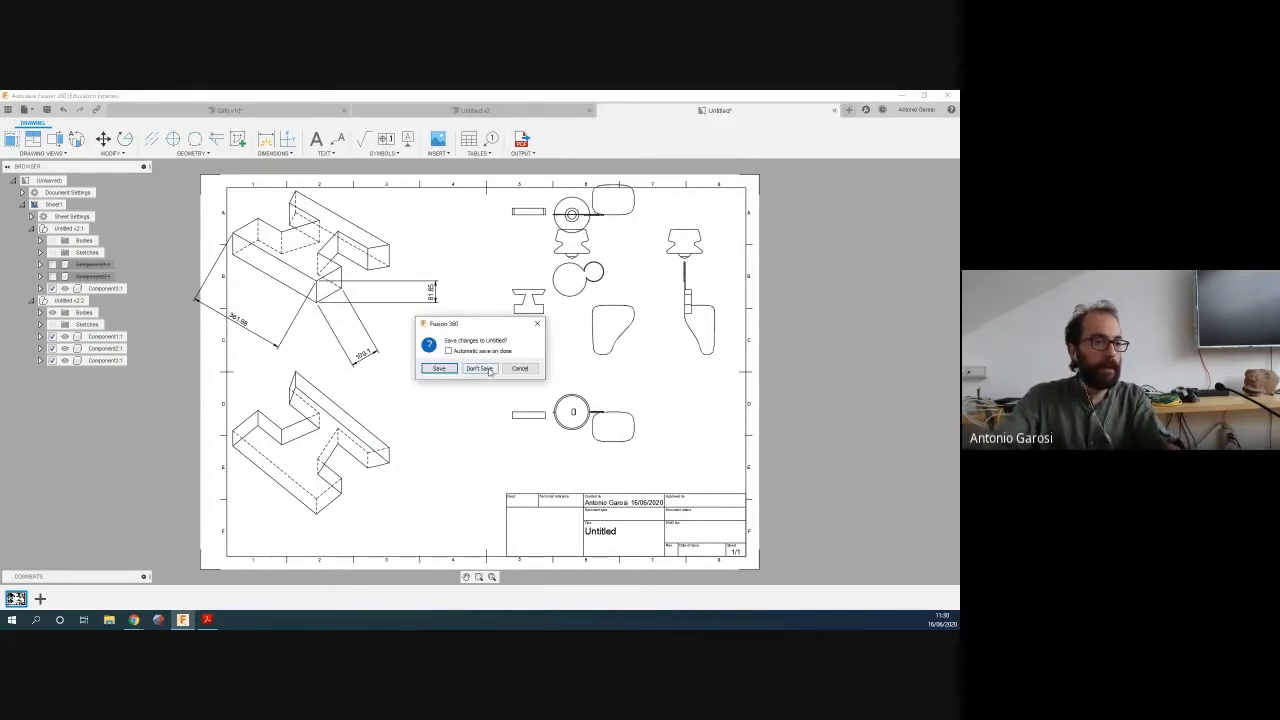
{"action": "left_click", "coordinate": [479, 368]}
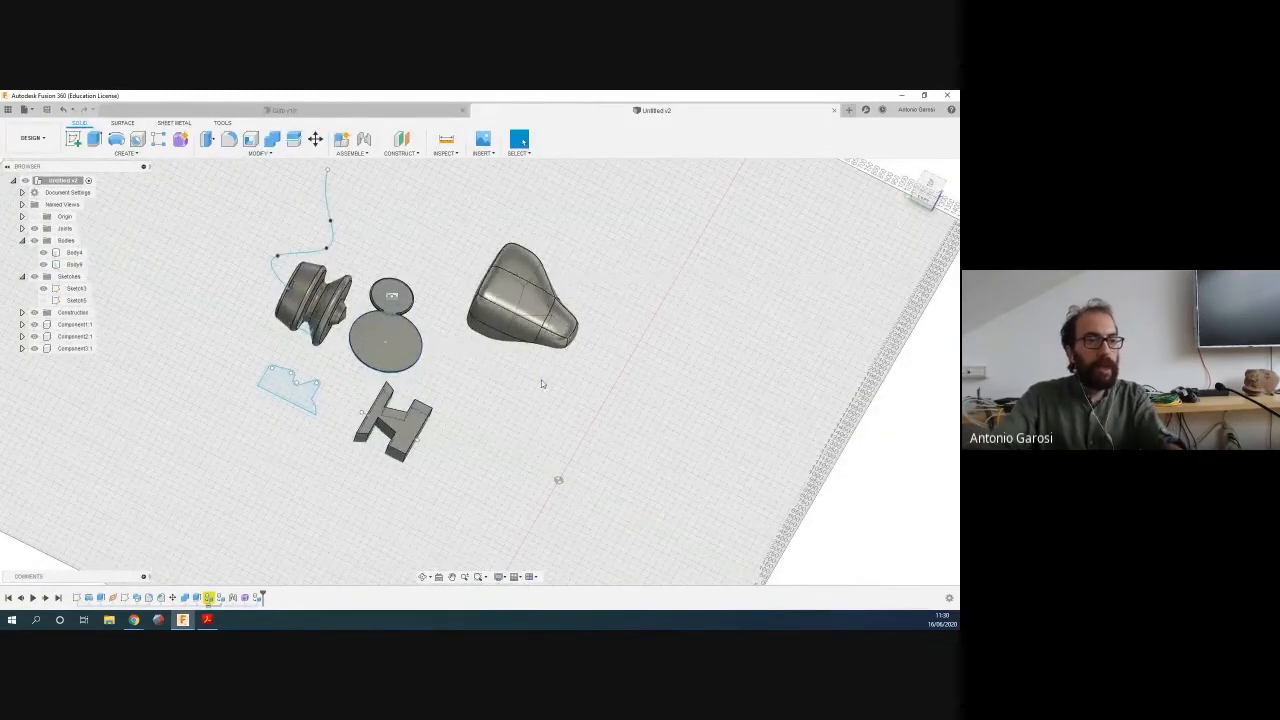
Try to delete the large disc's face directly from the 3D model
{"action": "left_click", "coordinate": [519, 302]}
{"action": "scroll", "coordinate": [519, 302], "scroll_direction": "up", "scroll_amount": 3}
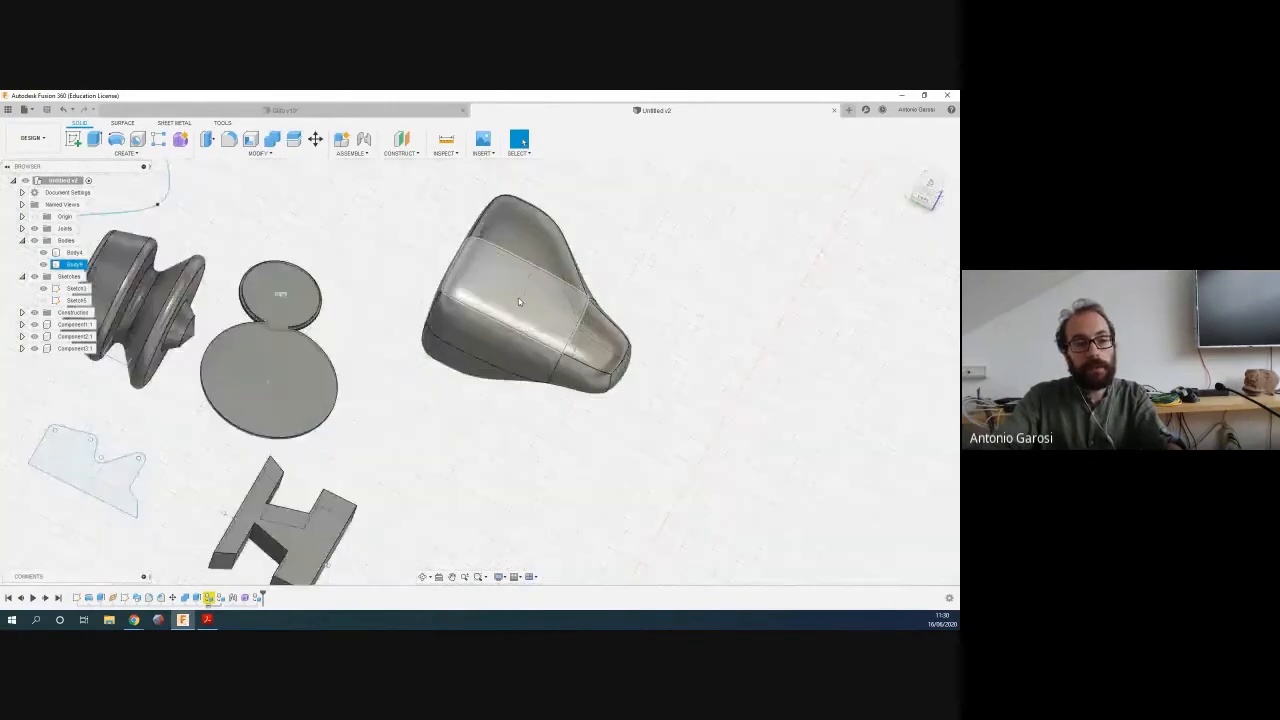
{"action": "left_click", "coordinate": [358, 386]}
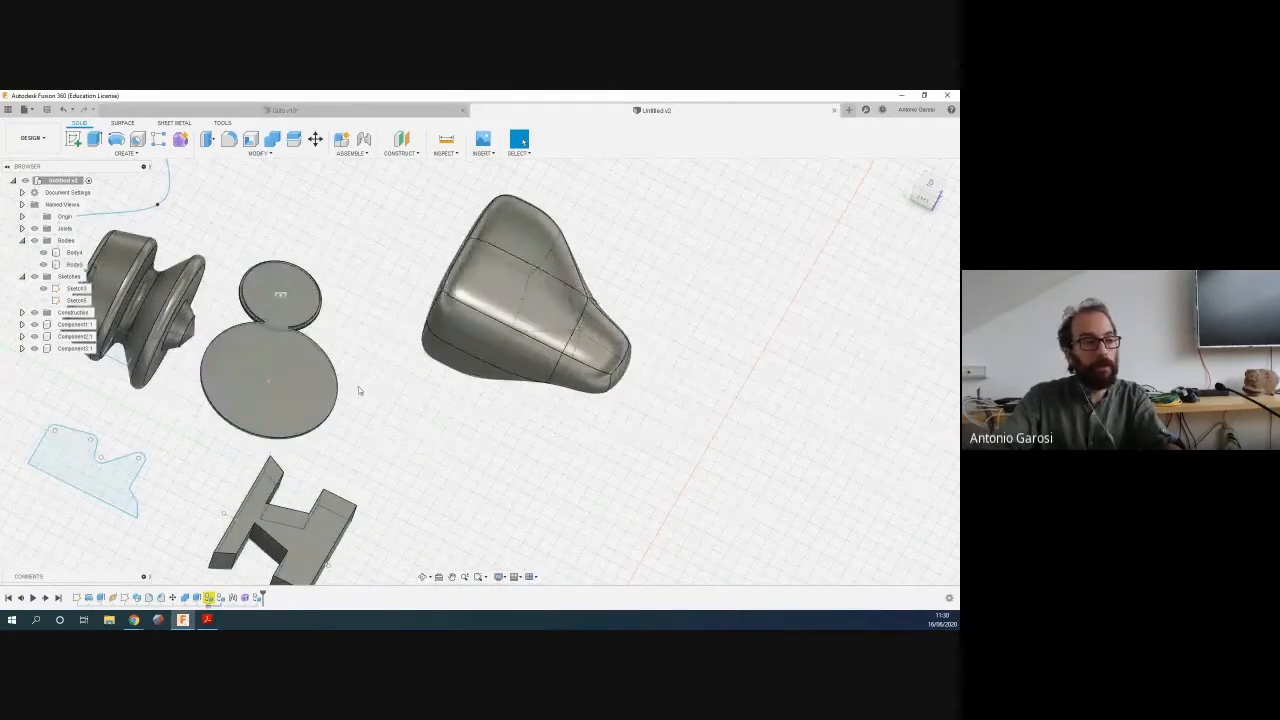
{"action": "left_click", "coordinate": [321, 395]}
{"action": "key", "text": "Delete"}
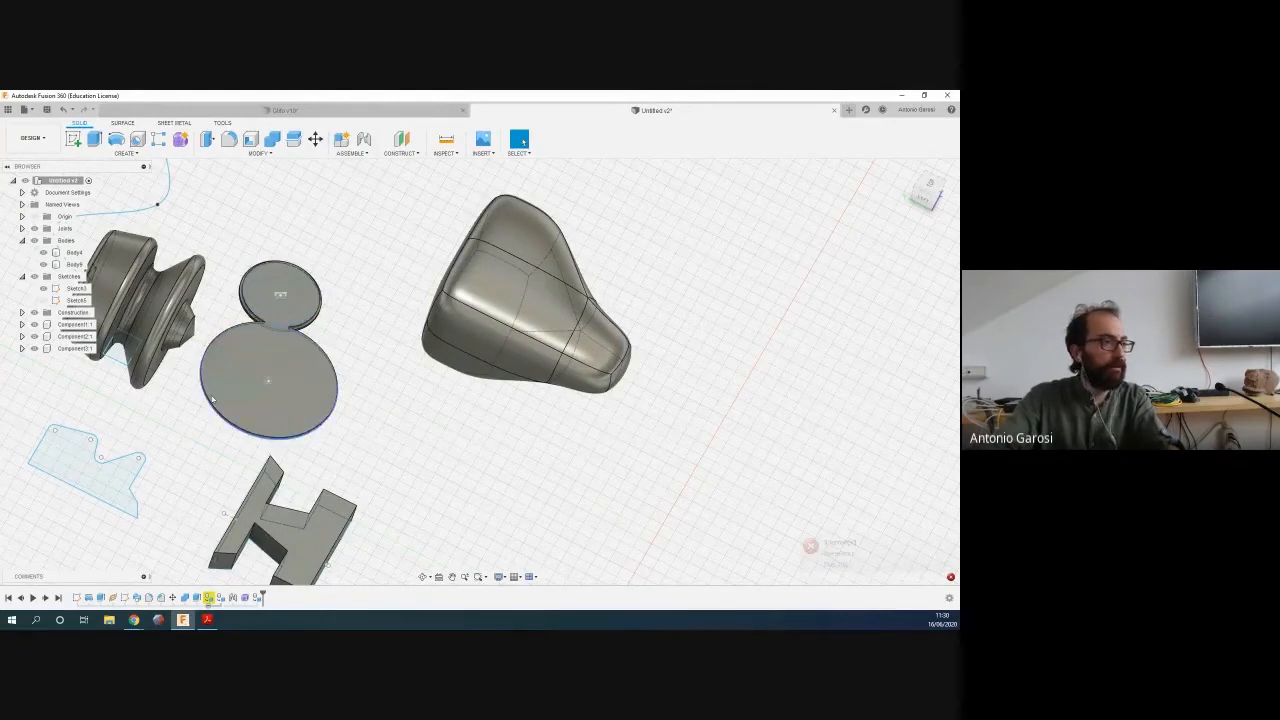
Delete Component1 and Component2, accepting the removal of the feature that others in the timeline reference
{"action": "left_click", "coordinate": [74, 252]}
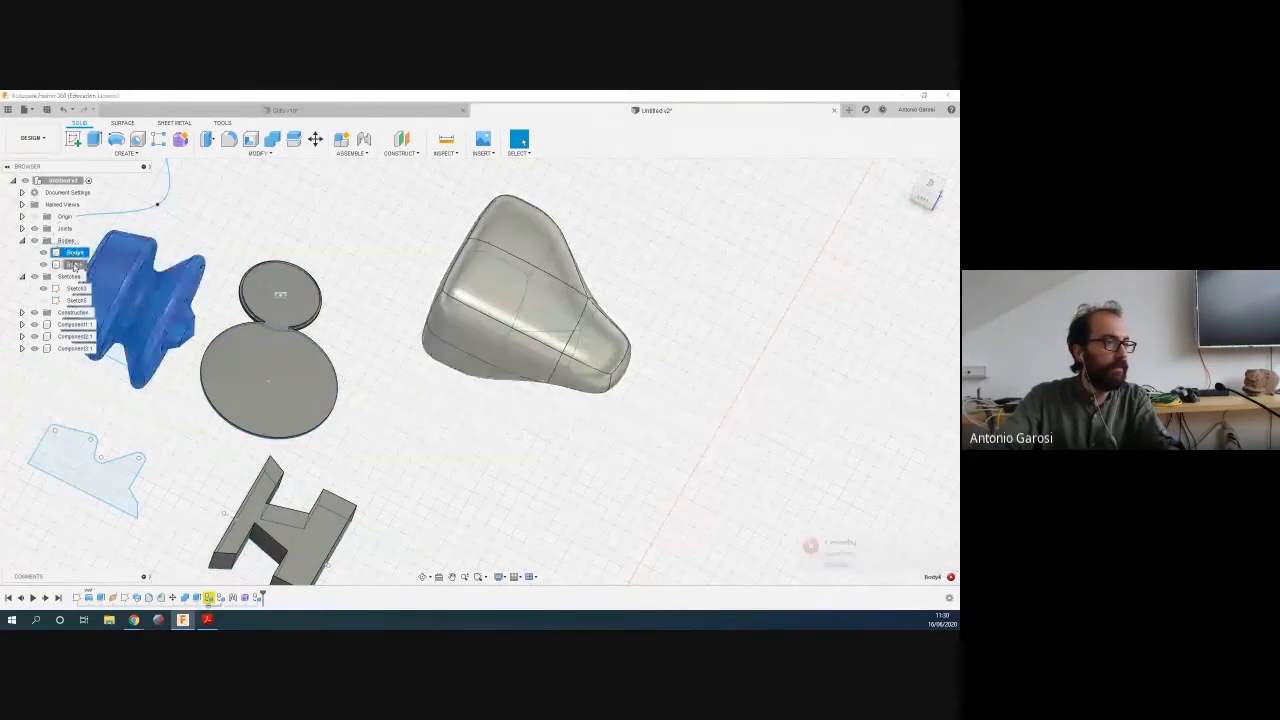
{"action": "left_click", "coordinate": [74, 264]}
{"action": "left_click", "coordinate": [289, 246]}
{"action": "left_click", "coordinate": [75, 325]}
{"action": "key", "text": "Delete"}
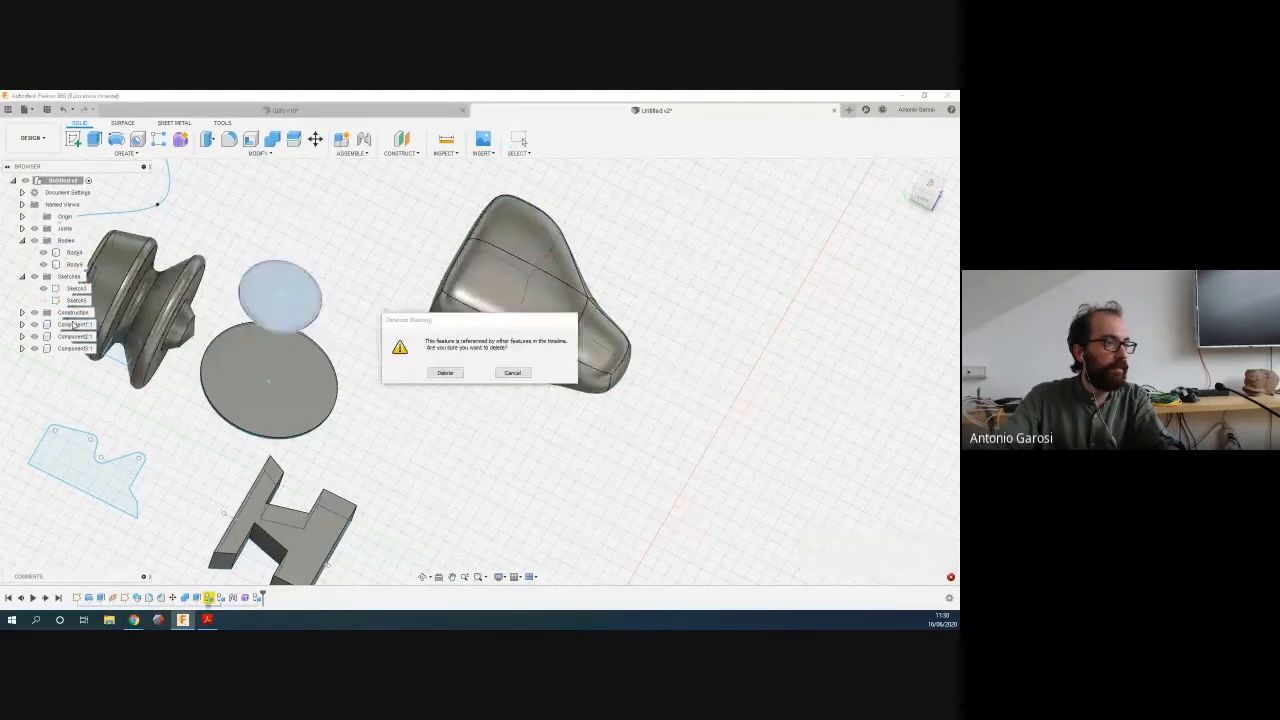
{"action": "left_click", "coordinate": [445, 372]}
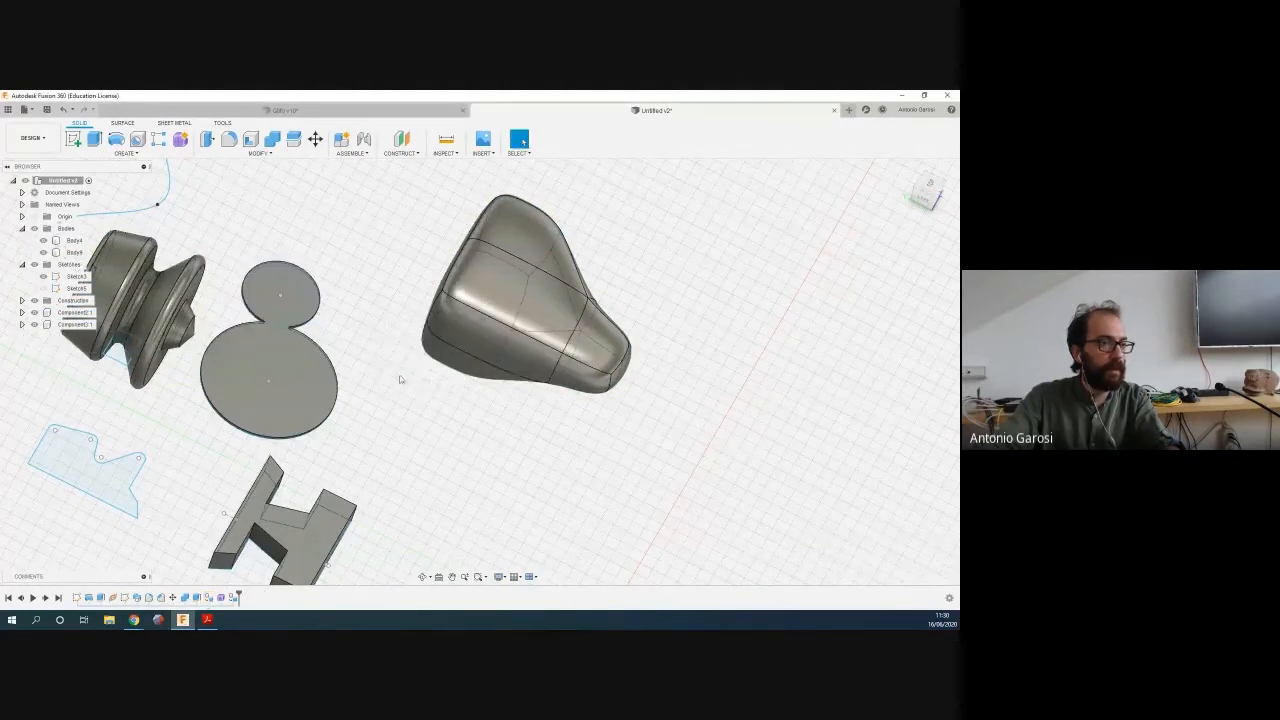
{"action": "left_click", "coordinate": [71, 313]}
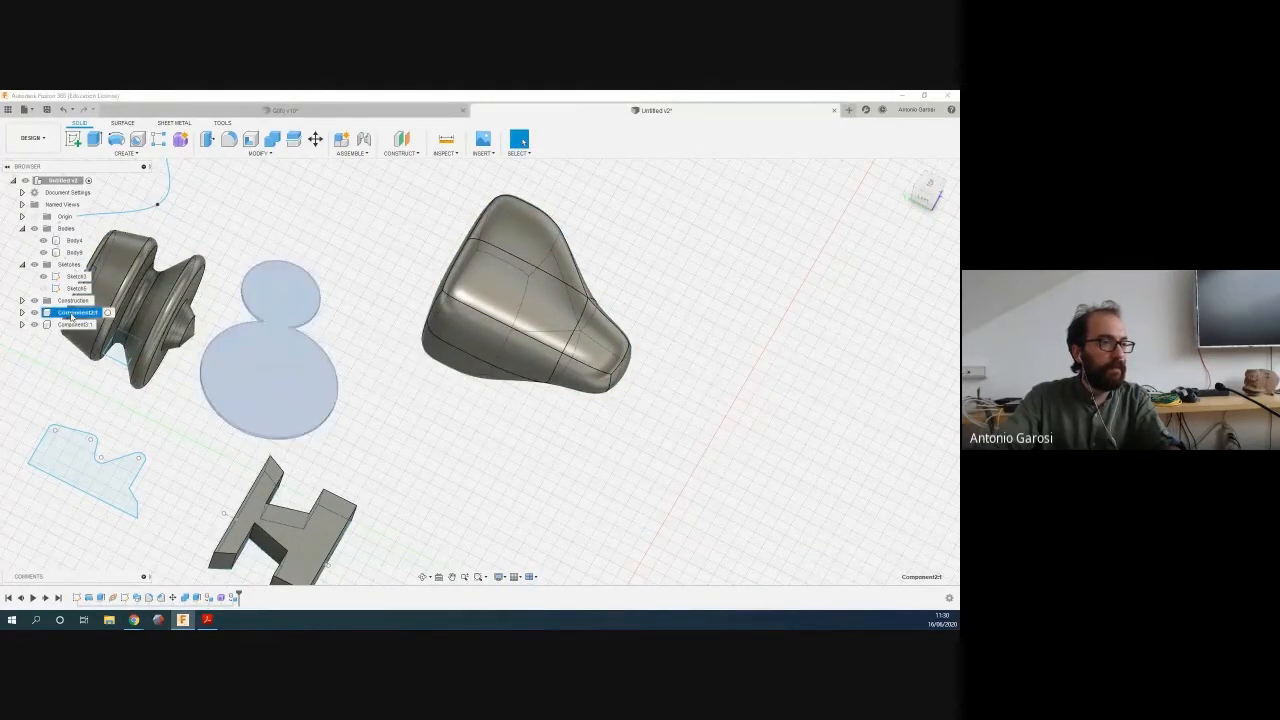
{"action": "key", "text": "Delete"}
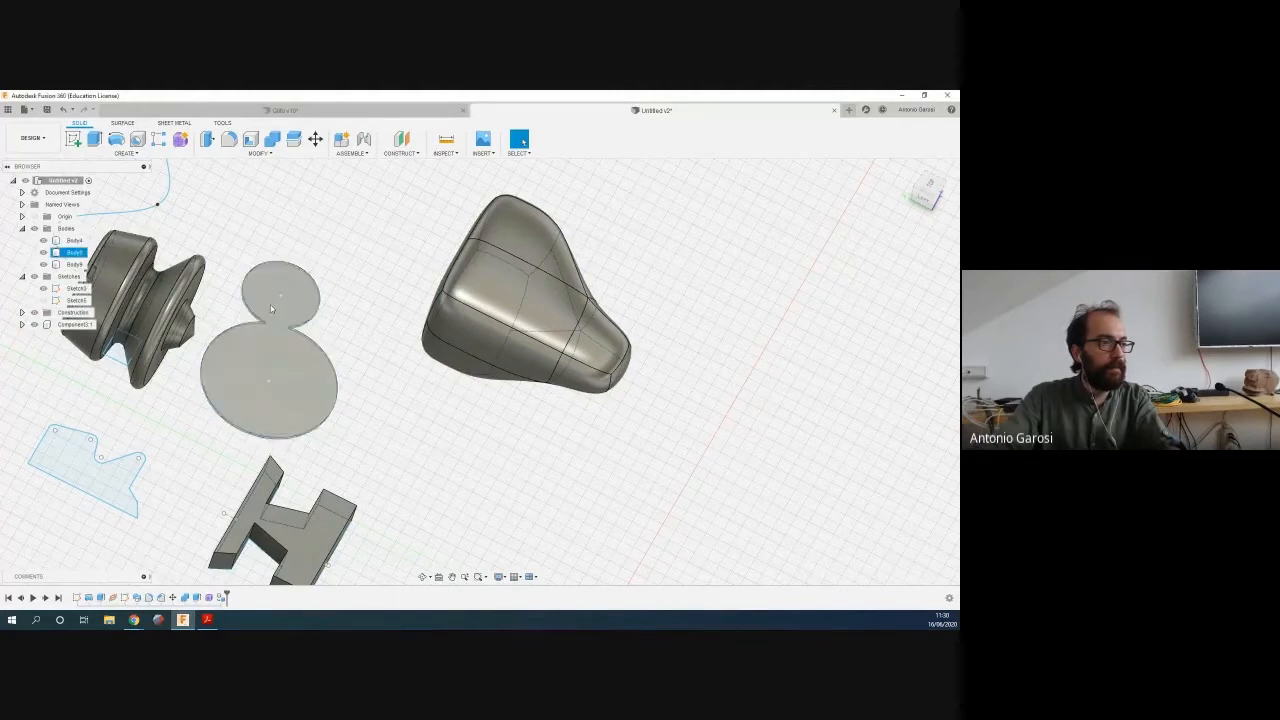
Remove the flat double-disc body from the design, keeping the sculpted and the grooved round bodies
{"action": "key", "text": "Delete"}
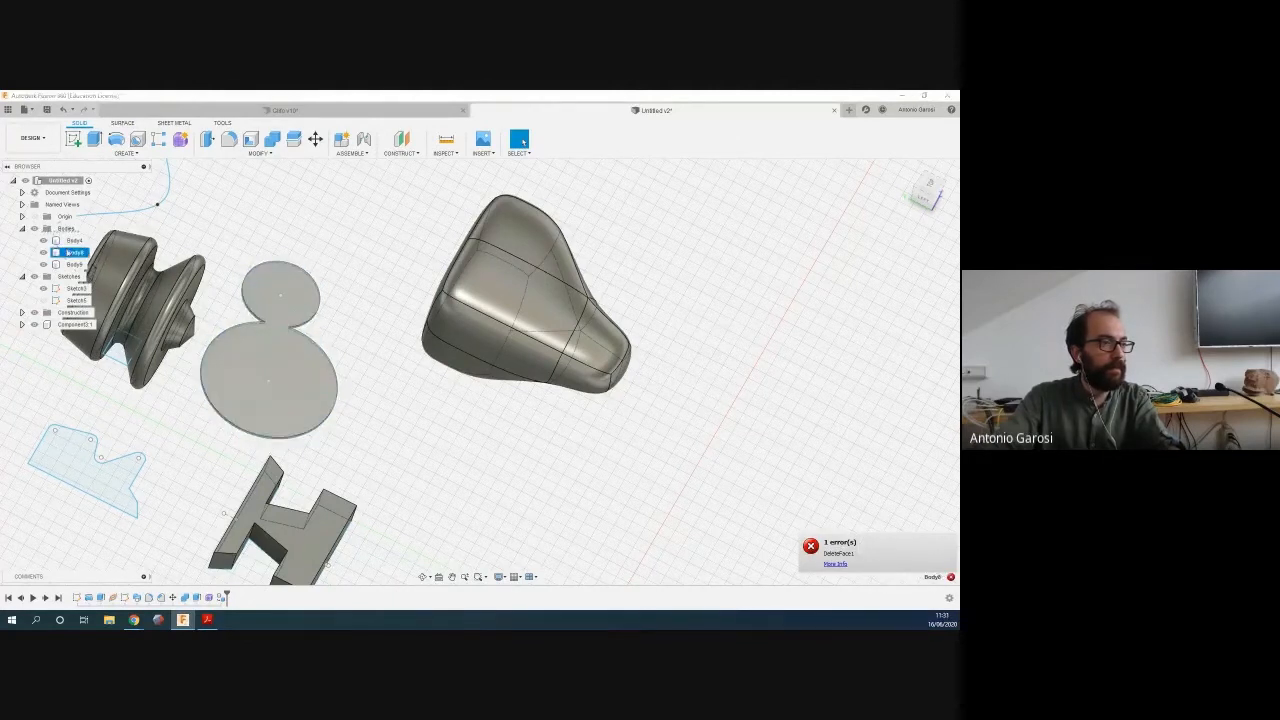
{"action": "key", "text": "ctrl+z"}
{"action": "scroll", "coordinate": [475, 319], "scroll_direction": "up", "scroll_amount": 3}
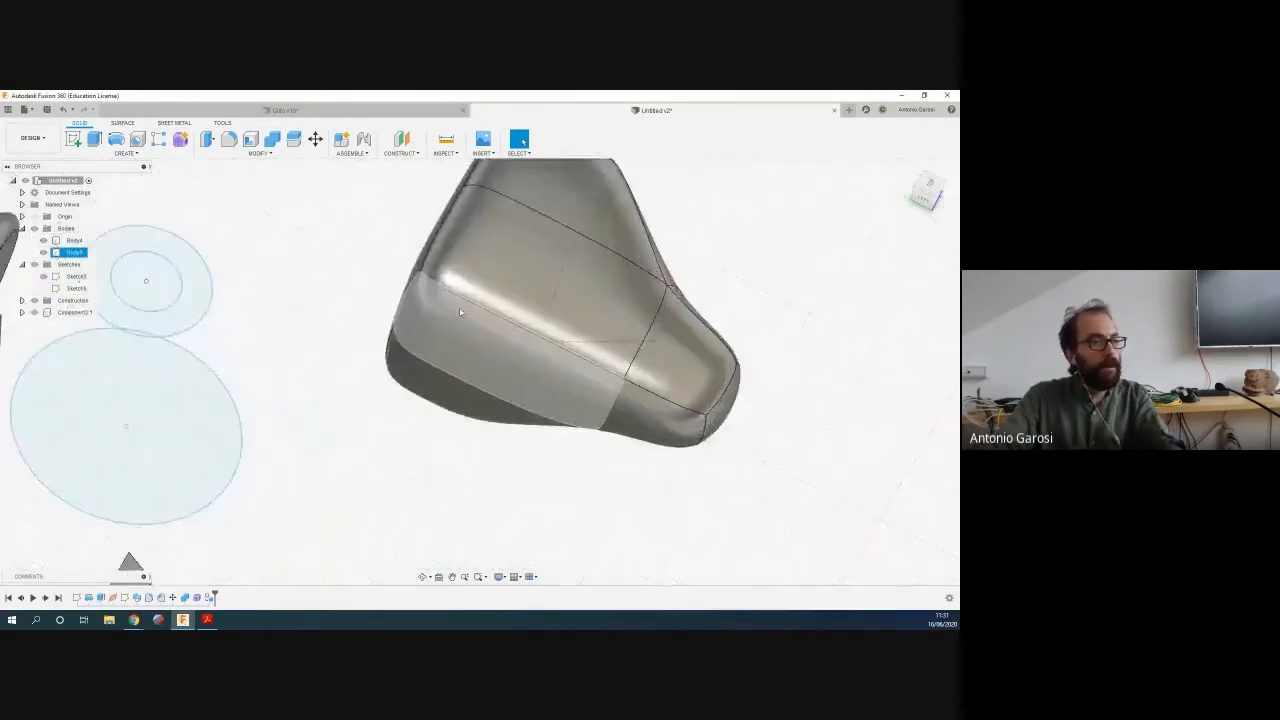
{"action": "scroll", "coordinate": [463, 309], "scroll_direction": "down", "scroll_amount": 5}
{"action": "middle_click_drag", "start_coordinate": [577, 353], "coordinate": [532, 402], "text": "shift"}
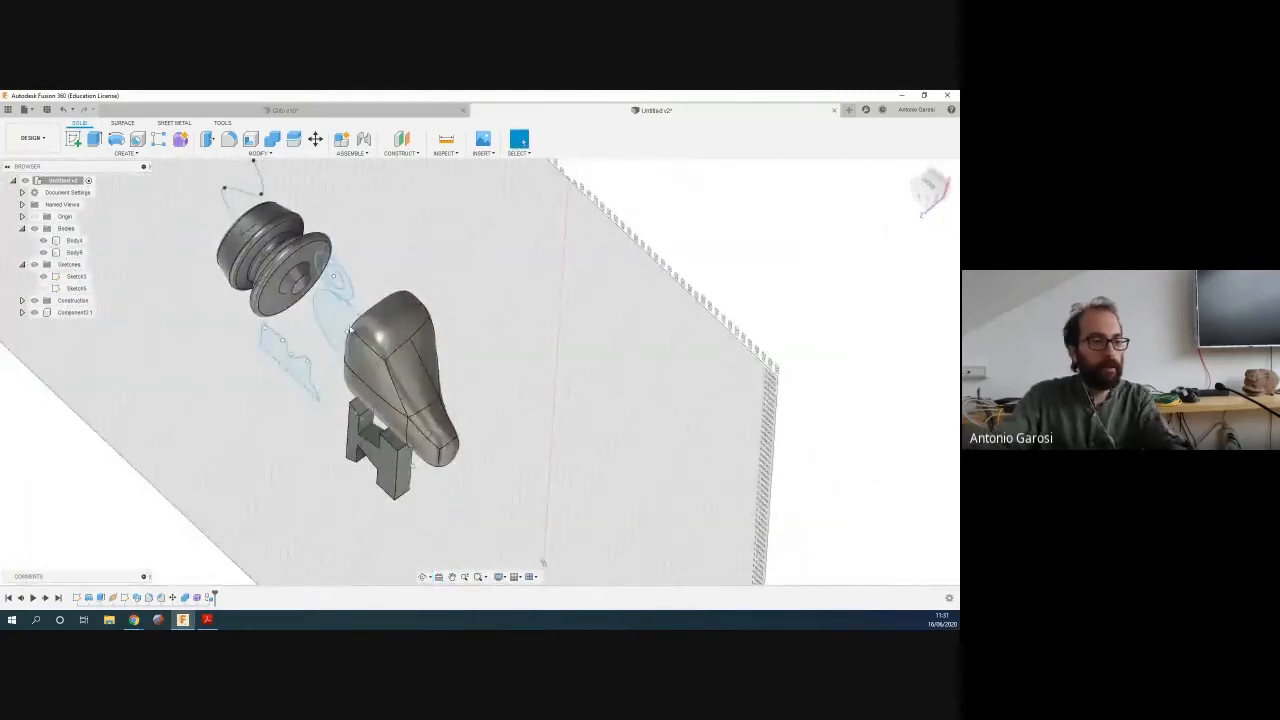
{"action": "left_click", "coordinate": [399, 341]}
{"action": "right_click", "coordinate": [399, 341]}
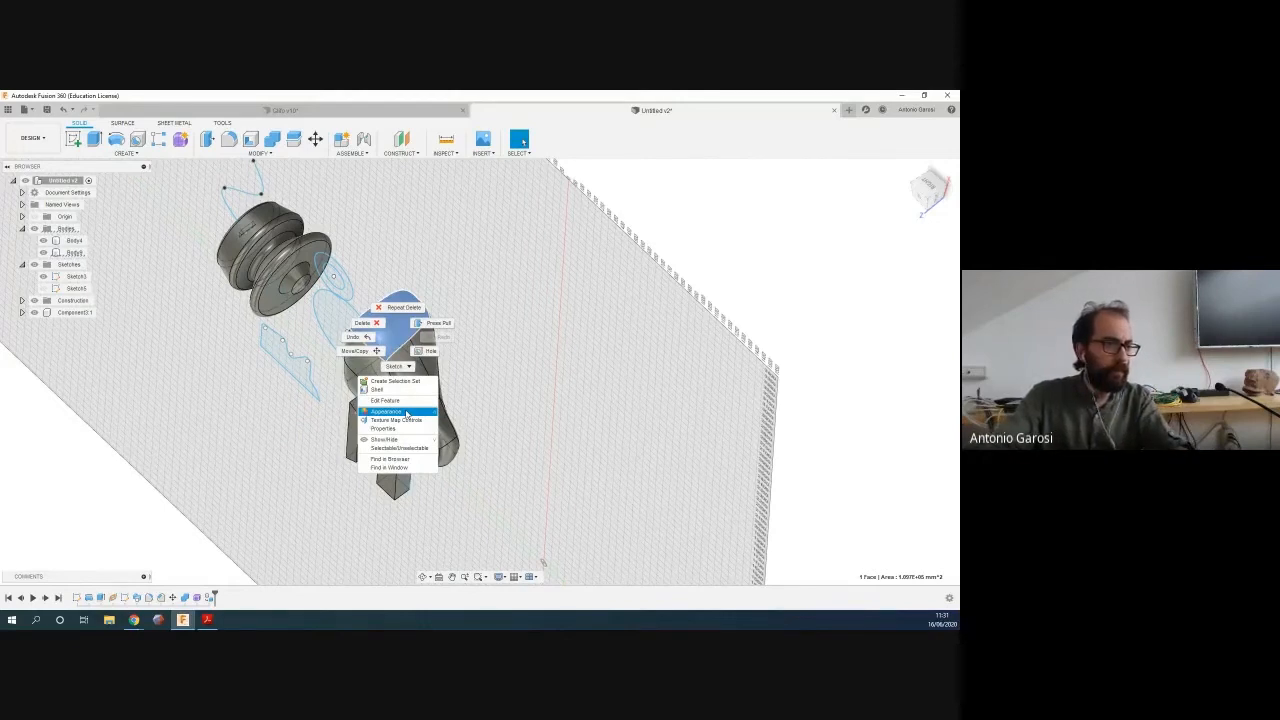
{"action": "left_click", "coordinate": [397, 401]}
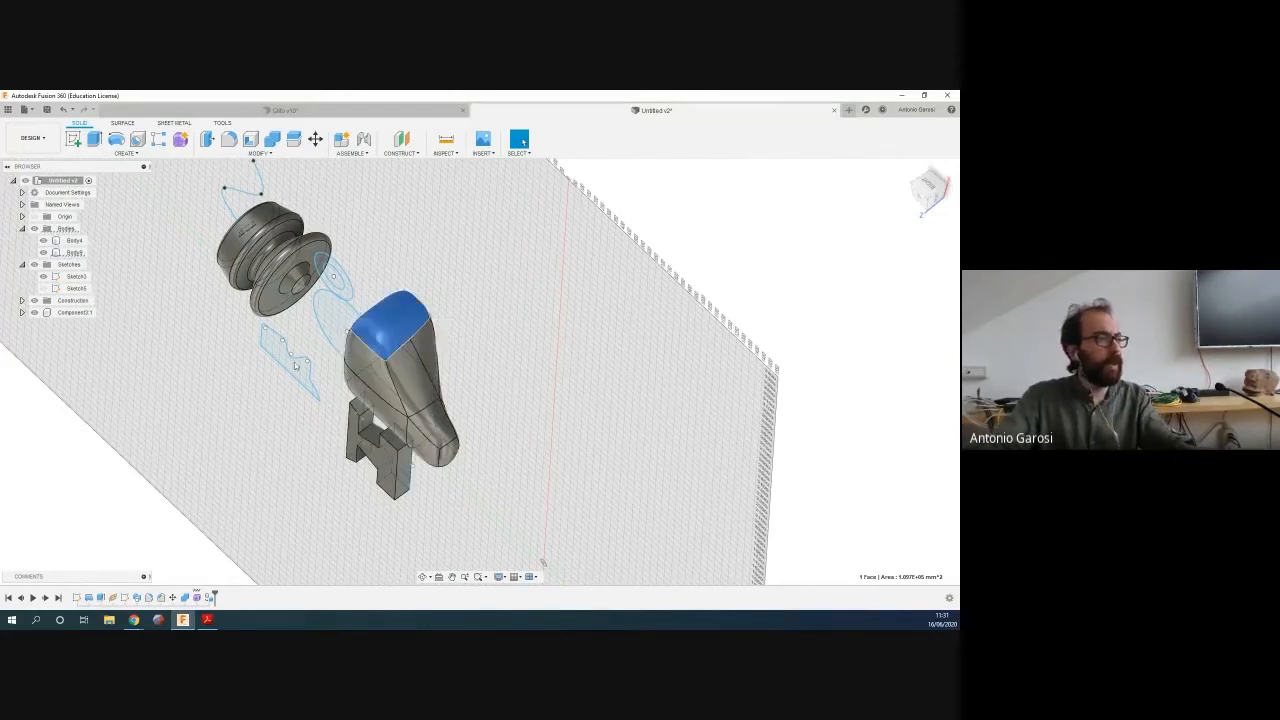
{"action": "right_click", "coordinate": [78, 253]}
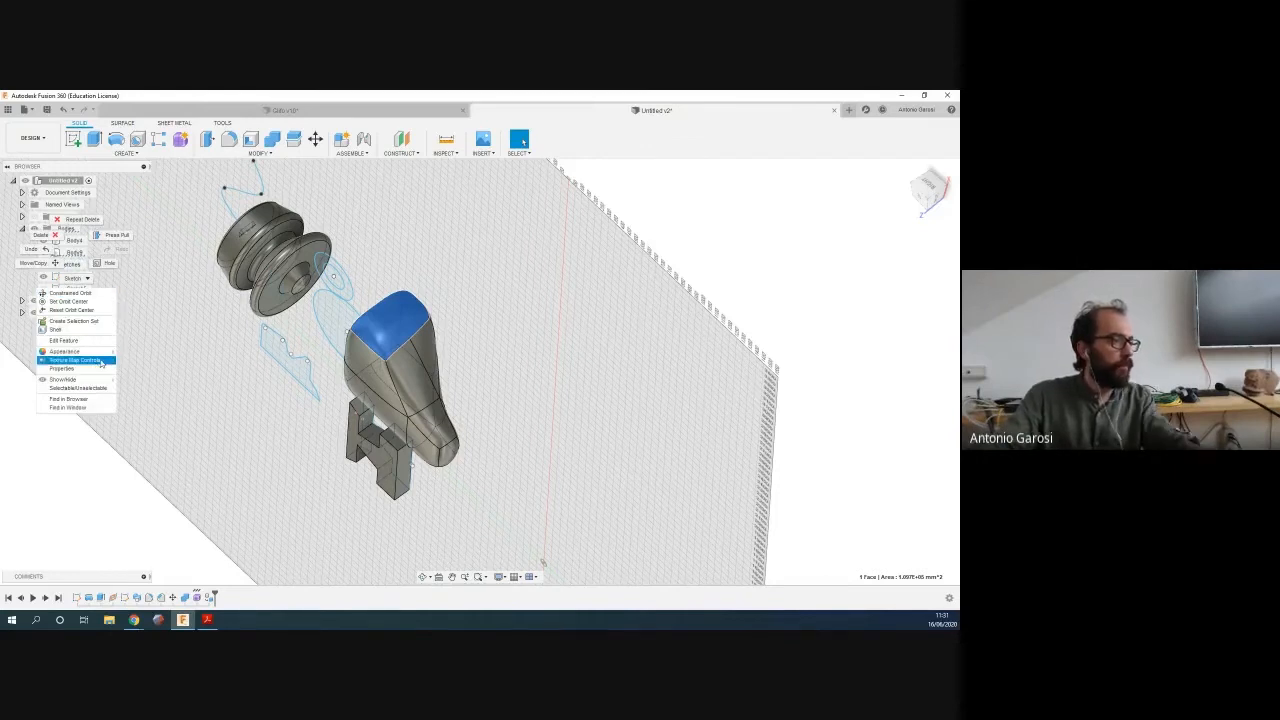
{"action": "left_click", "coordinate": [220, 335]}
{"action": "left_click", "coordinate": [462, 251]}
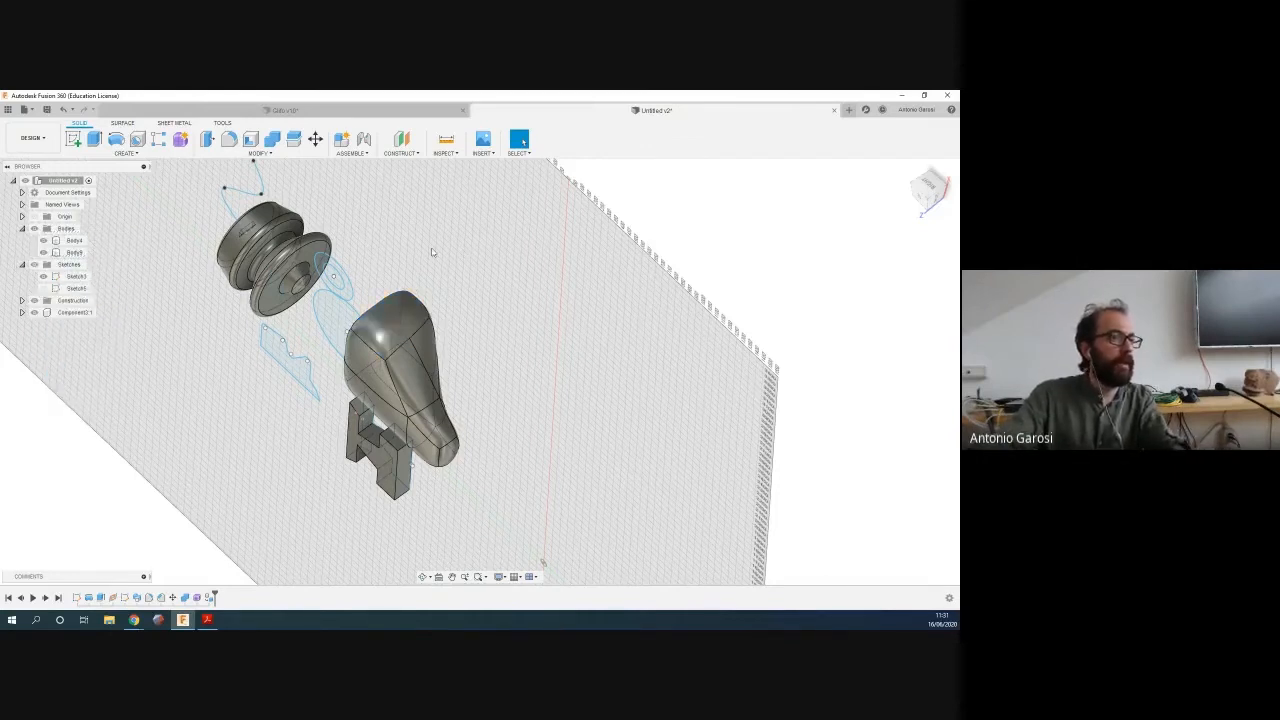
Create a new component from the sculpted freeform body
{"action": "left_click", "coordinate": [352, 152]}
{"action": "left_click", "coordinate": [360, 165]}
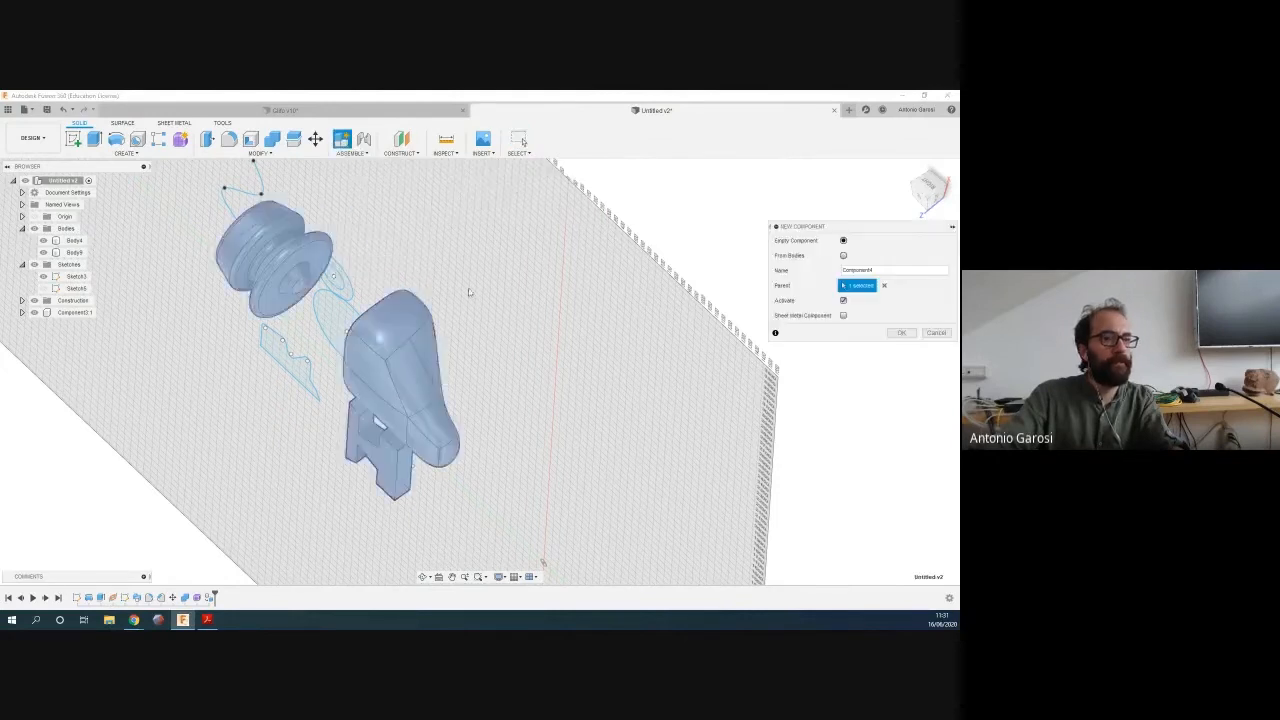
{"action": "left_click", "coordinate": [843, 255]}
{"action": "left_click", "coordinate": [440, 374]}
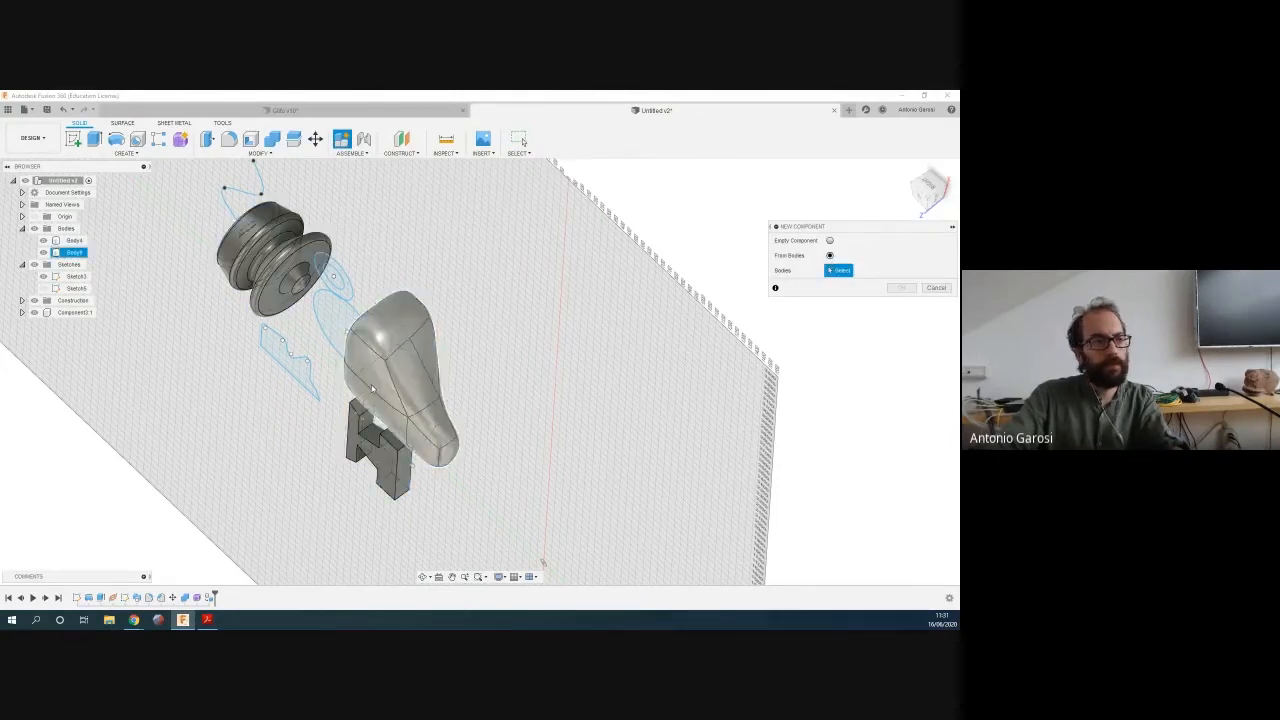
{"action": "left_click", "coordinate": [901, 287]}
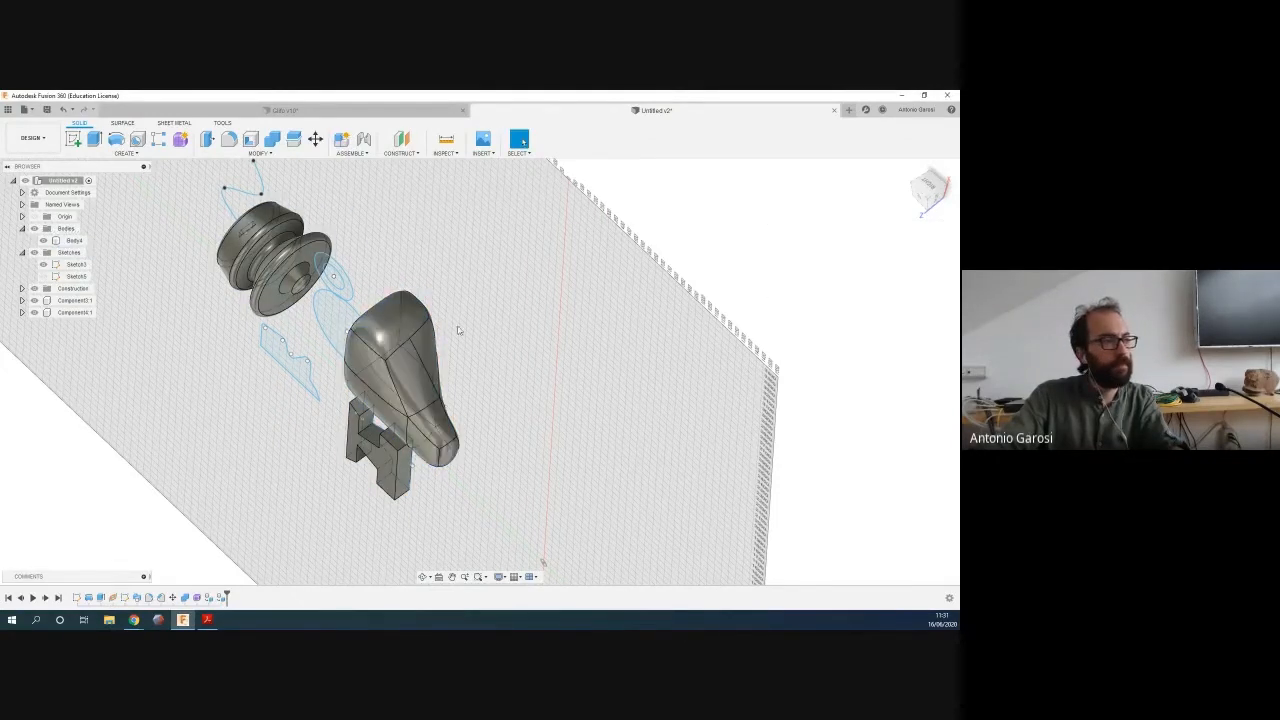
Assign the physical material Aluminum, from the metals in the Fusion 360 Material Library, to the sculpted body's component
{"action": "left_click", "coordinate": [62, 313]}
{"action": "right_click", "coordinate": [64, 313]}
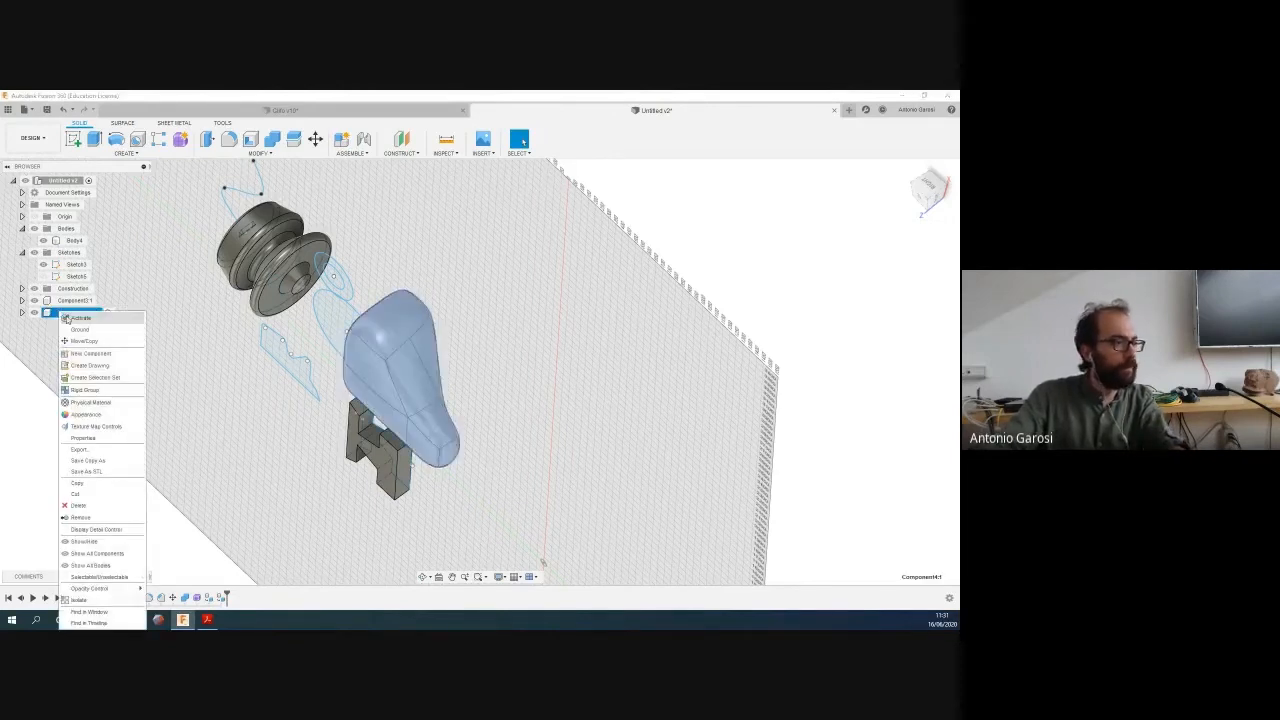
{"action": "left_click", "coordinate": [107, 403]}
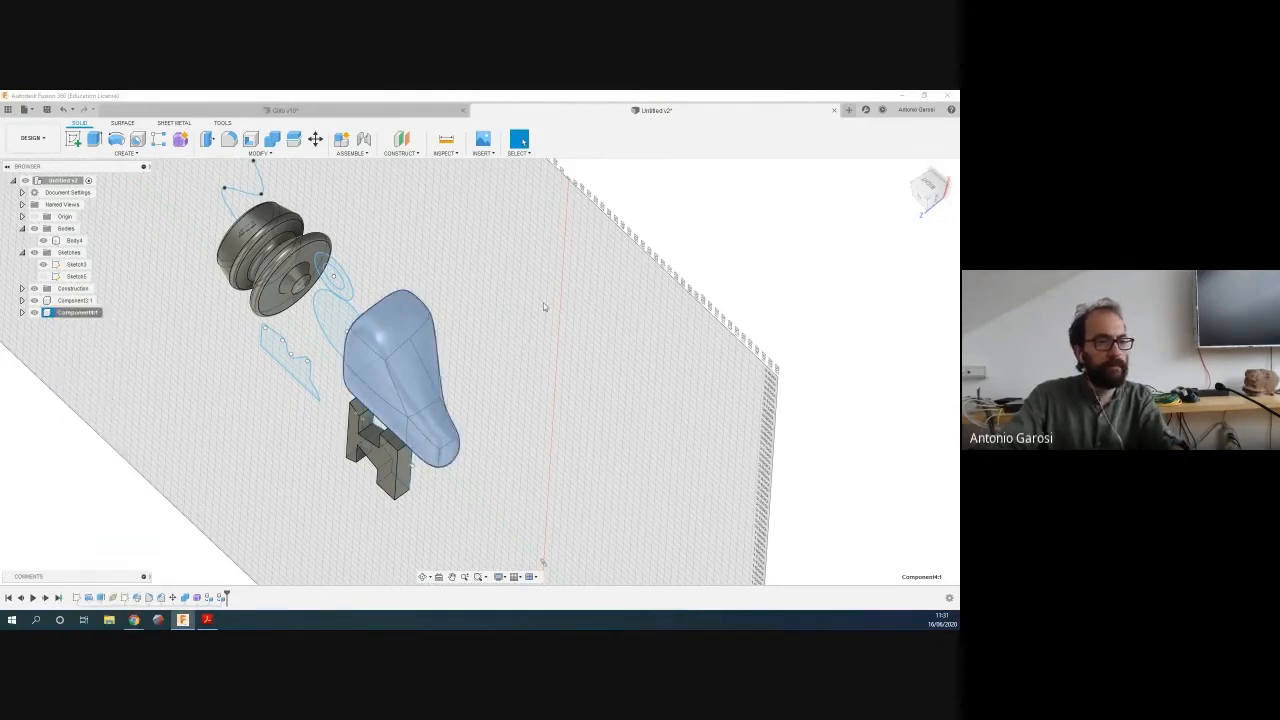
{"action": "left_click_drag", "start_coordinate": [892, 230], "coordinate": [785, 196]}
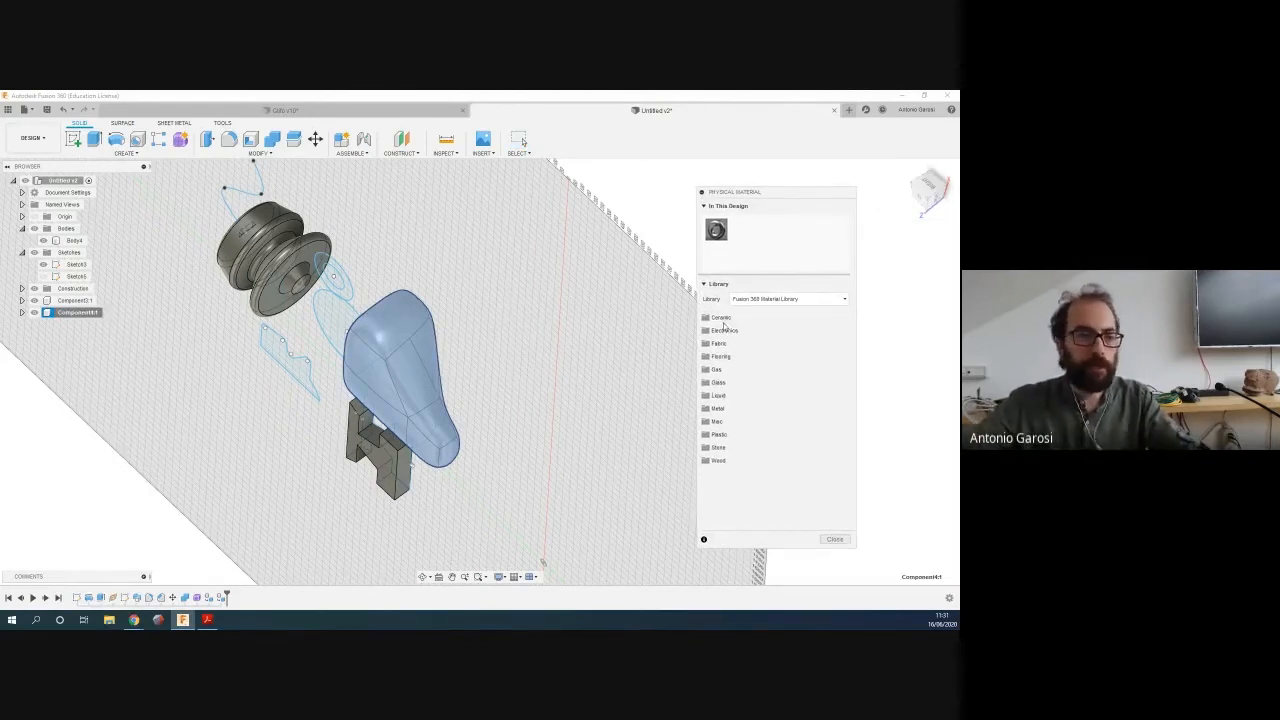
{"action": "left_click", "coordinate": [808, 305]}
{"action": "left_click", "coordinate": [808, 307]}
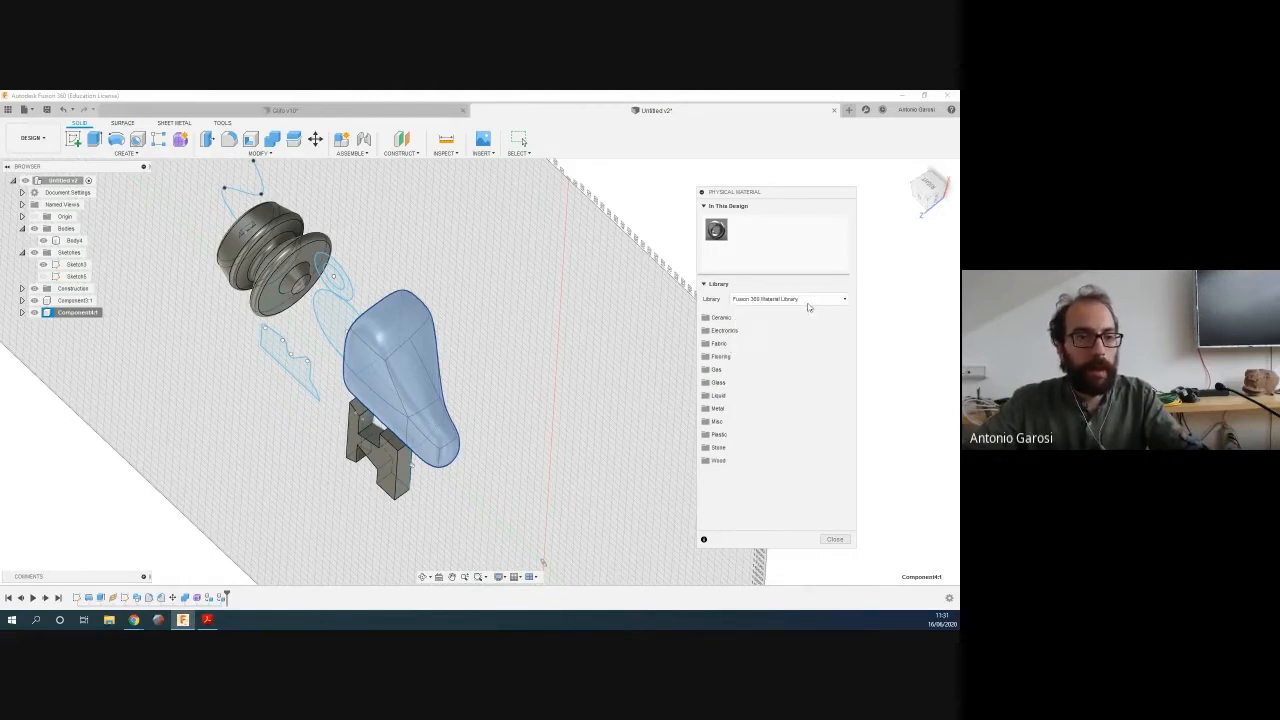
{"action": "left_click", "coordinate": [808, 299]}
{"action": "left_click", "coordinate": [791, 297]}
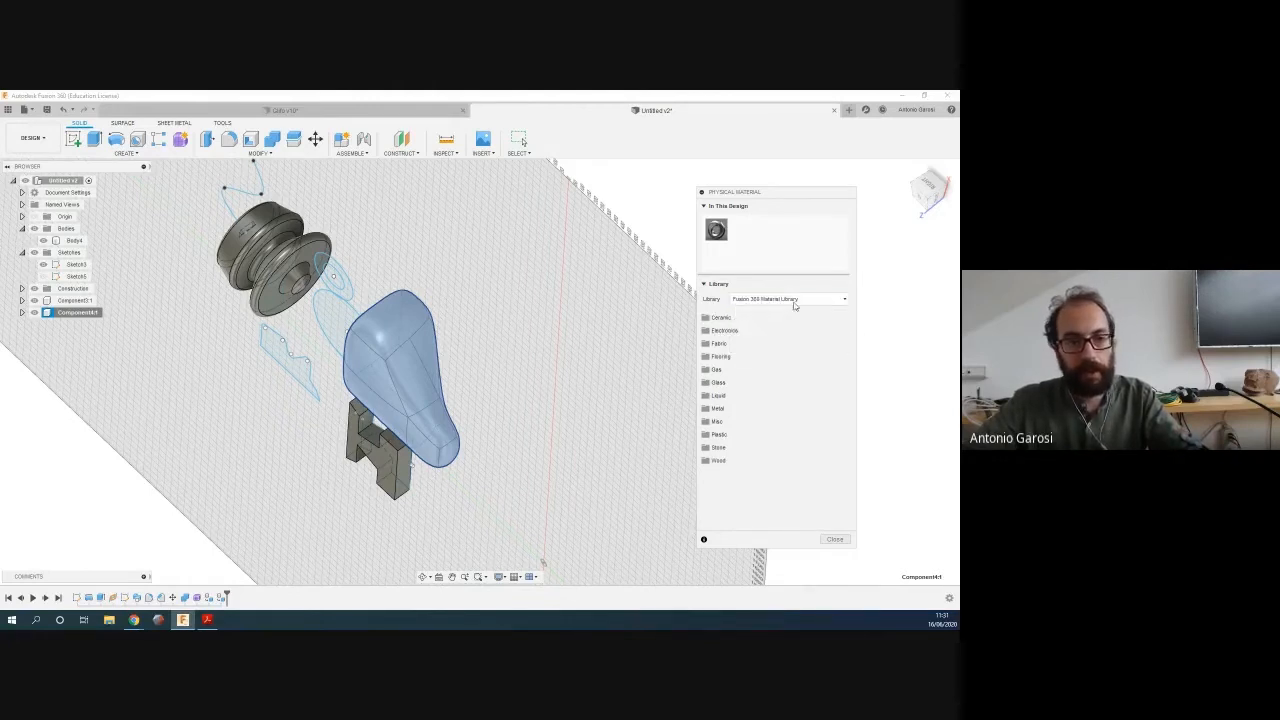
{"action": "left_click", "coordinate": [729, 318]}
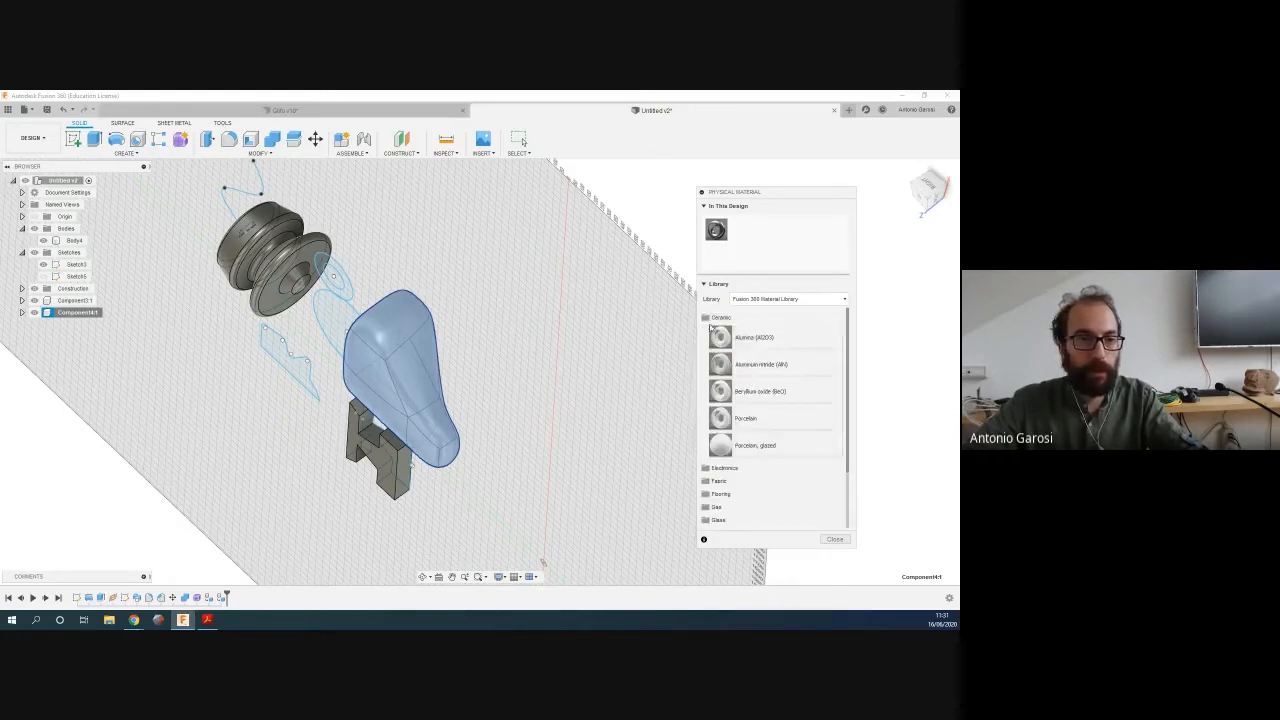
{"action": "left_click", "coordinate": [712, 318]}
{"action": "left_click", "coordinate": [727, 409]}
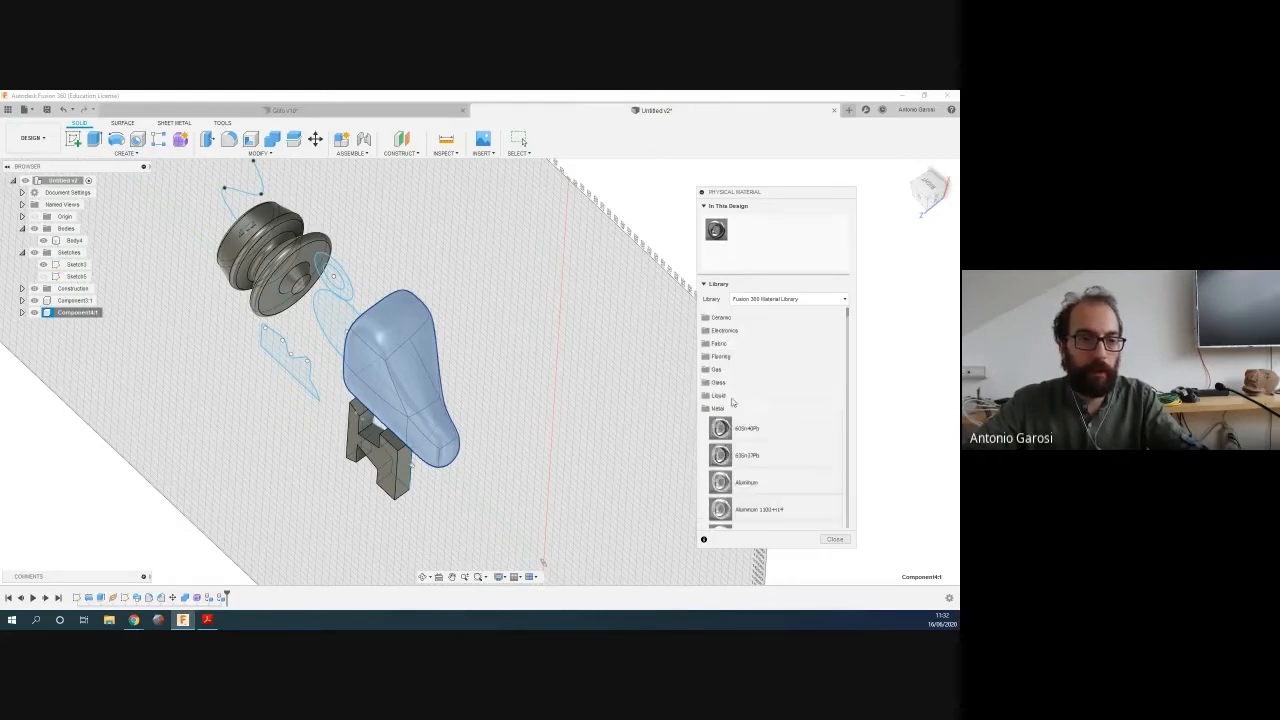
{"action": "left_click_drag", "start_coordinate": [744, 481], "coordinate": [405, 374]}
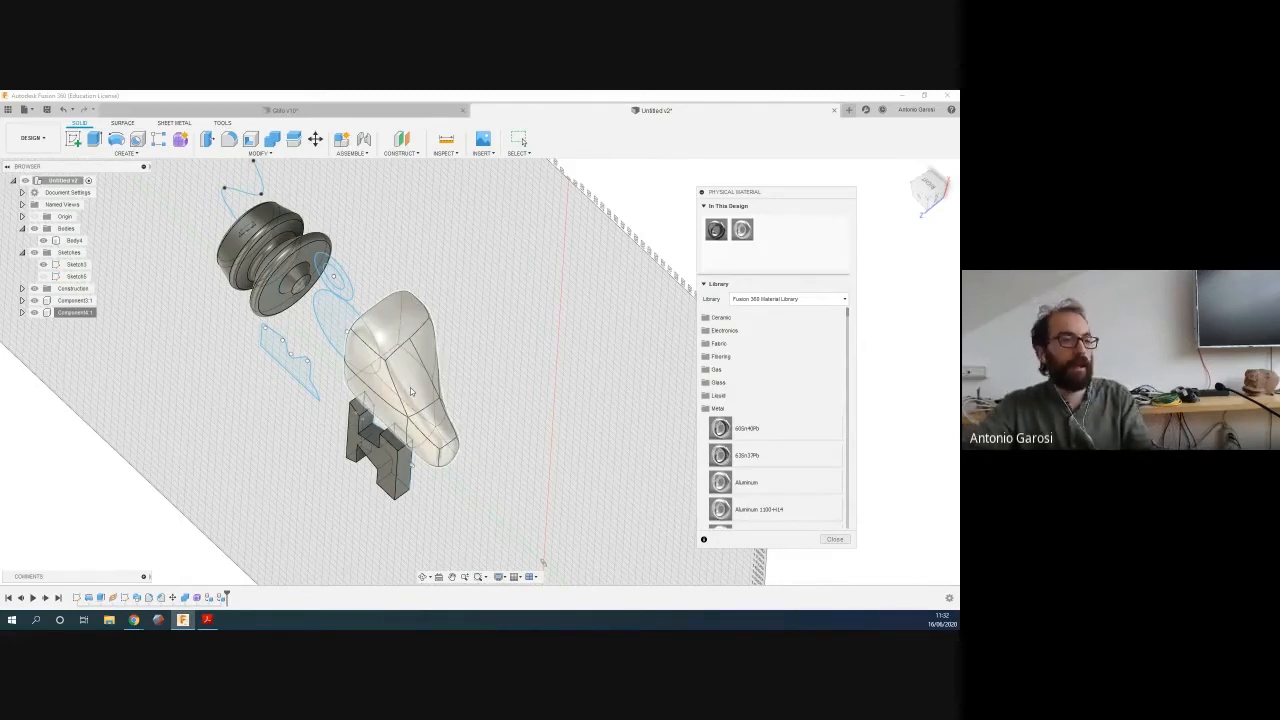
{"action": "left_click", "coordinate": [835, 540]}
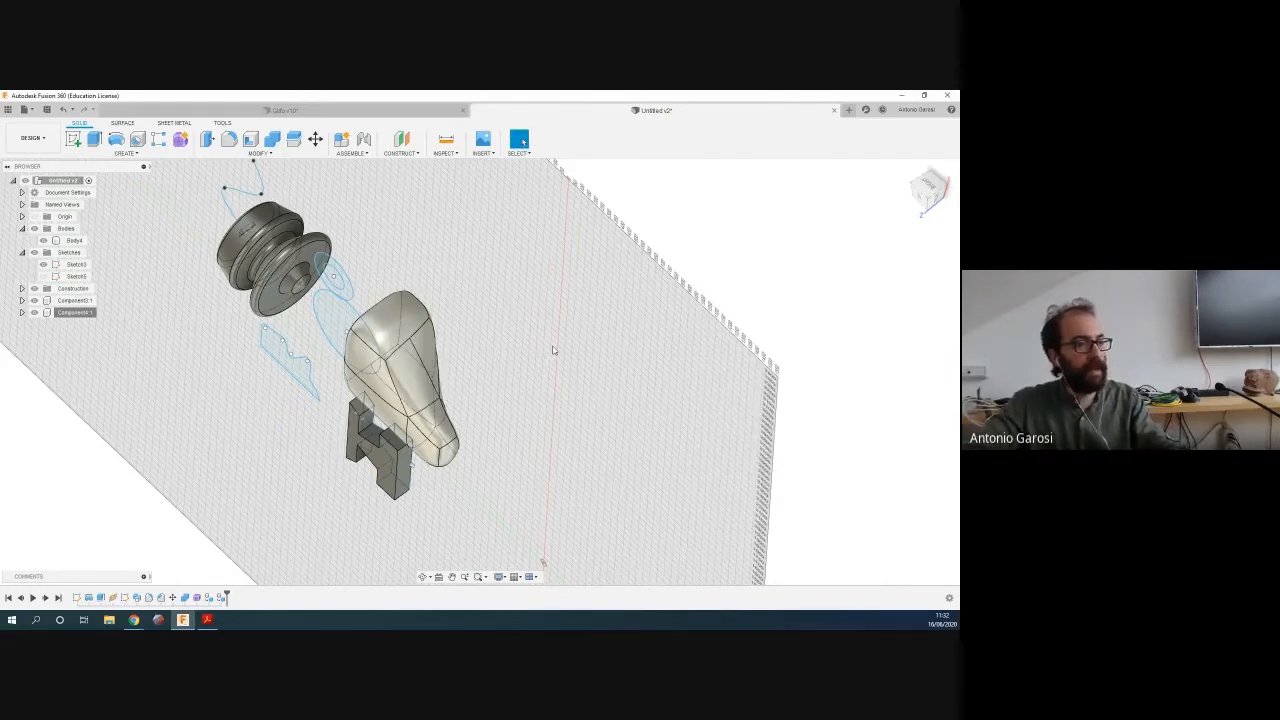
{"action": "middle_click_drag", "start_coordinate": [552, 350], "coordinate": [540, 303], "text": "shift"}
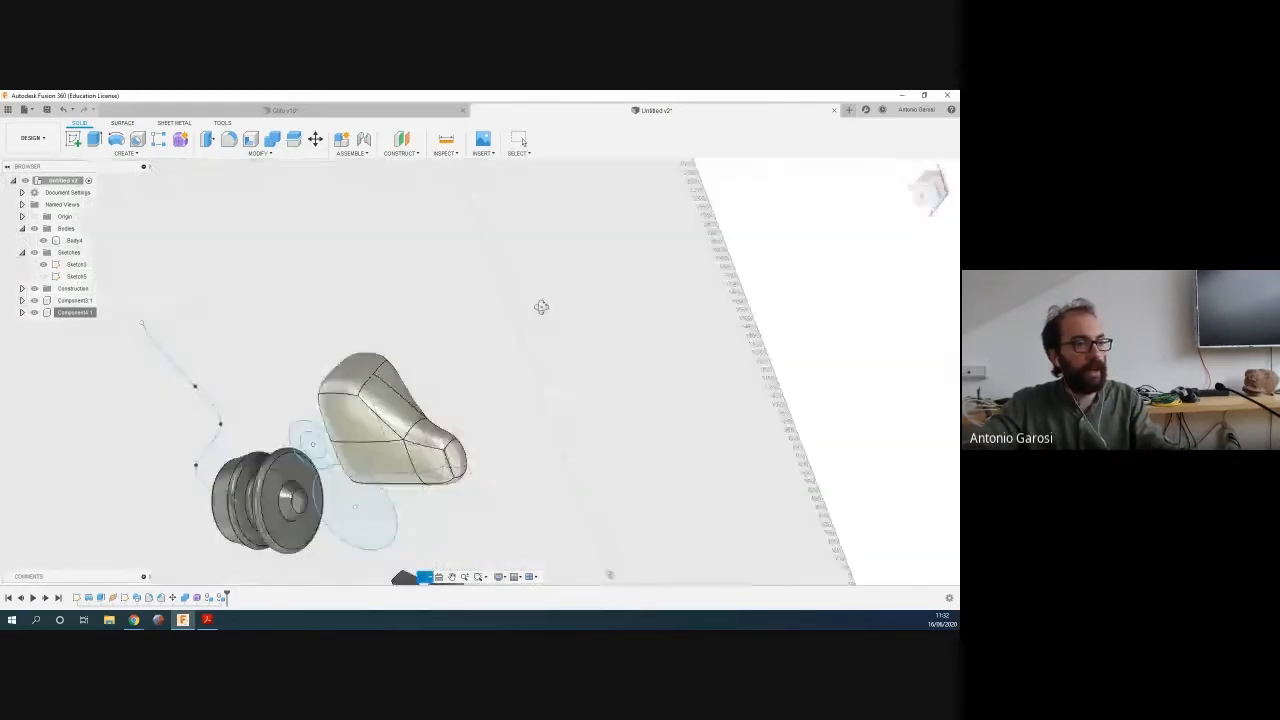
{"action": "right_click", "coordinate": [381, 406]}
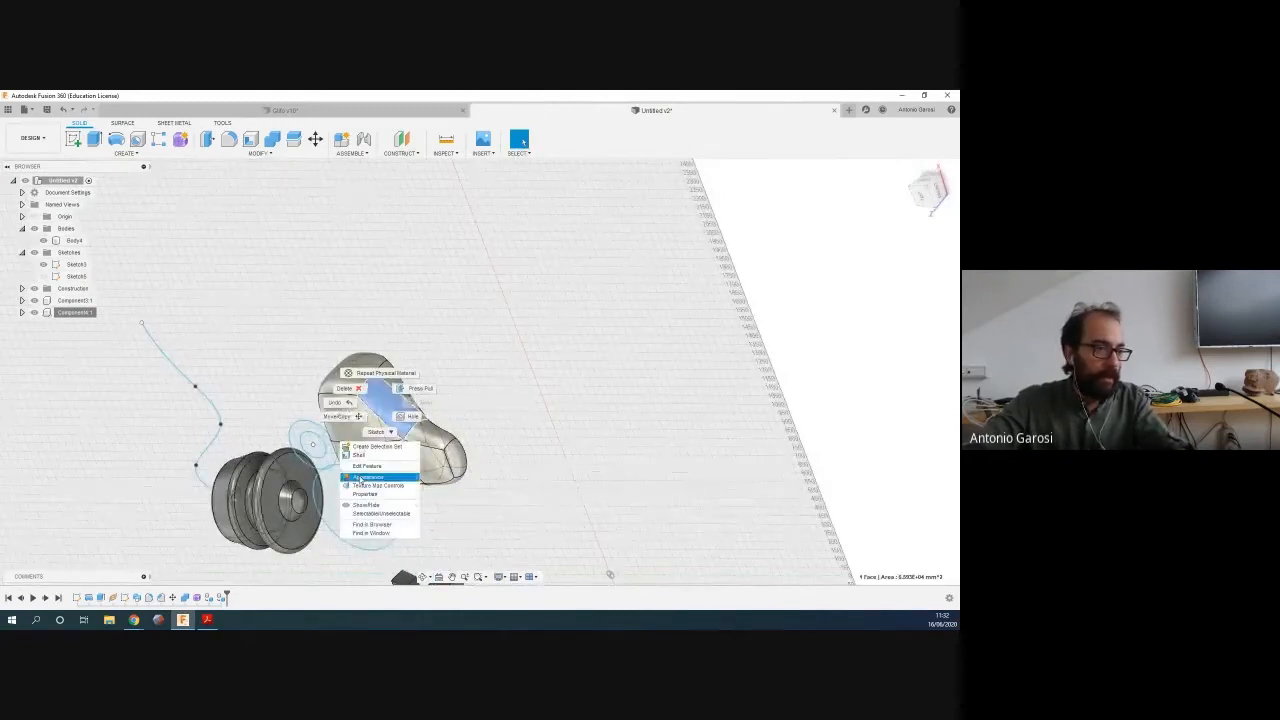
{"action": "left_click", "coordinate": [359, 478]}
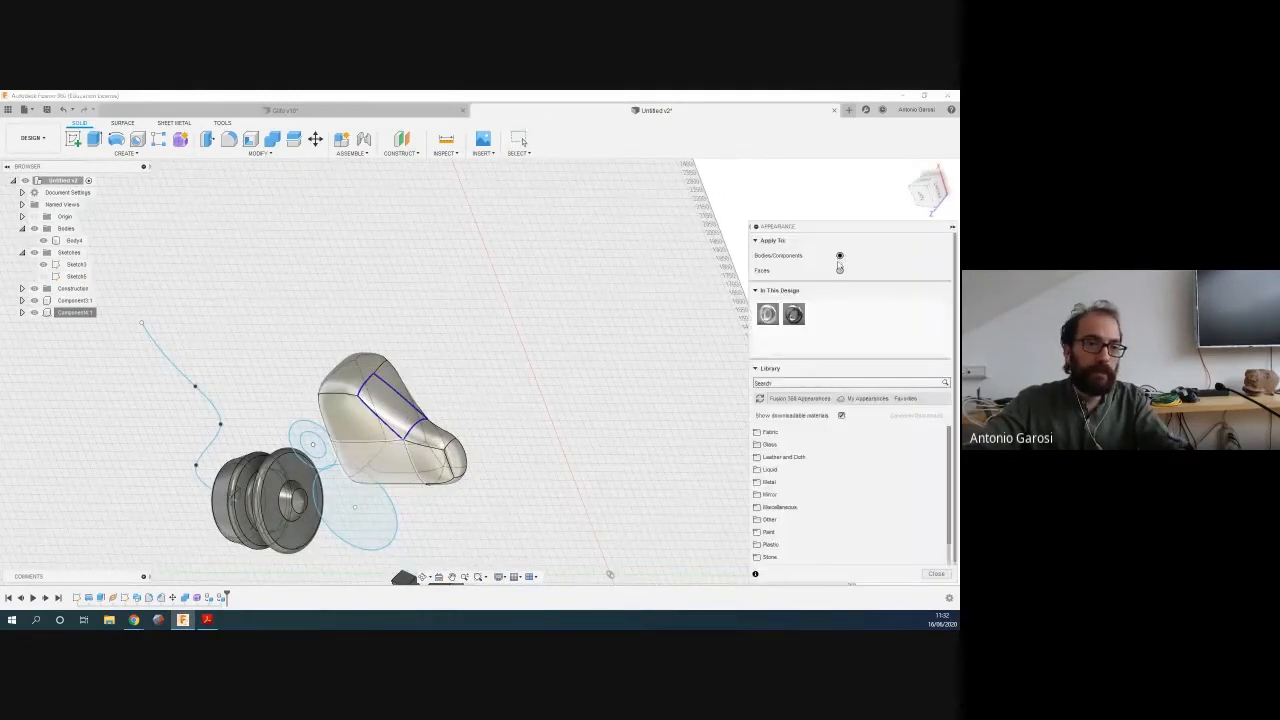
{"action": "key", "text": "Escape"}
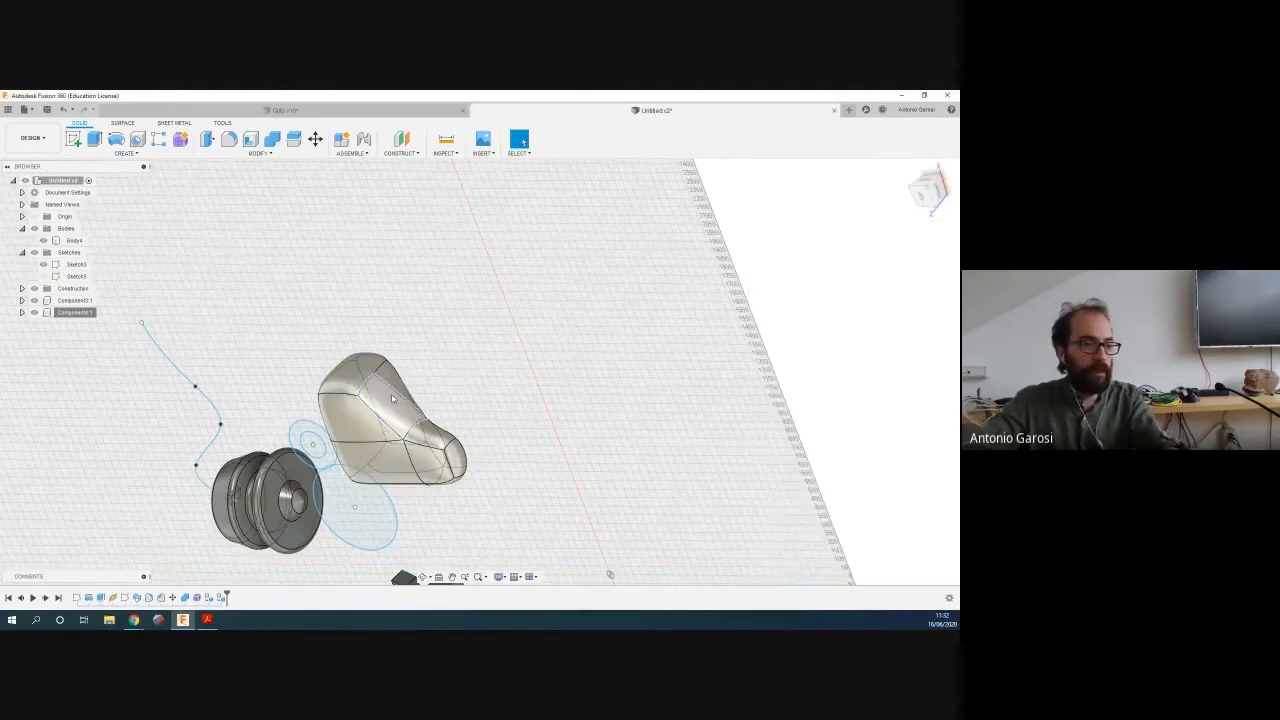
{"action": "left_click", "coordinate": [63, 313]}
{"action": "left_click_drag", "start_coordinate": [262, 280], "coordinate": [520, 510]}
{"action": "left_click", "coordinate": [485, 430]}
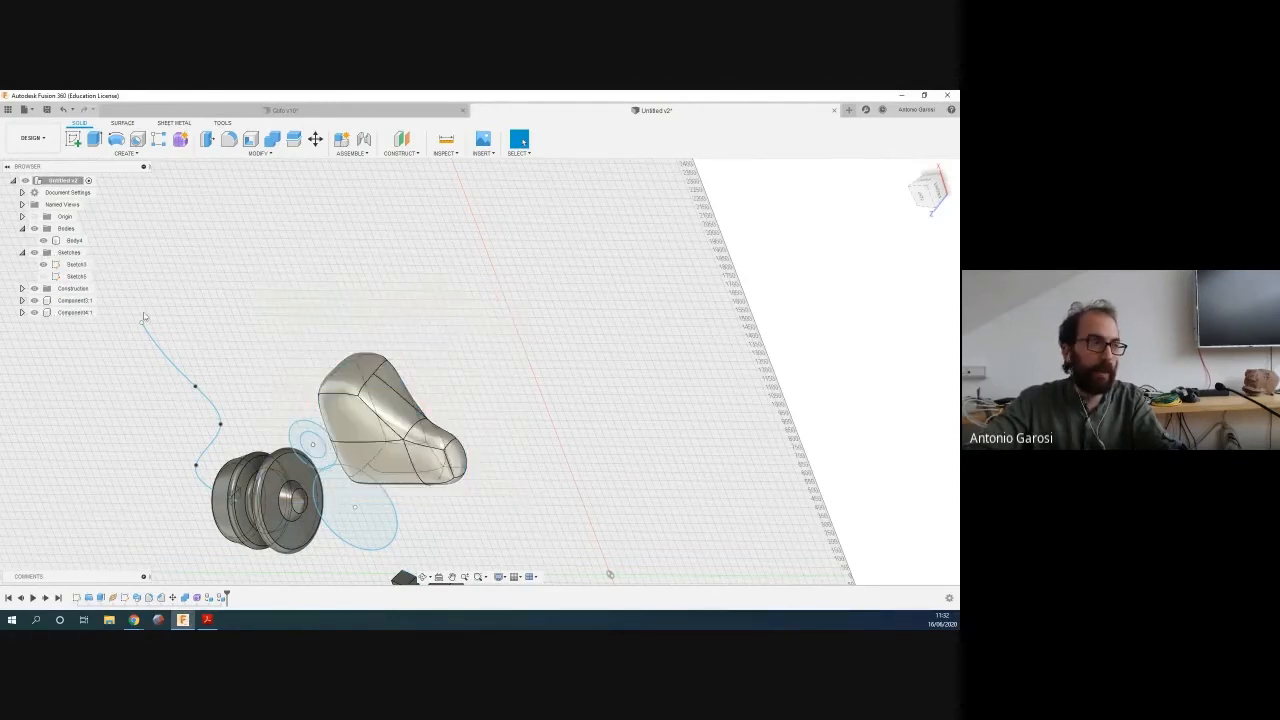
{"action": "right_click", "coordinate": [65, 312]}
{"action": "left_click", "coordinate": [396, 393]}
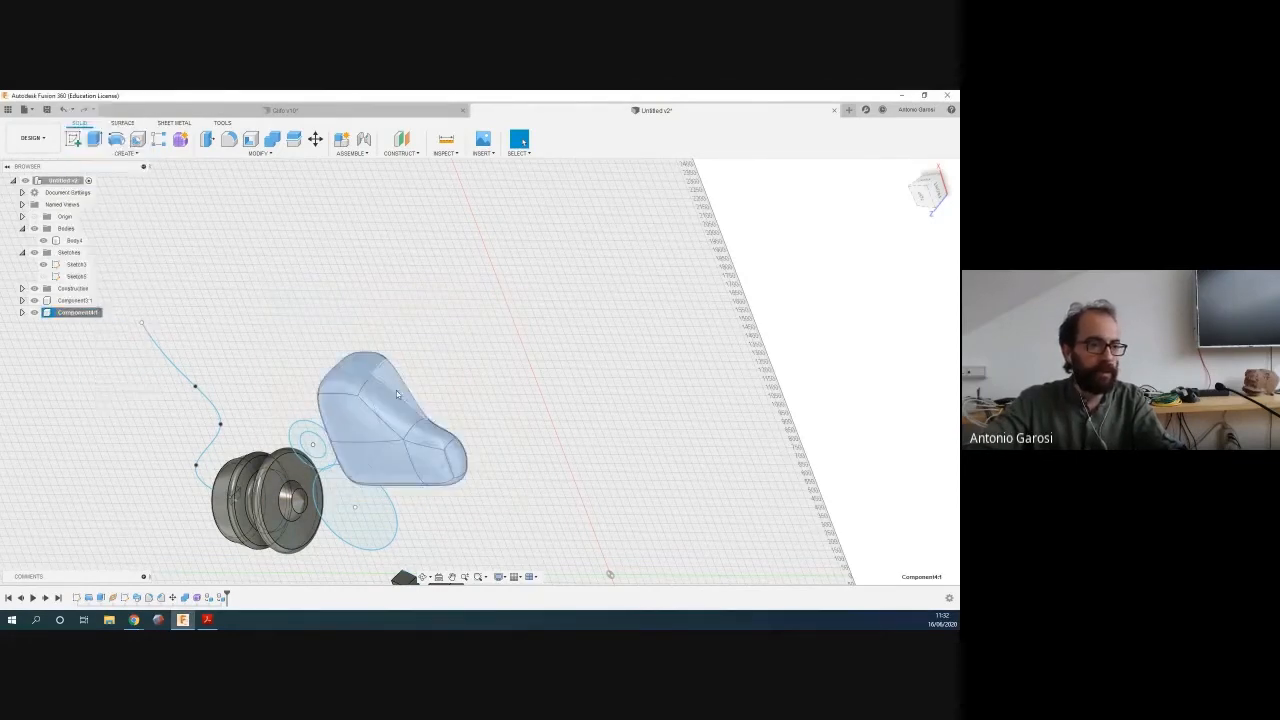
{"action": "left_click", "coordinate": [389, 409]}
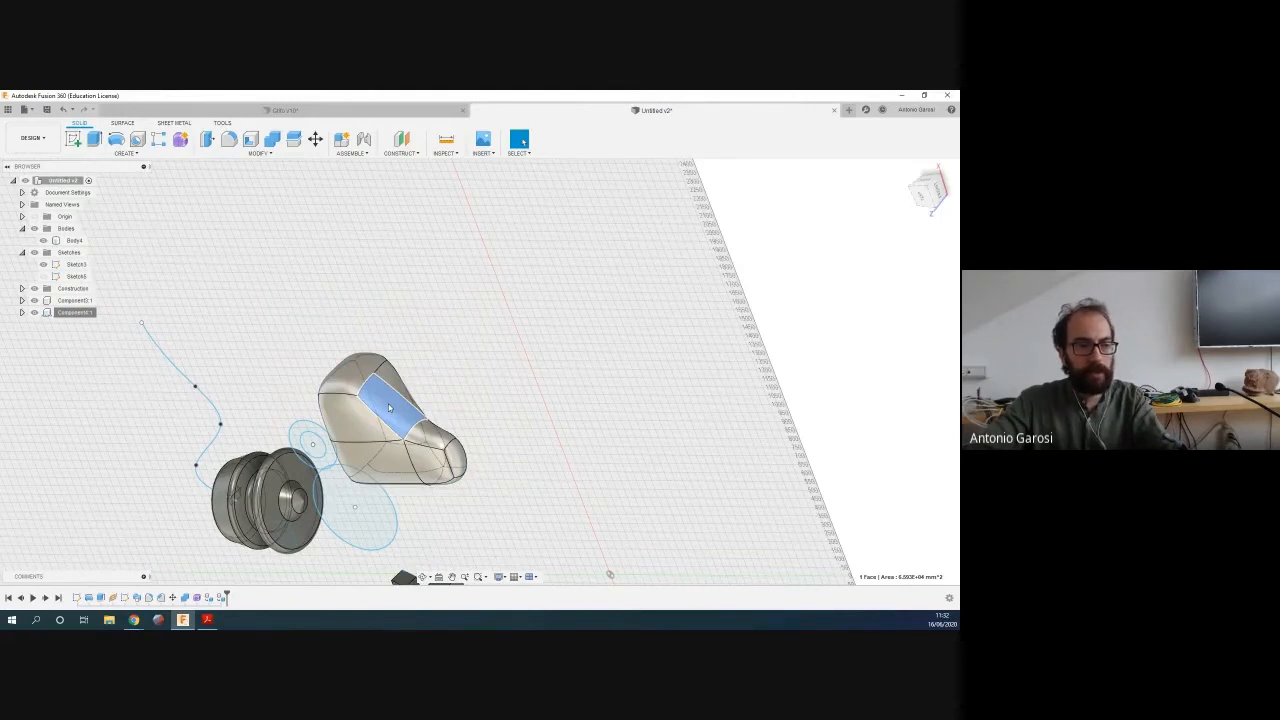
{"action": "left_click", "coordinate": [344, 264]}
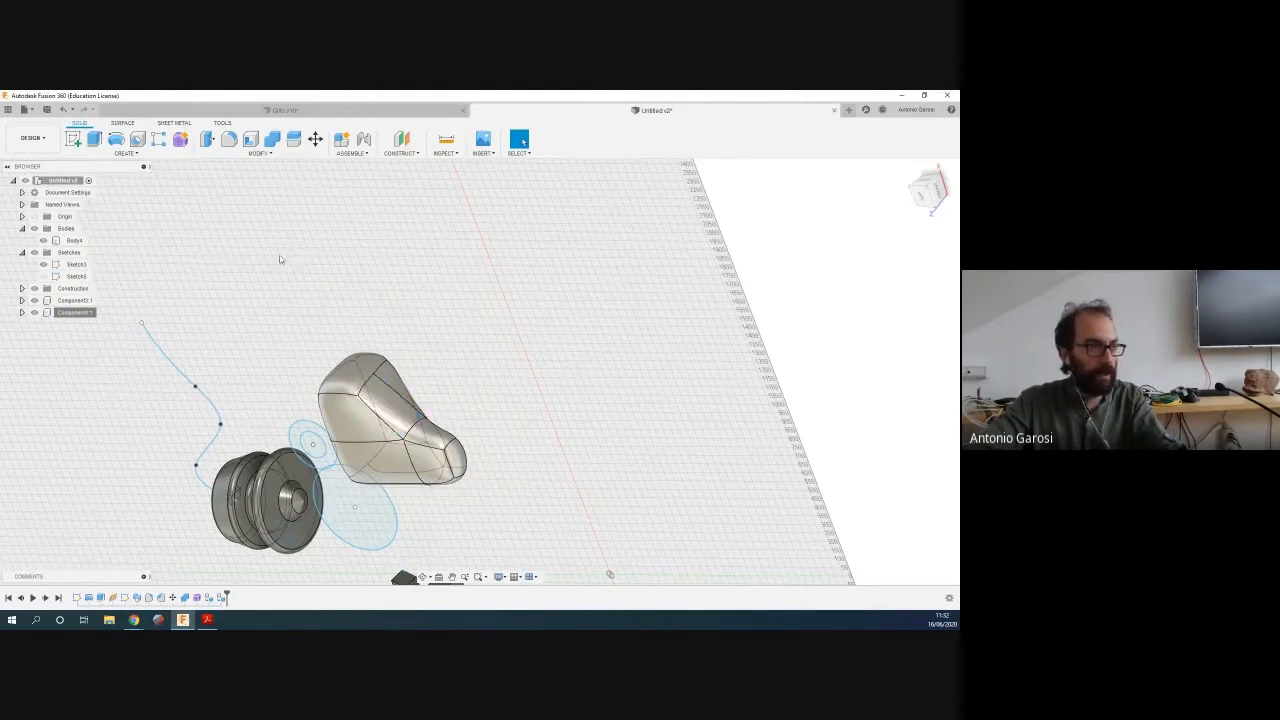
Search the appearances for "pow", download Powder Coat - Rough (Black) and apply it to the whole sculpted component
{"action": "left_click", "coordinate": [80, 313]}
{"action": "right_click", "coordinate": [80, 313]}
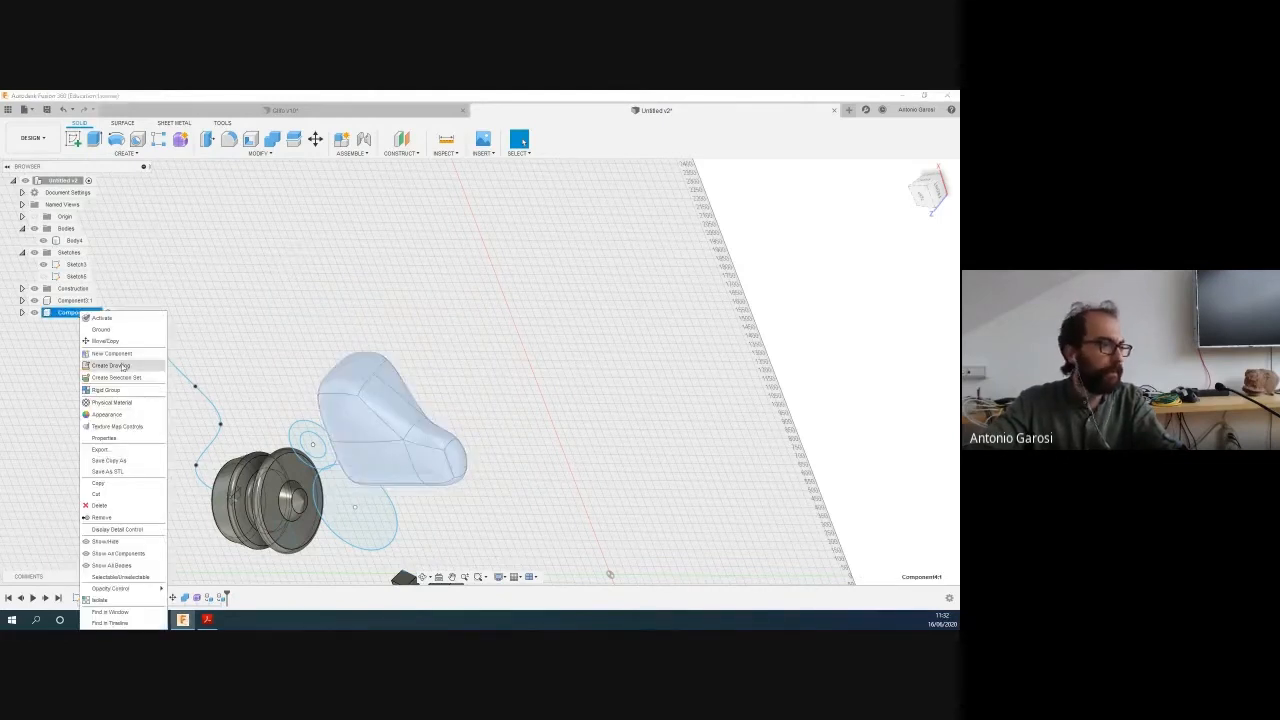
{"action": "left_click", "coordinate": [145, 411]}
{"action": "left_click_drag", "start_coordinate": [832, 230], "coordinate": [774, 191]}
{"action": "left_click", "coordinate": [725, 344]}
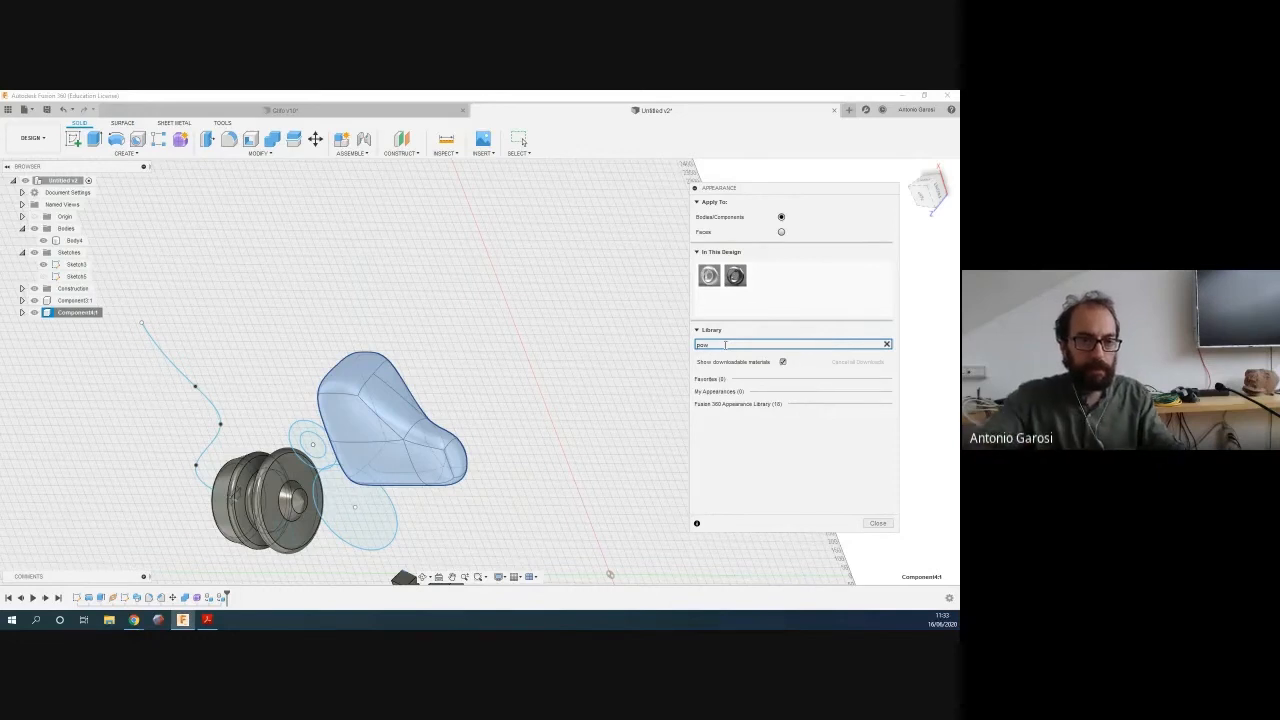
{"action": "left_click", "coordinate": [730, 403]}
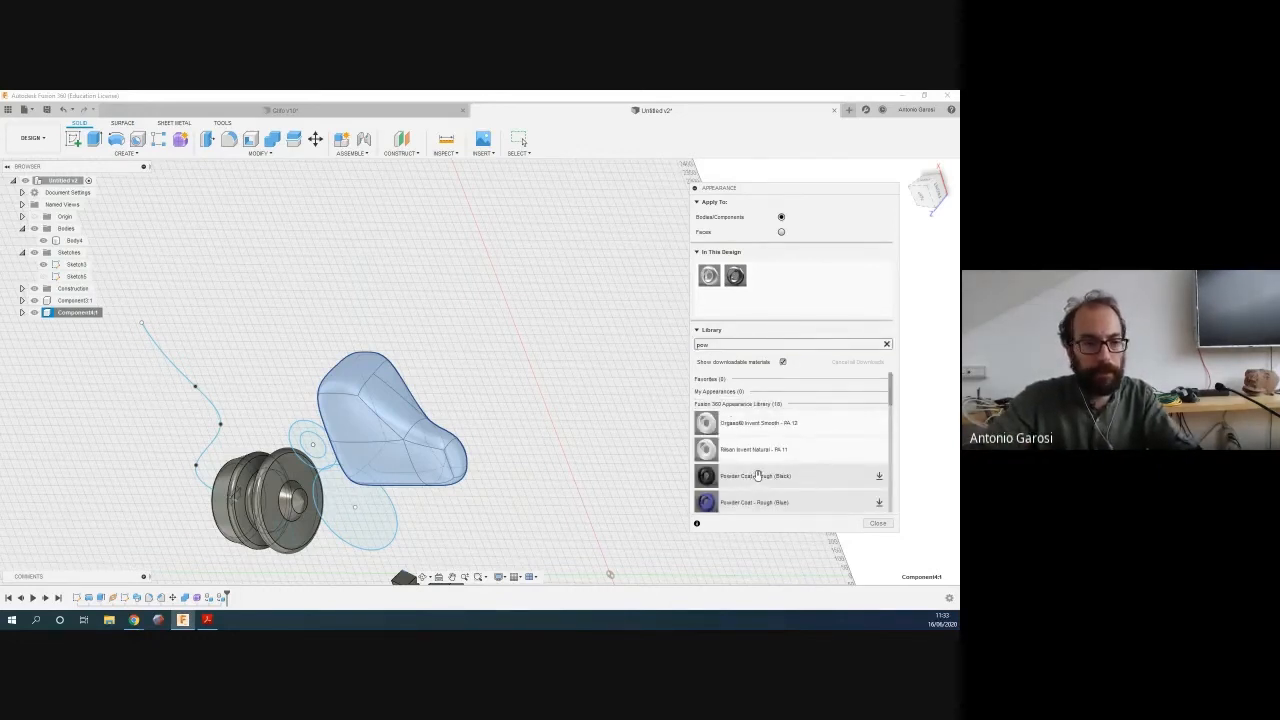
{"action": "left_click_drag", "start_coordinate": [754, 477], "coordinate": [778, 270]}
{"action": "left_click_drag", "start_coordinate": [708, 478], "coordinate": [384, 420]}
{"action": "left_click", "coordinate": [879, 476]}
{"action": "left_click_drag", "start_coordinate": [731, 486], "coordinate": [414, 442]}
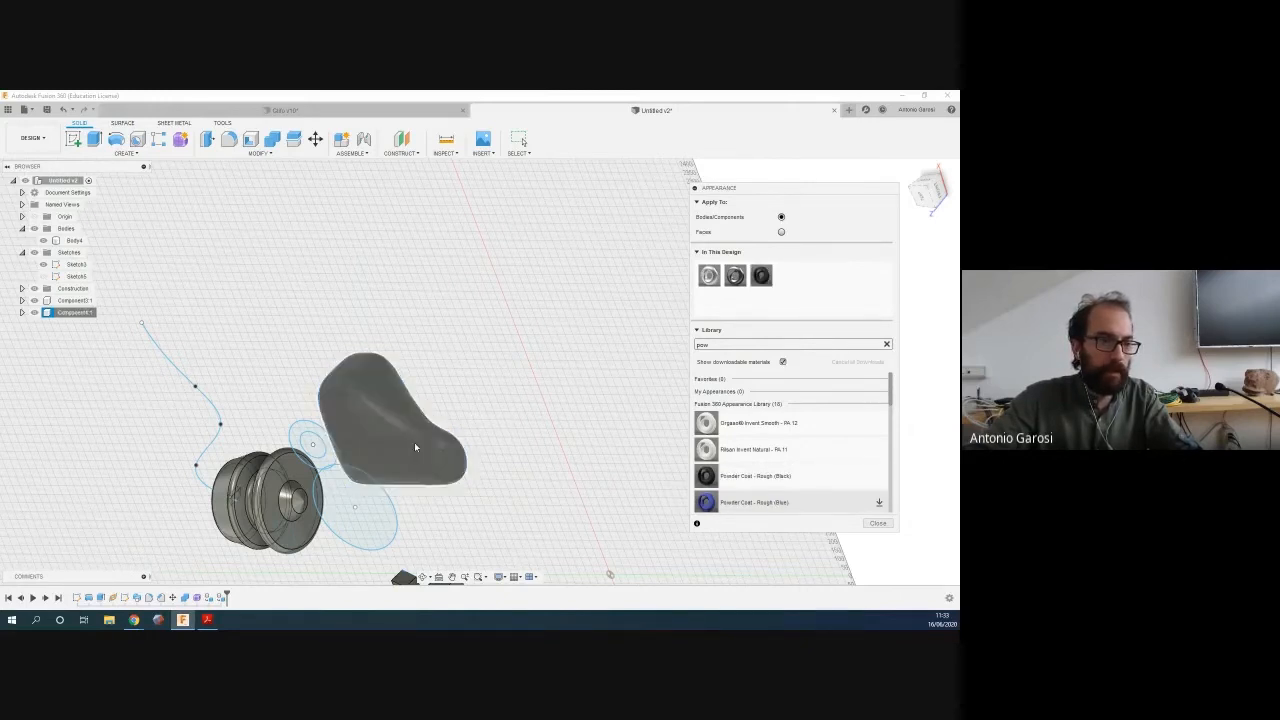
{"action": "left_click", "coordinate": [878, 524]}
Examine the black powder coat on the sculpted component from another angle and close the appearance settings
{"action": "scroll", "coordinate": [370, 425], "scroll_direction": "up", "scroll_amount": 3}
{"action": "middle_click_drag", "start_coordinate": [499, 326], "coordinate": [760, 246], "text": "shift"}
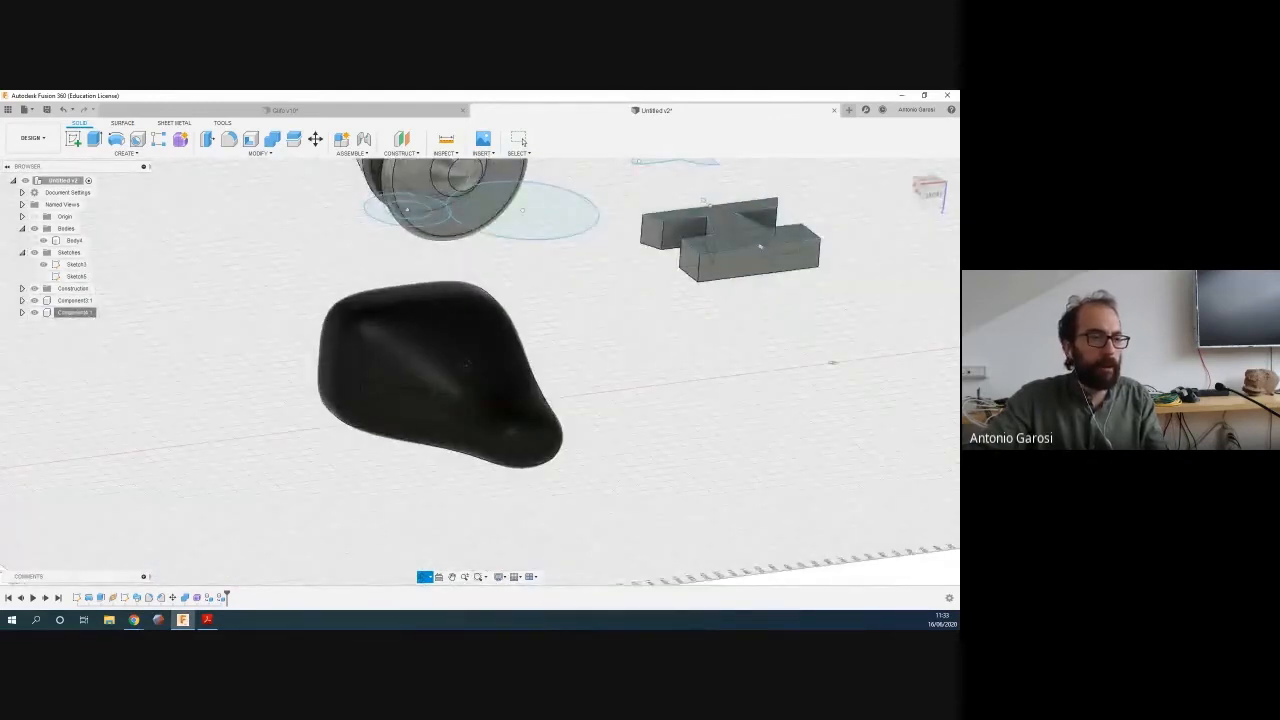
{"action": "key", "text": "Escape"}
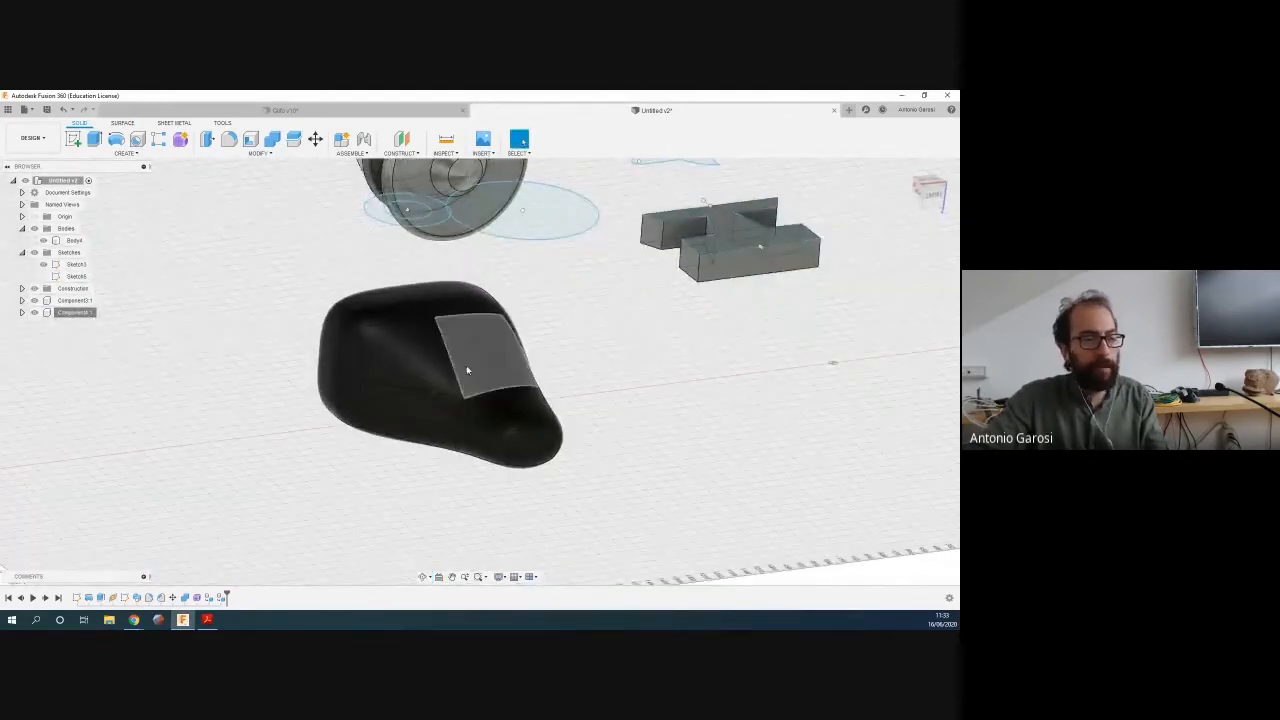
Edit the Powder Coat - Rough (Black) appearance on the sculpted component, changing its colour to deep blue
{"action": "left_click", "coordinate": [63, 313]}
{"action": "right_click", "coordinate": [63, 313]}
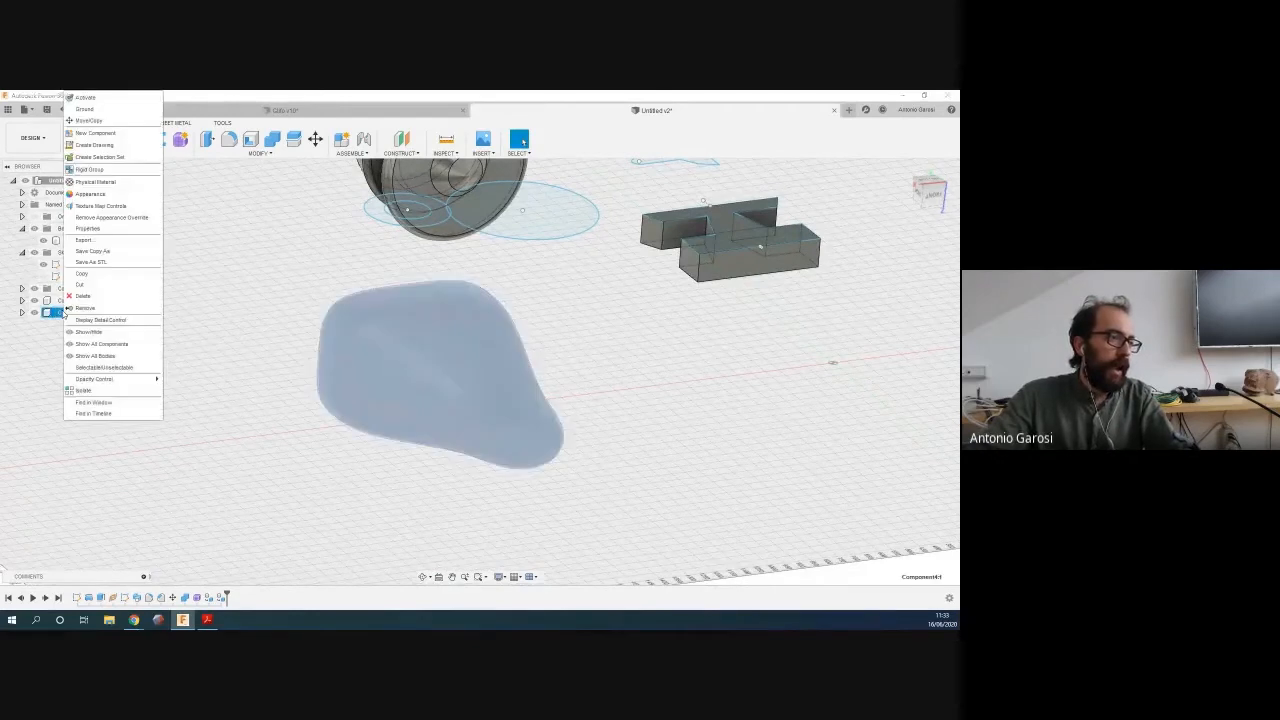
{"action": "left_click", "coordinate": [88, 193]}
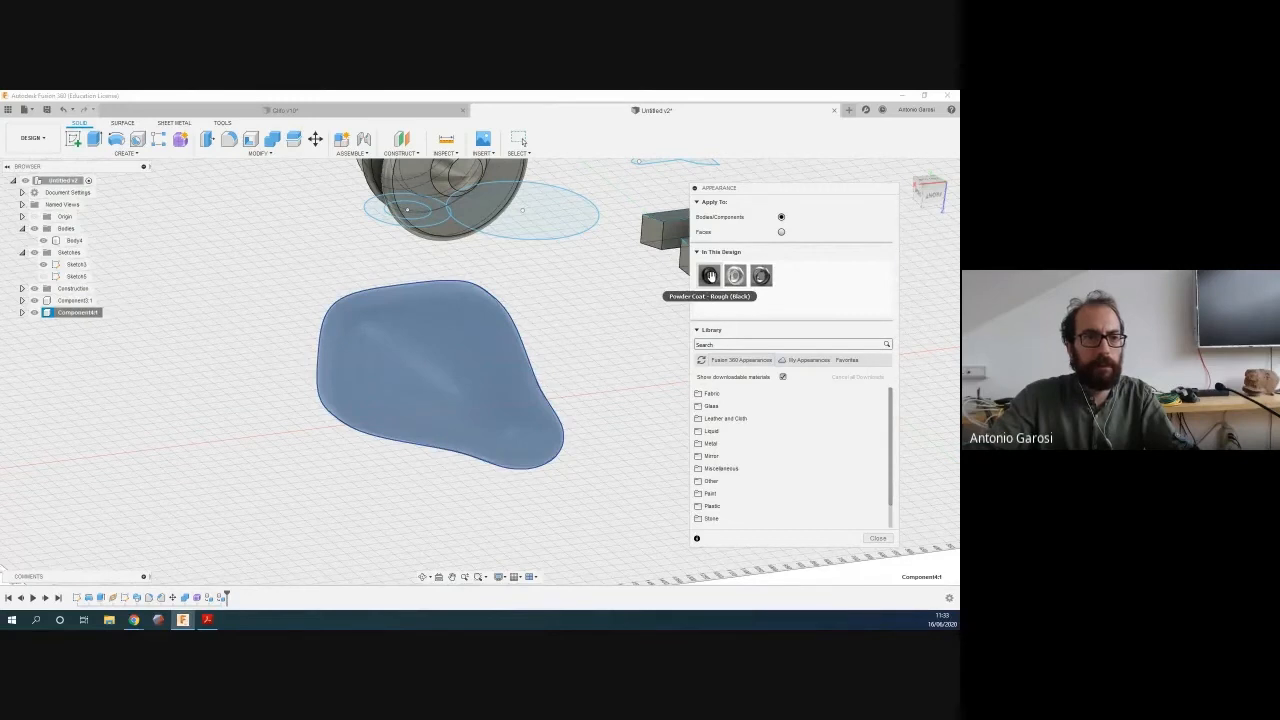
{"action": "double_click", "coordinate": [709, 276]}
{"action": "left_click_drag", "start_coordinate": [858, 188], "coordinate": [713, 198]}
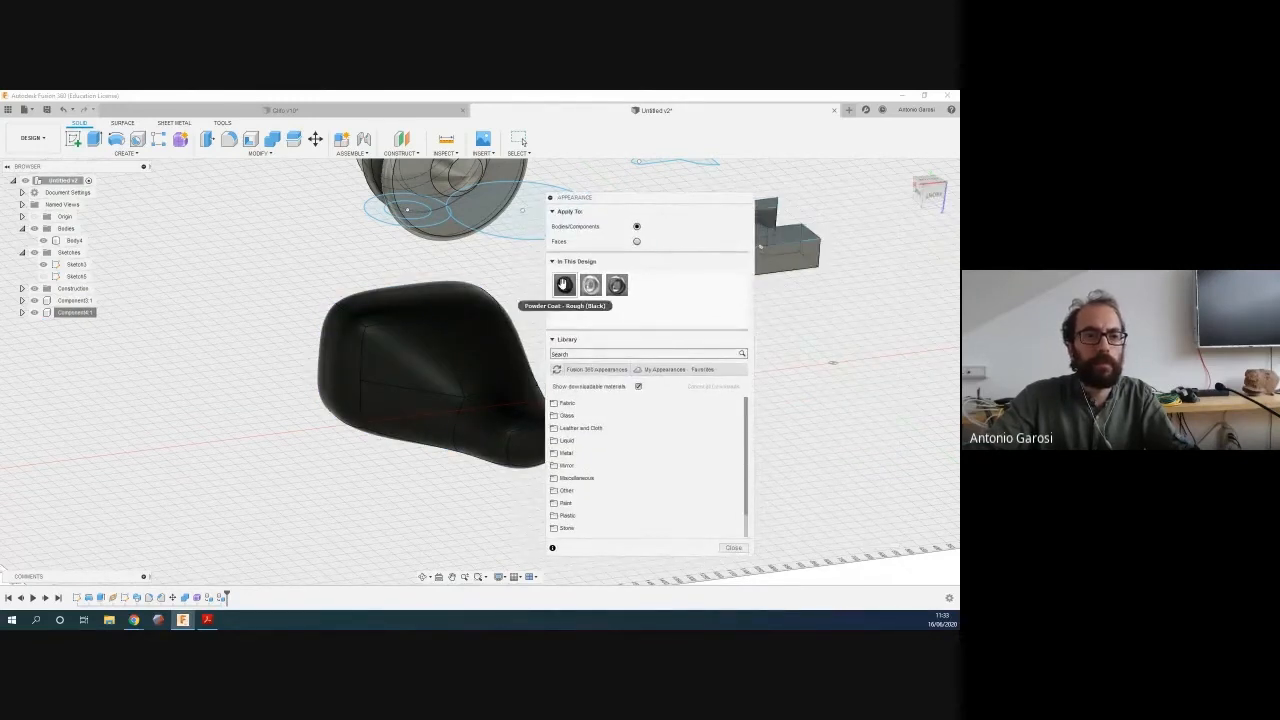
{"action": "double_click", "coordinate": [564, 286]}
{"action": "left_click", "coordinate": [814, 253]}
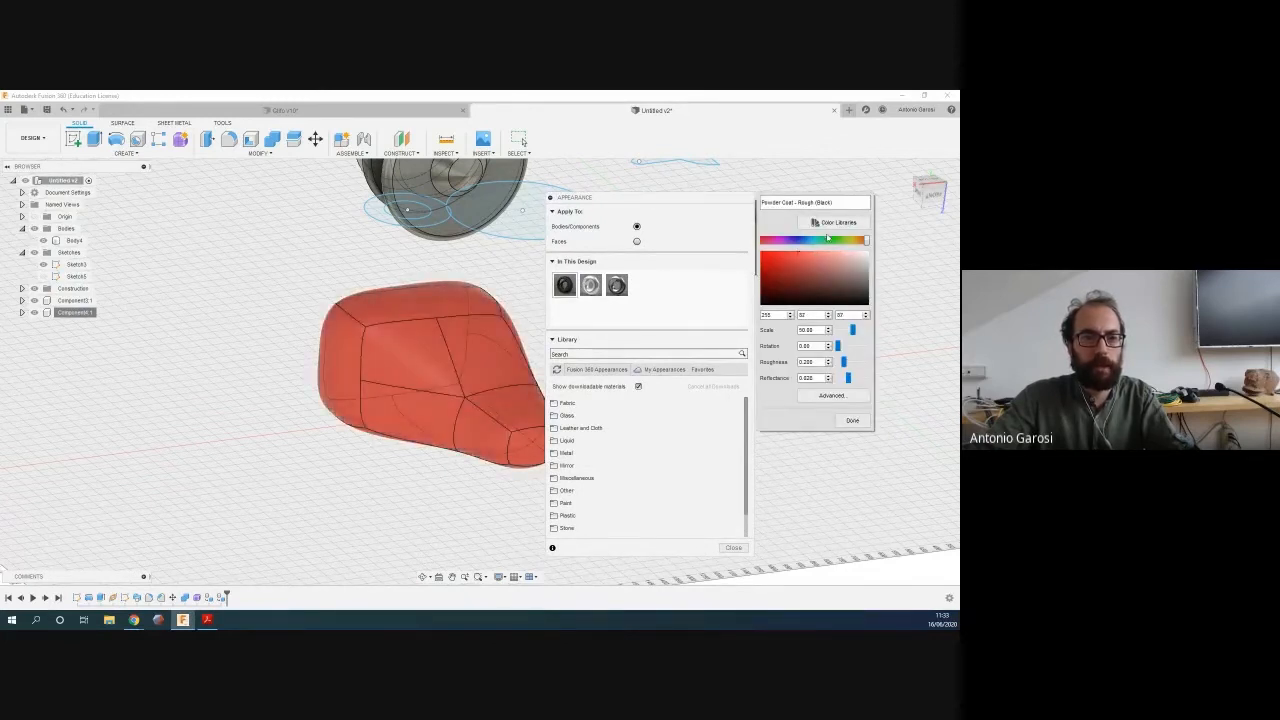
{"action": "left_click", "coordinate": [827, 240]}
{"action": "left_click", "coordinate": [792, 262]}
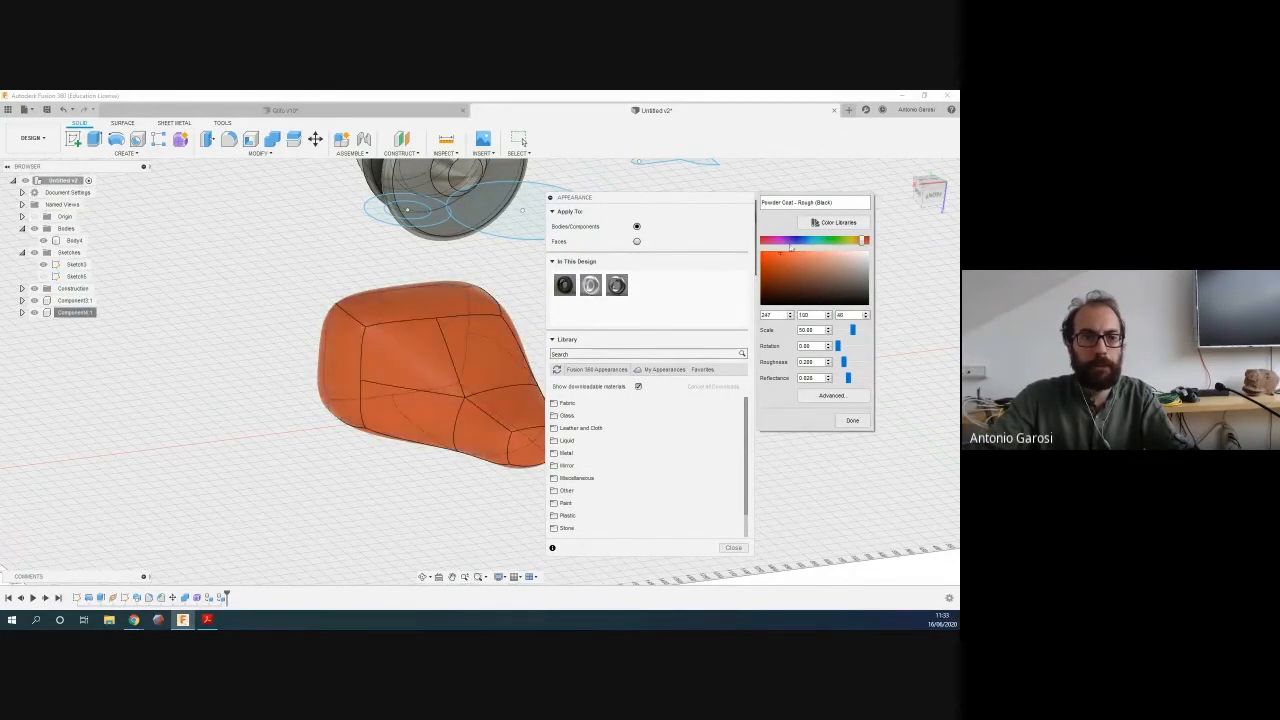
{"action": "left_click", "coordinate": [798, 241]}
{"action": "left_click", "coordinate": [799, 241]}
{"action": "left_click_drag", "start_coordinate": [855, 242], "coordinate": [801, 239]}
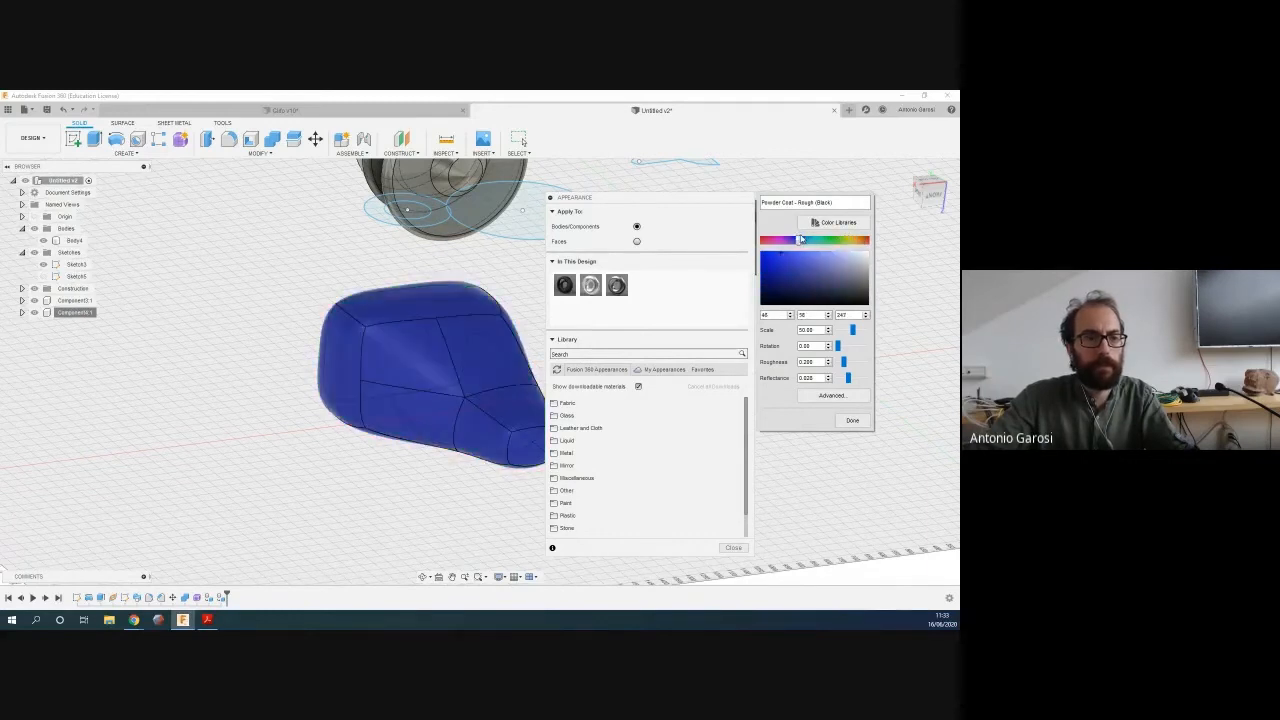
{"action": "left_click", "coordinate": [852, 420]}
{"action": "left_click", "coordinate": [734, 548]}
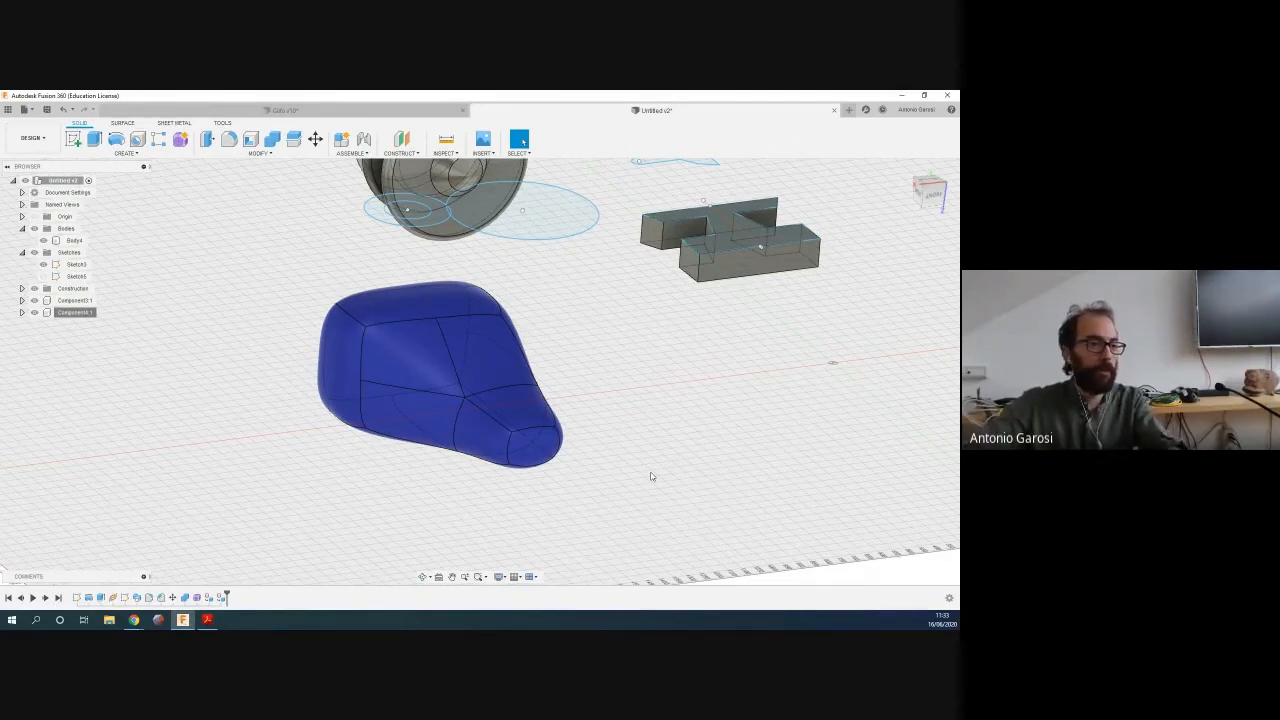
{"action": "scroll", "coordinate": [495, 412], "scroll_direction": "up", "scroll_amount": 2}
{"action": "scroll", "coordinate": [491, 411], "scroll_direction": "down", "scroll_amount": 3}
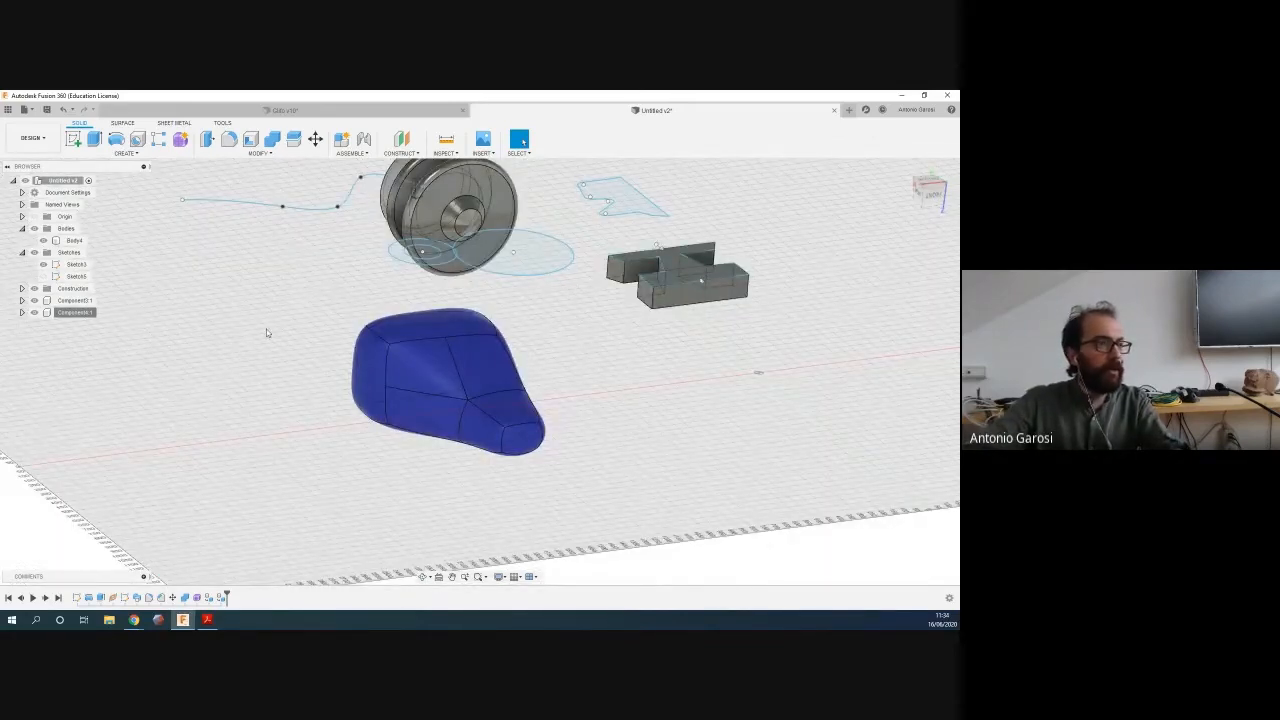
{"action": "left_click", "coordinate": [32, 137]}
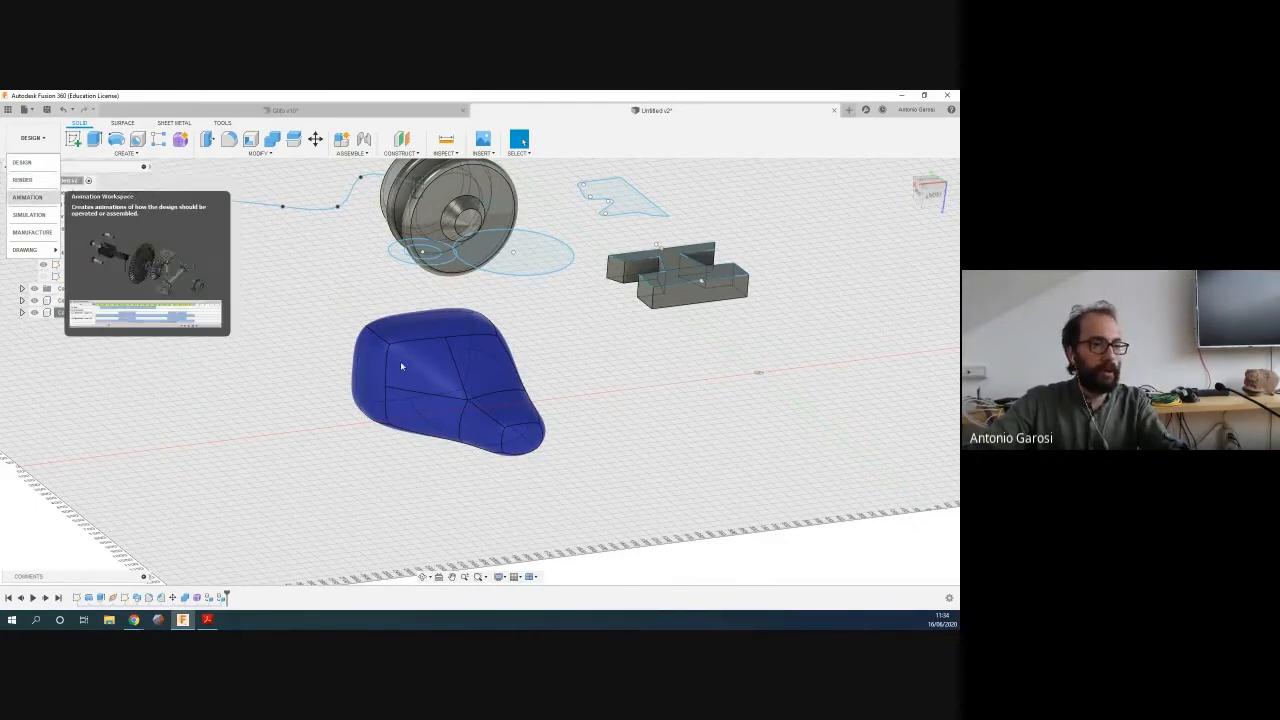
{"action": "left_click", "coordinate": [330, 245]}
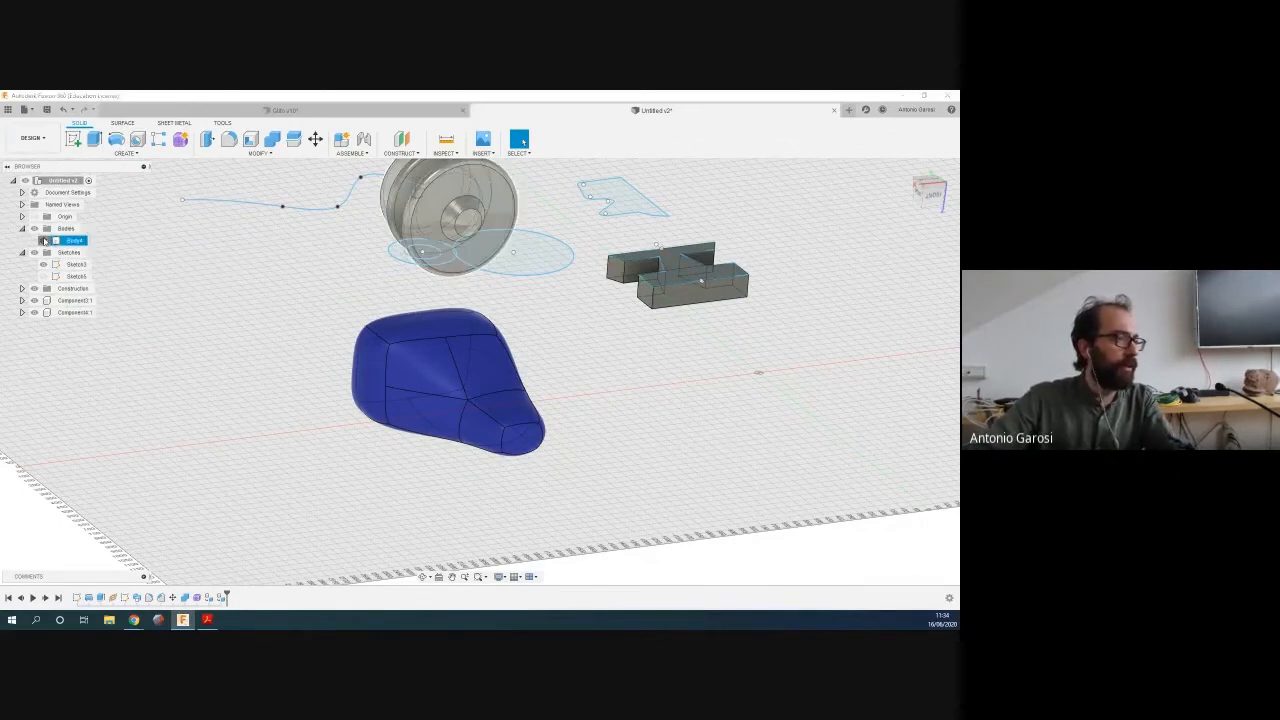
Hide the grooved round body, the sketch with the circles and spline, and the H-shaped component
{"action": "left_click", "coordinate": [44, 241]}
{"action": "left_click", "coordinate": [43, 264]}
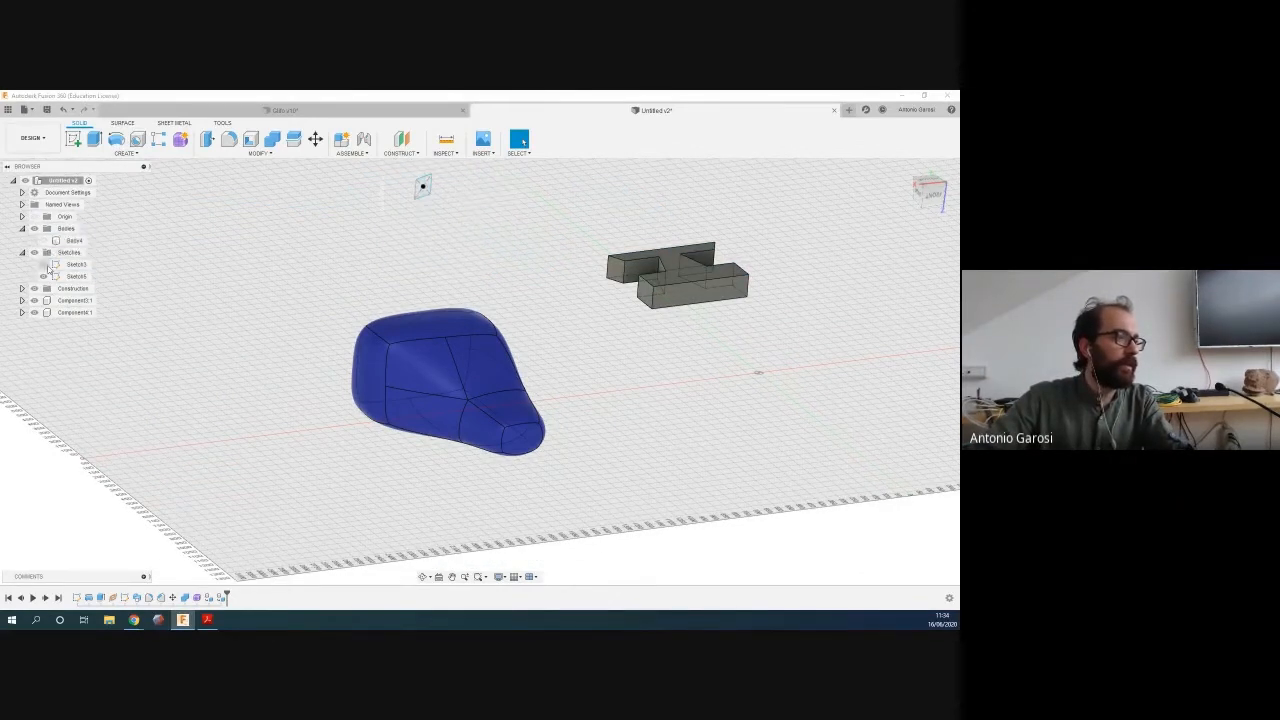
{"action": "left_click", "coordinate": [34, 300]}
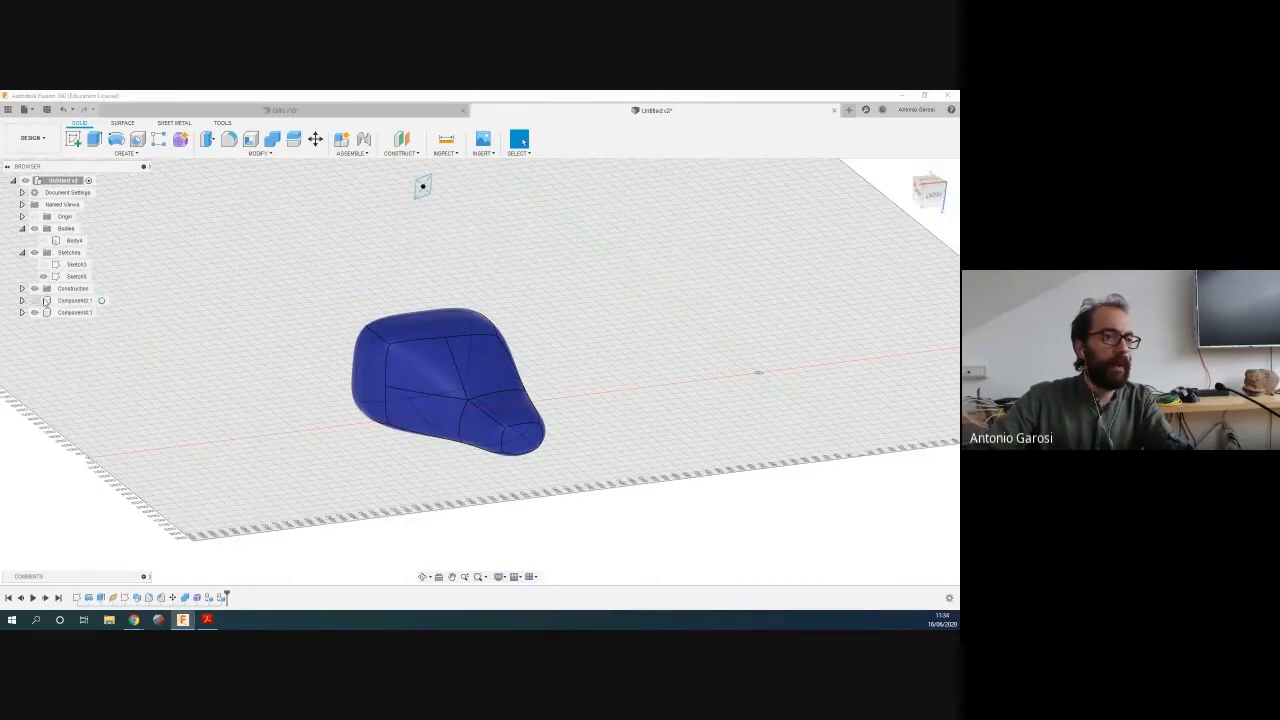
Switch from the Design to the Render workspace with the blue sculpted component in close view
{"action": "scroll", "coordinate": [405, 336], "scroll_direction": "up", "scroll_amount": 4}
{"action": "middle_click_drag", "start_coordinate": [399, 284], "coordinate": [349, 201]}
{"action": "scroll", "coordinate": [361, 253], "scroll_direction": "down", "scroll_amount": 3}
{"action": "left_click", "coordinate": [35, 138]}
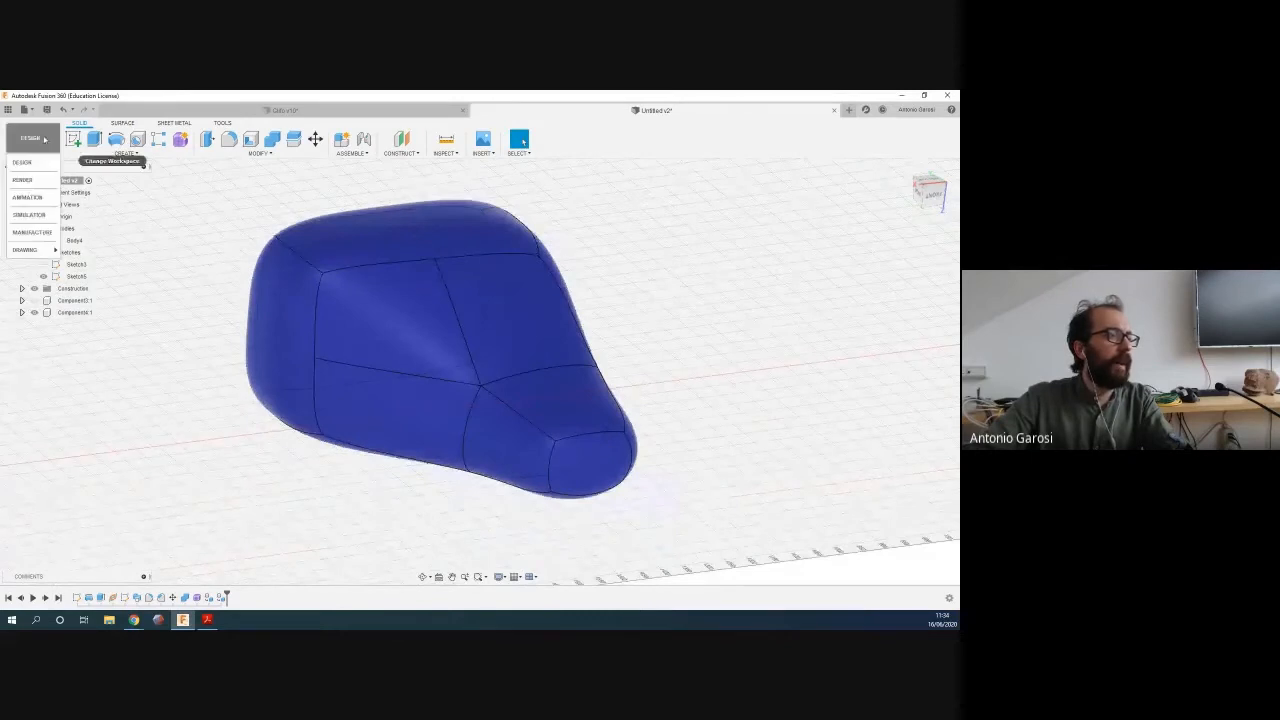
{"action": "left_click", "coordinate": [32, 180]}
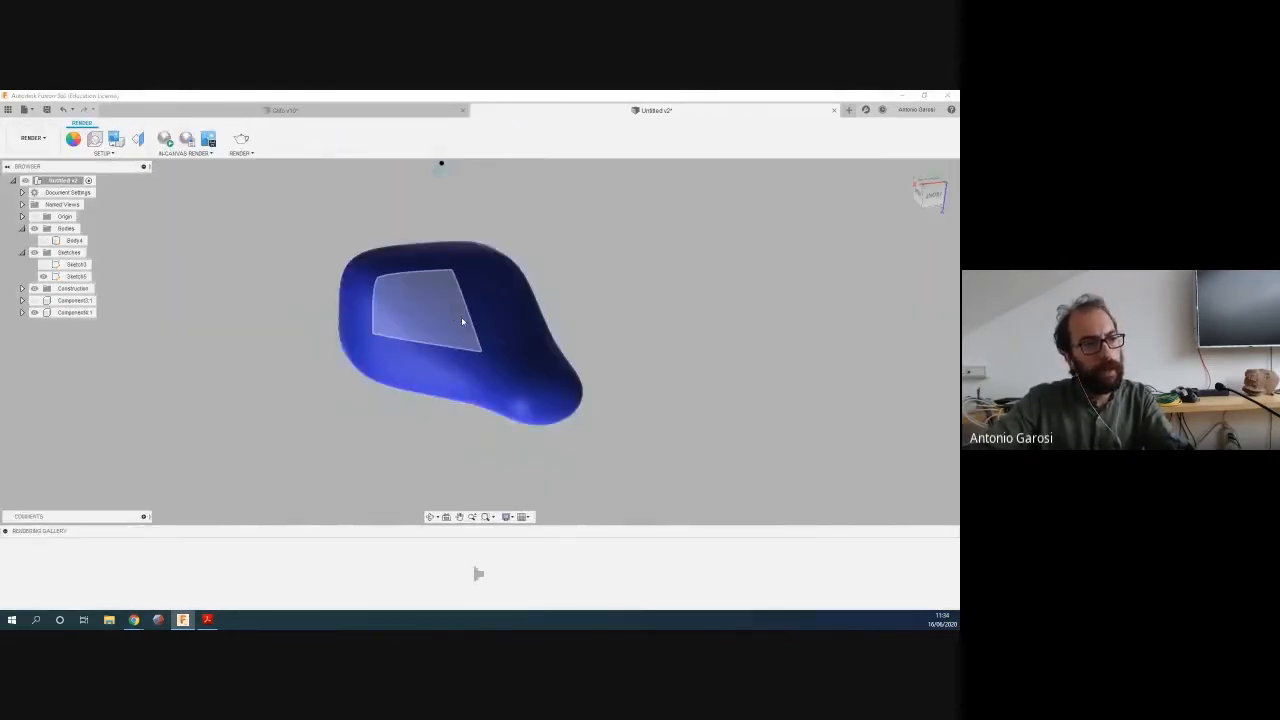
{"action": "scroll", "coordinate": [462, 321], "scroll_direction": "up", "scroll_amount": 2}
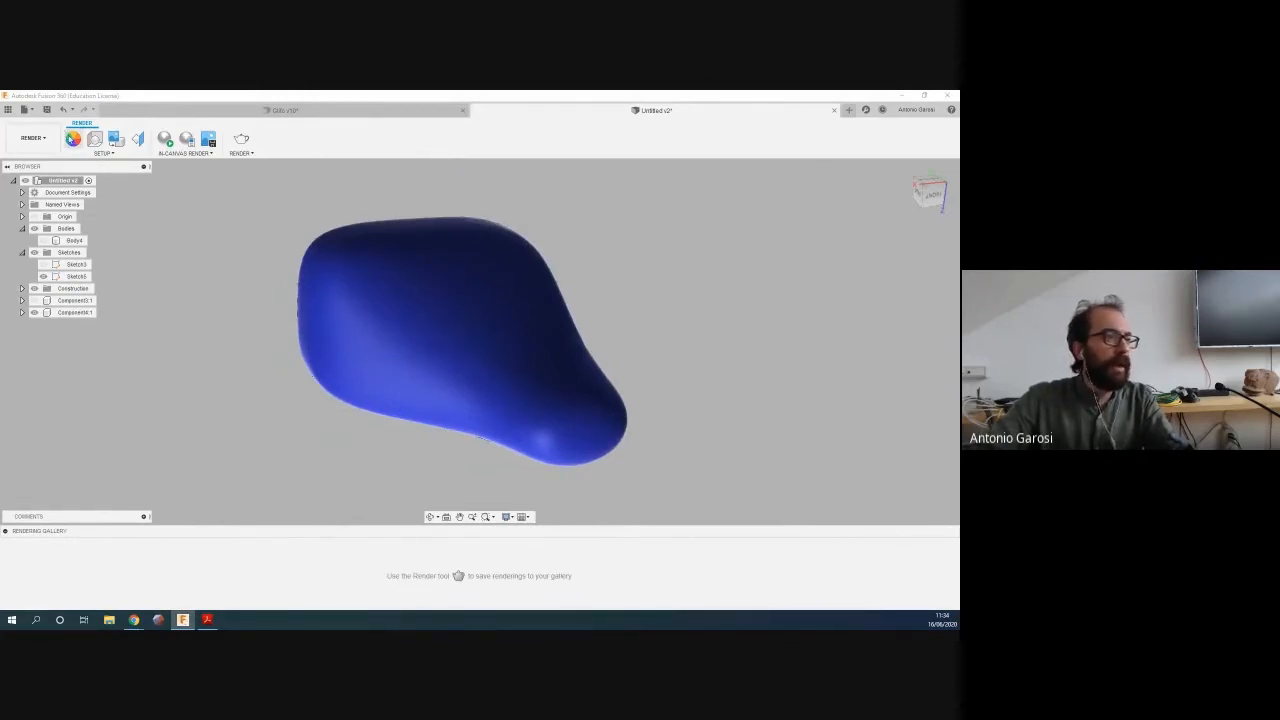
Set the camera to Orthographic in the render scene settings
{"action": "left_click", "coordinate": [93, 140]}
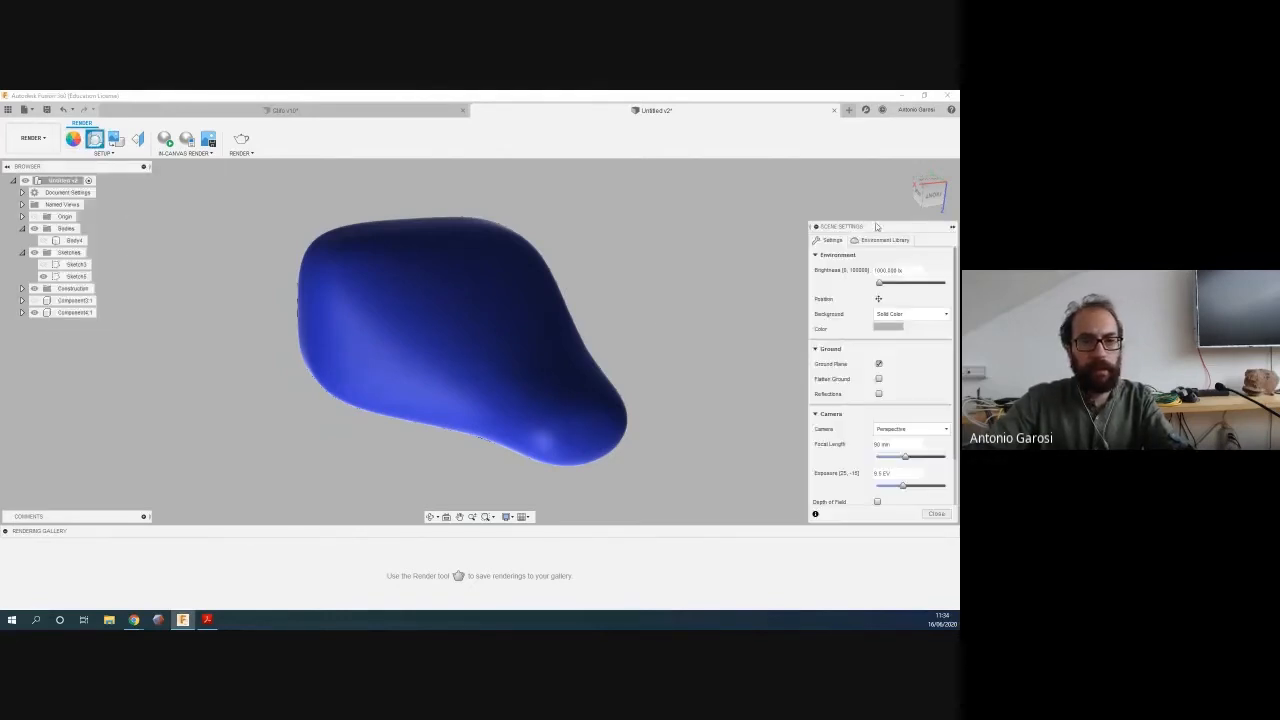
{"action": "left_click_drag", "start_coordinate": [868, 231], "coordinate": [801, 203]}
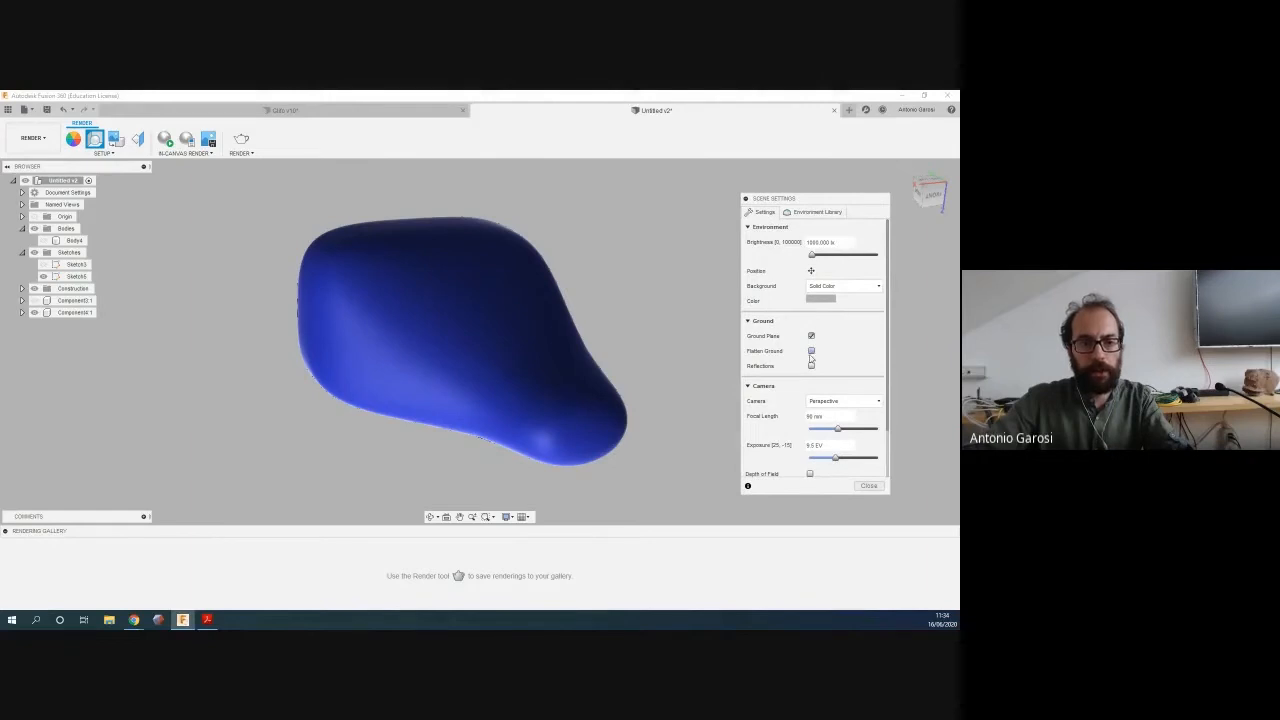
{"action": "left_click", "coordinate": [840, 401]}
{"action": "left_click", "coordinate": [828, 418]}
{"action": "left_click", "coordinate": [835, 401]}
{"action": "left_click", "coordinate": [830, 415]}
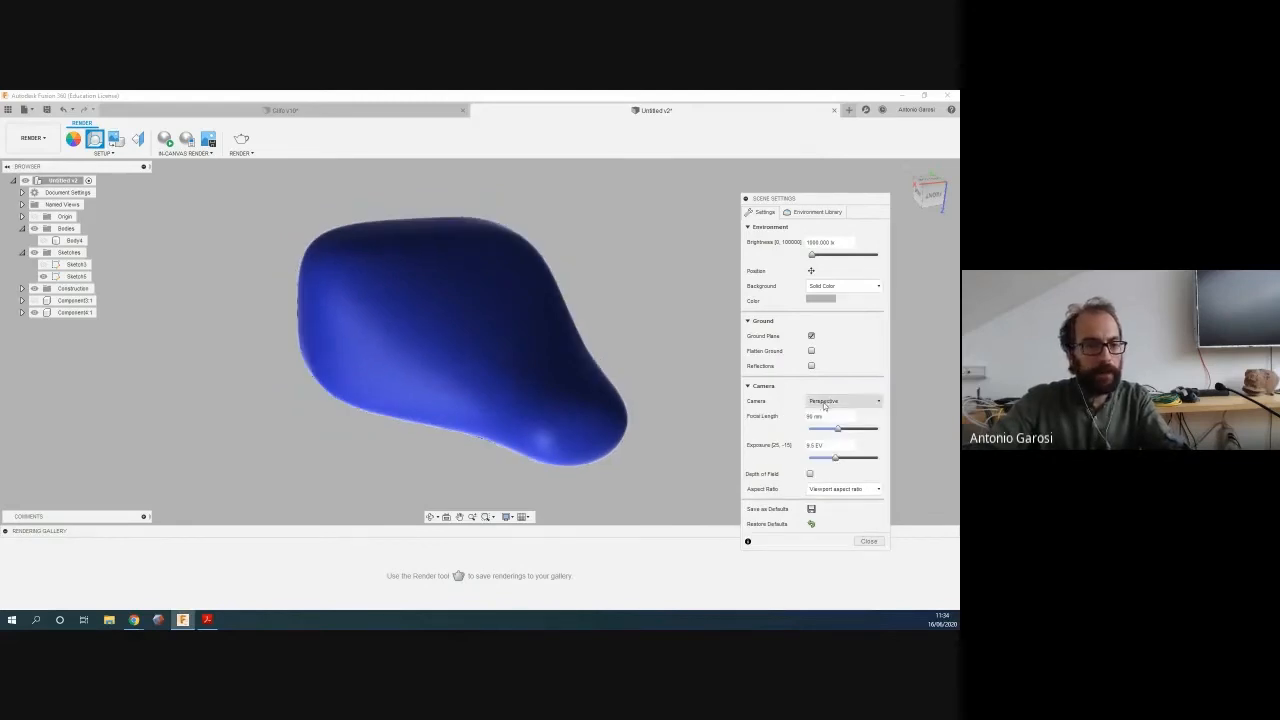
{"action": "left_click", "coordinate": [812, 401]}
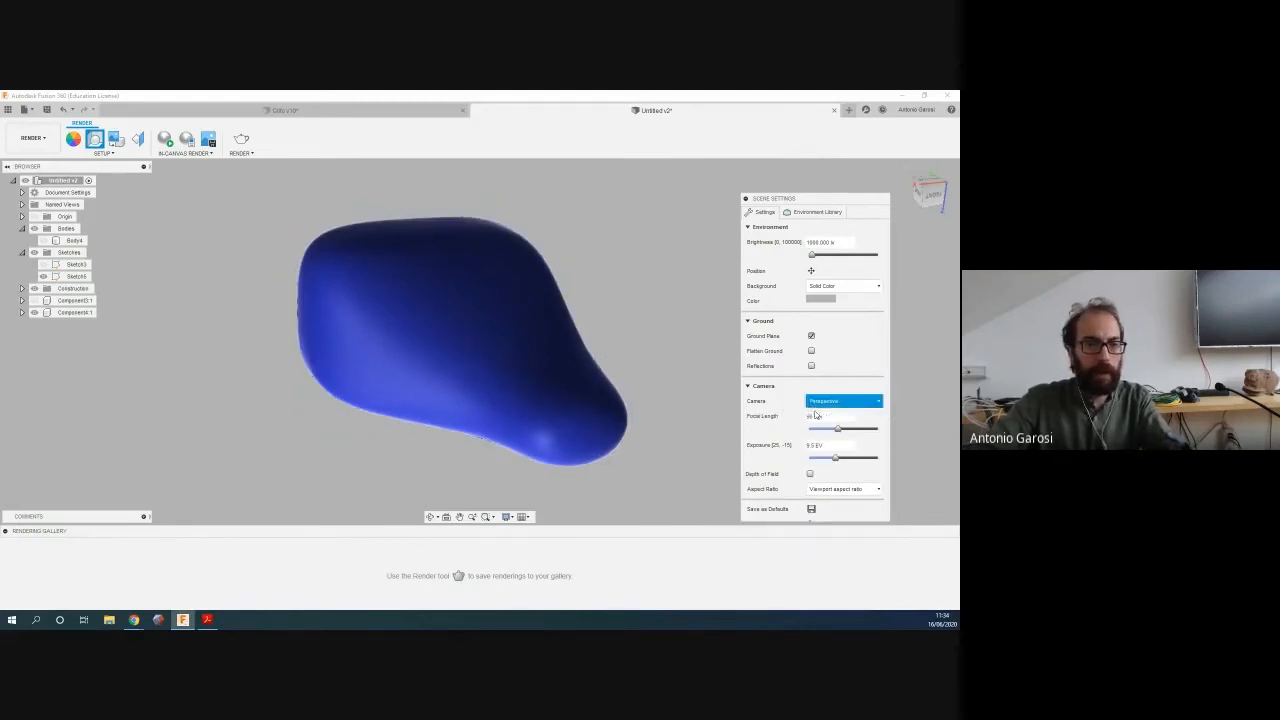
{"action": "left_click", "coordinate": [815, 414]}
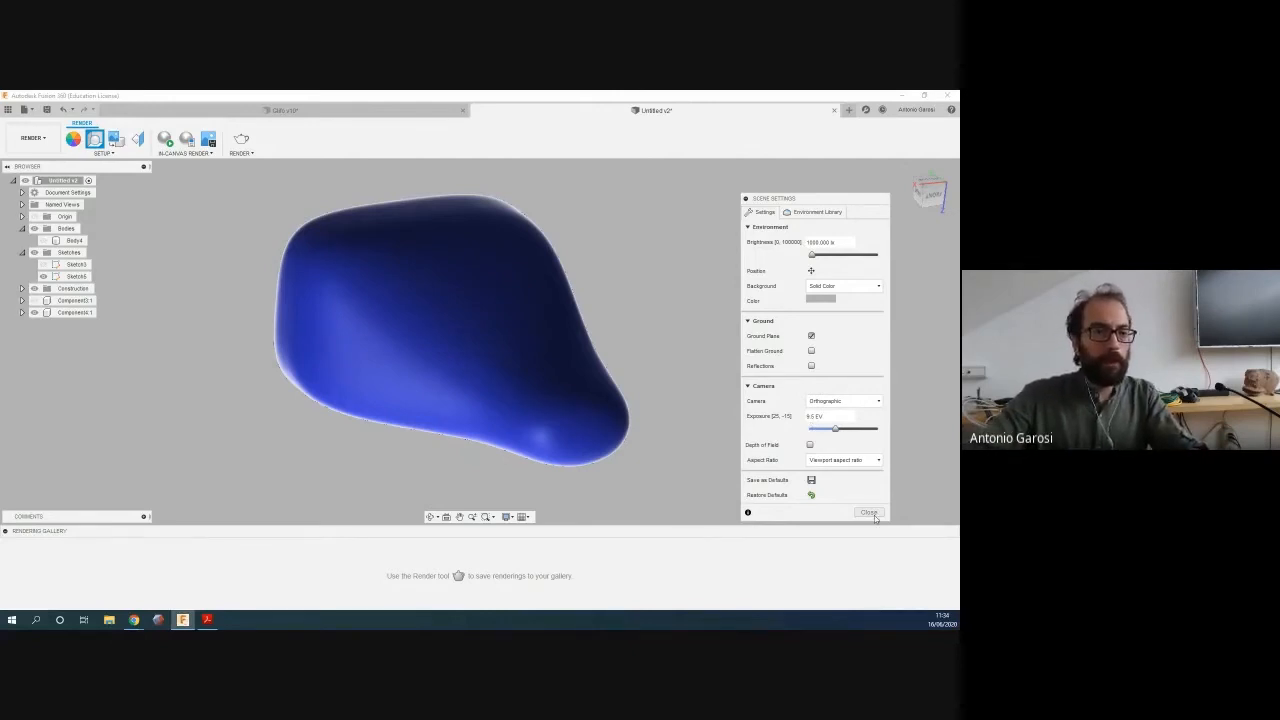
{"action": "left_click", "coordinate": [872, 514]}
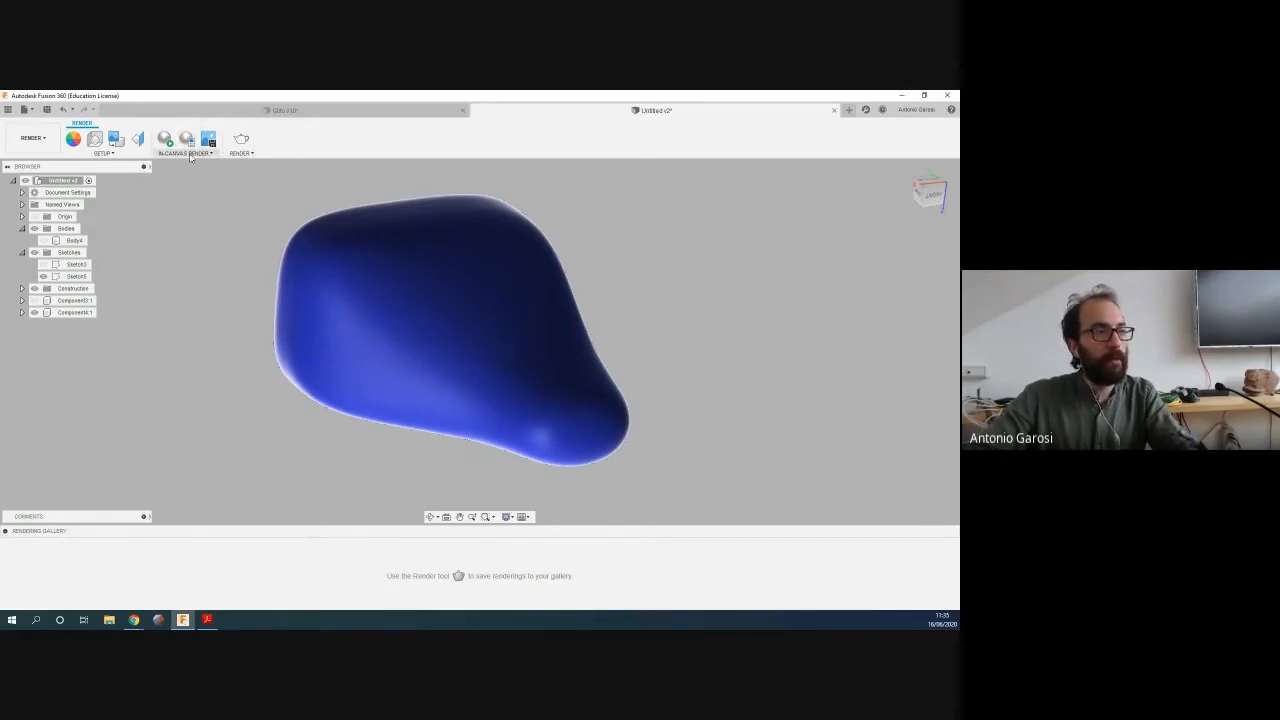
Open the render settings and review the mobile, print, video and custom image size presets
{"action": "left_click", "coordinate": [241, 153]}
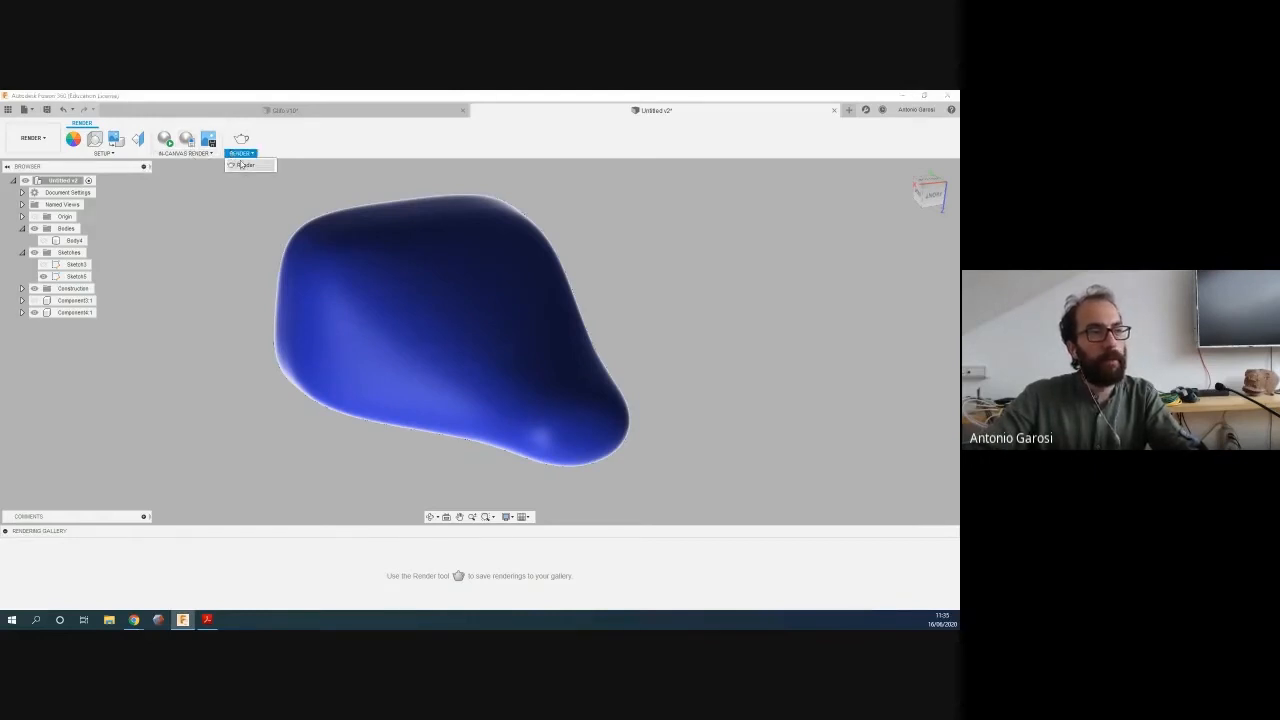
{"action": "left_click", "coordinate": [242, 165]}
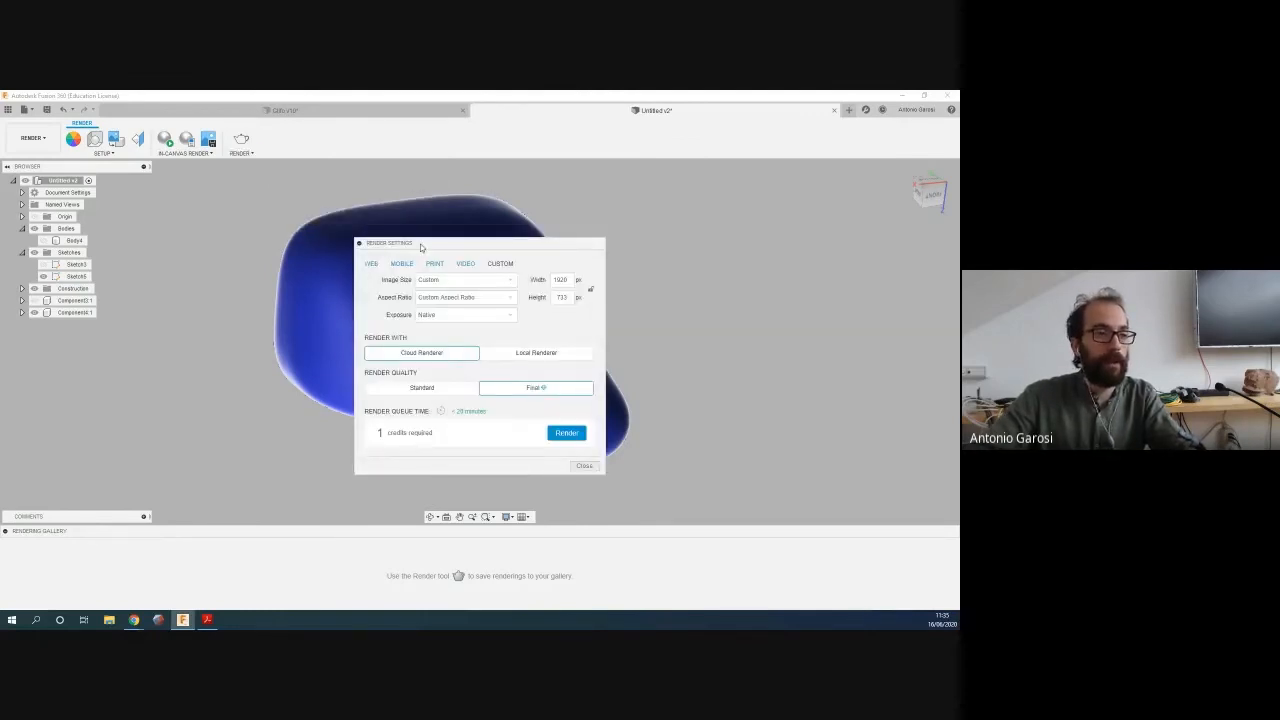
{"action": "left_click_drag", "start_coordinate": [420, 247], "coordinate": [534, 228]}
{"action": "left_click", "coordinate": [511, 246]}
{"action": "left_click", "coordinate": [512, 246]}
{"action": "left_click", "coordinate": [547, 247]}
{"action": "left_click", "coordinate": [580, 246]}
{"action": "left_click", "coordinate": [612, 246]}
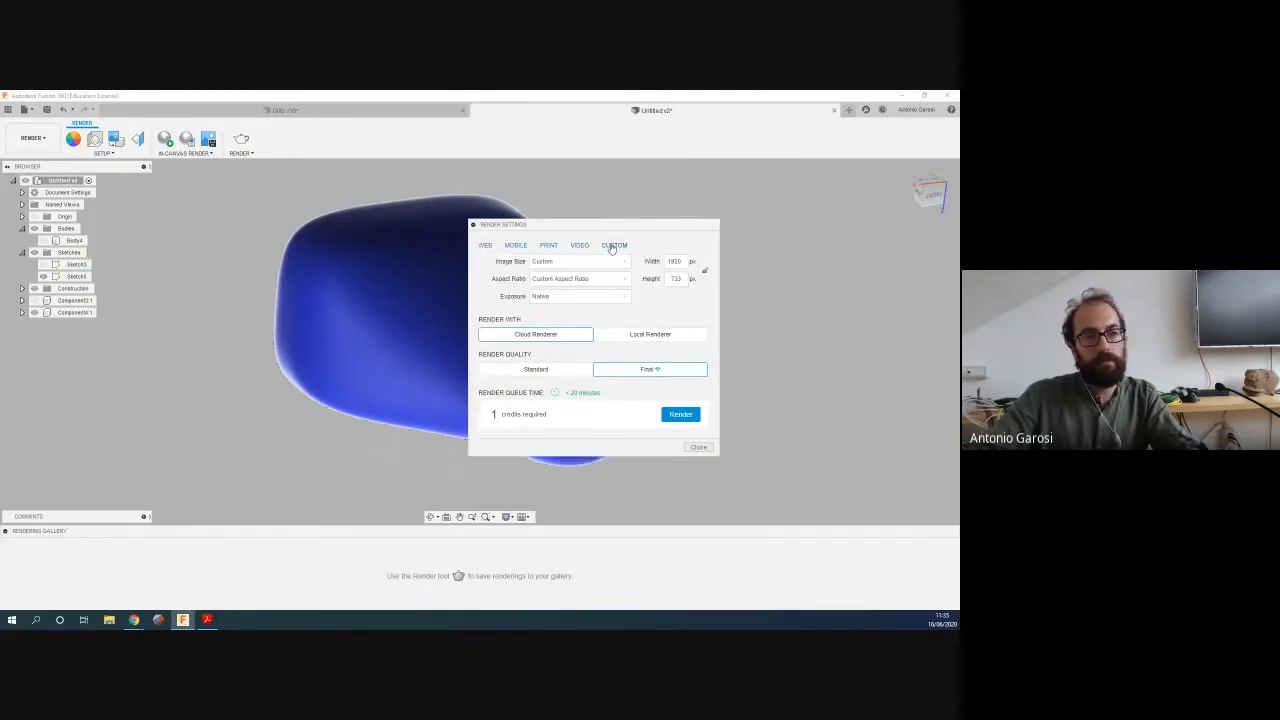
Configure the render for Standard quality, a custom image size and the Local Renderer, and collapse the settings
{"action": "left_click_drag", "start_coordinate": [583, 225], "coordinate": [778, 182]}
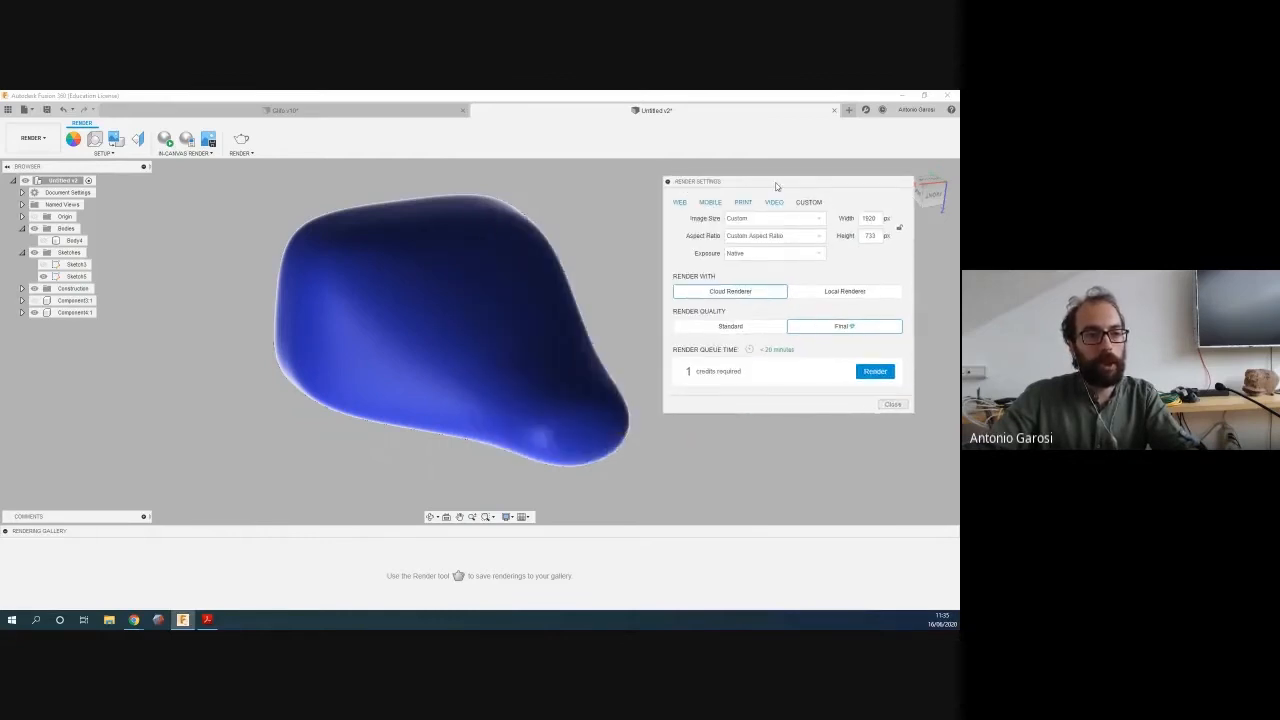
{"action": "left_click", "coordinate": [771, 333]}
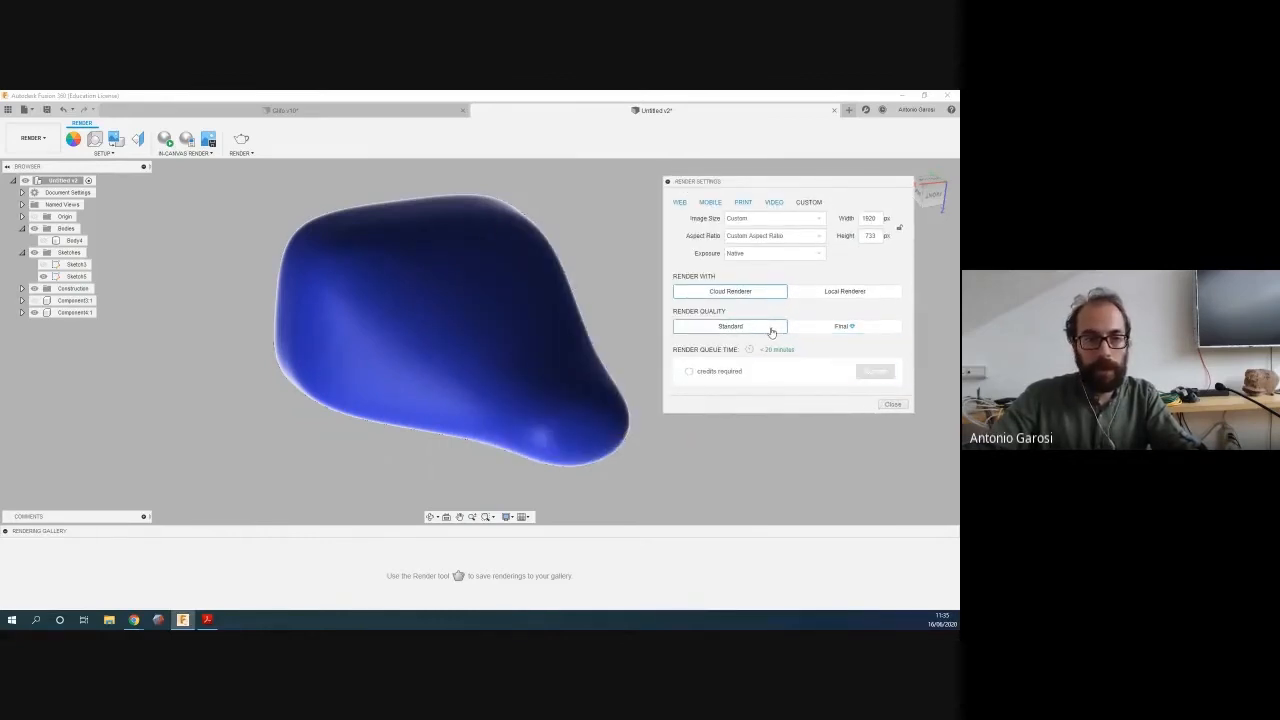
{"action": "left_click", "coordinate": [775, 204]}
{"action": "left_click", "coordinate": [680, 203]}
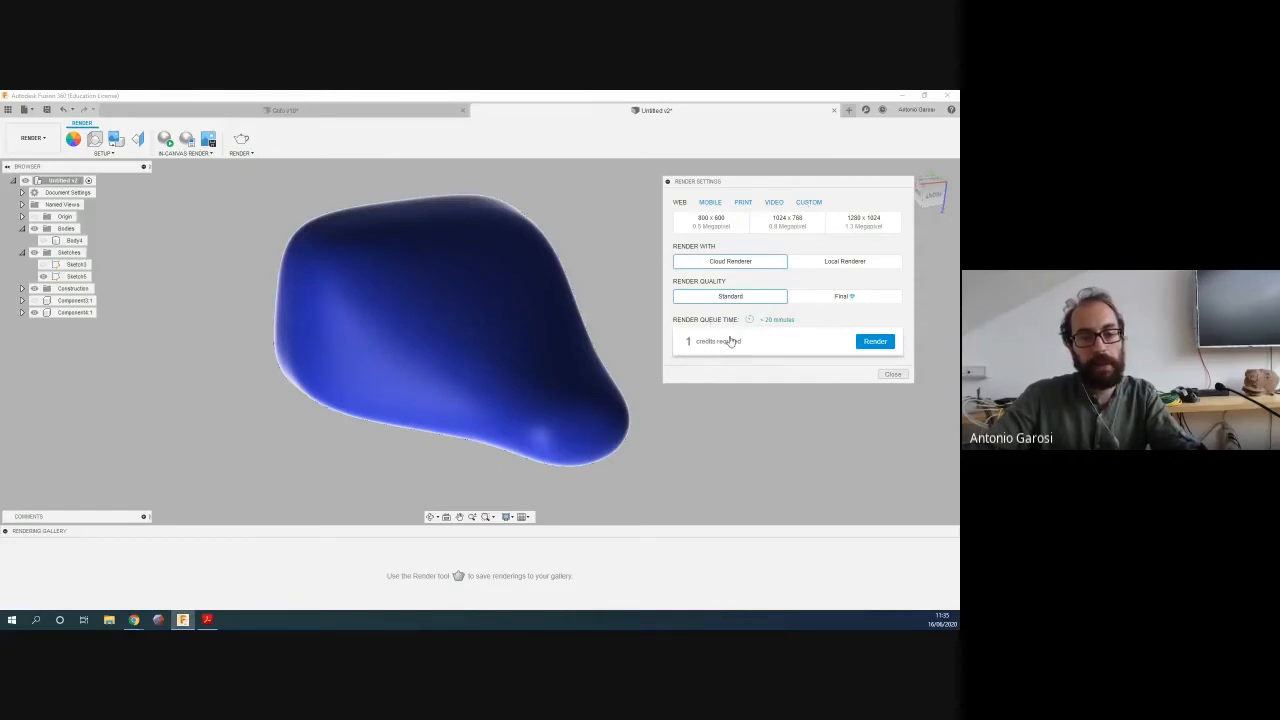
{"action": "left_click", "coordinate": [798, 203]}
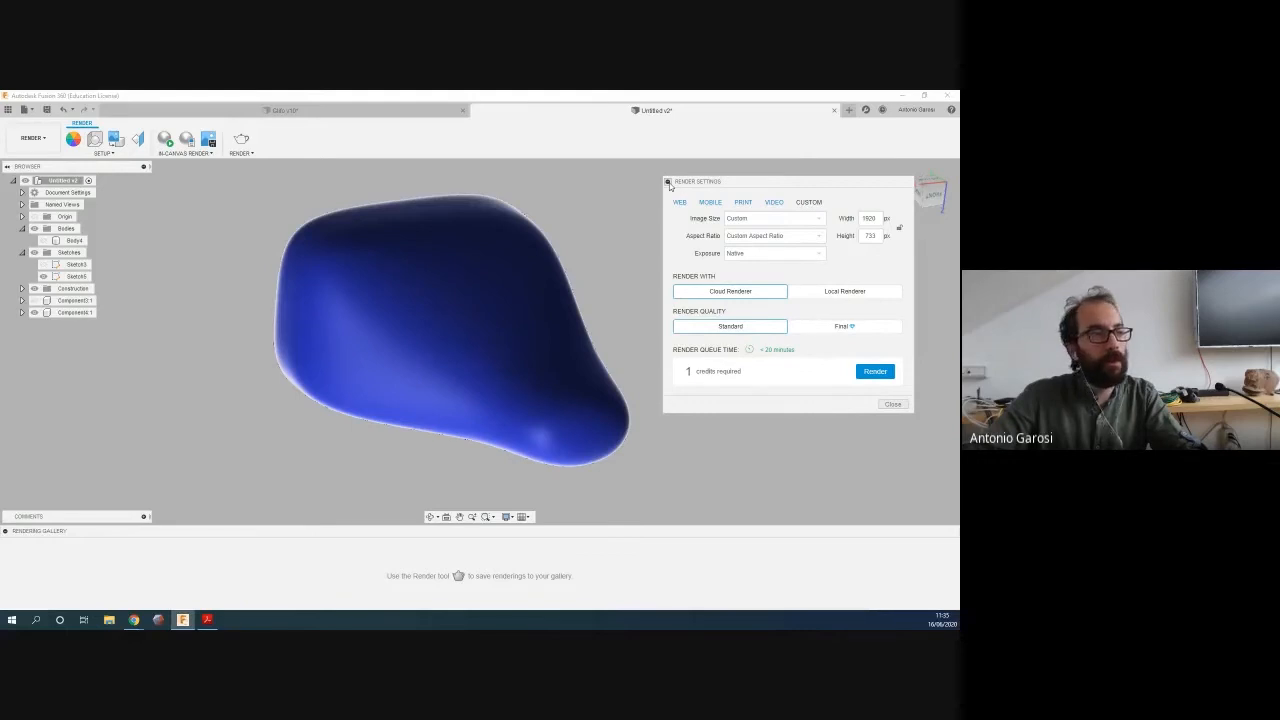
{"action": "left_click", "coordinate": [842, 292]}
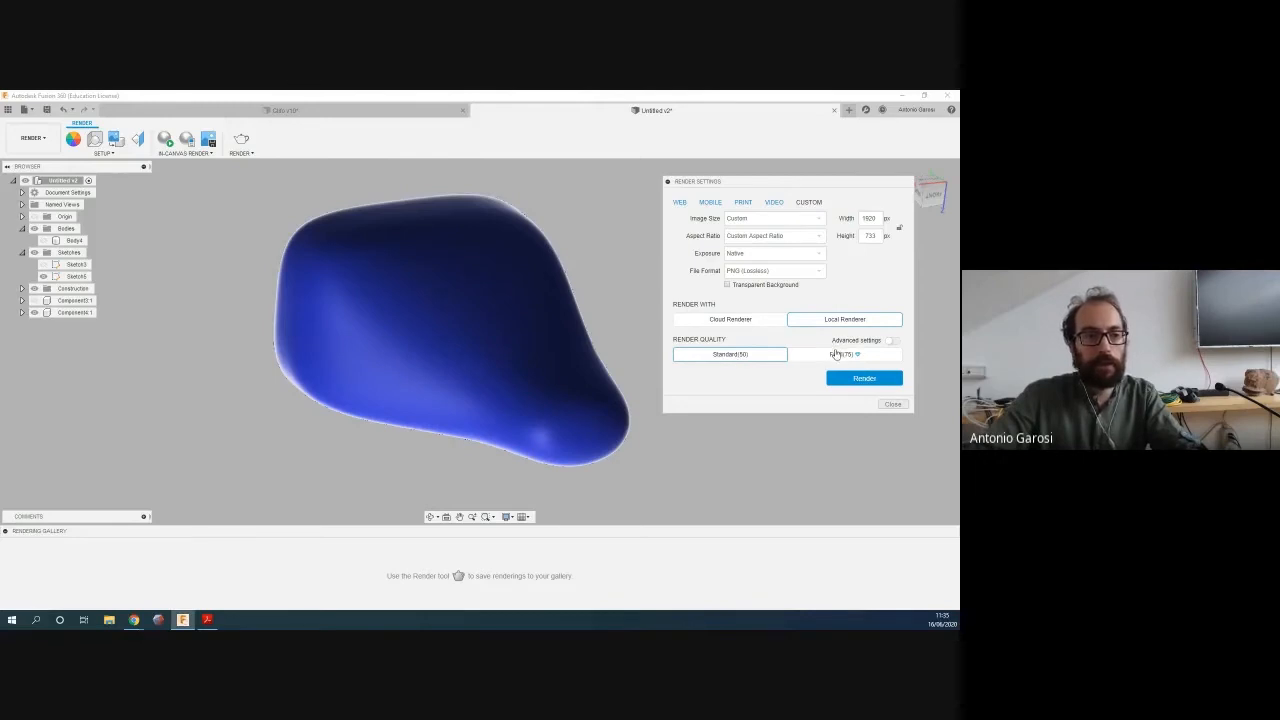
{"action": "left_click", "coordinate": [668, 181]}
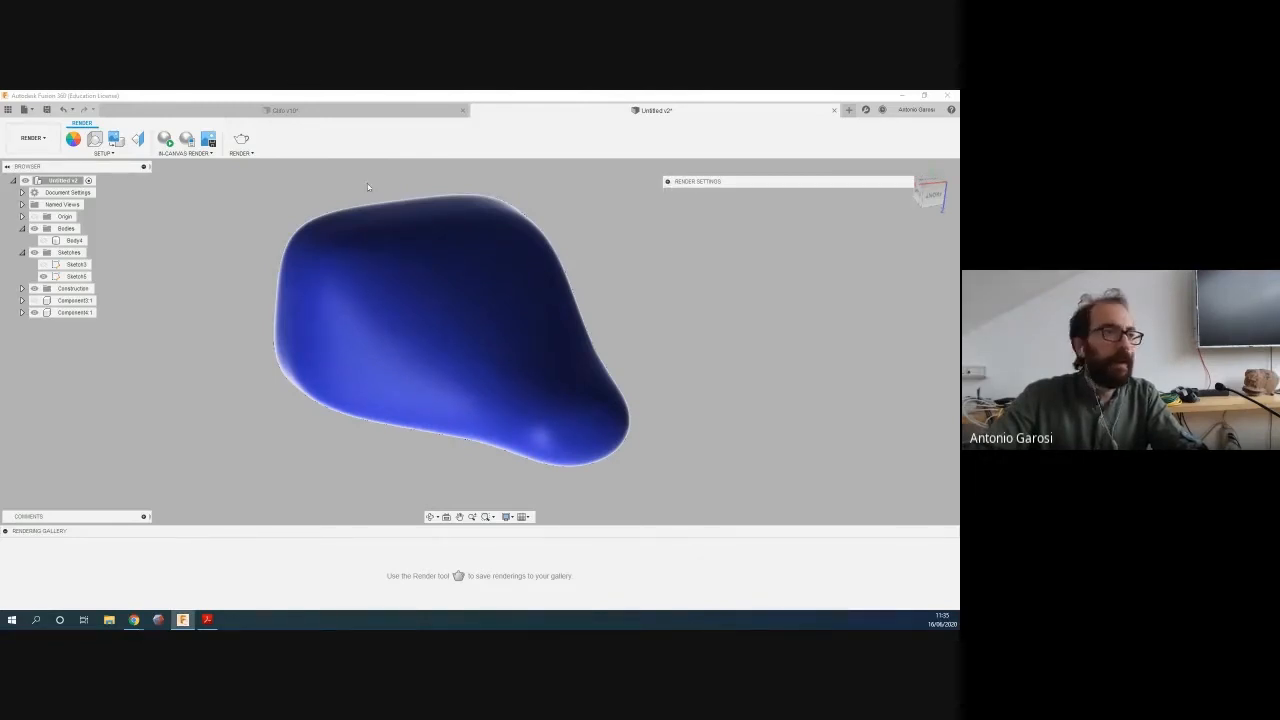
Confirm the in-canvas render settings and preview the sculpted component's blue surface up close with in-canvas rendering
{"action": "left_click", "coordinate": [186, 139]}
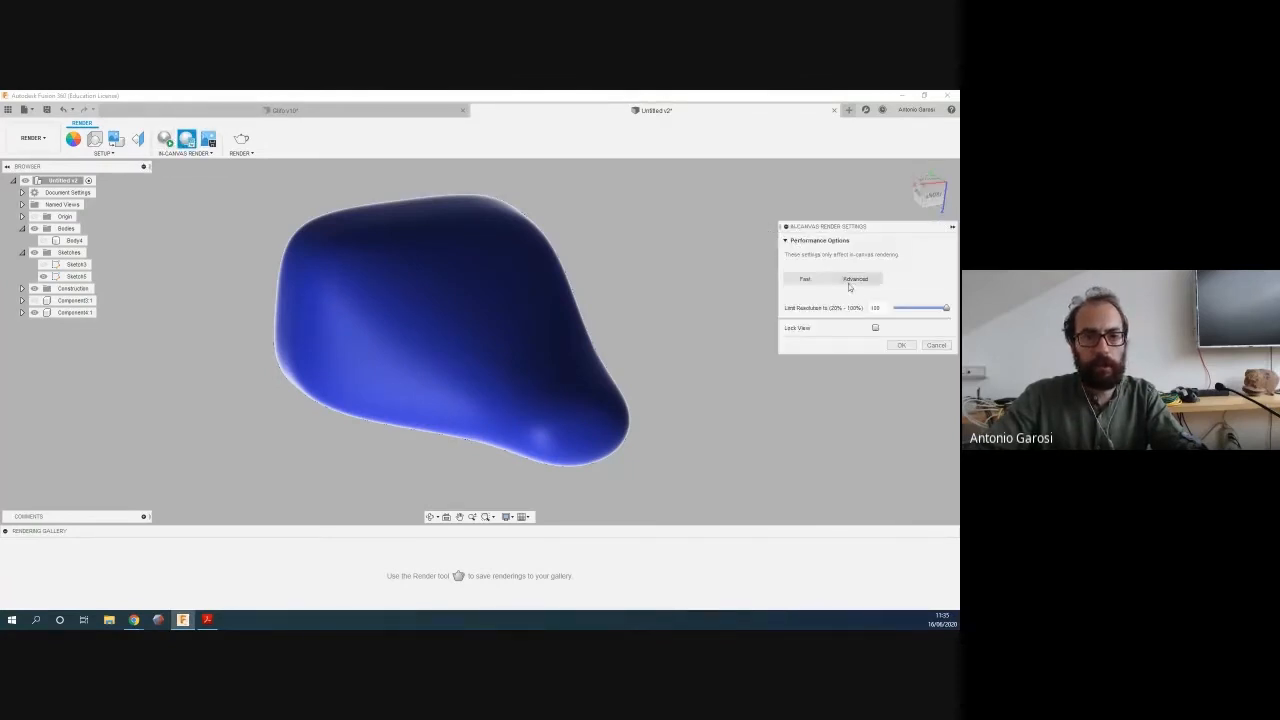
{"action": "left_click", "coordinate": [901, 345]}
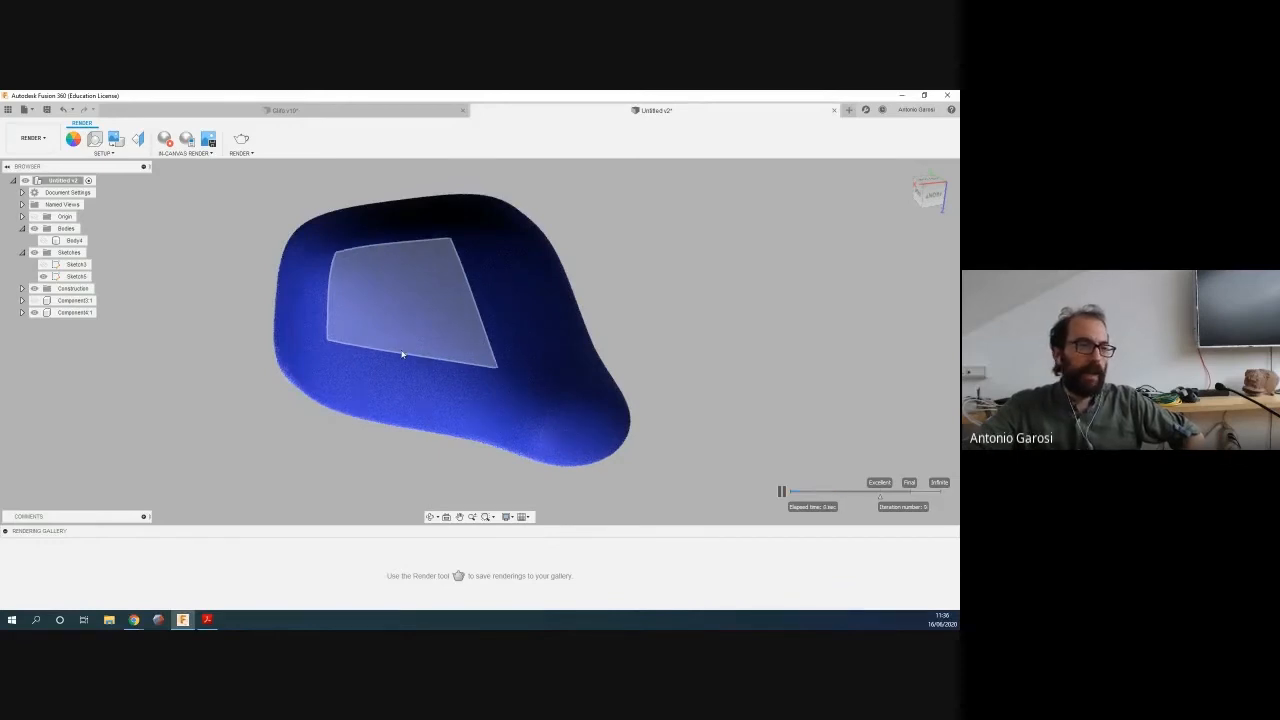
{"action": "scroll", "coordinate": [402, 354], "scroll_direction": "up", "scroll_amount": 6}
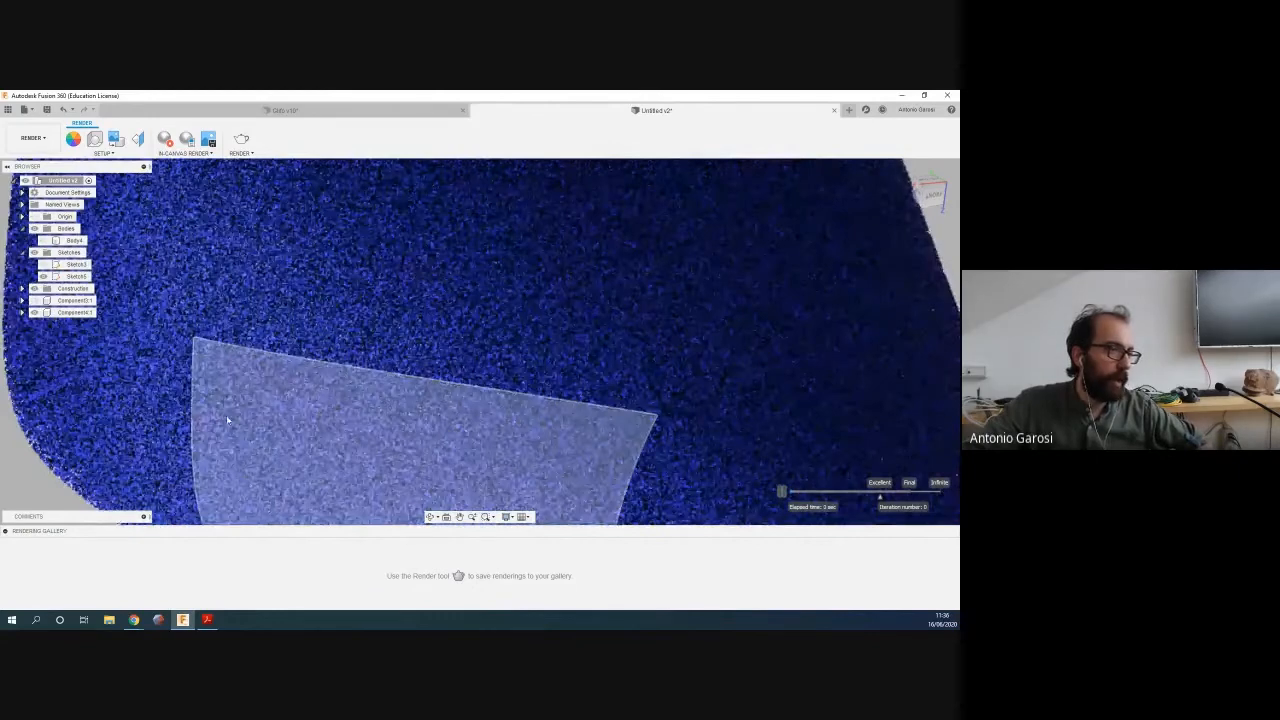
Inspect the in-canvas rendering from other views, check the image capture options without saving an image, and view the whole sculpted component
{"action": "scroll", "coordinate": [186, 399], "scroll_direction": "up", "scroll_amount": 3}
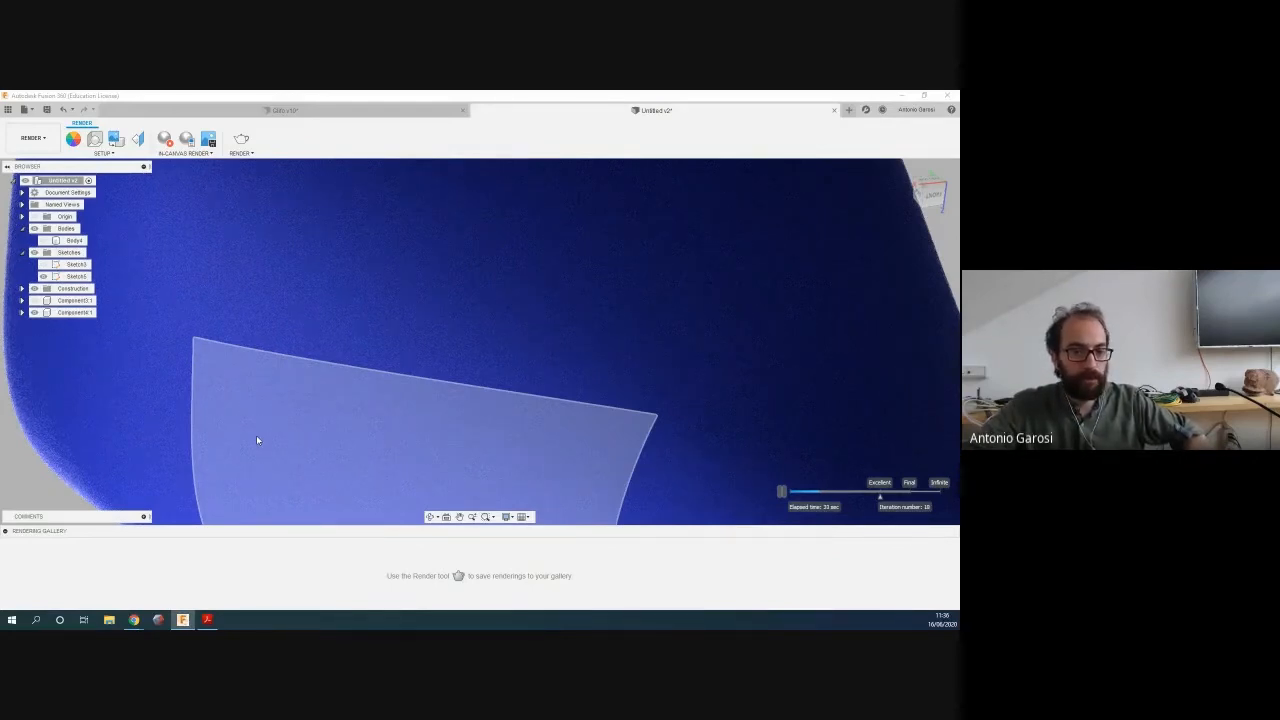
{"action": "middle_click_drag", "start_coordinate": [294, 420], "coordinate": [363, 343], "text": "shift"}
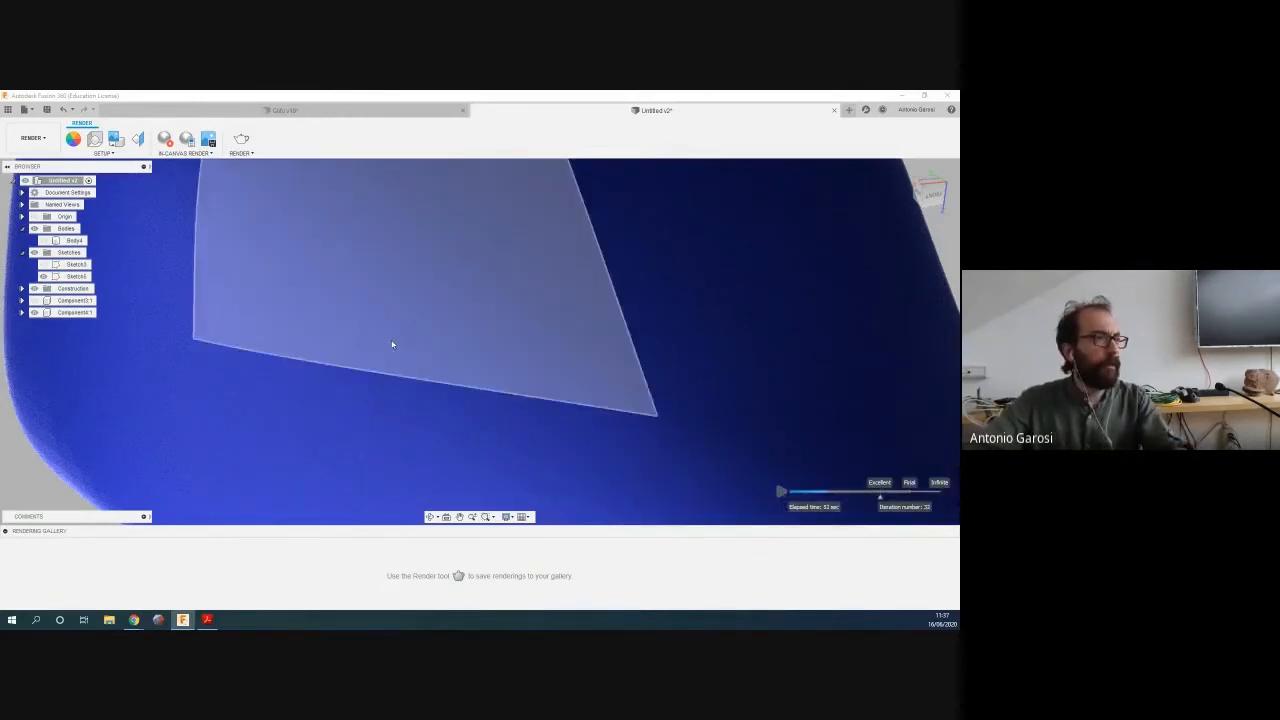
{"action": "left_click", "coordinate": [207, 142]}
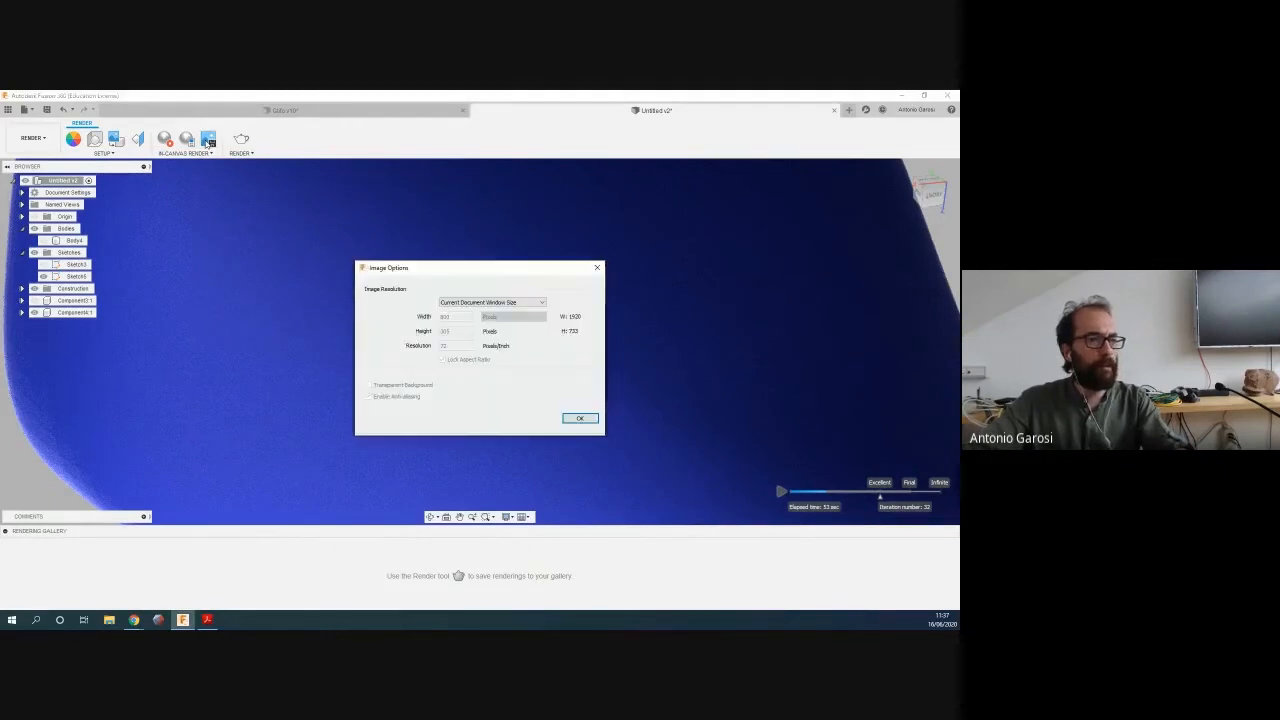
{"action": "left_click", "coordinate": [597, 267]}
{"action": "scroll", "coordinate": [561, 326], "scroll_direction": "down", "scroll_amount": 2}
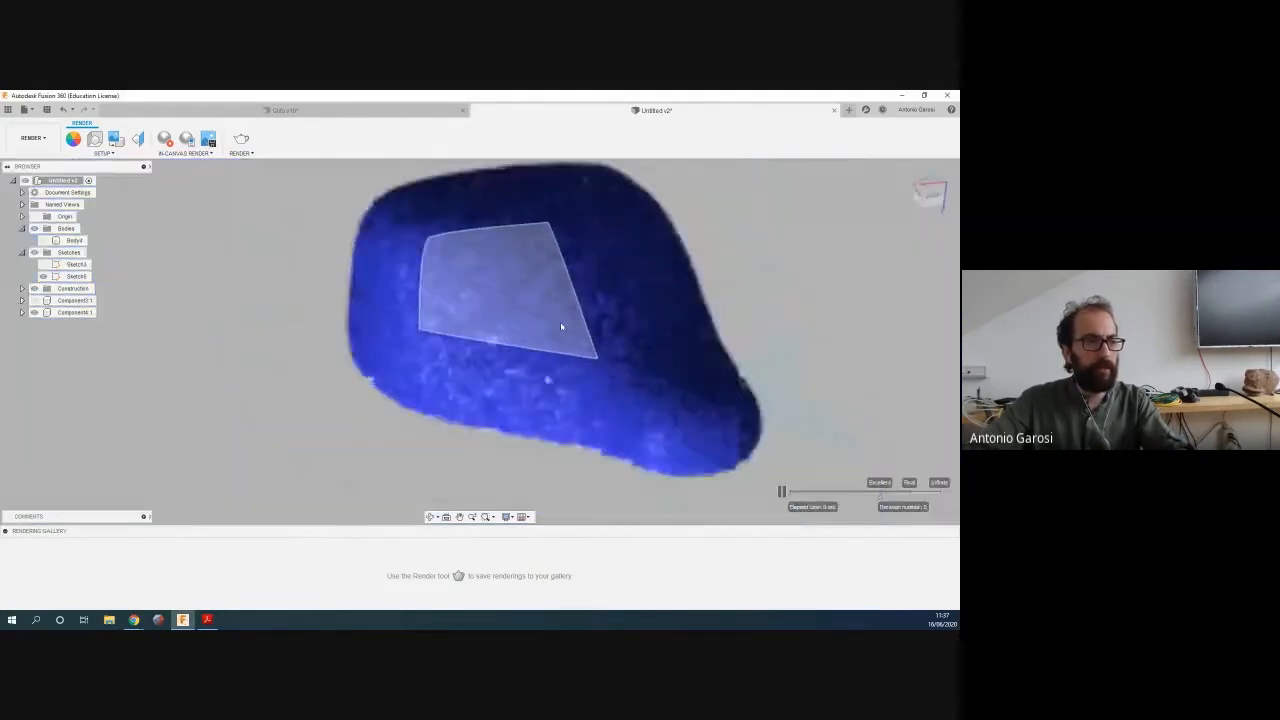
{"action": "middle_click_drag", "start_coordinate": [575, 288], "coordinate": [516, 344]}
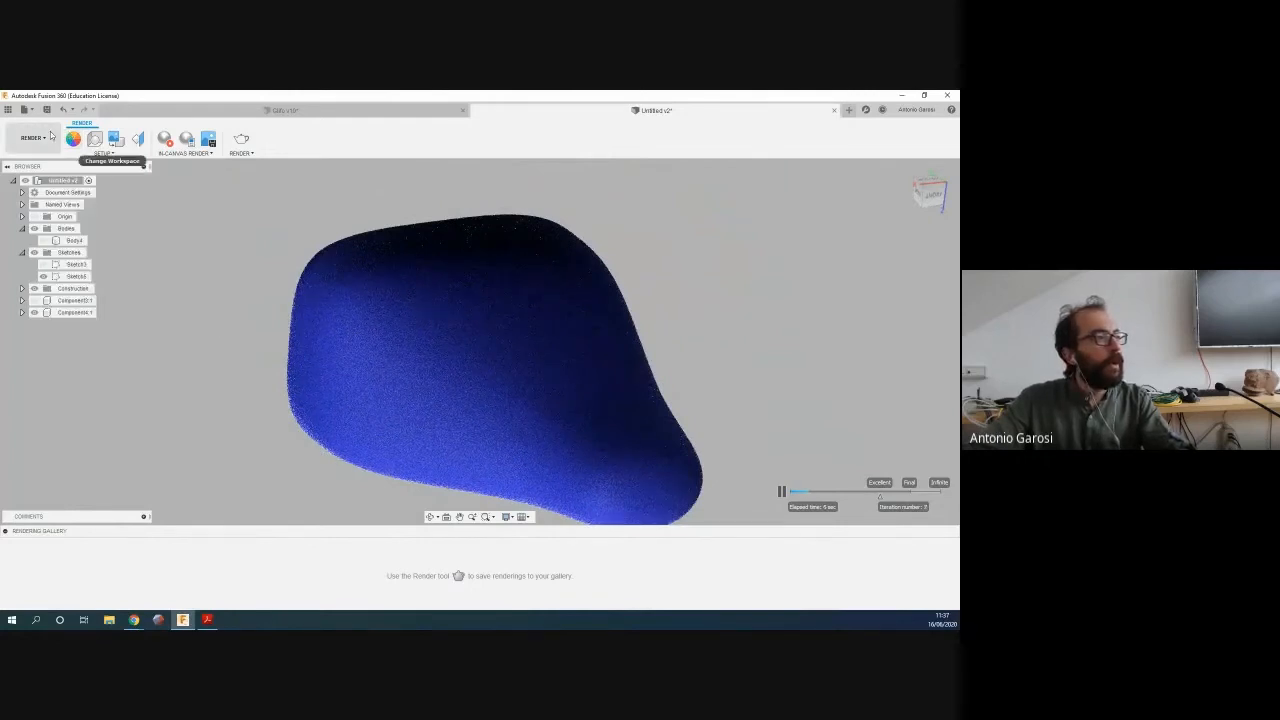
Close the rendered design and discard its unsaved changes
{"action": "left_click", "coordinate": [49, 135]}
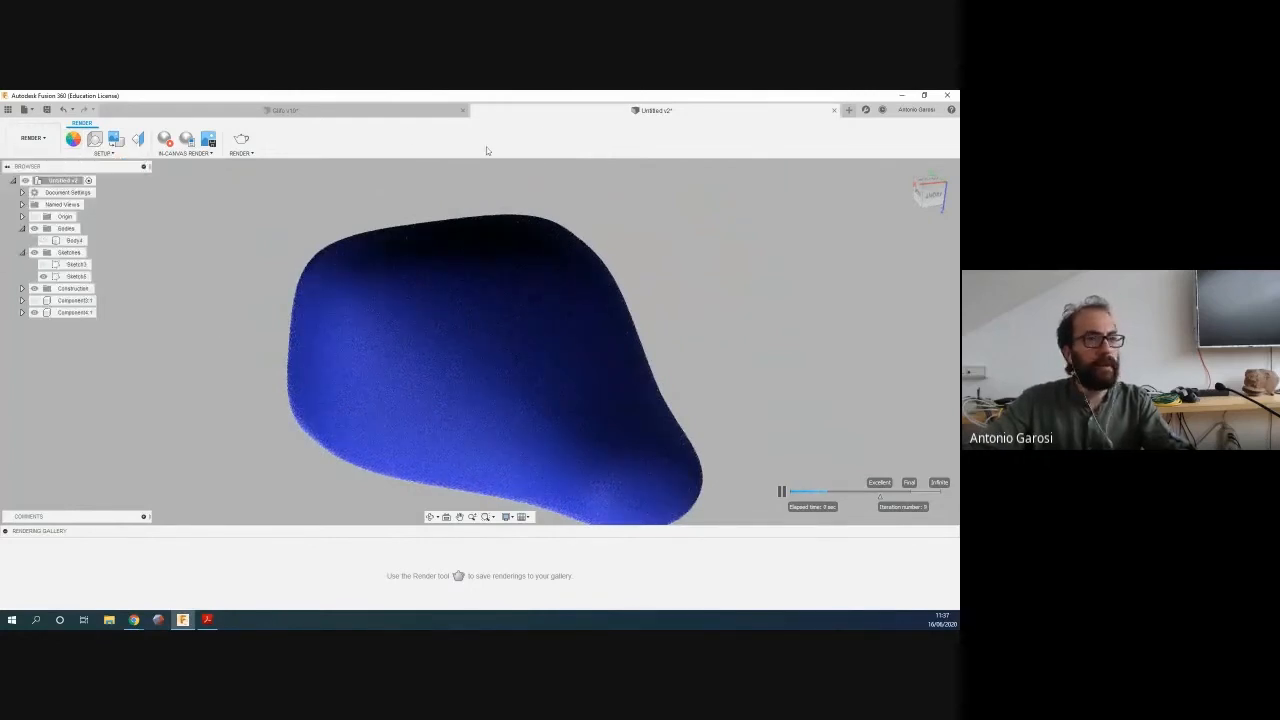
{"action": "left_click", "coordinate": [835, 111]}
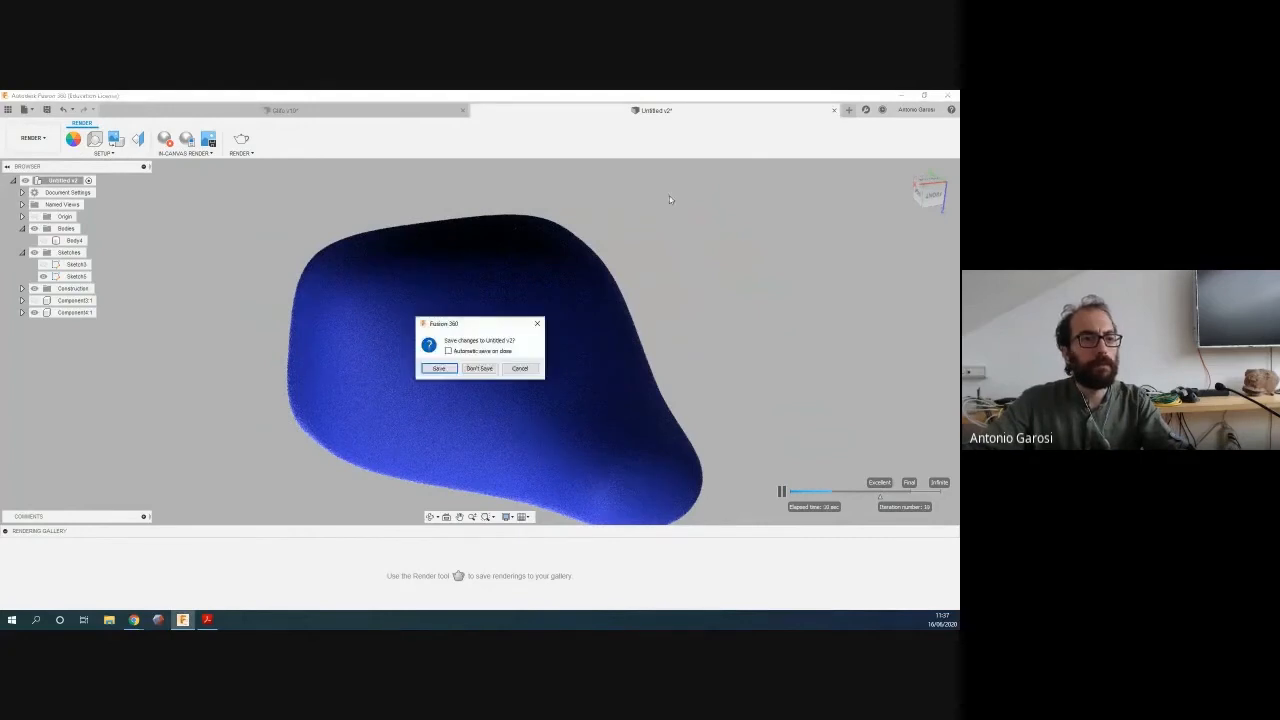
{"action": "left_click", "coordinate": [488, 368]}
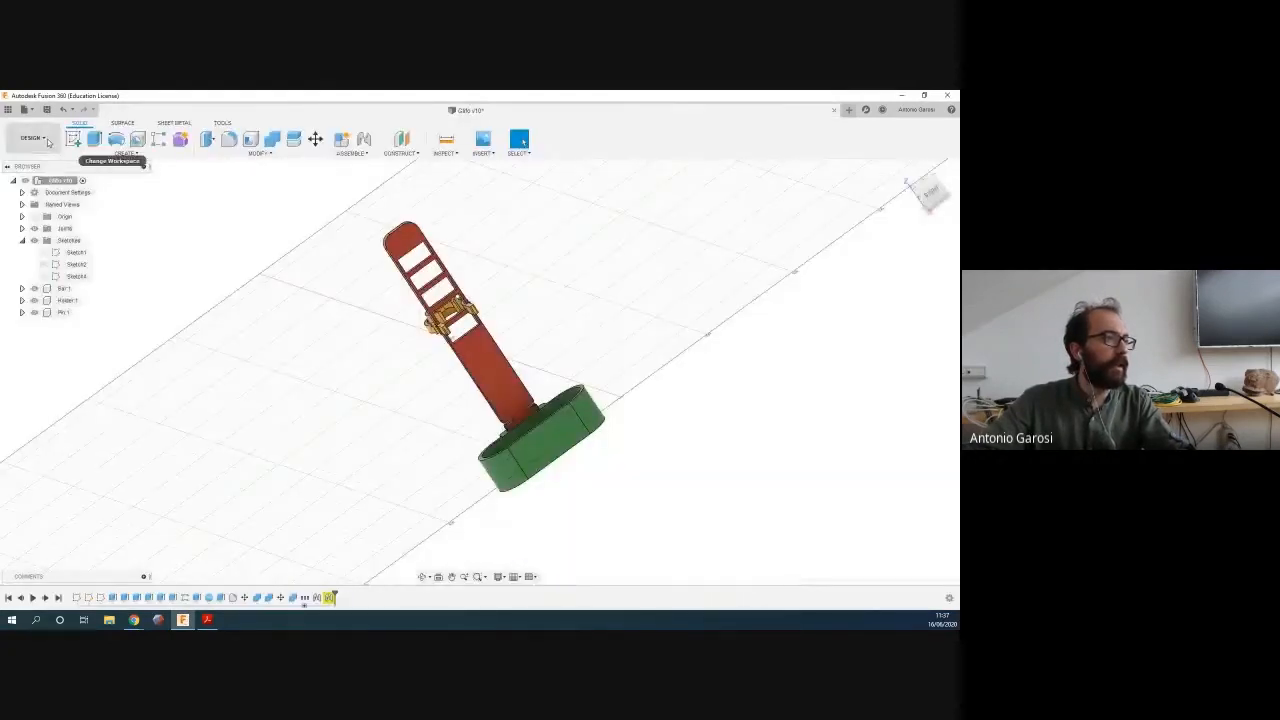
Open the saved Untitled design from the Summer School project
{"action": "left_click", "coordinate": [33, 109]}
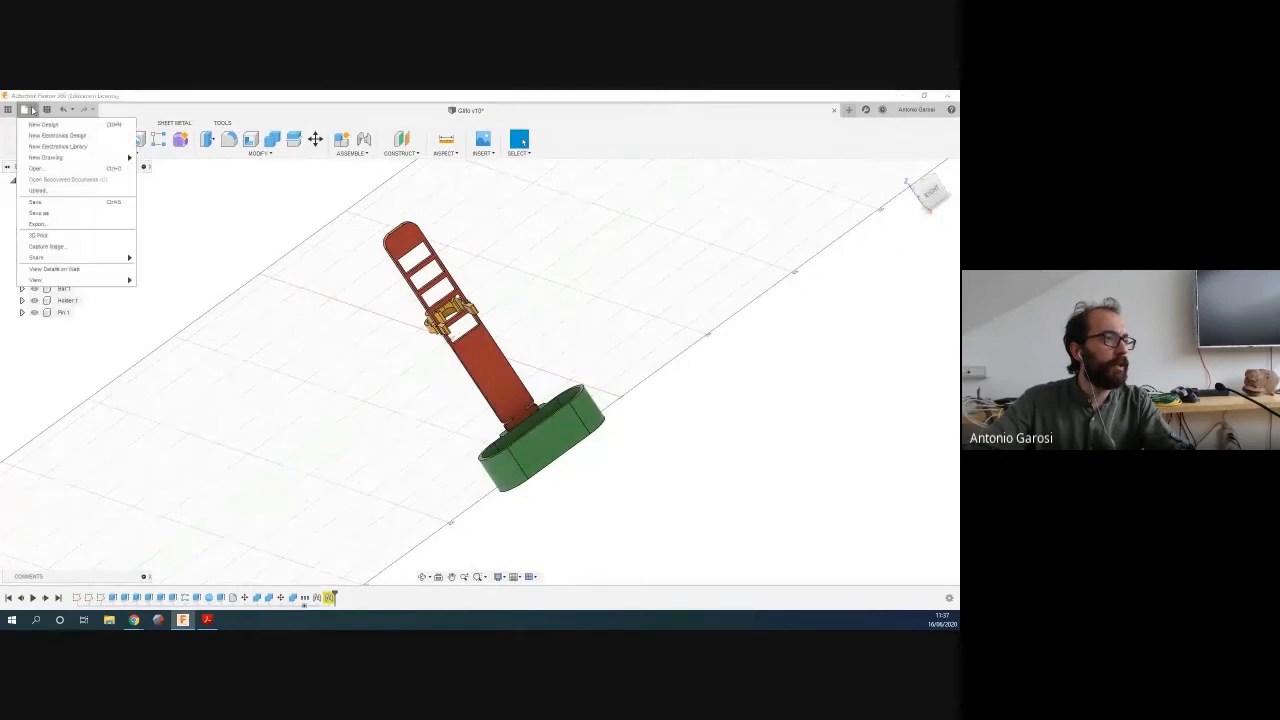
{"action": "left_click", "coordinate": [70, 225]}
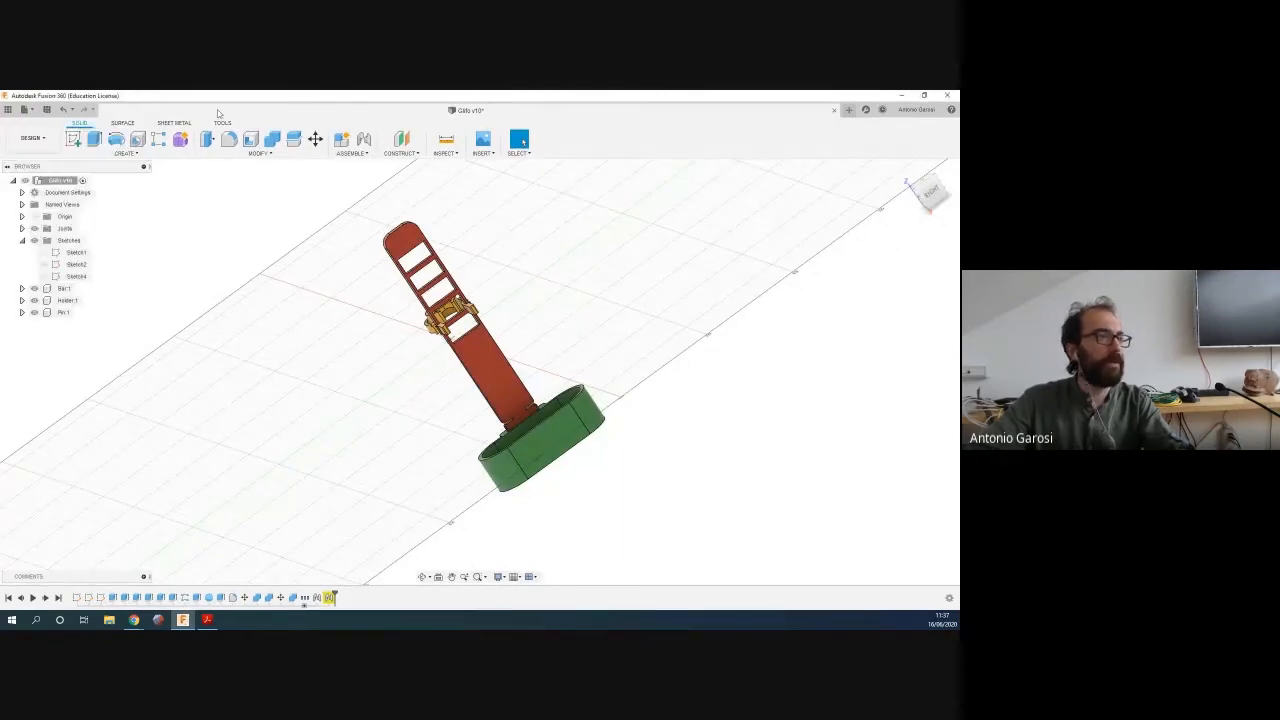
{"action": "left_click", "coordinate": [8, 110]}
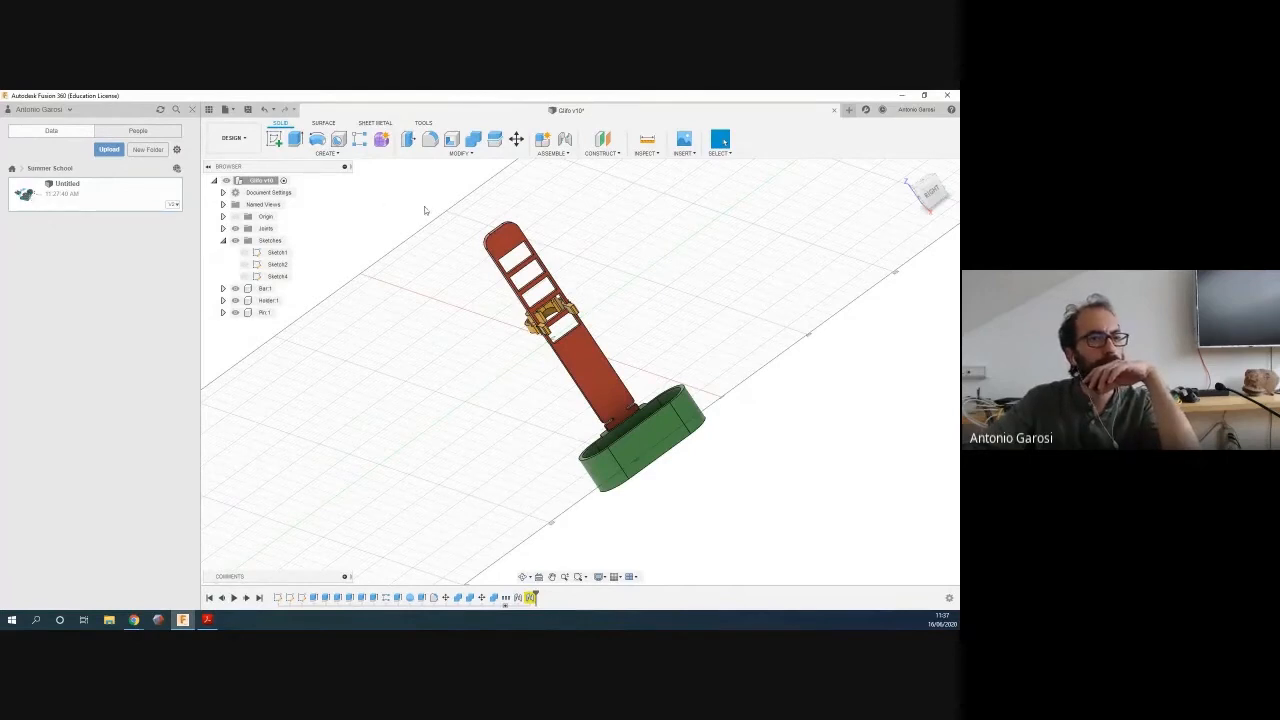
{"action": "double_click", "coordinate": [38, 207]}
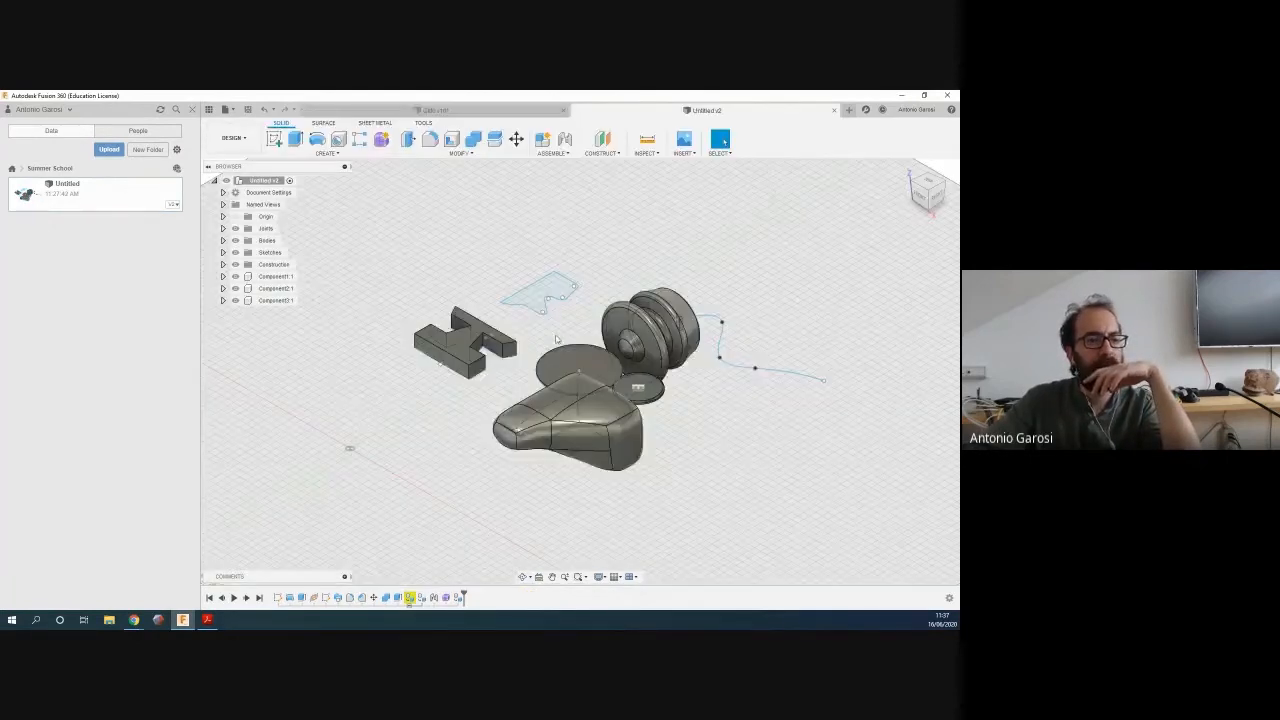
{"action": "mouse_move", "coordinate": [536, 324]}
{"action": "middle_mouse_down", "text": "shift"}
{"action": "mouse_move", "coordinate": [523, 357]}
{"action": "mouse_move", "coordinate": [509, 330]}
{"action": "mouse_move", "coordinate": [409, 366]}
{"action": "middle_mouse_up", "text": "shift"}
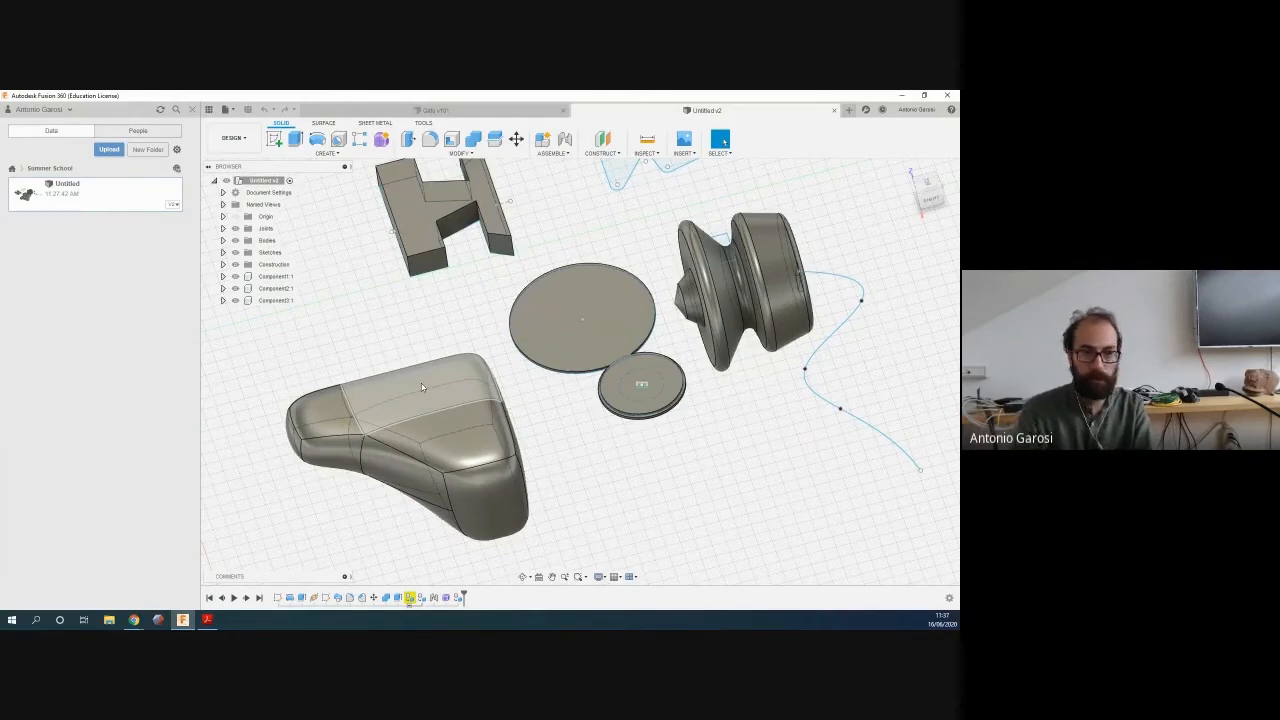
{"action": "left_click", "coordinate": [228, 109]}
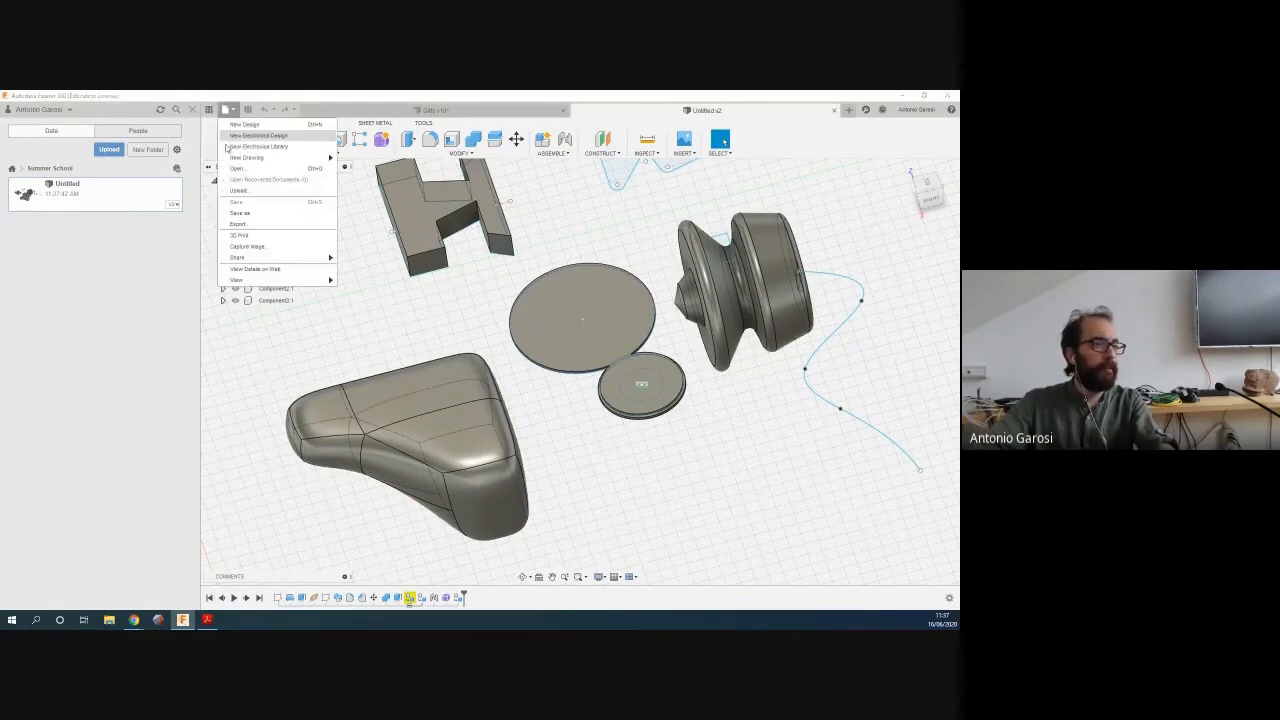
{"action": "left_click", "coordinate": [251, 223]}
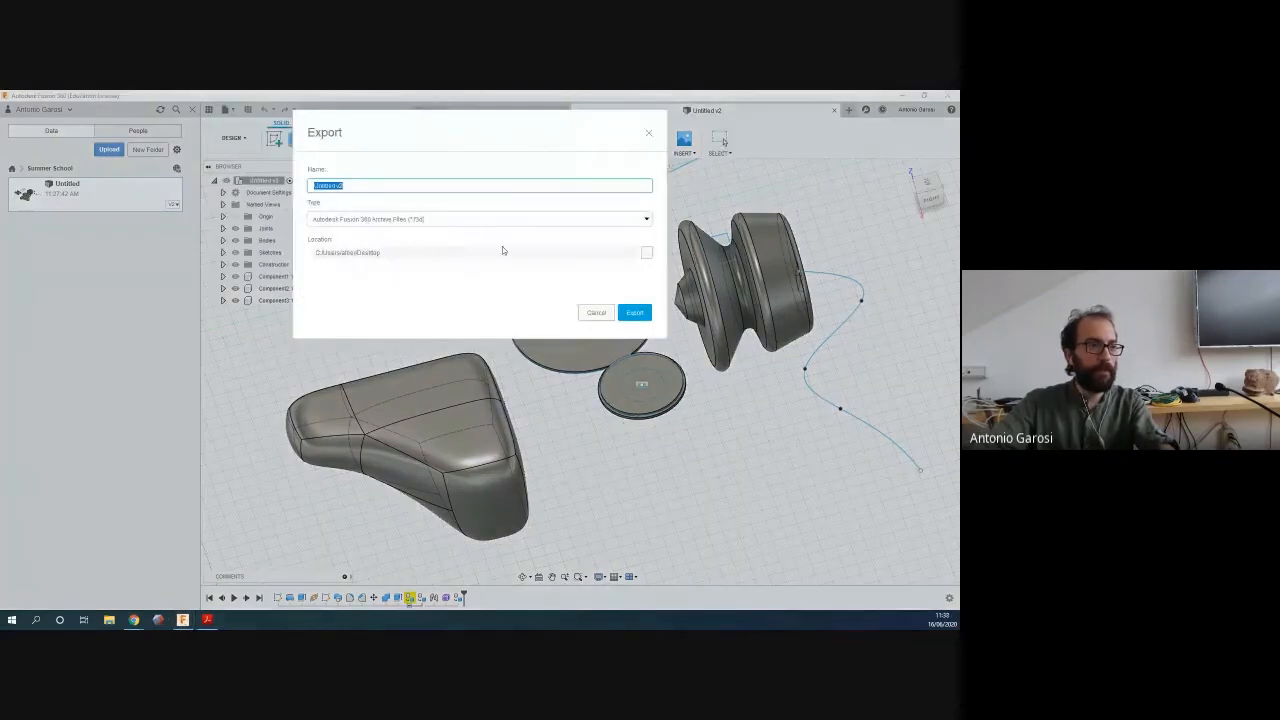
{"action": "left_click", "coordinate": [611, 312]}
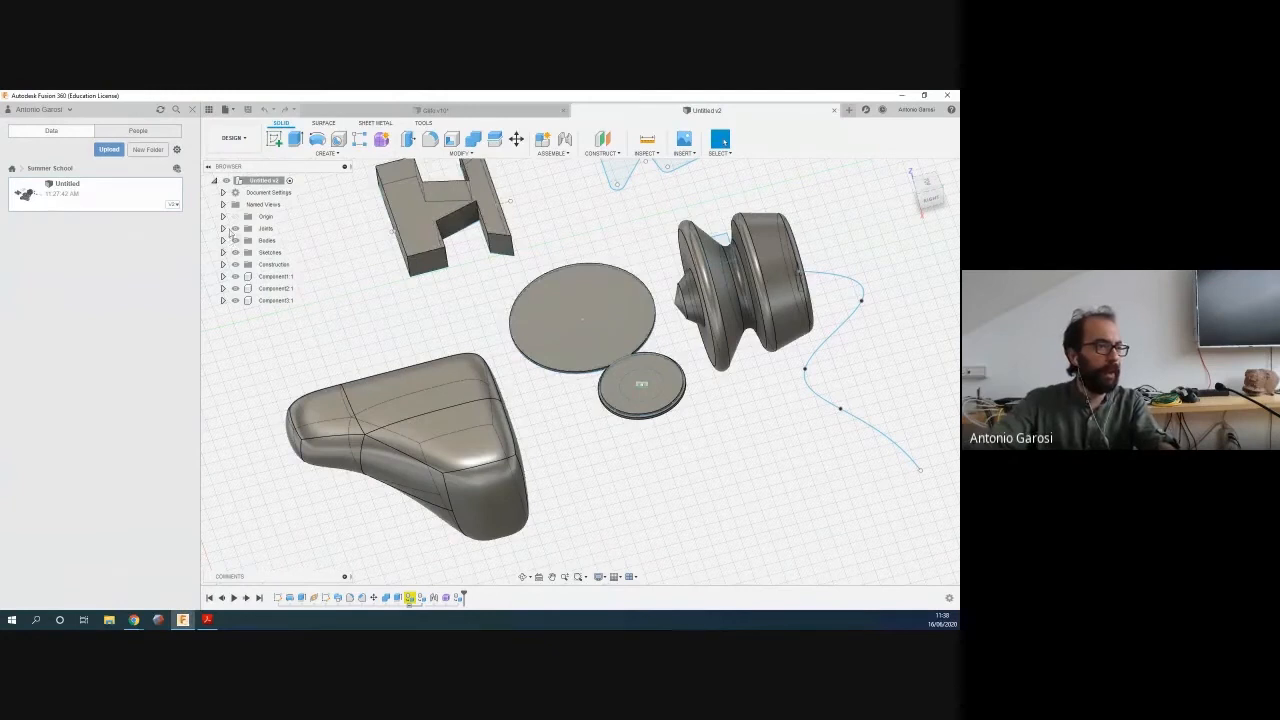
Hide the three components, Body4 and all sketches, leaving only the sculpted body shown
{"action": "left_click", "coordinate": [236, 288]}
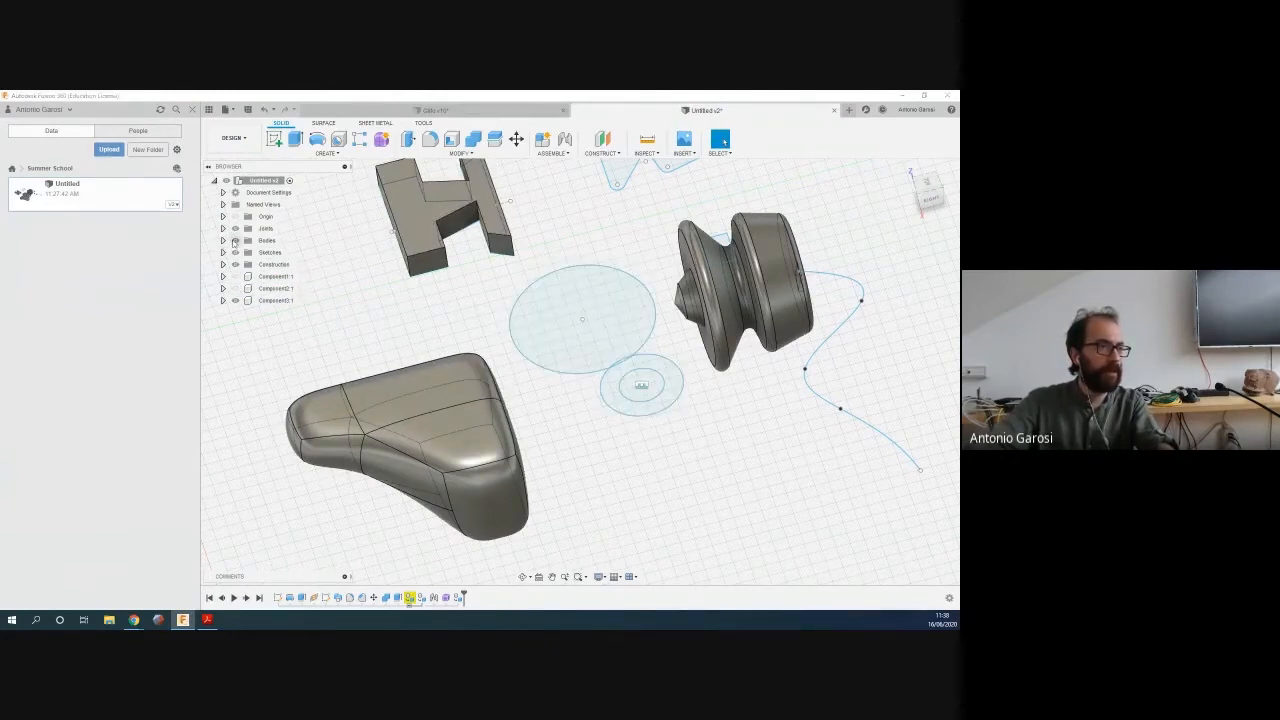
{"action": "left_click", "coordinate": [236, 241]}
{"action": "left_click", "coordinate": [236, 241]}
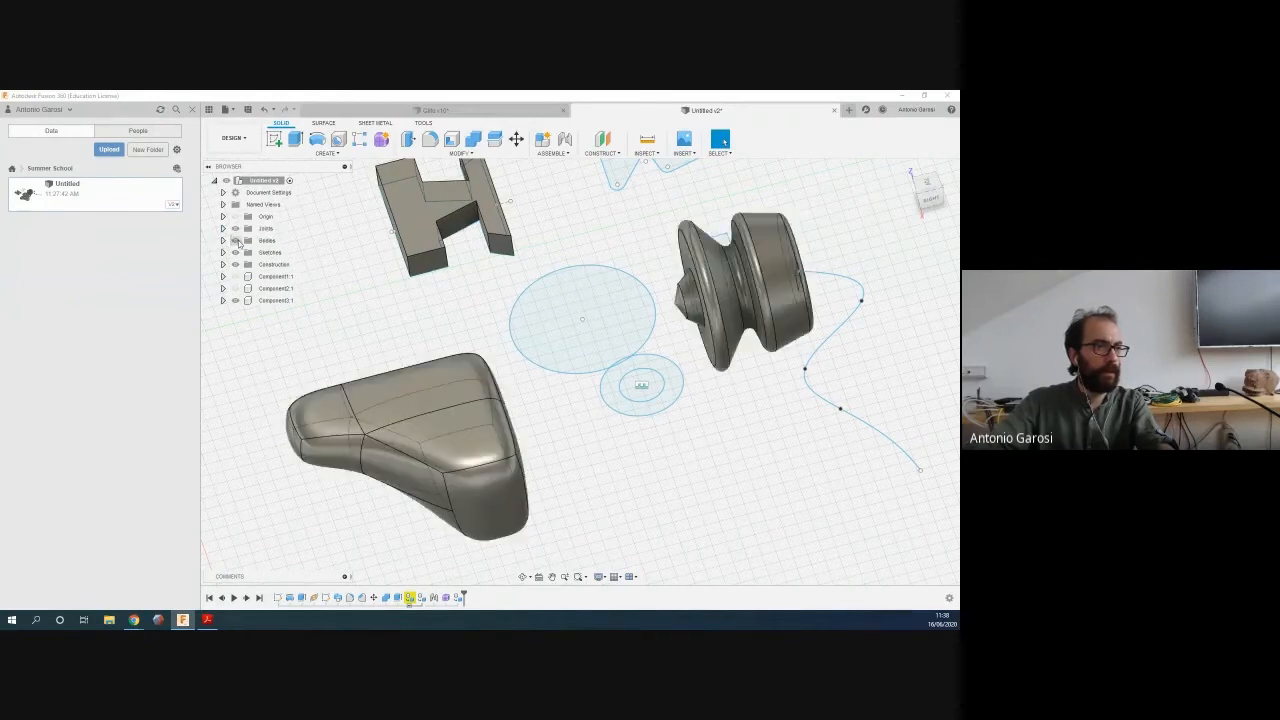
{"action": "left_click", "coordinate": [223, 240]}
{"action": "left_click", "coordinate": [244, 252]}
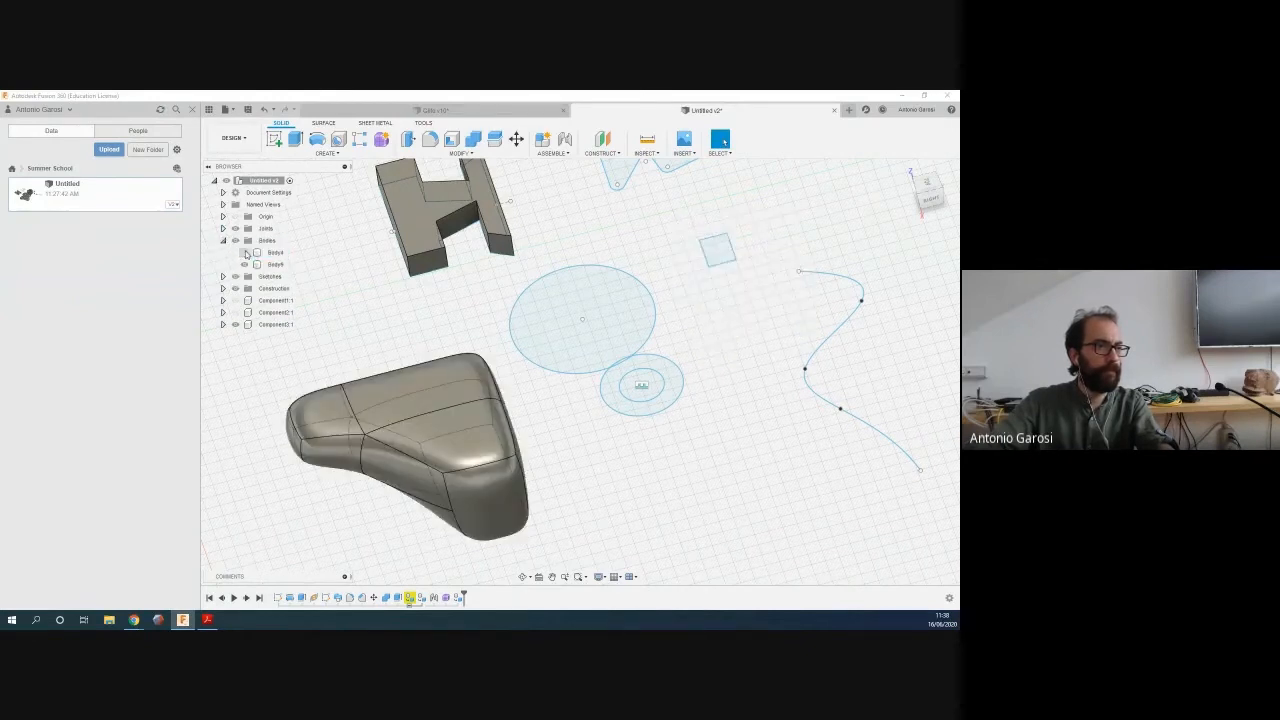
{"action": "left_click", "coordinate": [245, 264]}
{"action": "left_click", "coordinate": [247, 266]}
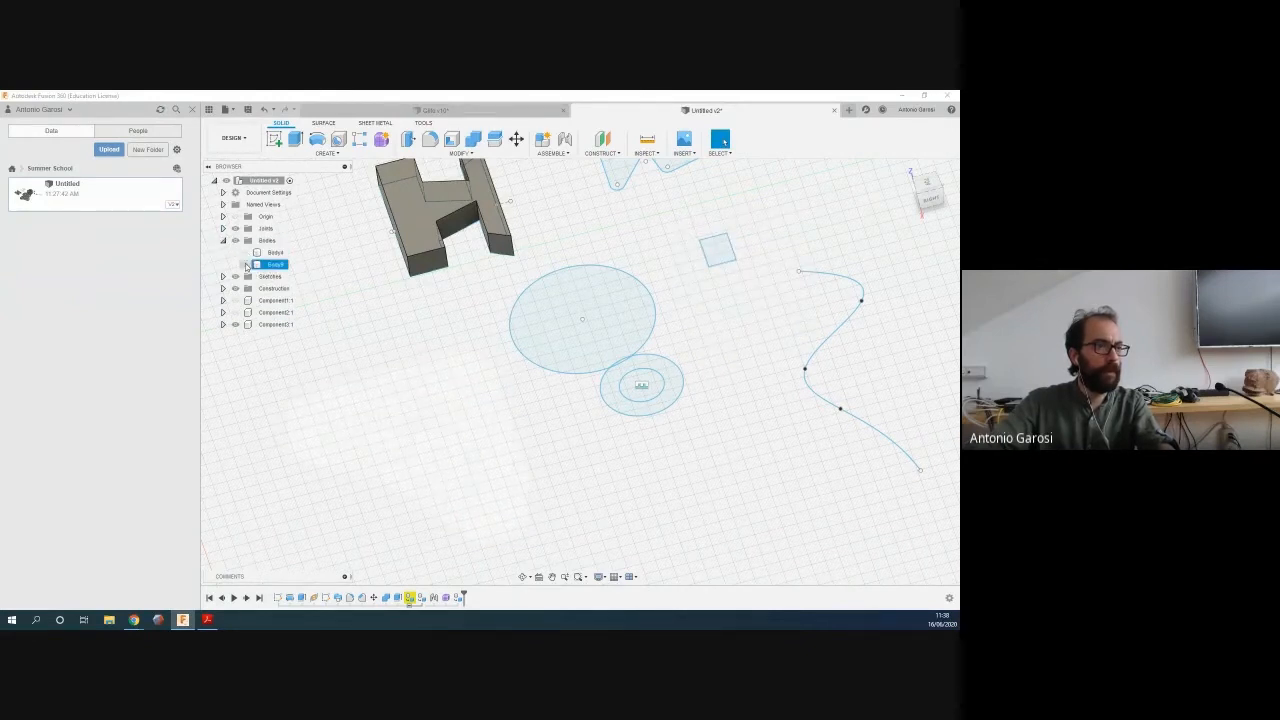
{"action": "left_click", "coordinate": [245, 265]}
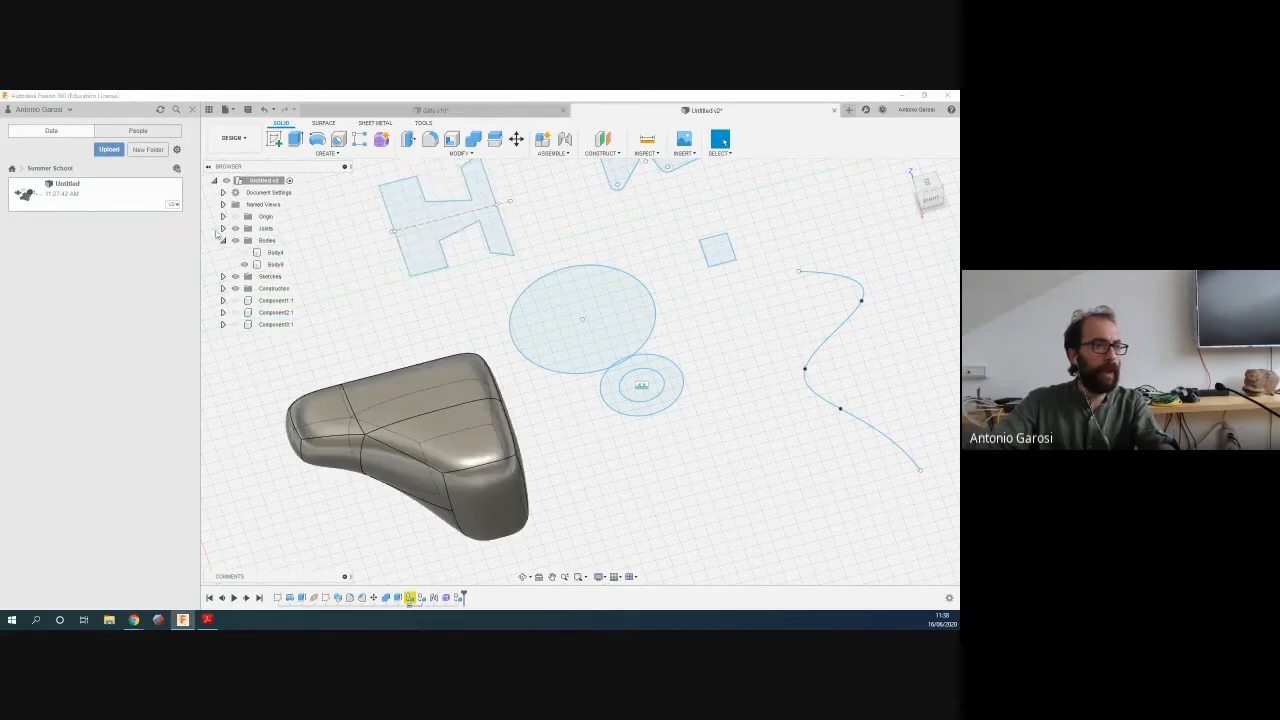
{"action": "left_click", "coordinate": [235, 277]}
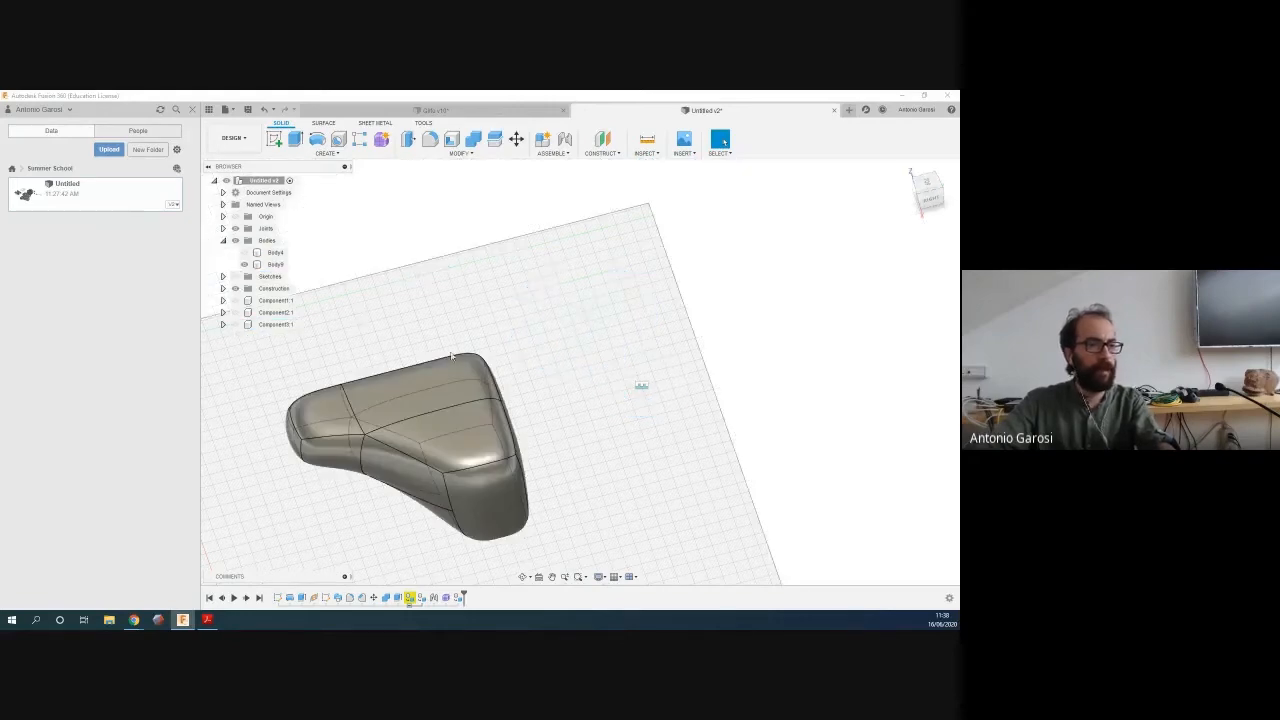
{"action": "scroll", "coordinate": [450, 360], "scroll_direction": "down", "scroll_amount": 2}
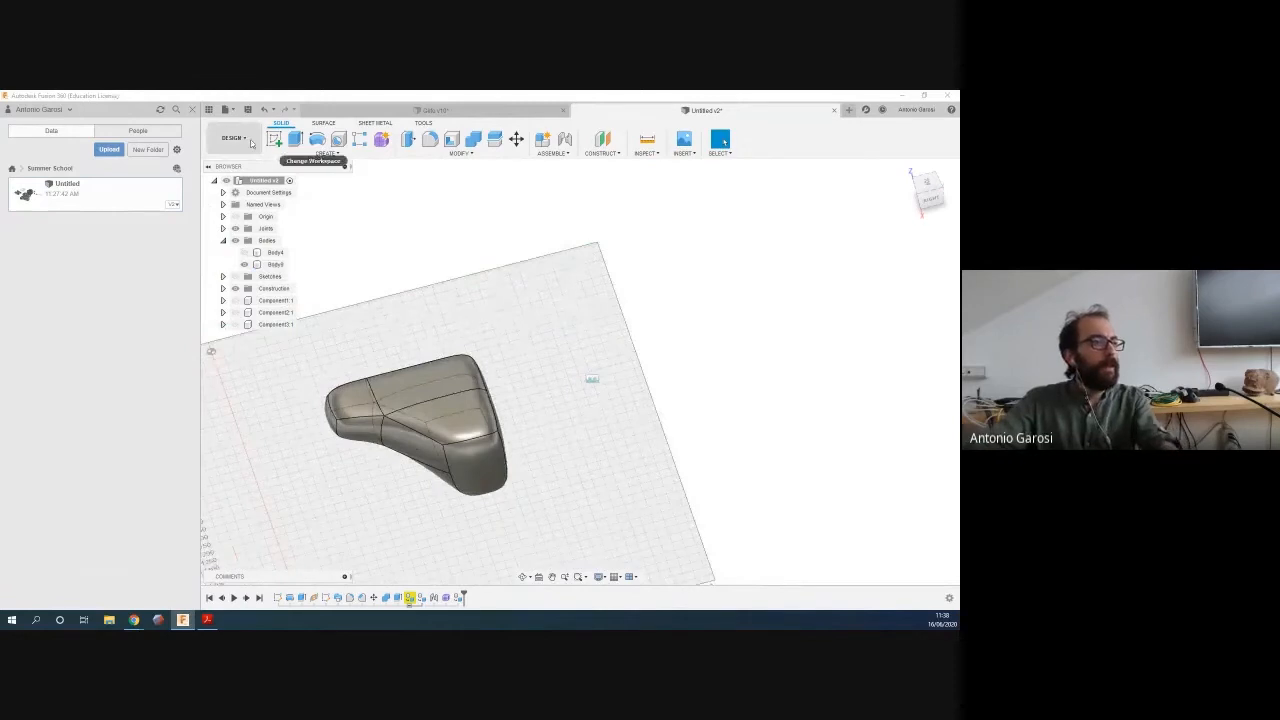
Export the design to the desktop as an OBJ file named Stuff and close the job status window
{"action": "left_click", "coordinate": [232, 110]}
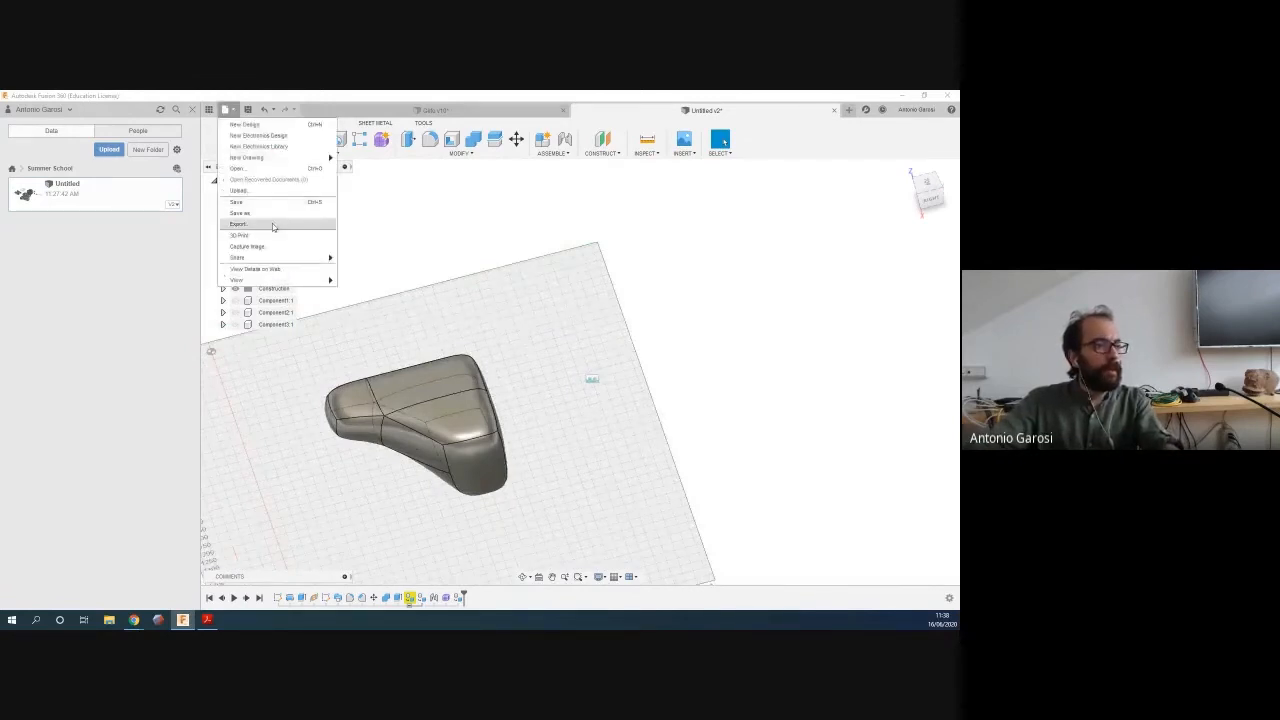
{"action": "left_click", "coordinate": [272, 223]}
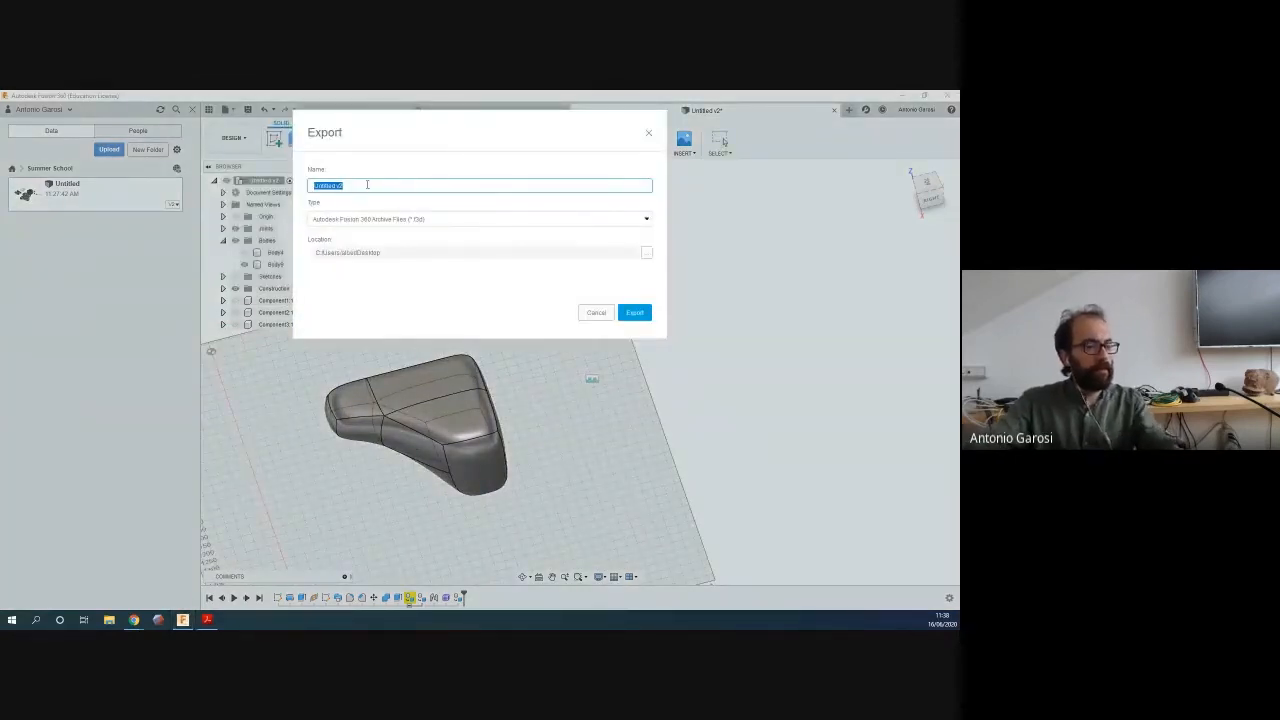
{"action": "type", "text": "Stuff"}
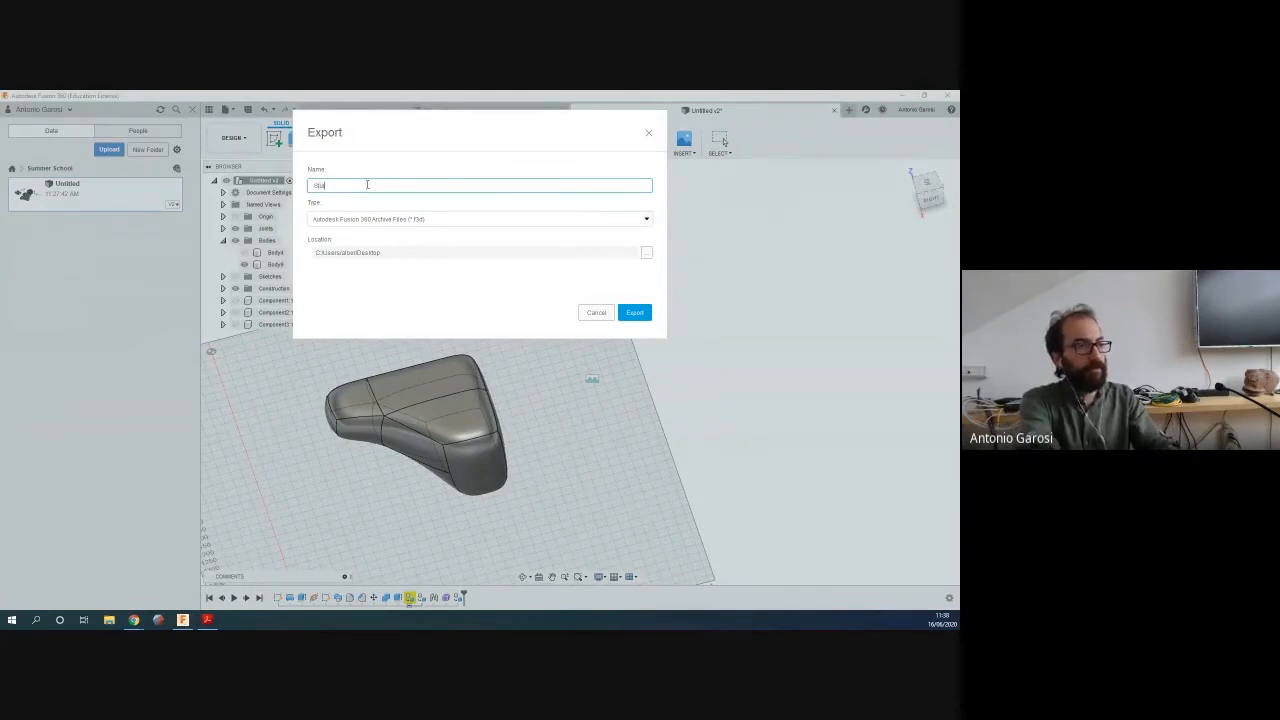
{"action": "left_click", "coordinate": [450, 220]}
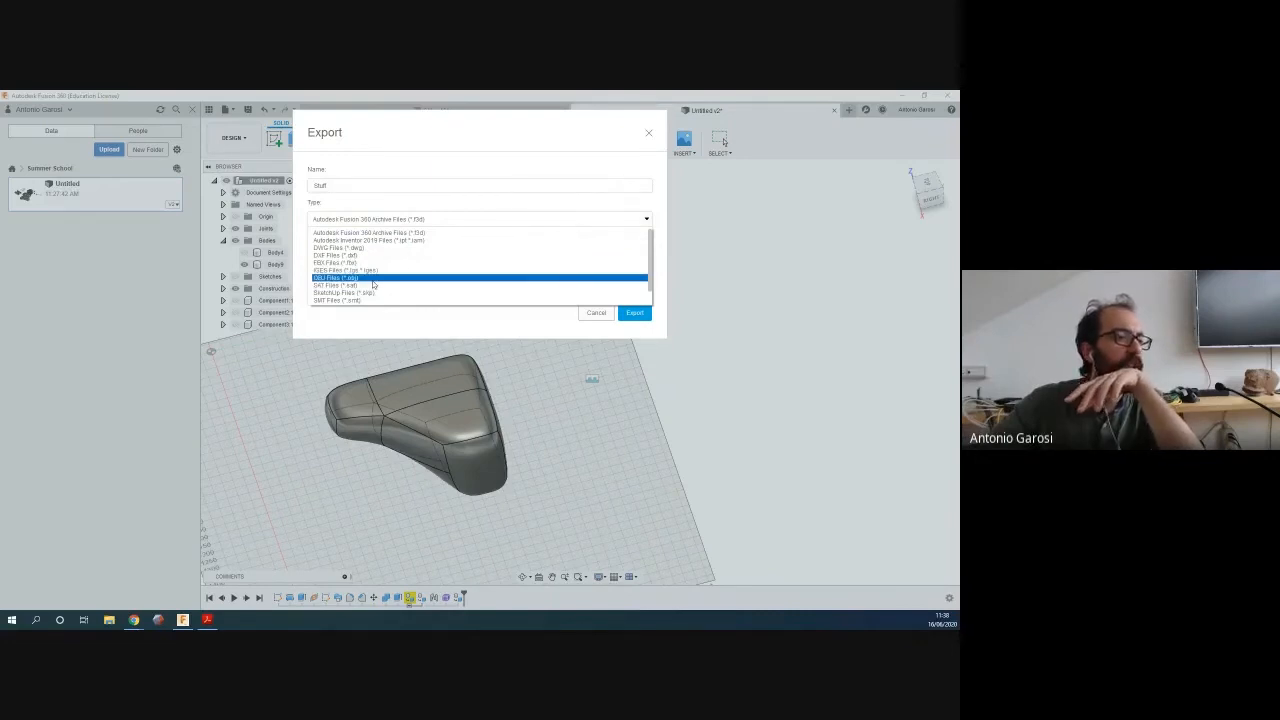
{"action": "left_click", "coordinate": [373, 279]}
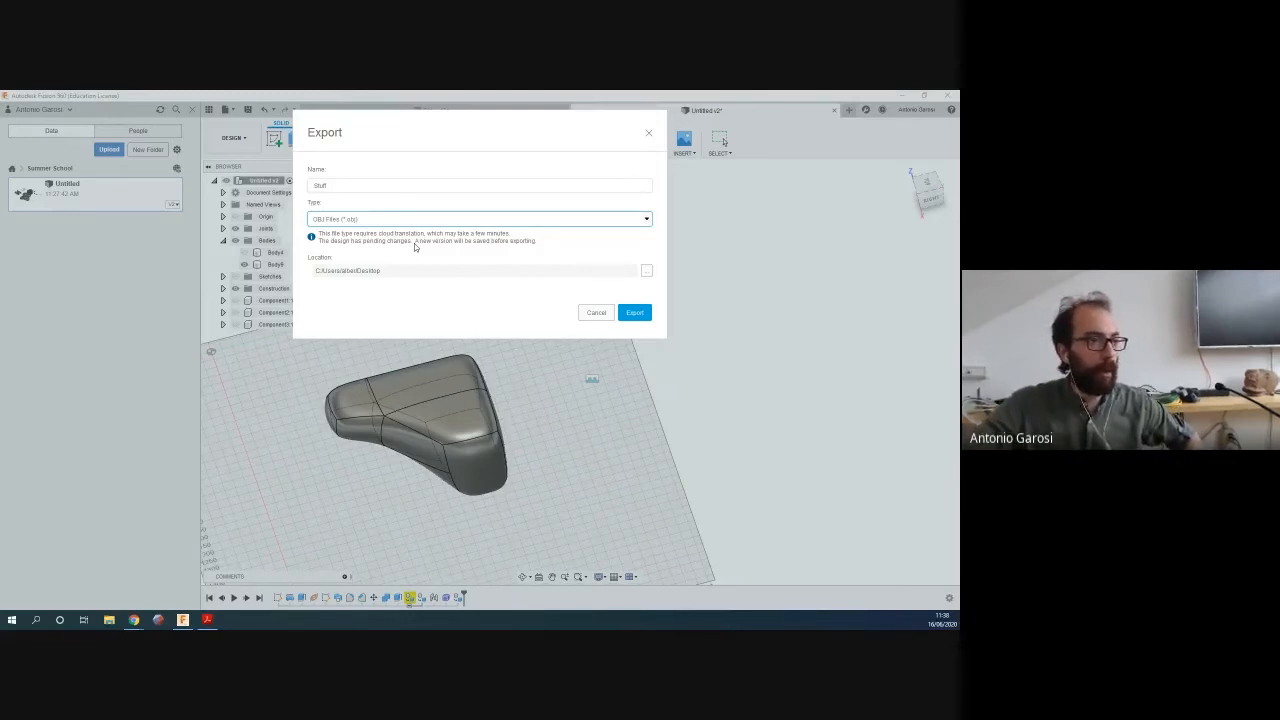
{"action": "left_click", "coordinate": [627, 316]}
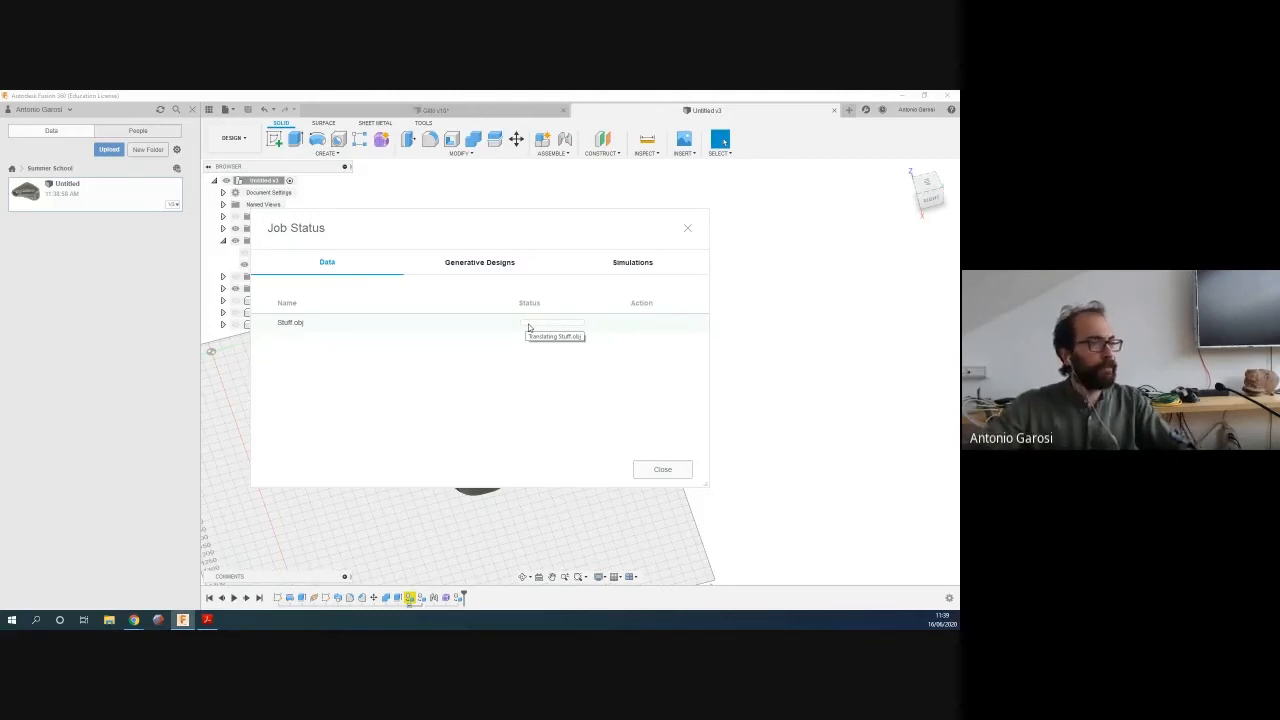
{"action": "left_click", "coordinate": [660, 470]}
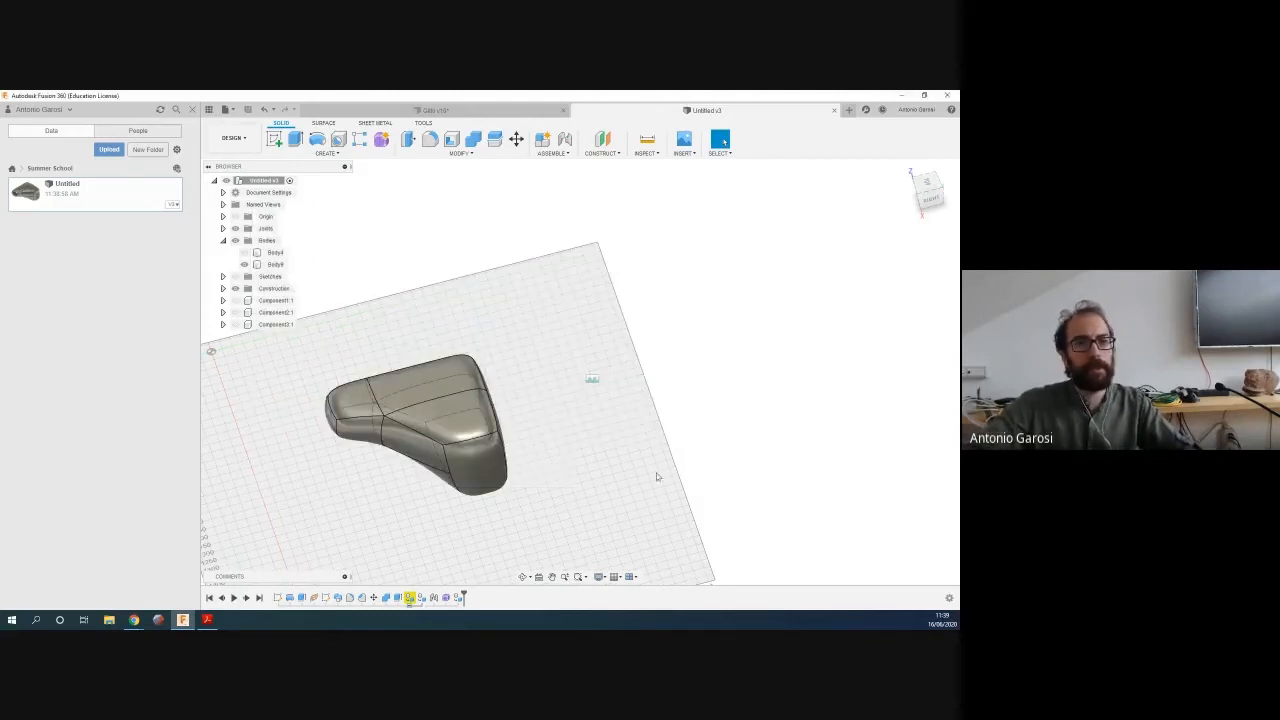
{"action": "left_click", "coordinate": [884, 112]}
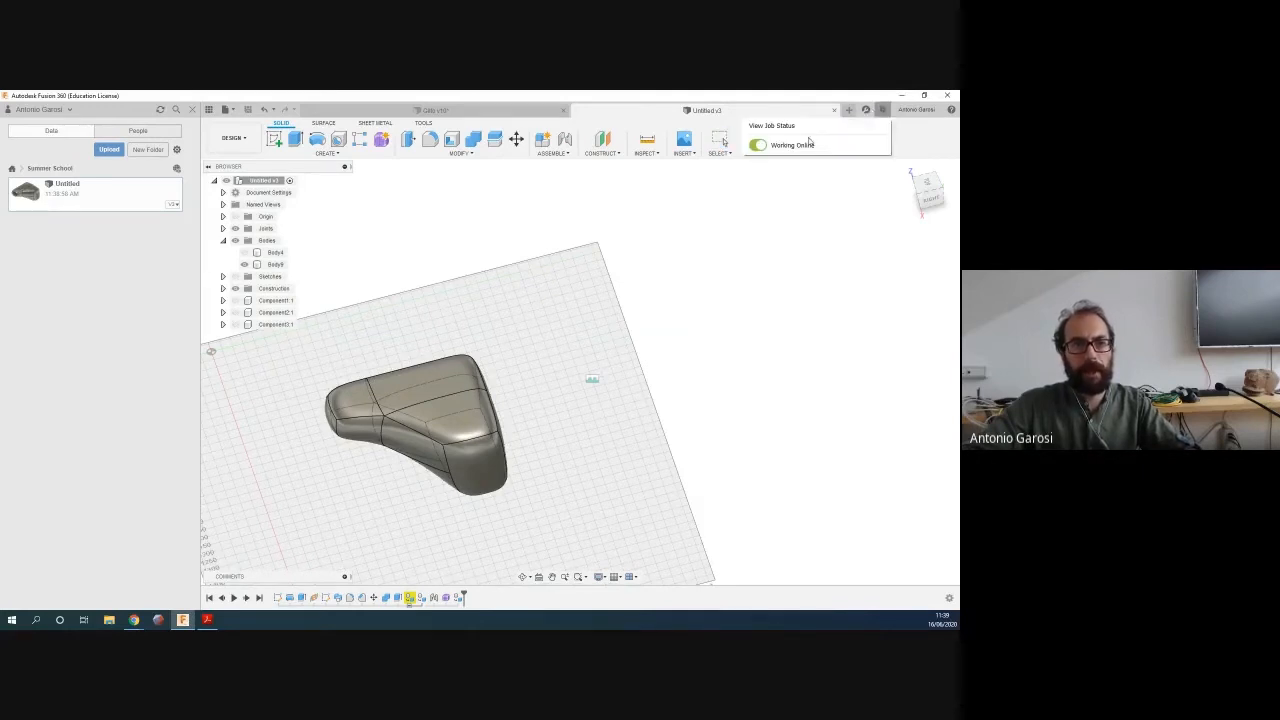
{"action": "left_click", "coordinate": [750, 246]}
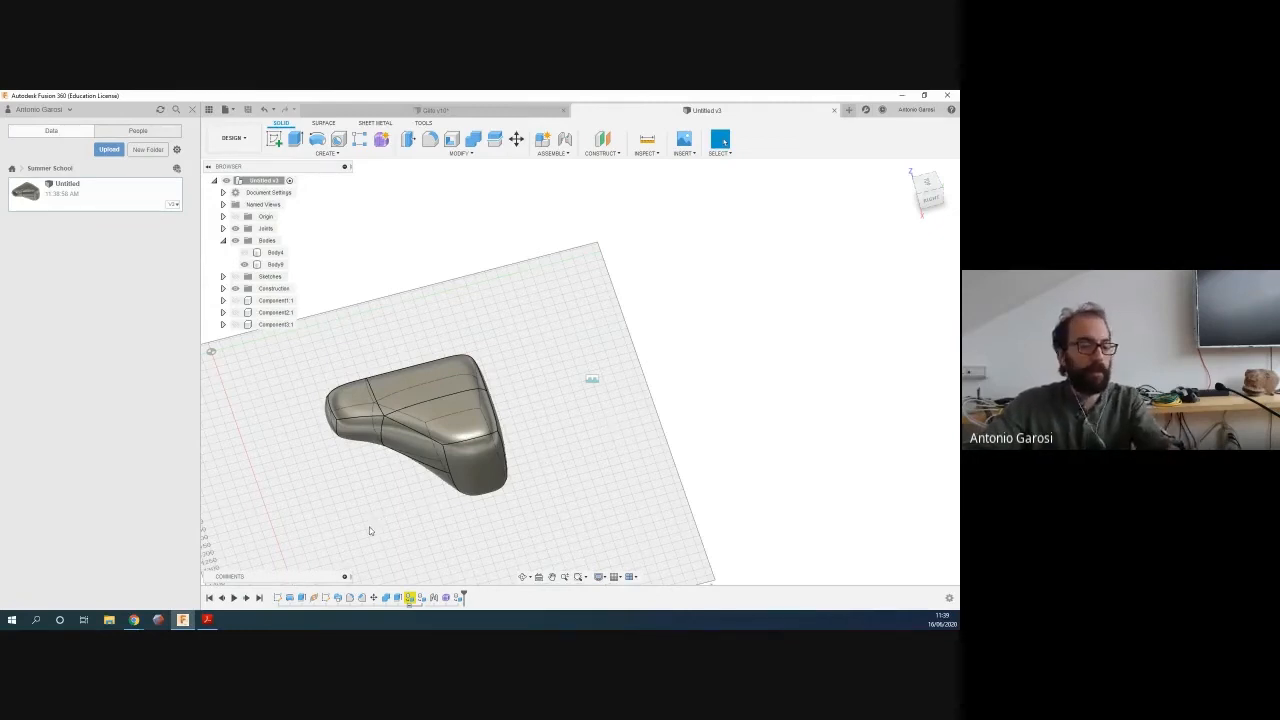
Switch to the parametric design lecture PDF in Adobe Acrobat Reader and advance past the Exporting slide
{"action": "mouse_move", "coordinate": [202, 626]}
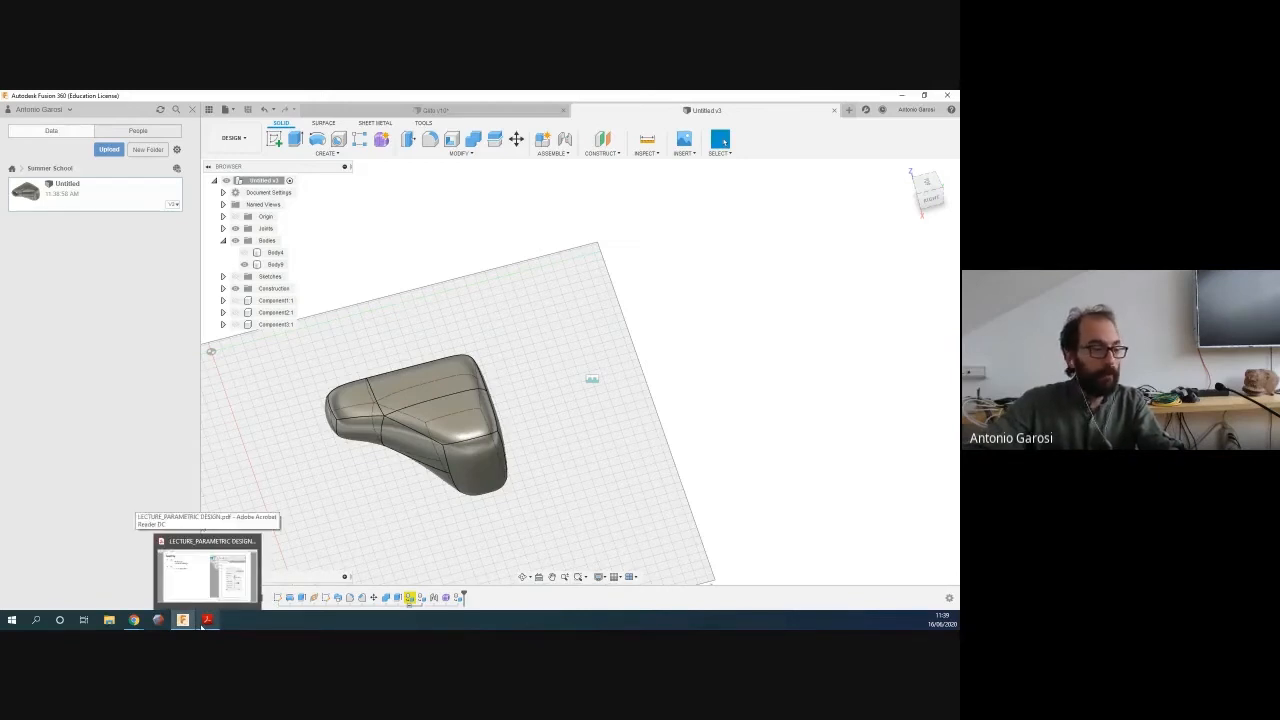
{"action": "left_click", "coordinate": [202, 626]}
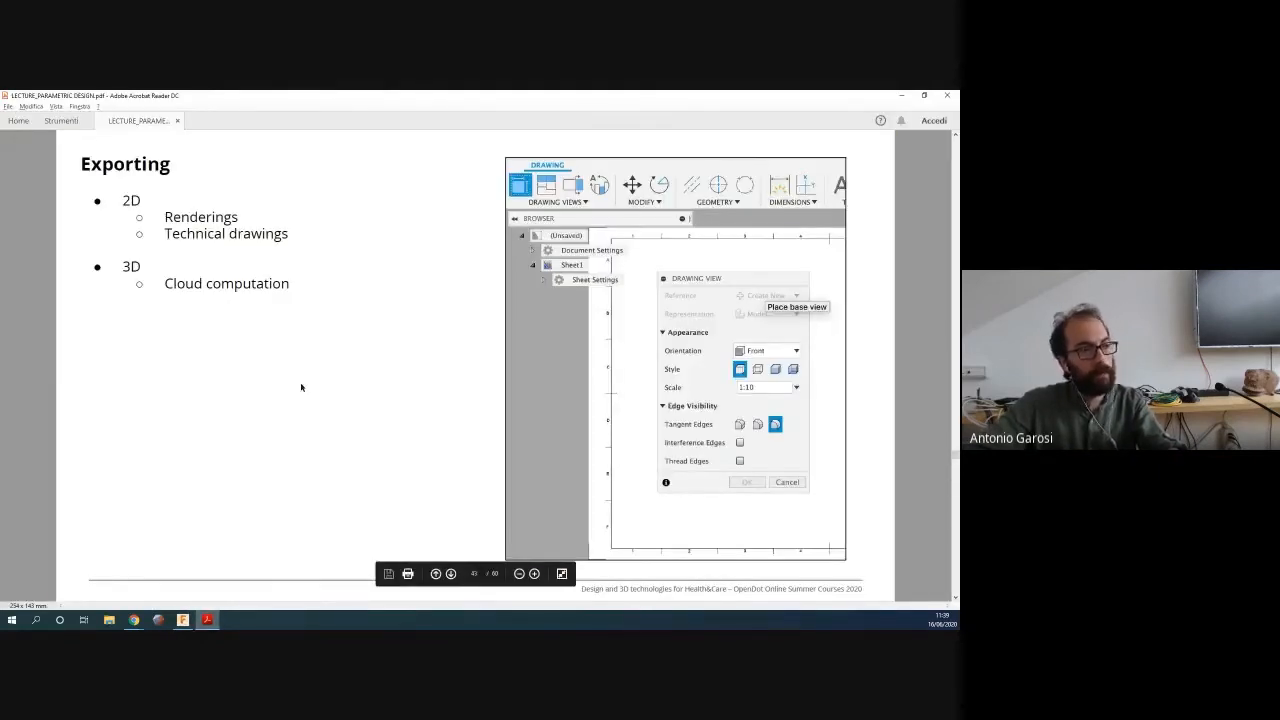
{"action": "scroll", "coordinate": [301, 387], "scroll_direction": "down", "scroll_amount": 1}
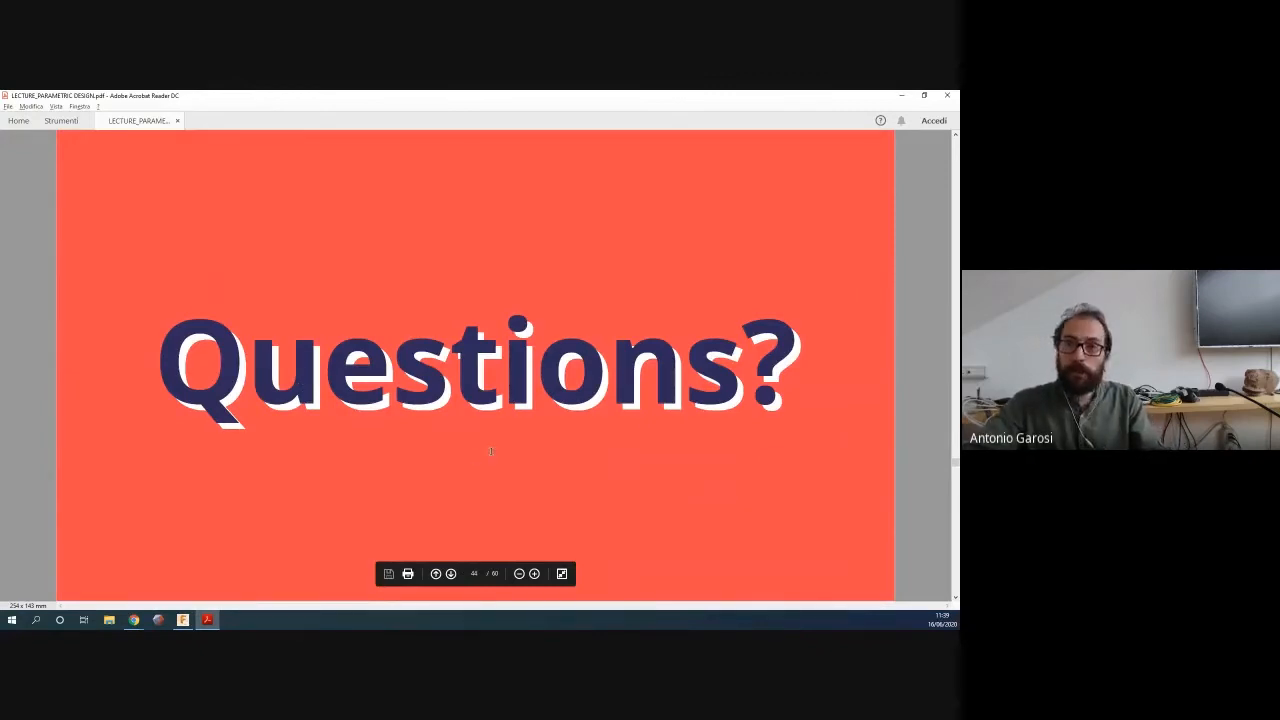
Switch to Fusion 360 and toggle the visibility of all bodies and all sketches, restoring each to its original state
{"action": "key", "text": "alt+Tab"}
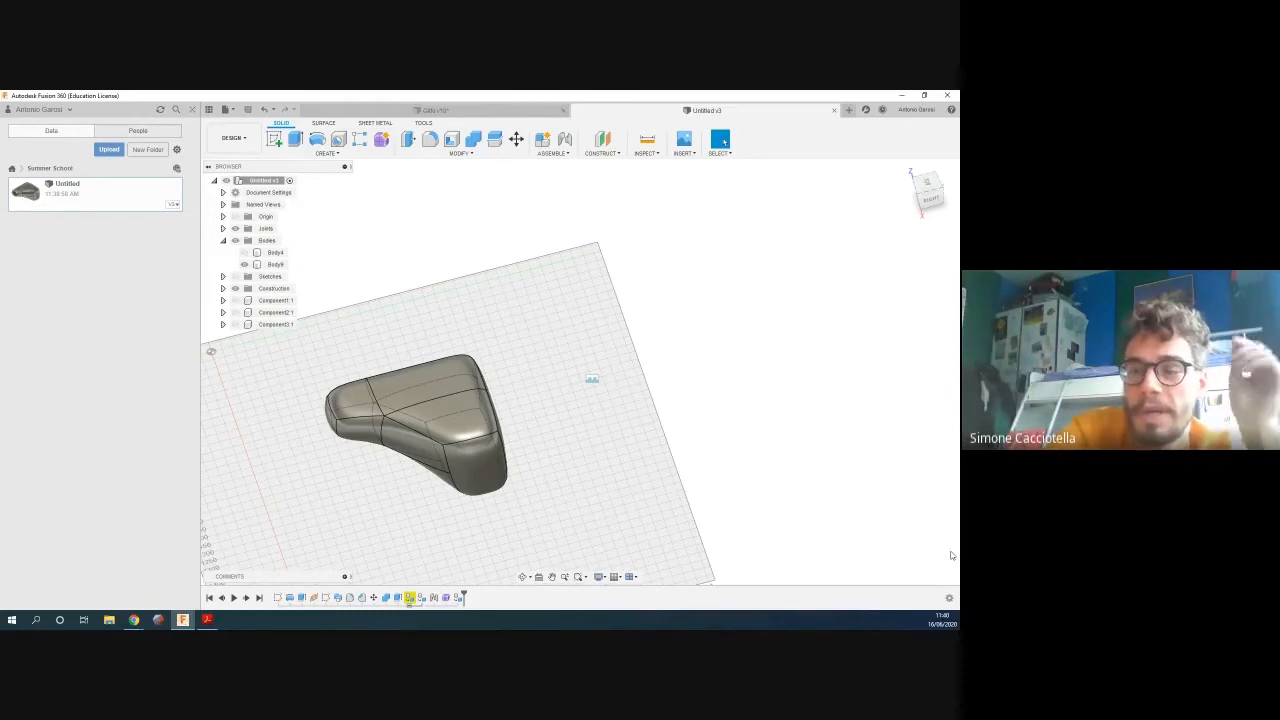
{"action": "left_click", "coordinate": [275, 253]}
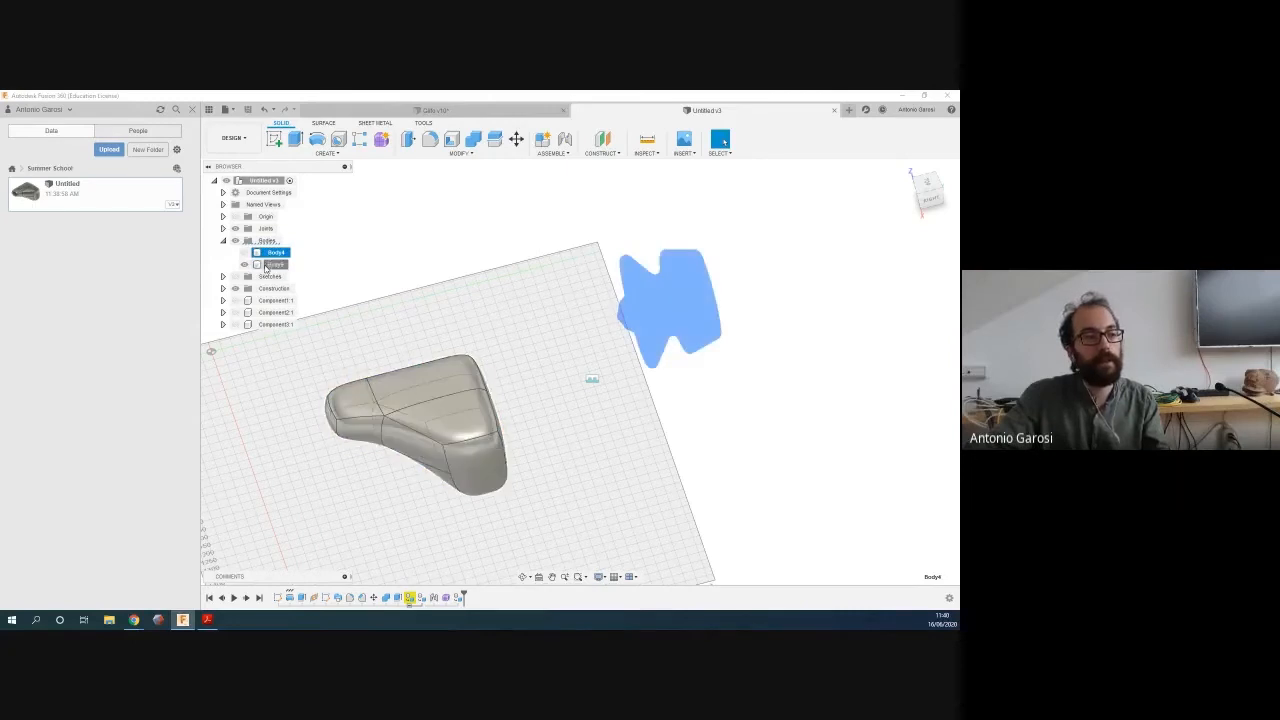
{"action": "left_click", "coordinate": [368, 234]}
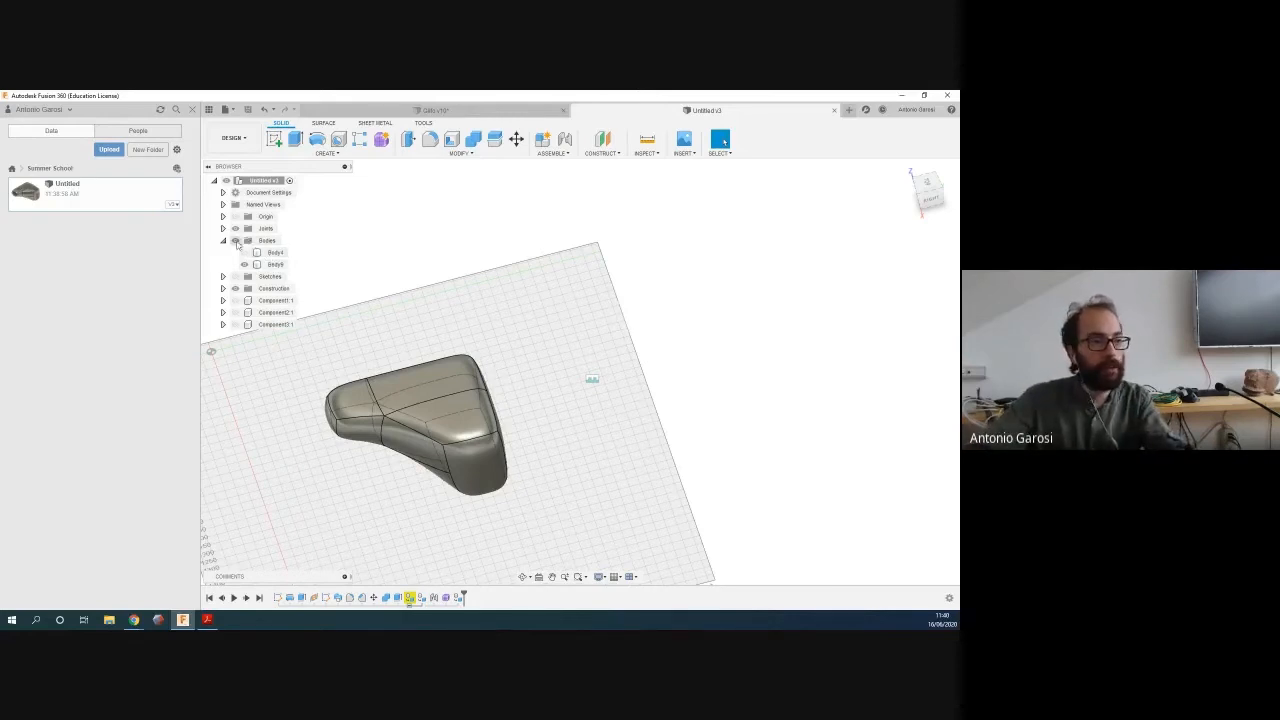
{"action": "left_click", "coordinate": [236, 241]}
{"action": "left_click", "coordinate": [236, 241]}
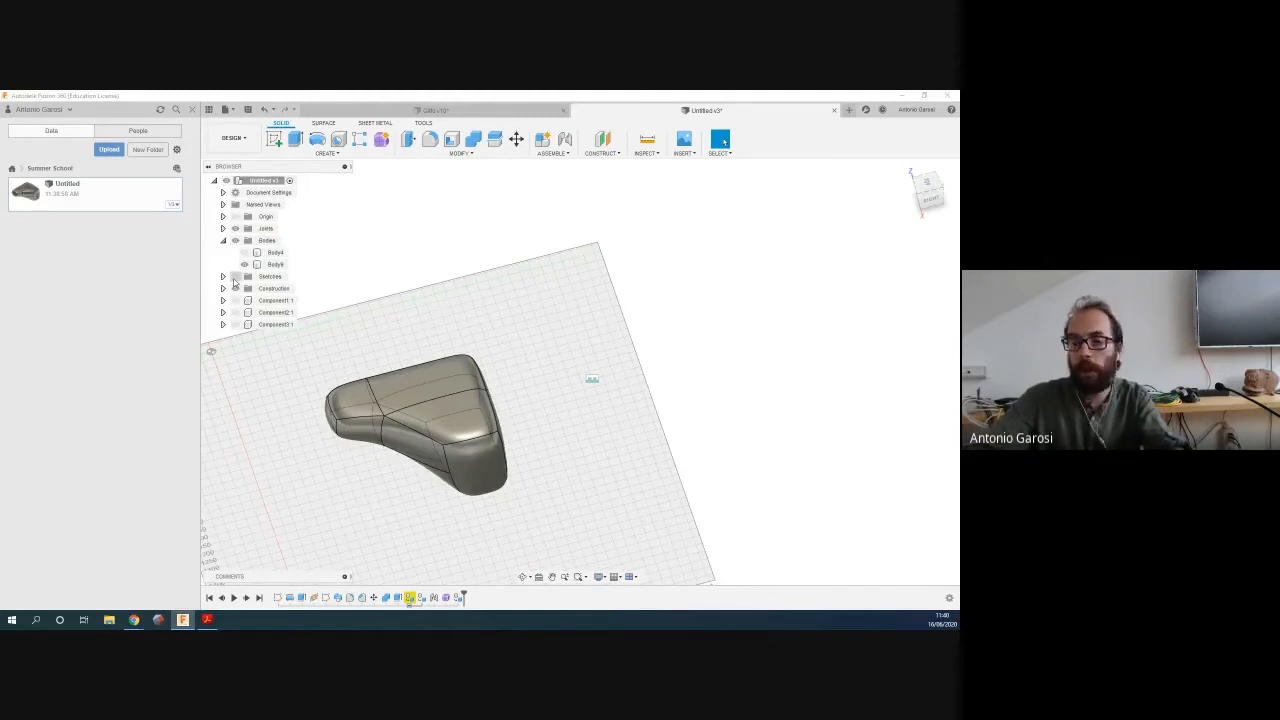
{"action": "left_click", "coordinate": [235, 278]}
{"action": "left_click", "coordinate": [235, 278]}
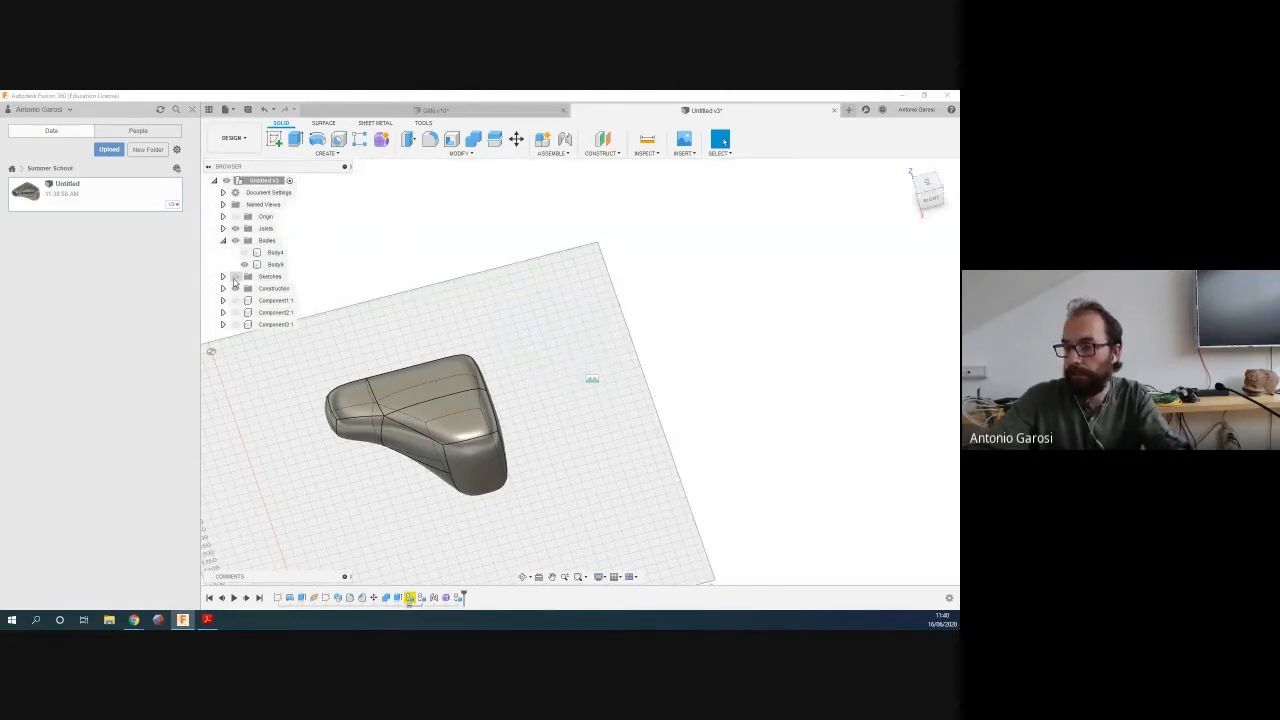
Select a side face of the sculpted body and clear the selection
{"action": "scroll", "coordinate": [341, 314], "scroll_direction": "up", "scroll_amount": 2}
{"action": "scroll", "coordinate": [374, 292], "scroll_direction": "down", "scroll_amount": 3}
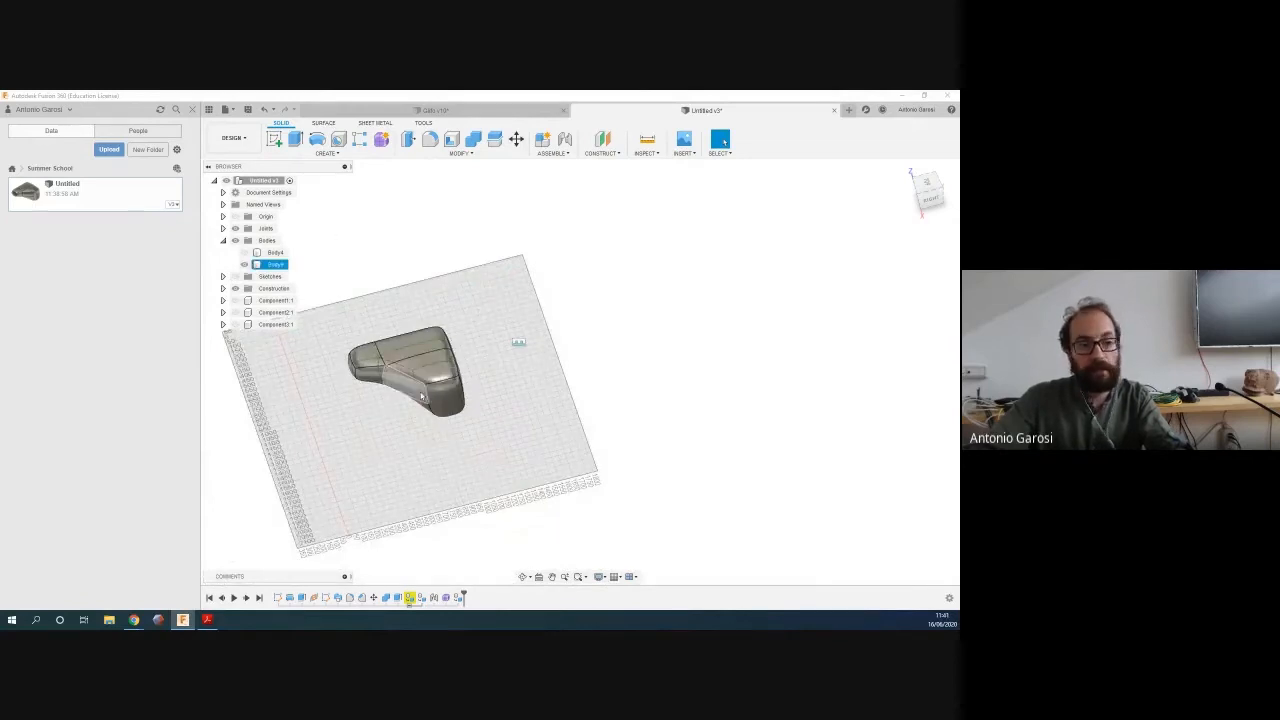
{"action": "left_click", "coordinate": [438, 375]}
{"action": "left_click", "coordinate": [418, 397]}
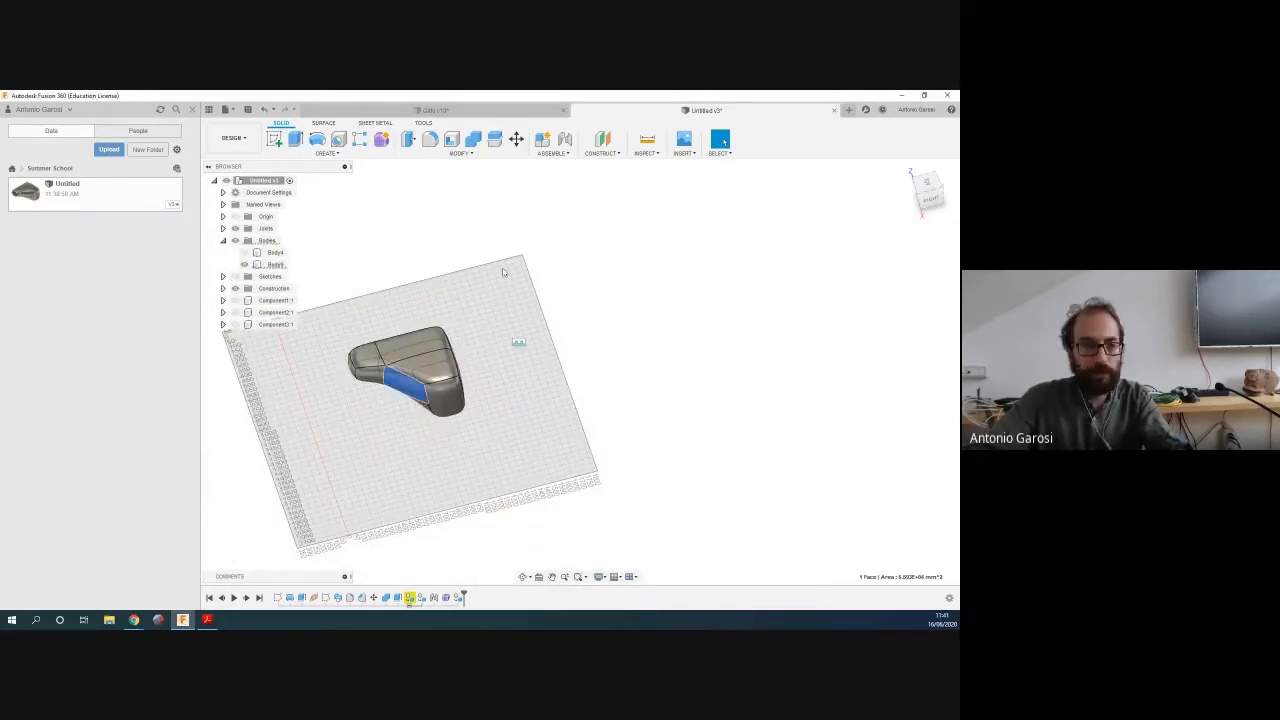
{"action": "left_click", "coordinate": [504, 272]}
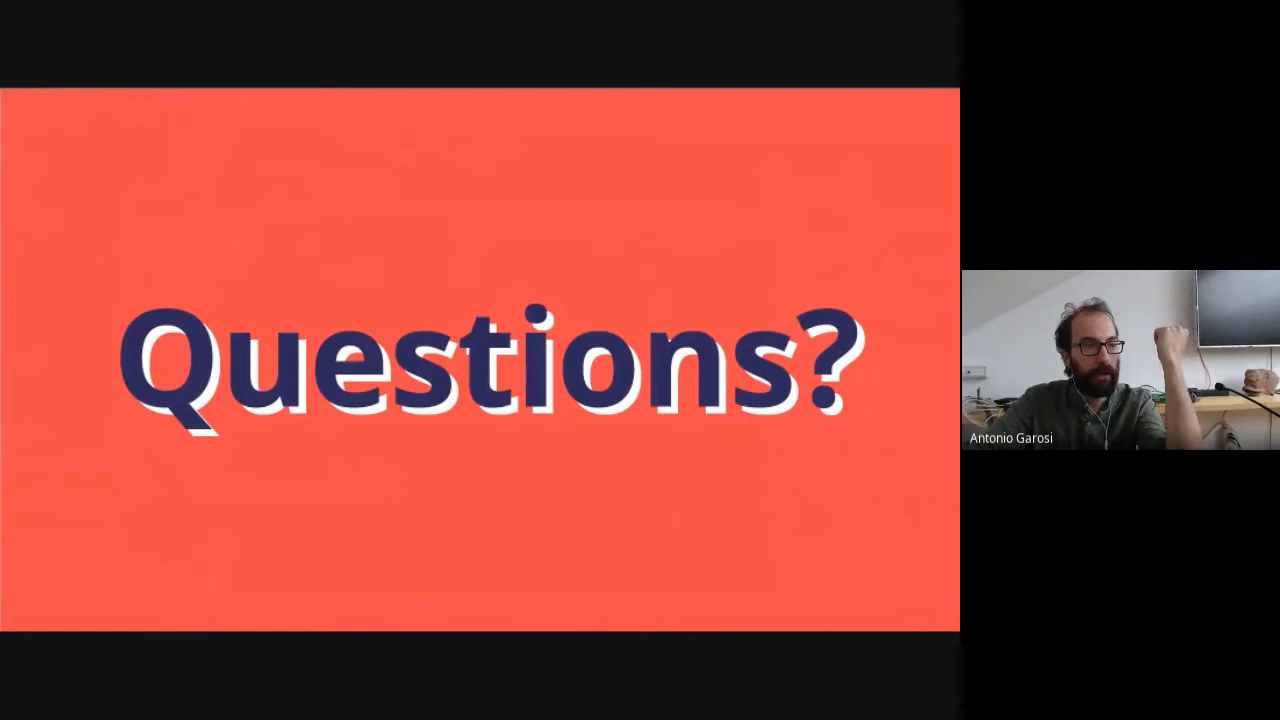
Return to Fusion 360, create a new form, preview the Box primitive's center-rectangle options, and cancel the box
{"action": "key", "text": "alt+Tab"}
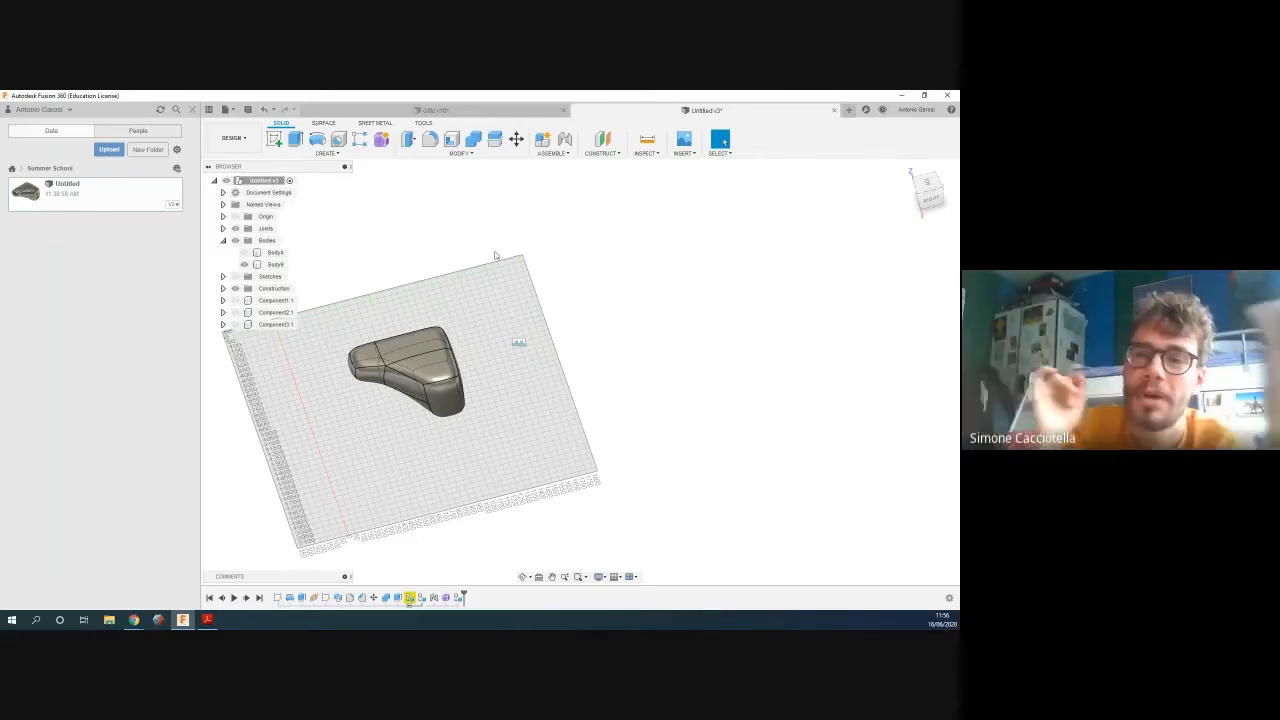
{"action": "mouse_move", "coordinate": [587, 256]}
{"action": "right_mouse_down"}
{"action": "mouse_move", "coordinate": [643, 332]}
{"action": "mouse_move", "coordinate": [606, 211]}
{"action": "mouse_move", "coordinate": [631, 306]}
{"action": "mouse_move", "coordinate": [549, 300]}
{"action": "right_mouse_up"}
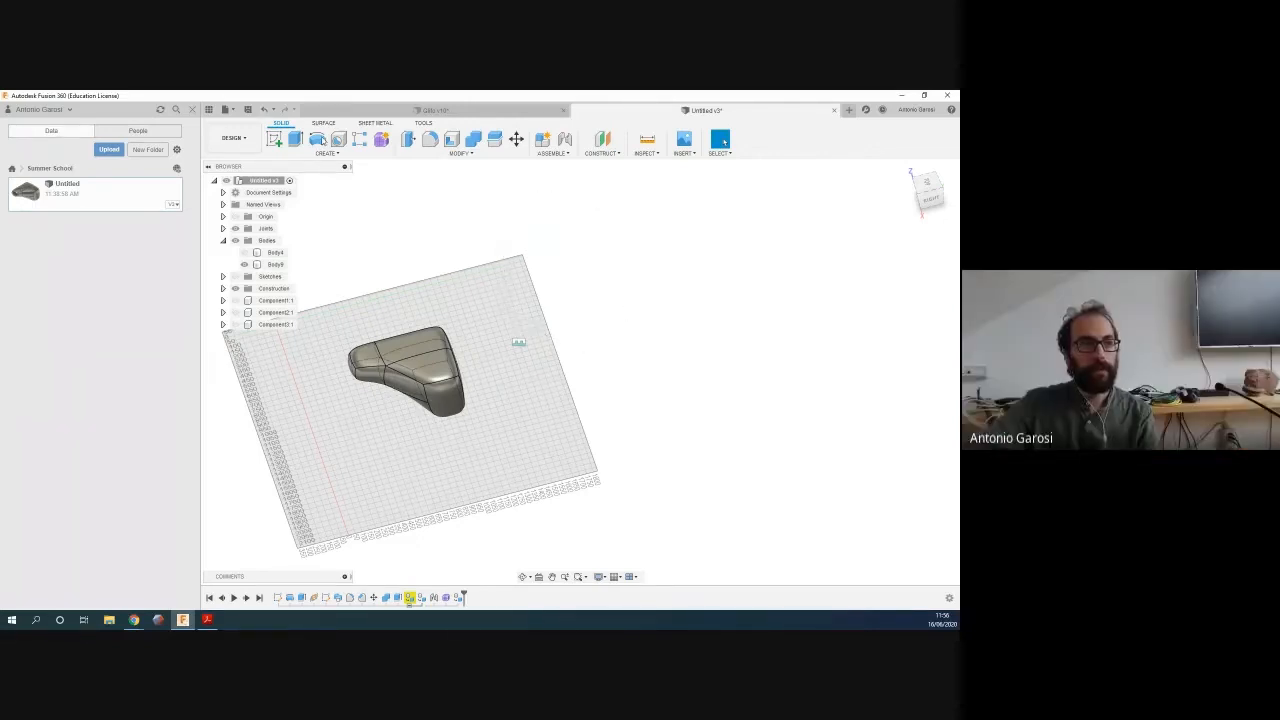
{"action": "left_click", "coordinate": [381, 140]}
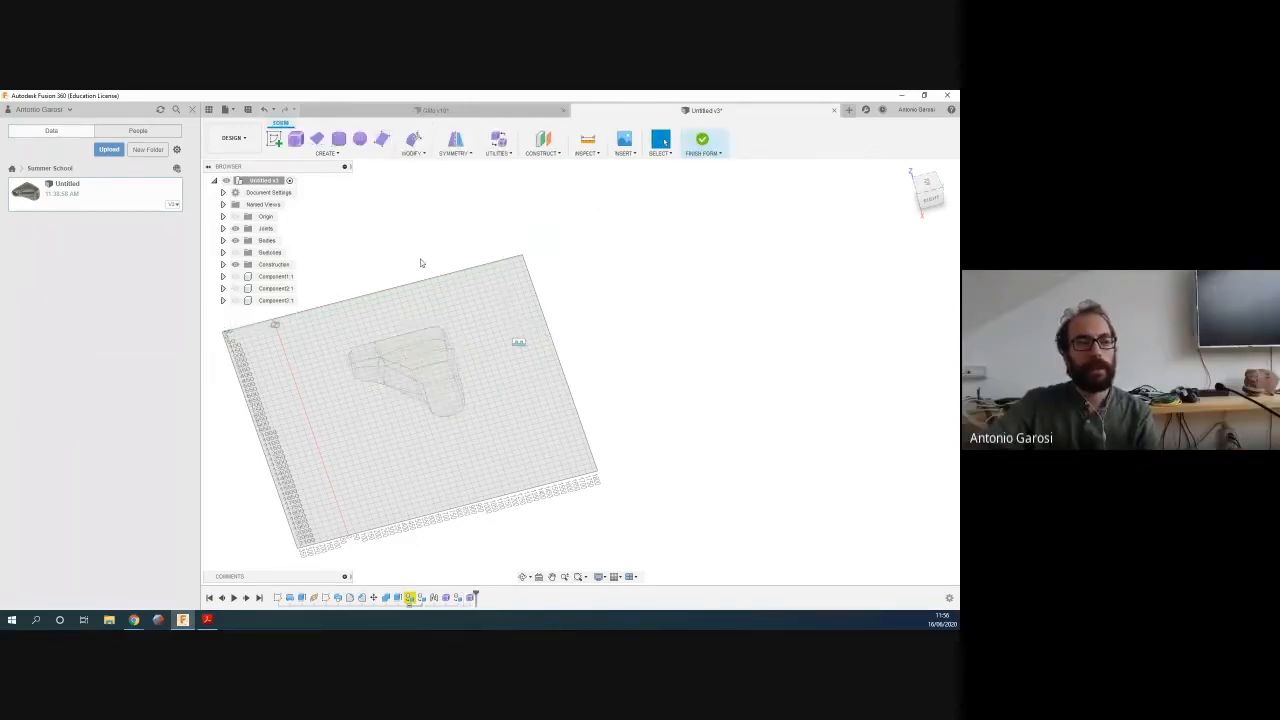
{"action": "mouse_move", "coordinate": [453, 276]}
{"action": "right_mouse_down"}
{"action": "mouse_move", "coordinate": [502, 327]}
{"action": "mouse_move", "coordinate": [483, 250]}
{"action": "right_mouse_up"}
{"action": "left_click_drag", "start_coordinate": [480, 247], "coordinate": [527, 301]}
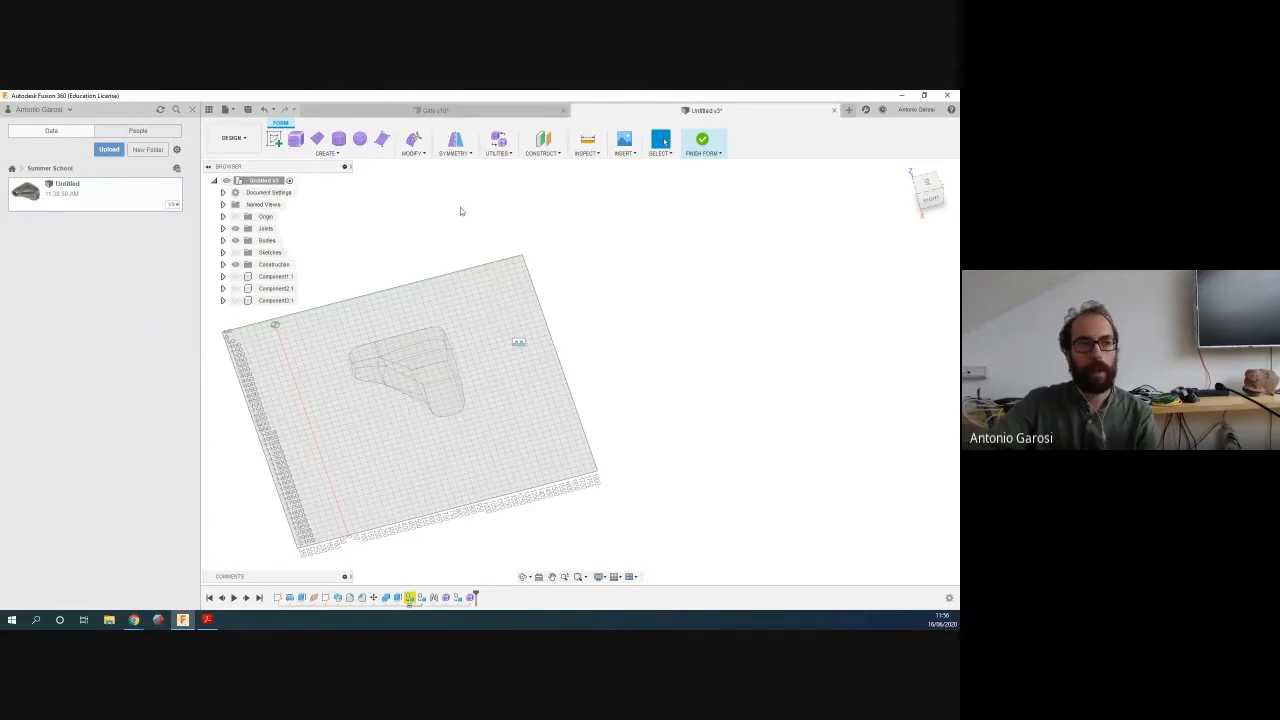
{"action": "left_click", "coordinate": [295, 139]}
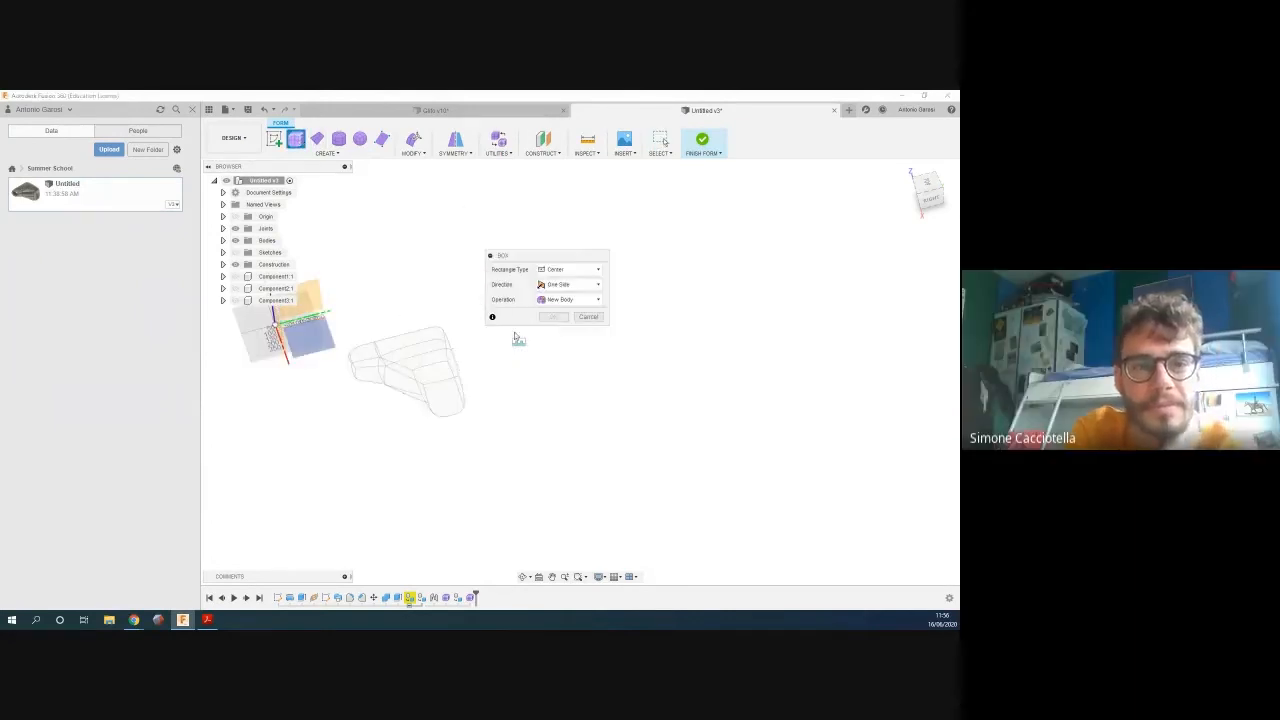
{"action": "left_click", "coordinate": [588, 317]}
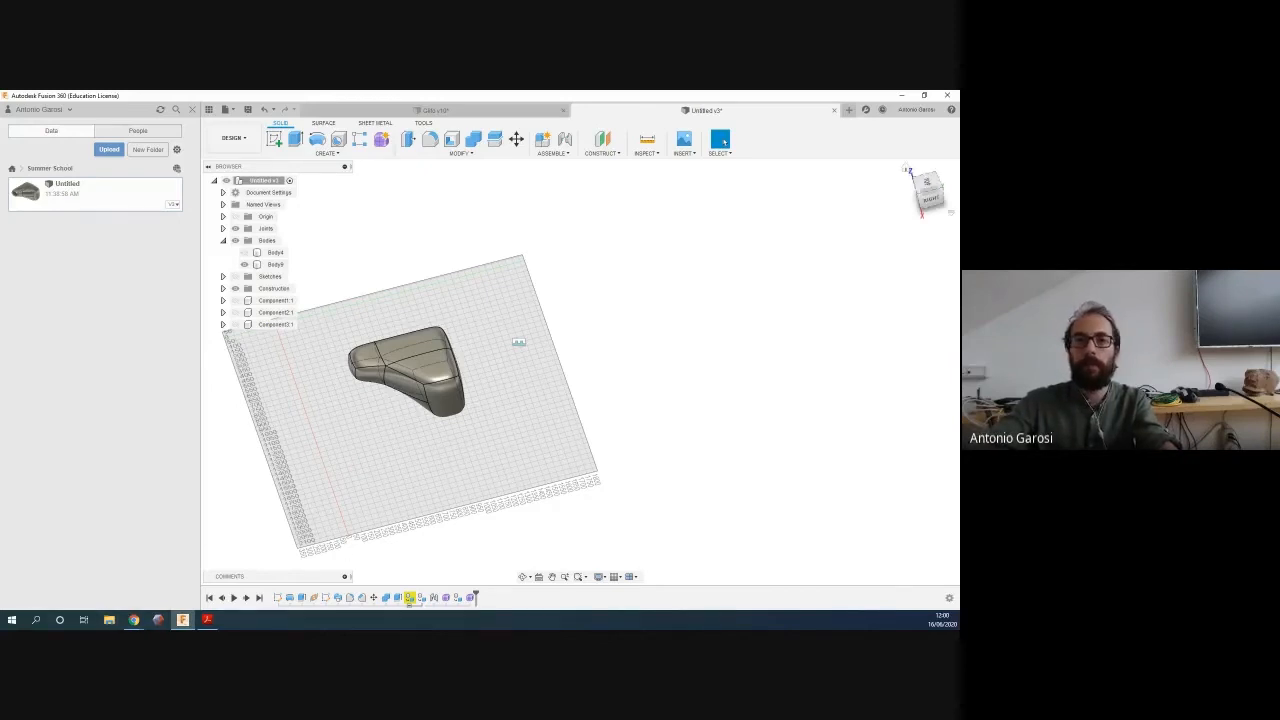
Switch to Chrome and search the web for "MONOLITH autodesk"
{"action": "left_click", "coordinate": [133, 620]}
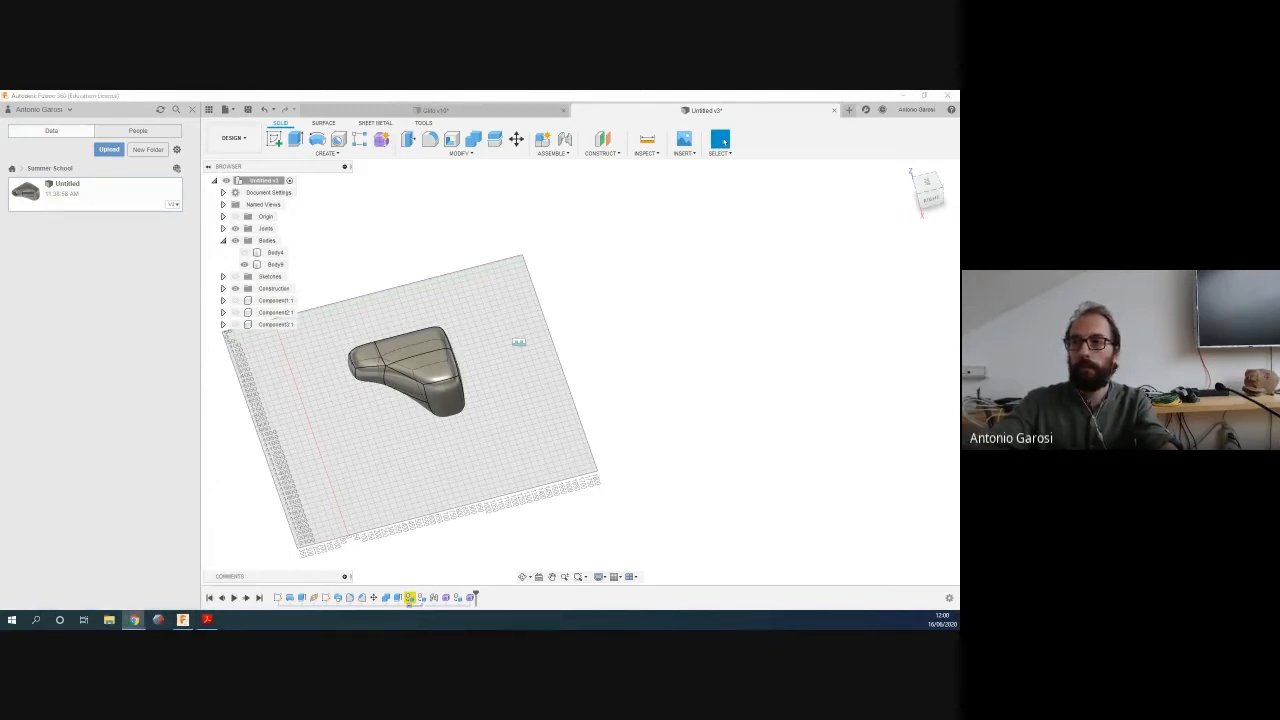
{"action": "left_click_drag", "start_coordinate": [958, 148], "coordinate": [527, 92]}
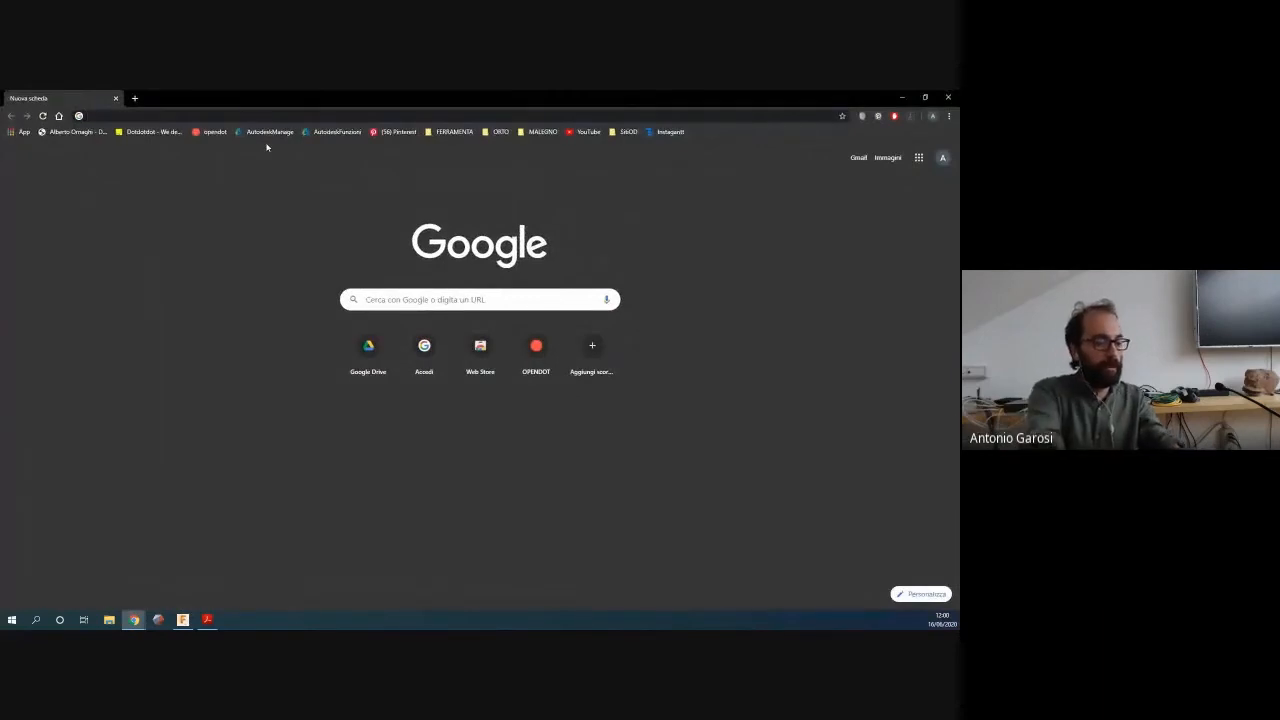
{"action": "type", "text": "MONOL"}
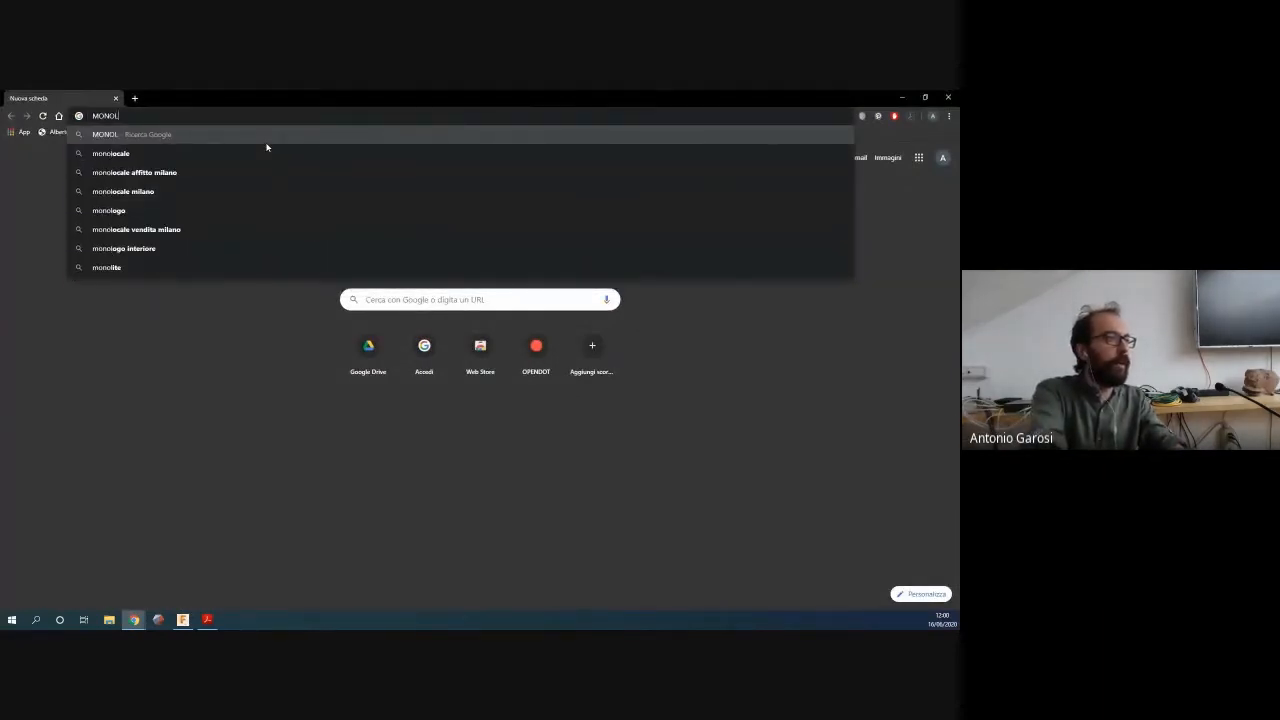
{"action": "type", "text": "ITH autodesk"}
{"action": "key", "text": "Return"}
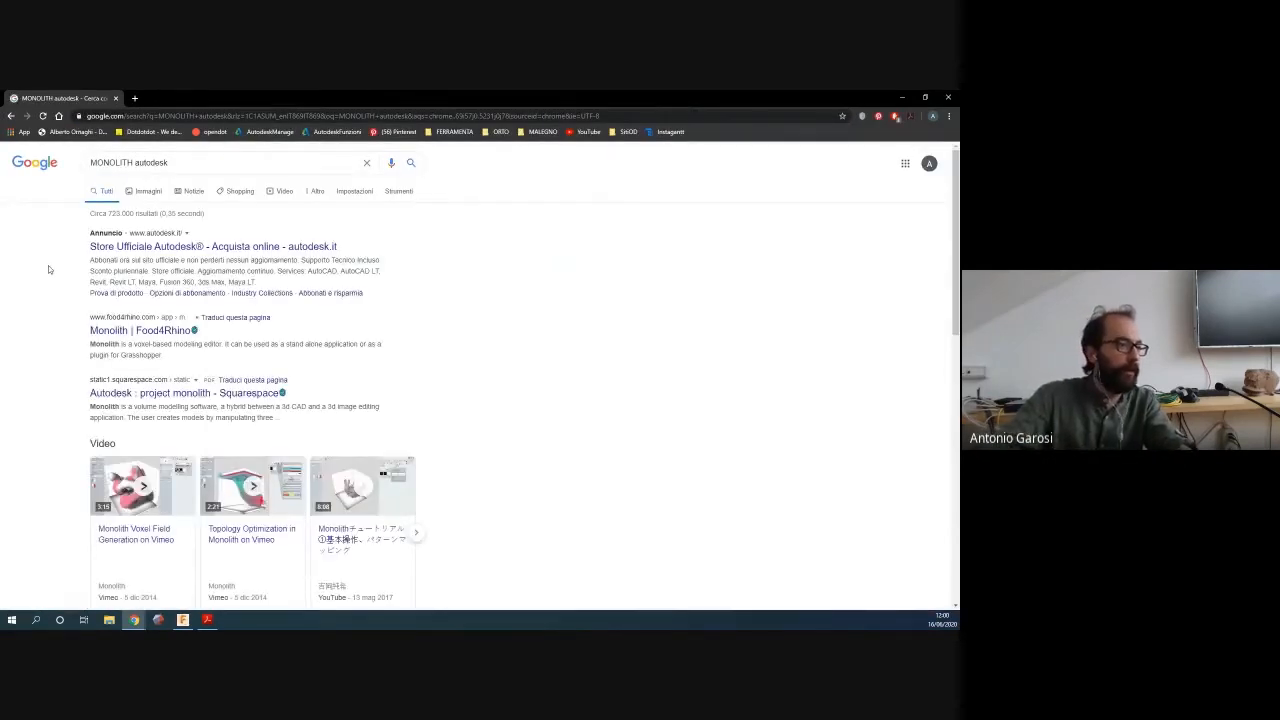
Open the Autodesk project monolith user guide and look through its pages on the interface, viewport and layer compositing
{"action": "left_click", "coordinate": [98, 397]}
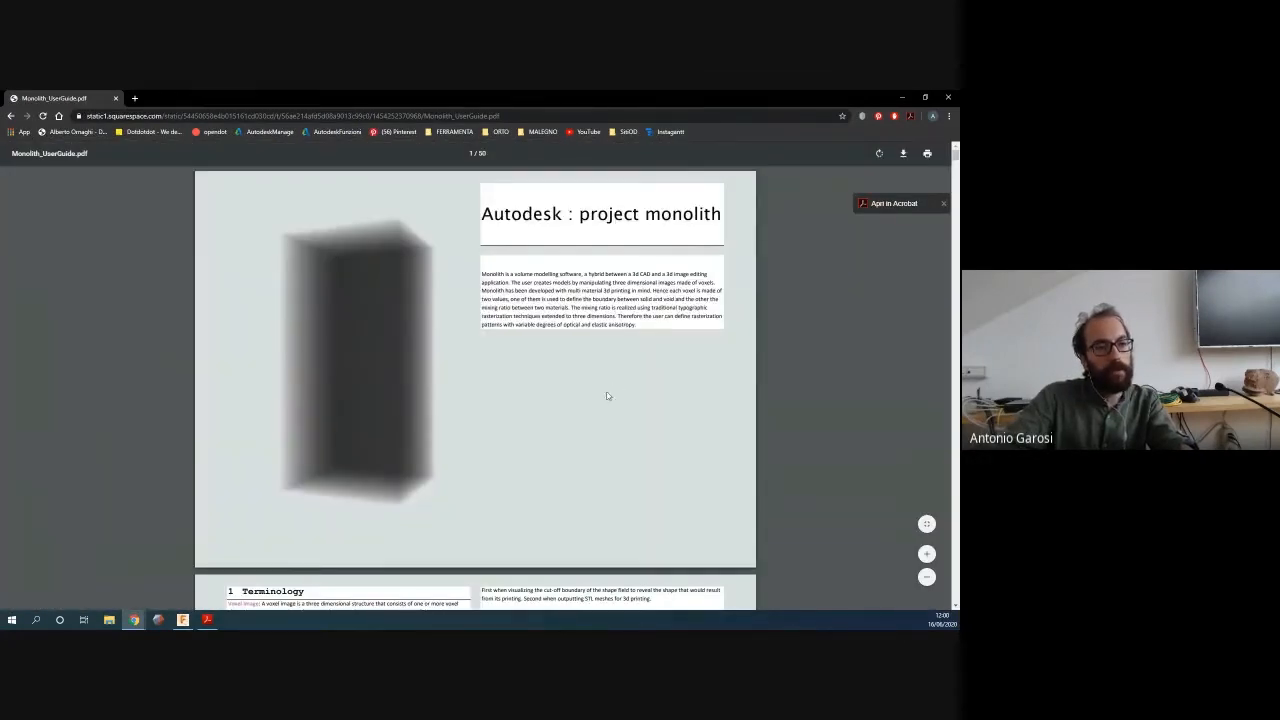
{"action": "scroll", "coordinate": [537, 399], "scroll_direction": "down", "scroll_amount": 10}
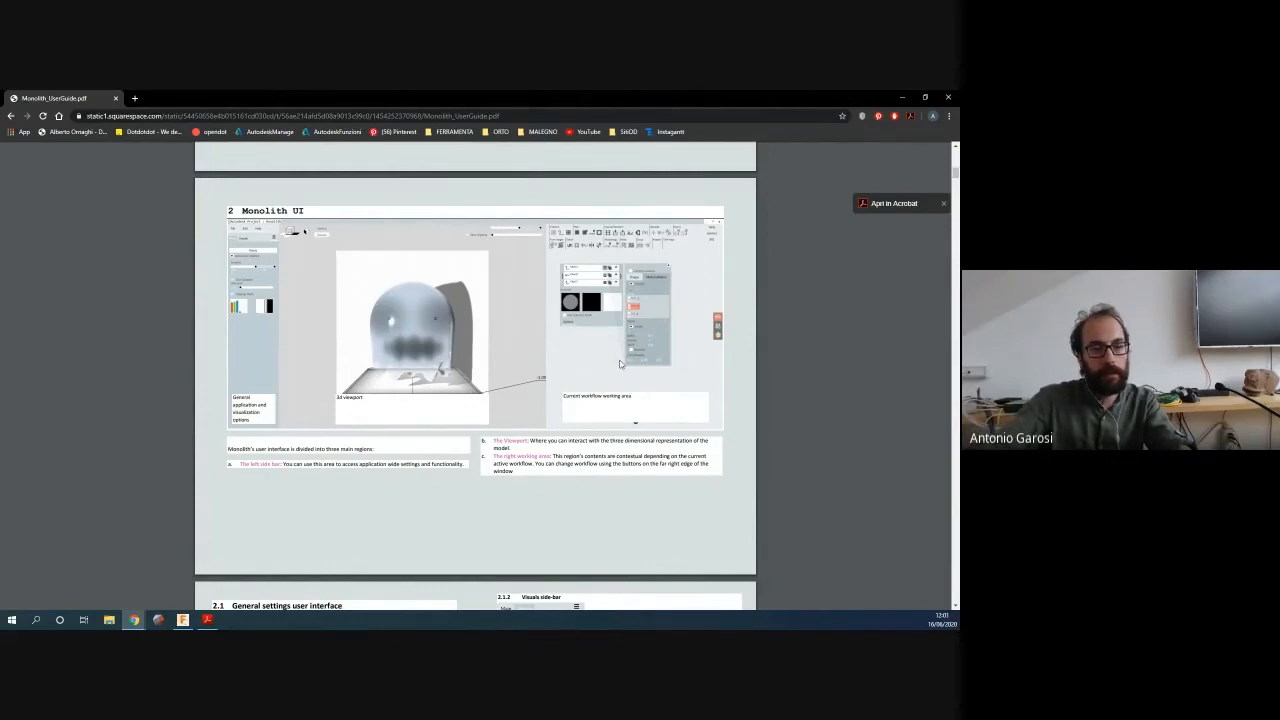
{"action": "scroll", "coordinate": [614, 372], "scroll_direction": "down", "scroll_amount": 6}
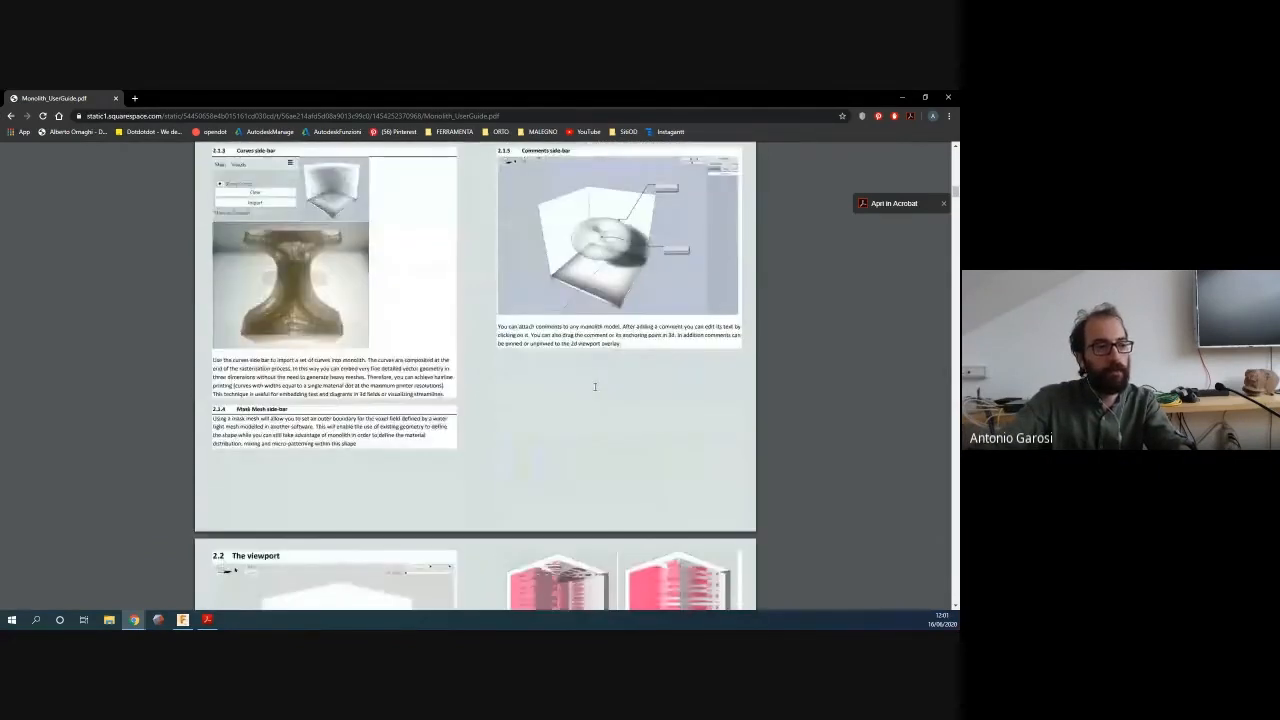
{"action": "scroll", "coordinate": [594, 386], "scroll_direction": "down", "scroll_amount": 3}
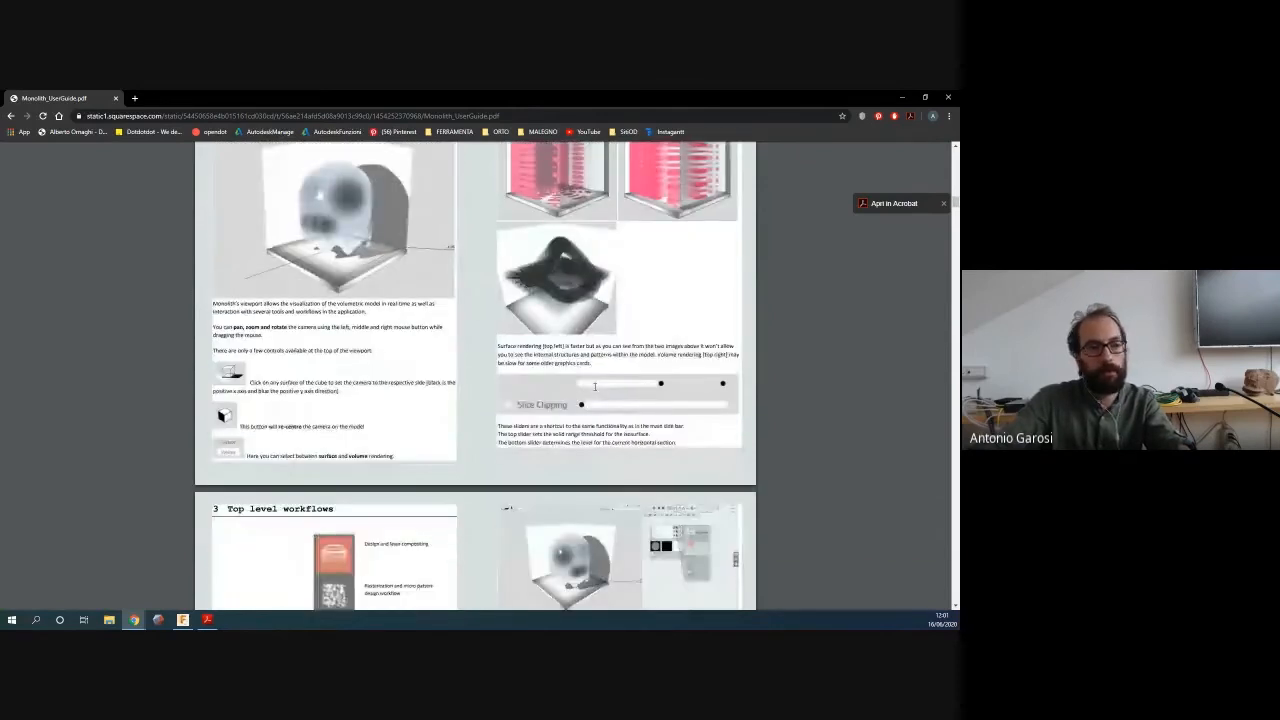
{"action": "scroll", "coordinate": [592, 390], "scroll_direction": "up", "scroll_amount": 2}
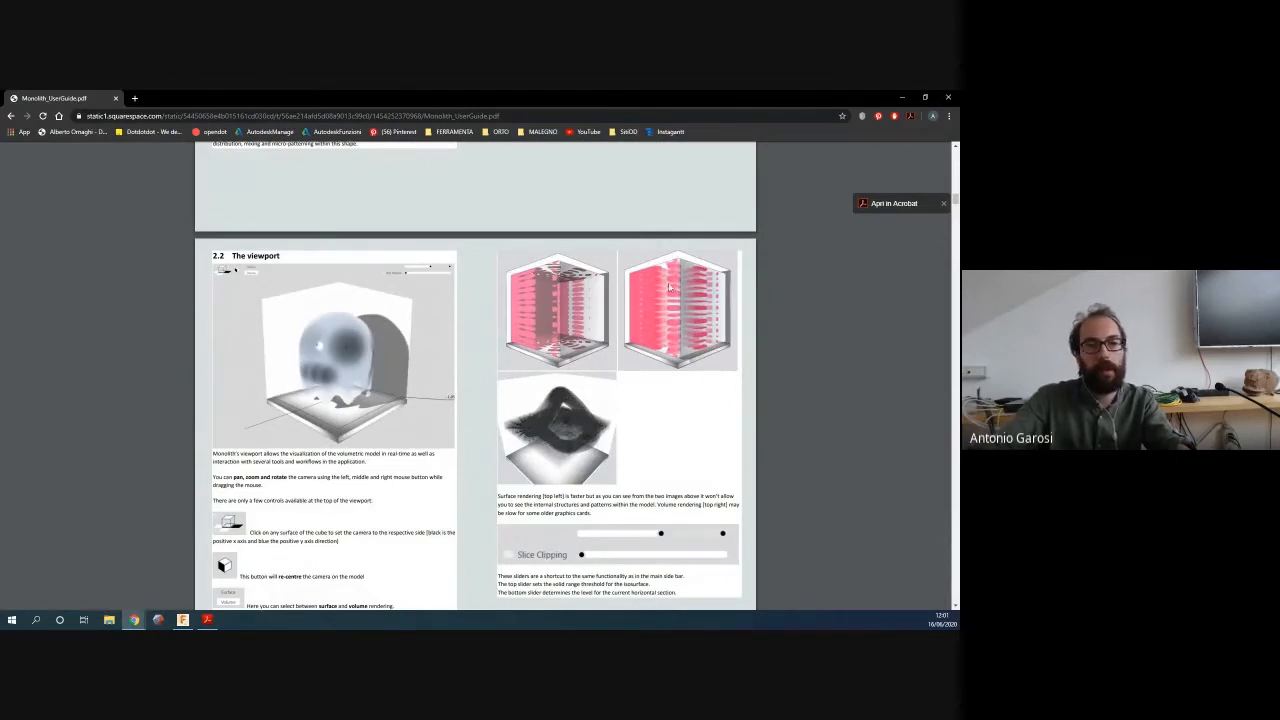
{"action": "scroll", "coordinate": [659, 464], "scroll_direction": "down", "scroll_amount": 10}
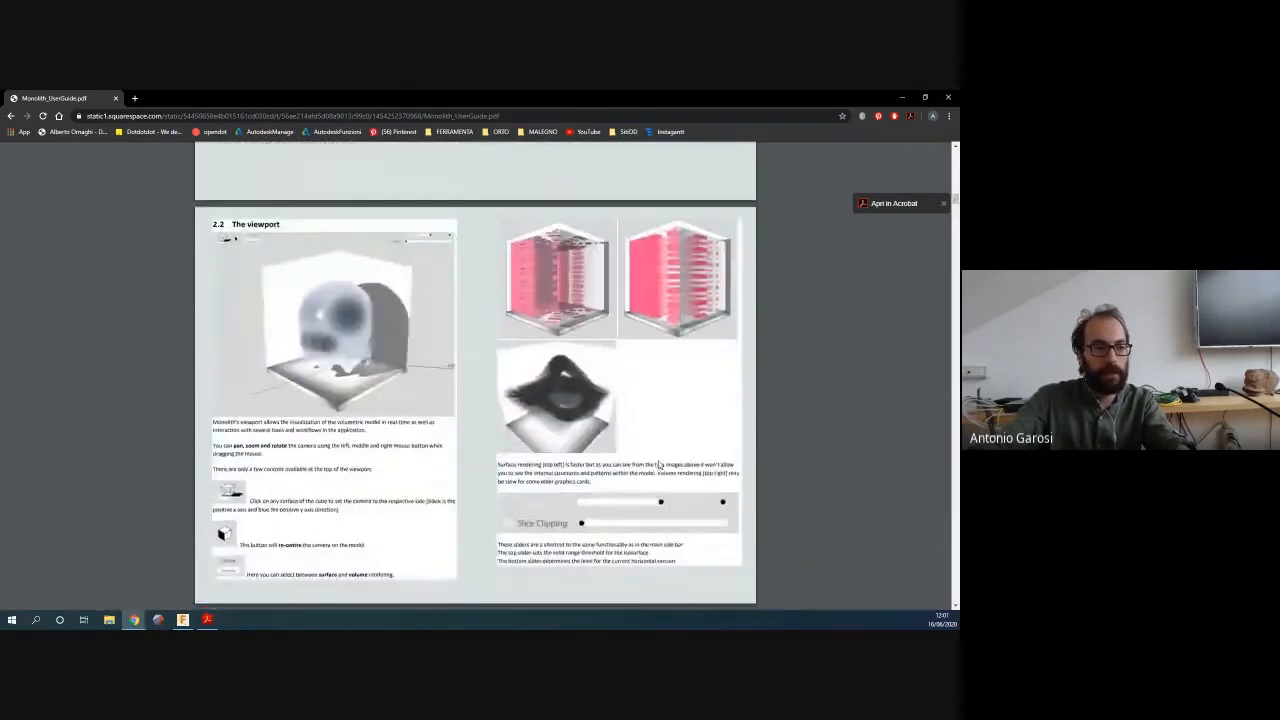
{"action": "scroll", "coordinate": [656, 459], "scroll_direction": "down", "scroll_amount": 5}
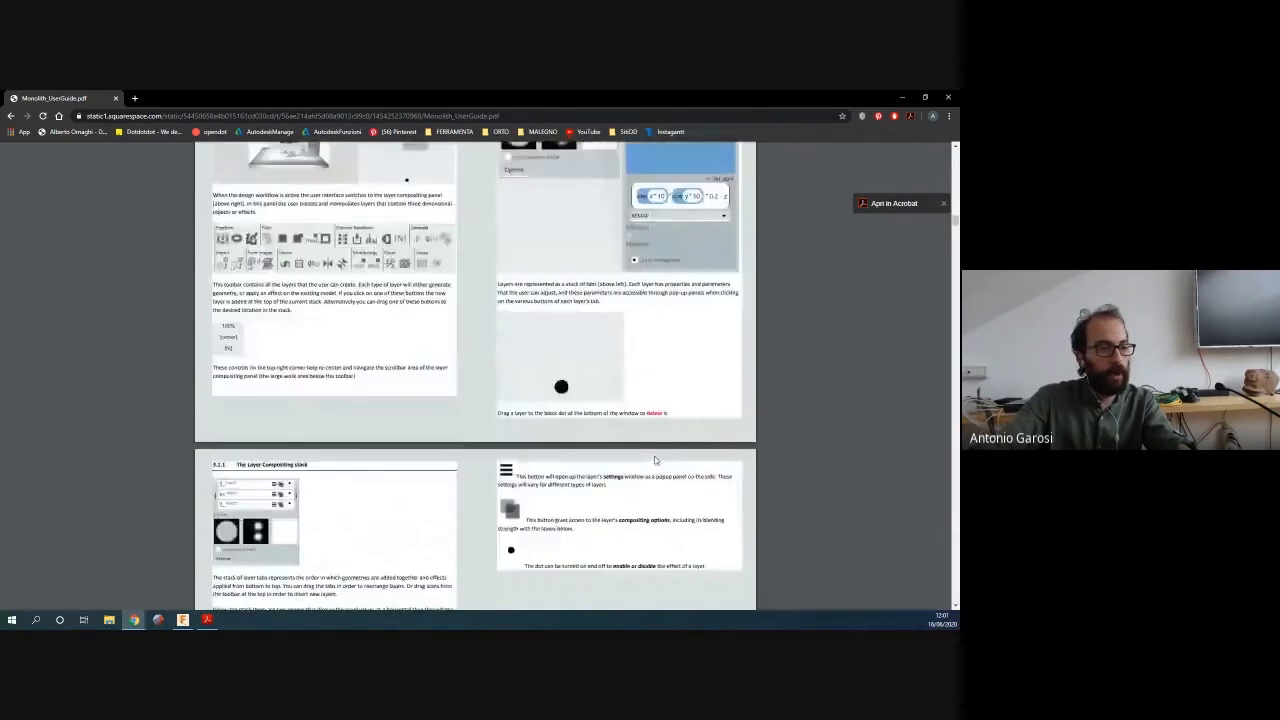
Switch back to Fusion 360 and close the Untitled design without saving its changes
{"action": "key", "text": "alt+Tab"}
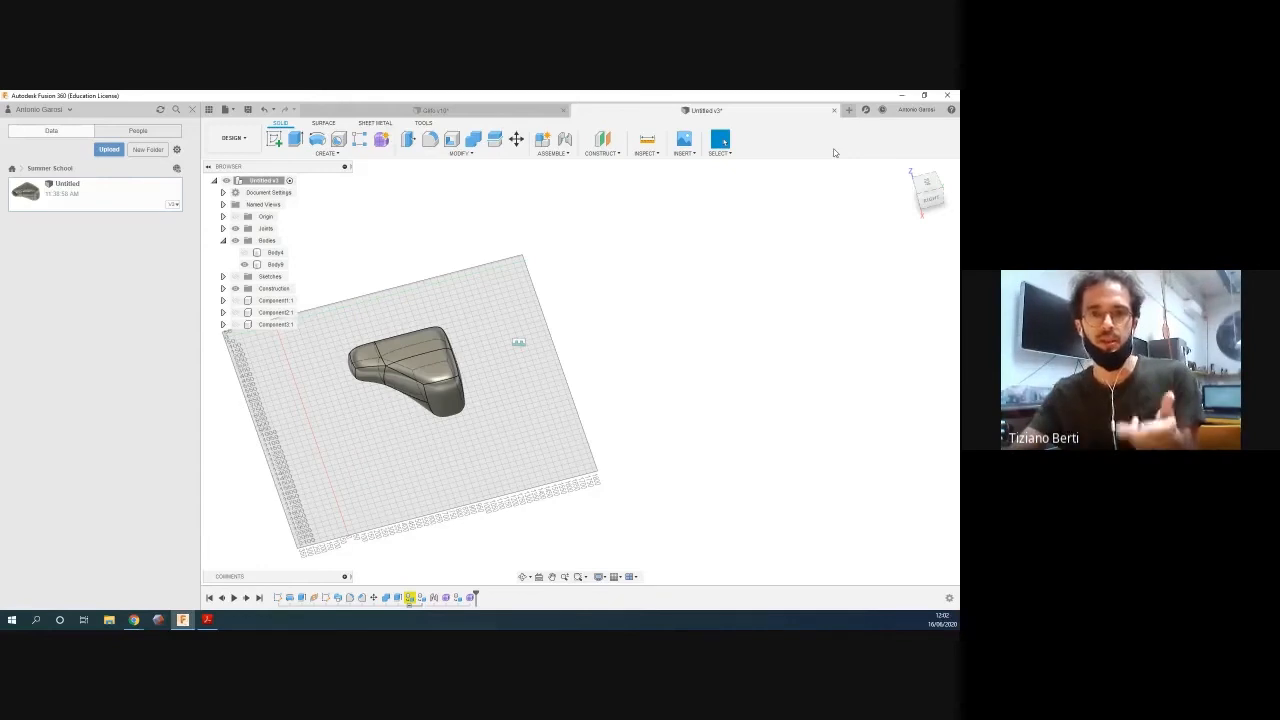
{"action": "left_click", "coordinate": [835, 110]}
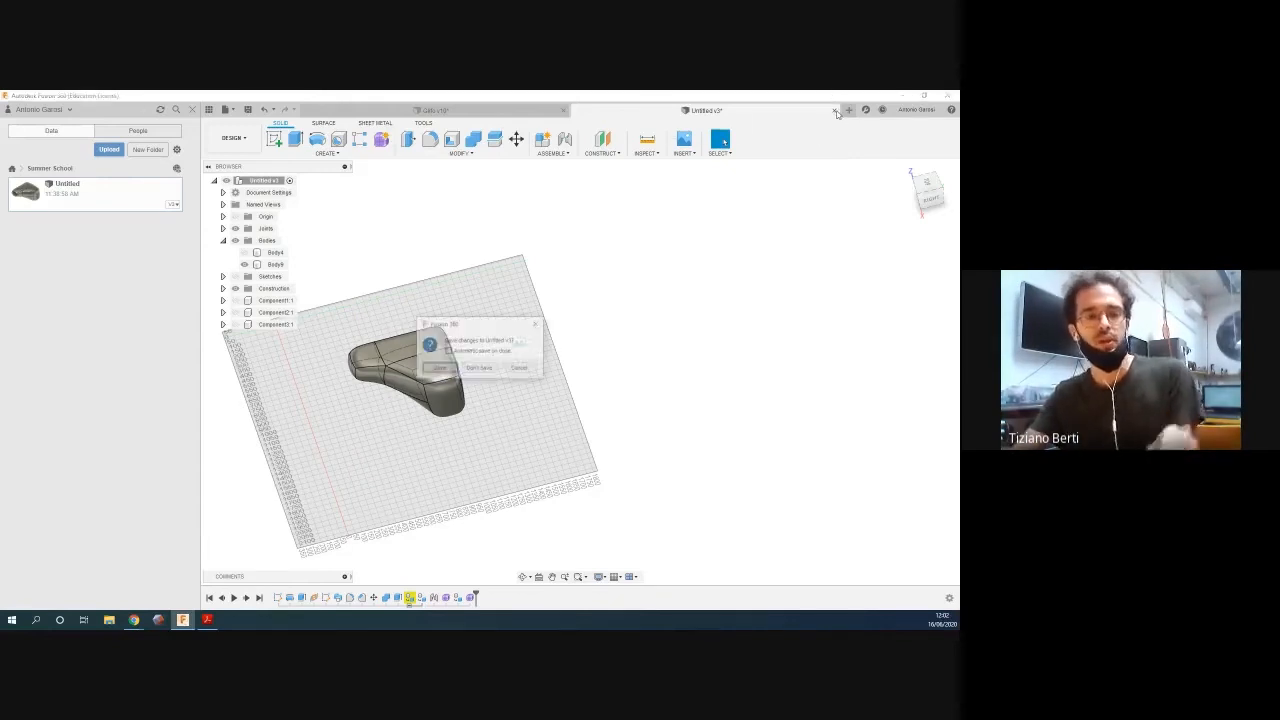
{"action": "left_click", "coordinate": [479, 368]}
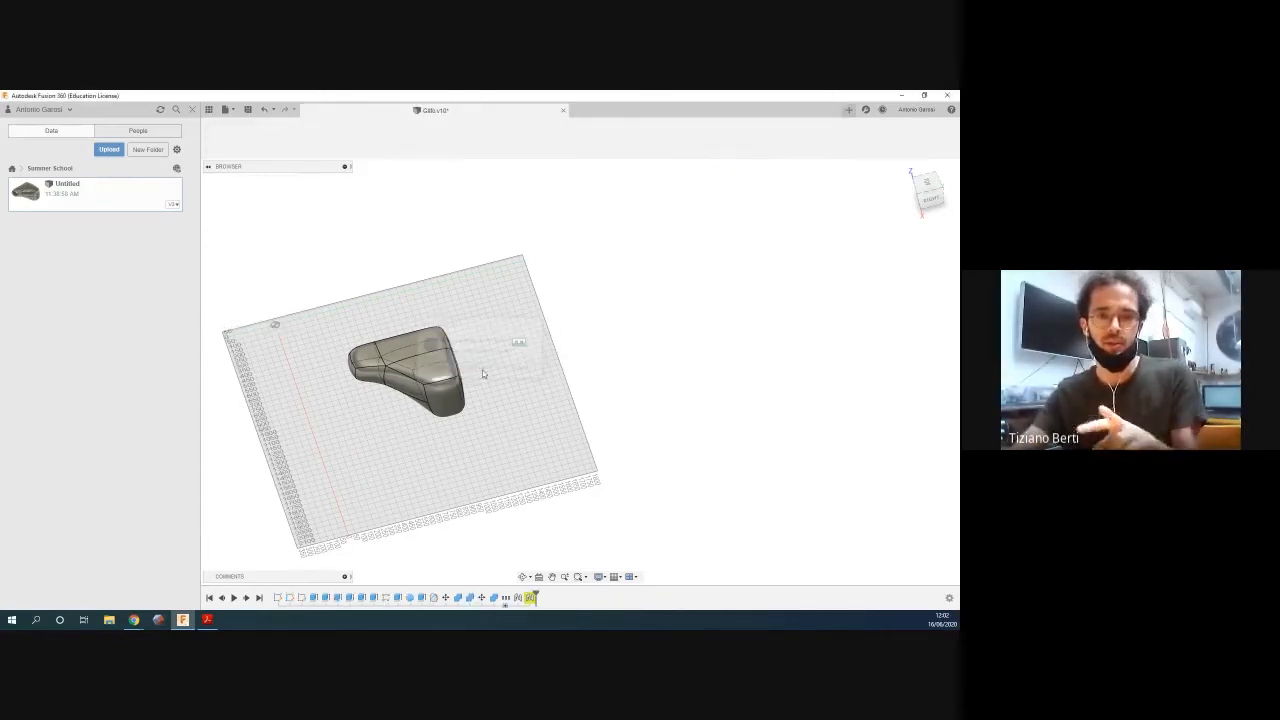
Switch to the parametric design lecture PDF and advance to the Third Part slide on Parametric Fusion 360
{"action": "left_click", "coordinate": [207, 620]}
{"action": "left_click", "coordinate": [433, 414]}
{"action": "key", "text": "Down"}
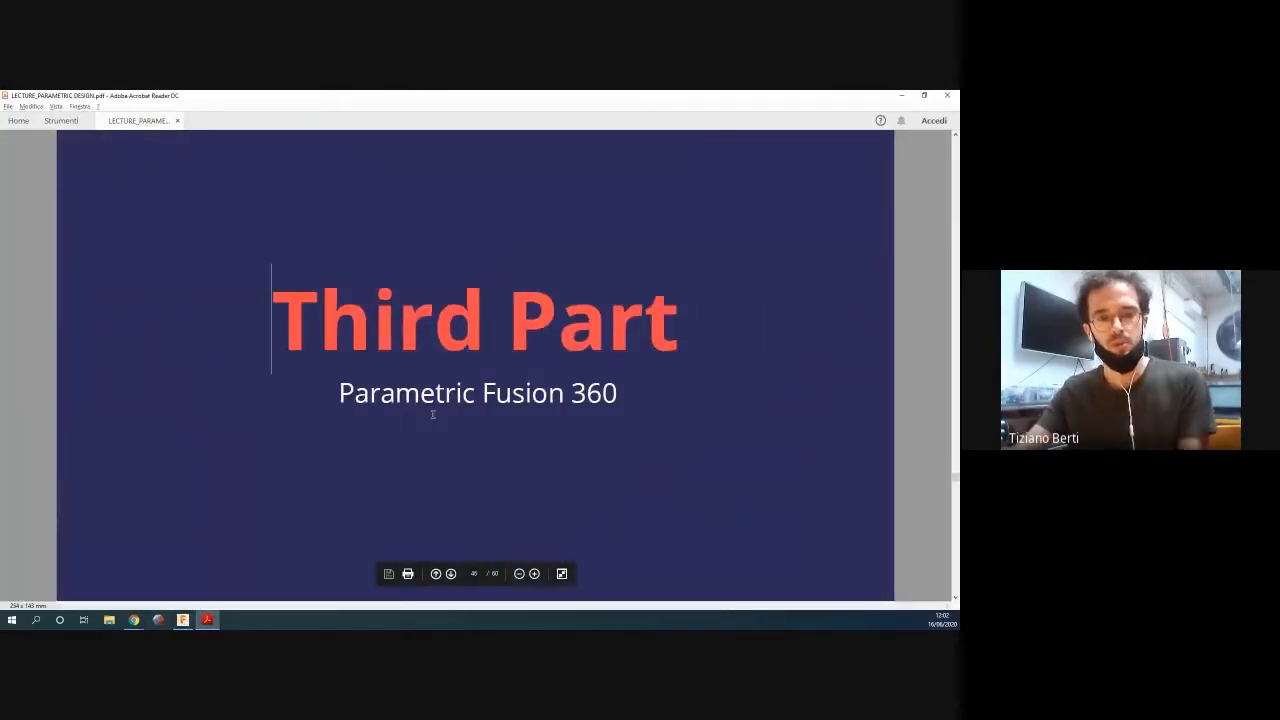
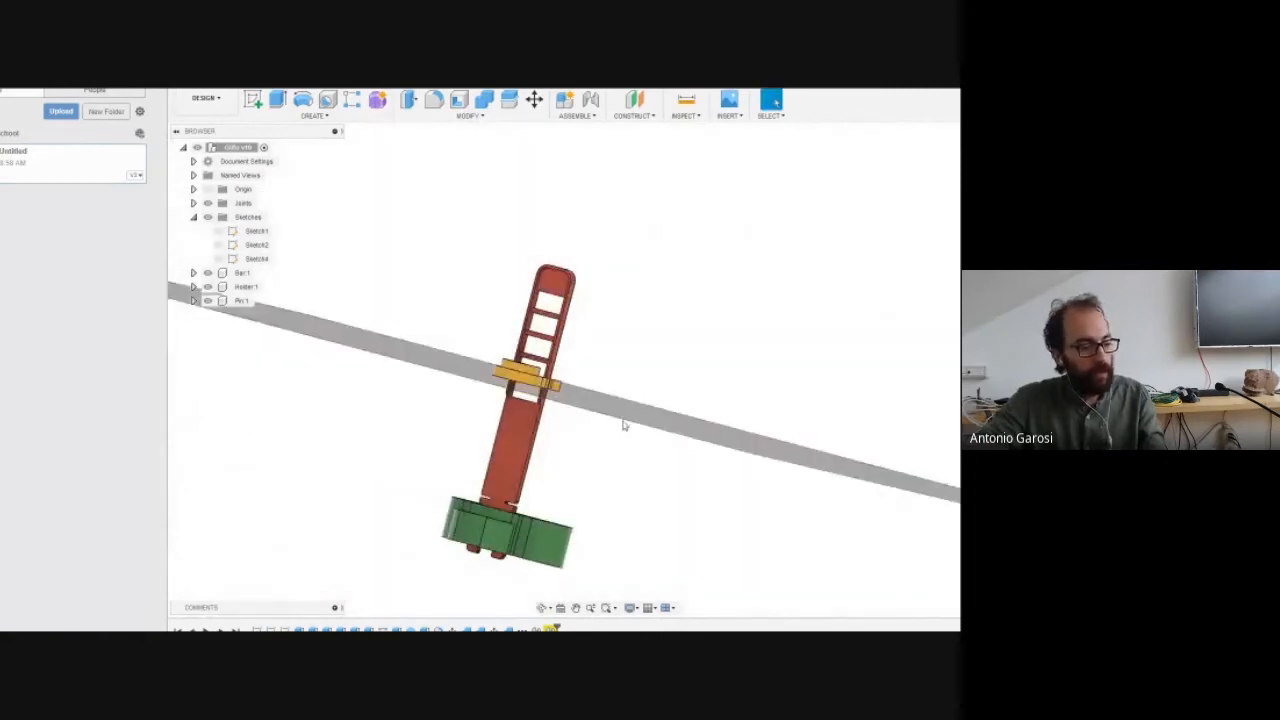
View the Glifo assembly from above at an angle, and return to the lecture slides to show Make a Sketch
{"action": "middle_click_drag", "start_coordinate": [623, 421], "coordinate": [597, 435], "text": "shift"}
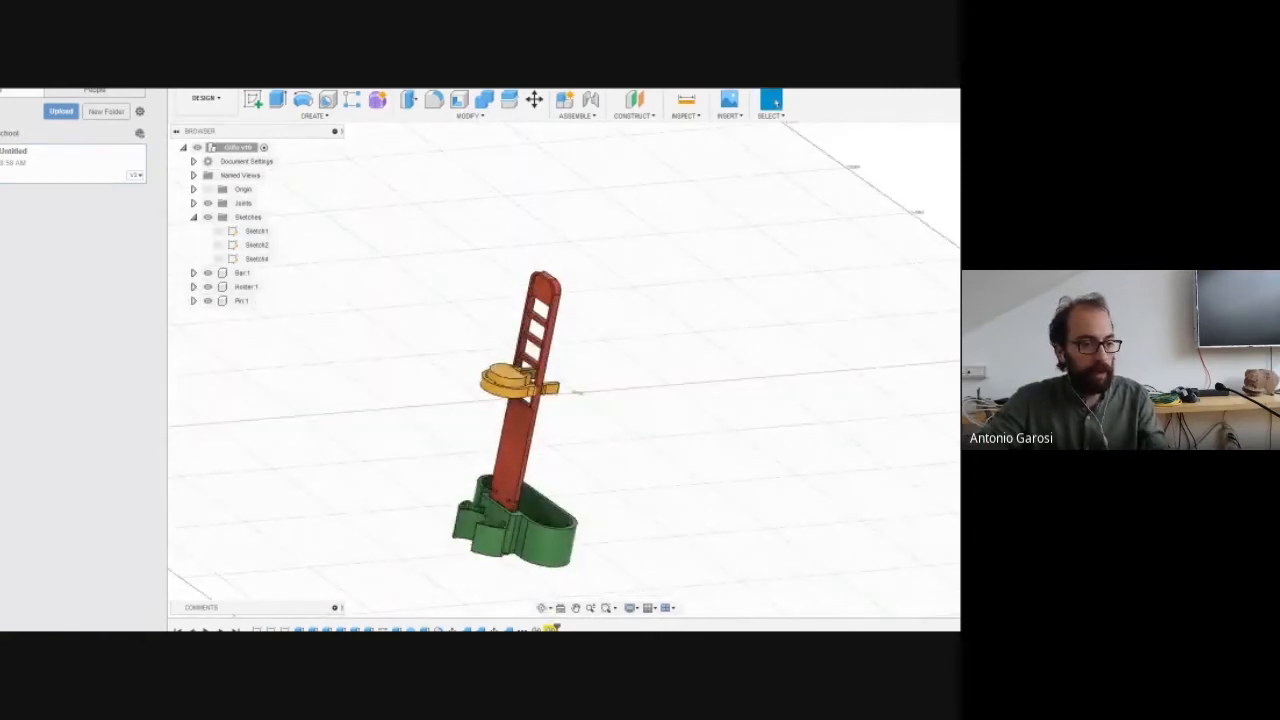
{"action": "key", "text": "alt+Tab"}
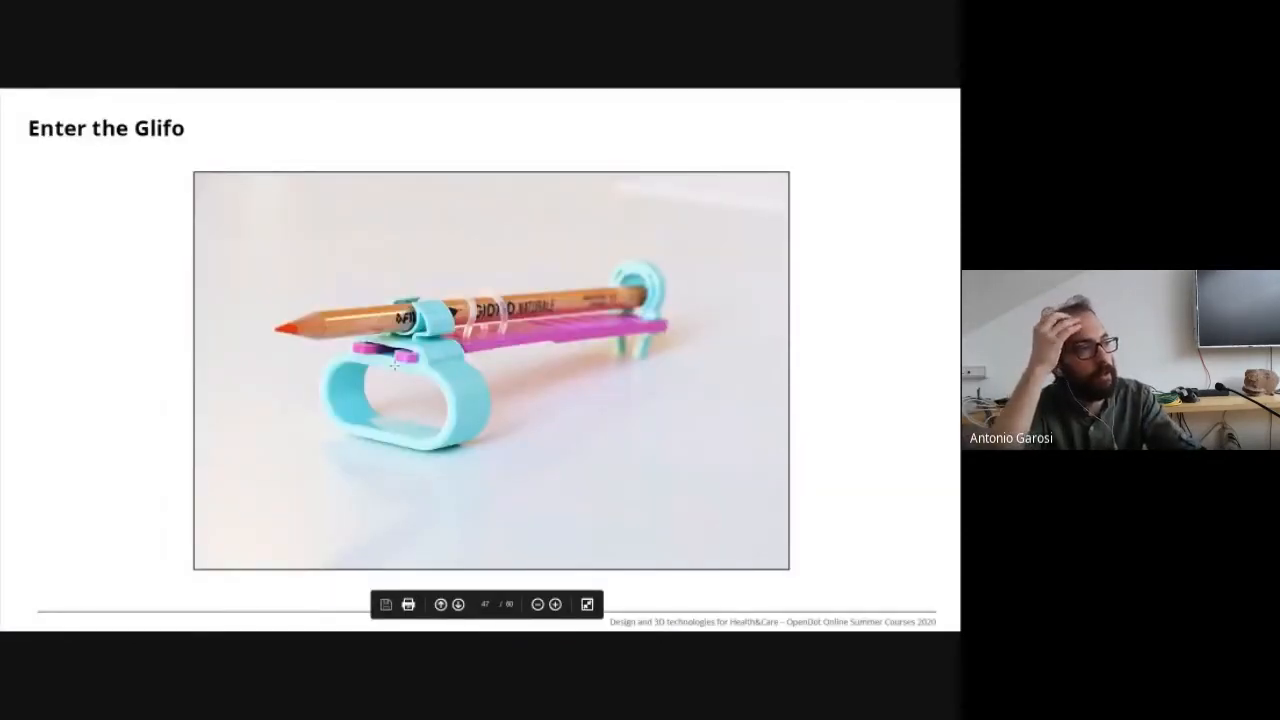
{"action": "key", "text": "Right"}
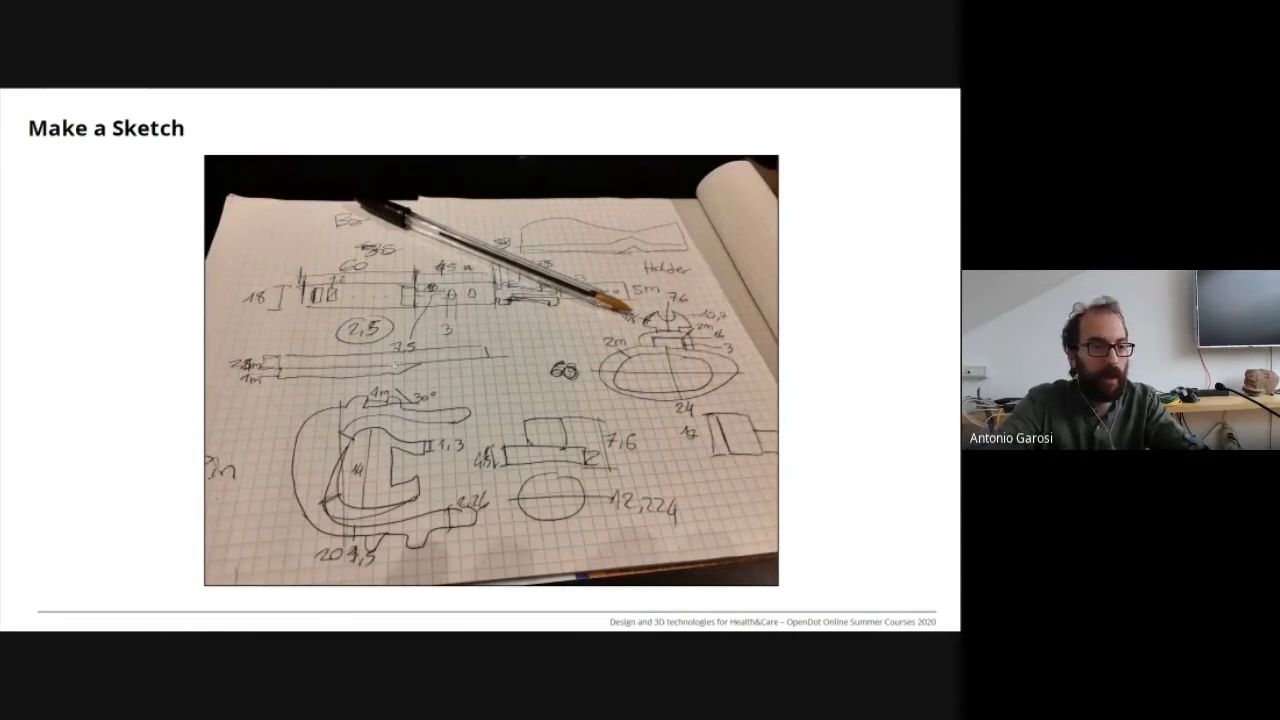
Go back through the lecture slides to the Some Contemporary Examples slide showing Autoprogettazione 2.0
{"action": "key", "text": "Left"}
{"action": "key", "text": "Left"}
{"action": "key", "text": "Left"}
{"action": "key", "text": "Left"}
{"action": "key", "text": "Left"}
{"action": "key", "text": "Left"}
{"action": "key", "text": "Left"}
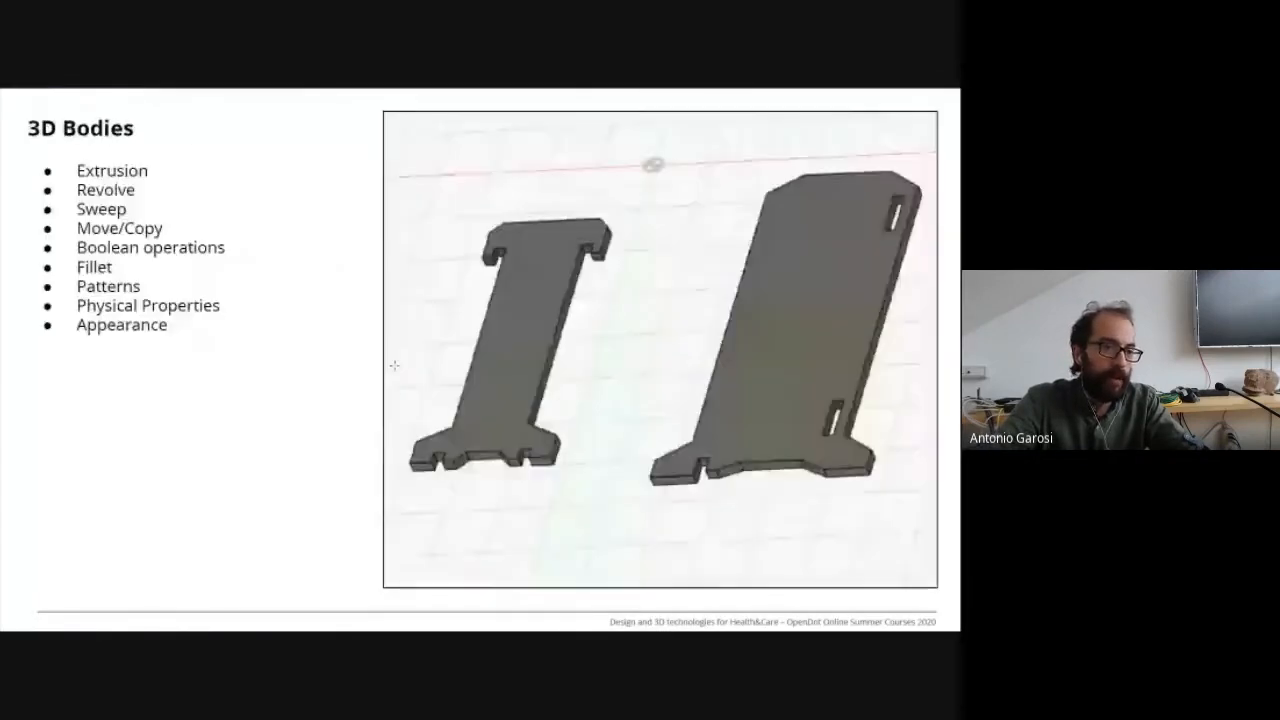
{"action": "key", "text": "Left"}
{"action": "key", "text": "Left"}
{"action": "key", "text": "Left"}
{"action": "key", "text": "Left"}
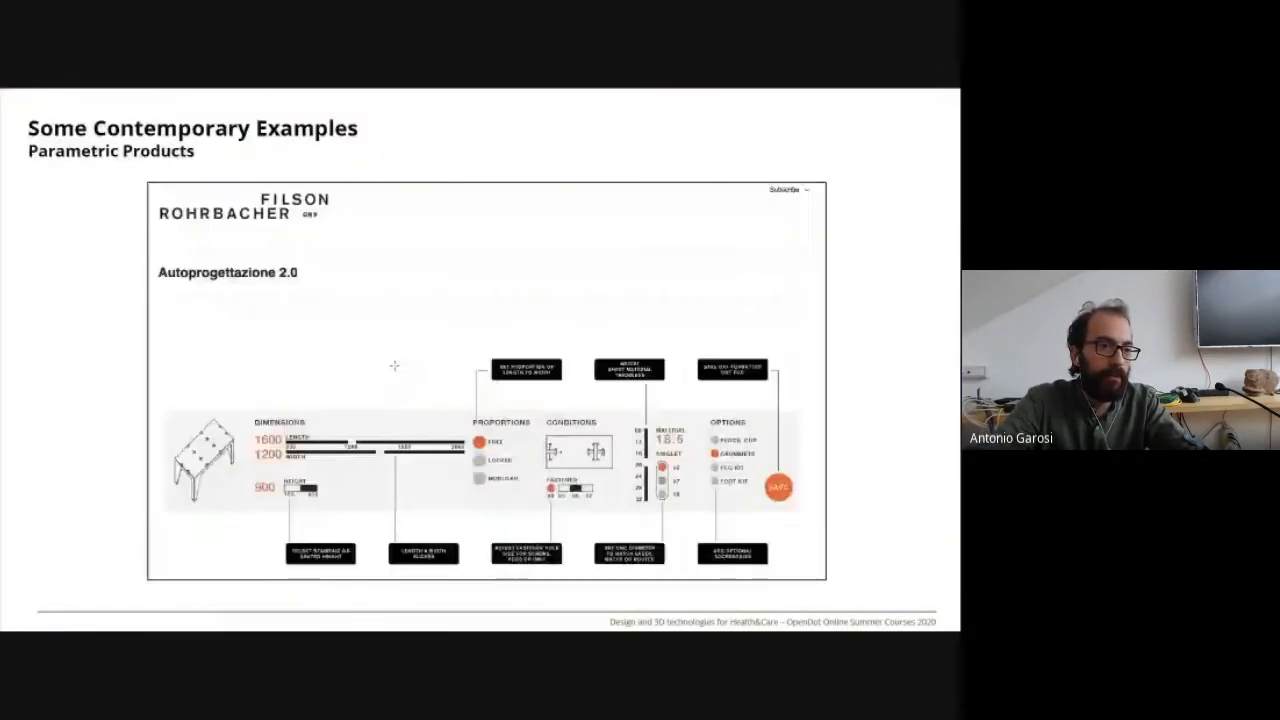
Advance the lecture slides to the Reasons against Parametric Design slide on uncertainty of design
{"action": "key", "text": "Right"}
{"action": "key", "text": "Right"}
{"action": "key", "text": "Right"}
{"action": "key", "text": "Right"}
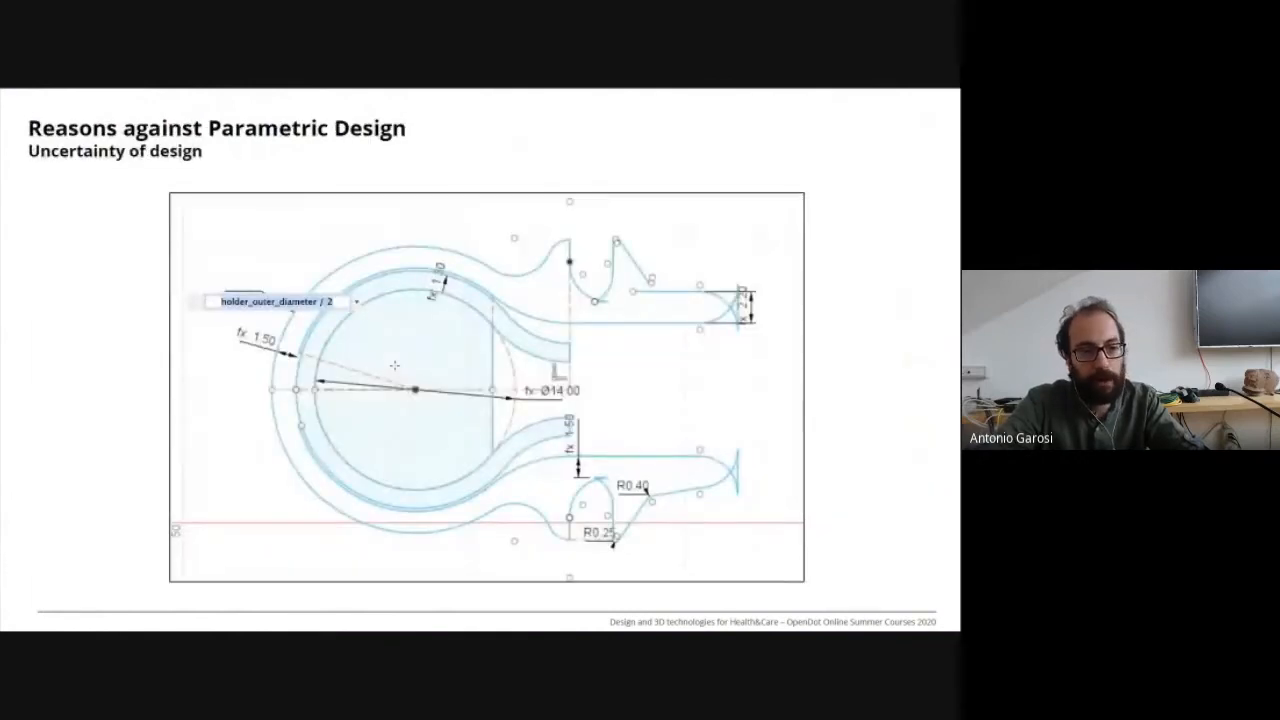
Switch to Fusion 360, hide the Bar and Holder components of the Glifo assembly, and view the isolated Pin closely from above
{"action": "key", "text": "alt+Tab"}
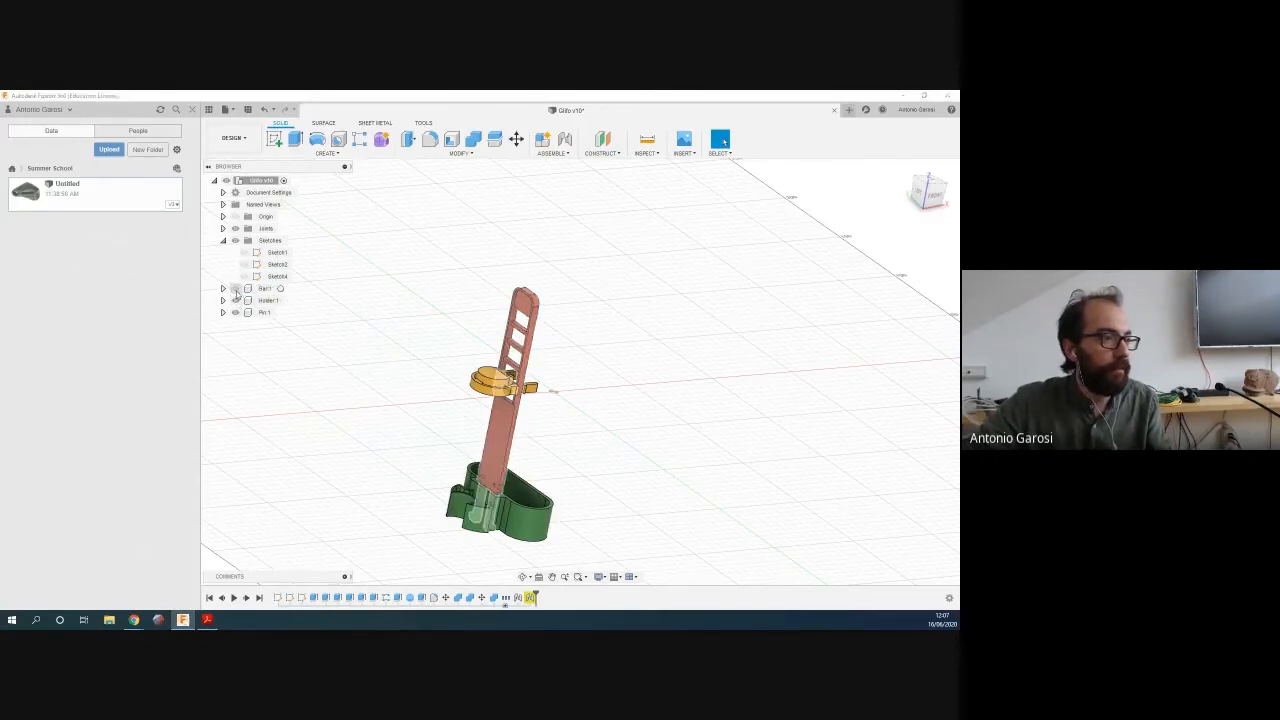
{"action": "left_click", "coordinate": [235, 288]}
{"action": "left_click", "coordinate": [235, 312]}
{"action": "left_click", "coordinate": [235, 300]}
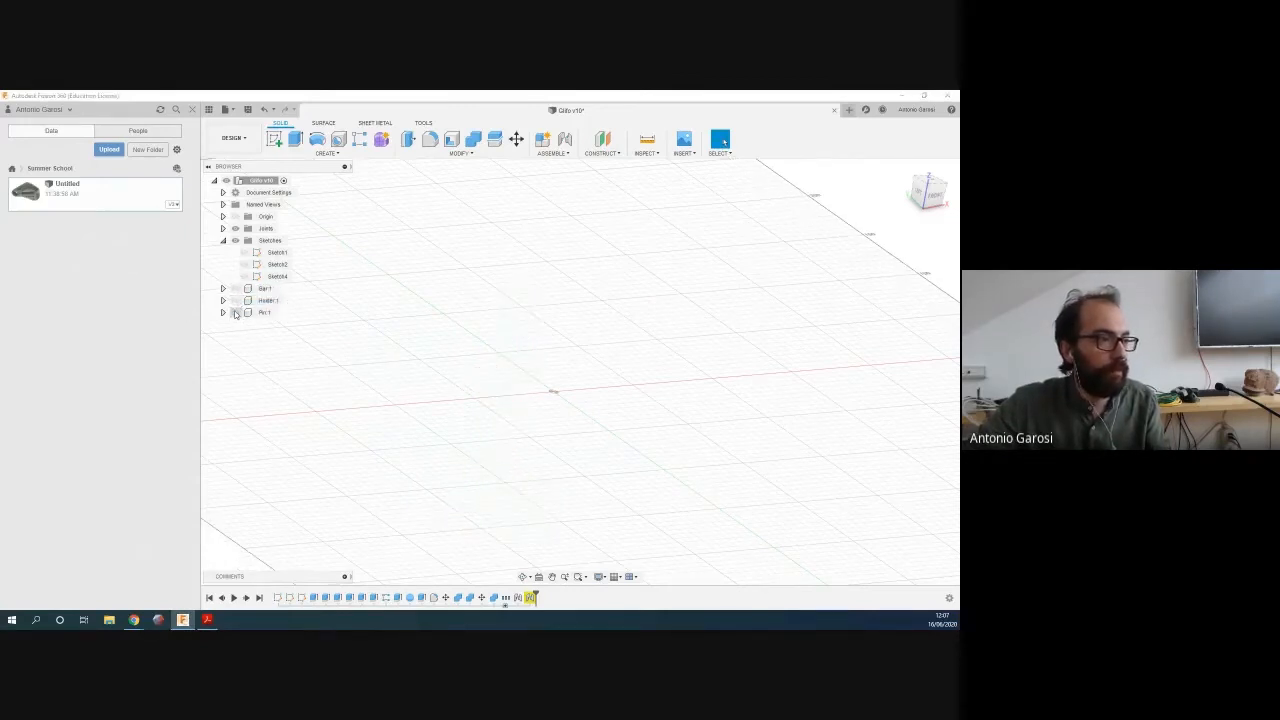
{"action": "left_click", "coordinate": [235, 312]}
{"action": "scroll", "coordinate": [540, 385], "scroll_direction": "up", "scroll_amount": 5}
{"action": "middle_click_drag", "start_coordinate": [508, 346], "coordinate": [496, 404], "text": "shift"}
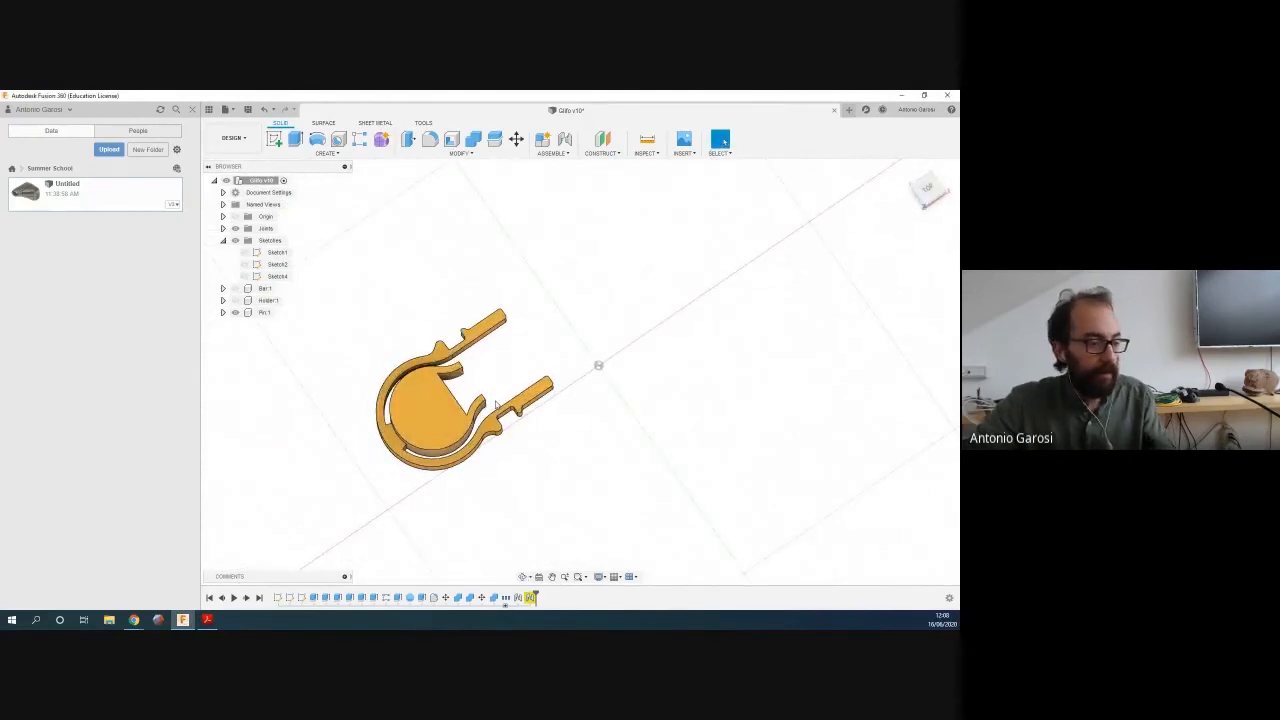
Return to the lecture slides and advance to the Time for a break slide
{"action": "key", "text": "alt+Tab"}
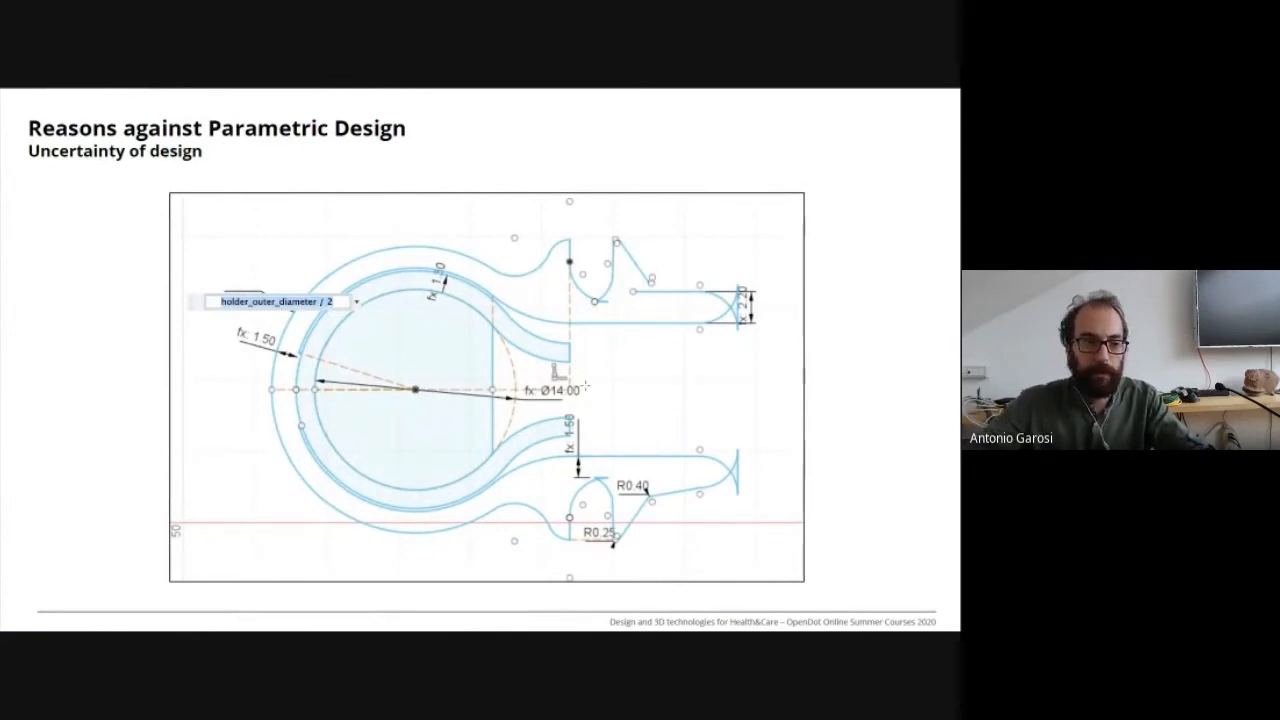
{"action": "key", "text": "Right"}
{"action": "key", "text": "Right"}
{"action": "key", "text": "Right"}
{"action": "key", "text": "Right"}
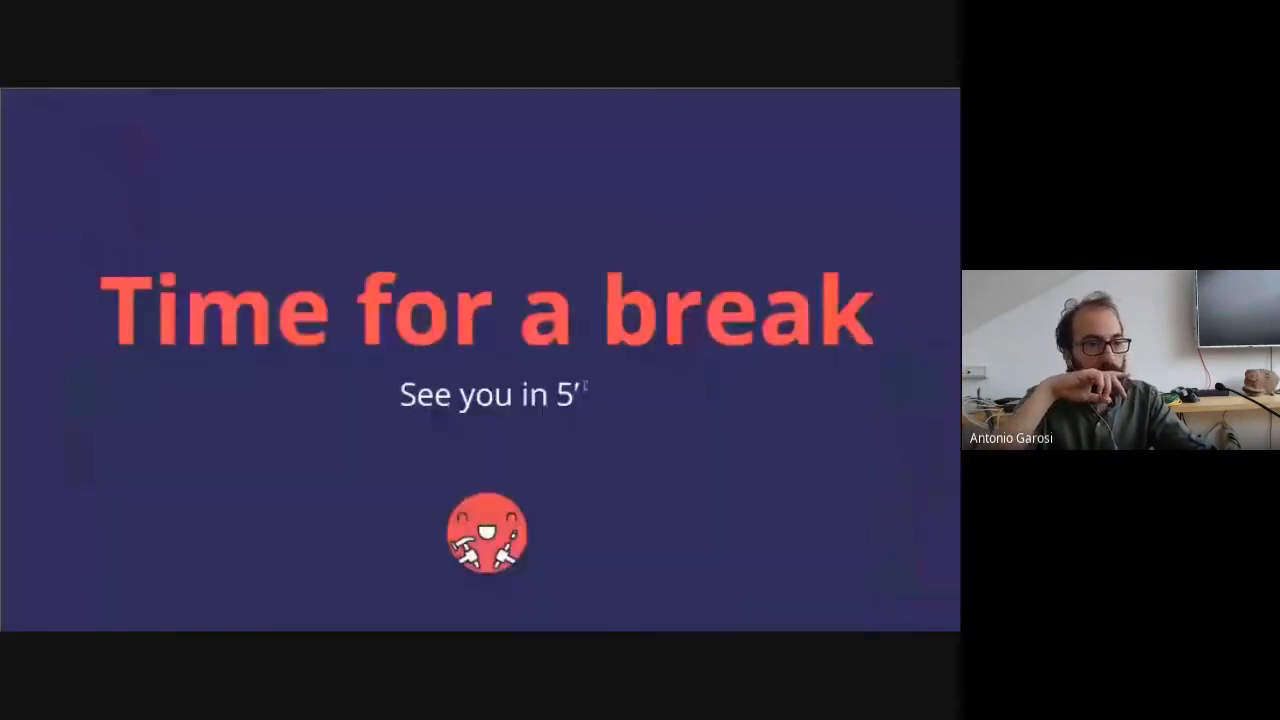
{"action": "key", "text": "Right"}
{"action": "key", "text": "Right"}
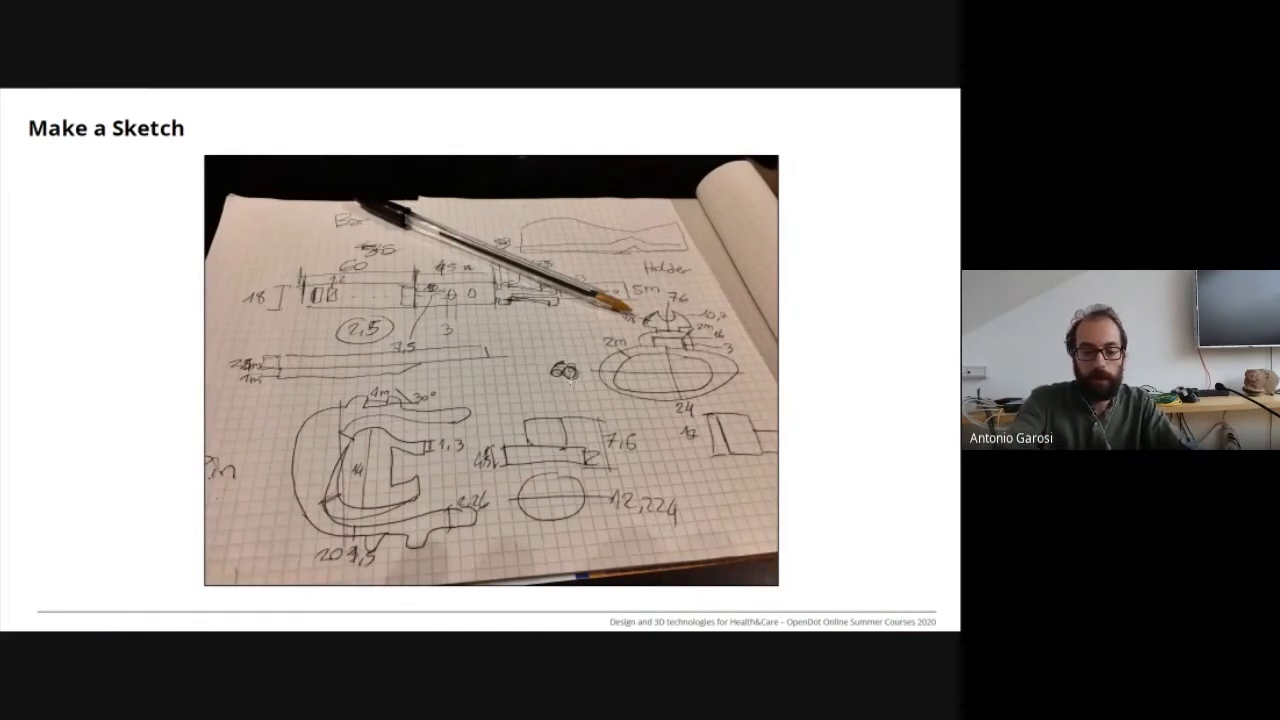
{"action": "key", "text": "Right"}
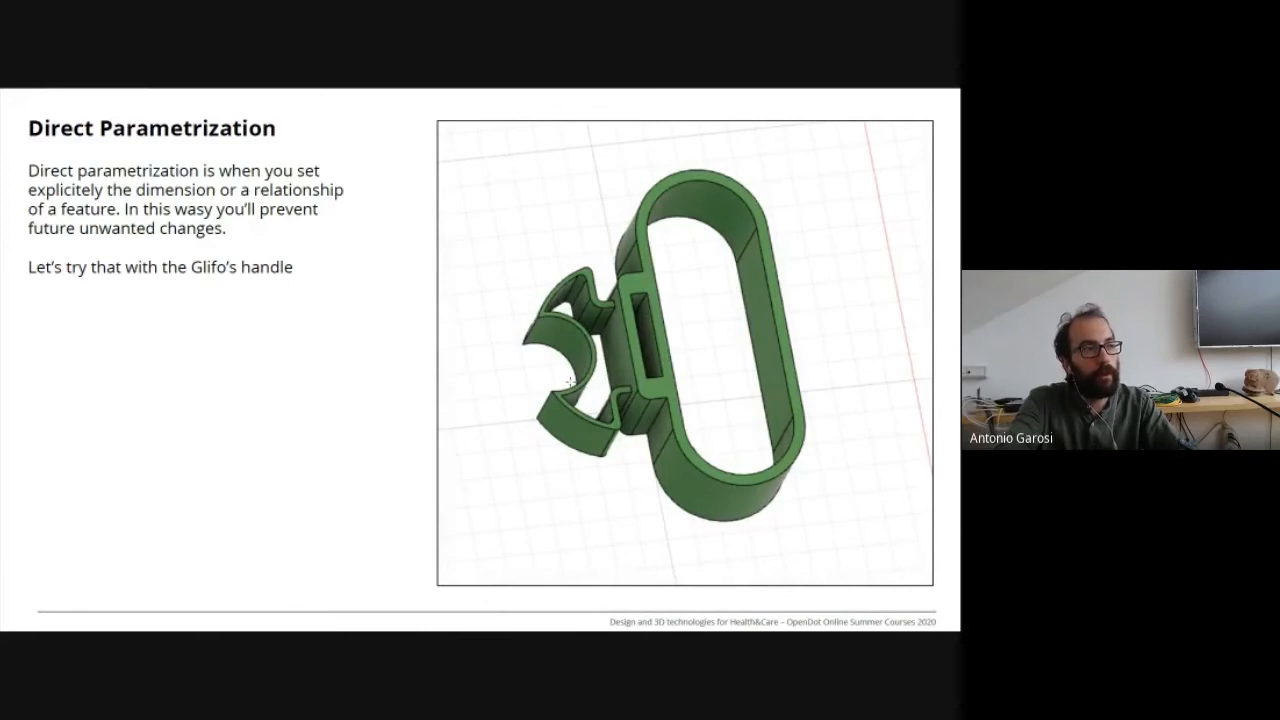
{"action": "key", "text": "Right"}
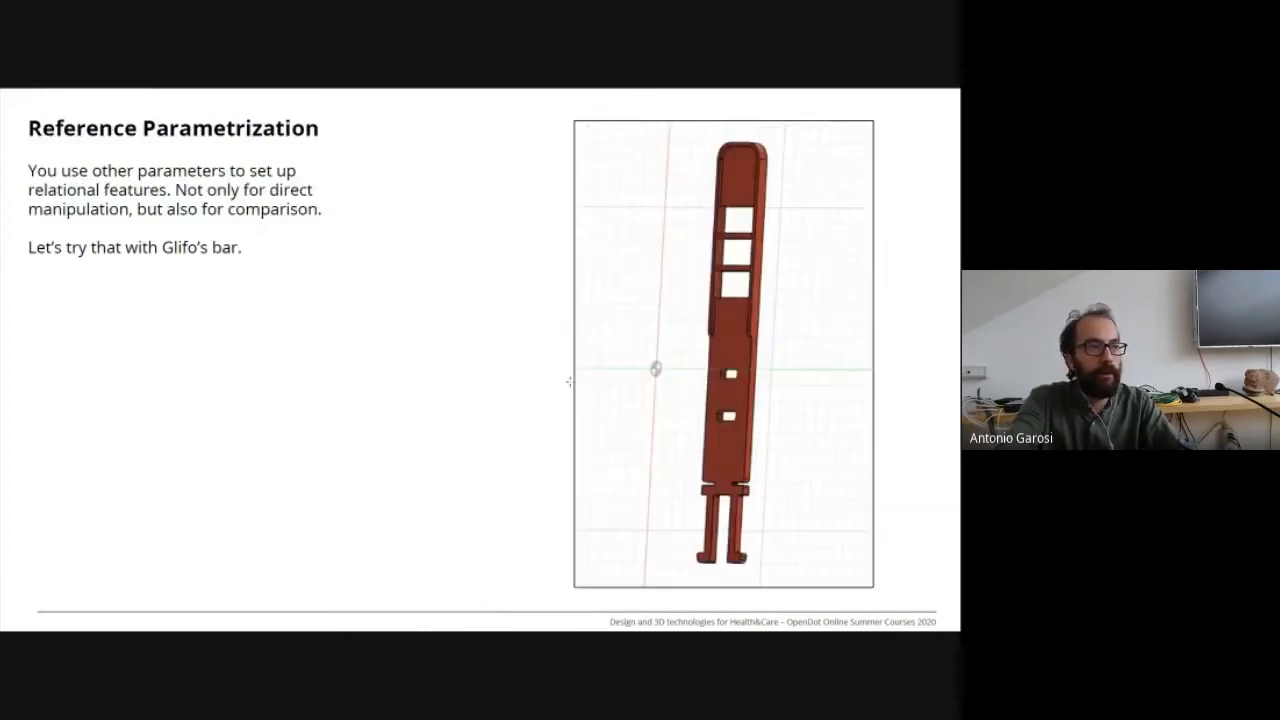
{"action": "key", "text": "Right"}
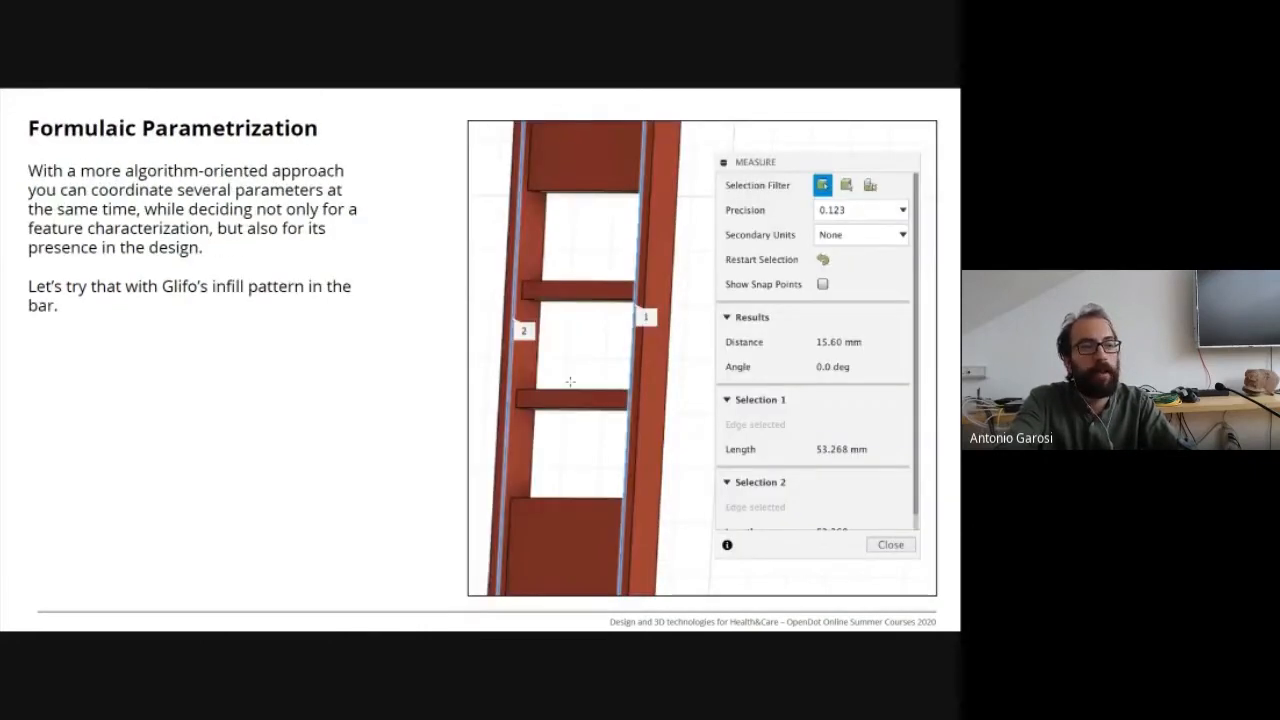
{"action": "key", "text": "Left"}
{"action": "key", "text": "Left"}
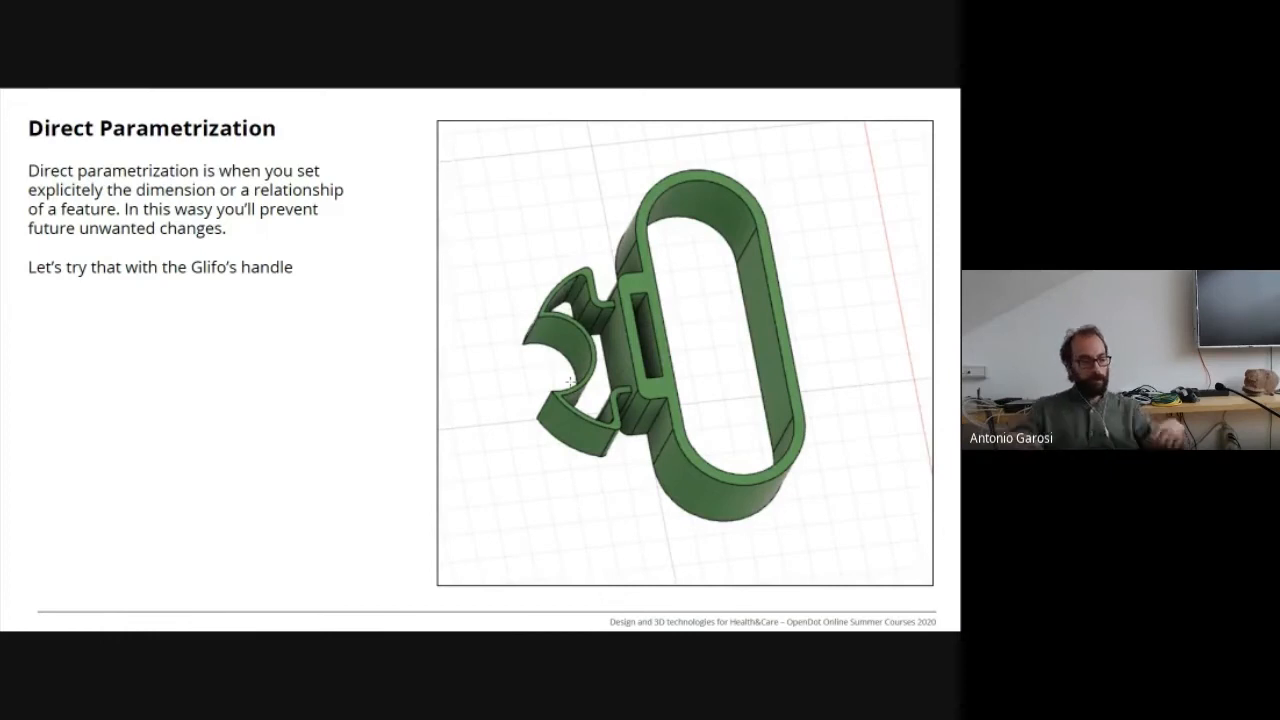
Switch to Fusion 360 and show the Bar and Holder components alongside the pin
{"action": "key", "text": "alt+Tab"}
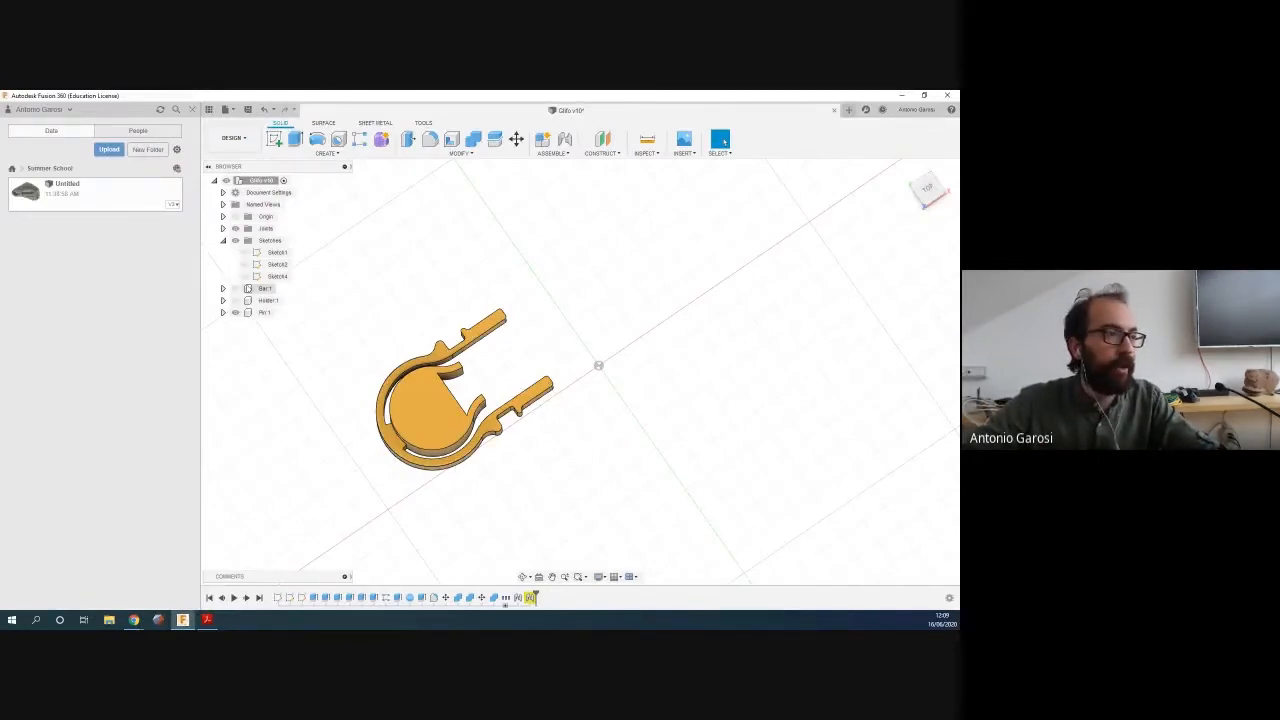
{"action": "left_click", "coordinate": [235, 288]}
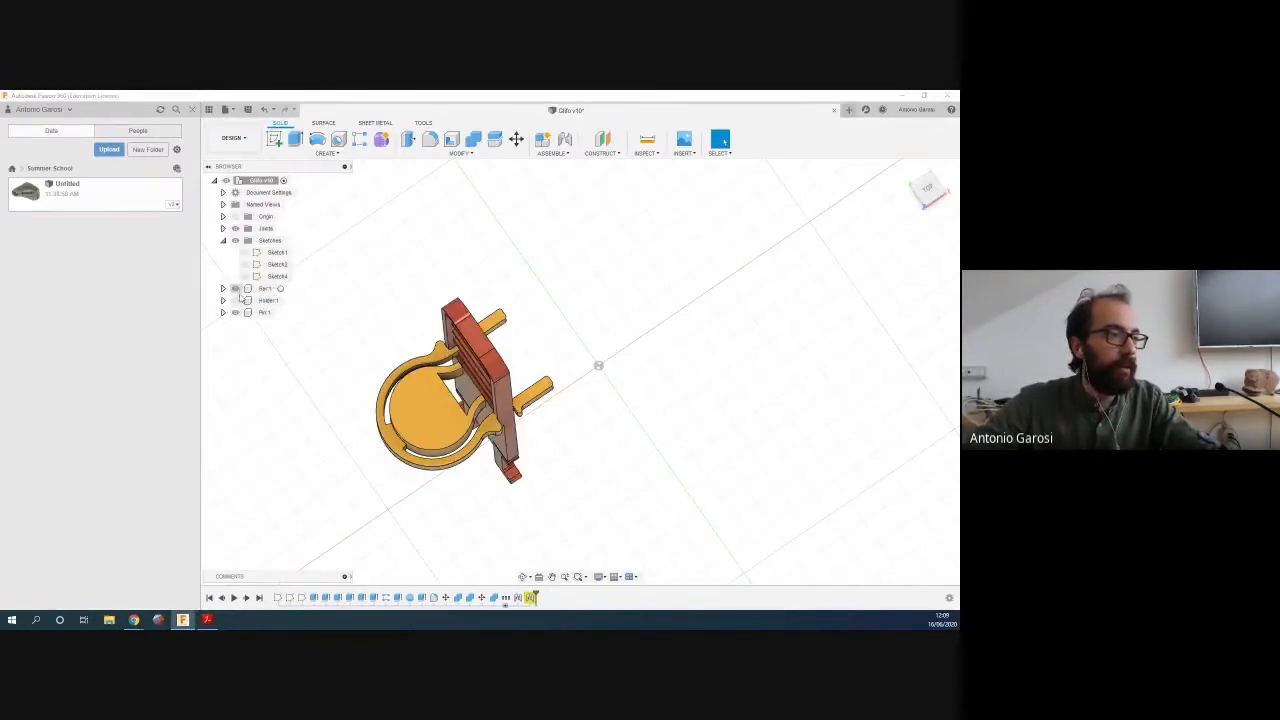
{"action": "left_click", "coordinate": [235, 300]}
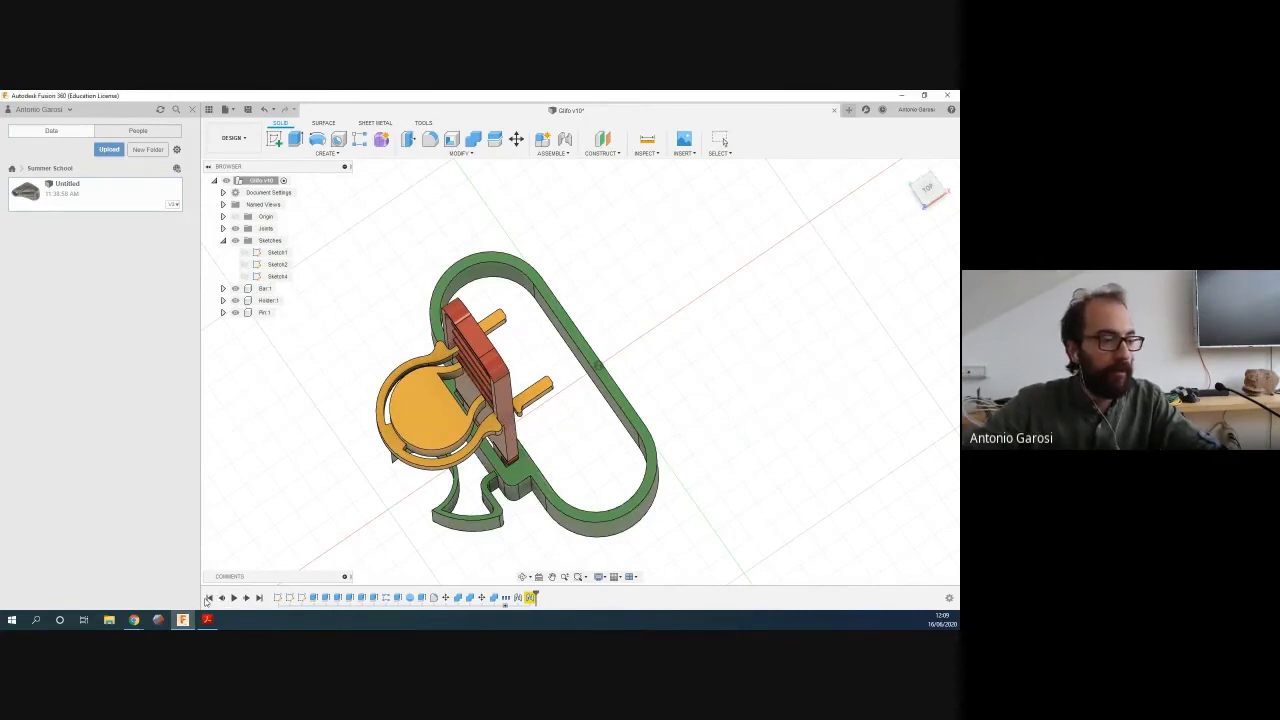
Roll the design history back to its start, play it from the home view, and return to the beginning
{"action": "left_click", "coordinate": [208, 598]}
{"action": "scroll", "coordinate": [503, 366], "scroll_direction": "down", "scroll_amount": 2}
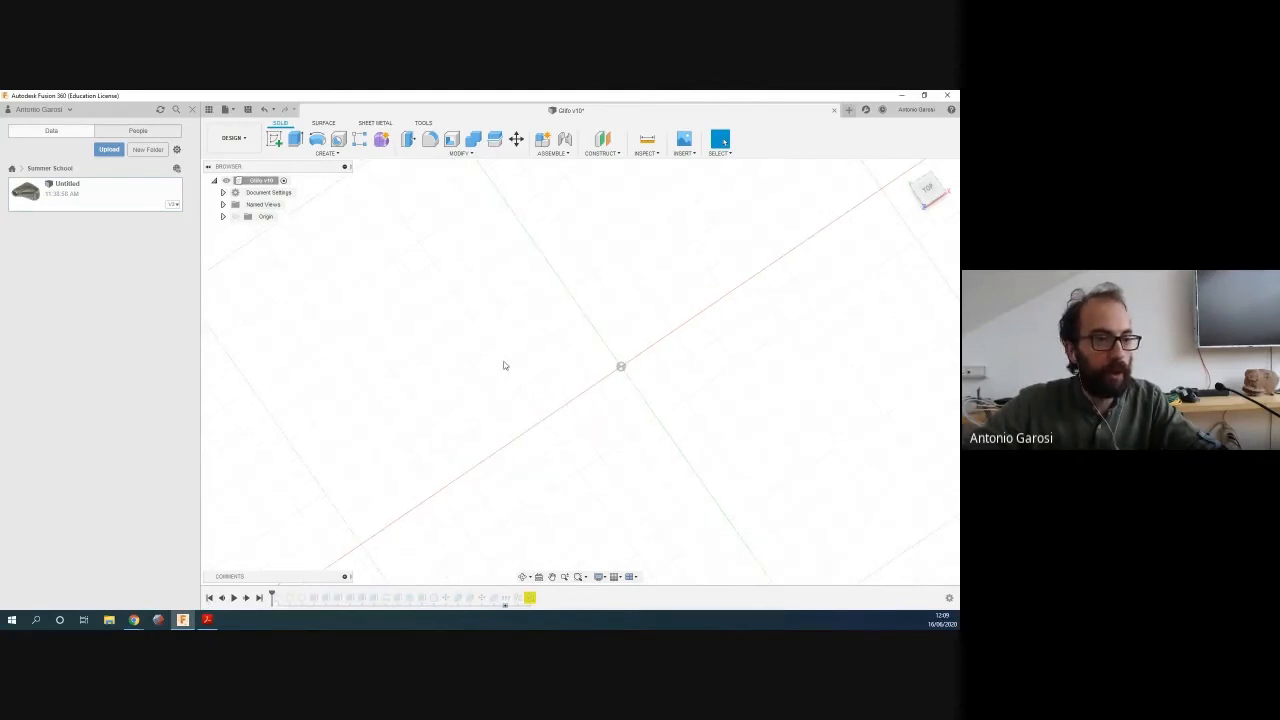
{"action": "left_click", "coordinate": [905, 170]}
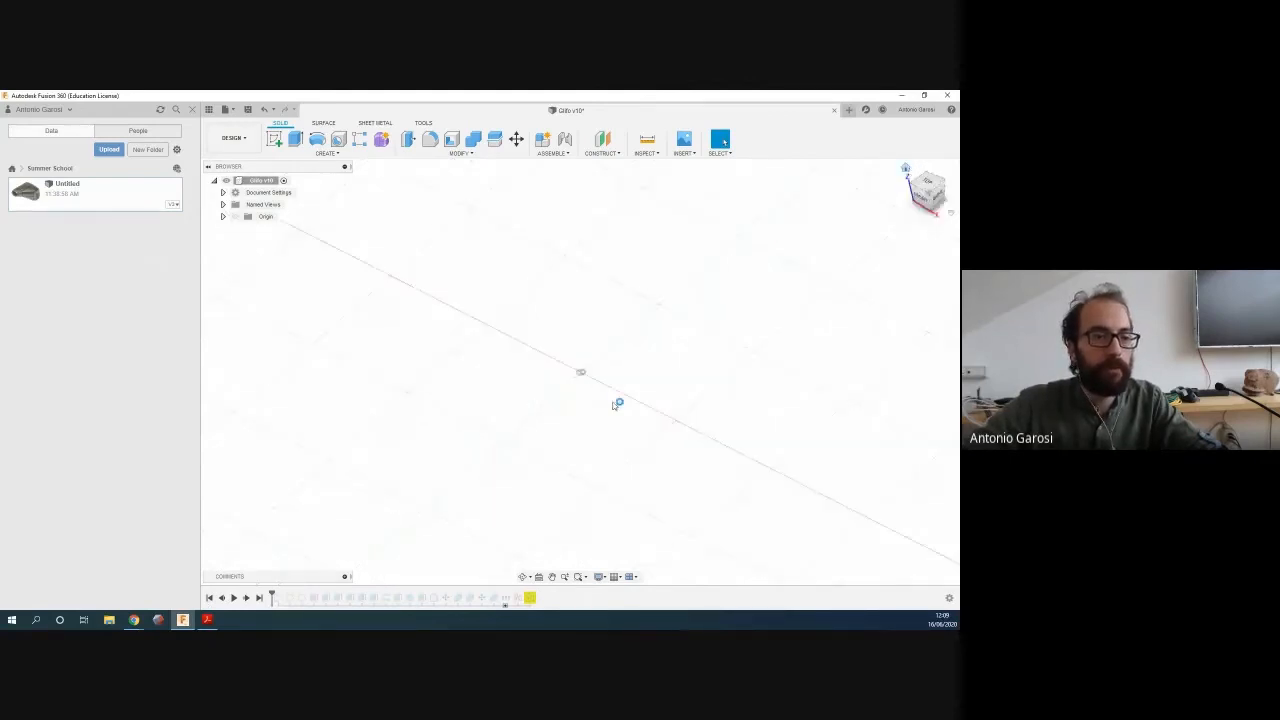
{"action": "left_click", "coordinate": [234, 598]}
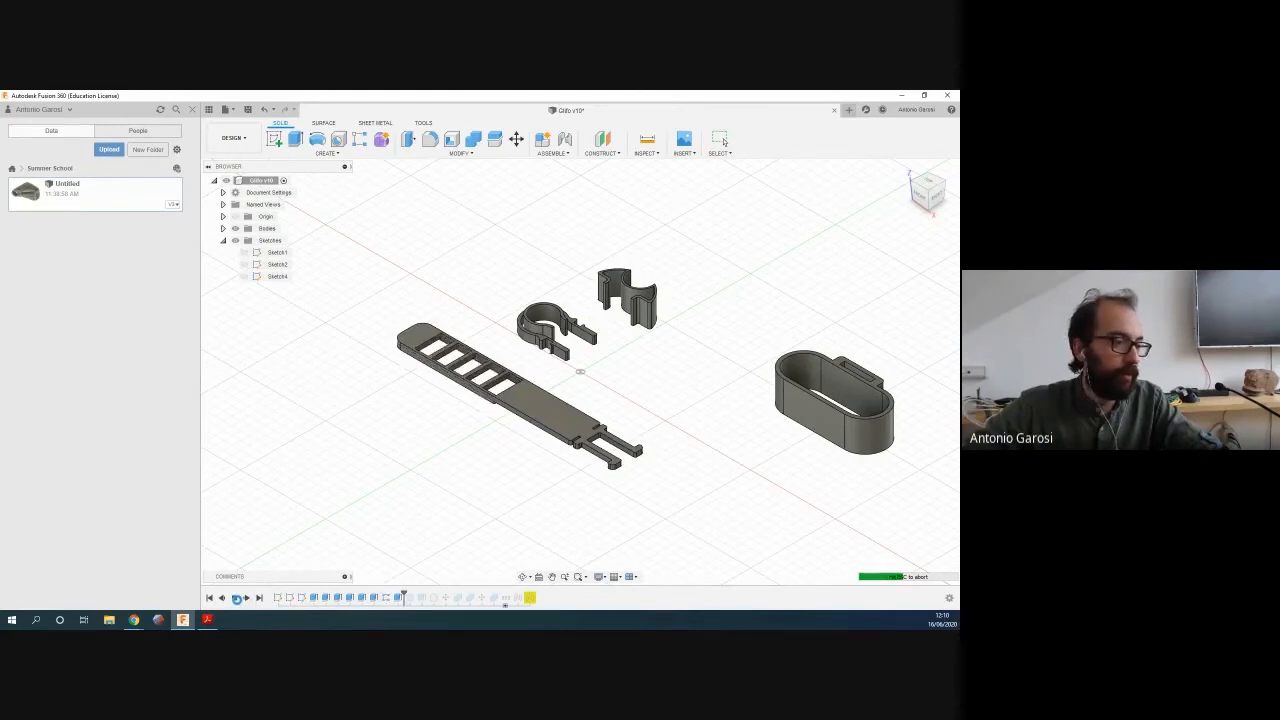
{"action": "left_click", "coordinate": [236, 598]}
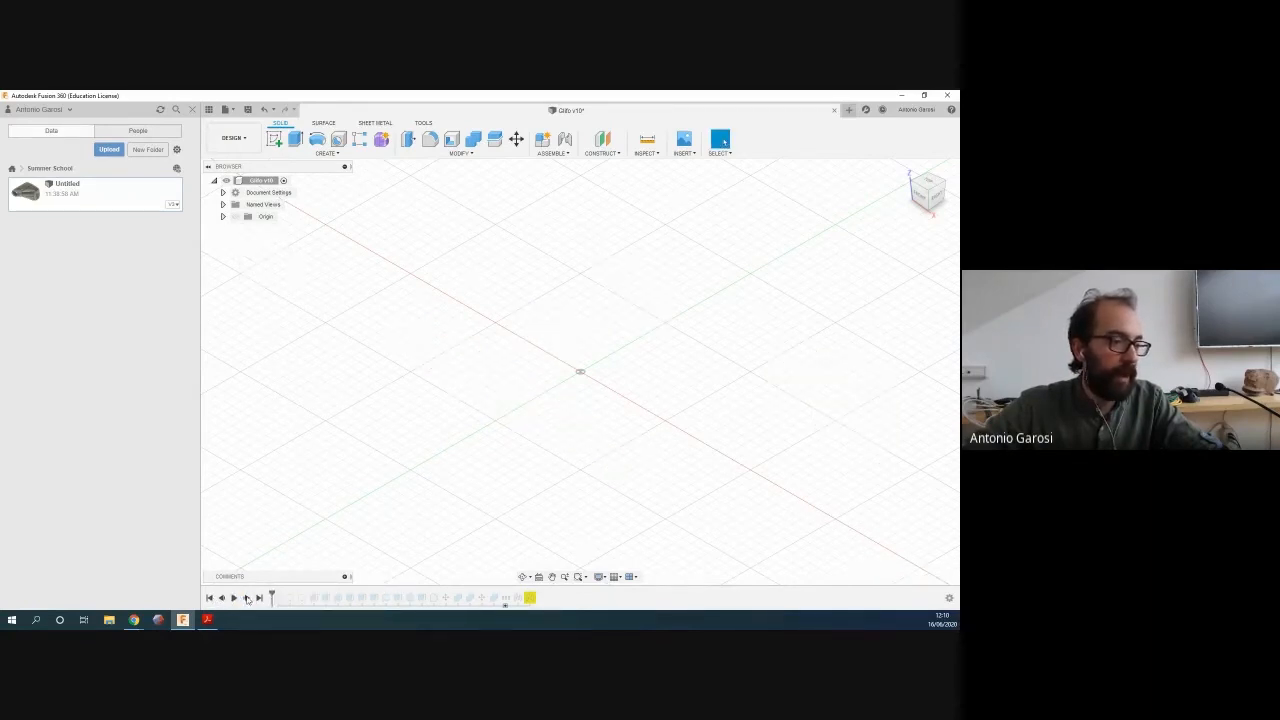
Advance the history past the first two sketches and show Sketch1, Sketch2 and the origin planes
{"action": "left_click", "coordinate": [247, 598]}
{"action": "left_click", "coordinate": [247, 598]}
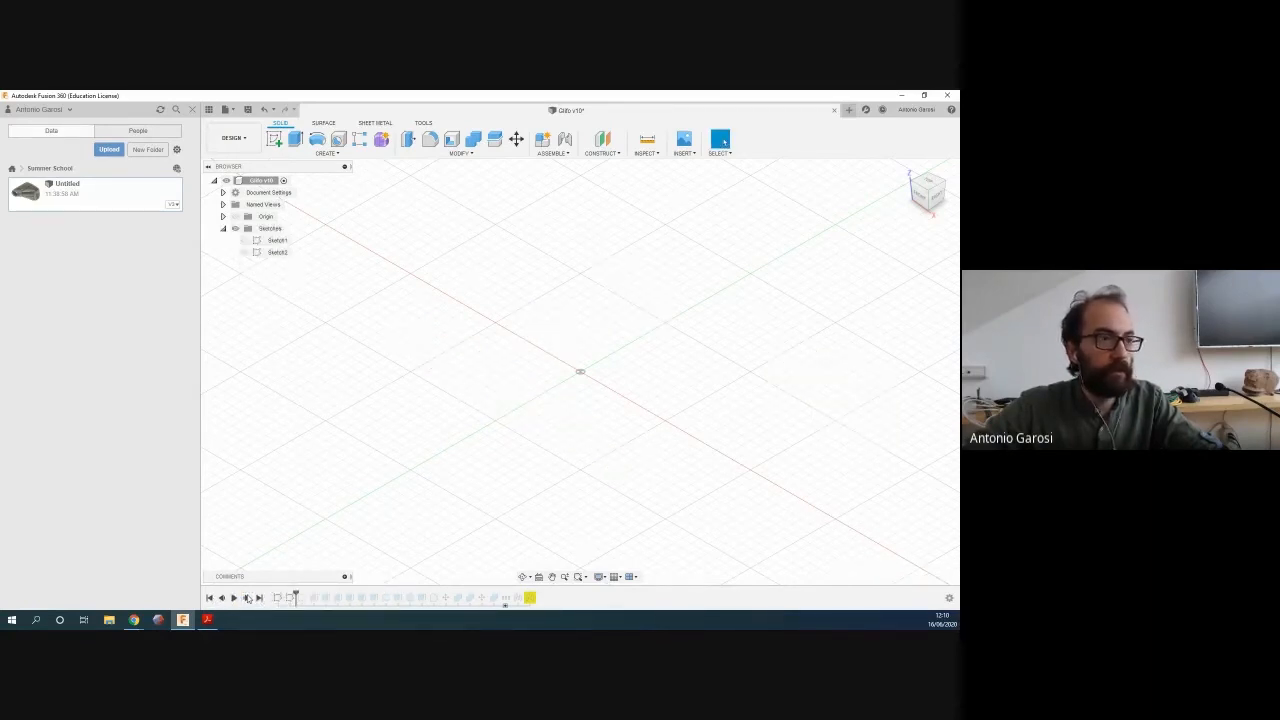
{"action": "left_click", "coordinate": [244, 252]}
{"action": "left_click", "coordinate": [244, 240]}
{"action": "left_click", "coordinate": [236, 216]}
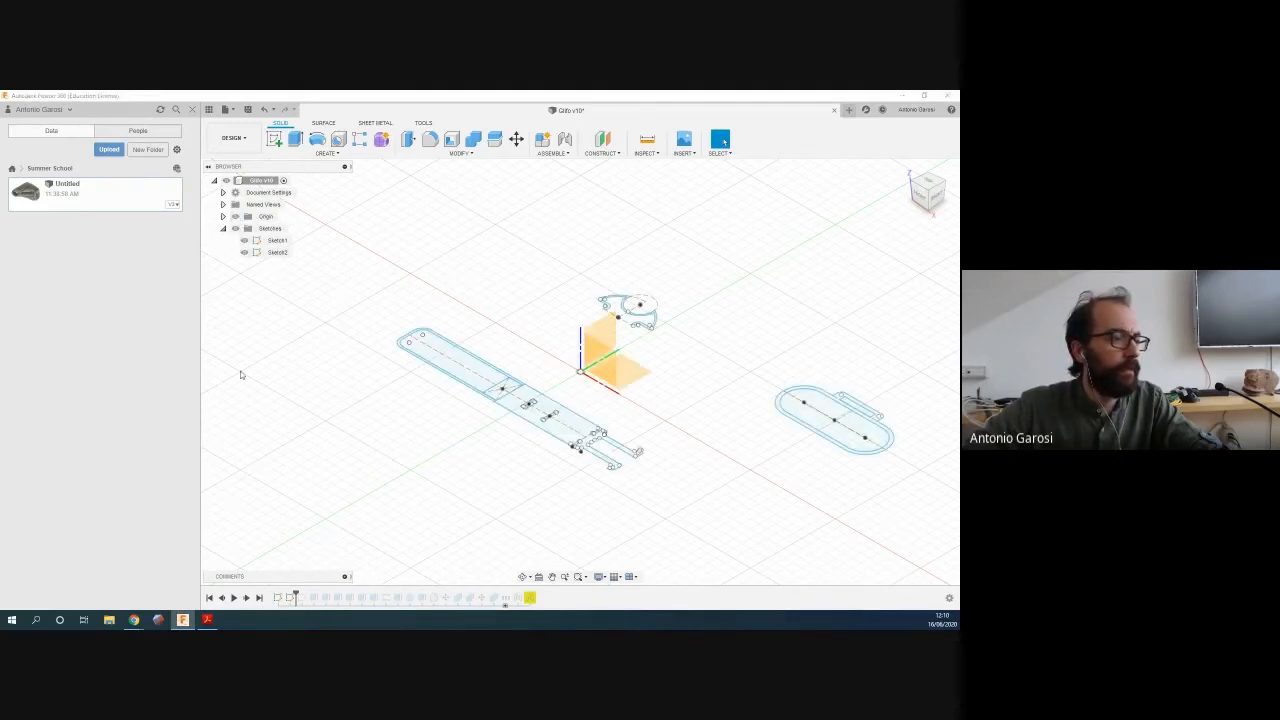
Replay the sketch features from the first sketch up to the third and show Sketch4
{"action": "left_click", "coordinate": [212, 598]}
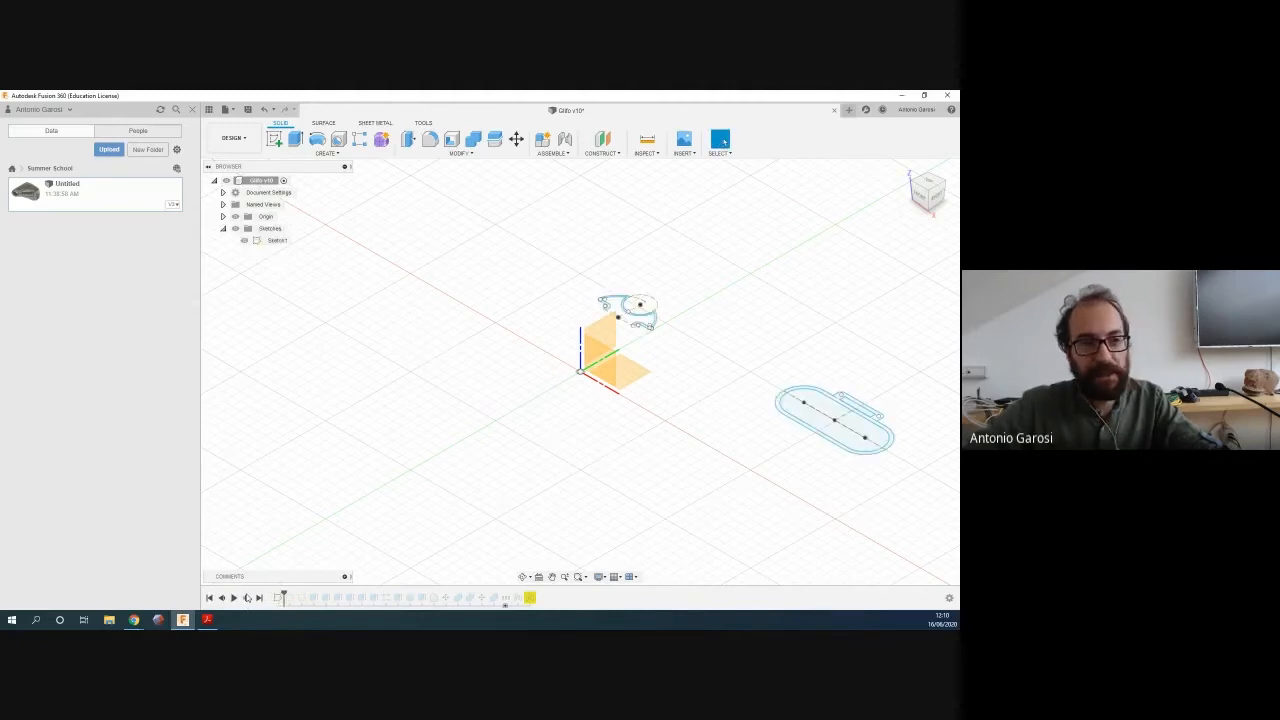
{"action": "left_click", "coordinate": [247, 597]}
{"action": "left_click", "coordinate": [247, 597]}
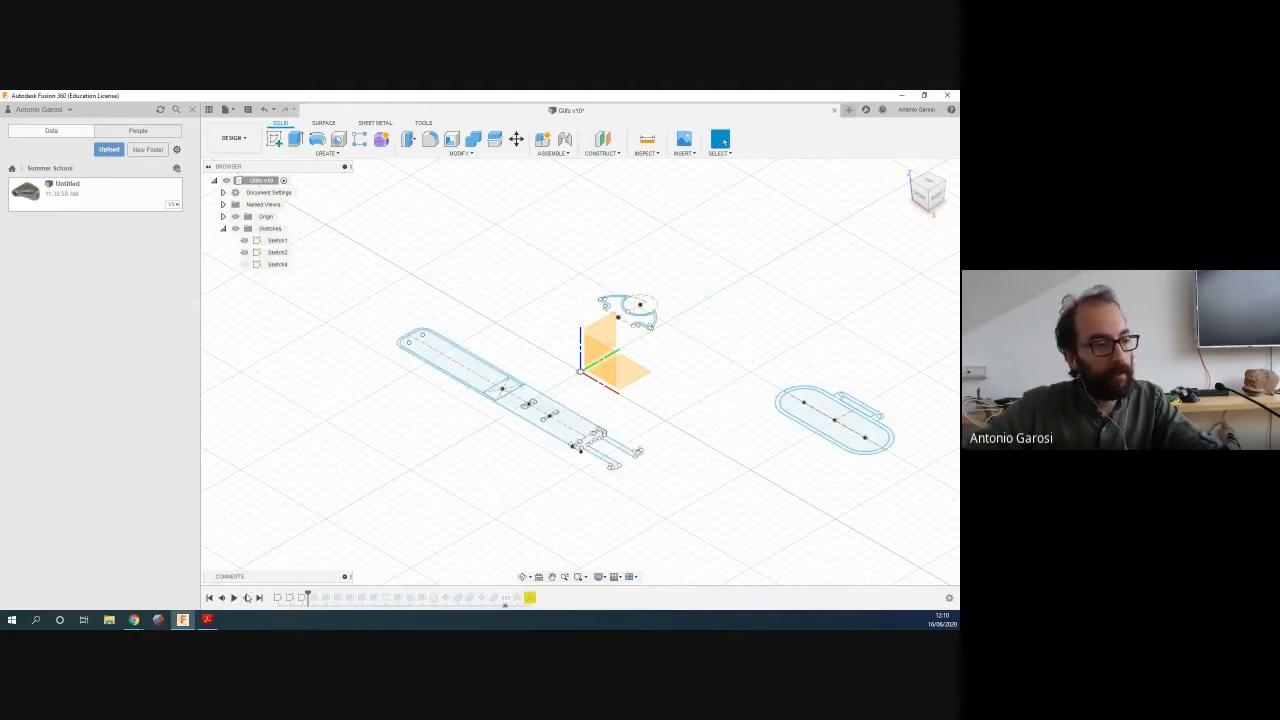
{"action": "left_click", "coordinate": [244, 264]}
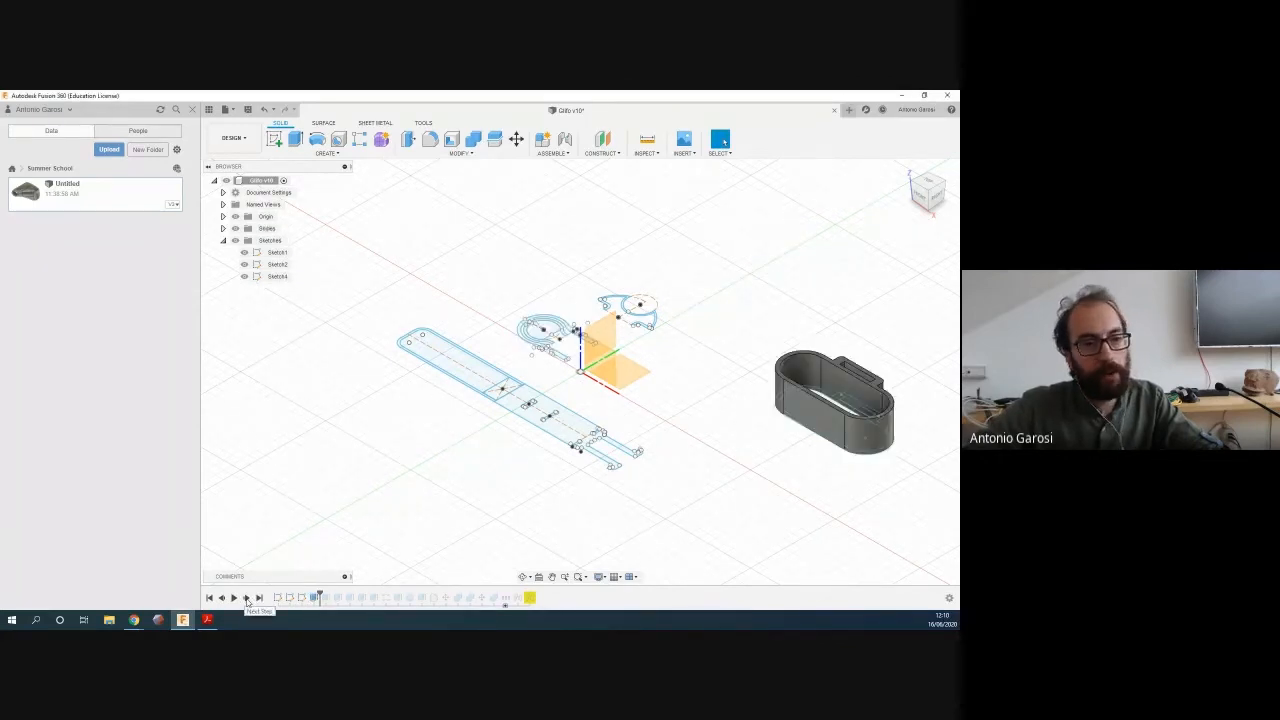
Step the history forward through the pin, clip and bar extrusions up to the pattern of openings in the bar
{"action": "left_click", "coordinate": [247, 598]}
{"action": "left_click", "coordinate": [247, 598]}
{"action": "left_click", "coordinate": [247, 598]}
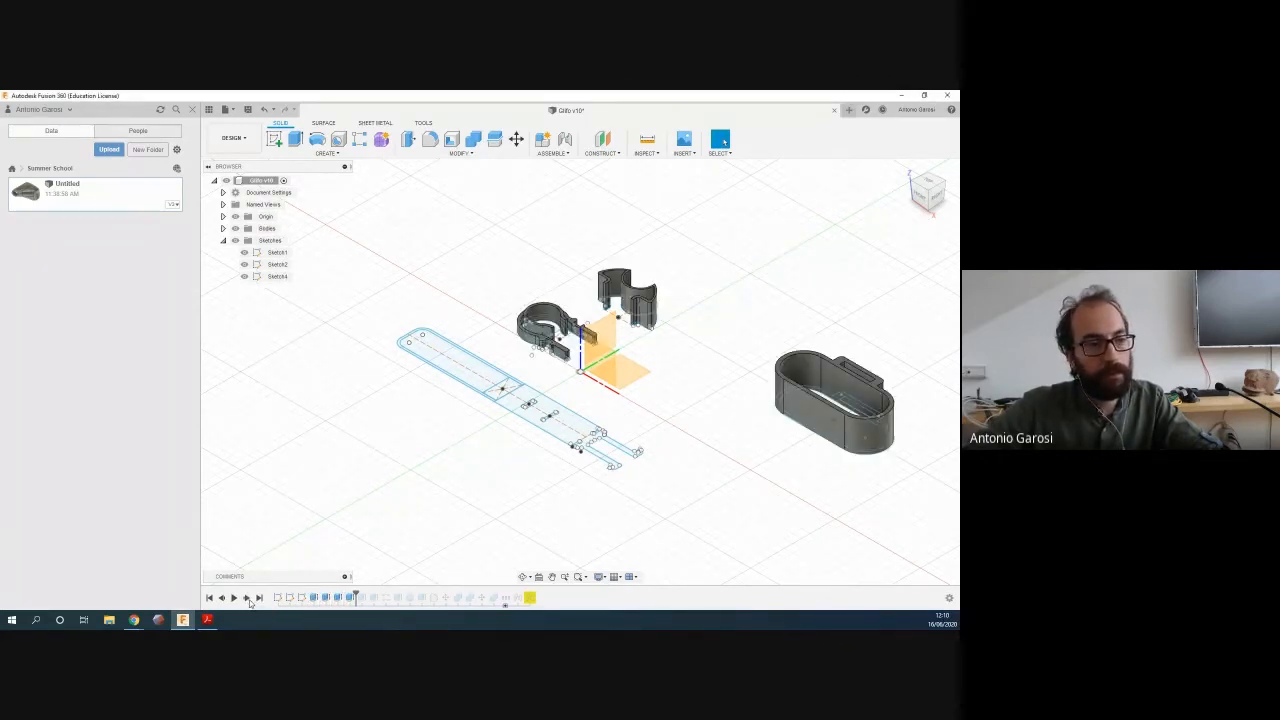
{"action": "left_click", "coordinate": [247, 598]}
{"action": "left_click", "coordinate": [247, 598]}
{"action": "left_click", "coordinate": [247, 598]}
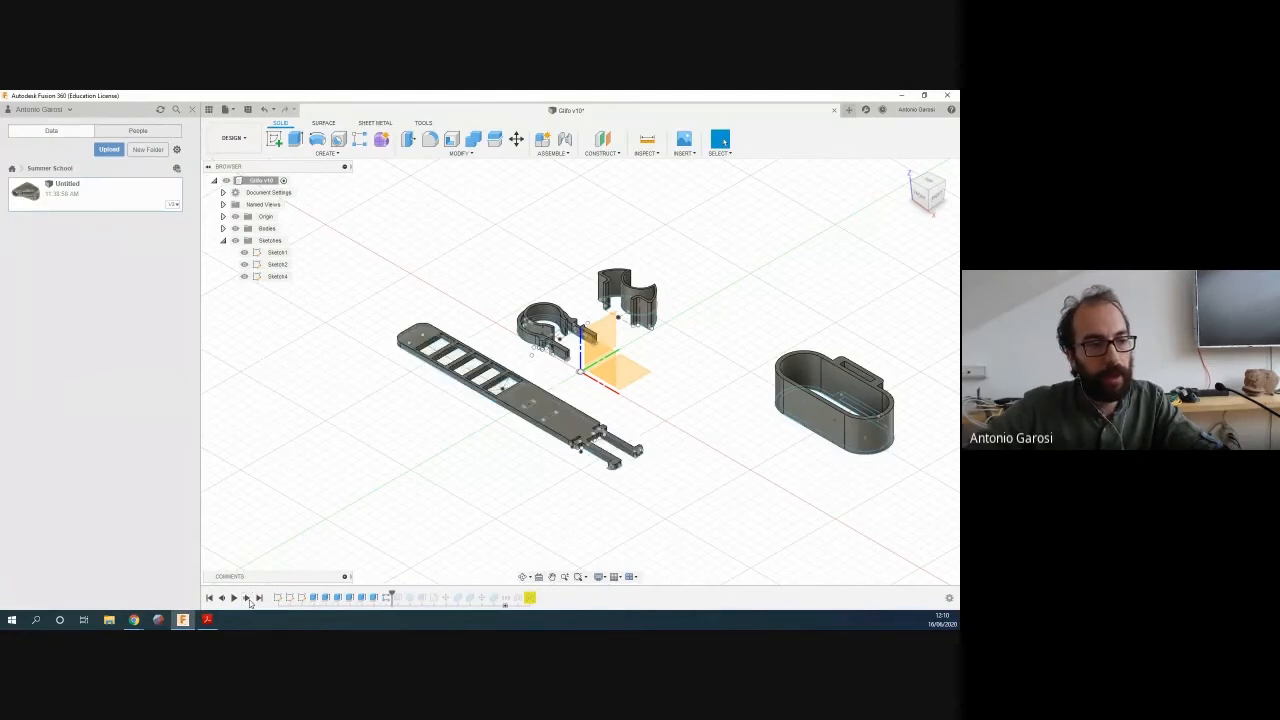
Step the history forward through the sphere and fillet to the sphere's move, and inspect the pin and clip up close
{"action": "left_click", "coordinate": [247, 598]}
{"action": "left_click", "coordinate": [247, 598]}
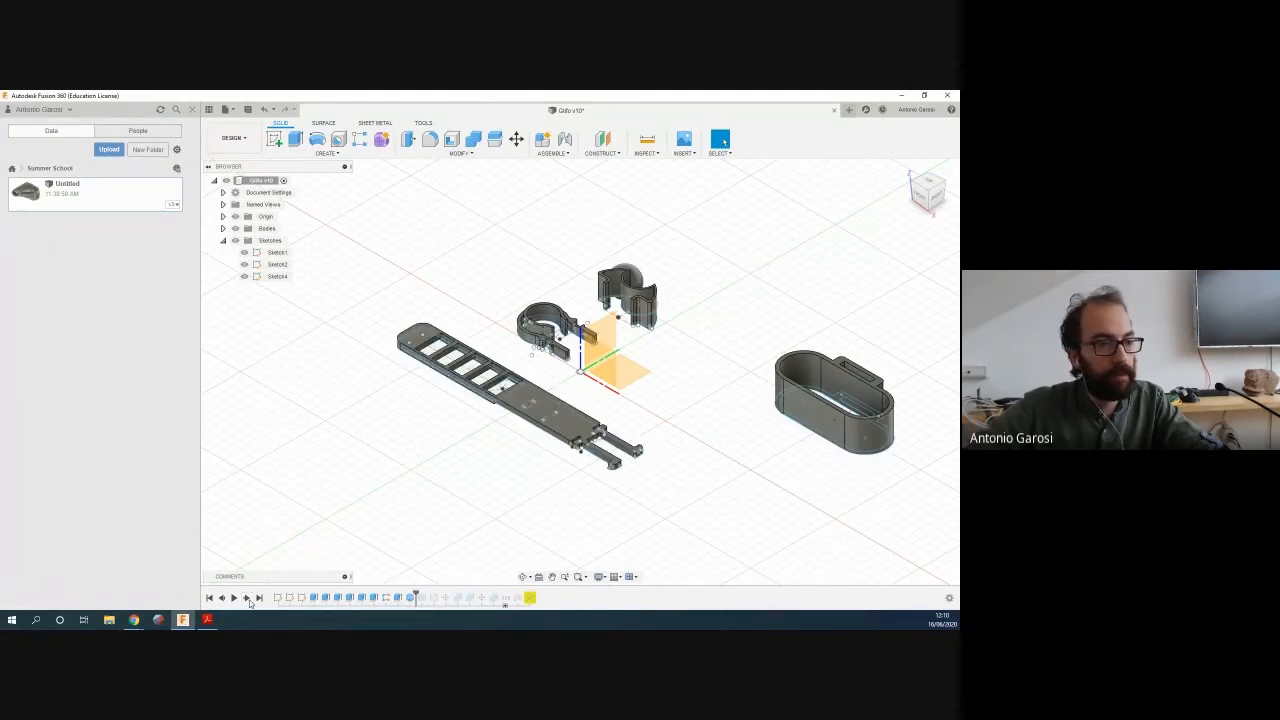
{"action": "left_click", "coordinate": [247, 598]}
{"action": "left_click", "coordinate": [247, 598]}
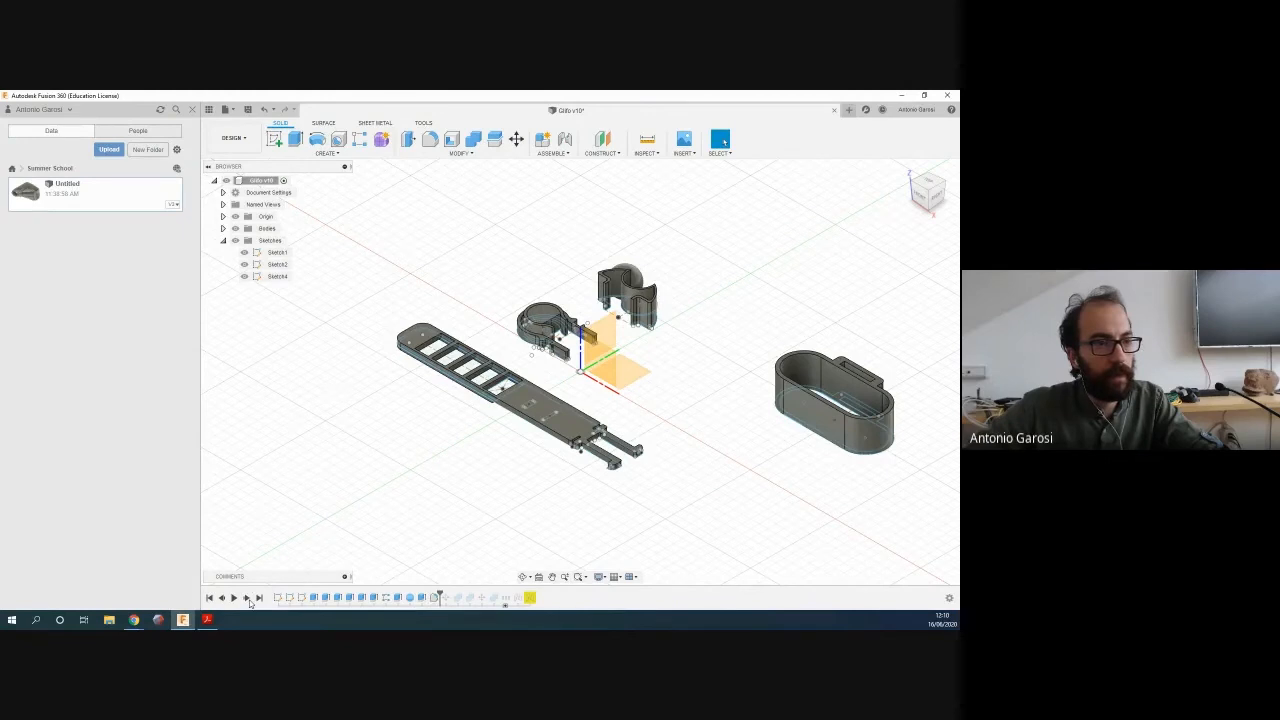
{"action": "left_click", "coordinate": [247, 598]}
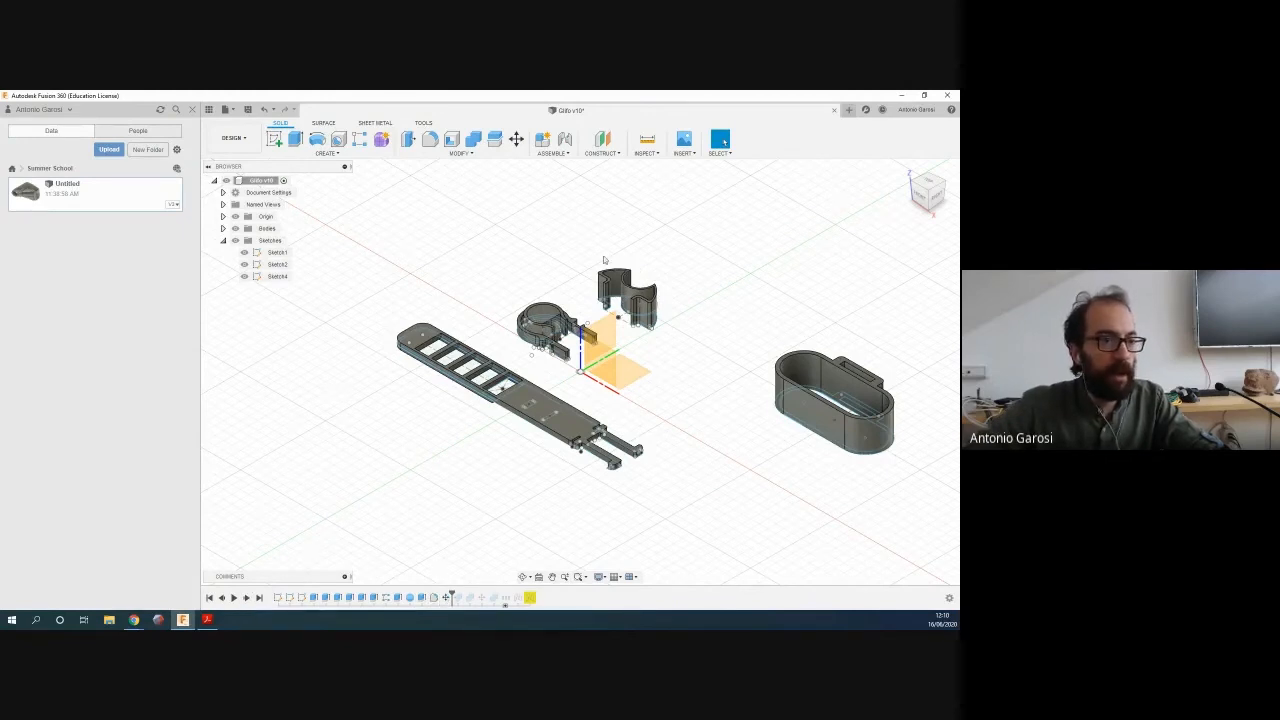
{"action": "scroll", "coordinate": [600, 316], "scroll_direction": "up", "scroll_amount": 3}
{"action": "scroll", "coordinate": [597, 314], "scroll_direction": "up", "scroll_amount": 2}
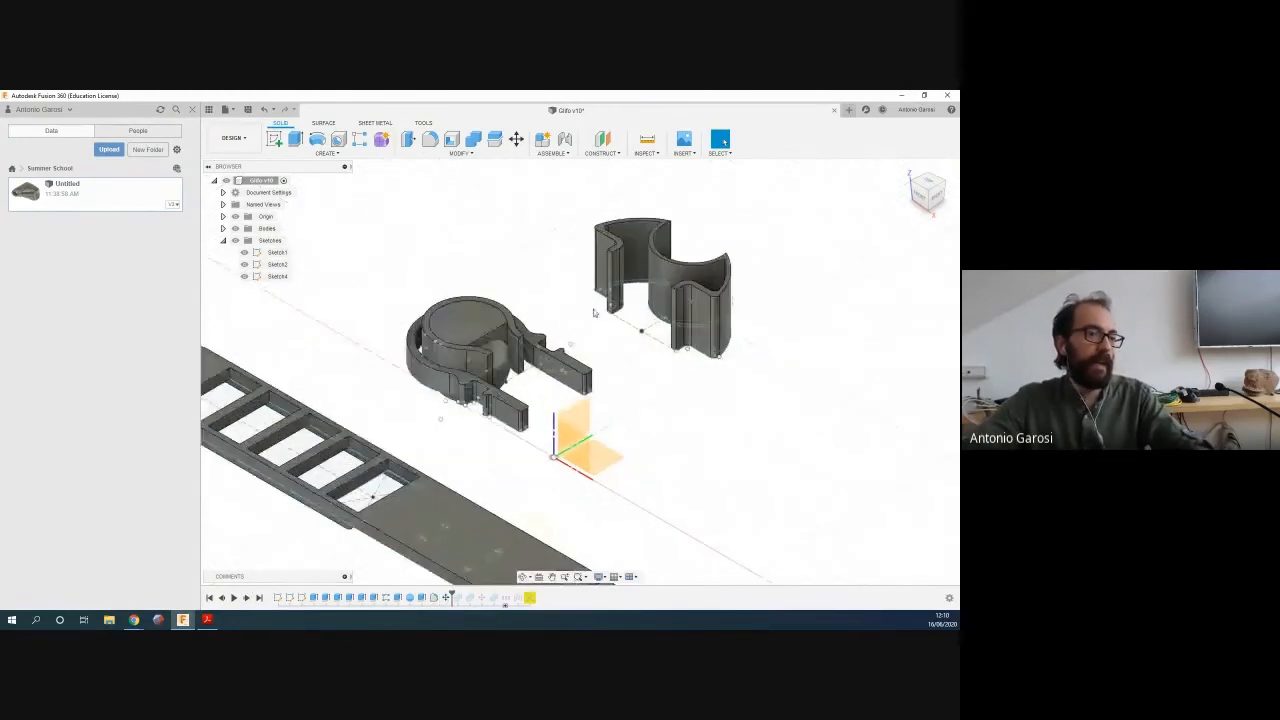
{"action": "scroll", "coordinate": [594, 313], "scroll_direction": "down", "scroll_amount": 2}
{"action": "middle_click_drag", "start_coordinate": [594, 313], "coordinate": [458, 495]}
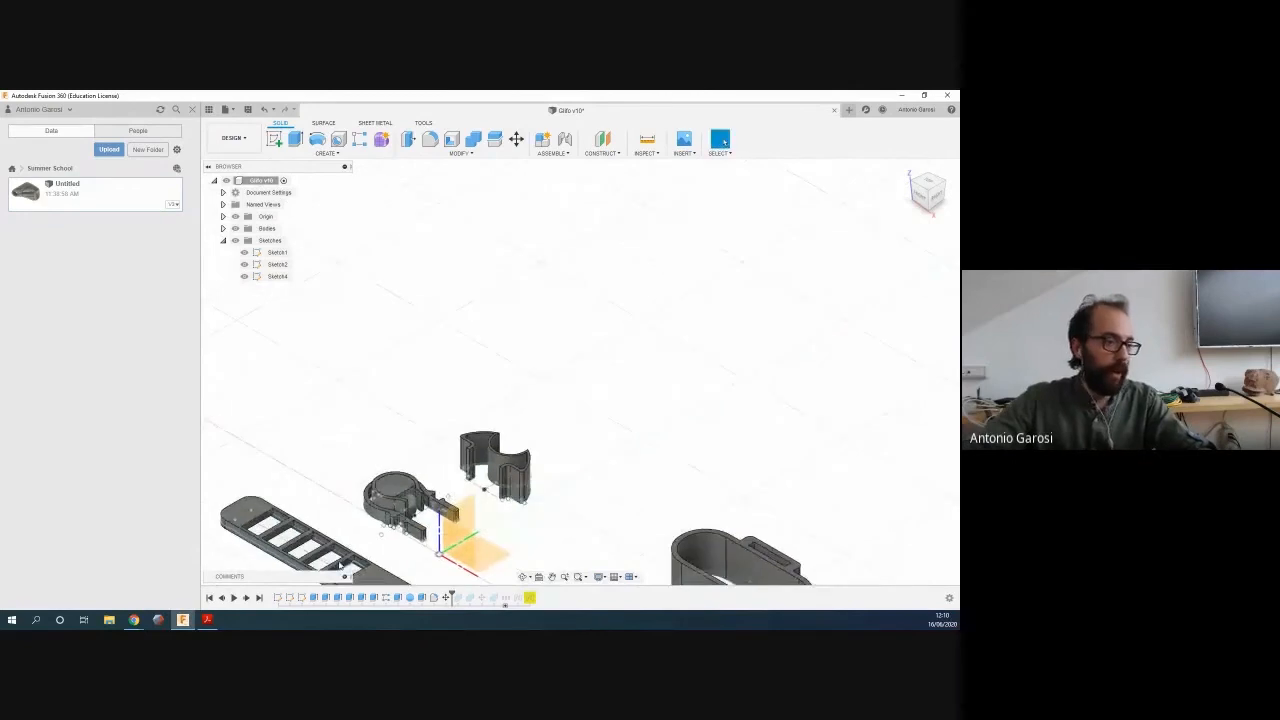
Roll back before the sphere's move, then replay the move and the following combine while viewing the pin from below
{"action": "left_click", "coordinate": [221, 598]}
{"action": "middle_click_drag", "start_coordinate": [495, 436], "coordinate": [472, 482], "text": "shift"}
{"action": "middle_click_drag", "start_coordinate": [441, 528], "coordinate": [400, 467], "text": "shift"}
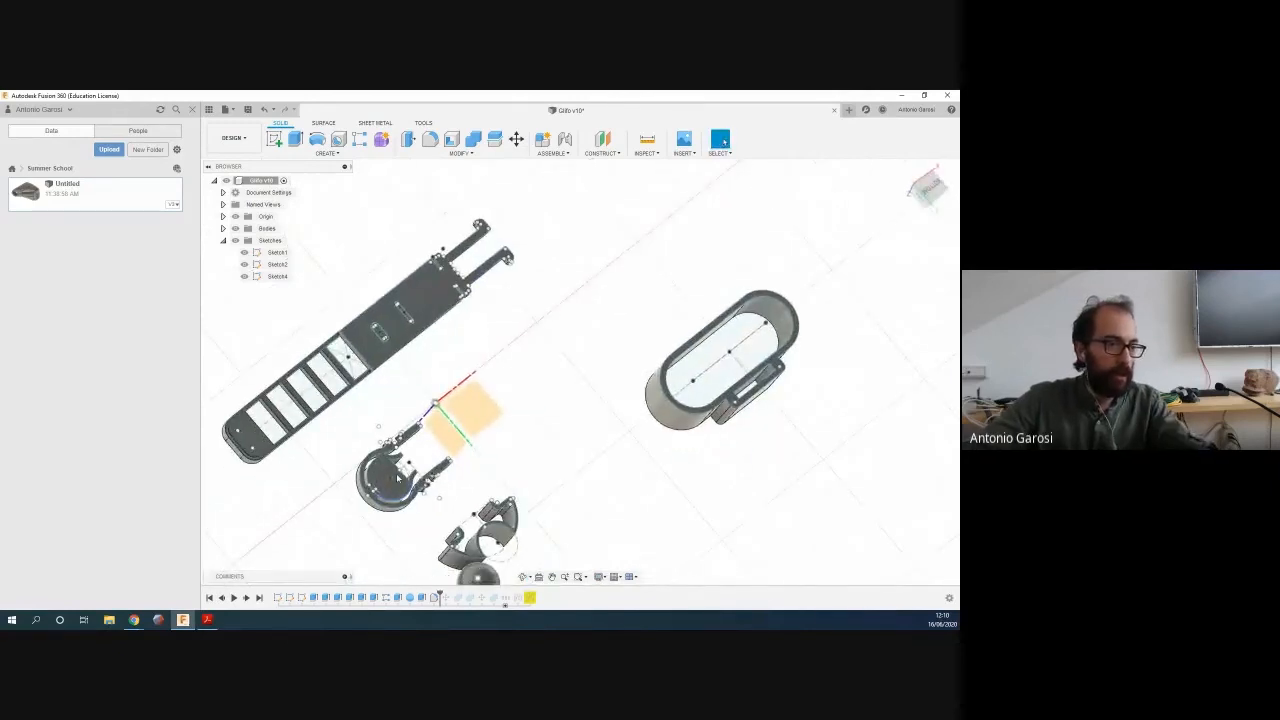
{"action": "left_click", "coordinate": [246, 597]}
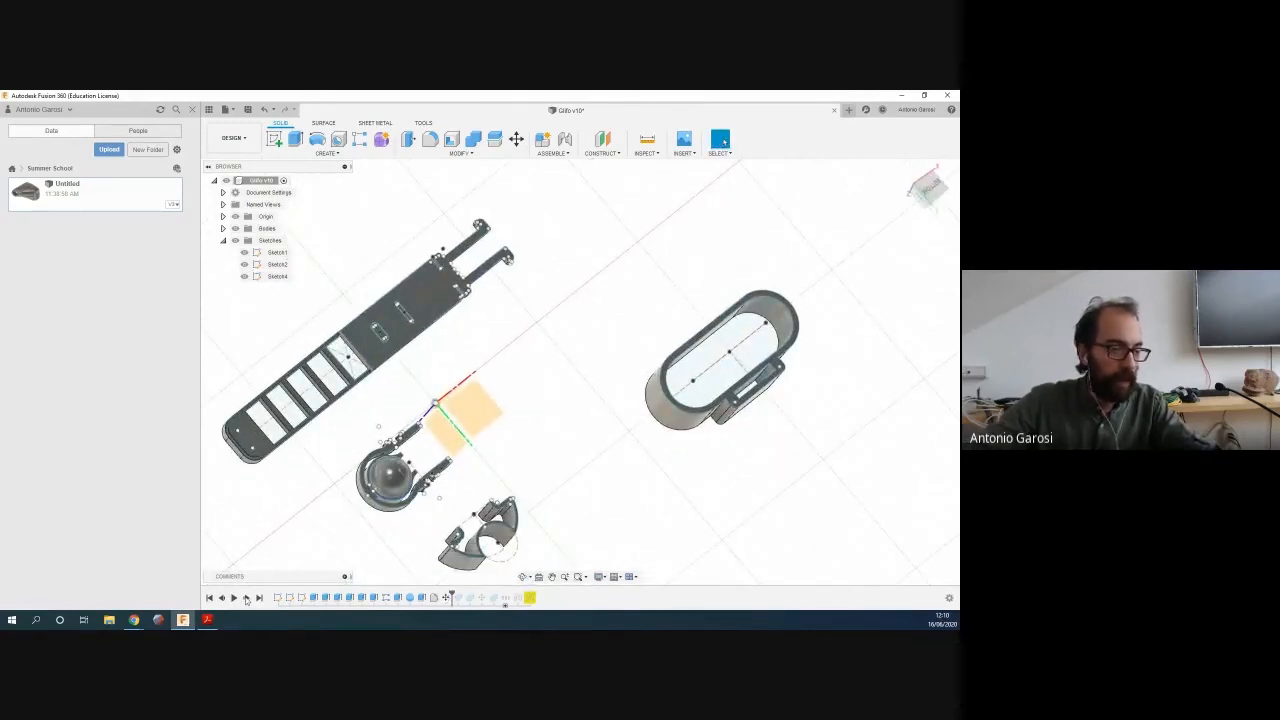
{"action": "left_click", "coordinate": [246, 597]}
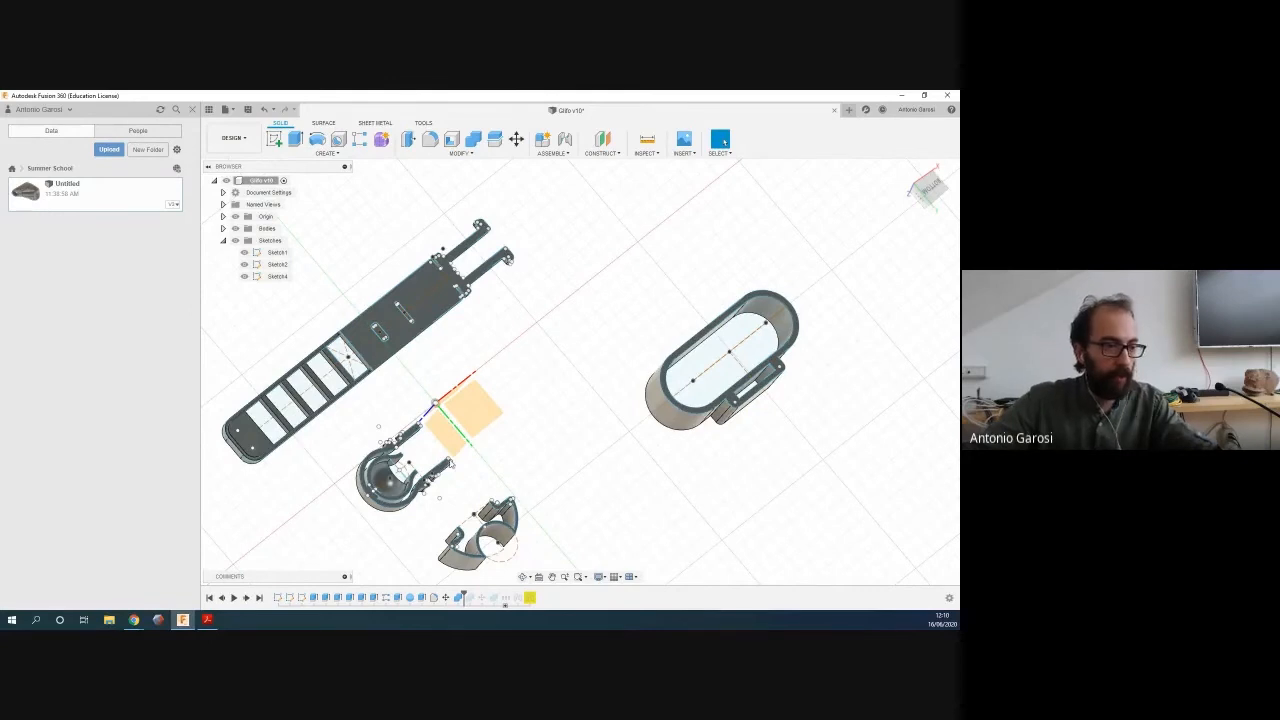
{"action": "middle_click_drag", "start_coordinate": [443, 473], "coordinate": [437, 443], "text": "shift"}
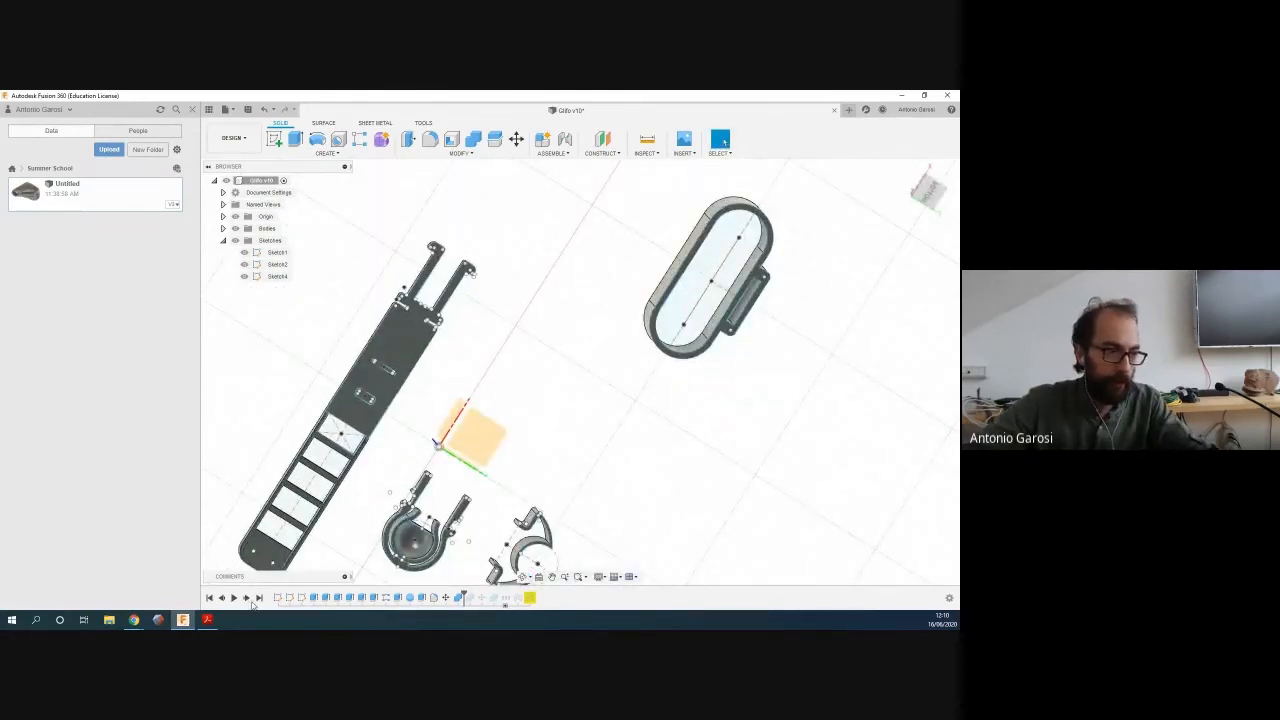
Return to the home view, advance the history past the clip's move onto the handle, and inspect the handle from behind
{"action": "left_click", "coordinate": [908, 172]}
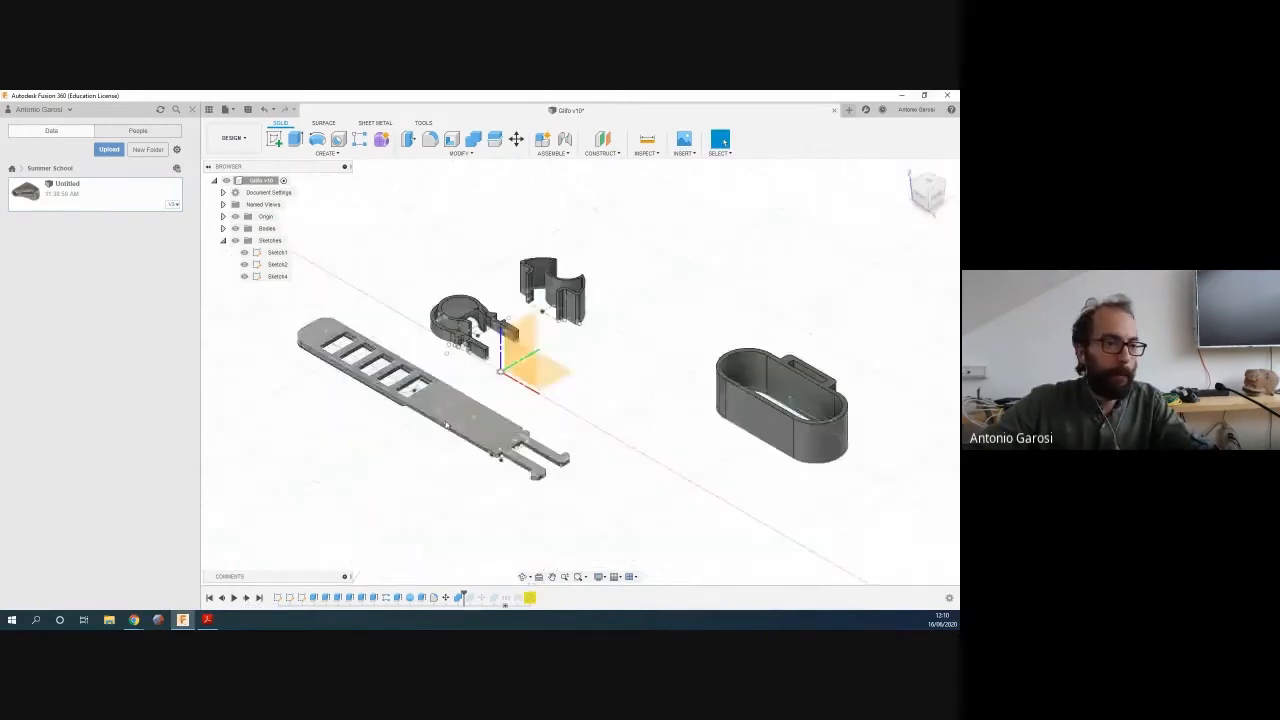
{"action": "left_click", "coordinate": [247, 598]}
{"action": "left_click", "coordinate": [247, 598]}
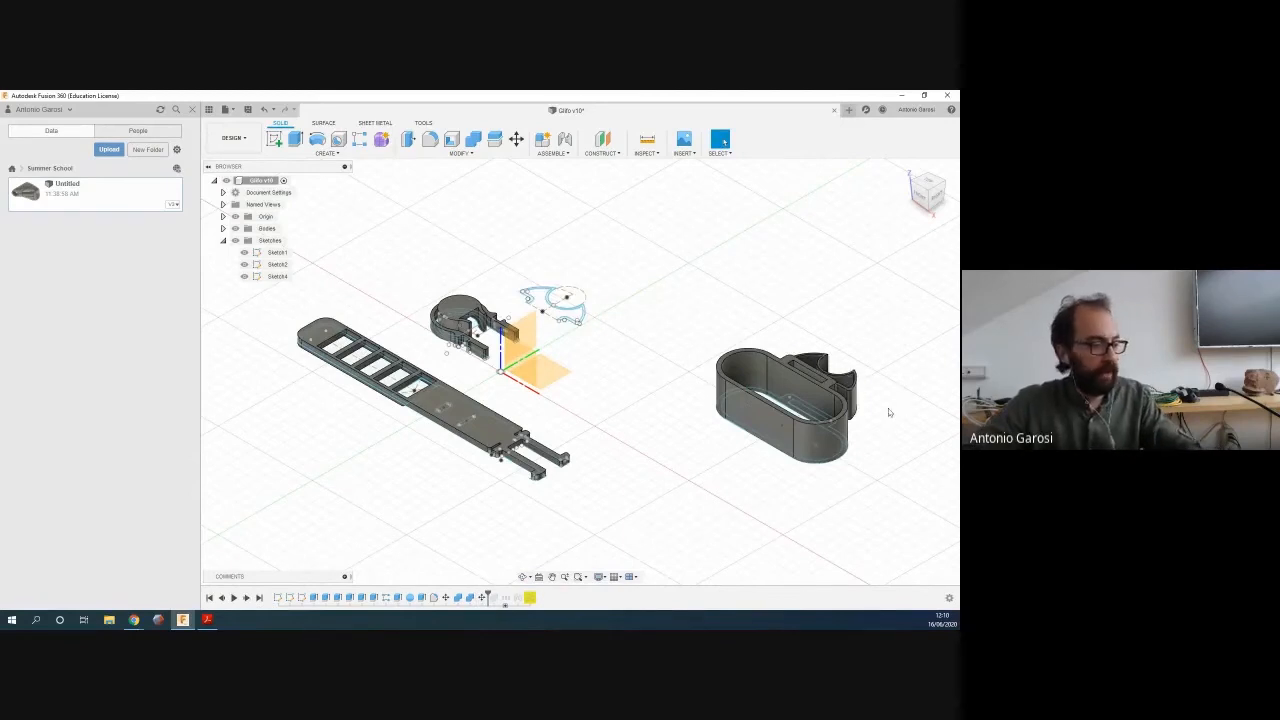
{"action": "middle_click_drag", "start_coordinate": [894, 409], "coordinate": [700, 445], "text": "shift"}
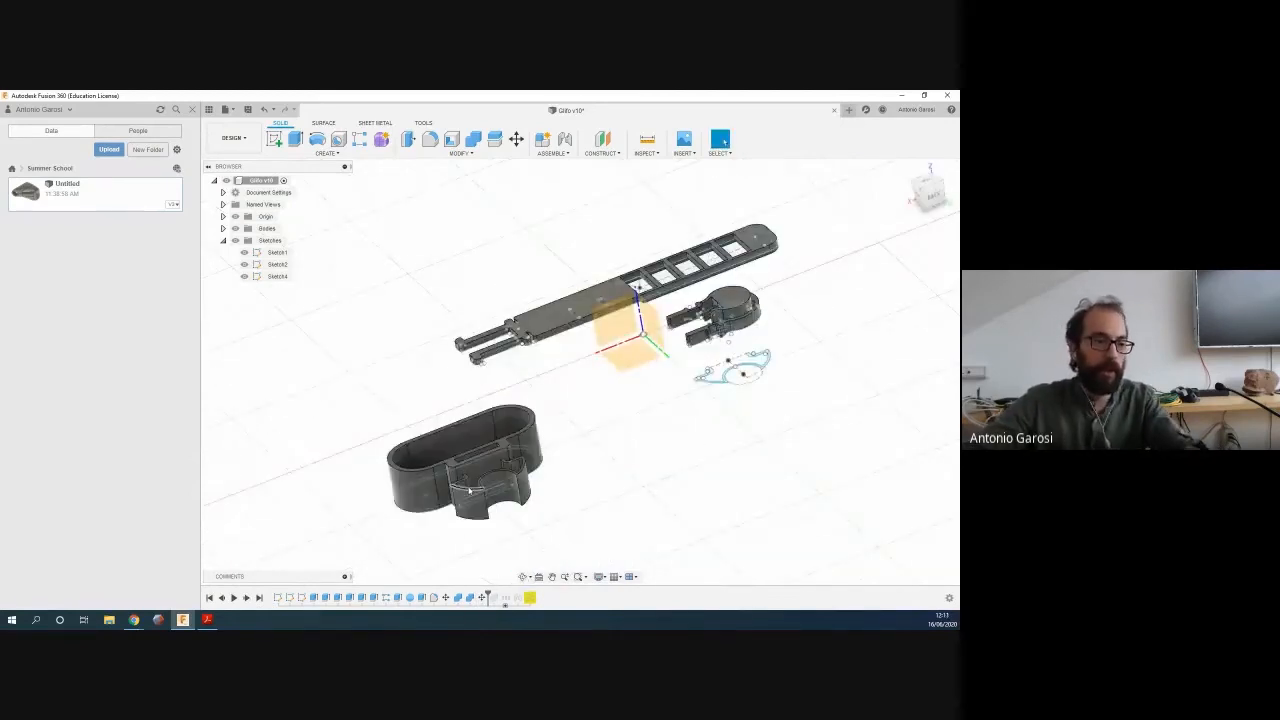
Step the history through the handle's combine and the component creation, then replay the joint that mounts the bar in the holder
{"action": "left_click", "coordinate": [247, 598]}
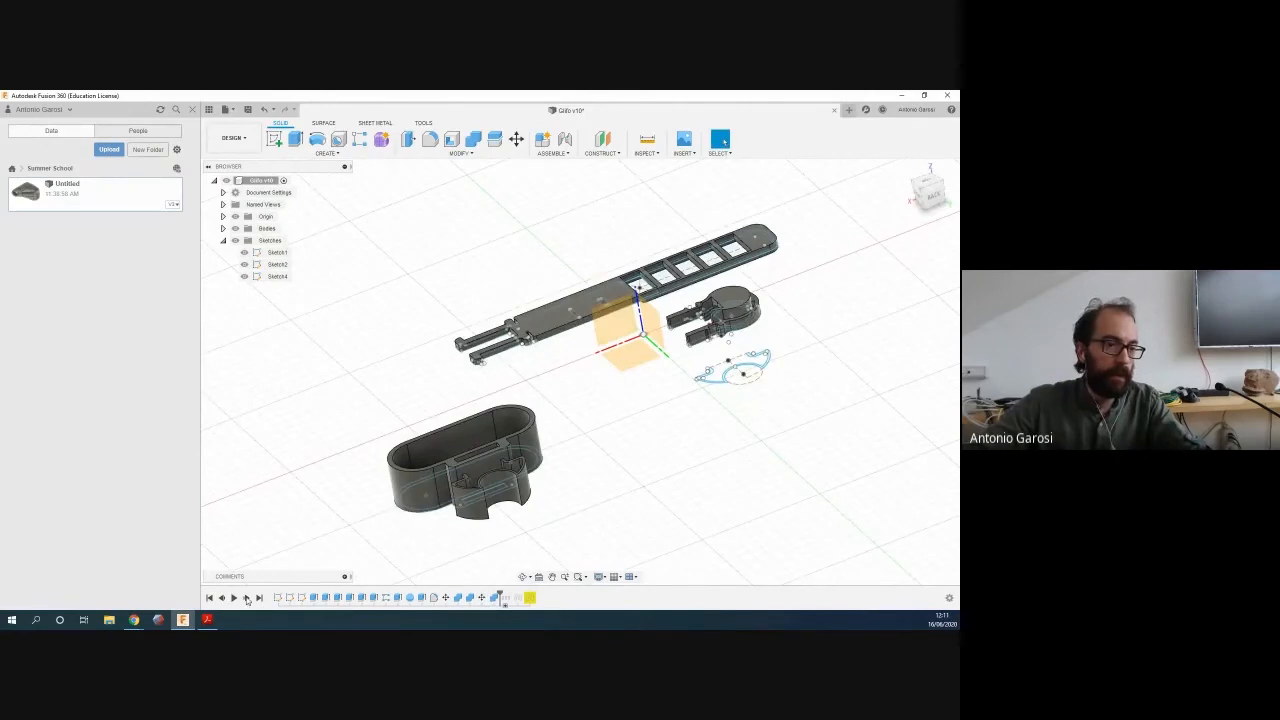
{"action": "left_click", "coordinate": [247, 598]}
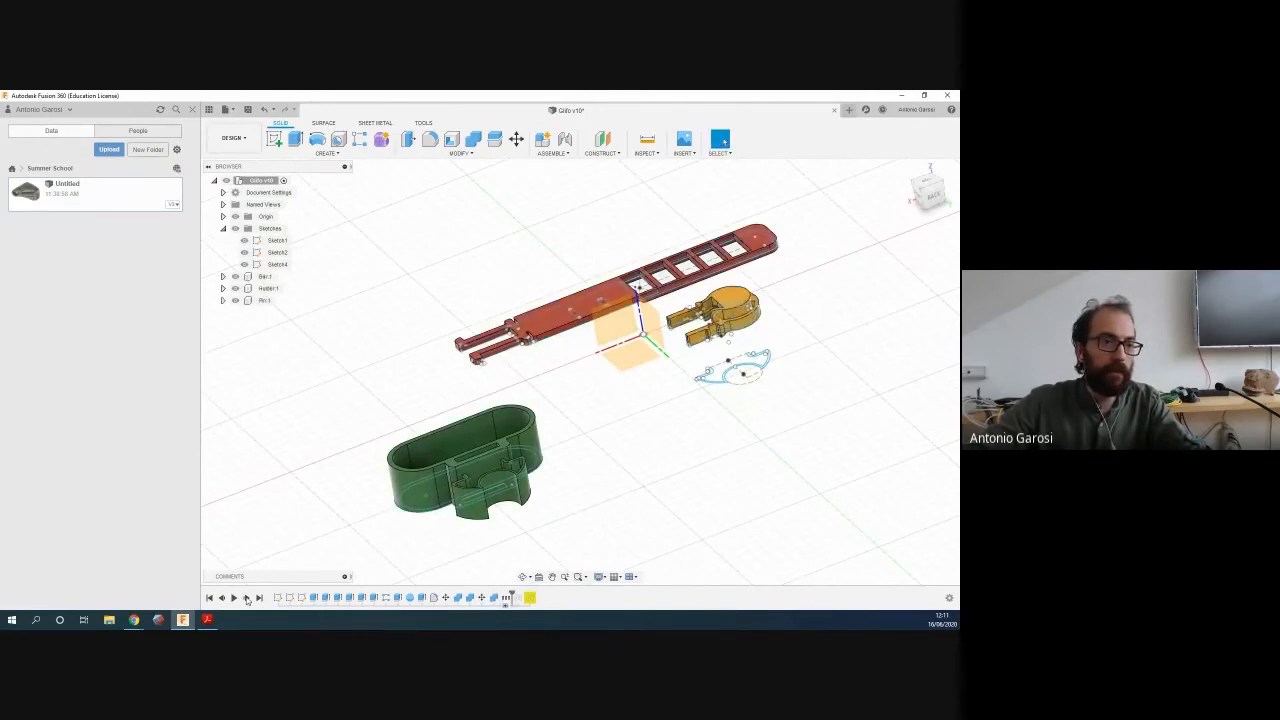
{"action": "left_click", "coordinate": [247, 598]}
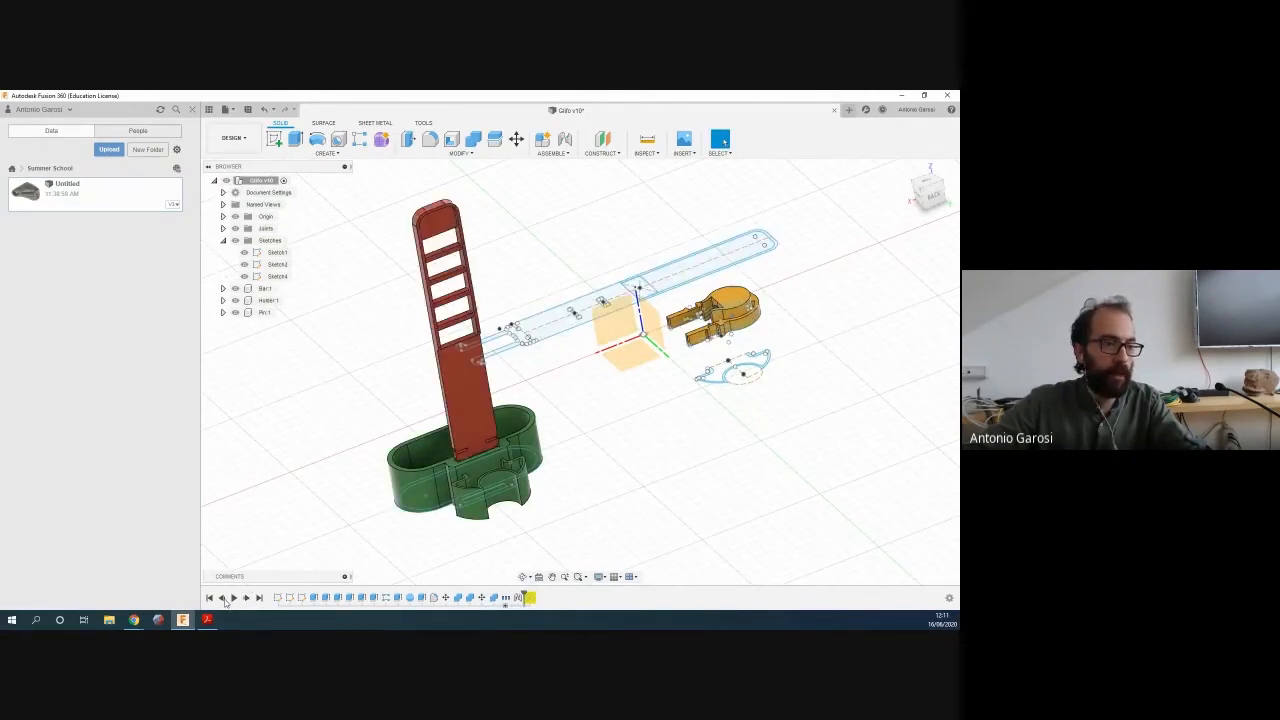
{"action": "left_click", "coordinate": [222, 598]}
{"action": "left_click", "coordinate": [247, 598]}
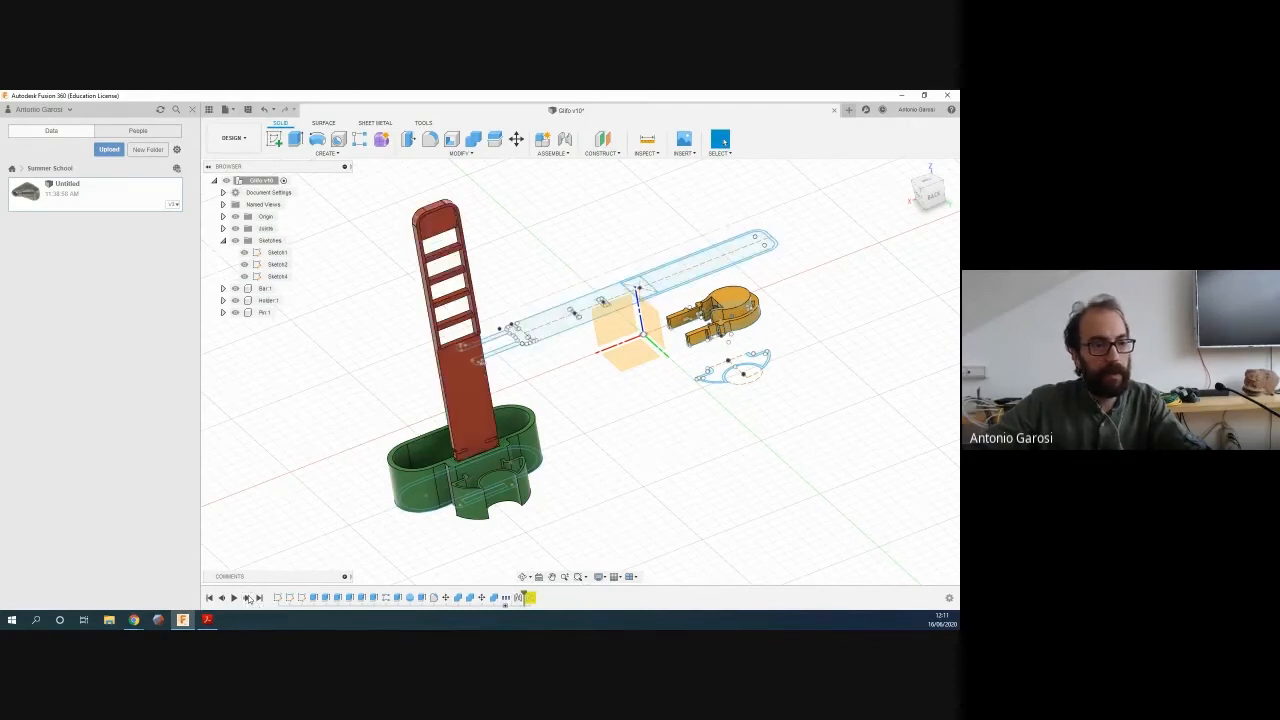
Advance the design history through the final joint that places the pin on the bar, and hide all sketches
{"action": "left_click", "coordinate": [247, 598]}
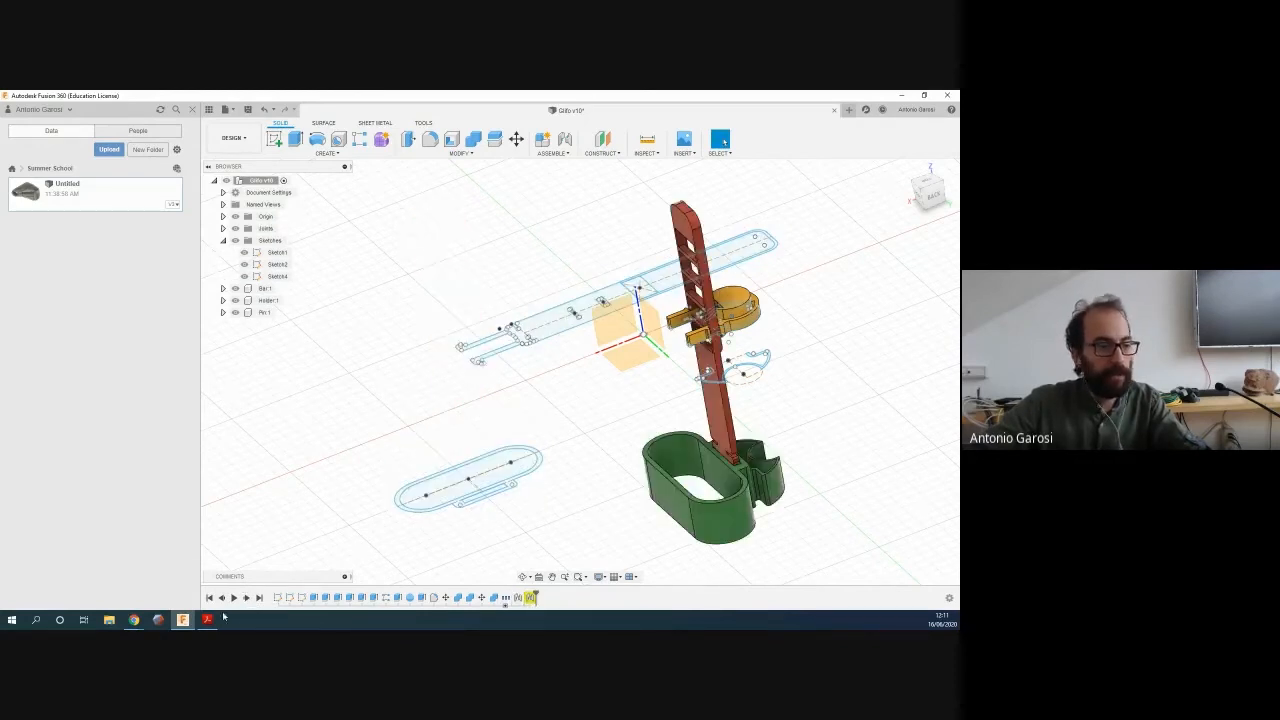
{"action": "left_click", "coordinate": [235, 240]}
{"action": "mouse_move", "coordinate": [889, 434]}
{"action": "middle_mouse_down", "text": "shift"}
{"action": "mouse_move", "coordinate": [857, 403]}
{"action": "mouse_move", "coordinate": [827, 405]}
{"action": "mouse_move", "coordinate": [900, 417]}
{"action": "mouse_move", "coordinate": [923, 400]}
{"action": "mouse_move", "coordinate": [929, 429]}
{"action": "mouse_move", "coordinate": [898, 435]}
{"action": "middle_mouse_up", "text": "shift"}
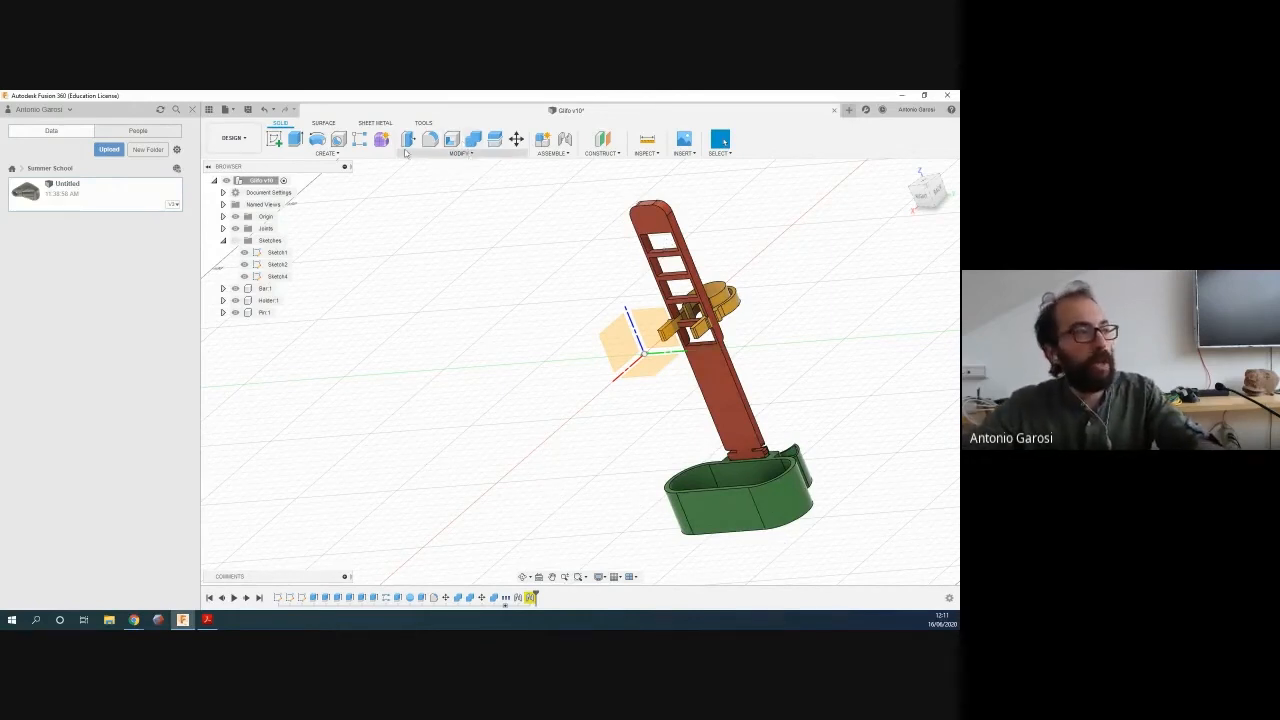
Hide the data panel, open the design's parameters list and examine the user parameters for the bar, pin and holder
{"action": "left_click", "coordinate": [208, 110]}
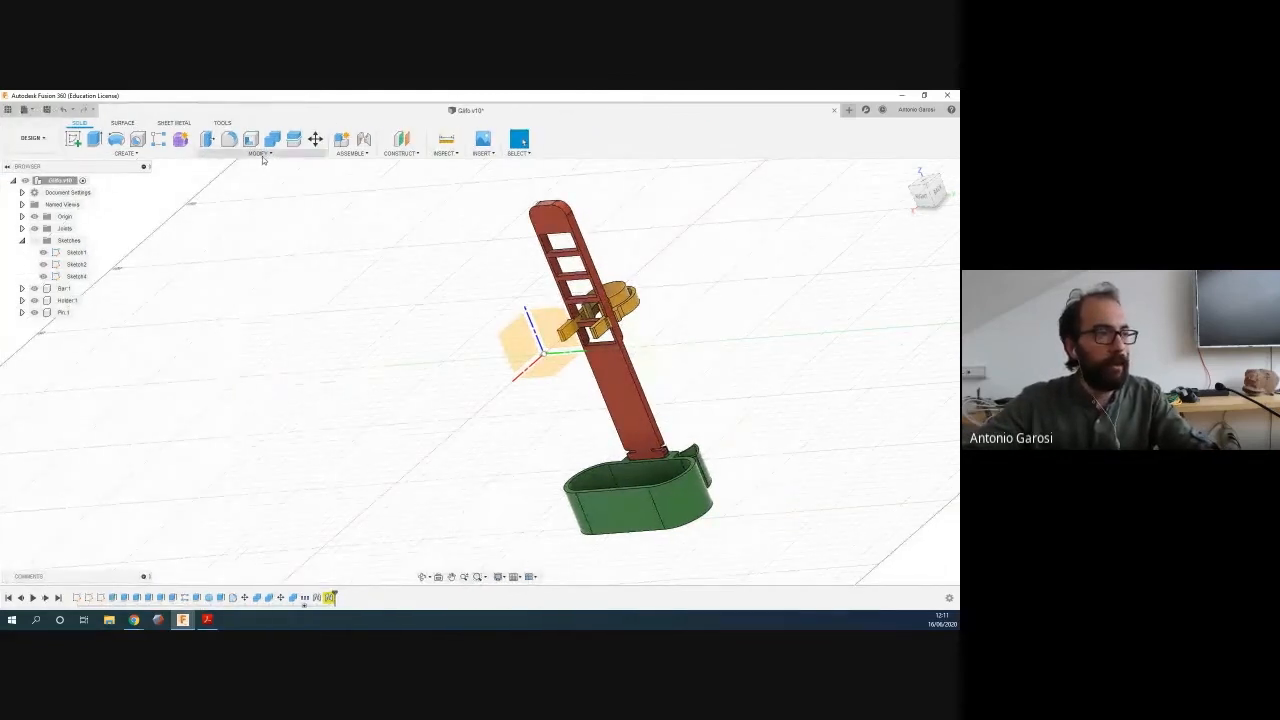
{"action": "left_click", "coordinate": [262, 155]}
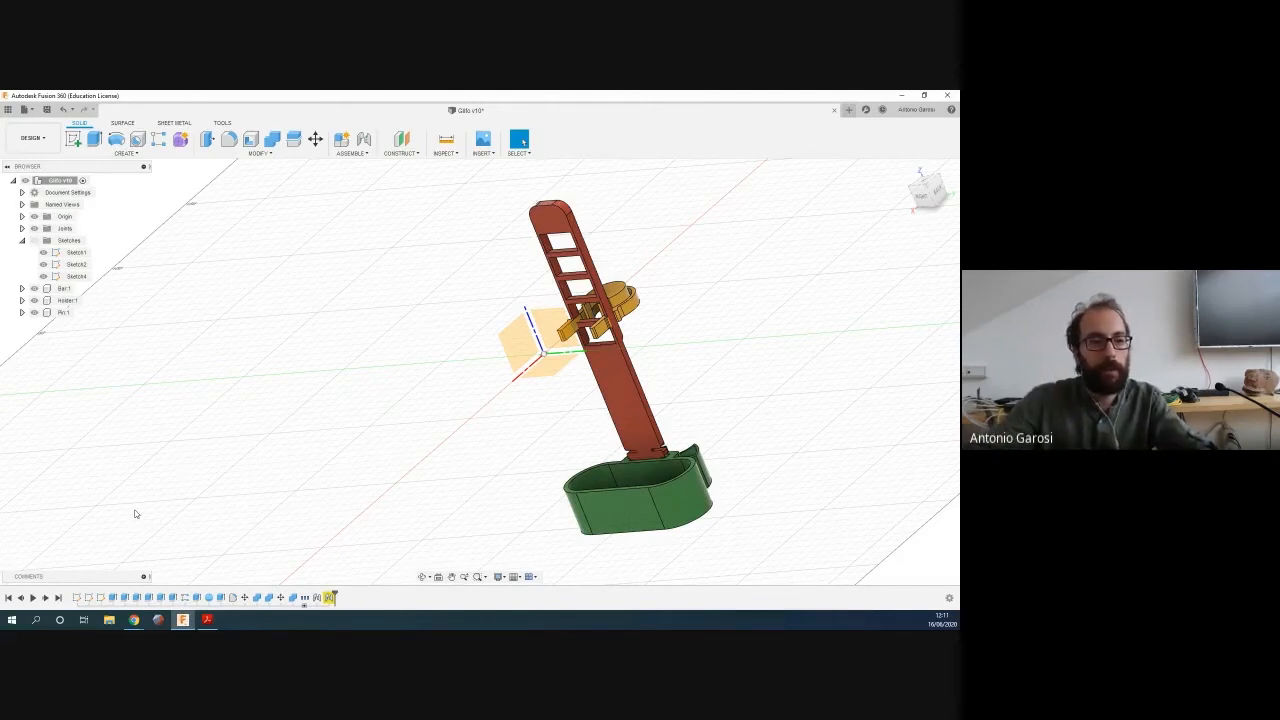
{"action": "left_click", "coordinate": [256, 154]}
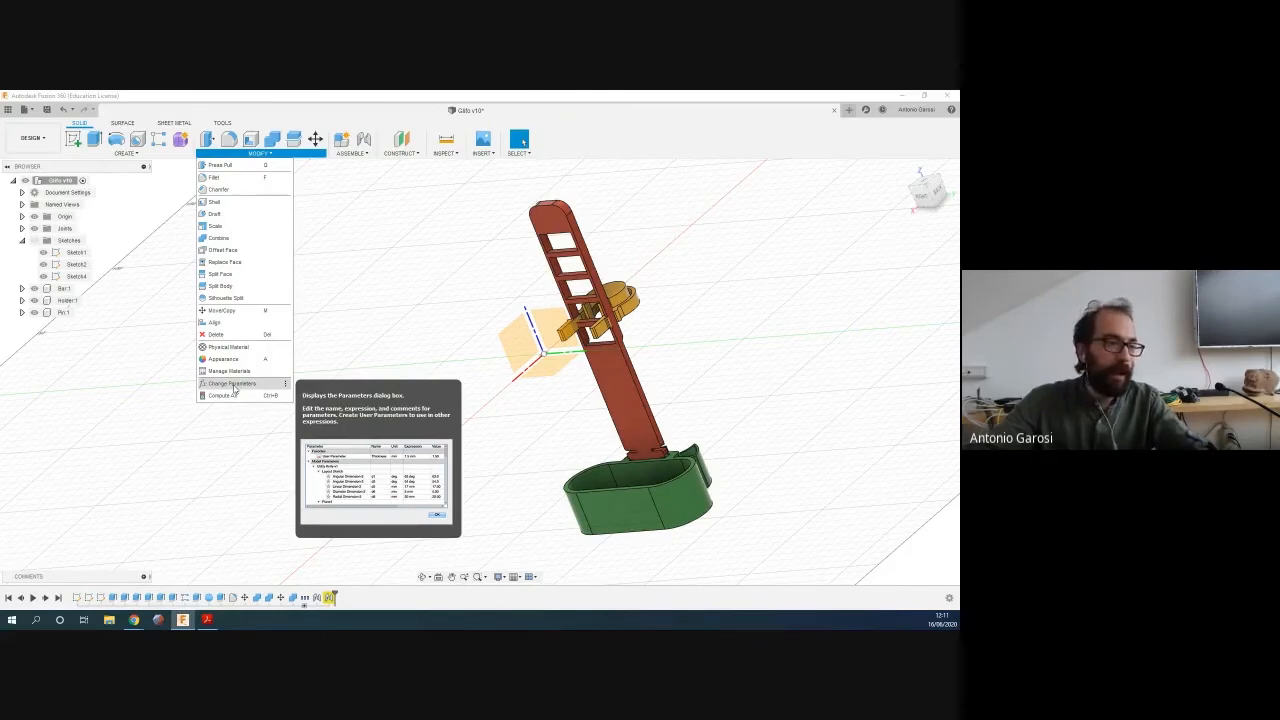
{"action": "left_click", "coordinate": [234, 385]}
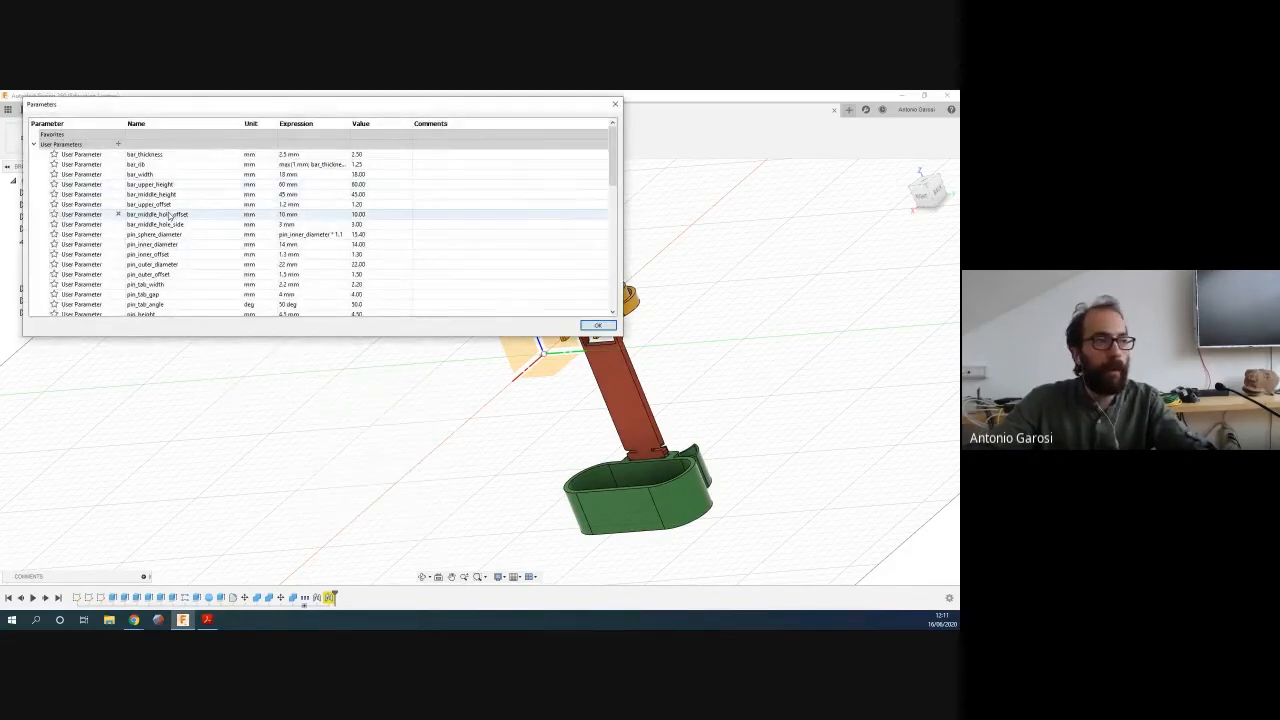
{"action": "scroll", "coordinate": [168, 219], "scroll_direction": "down", "scroll_amount": 2}
{"action": "scroll", "coordinate": [168, 219], "scroll_direction": "up", "scroll_amount": 3}
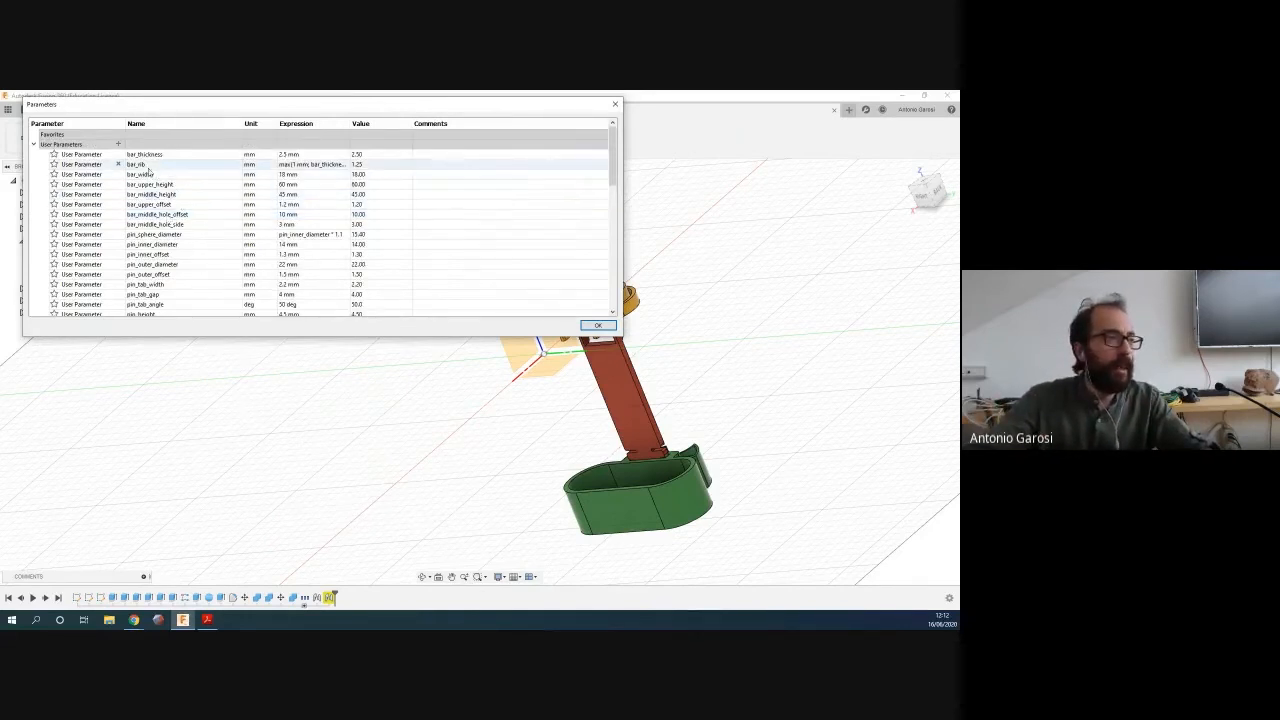
{"action": "scroll", "coordinate": [168, 219], "scroll_direction": "down", "scroll_amount": 3}
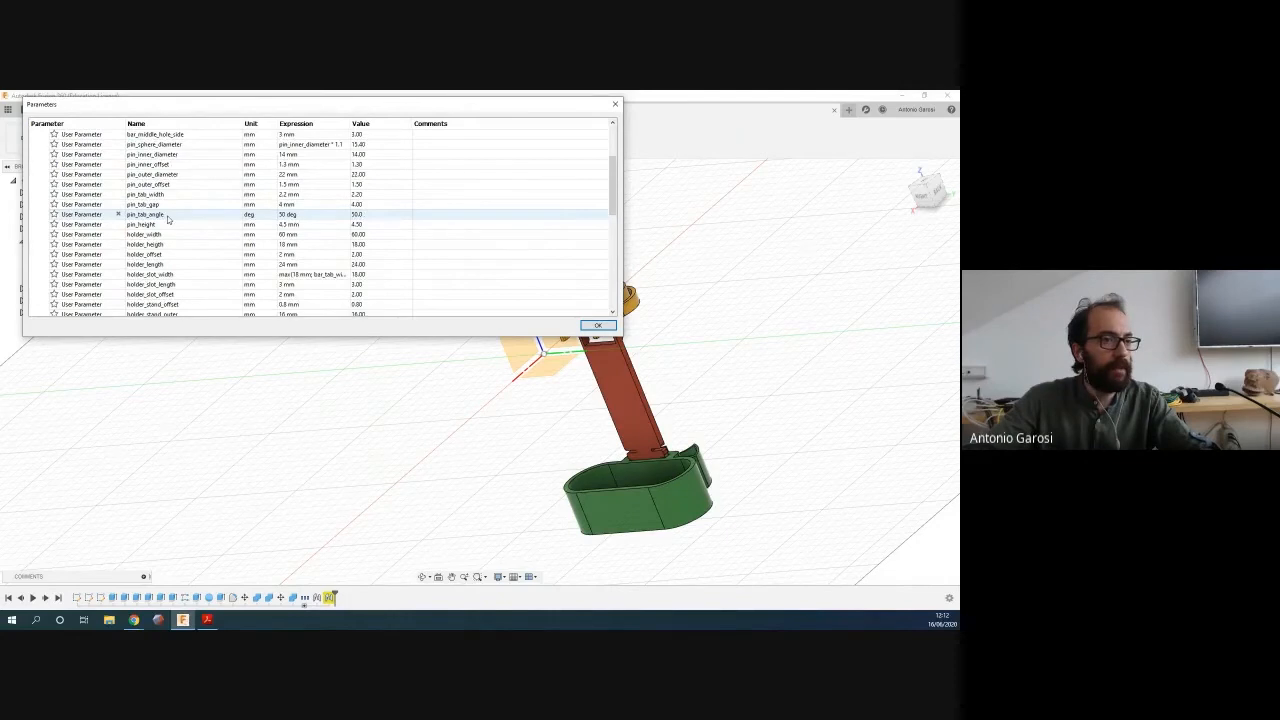
{"action": "scroll", "coordinate": [168, 219], "scroll_direction": "down", "scroll_amount": 2}
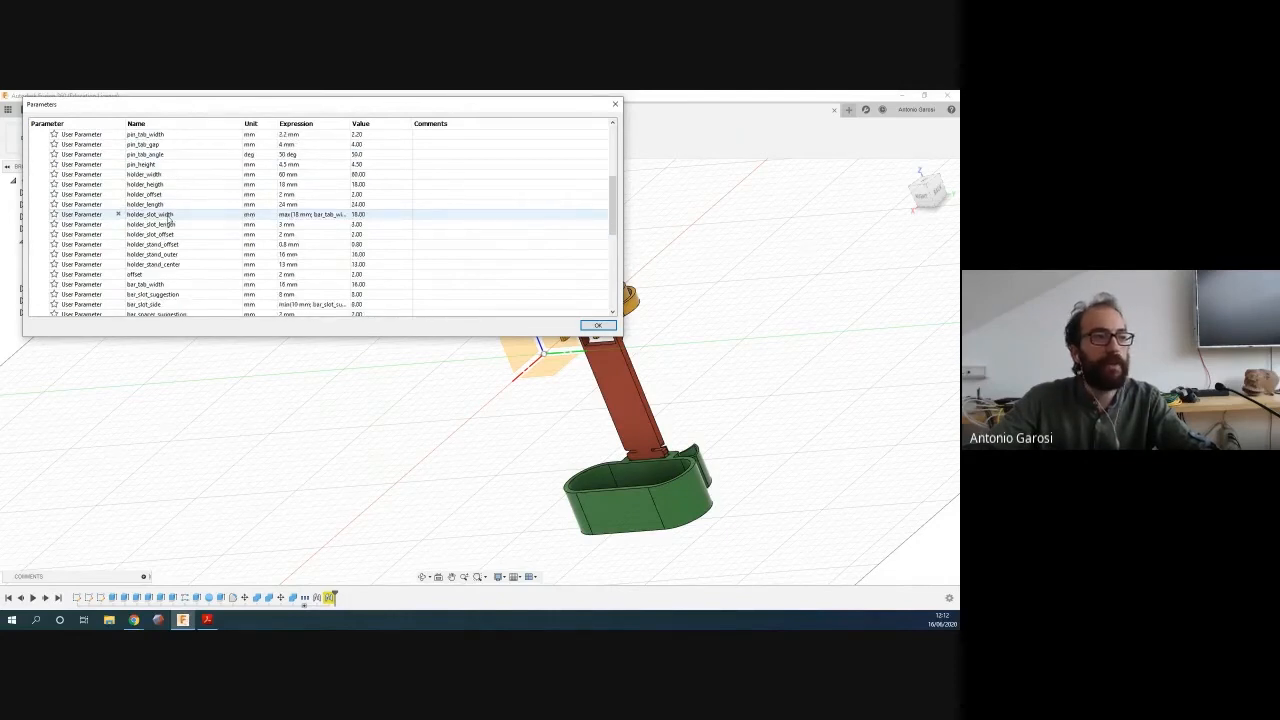
{"action": "scroll", "coordinate": [168, 219], "scroll_direction": "up", "scroll_amount": 5}
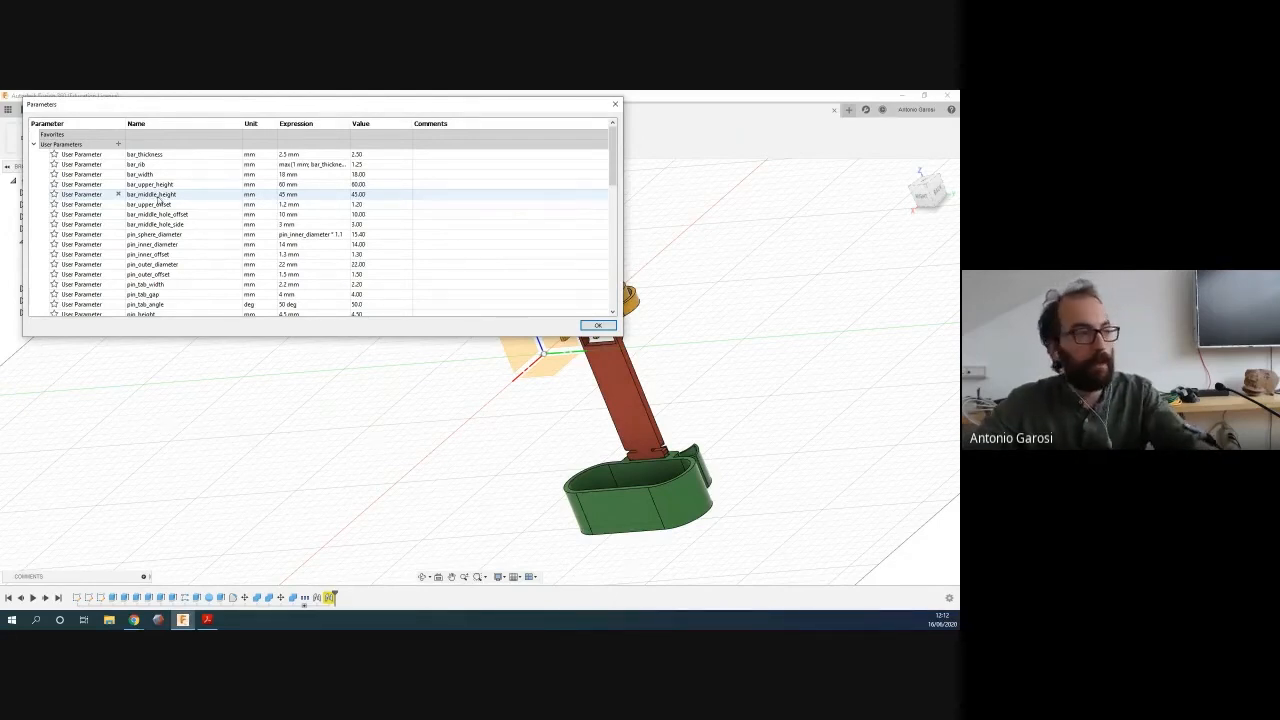
{"action": "left_click", "coordinate": [117, 146]}
{"action": "left_click_drag", "start_coordinate": [291, 170], "coordinate": [392, 251]}
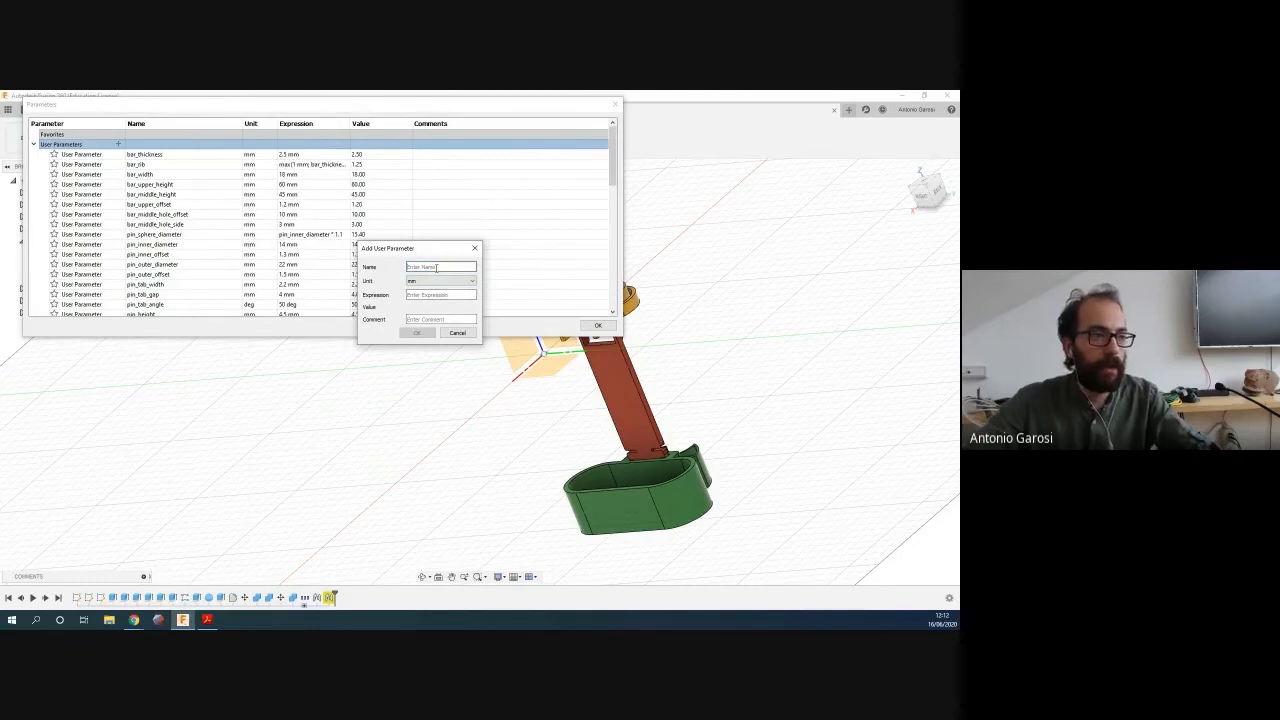
{"action": "type", "text": "asdasd"}
{"action": "left_click", "coordinate": [437, 281]}
{"action": "left_click", "coordinate": [424, 295]}
{"action": "left_click", "coordinate": [424, 319]}
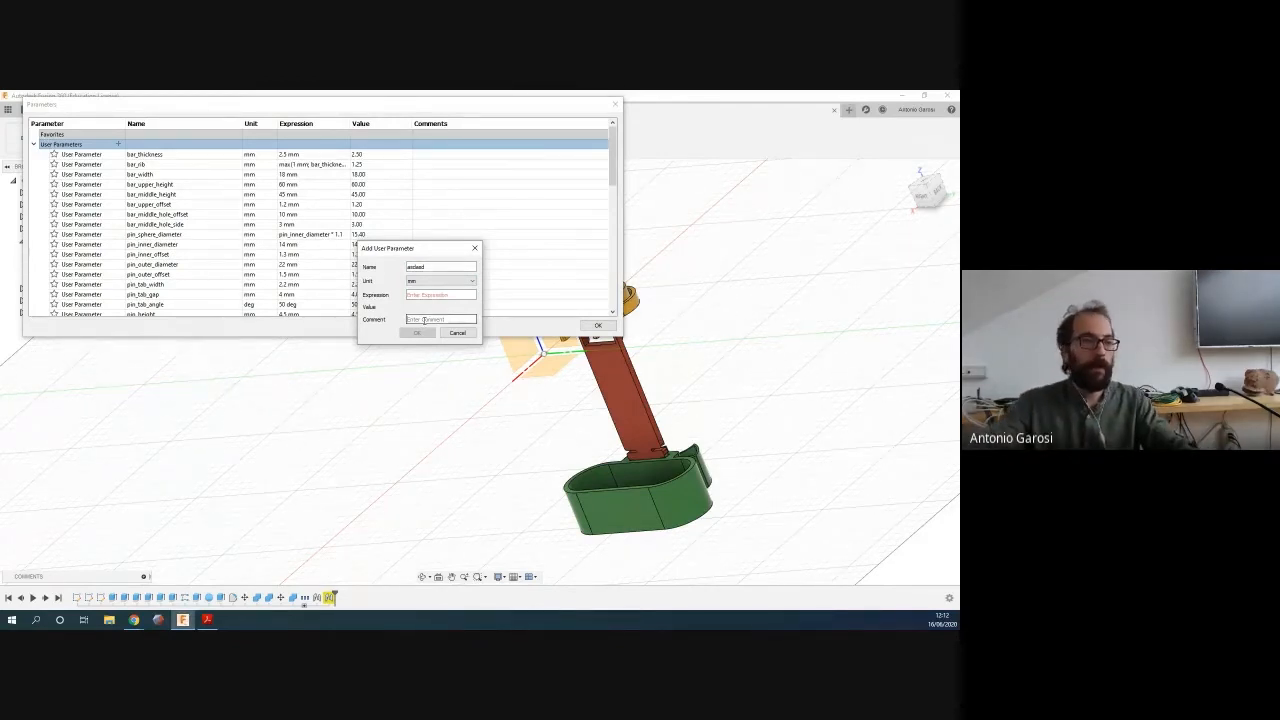
{"action": "left_click", "coordinate": [457, 332]}
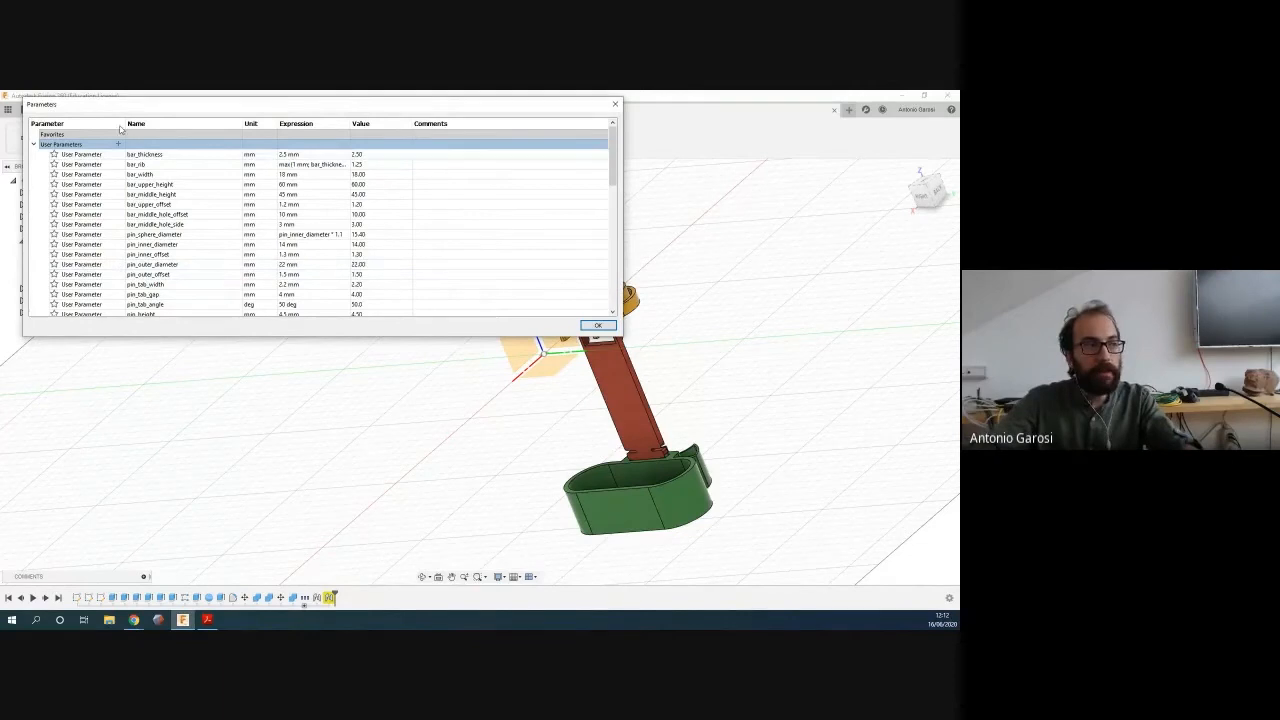
Examine the remaining user parameters and the Sketch1 dimensions listed under the model parameters, and close the parameters list
{"action": "scroll", "coordinate": [150, 185], "scroll_direction": "down", "scroll_amount": 2}
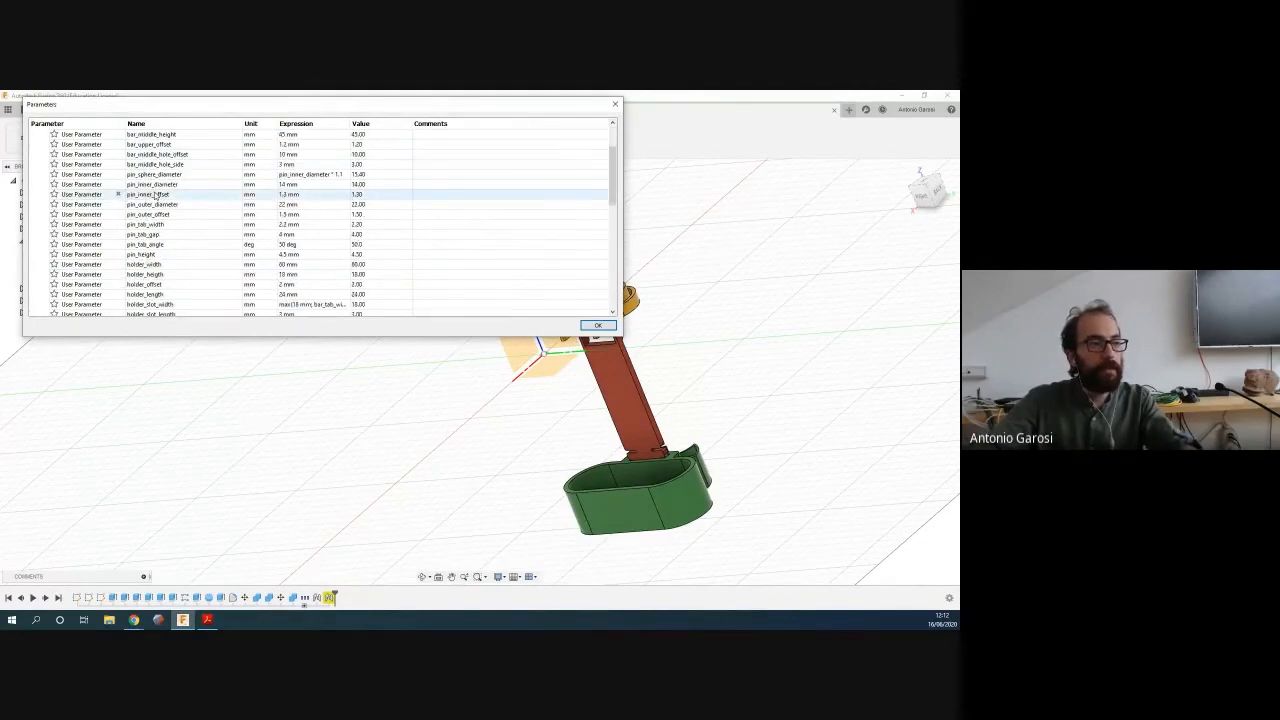
{"action": "scroll", "coordinate": [155, 196], "scroll_direction": "down", "scroll_amount": 1}
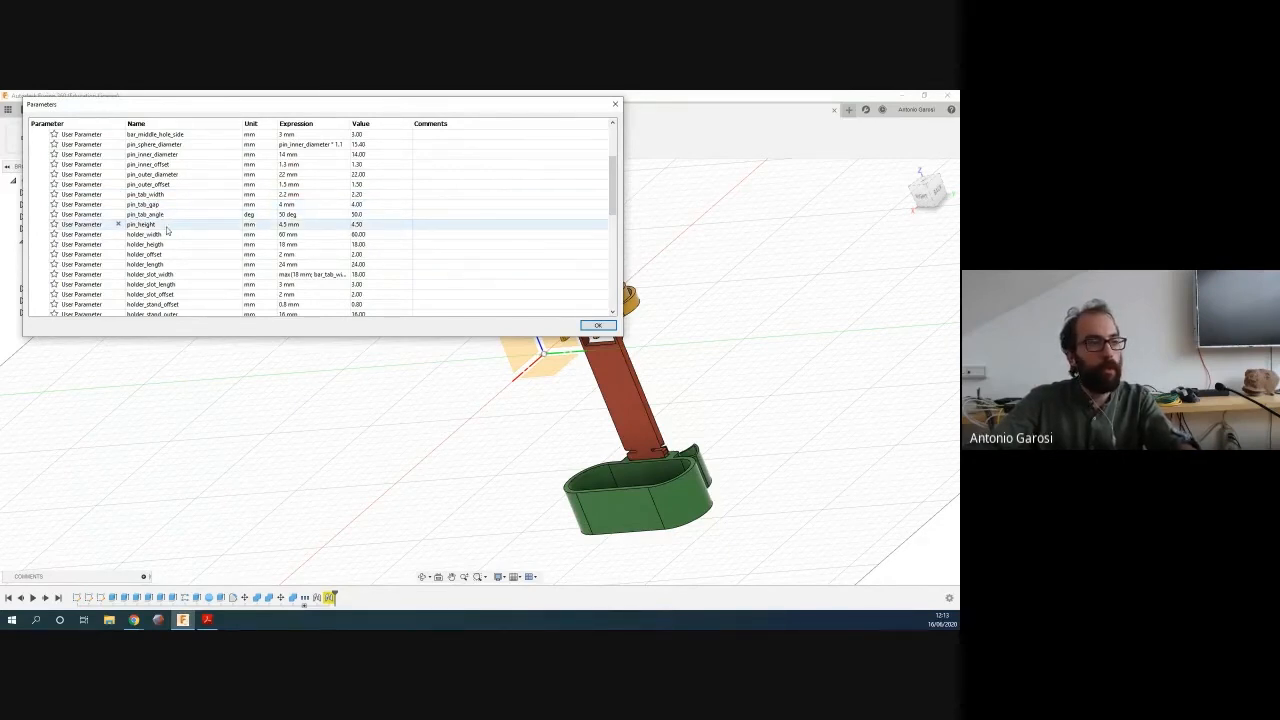
{"action": "scroll", "coordinate": [167, 230], "scroll_direction": "down", "scroll_amount": 8}
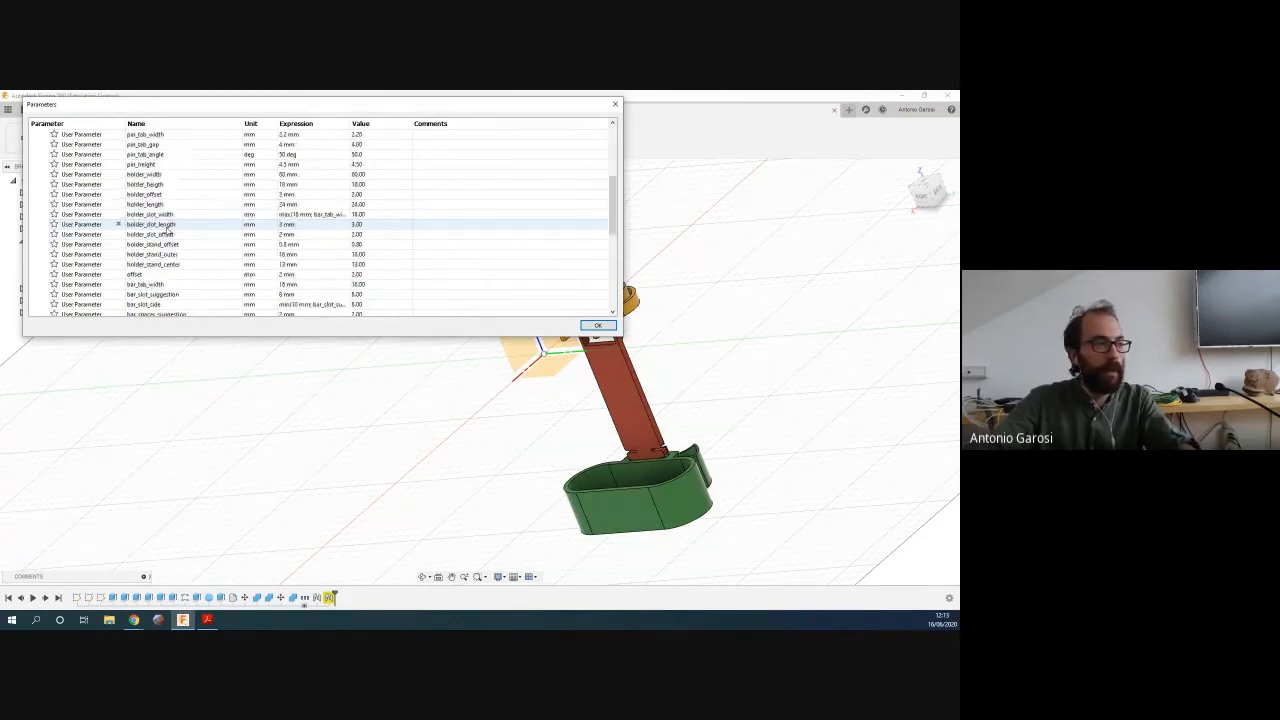
{"action": "scroll", "coordinate": [128, 225], "scroll_direction": "up", "scroll_amount": 10}
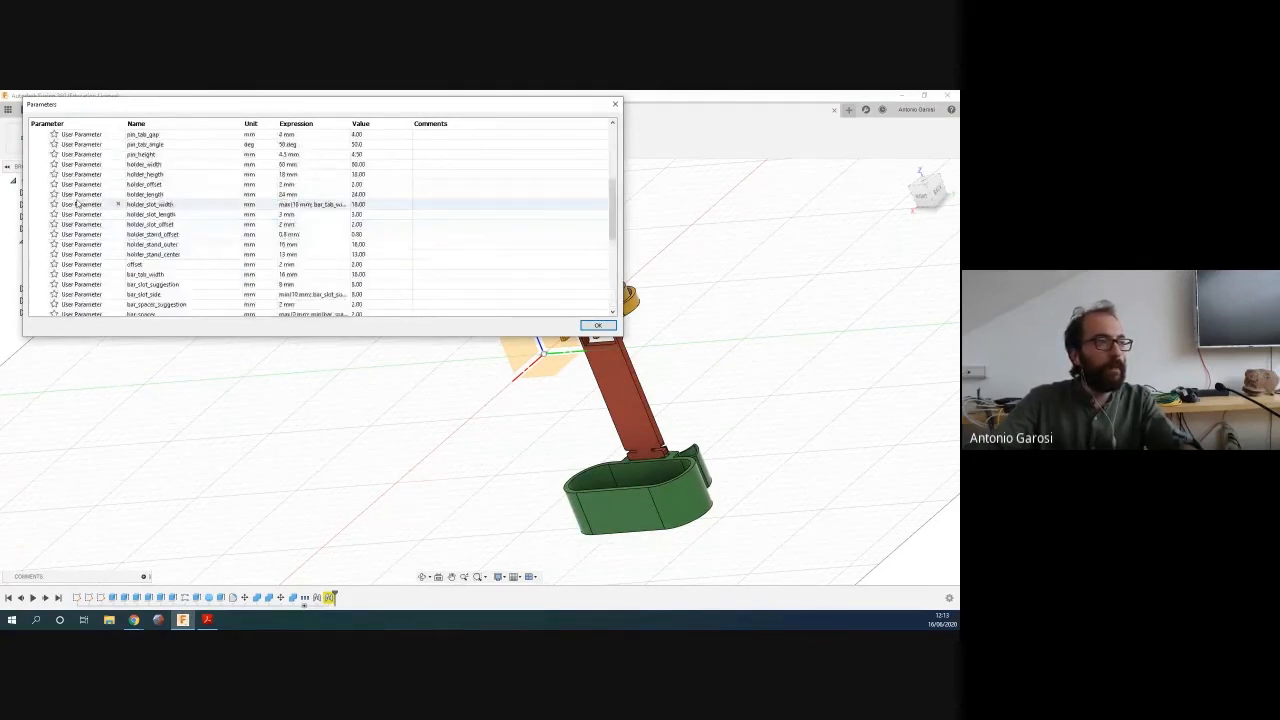
{"action": "left_click", "coordinate": [36, 144]}
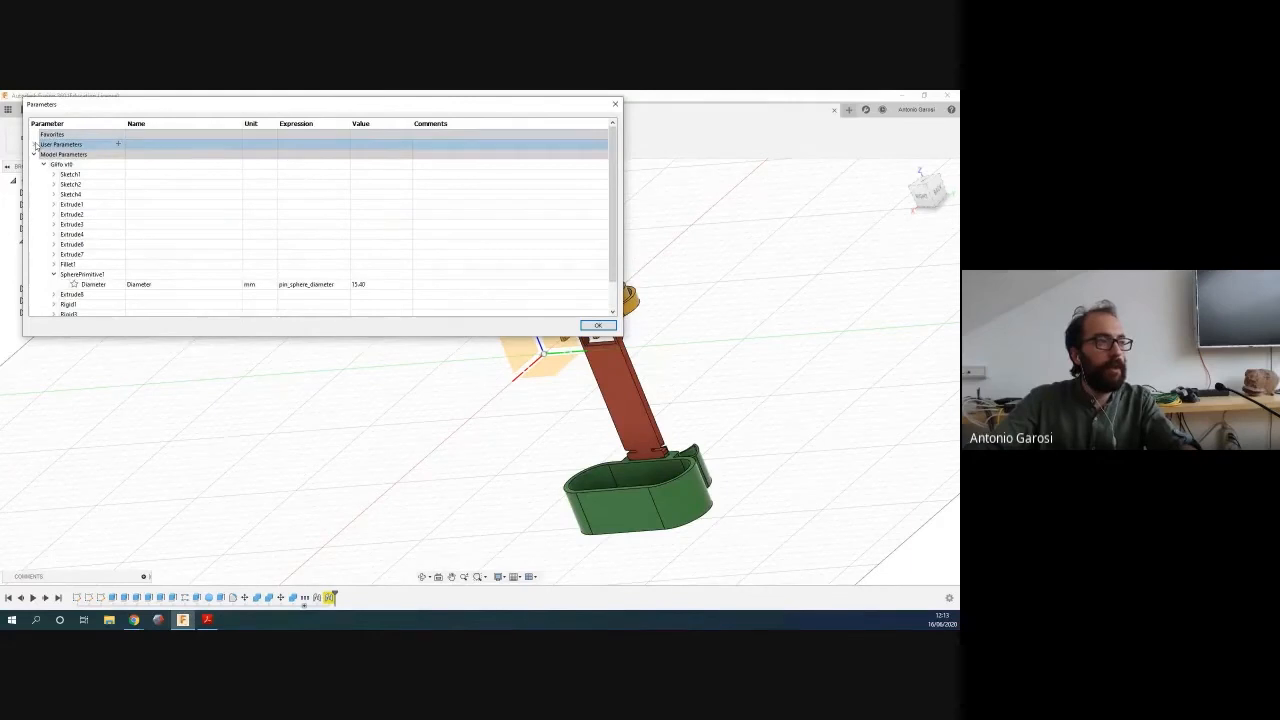
{"action": "left_click", "coordinate": [34, 155]}
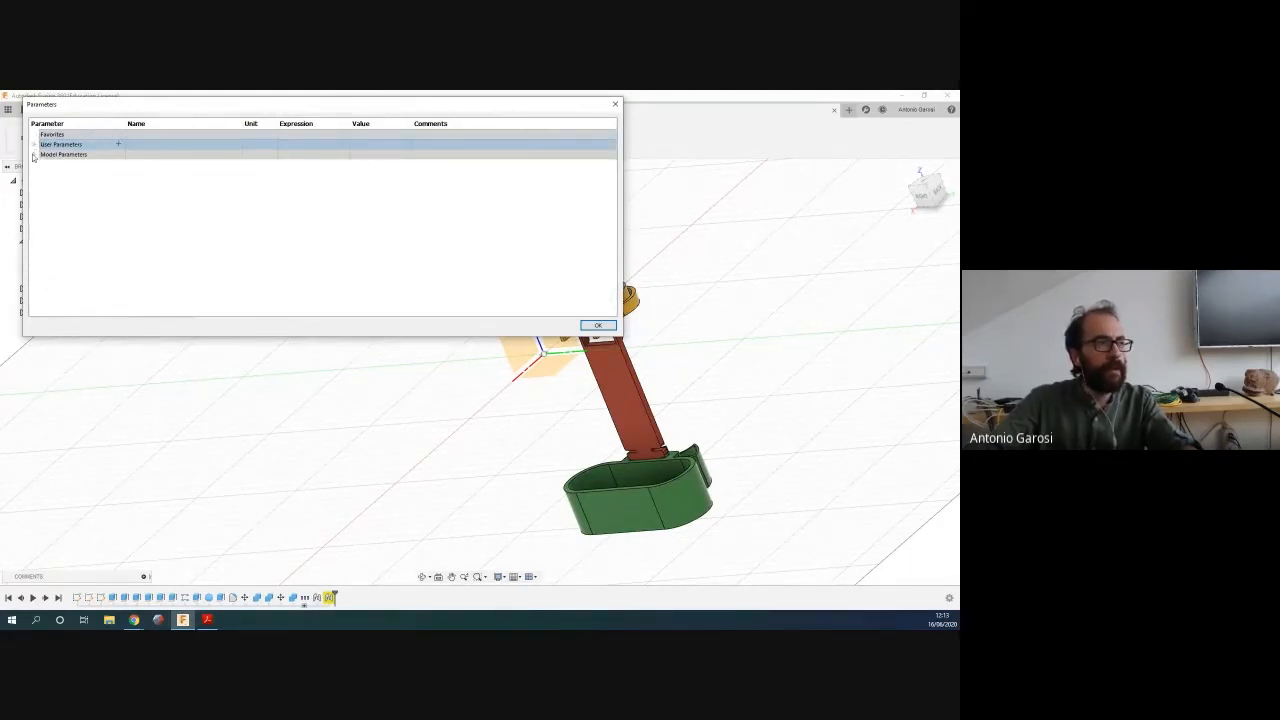
{"action": "left_click", "coordinate": [34, 155]}
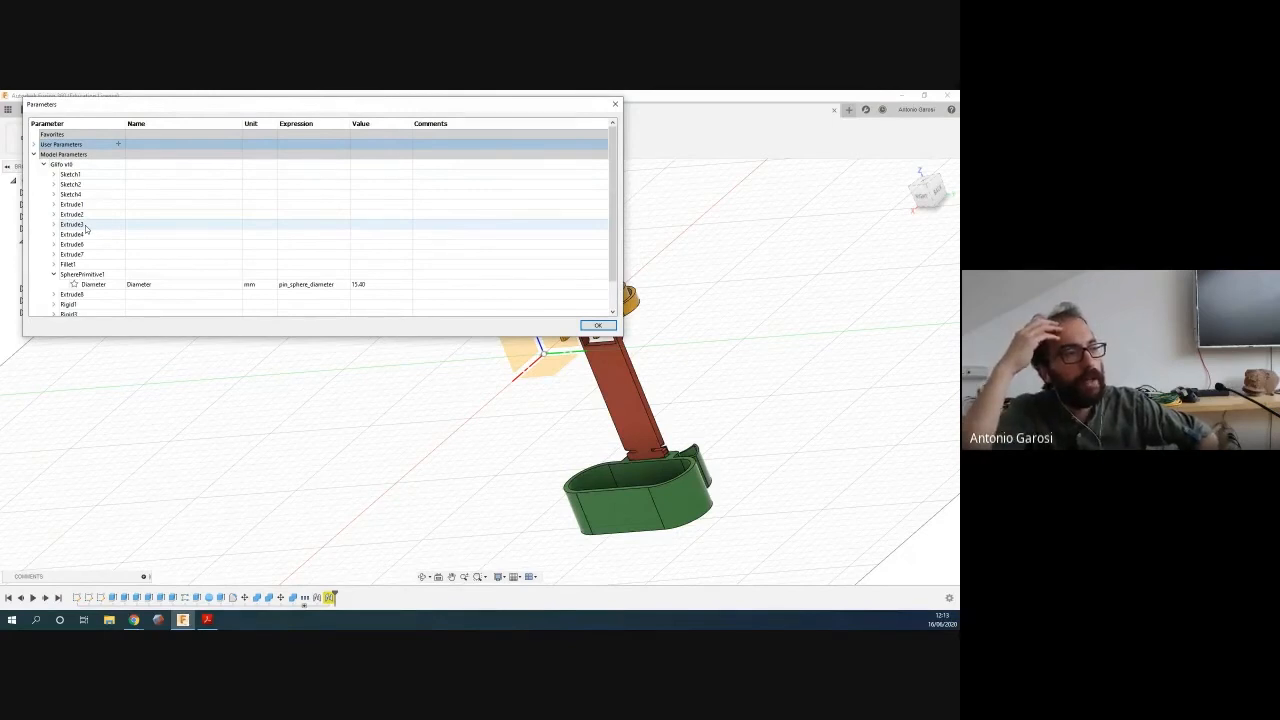
{"action": "left_click", "coordinate": [54, 174]}
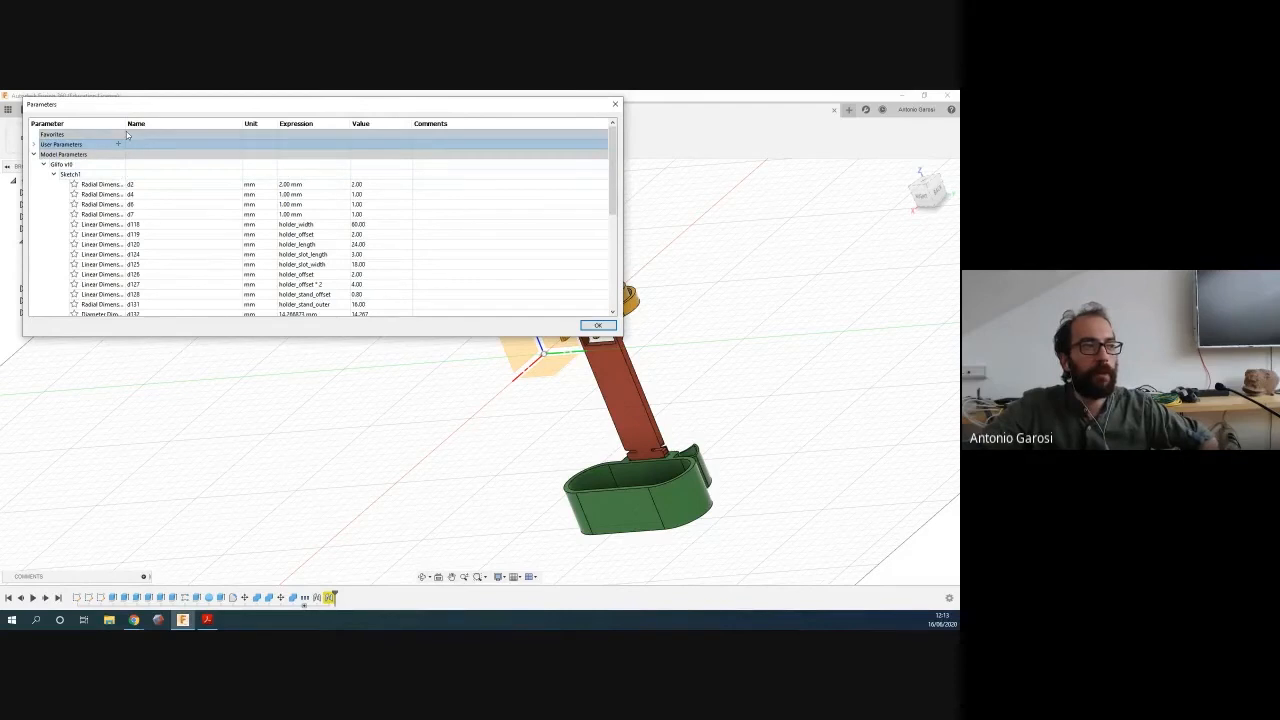
{"action": "left_click", "coordinate": [596, 326]}
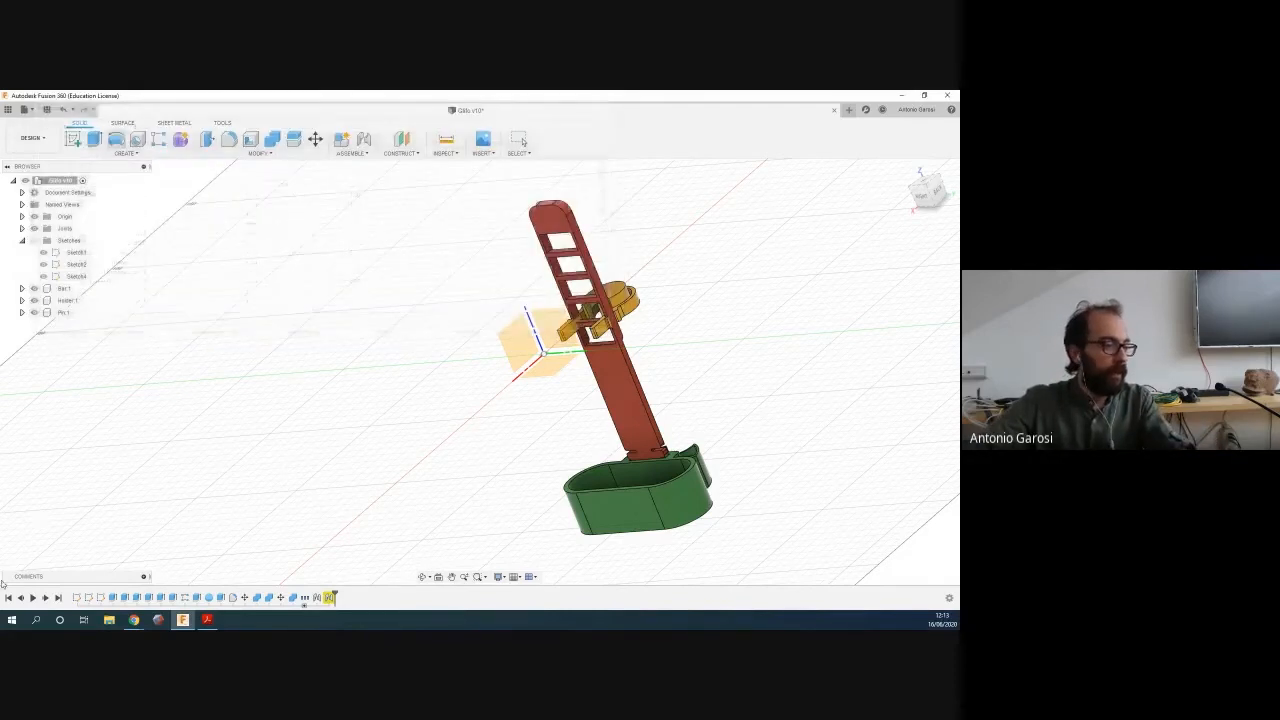
Open Sketch1 for editing and inspect the corner radius dimension of the holder's slot outline
{"action": "right_click", "coordinate": [78, 598]}
{"action": "left_click", "coordinate": [260, 405]}
{"action": "right_click", "coordinate": [77, 597]}
{"action": "left_click", "coordinate": [105, 530]}
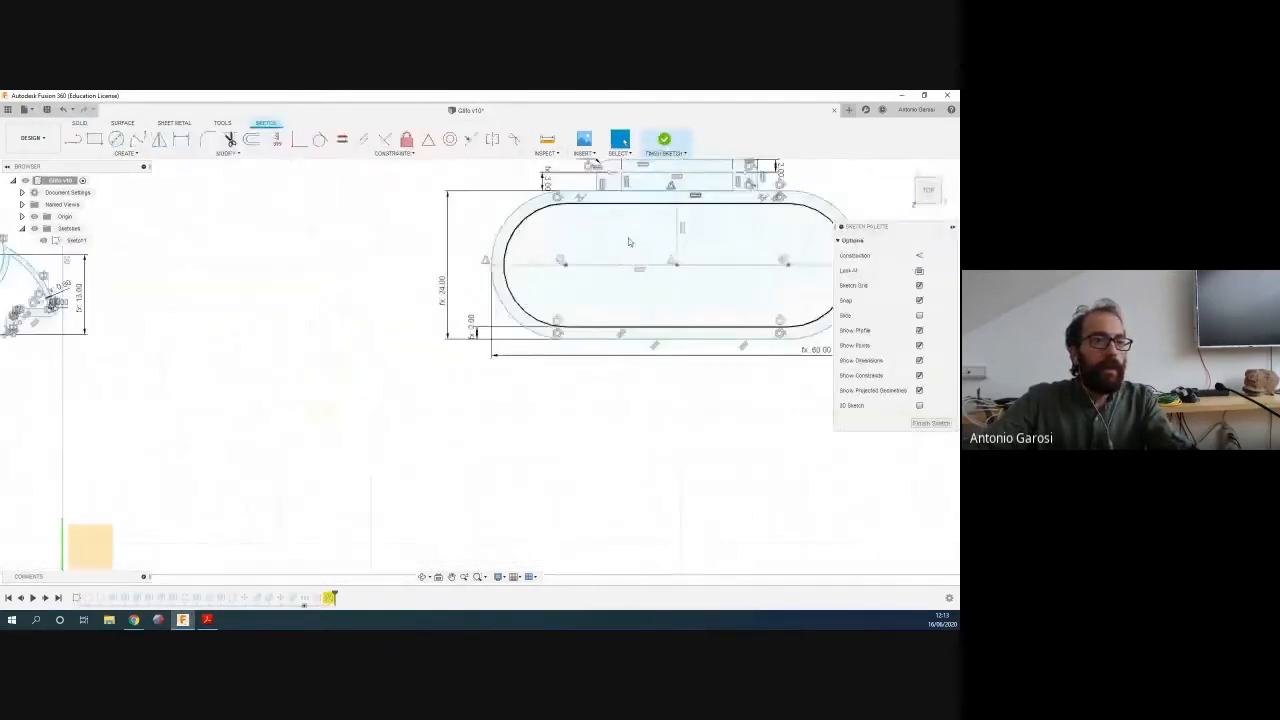
{"action": "scroll", "coordinate": [497, 338], "scroll_direction": "up", "scroll_amount": 5}
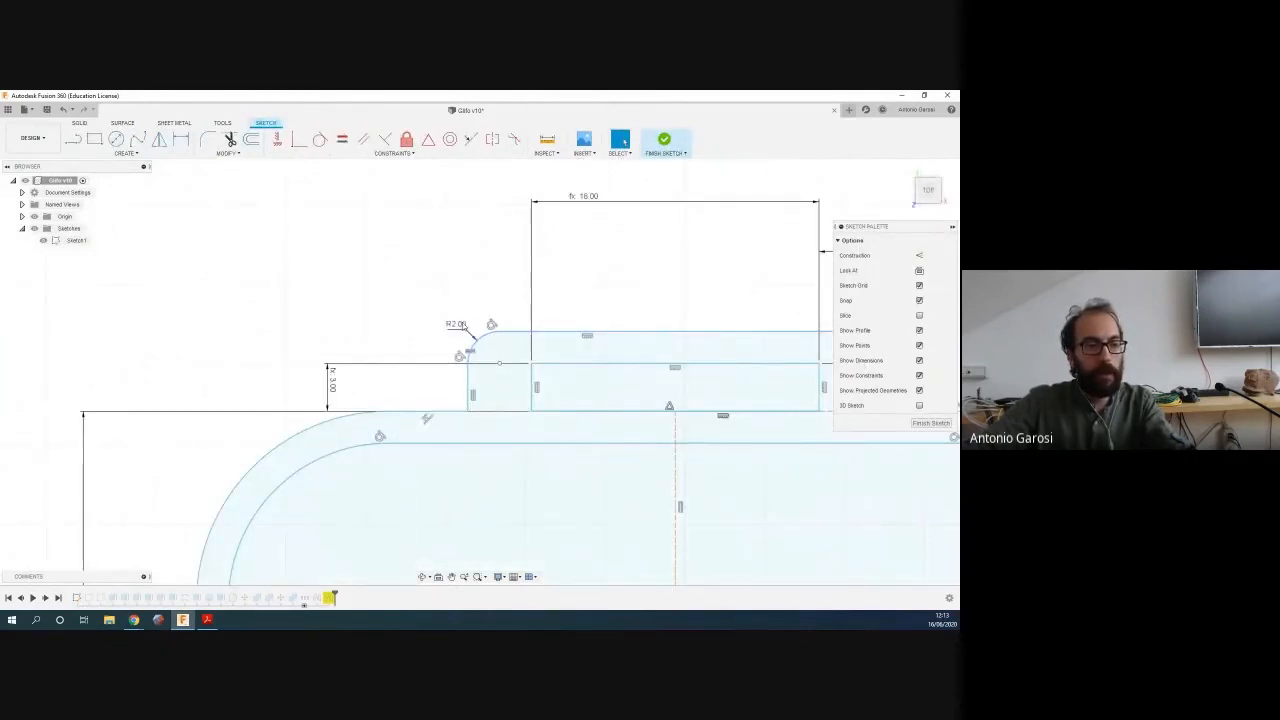
{"action": "double_click", "coordinate": [458, 325]}
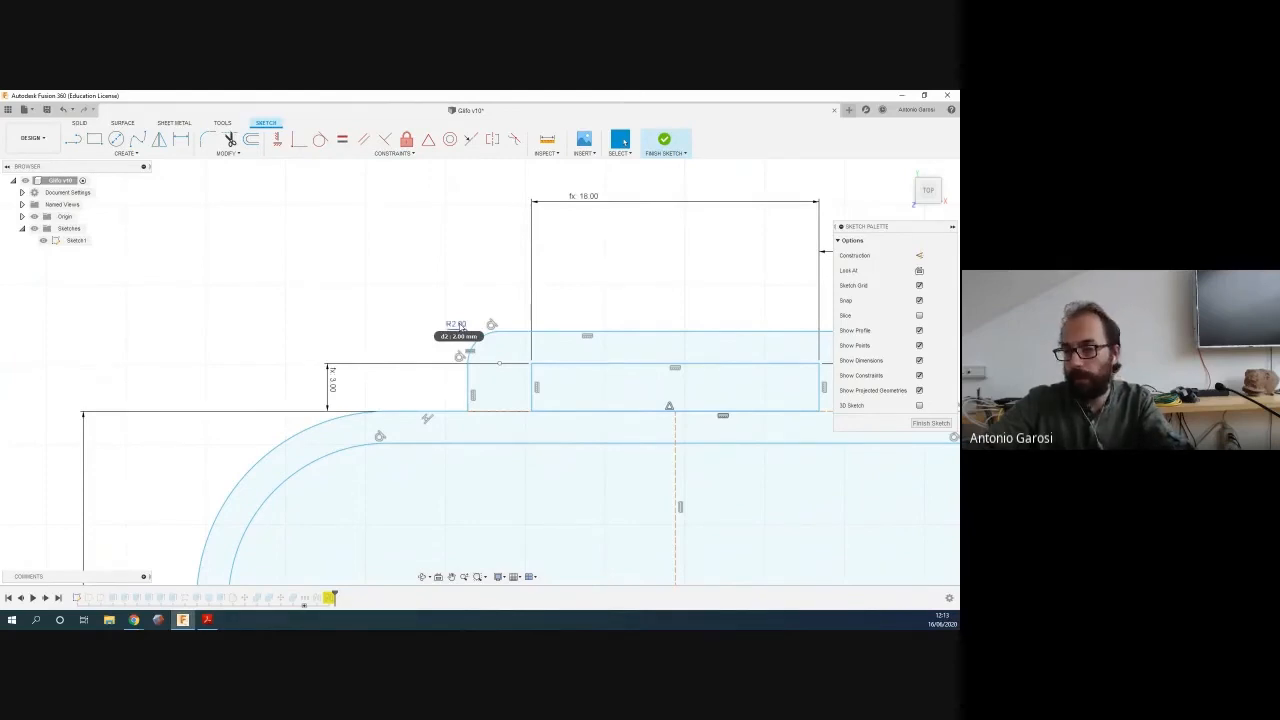
{"action": "double_click", "coordinate": [458, 326]}
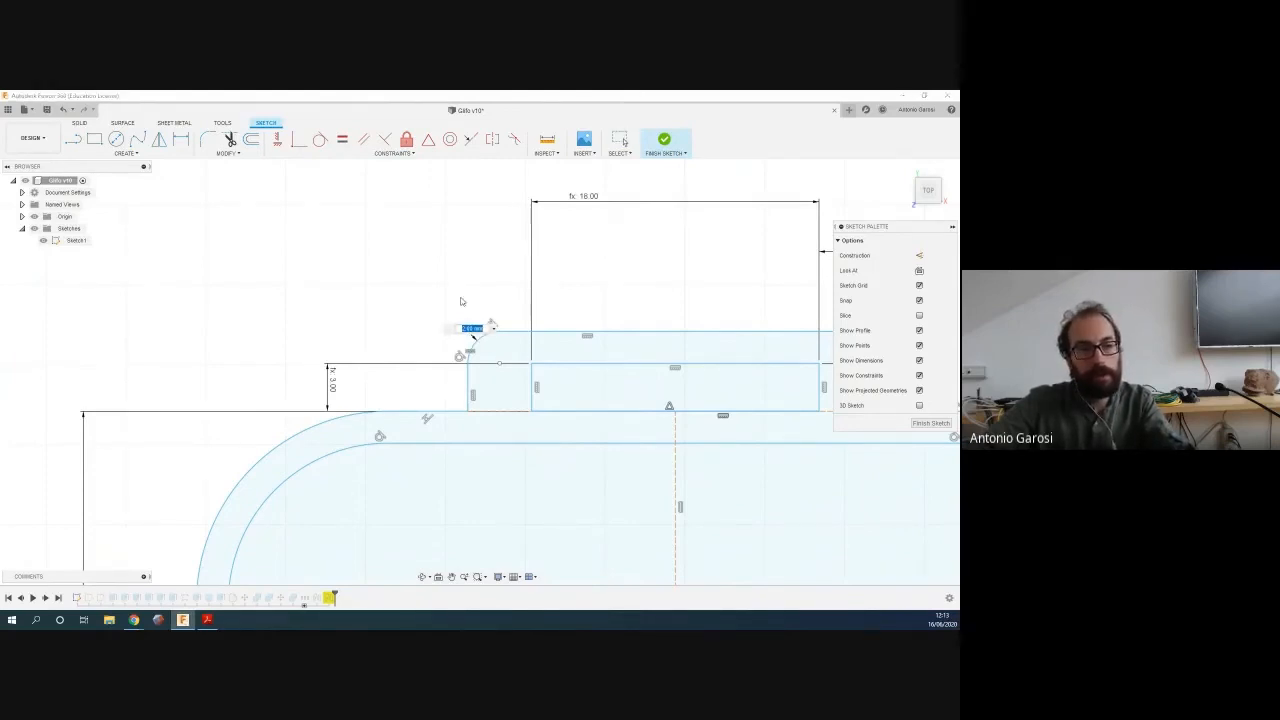
{"action": "key", "text": "Return"}
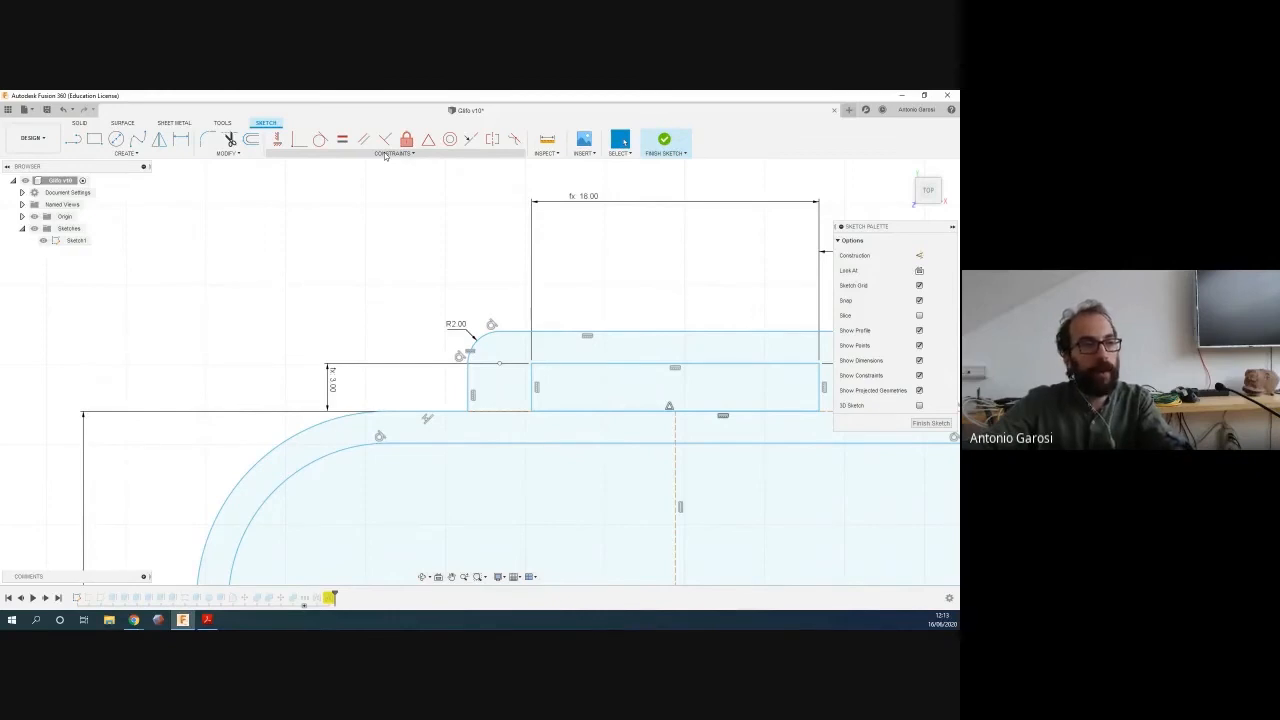
Set Sketch1's radial dimension d2 to 1.00 mm in the parameters list and undo that change
{"action": "left_click", "coordinate": [225, 153]}
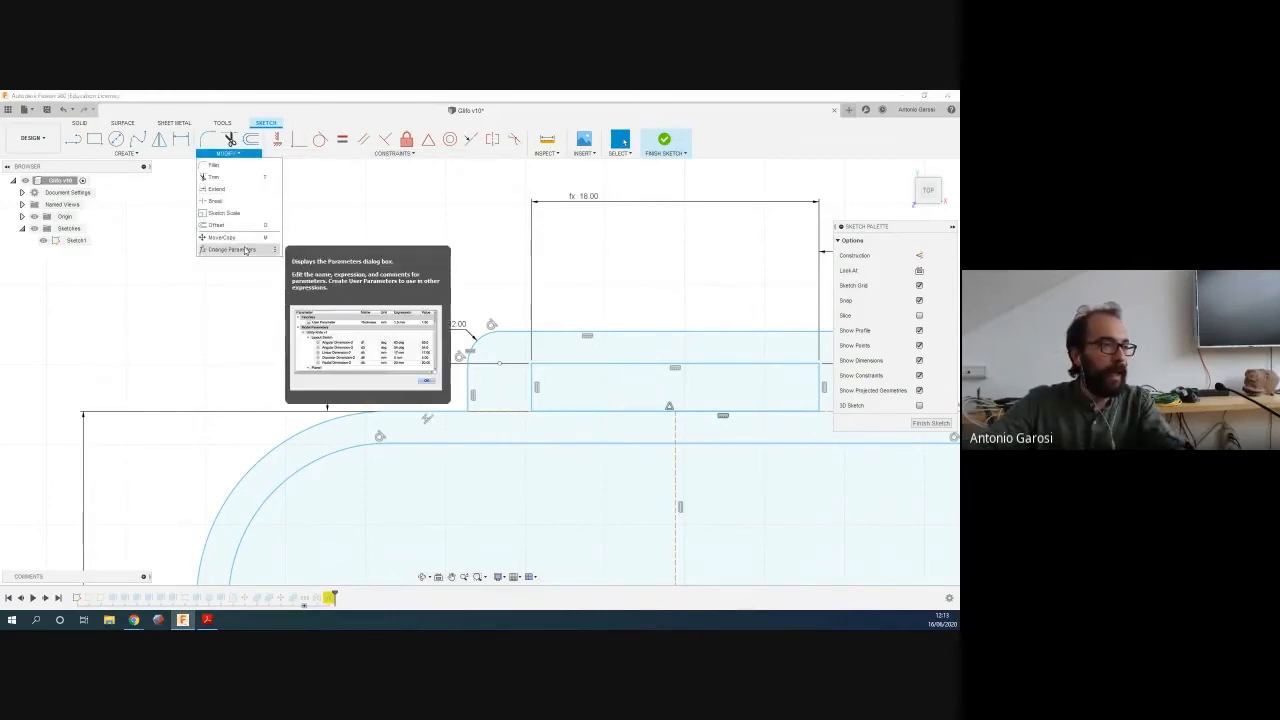
{"action": "left_click", "coordinate": [245, 250]}
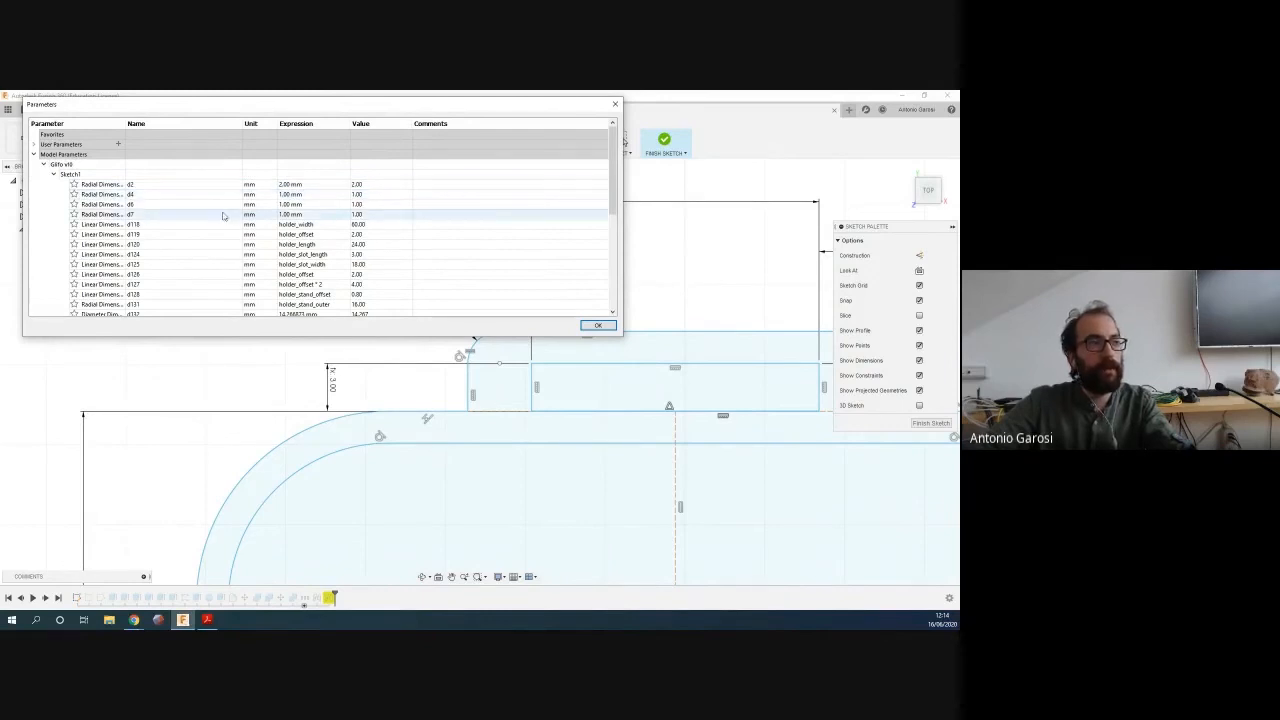
{"action": "left_click", "coordinate": [288, 184]}
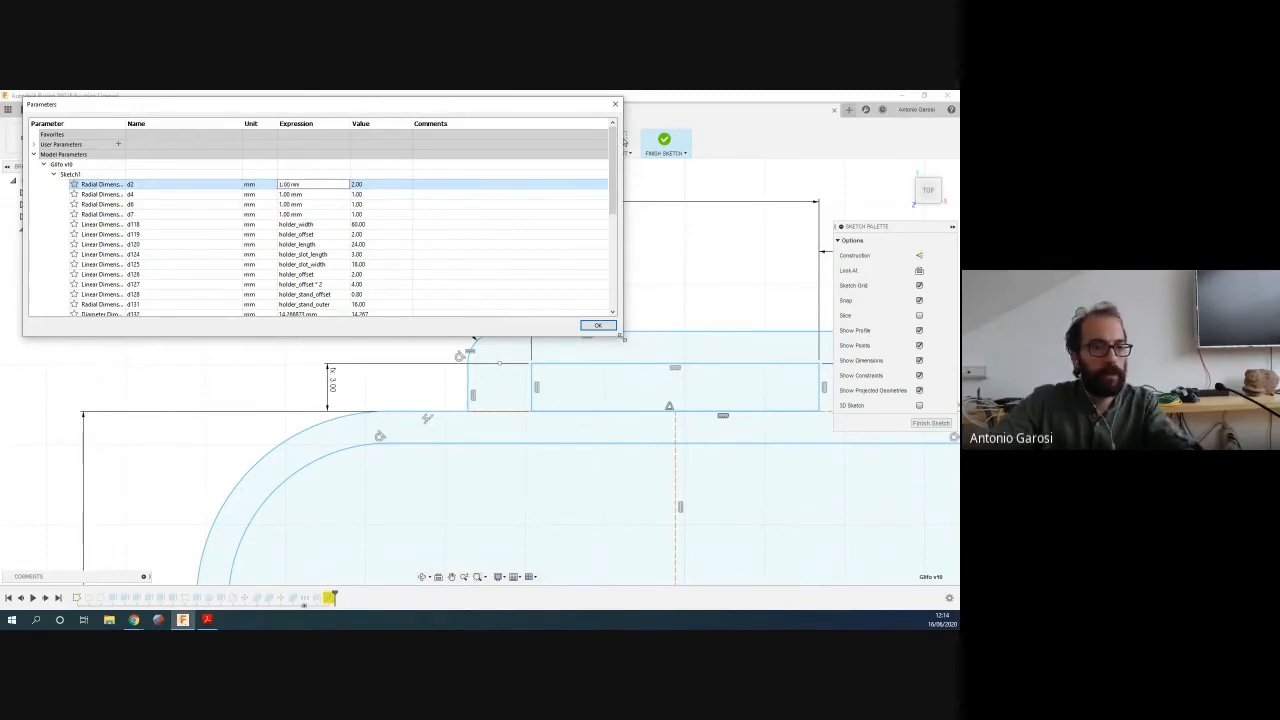
{"action": "left_click_drag", "start_coordinate": [620, 336], "coordinate": [597, 271]}
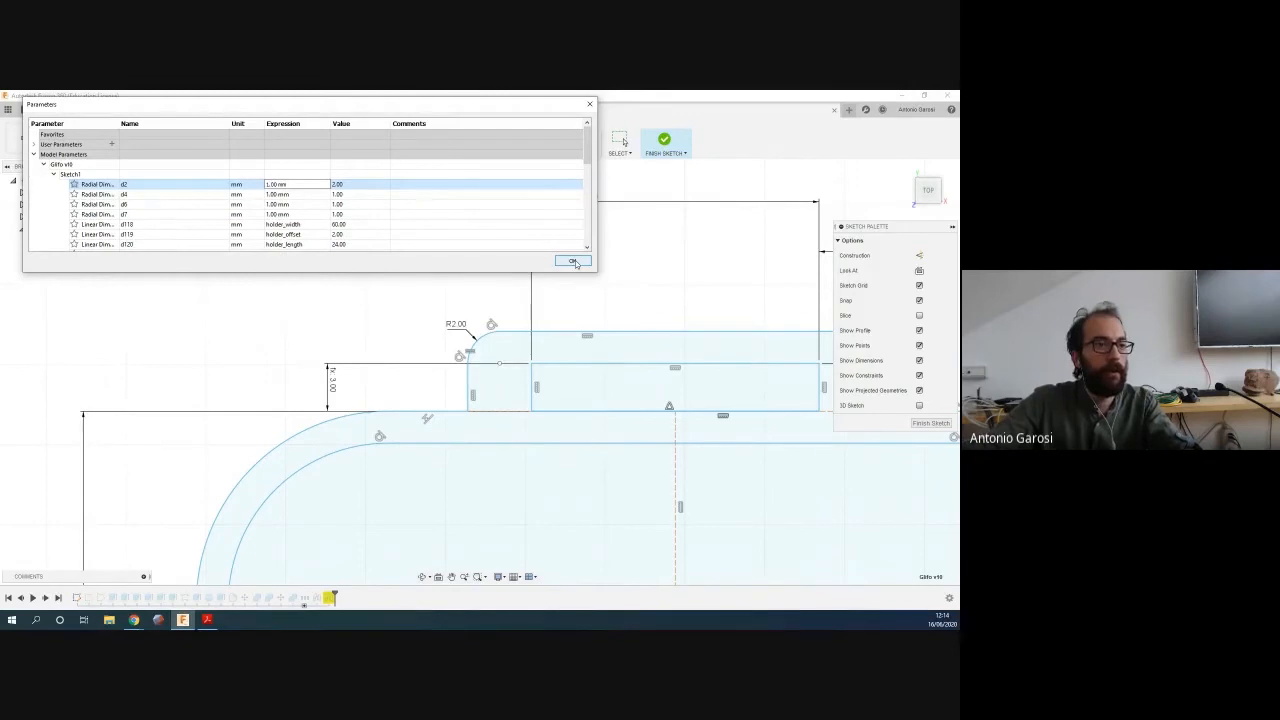
{"action": "left_click", "coordinate": [573, 262]}
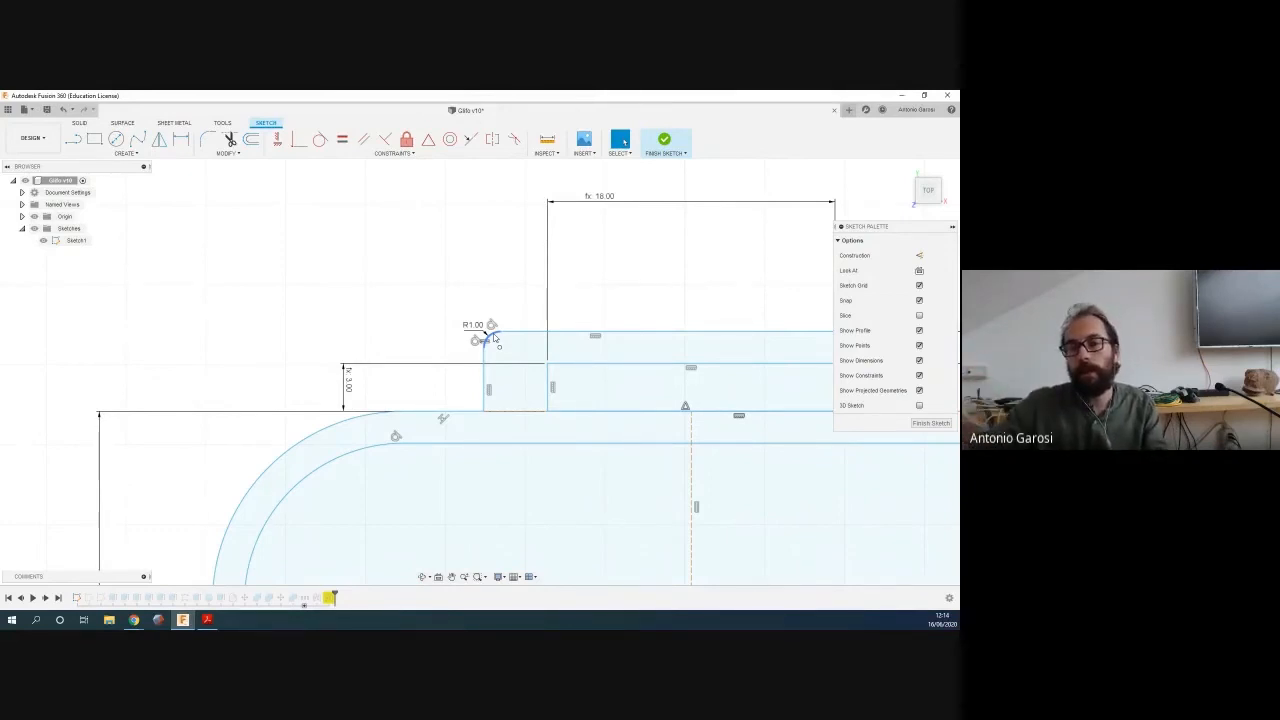
{"action": "key", "text": "ctrl+z"}
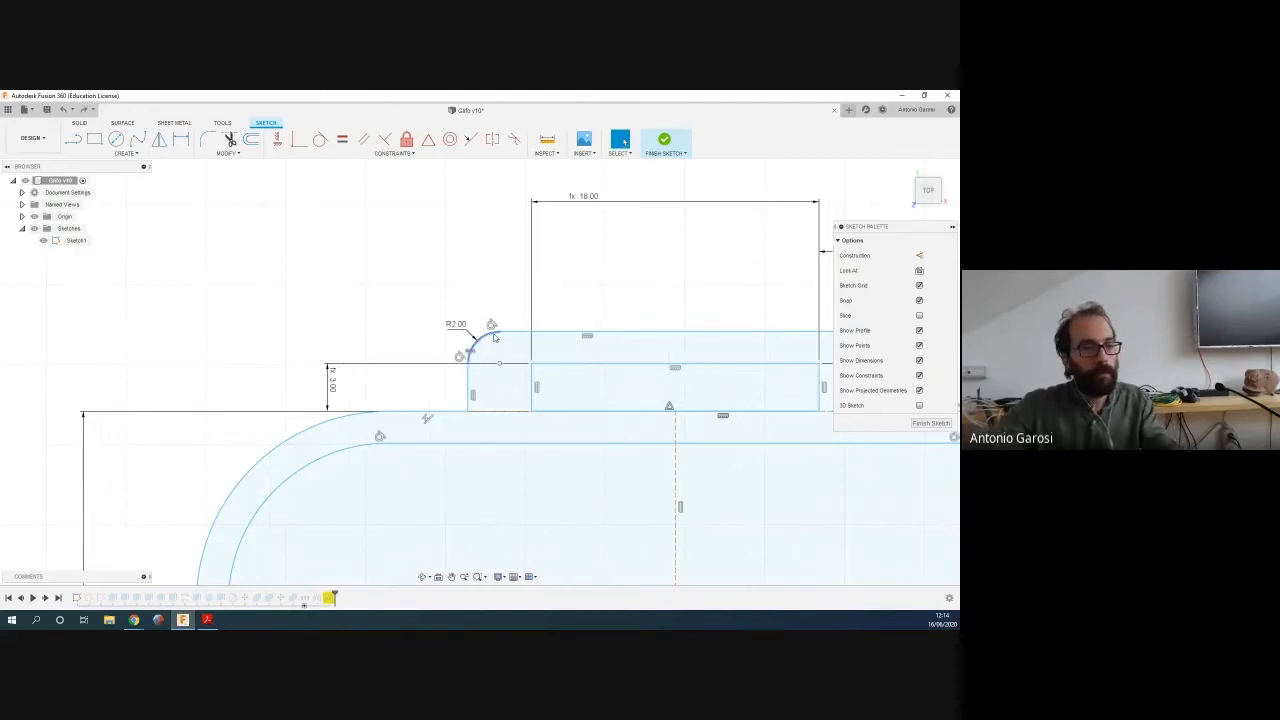
Open the parameters list, collapse the Sketch1 and design groups under the model parameters, and close the list
{"action": "left_click", "coordinate": [226, 153]}
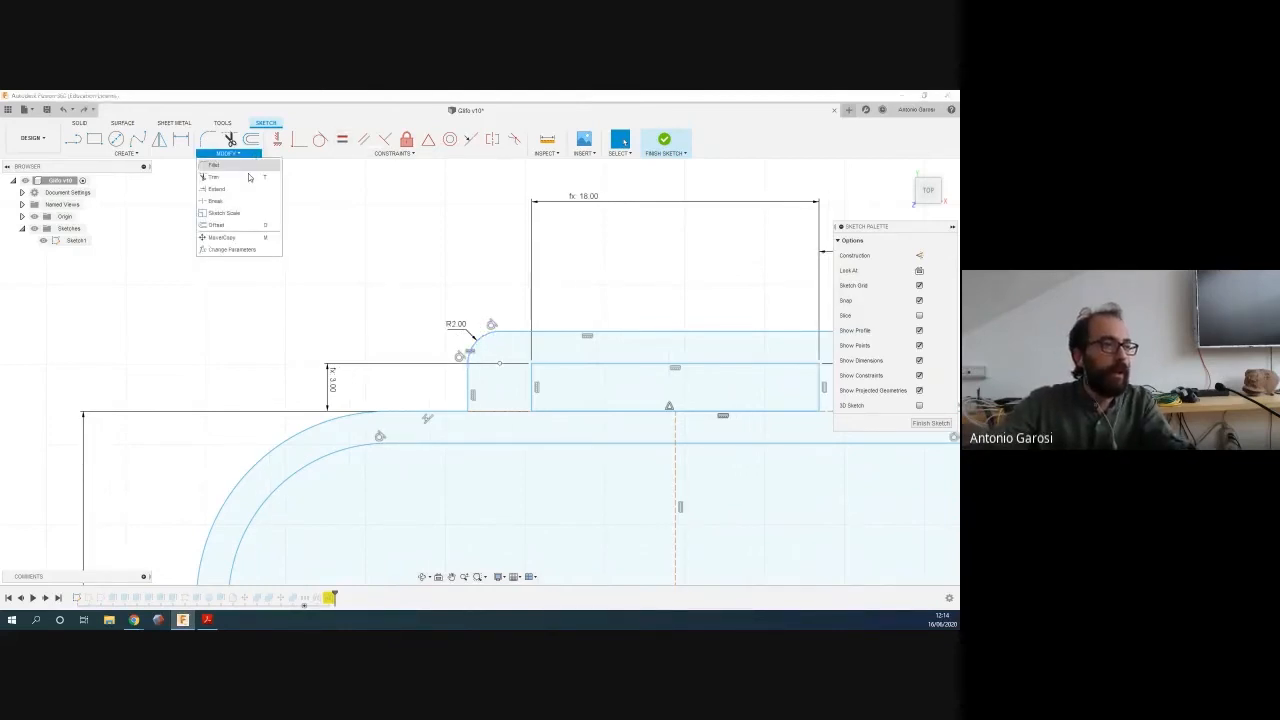
{"action": "left_click", "coordinate": [232, 249]}
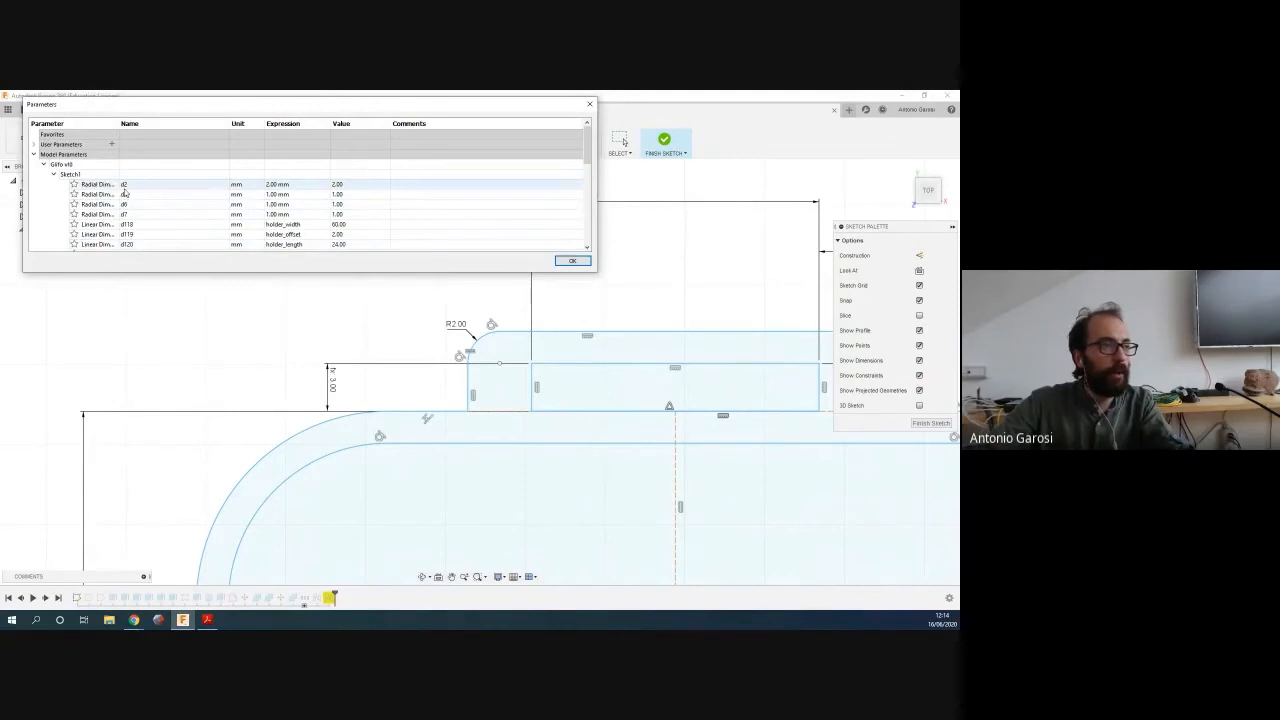
{"action": "left_click", "coordinate": [54, 174]}
{"action": "left_click", "coordinate": [44, 164]}
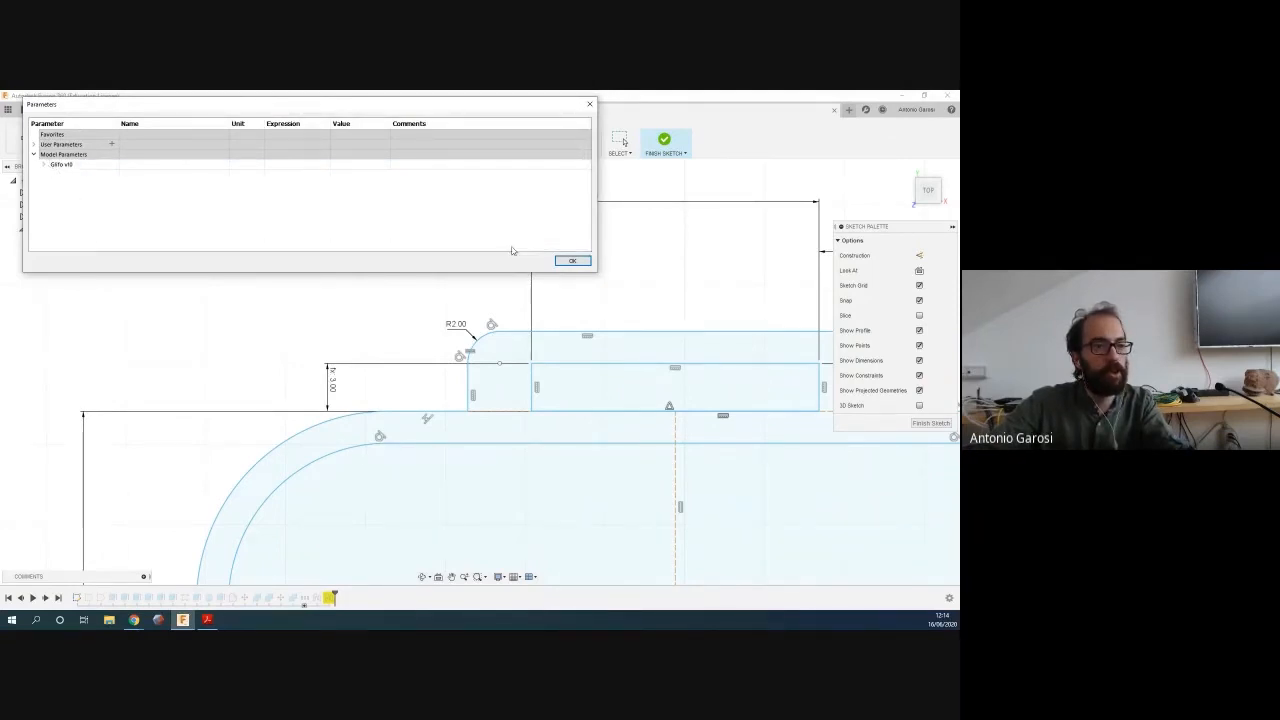
{"action": "left_click", "coordinate": [577, 260]}
Inspect the expressions behind the overall width and length dimensions of the holder's outer slot outline
{"action": "scroll", "coordinate": [654, 262], "scroll_direction": "down", "scroll_amount": 8}
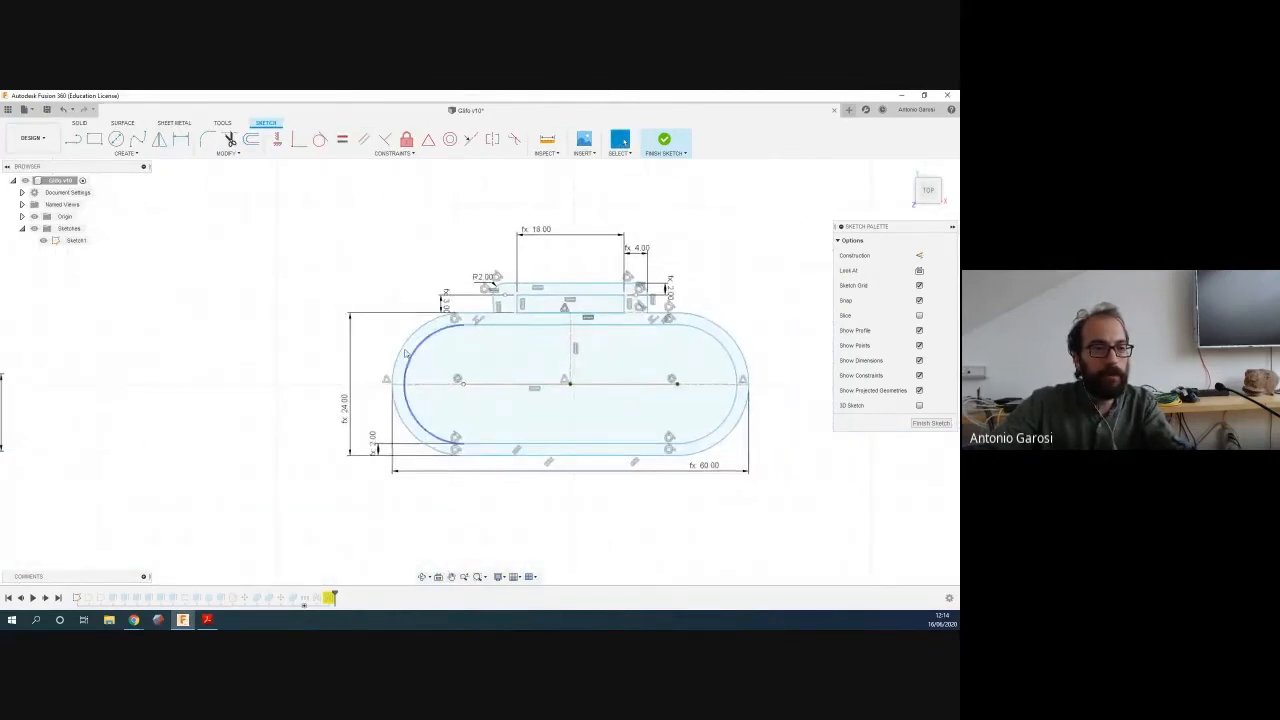
{"action": "scroll", "coordinate": [398, 346], "scroll_direction": "down", "scroll_amount": 4}
{"action": "middle_click_drag", "start_coordinate": [210, 338], "coordinate": [366, 343]}
{"action": "scroll", "coordinate": [366, 343], "scroll_direction": "down", "scroll_amount": 1}
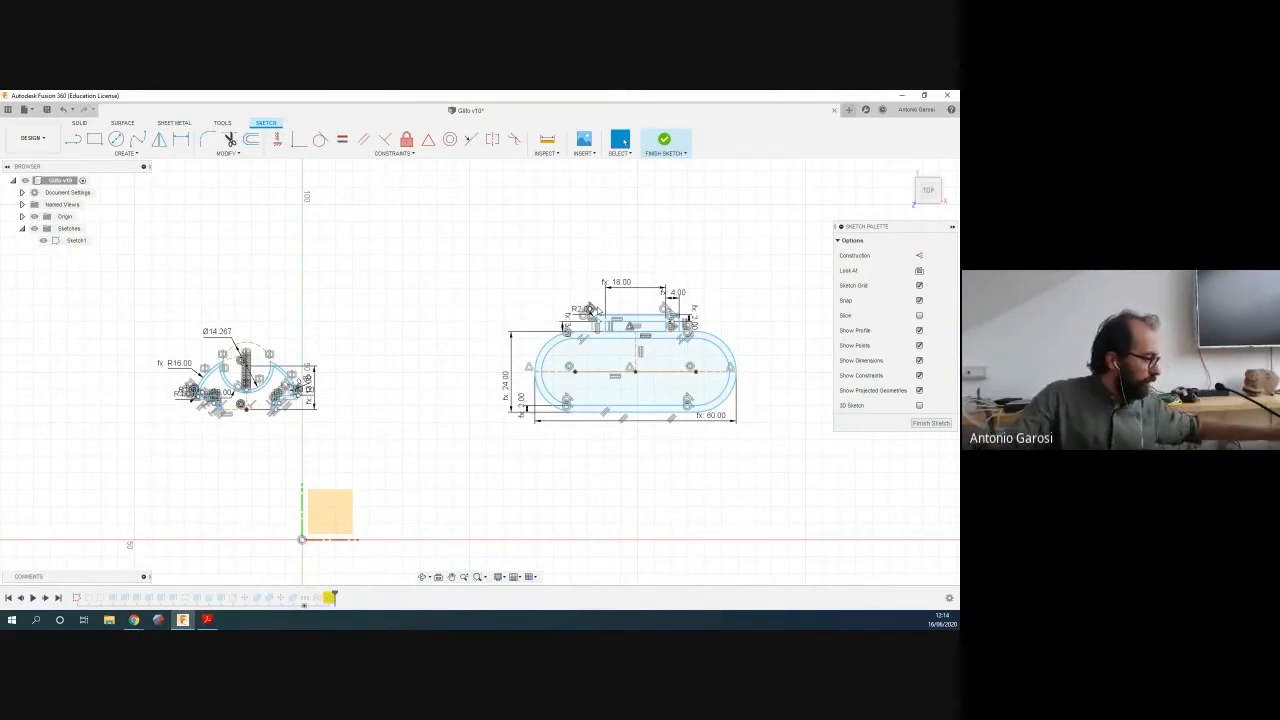
{"action": "scroll", "coordinate": [597, 338], "scroll_direction": "up", "scroll_amount": 3}
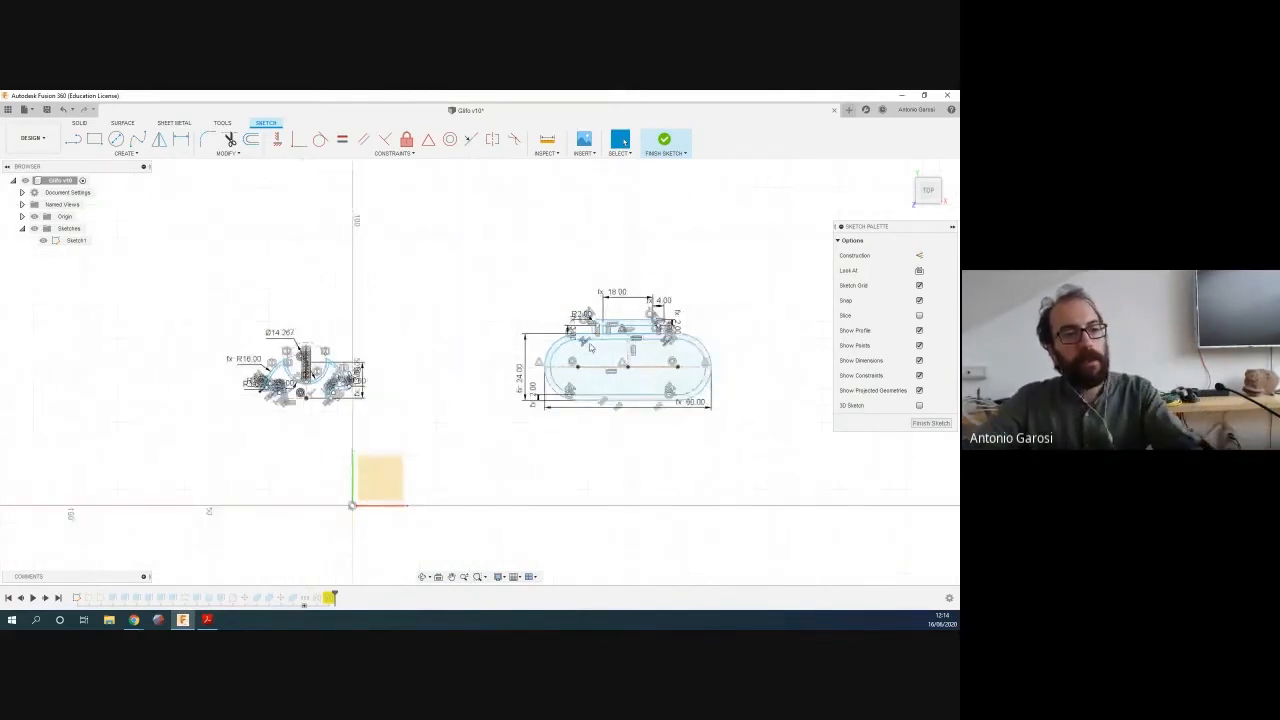
{"action": "middle_click_drag", "start_coordinate": [522, 386], "coordinate": [388, 405]}
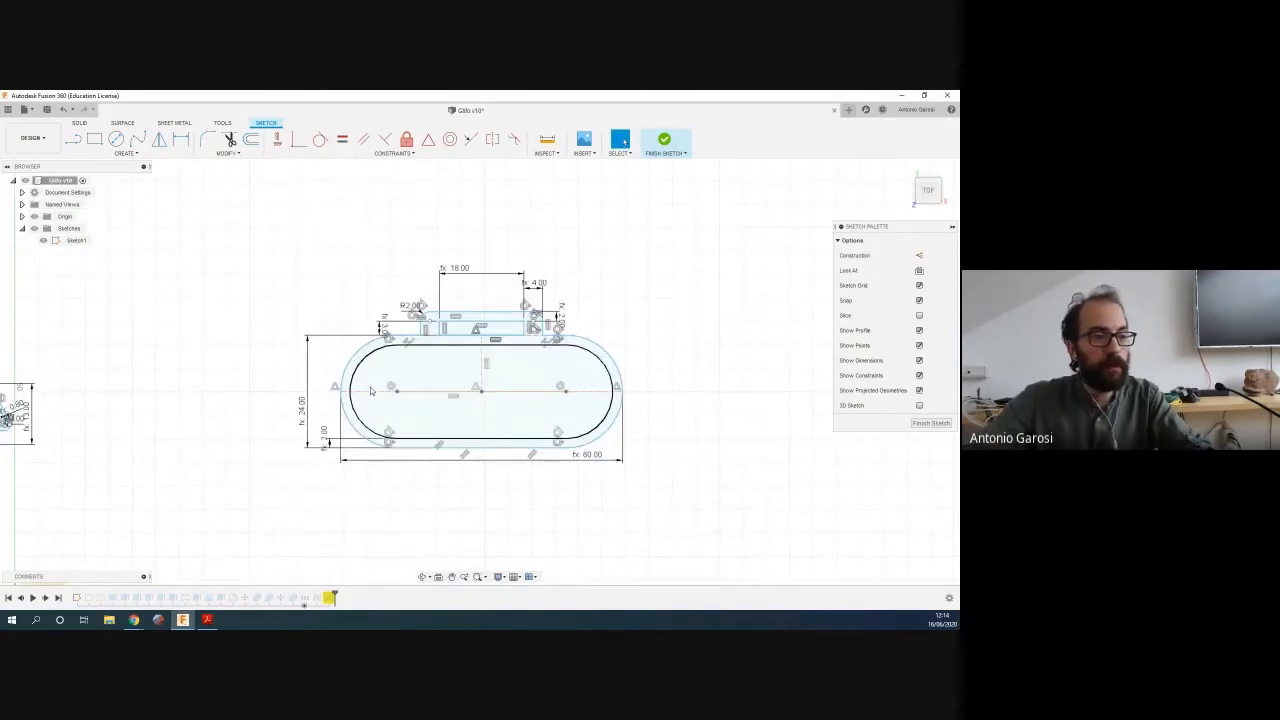
{"action": "left_click", "coordinate": [401, 352]}
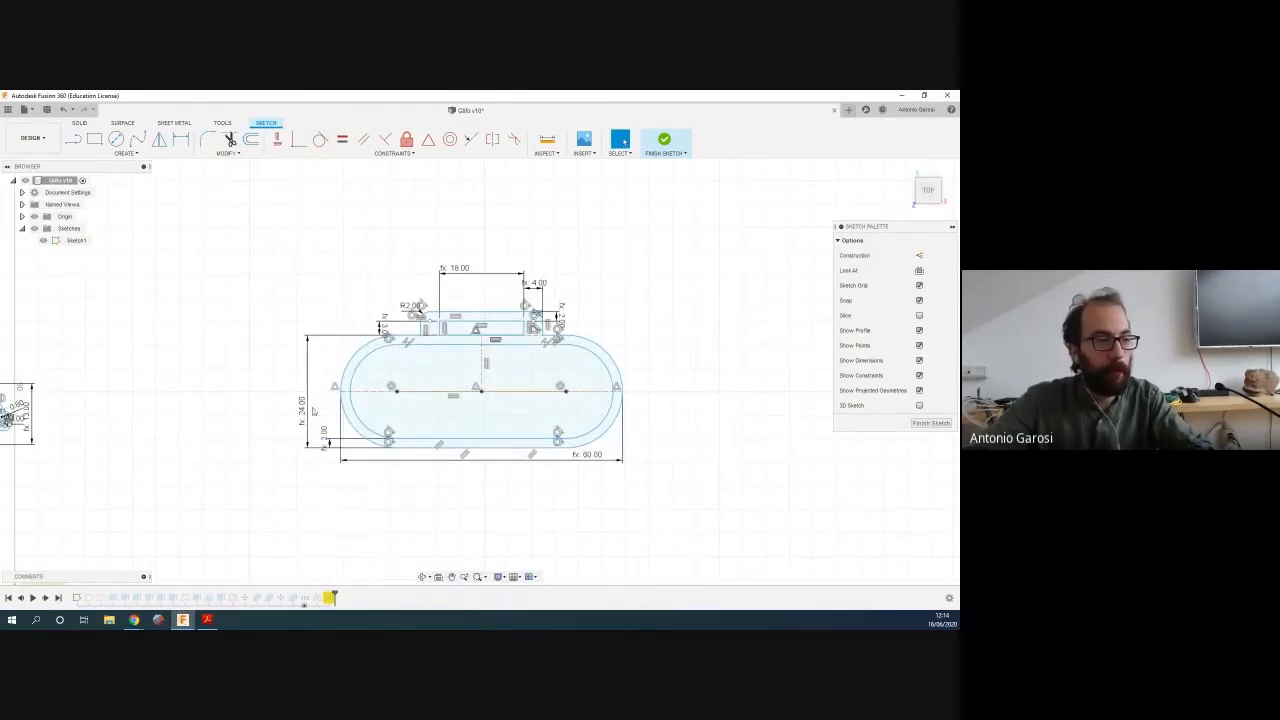
{"action": "double_click", "coordinate": [591, 455]}
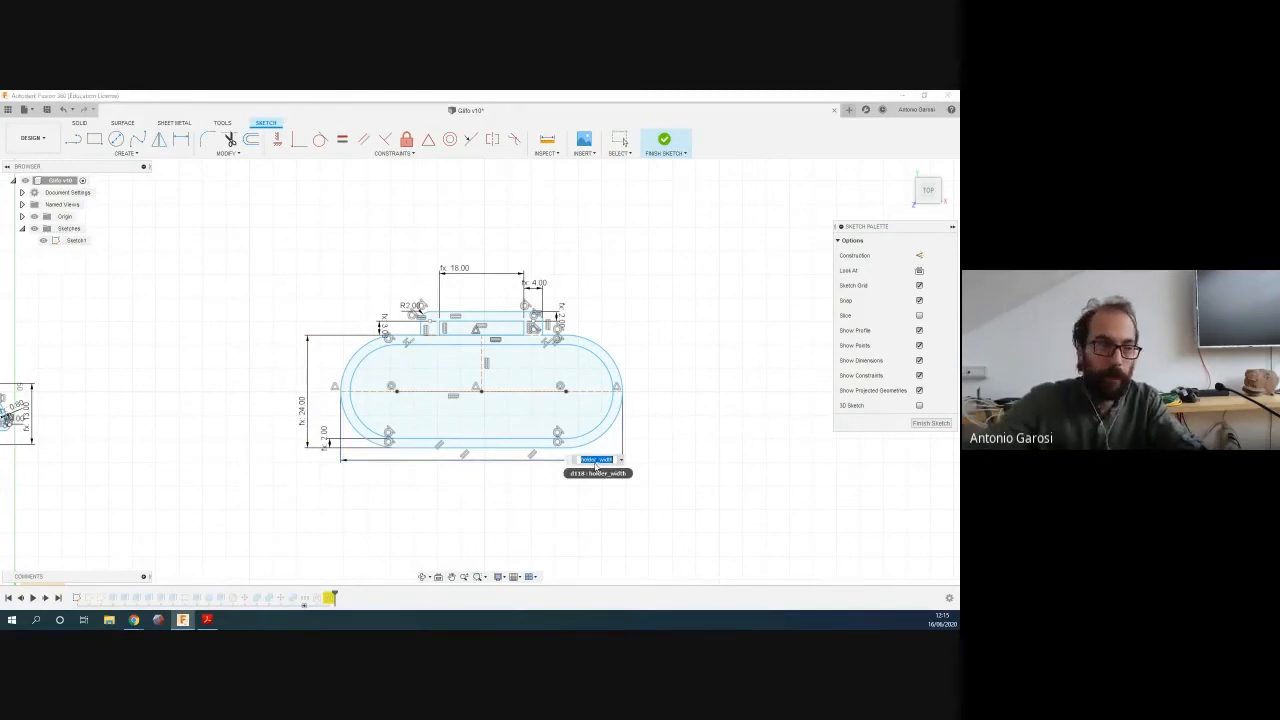
{"action": "left_click", "coordinate": [301, 410]}
{"action": "left_click", "coordinate": [301, 410]}
{"action": "left_click", "coordinate": [301, 410]}
{"action": "key", "text": "Escape"}
{"action": "double_click", "coordinate": [304, 411]}
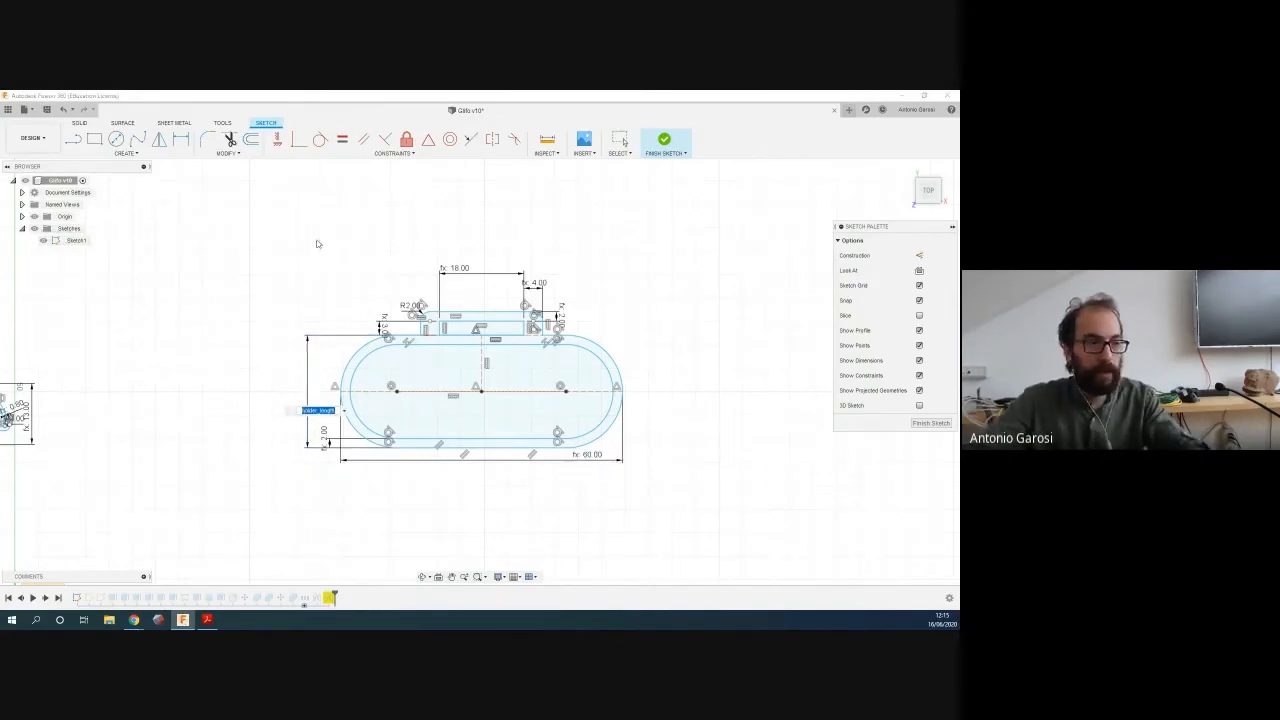
{"action": "key", "text": "Escape"}
Set the user parameter holder_width to 80 mm in the parameters list and close the list
{"action": "left_click", "coordinate": [379, 153]}
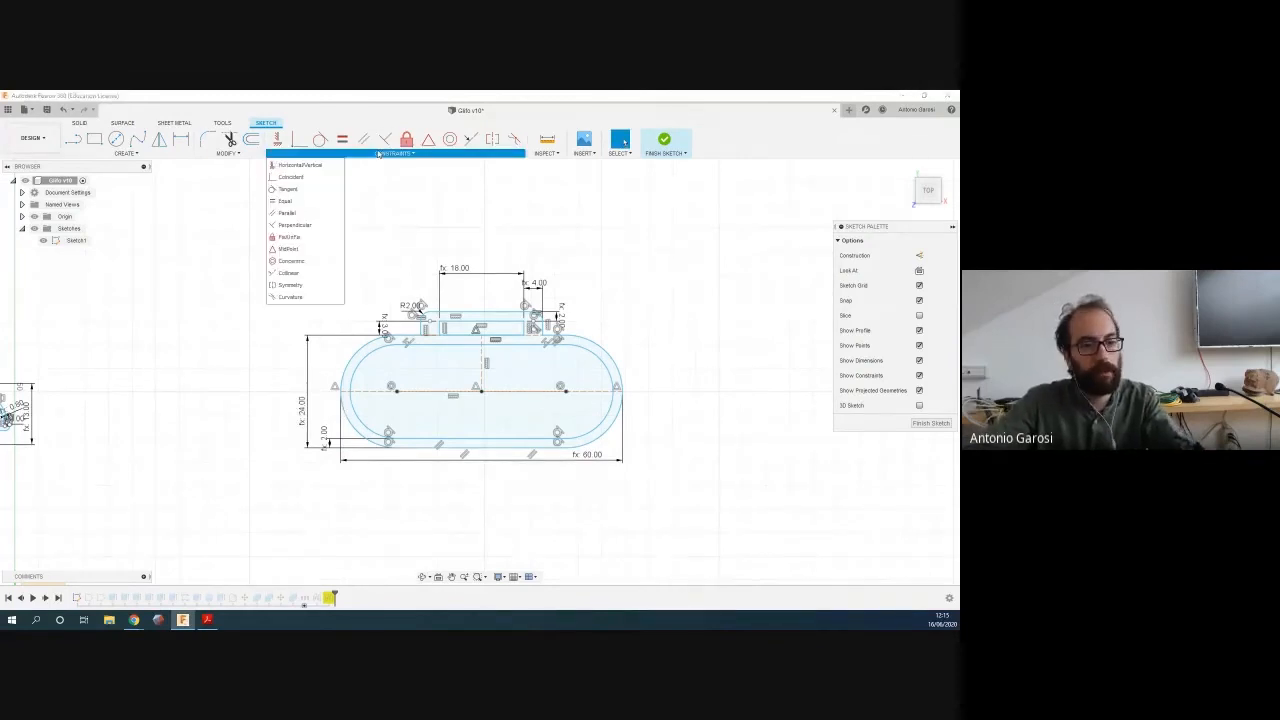
{"action": "left_click", "coordinate": [226, 153]}
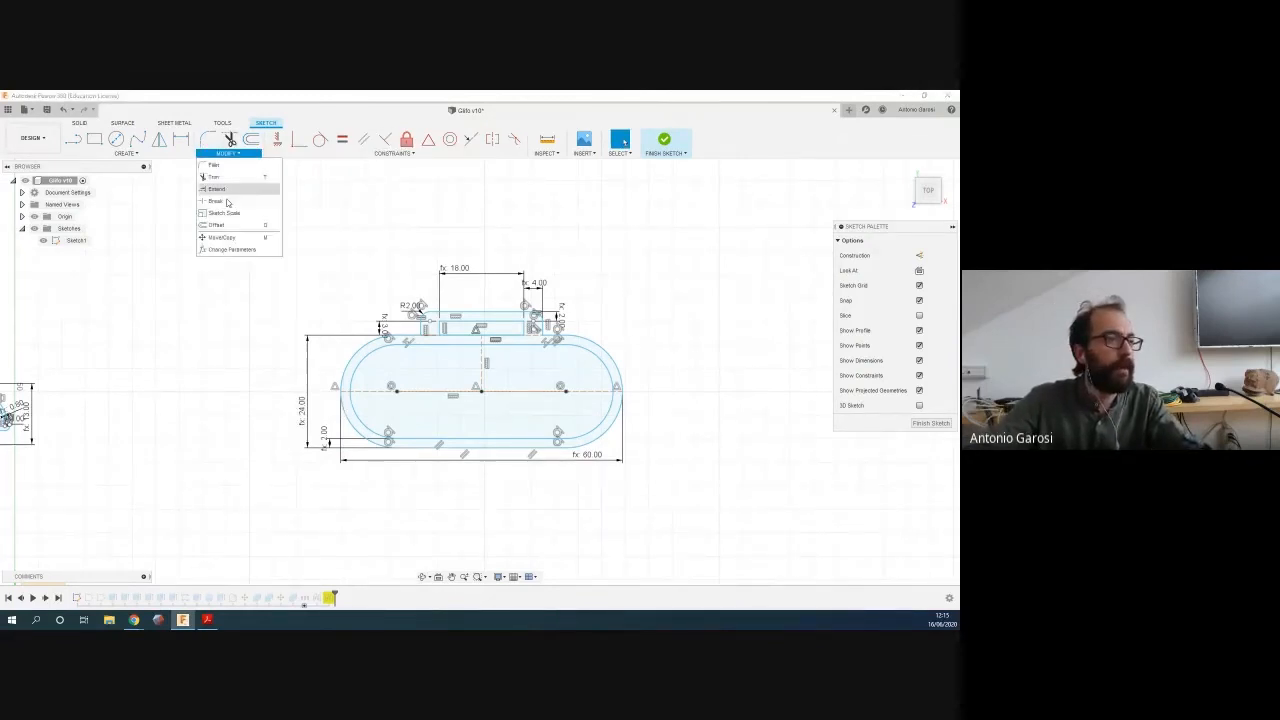
{"action": "left_click", "coordinate": [229, 249]}
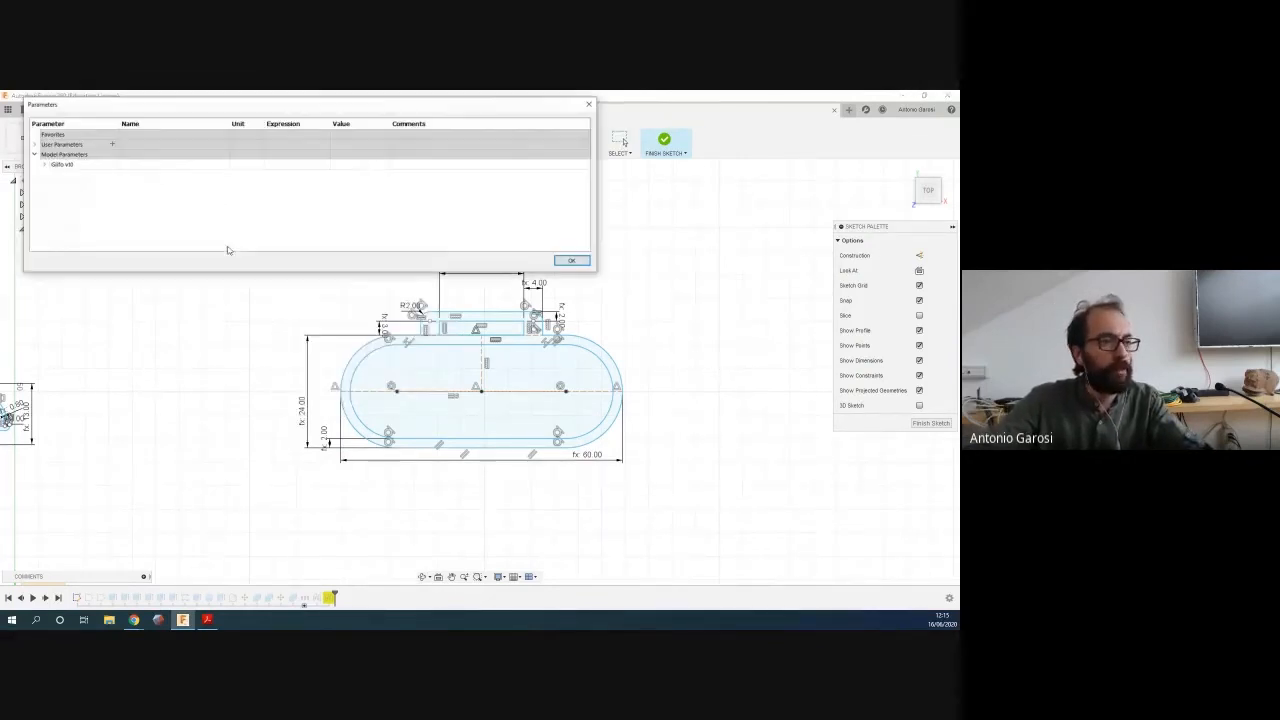
{"action": "left_click", "coordinate": [33, 146]}
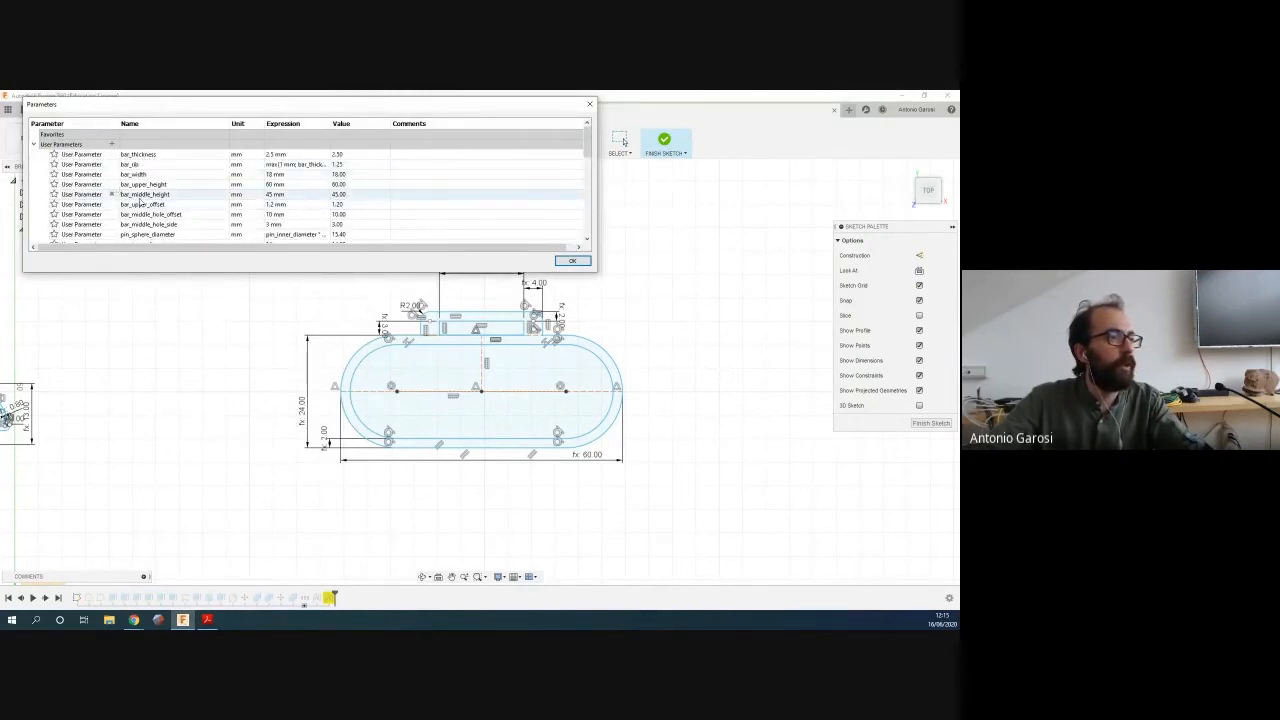
{"action": "scroll", "coordinate": [140, 203], "scroll_direction": "down", "scroll_amount": 5}
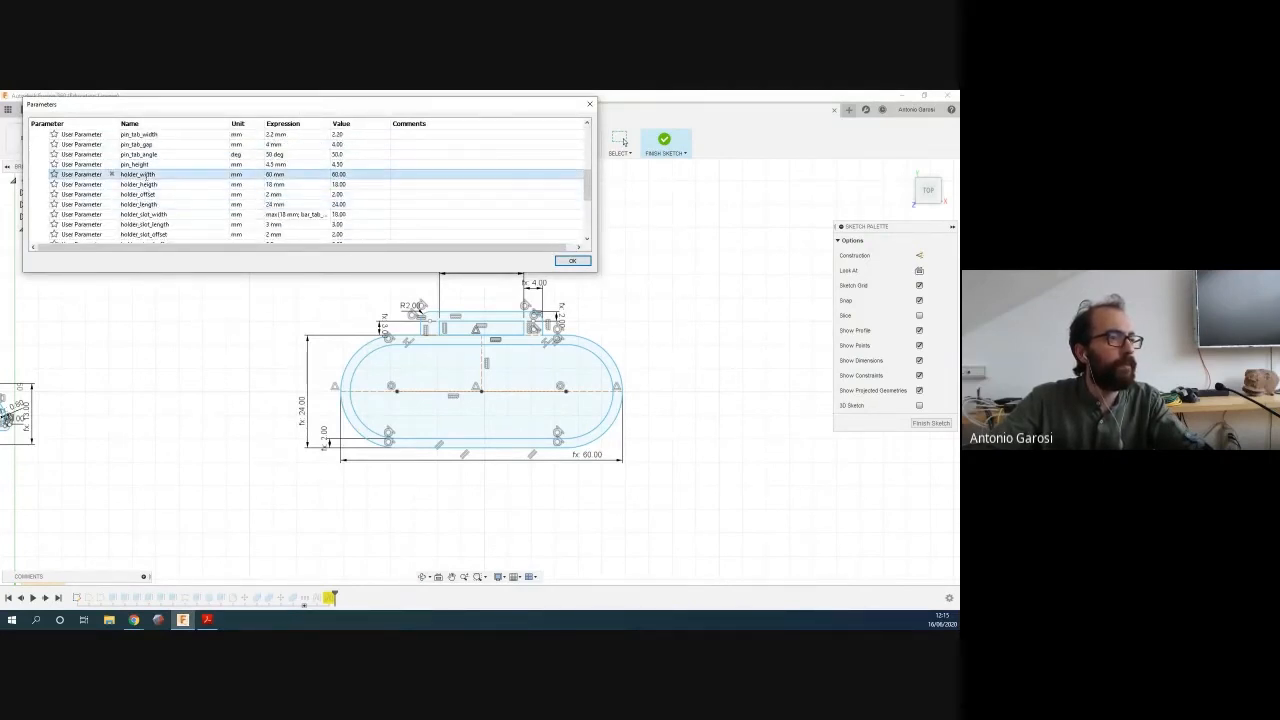
{"action": "left_click", "coordinate": [273, 174]}
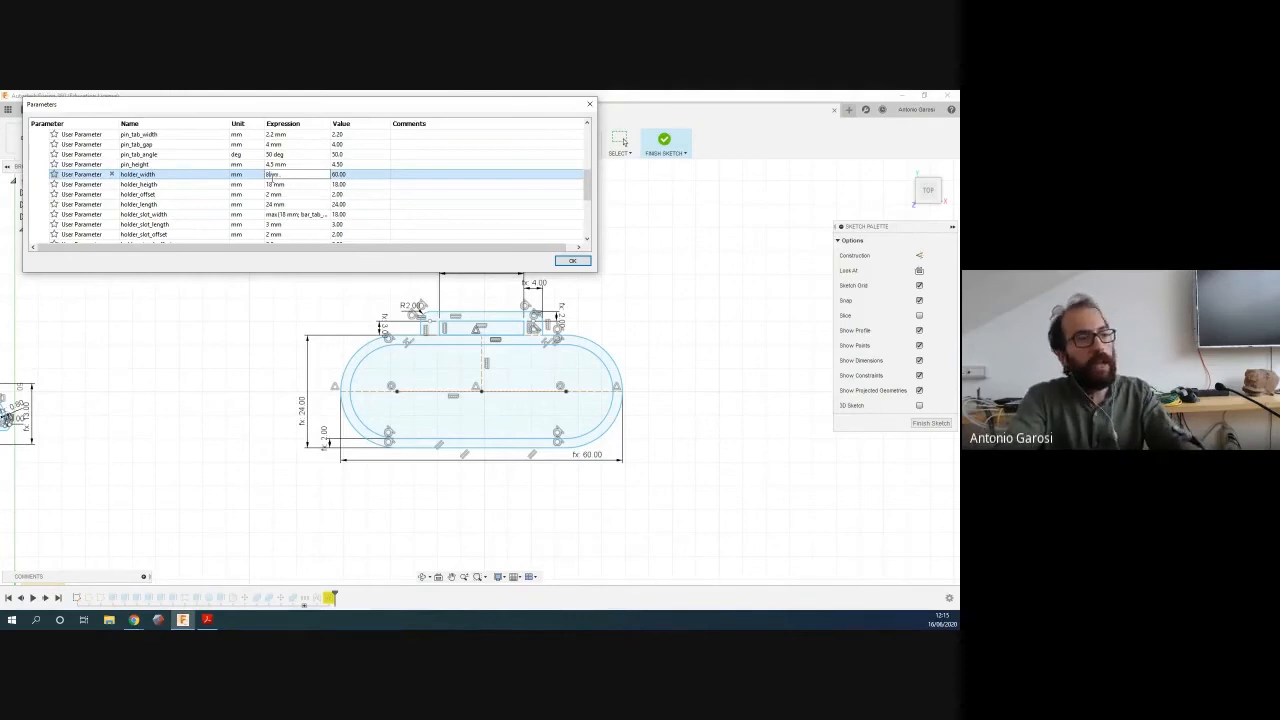
{"action": "type", "text": "80 mm"}
{"action": "key", "text": "Return"}
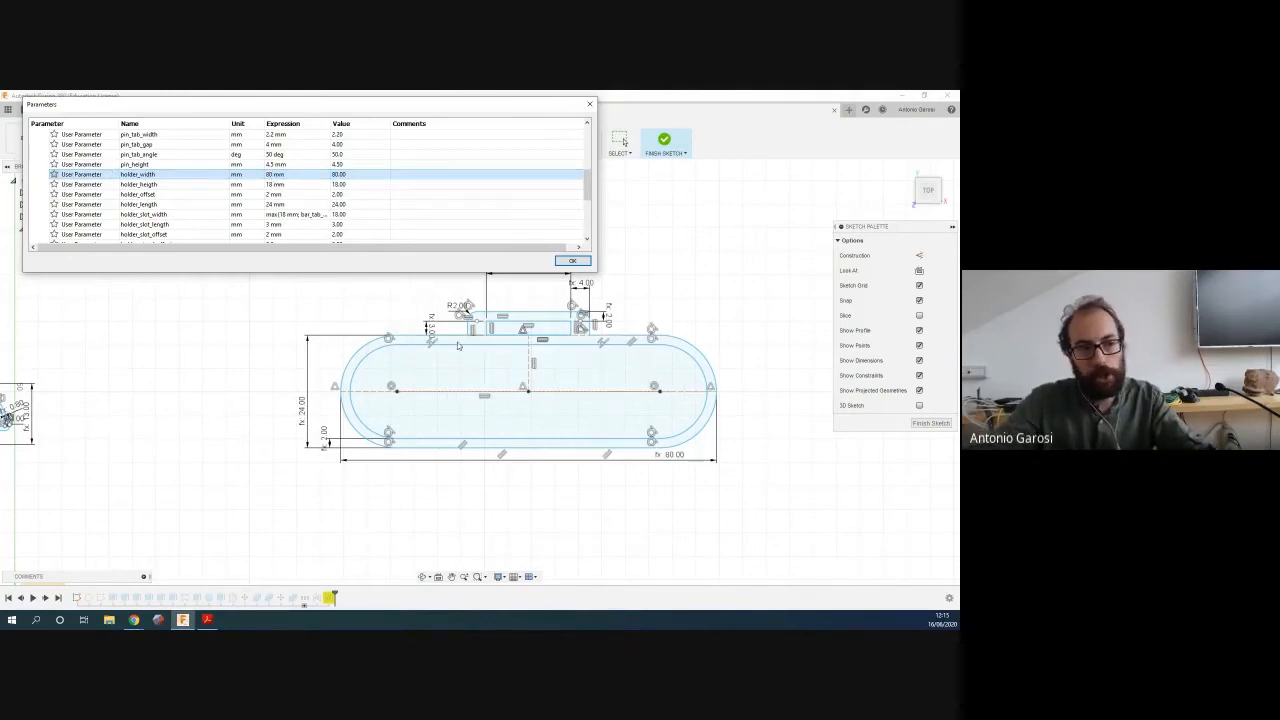
{"action": "left_click", "coordinate": [571, 261]}
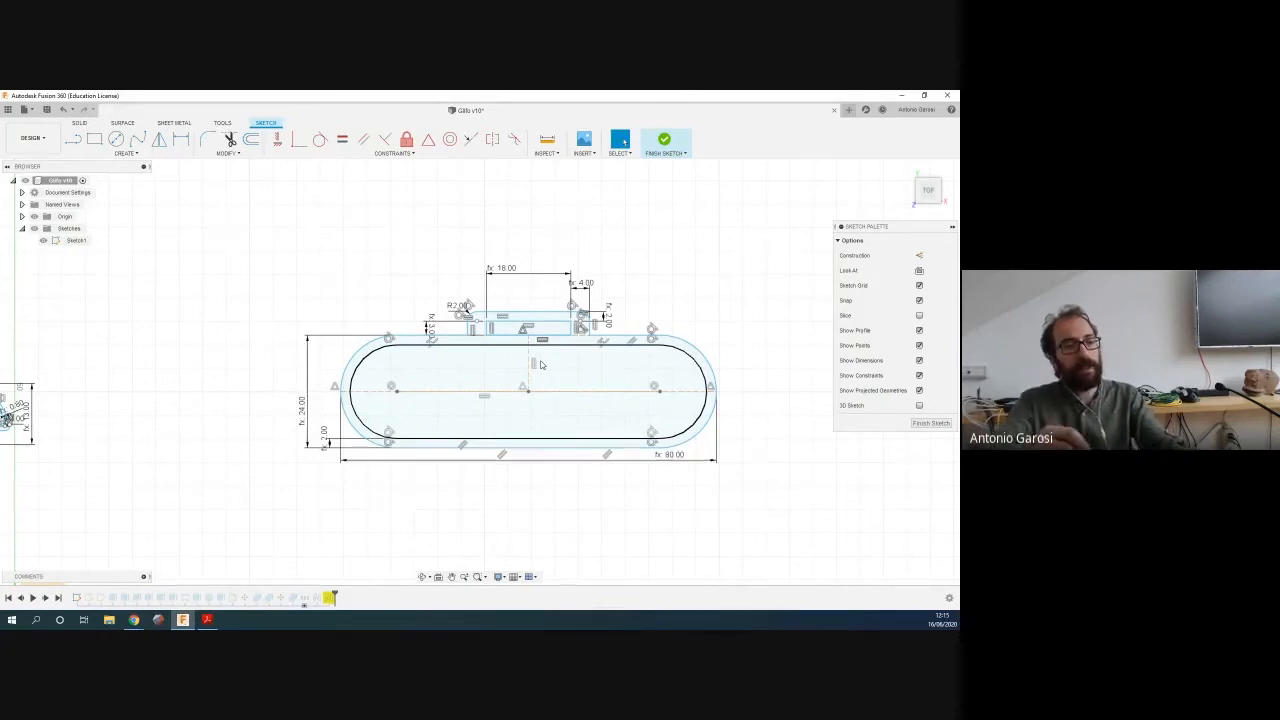
Switch to the parametric design lecture PDF, look at the slide on uncertainty of design, and return to Fusion 360
{"action": "key", "text": "alt+Tab"}
{"action": "scroll", "coordinate": [540, 363], "scroll_direction": "up", "scroll_amount": 1}
{"action": "scroll", "coordinate": [540, 363], "scroll_direction": "down", "scroll_amount": 3}
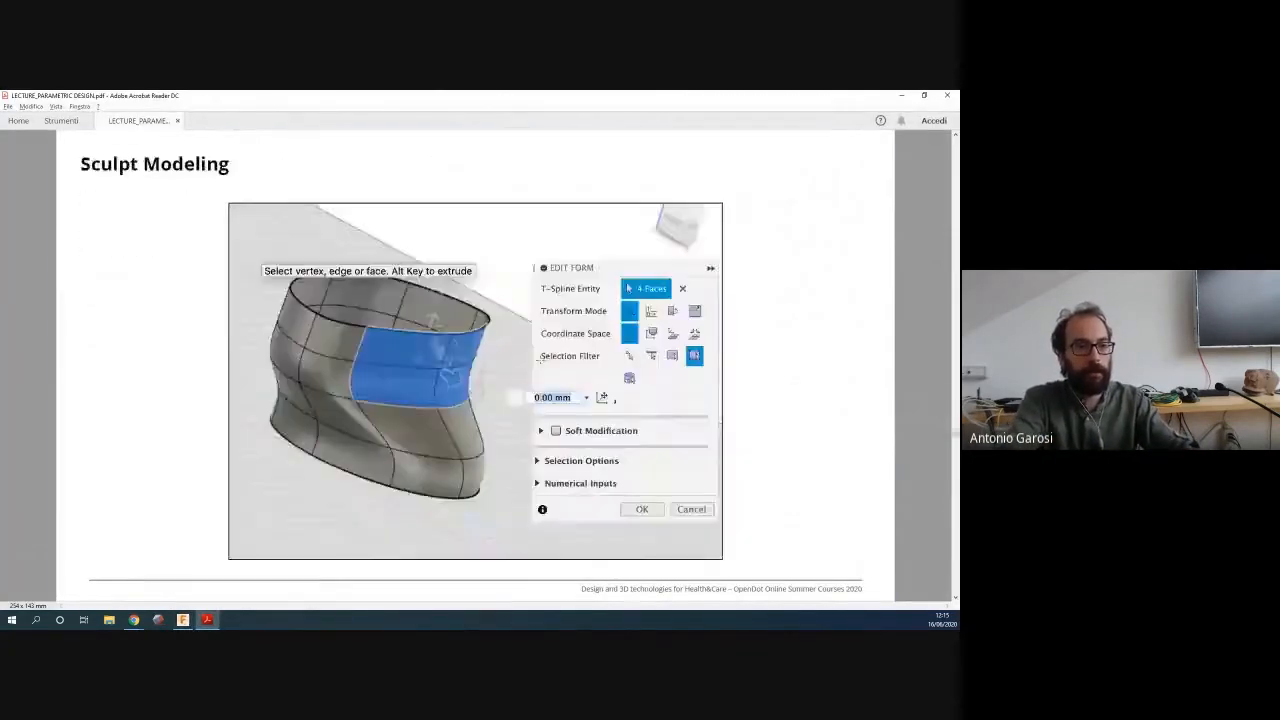
{"action": "scroll", "coordinate": [540, 363], "scroll_direction": "up", "scroll_amount": 1}
{"action": "scroll", "coordinate": [540, 363], "scroll_direction": "up", "scroll_amount": 4}
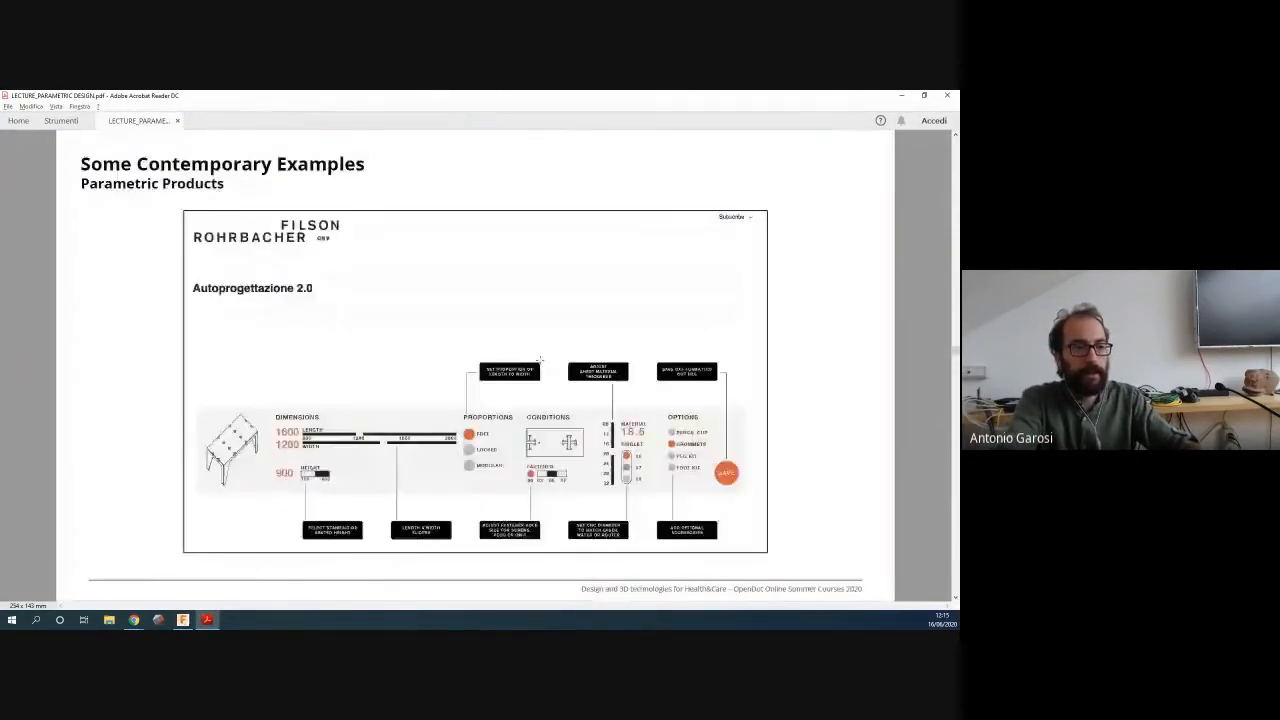
{"action": "scroll", "coordinate": [540, 363], "scroll_direction": "up", "scroll_amount": 2}
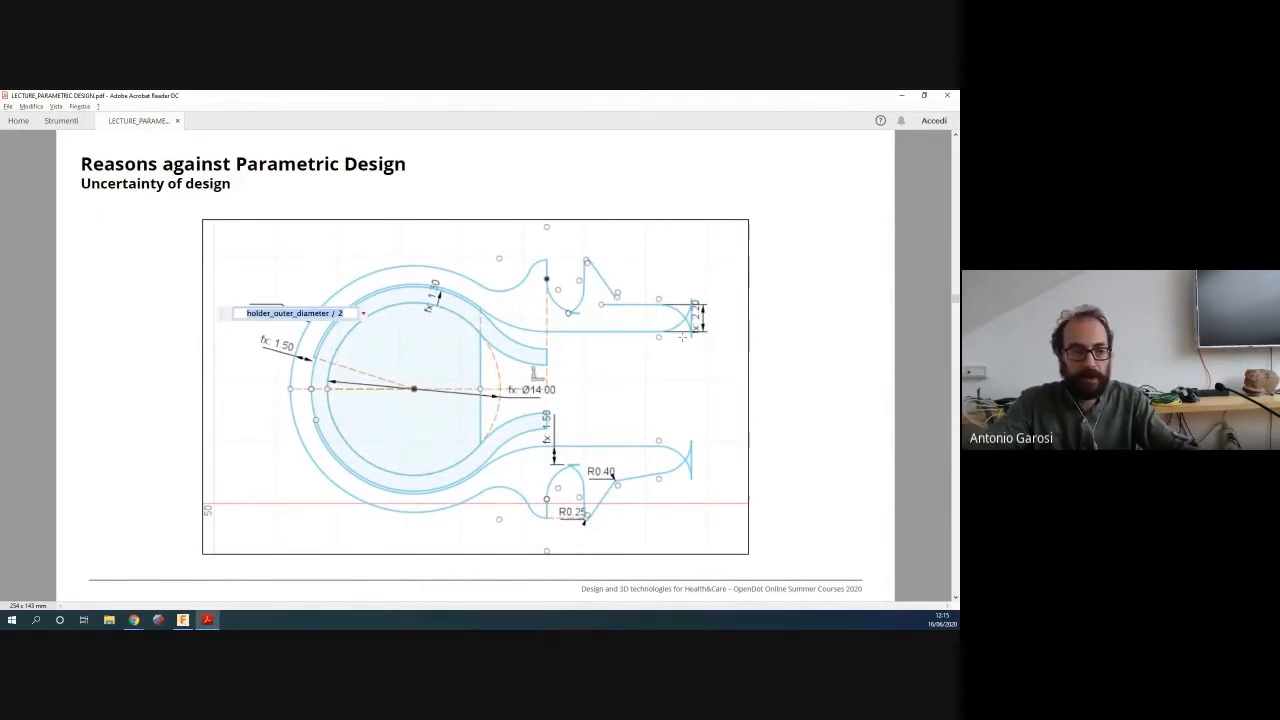
{"action": "key", "text": "alt"}
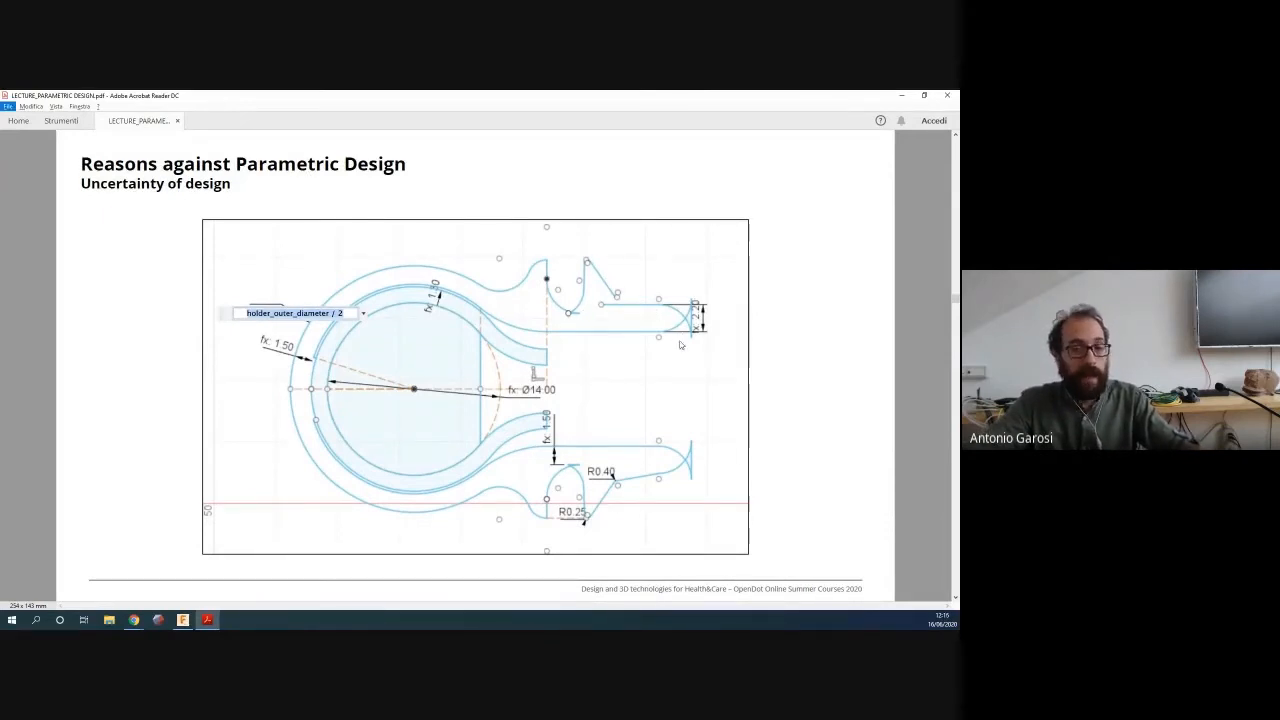
{"action": "key", "text": "alt"}
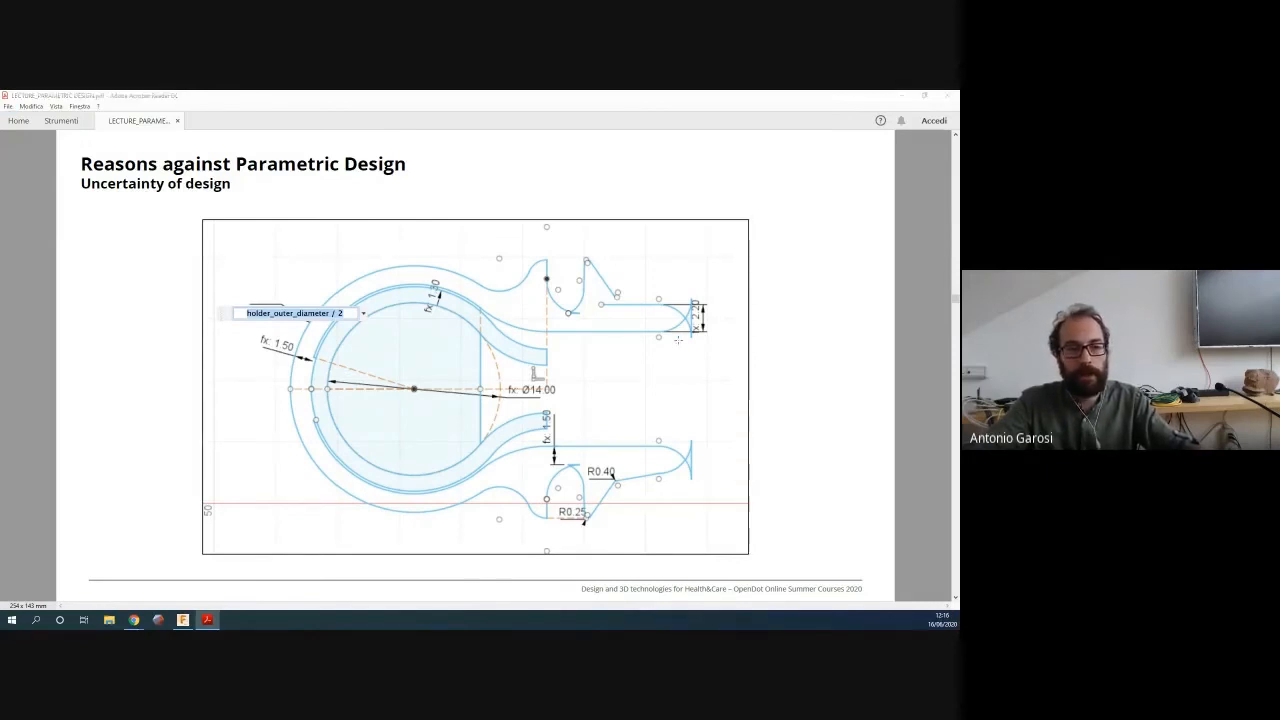
{"action": "key", "text": "alt+Tab"}
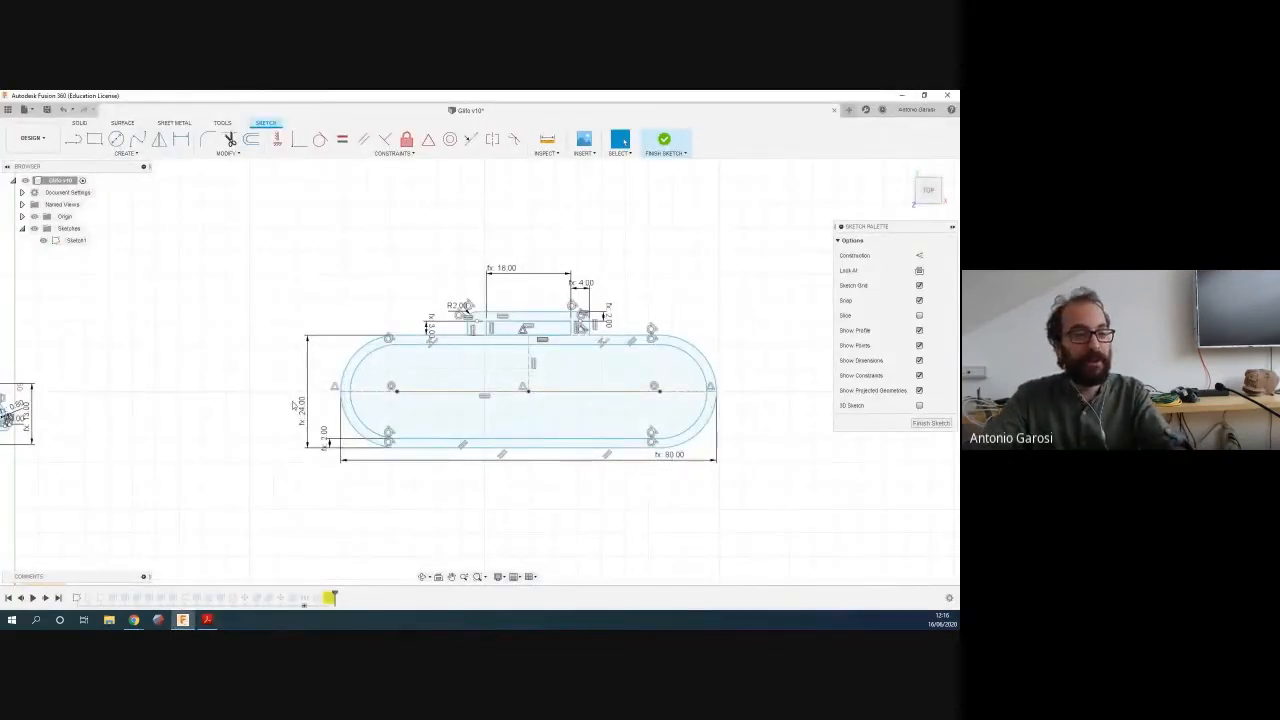
Set the holder outline's length dimension to the expression holder_length - 10 and undo that change
{"action": "double_click", "coordinate": [300, 405]}
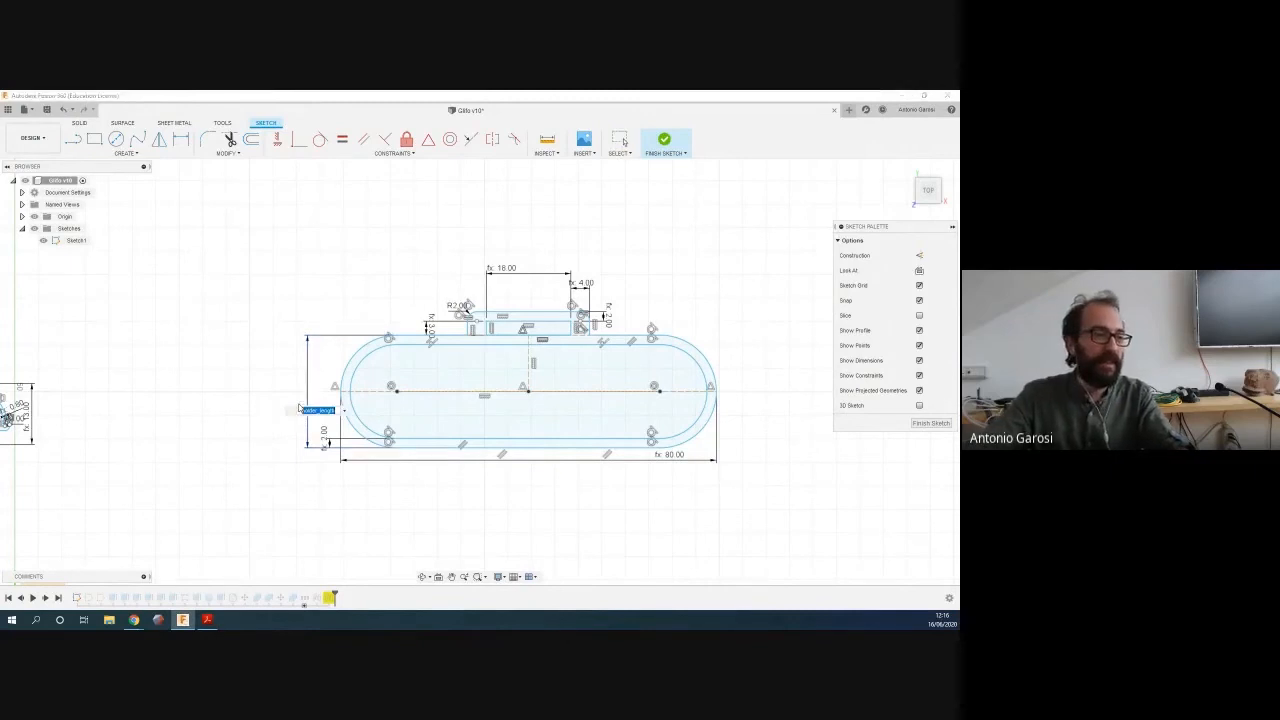
{"action": "left_click", "coordinate": [288, 391]}
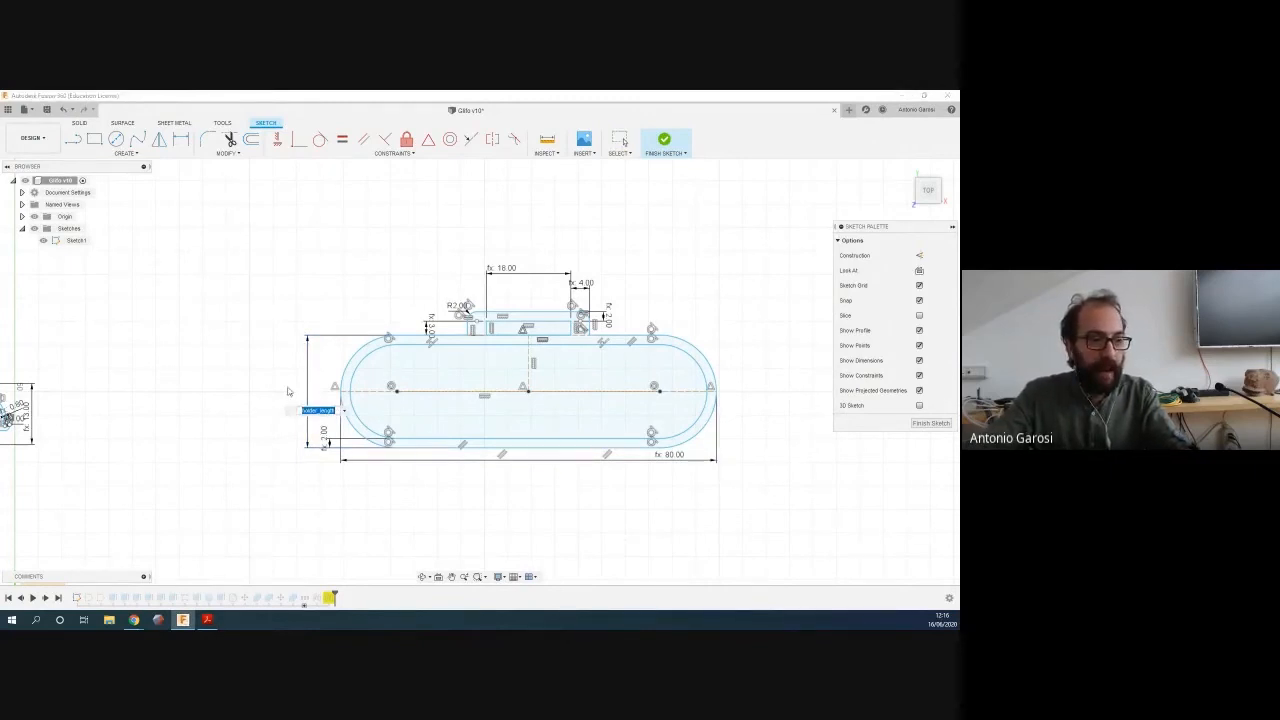
{"action": "key", "text": "Right"}
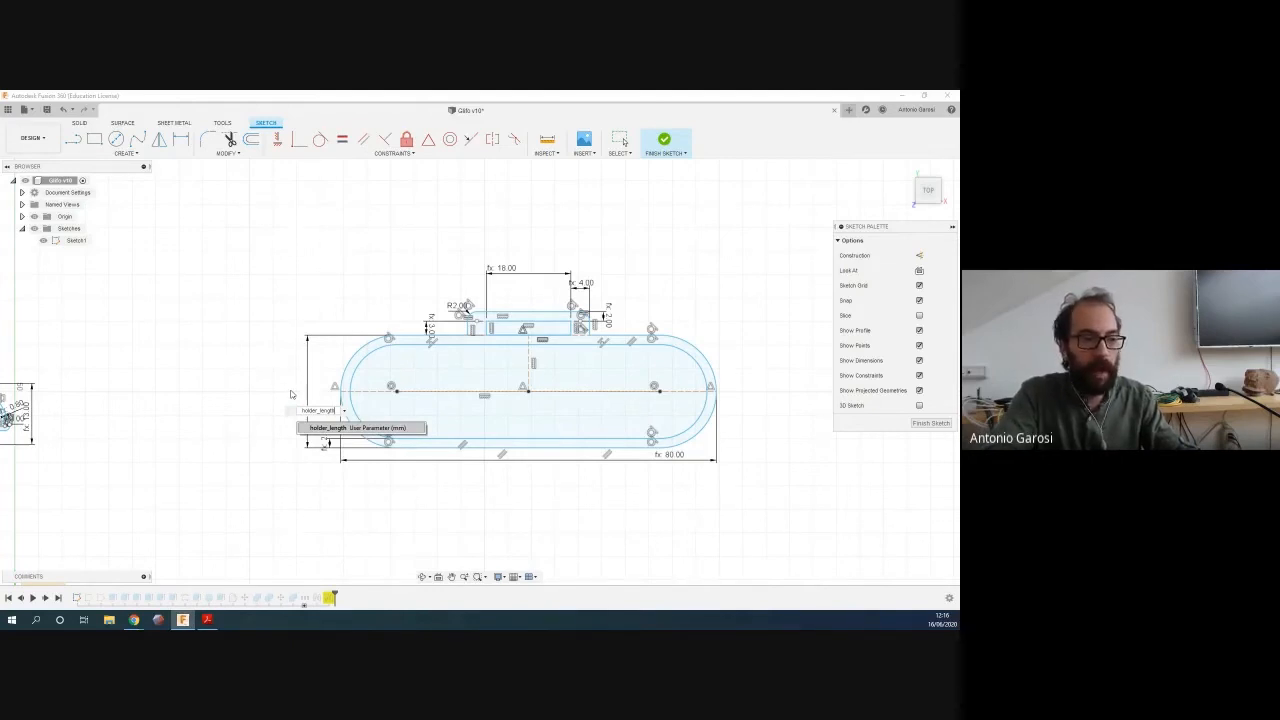
{"action": "type", "text": "-5"}
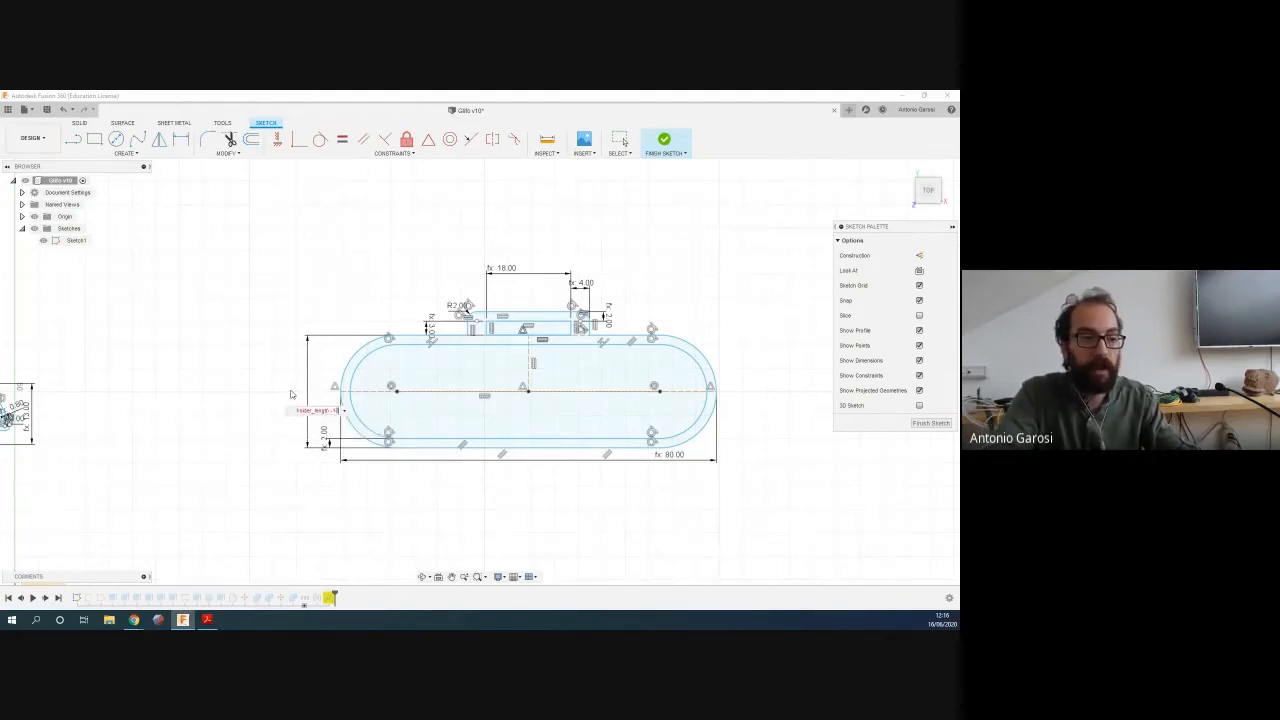
{"action": "key", "text": "Return"}
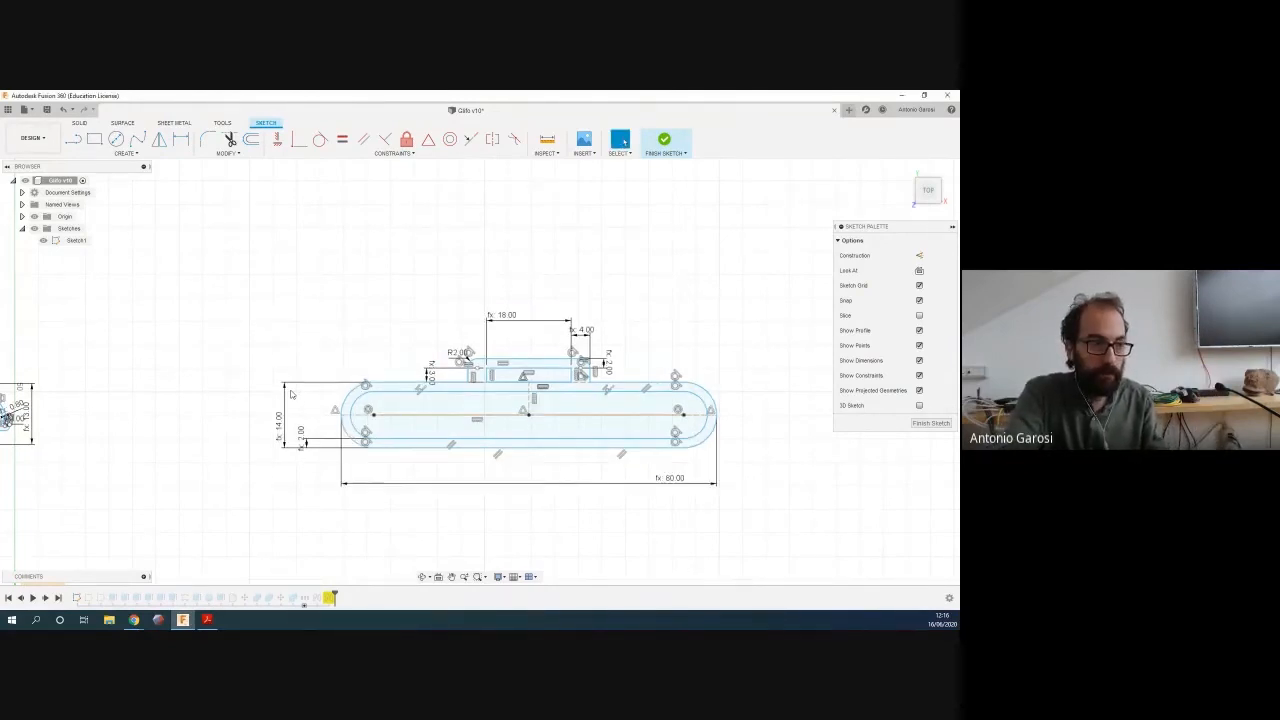
{"action": "key", "text": "ctrl+z"}
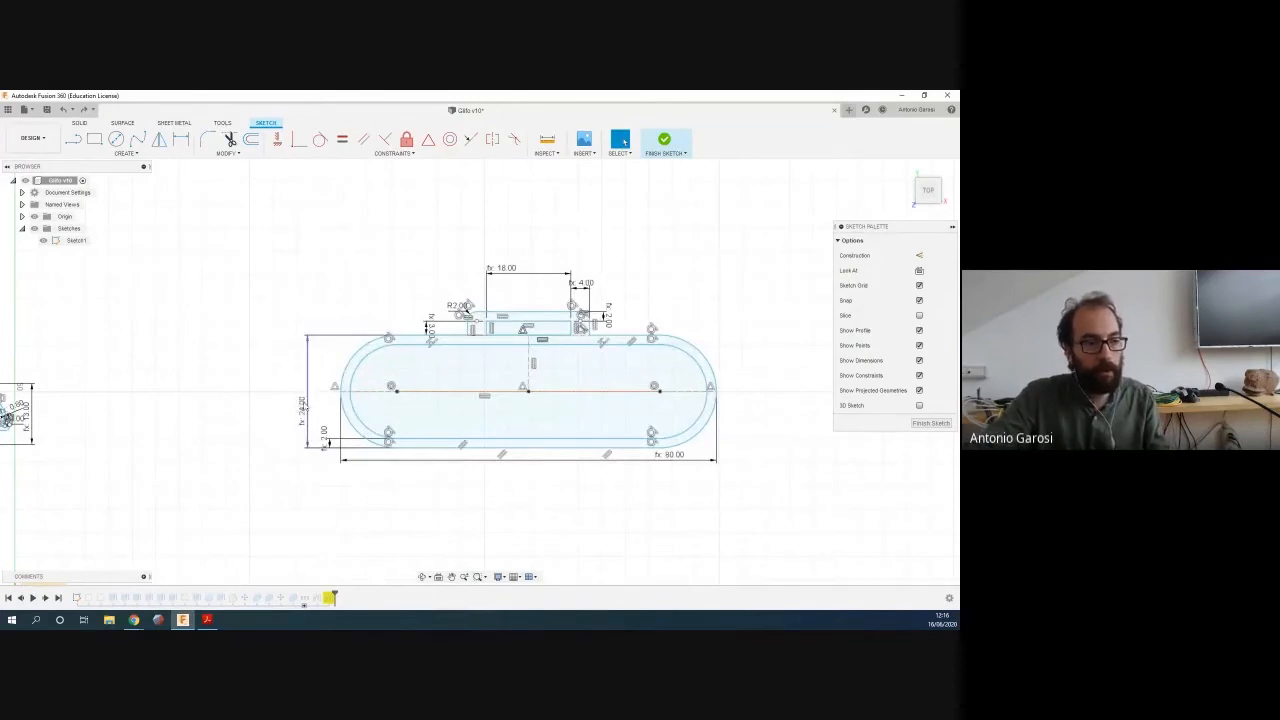
Set the holder outline's length dimension to holder_length - offset, and undo it together with the holder_width change
{"action": "double_click", "coordinate": [303, 405]}
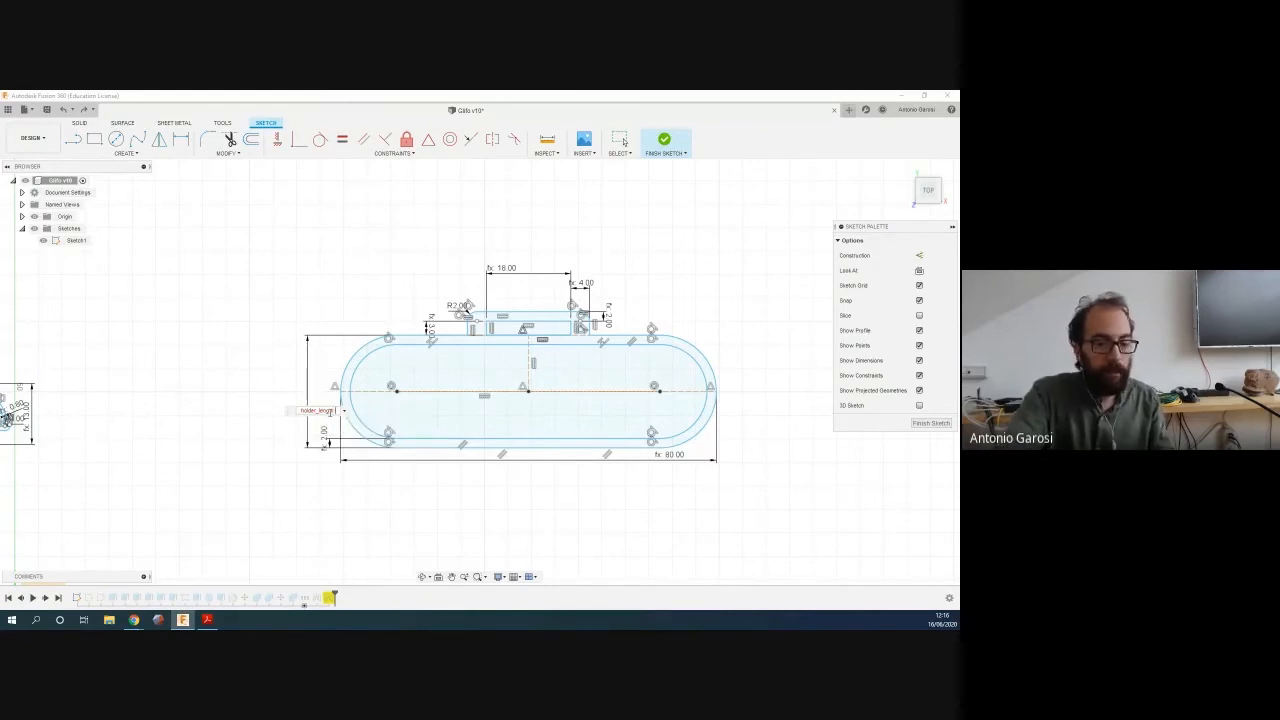
{"action": "type", "text": "-off"}
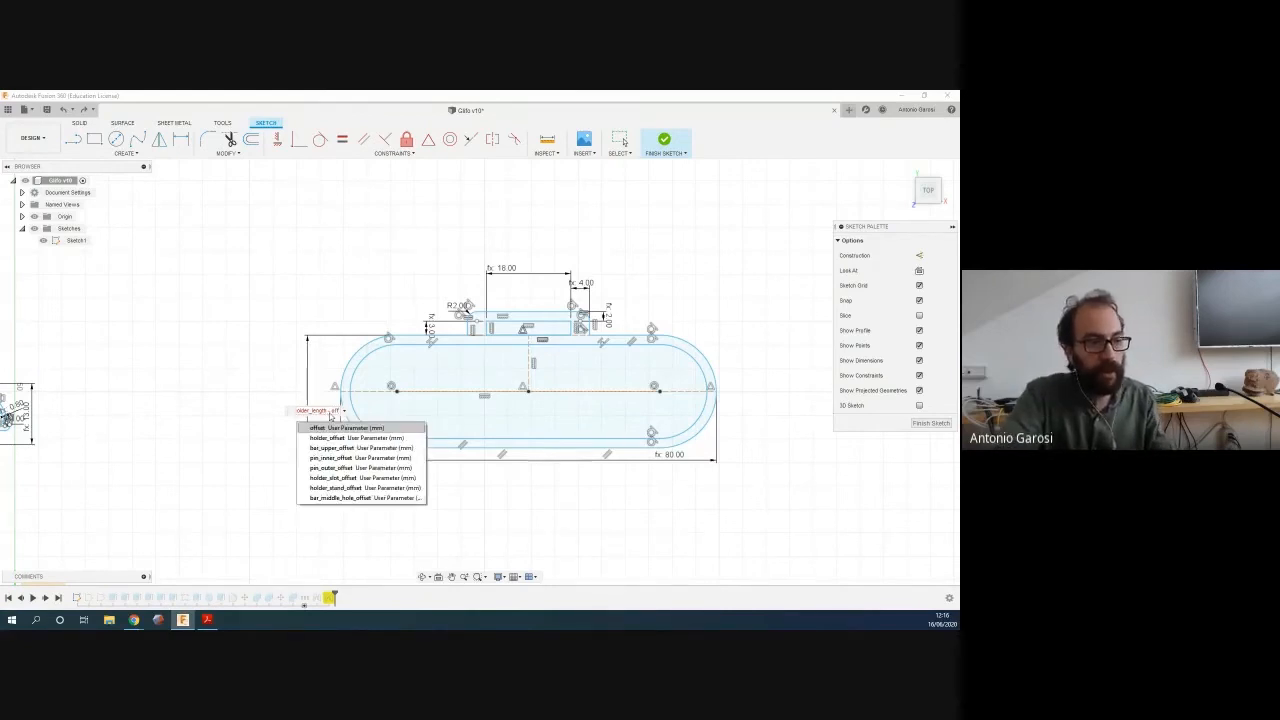
{"action": "key", "text": "Return"}
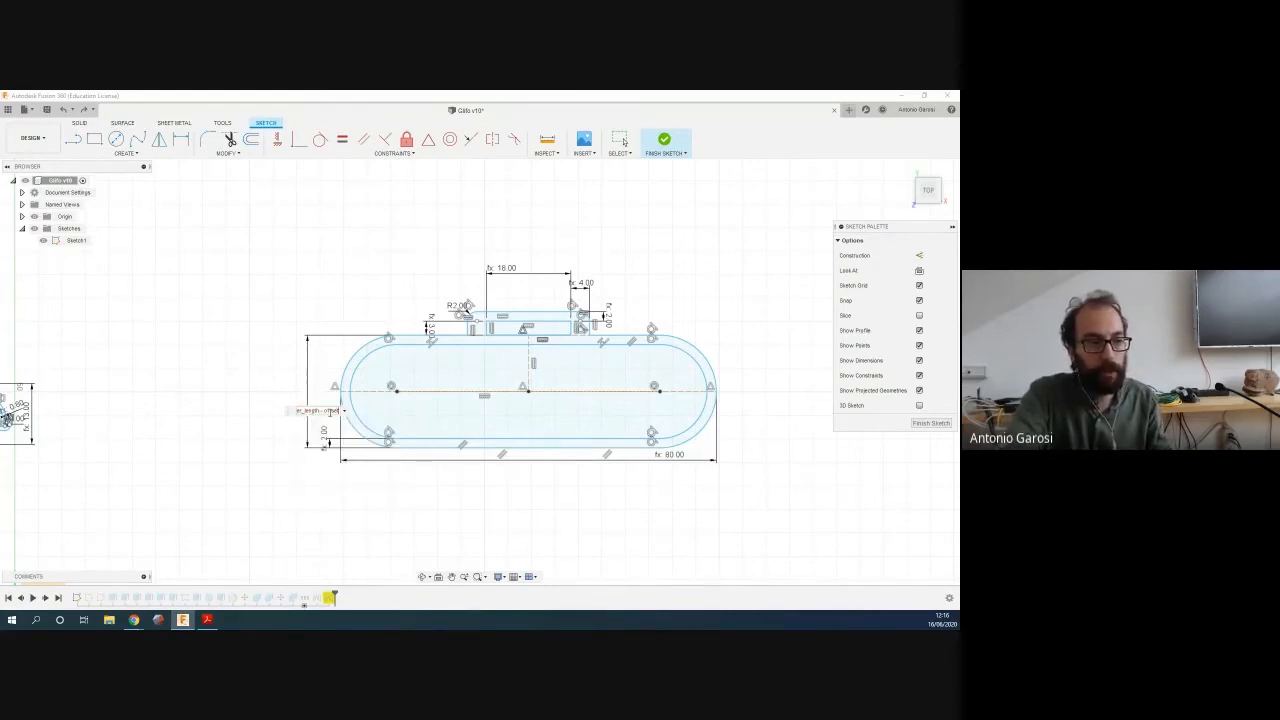
{"action": "key", "text": "Return"}
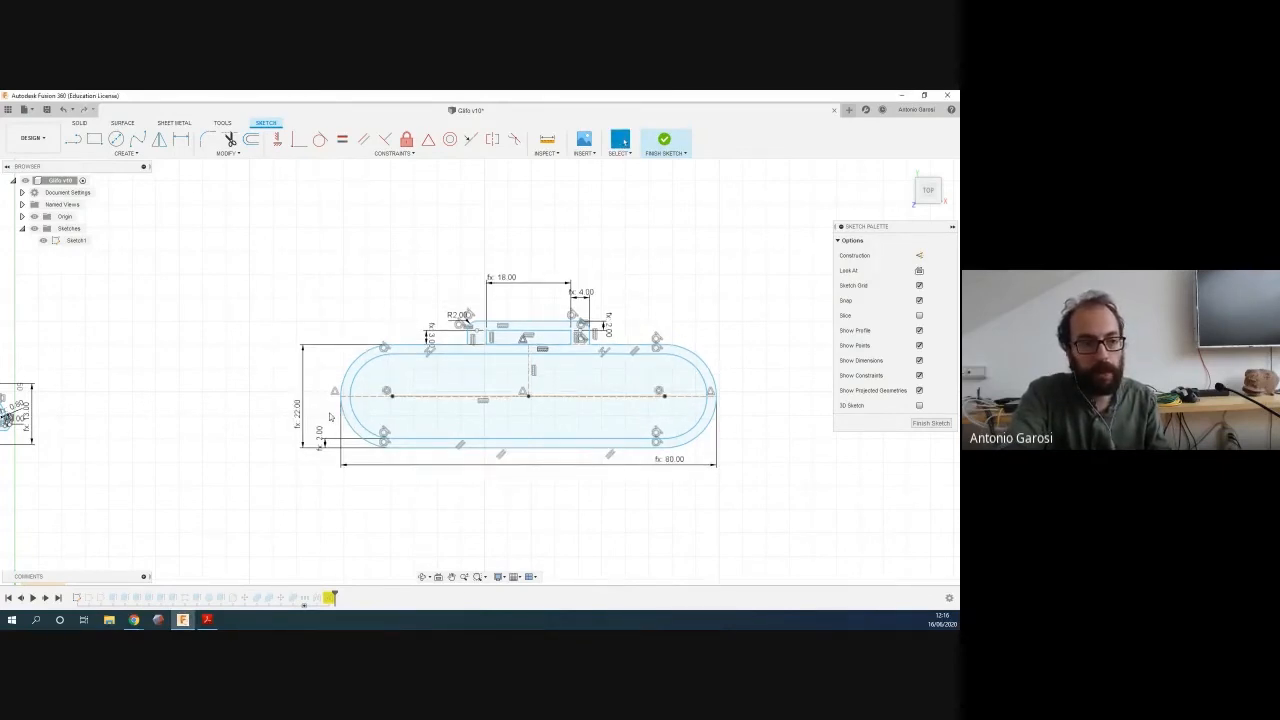
{"action": "key", "text": "ctrl+z"}
{"action": "key", "text": "ctrl+z"}
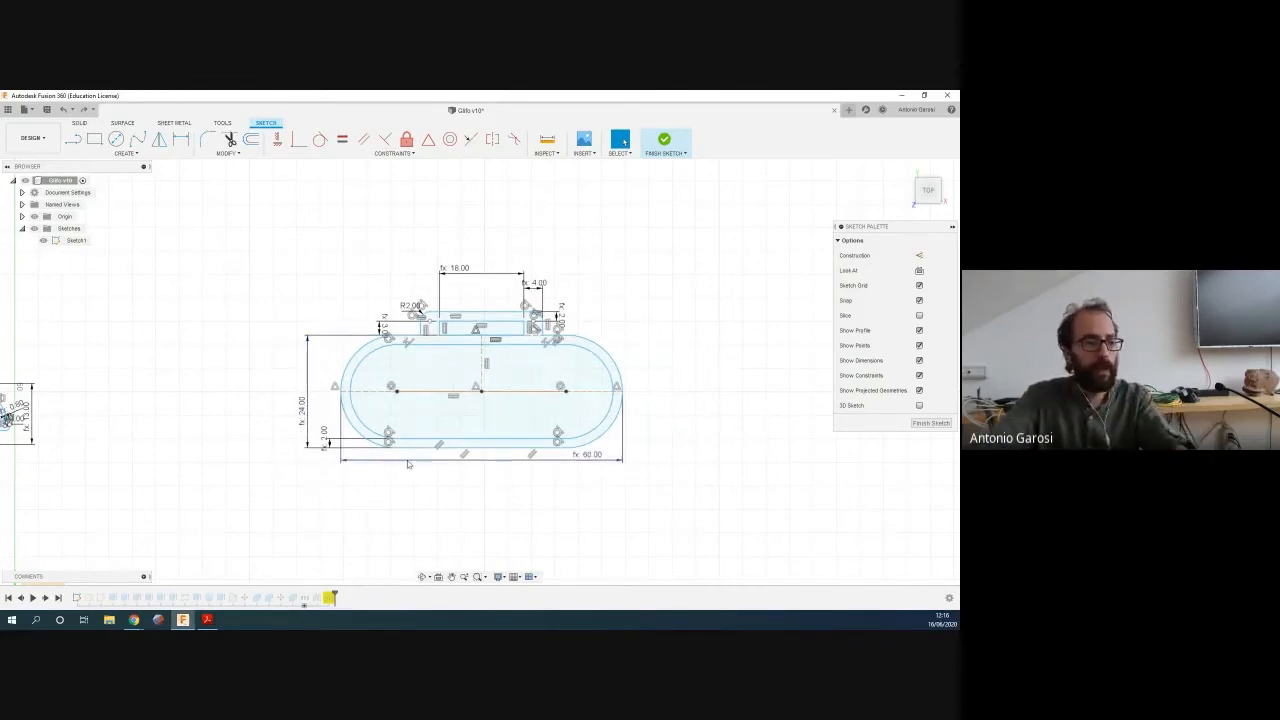
Look at the user parameters list, close it, and leave the holder sketch
{"action": "left_click", "coordinate": [226, 153]}
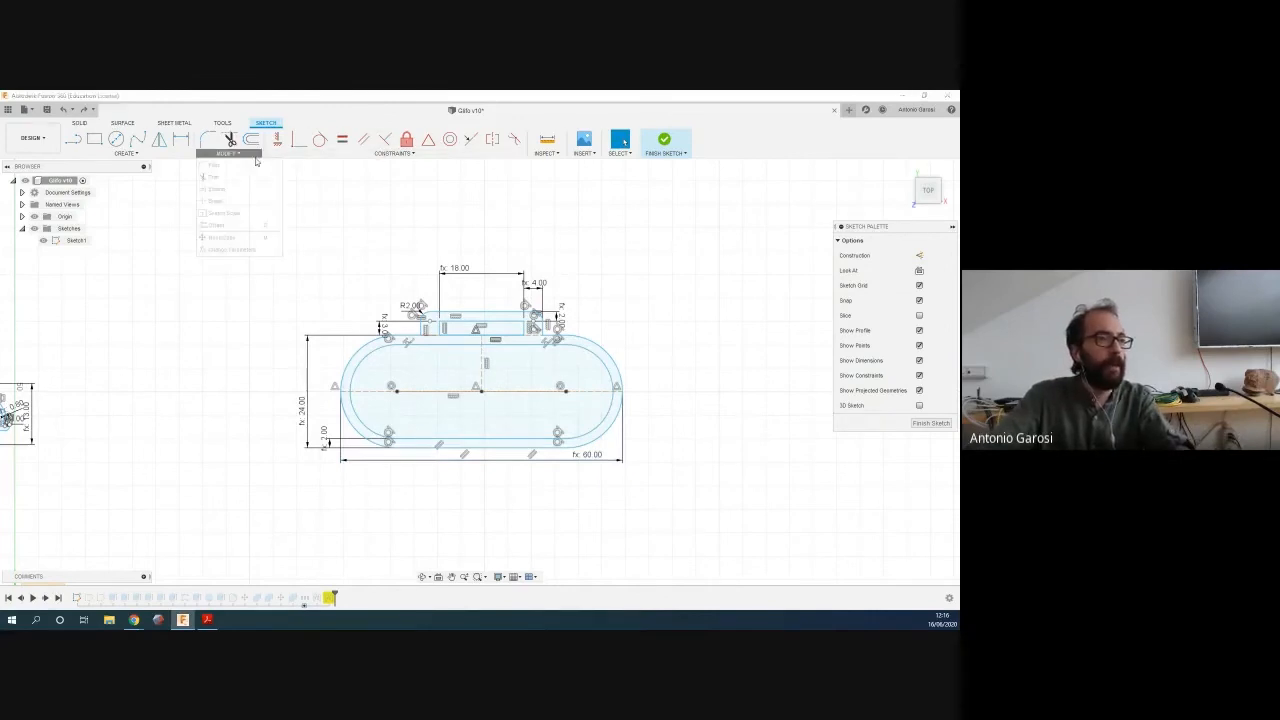
{"action": "left_click", "coordinate": [227, 254]}
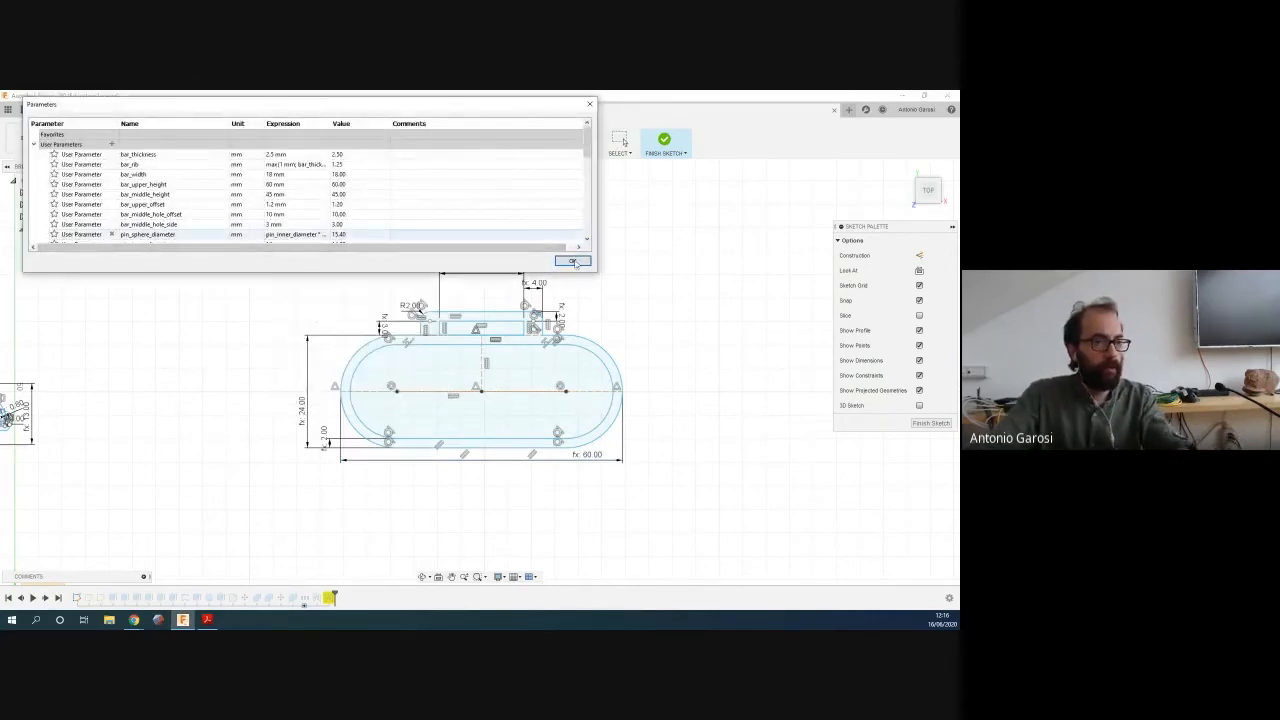
{"action": "left_click", "coordinate": [575, 264]}
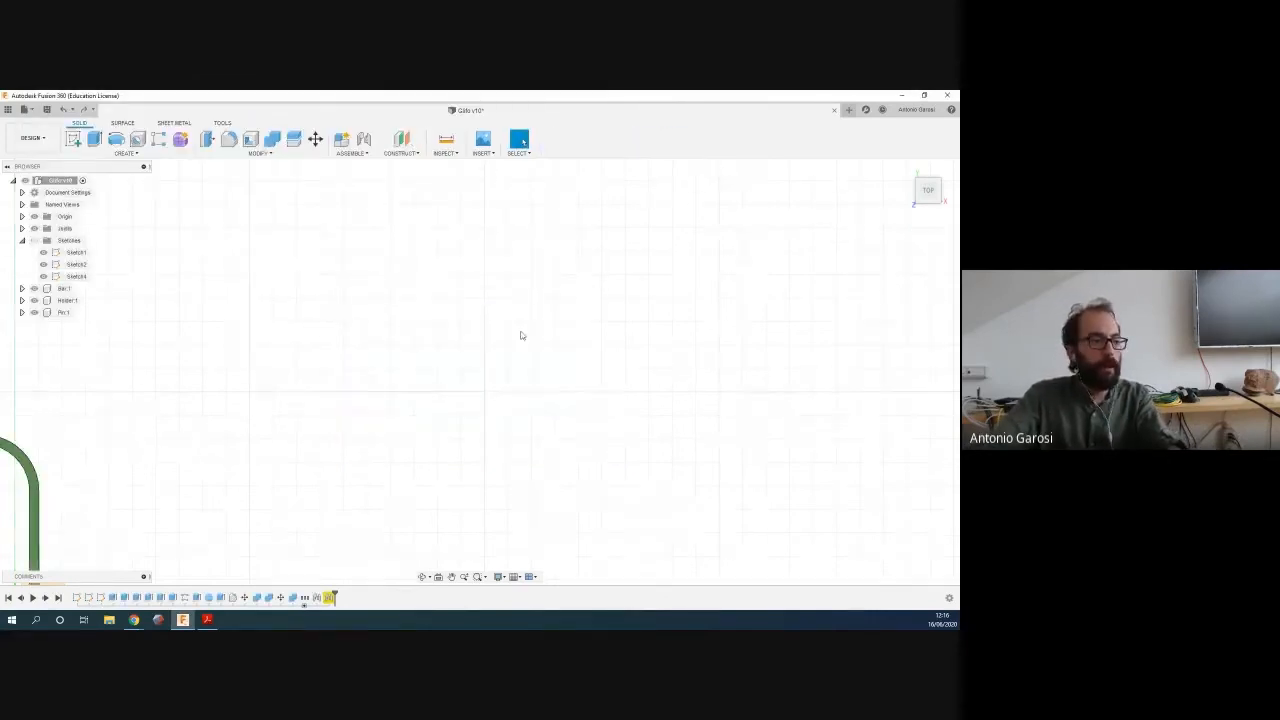
{"action": "middle_click_drag", "start_coordinate": [185, 483], "coordinate": [119, 541], "text": "shift"}
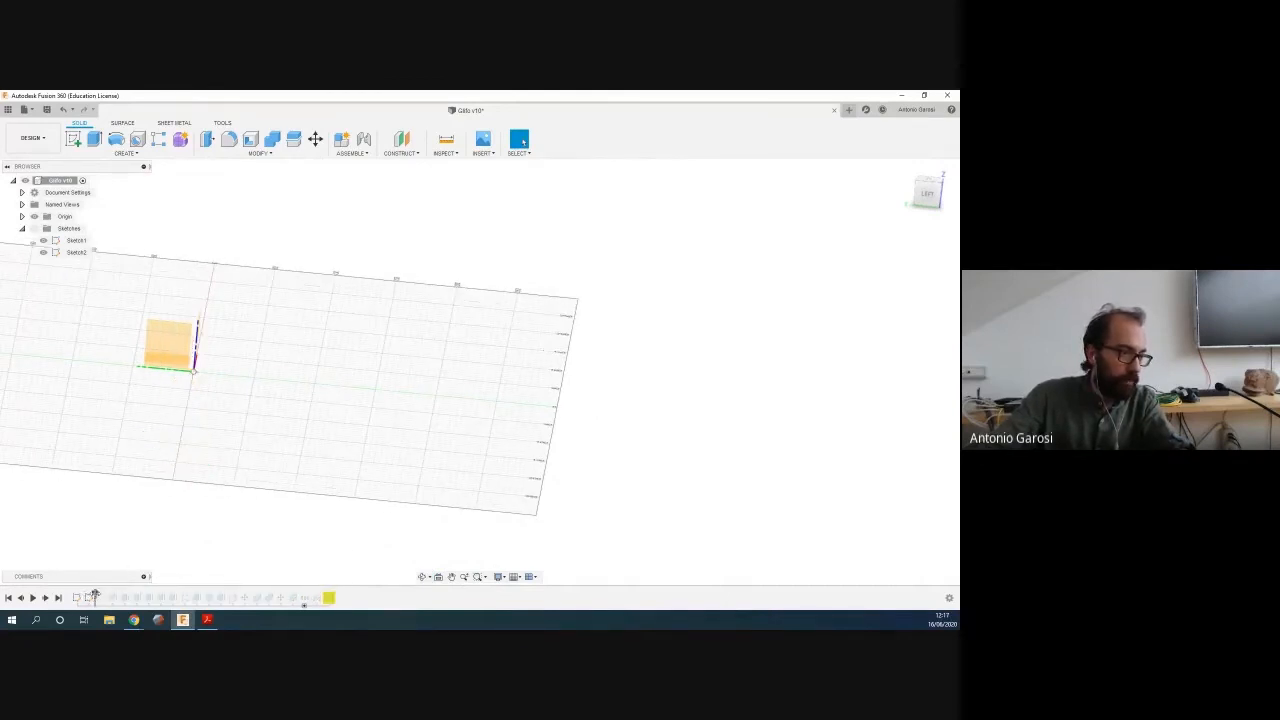
Roll the timeline back to just after Sketch1 and open that sketch for editing, viewed from above
{"action": "left_click_drag", "start_coordinate": [93, 596], "coordinate": [81, 595]}
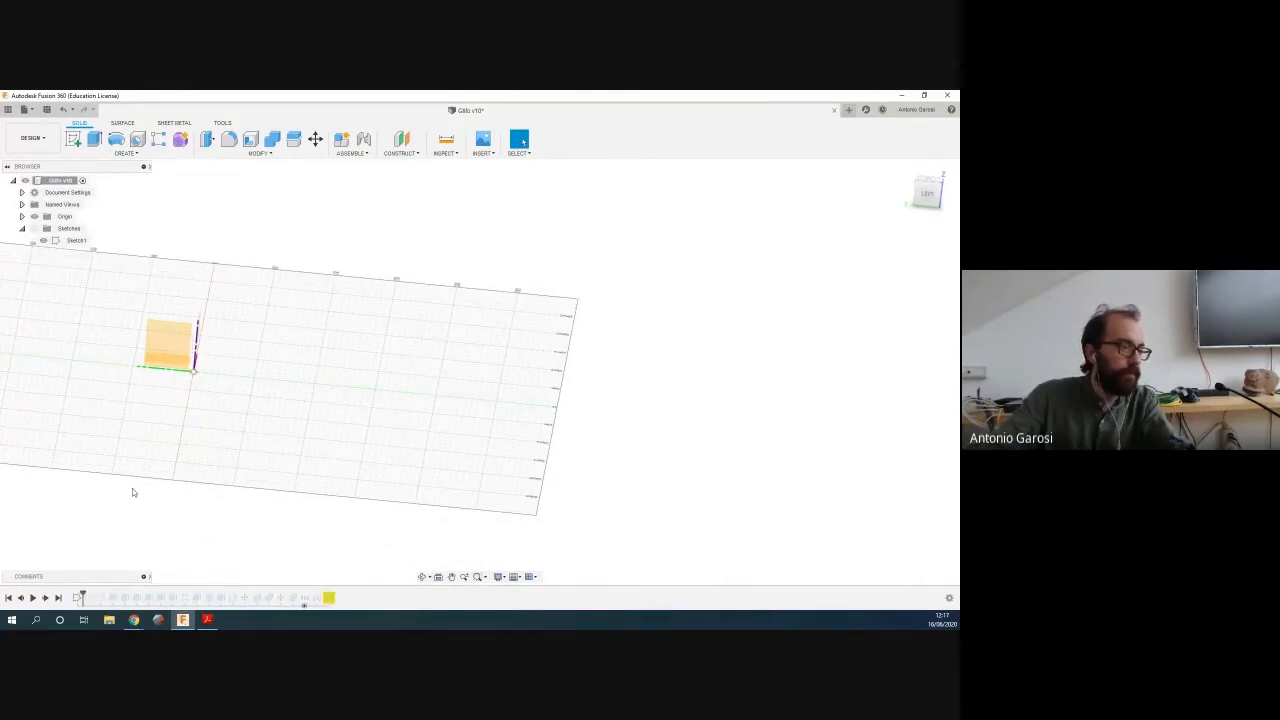
{"action": "left_click", "coordinate": [64, 241]}
{"action": "right_click", "coordinate": [64, 241]}
{"action": "left_click", "coordinate": [85, 271]}
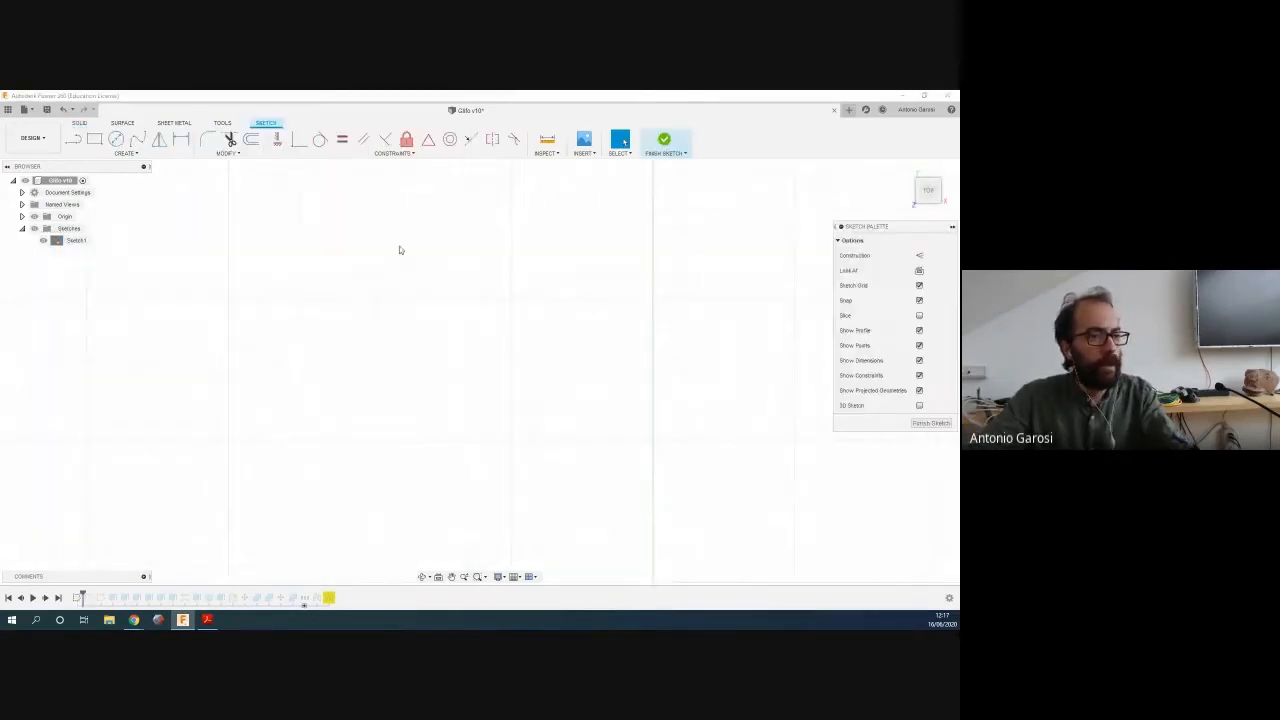
{"action": "left_click", "coordinate": [906, 167]}
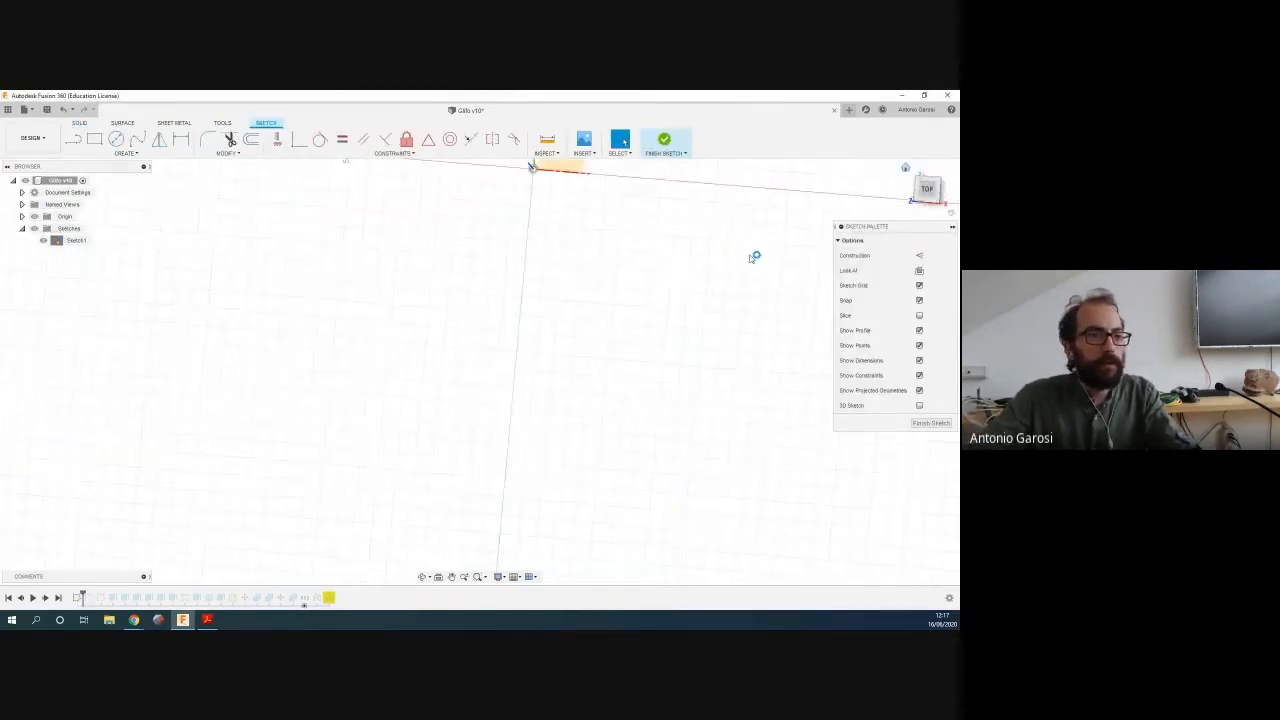
{"action": "scroll", "coordinate": [660, 410], "scroll_direction": "down", "scroll_amount": 3}
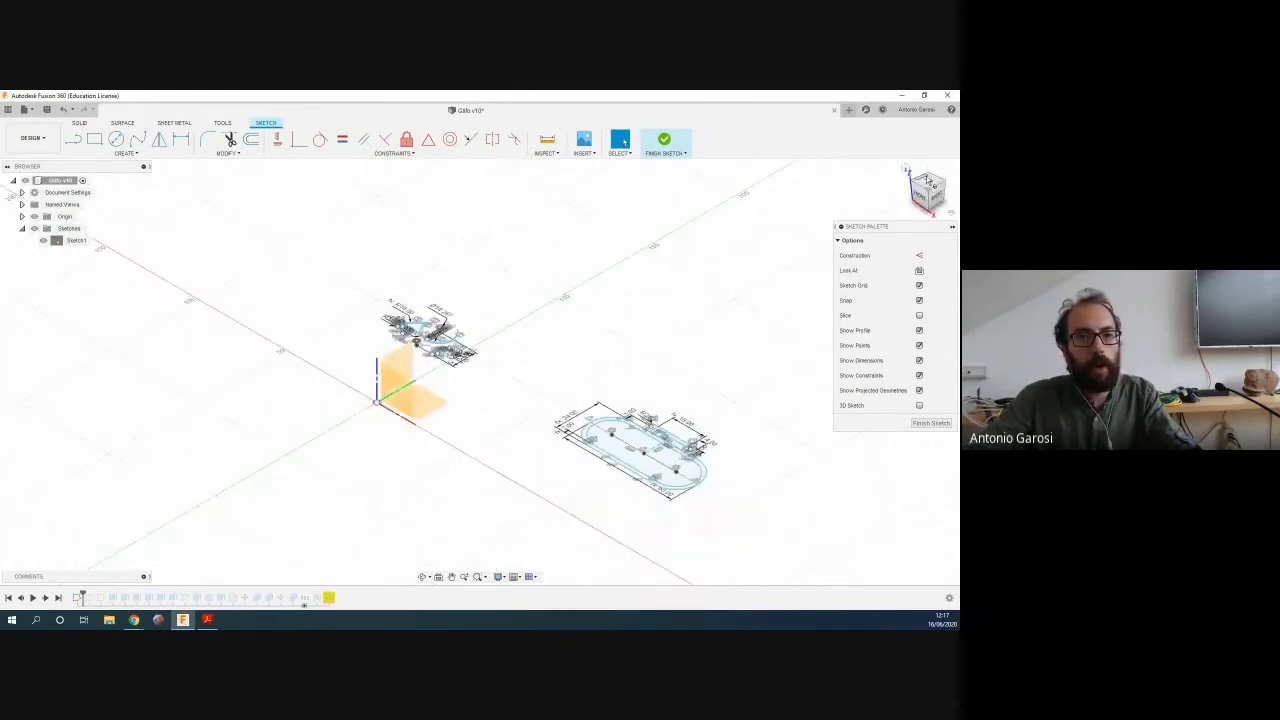
{"action": "left_click", "coordinate": [929, 185]}
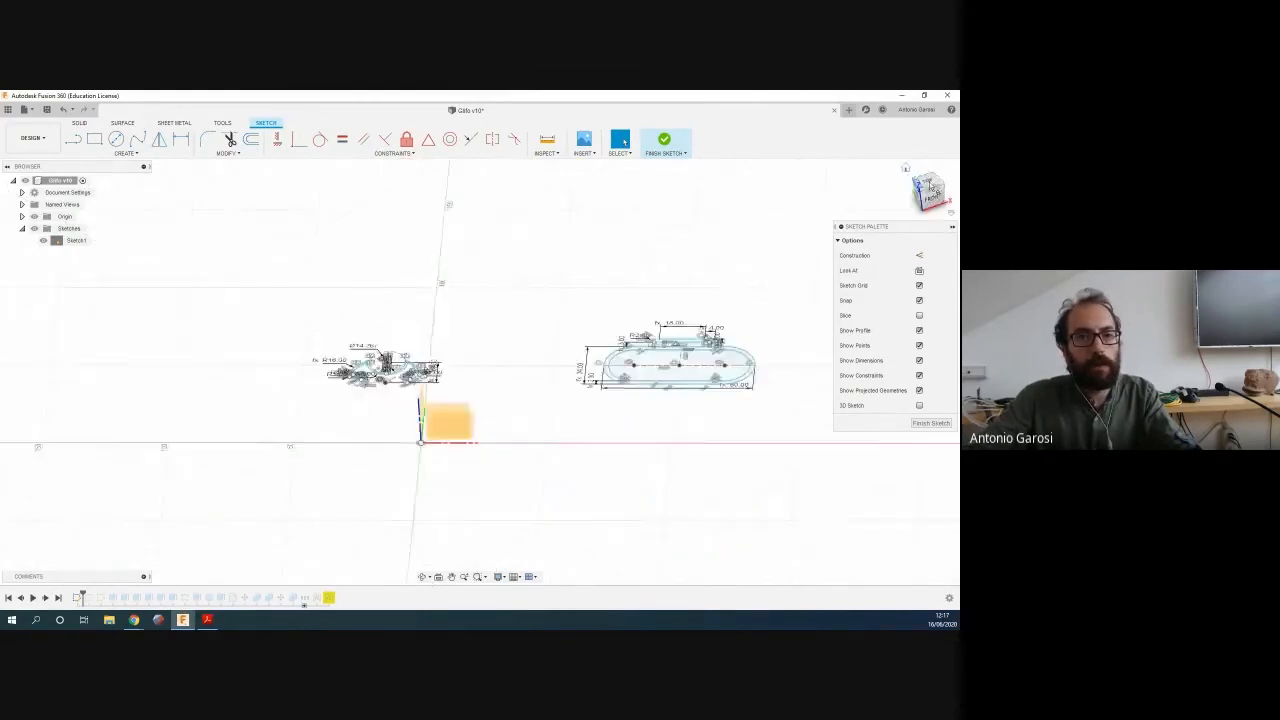
{"action": "left_click", "coordinate": [928, 177]}
{"action": "scroll", "coordinate": [645, 312], "scroll_direction": "up", "scroll_amount": 5}
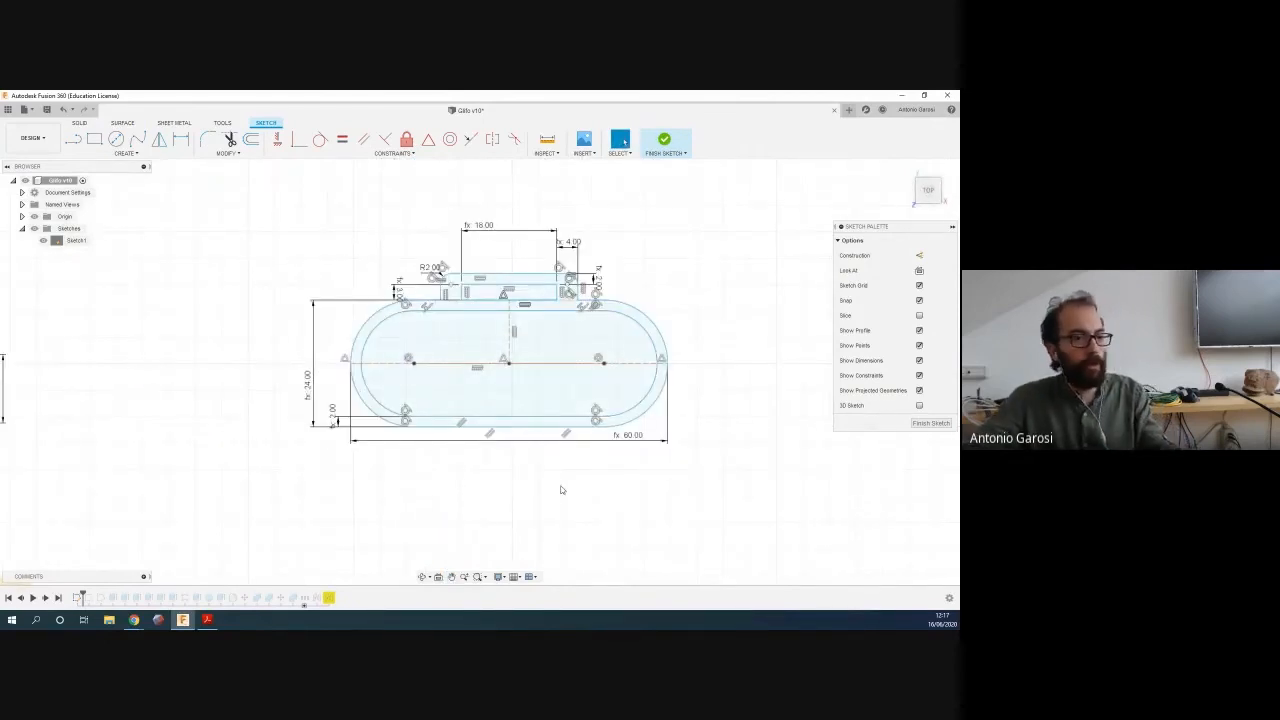
Set the user parameter holder_width to 80 mm in the parameters list and accept the list
{"action": "left_click", "coordinate": [226, 153]}
{"action": "left_click", "coordinate": [233, 249]}
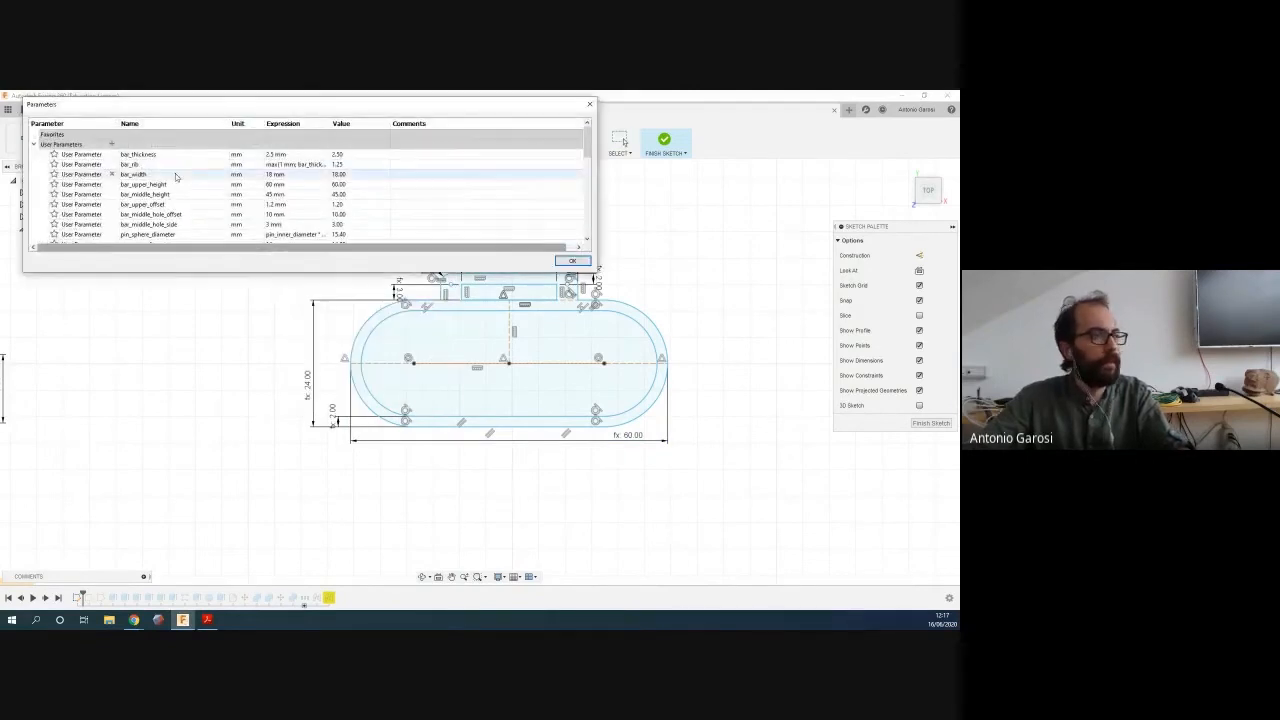
{"action": "scroll", "coordinate": [130, 200], "scroll_direction": "down", "scroll_amount": 3}
{"action": "scroll", "coordinate": [140, 210], "scroll_direction": "down", "scroll_amount": 5}
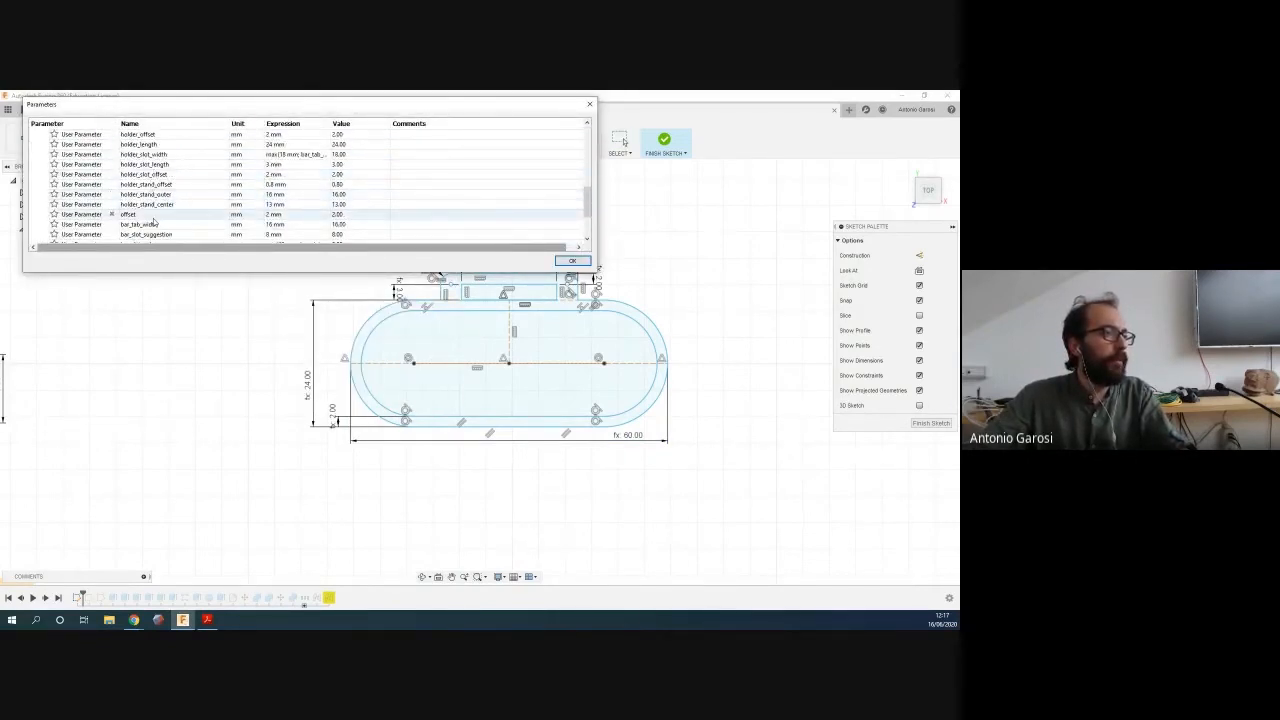
{"action": "scroll", "coordinate": [157, 155], "scroll_direction": "up", "scroll_amount": 2}
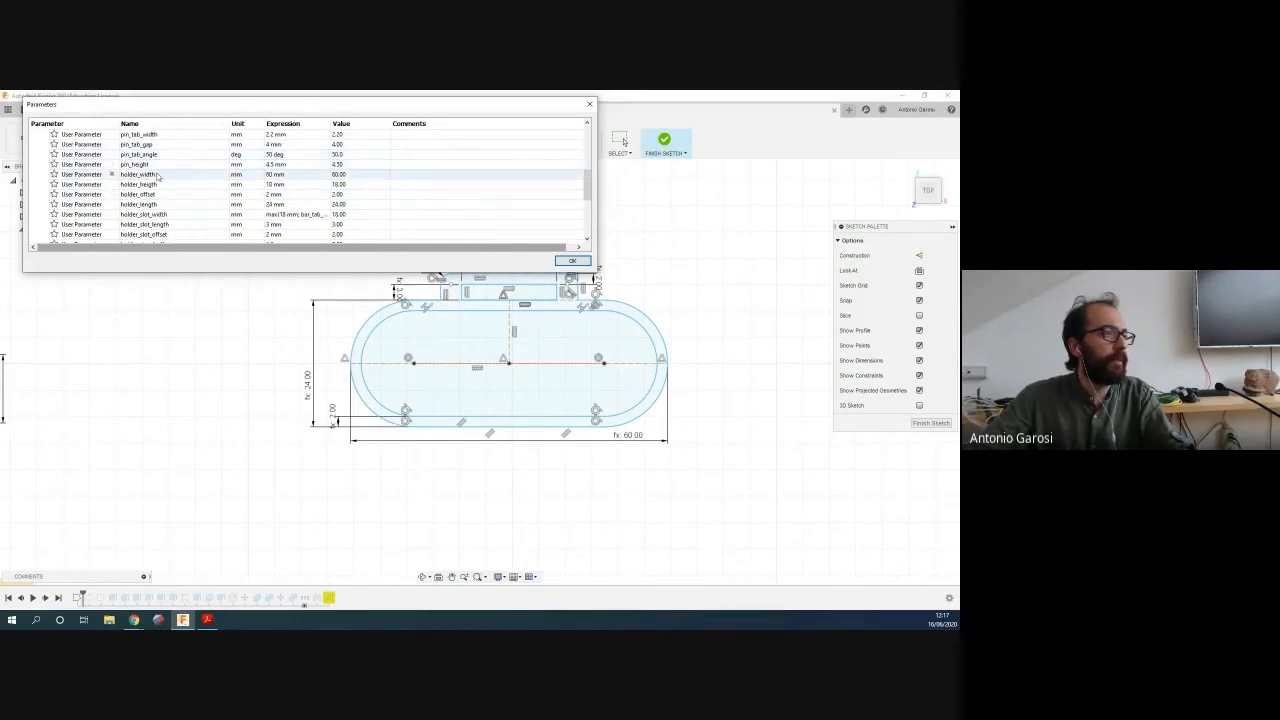
{"action": "left_click", "coordinate": [269, 175]}
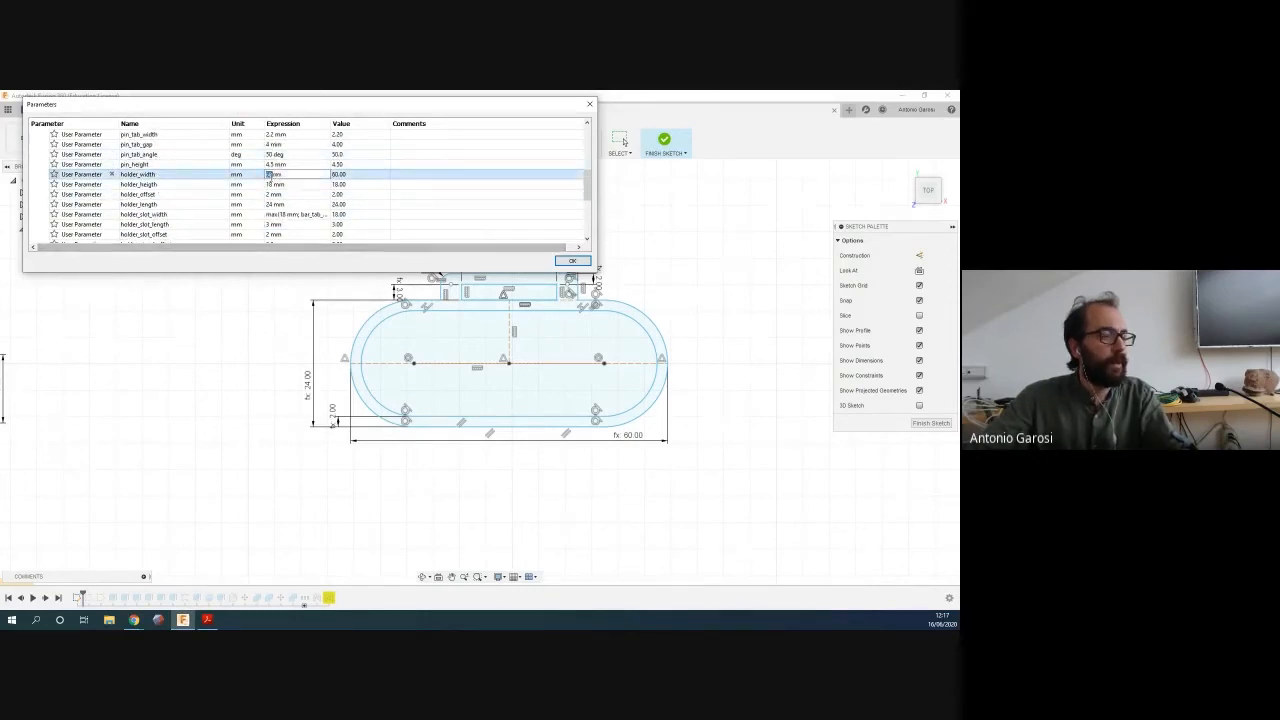
{"action": "key", "text": "BackSpace"}
{"action": "type", "text": "8"}
{"action": "key", "text": "Return"}
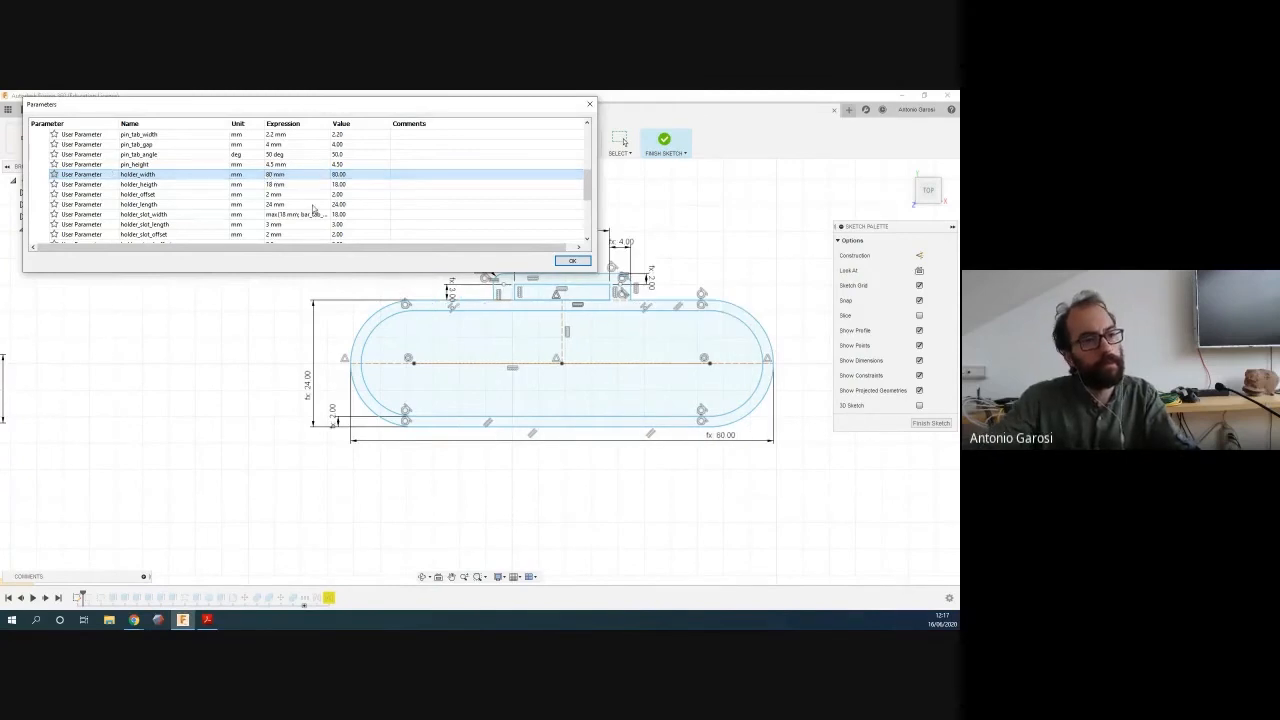
{"action": "left_click", "coordinate": [560, 261]}
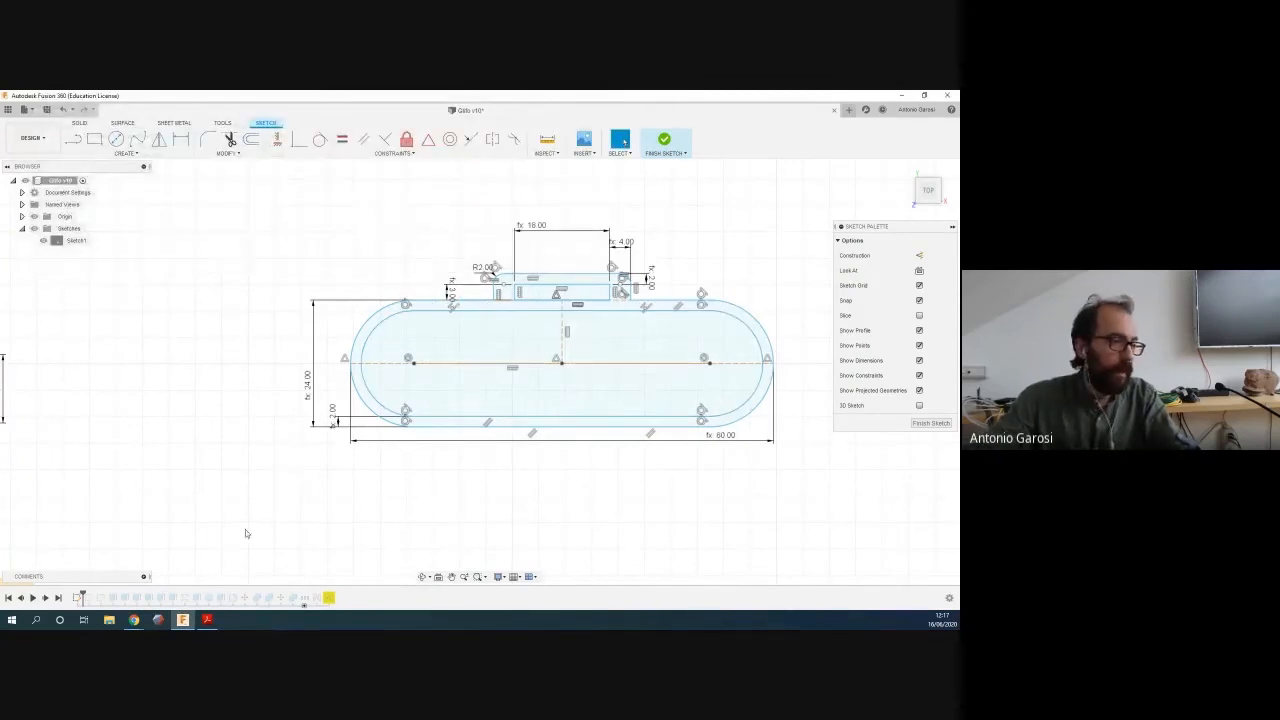
Finish the sketch, roll the timeline forward to its end, and inspect the rebuilt holder assembly in 3D
{"action": "left_click", "coordinate": [664, 142]}
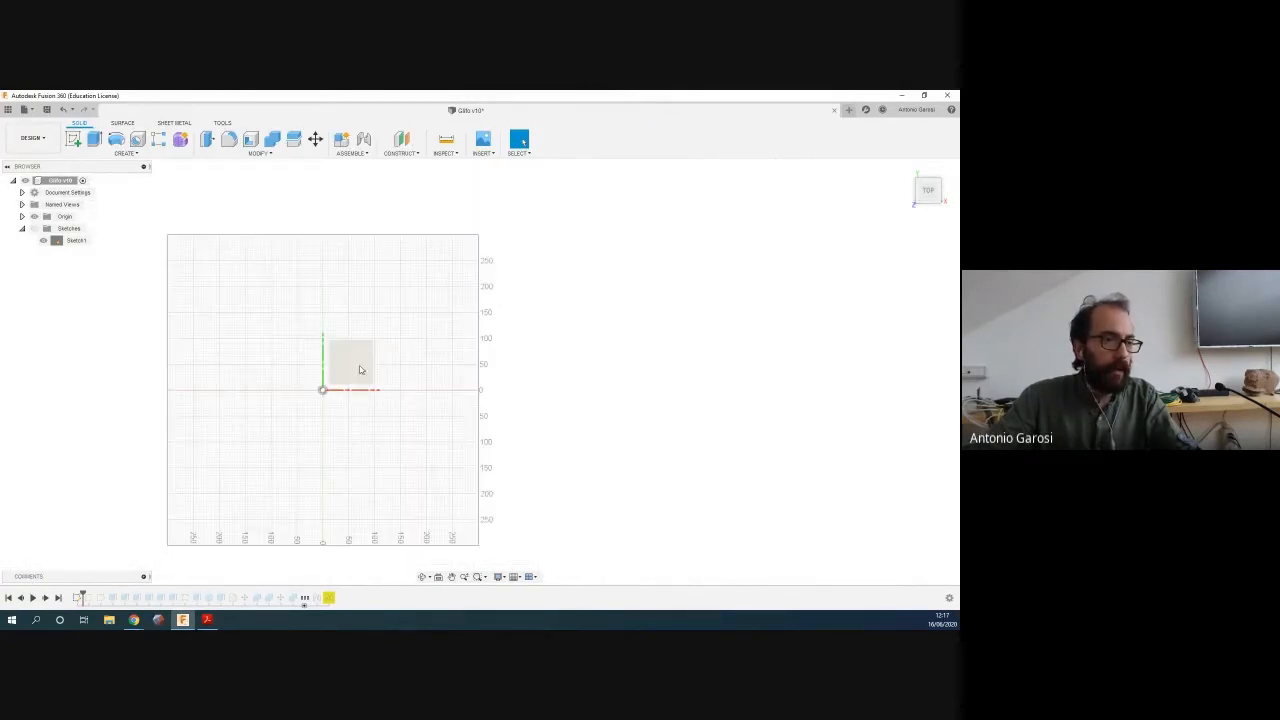
{"action": "left_click", "coordinate": [57, 598]}
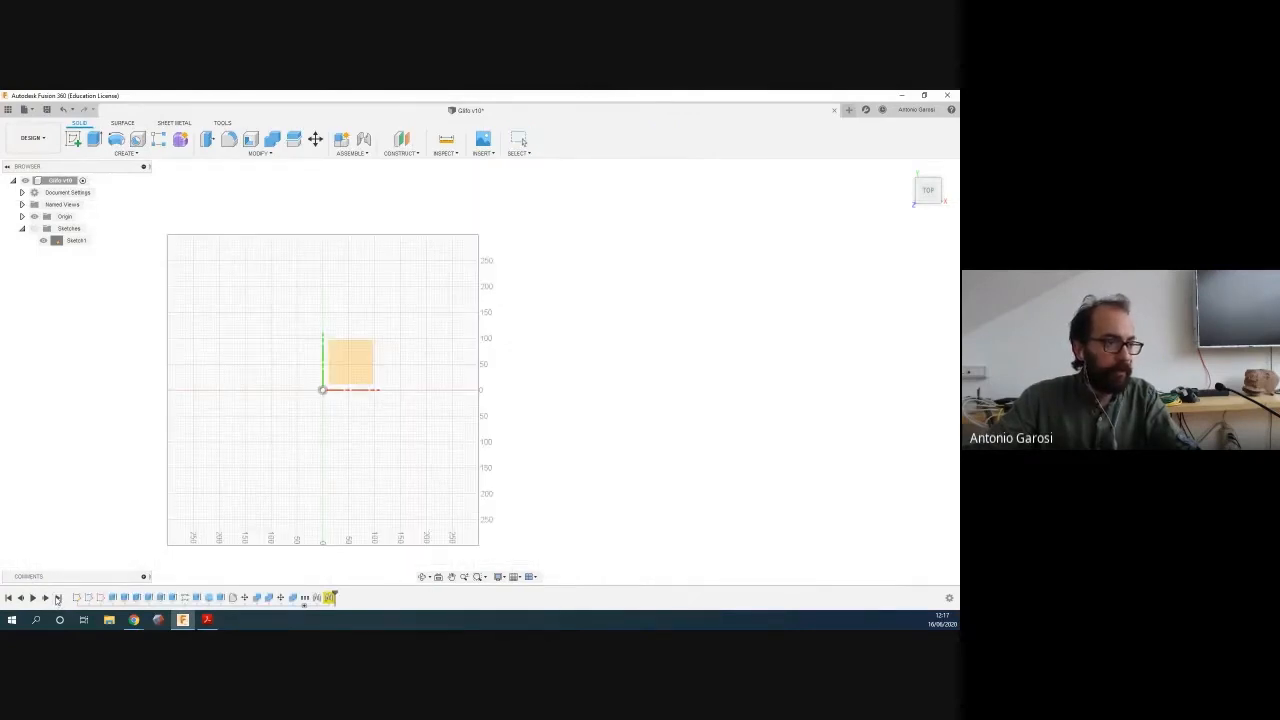
{"action": "scroll", "coordinate": [300, 368], "scroll_direction": "up", "scroll_amount": 10}
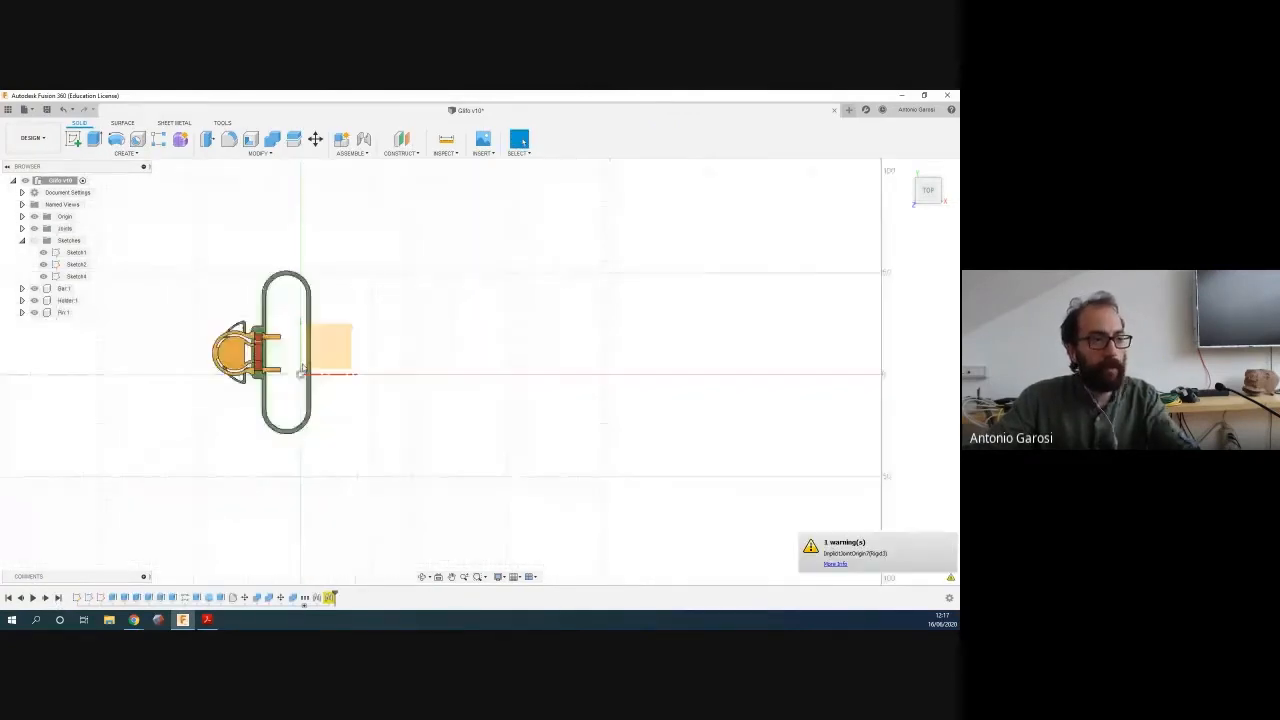
{"action": "middle_click_drag", "start_coordinate": [296, 366], "coordinate": [389, 459], "text": "shift"}
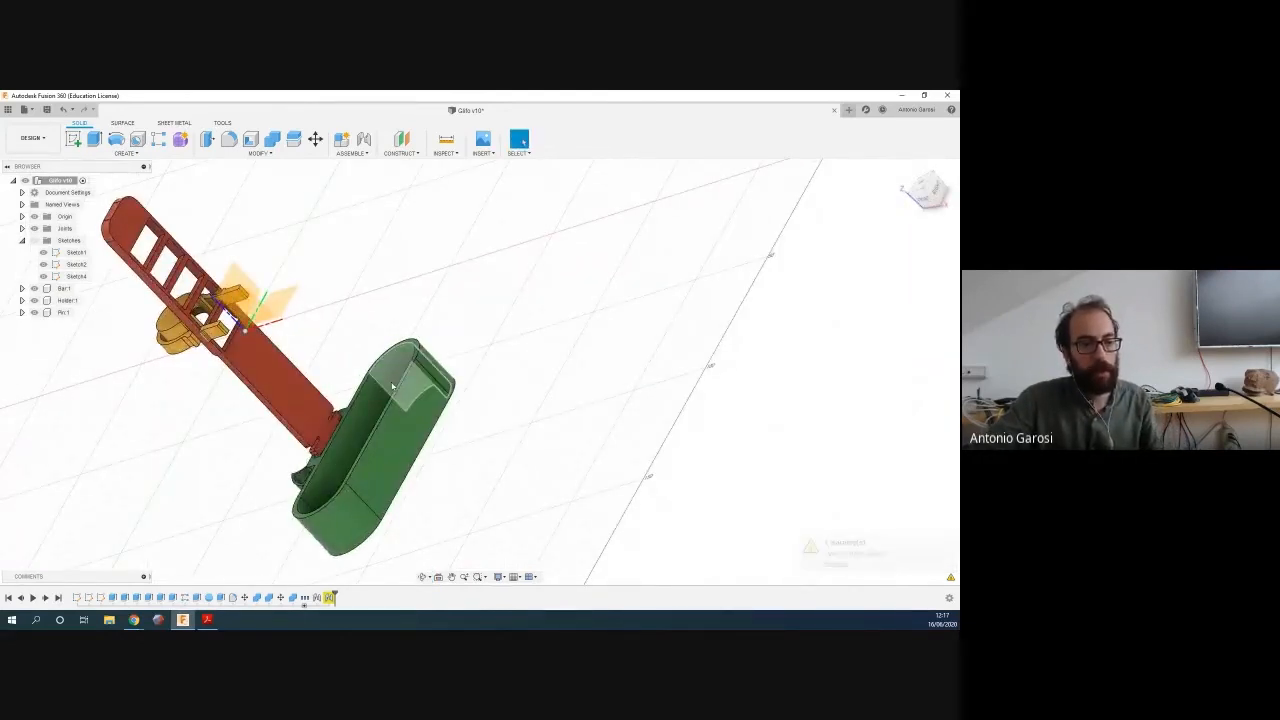
{"action": "mouse_move", "coordinate": [950, 578]}
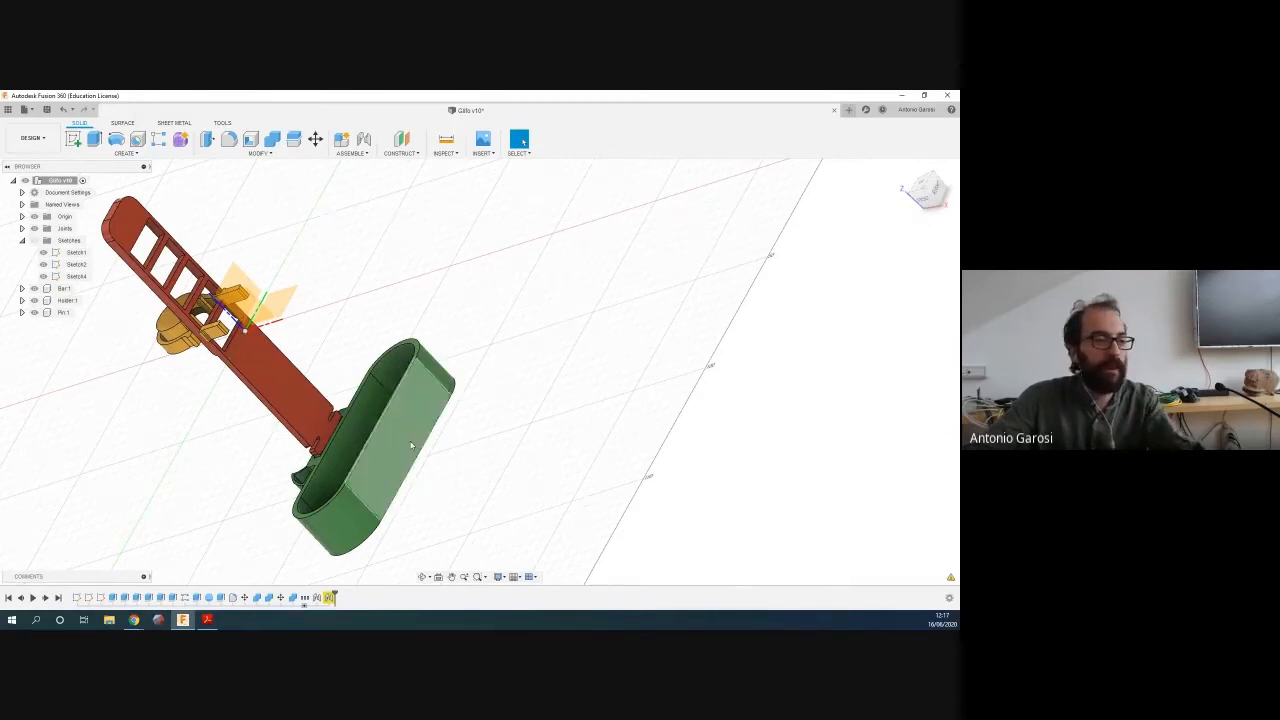
{"action": "middle_click_drag", "start_coordinate": [586, 508], "coordinate": [328, 493], "text": "shift"}
{"action": "middle_click_drag", "start_coordinate": [321, 390], "coordinate": [336, 401], "text": "shift"}
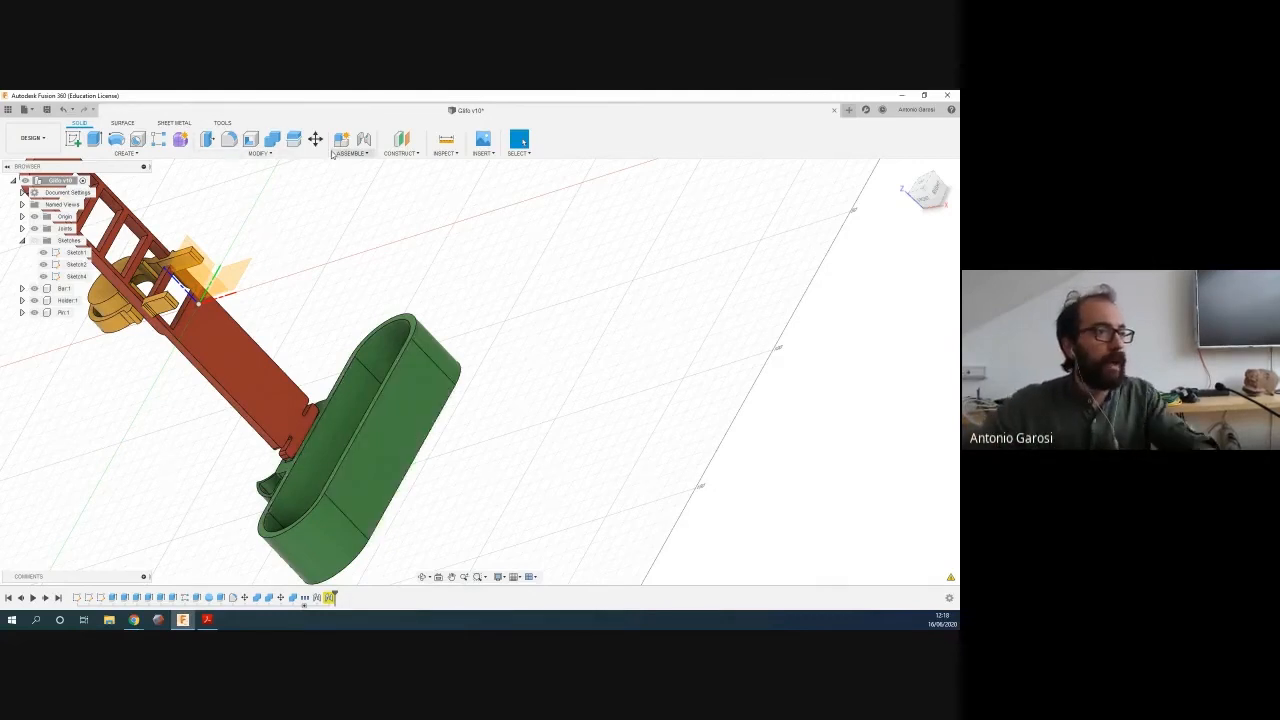
Set the user parameter holder_width to 60 mm and close the parameters list
{"action": "left_click", "coordinate": [258, 153]}
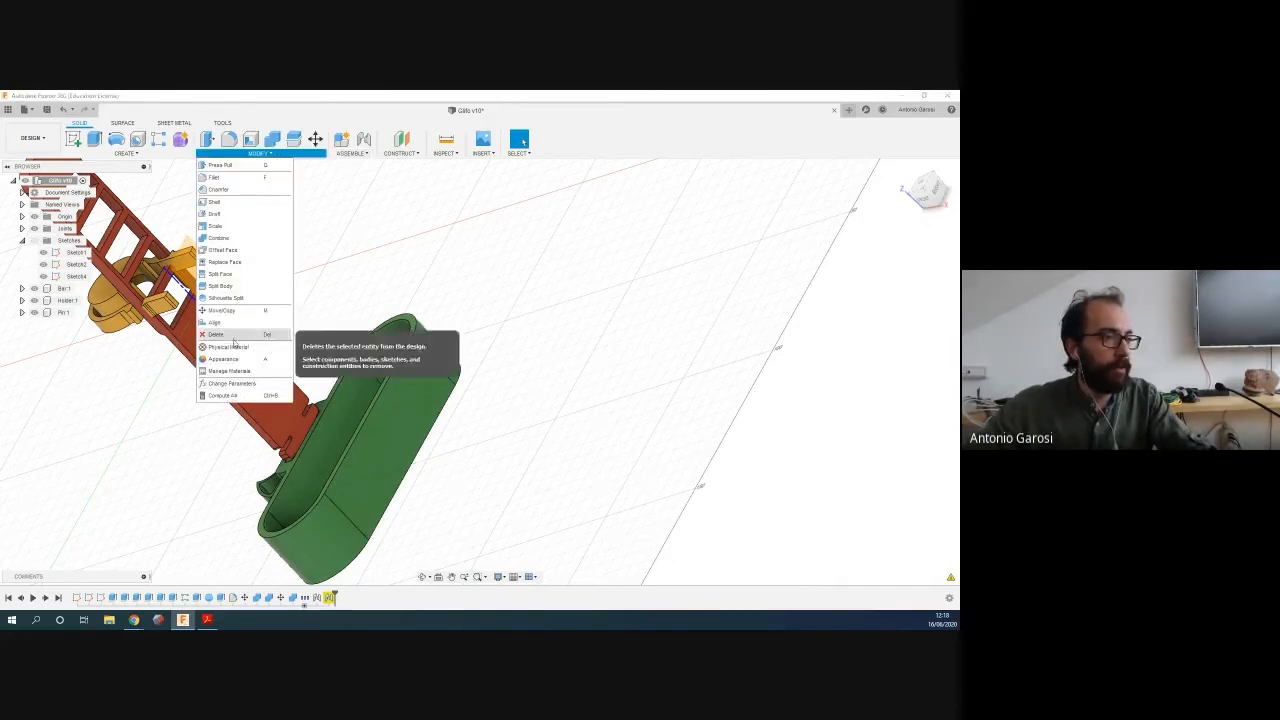
{"action": "left_click", "coordinate": [228, 384]}
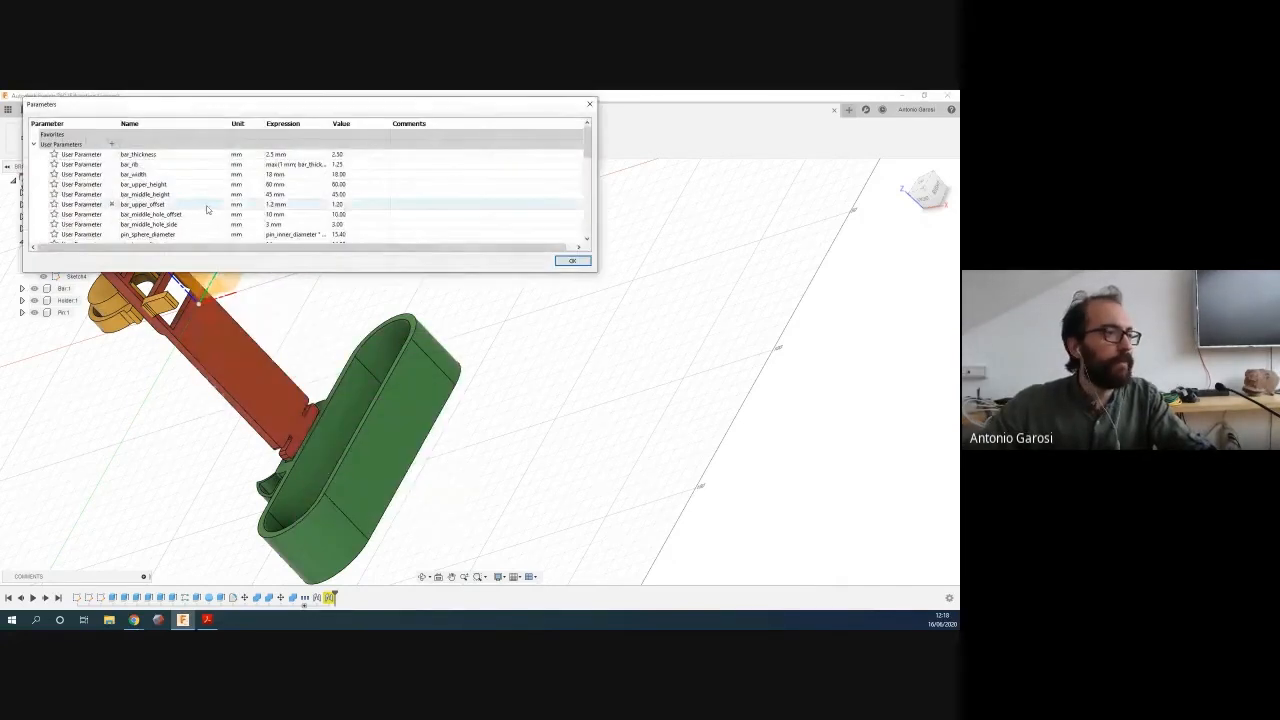
{"action": "scroll", "coordinate": [154, 186], "scroll_direction": "down", "scroll_amount": 5}
{"action": "scroll", "coordinate": [185, 178], "scroll_direction": "down", "scroll_amount": 1}
{"action": "double_click", "coordinate": [276, 174]}
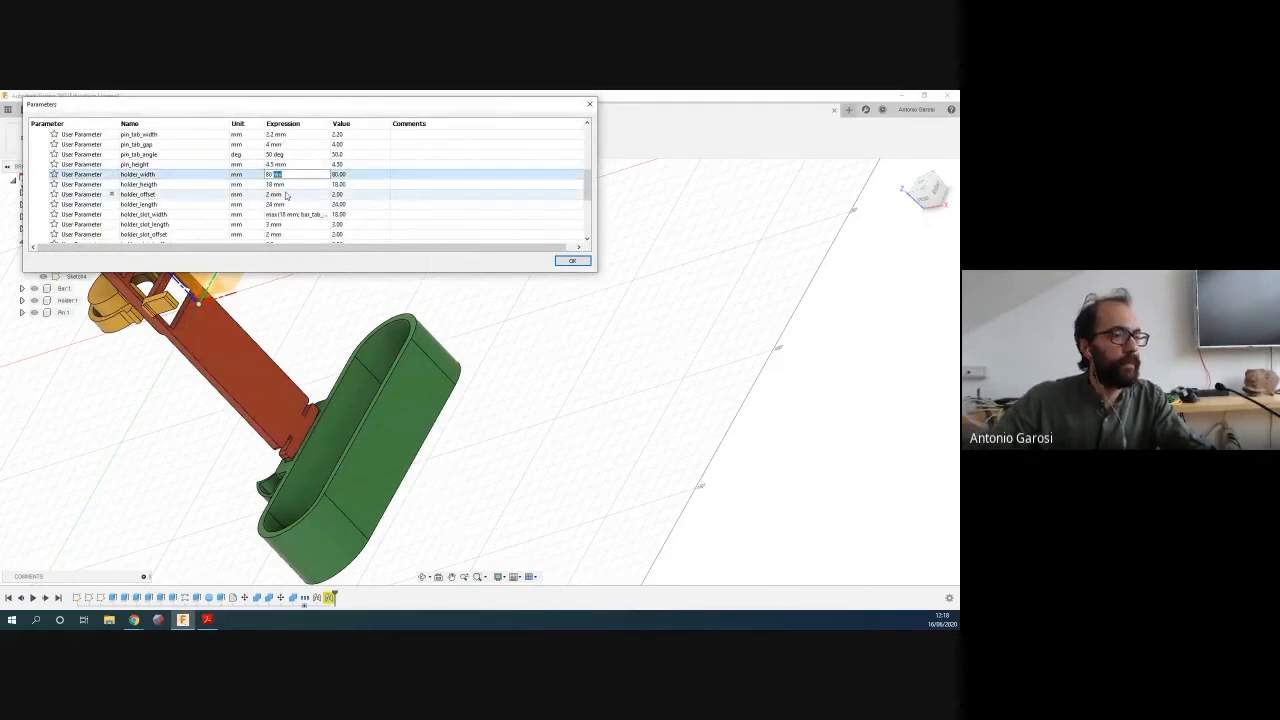
{"action": "key", "text": "Left"}
{"action": "key", "text": "Left"}
{"action": "type", "text": "6"}
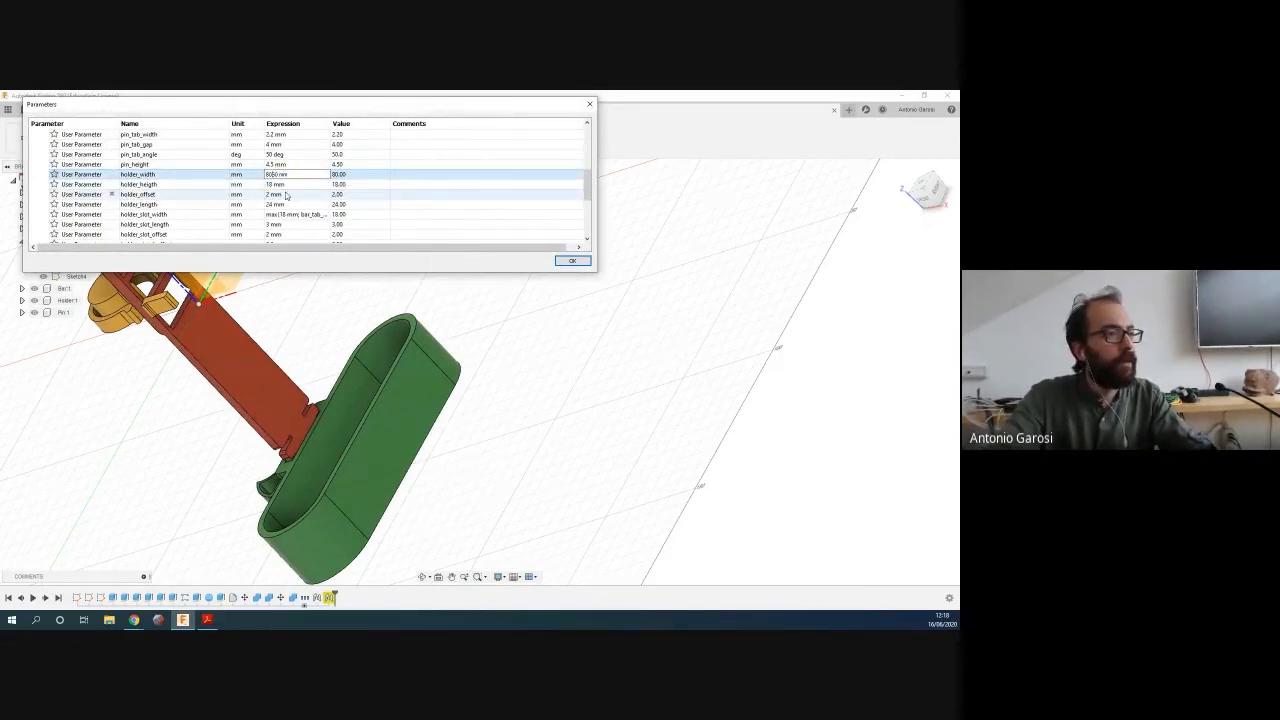
{"action": "key", "text": "BackSpace"}
{"action": "key", "text": "BackSpace"}
{"action": "key", "text": "Return"}
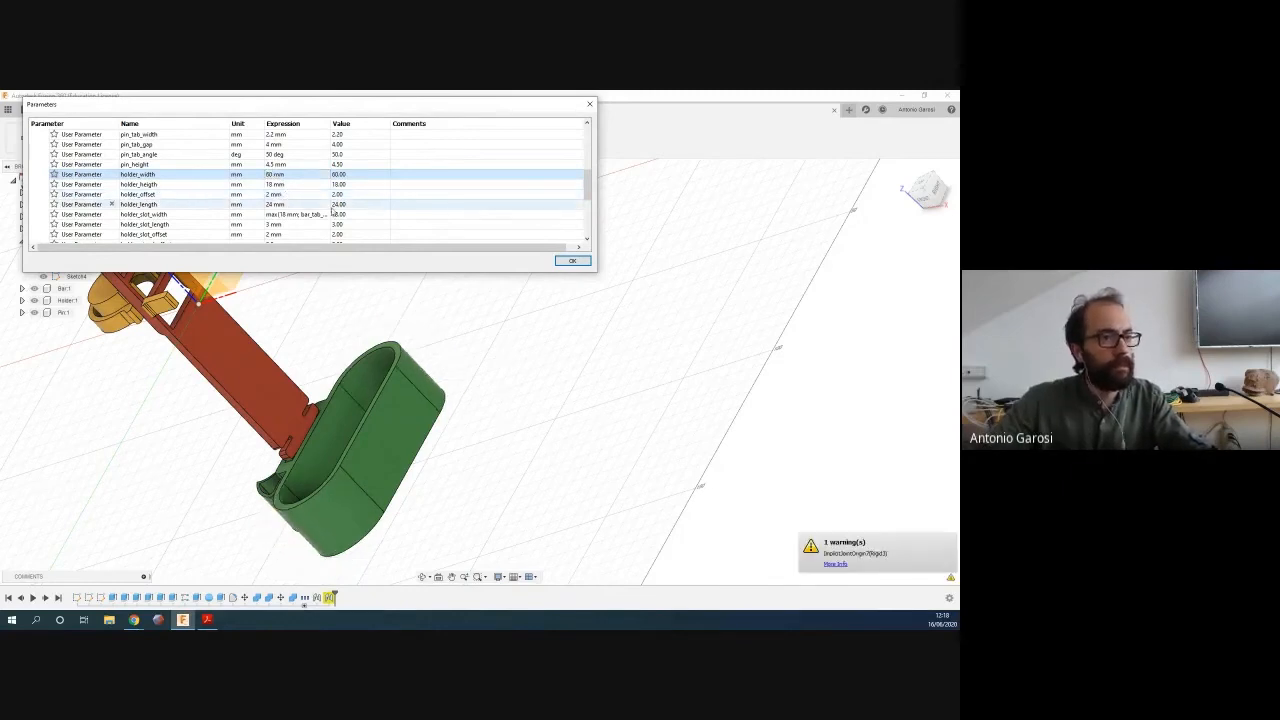
{"action": "left_click", "coordinate": [571, 260]}
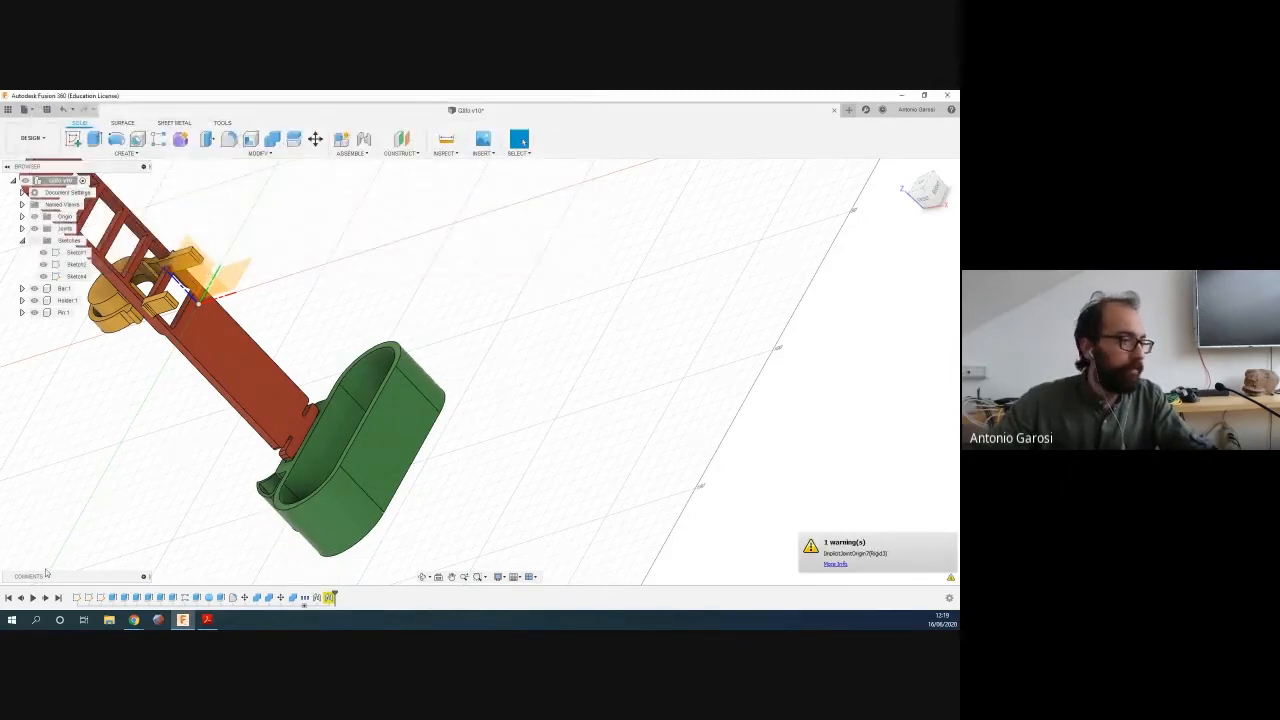
View the assembly from above and open Sketch1 for editing
{"action": "scroll", "coordinate": [190, 426], "scroll_direction": "up", "scroll_amount": 2}
{"action": "scroll", "coordinate": [254, 406], "scroll_direction": "down", "scroll_amount": 4}
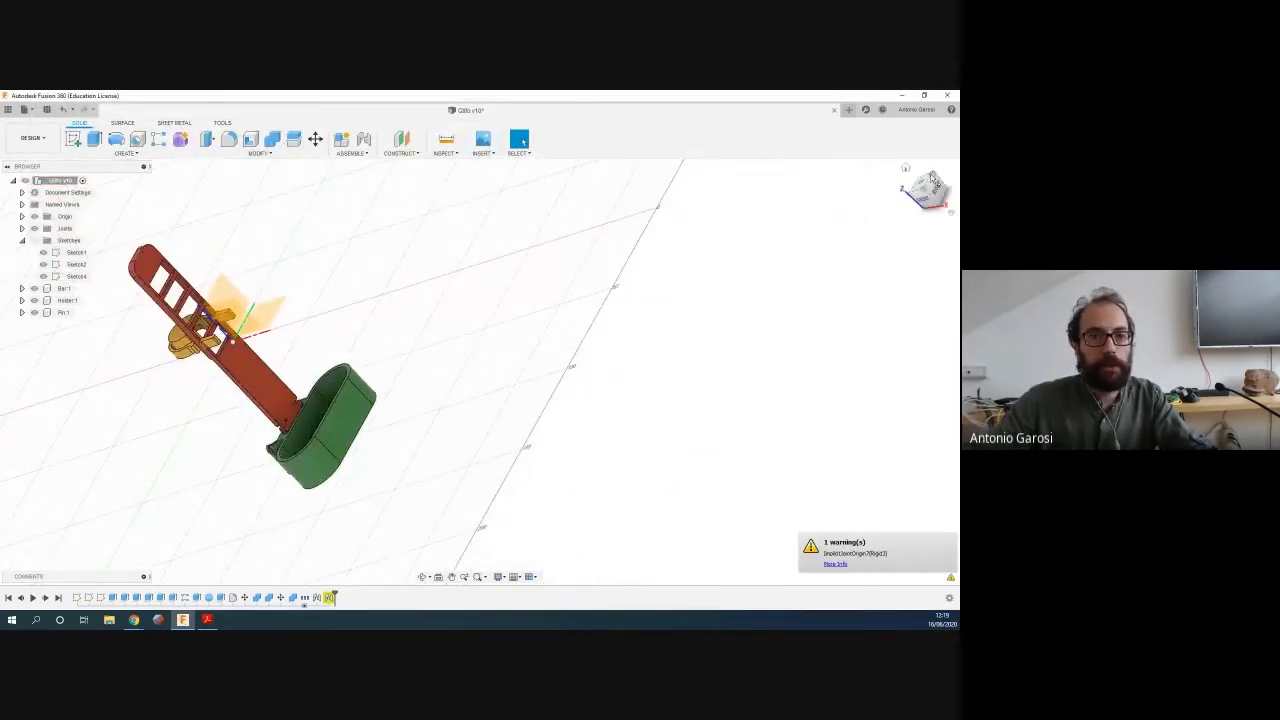
{"action": "left_click", "coordinate": [922, 185]}
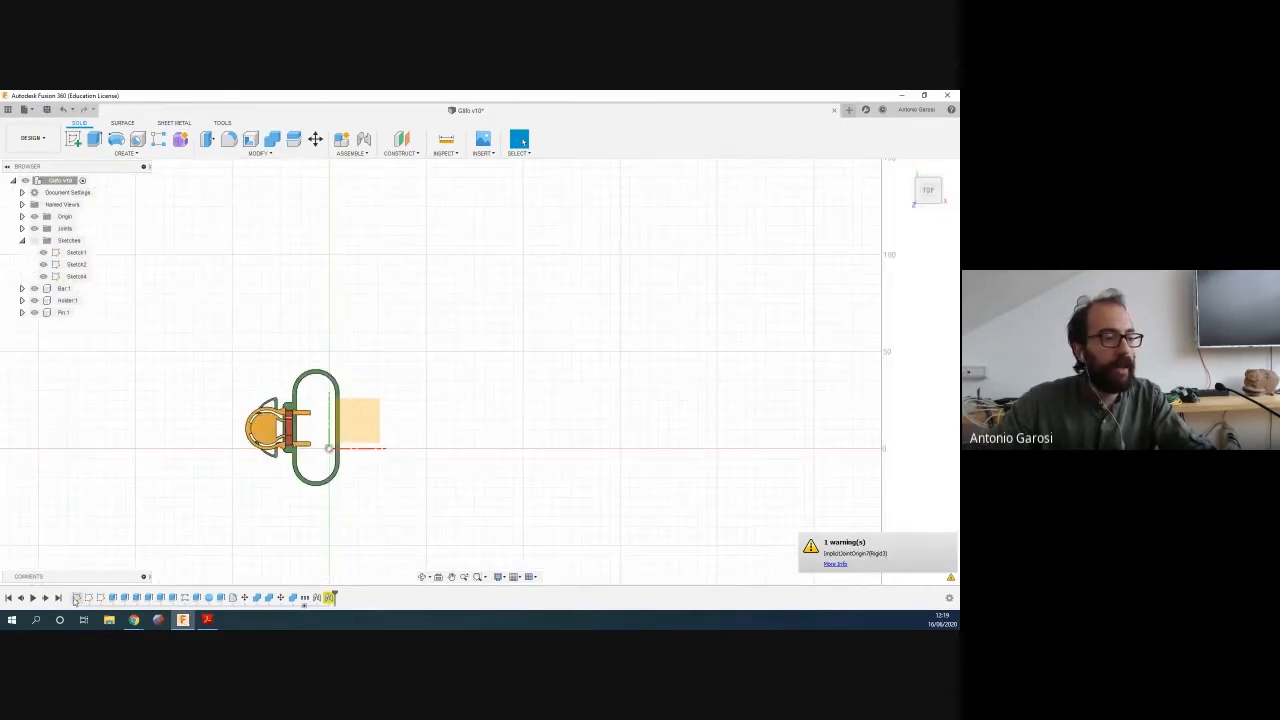
{"action": "left_click", "coordinate": [70, 254]}
{"action": "right_click", "coordinate": [74, 255]}
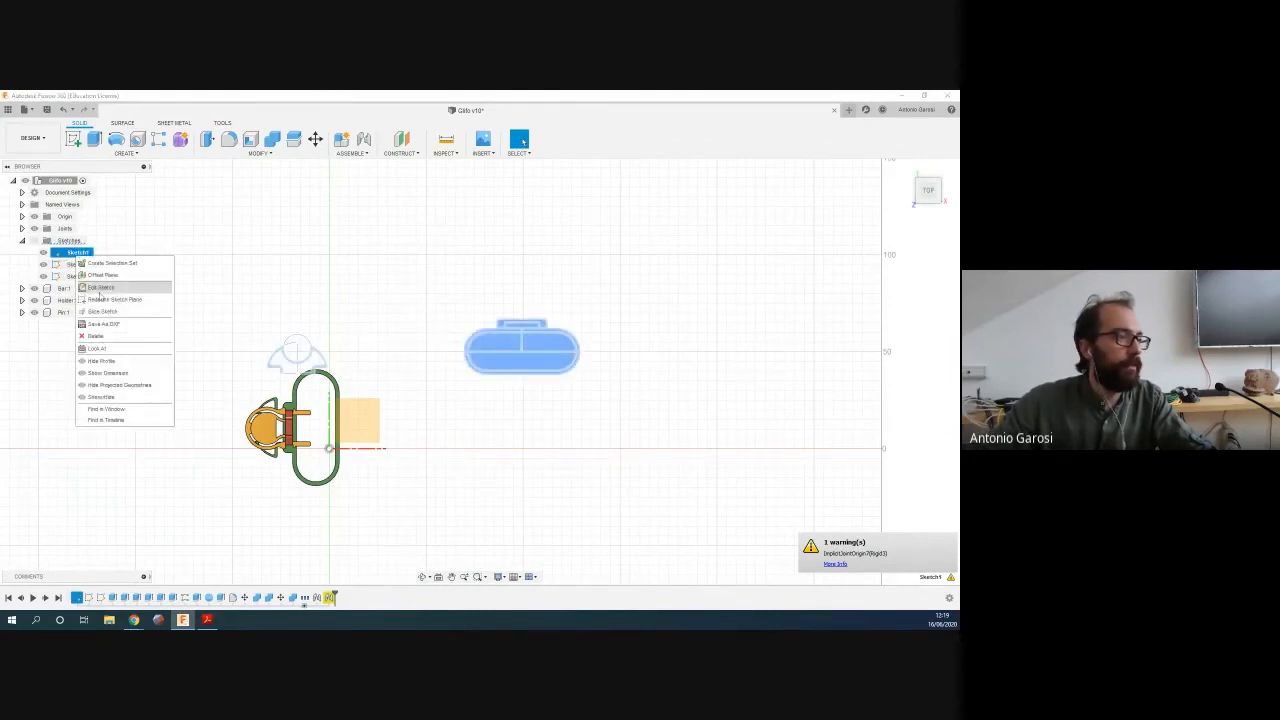
{"action": "left_click", "coordinate": [101, 287]}
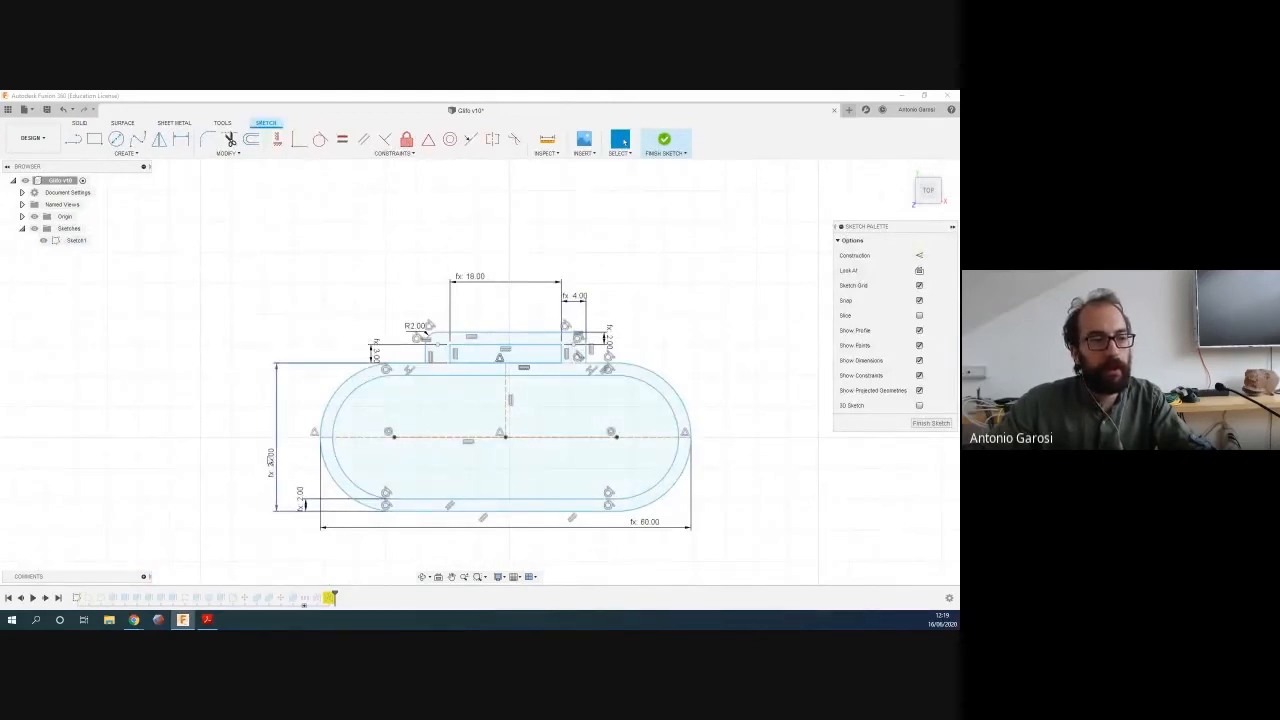
Check the expression behind the width dimension of the slot above the holder outline and close it without editing
{"action": "middle_click_drag", "start_coordinate": [180, 403], "coordinate": [281, 379]}
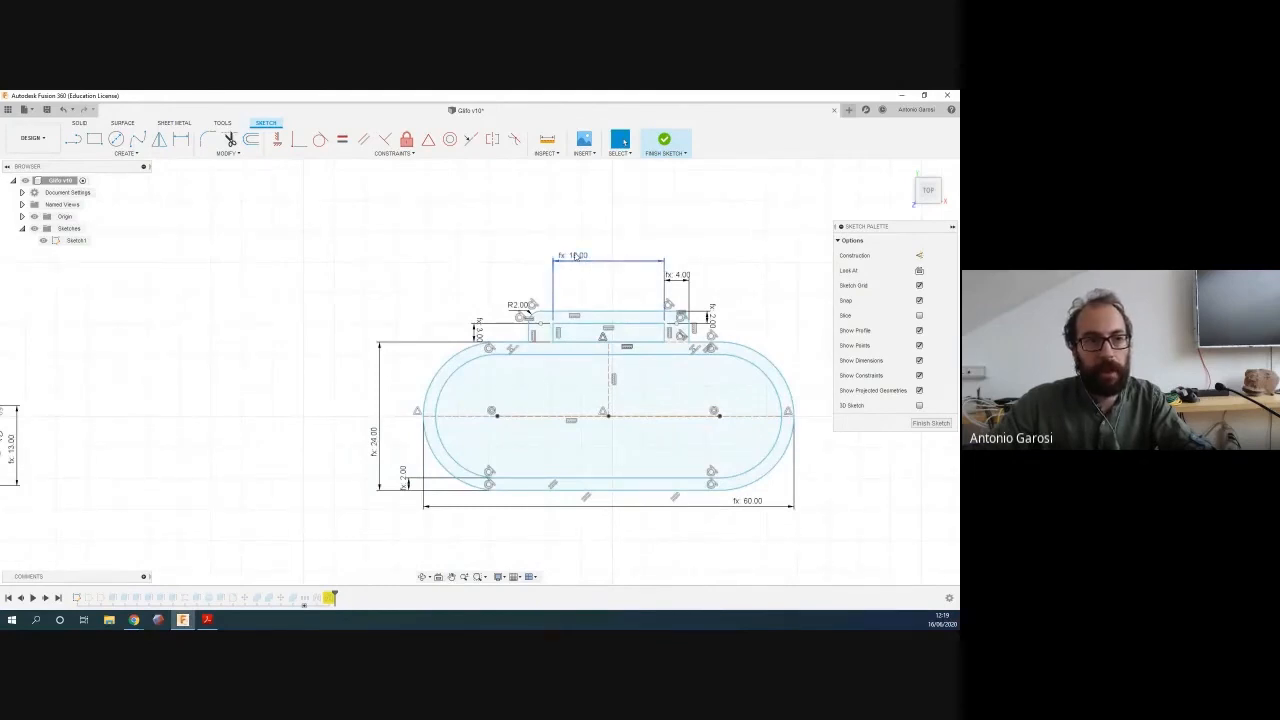
{"action": "double_click", "coordinate": [575, 256]}
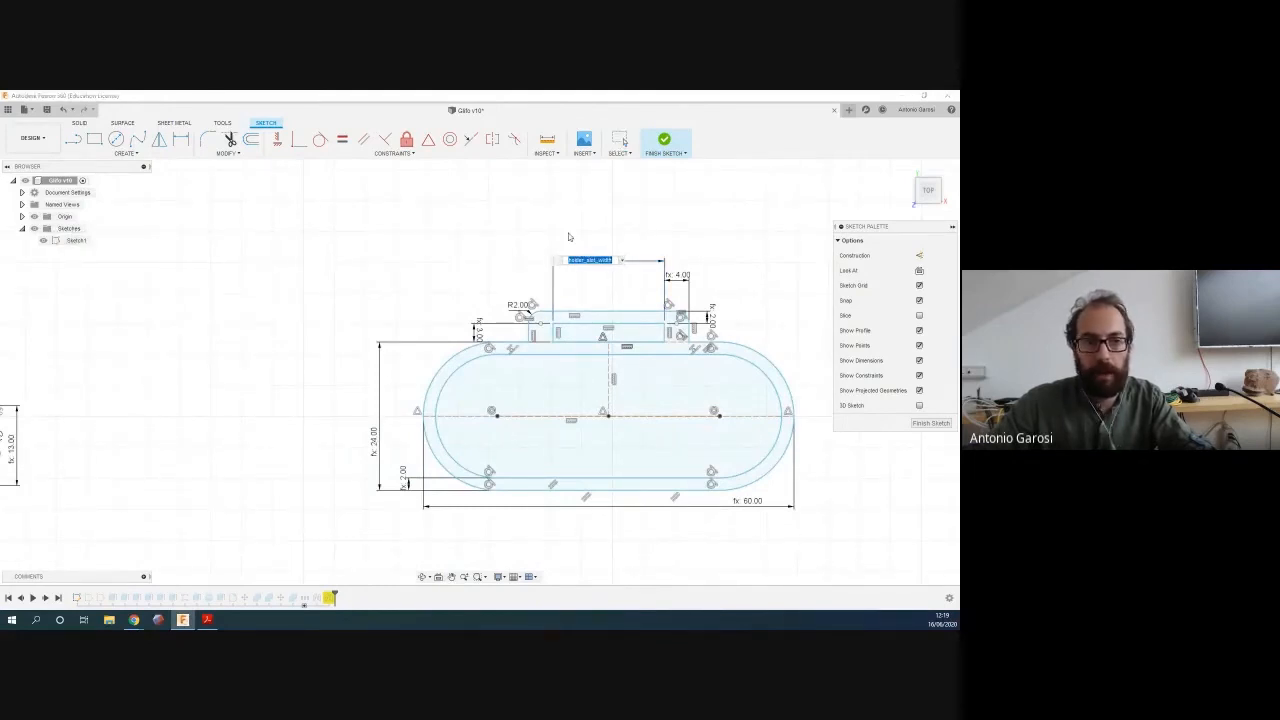
{"action": "key", "text": "Return"}
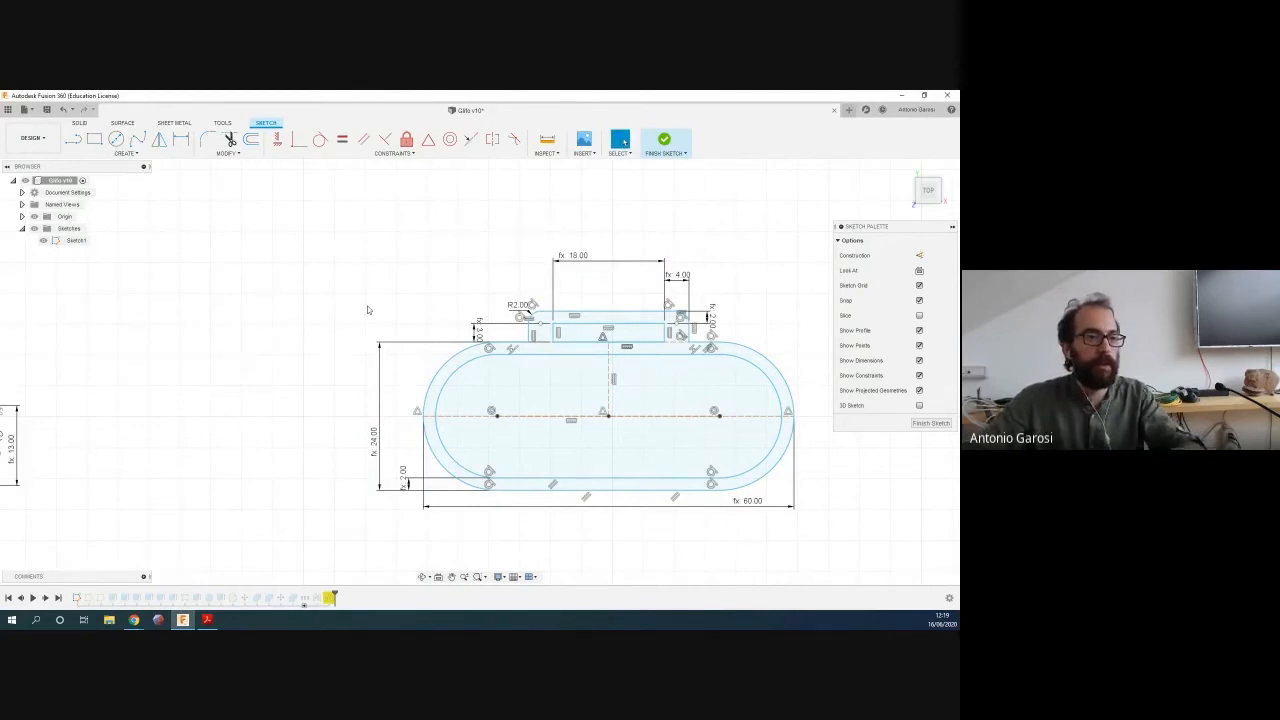
Examine the expression-driven dimensions of the holder outline and the curved clip profile in Sketch1, and finish the sketch
{"action": "scroll", "coordinate": [337, 325], "scroll_direction": "up", "scroll_amount": 3}
{"action": "scroll", "coordinate": [337, 325], "scroll_direction": "down", "scroll_amount": 4}
{"action": "scroll", "coordinate": [465, 343], "scroll_direction": "up", "scroll_amount": 5}
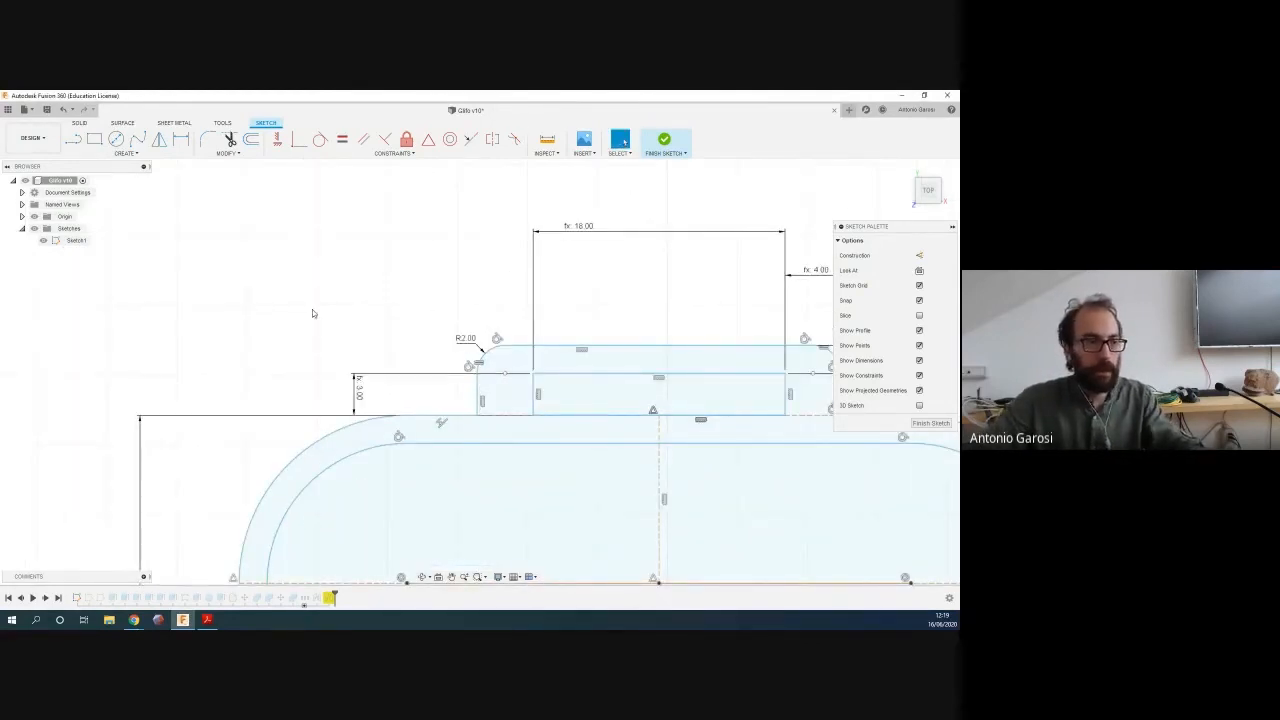
{"action": "scroll", "coordinate": [304, 312], "scroll_direction": "up", "scroll_amount": 3}
{"action": "scroll", "coordinate": [304, 312], "scroll_direction": "down", "scroll_amount": 5}
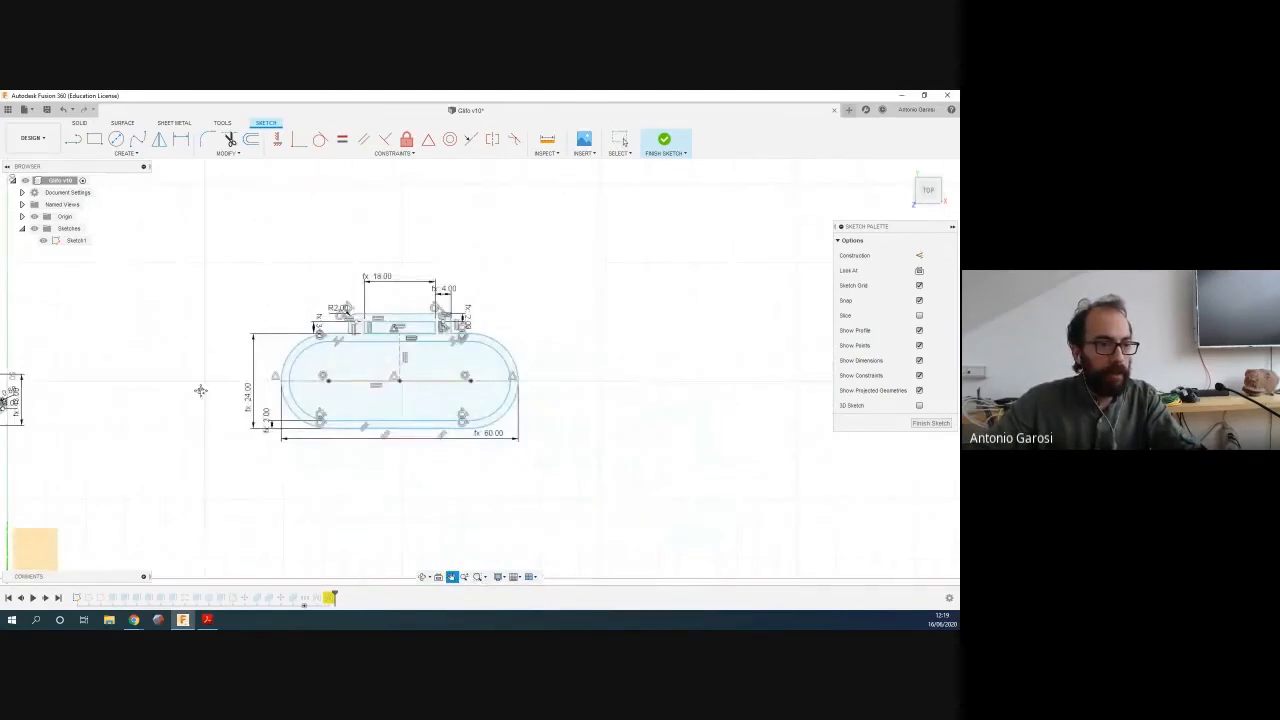
{"action": "scroll", "coordinate": [240, 353], "scroll_direction": "up", "scroll_amount": 2}
{"action": "scroll", "coordinate": [240, 353], "scroll_direction": "up", "scroll_amount": 3}
{"action": "scroll", "coordinate": [332, 353], "scroll_direction": "up", "scroll_amount": 3}
{"action": "middle_click_drag", "start_coordinate": [441, 402], "coordinate": [404, 323]}
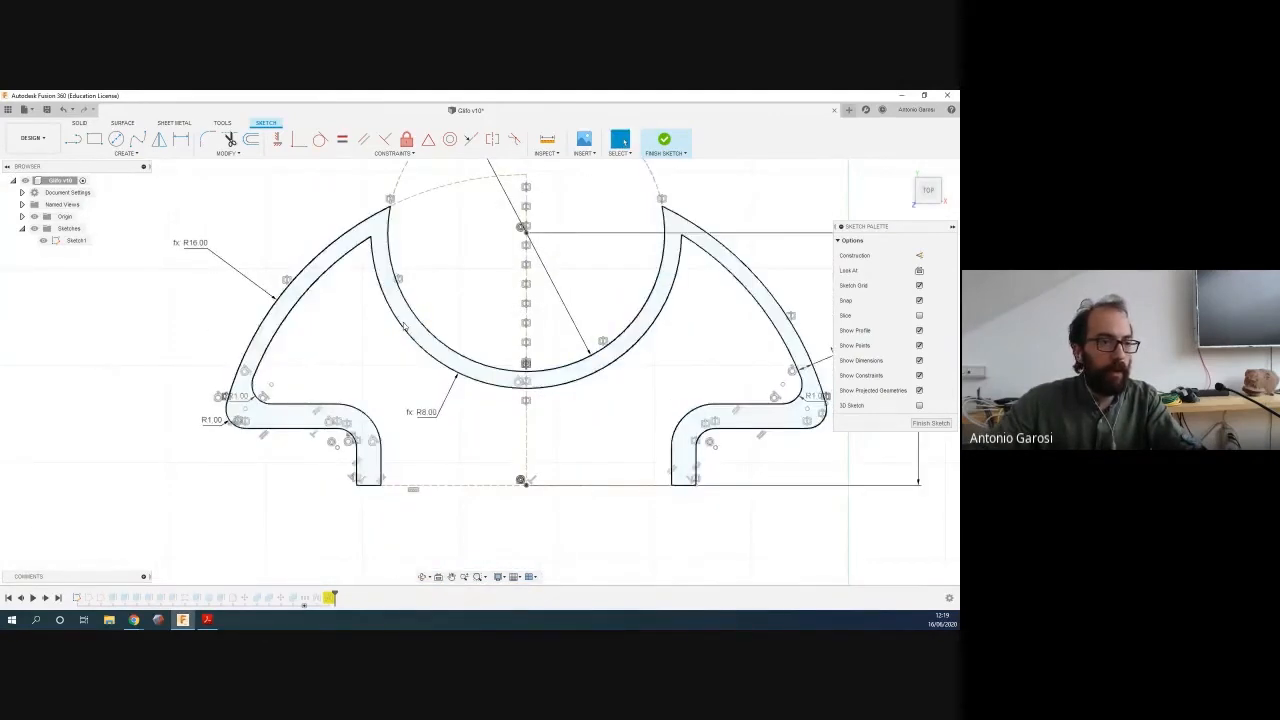
{"action": "scroll", "coordinate": [452, 359], "scroll_direction": "down", "scroll_amount": 2}
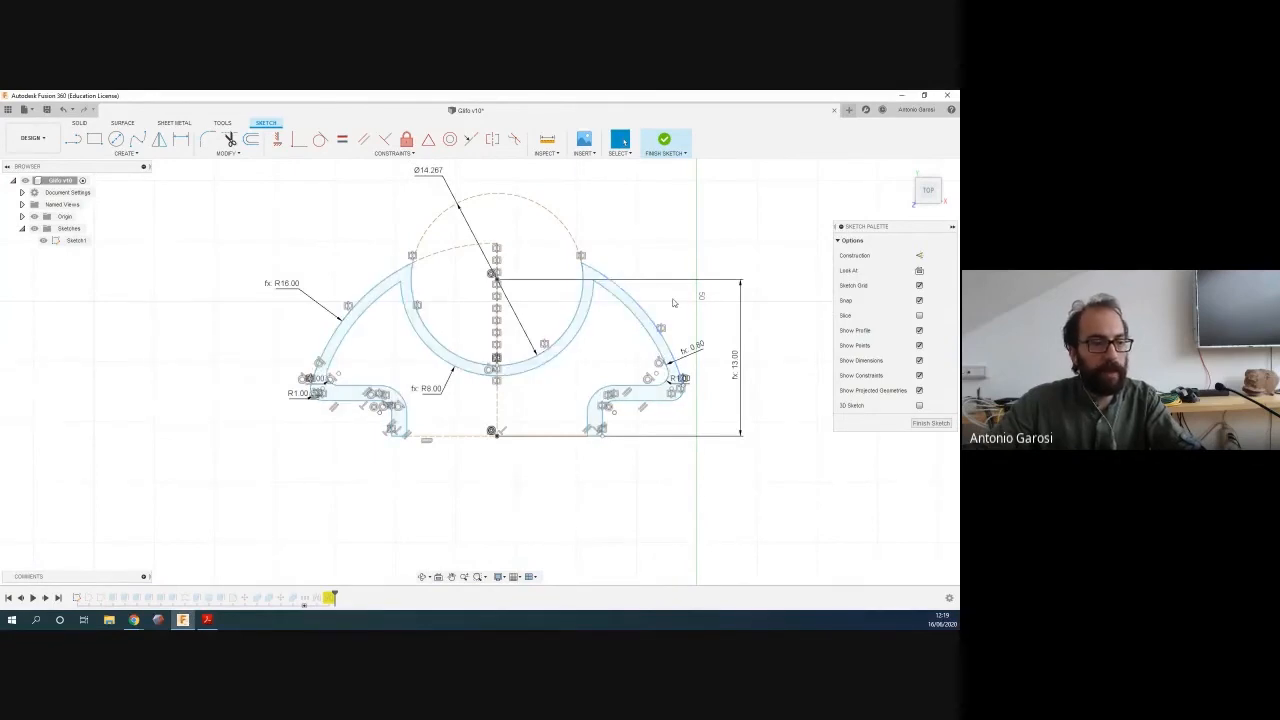
{"action": "scroll", "coordinate": [640, 317], "scroll_direction": "up", "scroll_amount": 2}
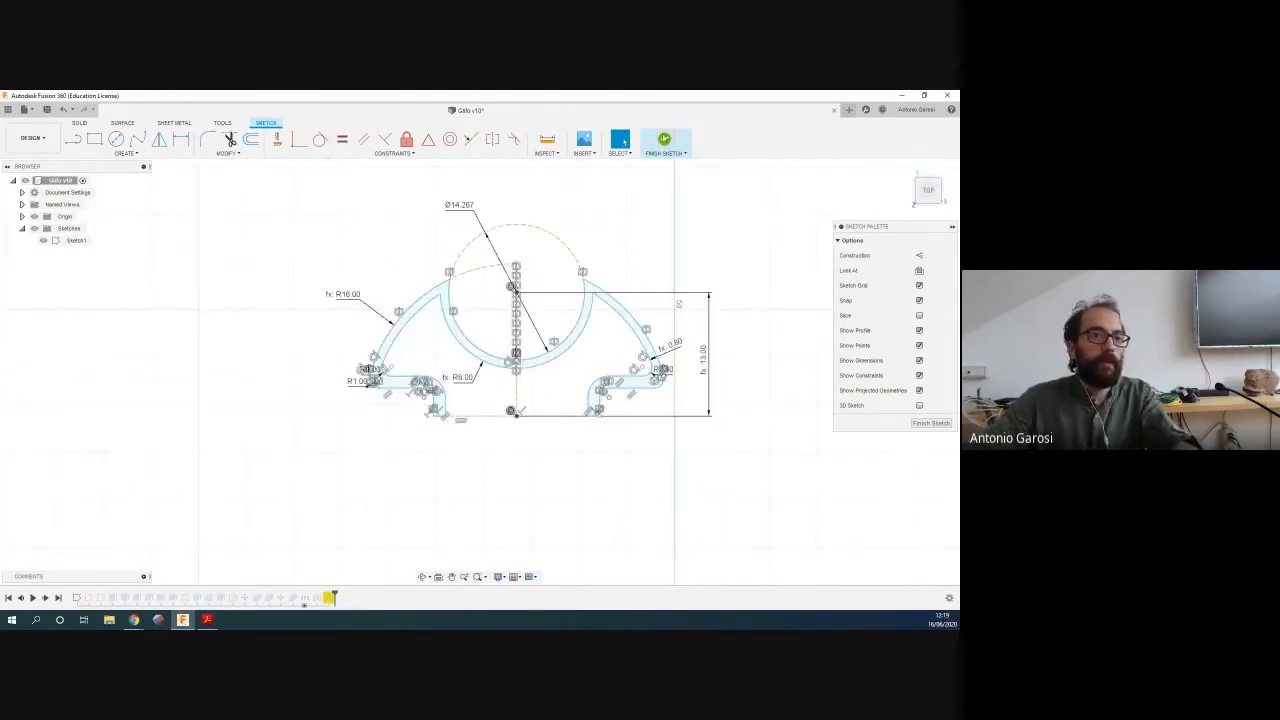
{"action": "left_click", "coordinate": [648, 150]}
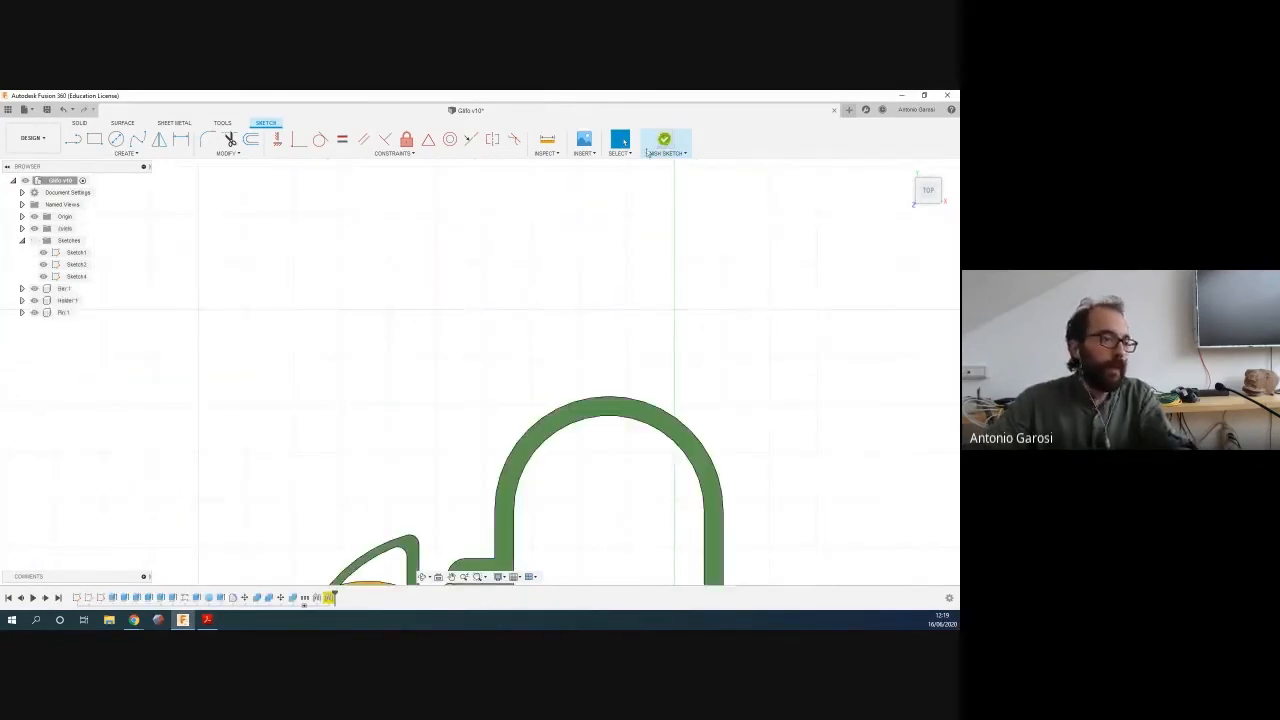
Open Sketch2 for editing, examine the dimensions of the bar profile and its slots, and finish the sketch
{"action": "right_click", "coordinate": [89, 597]}
{"action": "left_click", "coordinate": [112, 497]}
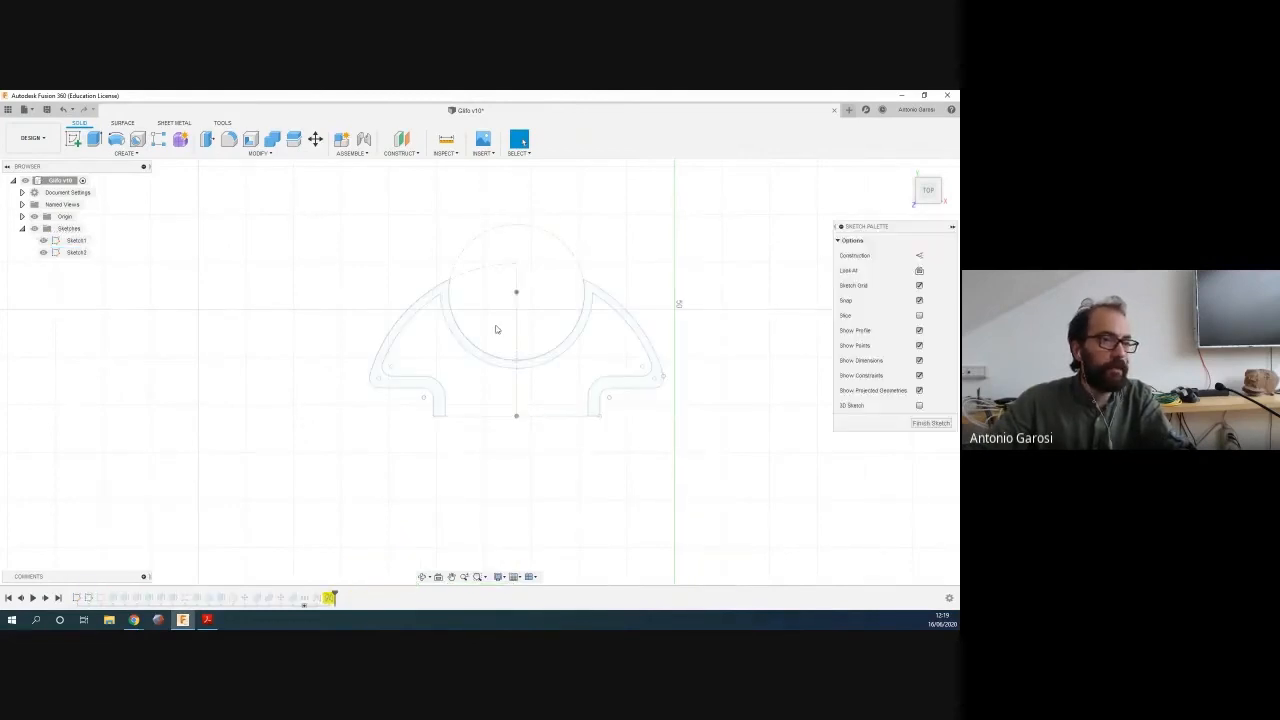
{"action": "scroll", "coordinate": [554, 365], "scroll_direction": "down", "scroll_amount": 8}
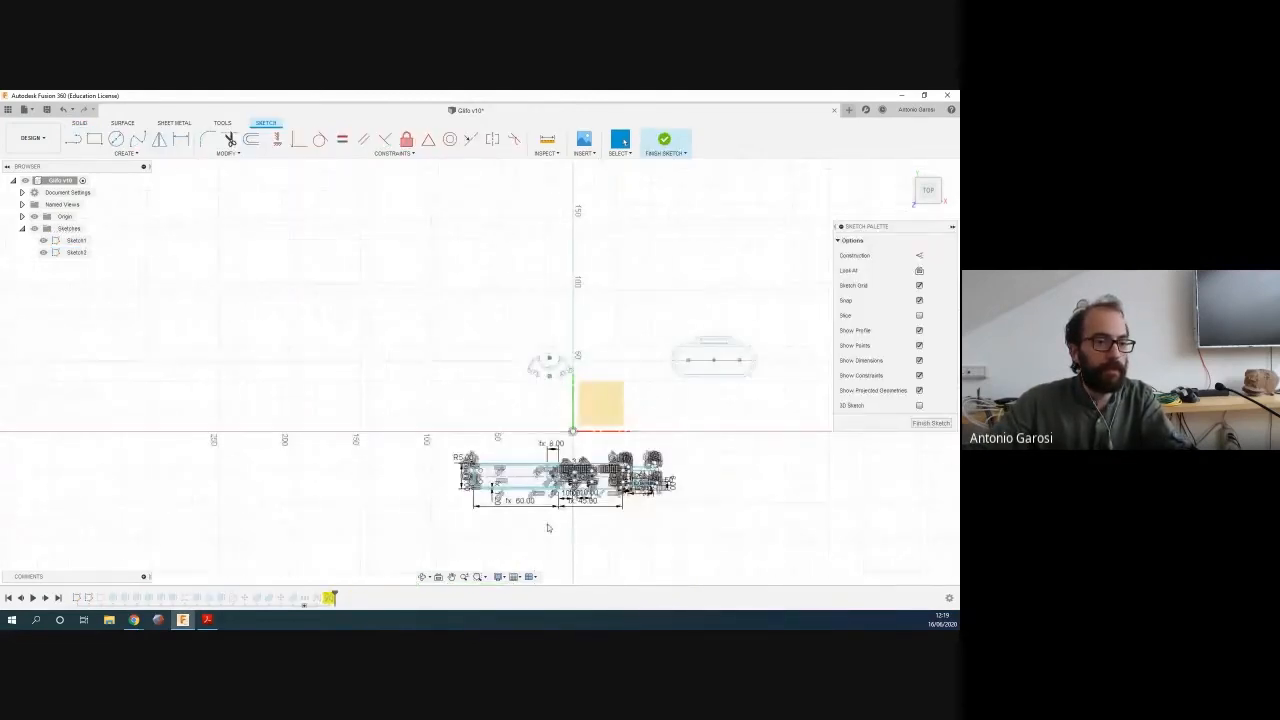
{"action": "scroll", "coordinate": [549, 478], "scroll_direction": "up", "scroll_amount": 6}
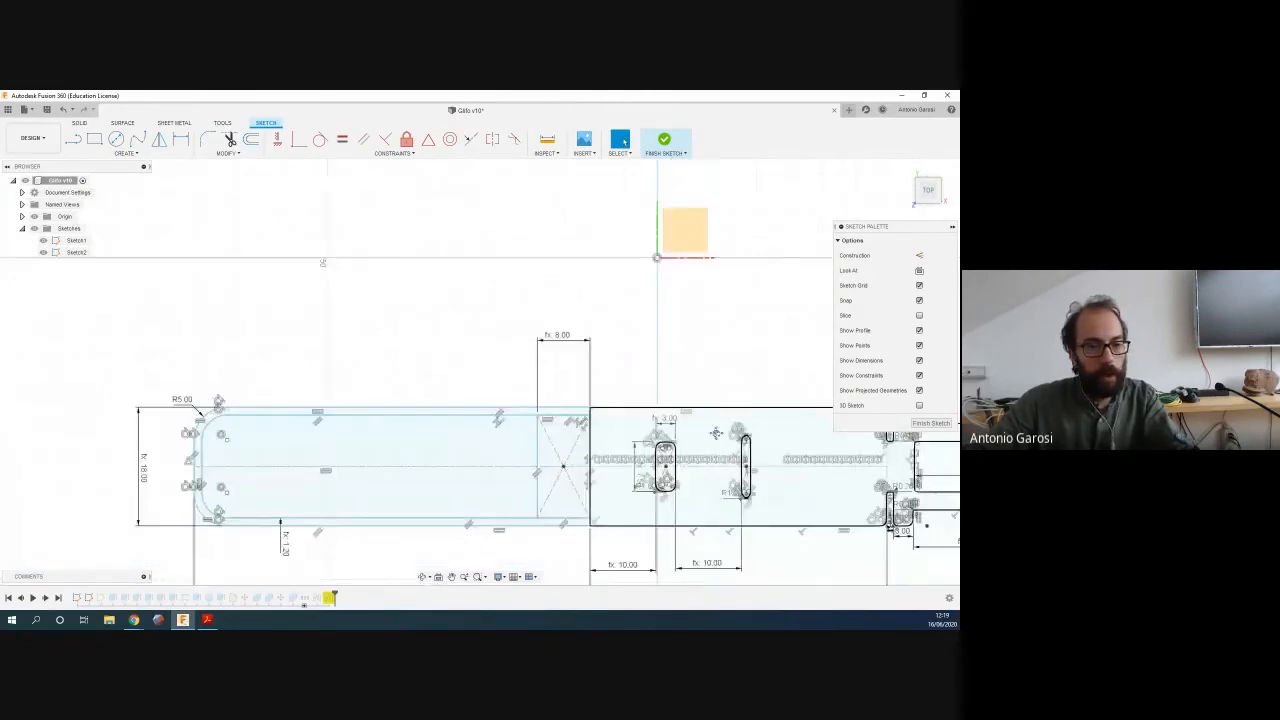
{"action": "scroll", "coordinate": [508, 390], "scroll_direction": "up", "scroll_amount": 2}
{"action": "scroll", "coordinate": [508, 390], "scroll_direction": "down", "scroll_amount": 3}
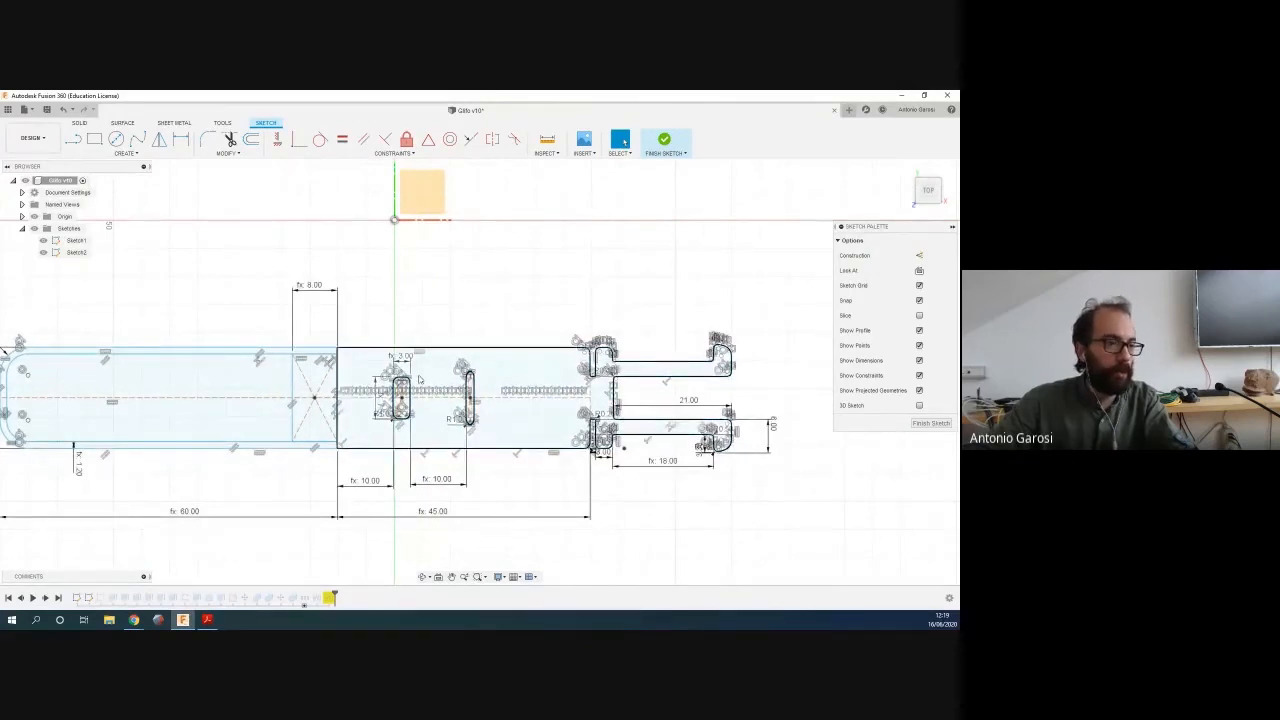
{"action": "scroll", "coordinate": [418, 378], "scroll_direction": "up", "scroll_amount": 2}
{"action": "scroll", "coordinate": [418, 378], "scroll_direction": "down", "scroll_amount": 5}
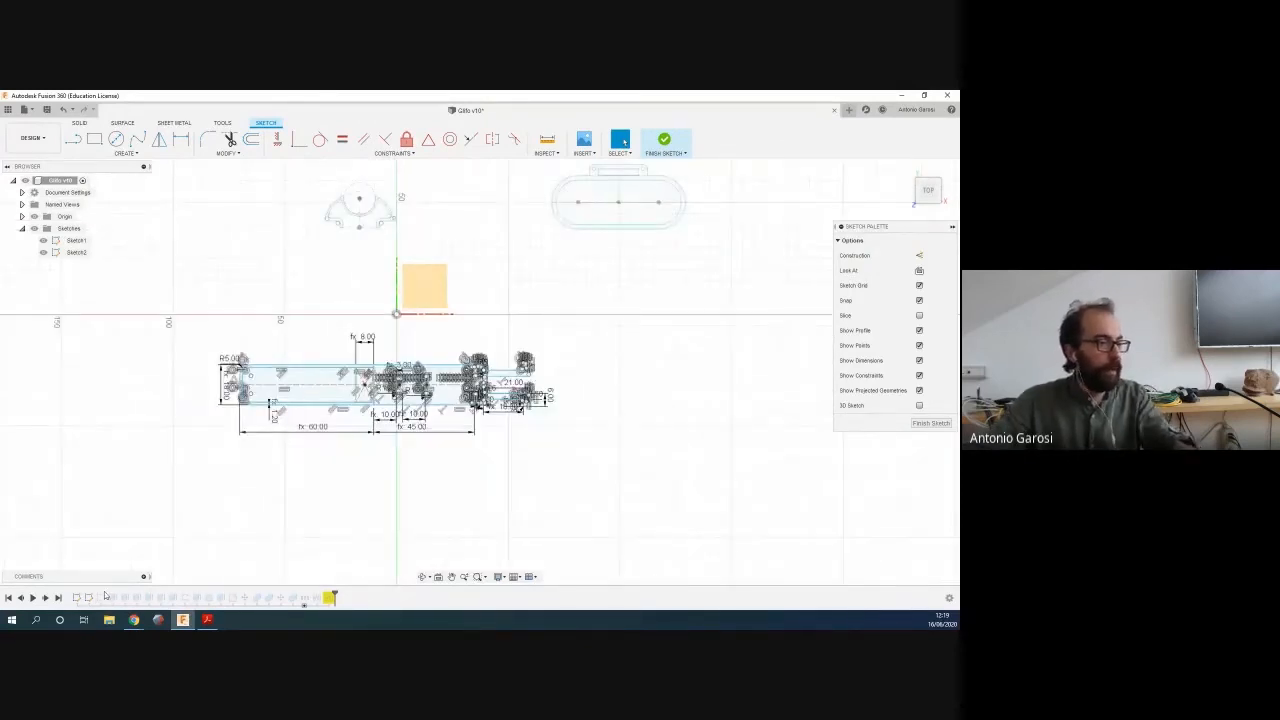
{"action": "left_click", "coordinate": [663, 142]}
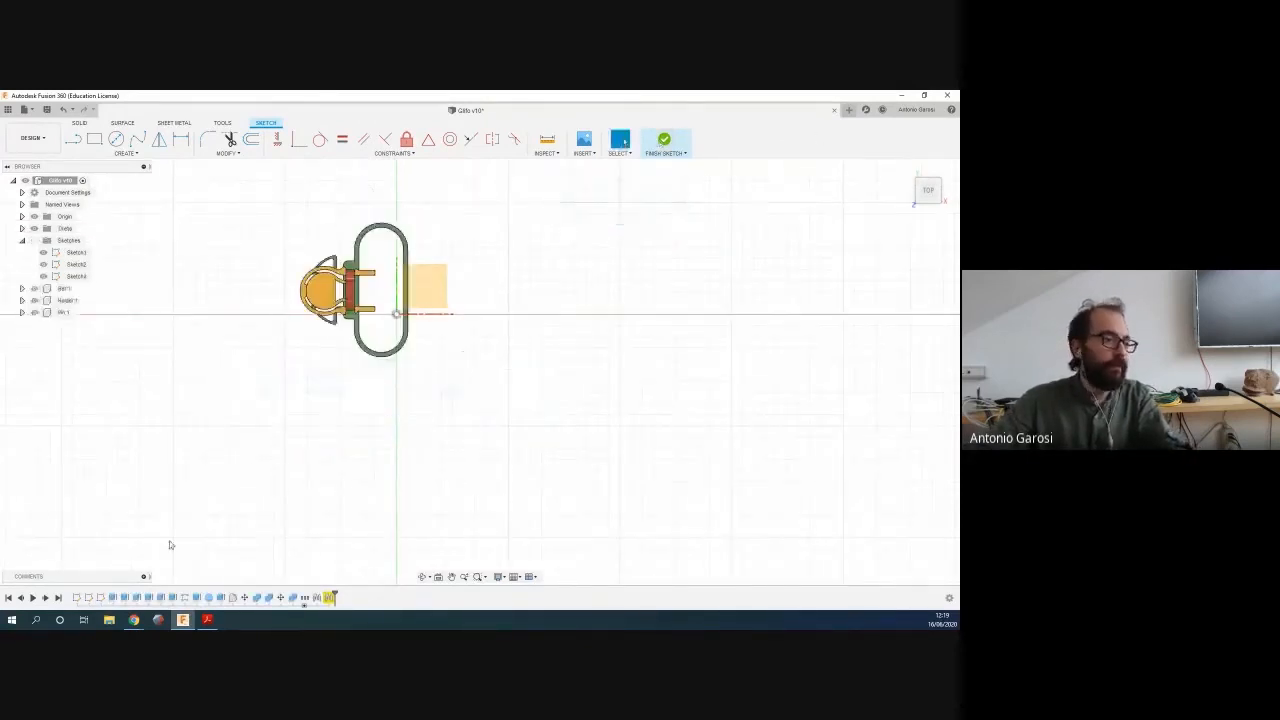
Pick out Sketch4 in the timeline and reopen the bar's Sketch2 for editing
{"action": "left_click", "coordinate": [101, 599]}
{"action": "right_click", "coordinate": [103, 604]}
{"action": "left_click", "coordinate": [124, 399]}
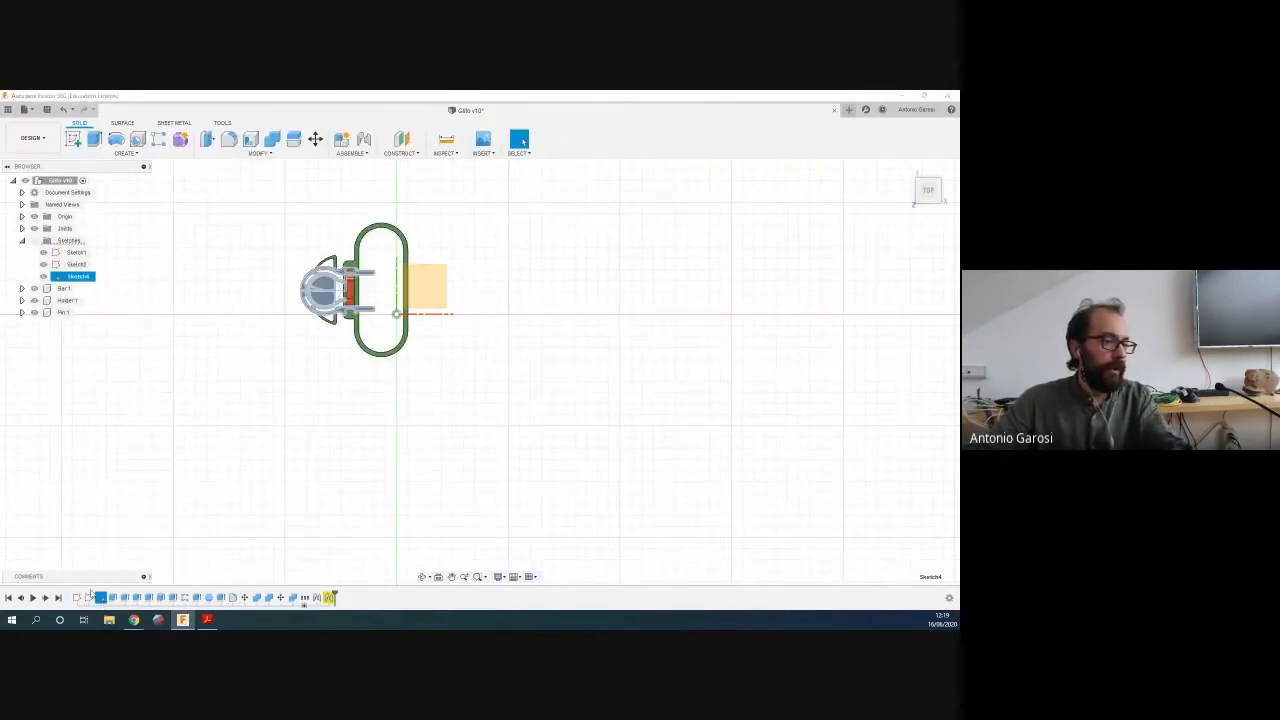
{"action": "left_click", "coordinate": [89, 597]}
{"action": "right_click", "coordinate": [89, 598]}
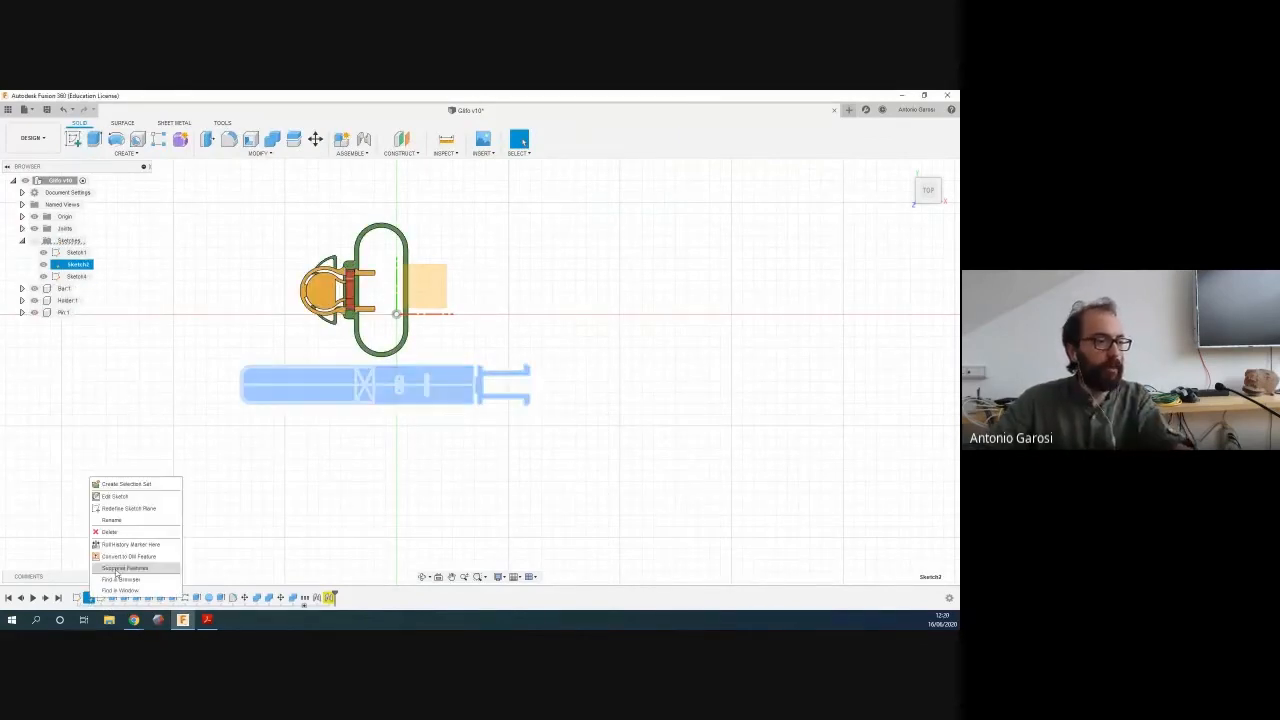
{"action": "left_click", "coordinate": [115, 496]}
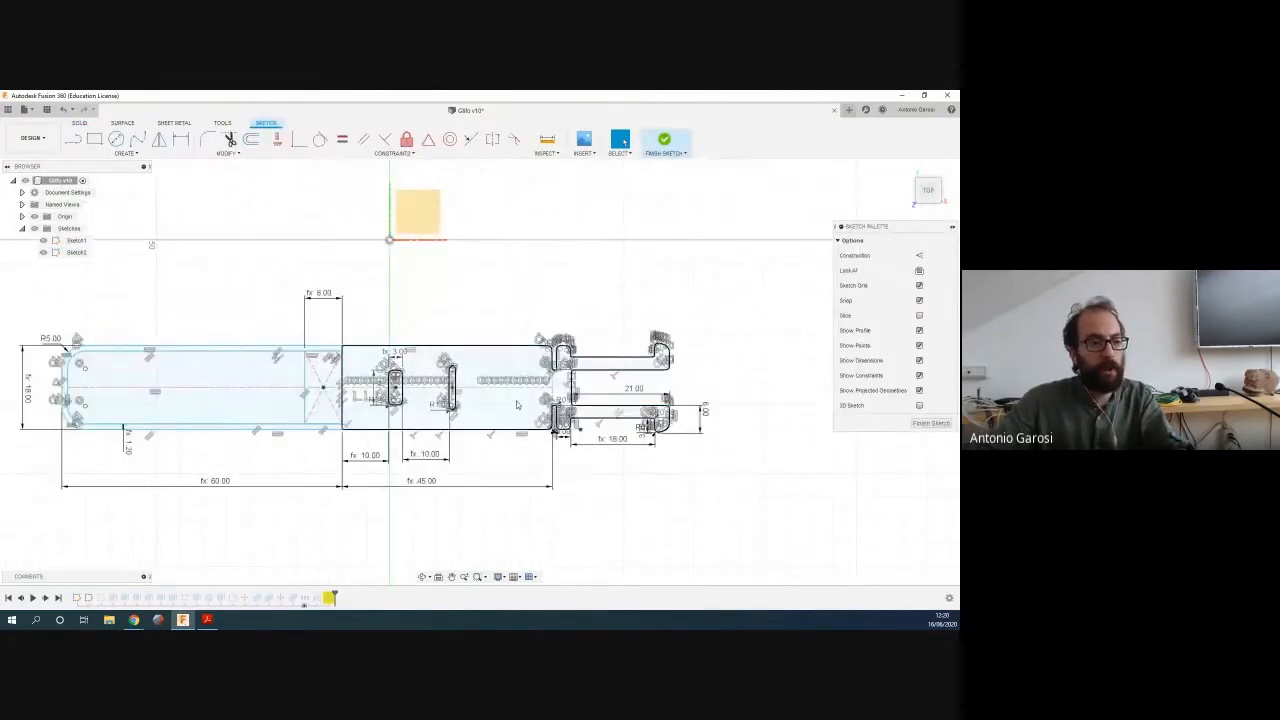
Hide the sketch constraints to read the bar's dimensions clearly, and show the constraints again
{"action": "left_click", "coordinate": [498, 577]}
{"action": "mouse_move", "coordinate": [584, 539]}
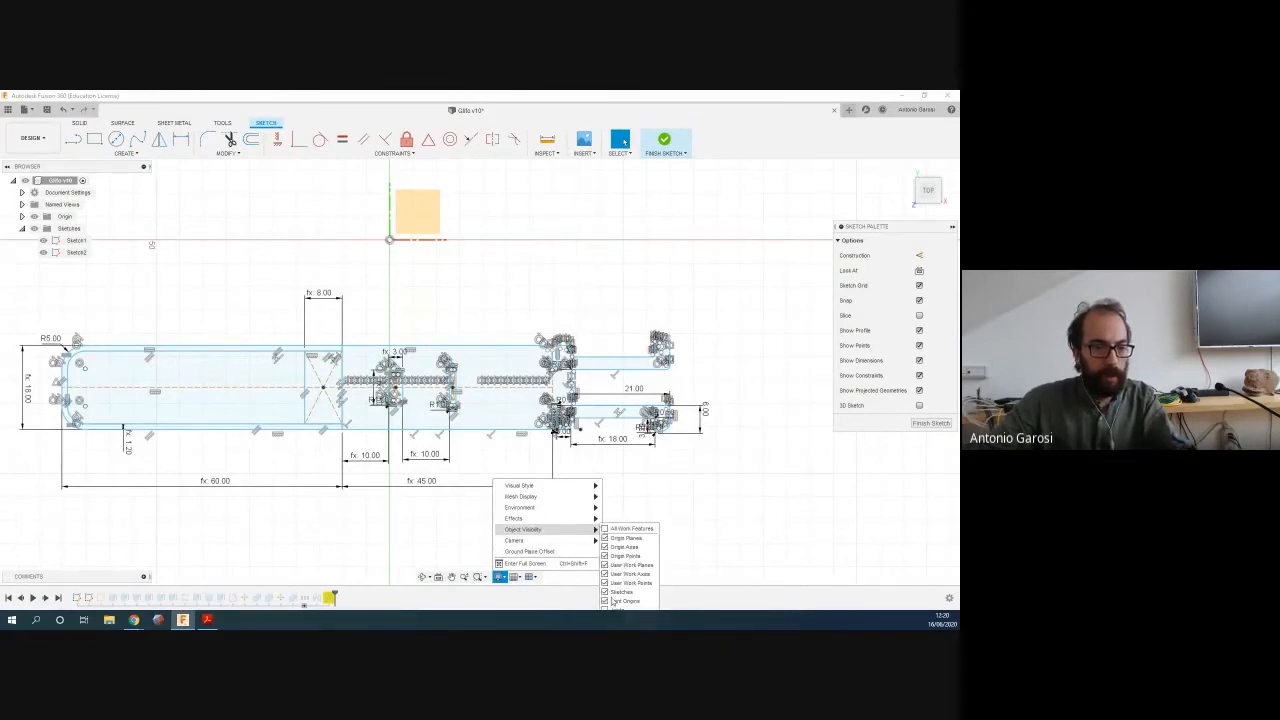
{"action": "left_click", "coordinate": [830, 398]}
{"action": "left_click", "coordinate": [919, 375]}
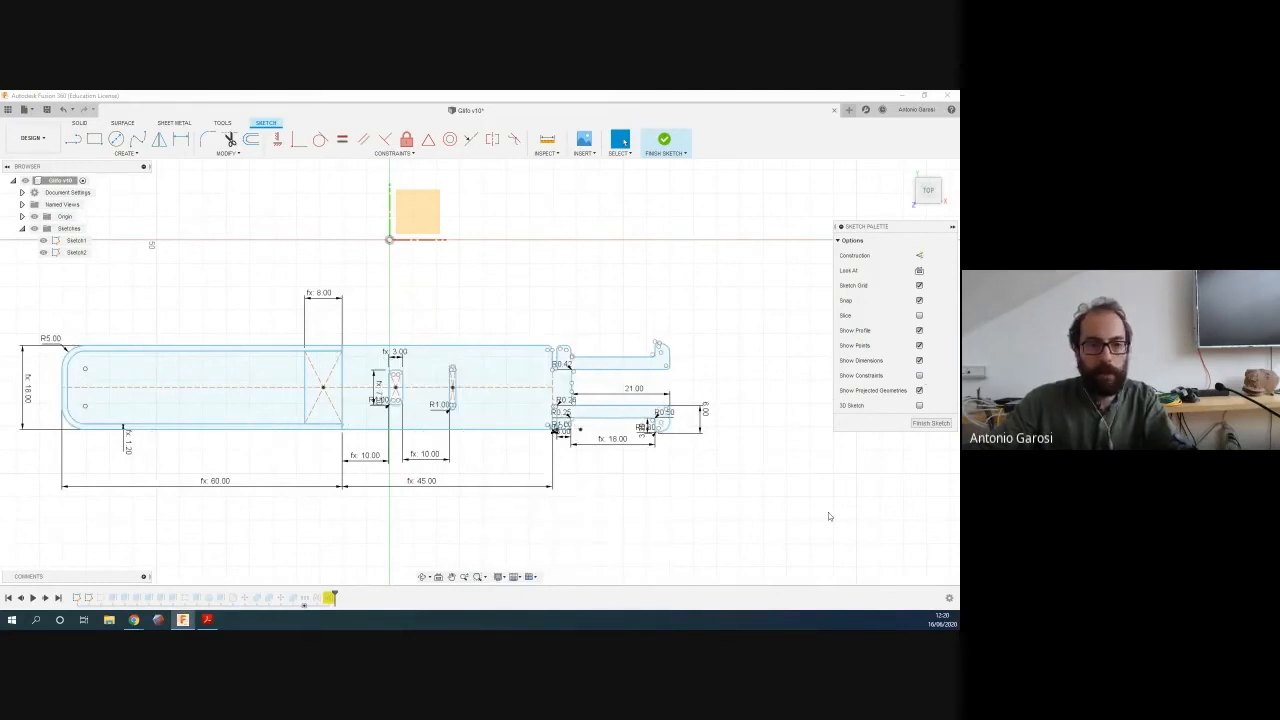
{"action": "scroll", "coordinate": [388, 376], "scroll_direction": "up", "scroll_amount": 3}
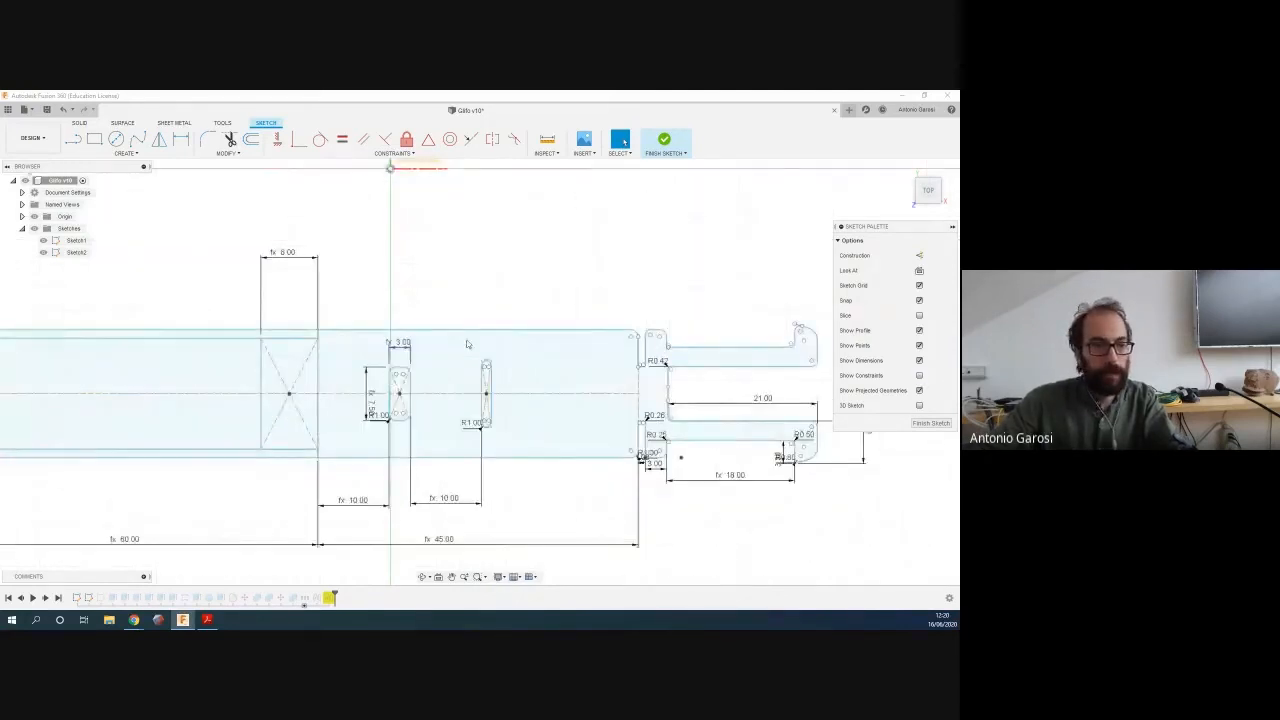
{"action": "scroll", "coordinate": [632, 350], "scroll_direction": "down", "scroll_amount": 3}
{"action": "left_click", "coordinate": [919, 376]}
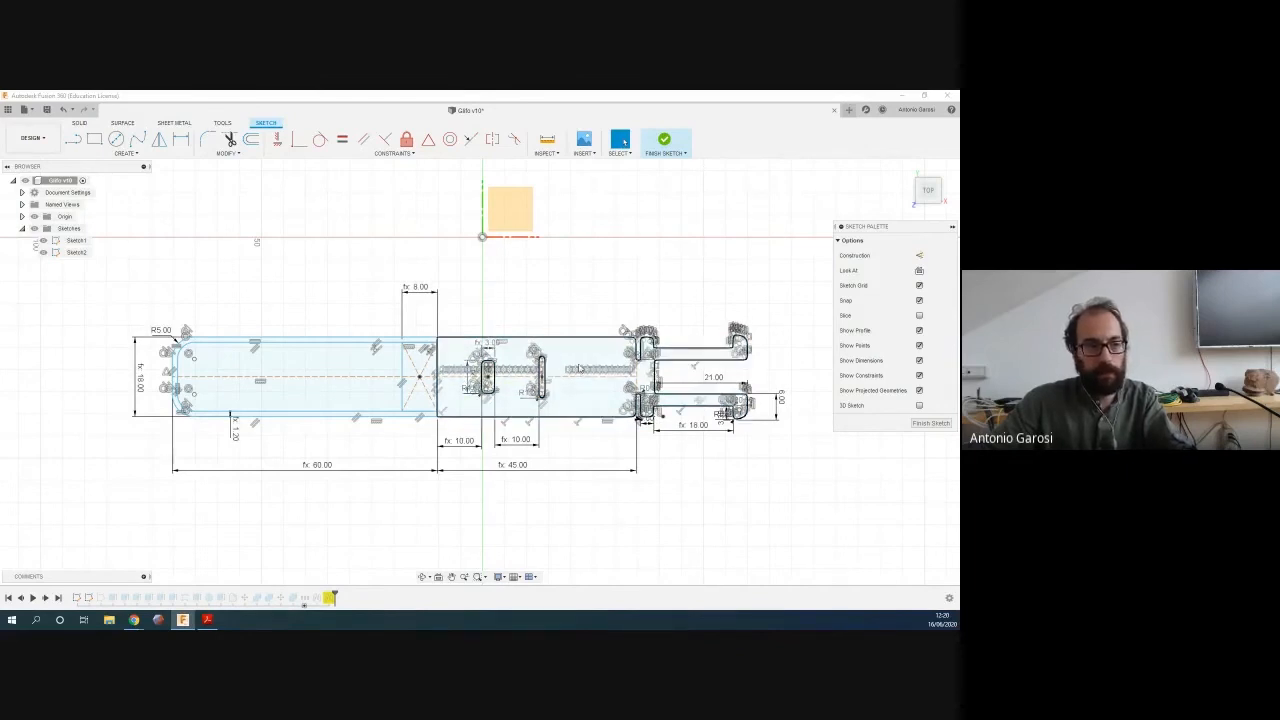
Finish the bar sketch and orbit the assembly to inspect it in 3D
{"action": "left_click", "coordinate": [920, 424]}
{"action": "scroll", "coordinate": [546, 335], "scroll_direction": "up", "scroll_amount": 2}
{"action": "scroll", "coordinate": [546, 335], "scroll_direction": "down", "scroll_amount": 3}
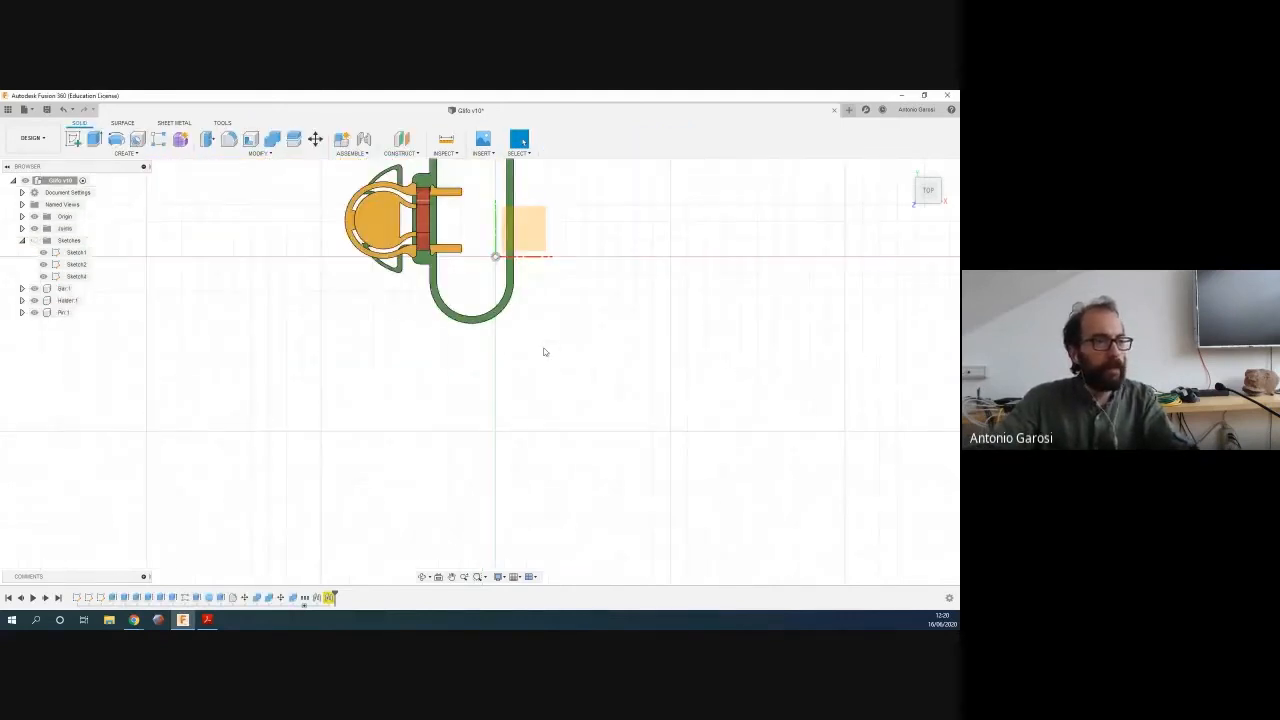
{"action": "middle_click_drag", "start_coordinate": [543, 414], "coordinate": [527, 488], "text": "shift"}
{"action": "scroll", "coordinate": [568, 378], "scroll_direction": "up", "scroll_amount": 3}
{"action": "scroll", "coordinate": [568, 378], "scroll_direction": "down", "scroll_amount": 4}
Switch to the parametric design lecture PDF in Acrobat Reader and go to the "Reference Parametrization" slide
{"action": "left_click", "coordinate": [207, 620]}
{"action": "scroll", "coordinate": [226, 434], "scroll_direction": "down", "scroll_amount": 4}
{"action": "scroll", "coordinate": [226, 434], "scroll_direction": "down", "scroll_amount": 8}
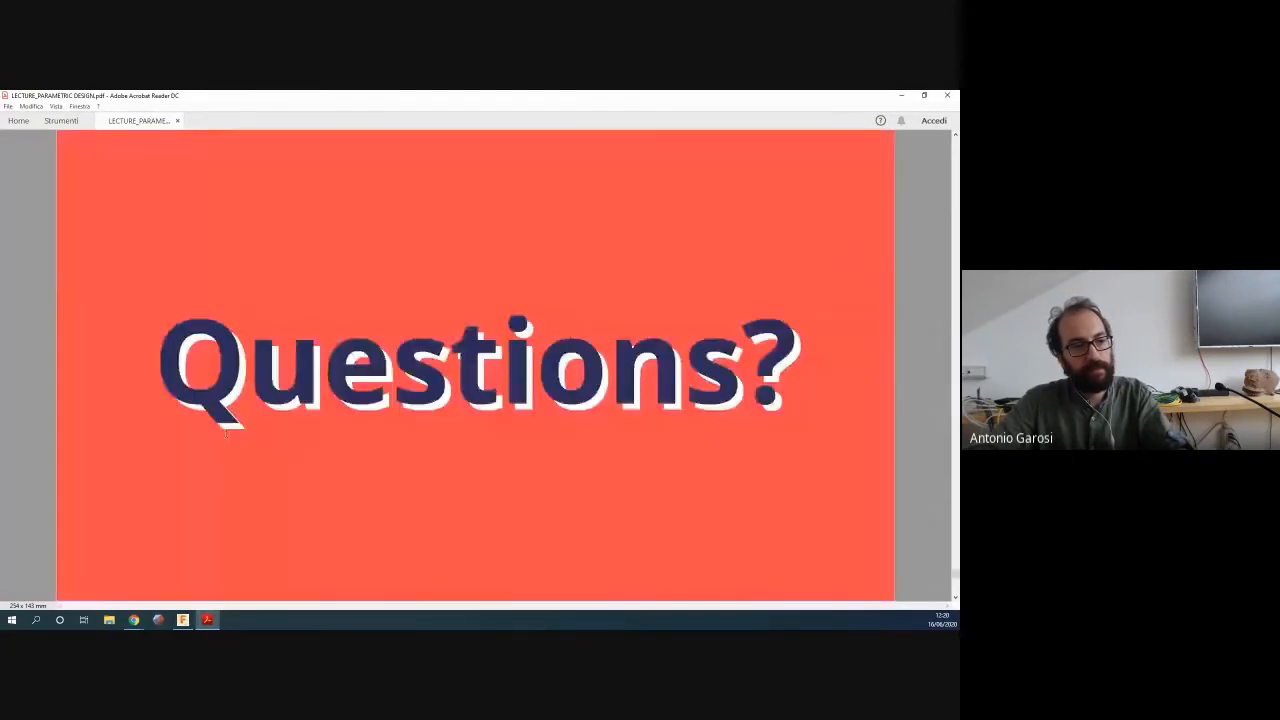
{"action": "scroll", "coordinate": [226, 434], "scroll_direction": "up", "scroll_amount": 8}
{"action": "scroll", "coordinate": [230, 426], "scroll_direction": "up", "scroll_amount": 1}
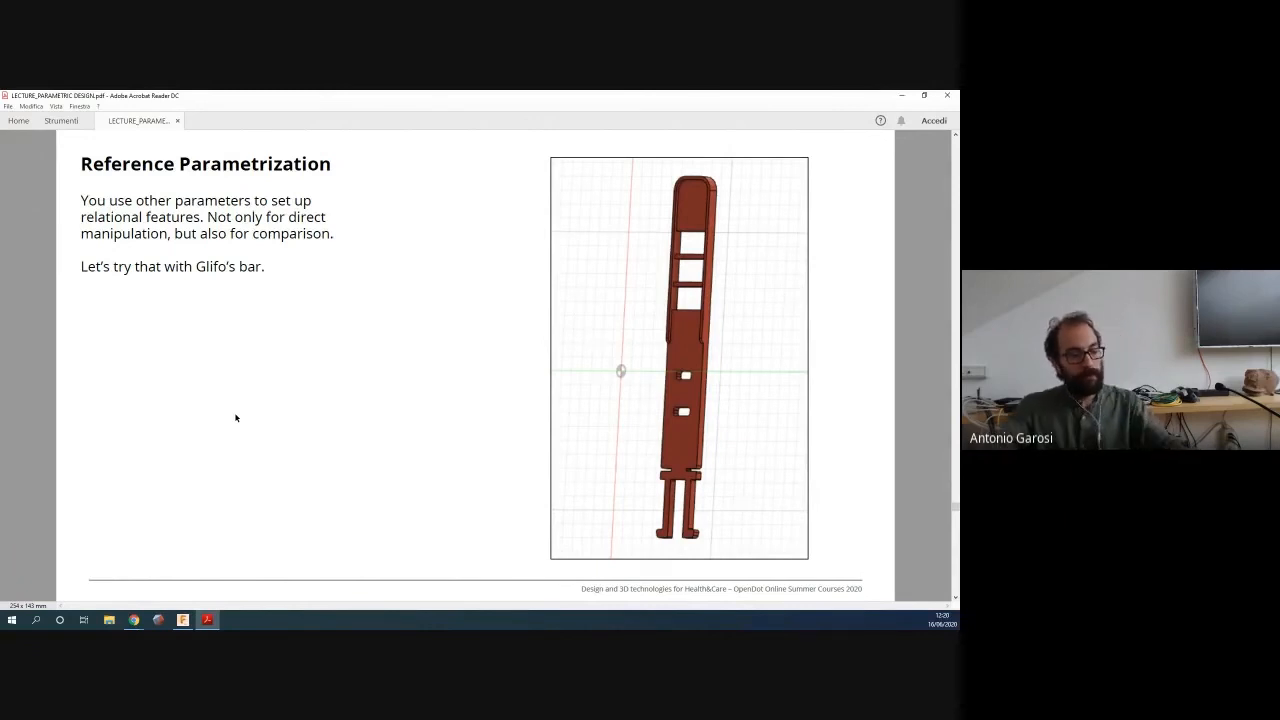
Switch to the Chrome window with the Glifo page and search the web for "fusion 360 parameters safe words"
{"action": "key", "text": "alt+Tab"}
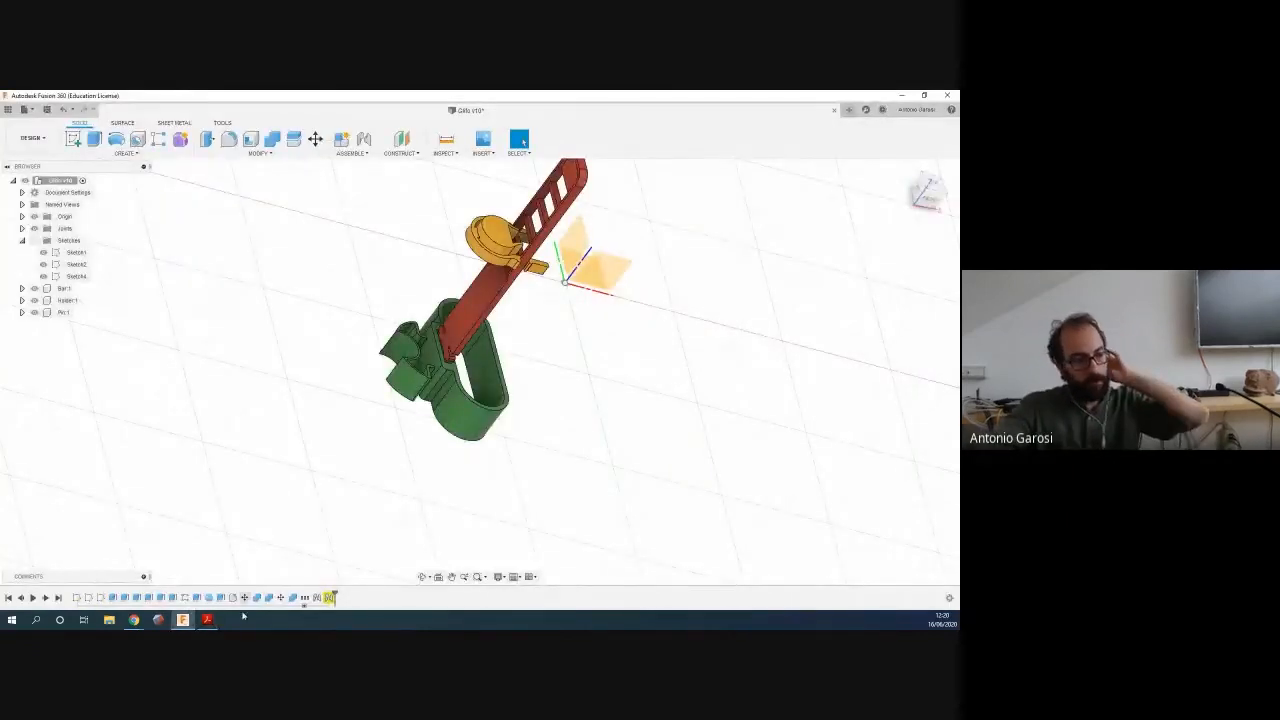
{"action": "mouse_move", "coordinate": [135, 620]}
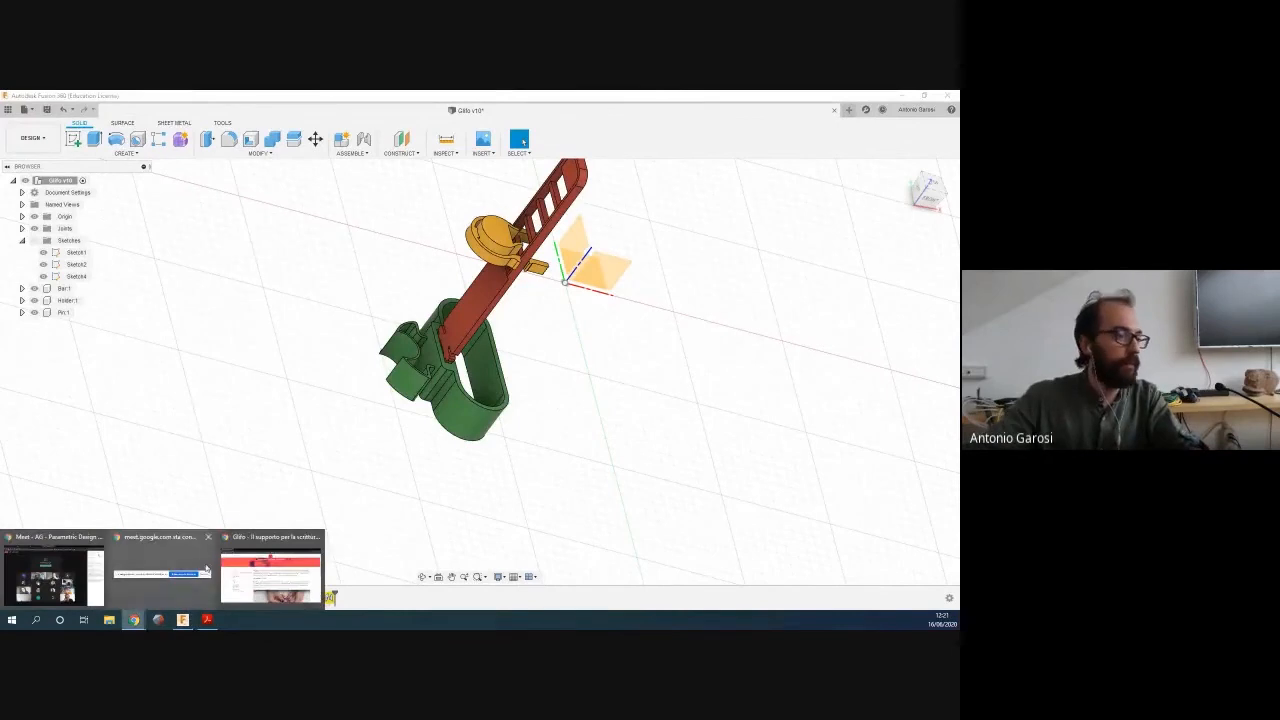
{"action": "left_click", "coordinate": [266, 572]}
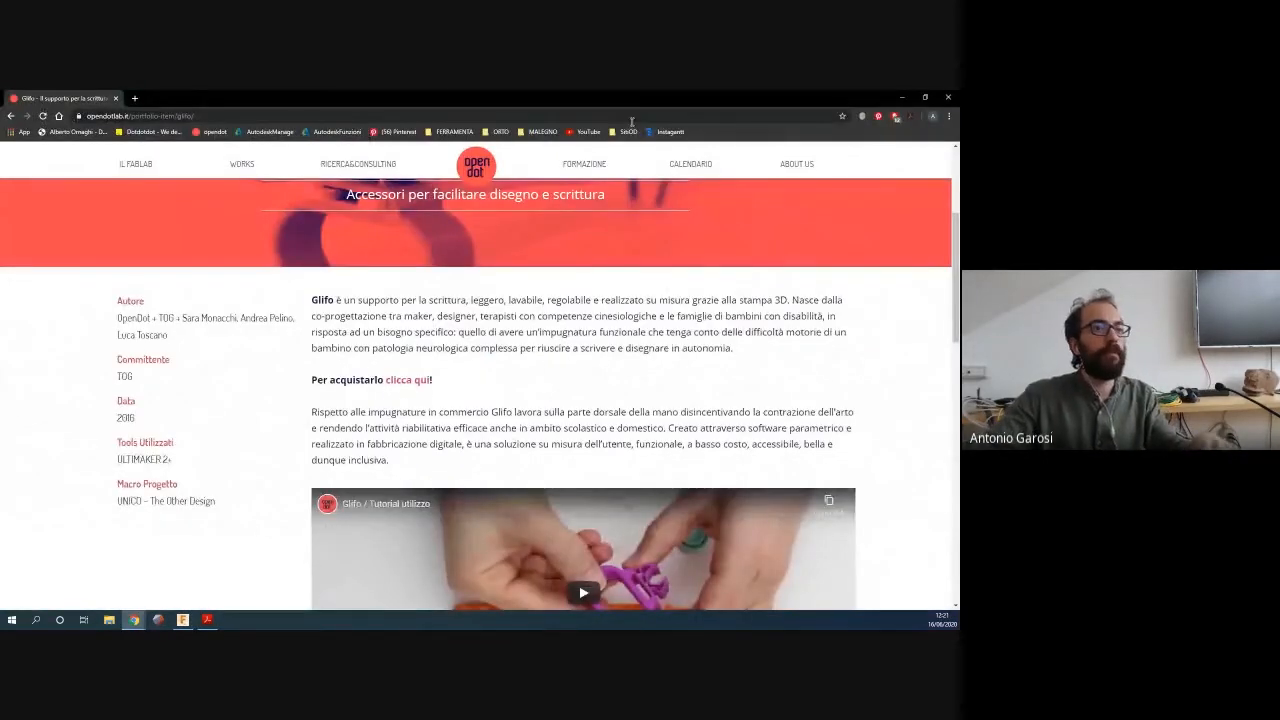
{"action": "left_click", "coordinate": [631, 118]}
{"action": "type", "text": "fusion 360"}
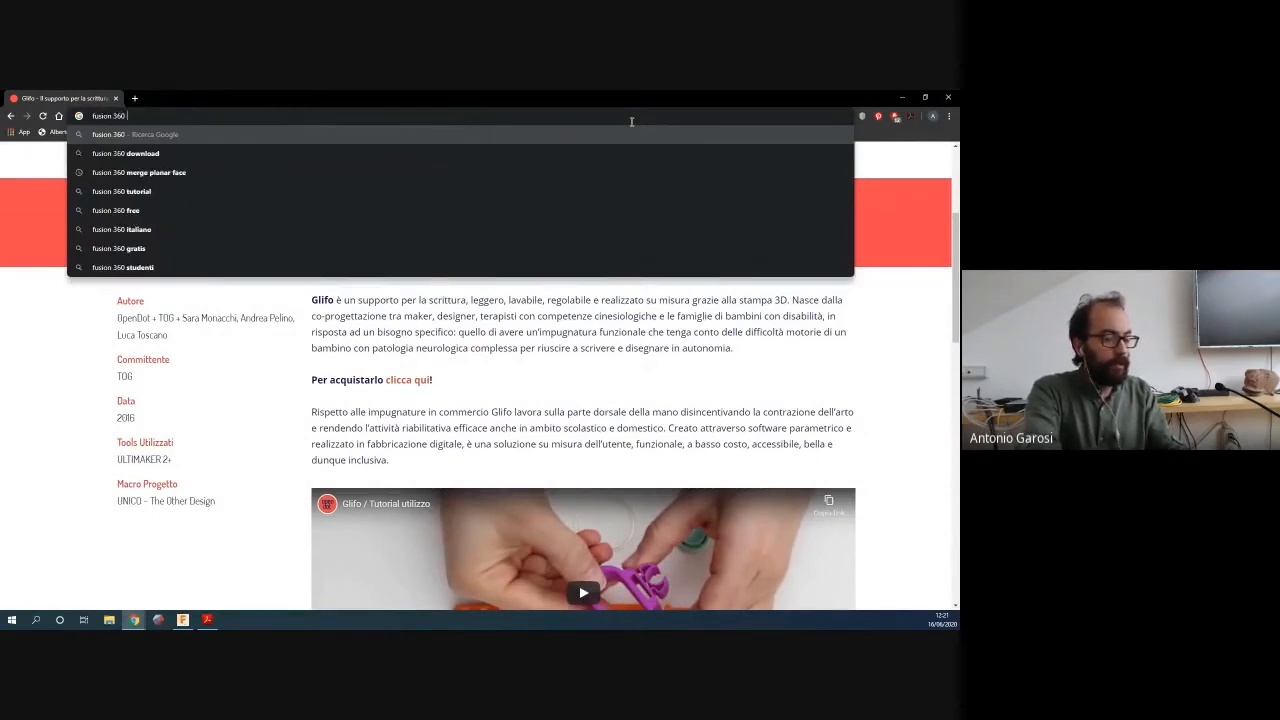
{"action": "type", "text": " parameter"}
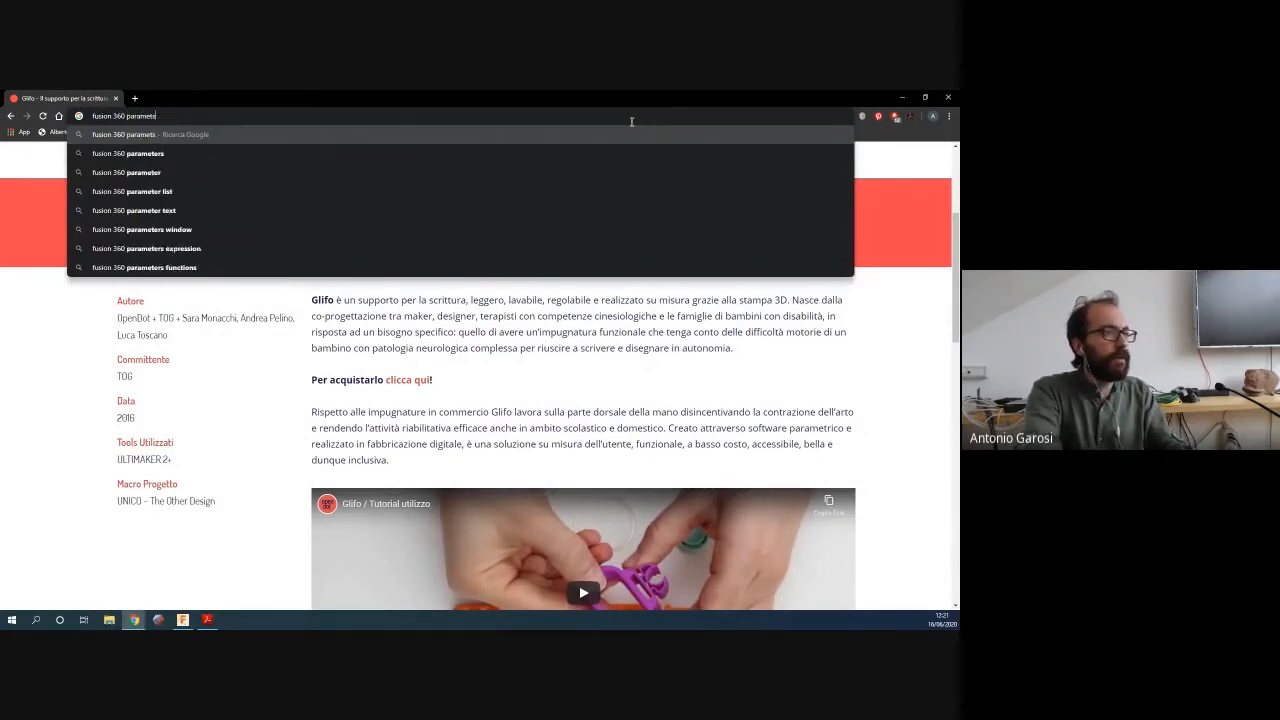
{"action": "type", "text": "s safe "}
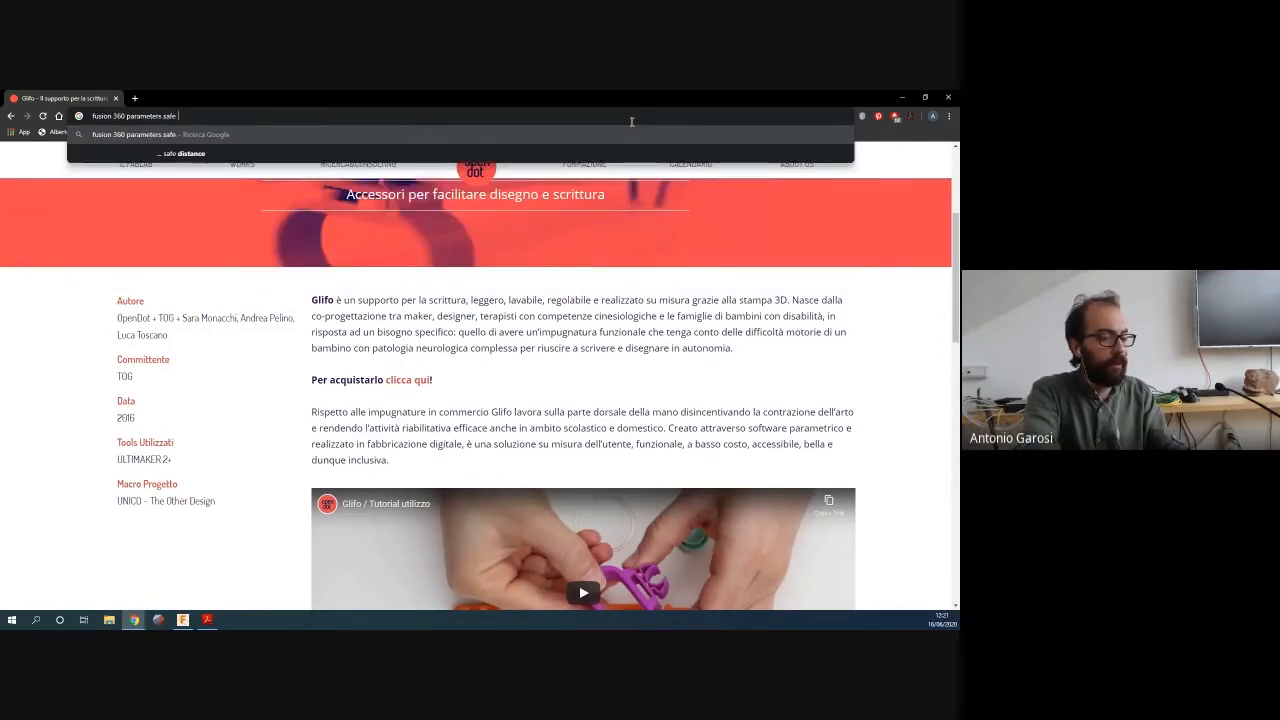
{"action": "type", "text": "words"}
{"action": "key", "text": "Return"}
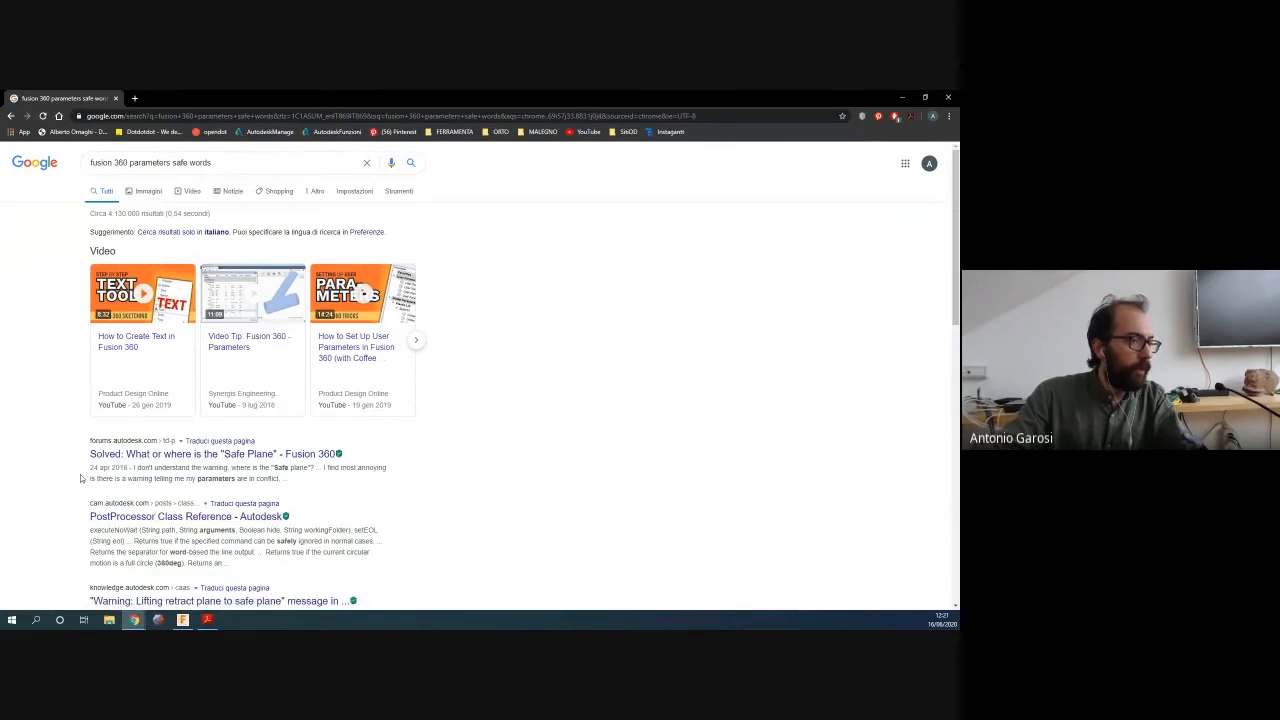
Look through the search results and open the "autocomplete parameters - Fusion 360 Blog" image
{"action": "scroll", "coordinate": [80, 477], "scroll_direction": "down", "scroll_amount": 4}
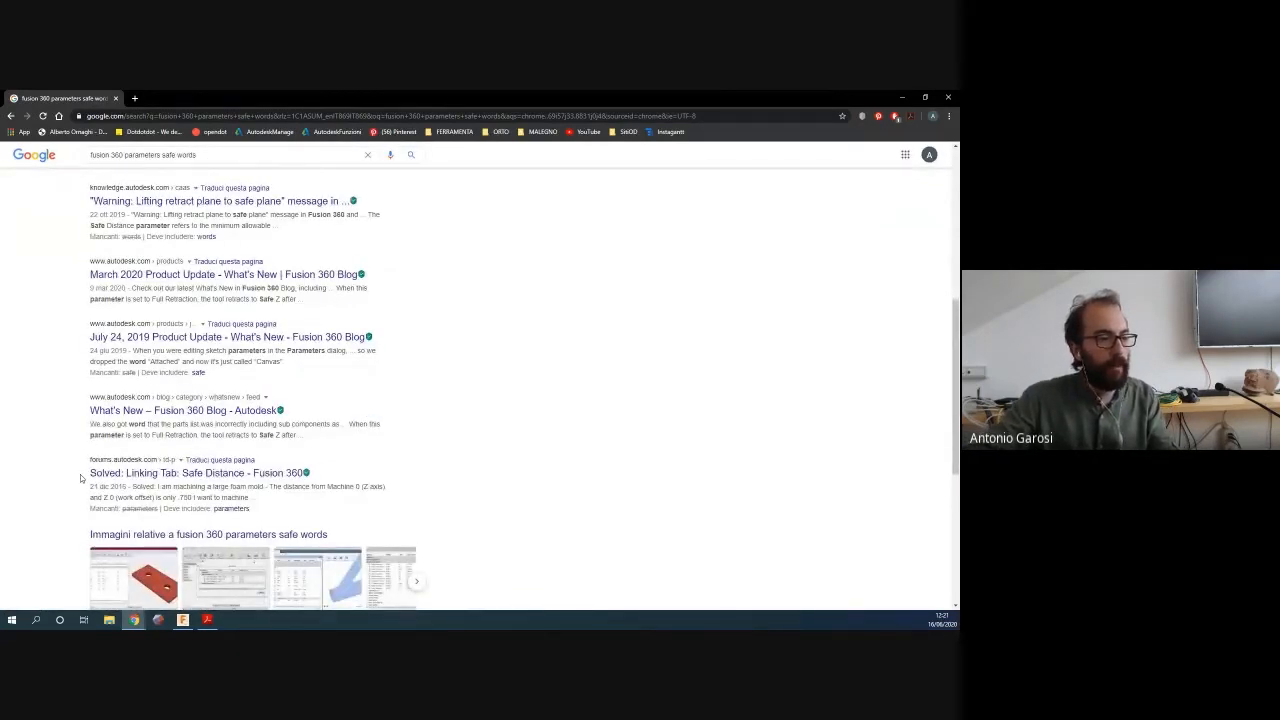
{"action": "scroll", "coordinate": [80, 474], "scroll_direction": "up", "scroll_amount": 1}
{"action": "scroll", "coordinate": [98, 450], "scroll_direction": "down", "scroll_amount": 4}
{"action": "left_click", "coordinate": [98, 218]}
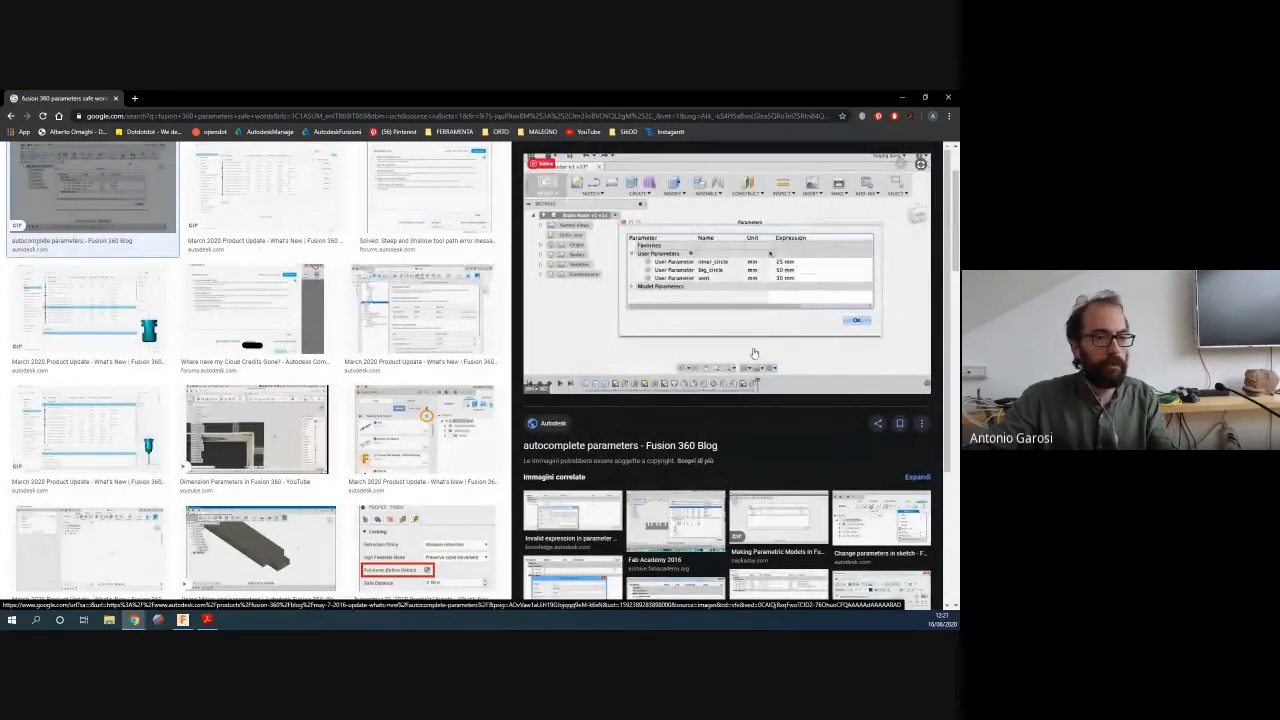
Return to Fusion 360, open Sketch2 for editing and focus on the bar's 3 mm wide slot
{"action": "key", "text": "alt+Tab"}
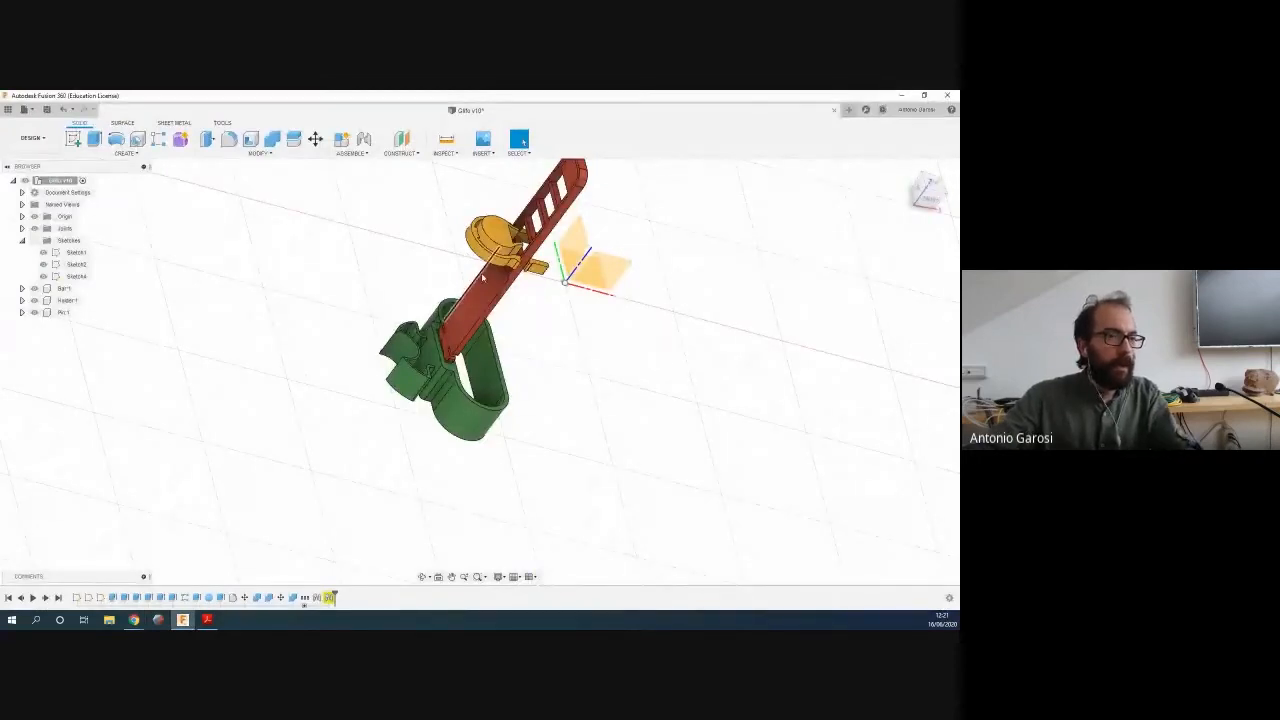
{"action": "left_click", "coordinate": [88, 597]}
{"action": "right_click", "coordinate": [88, 597]}
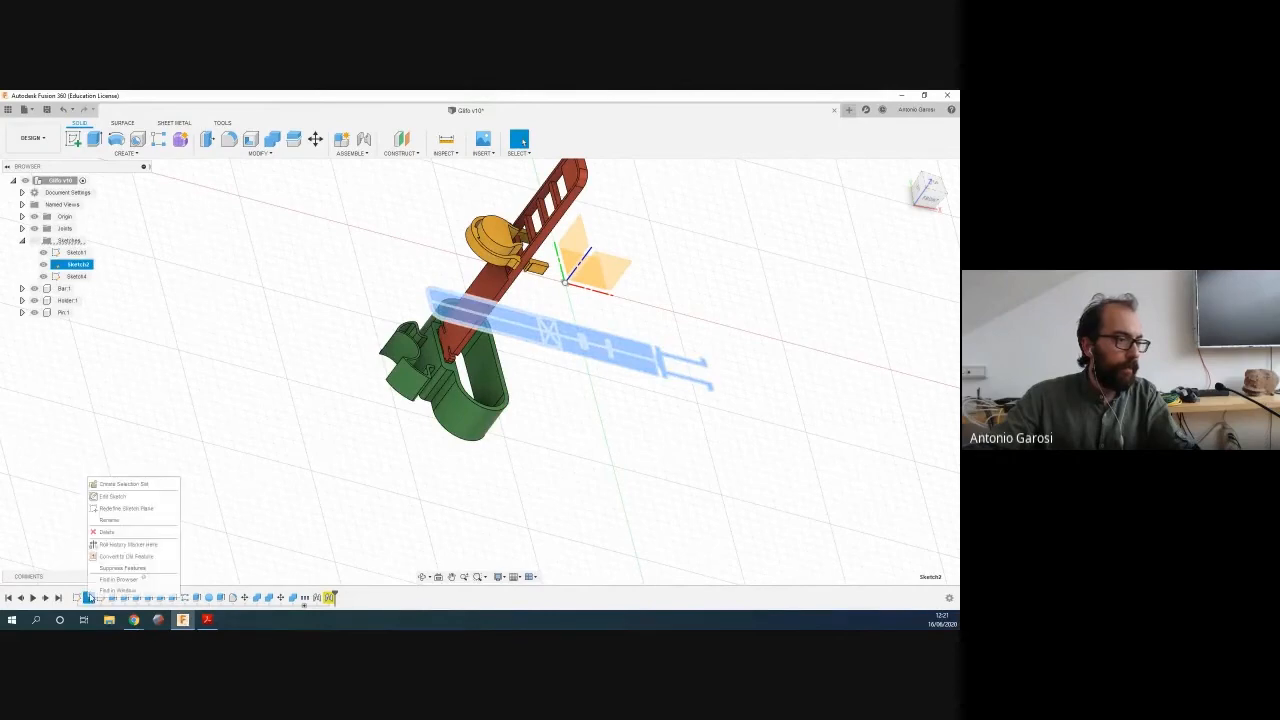
{"action": "left_click", "coordinate": [145, 492]}
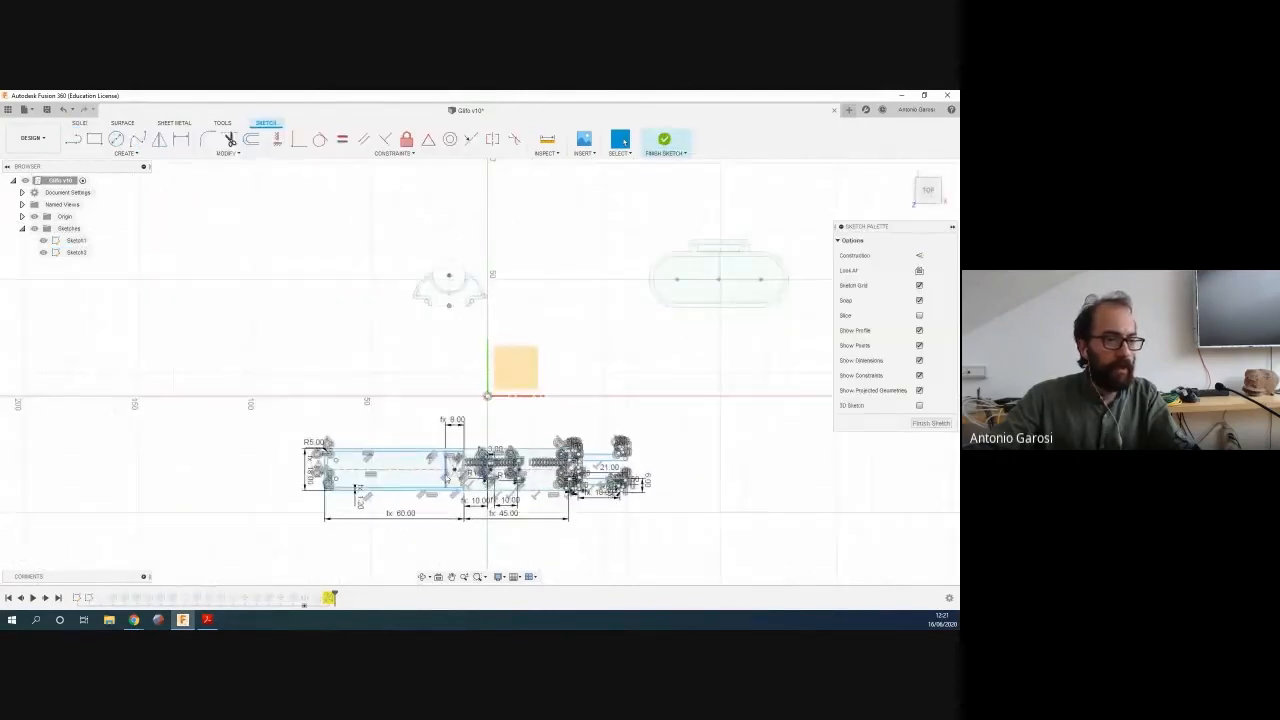
{"action": "scroll", "coordinate": [490, 470], "scroll_direction": "up", "scroll_amount": 6}
{"action": "scroll", "coordinate": [516, 465], "scroll_direction": "up", "scroll_amount": 3}
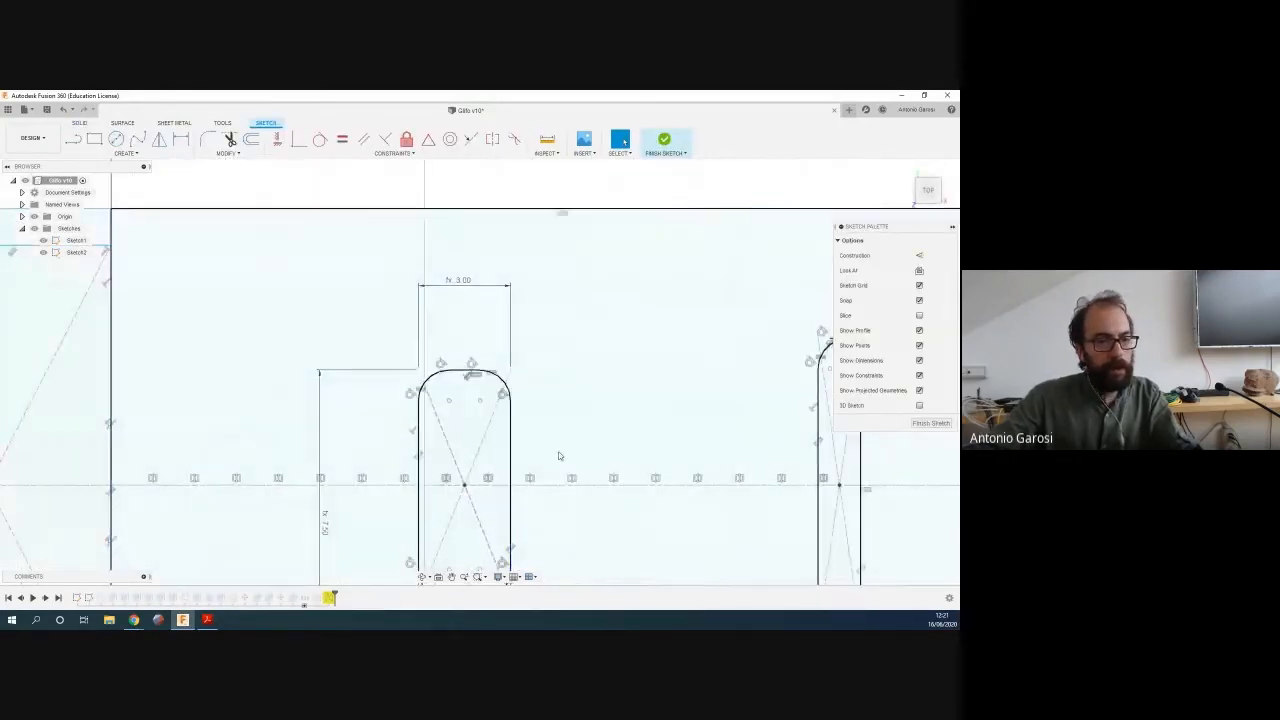
Try to move the side edge of the bar's narrower slot, and undo the move
{"action": "scroll", "coordinate": [561, 458], "scroll_direction": "down", "scroll_amount": 3}
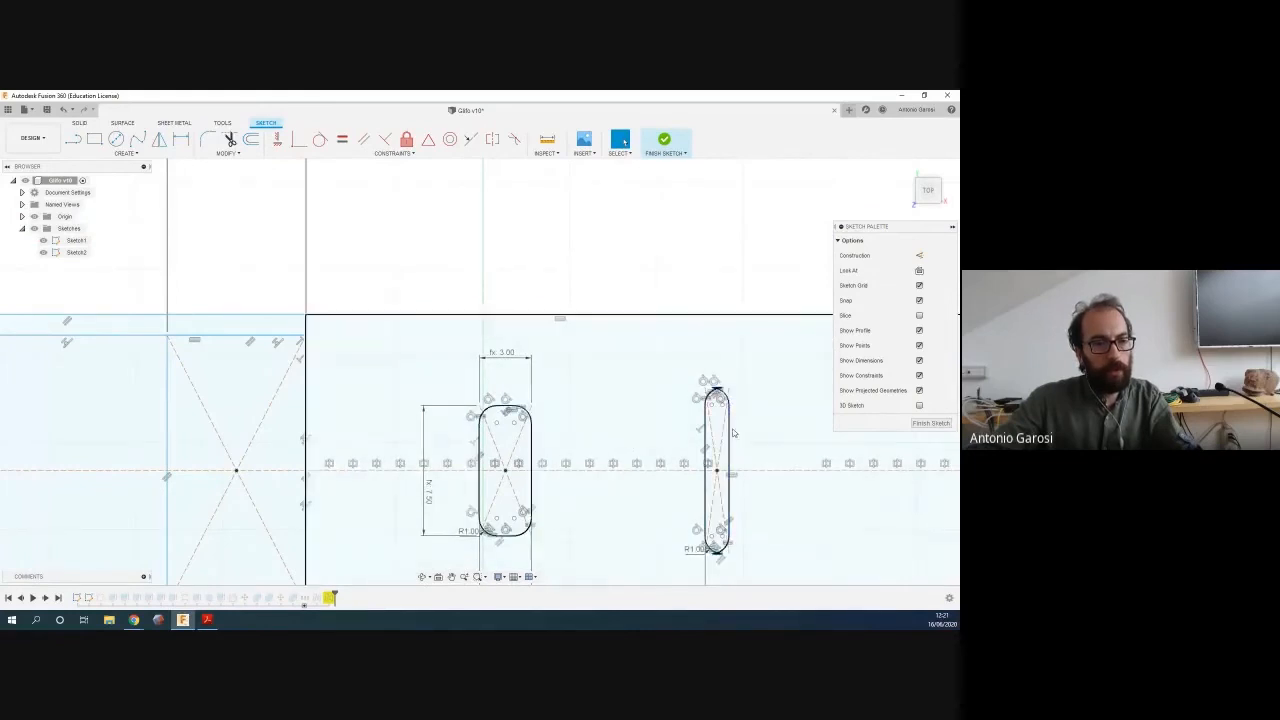
{"action": "left_click_drag", "start_coordinate": [731, 439], "coordinate": [766, 439]}
{"action": "key", "text": "ctrl+z"}
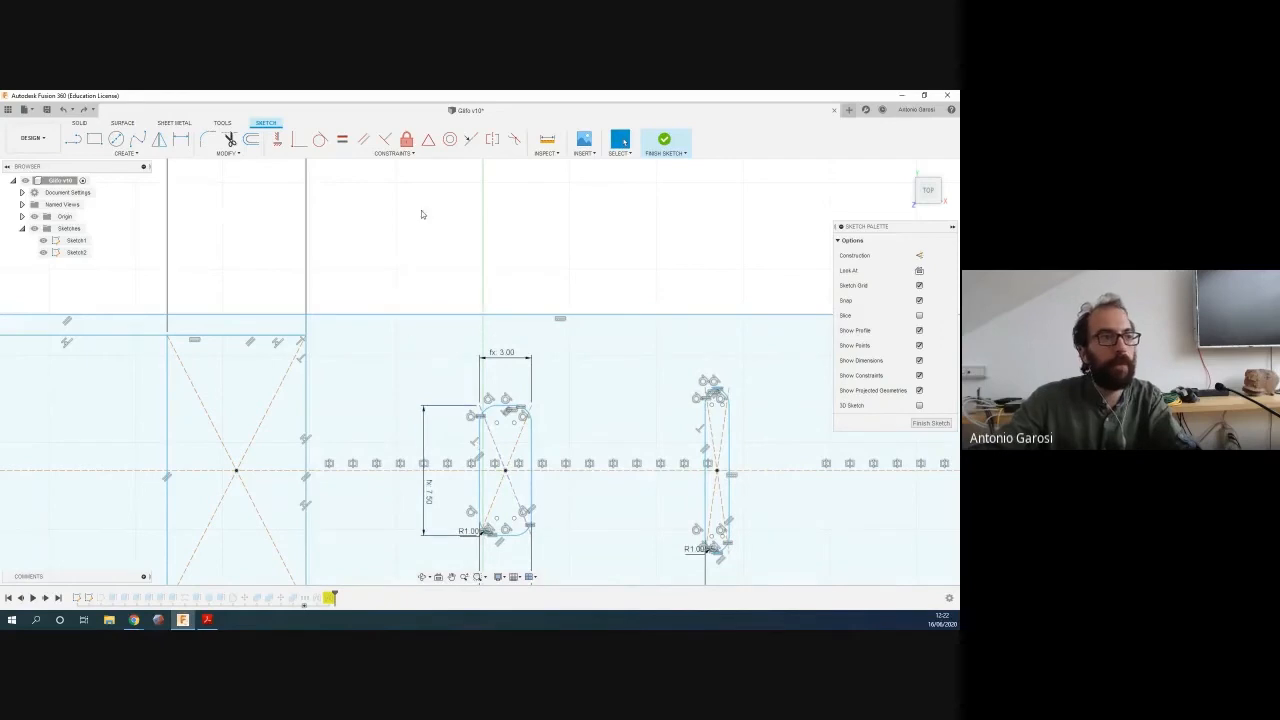
Review the bar's user parameters, including bar_middle_hole_side, and close the parameter list
{"action": "left_click", "coordinate": [394, 153]}
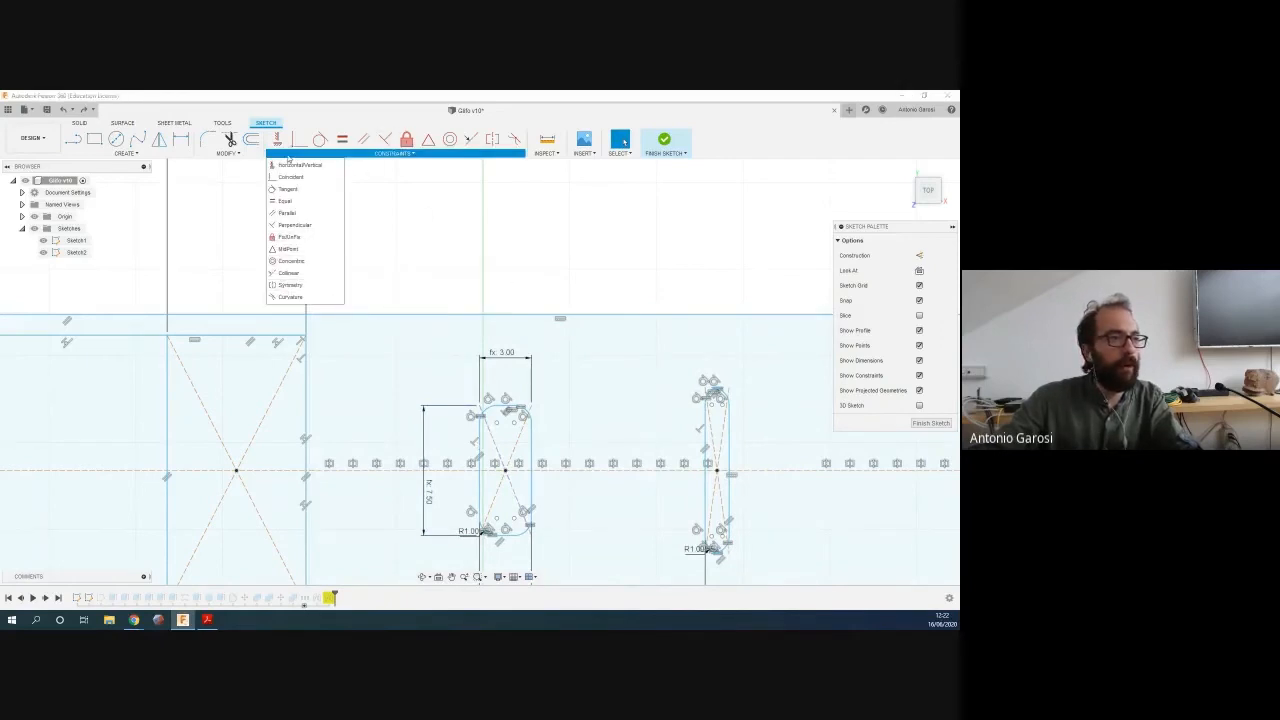
{"action": "left_click", "coordinate": [226, 153]}
{"action": "left_click", "coordinate": [224, 249]}
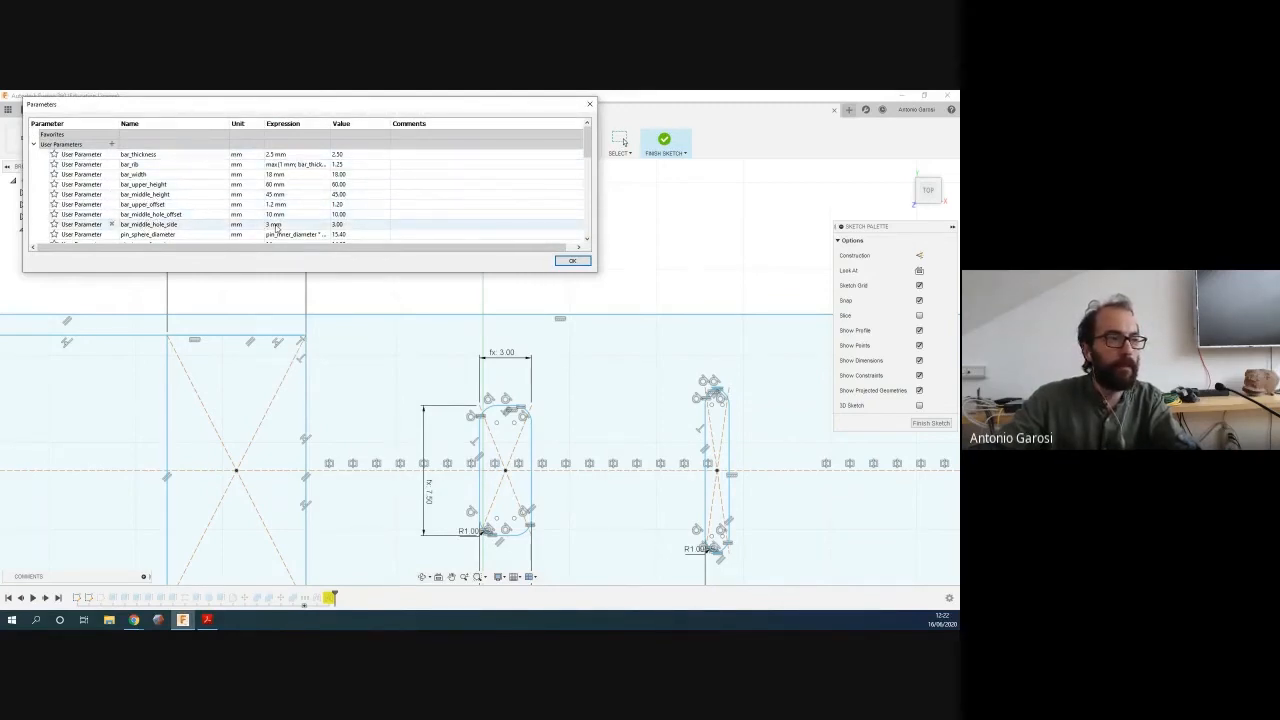
{"action": "left_click", "coordinate": [572, 261]}
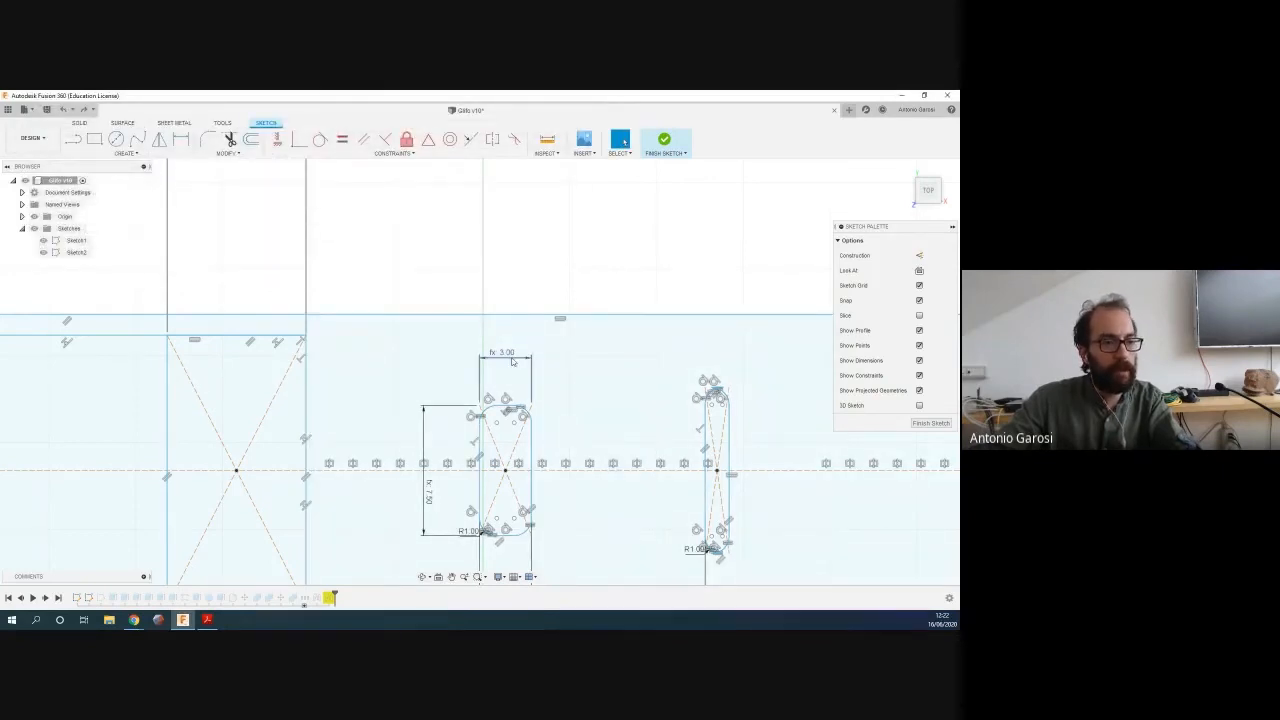
Inspect the expressions behind the wider slot's width and length dimensions
{"action": "double_click", "coordinate": [510, 354]}
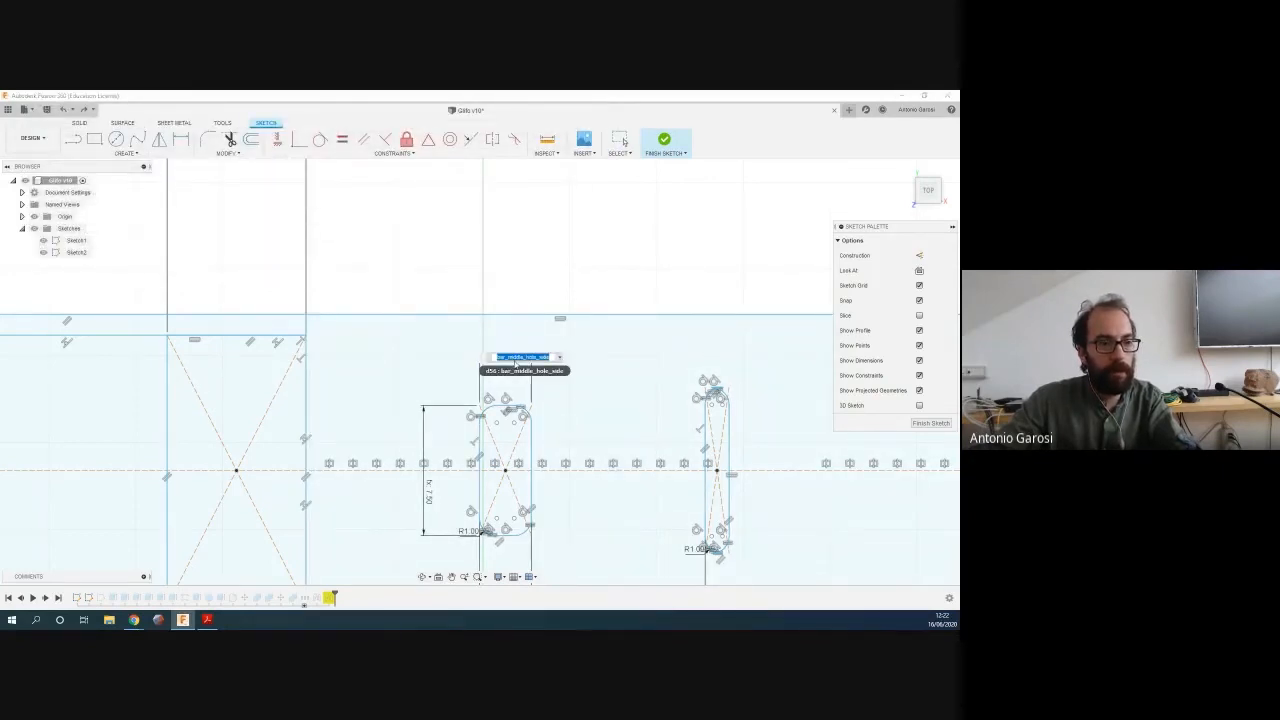
{"action": "left_click", "coordinate": [430, 495]}
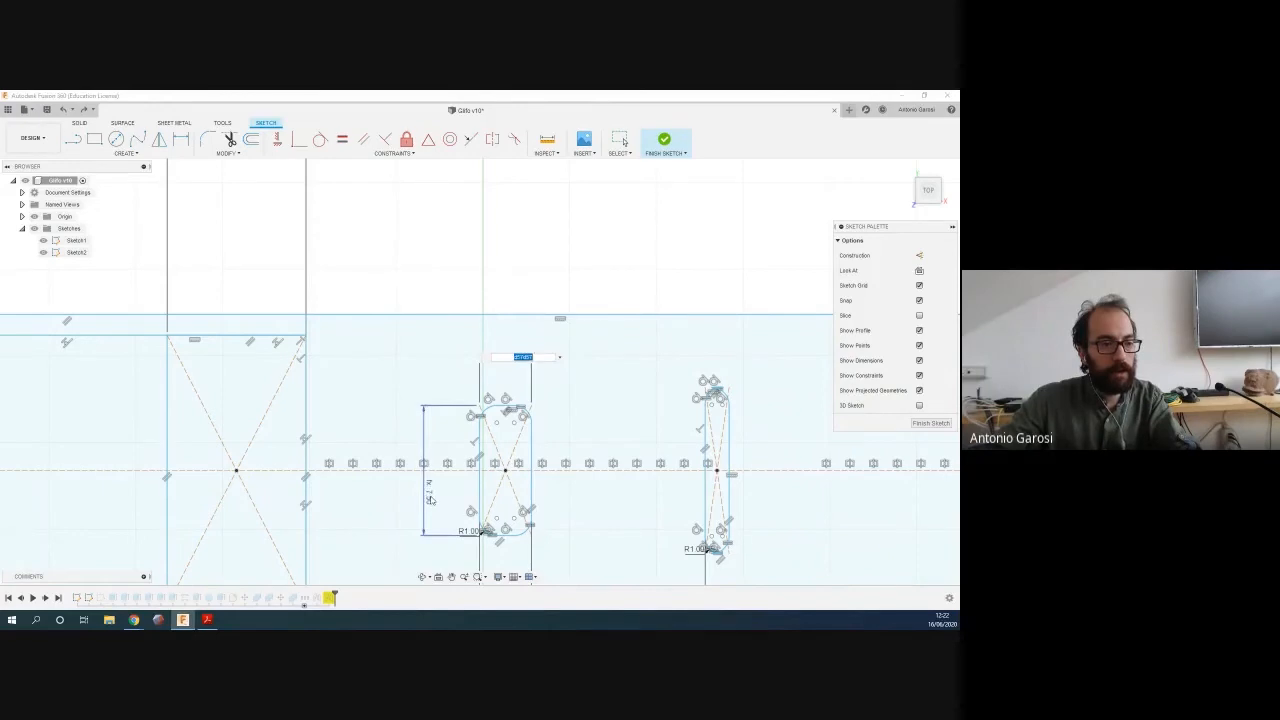
{"action": "key", "text": "Return"}
{"action": "double_click", "coordinate": [430, 498]}
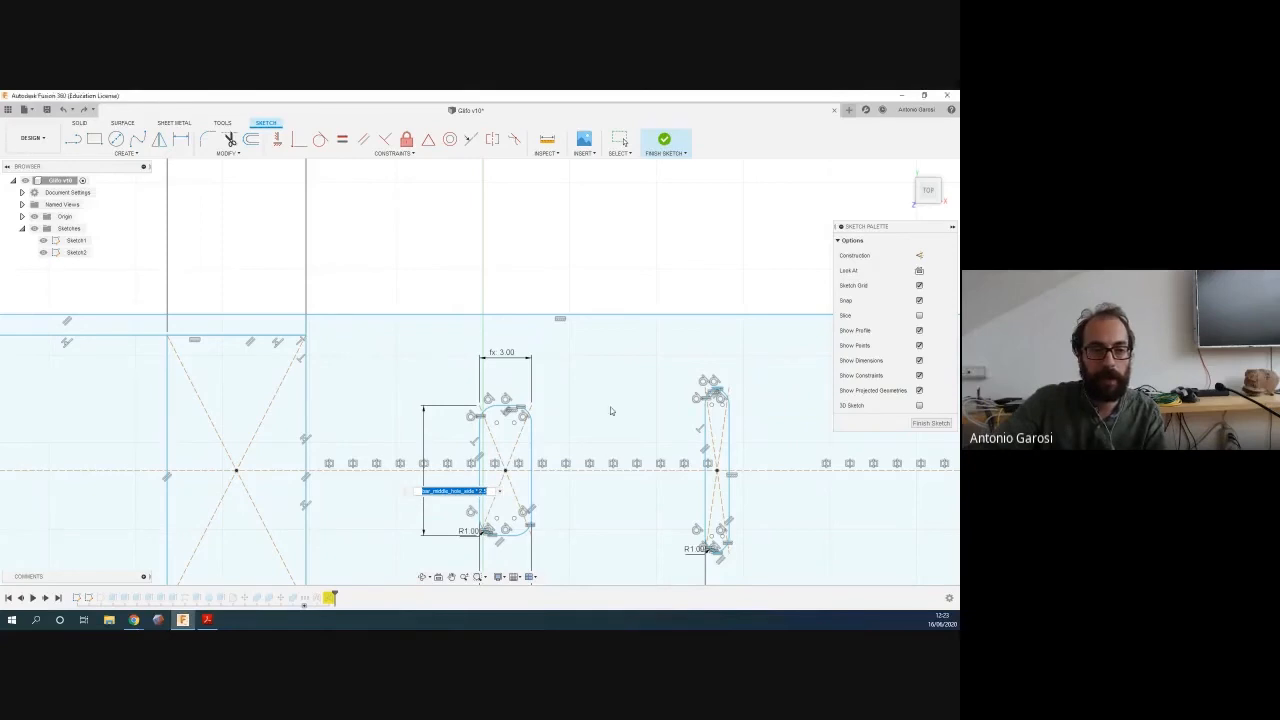
Examine the narrower slot's rounded end and finish editing the bar sketch
{"action": "scroll", "coordinate": [697, 395], "scroll_direction": "up", "scroll_amount": 2}
{"action": "scroll", "coordinate": [697, 395], "scroll_direction": "up", "scroll_amount": 3}
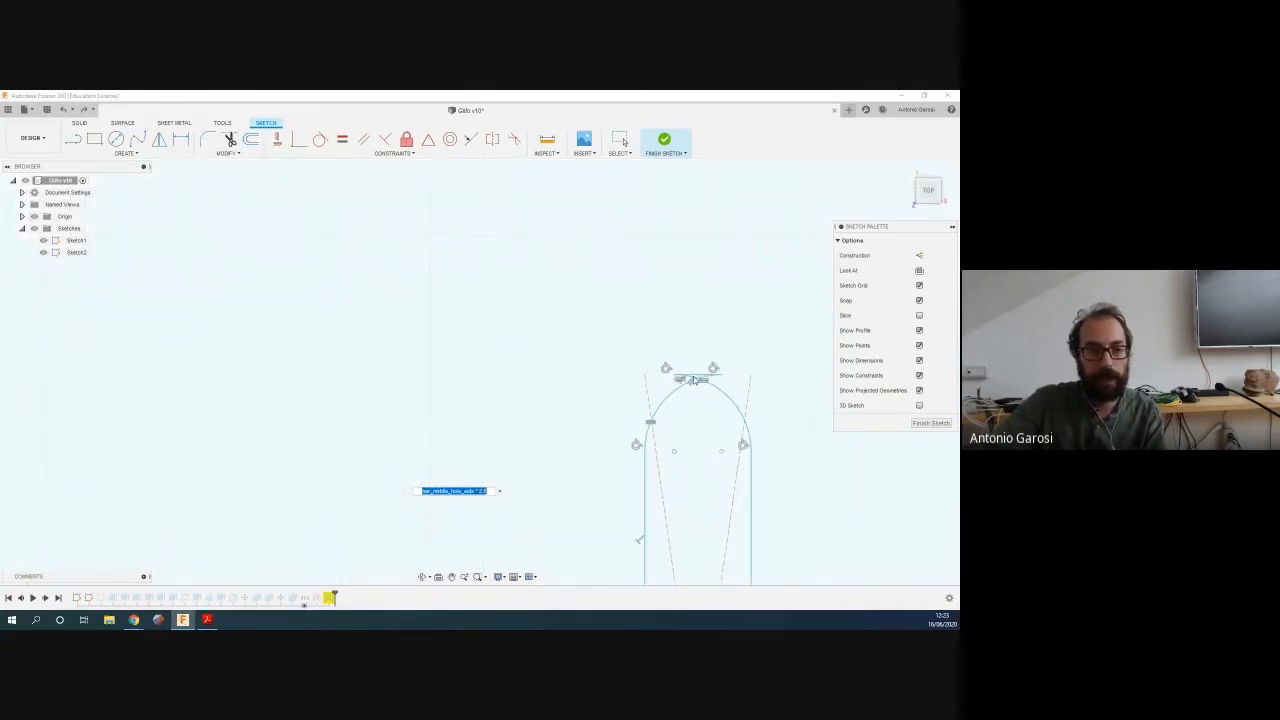
{"action": "scroll", "coordinate": [693, 380], "scroll_direction": "down", "scroll_amount": 5}
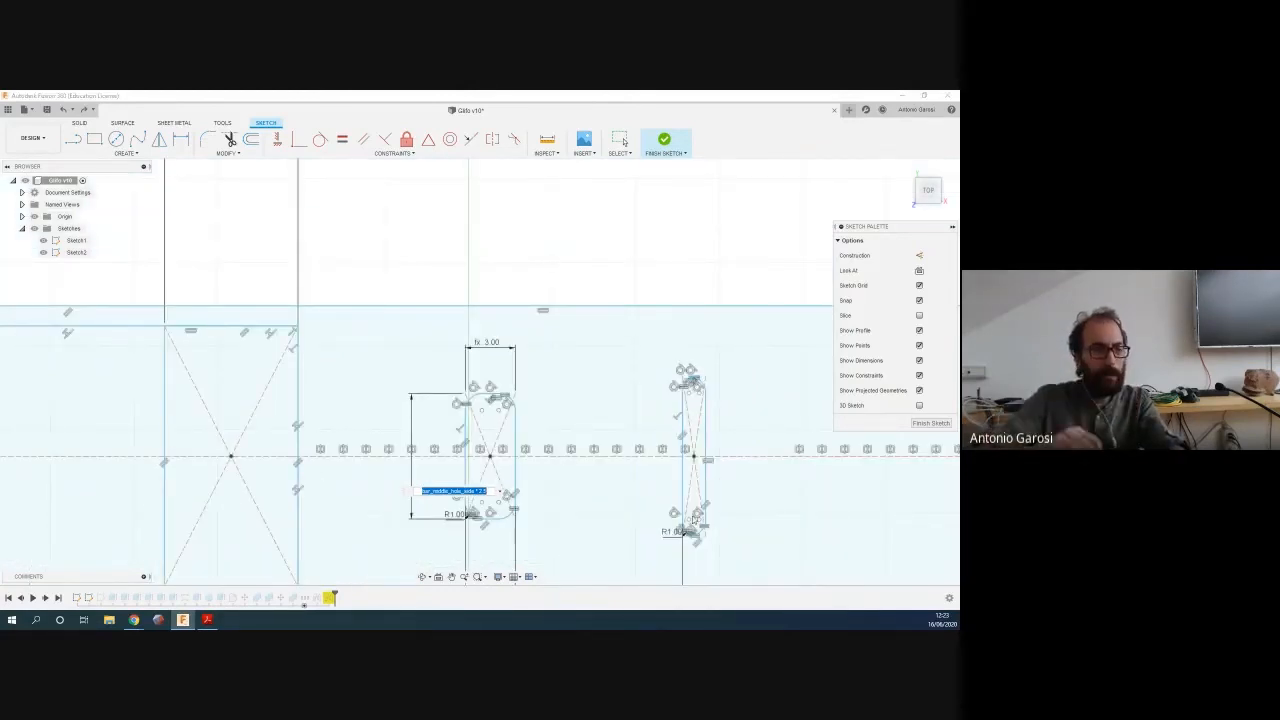
{"action": "scroll", "coordinate": [693, 517], "scroll_direction": "down", "scroll_amount": 5}
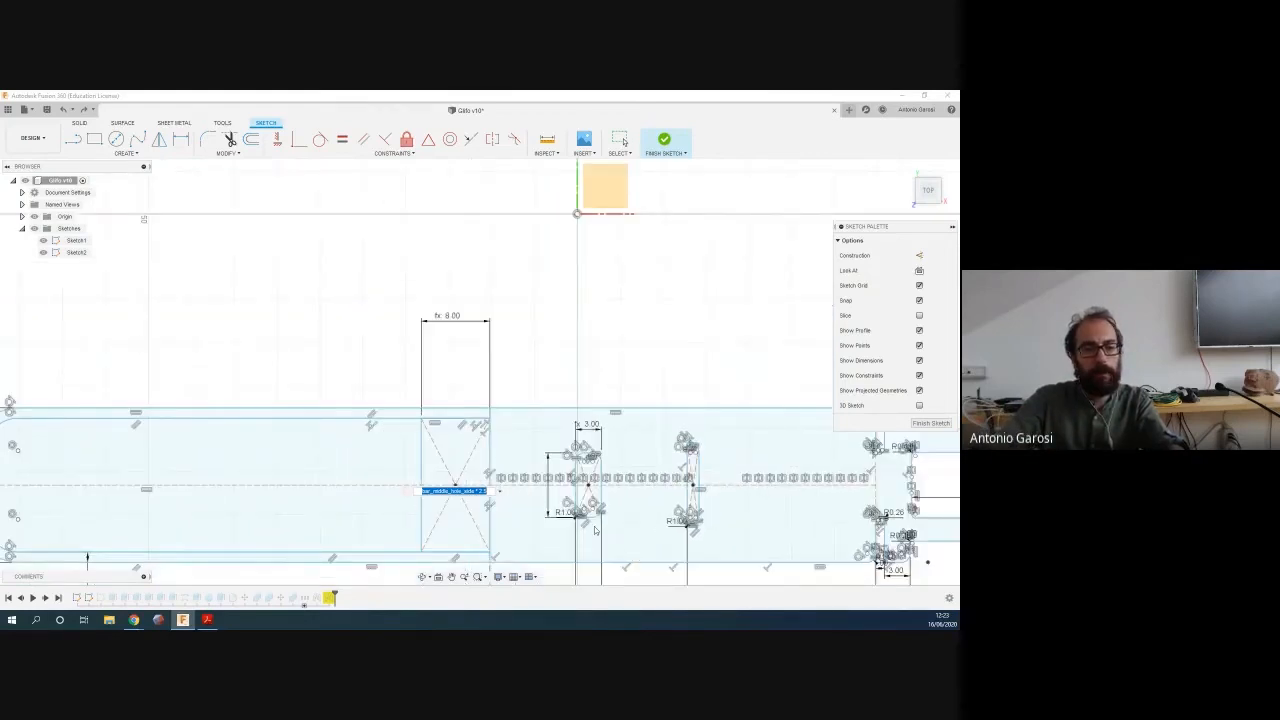
{"action": "scroll", "coordinate": [597, 528], "scroll_direction": "up", "scroll_amount": 2}
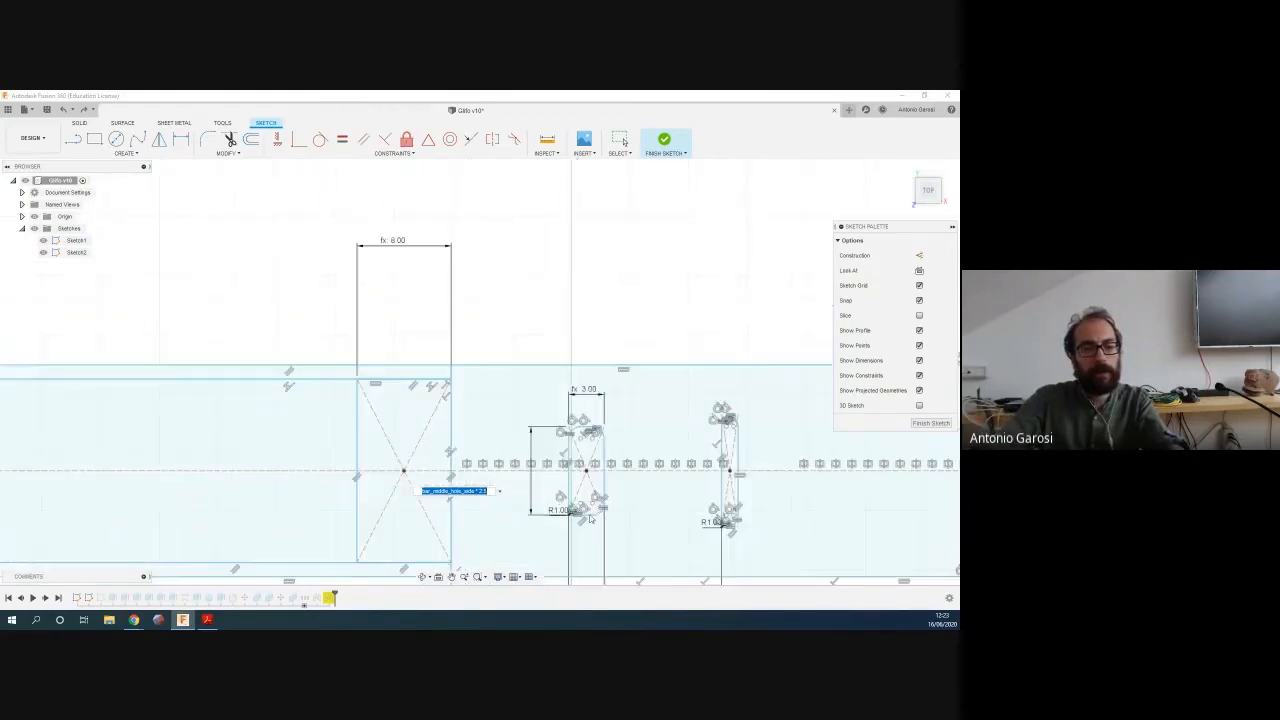
{"action": "left_click", "coordinate": [929, 424]}
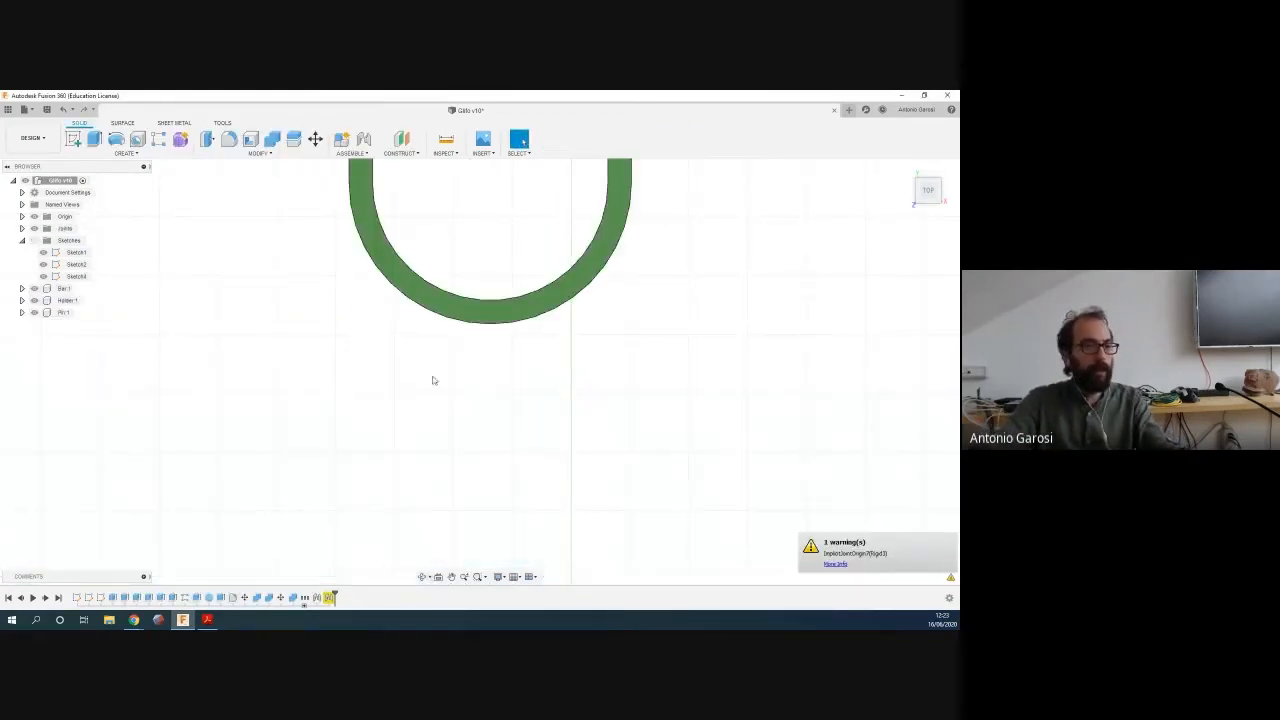
Roll the design history back to just after the third extrusion
{"action": "scroll", "coordinate": [433, 380], "scroll_direction": "up", "scroll_amount": 2}
{"action": "scroll", "coordinate": [433, 380], "scroll_direction": "down", "scroll_amount": 5}
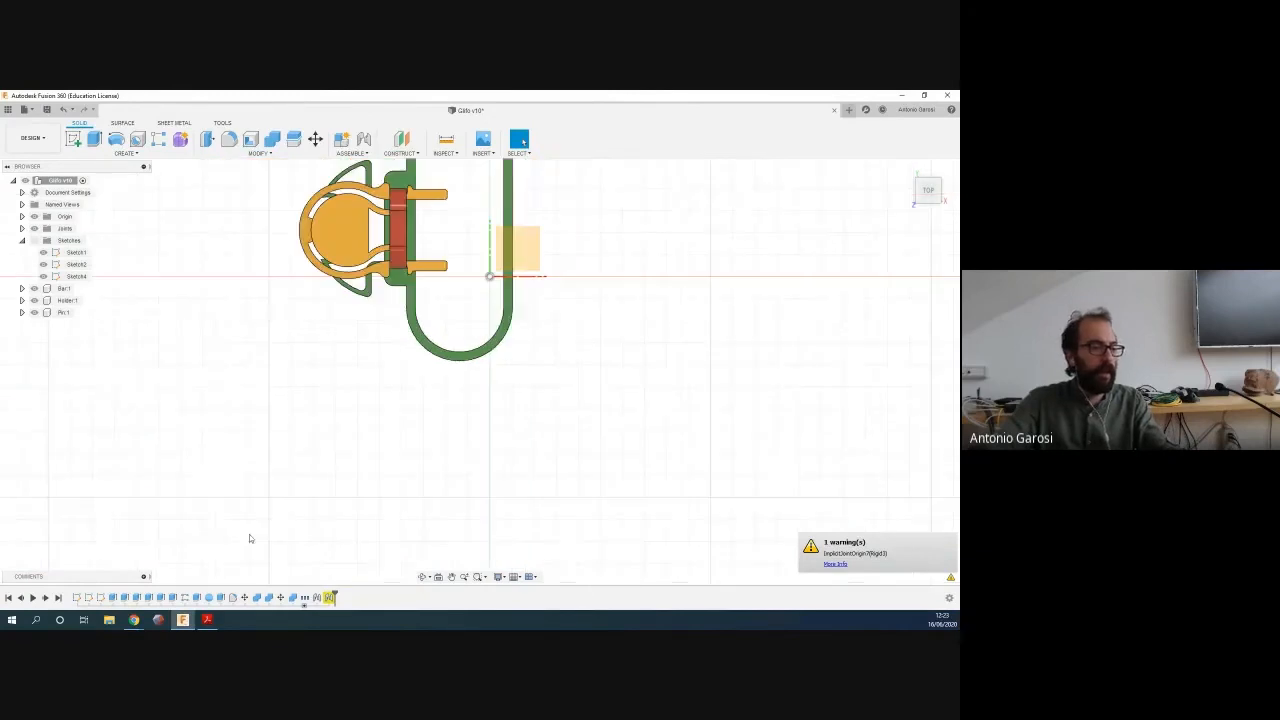
{"action": "mouse_move", "coordinate": [330, 597]}
{"action": "left_mouse_down"}
{"action": "mouse_move", "coordinate": [148, 579]}
{"action": "mouse_move", "coordinate": [142, 597]}
{"action": "left_mouse_up"}
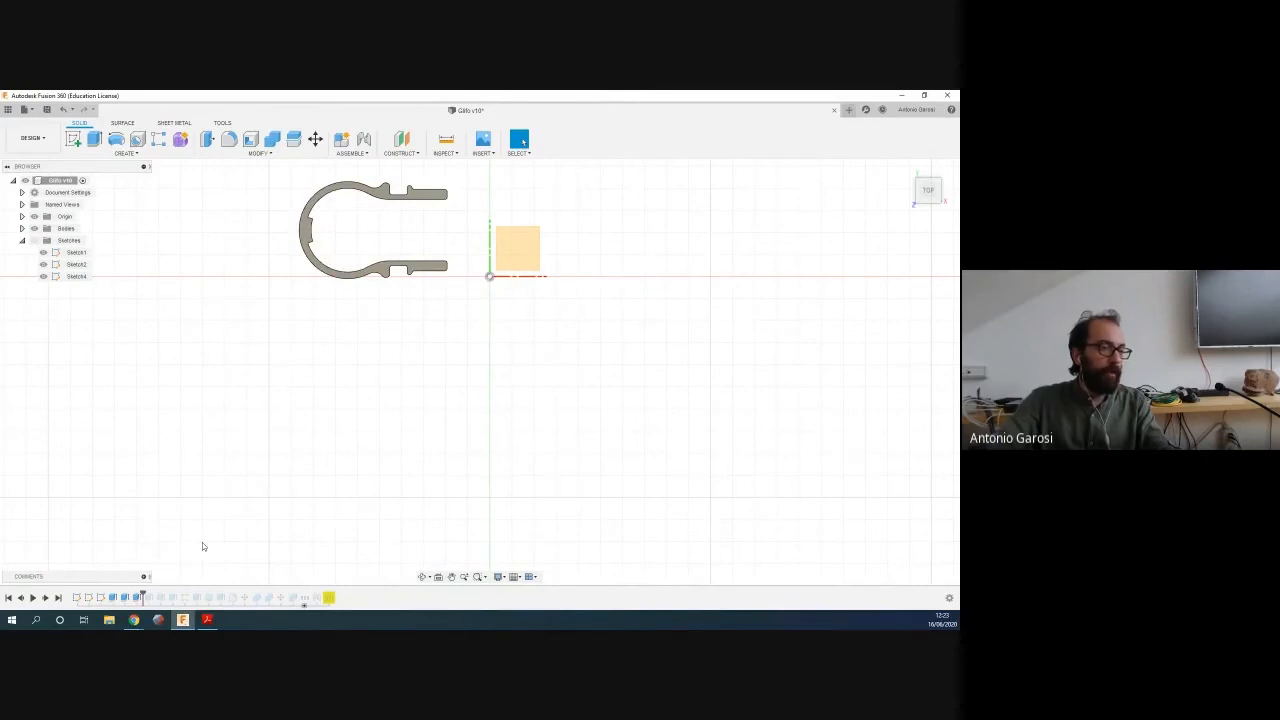
{"action": "scroll", "coordinate": [231, 460], "scroll_direction": "up", "scroll_amount": 2}
{"action": "scroll", "coordinate": [285, 414], "scroll_direction": "down", "scroll_amount": 6}
{"action": "middle_click_drag", "start_coordinate": [498, 380], "coordinate": [410, 479]}
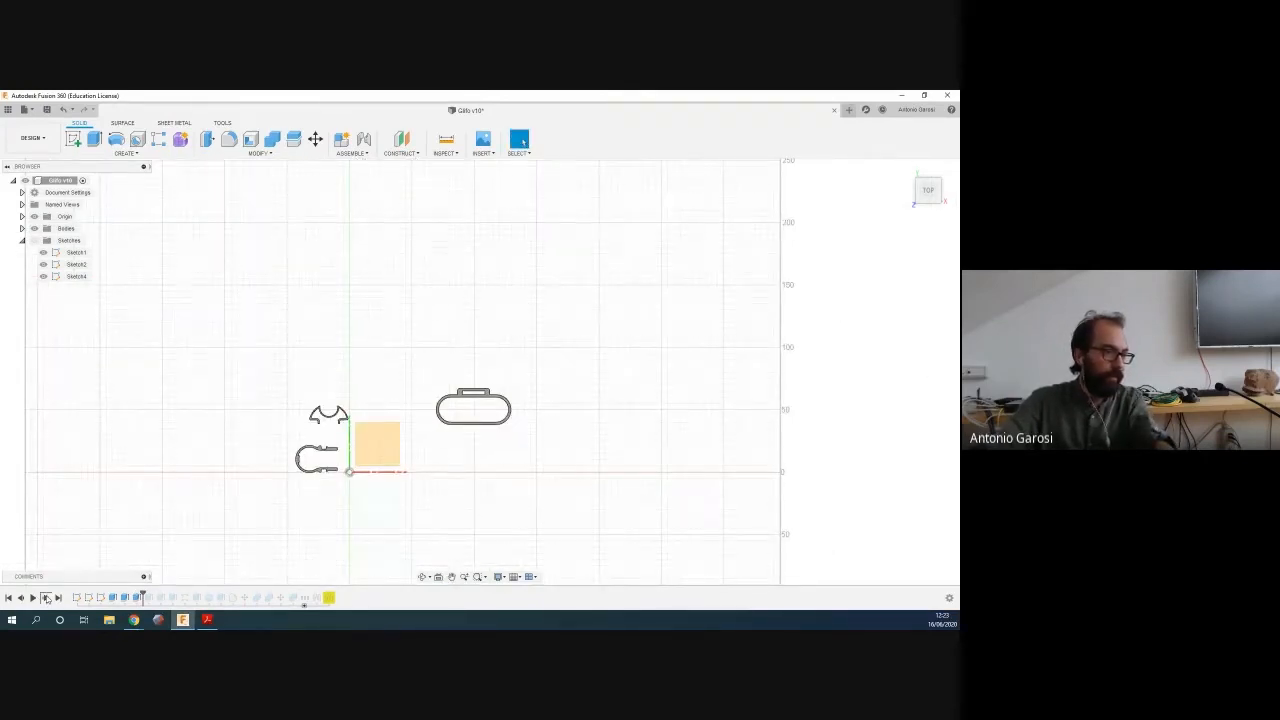
Advance the design history two features so it includes the bar's base extrusion
{"action": "left_click", "coordinate": [46, 598]}
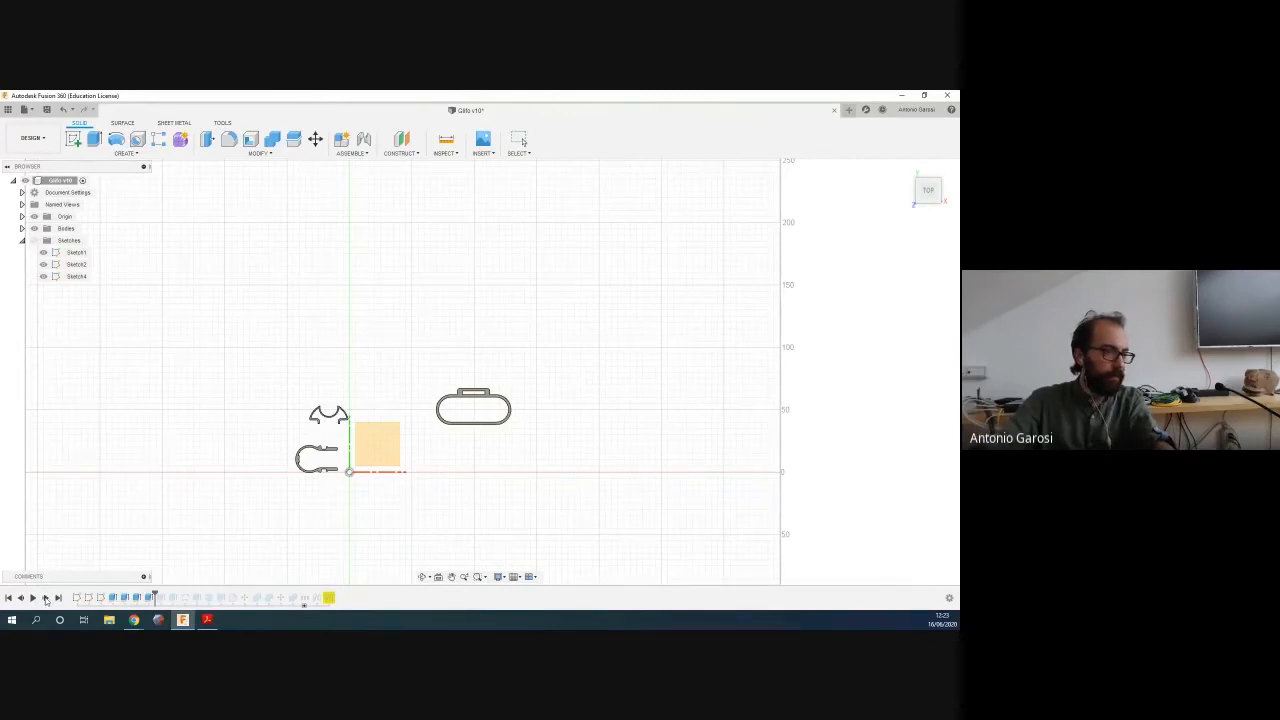
{"action": "left_click", "coordinate": [46, 598]}
{"action": "scroll", "coordinate": [356, 548], "scroll_direction": "down", "scroll_amount": 2}
{"action": "scroll", "coordinate": [356, 548], "scroll_direction": "up", "scroll_amount": 5}
{"action": "middle_click_drag", "start_coordinate": [356, 548], "coordinate": [358, 450], "text": "shift"}
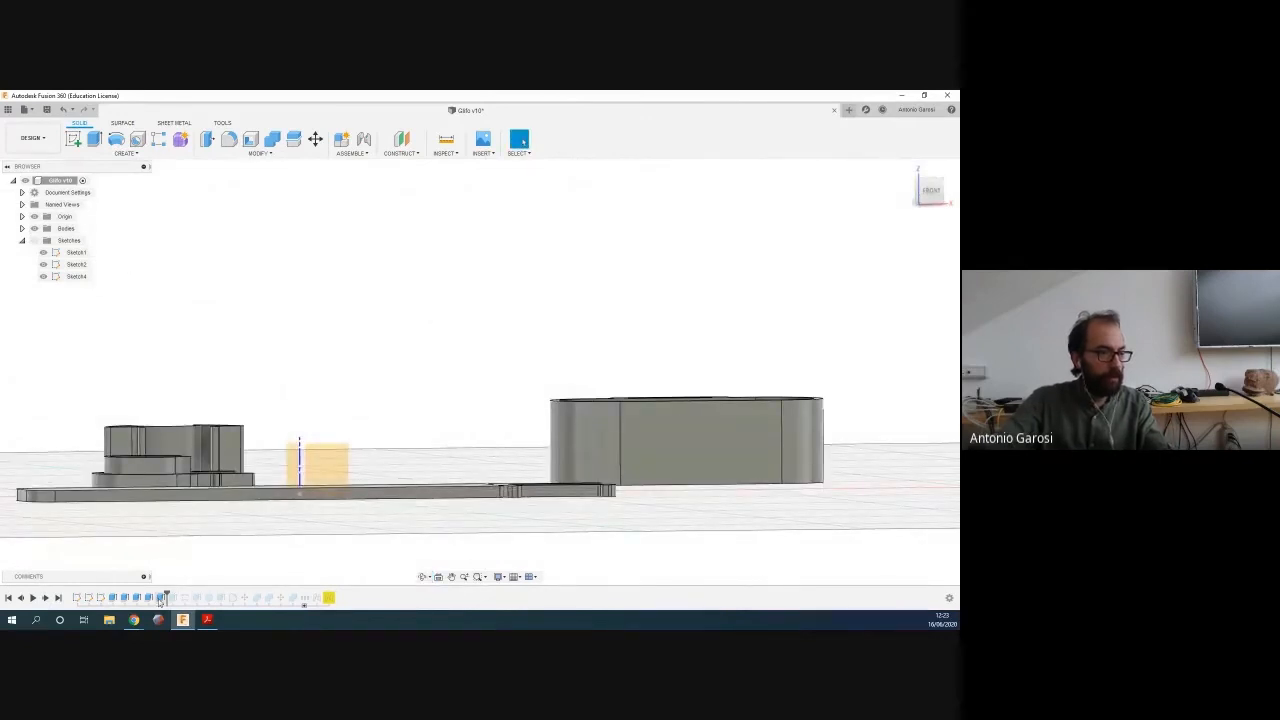
Check the distance parameter of the bar's base extrusion and leave the feature without changes
{"action": "right_click", "coordinate": [160, 597]}
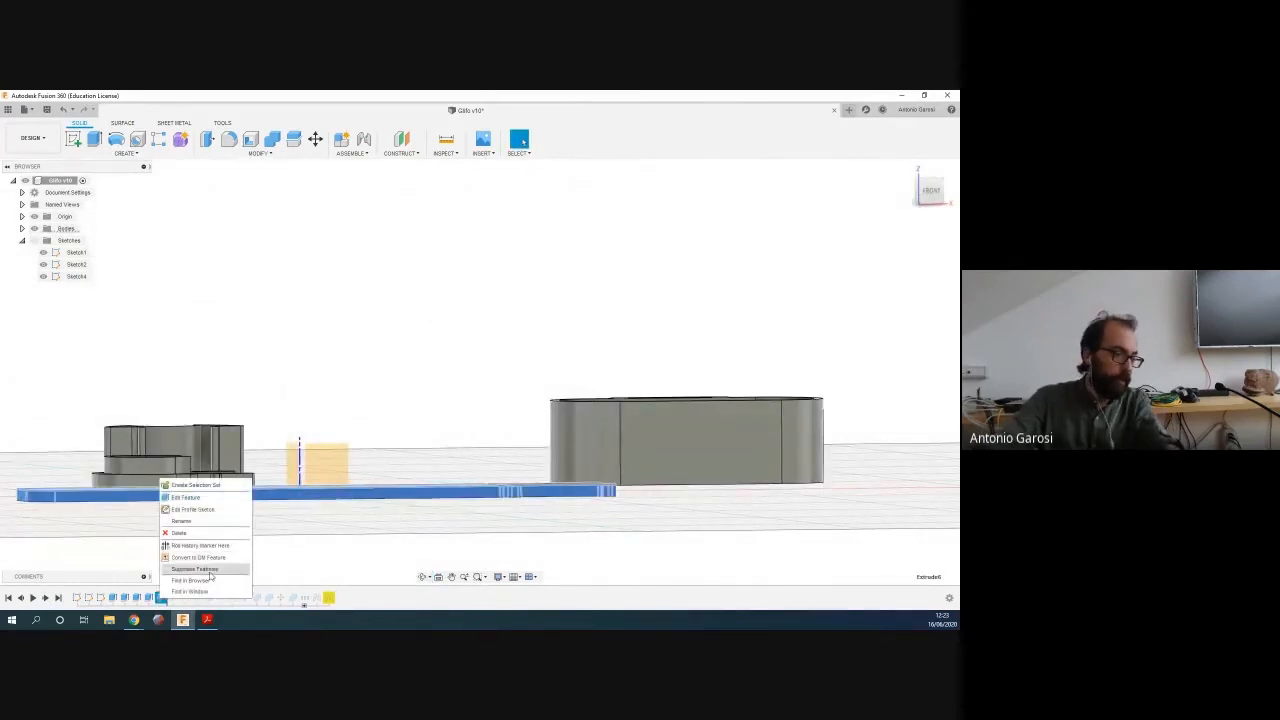
{"action": "left_click", "coordinate": [182, 497]}
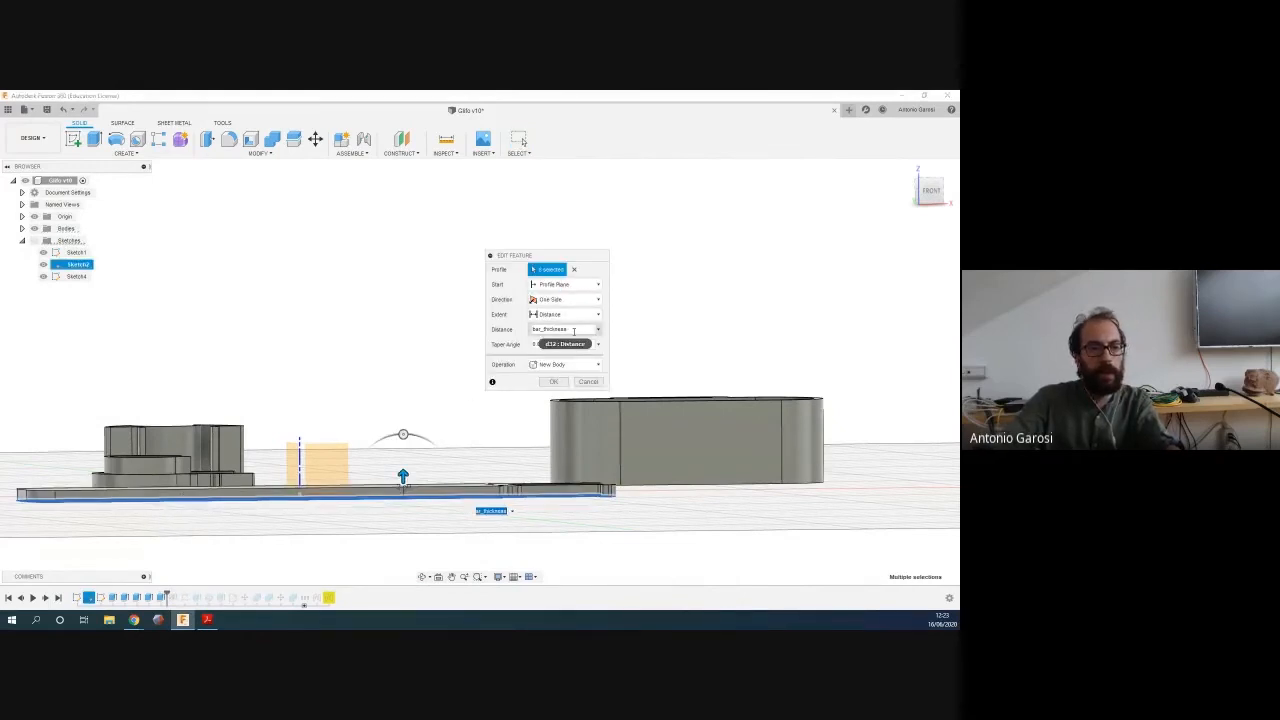
{"action": "left_click", "coordinate": [588, 381]}
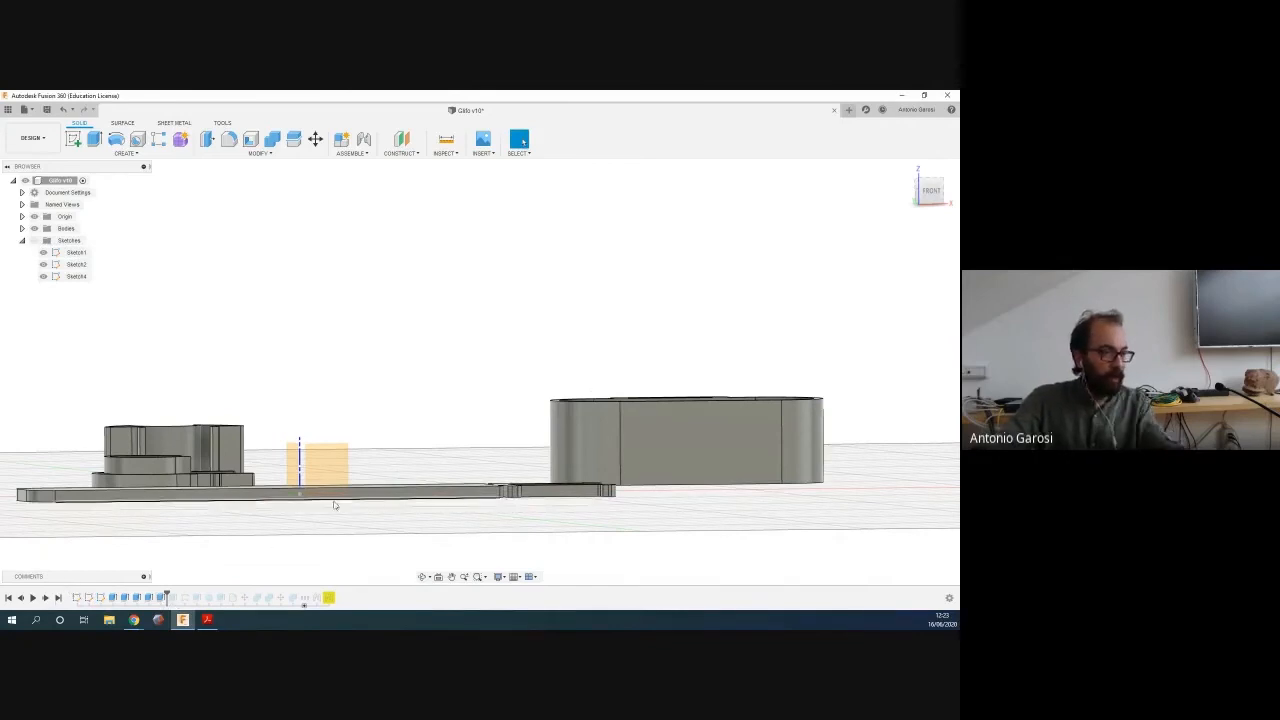
Examine the bar's underside and toggle the visibility of Sketch2
{"action": "middle_click_drag", "start_coordinate": [348, 535], "coordinate": [368, 584], "text": "shift"}
{"action": "scroll", "coordinate": [246, 267], "scroll_direction": "up", "scroll_amount": 5}
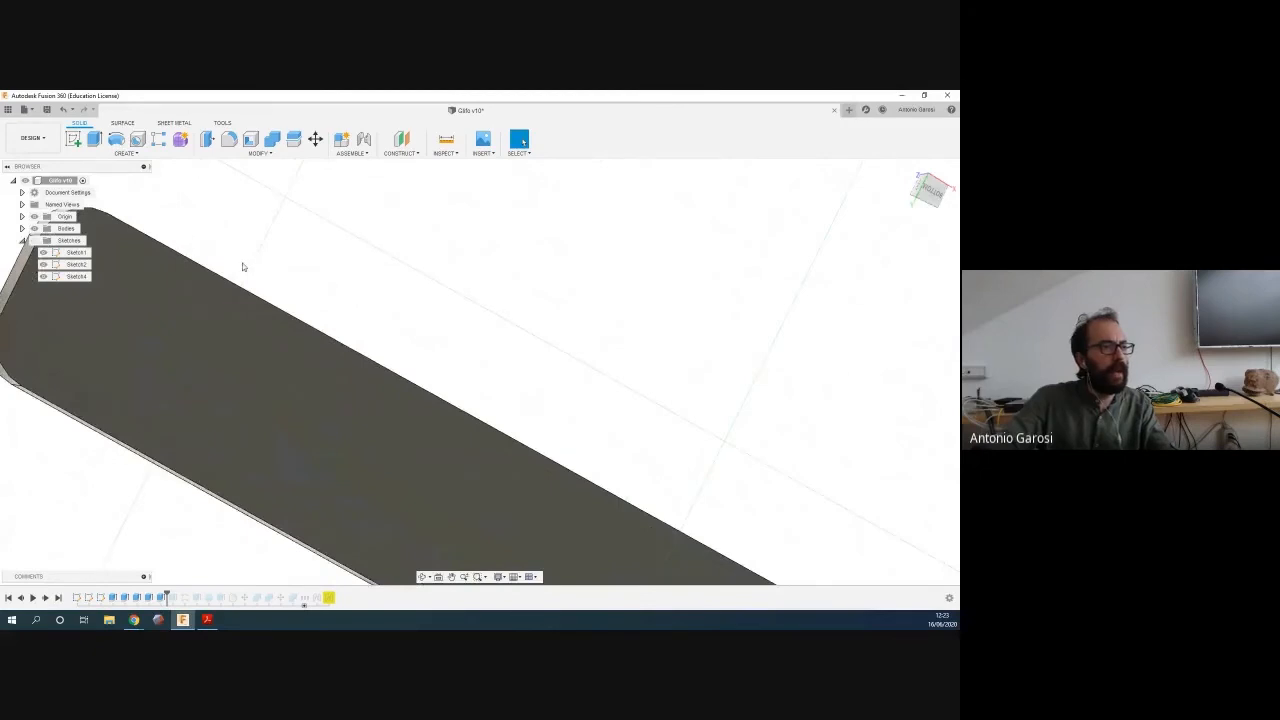
{"action": "middle_click_drag", "start_coordinate": [291, 300], "coordinate": [277, 294], "text": "shift"}
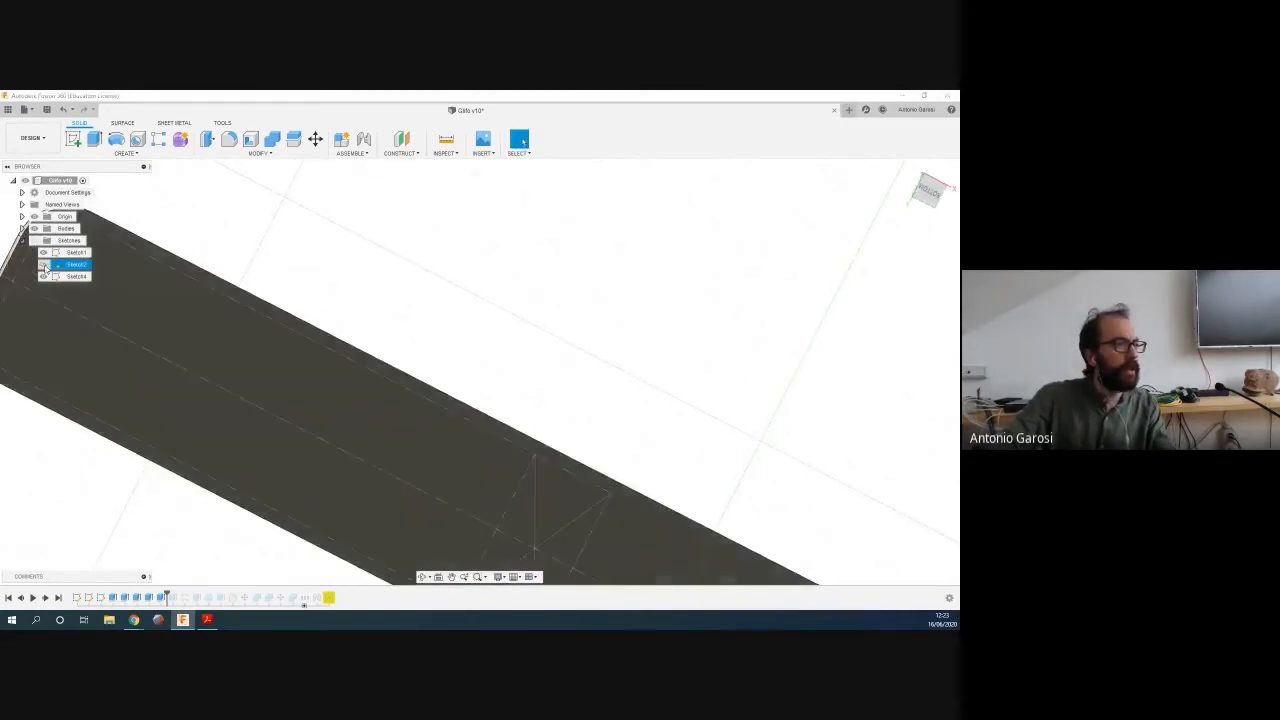
{"action": "left_click", "coordinate": [44, 265]}
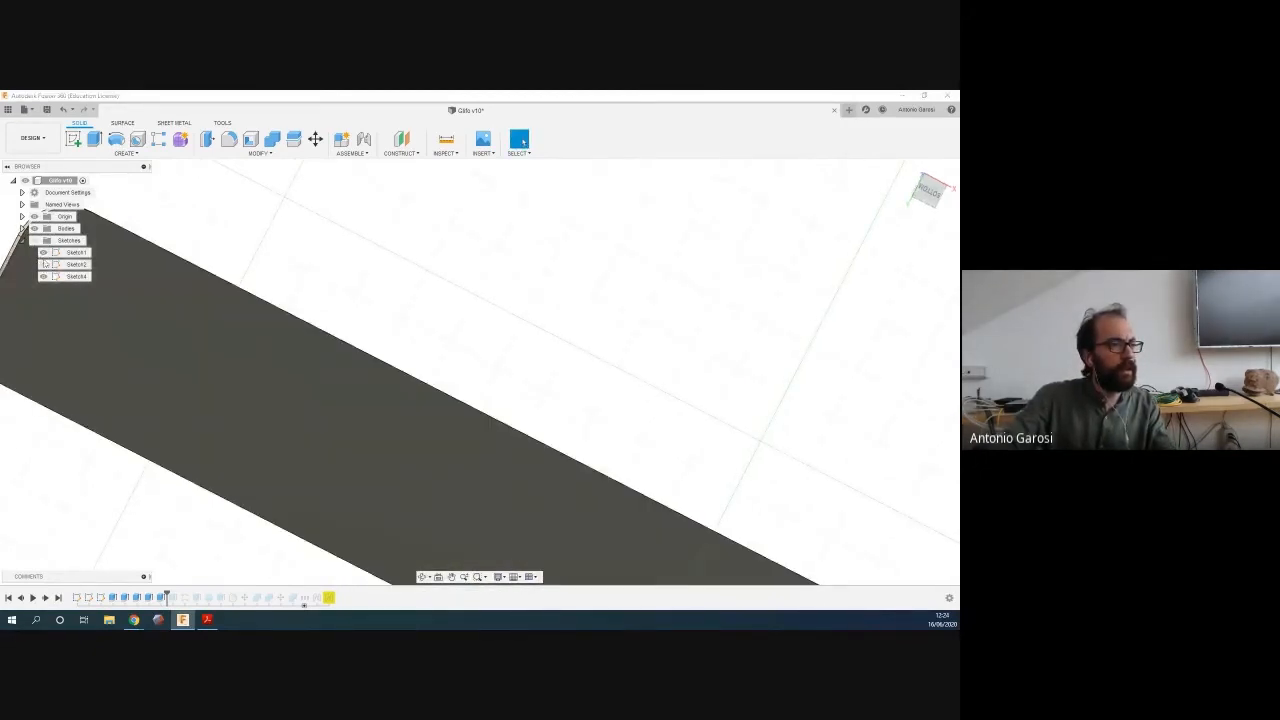
Advance the design history three features through the bar's rectangular cutout, its pattern and the rib extrusion
{"action": "left_click", "coordinate": [45, 597]}
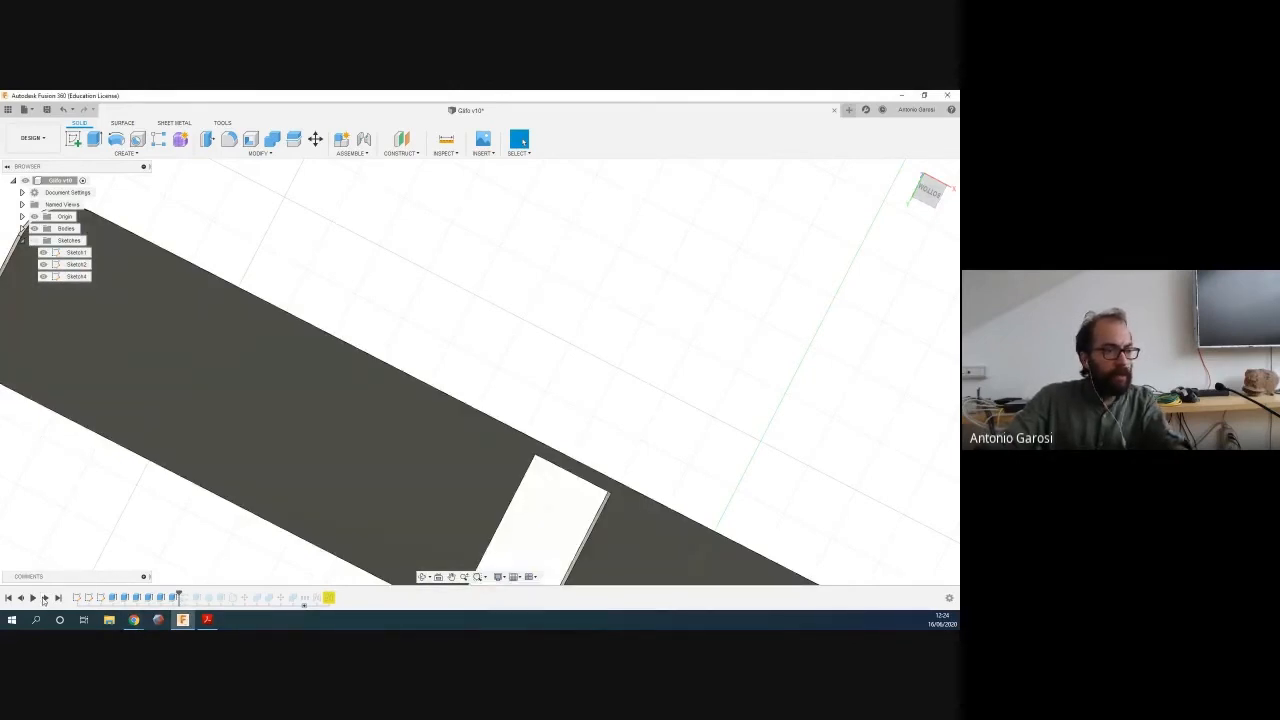
{"action": "left_click", "coordinate": [45, 597]}
{"action": "left_click", "coordinate": [45, 597]}
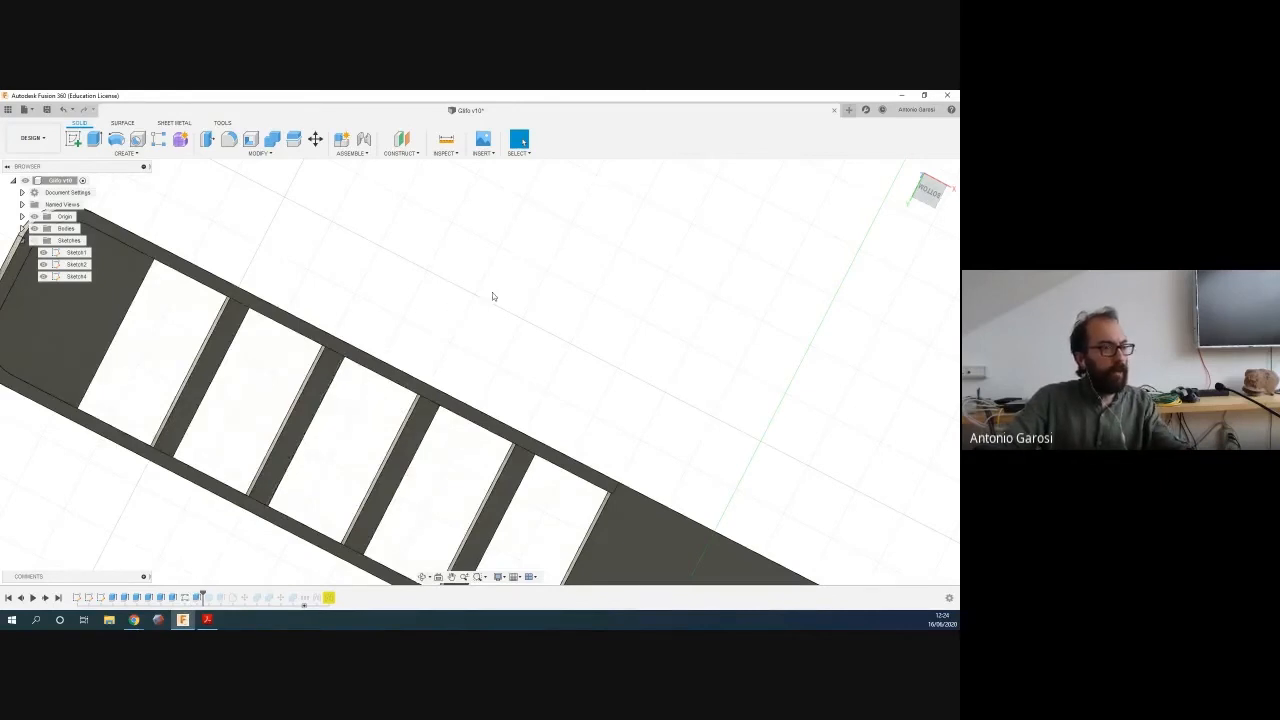
Check the distance parameter of the bar's rib extrusion and leave the feature without changes
{"action": "middle_click_drag", "start_coordinate": [490, 295], "coordinate": [548, 453], "text": "shift"}
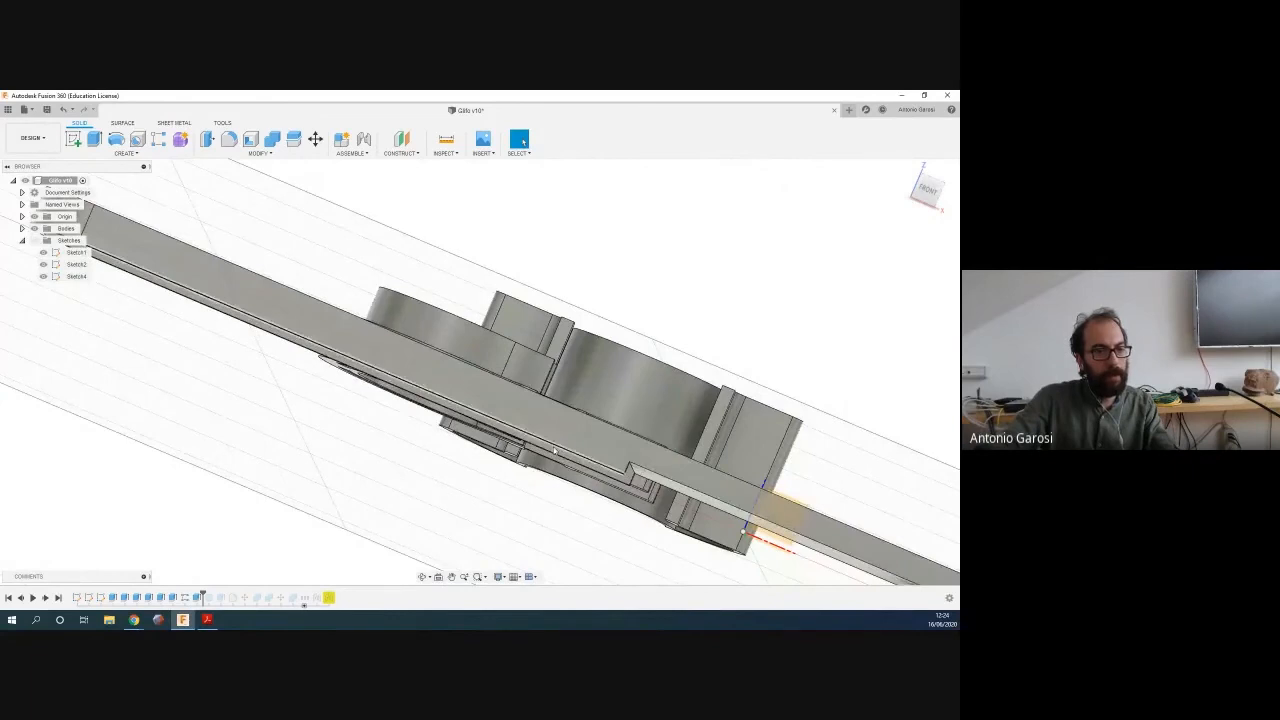
{"action": "right_click", "coordinate": [197, 597]}
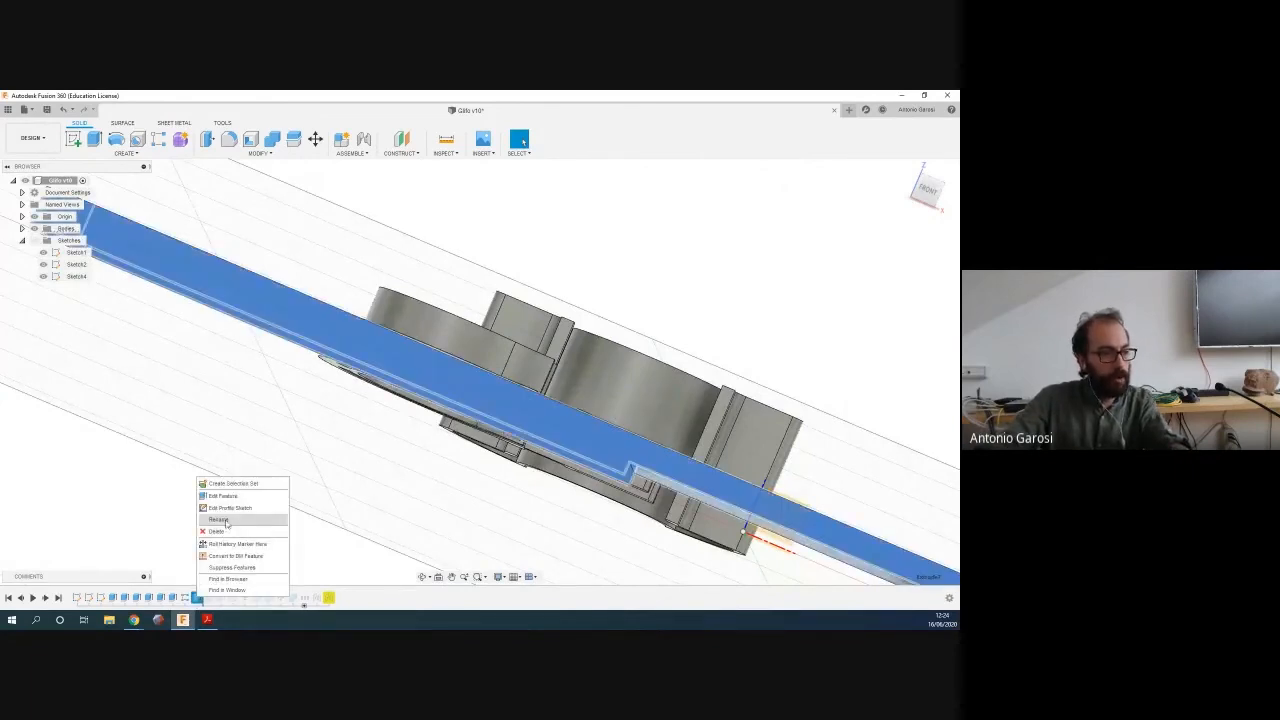
{"action": "left_click", "coordinate": [223, 496]}
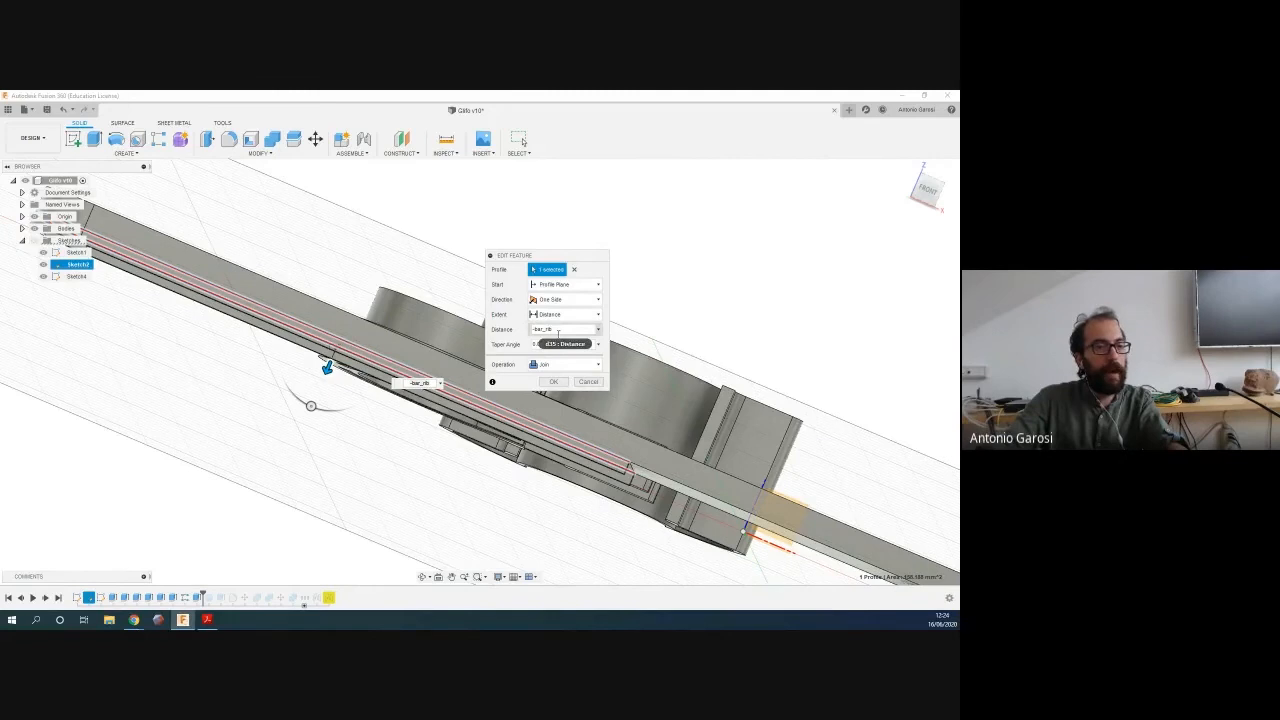
{"action": "left_click", "coordinate": [588, 381]}
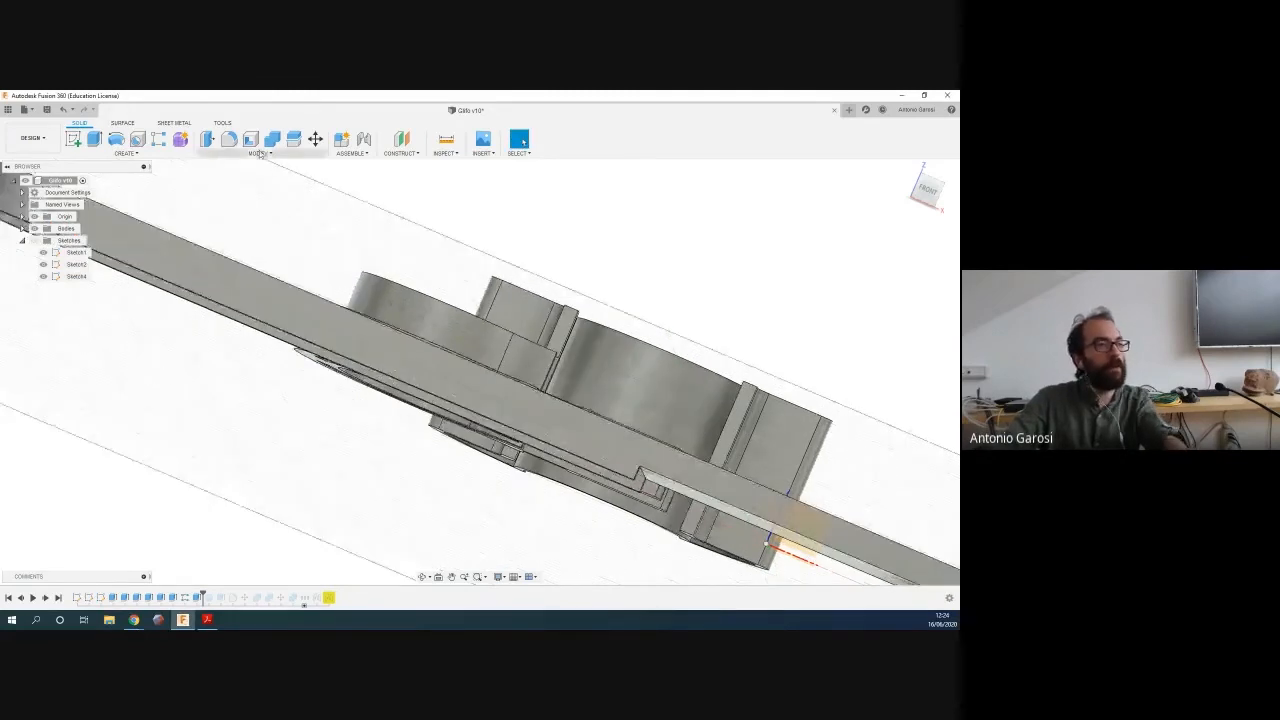
Open the user parameters and examine the whole max expression that defines the bar_rib parameter
{"action": "left_click", "coordinate": [258, 153]}
{"action": "left_click", "coordinate": [240, 388]}
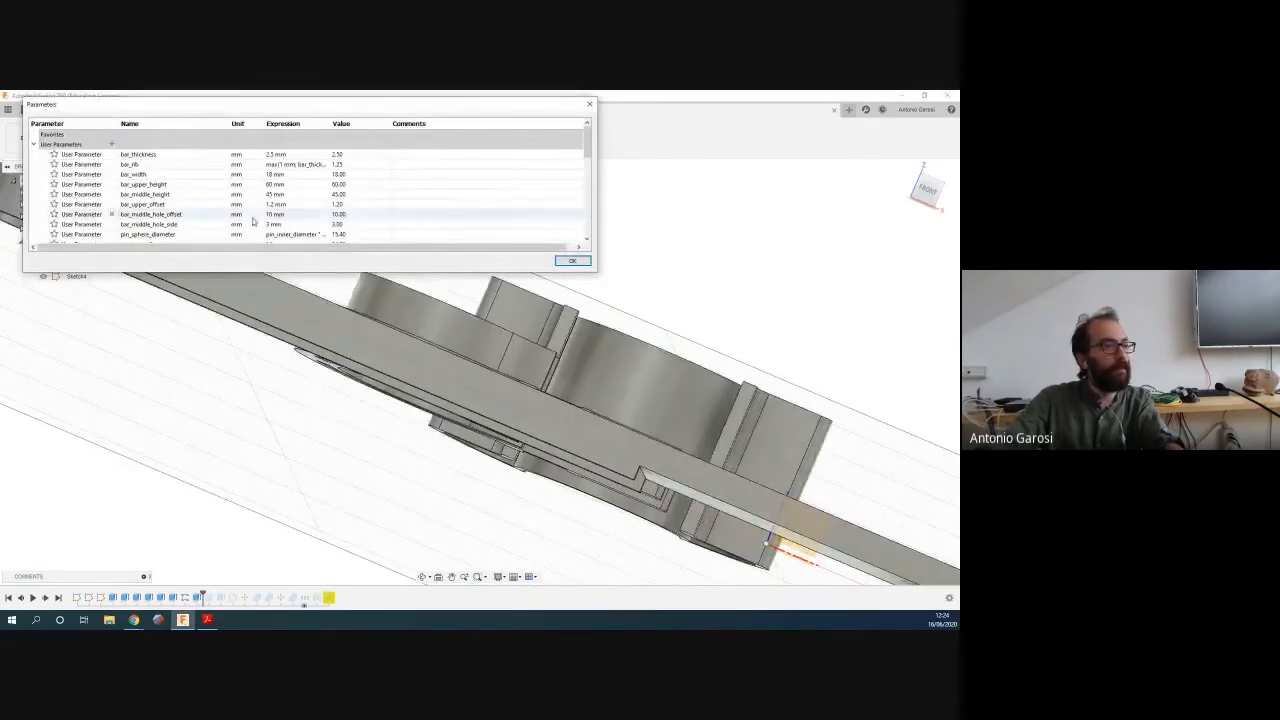
{"action": "scroll", "coordinate": [169, 222], "scroll_direction": "down", "scroll_amount": 2}
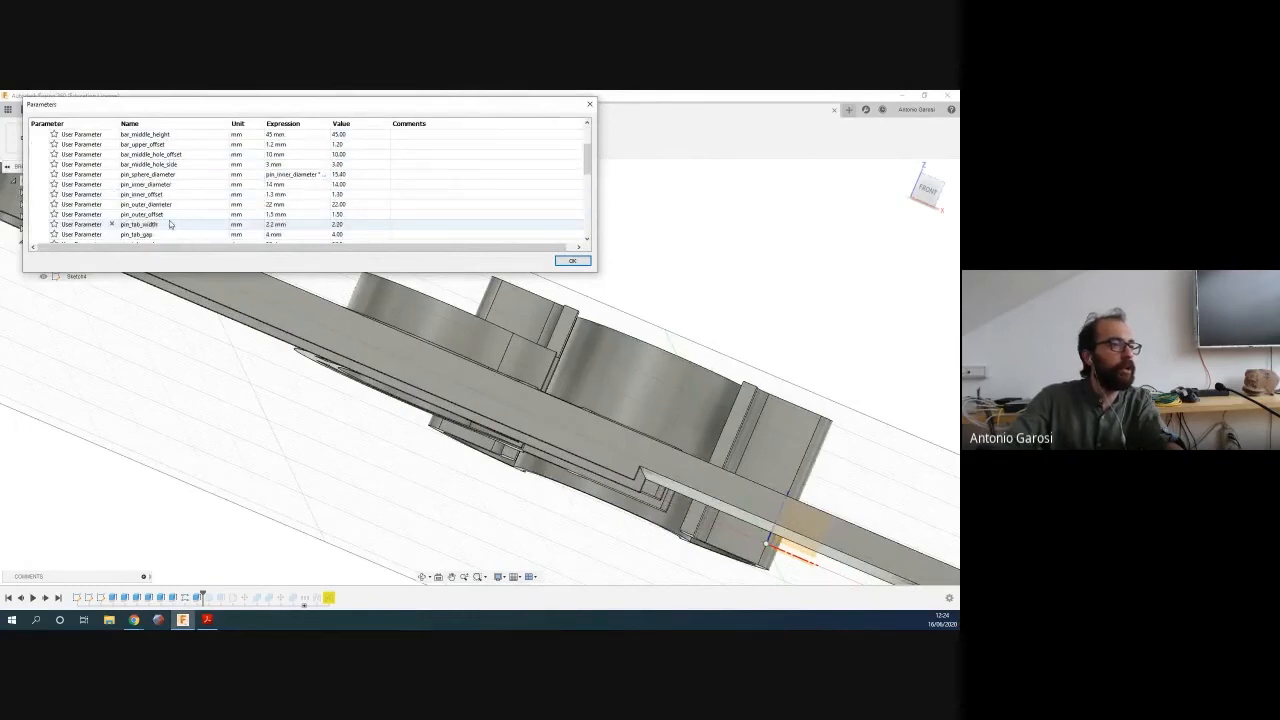
{"action": "scroll", "coordinate": [169, 220], "scroll_direction": "up", "scroll_amount": 3}
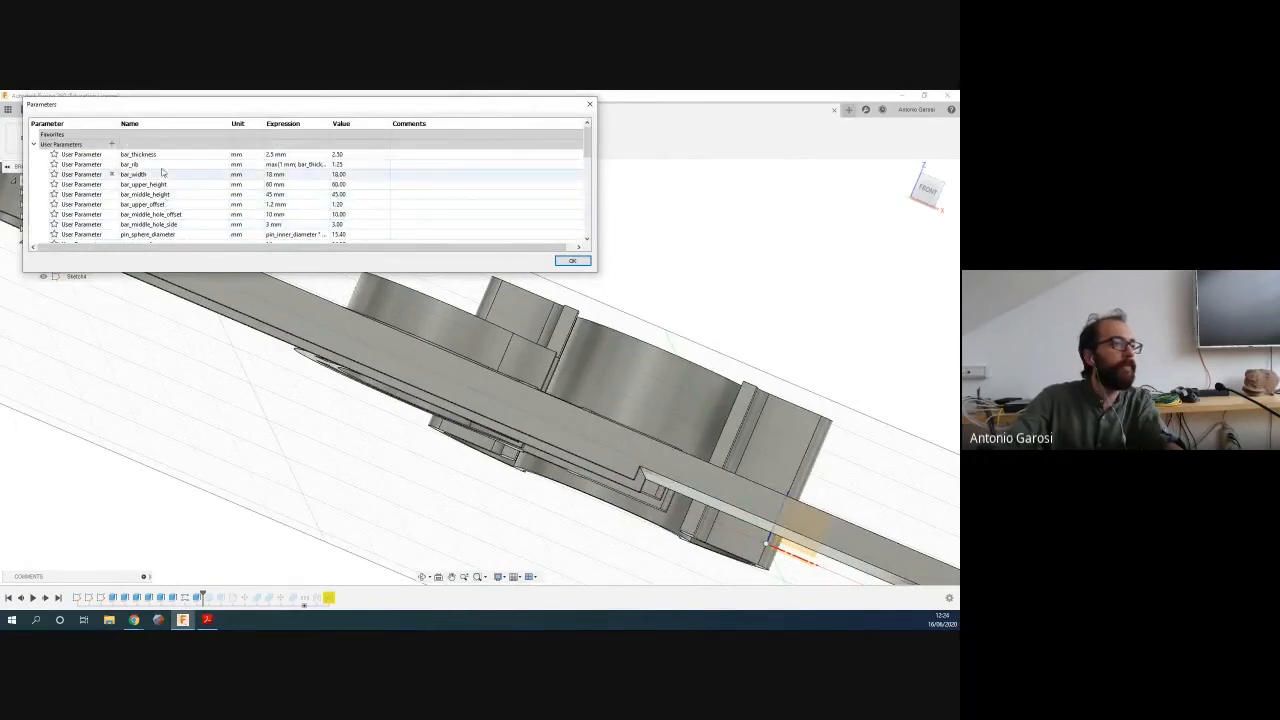
{"action": "left_click", "coordinate": [290, 164]}
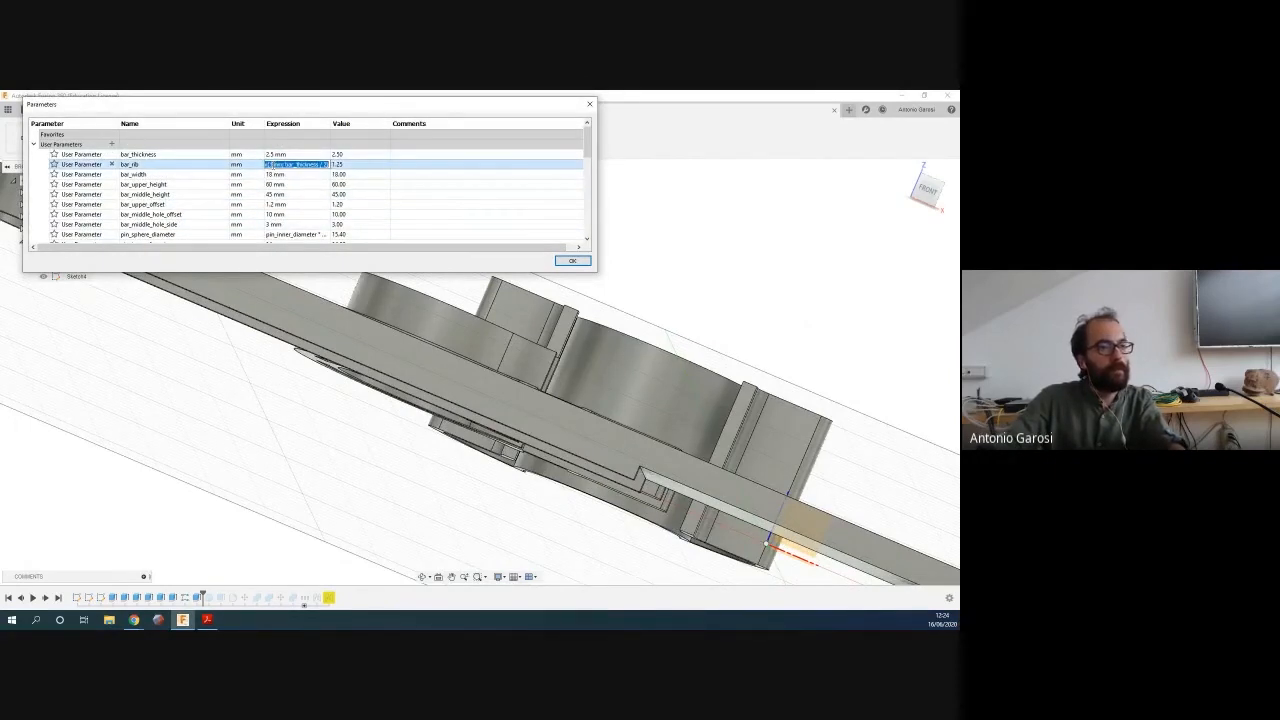
{"action": "left_click", "coordinate": [271, 164]}
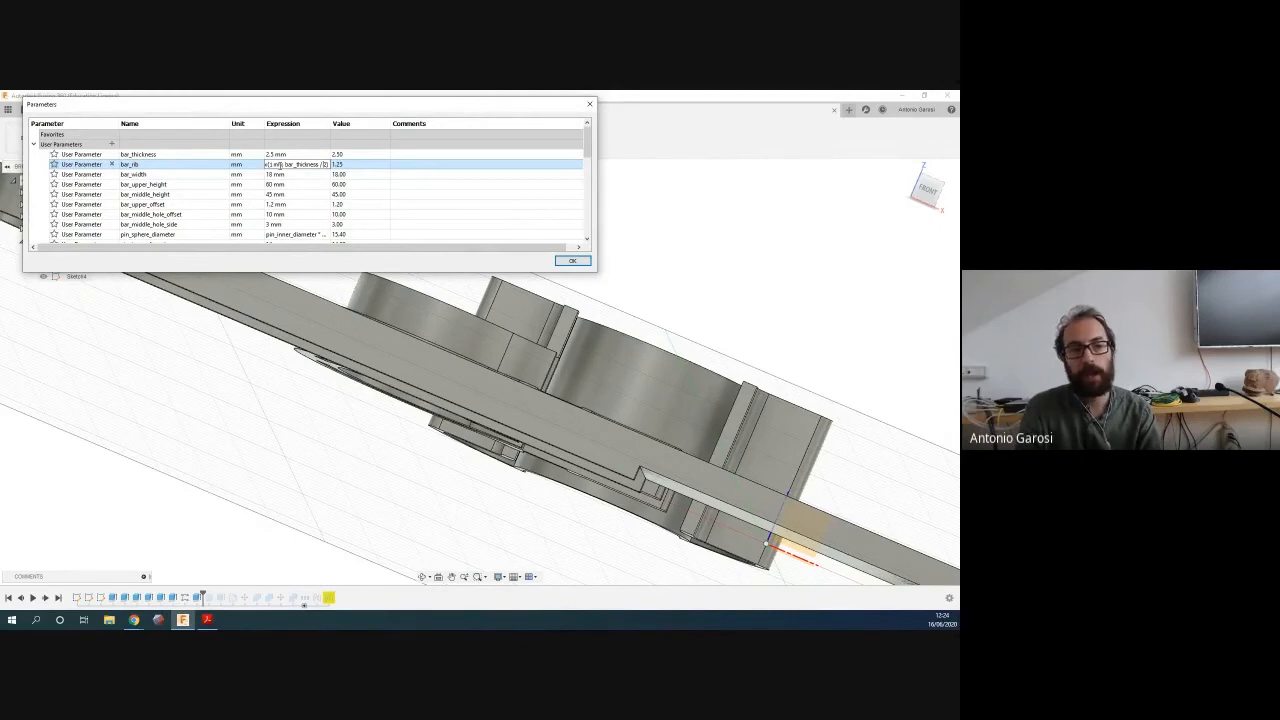
{"action": "key", "text": "Left"}
{"action": "key", "text": "Left"}
{"action": "key", "text": "Left"}
{"action": "key", "text": "Left"}
{"action": "key", "text": "Left"}
{"action": "key", "text": "Left"}
{"action": "key", "text": "Left"}
{"action": "key", "text": "Left"}
{"action": "key", "text": "Left"}
{"action": "key", "text": "Left"}
{"action": "key", "text": "Left"}
{"action": "key", "text": "Left"}
{"action": "key", "text": "Left"}
{"action": "key", "text": "Left"}
{"action": "key", "text": "Left"}
{"action": "key", "text": "Left"}
{"action": "key", "text": "Left"}
{"action": "key", "text": "Left"}
{"action": "key", "text": "Left"}
{"action": "key", "text": "Left"}
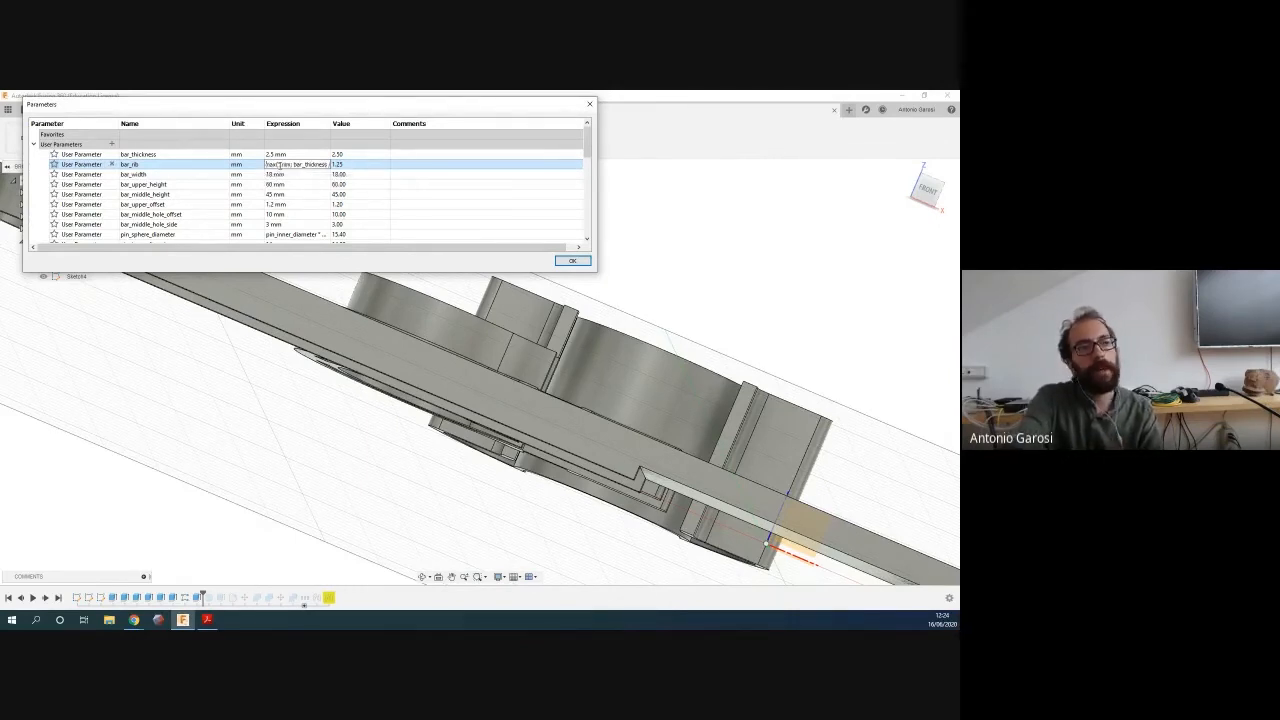
{"action": "key", "text": "shift+Right"}
{"action": "key", "text": "shift+Right"}
{"action": "key", "text": "shift+Right"}
{"action": "key", "text": "shift+Right"}
{"action": "key", "text": "shift+Right"}
{"action": "key", "text": "shift+Right"}
{"action": "key", "text": "shift+Right"}
{"action": "key", "text": "shift+Right"}
{"action": "key", "text": "shift+Right"}
{"action": "key", "text": "shift+Right"}
{"action": "key", "text": "shift+Right"}
{"action": "key", "text": "shift+Right"}
{"action": "key", "text": "shift+Right"}
{"action": "key", "text": "shift+Right"}
{"action": "key", "text": "shift+Right"}
{"action": "key", "text": "shift+Right"}
{"action": "key", "text": "shift+Right"}
{"action": "key", "text": "shift+Right"}
{"action": "key", "text": "shift+Right"}
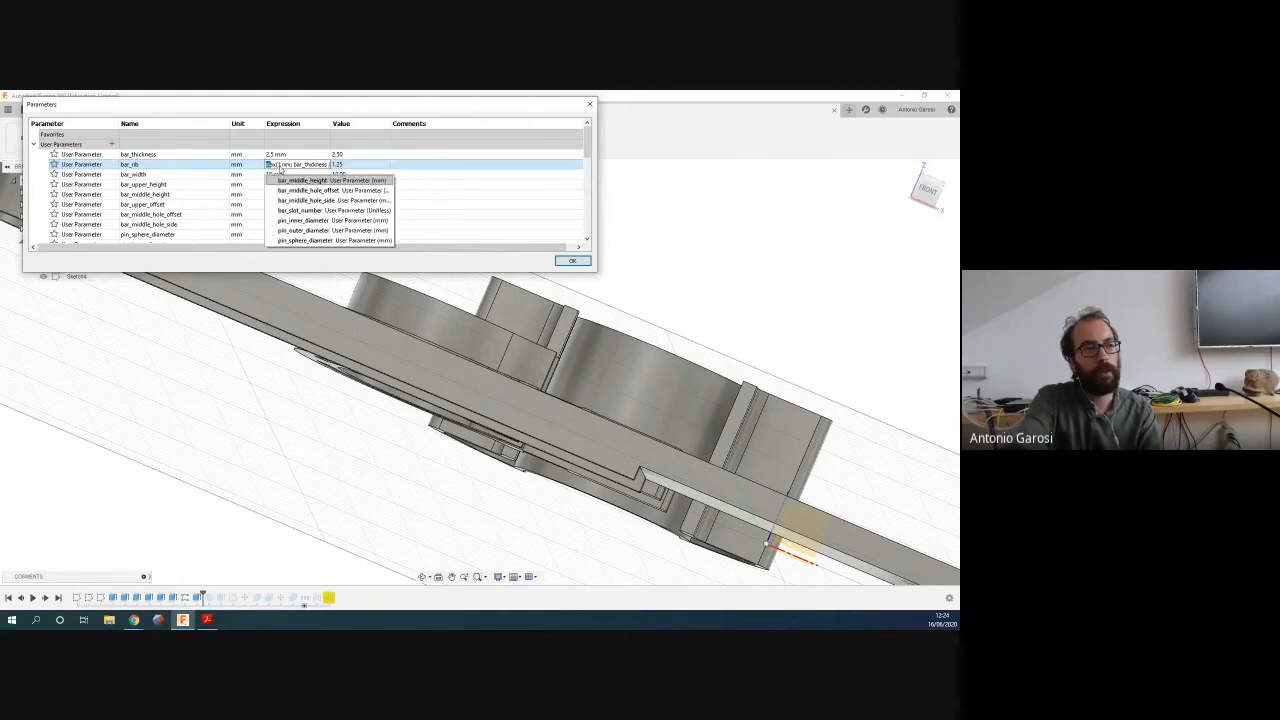
{"action": "key", "text": "shift+Right"}
{"action": "key", "text": "shift+Right"}
{"action": "key", "text": "shift+Right"}
{"action": "key", "text": "shift+Right"}
{"action": "key", "text": "shift+Right"}
{"action": "key", "text": "shift+Right"}
{"action": "key", "text": "shift+Right"}
{"action": "key", "text": "shift+Right"}
{"action": "key", "text": "shift+Right"}
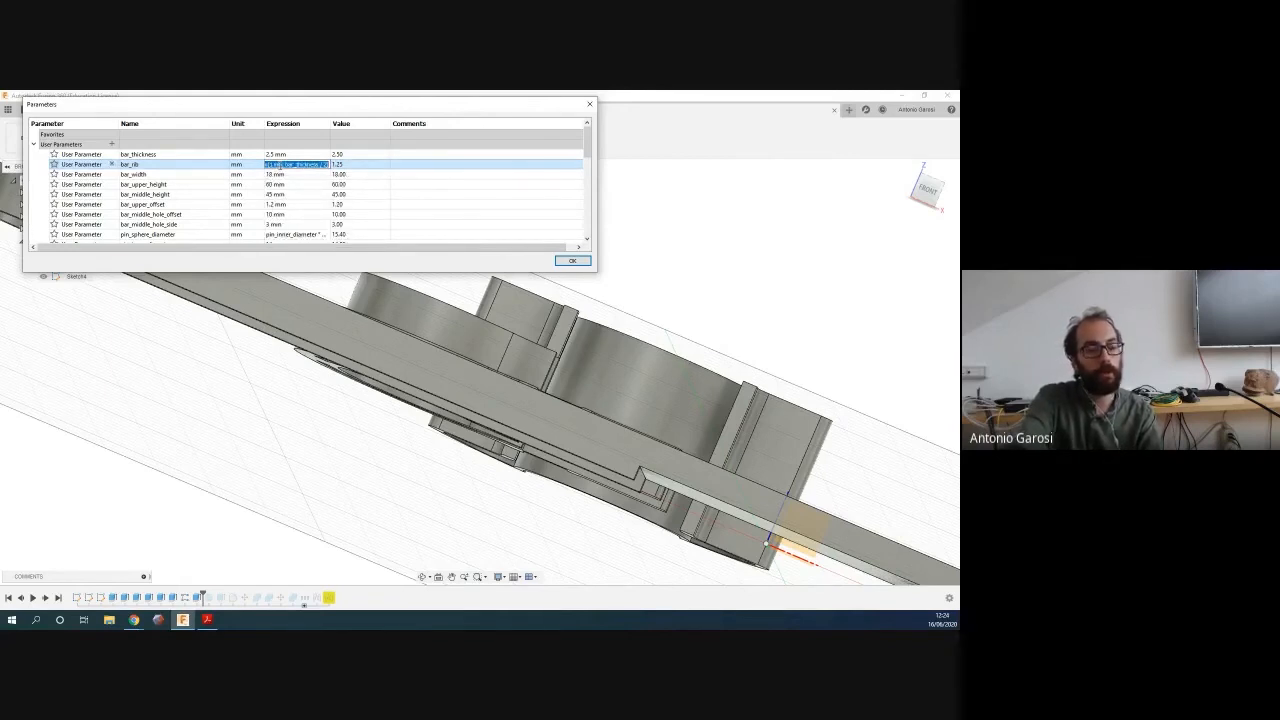
Highlight the function name and the bar_thickness / 2 argument in the bar_rib expression, leaving the expression as it is
{"action": "key", "text": "Left"}
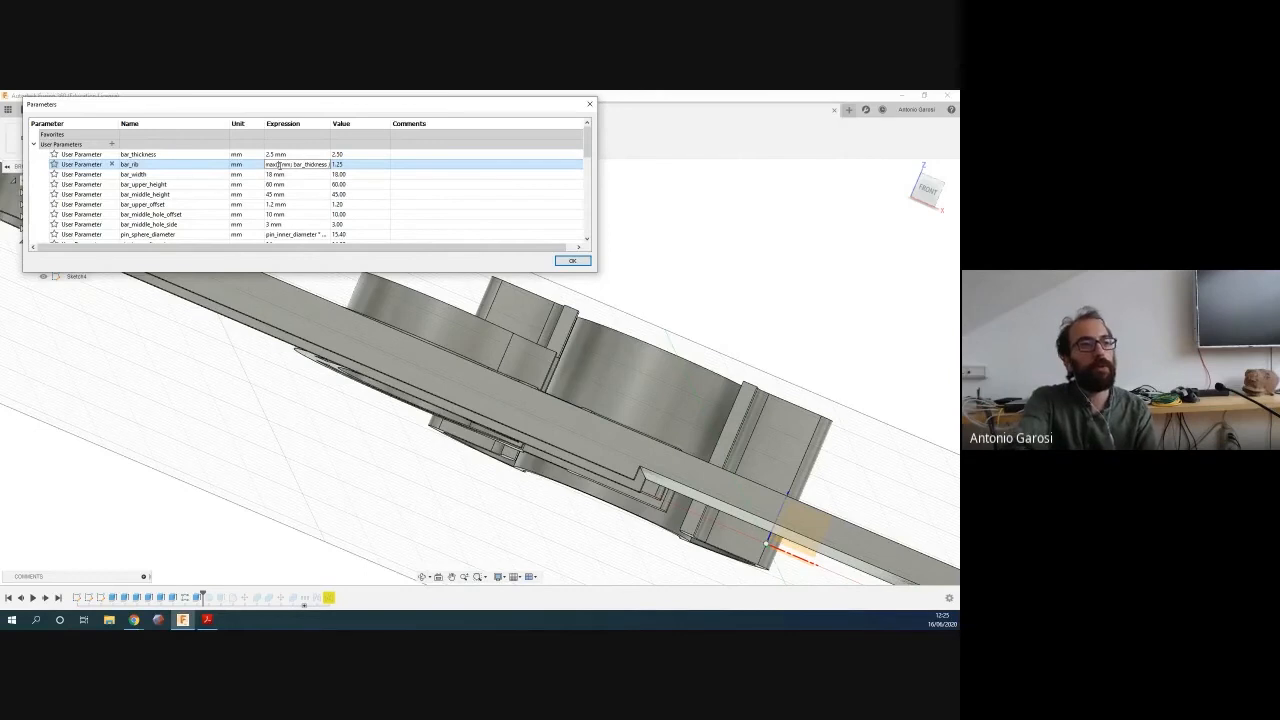
{"action": "key", "text": "shift+Right"}
{"action": "key", "text": "shift+Right"}
{"action": "key", "text": "shift+Right"}
{"action": "key", "text": "shift+Right"}
{"action": "key", "text": "Right"}
{"action": "key", "text": "shift+Right"}
{"action": "key", "text": "shift+Right"}
{"action": "key", "text": "shift+Right"}
{"action": "key", "text": "shift+Right"}
{"action": "key", "text": "shift+Right"}
{"action": "key", "text": "shift+Right"}
{"action": "key", "text": "shift+Right"}
{"action": "key", "text": "shift+Right"}
{"action": "key", "text": "shift+Right"}
{"action": "key", "text": "shift+Right"}
{"action": "key", "text": "shift+Right"}
{"action": "key", "text": "shift+Right"}
{"action": "key", "text": "shift+Right"}
{"action": "key", "text": "shift+Right"}
{"action": "key", "text": "shift+Right"}
{"action": "key", "text": "shift+Right"}
{"action": "key", "text": "shift+Right"}
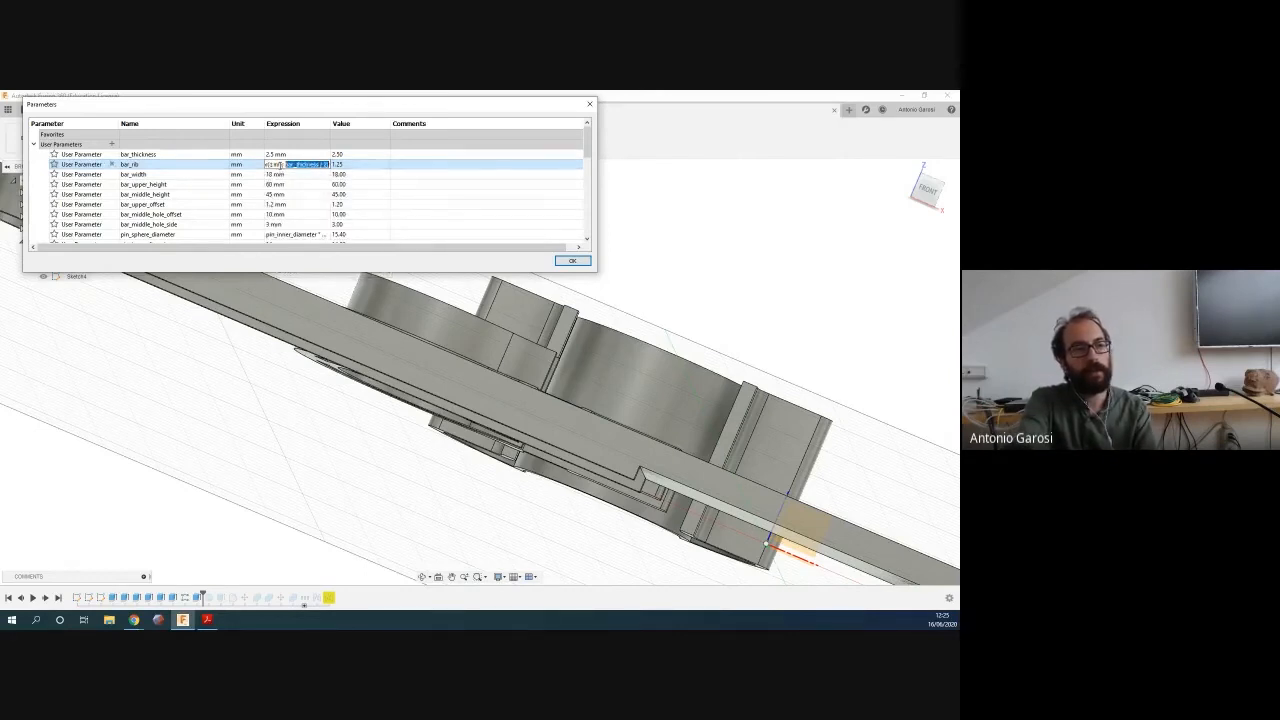
{"action": "left_click", "coordinate": [280, 165]}
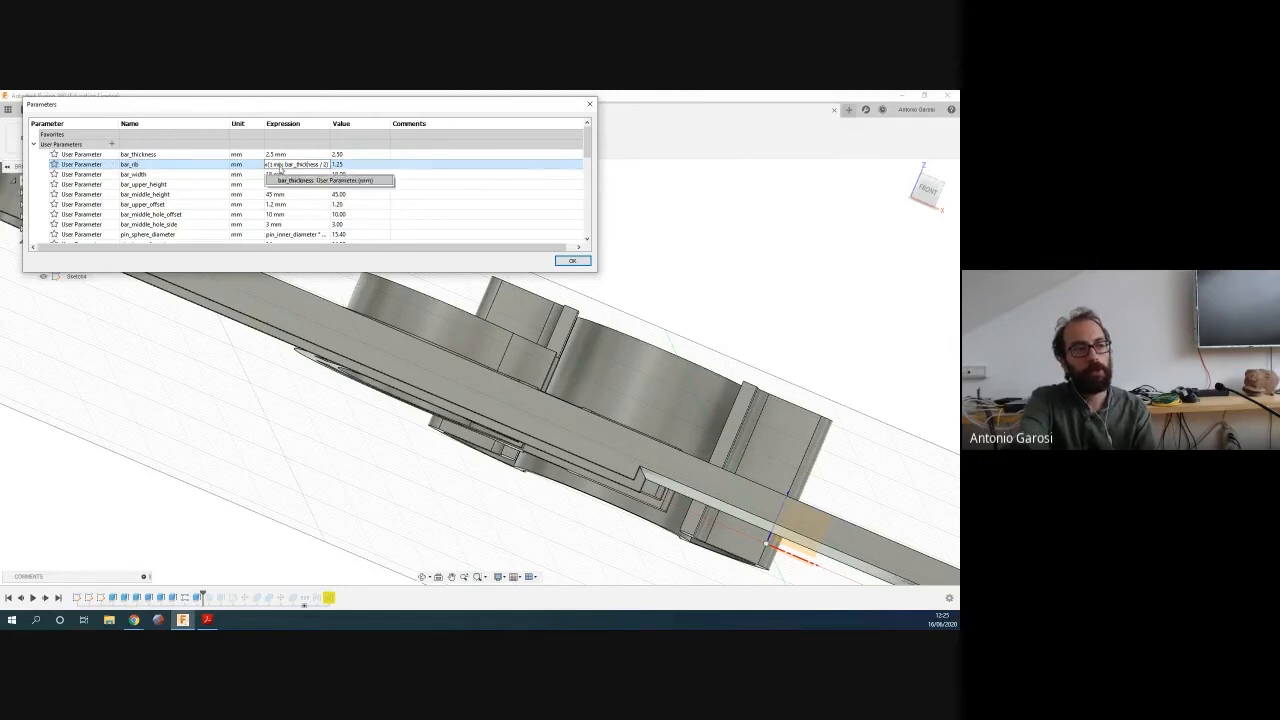
{"action": "key", "text": "Home"}
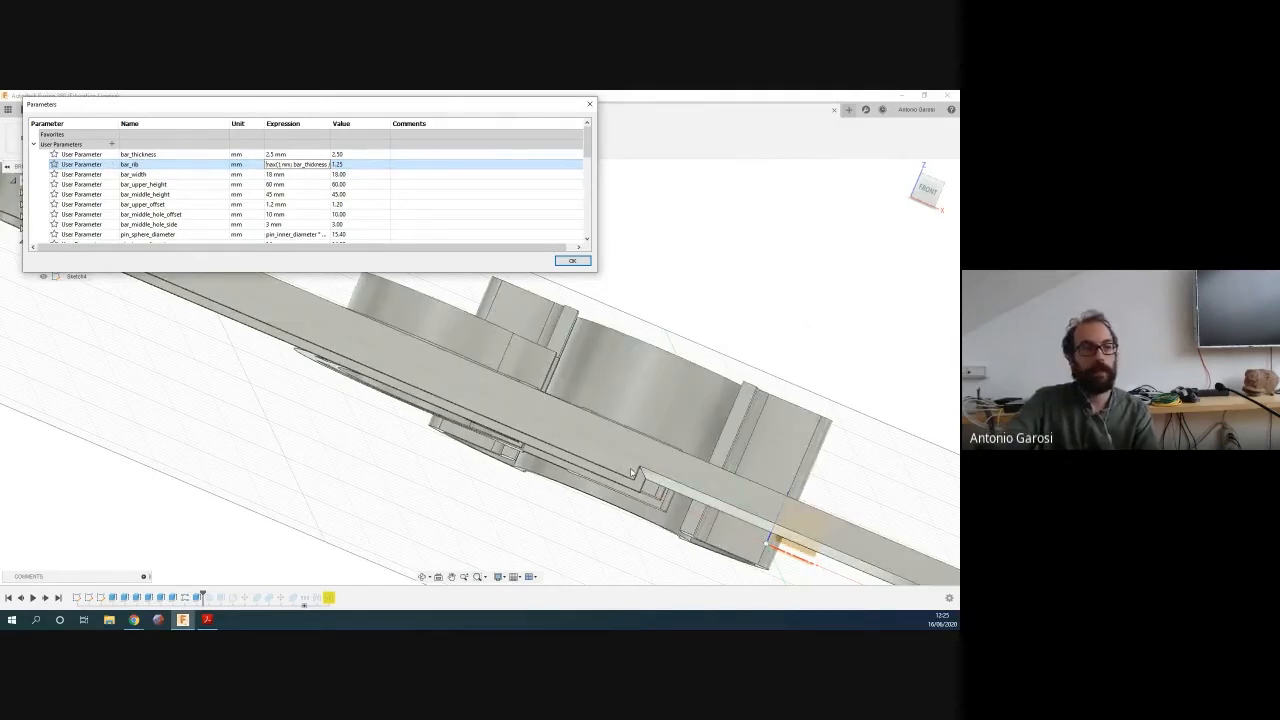
Set the bar_thickness parameter to 1 mm to test the lower limit of the rib expression
{"action": "left_click", "coordinate": [271, 154]}
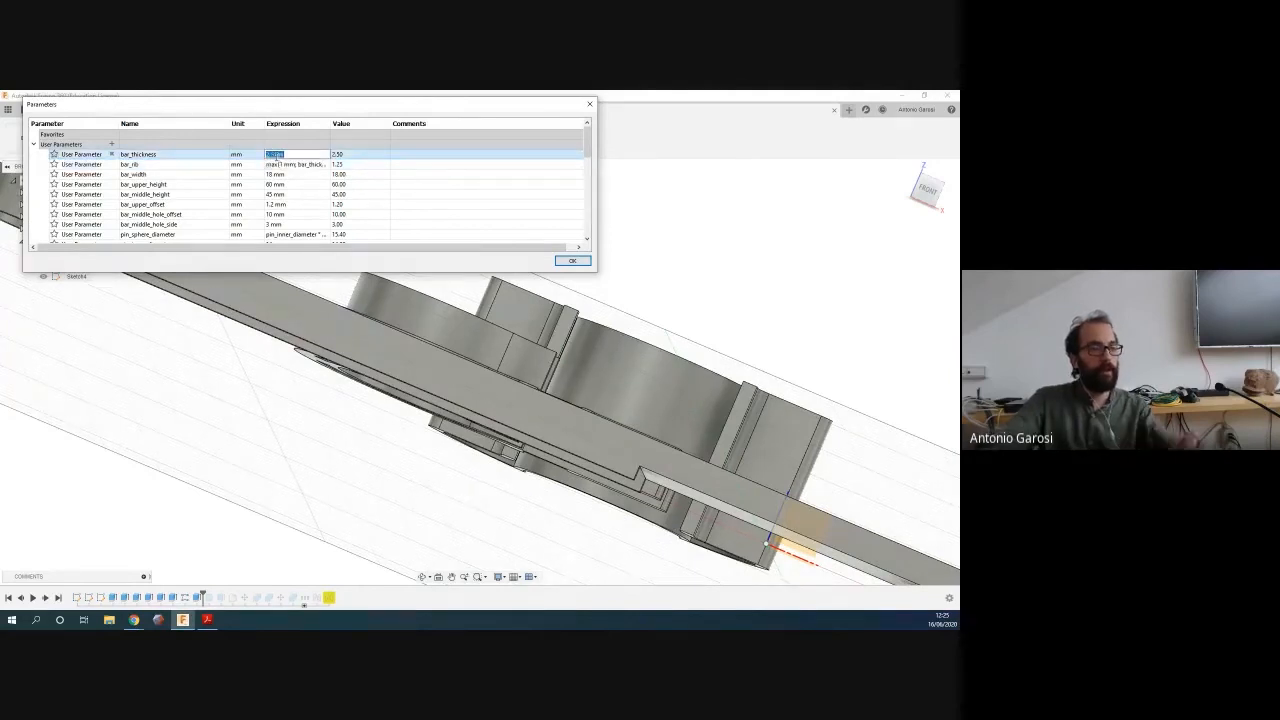
{"action": "type", "text": "1."}
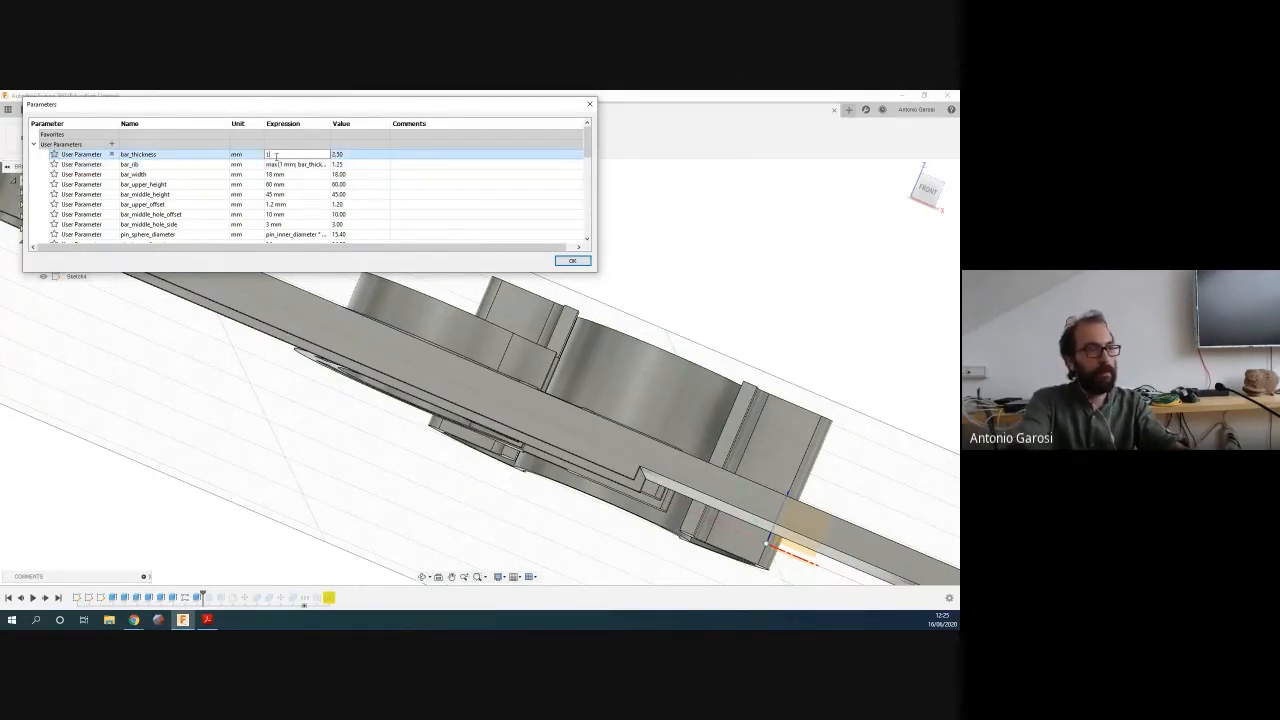
{"action": "key", "text": "Return"}
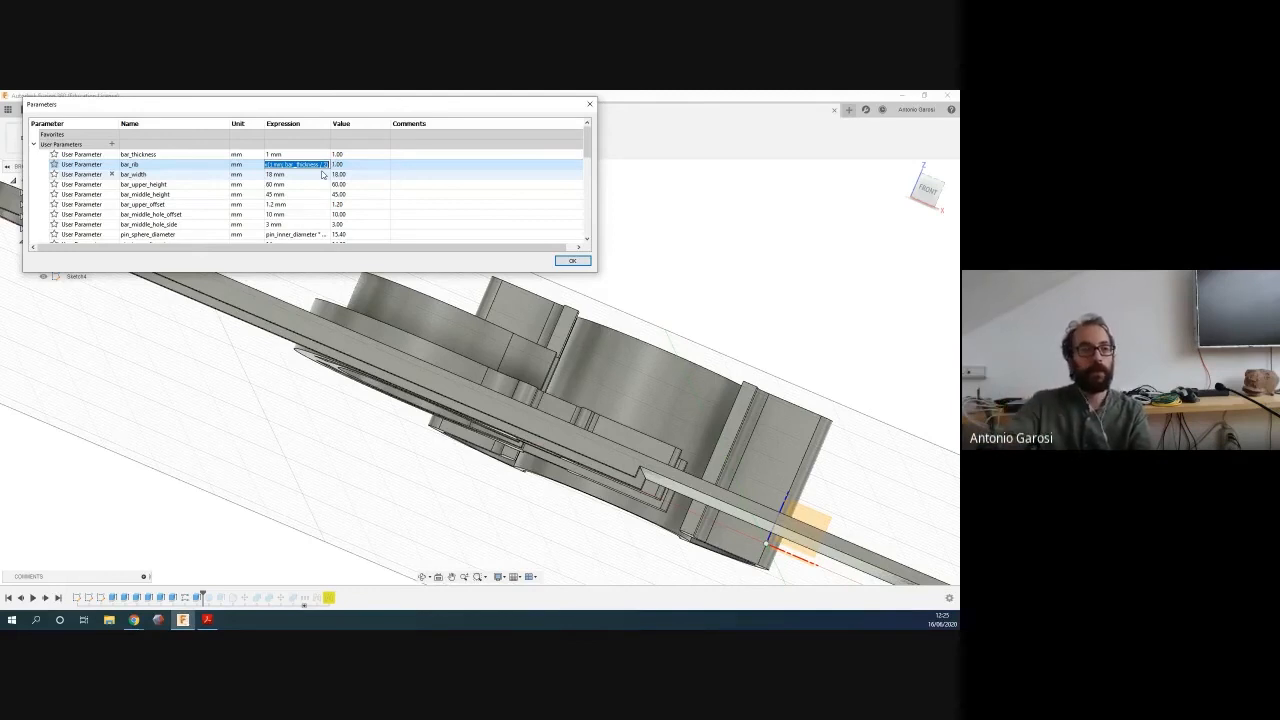
Restore the bar_thickness parameter to 2.5 mm
{"action": "left_click", "coordinate": [337, 155]}
{"action": "left_click", "coordinate": [318, 157]}
{"action": "key", "text": "Left"}
{"action": "key", "text": "Left"}
{"action": "key", "text": "Left"}
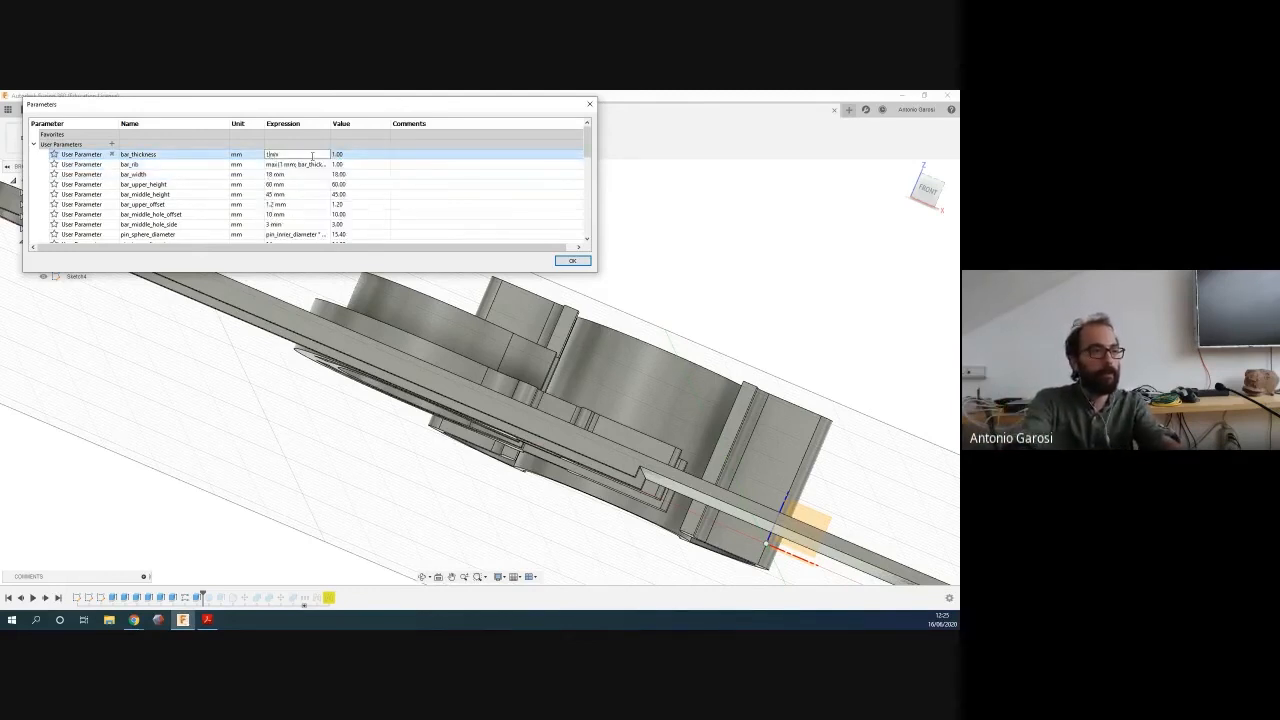
{"action": "key", "text": "BackSpace"}
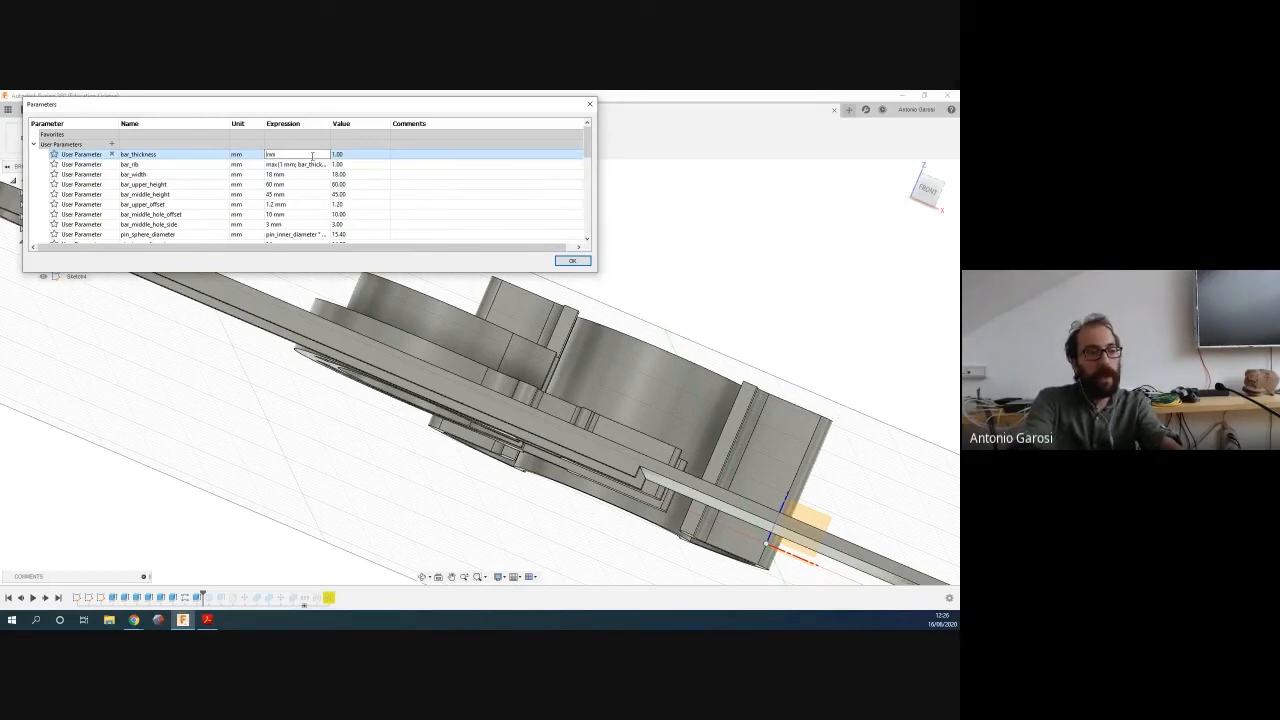
{"action": "type", "text": "2.5"}
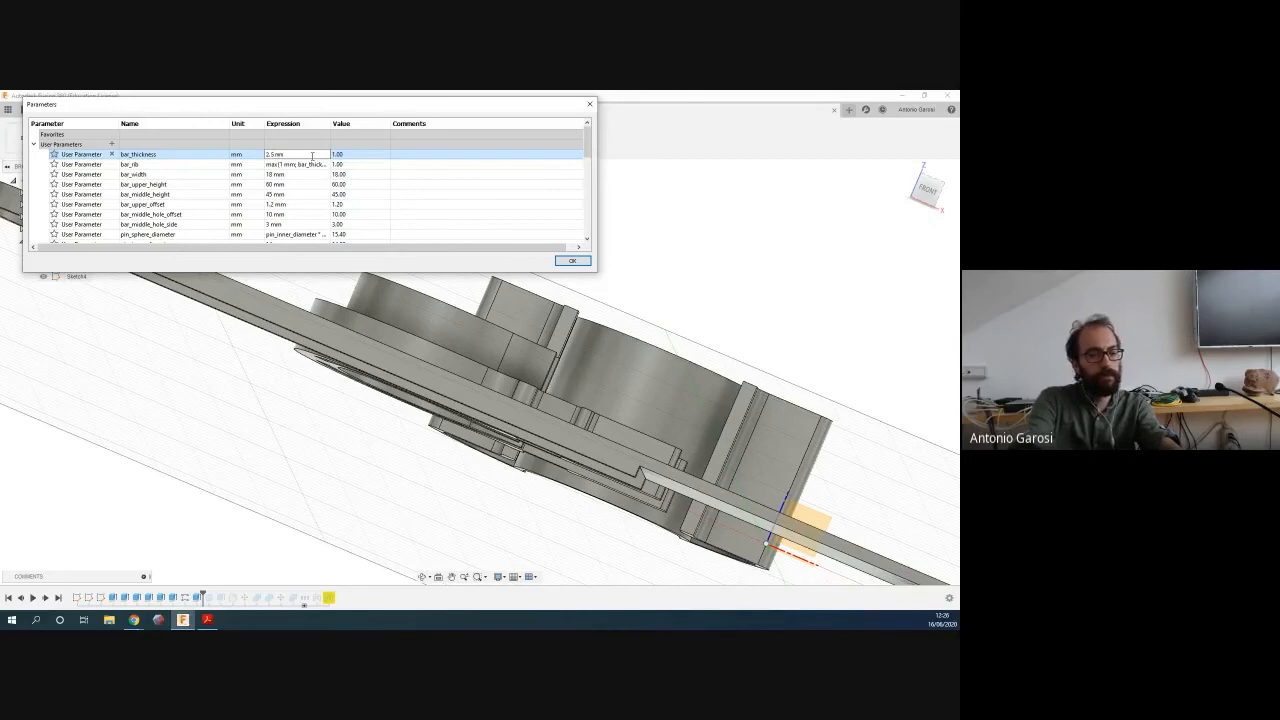
{"action": "key", "text": "Return"}
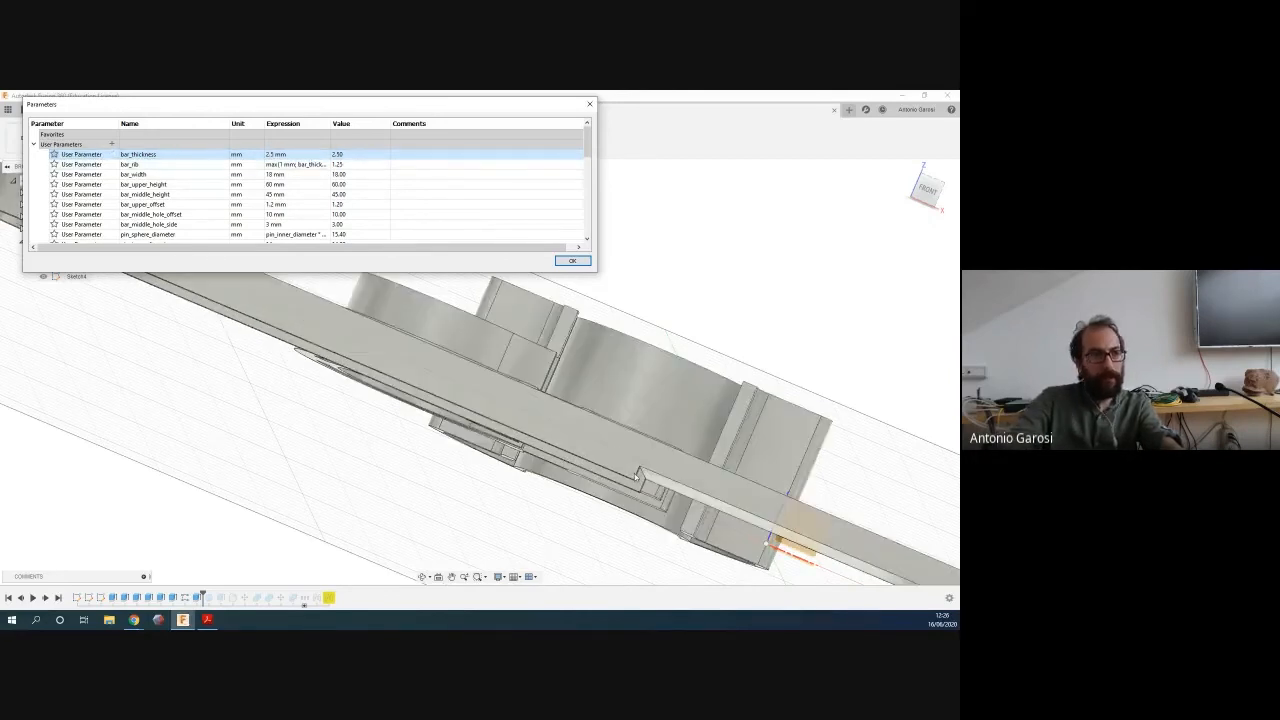
Set the bar_thickness parameter to 4 mm to test the rib expression on a thicker bar
{"action": "left_click", "coordinate": [304, 155]}
{"action": "key", "text": "Left"}
{"action": "key", "text": "Left"}
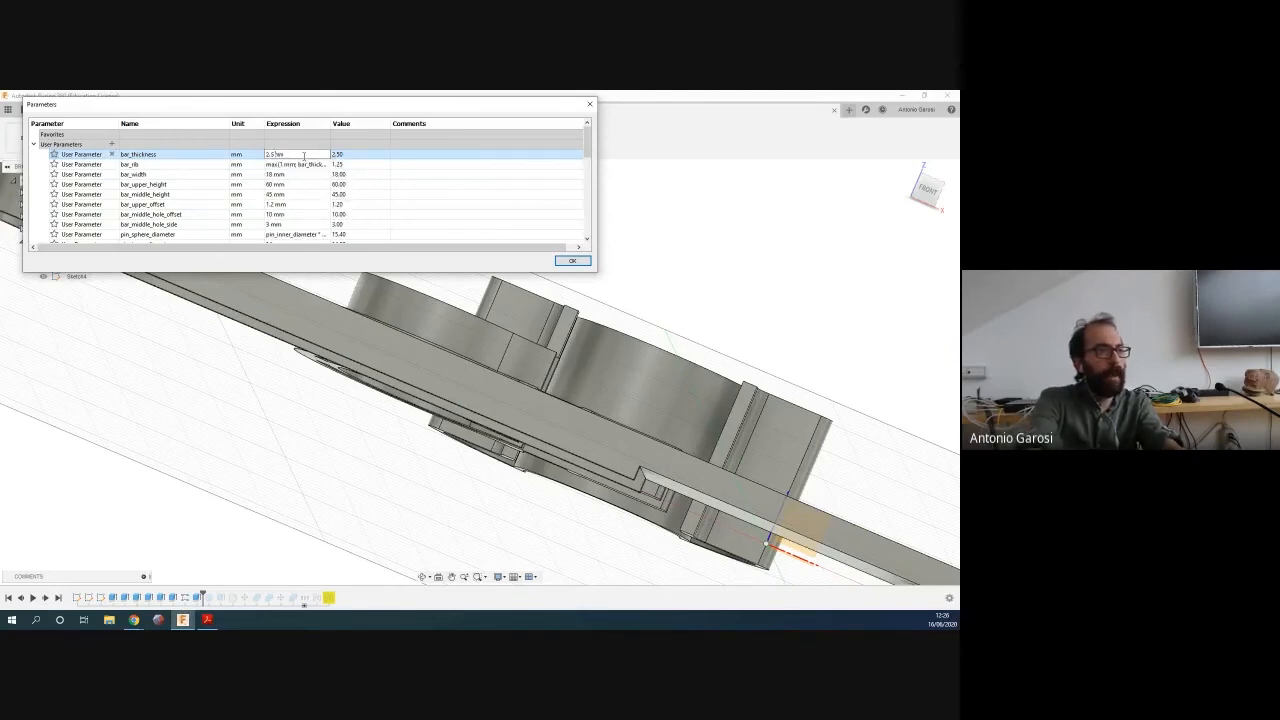
{"action": "key", "text": "BackSpace"}
{"action": "key", "text": "BackSpace"}
{"action": "key", "text": "BackSpace"}
{"action": "type", "text": "4"}
{"action": "key", "text": "Return"}
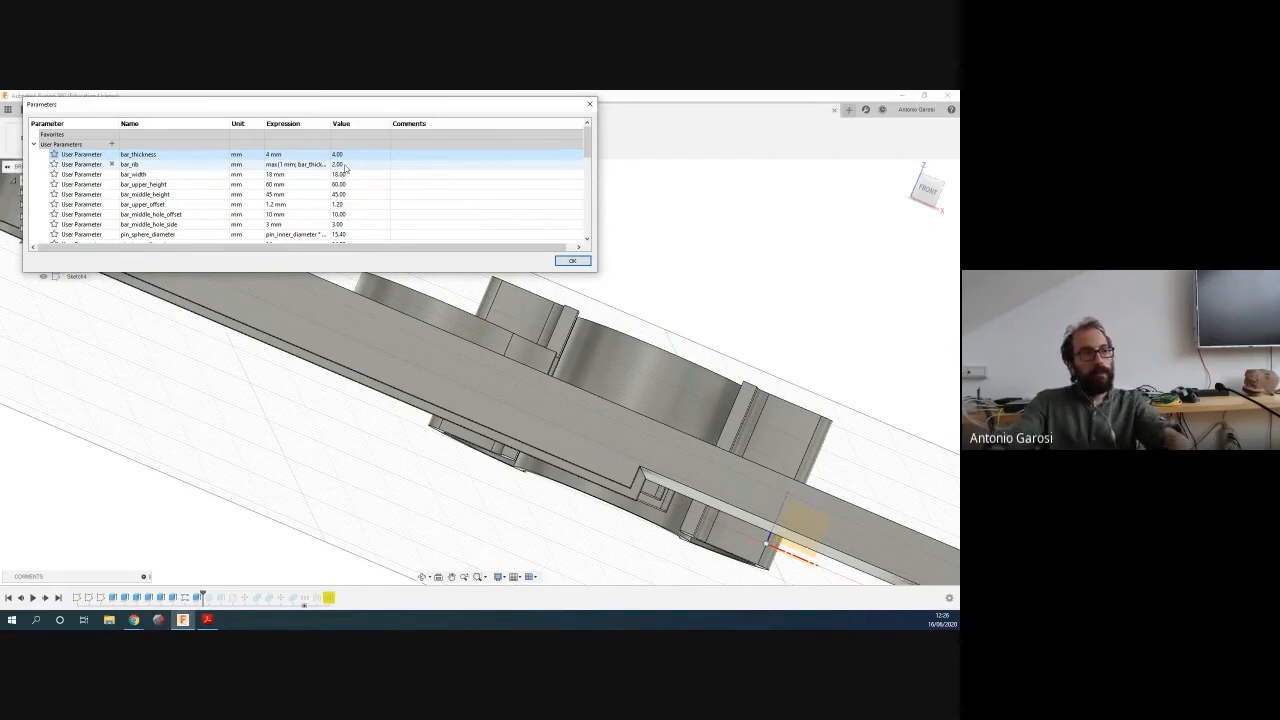
Return the bar_thickness parameter from the thicker test setting to 2.5 mm
{"action": "left_click", "coordinate": [285, 155]}
{"action": "left_click", "coordinate": [285, 155]}
{"action": "key", "text": "Left"}
{"action": "key", "text": "Left"}
{"action": "key", "text": "Left"}
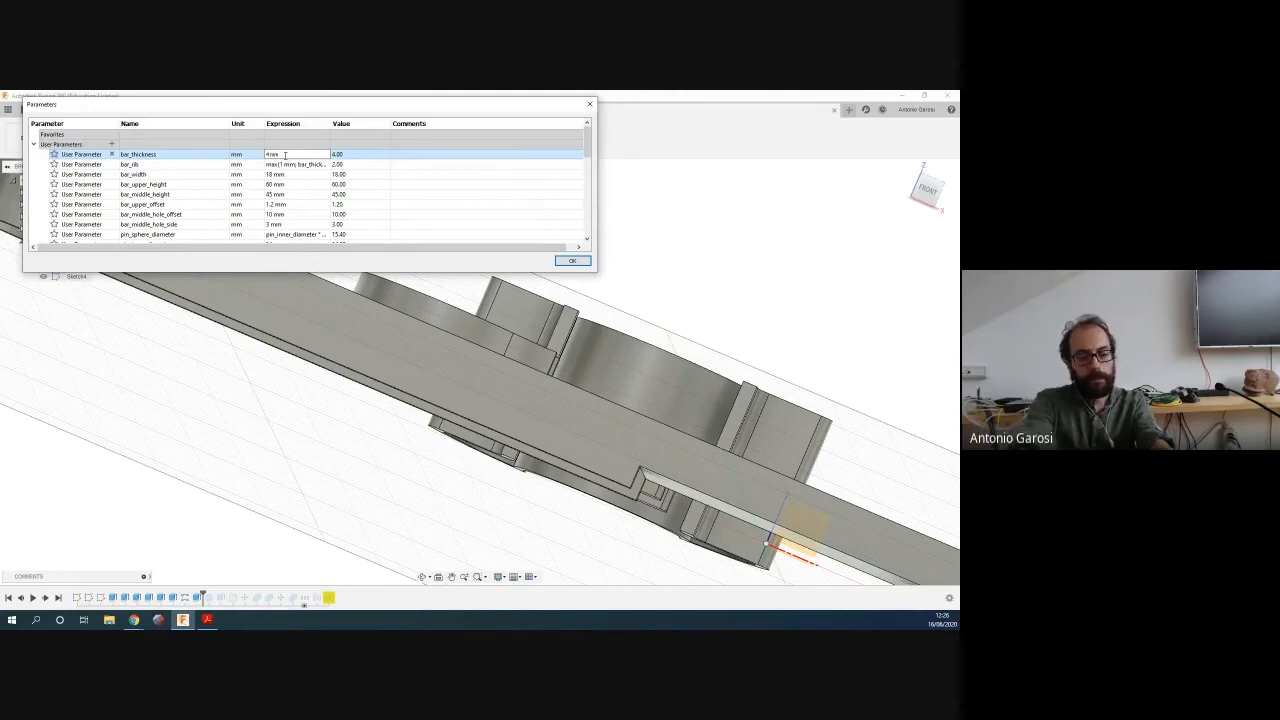
{"action": "type", "text": "2.5"}
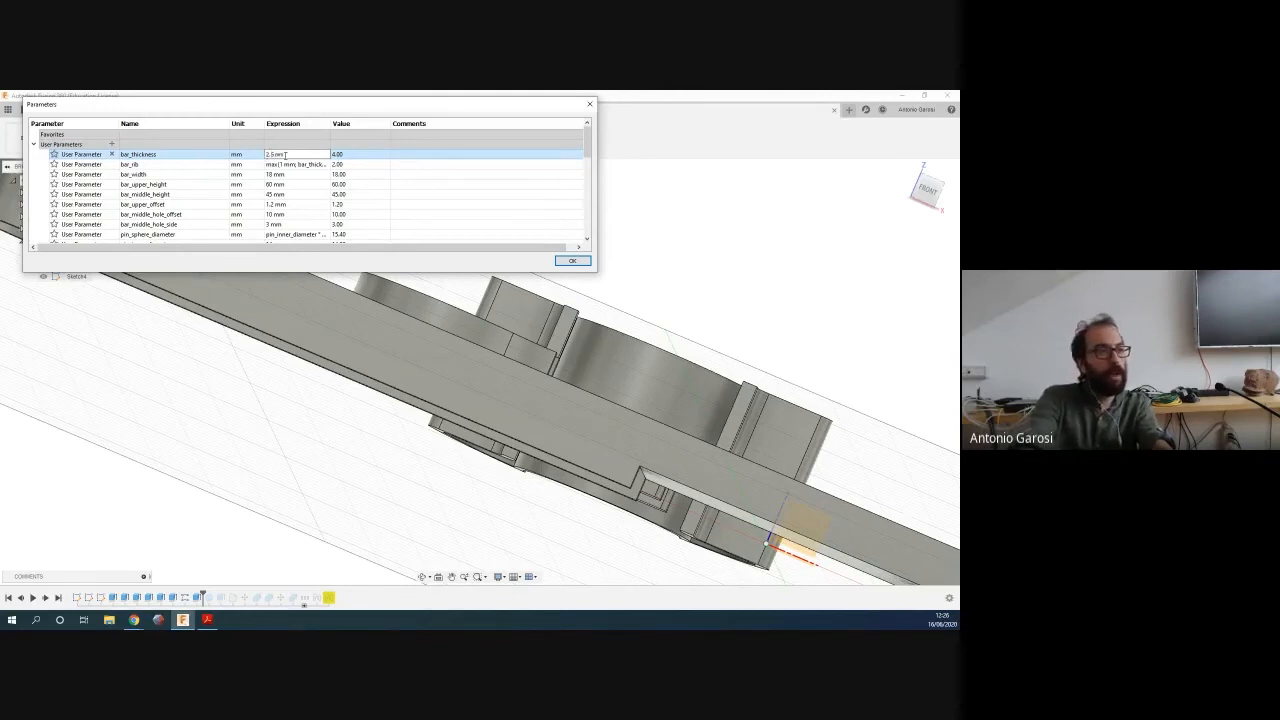
{"action": "key", "text": "Return"}
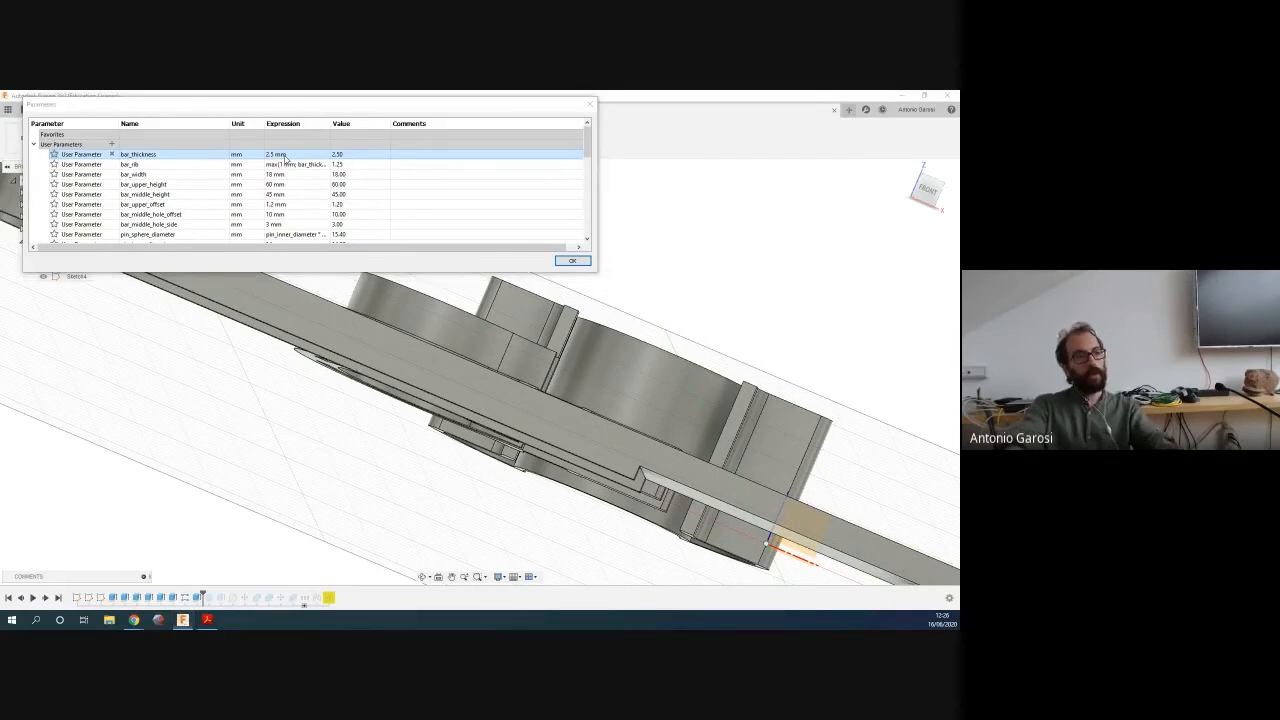
Switch to Adobe Acrobat Reader, highlight "but also for comparison" on the Reference Parametrization slide, and return to Fusion 360
{"action": "key", "text": "alt+Tab"}
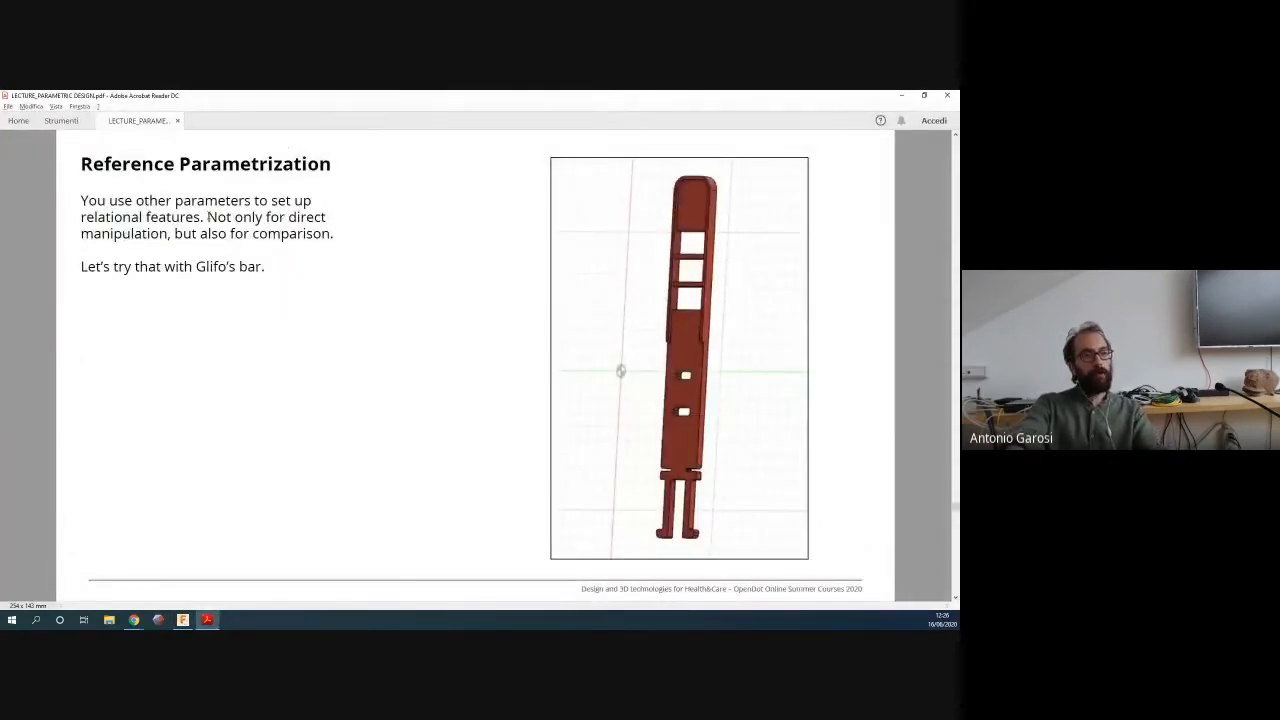
{"action": "left_click_drag", "start_coordinate": [173, 234], "coordinate": [330, 235]}
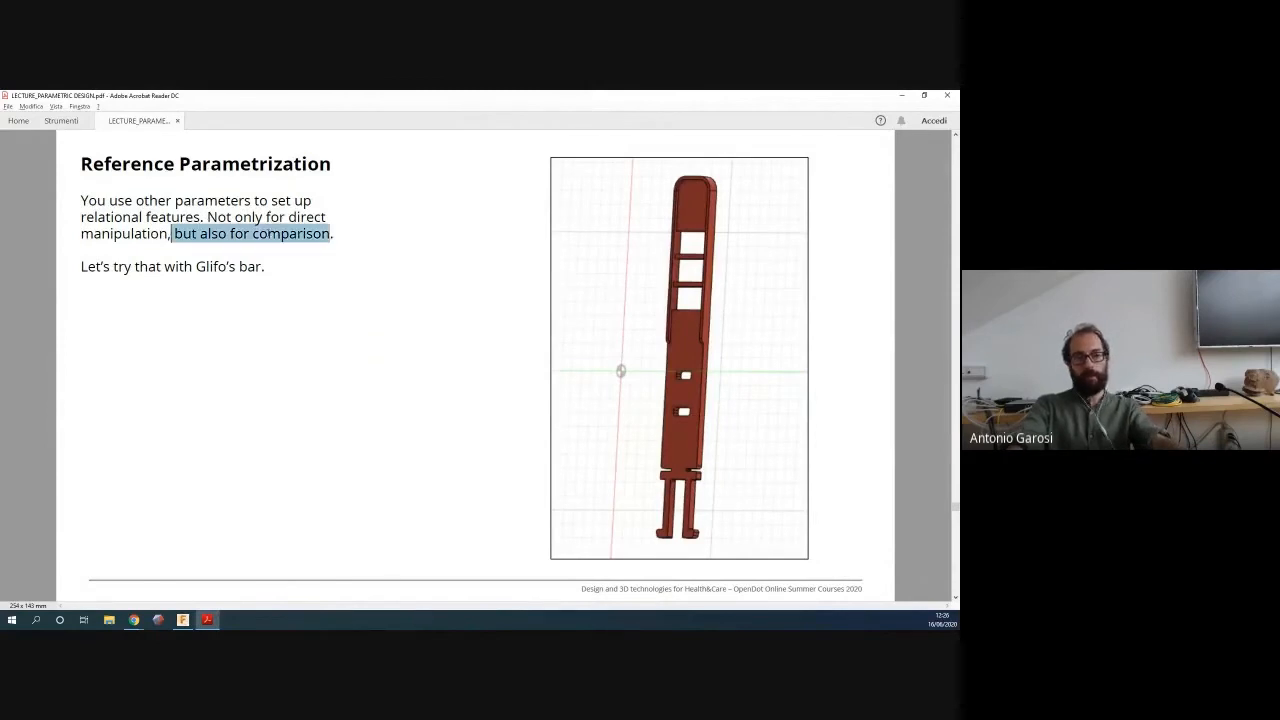
{"action": "key", "text": "alt+Tab"}
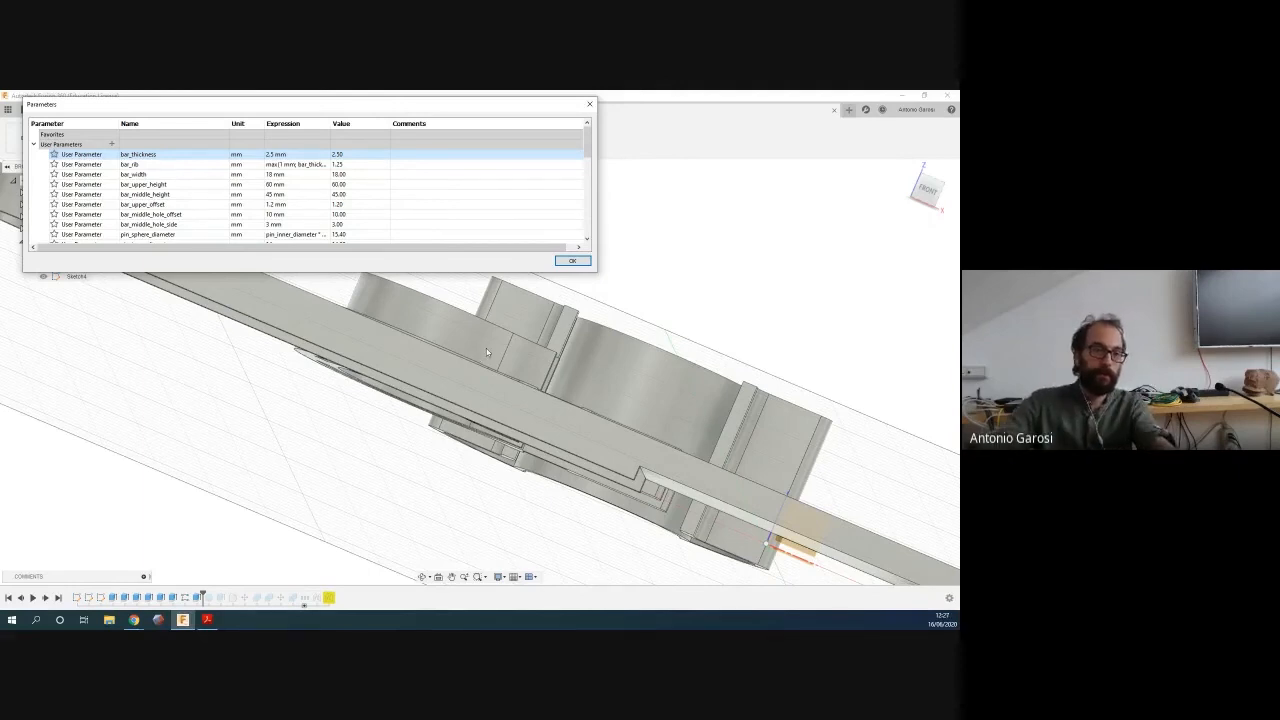
Close the user parameters and view the bar's cutout end together with the clip parts
{"action": "scroll", "coordinate": [609, 302], "scroll_direction": "up", "scroll_amount": 2}
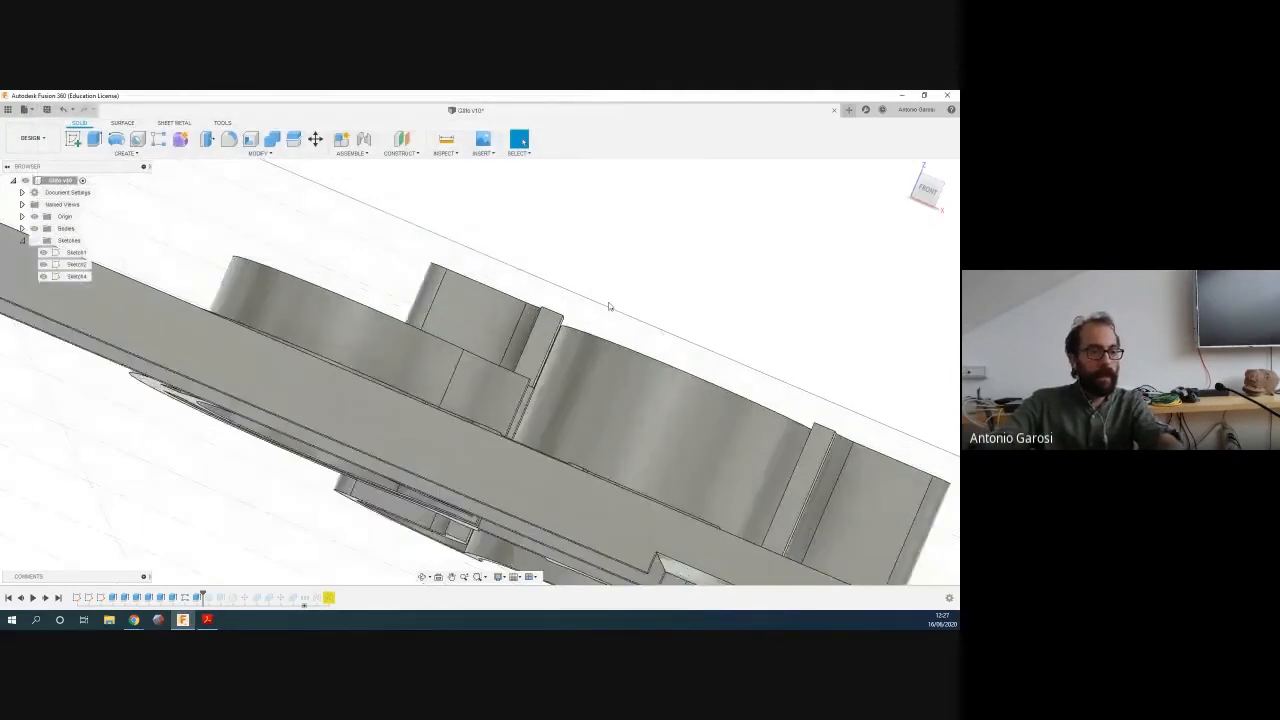
{"action": "scroll", "coordinate": [609, 302], "scroll_direction": "down", "scroll_amount": 4}
{"action": "middle_click_drag", "start_coordinate": [717, 357], "coordinate": [682, 387], "text": "shift"}
{"action": "scroll", "coordinate": [682, 387], "scroll_direction": "down", "scroll_amount": 5}
{"action": "key", "text": "Escape"}
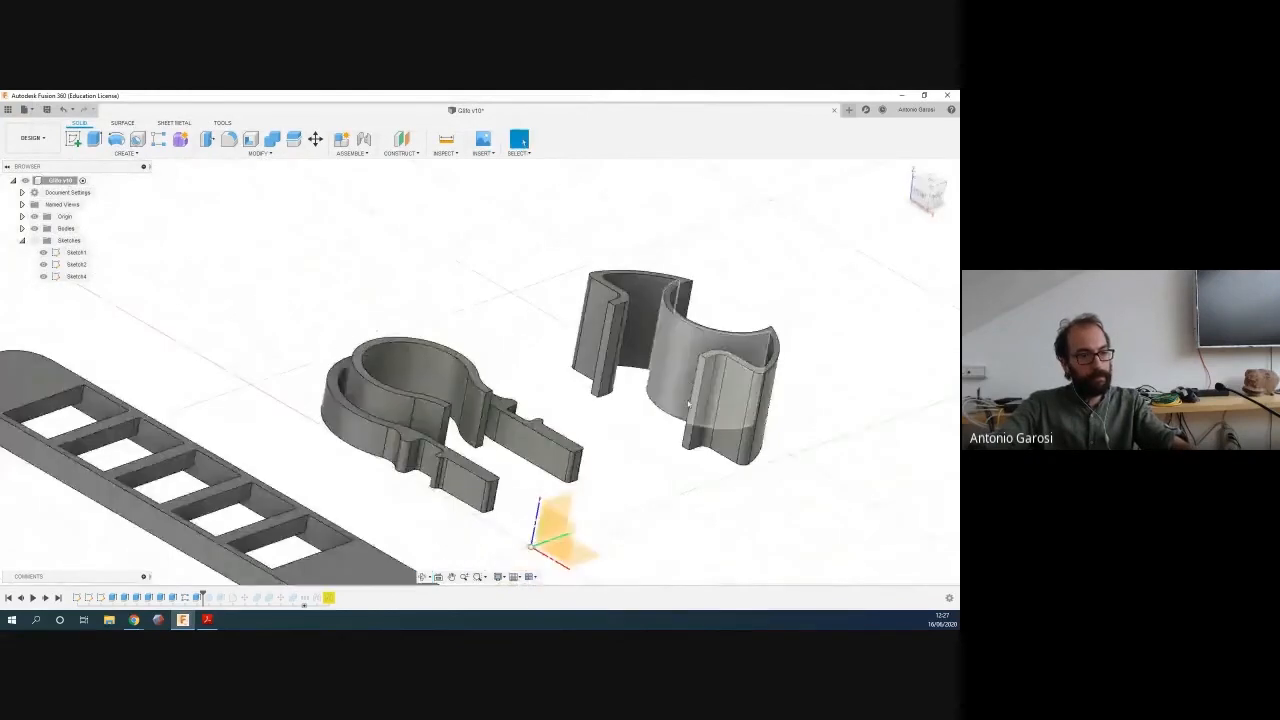
Switch to the lecture PDF in Adobe Acrobat Reader and advance to the Formulaic Parametrization slide
{"action": "left_click", "coordinate": [207, 620]}
{"action": "left_click", "coordinate": [323, 434]}
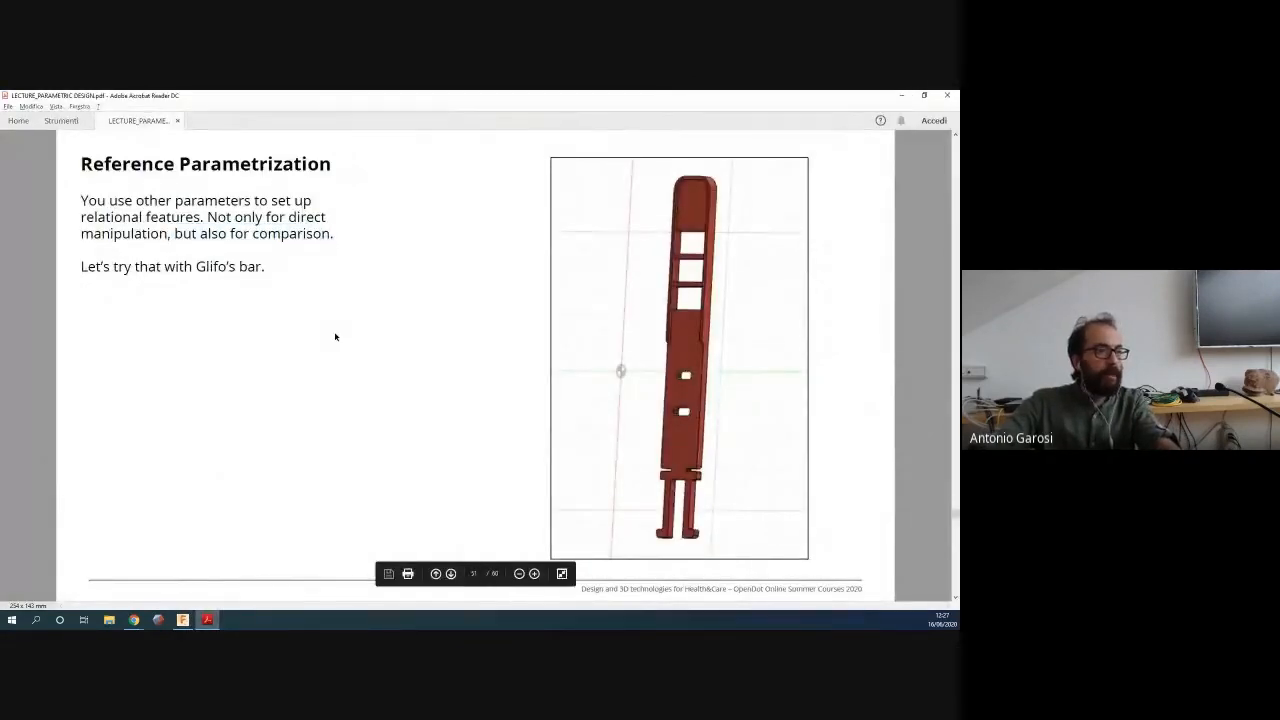
{"action": "key", "text": "Right"}
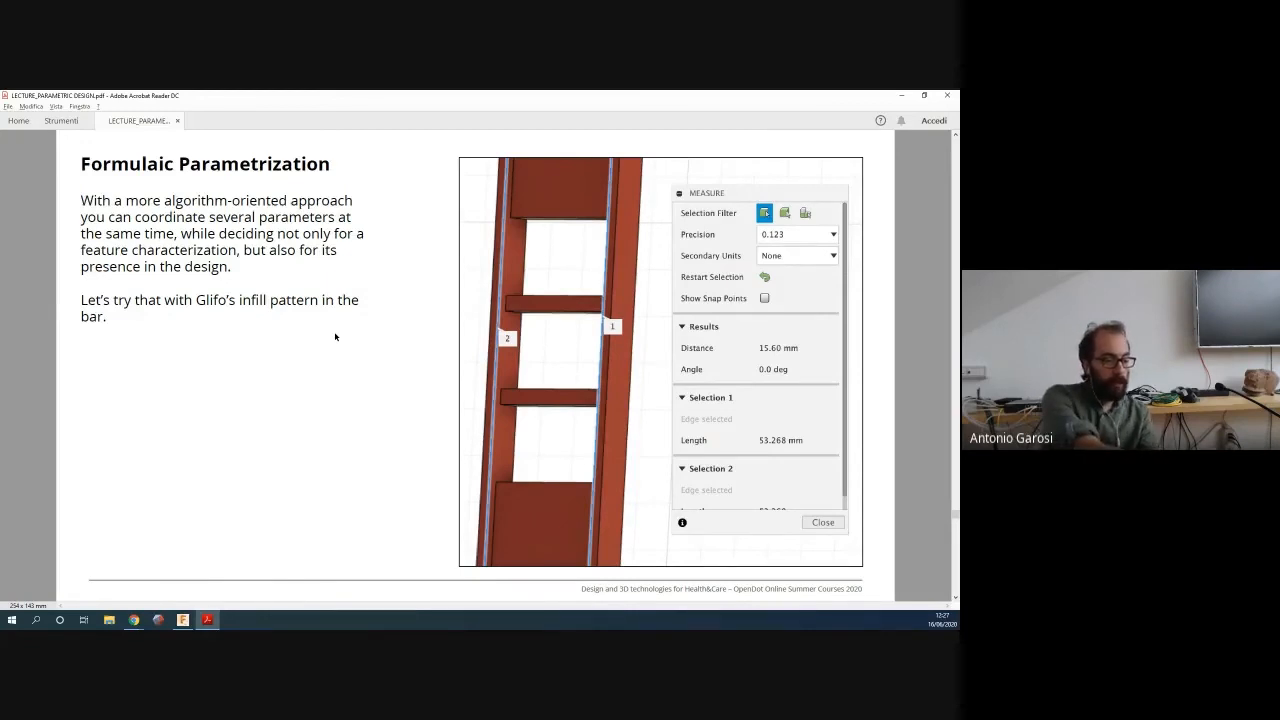
Switch back to Fusion 360 and view the bar's rectangular cutout pattern from the top
{"action": "key", "text": "alt+Tab"}
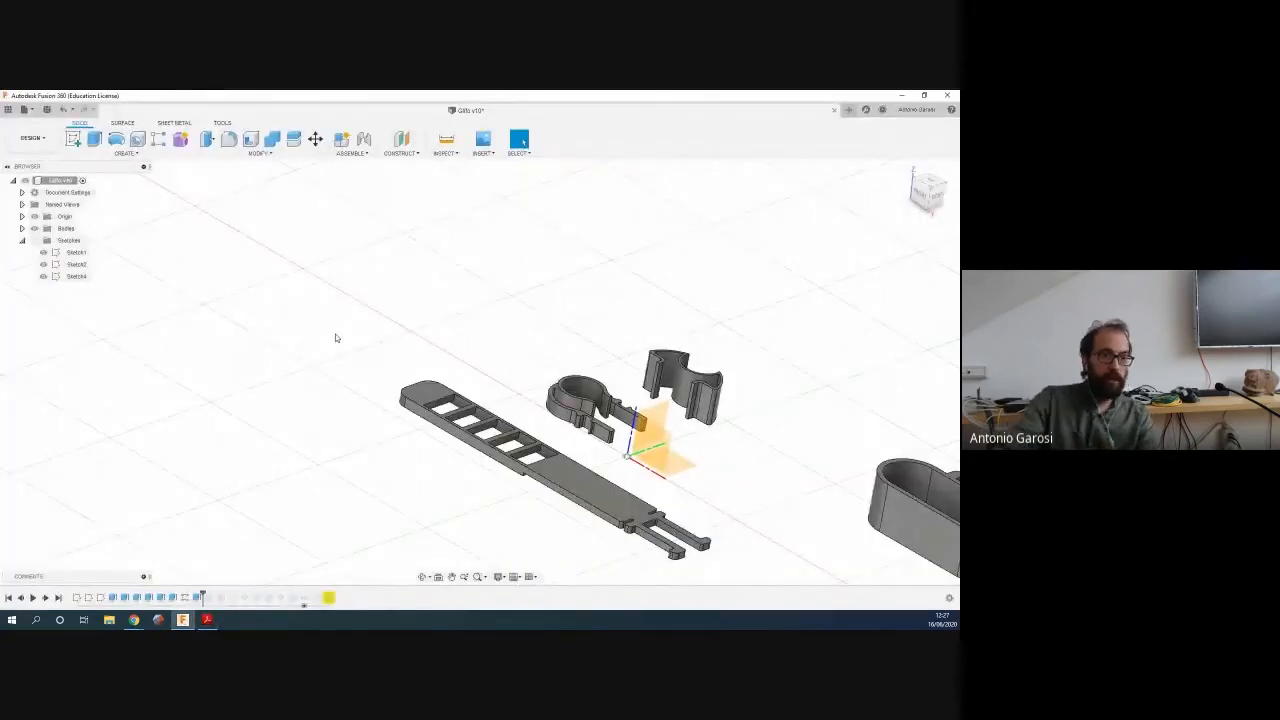
{"action": "scroll", "coordinate": [453, 418], "scroll_direction": "up", "scroll_amount": 5}
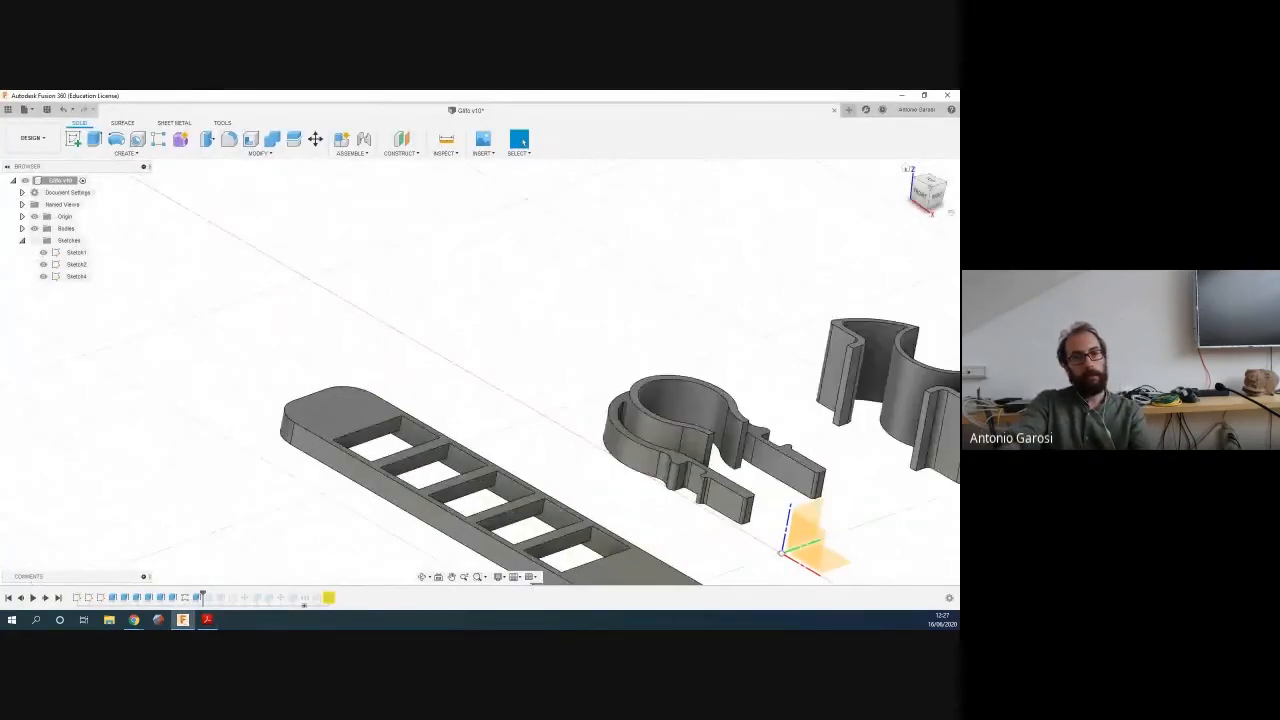
{"action": "left_click", "coordinate": [930, 182]}
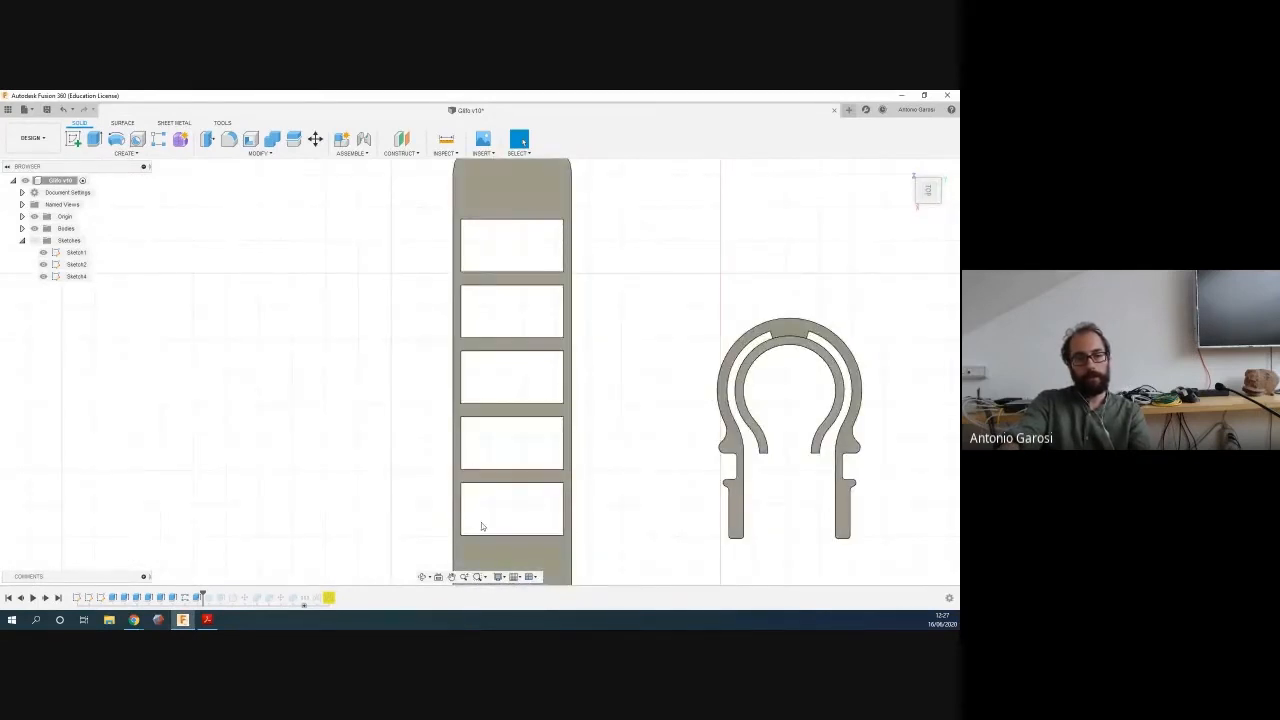
{"action": "scroll", "coordinate": [505, 446], "scroll_direction": "down", "scroll_amount": 4}
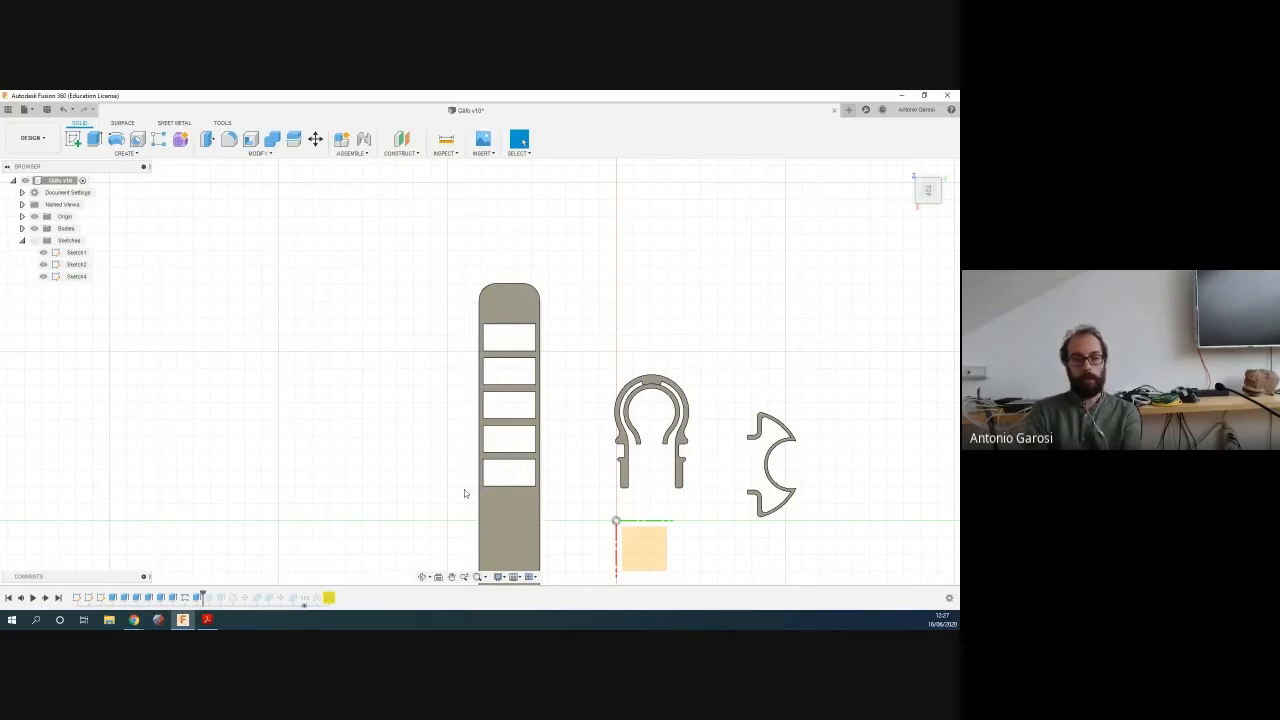
Open the design's parameters and look through the bar, pin and holder user parameters
{"action": "left_click", "coordinate": [272, 155]}
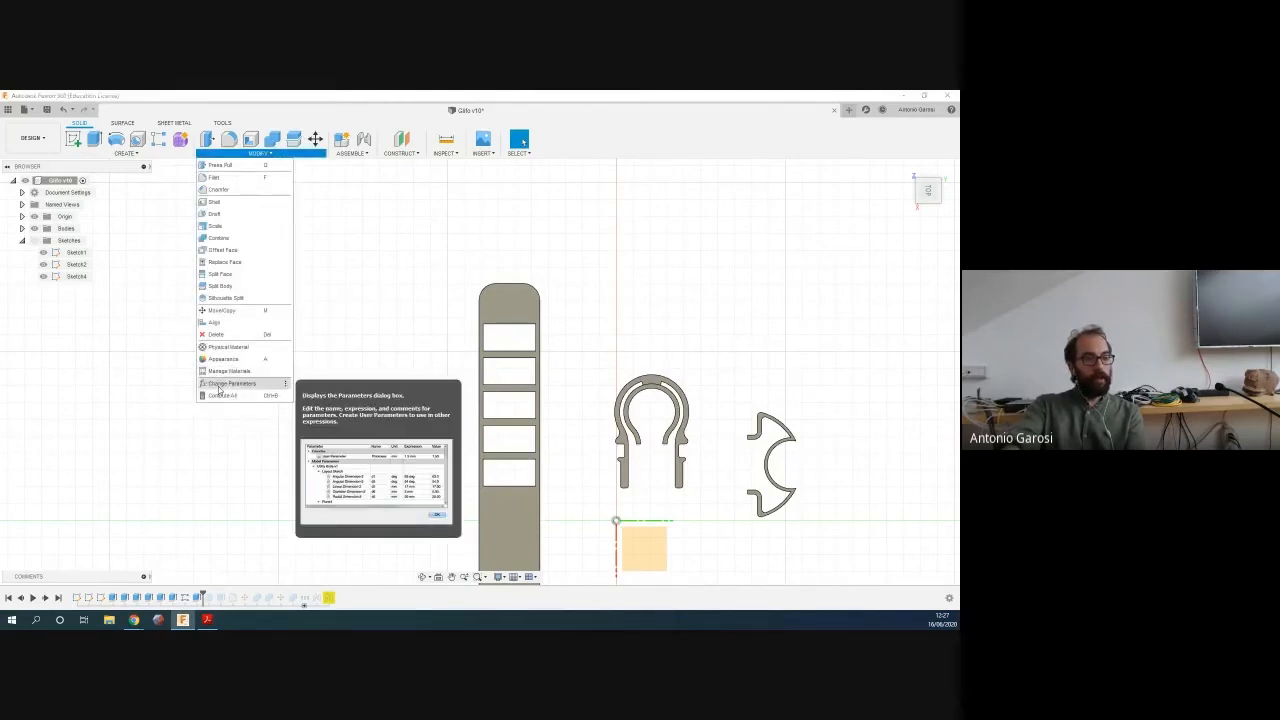
{"action": "left_click", "coordinate": [220, 384]}
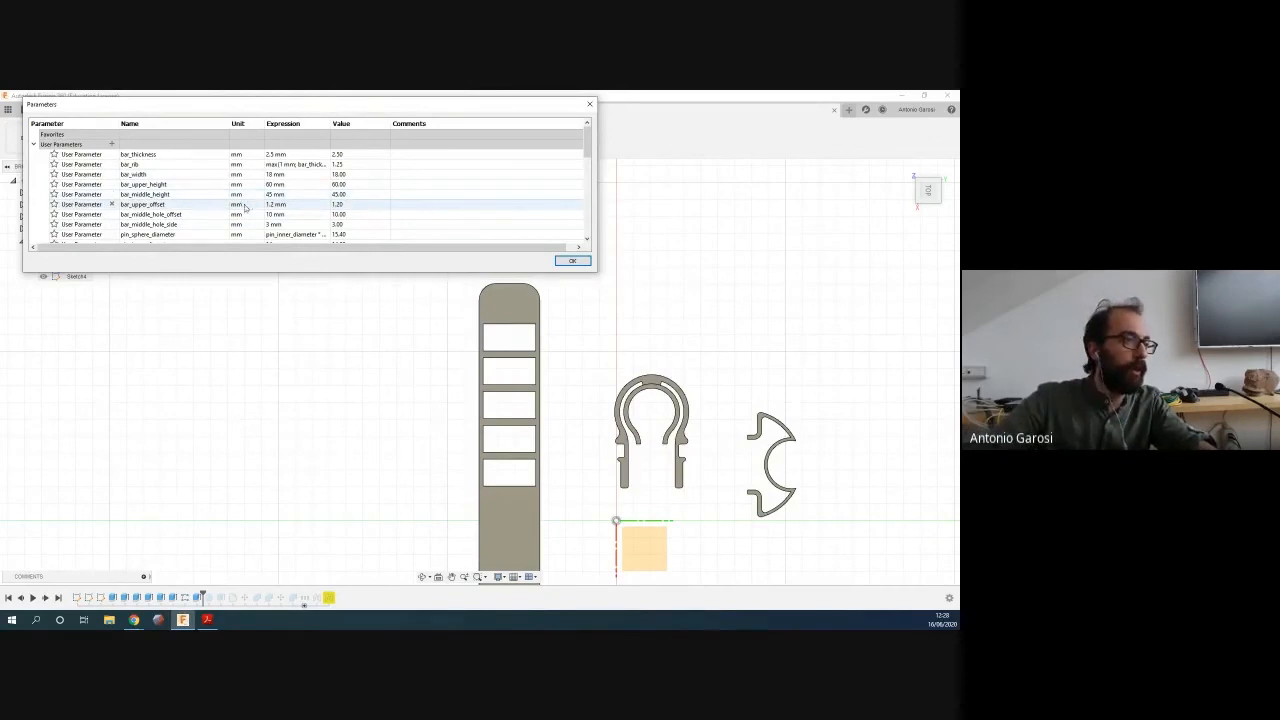
{"action": "scroll", "coordinate": [230, 226], "scroll_direction": "down", "scroll_amount": 2}
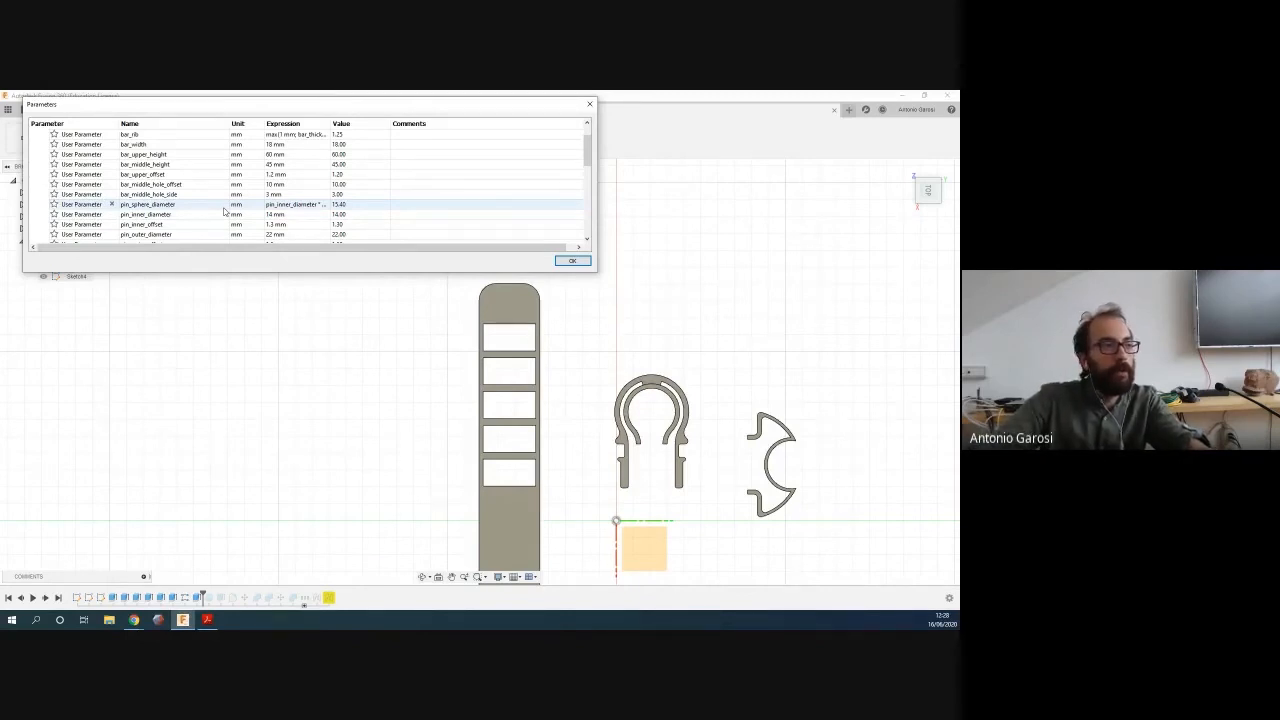
{"action": "scroll", "coordinate": [219, 215], "scroll_direction": "down", "scroll_amount": 1}
{"action": "scroll", "coordinate": [219, 215], "scroll_direction": "down", "scroll_amount": 4}
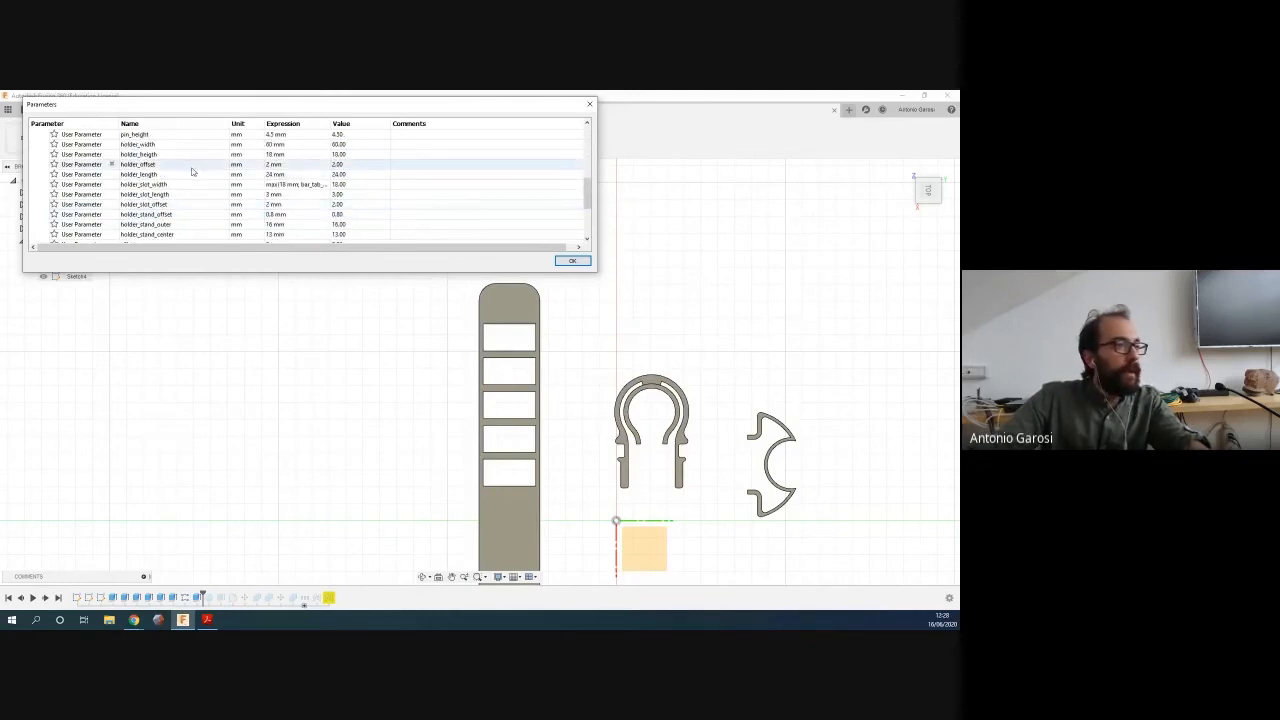
{"action": "scroll", "coordinate": [196, 200], "scroll_direction": "down", "scroll_amount": 2}
{"action": "scroll", "coordinate": [199, 219], "scroll_direction": "up", "scroll_amount": 5}
Set the bar_upper_height user parameter to 40 mm to test how the cutout pattern adapts
{"action": "left_click", "coordinate": [264, 154]}
{"action": "double_click", "coordinate": [278, 154]}
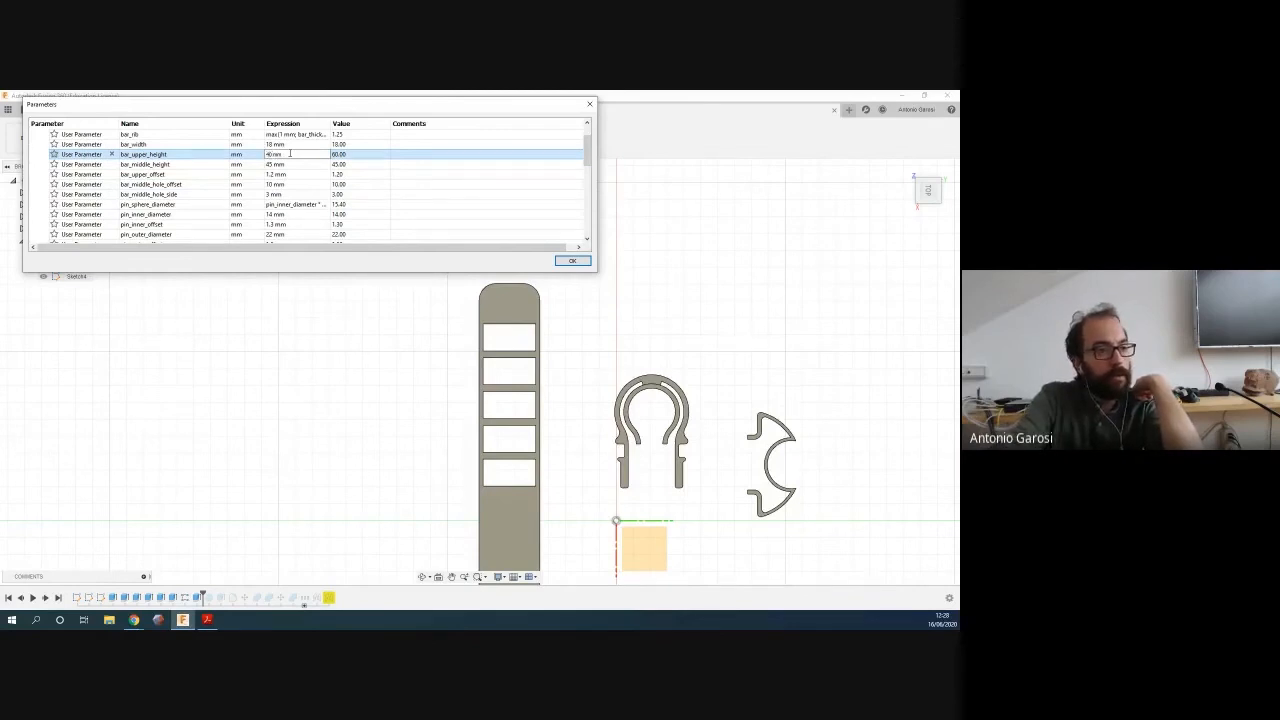
{"action": "key", "text": "Return"}
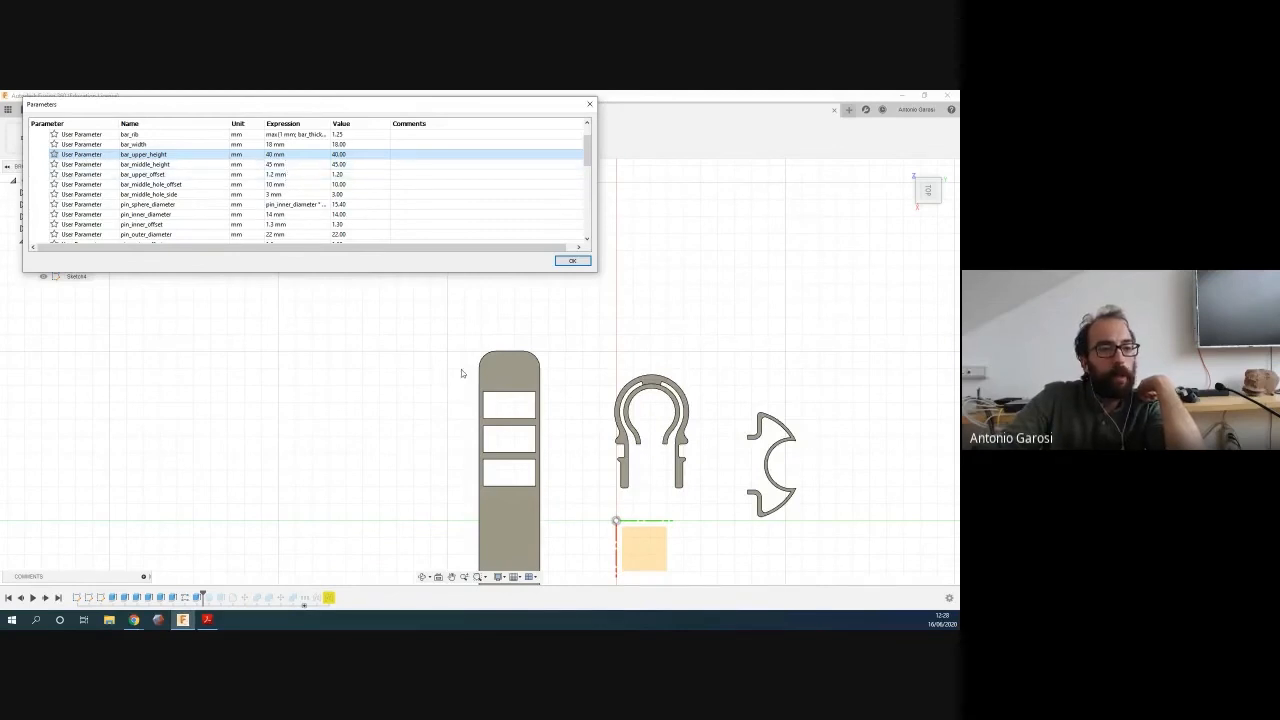
Set the bar_upper_height parameter to 100 mm and uncover the bar to check its cutout pattern
{"action": "double_click", "coordinate": [290, 154]}
{"action": "key", "text": "BackSpace"}
{"action": "key", "text": "BackSpace"}
{"action": "key", "text": "BackSpace"}
{"action": "type", "text": "100"}
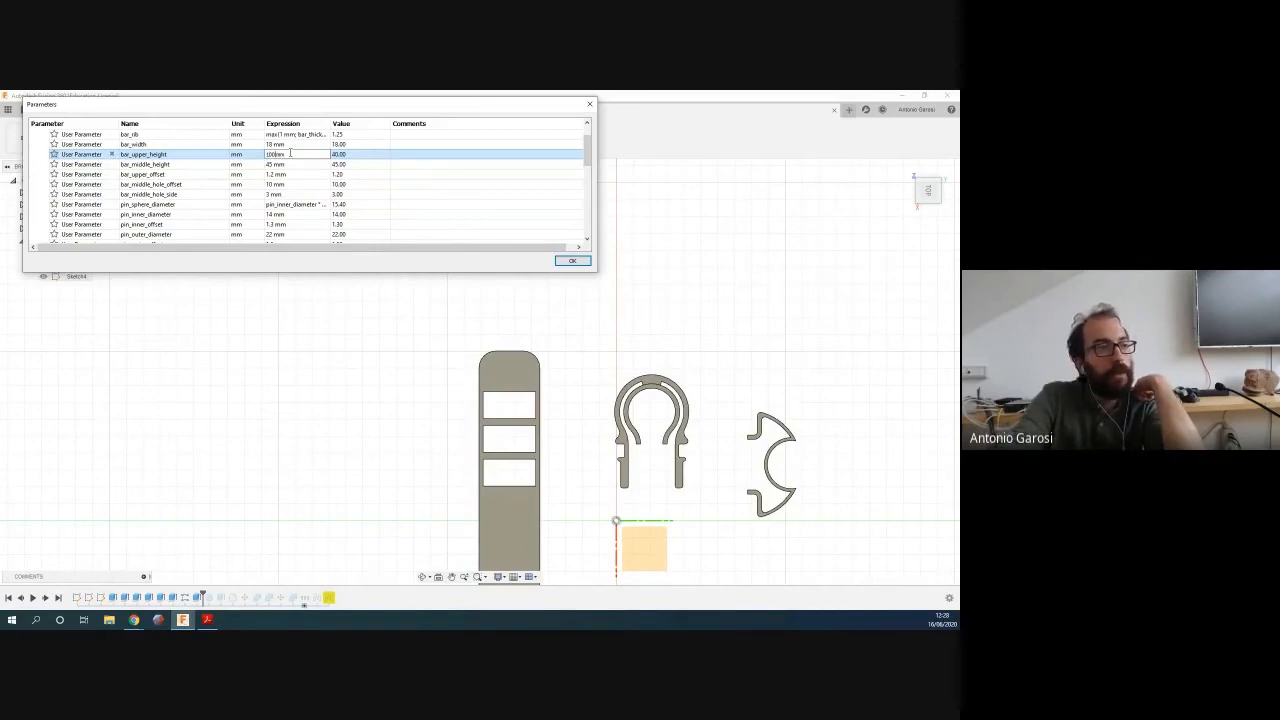
{"action": "key", "text": "Return"}
{"action": "left_click_drag", "start_coordinate": [483, 112], "coordinate": [1060, 406]}
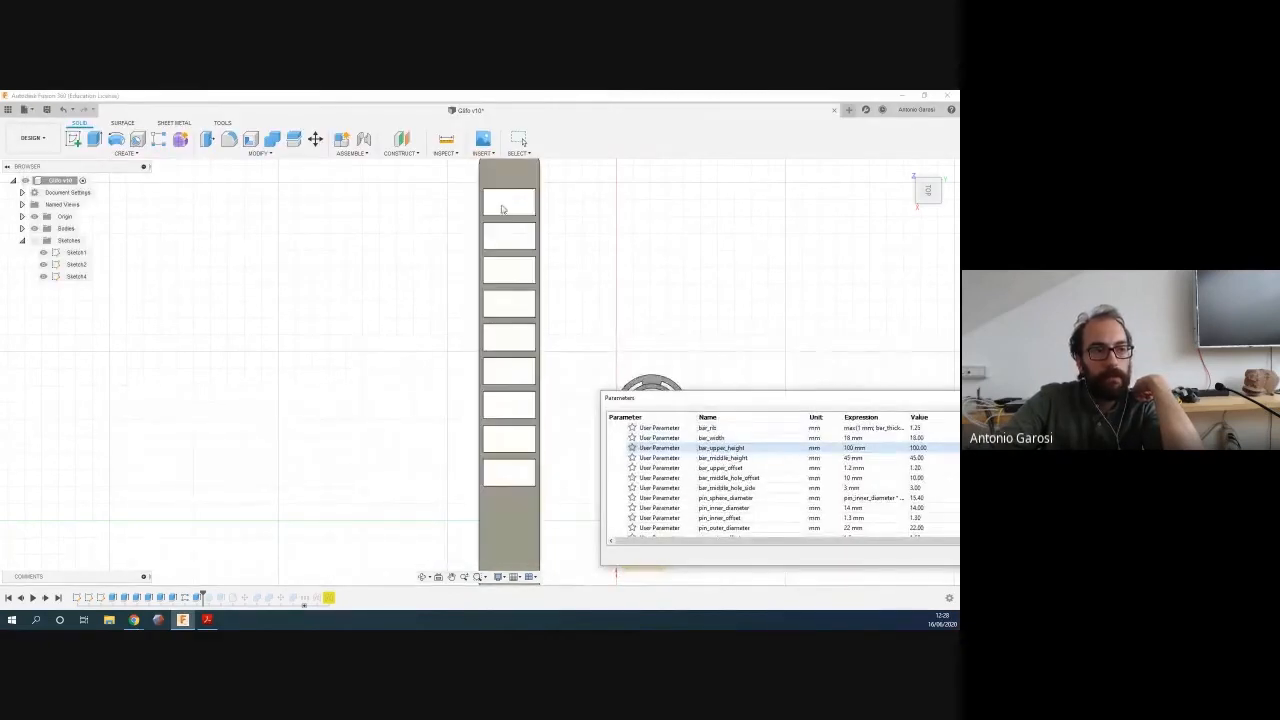
Set the bar_upper_height parameter to 60 mm and keep the bar's cutouts in view beside the parameter list
{"action": "left_click_drag", "start_coordinate": [708, 399], "coordinate": [144, 190]}
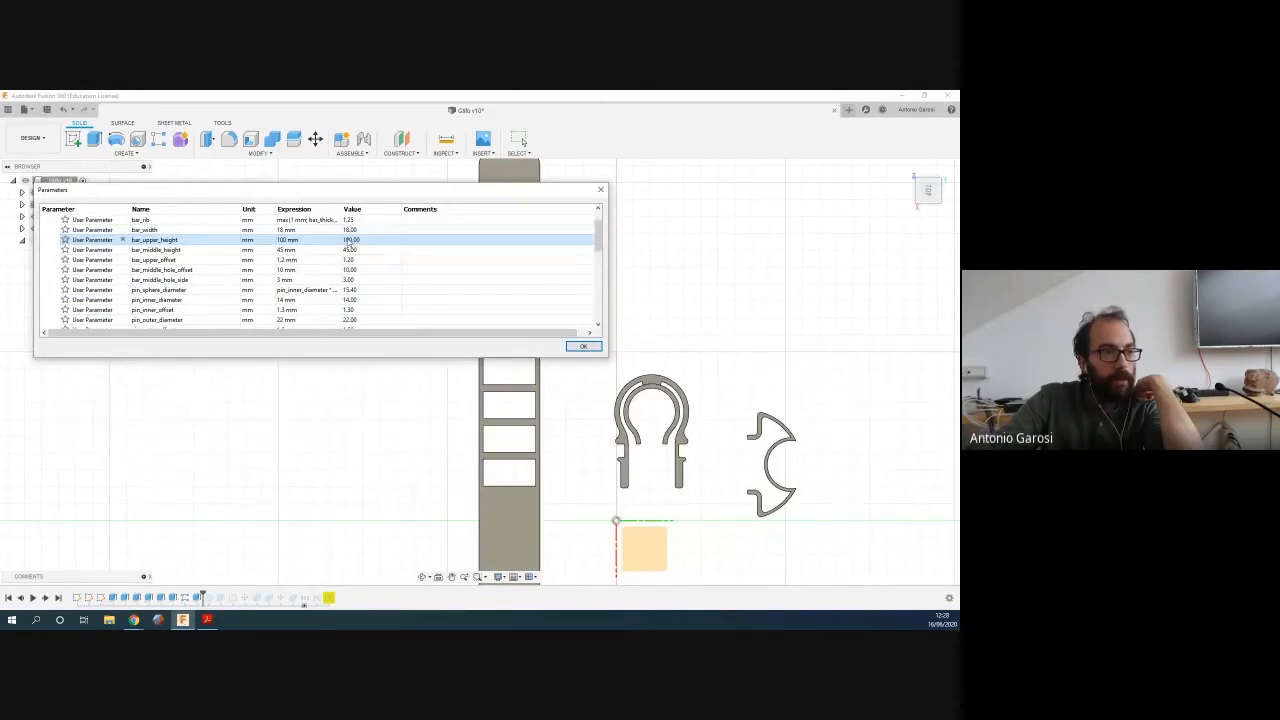
{"action": "double_click", "coordinate": [303, 240]}
{"action": "key", "text": "Left"}
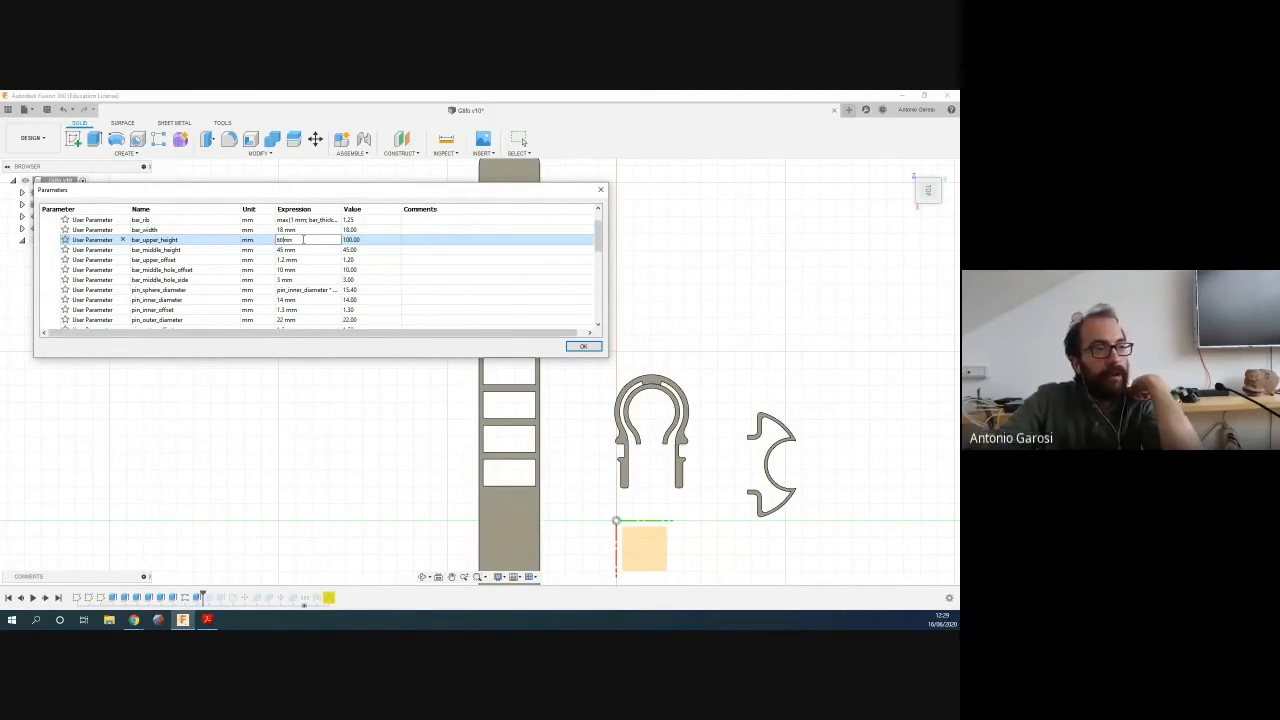
{"action": "key", "text": "Return"}
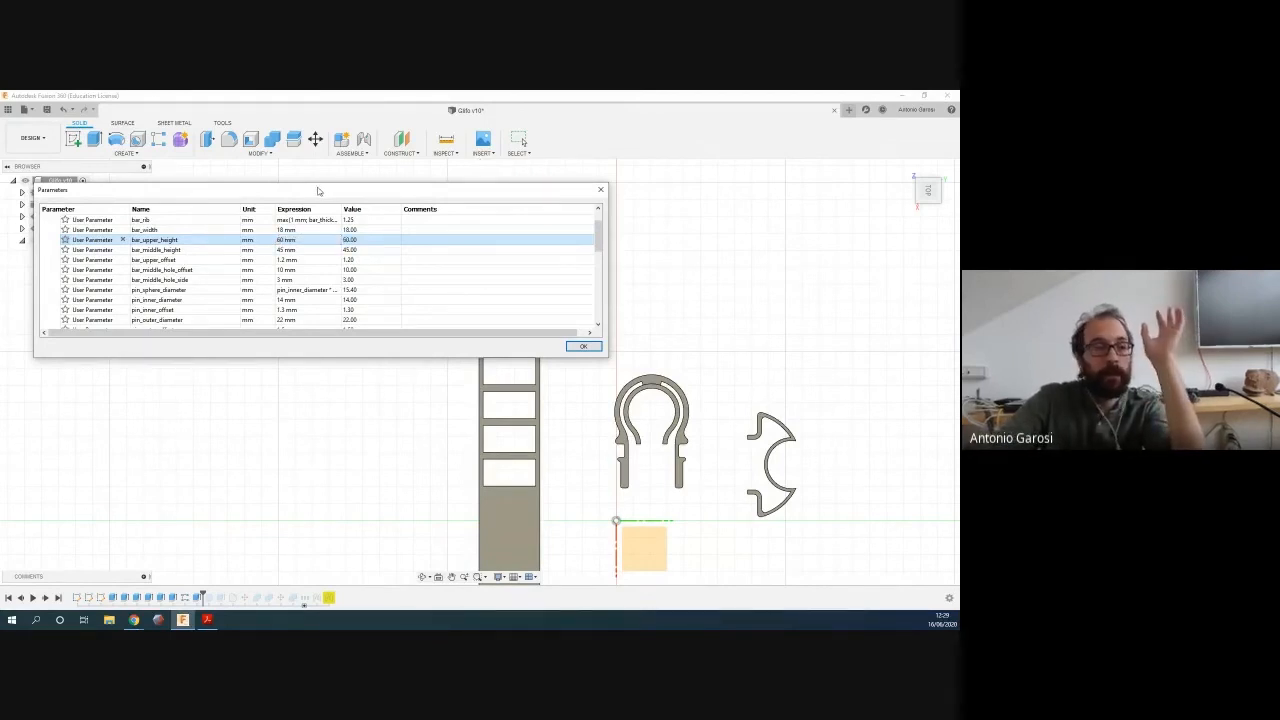
{"action": "left_click_drag", "start_coordinate": [499, 187], "coordinate": [514, 106]}
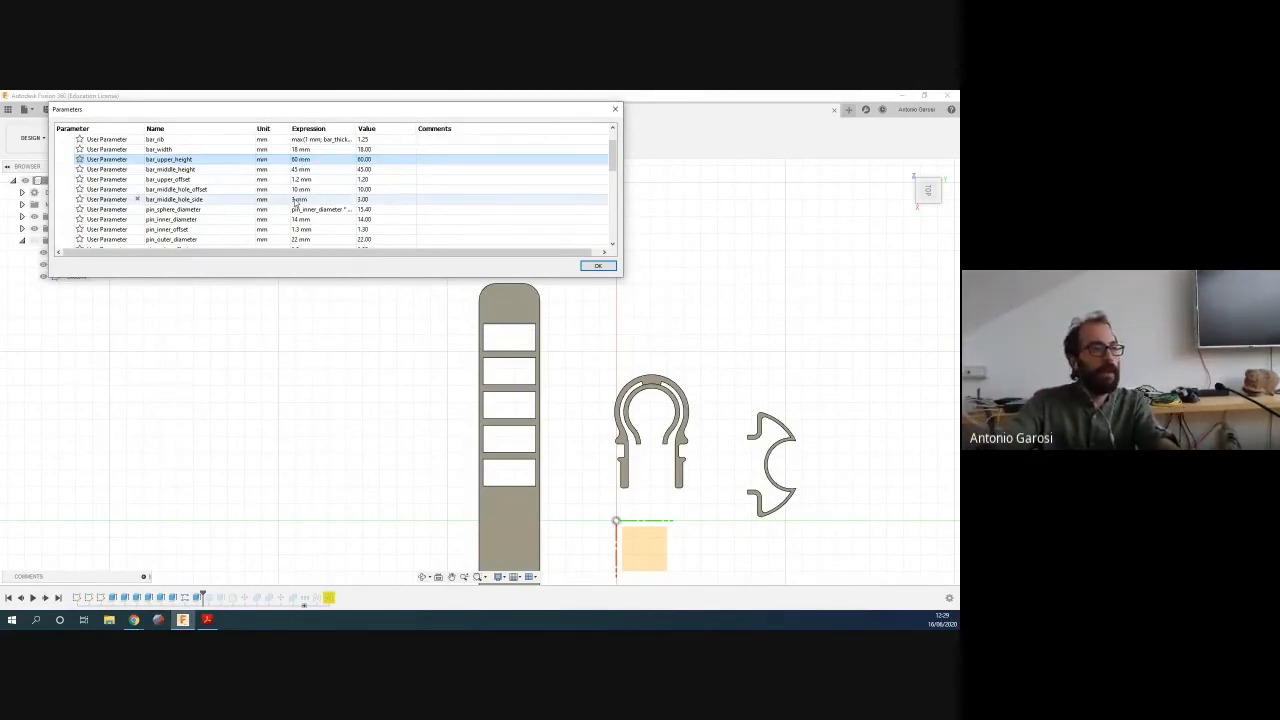
Review the user parameters from bar_width and bar_upper_height through to the bar slot and spacer parameters
{"action": "scroll", "coordinate": [280, 210], "scroll_direction": "up", "scroll_amount": 1}
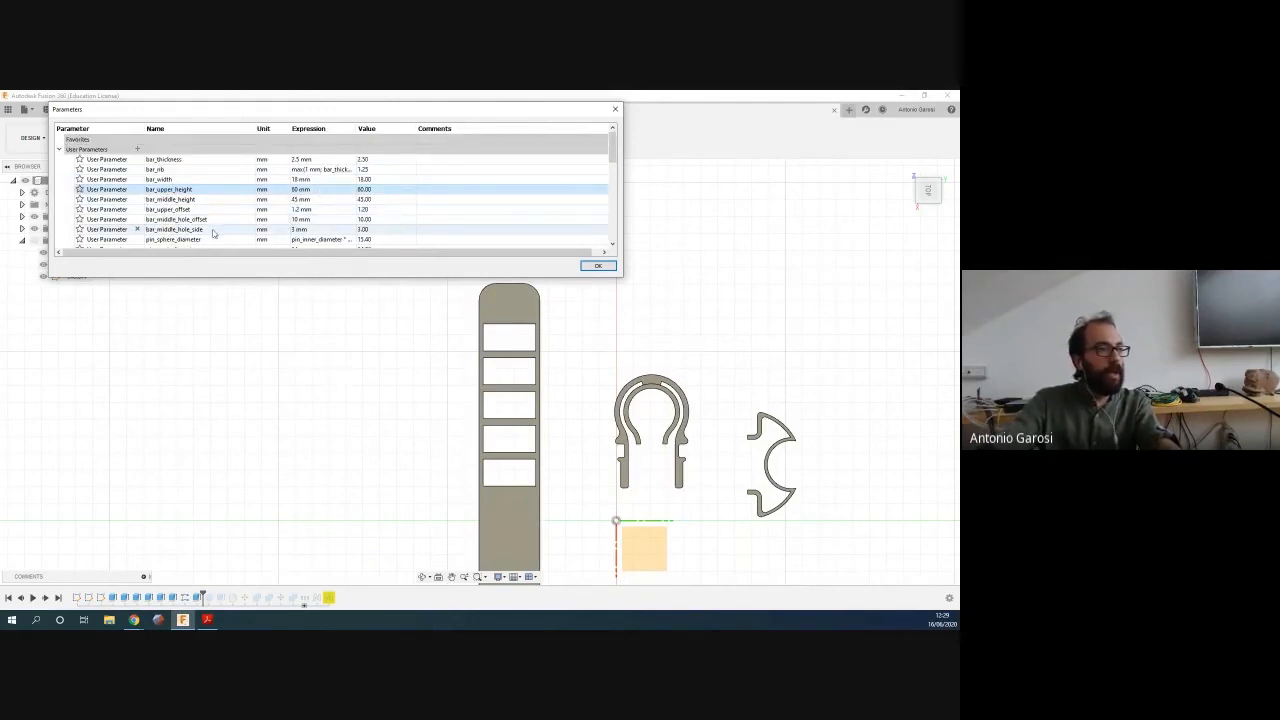
{"action": "double_click", "coordinate": [165, 179]}
{"action": "double_click", "coordinate": [168, 189]}
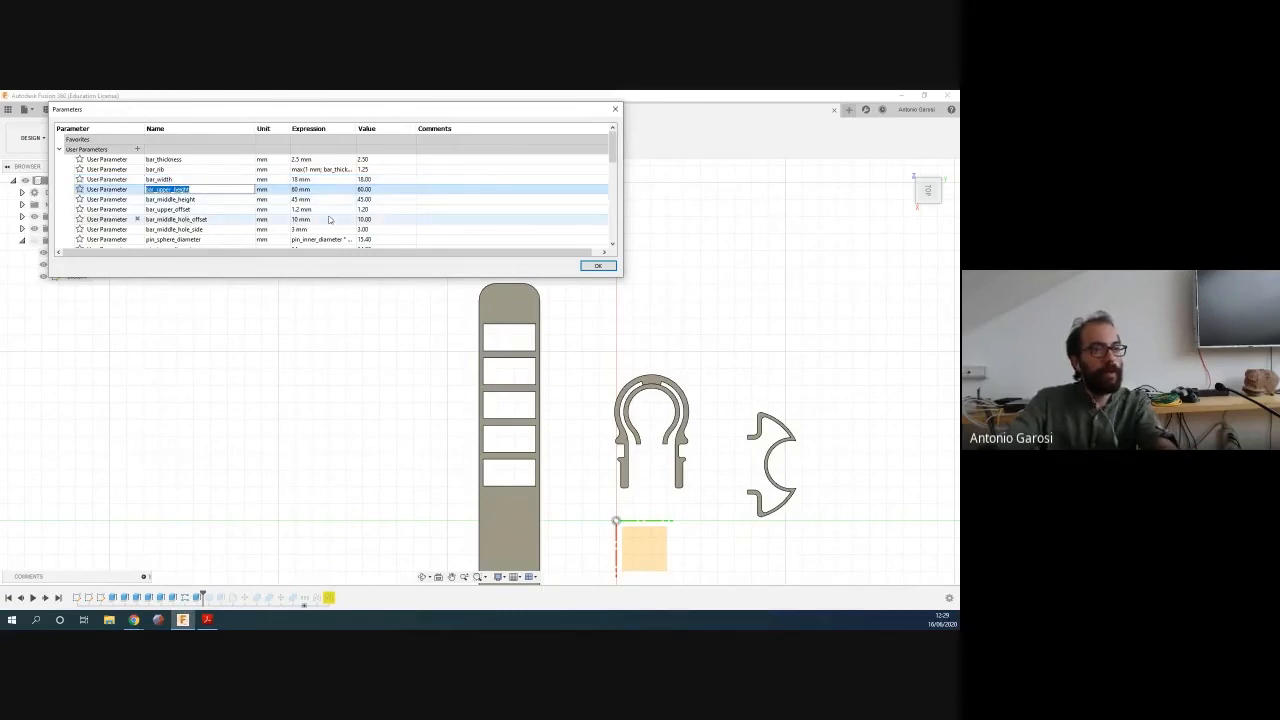
{"action": "scroll", "coordinate": [291, 209], "scroll_direction": "down", "scroll_amount": 10}
{"action": "scroll", "coordinate": [291, 209], "scroll_direction": "down", "scroll_amount": 1}
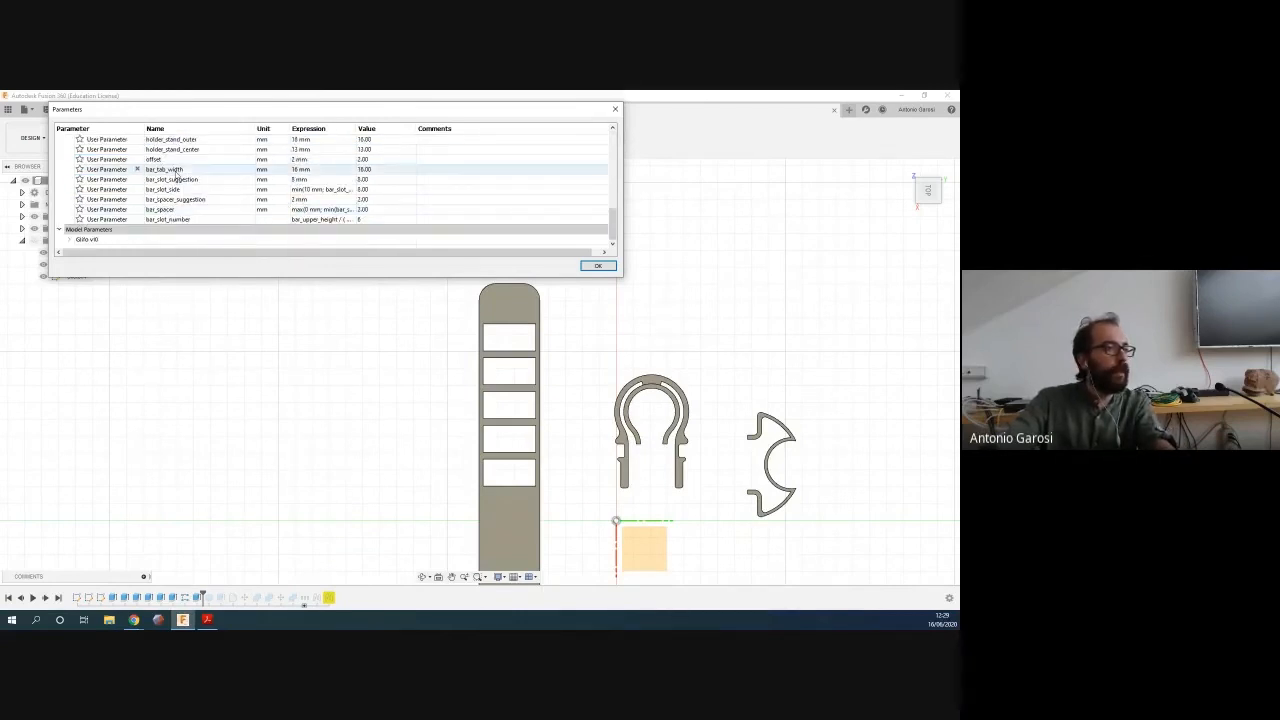
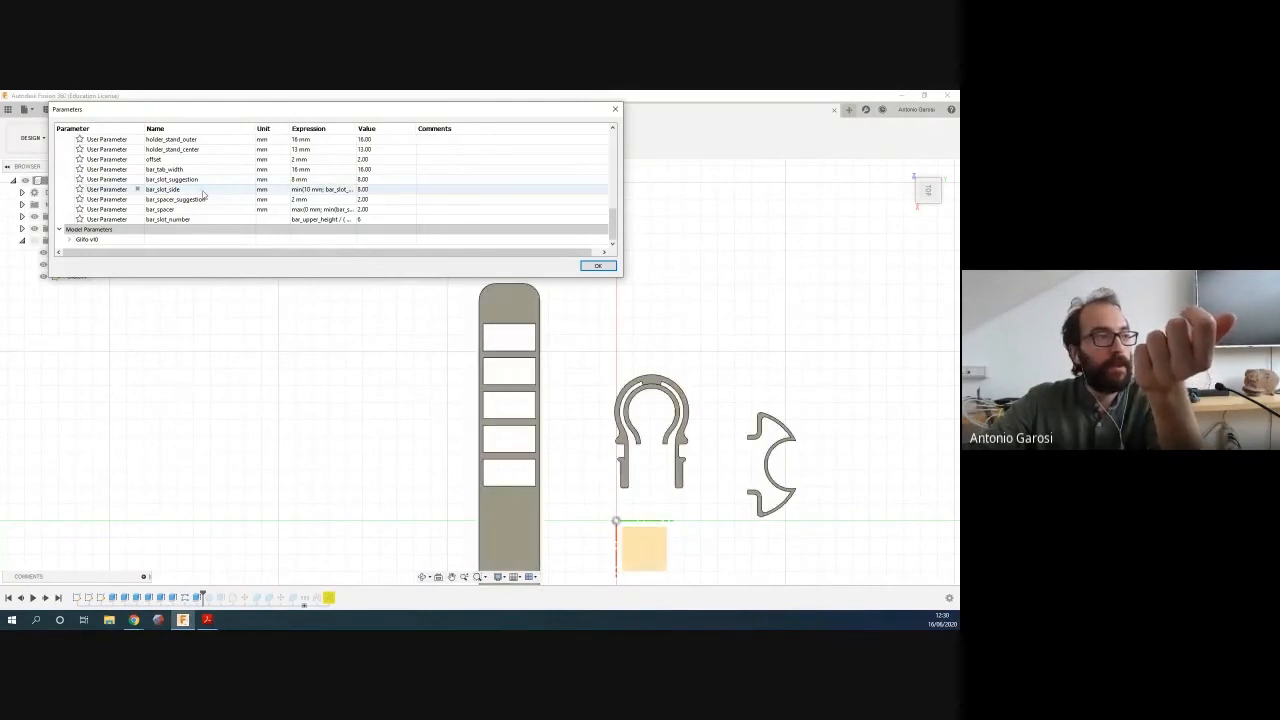
Examine the full bar_slot_side expression, including its min function and bar_slot_suggestion reference, without changing it
{"action": "double_click", "coordinate": [305, 189]}
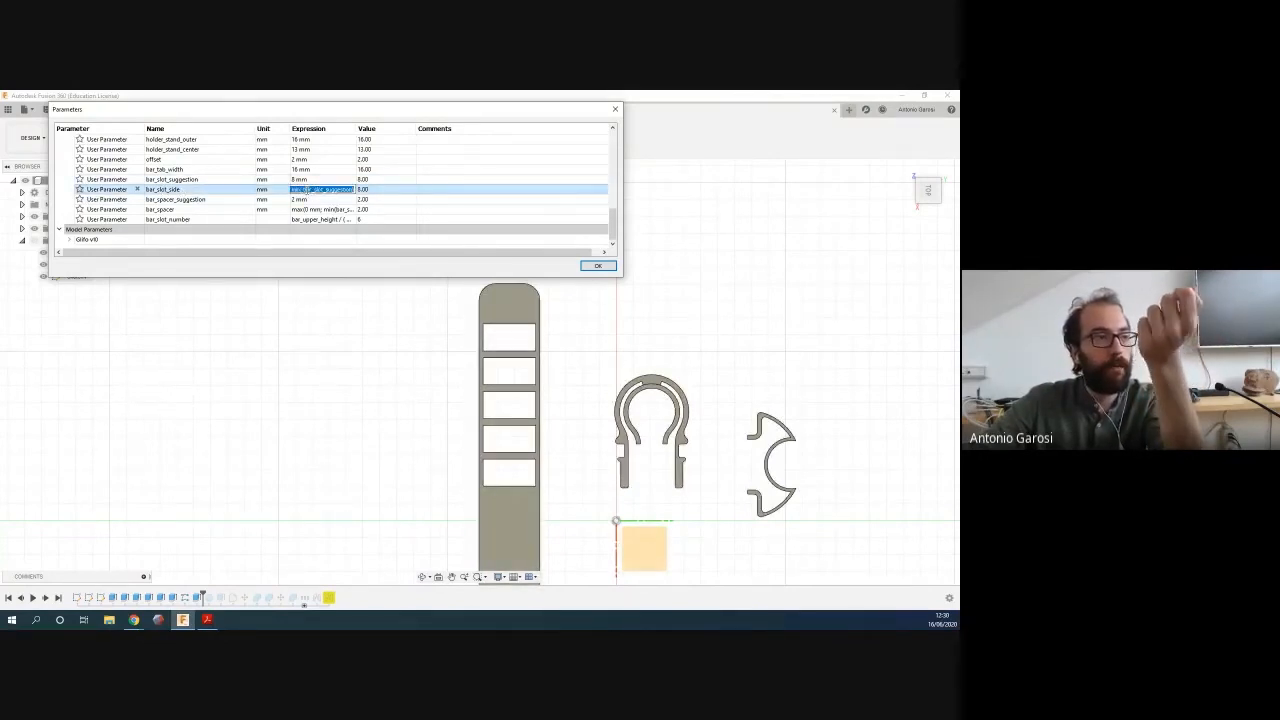
{"action": "key", "text": "Left"}
{"action": "key", "text": "Left"}
{"action": "key", "text": "Left"}
{"action": "key", "text": "Left"}
{"action": "key", "text": "Left"}
{"action": "key", "text": "Left"}
{"action": "key", "text": "Left"}
{"action": "key", "text": "Left"}
{"action": "key", "text": "Left"}
{"action": "key", "text": "Left"}
{"action": "key", "text": "Left"}
{"action": "key", "text": "Left"}
{"action": "key", "text": "Left"}
{"action": "key", "text": "Left"}
{"action": "key", "text": "Left"}
{"action": "key", "text": "Left"}
{"action": "key", "text": "Left"}
{"action": "key", "text": "Left"}
{"action": "key", "text": "Left"}
{"action": "key", "text": "Left"}
{"action": "key", "text": "Left"}
{"action": "key", "text": "Left"}
{"action": "key", "text": "Left"}
{"action": "key", "text": "Left"}
{"action": "key", "text": "Left"}
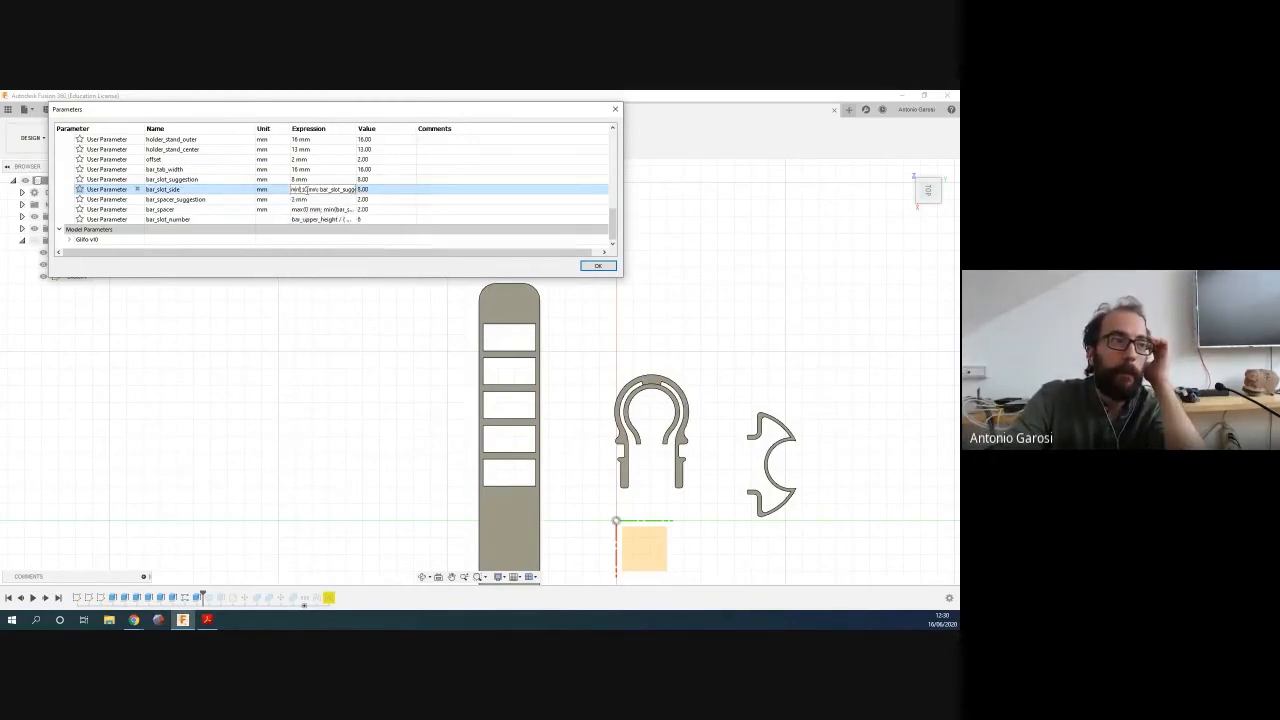
{"action": "key", "text": "Left"}
{"action": "key", "text": "Left"}
{"action": "key", "text": "Left"}
{"action": "key", "text": "Left"}
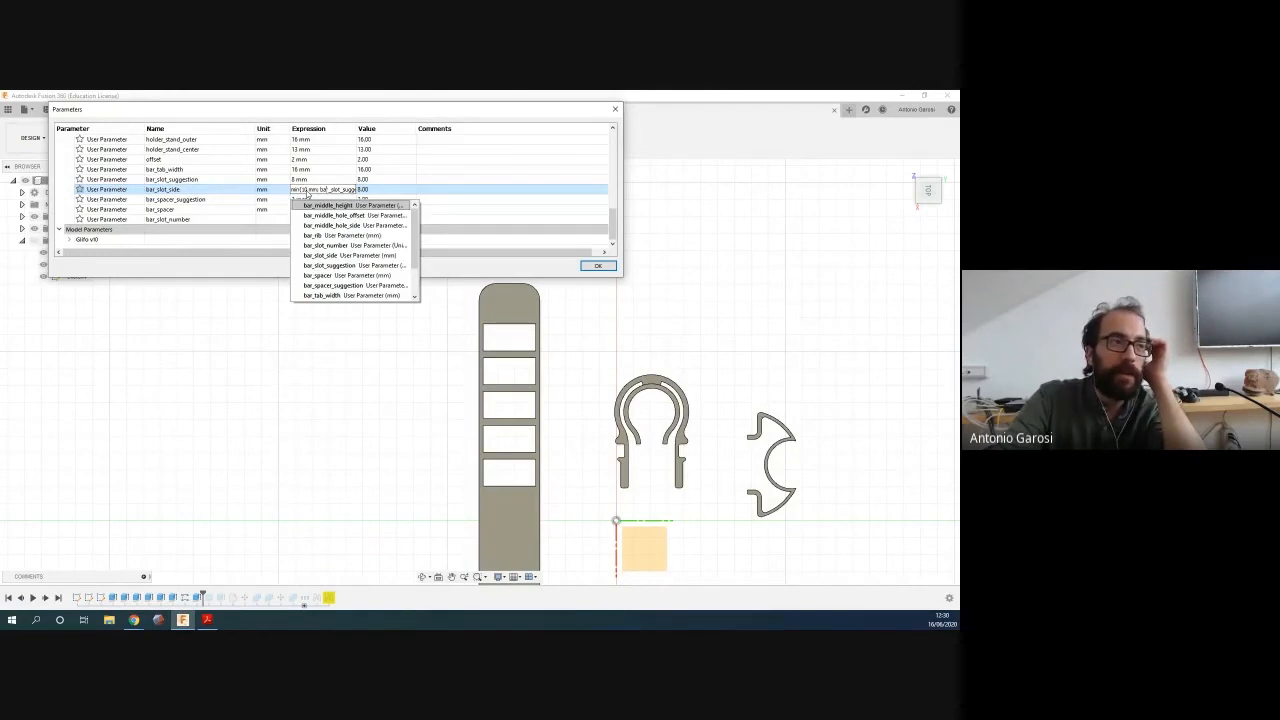
{"action": "key", "text": "Right"}
{"action": "key", "text": "Right"}
{"action": "key", "text": "Right"}
{"action": "key", "text": "Right"}
{"action": "key", "text": "Right"}
{"action": "key", "text": "Right"}
{"action": "key", "text": "Right"}
{"action": "key", "text": "Right"}
{"action": "key", "text": "Right"}
{"action": "key", "text": "Right"}
{"action": "key", "text": "Right"}
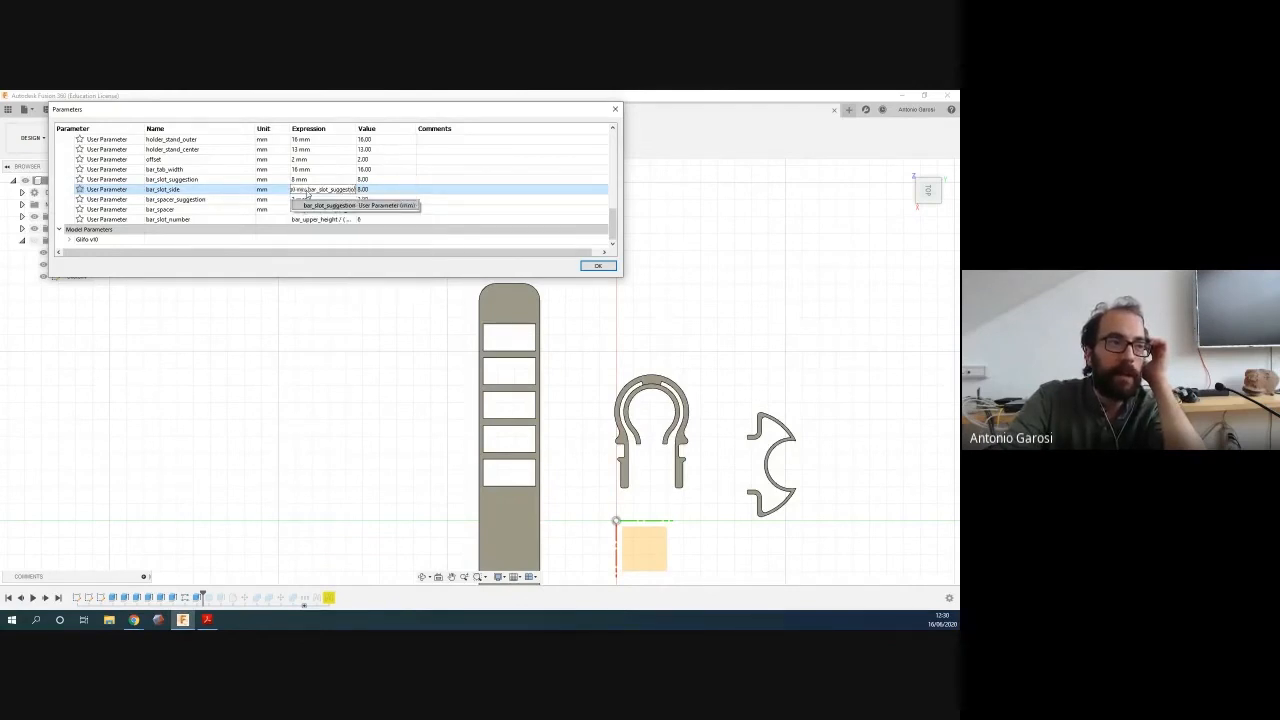
{"action": "key", "text": "Left"}
{"action": "key", "text": "Left"}
{"action": "key", "text": "Left"}
{"action": "key", "text": "Left"}
{"action": "key", "text": "Left"}
{"action": "key", "text": "Left"}
{"action": "key", "text": "Left"}
{"action": "key", "text": "Left"}
{"action": "key", "text": "Left"}
{"action": "key", "text": "Left"}
{"action": "key", "text": "Left"}
{"action": "key", "text": "Left"}
{"action": "key", "text": "Left"}
{"action": "key", "text": "Left"}
{"action": "key", "text": "Left"}
{"action": "key", "text": "Left"}
{"action": "key", "text": "Left"}
{"action": "key", "text": "Left"}
{"action": "key", "text": "Left"}
{"action": "key", "text": "Left"}
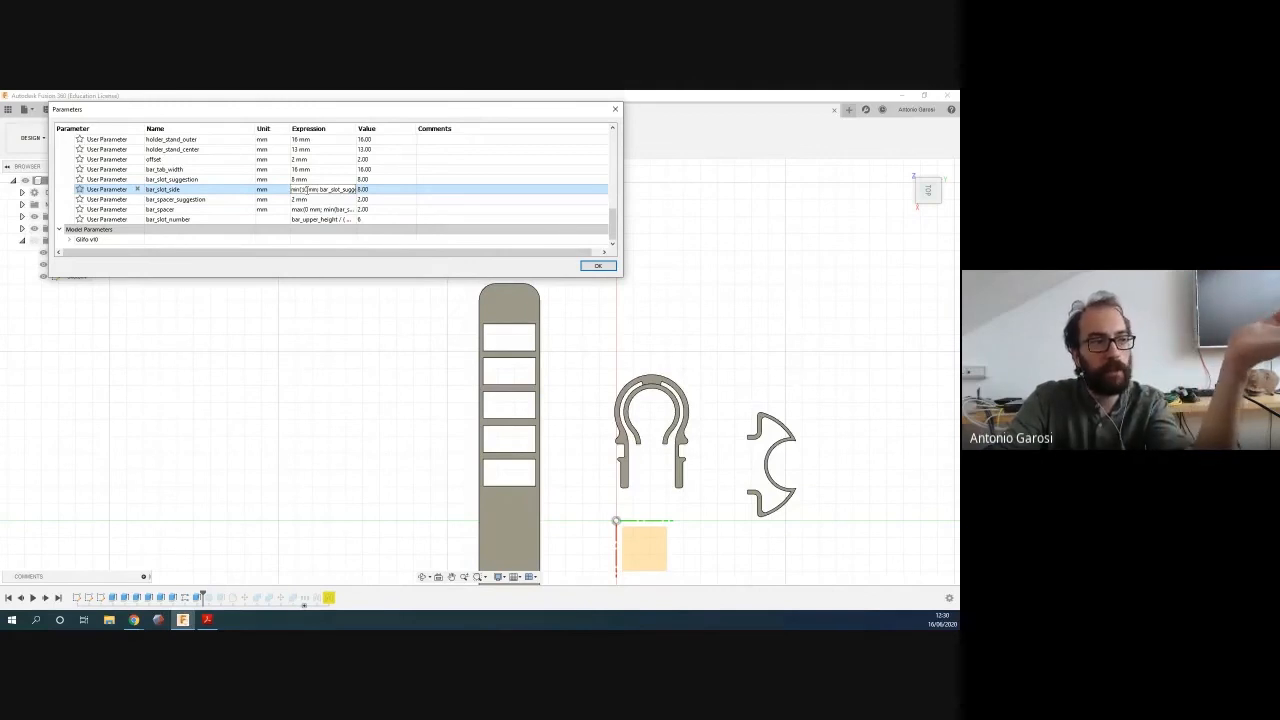
{"action": "key", "text": "Right"}
{"action": "key", "text": "Right"}
{"action": "key", "text": "Right"}
{"action": "key", "text": "Right"}
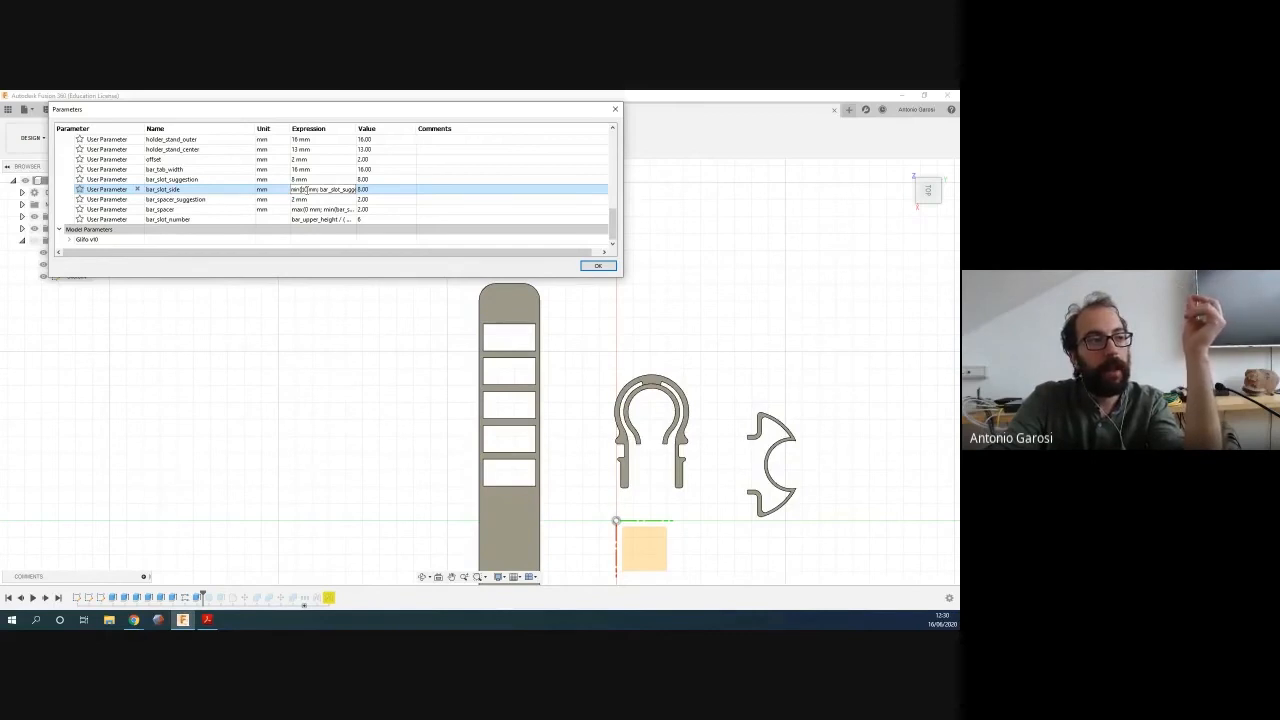
{"action": "key", "text": "Up"}
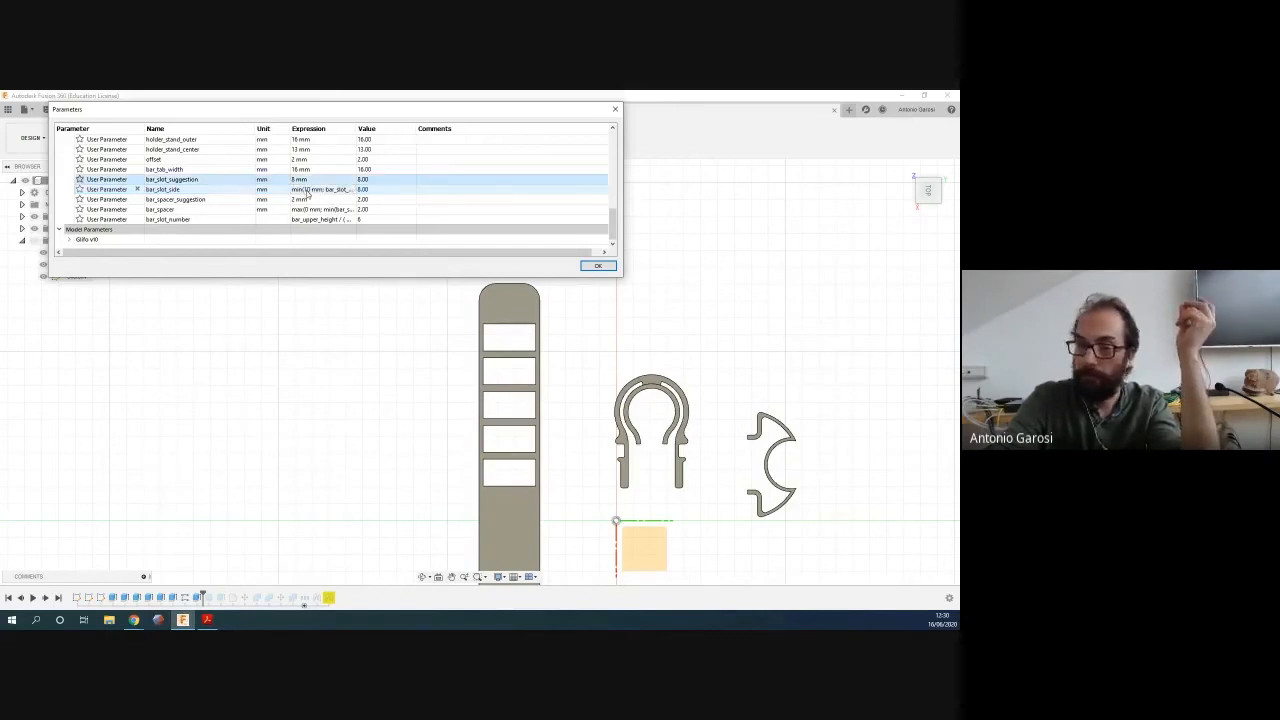
{"action": "key", "text": "Down"}
{"action": "key", "text": "Down"}
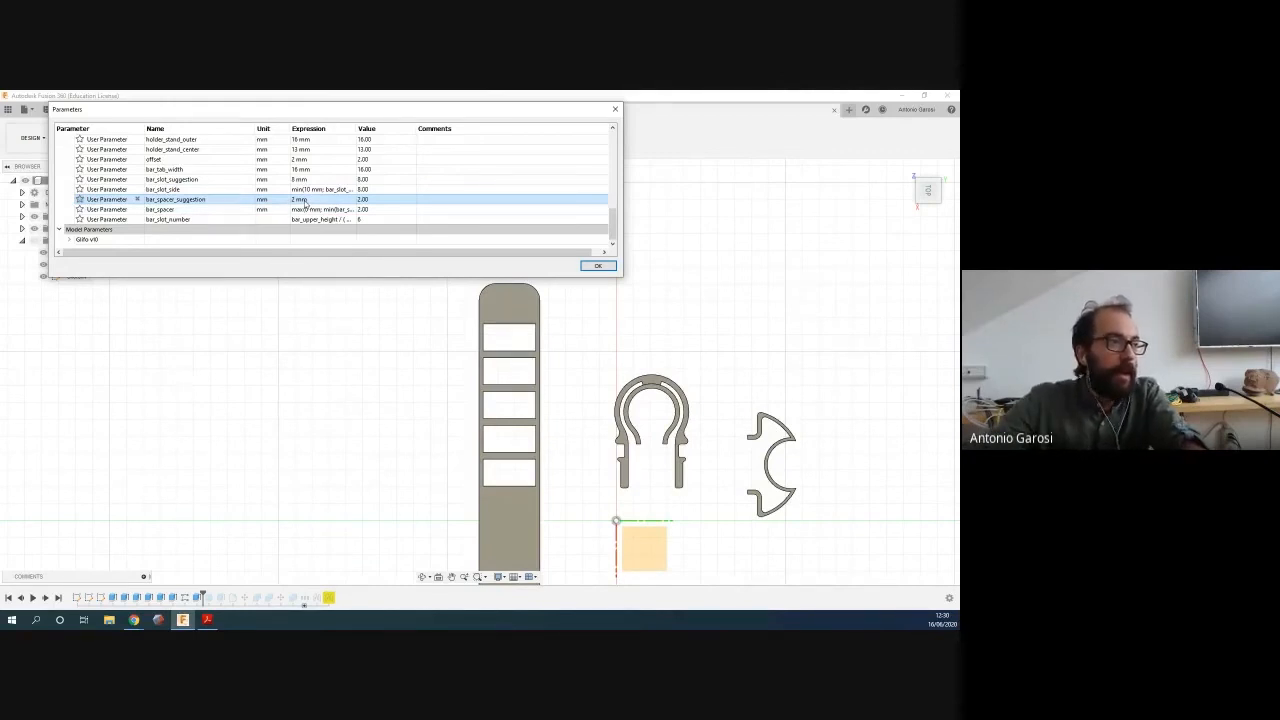
Examine the bar_spacer expression from its max and min functions through to the bar_spacer_suggestion and bar_slot_side references
{"action": "left_click", "coordinate": [306, 210]}
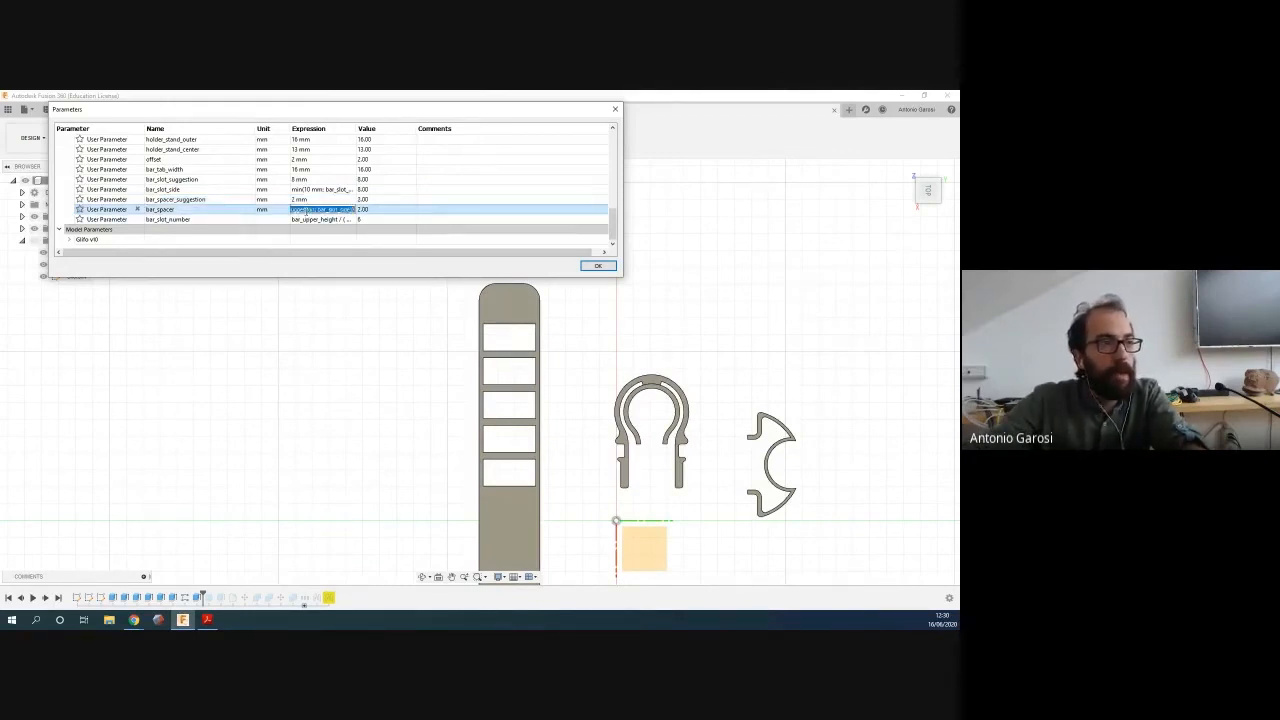
{"action": "key", "text": "Left"}
{"action": "key", "text": "Left"}
{"action": "key", "text": "Left"}
{"action": "key", "text": "Left"}
{"action": "key", "text": "Left"}
{"action": "key", "text": "Left"}
{"action": "key", "text": "Left"}
{"action": "key", "text": "Left"}
{"action": "key", "text": "Left"}
{"action": "key", "text": "Left"}
{"action": "key", "text": "Left"}
{"action": "key", "text": "Left"}
{"action": "key", "text": "Left"}
{"action": "key", "text": "Left"}
{"action": "key", "text": "Left"}
{"action": "key", "text": "Left"}
{"action": "key", "text": "Left"}
{"action": "key", "text": "Left"}
{"action": "key", "text": "Left"}
{"action": "key", "text": "Left"}
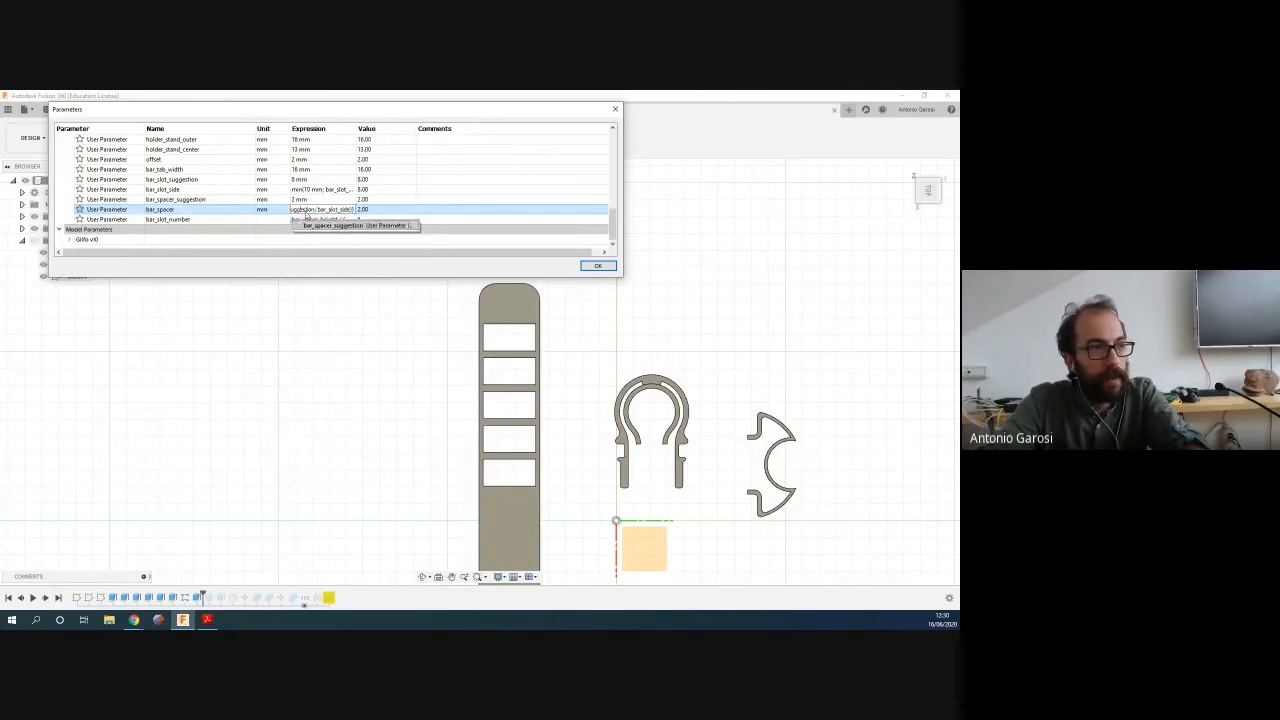
{"action": "key", "text": "Left"}
{"action": "key", "text": "Left"}
{"action": "key", "text": "Right"}
{"action": "key", "text": "Right"}
{"action": "key", "text": "Right"}
{"action": "key", "text": "Right"}
{"action": "key", "text": "Right"}
{"action": "key", "text": "Right"}
{"action": "key", "text": "Right"}
{"action": "key", "text": "Right"}
{"action": "key", "text": "Right"}
{"action": "key", "text": "Right"}
{"action": "key", "text": "Right"}
{"action": "key", "text": "Right"}
{"action": "key", "text": "Right"}
{"action": "key", "text": "Right"}
{"action": "key", "text": "Right"}
{"action": "key", "text": "Right"}
{"action": "key", "text": "Right"}
{"action": "key", "text": "Right"}
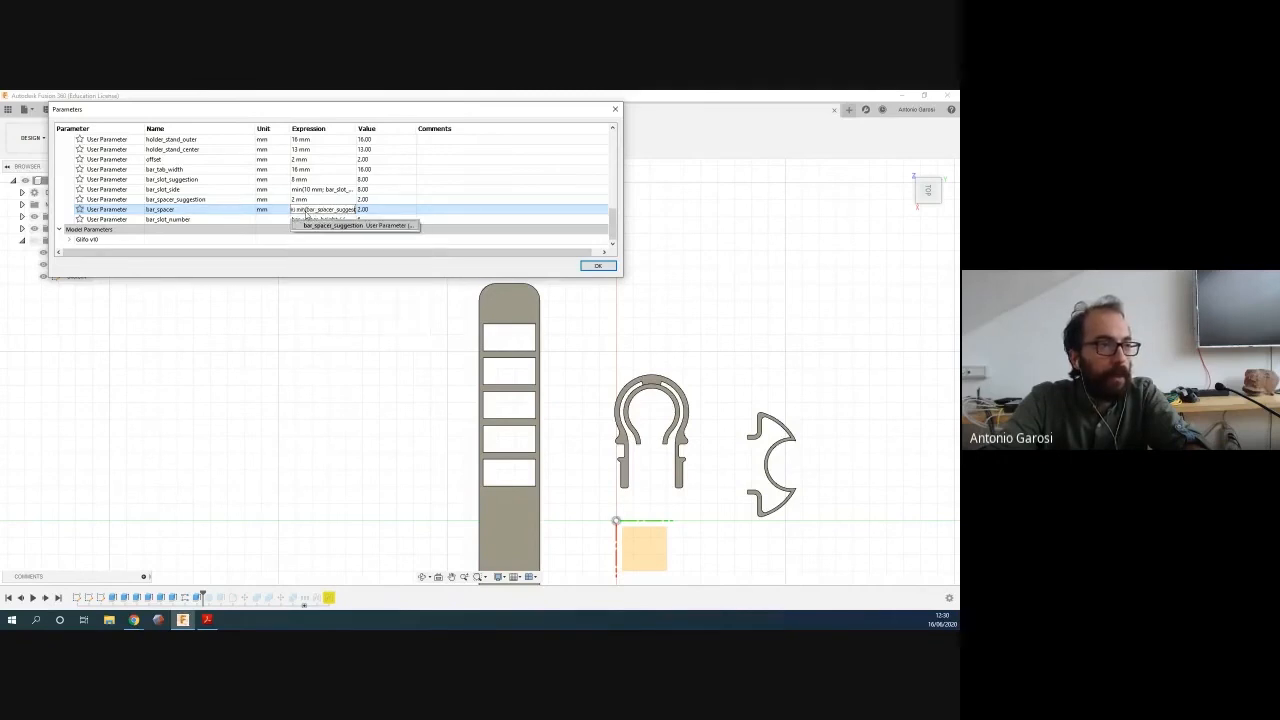
{"action": "key", "text": "Right"}
{"action": "key", "text": "Right"}
{"action": "key", "text": "Right"}
{"action": "key", "text": "Right"}
{"action": "key", "text": "Right"}
{"action": "key", "text": "Right"}
{"action": "key", "text": "Right"}
{"action": "key", "text": "Right"}
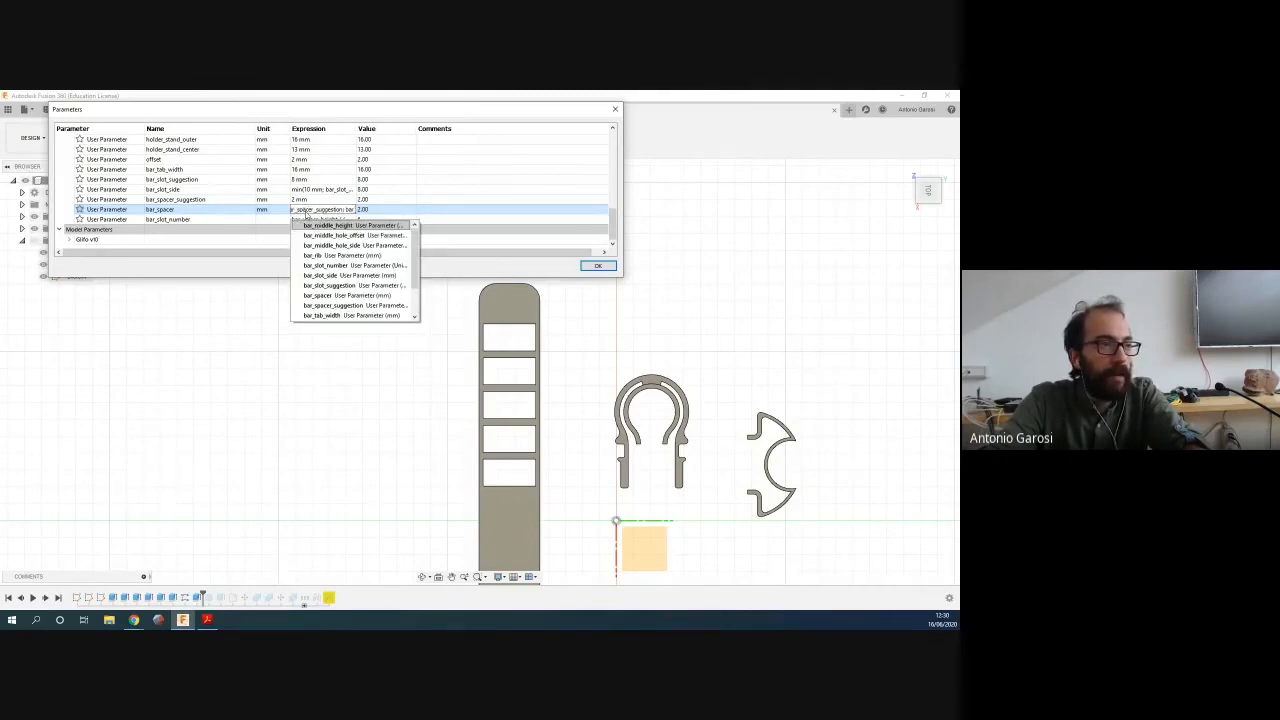
{"action": "key", "text": "Left"}
{"action": "key", "text": "Left"}
{"action": "key", "text": "Left"}
{"action": "key", "text": "Left"}
{"action": "key", "text": "Left"}
{"action": "key", "text": "Right"}
{"action": "key", "text": "Right"}
{"action": "key", "text": "Right"}
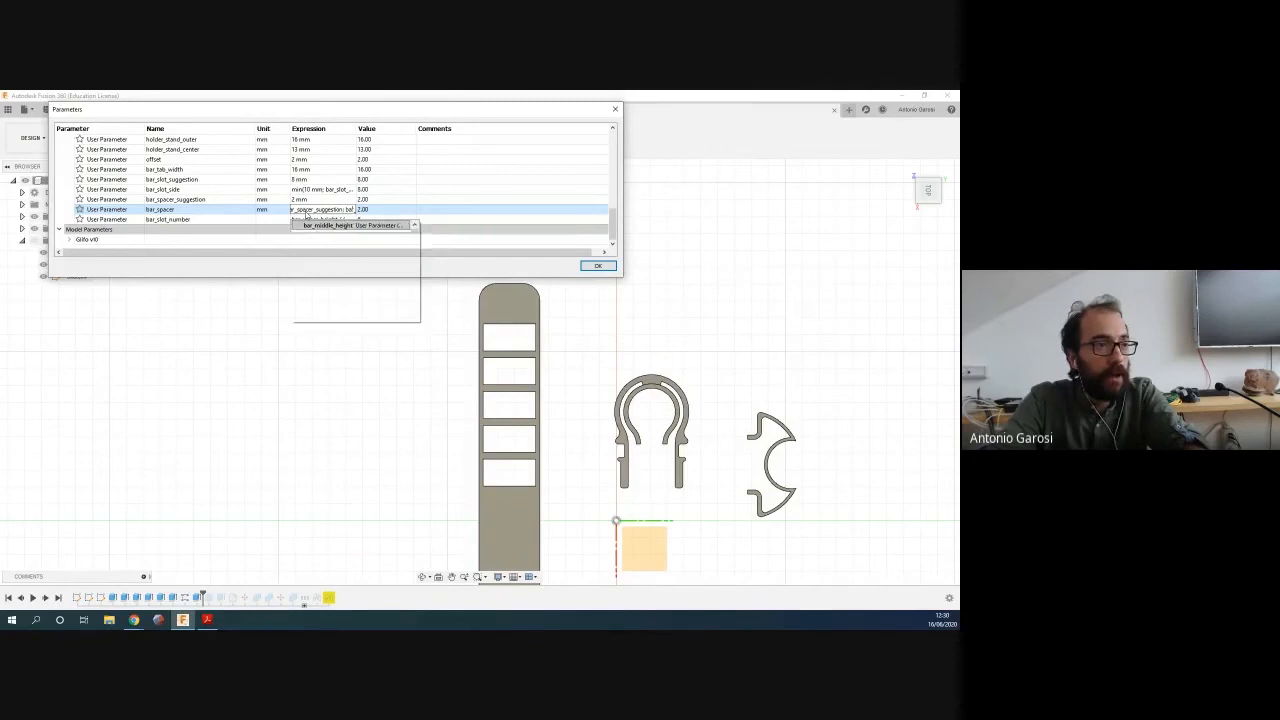
{"action": "key", "text": "End"}
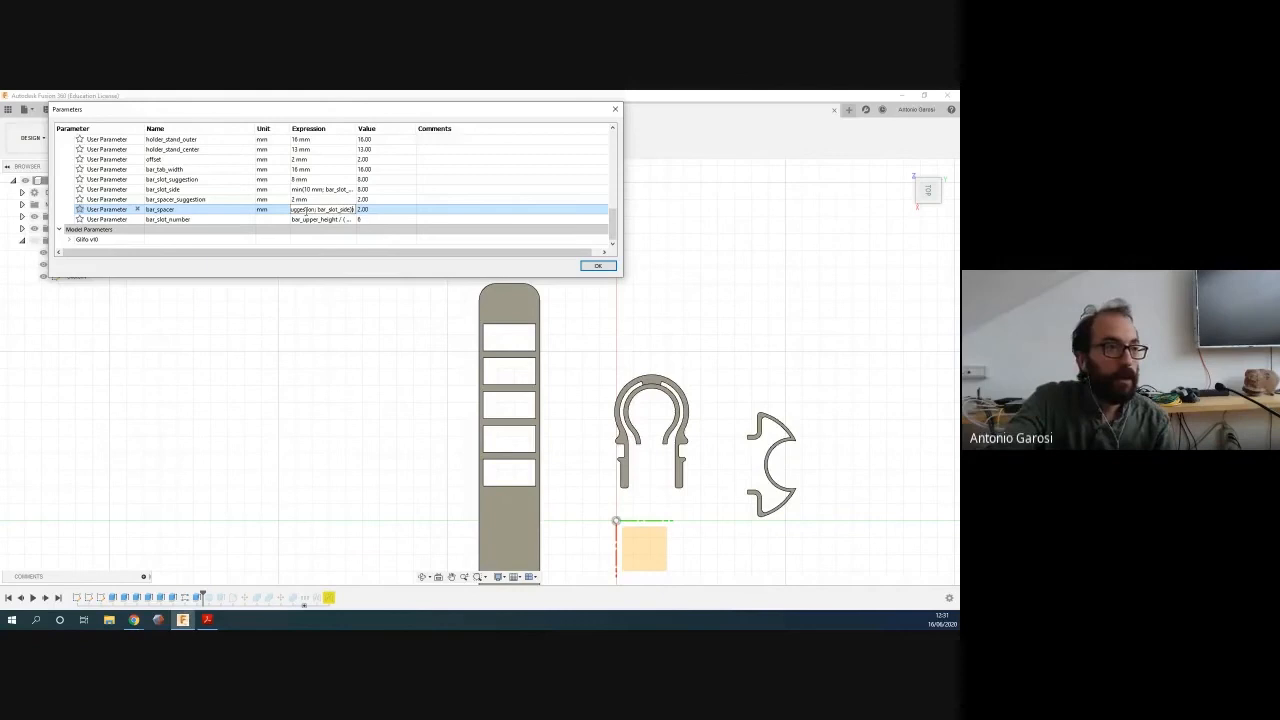
Highlight the nested min function with bar_spacer_suggestion and bar_slot_side inside the max function of the bar_spacer expression
{"action": "key", "text": "Left"}
{"action": "key", "text": "Left"}
{"action": "key", "text": "Left"}
{"action": "key", "text": "Left"}
{"action": "key", "text": "Left"}
{"action": "key", "text": "Left"}
{"action": "key", "text": "Left"}
{"action": "key", "text": "Left"}
{"action": "key", "text": "Left"}
{"action": "key", "text": "Left"}
{"action": "key", "text": "Left"}
{"action": "key", "text": "Left"}
{"action": "key", "text": "Left"}
{"action": "key", "text": "Left"}
{"action": "key", "text": "Left"}
{"action": "key", "text": "Left"}
{"action": "key", "text": "Left"}
{"action": "key", "text": "Left"}
{"action": "key", "text": "Left"}
{"action": "key", "text": "Left"}
{"action": "key", "text": "Left"}
{"action": "key", "text": "Left"}
{"action": "key", "text": "Left"}
{"action": "key", "text": "Left"}
{"action": "key", "text": "Left"}
{"action": "key", "text": "Left"}
{"action": "key", "text": "Left"}
{"action": "key", "text": "Left"}
{"action": "key", "text": "Left"}
{"action": "key", "text": "Left"}
{"action": "key", "text": "Left"}
{"action": "key", "text": "Left"}
{"action": "key", "text": "Left"}
{"action": "key", "text": "Right"}
{"action": "key", "text": "Right"}
{"action": "key", "text": "Right"}
{"action": "key", "text": "Right"}
{"action": "key", "text": "Right"}
{"action": "key", "text": "Right"}
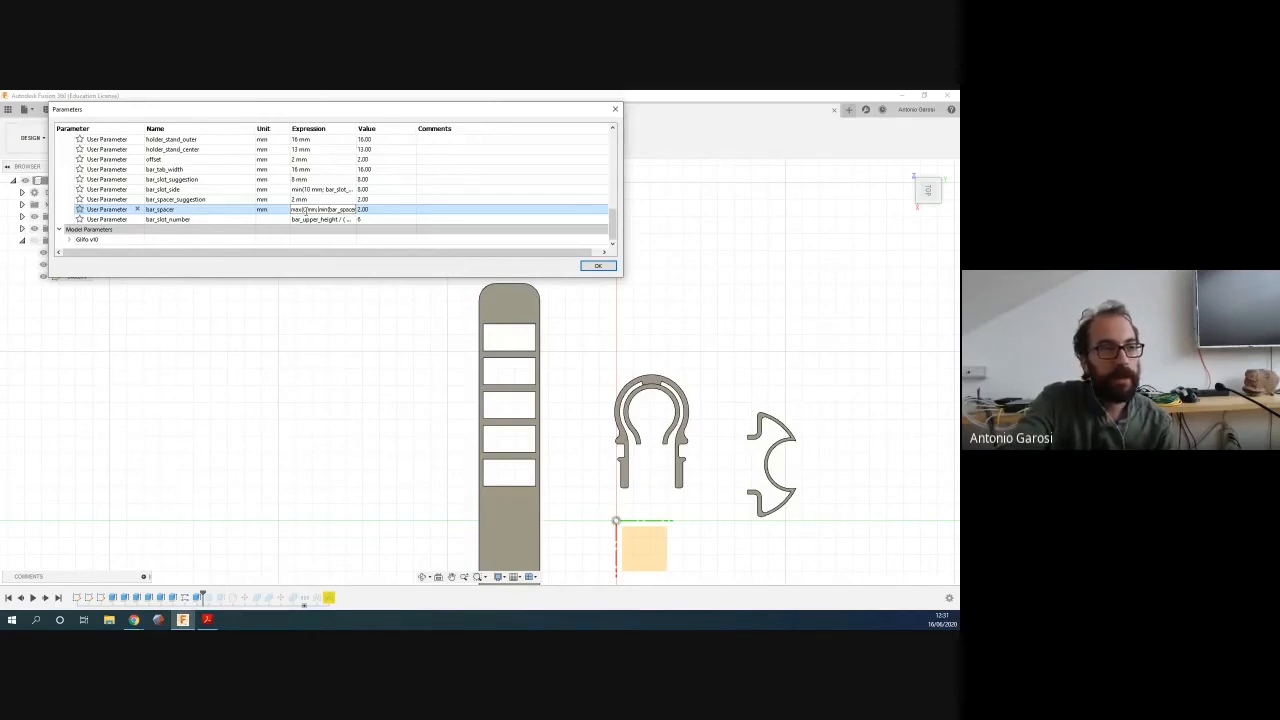
{"action": "key", "text": "shift+Right"}
{"action": "key", "text": "shift+Right"}
{"action": "key", "text": "shift+Right"}
{"action": "key", "text": "shift+Right"}
{"action": "key", "text": "shift+Right"}
{"action": "key", "text": "shift+Right"}
{"action": "key", "text": "shift+Right"}
{"action": "key", "text": "shift+Right"}
{"action": "key", "text": "shift+Right"}
{"action": "key", "text": "shift+Right"}
{"action": "key", "text": "shift+Right"}
{"action": "key", "text": "shift+Right"}
{"action": "key", "text": "shift+Right"}
{"action": "key", "text": "shift+Right"}
{"action": "key", "text": "shift+Right"}
{"action": "key", "text": "shift+Right"}
{"action": "key", "text": "shift+Right"}
{"action": "key", "text": "shift+Right"}
{"action": "key", "text": "shift+Right"}
{"action": "key", "text": "shift+Right"}
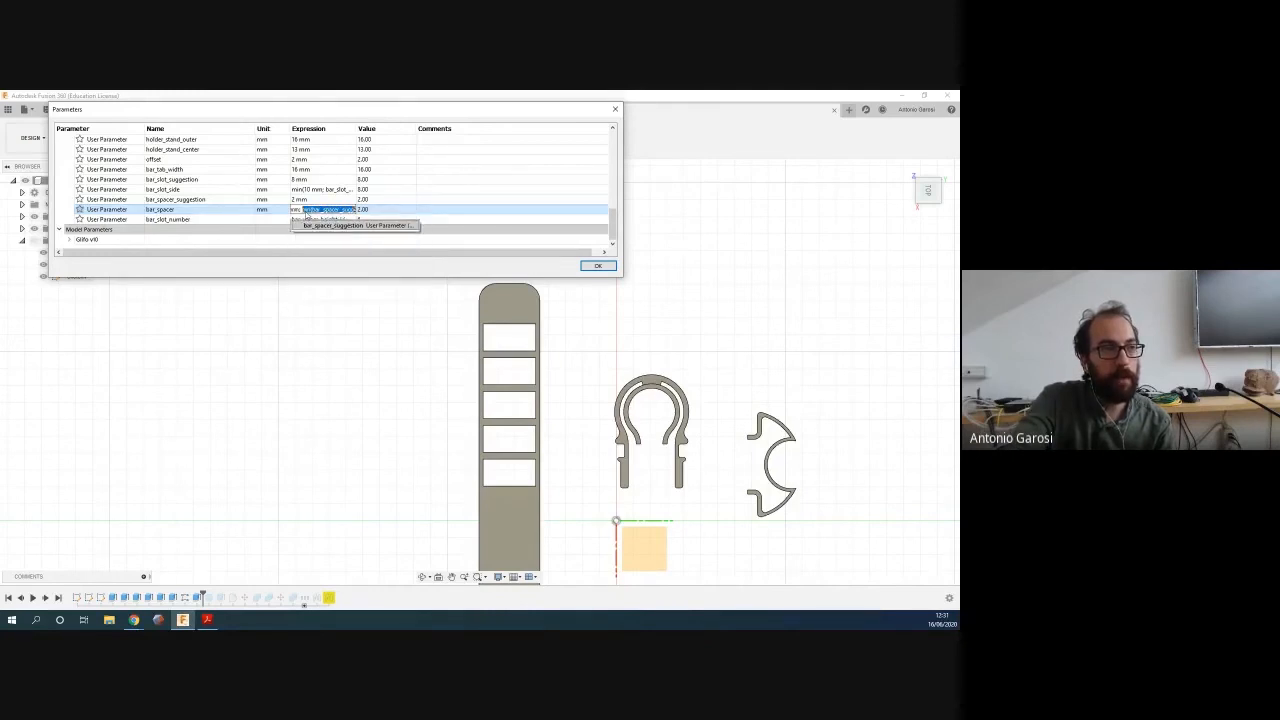
{"action": "key", "text": "shift+Right"}
{"action": "key", "text": "shift+Right"}
{"action": "key", "text": "shift+Right"}
{"action": "key", "text": "shift+Right"}
{"action": "key", "text": "shift+Right"}
{"action": "key", "text": "shift+Right"}
{"action": "key", "text": "shift+Right"}
{"action": "key", "text": "shift+Right"}
{"action": "key", "text": "shift+Right"}
{"action": "key", "text": "shift+Right"}
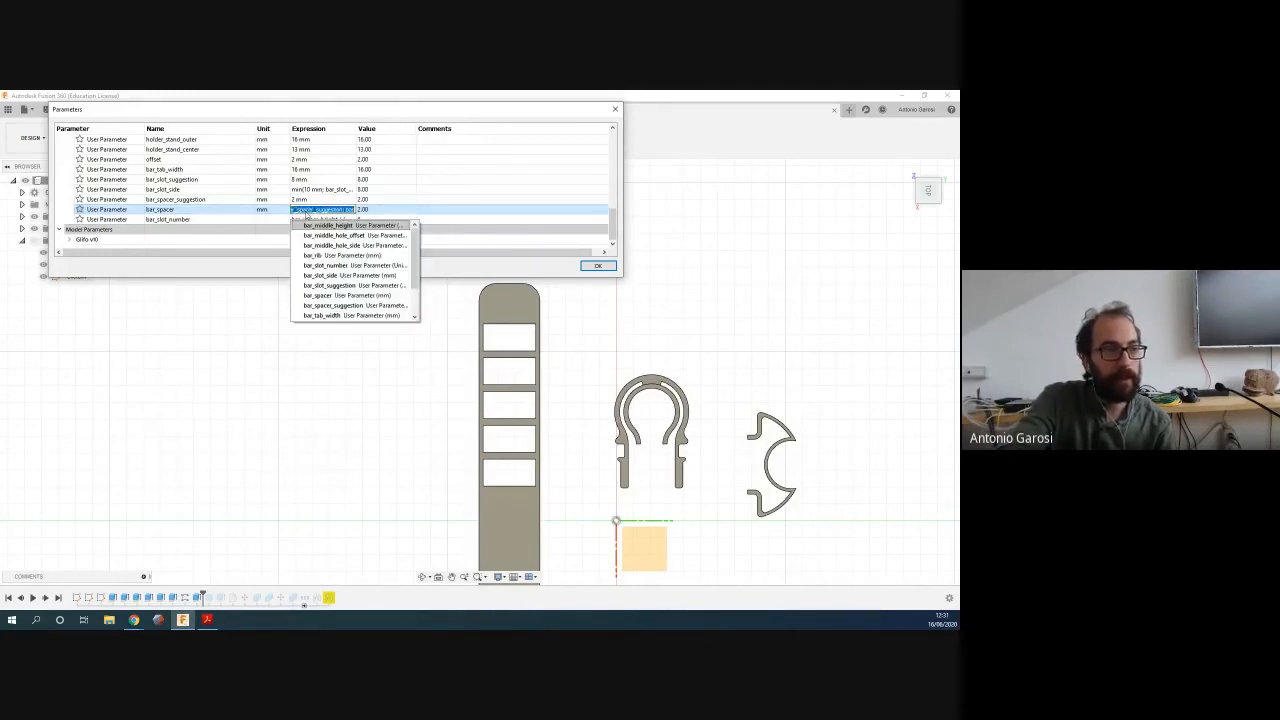
{"action": "key", "text": "shift+Right"}
{"action": "key", "text": "shift+Right"}
{"action": "key", "text": "shift+Right"}
{"action": "key", "text": "shift+Right"}
{"action": "key", "text": "shift+Right"}
{"action": "key", "text": "shift+Right"}
{"action": "key", "text": "shift+Right"}
{"action": "key", "text": "shift+Right"}
{"action": "key", "text": "shift+Right"}
{"action": "key", "text": "shift+Right"}
{"action": "key", "text": "Right"}
{"action": "type", "text": ")"}
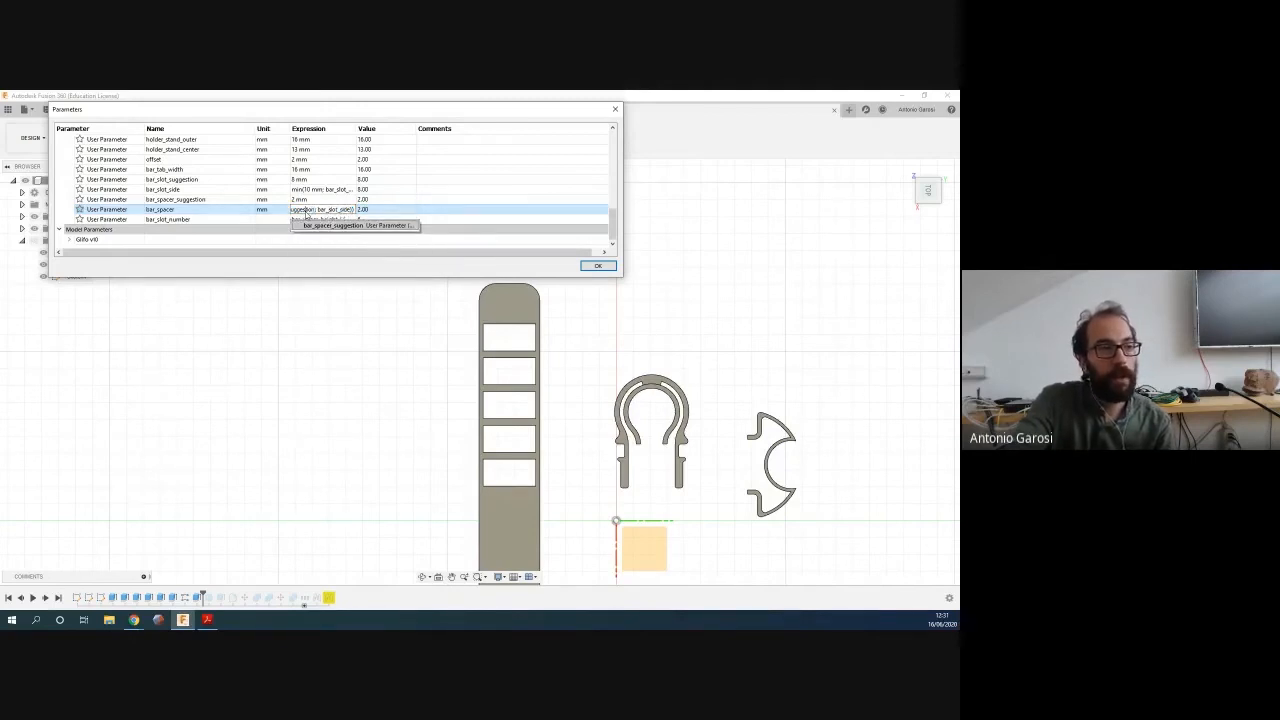
Highlight the bar_slot_side reference in the bar_spacer expression, then trace the formula back to its opening max function
{"action": "left_click", "coordinate": [306, 211]}
{"action": "key", "text": "shift+Right"}
{"action": "key", "text": "shift+Right"}
{"action": "key", "text": "shift+Right"}
{"action": "key", "text": "shift+Right"}
{"action": "key", "text": "shift+Right"}
{"action": "key", "text": "shift+Right"}
{"action": "key", "text": "shift+Right"}
{"action": "key", "text": "shift+Right"}
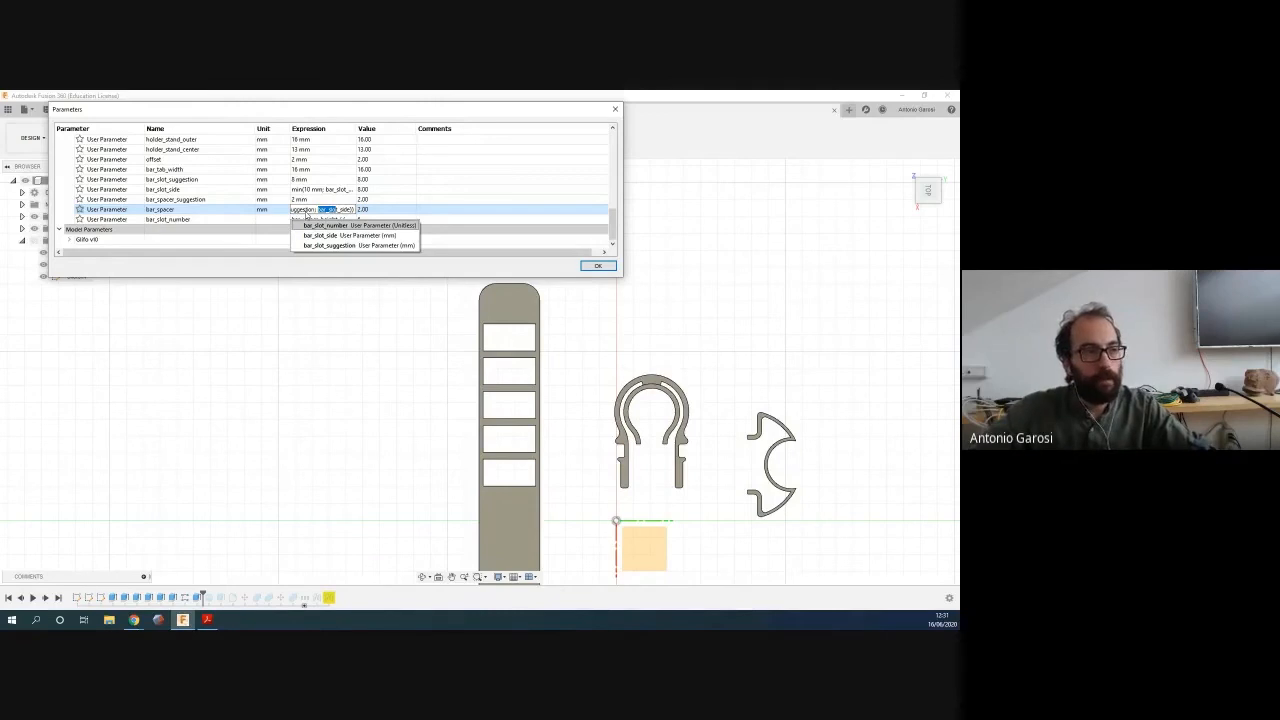
{"action": "key", "text": "Right"}
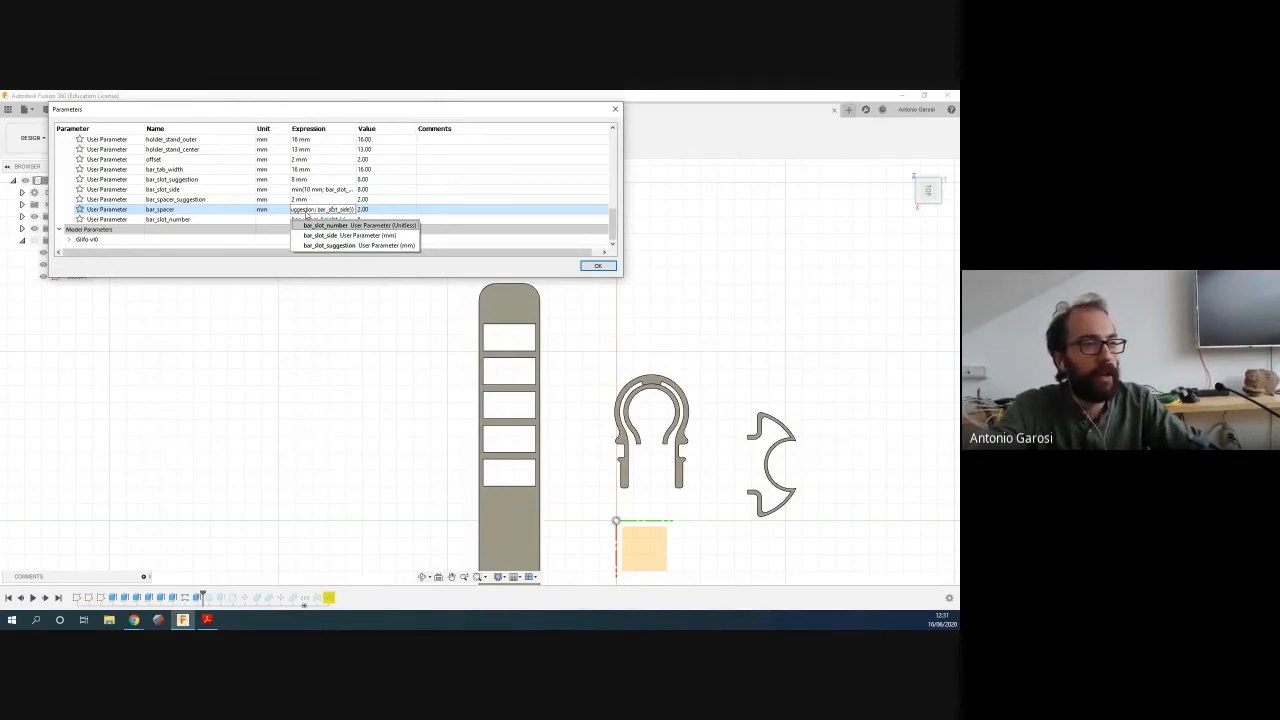
{"action": "key", "text": "Left"}
{"action": "key", "text": "Left"}
{"action": "key", "text": "Left"}
{"action": "key", "text": "Left"}
{"action": "key", "text": "Left"}
{"action": "key", "text": "Left"}
{"action": "key", "text": "Left"}
{"action": "key", "text": "Left"}
{"action": "key", "text": "Left"}
{"action": "key", "text": "Left"}
{"action": "key", "text": "Left"}
{"action": "key", "text": "Left"}
{"action": "key", "text": "Left"}
{"action": "key", "text": "Left"}
{"action": "key", "text": "Left"}
{"action": "key", "text": "Left"}
{"action": "key", "text": "Left"}
{"action": "key", "text": "Left"}
{"action": "key", "text": "Left"}
{"action": "key", "text": "Left"}
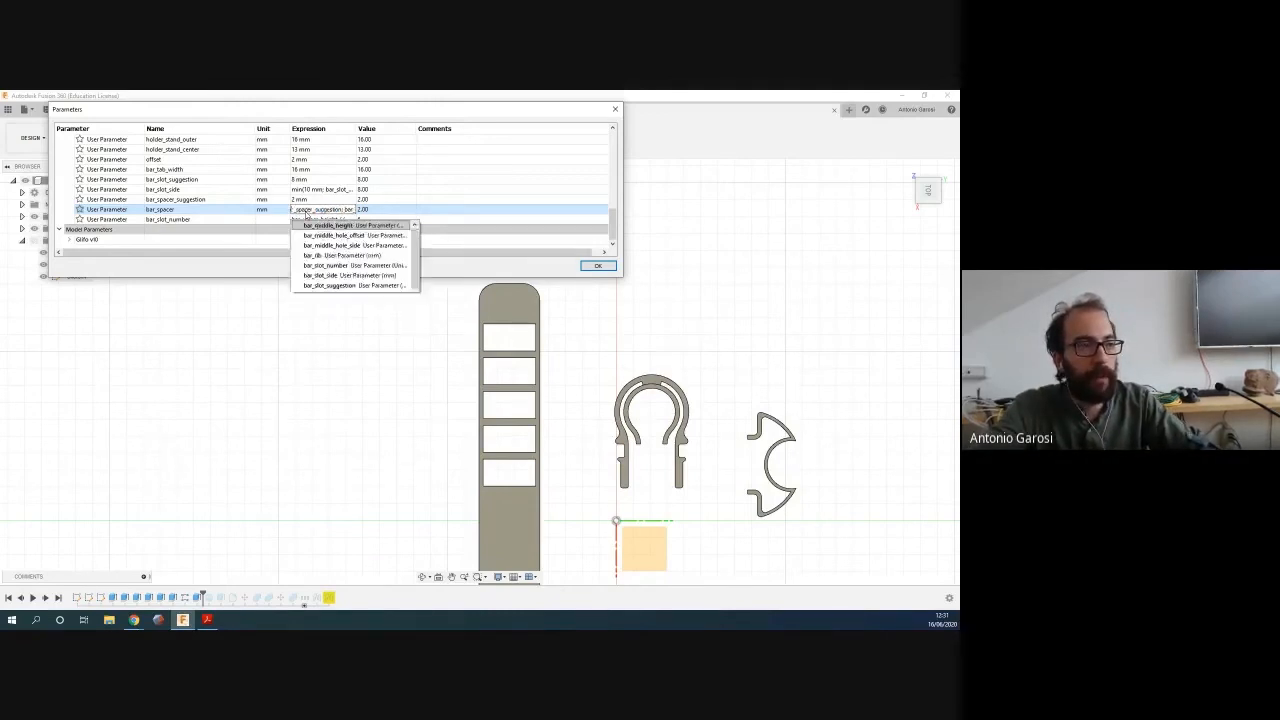
{"action": "key", "text": "Left"}
{"action": "key", "text": "Left"}
{"action": "key", "text": "Left"}
{"action": "key", "text": "Left"}
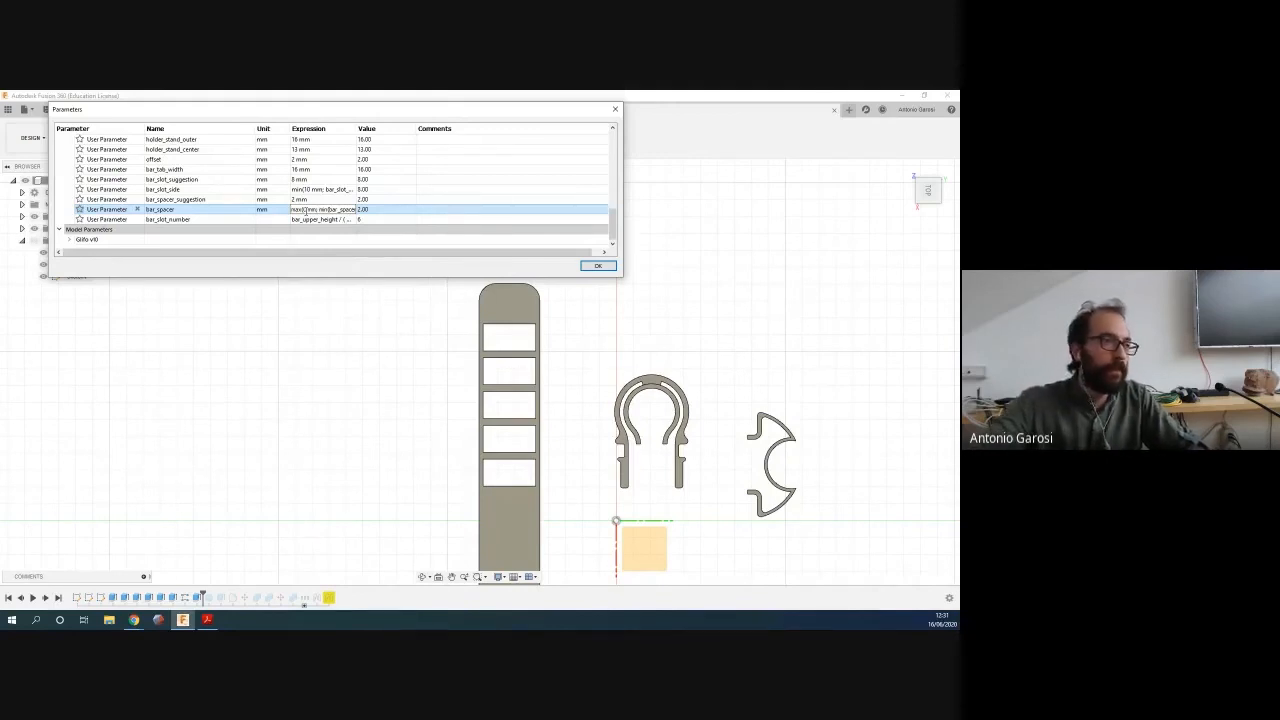
Compare the bar_slot_side expression with the bar_spacer expression without changing either parameter
{"action": "left_click", "coordinate": [209, 190]}
{"action": "double_click", "coordinate": [206, 209]}
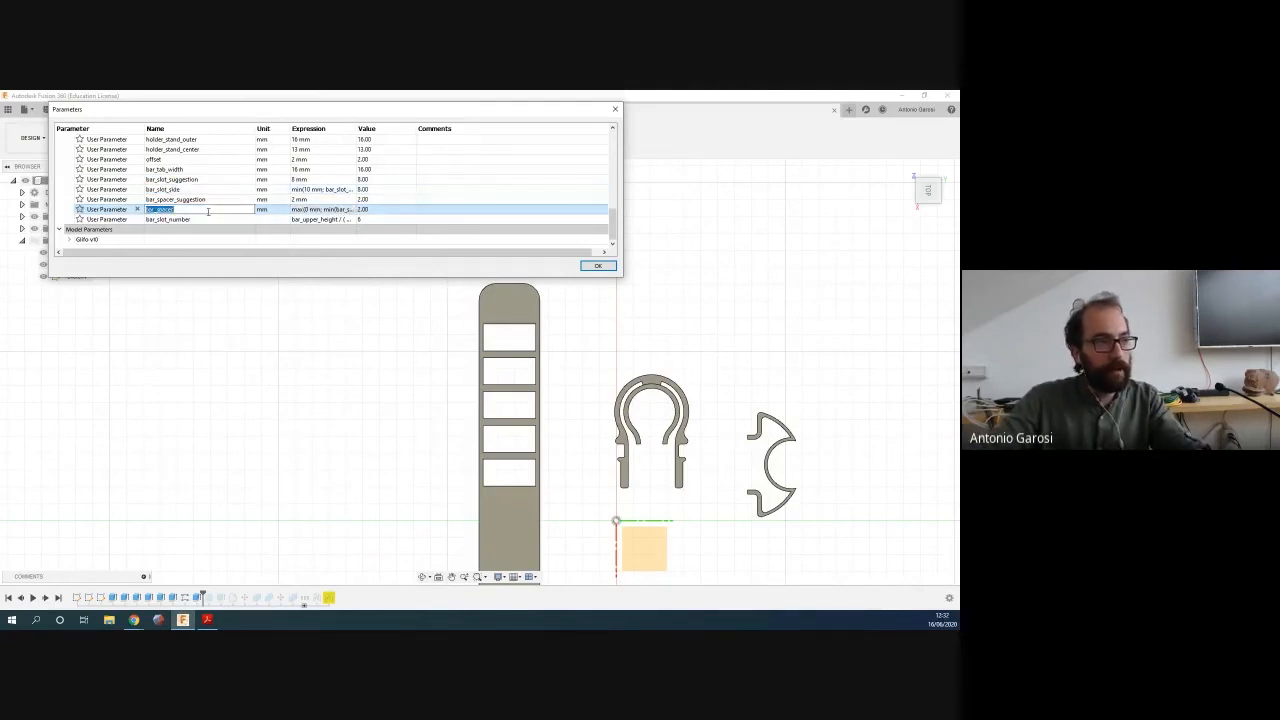
{"action": "double_click", "coordinate": [325, 190]}
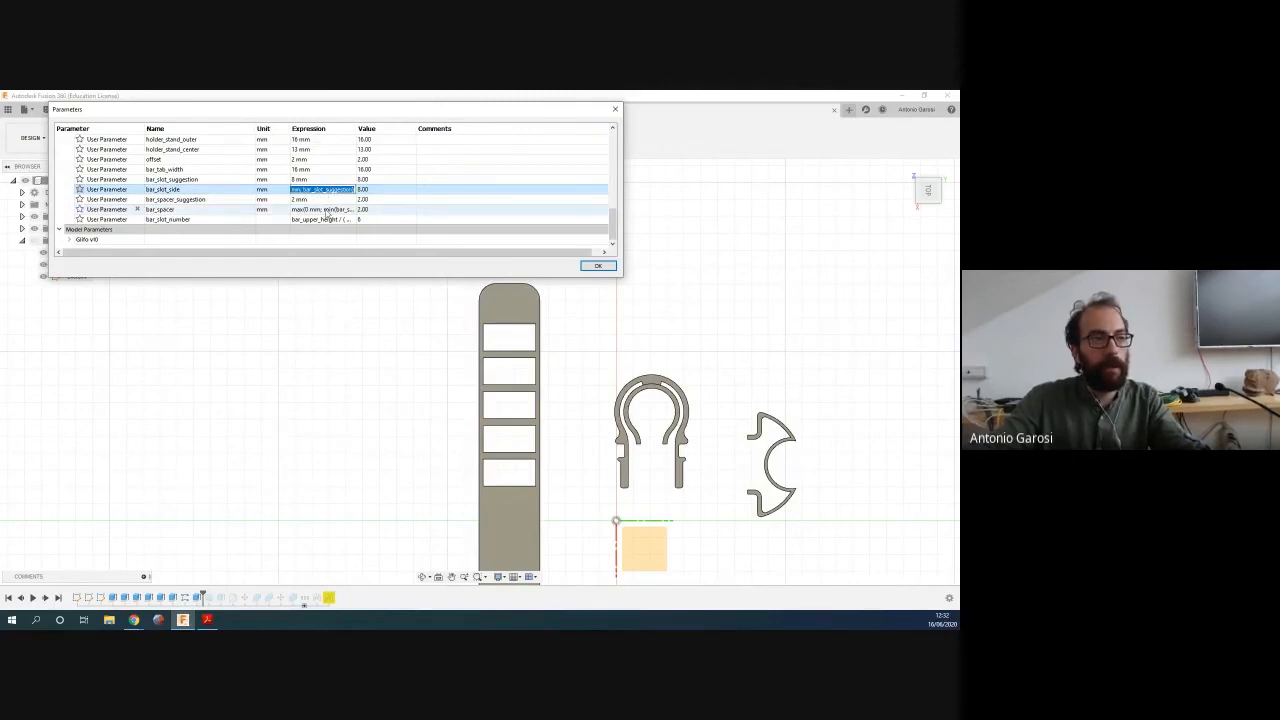
{"action": "double_click", "coordinate": [326, 211]}
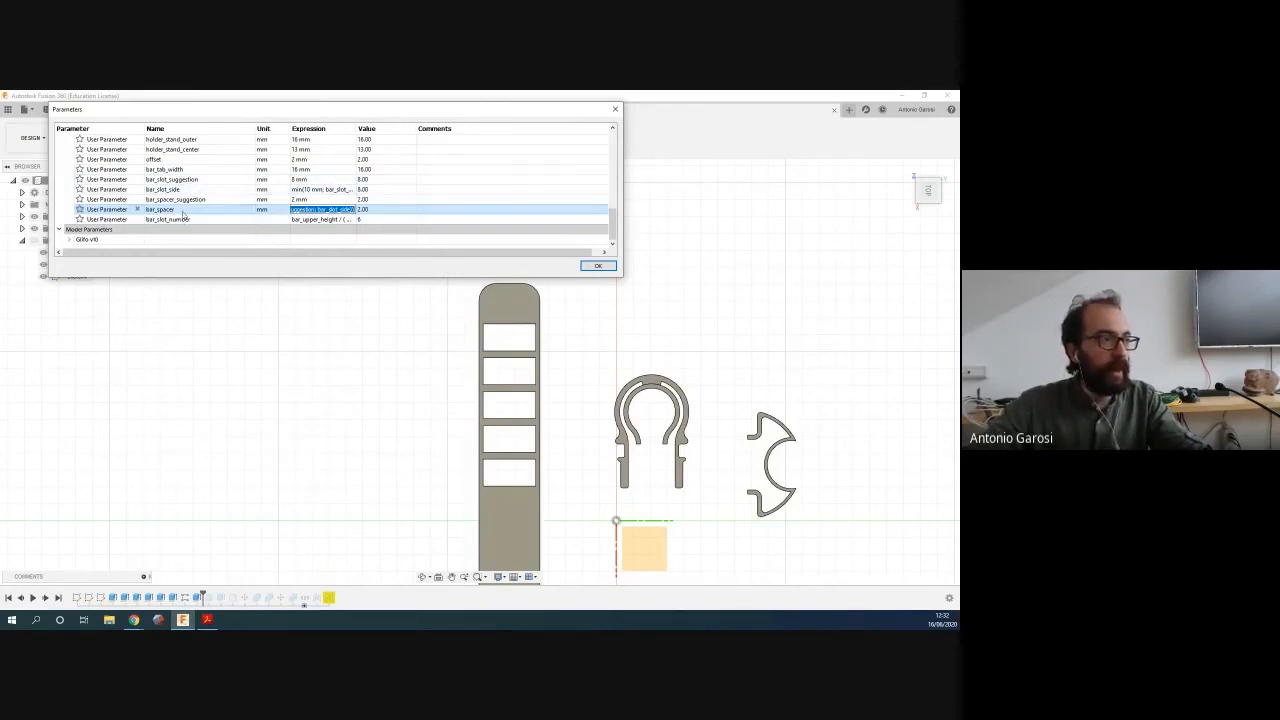
Examine the bar_slot_number expression from its bar_slot_side and bar_spacer terms back to the bar_upper_height numerator
{"action": "left_click", "coordinate": [184, 217]}
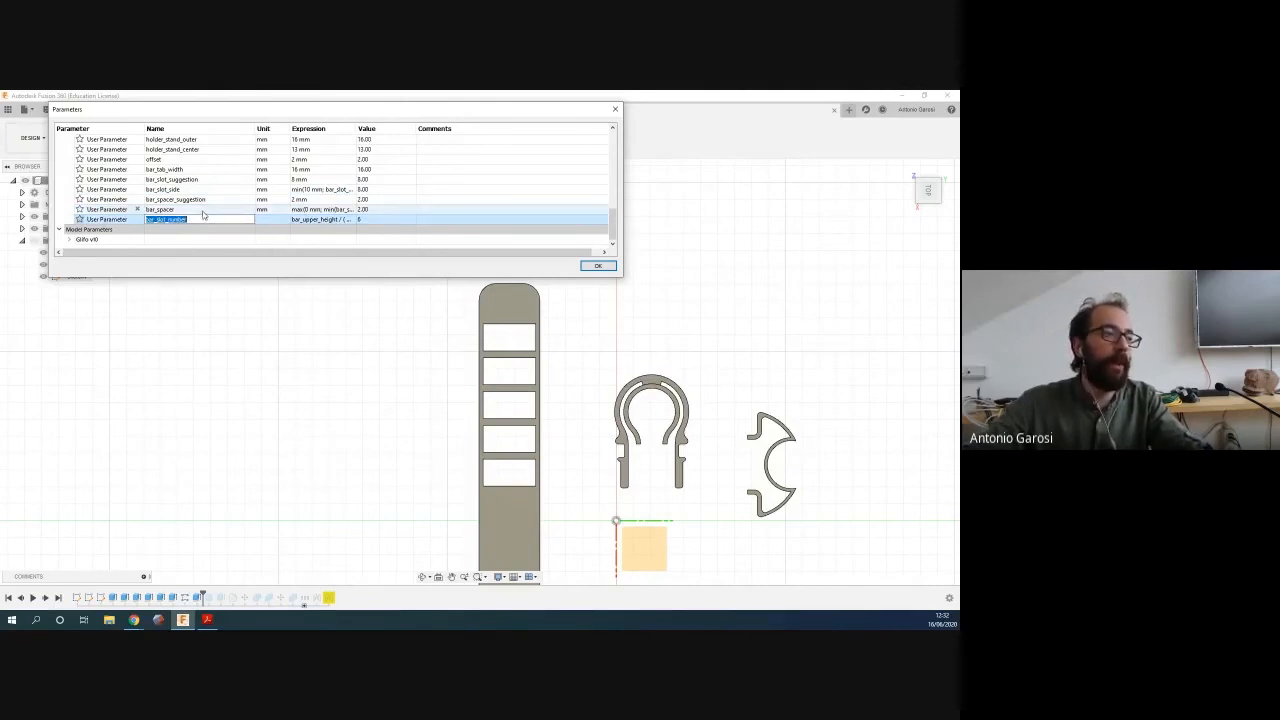
{"action": "left_click", "coordinate": [298, 221]}
{"action": "left_click", "coordinate": [298, 220]}
{"action": "key", "text": "Left"}
{"action": "key", "text": "Left"}
{"action": "key", "text": "Left"}
{"action": "key", "text": "Left"}
{"action": "key", "text": "Left"}
{"action": "key", "text": "Left"}
{"action": "key", "text": "Left"}
{"action": "key", "text": "Left"}
{"action": "key", "text": "Left"}
{"action": "key", "text": "Left"}
{"action": "key", "text": "Left"}
{"action": "key", "text": "Left"}
{"action": "key", "text": "Left"}
{"action": "key", "text": "Left"}
{"action": "key", "text": "Left"}
{"action": "key", "text": "Left"}
{"action": "key", "text": "Left"}
{"action": "key", "text": "Left"}
{"action": "key", "text": "Left"}
{"action": "key", "text": "Left"}
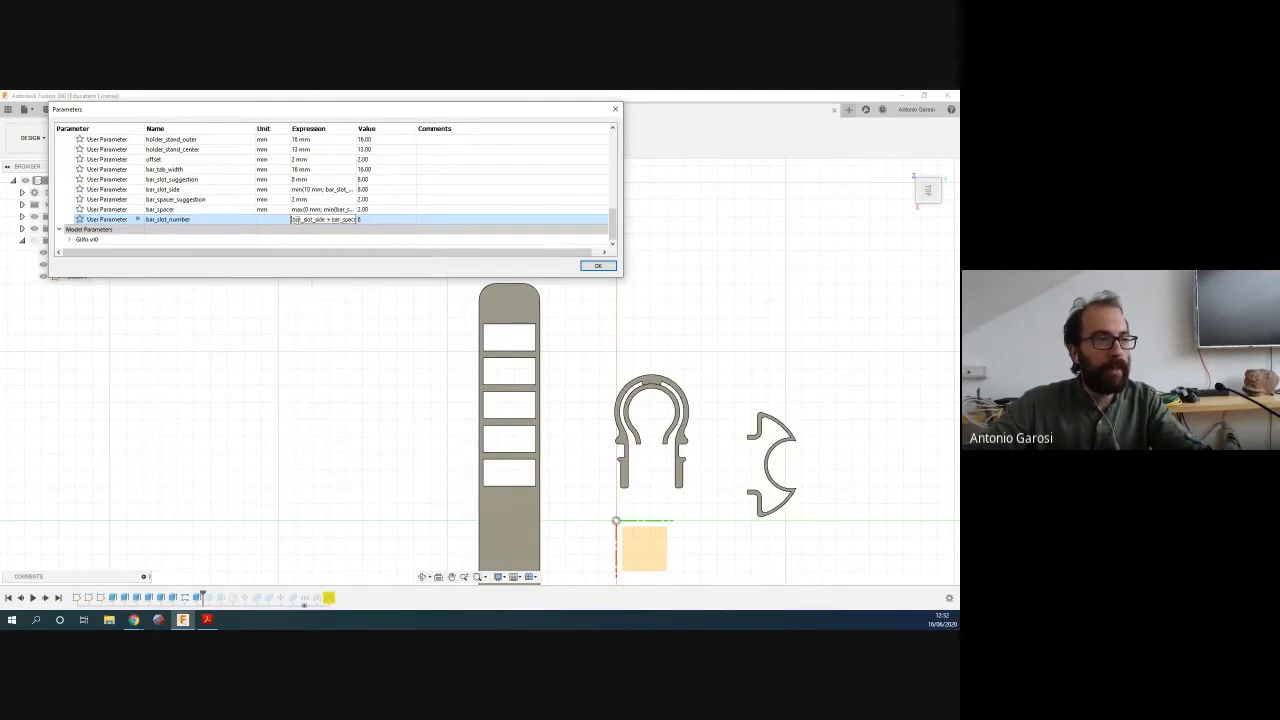
{"action": "key", "text": "Right"}
{"action": "key", "text": "Right"}
{"action": "key", "text": "Right"}
{"action": "key", "text": "Right"}
{"action": "key", "text": "Right"}
{"action": "key", "text": "Right"}
{"action": "key", "text": "Right"}
{"action": "key", "text": "Right"}
{"action": "key", "text": "Right"}
{"action": "key", "text": "Right"}
{"action": "key", "text": "Right"}
{"action": "key", "text": "Right"}
{"action": "key", "text": "Right"}
{"action": "key", "text": "Right"}
{"action": "key", "text": "Right"}
{"action": "key", "text": "Right"}
{"action": "key", "text": "Right"}
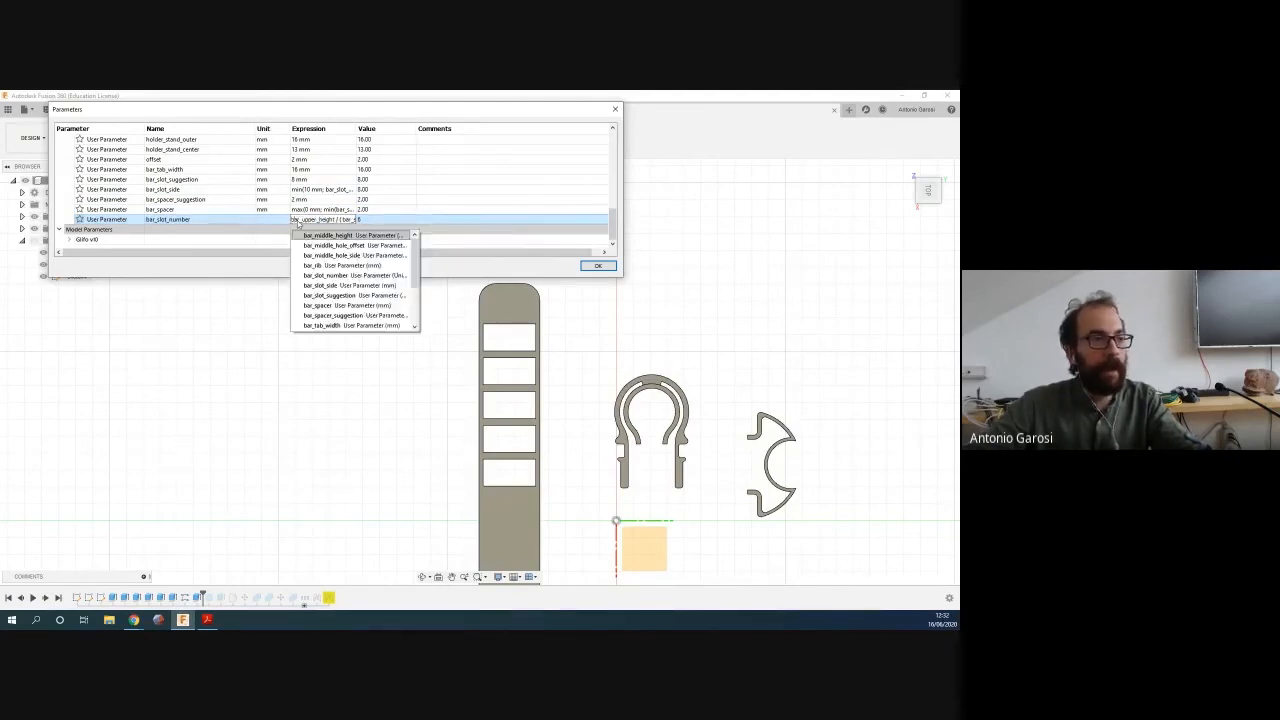
{"action": "key", "text": "Right"}
{"action": "key", "text": "Right"}
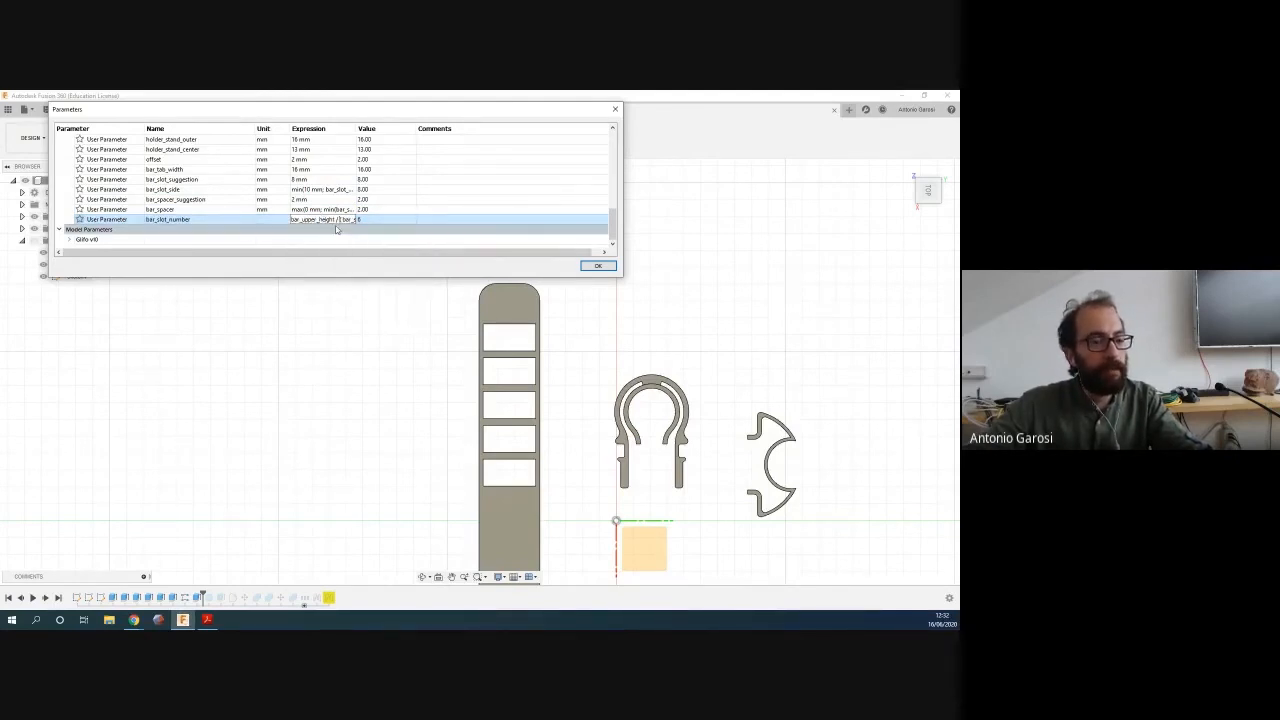
Highlight the divisor of the bar_slot_number expression, the sum of bar_slot_side and bar_spacer, leaving the formula unedited
{"action": "key", "text": "shift+Right"}
{"action": "key", "text": "shift+Right"}
{"action": "key", "text": "shift+Right"}
{"action": "key", "text": "shift+Right"}
{"action": "key", "text": "shift+Right"}
{"action": "key", "text": "shift+Right"}
{"action": "key", "text": "shift+Right"}
{"action": "key", "text": "shift+Right"}
{"action": "key", "text": "shift+Right"}
{"action": "key", "text": "shift+Right"}
{"action": "key", "text": "shift+Right"}
{"action": "key", "text": "shift+Right"}
{"action": "key", "text": "shift+Right"}
{"action": "key", "text": "shift+Right"}
{"action": "key", "text": "shift+Right"}
{"action": "key", "text": "shift+Right"}
{"action": "key", "text": "shift+Right"}
{"action": "key", "text": "shift+Right"}
{"action": "key", "text": "shift+Right"}
{"action": "key", "text": "shift+Right"}
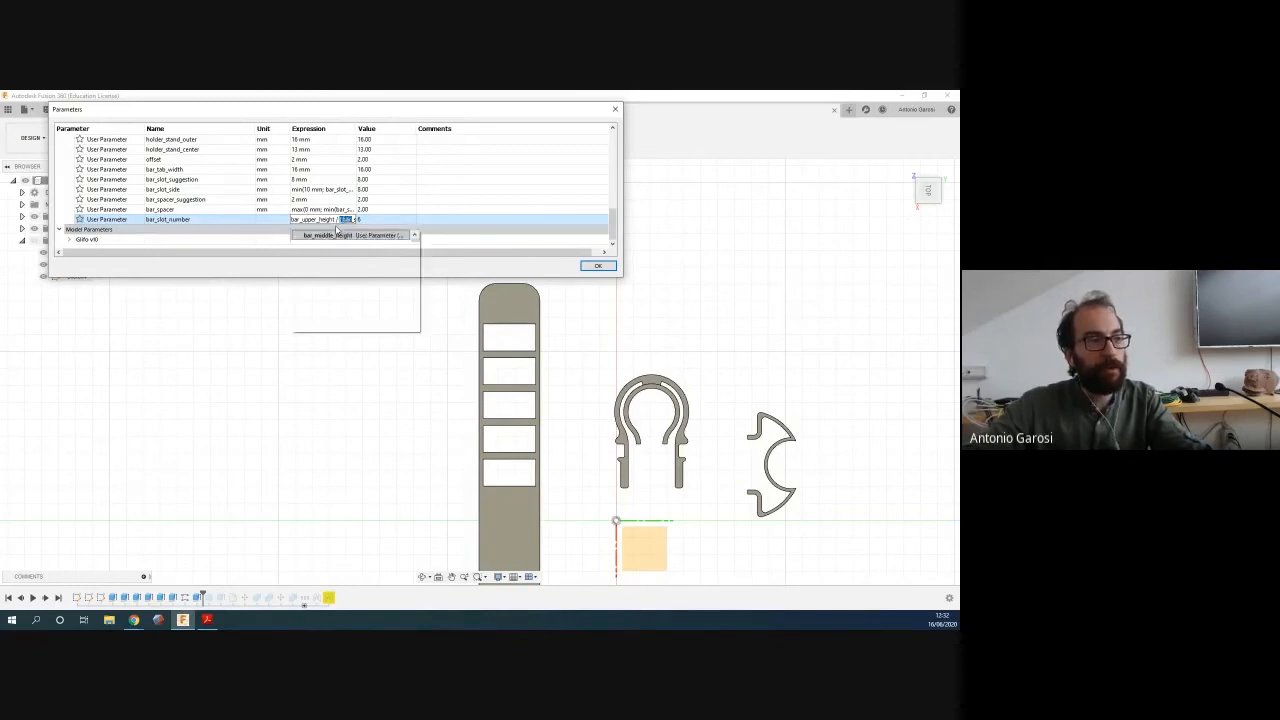
{"action": "key", "text": "shift+Right"}
{"action": "key", "text": "shift+Right"}
{"action": "key", "text": "shift+Right"}
{"action": "key", "text": "shift+Right"}
{"action": "key", "text": "shift+Right"}
{"action": "key", "text": "shift+Right"}
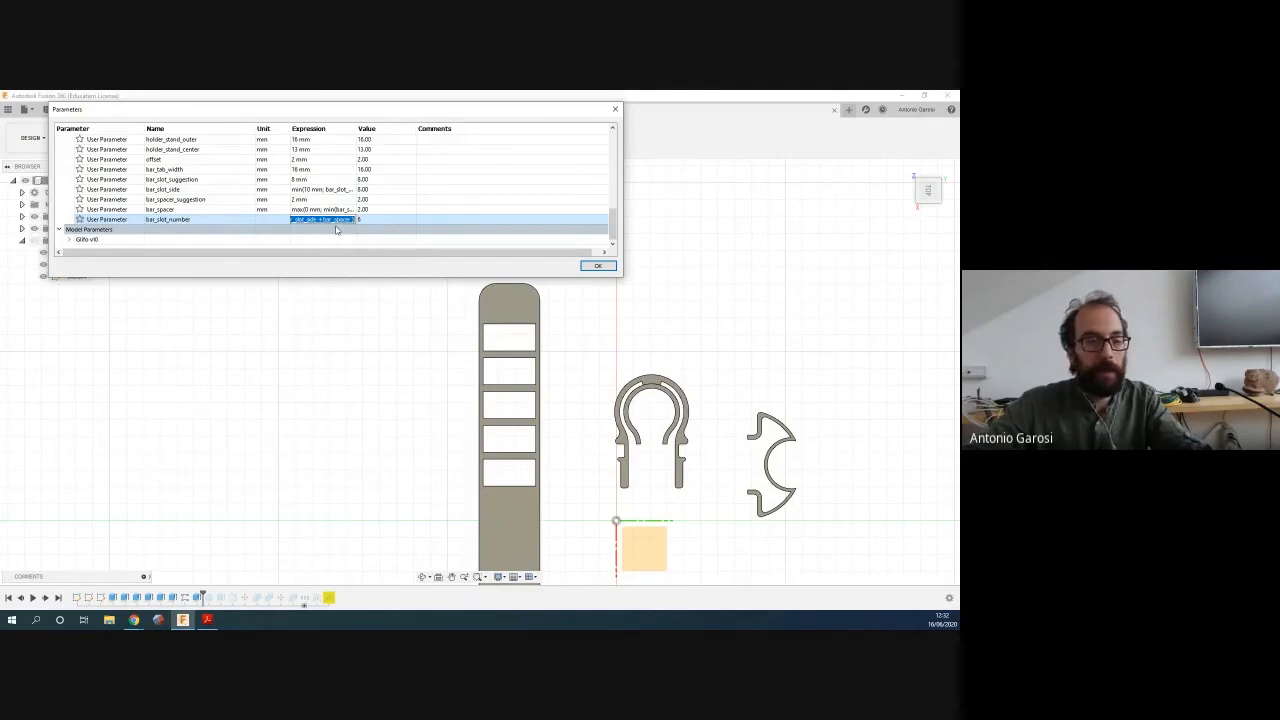
{"action": "left_click", "coordinate": [466, 308]}
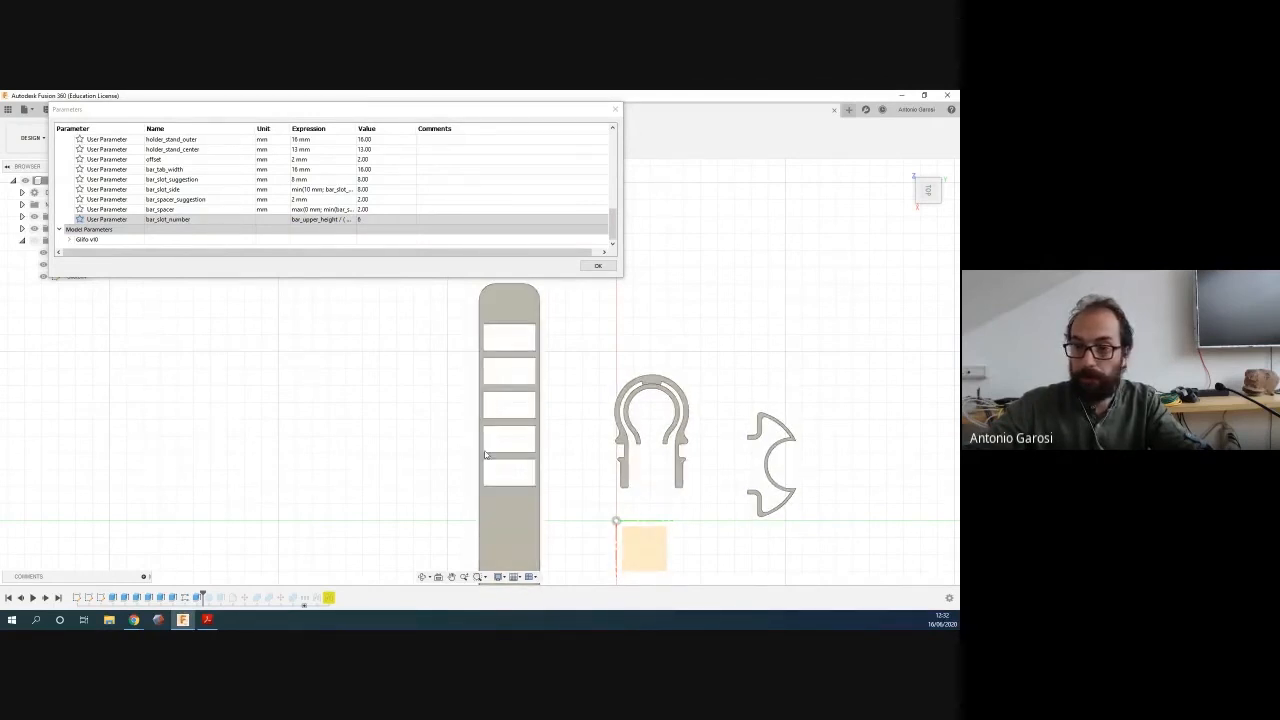
{"action": "left_click", "coordinate": [360, 222]}
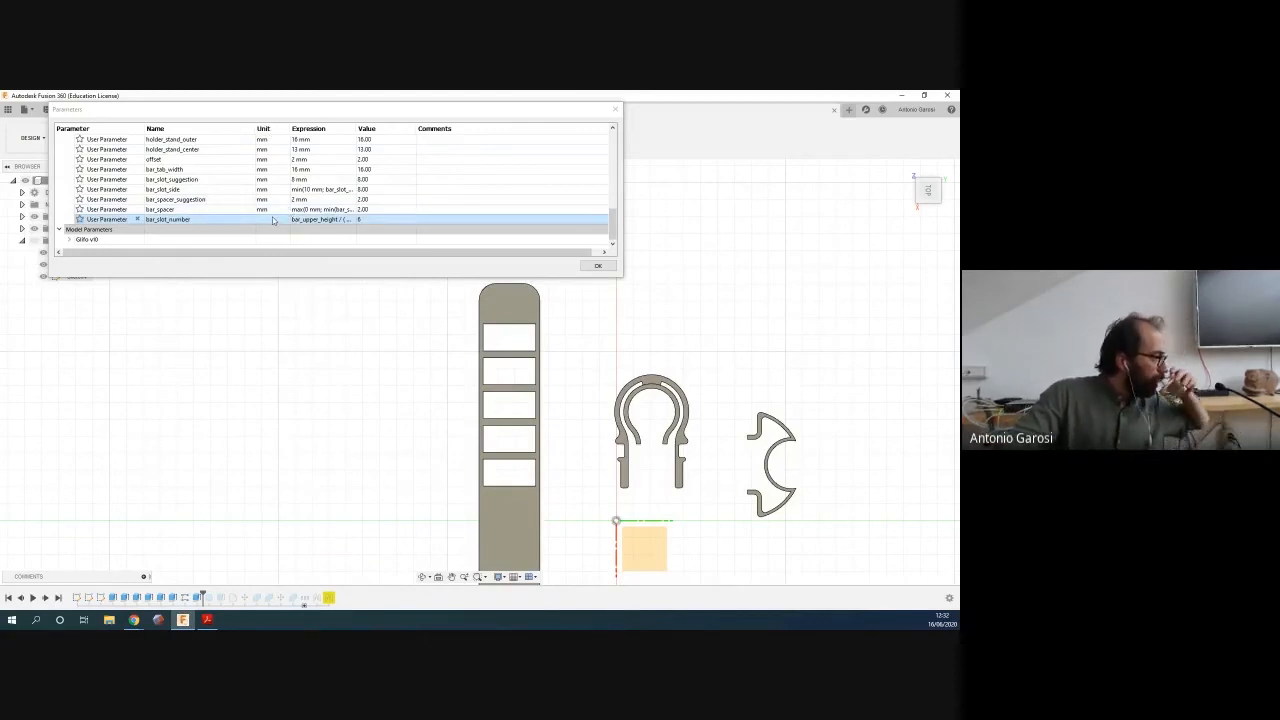
Review the unit types available for a new user parameter, from No Units and Length to FlowRate, then discard the new parameter
{"action": "scroll", "coordinate": [272, 217], "scroll_direction": "up", "scroll_amount": 5}
{"action": "left_click", "coordinate": [137, 150]}
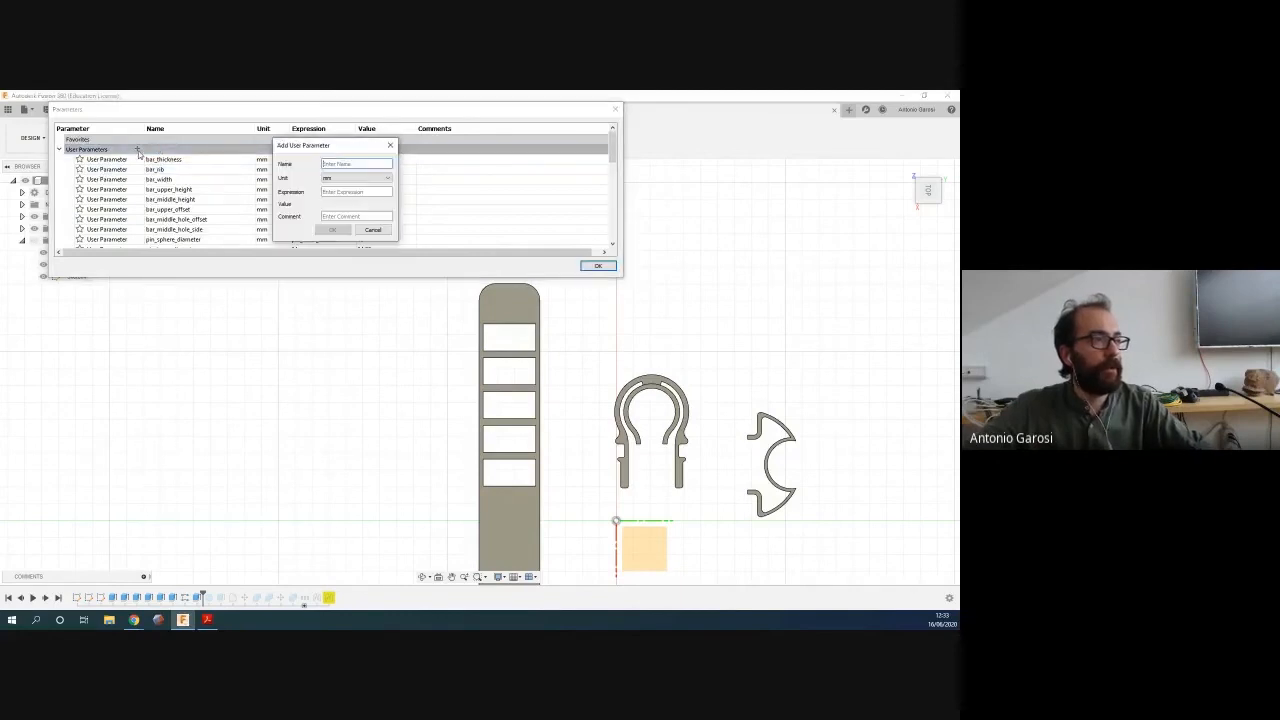
{"action": "left_click", "coordinate": [384, 178]}
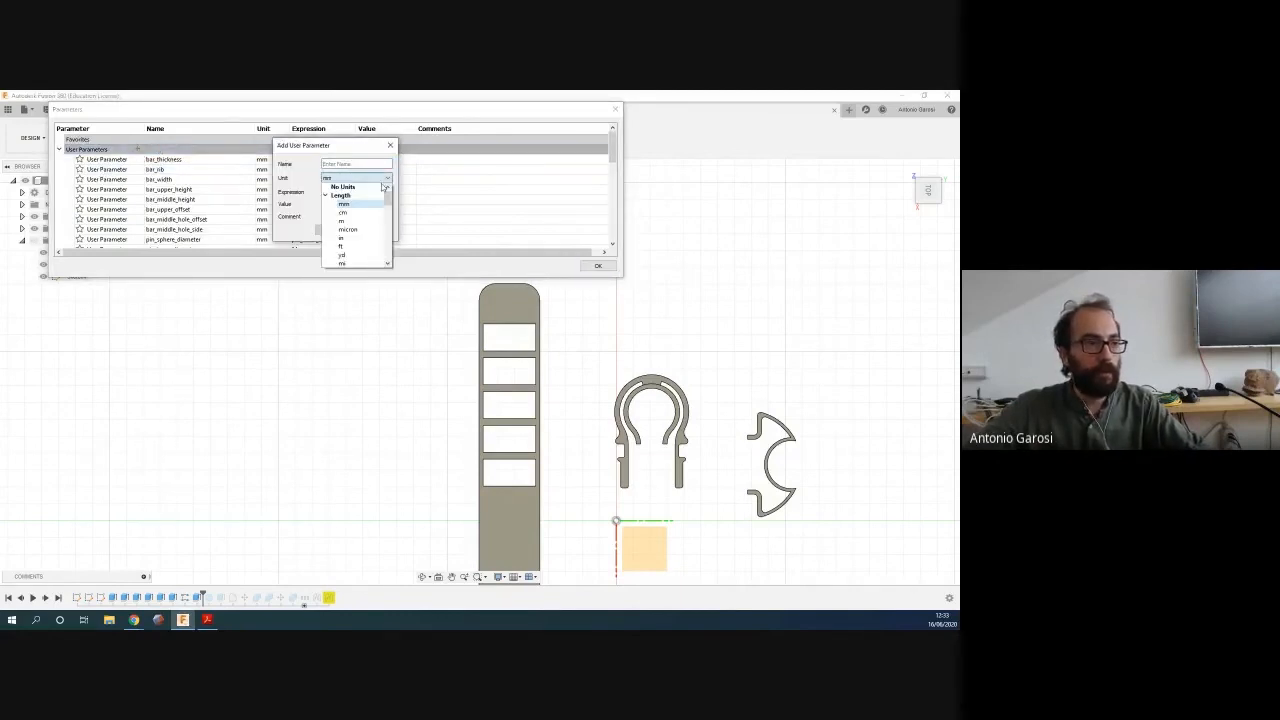
{"action": "scroll", "coordinate": [347, 236], "scroll_direction": "down", "scroll_amount": 5}
{"action": "scroll", "coordinate": [347, 238], "scroll_direction": "down", "scroll_amount": 4}
{"action": "scroll", "coordinate": [345, 244], "scroll_direction": "down", "scroll_amount": 3}
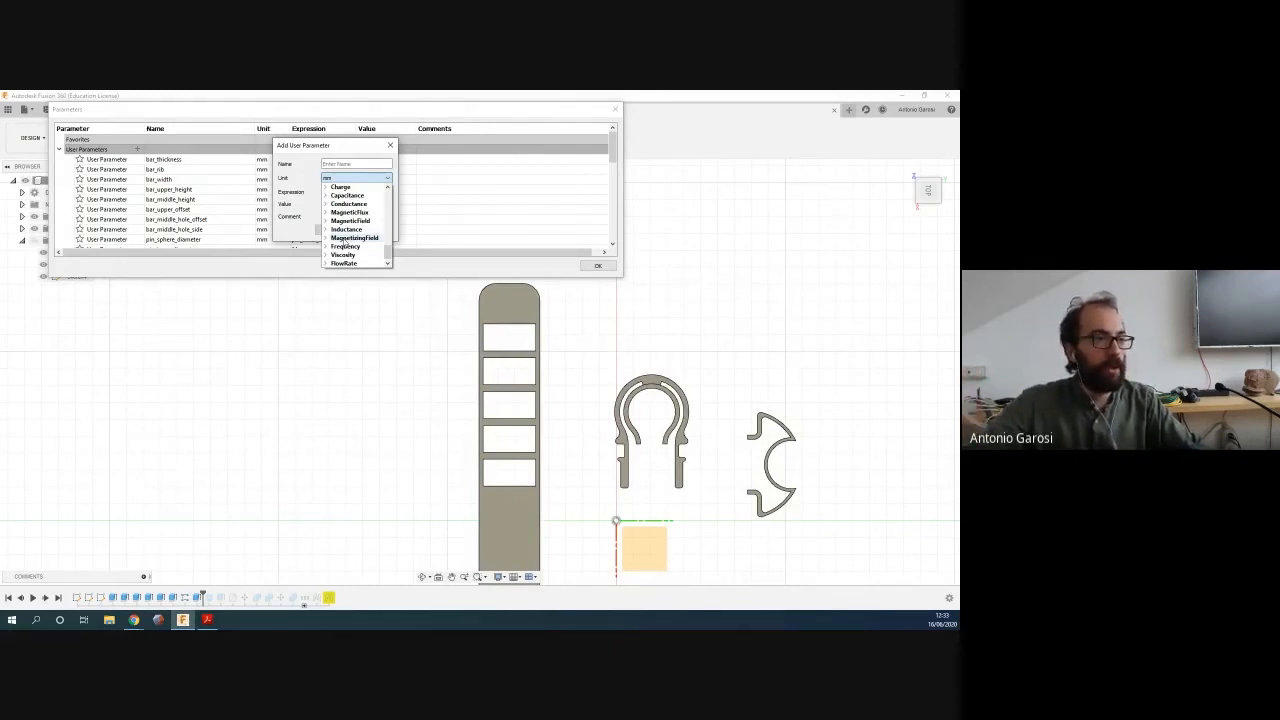
{"action": "scroll", "coordinate": [343, 246], "scroll_direction": "up", "scroll_amount": 10}
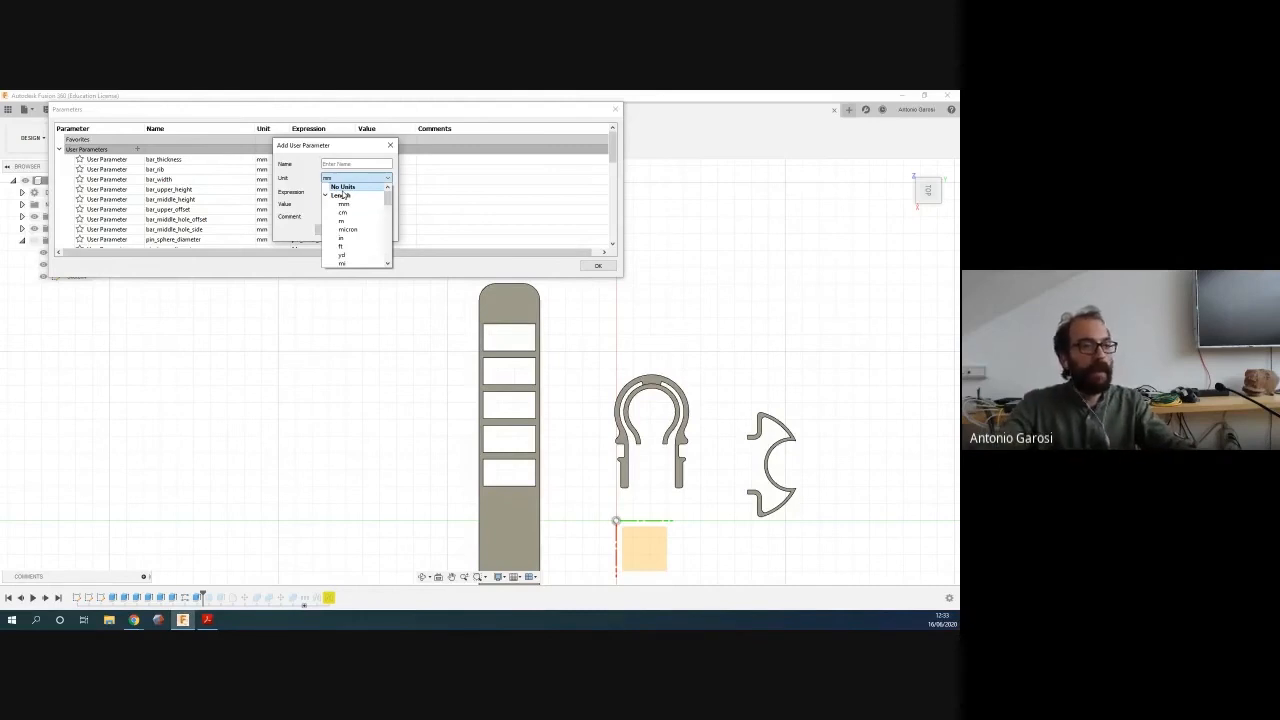
{"action": "left_click", "coordinate": [343, 197]}
{"action": "left_click", "coordinate": [372, 230]}
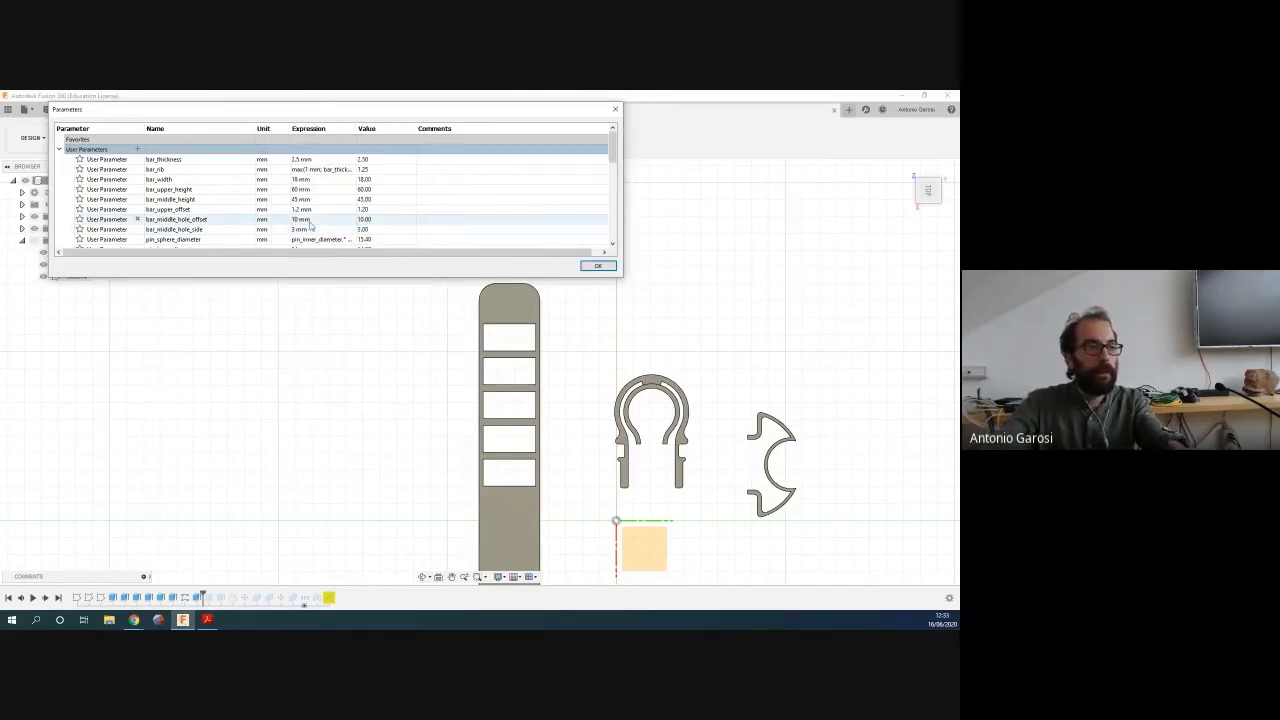
Close the parameters list after revisiting the slot parameters, then open Sketch2 of the bar for editing
{"action": "scroll", "coordinate": [304, 229], "scroll_direction": "down", "scroll_amount": 2}
{"action": "scroll", "coordinate": [303, 229], "scroll_direction": "down", "scroll_amount": 8}
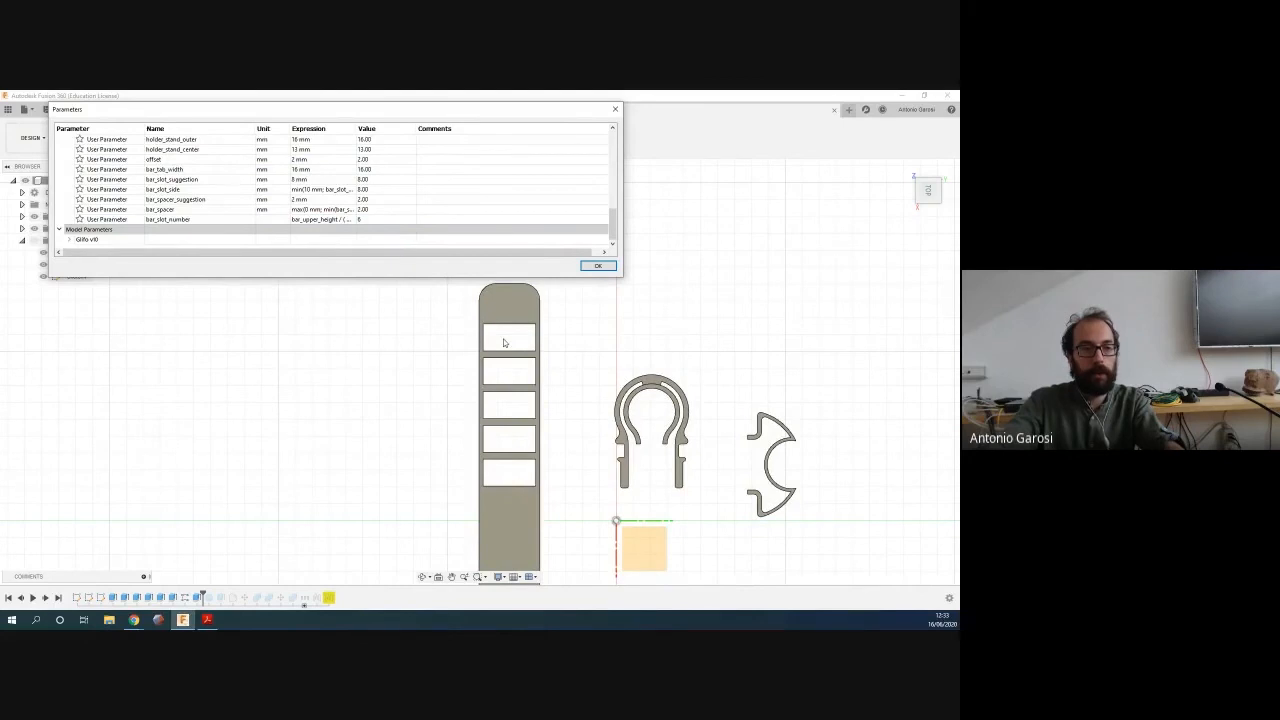
{"action": "left_click", "coordinate": [598, 265]}
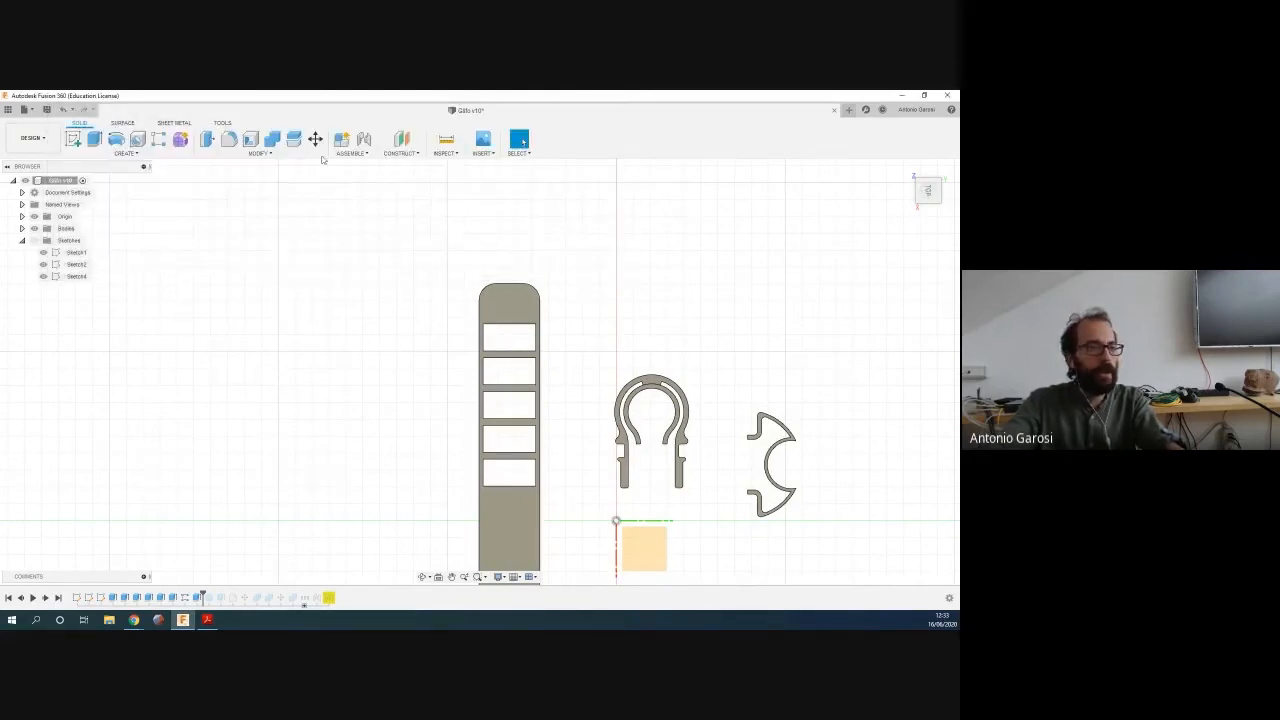
{"action": "right_click", "coordinate": [67, 265]}
{"action": "left_click", "coordinate": [93, 294]}
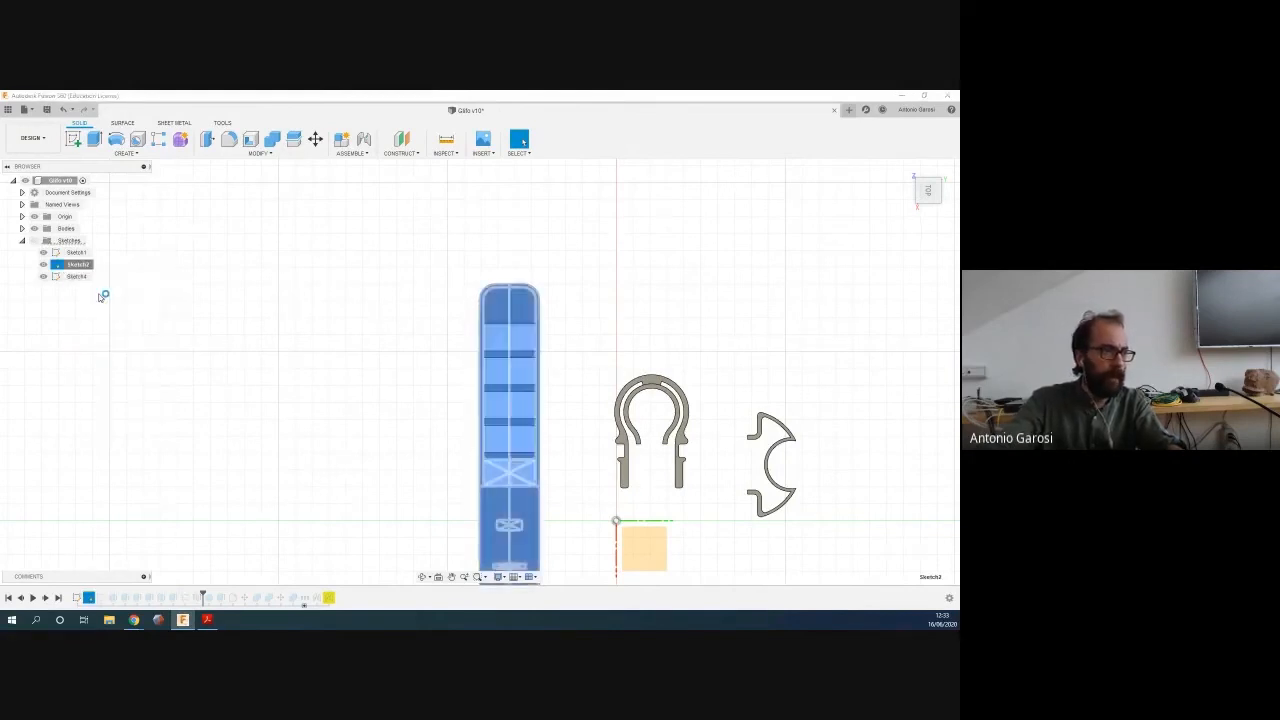
{"action": "scroll", "coordinate": [580, 316], "scroll_direction": "up", "scroll_amount": 8}
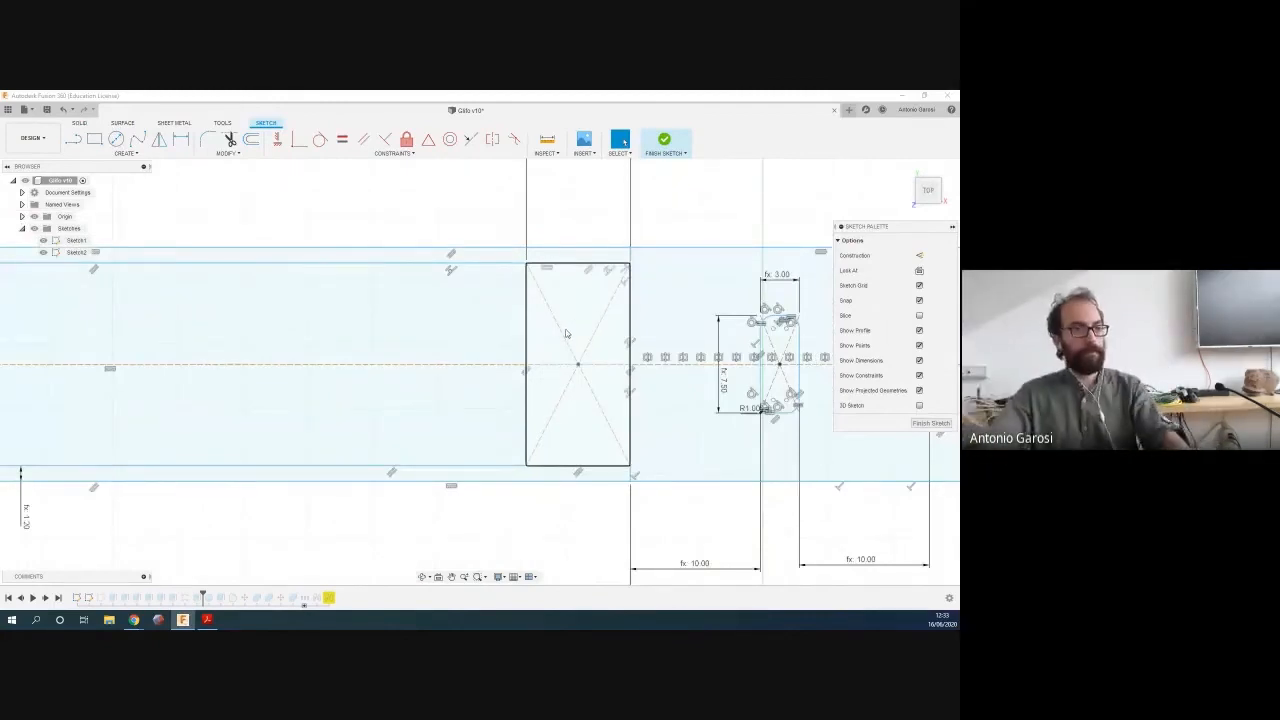
{"action": "scroll", "coordinate": [575, 316], "scroll_direction": "down", "scroll_amount": 4}
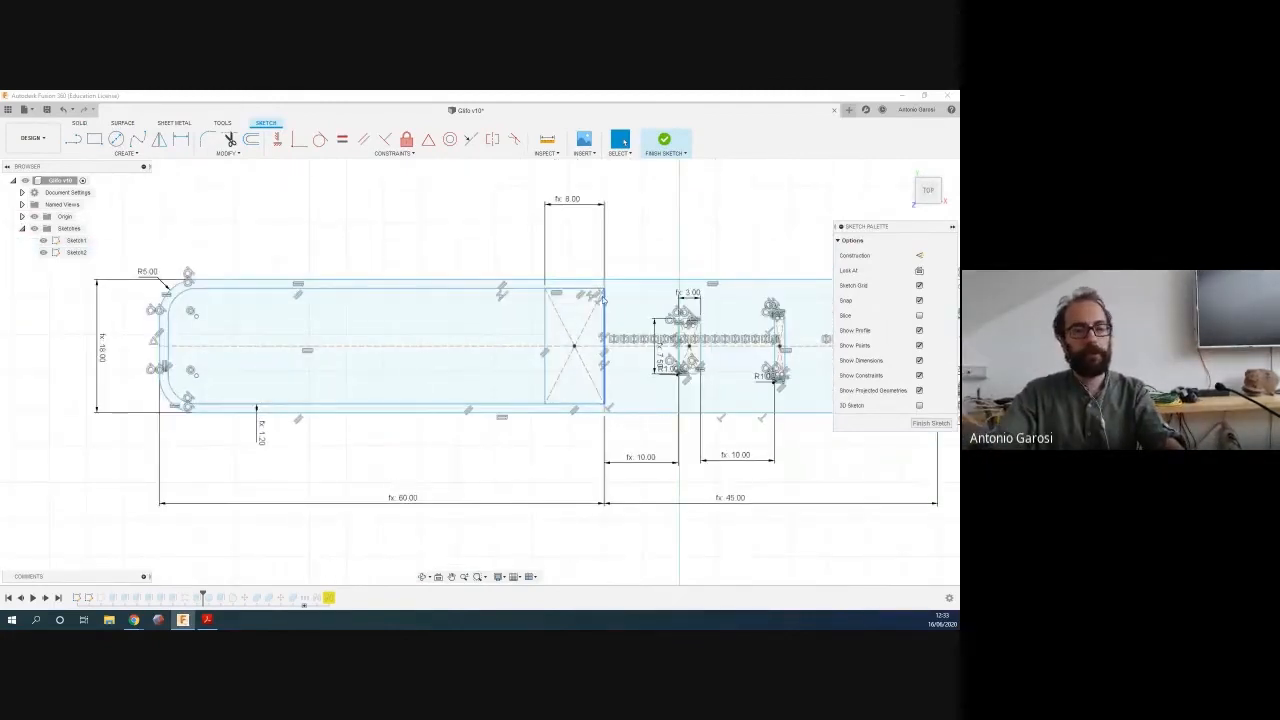
Check the bar_slot_side reference in the slot rectangle's width dimension, keep it as is, and finish the sketch
{"action": "double_click", "coordinate": [566, 201]}
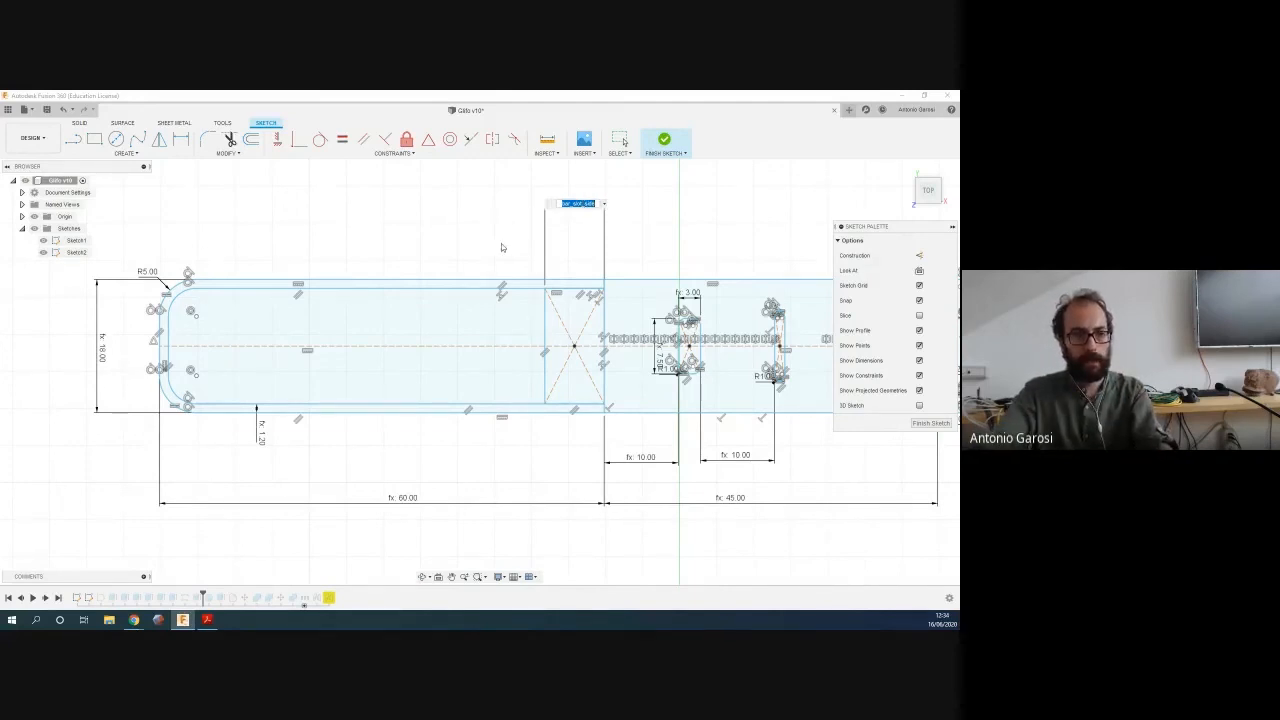
{"action": "key", "text": "Return"}
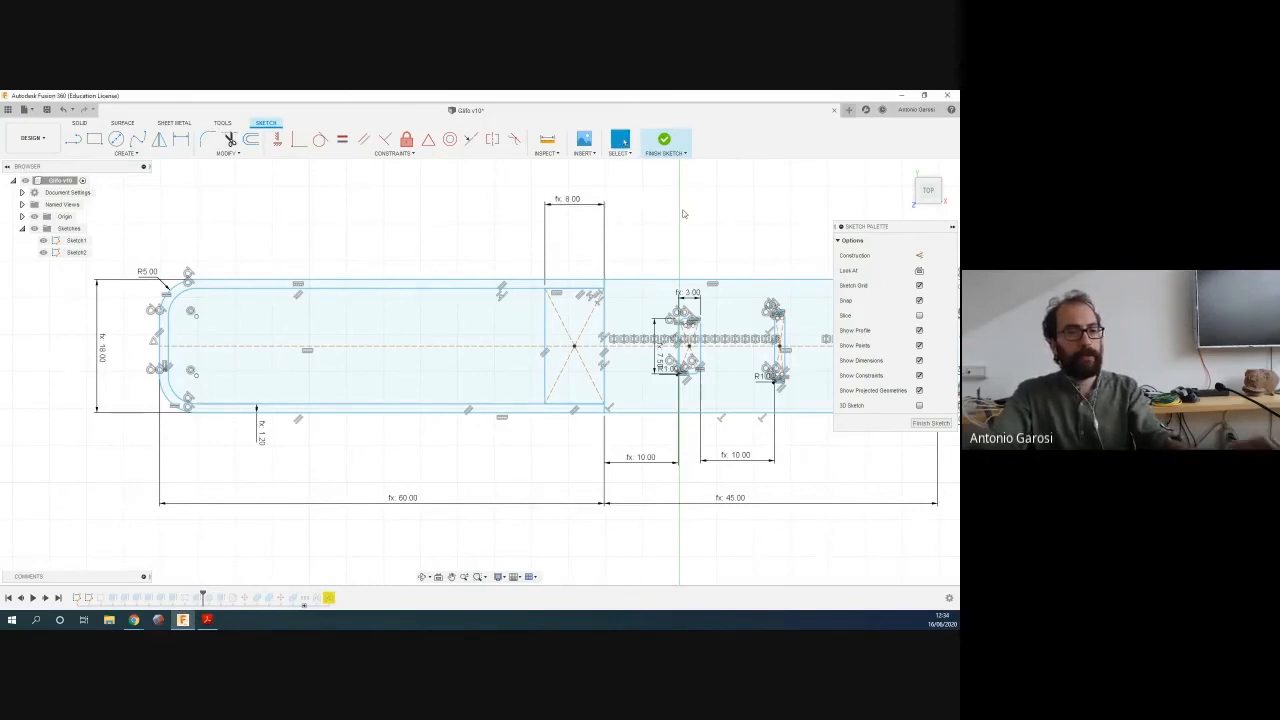
{"action": "scroll", "coordinate": [604, 330], "scroll_direction": "up", "scroll_amount": 2}
{"action": "scroll", "coordinate": [576, 304], "scroll_direction": "down", "scroll_amount": 2}
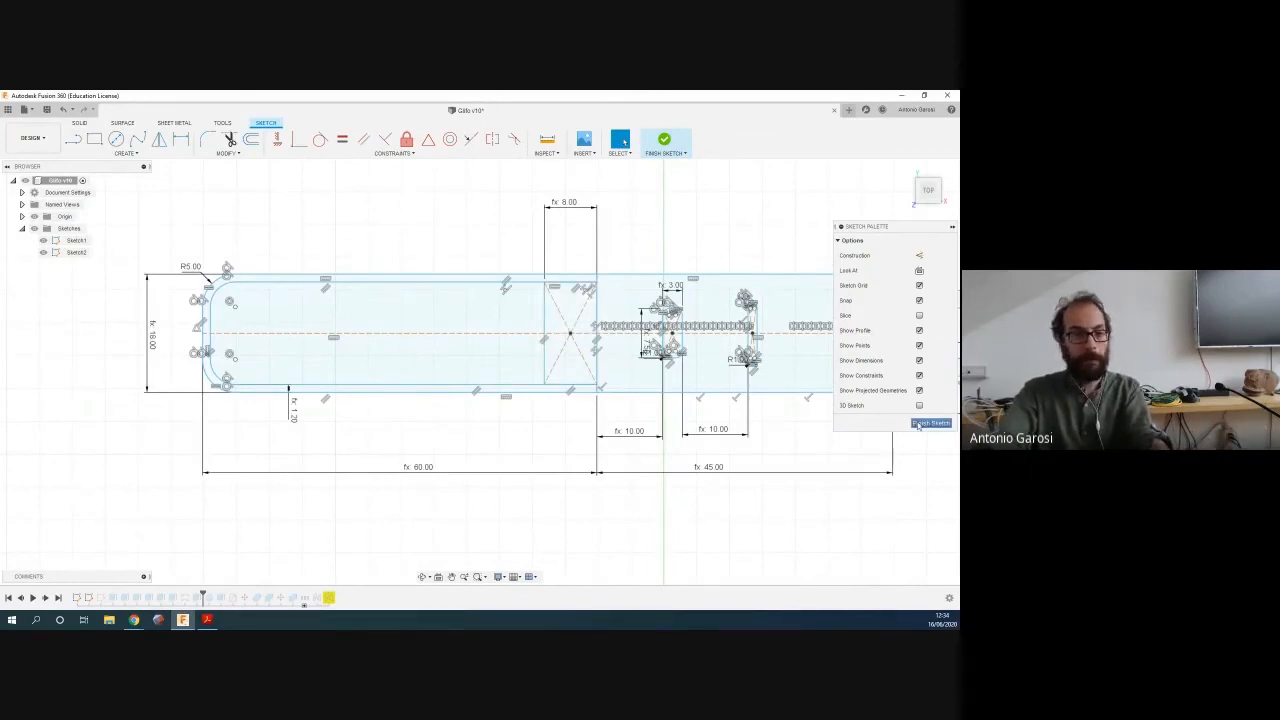
{"action": "left_click", "coordinate": [918, 424]}
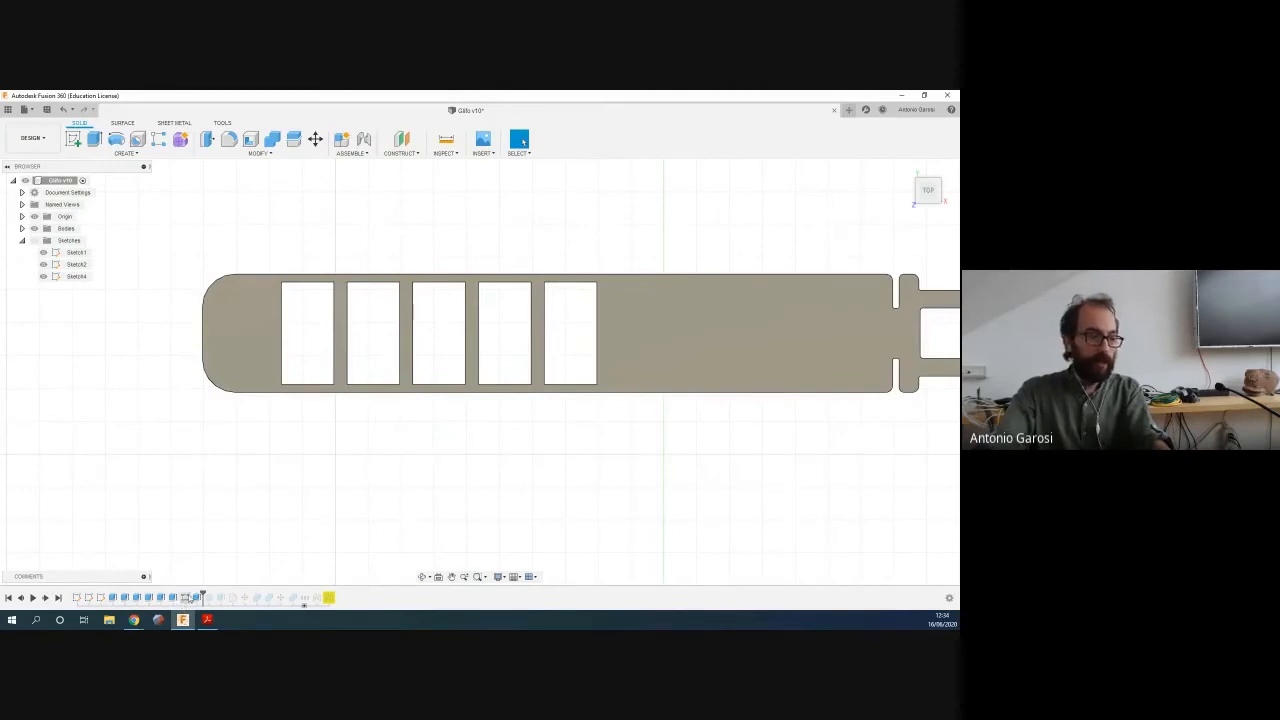
{"action": "left_click", "coordinate": [22, 598]}
{"action": "left_click", "coordinate": [22, 598]}
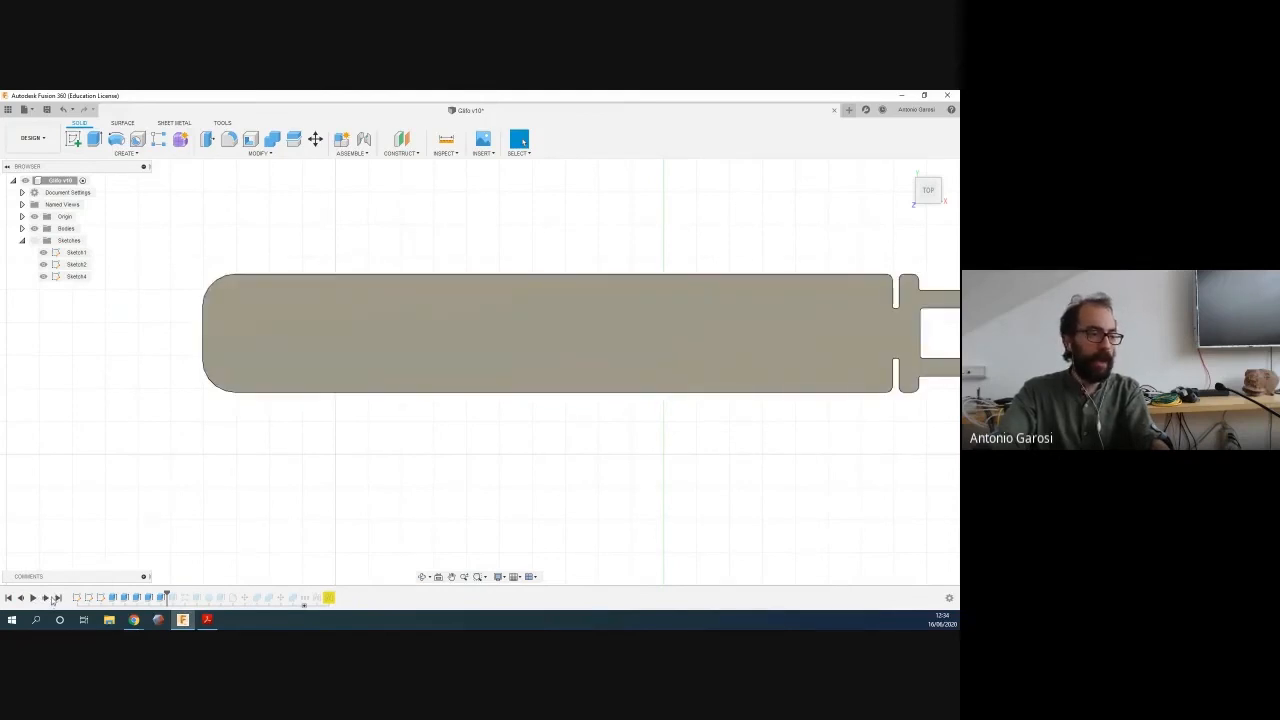
{"action": "left_click", "coordinate": [57, 598]}
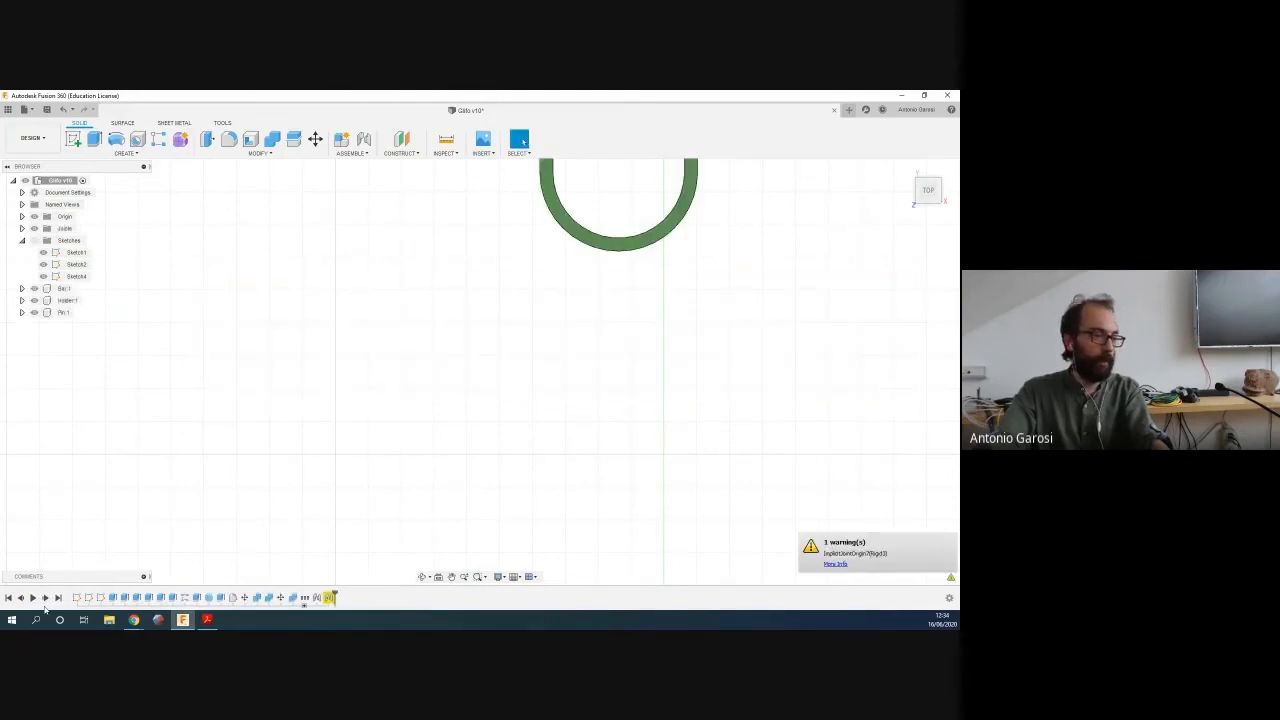
Replay the design history from its beginning, one feature at a time, up to the first slot cut in the bar
{"action": "left_click", "coordinate": [9, 598]}
{"action": "left_click", "coordinate": [45, 598]}
{"action": "left_click", "coordinate": [45, 598]}
{"action": "left_click", "coordinate": [45, 598]}
{"action": "left_click", "coordinate": [45, 598]}
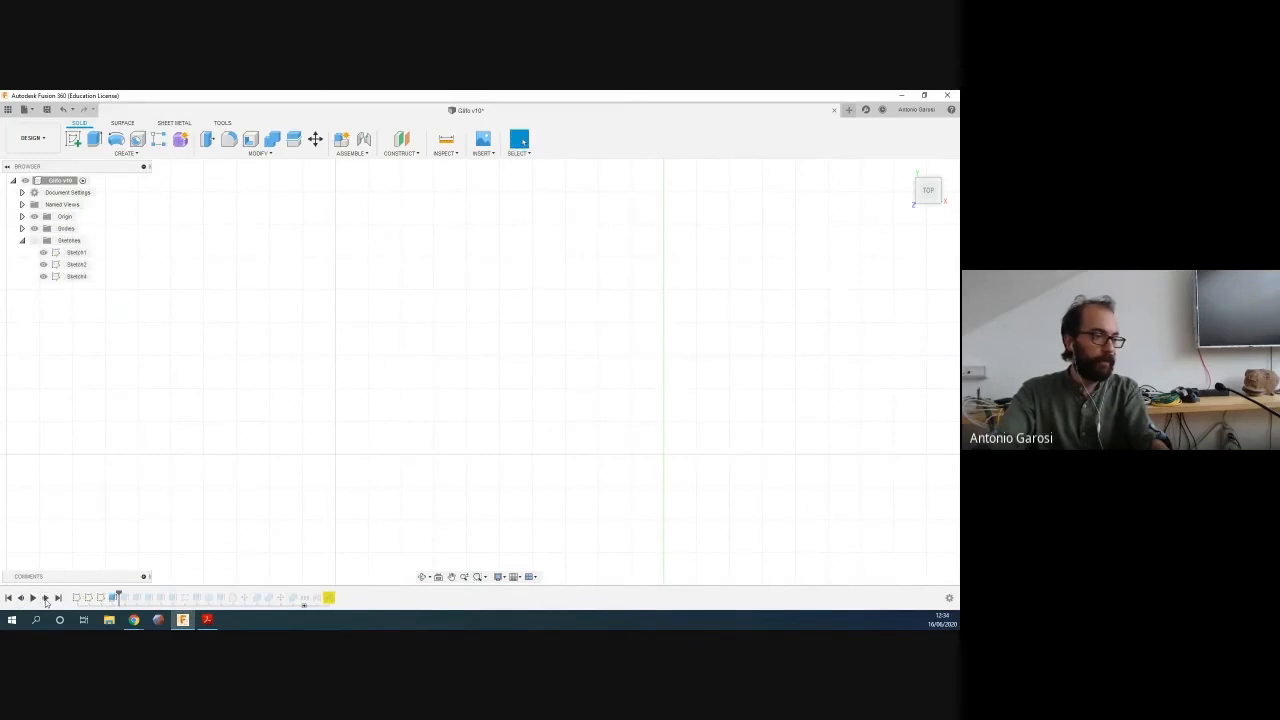
{"action": "left_click", "coordinate": [45, 598]}
{"action": "left_click", "coordinate": [45, 598]}
{"action": "left_click", "coordinate": [45, 598]}
{"action": "left_click", "coordinate": [45, 598]}
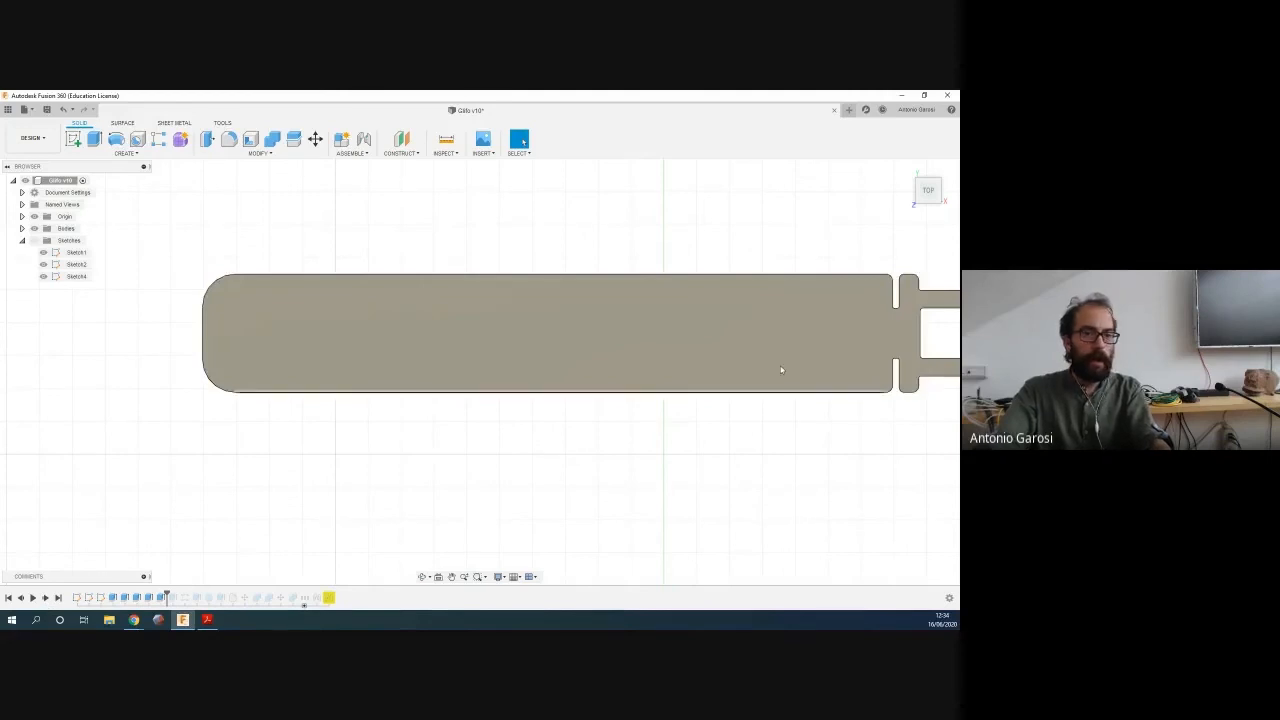
{"action": "left_click", "coordinate": [45, 598]}
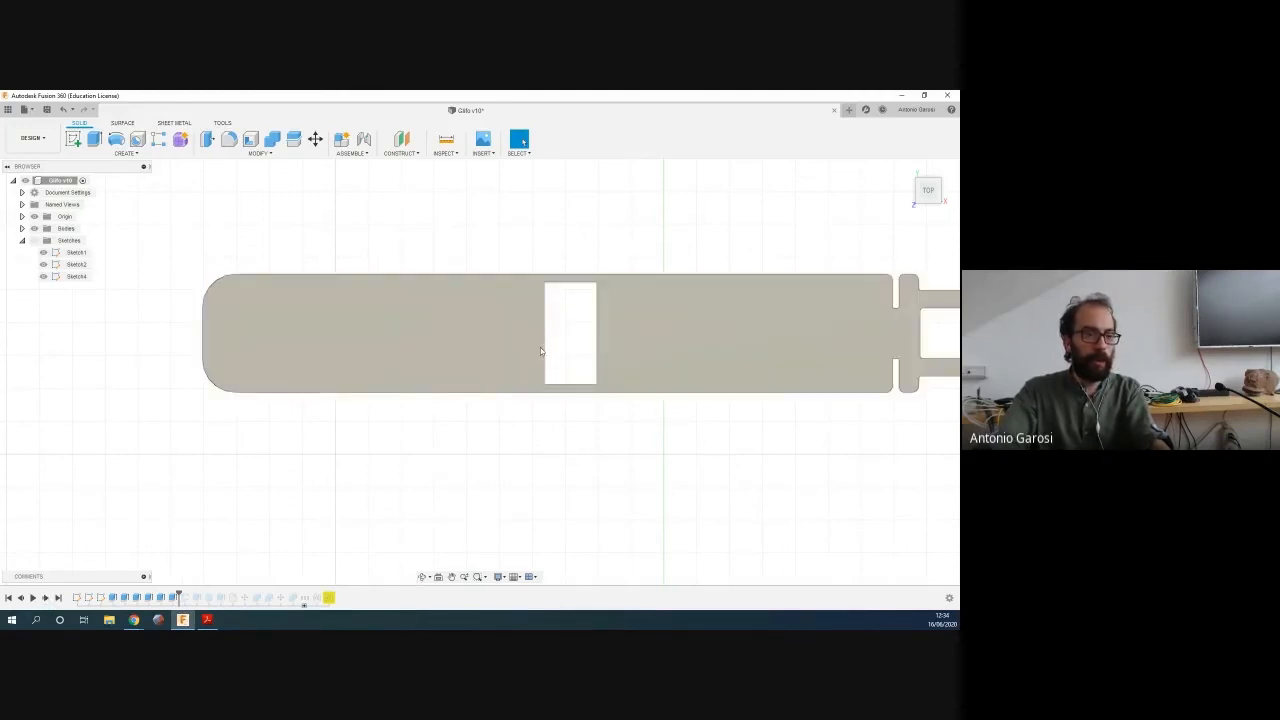
Open the first slot's extruded cut for editing and inspect its operation and extent options in a 3D view
{"action": "right_click", "coordinate": [173, 598]}
{"action": "left_click", "coordinate": [194, 531]}
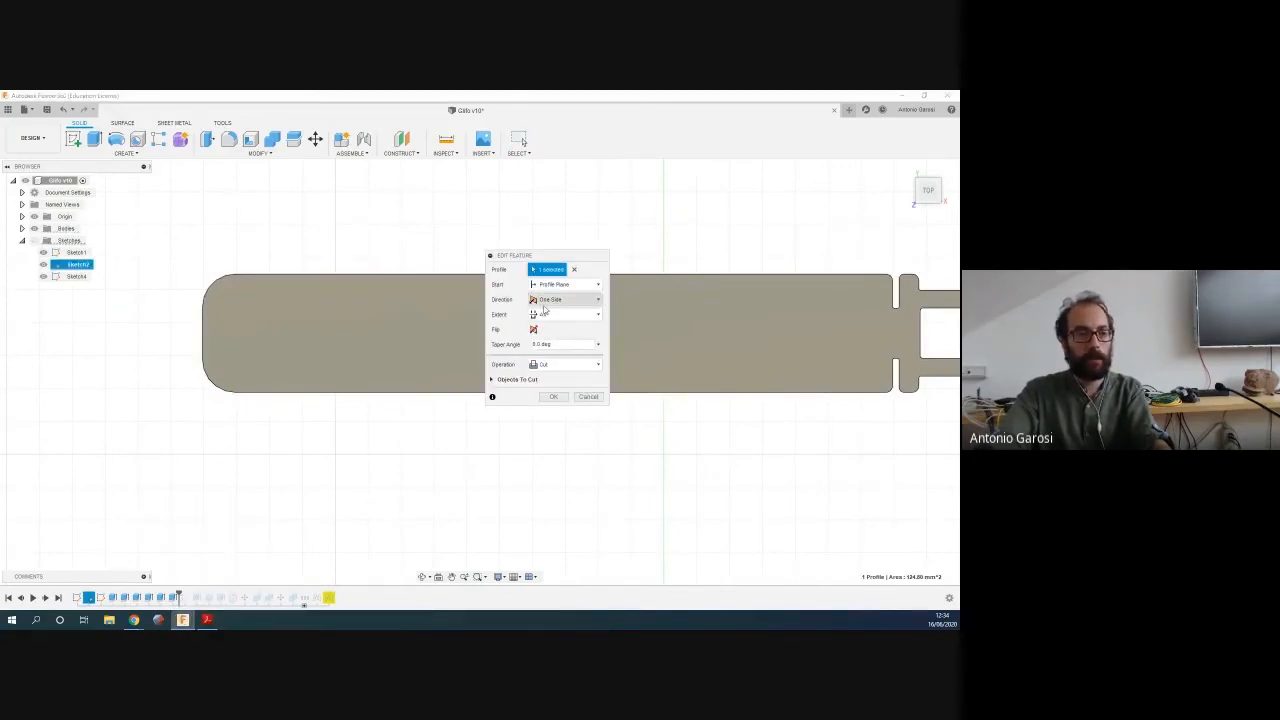
{"action": "left_click", "coordinate": [553, 366]}
{"action": "left_click", "coordinate": [553, 366]}
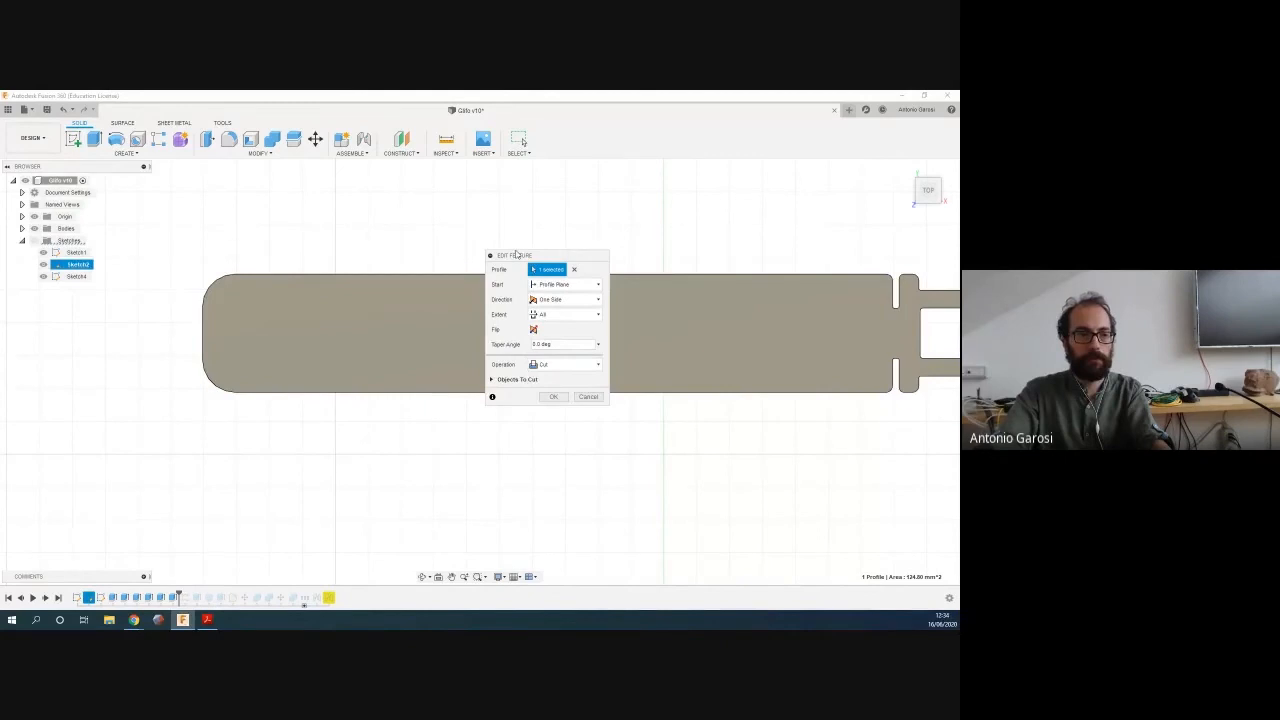
{"action": "left_click_drag", "start_coordinate": [517, 256], "coordinate": [760, 218]}
{"action": "middle_click_drag", "start_coordinate": [523, 451], "coordinate": [500, 400], "text": "shift"}
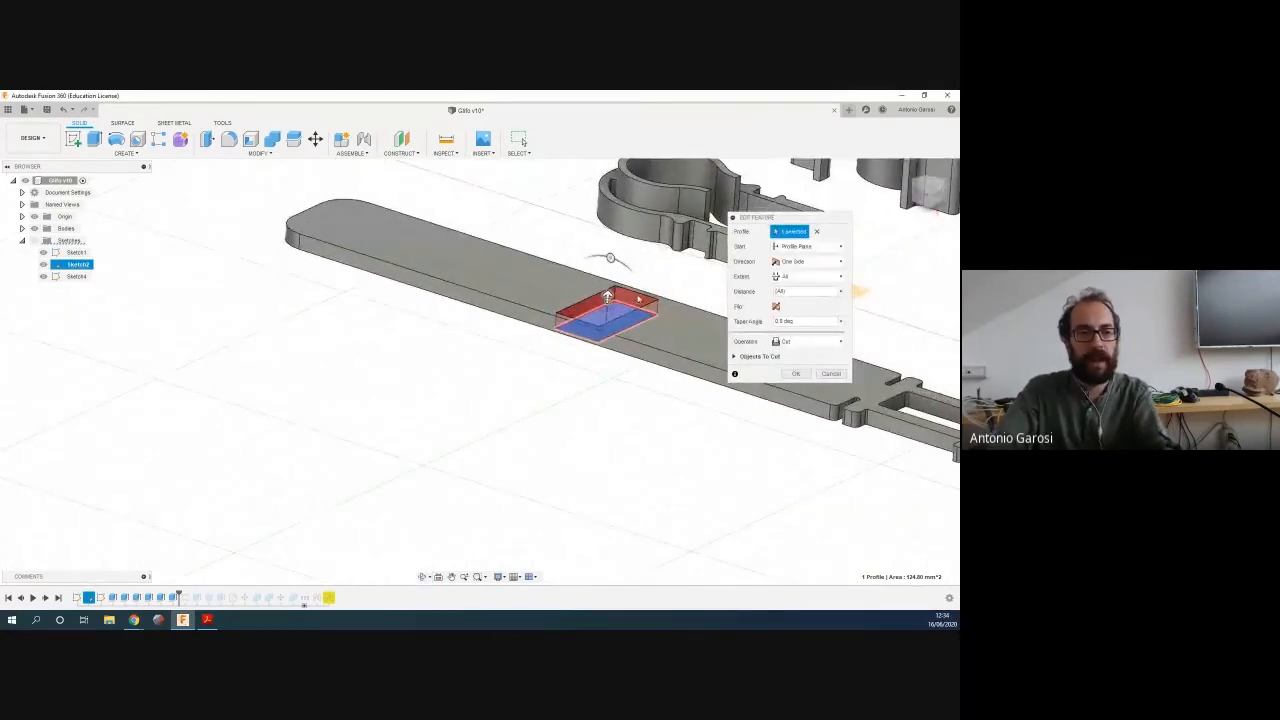
{"action": "left_click", "coordinate": [810, 278]}
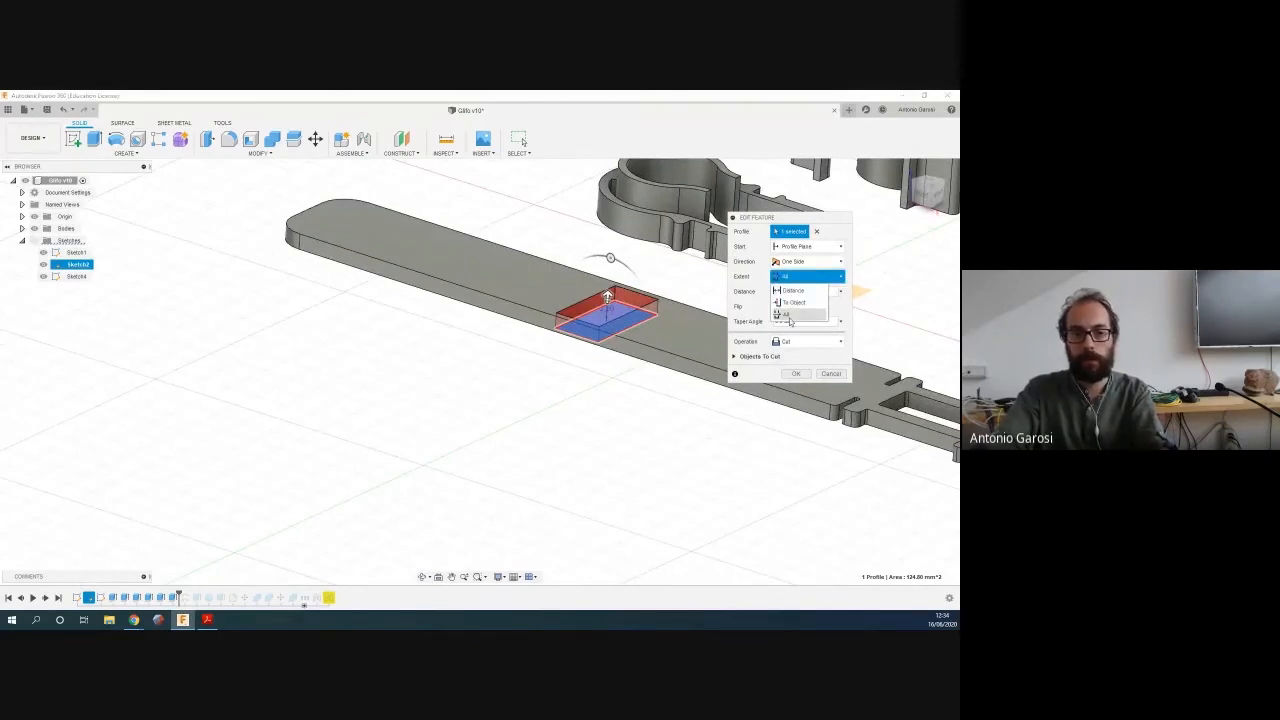
{"action": "left_click", "coordinate": [749, 291]}
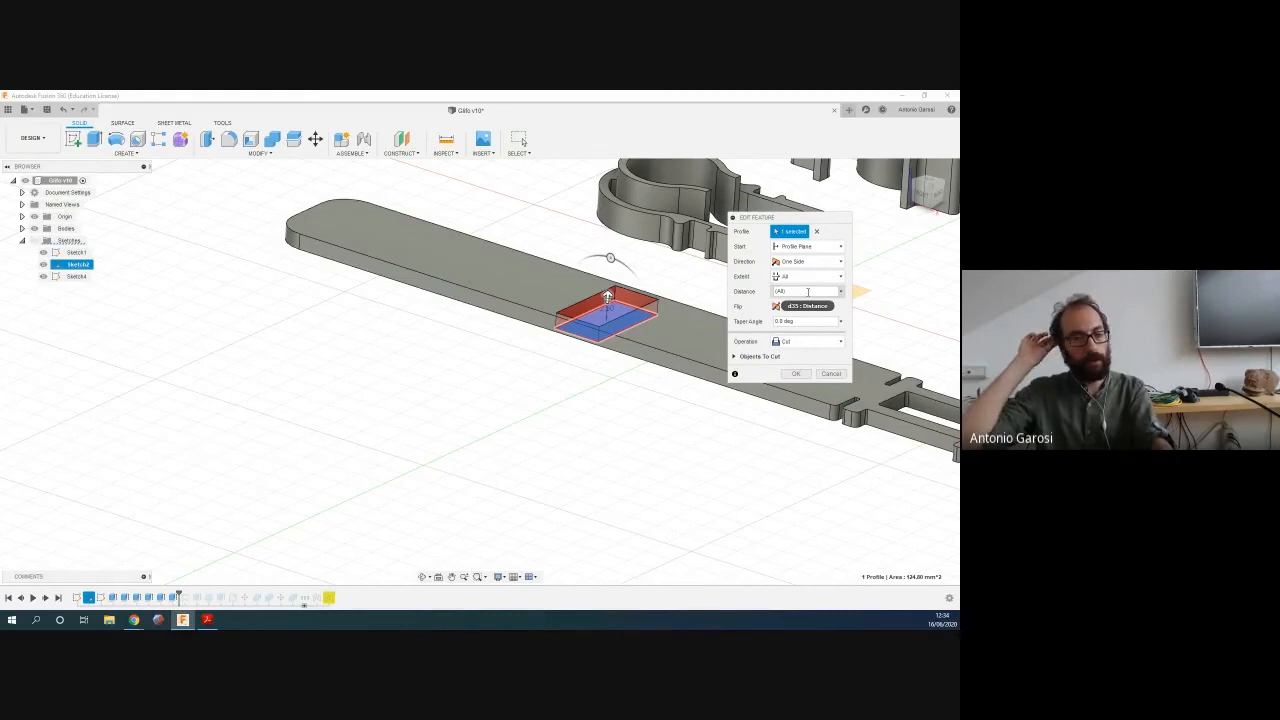
Change the slot cut's direction to Two Sides with the second side's extent set to All, and apply the edit
{"action": "left_click", "coordinate": [806, 261]}
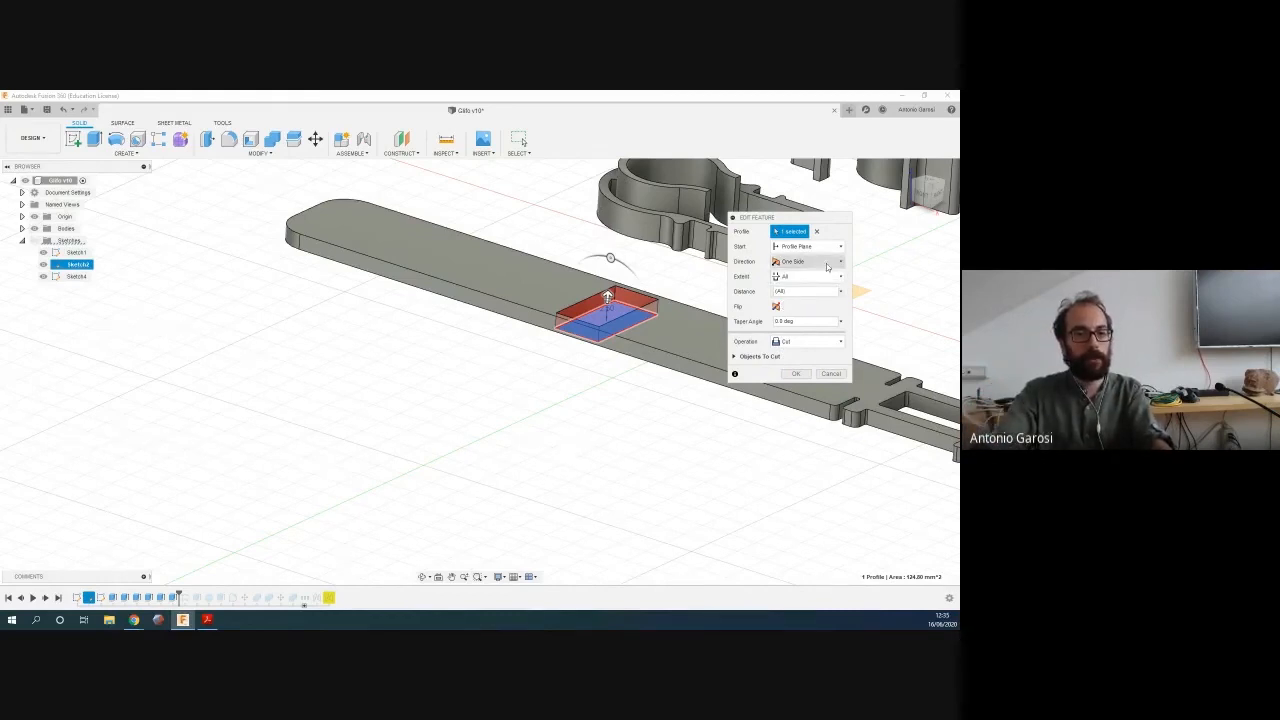
{"action": "left_click", "coordinate": [806, 287]}
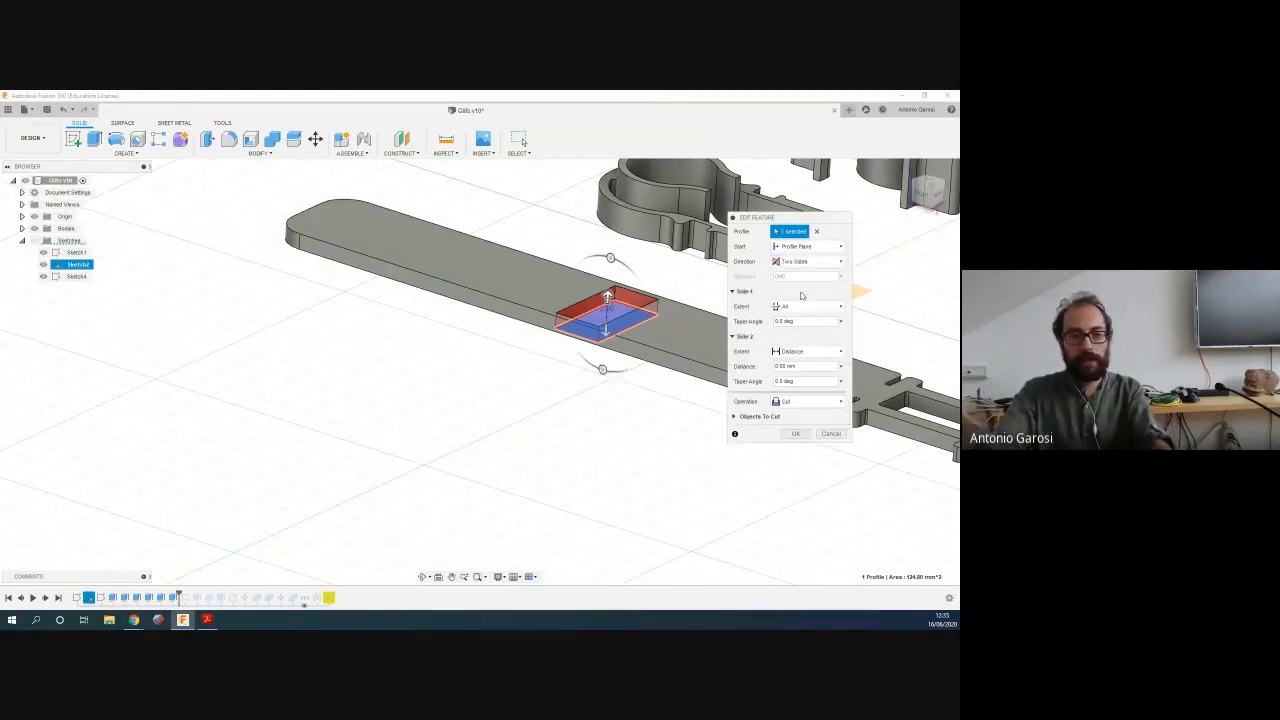
{"action": "left_click", "coordinate": [806, 351]}
{"action": "left_click", "coordinate": [803, 389]}
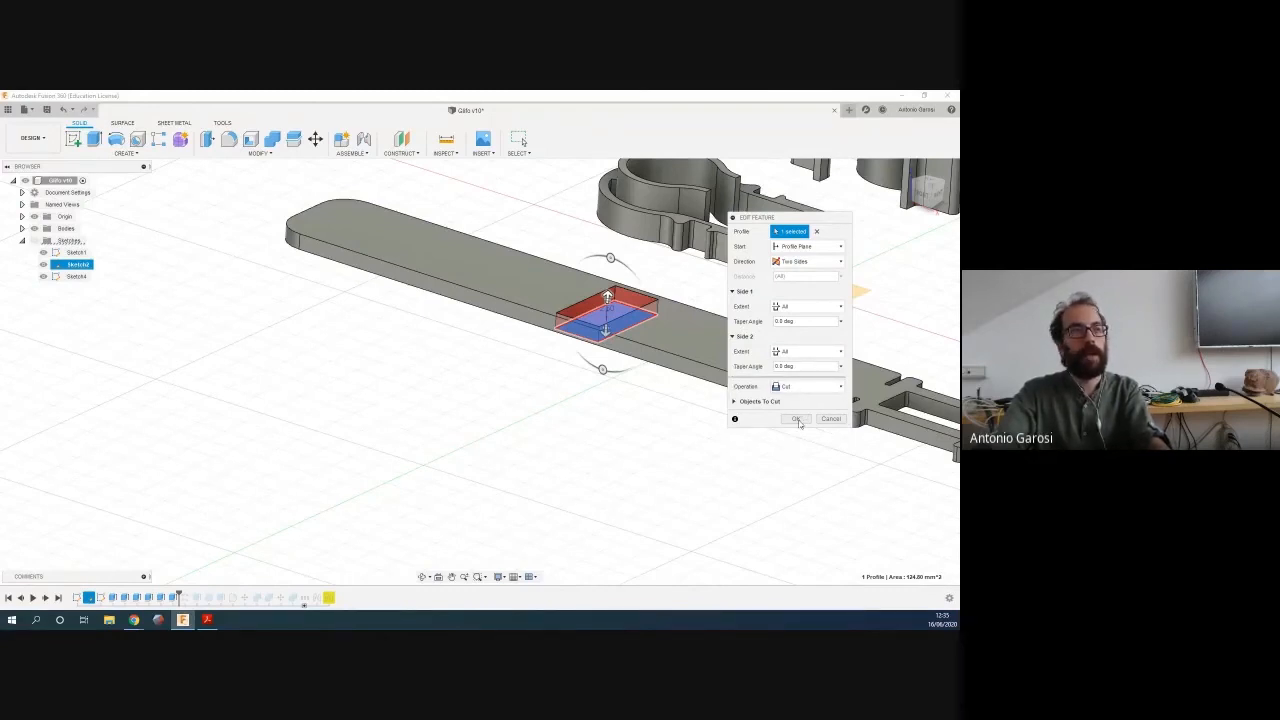
{"action": "left_click", "coordinate": [798, 421]}
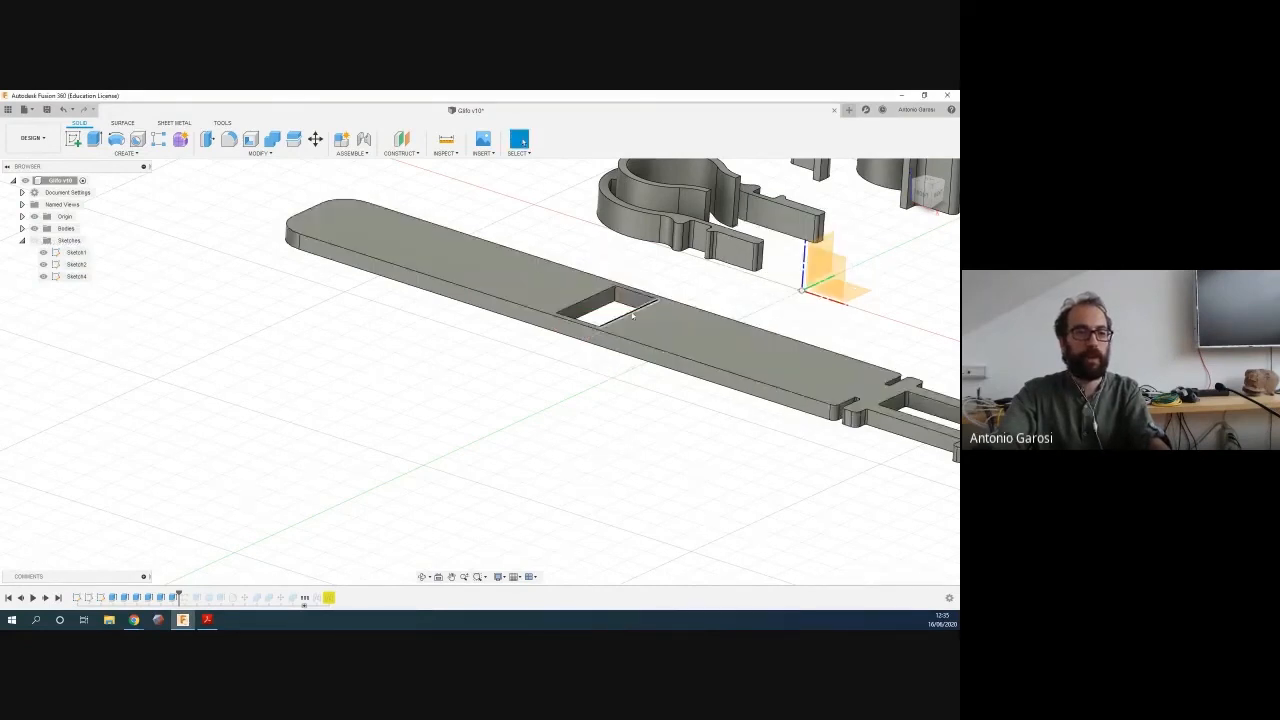
Advance the design history by one feature to include the rectangular pattern of the slot
{"action": "scroll", "coordinate": [642, 301], "scroll_direction": "down", "scroll_amount": 2}
{"action": "scroll", "coordinate": [635, 301], "scroll_direction": "up", "scroll_amount": 4}
{"action": "scroll", "coordinate": [631, 301], "scroll_direction": "up", "scroll_amount": 3}
{"action": "scroll", "coordinate": [631, 301], "scroll_direction": "down", "scroll_amount": 2}
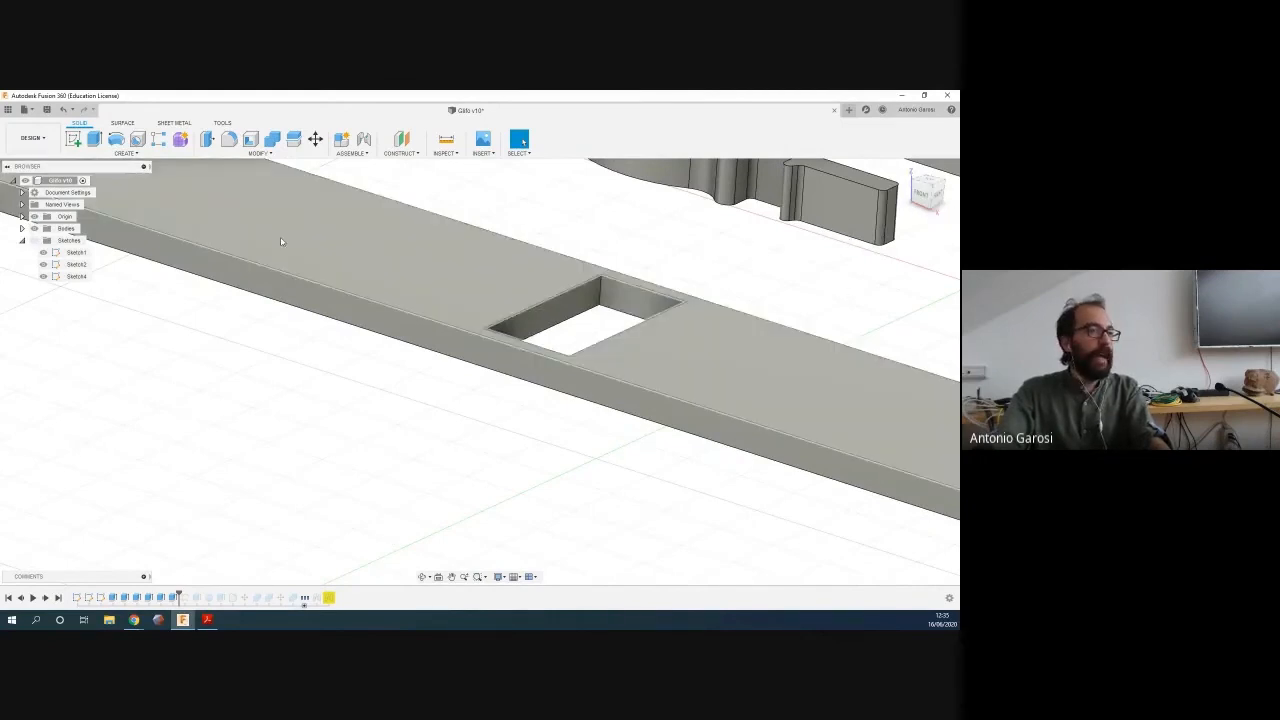
{"action": "left_click", "coordinate": [184, 598]}
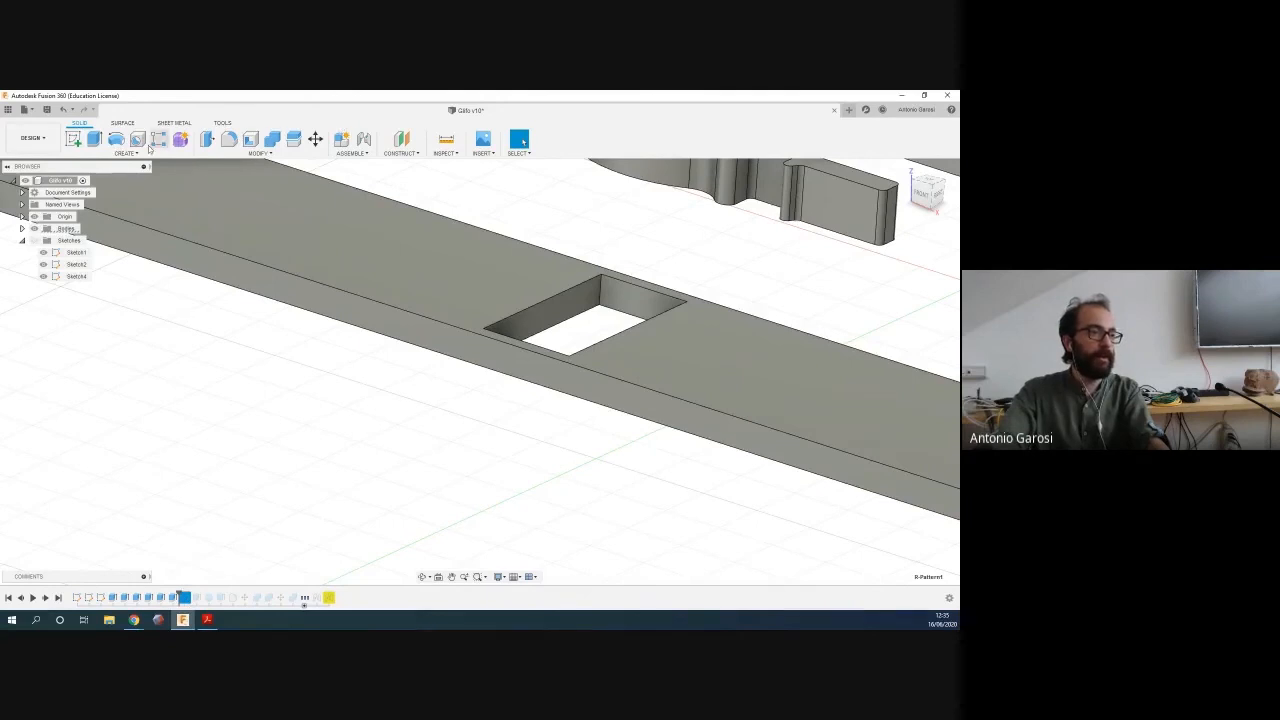
{"action": "left_click", "coordinate": [45, 598]}
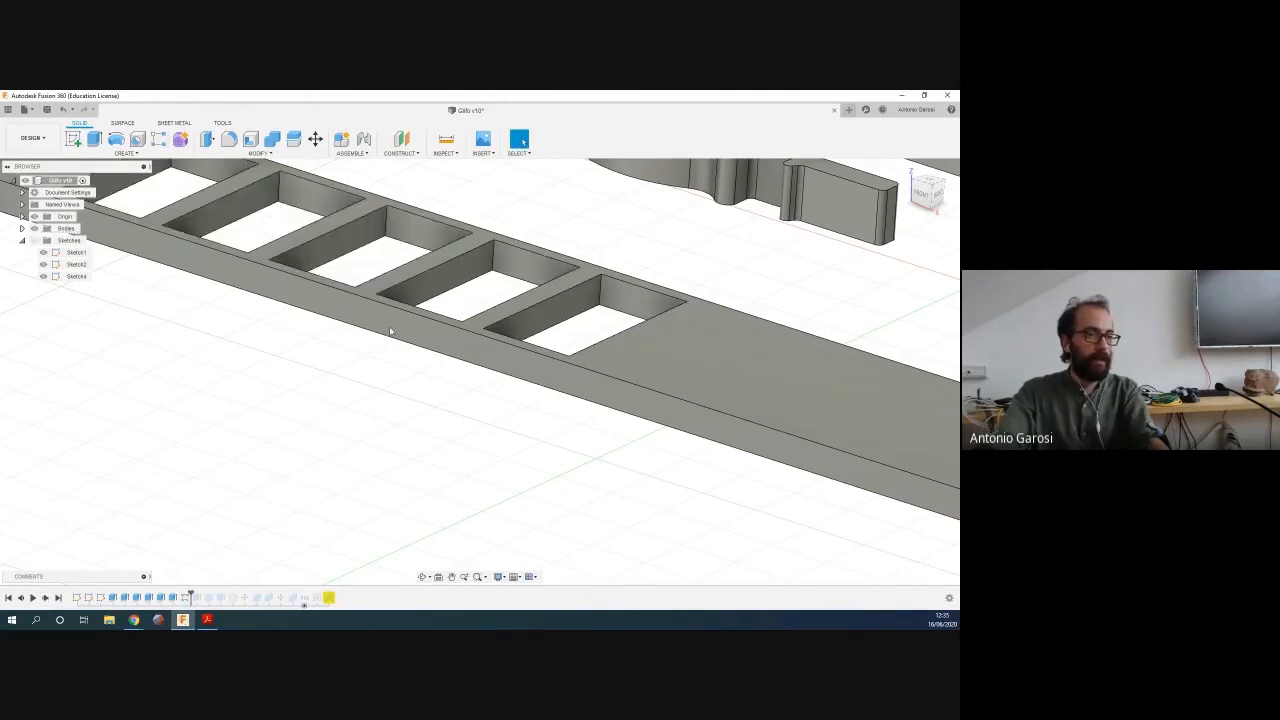
Open the rectangular pattern of the slot cut for editing
{"action": "scroll", "coordinate": [506, 262], "scroll_direction": "up", "scroll_amount": 2}
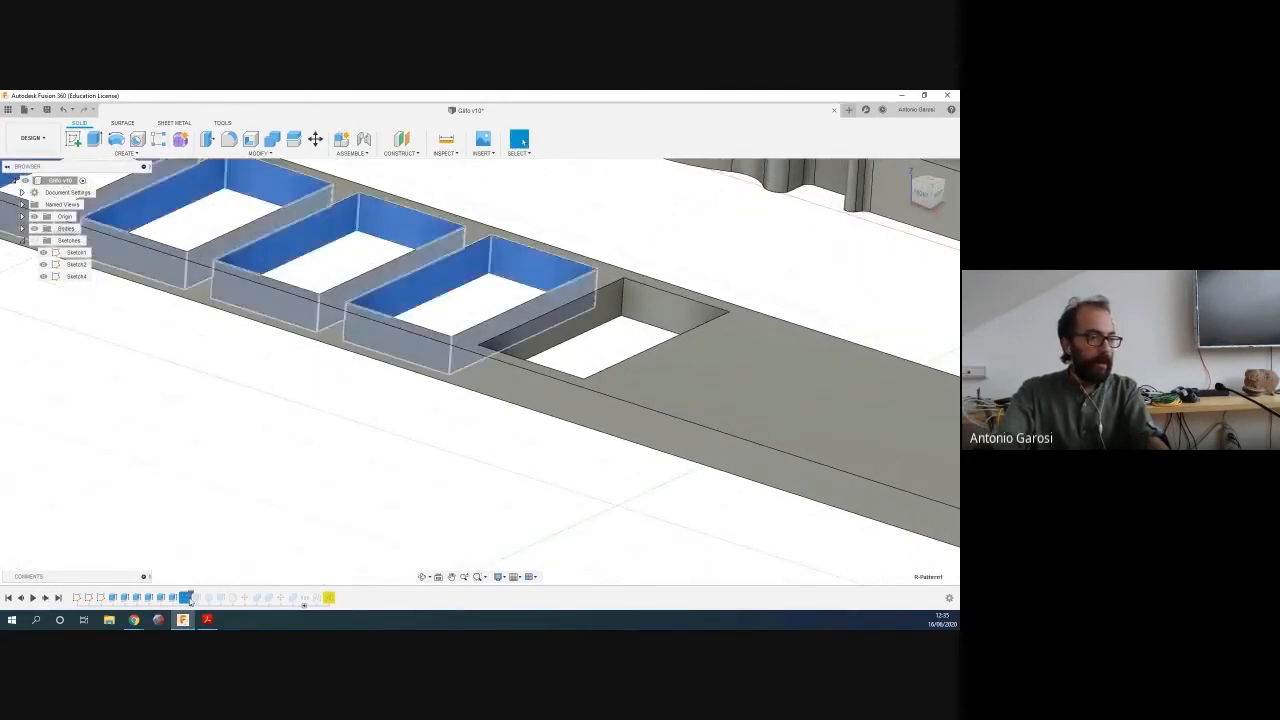
{"action": "right_click", "coordinate": [184, 598]}
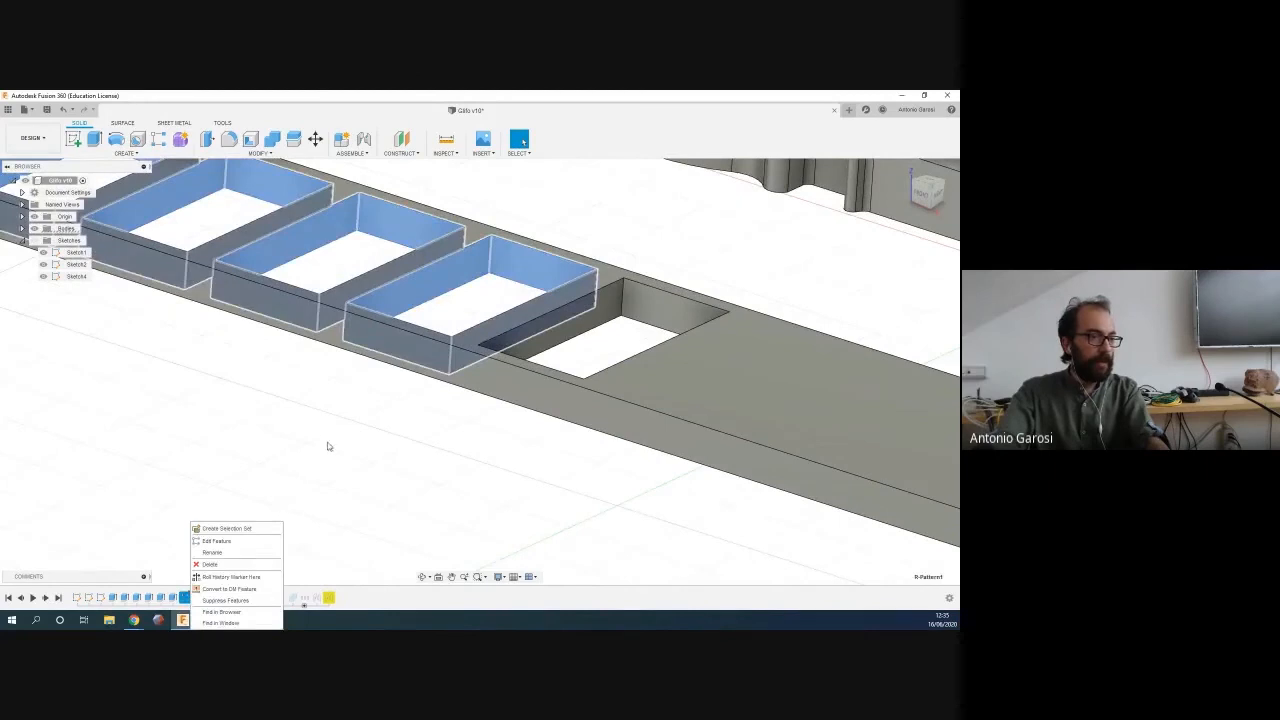
{"action": "left_click", "coordinate": [250, 541]}
{"action": "scroll", "coordinate": [582, 272], "scroll_direction": "down", "scroll_amount": 2}
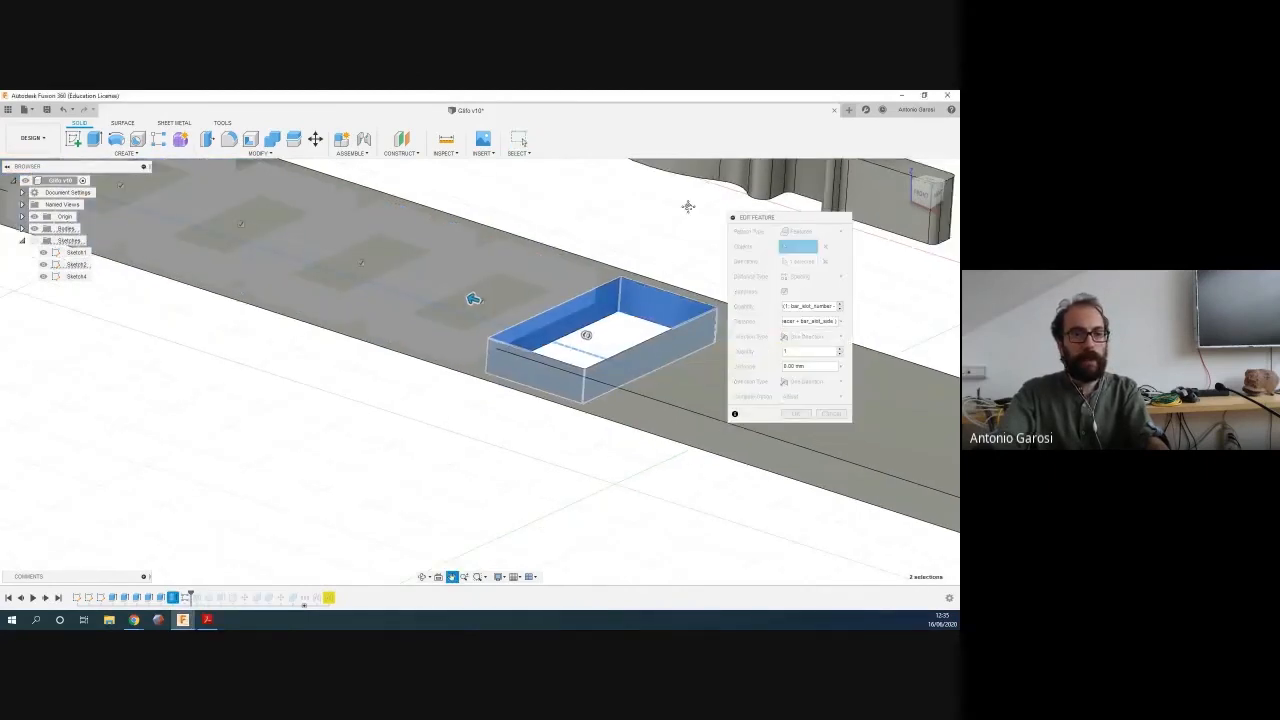
{"action": "middle_click_drag", "start_coordinate": [686, 206], "coordinate": [562, 418]}
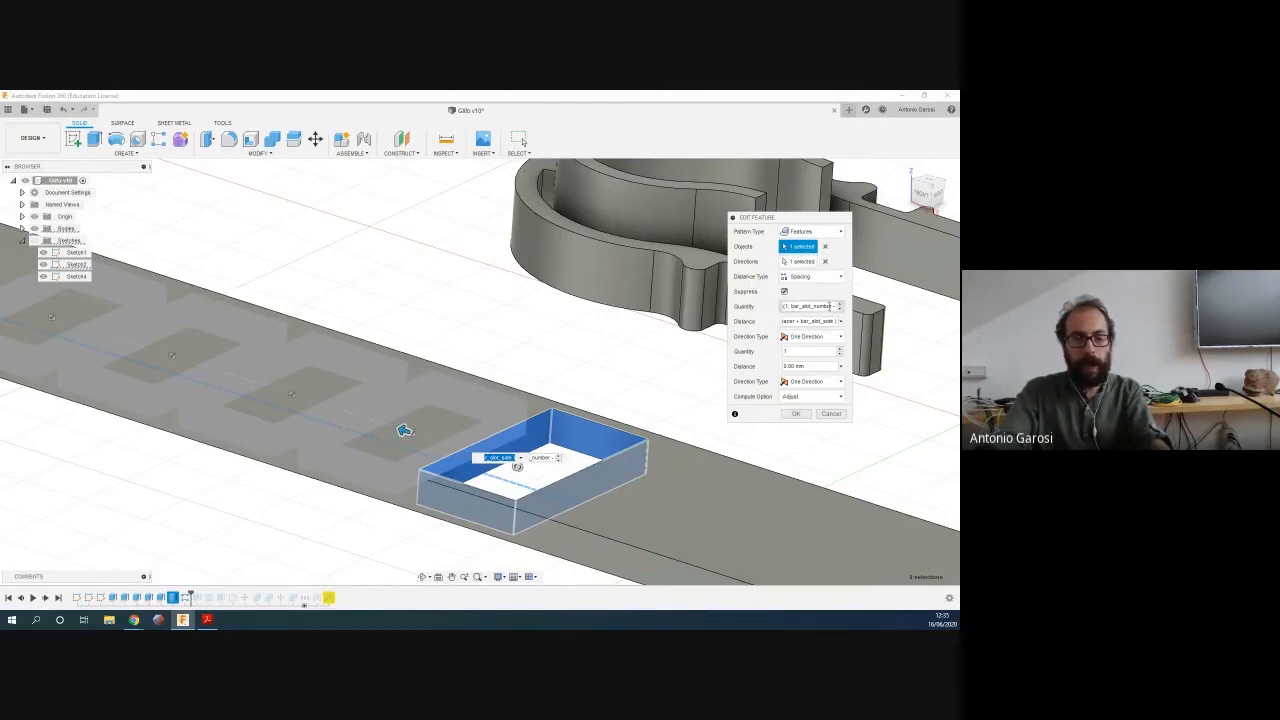
Examine the slot pattern's quantity and distance expressions, widening the dialog so both can be read in full
{"action": "left_click", "coordinate": [829, 307]}
{"action": "key", "text": "Home"}
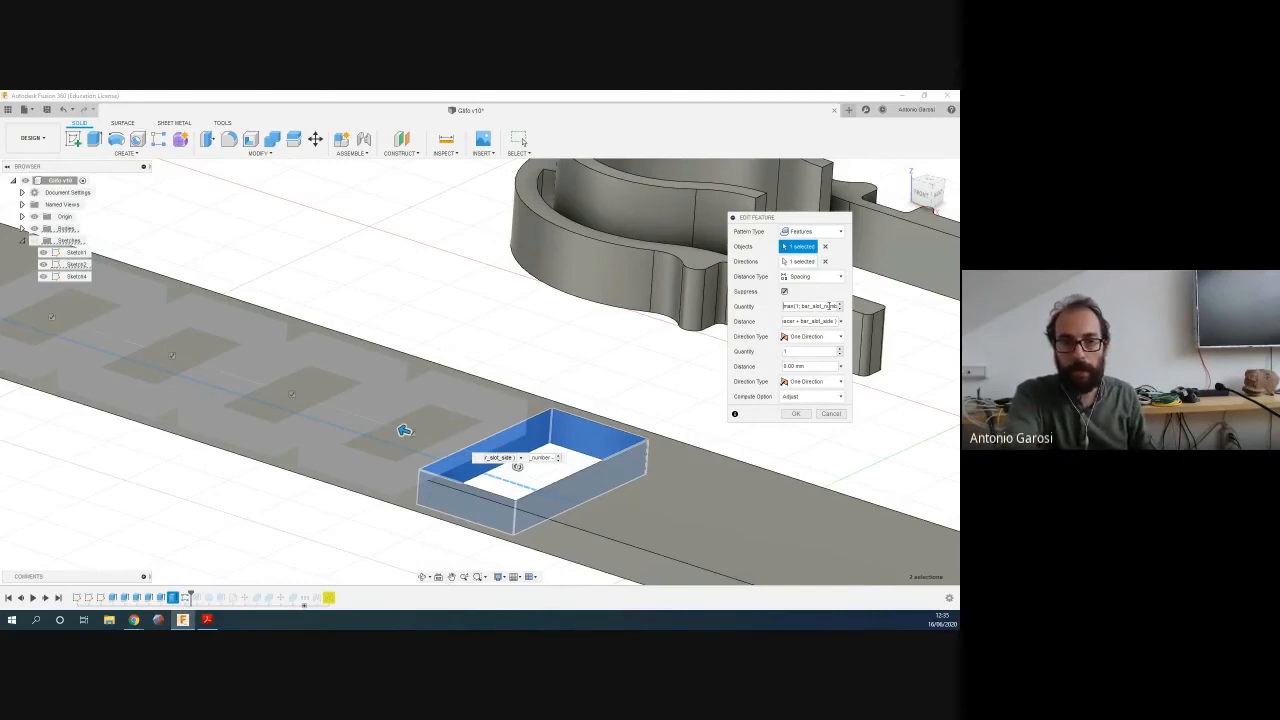
{"action": "key", "text": "shift+Right"}
{"action": "key", "text": "shift+Right"}
{"action": "key", "text": "shift+Right"}
{"action": "key", "text": "shift+Right"}
{"action": "key", "text": "shift+Right"}
{"action": "key", "text": "shift+Right"}
{"action": "key", "text": "shift+Right"}
{"action": "key", "text": "shift+Right"}
{"action": "key", "text": "shift+Right"}
{"action": "key", "text": "shift+Right"}
{"action": "key", "text": "shift+Right"}
{"action": "key", "text": "shift+Right"}
{"action": "key", "text": "shift+Right"}
{"action": "key", "text": "shift+Right"}
{"action": "key", "text": "shift+Right"}
{"action": "key", "text": "shift+Right"}
{"action": "key", "text": "shift+Right"}
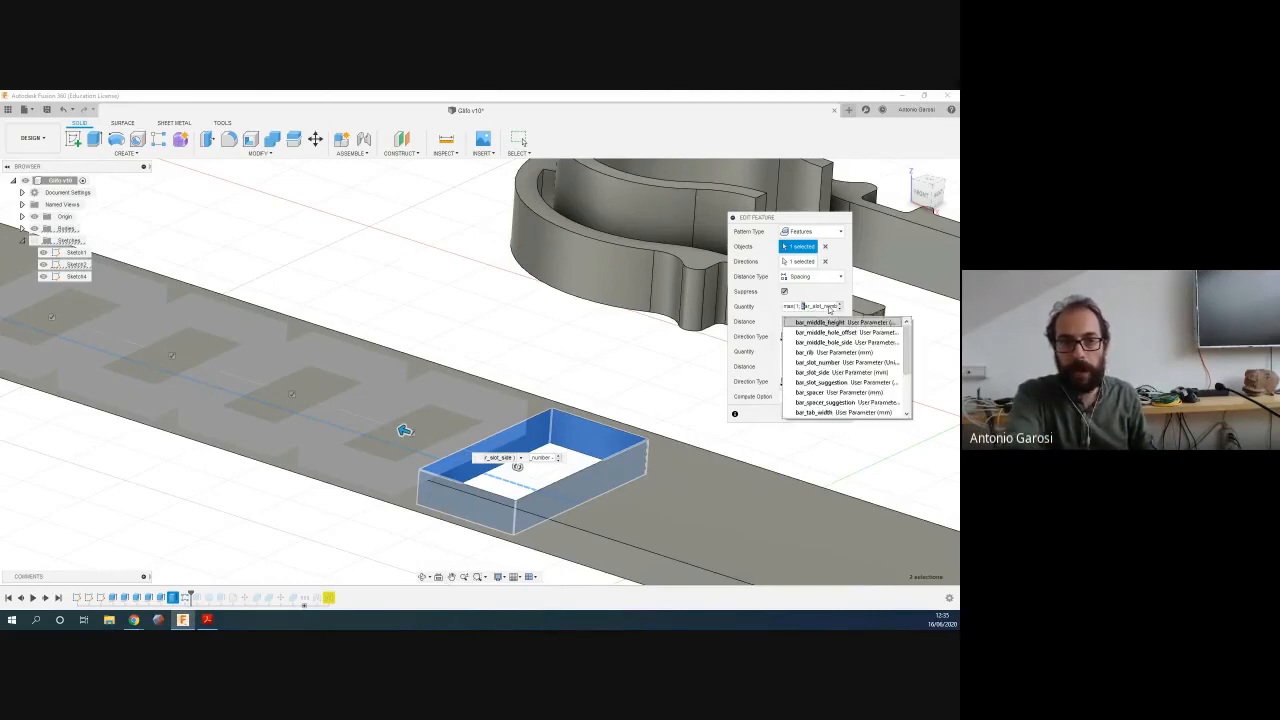
{"action": "left_click", "coordinate": [829, 306]}
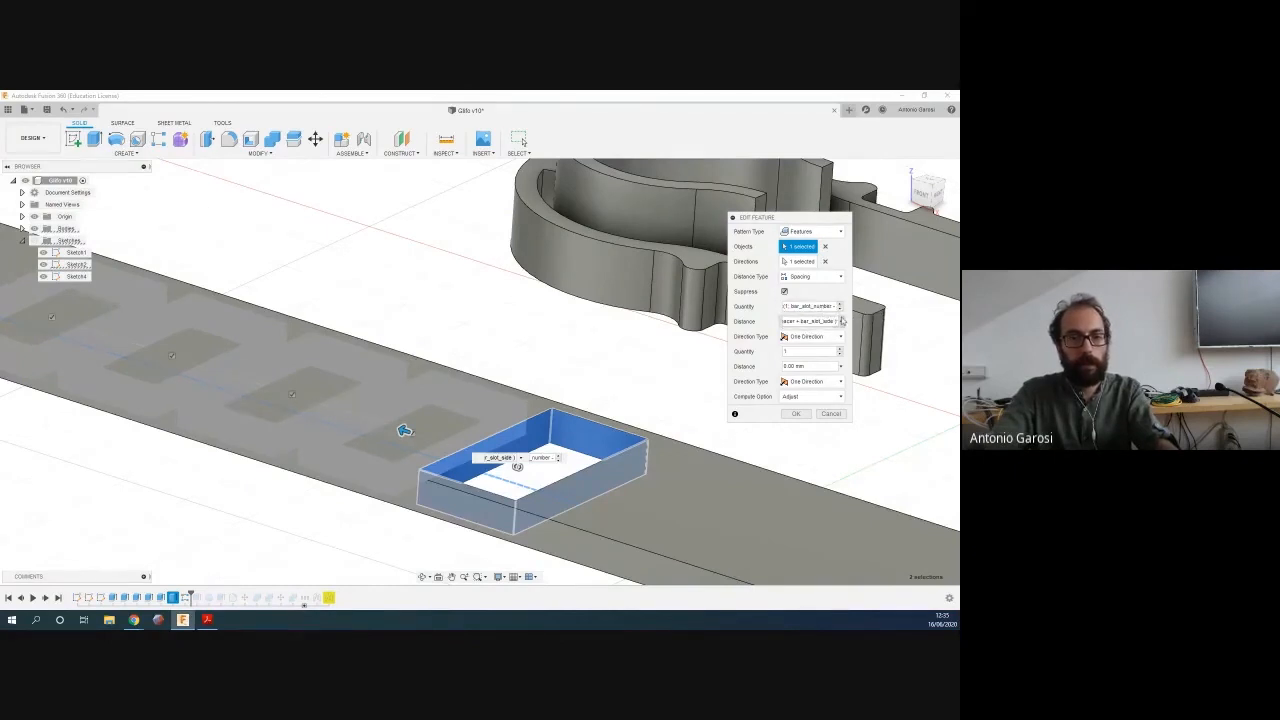
{"action": "left_click_drag", "start_coordinate": [848, 420], "coordinate": [930, 414]}
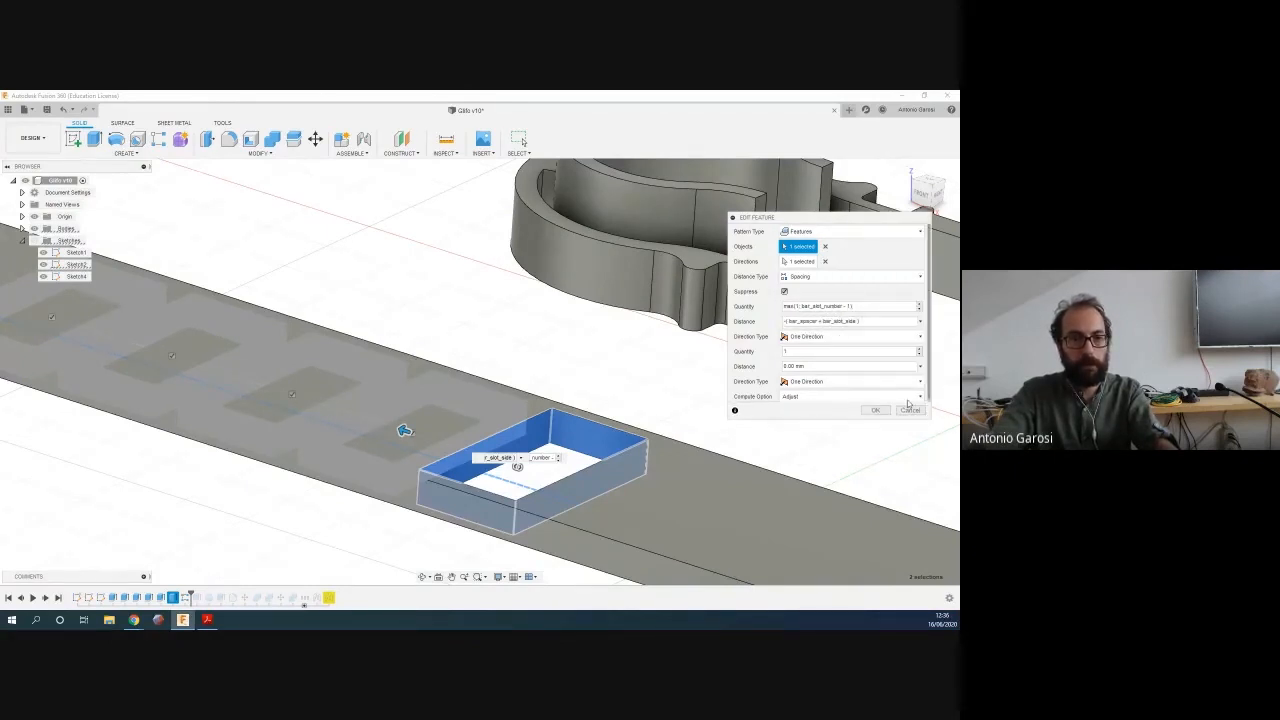
{"action": "left_click", "coordinate": [850, 306]}
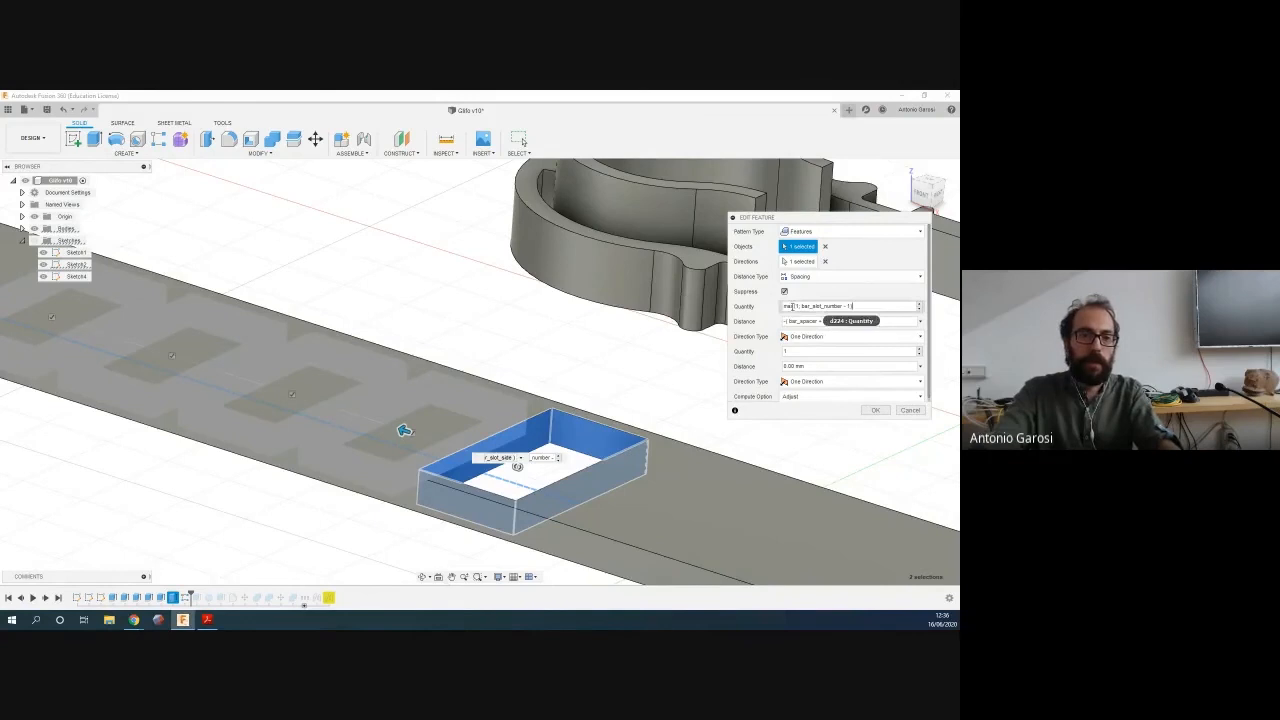
{"action": "scroll", "coordinate": [641, 415], "scroll_direction": "down", "scroll_amount": 4}
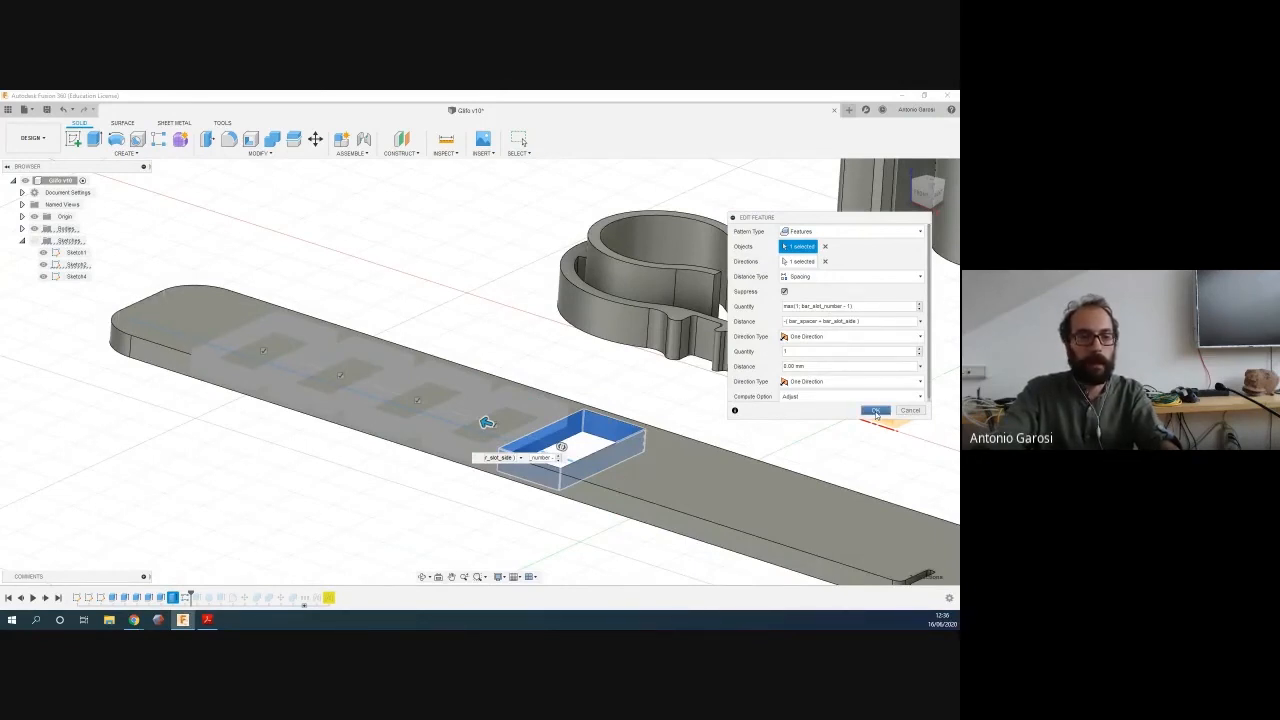
Set the slot pattern's quantity to max(1; bar_slot_number), apply it, and inspect the slots at the bar's rounded end
{"action": "left_click", "coordinate": [783, 309]}
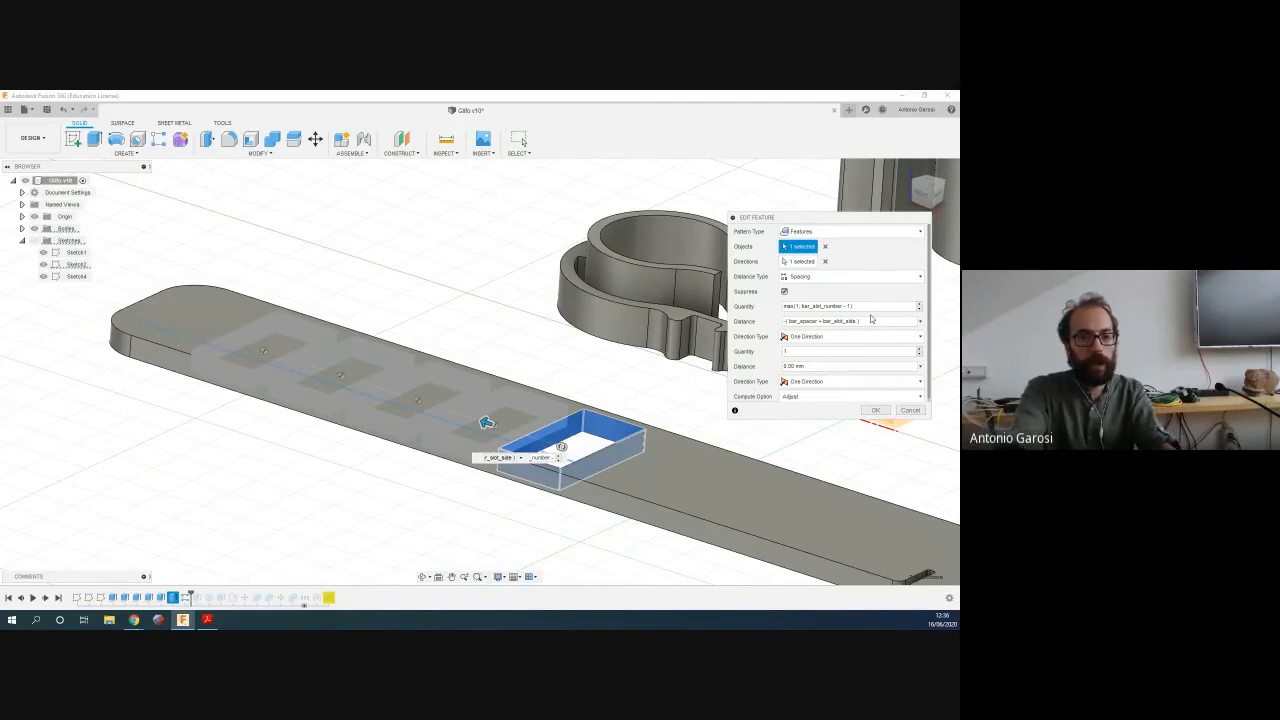
{"action": "key", "text": "BackSpace"}
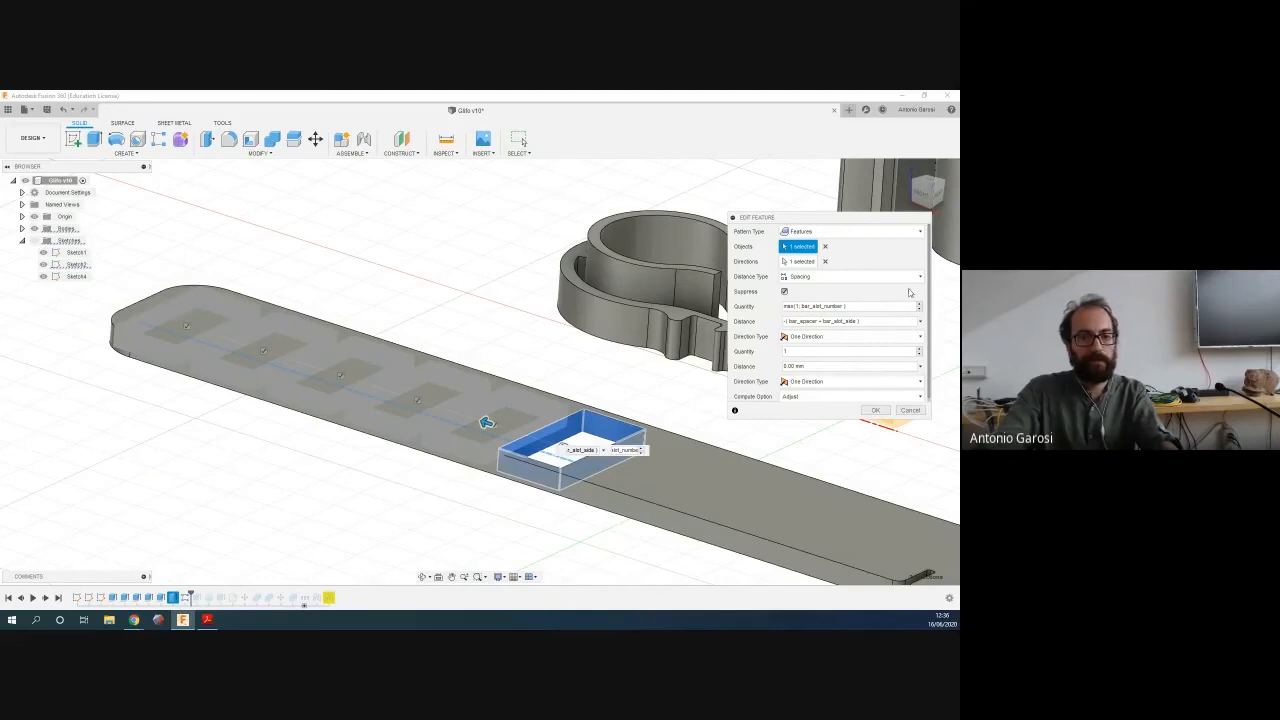
{"action": "left_click", "coordinate": [875, 410]}
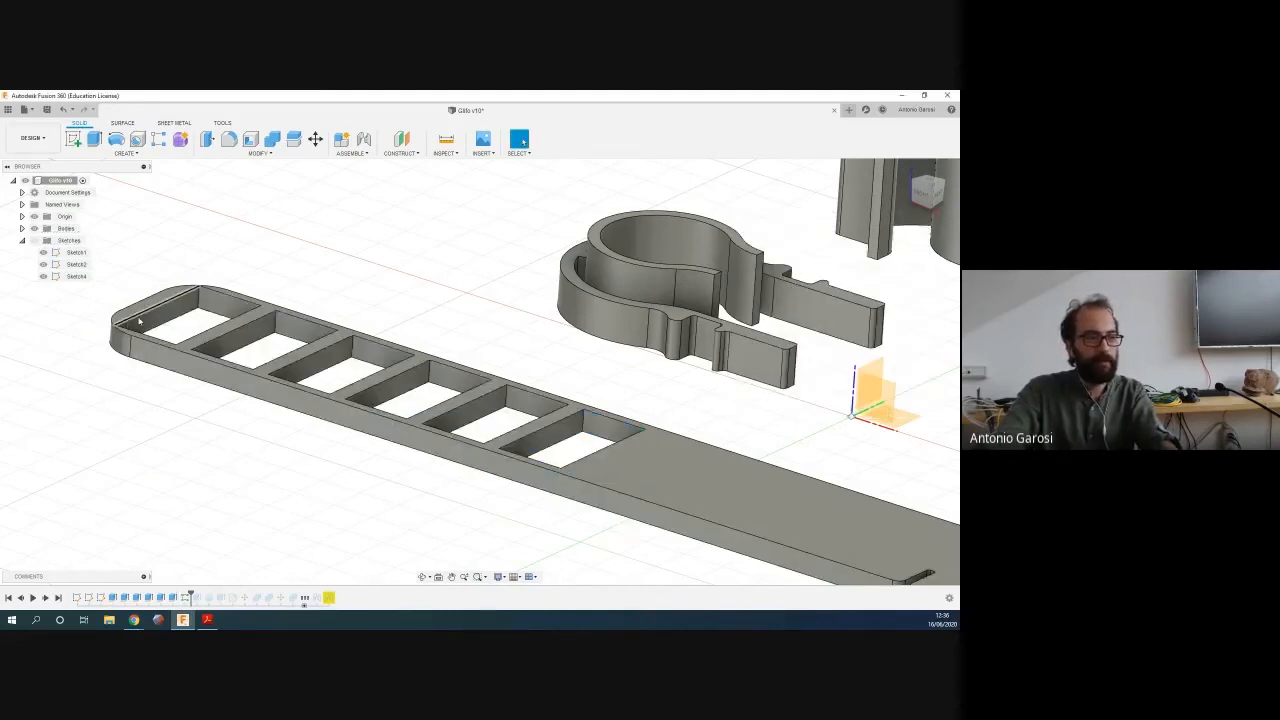
{"action": "middle_click_drag", "start_coordinate": [219, 310], "coordinate": [217, 357], "text": "shift"}
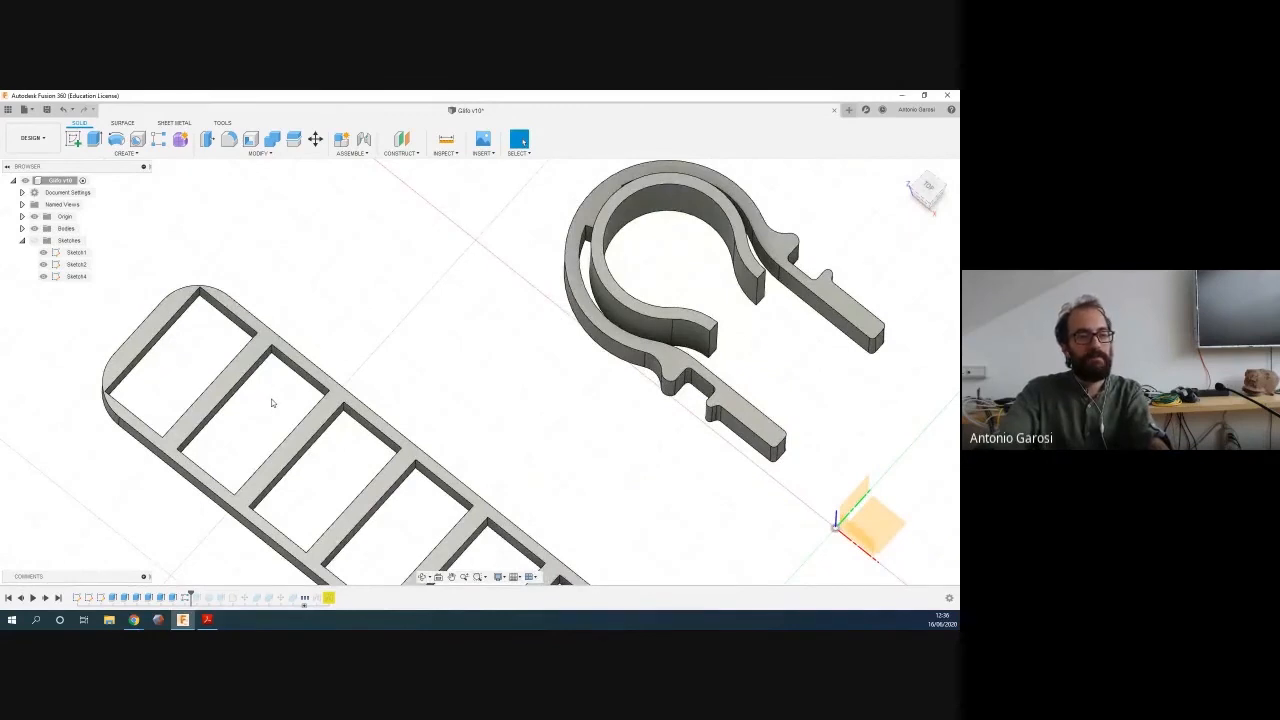
{"action": "scroll", "coordinate": [271, 403], "scroll_direction": "up", "scroll_amount": 2}
{"action": "scroll", "coordinate": [271, 403], "scroll_direction": "down", "scroll_amount": 3}
{"action": "middle_click_drag", "start_coordinate": [266, 409], "coordinate": [217, 329]}
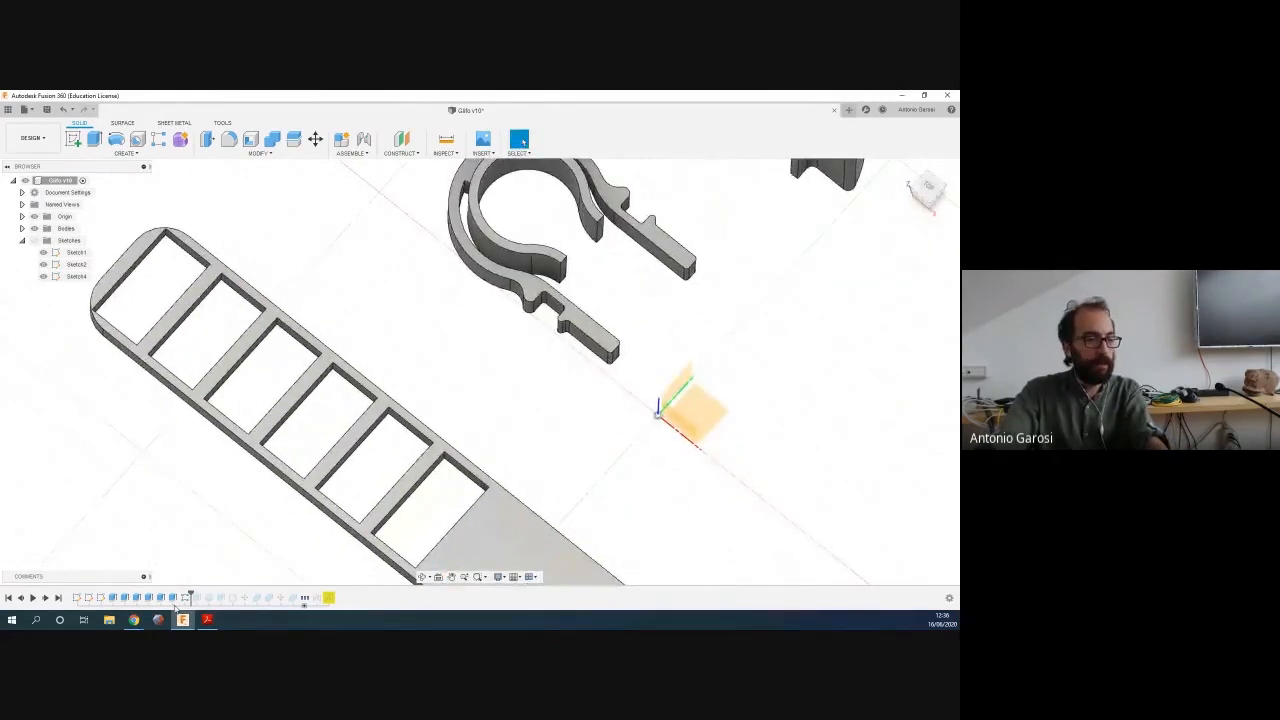
Reopen the slot pattern for editing and set its quantity to max(1; bar_slot_number - 1)
{"action": "right_click", "coordinate": [173, 597]}
{"action": "left_click", "coordinate": [218, 513]}
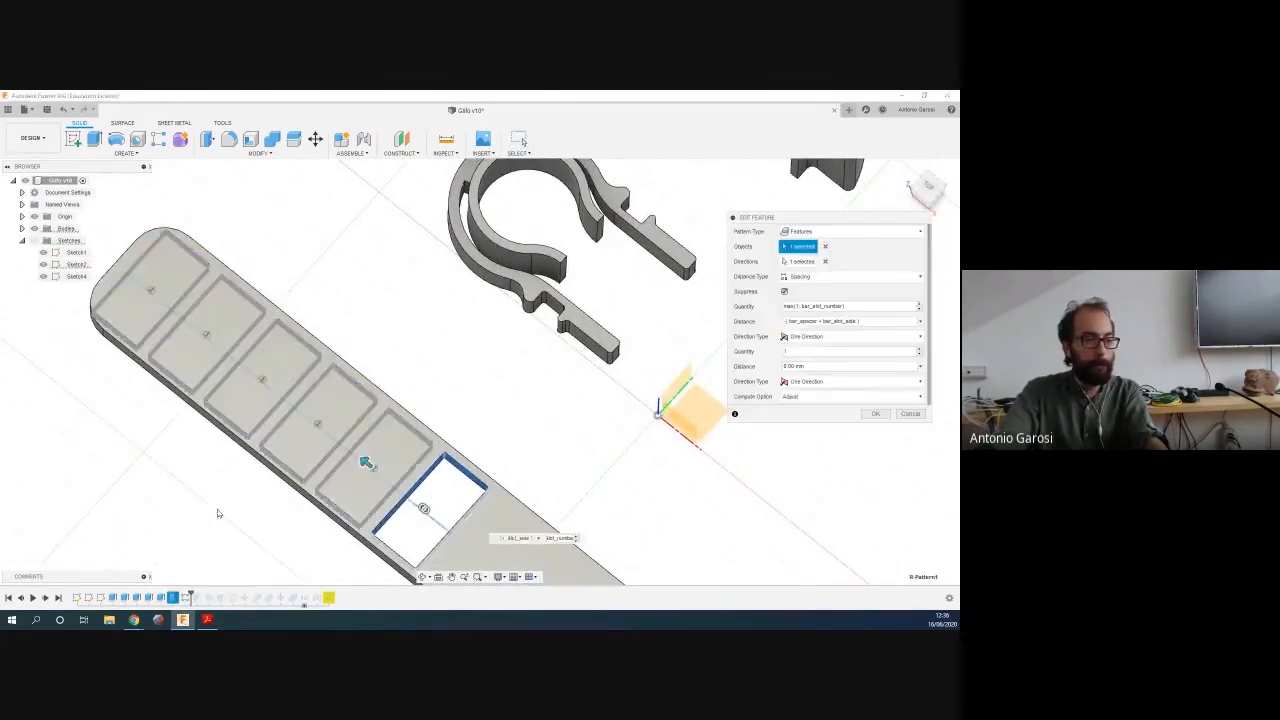
{"action": "left_click", "coordinate": [847, 306]}
{"action": "type", "text": "- "}
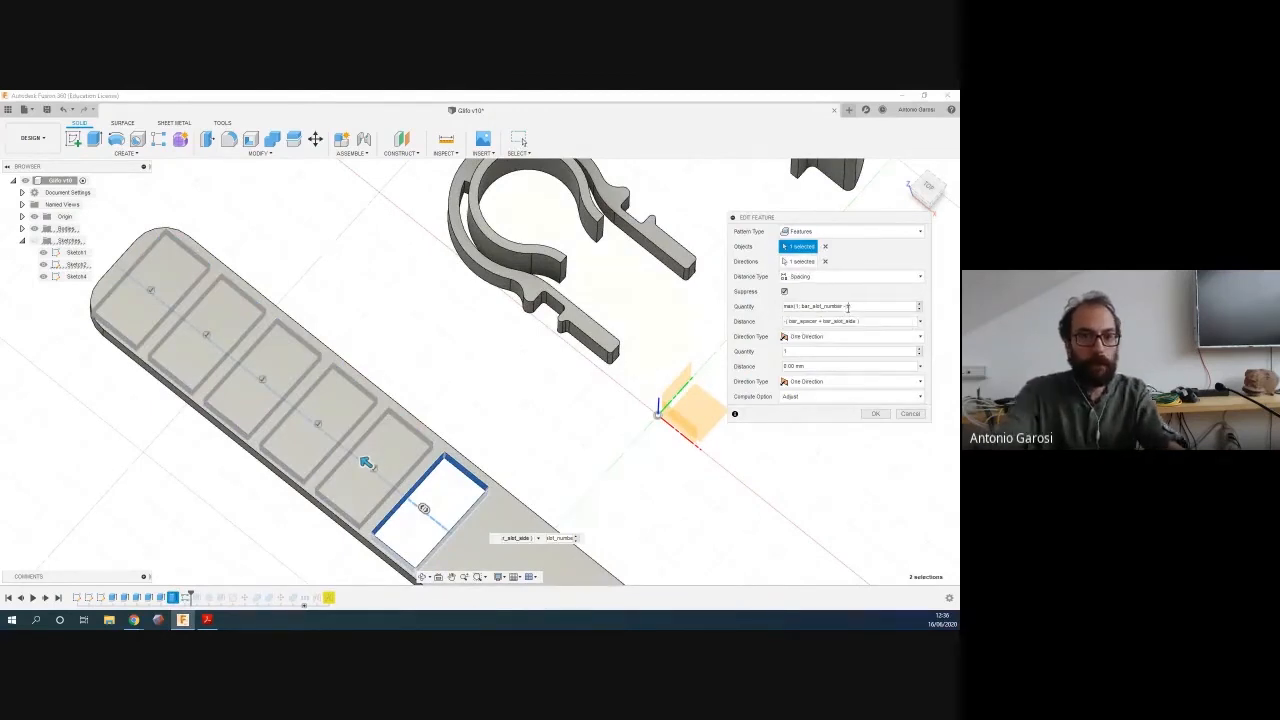
{"action": "type", "text": "1"}
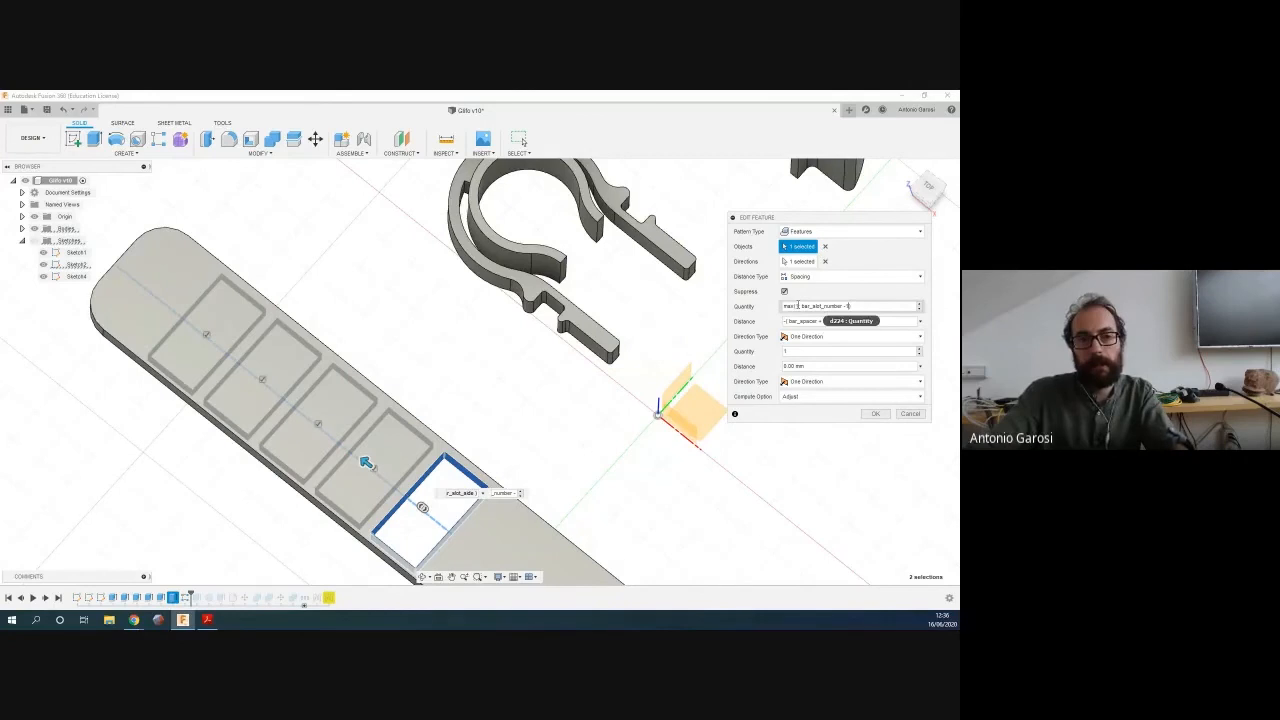
Examine the bar_slot_number reference and the max function in the pattern's quantity expression
{"action": "left_click_drag", "start_coordinate": [801, 306], "coordinate": [836, 305]}
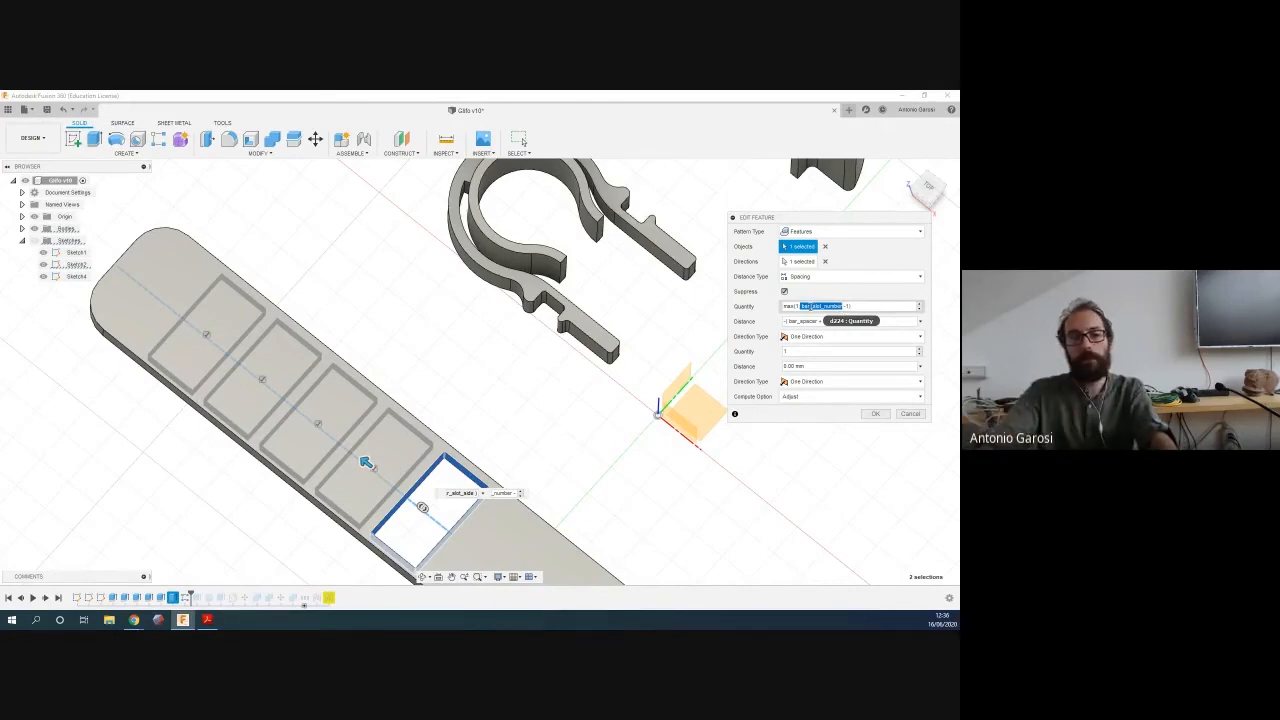
{"action": "left_click", "coordinate": [818, 306]}
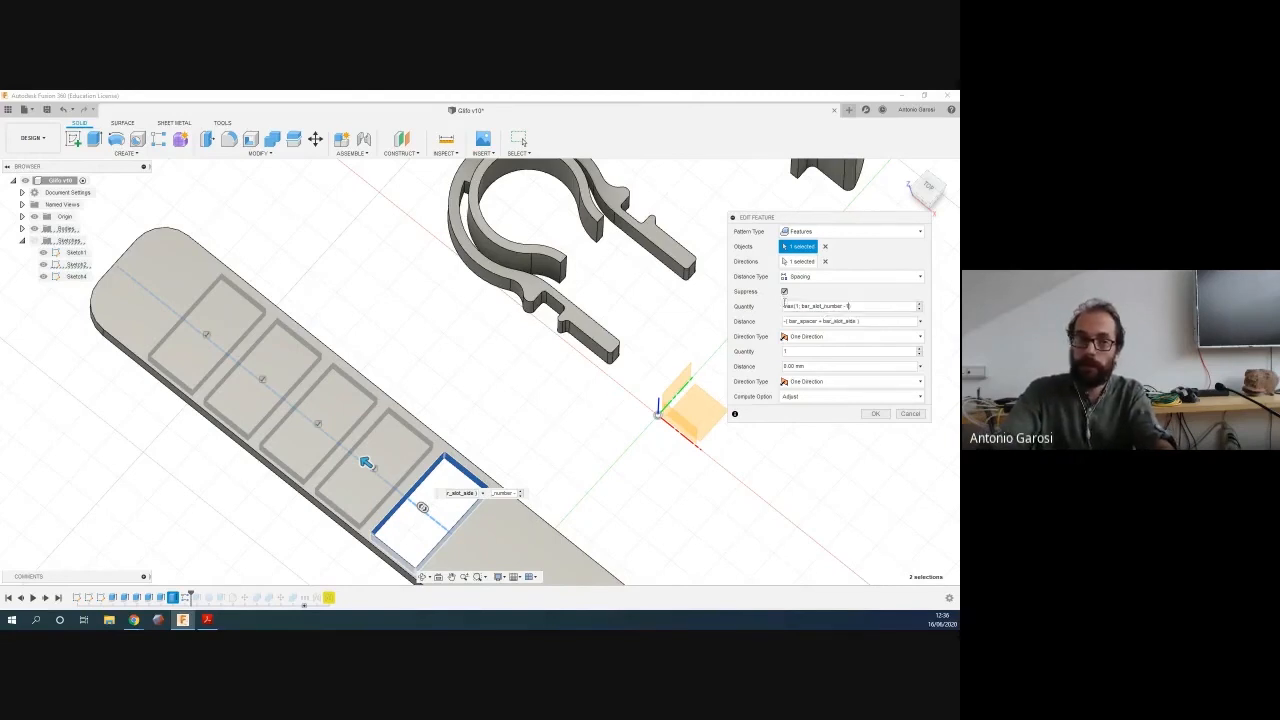
{"action": "double_click", "coordinate": [792, 306]}
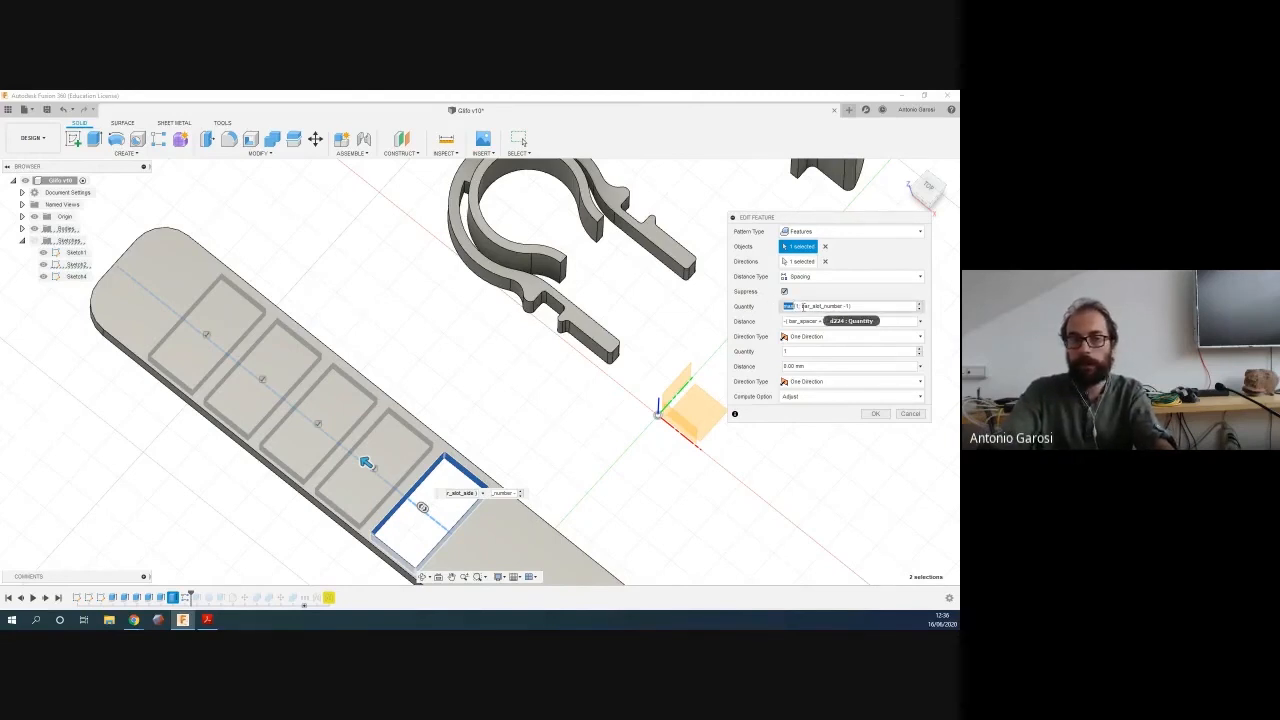
{"action": "left_click_drag", "start_coordinate": [799, 306], "coordinate": [788, 306]}
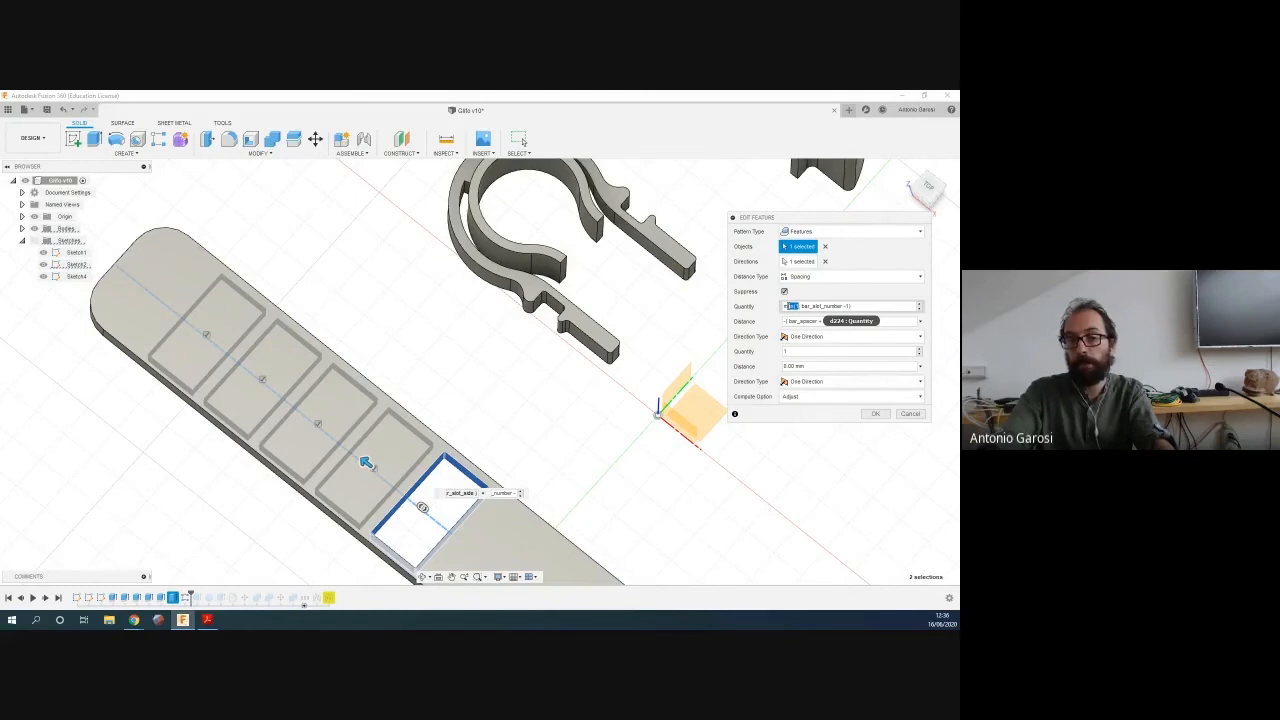
Try the slot pattern's distance without its leading minus sign, as ( bar_spacer + bar_slot_side ), and inspect the preview
{"action": "left_click", "coordinate": [791, 321]}
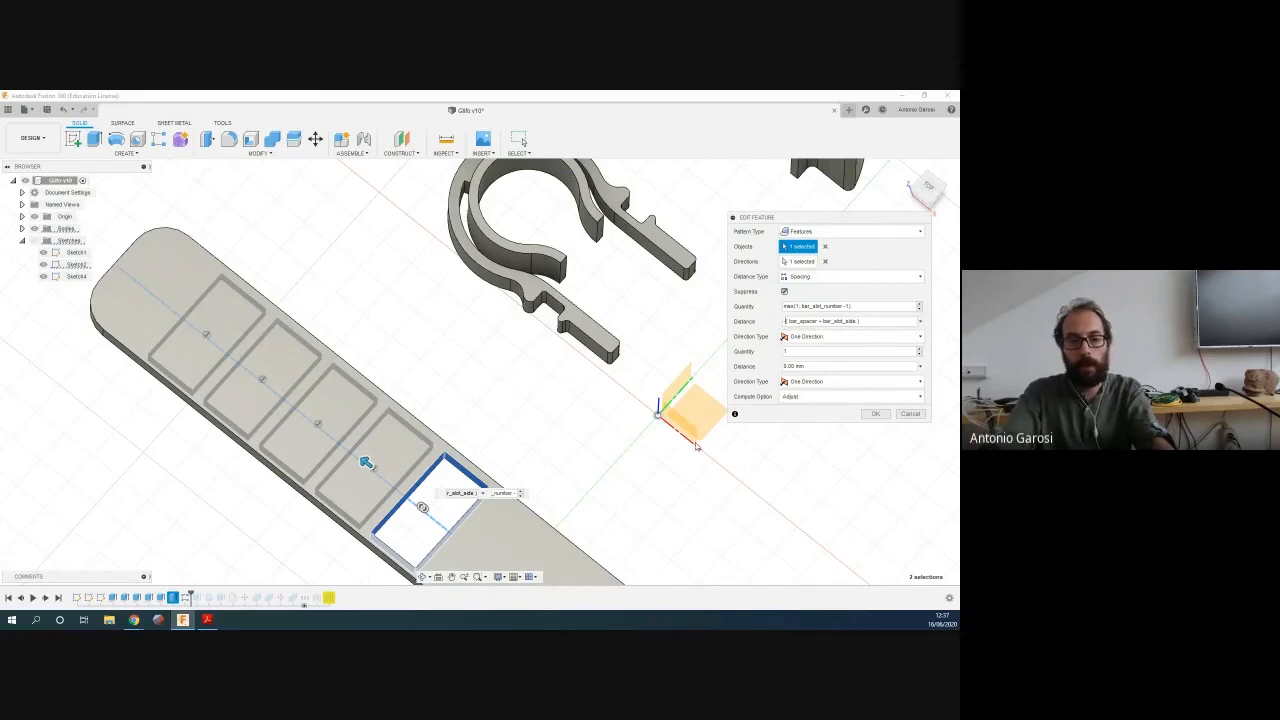
{"action": "middle_click_drag", "start_coordinate": [762, 467], "coordinate": [660, 323]}
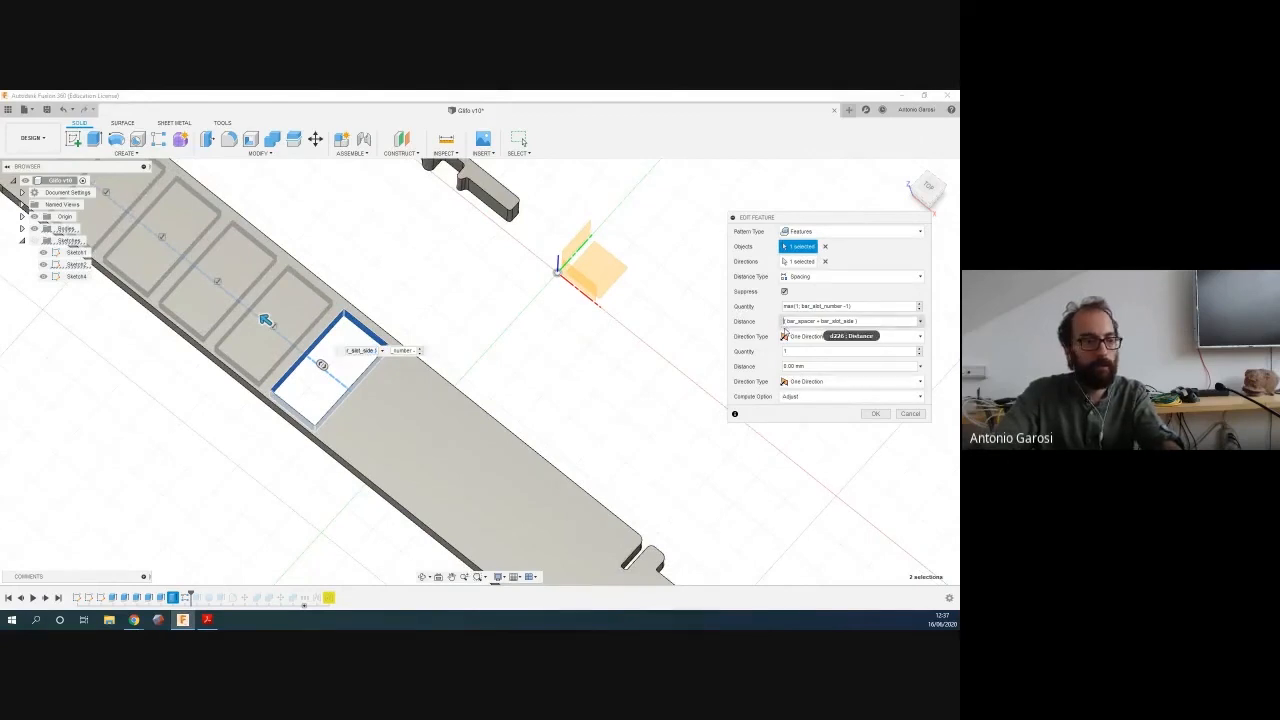
{"action": "key", "text": "BackSpace"}
{"action": "middle_click_drag", "start_coordinate": [576, 411], "coordinate": [536, 311]}
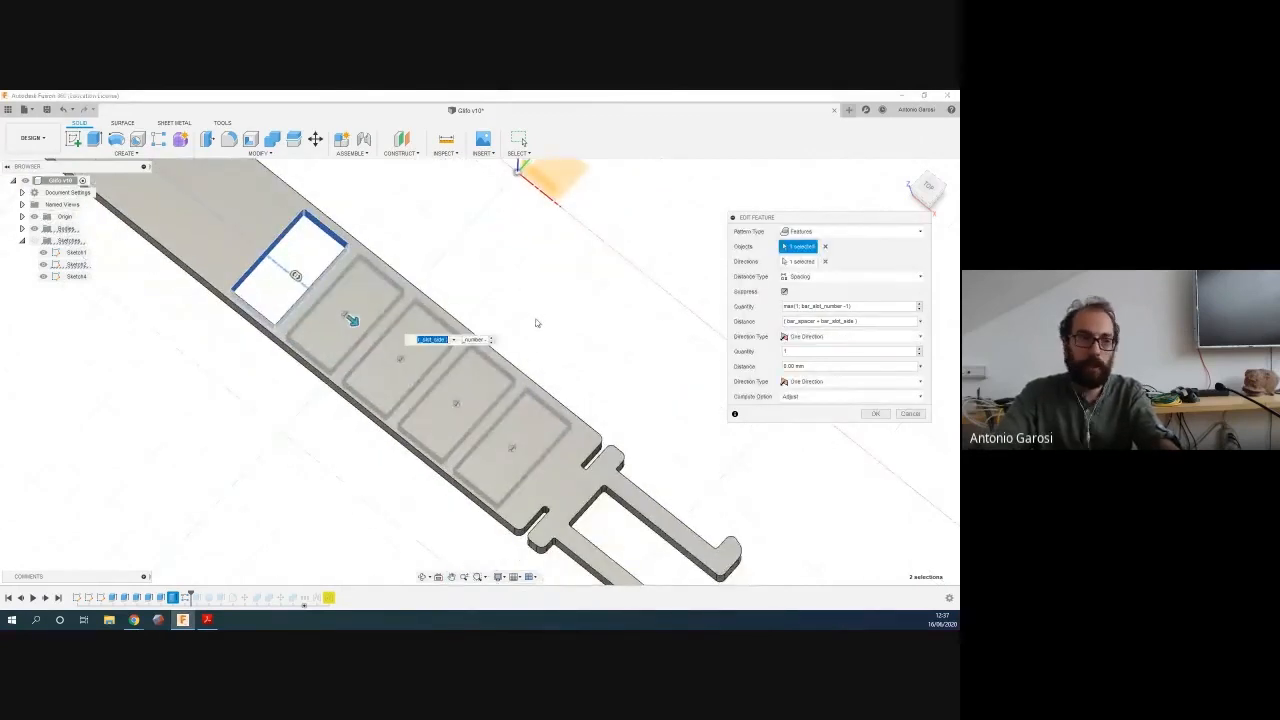
Restore the leading minus sign in the pattern's distance expression, making it -( bar_spacer + bar_slot_side )
{"action": "left_click", "coordinate": [786, 321]}
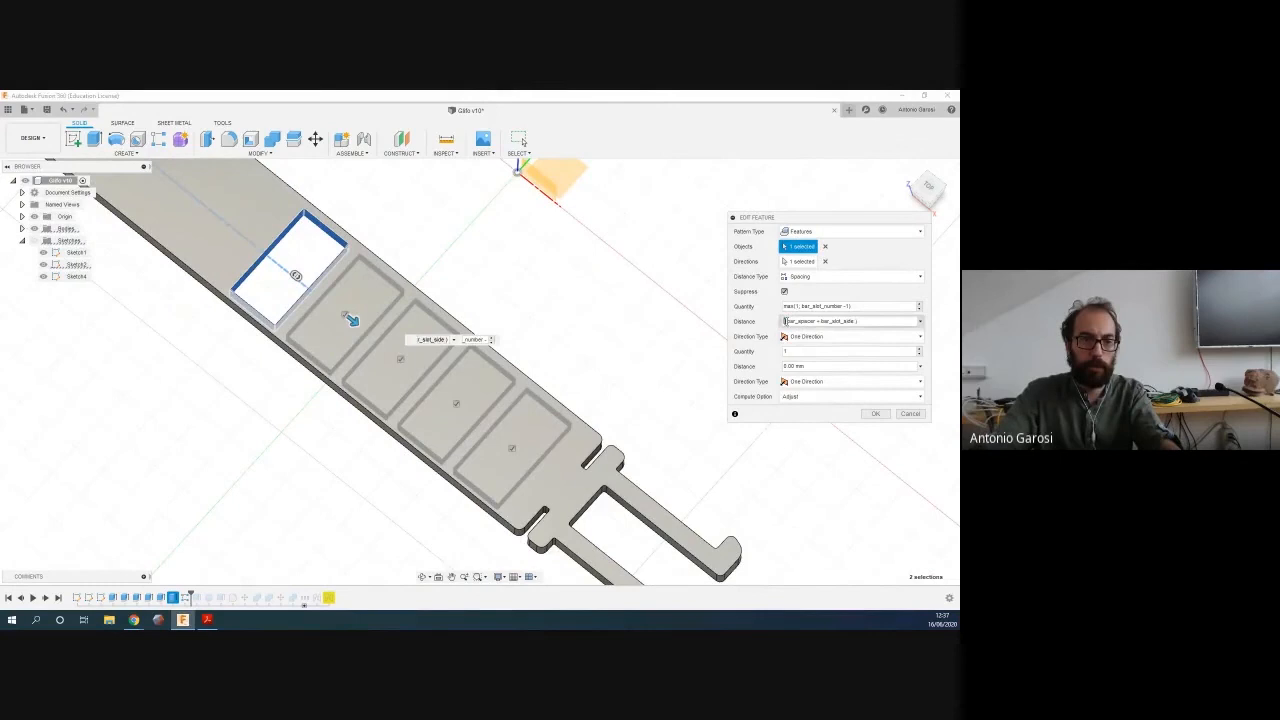
{"action": "left_click", "coordinate": [789, 351]}
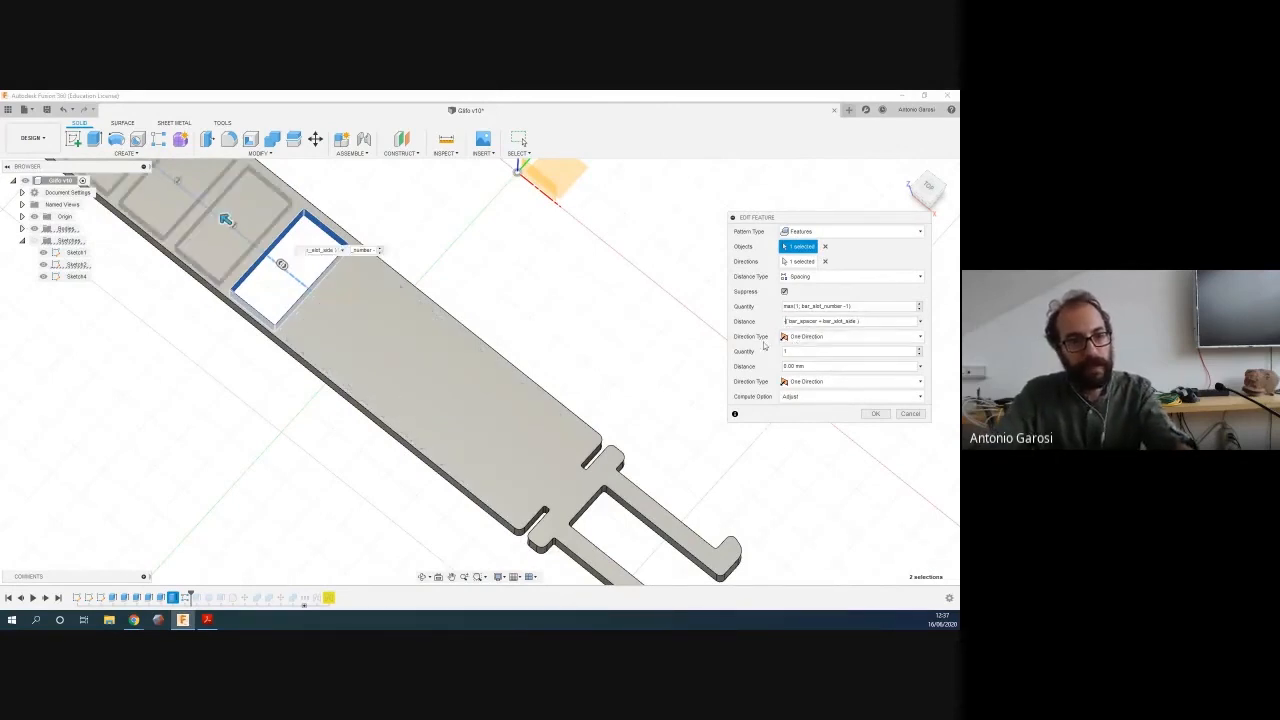
{"action": "middle_click_drag", "start_coordinate": [518, 286], "coordinate": [697, 397]}
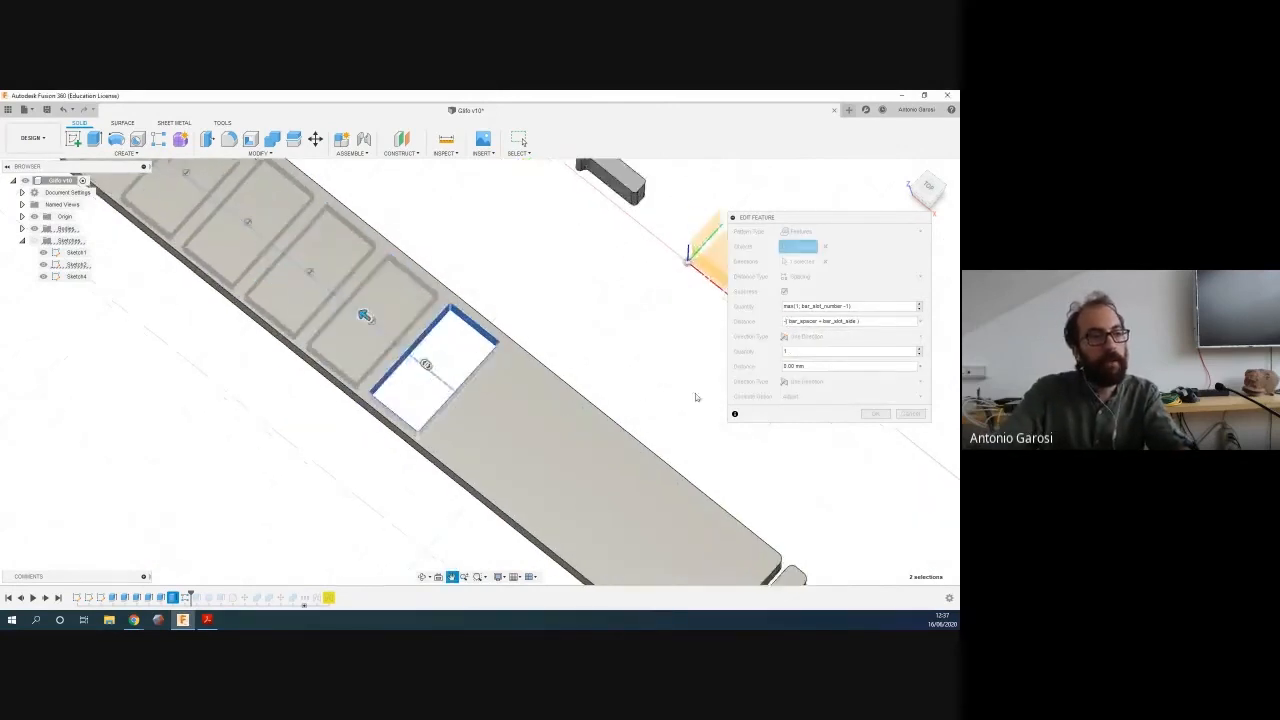
Try a second-direction quantity of 4 with a distance of 20 in the slot pattern and inspect the preview
{"action": "scroll", "coordinate": [697, 397], "scroll_direction": "down", "scroll_amount": 2}
{"action": "key", "text": "BackSpace"}
{"action": "type", "text": "4"}
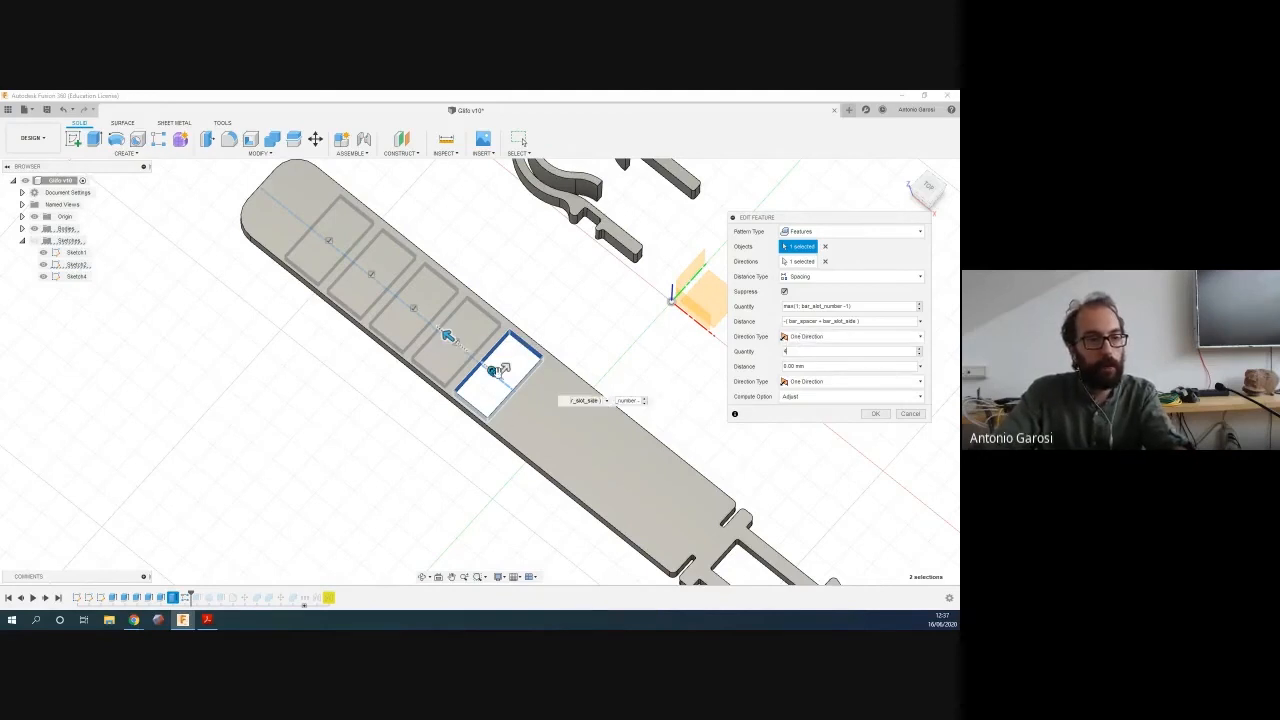
{"action": "key", "text": "Tab"}
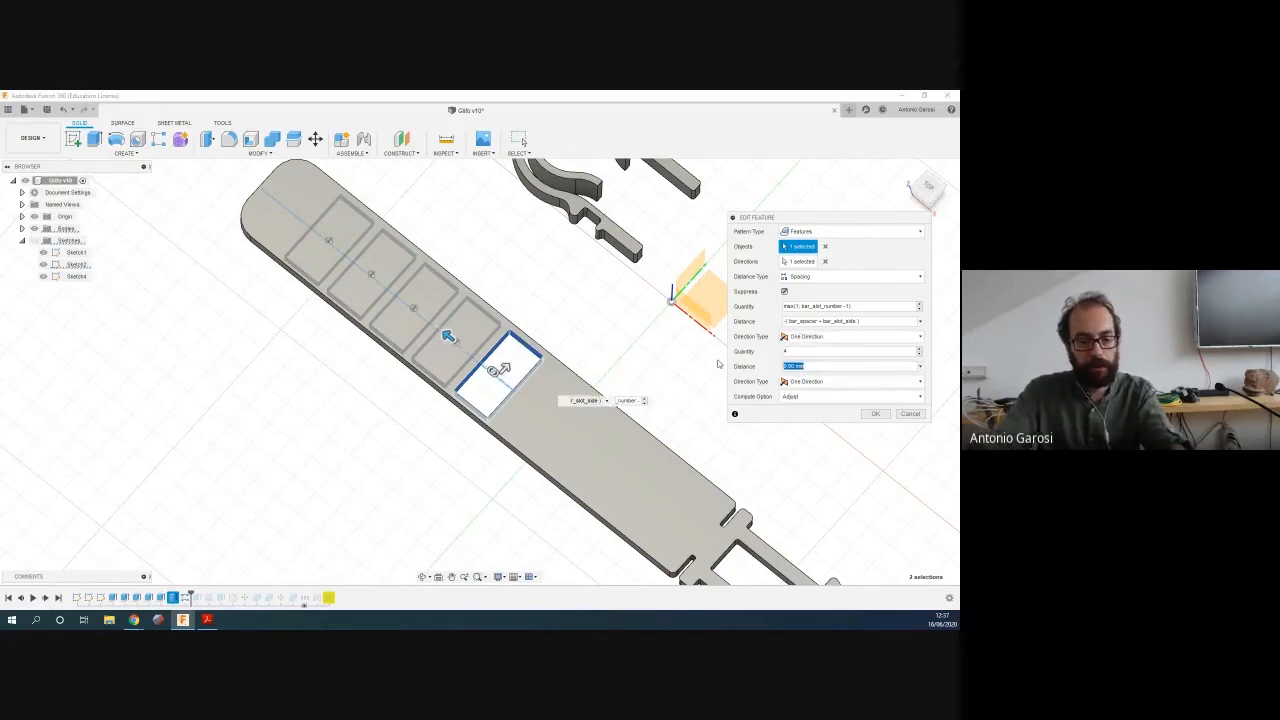
{"action": "type", "text": "20"}
{"action": "key", "text": "Tab"}
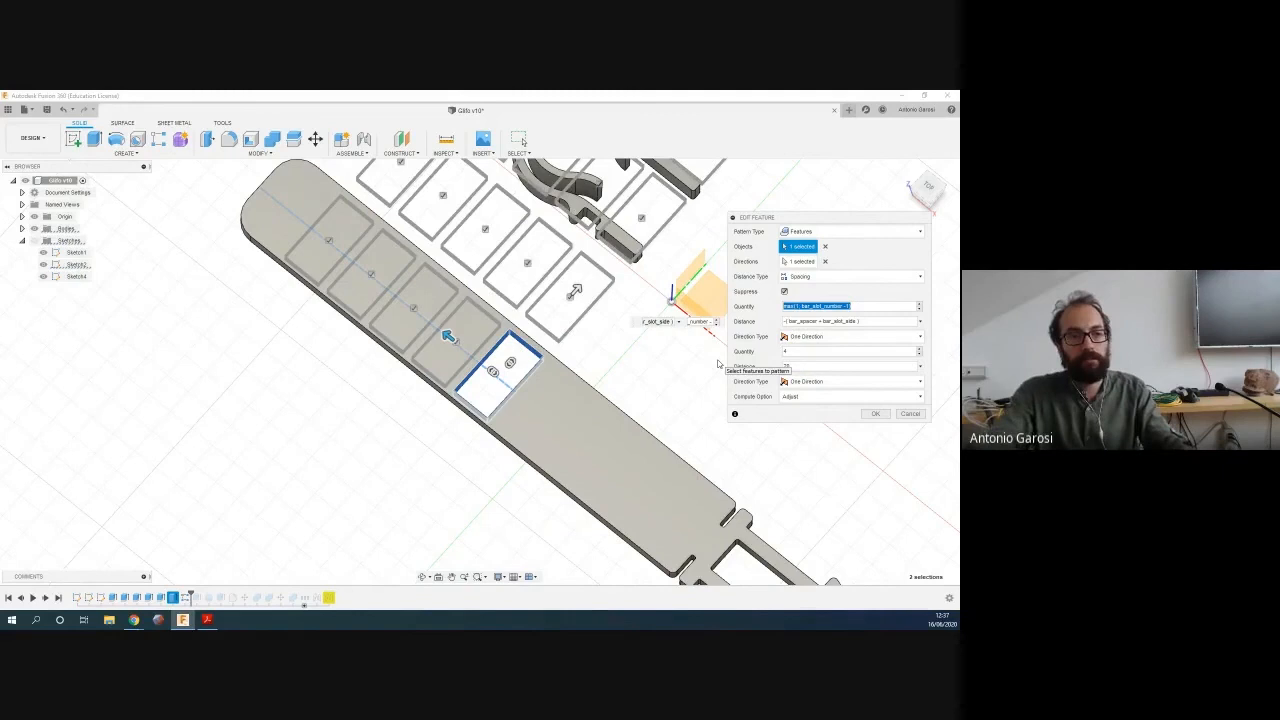
{"action": "scroll", "coordinate": [567, 347], "scroll_direction": "down", "scroll_amount": 4}
Set the slot pattern's second-direction quantity to 1 and apply the edited pattern
{"action": "left_click", "coordinate": [844, 351]}
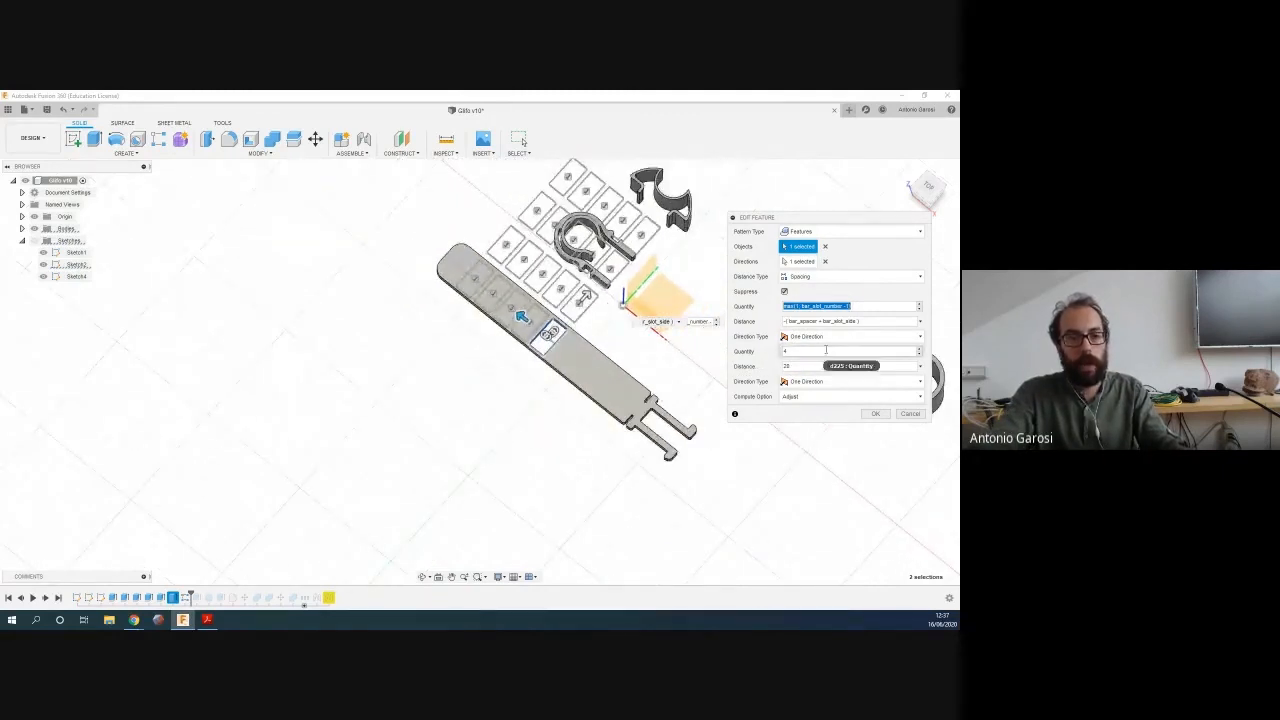
{"action": "key", "text": "BackSpace"}
{"action": "type", "text": "1"}
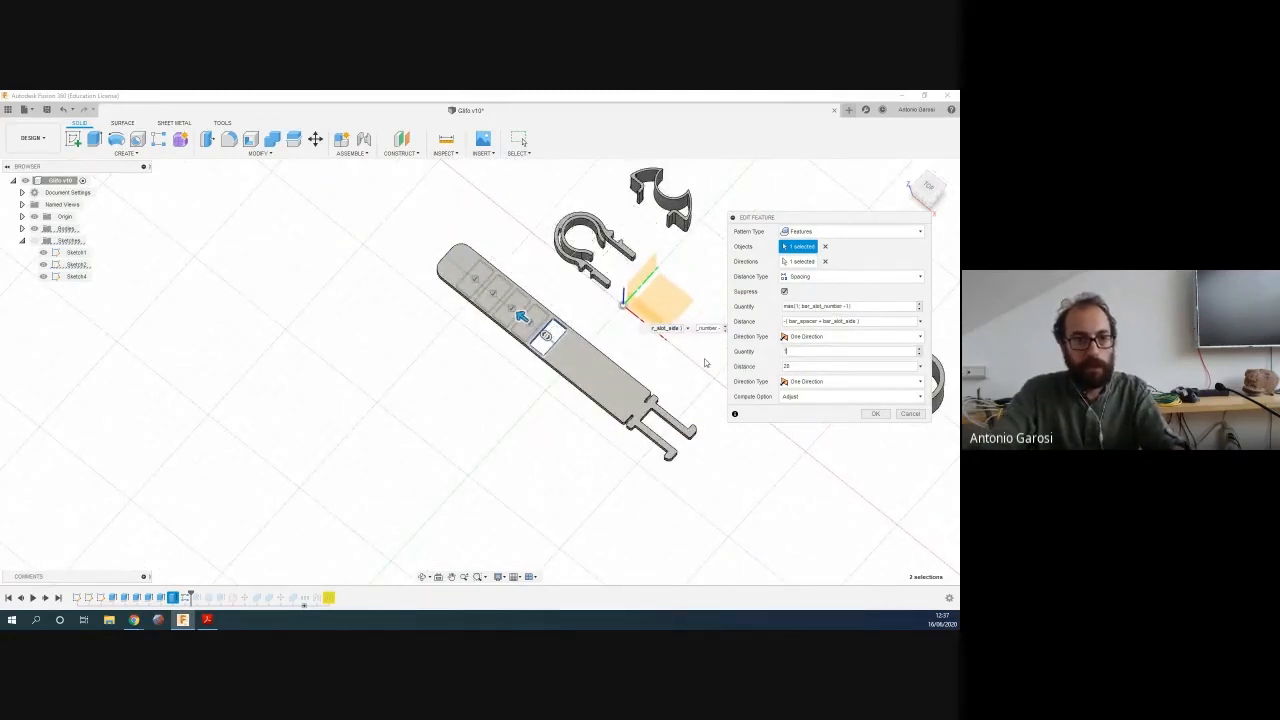
{"action": "scroll", "coordinate": [536, 316], "scroll_direction": "up", "scroll_amount": 4}
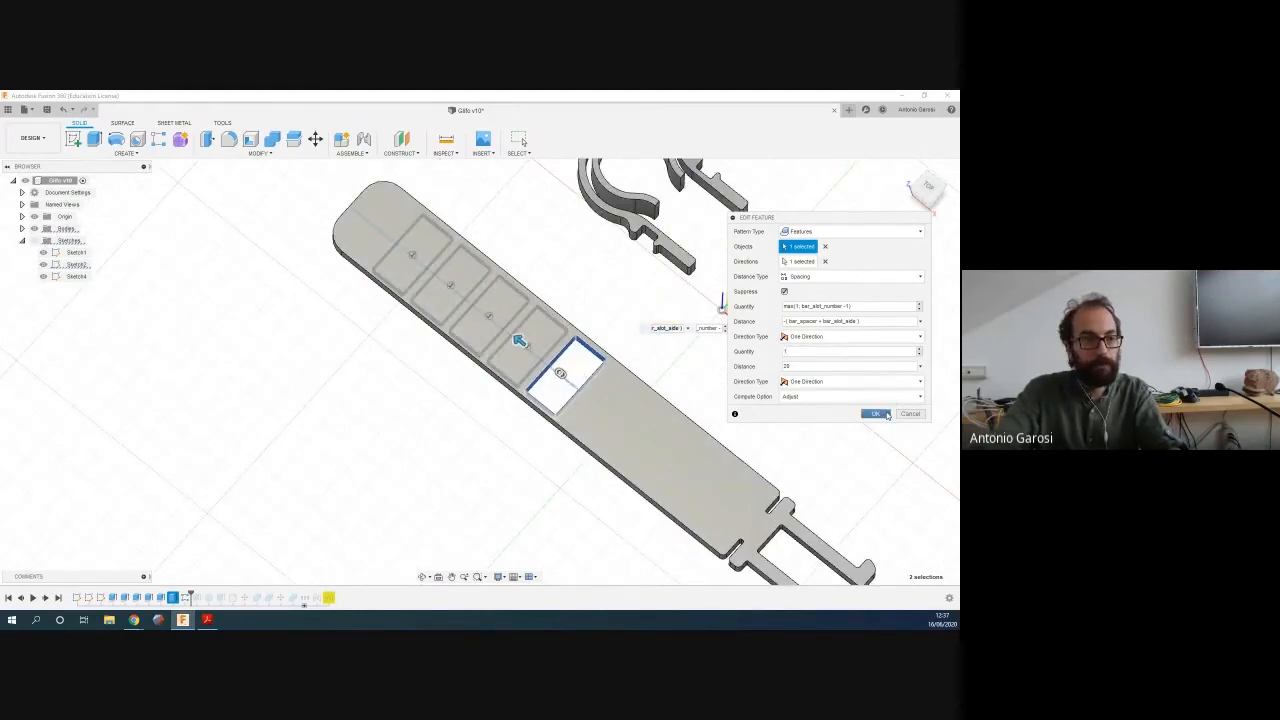
{"action": "left_click", "coordinate": [876, 414]}
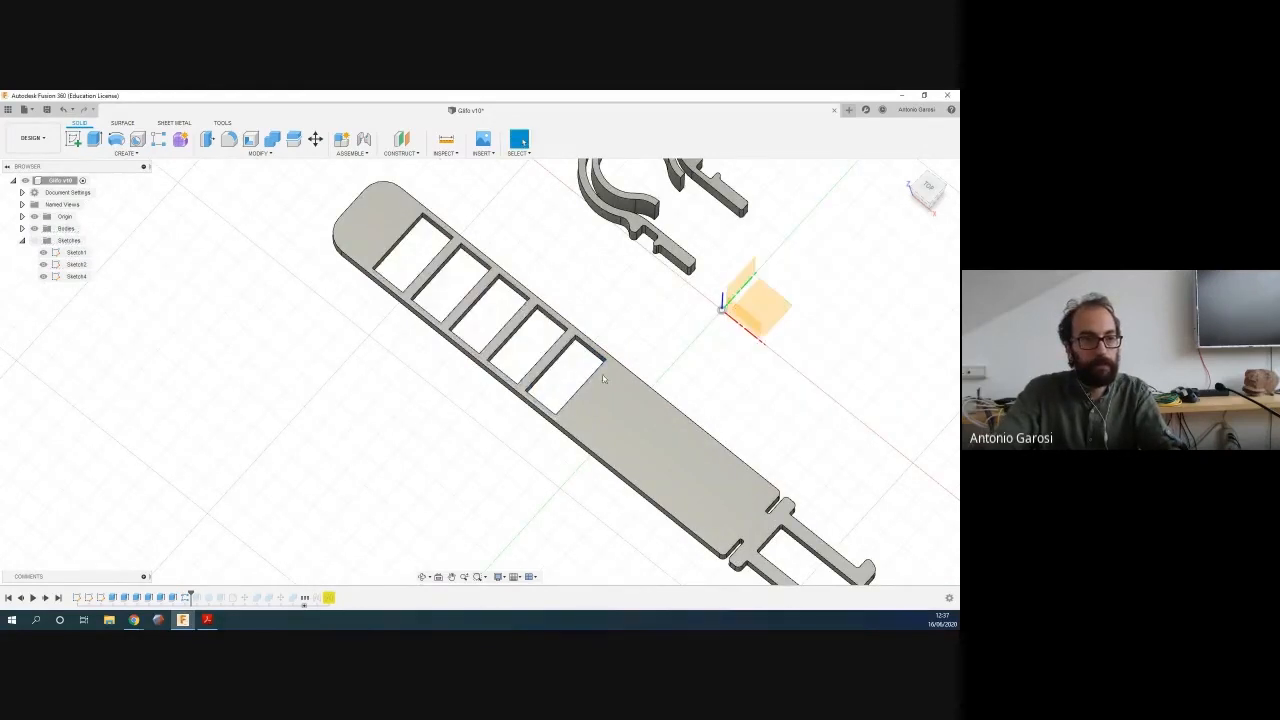
Open the user parameters in an enlarged list and set bar_upper_height to 40 mm
{"action": "left_click", "coordinate": [263, 155]}
{"action": "left_click", "coordinate": [202, 385]}
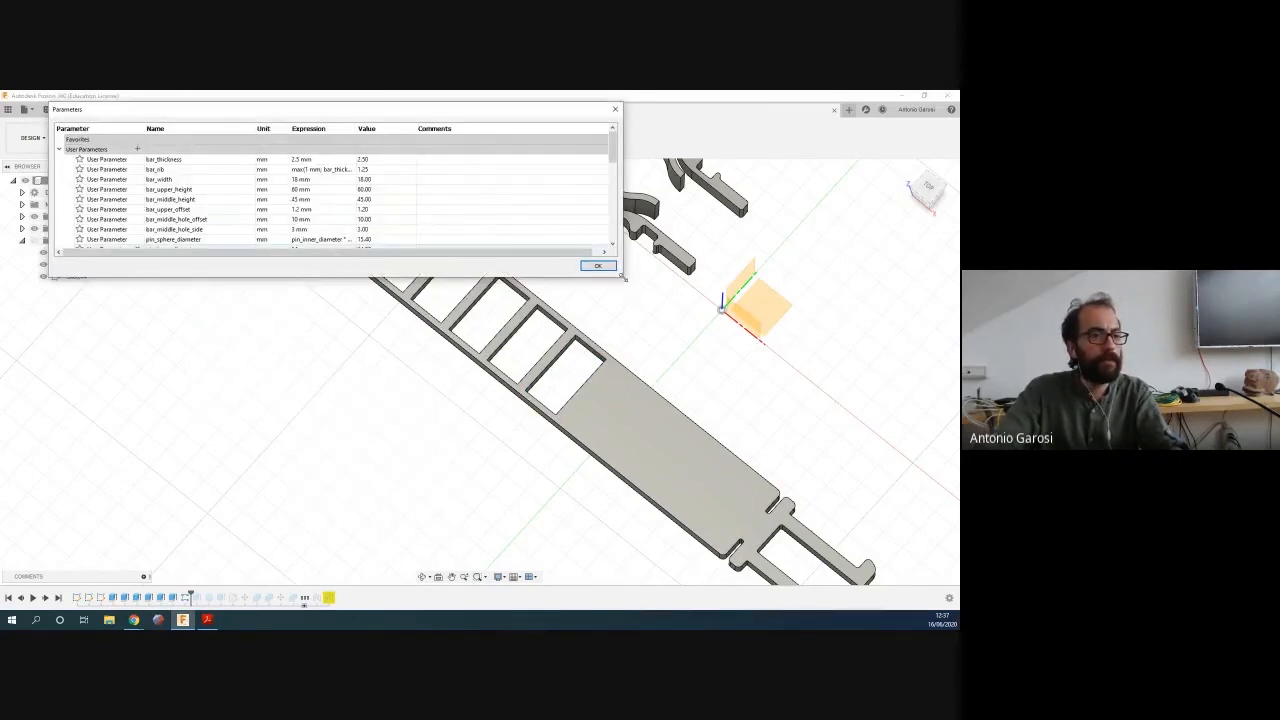
{"action": "left_click_drag", "start_coordinate": [622, 277], "coordinate": [338, 520]}
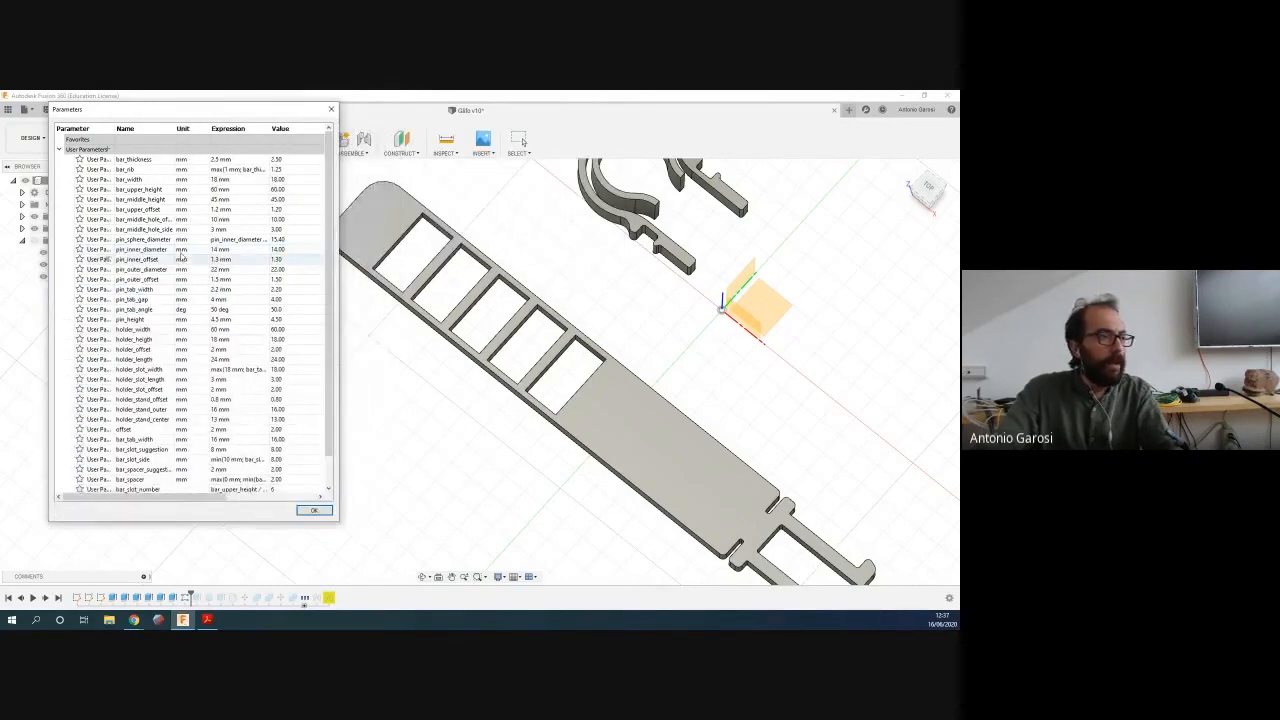
{"action": "scroll", "coordinate": [150, 250], "scroll_direction": "down", "scroll_amount": 1}
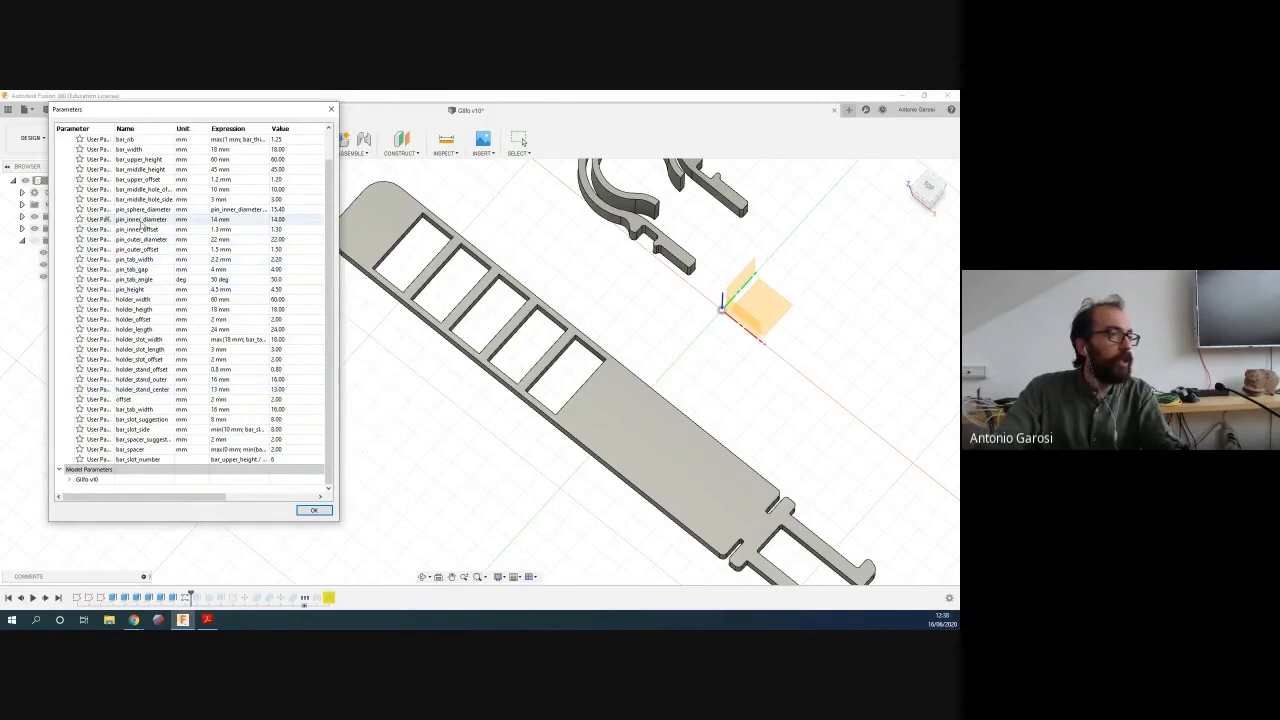
{"action": "left_click", "coordinate": [215, 160]}
{"action": "key", "text": "BackSpace"}
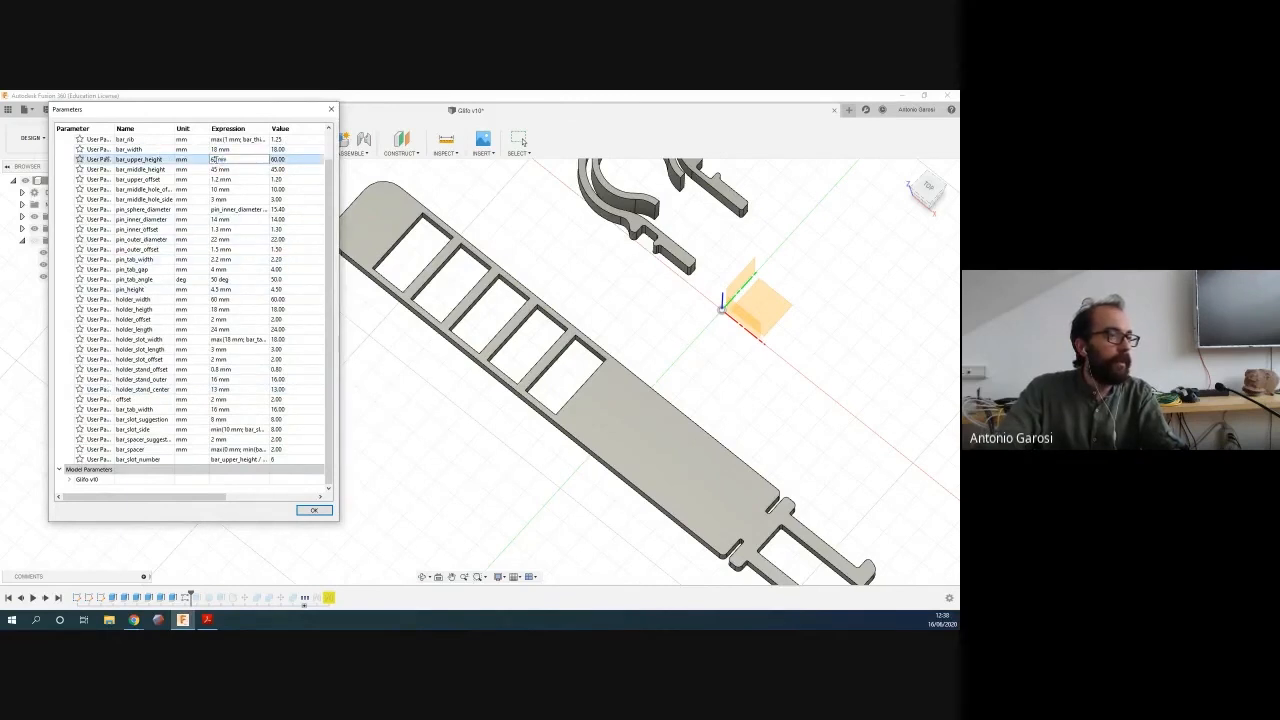
{"action": "type", "text": "4"}
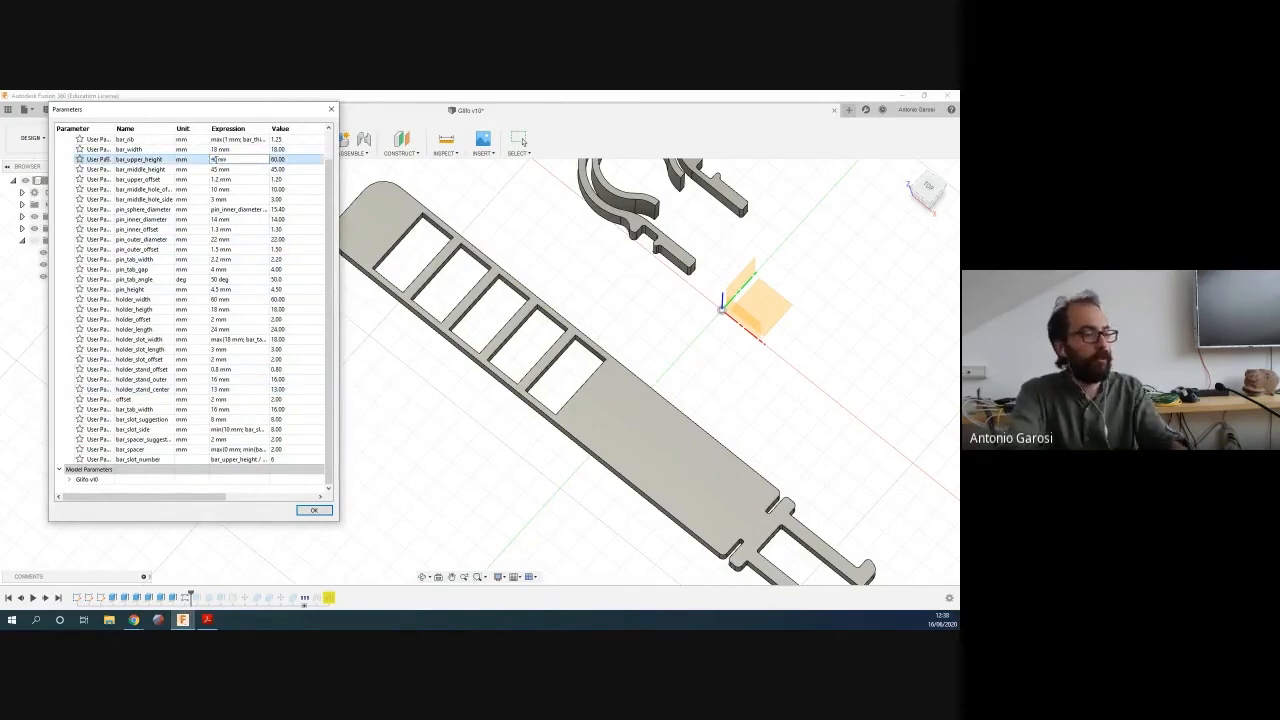
{"action": "key", "text": "Tab"}
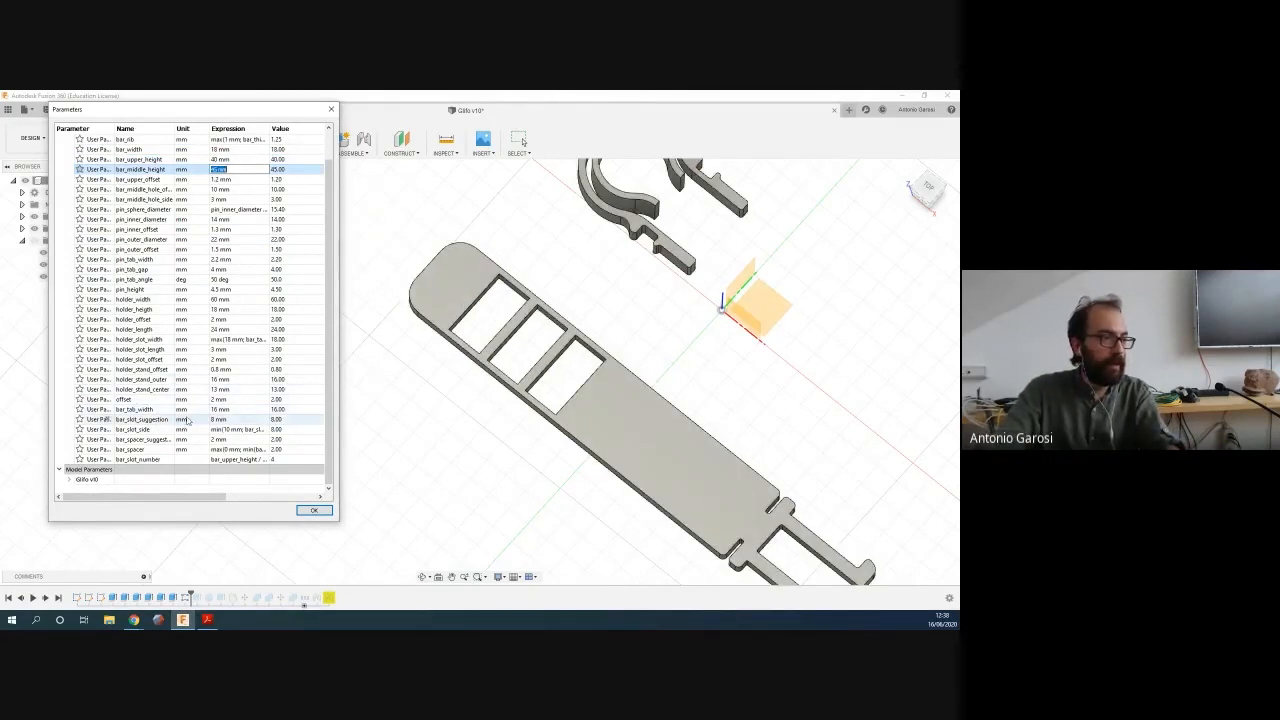
Set the bar_slot_suggestion parameter to 4 mm to narrow the bar's slots
{"action": "left_click", "coordinate": [222, 421]}
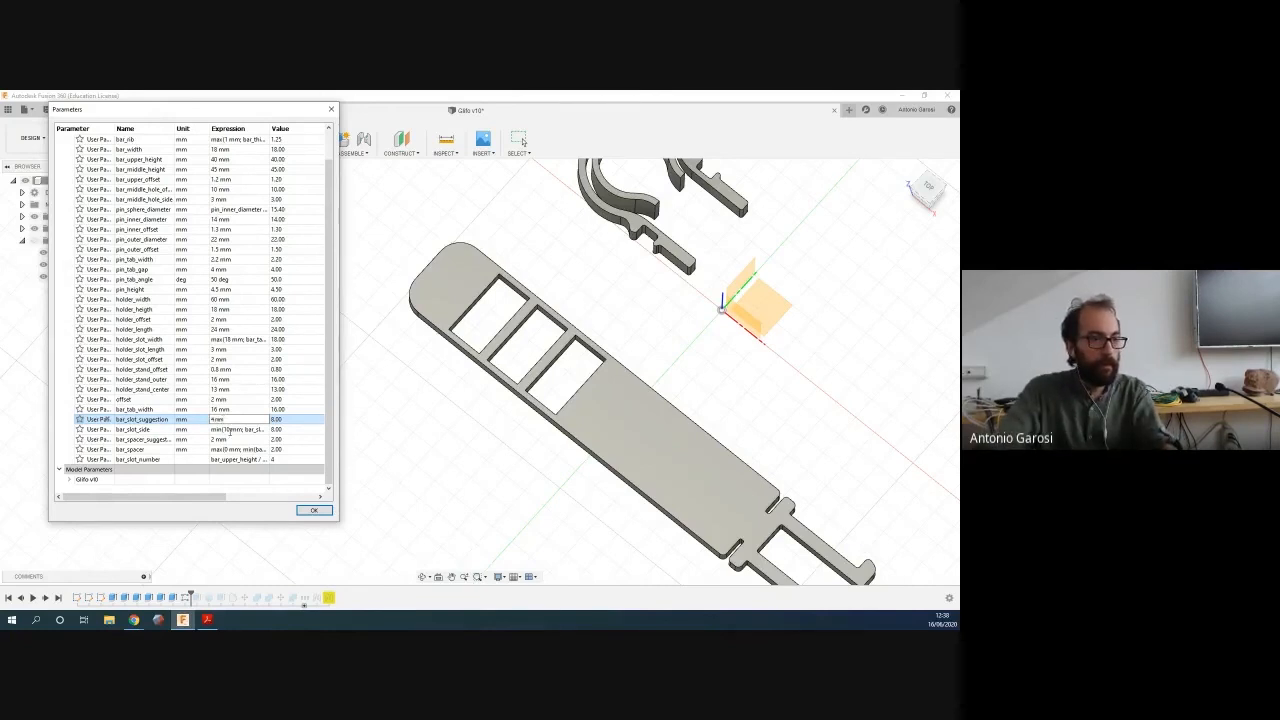
{"action": "left_click", "coordinate": [229, 429]}
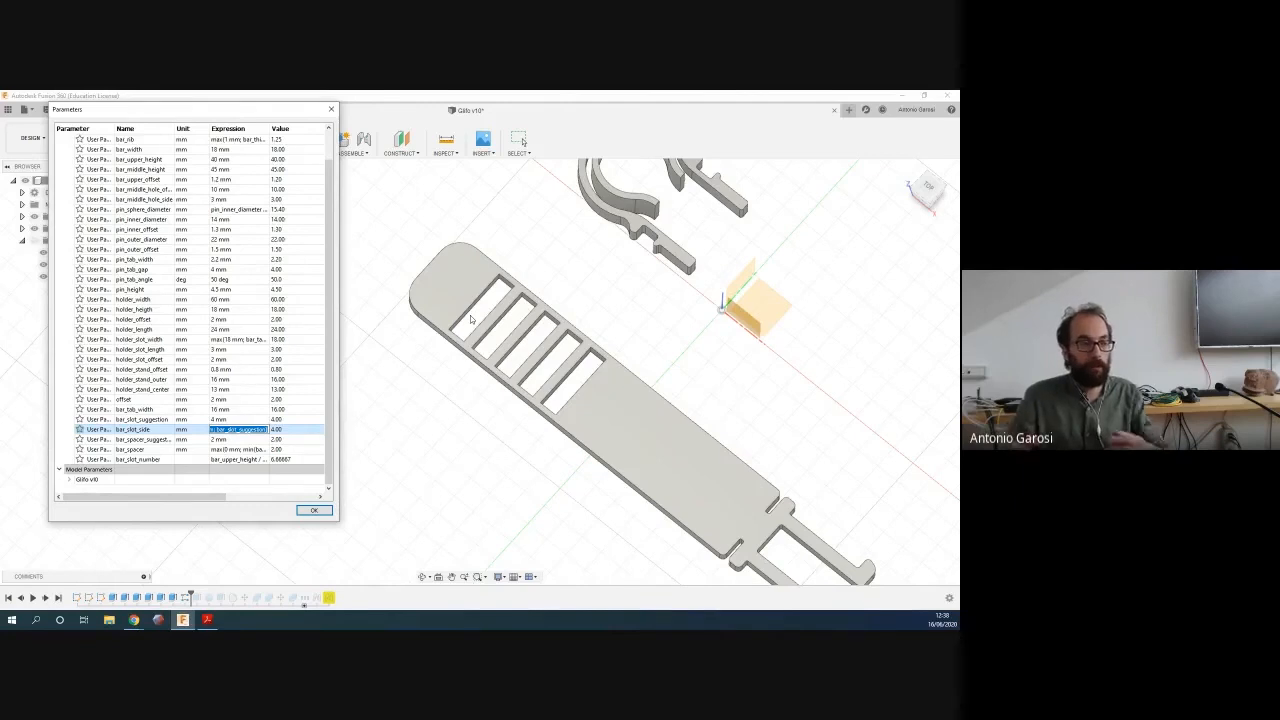
{"action": "key", "text": "Return"}
Set the bar_spacer_suggestion parameter to 7 mm, review the parameter list and close it
{"action": "double_click", "coordinate": [230, 440]}
{"action": "double_click", "coordinate": [230, 440]}
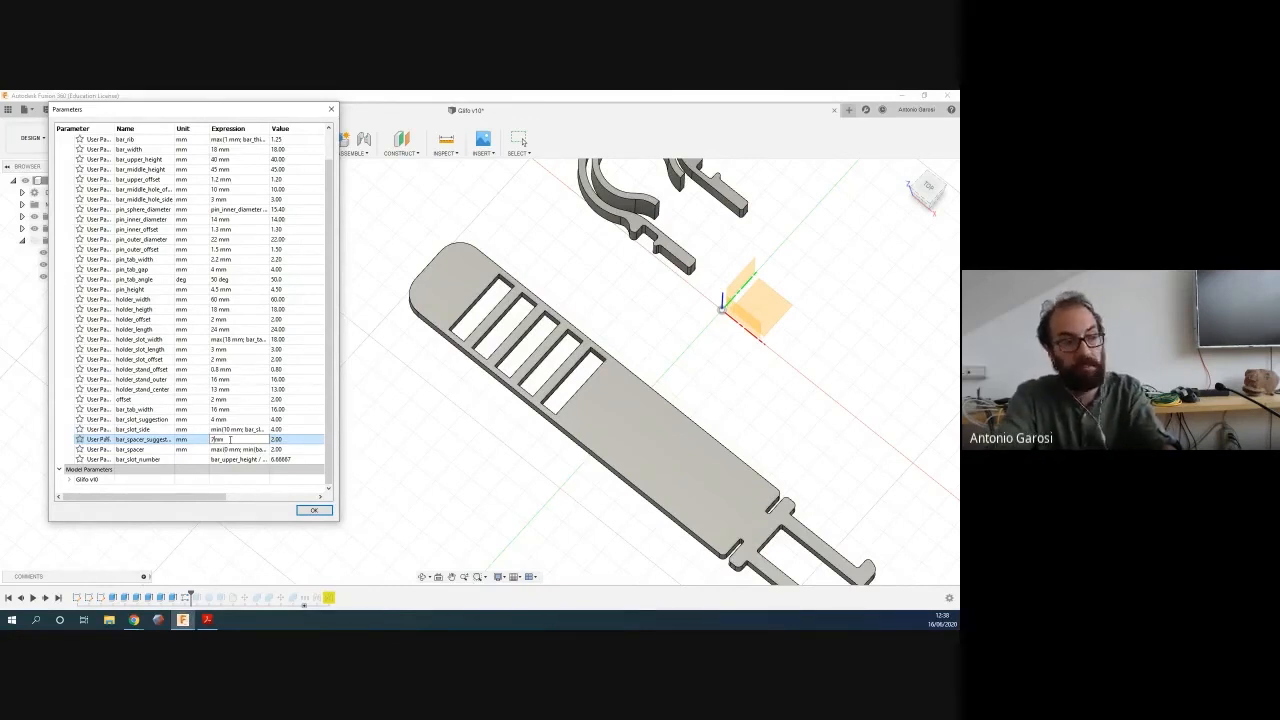
{"action": "key", "text": "Return"}
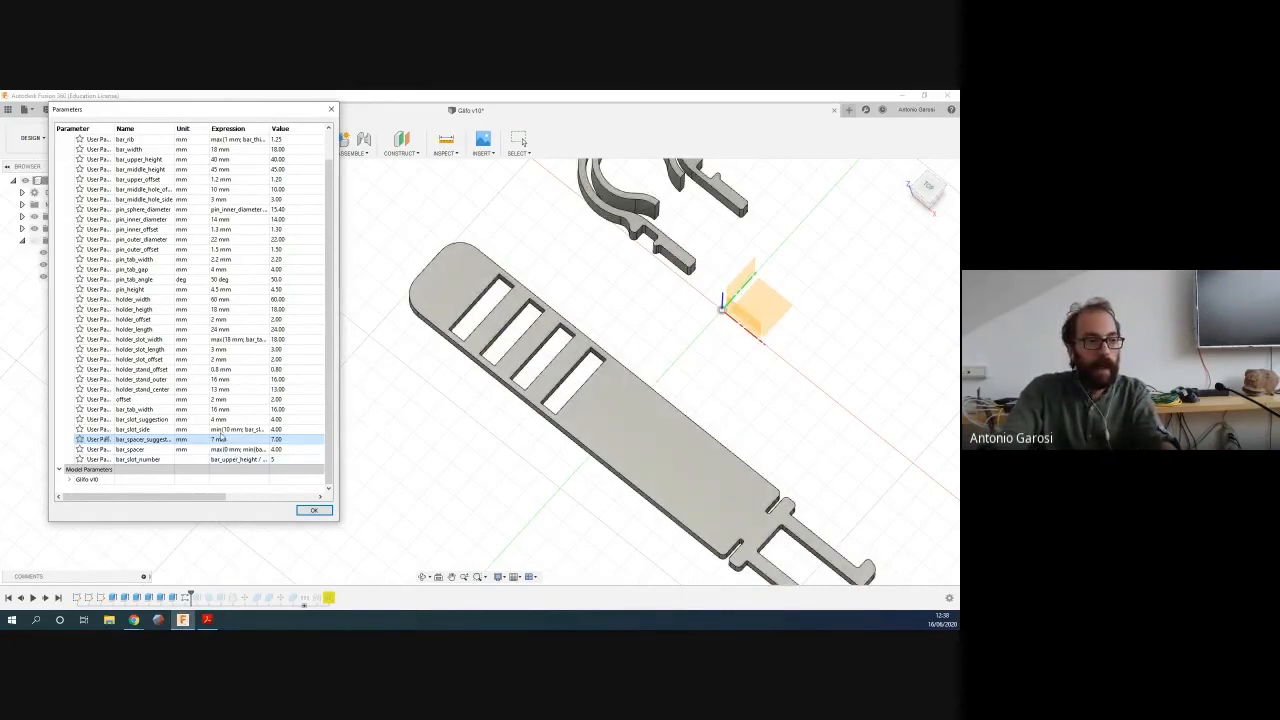
{"action": "scroll", "coordinate": [215, 427], "scroll_direction": "up", "scroll_amount": 1}
{"action": "scroll", "coordinate": [215, 427], "scroll_direction": "down", "scroll_amount": 1}
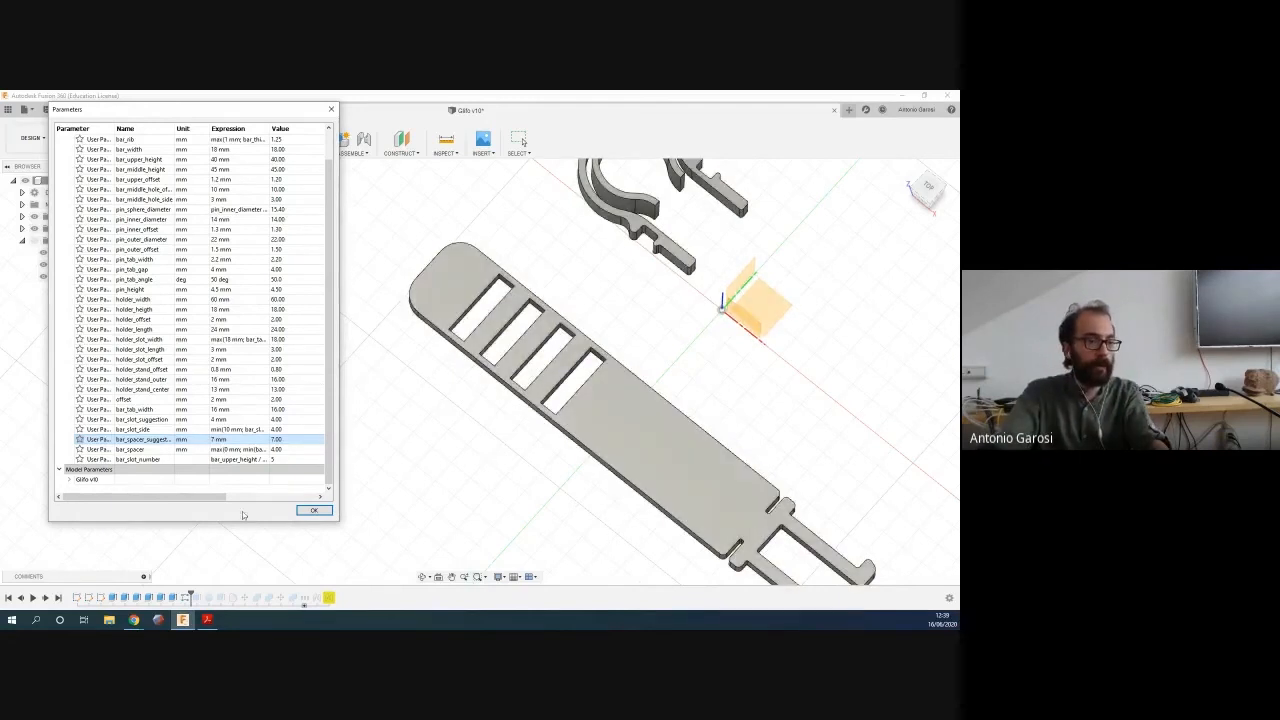
{"action": "left_click", "coordinate": [240, 440]}
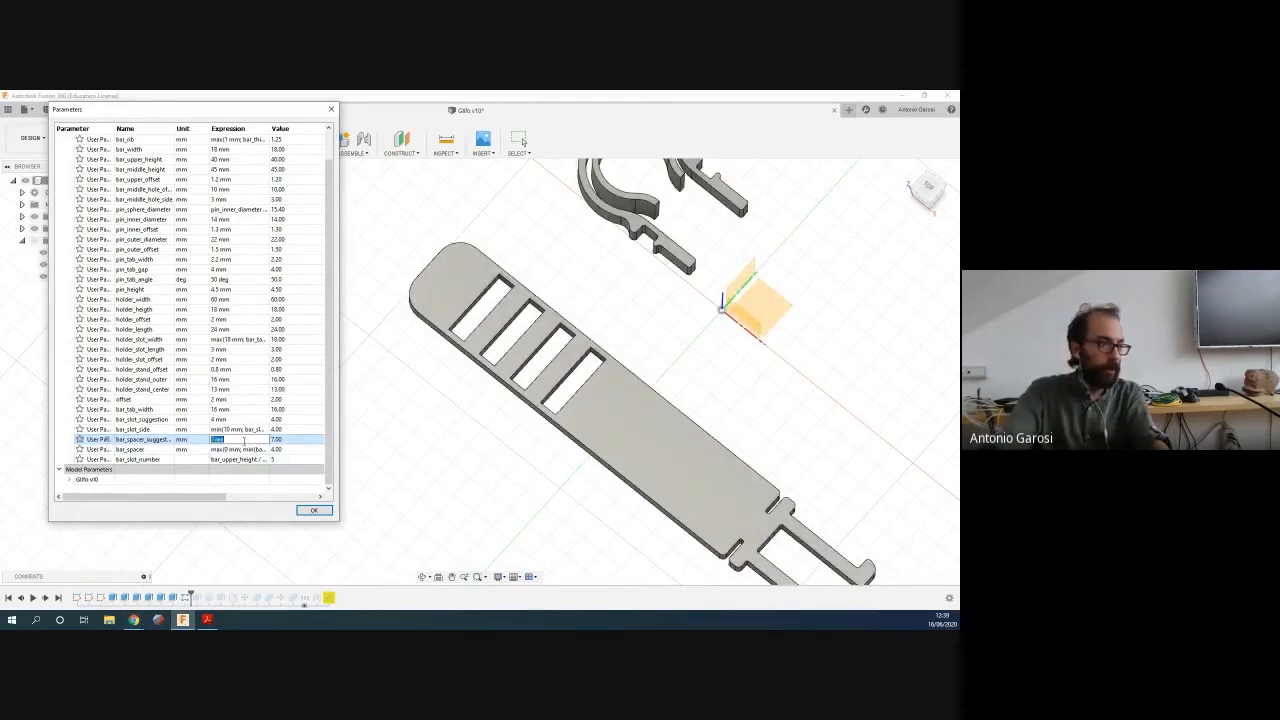
{"action": "left_click", "coordinate": [314, 511]}
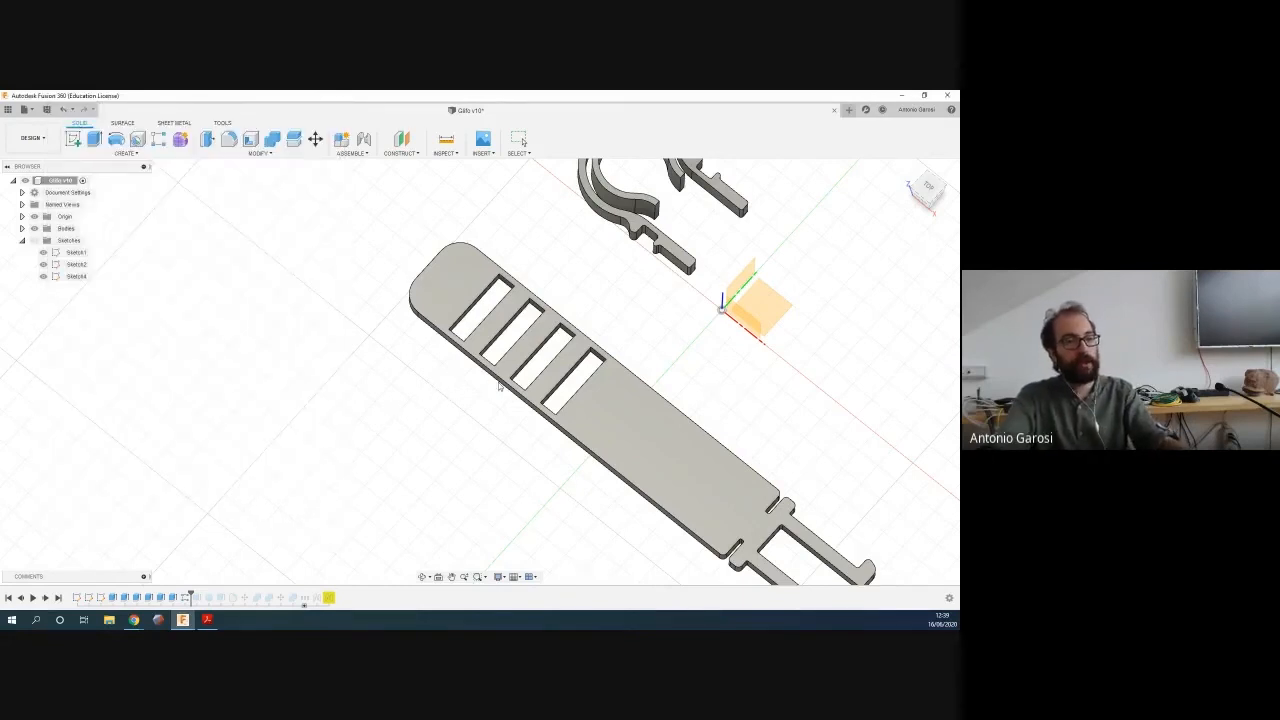
Play the design timeline from the slot pattern to its end to rebuild the complete Glifo assembly
{"action": "scroll", "coordinate": [498, 385], "scroll_direction": "down", "scroll_amount": 3}
{"action": "middle_click_drag", "start_coordinate": [651, 432], "coordinate": [606, 443], "text": "shift"}
{"action": "mouse_move", "coordinate": [134, 620]}
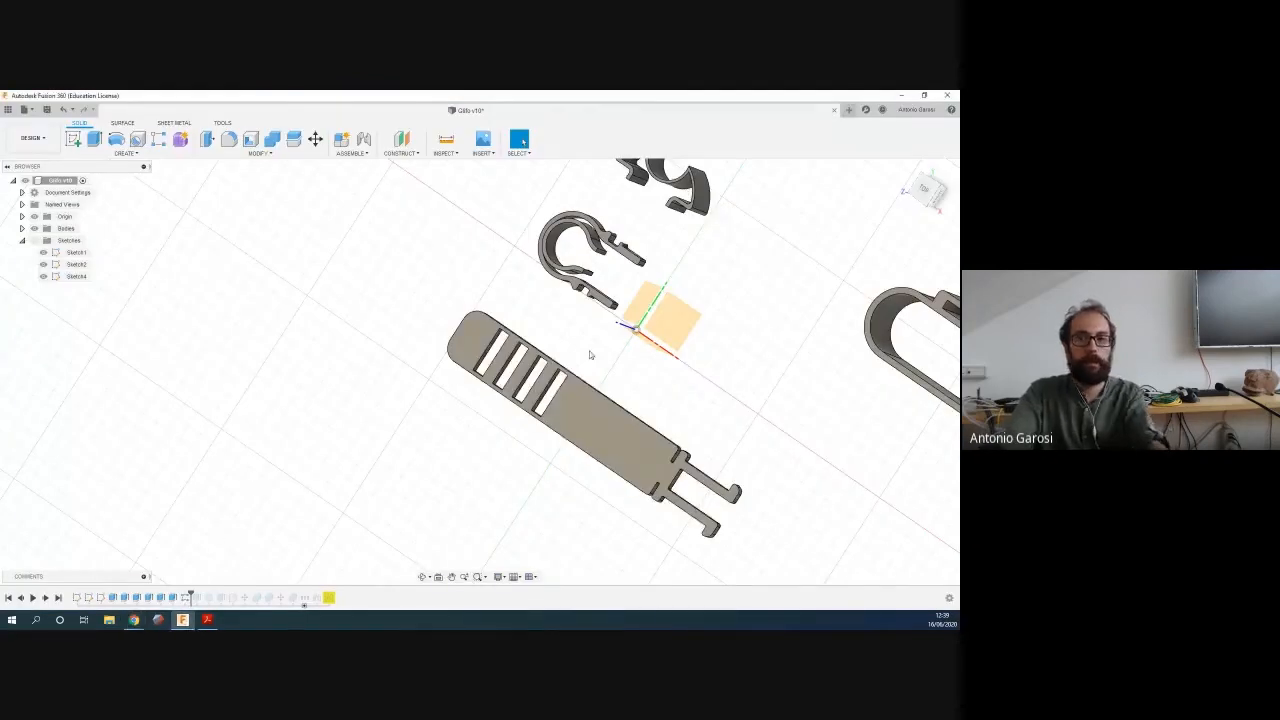
{"action": "scroll", "coordinate": [512, 401], "scroll_direction": "up", "scroll_amount": 1}
{"action": "scroll", "coordinate": [530, 370], "scroll_direction": "down", "scroll_amount": 2}
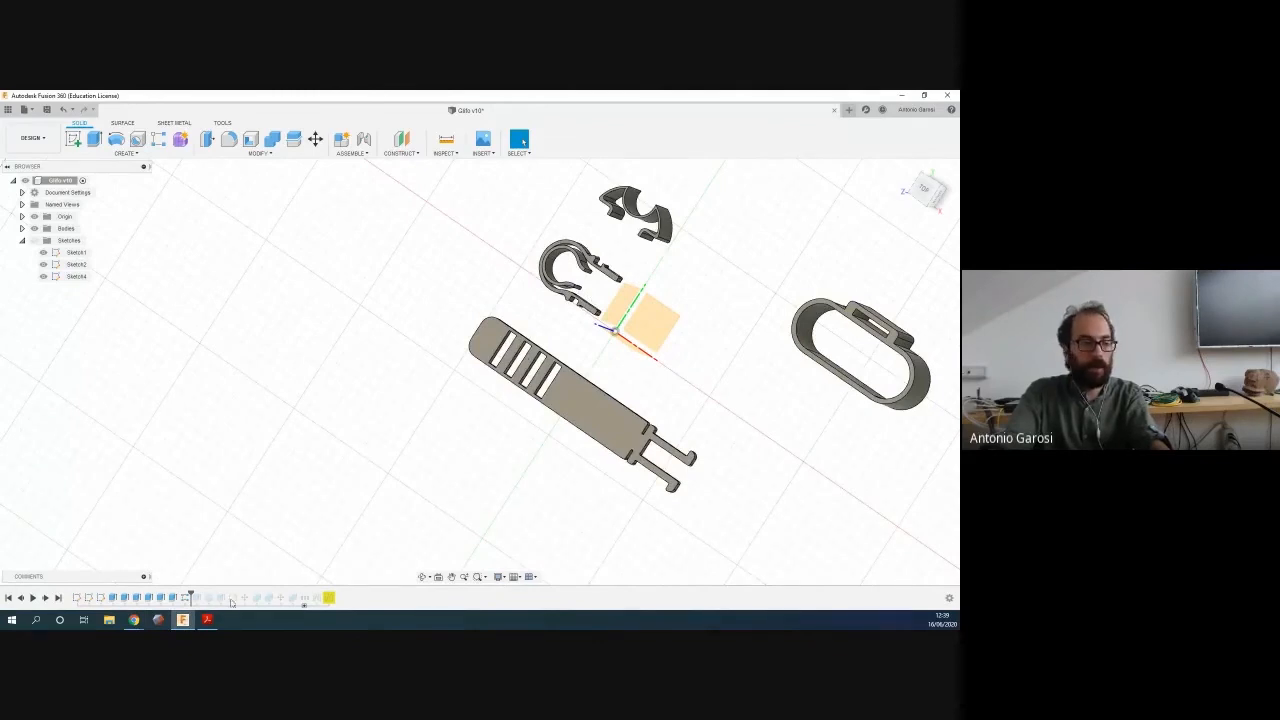
{"action": "left_click", "coordinate": [33, 597]}
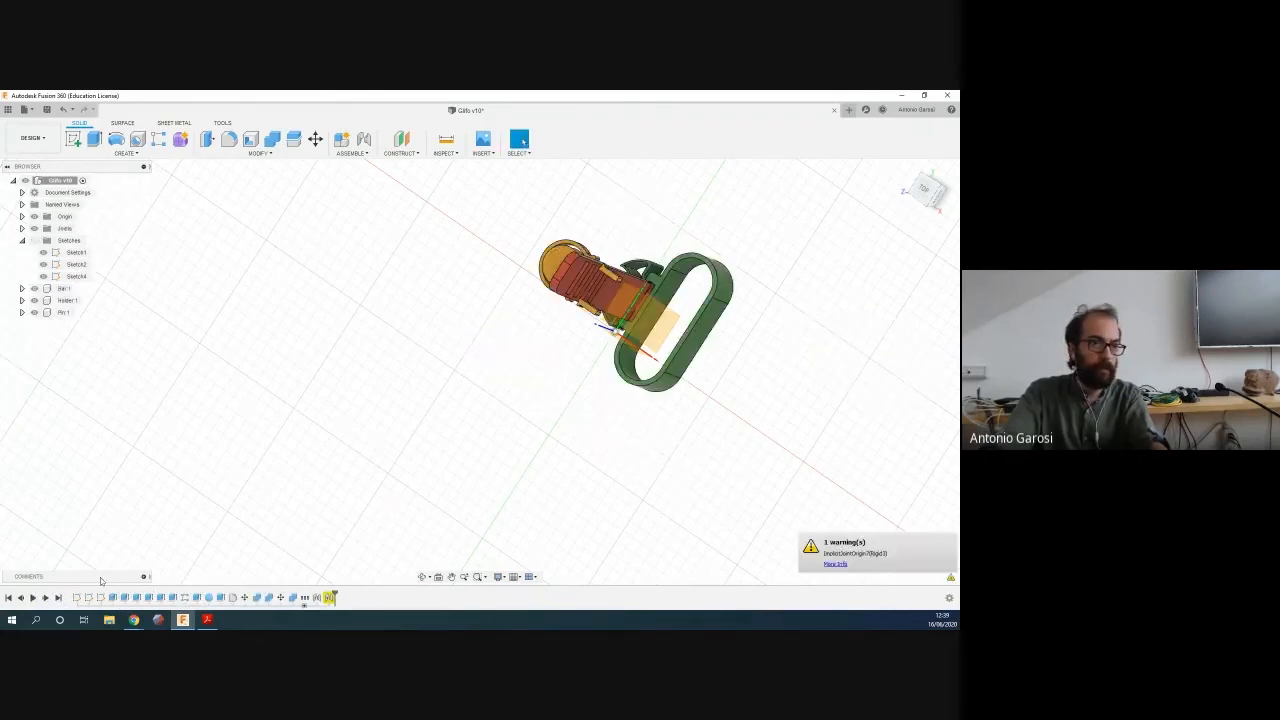
Examine the slotted bar together with the pin and holder in the assembled model from several angles
{"action": "scroll", "coordinate": [629, 267], "scroll_direction": "up", "scroll_amount": 5}
{"action": "middle_click_drag", "start_coordinate": [506, 426], "coordinate": [570, 262], "text": "shift"}
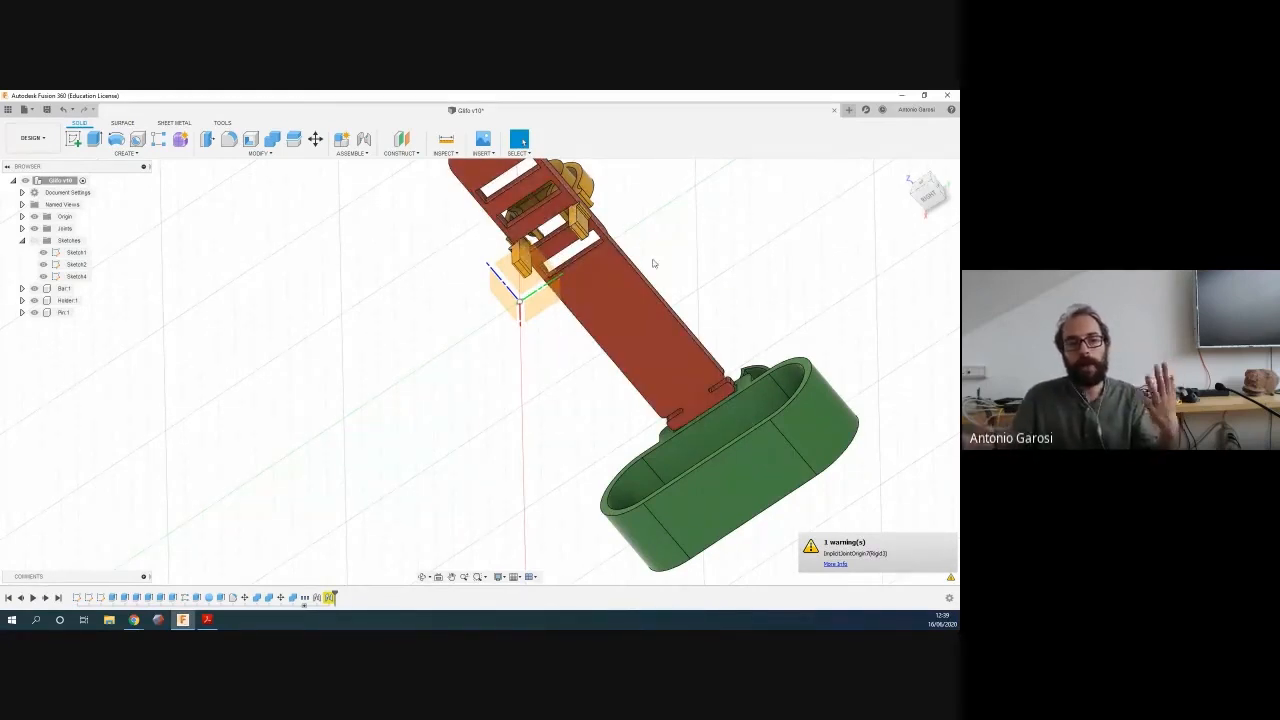
{"action": "scroll", "coordinate": [650, 268], "scroll_direction": "down", "scroll_amount": 5}
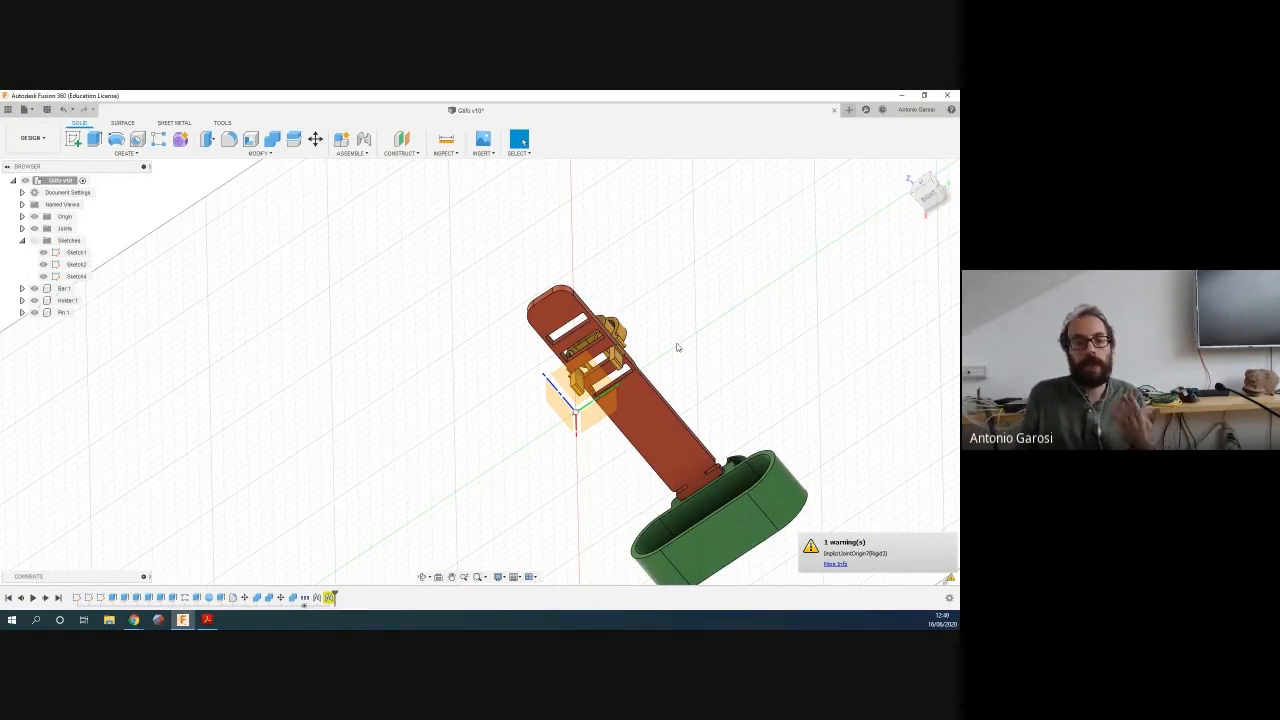
{"action": "middle_click_drag", "start_coordinate": [677, 347], "coordinate": [580, 428], "text": "shift"}
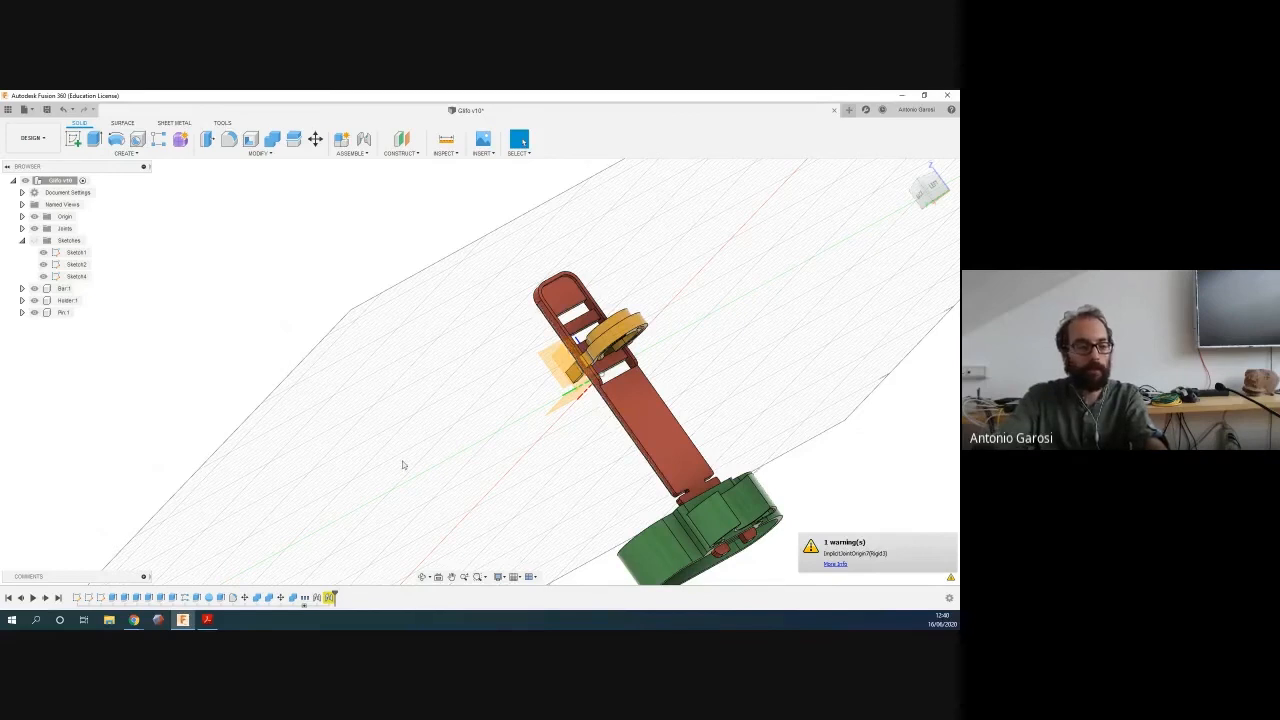
Switch to the PDF presentation and advance from Formulaic Parametrization to the Final Recap slide
{"action": "left_click", "coordinate": [210, 622]}
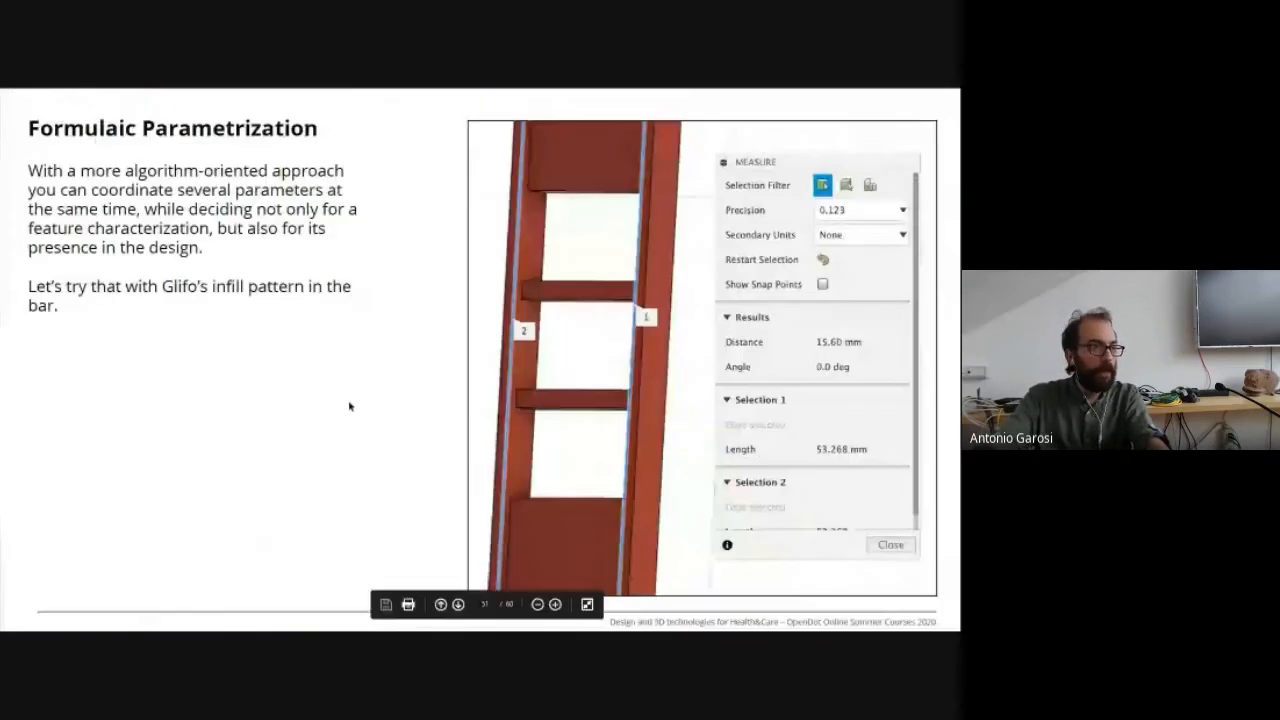
{"action": "scroll", "coordinate": [349, 406], "scroll_direction": "down", "scroll_amount": 1}
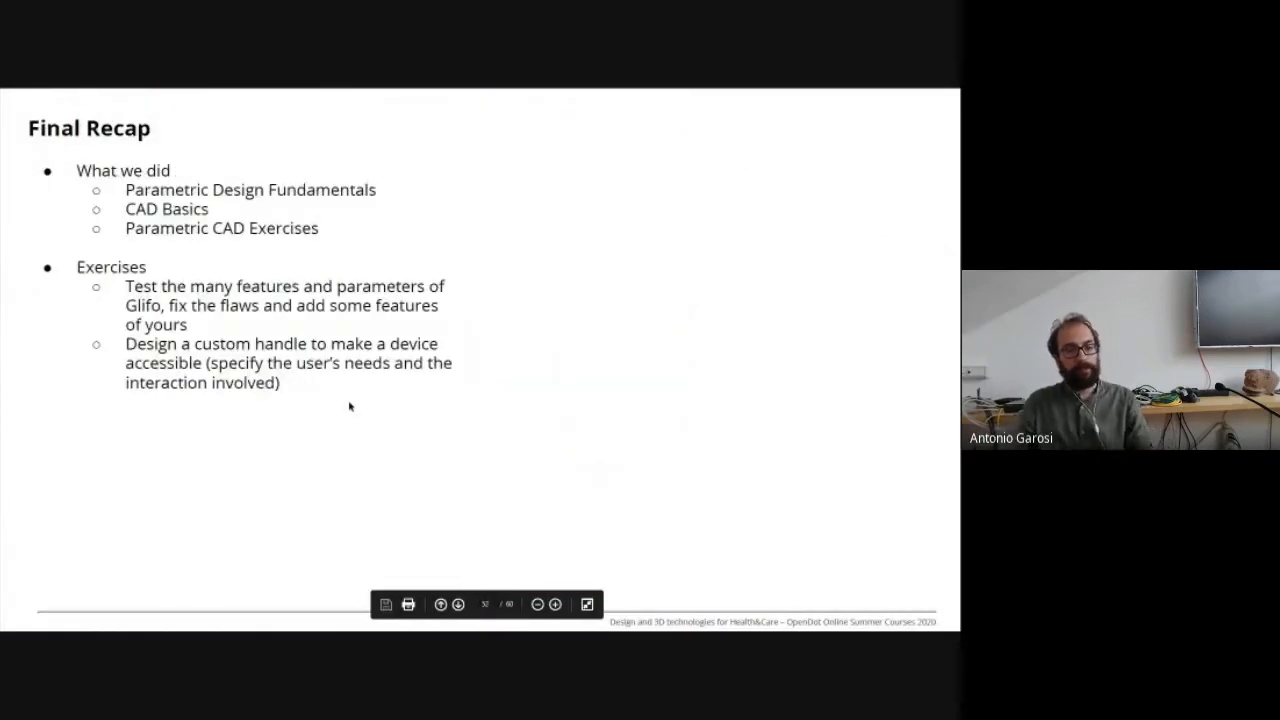